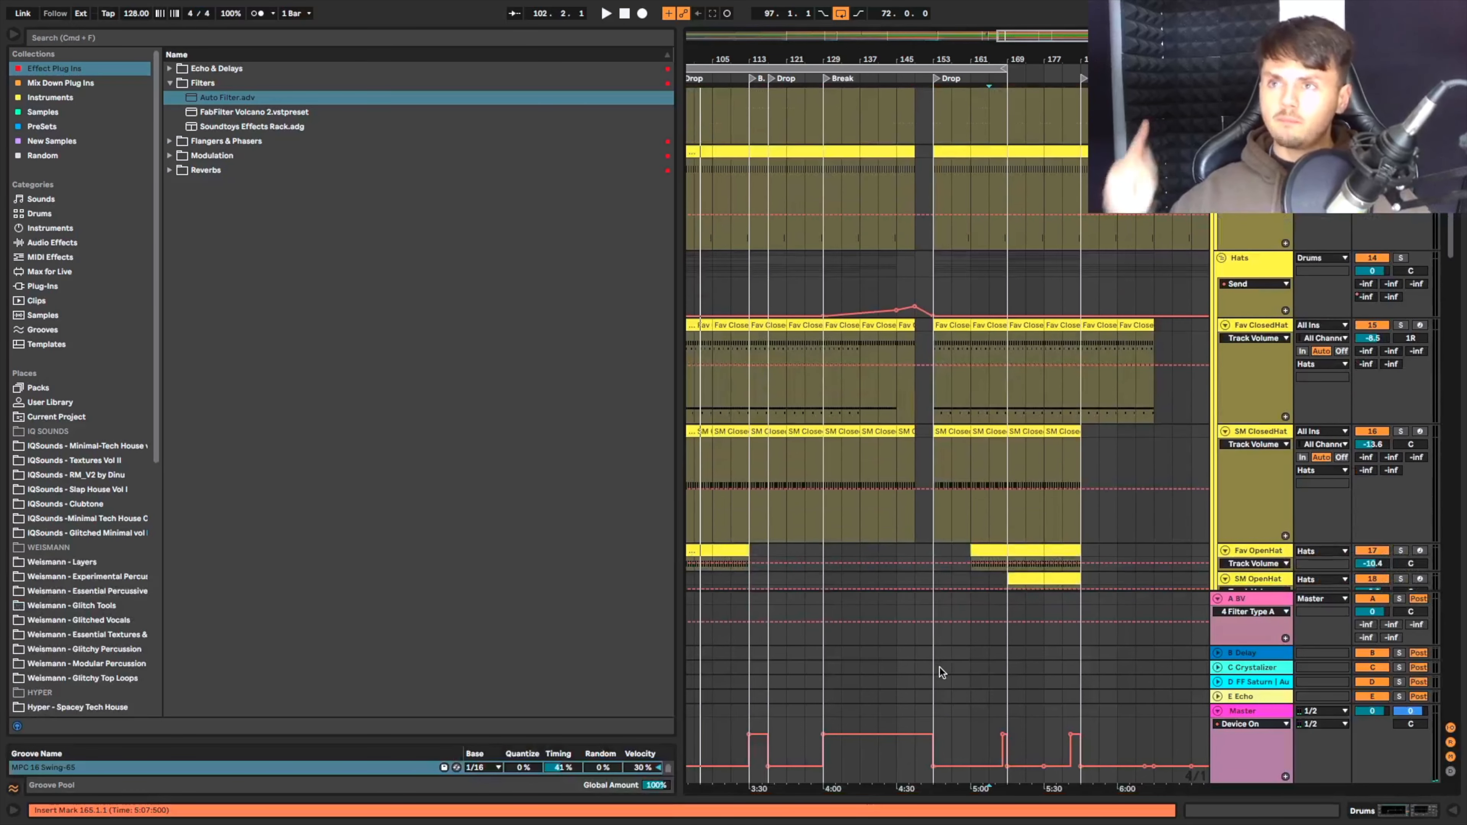
Select bars 129 to 141 on the SM ClosedHat track and bars 129 to 157 on the Bass group.
{"action": "scroll", "coordinate": [817, 503], "scroll_direction": "left", "scroll_amount": 3}
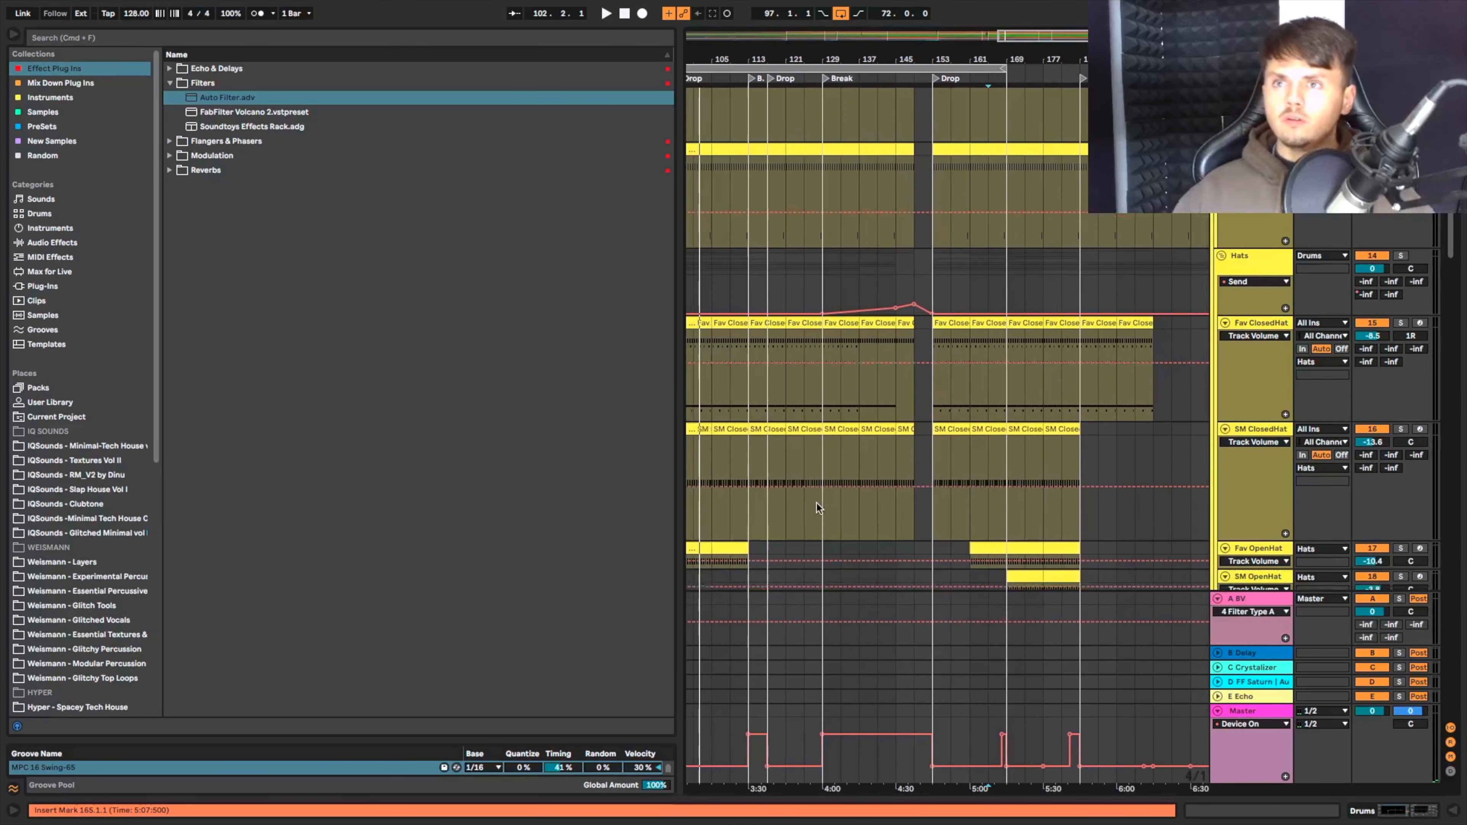
{"action": "left_click_drag", "start_coordinate": [857, 501], "coordinate": [919, 489]}
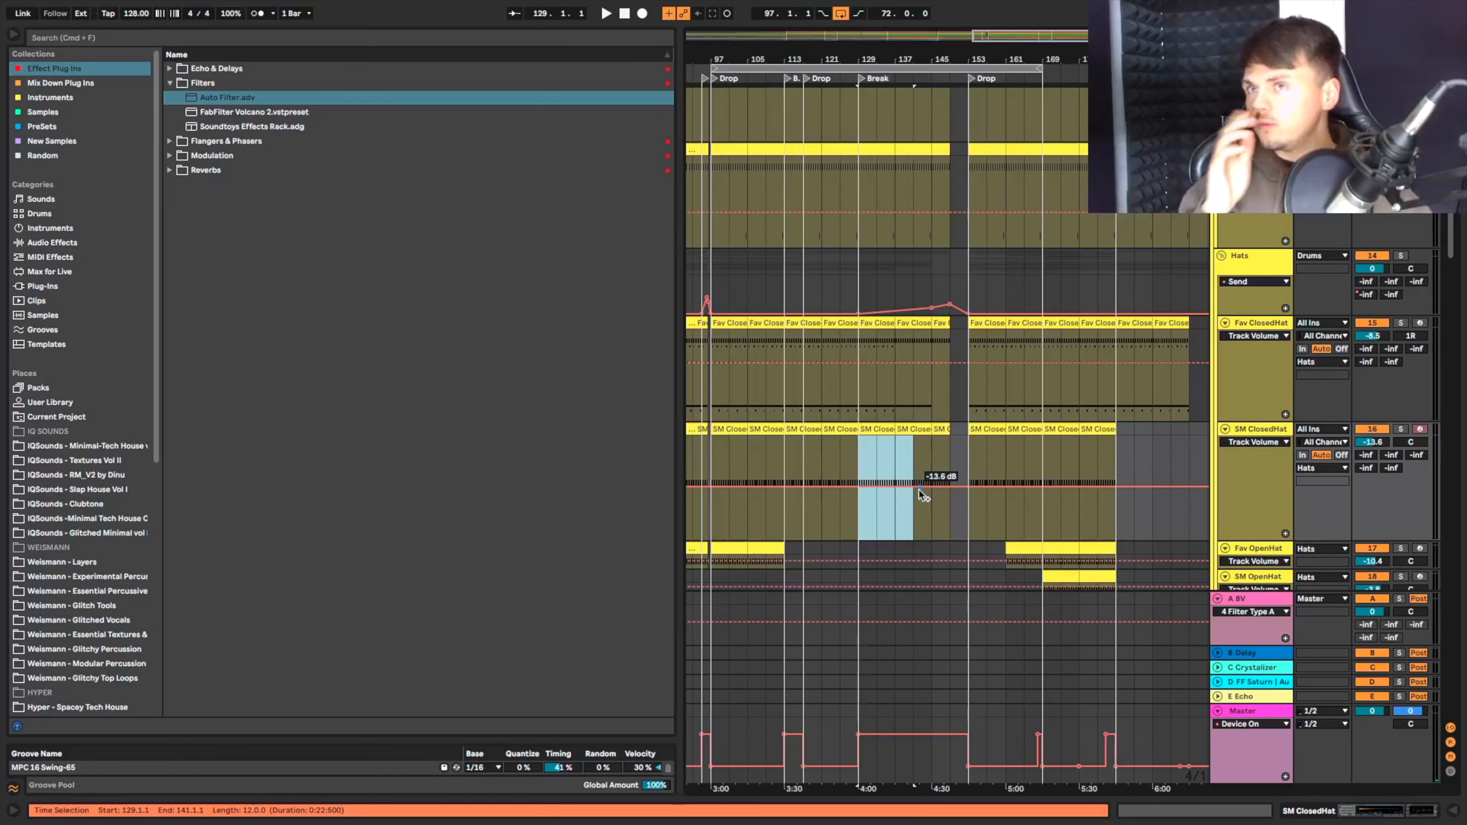
{"action": "key", "text": "Delete"}
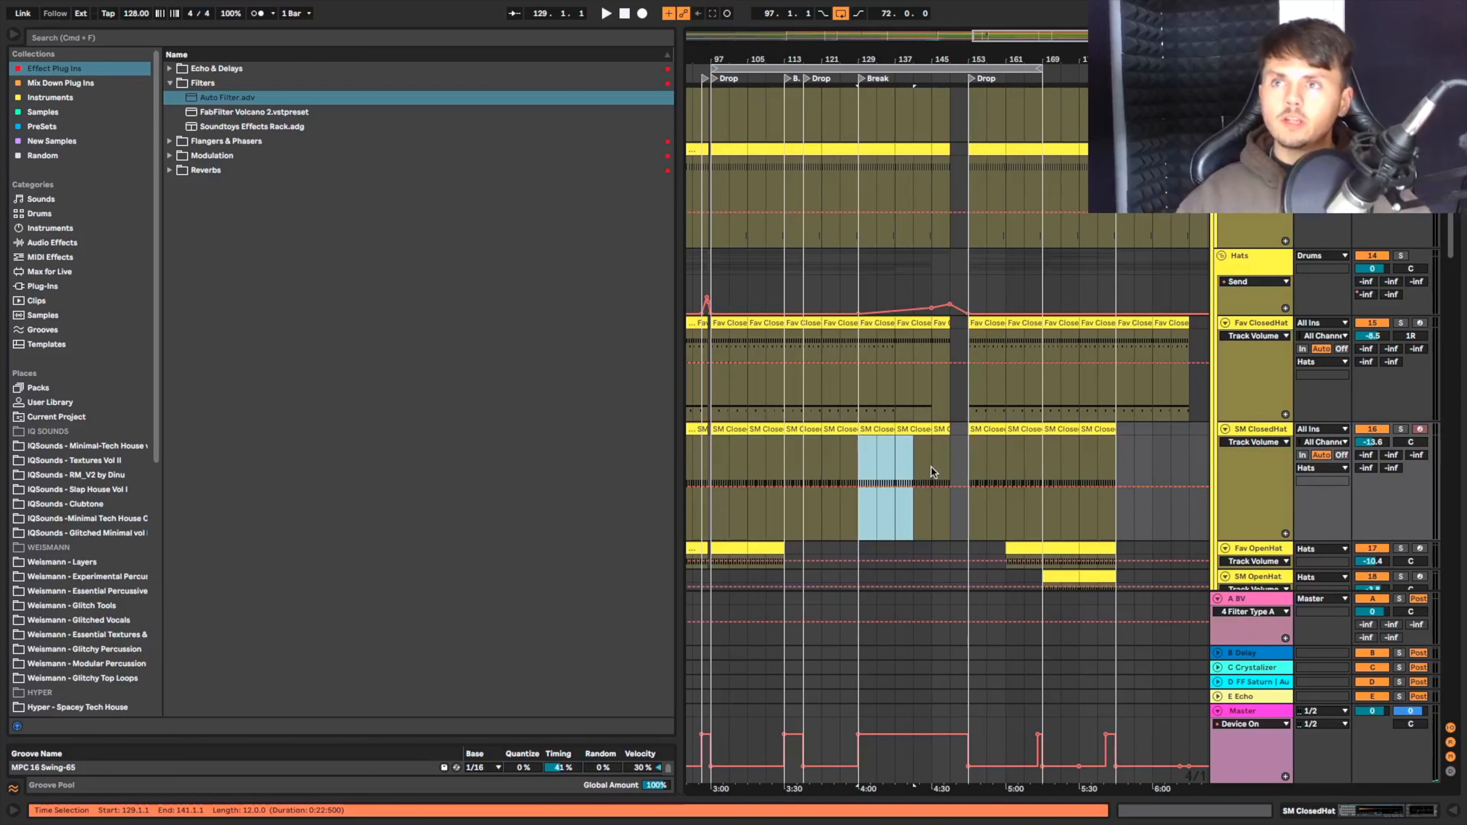
{"action": "scroll", "coordinate": [960, 411], "scroll_direction": "up", "scroll_amount": 5}
{"action": "scroll", "coordinate": [959, 410], "scroll_direction": "up", "scroll_amount": 5}
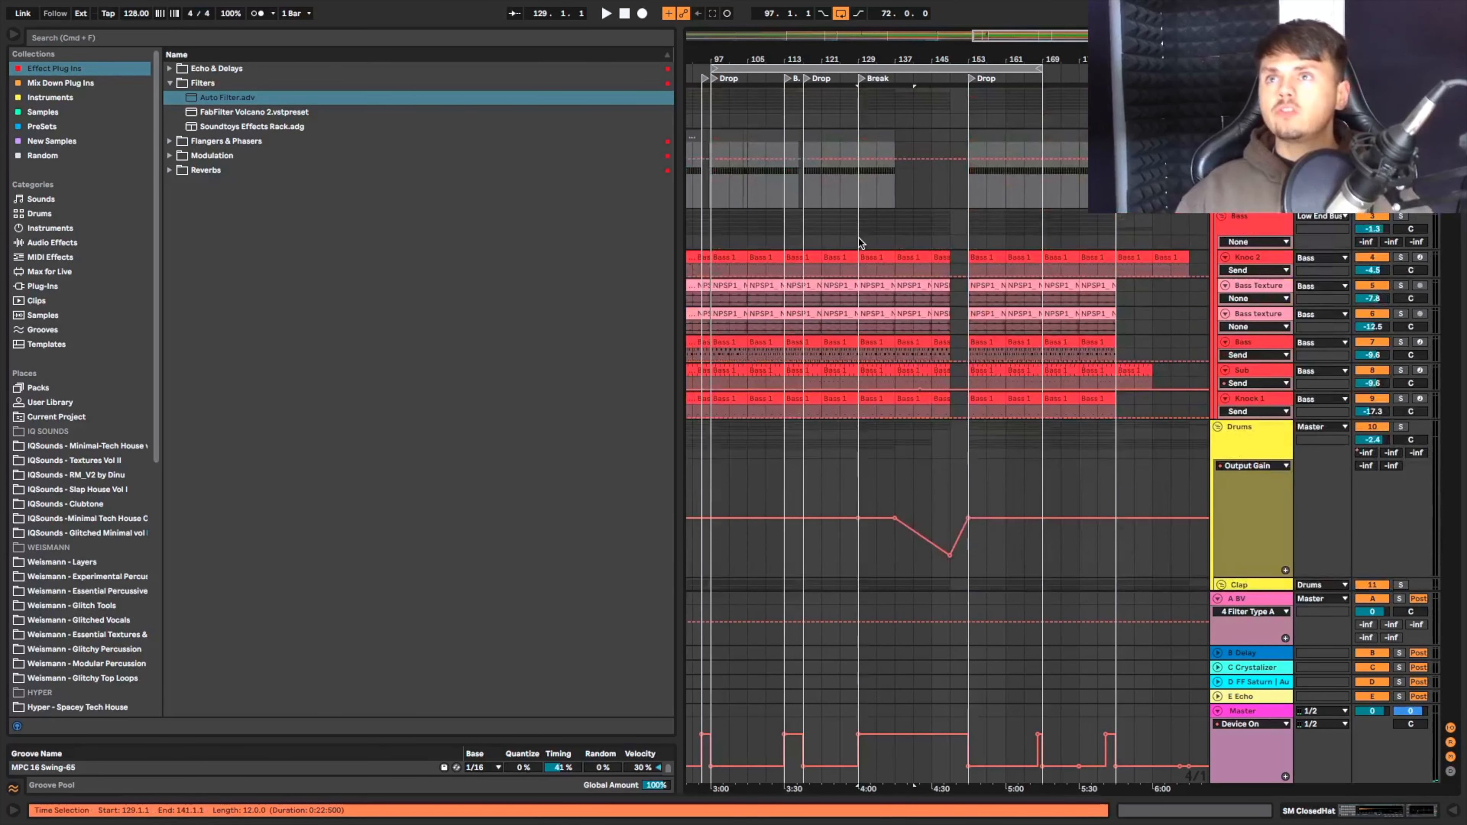
{"action": "left_click_drag", "start_coordinate": [858, 239], "coordinate": [986, 242]}
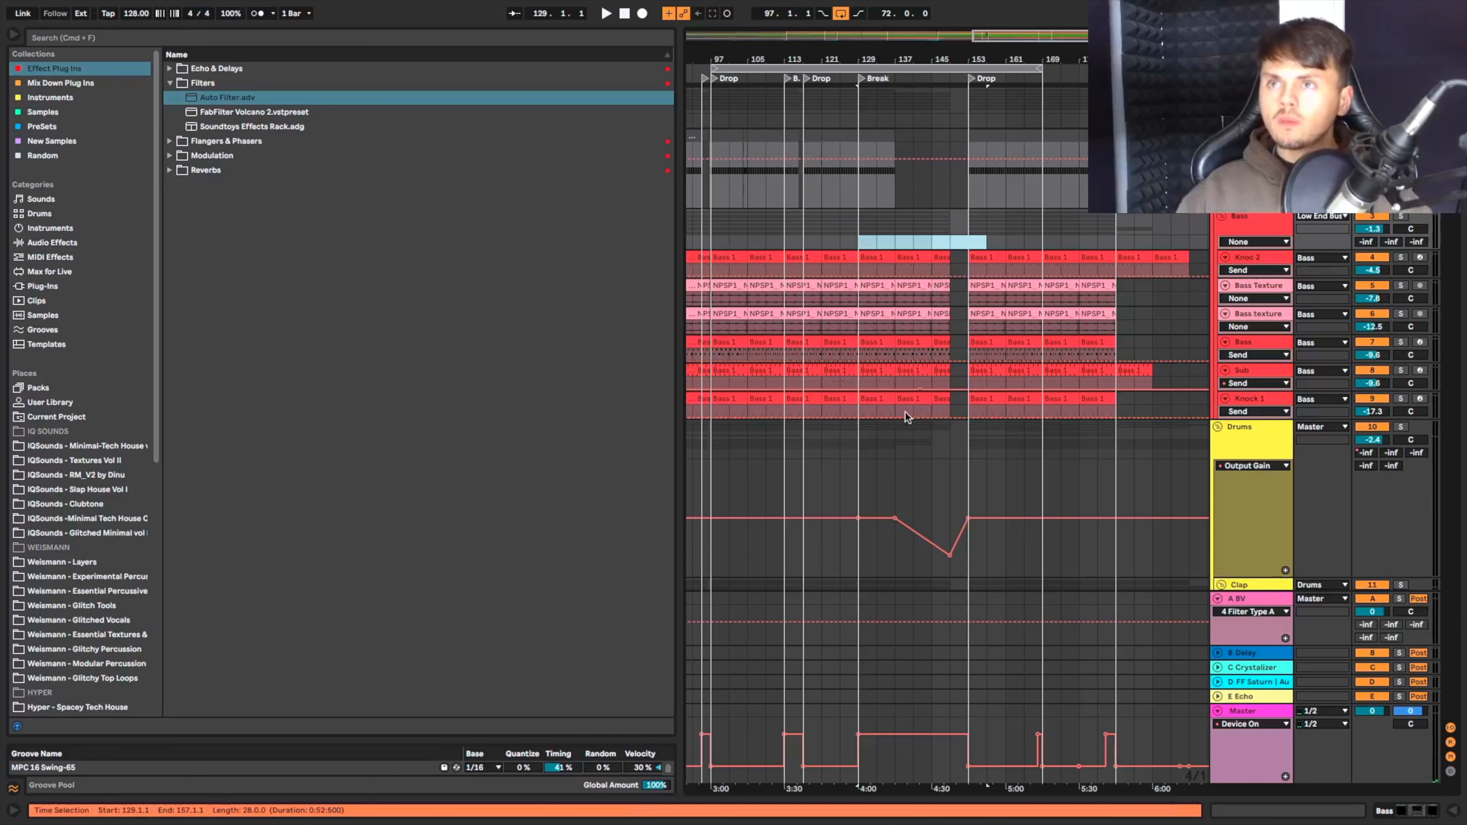
Examine the clips and automation of the drums, clap, hats and shaker tracks across the break.
{"action": "scroll", "coordinate": [921, 484], "scroll_direction": "down", "scroll_amount": 3}
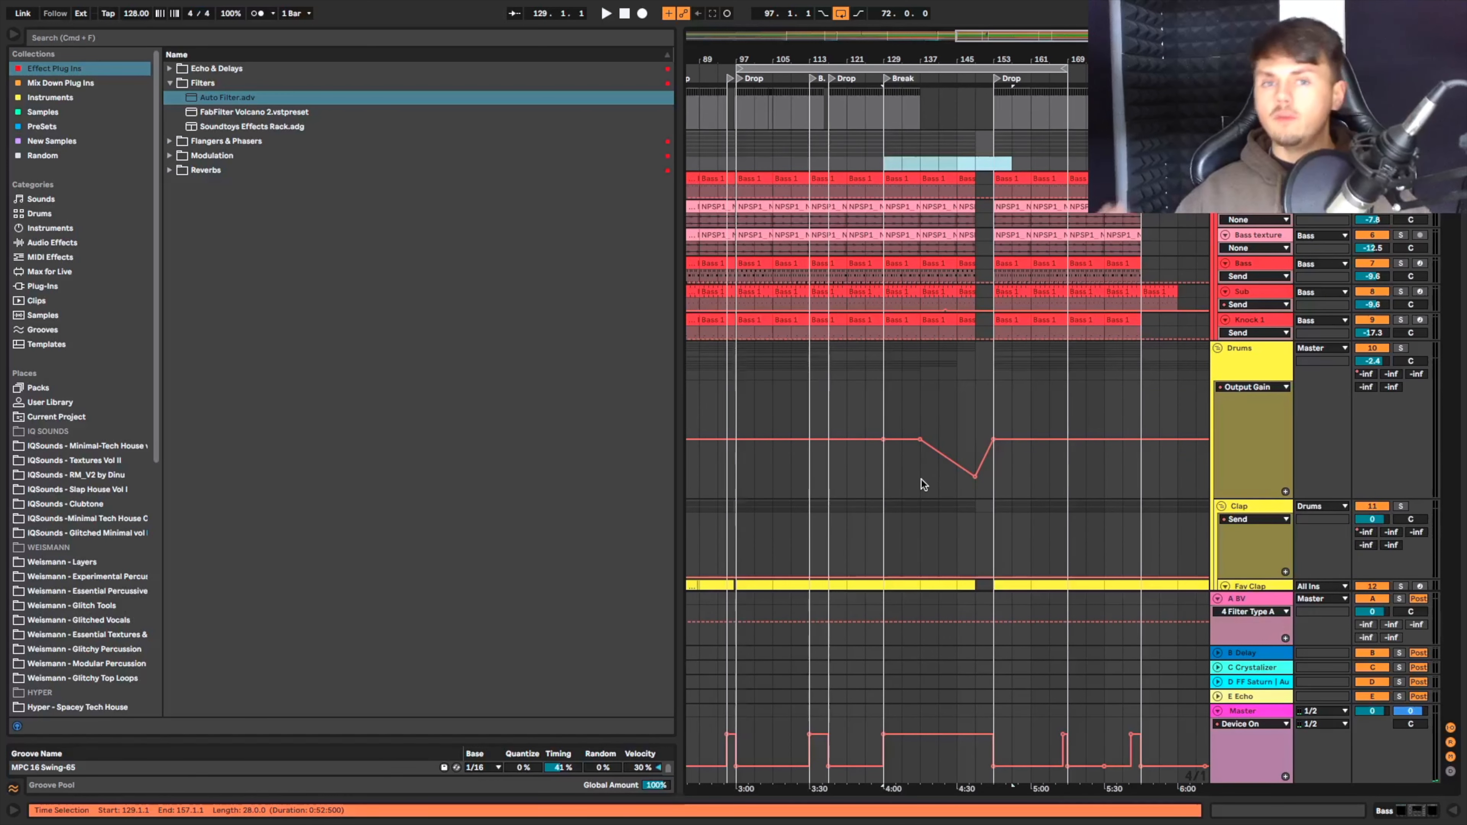
{"action": "scroll", "coordinate": [921, 484], "scroll_direction": "down", "scroll_amount": 4}
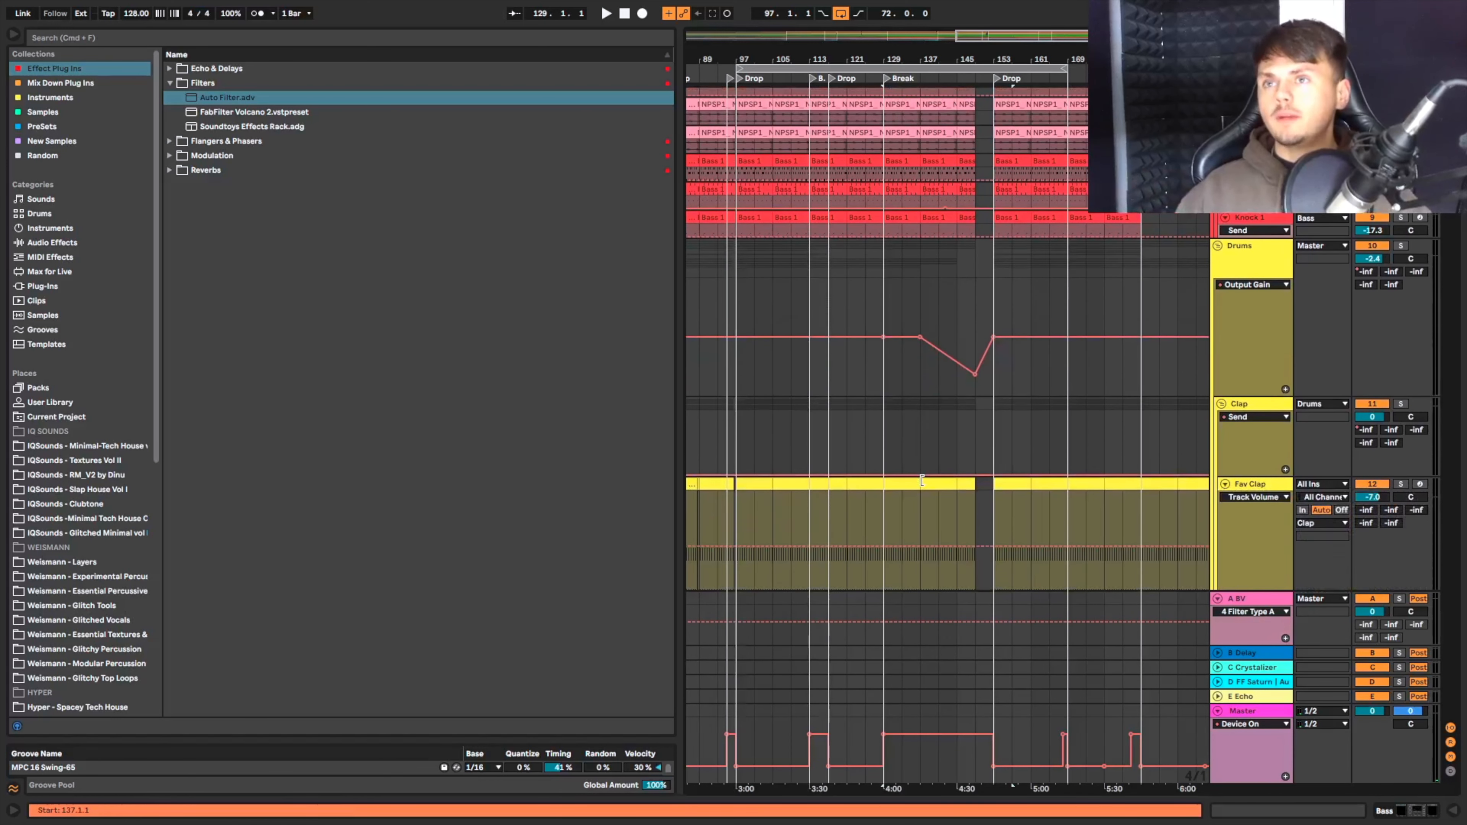
{"action": "scroll", "coordinate": [921, 484], "scroll_direction": "up", "scroll_amount": 7}
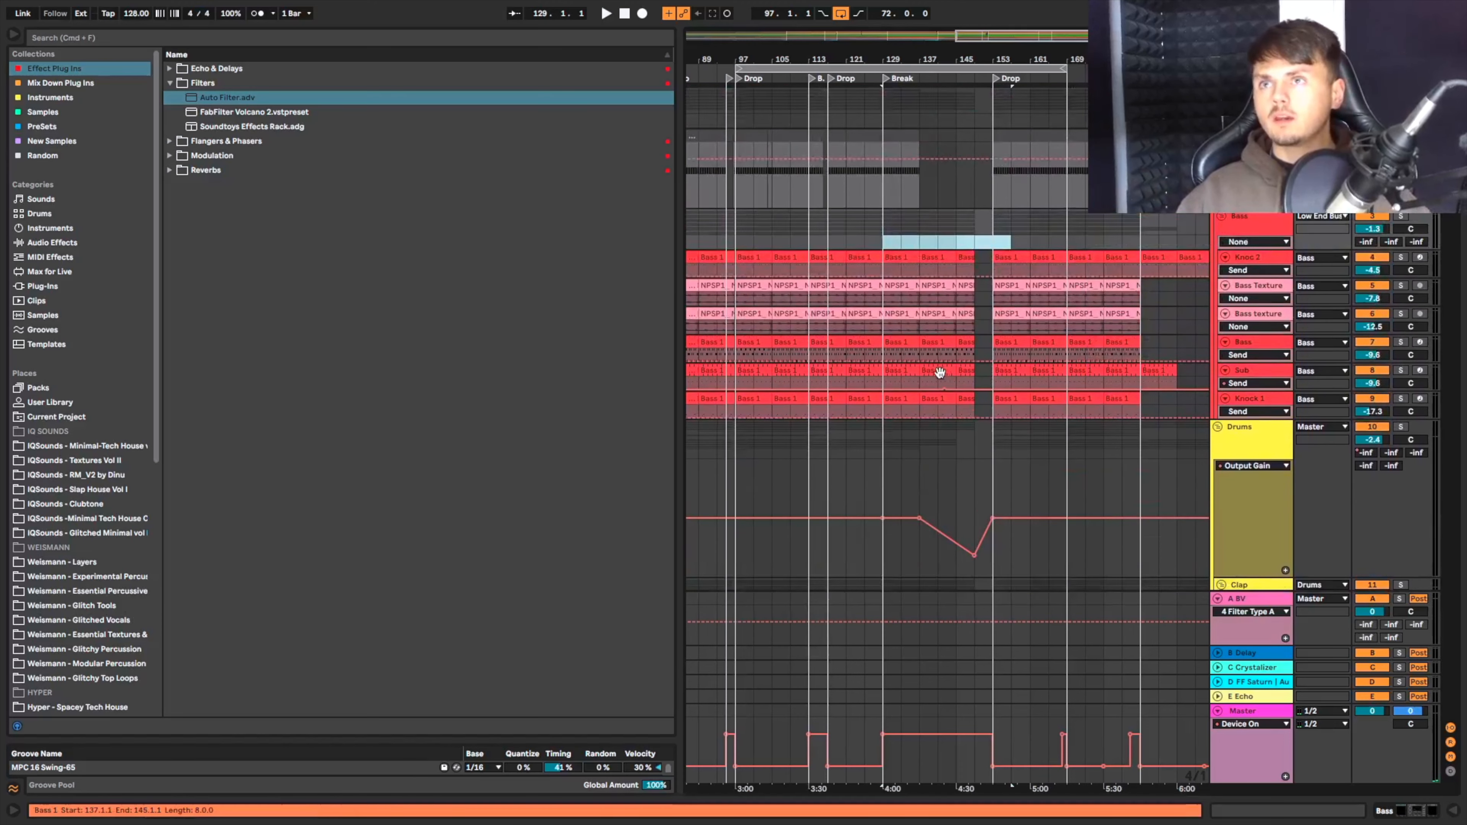
{"action": "scroll", "coordinate": [923, 468], "scroll_direction": "down", "scroll_amount": 9}
{"action": "scroll", "coordinate": [924, 464], "scroll_direction": "down", "scroll_amount": 2}
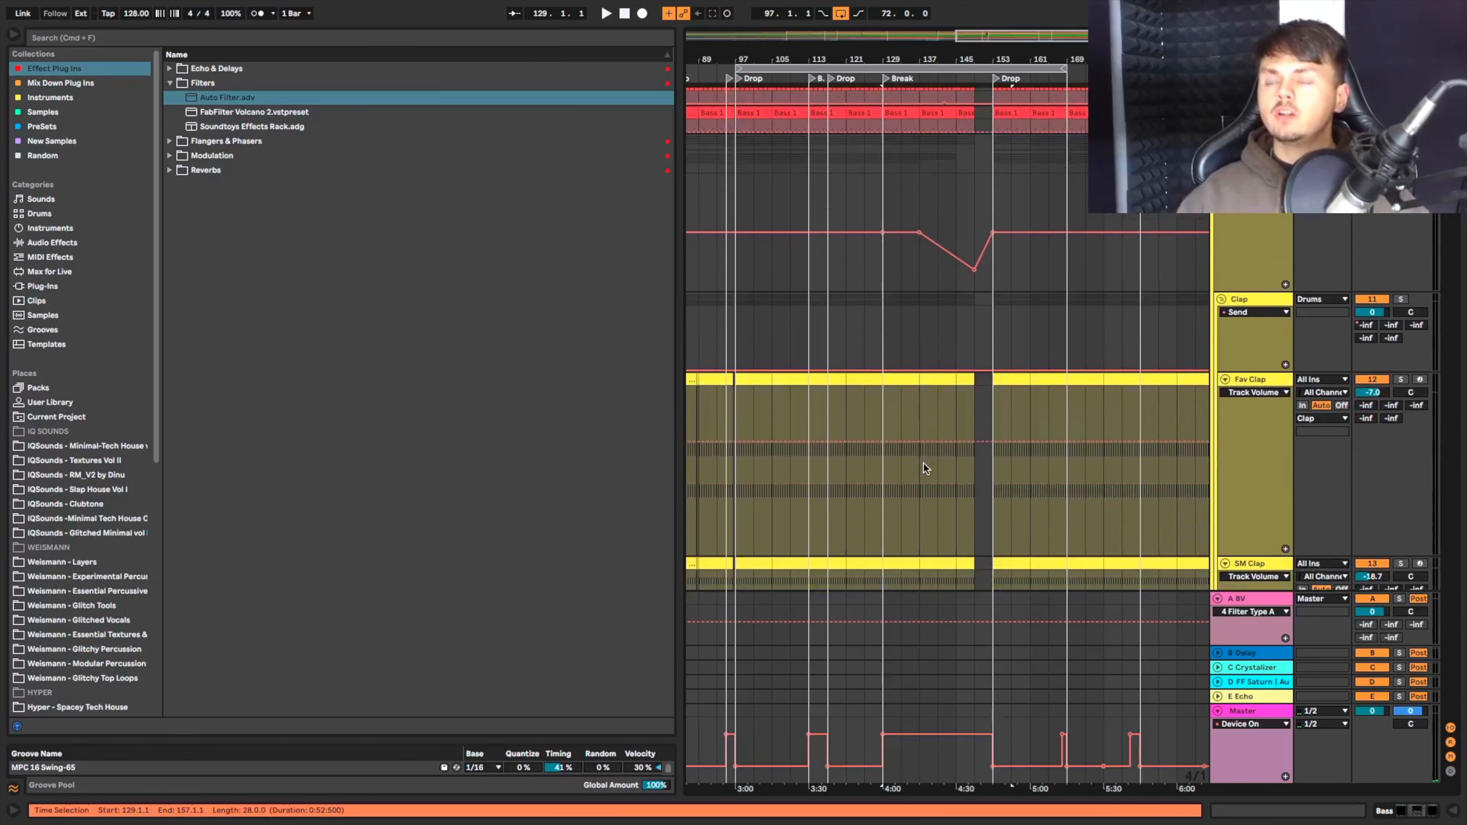
{"action": "scroll", "coordinate": [924, 463], "scroll_direction": "down", "scroll_amount": 2}
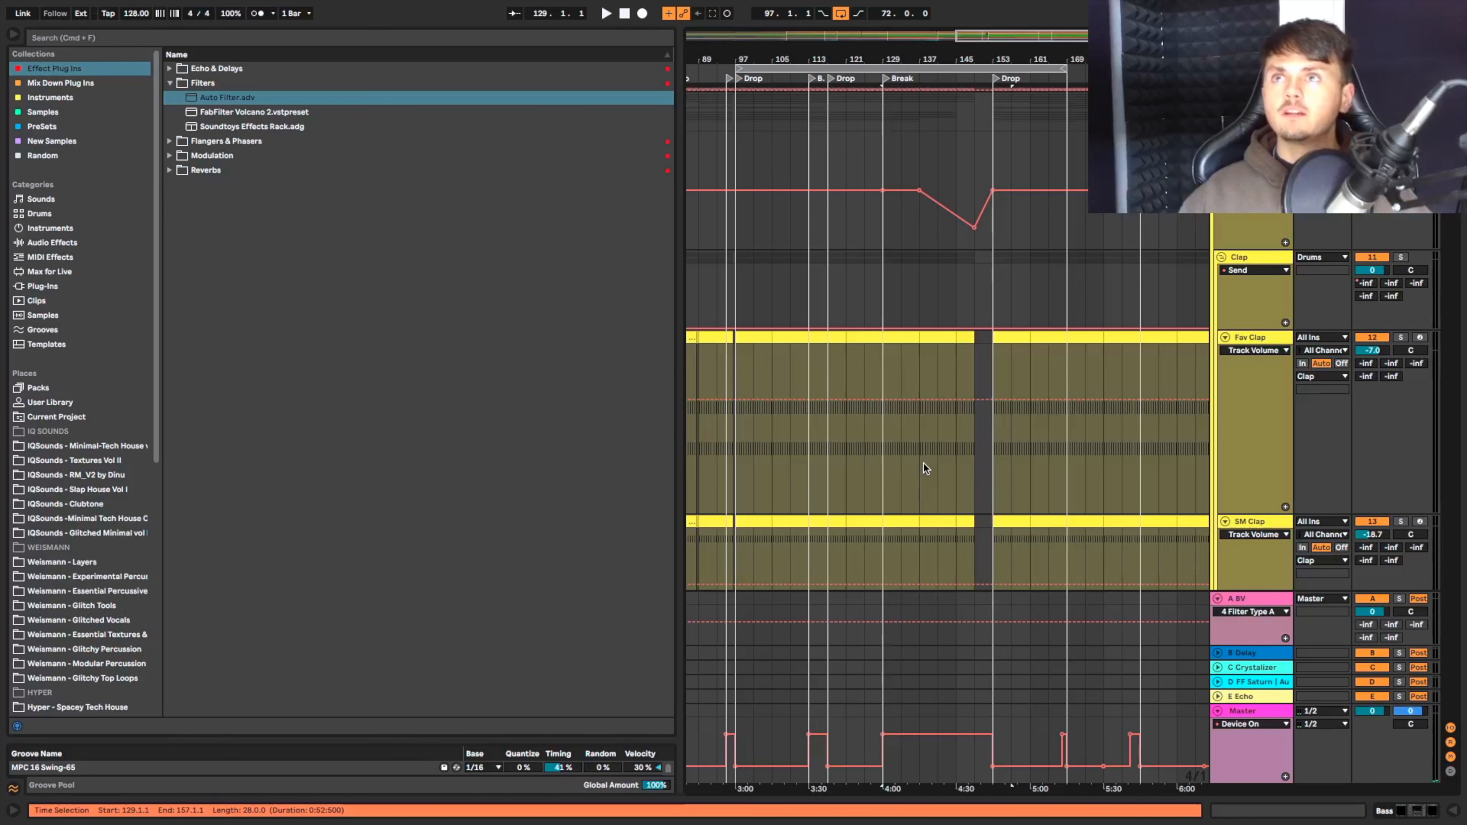
{"action": "scroll", "coordinate": [923, 466], "scroll_direction": "down", "scroll_amount": 10}
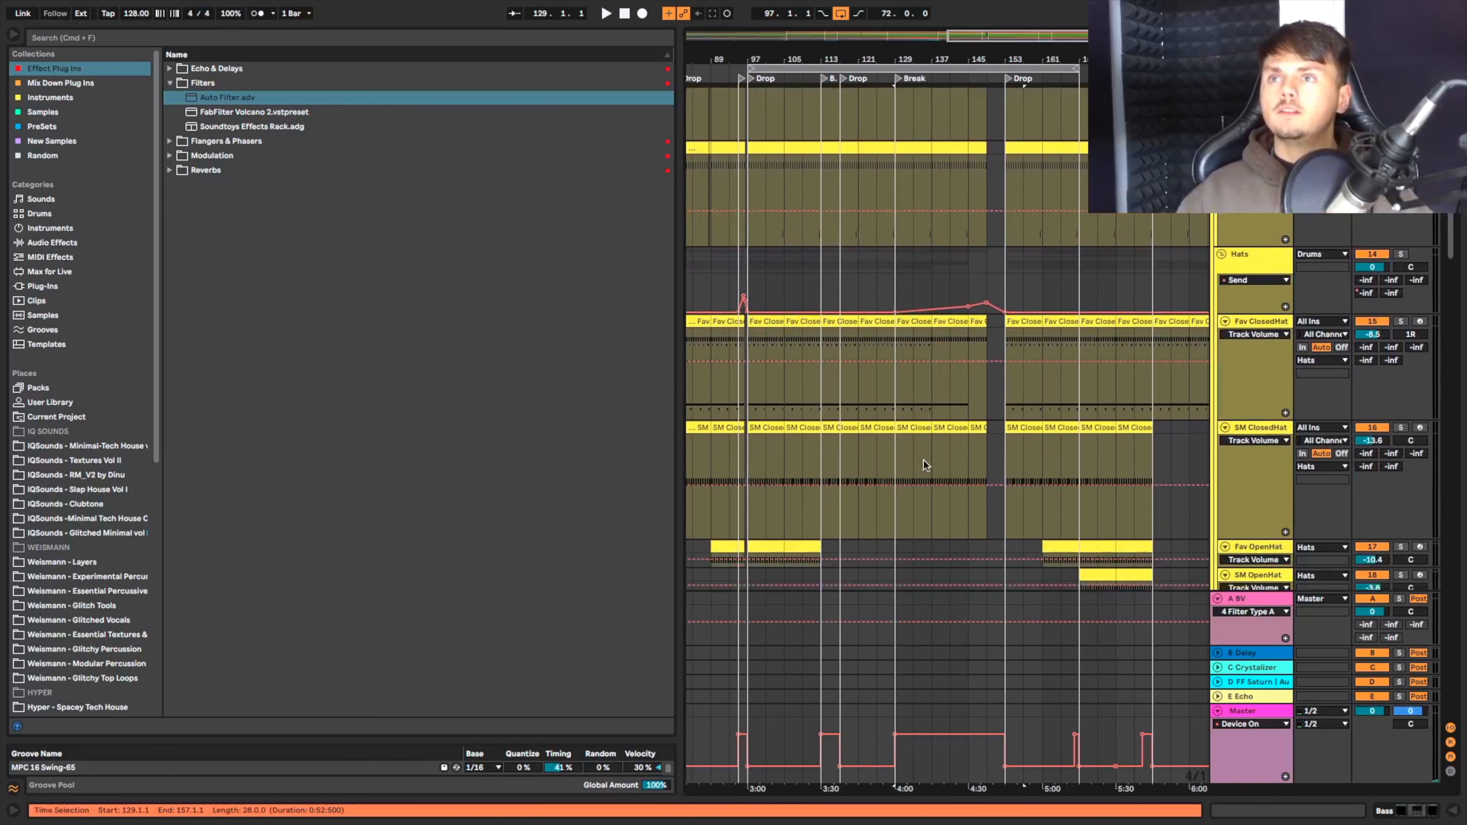
{"action": "scroll", "coordinate": [923, 458], "scroll_direction": "up", "scroll_amount": 10}
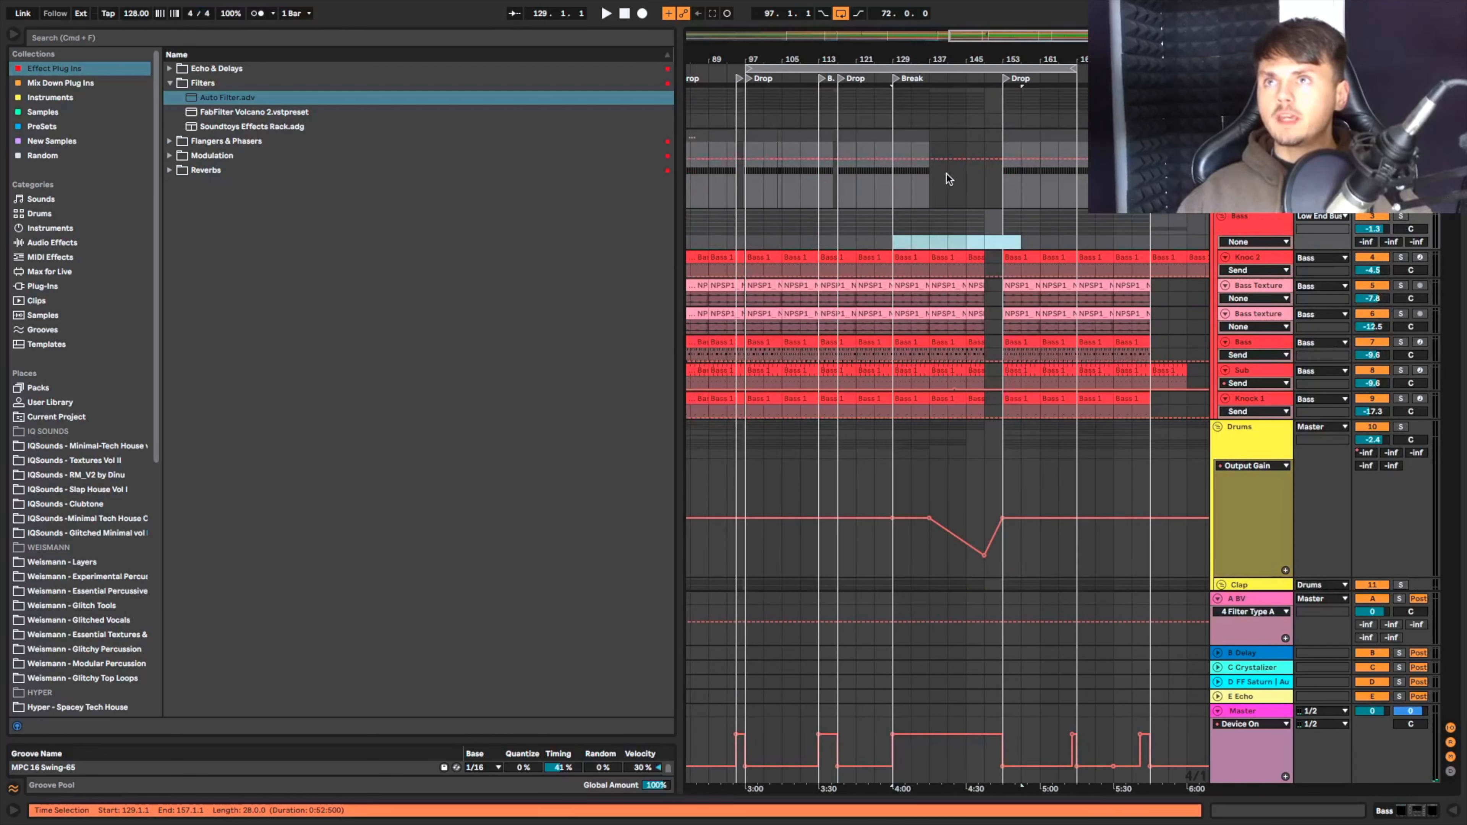
{"action": "scroll", "coordinate": [996, 418], "scroll_direction": "down", "scroll_amount": 4}
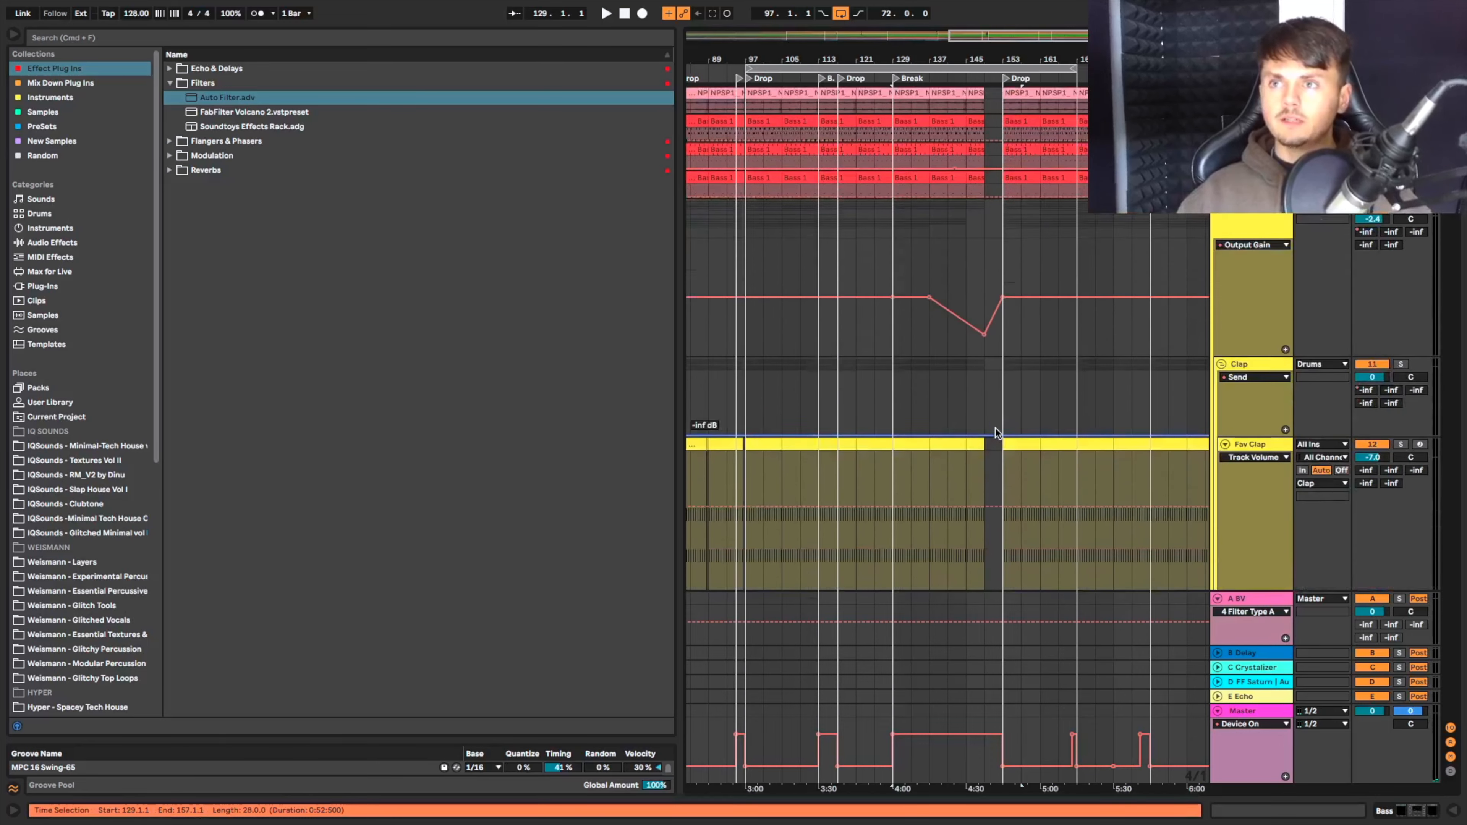
{"action": "scroll", "coordinate": [994, 427], "scroll_direction": "down", "scroll_amount": 5}
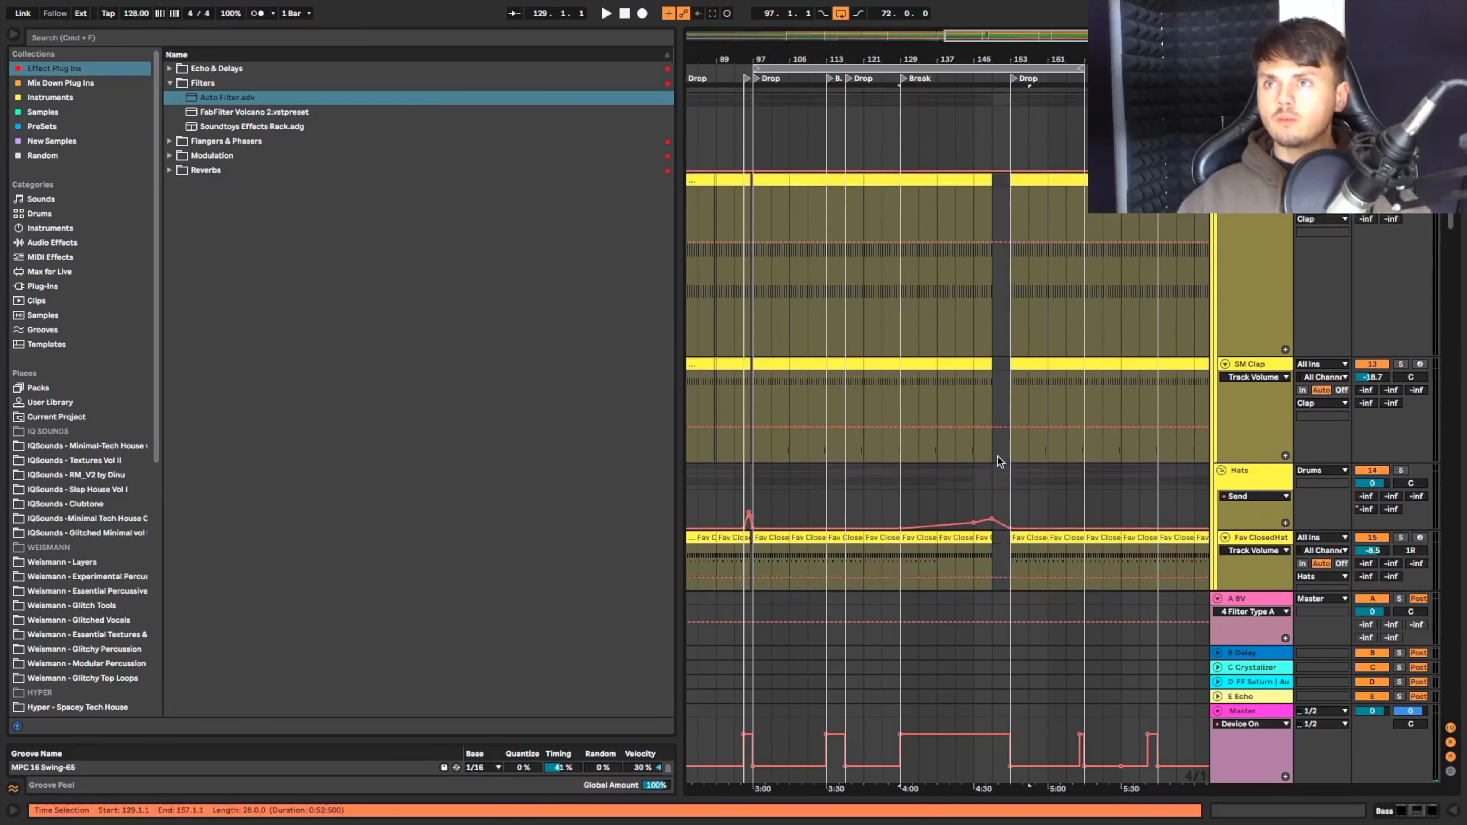
{"action": "scroll", "coordinate": [997, 456], "scroll_direction": "down", "scroll_amount": 1}
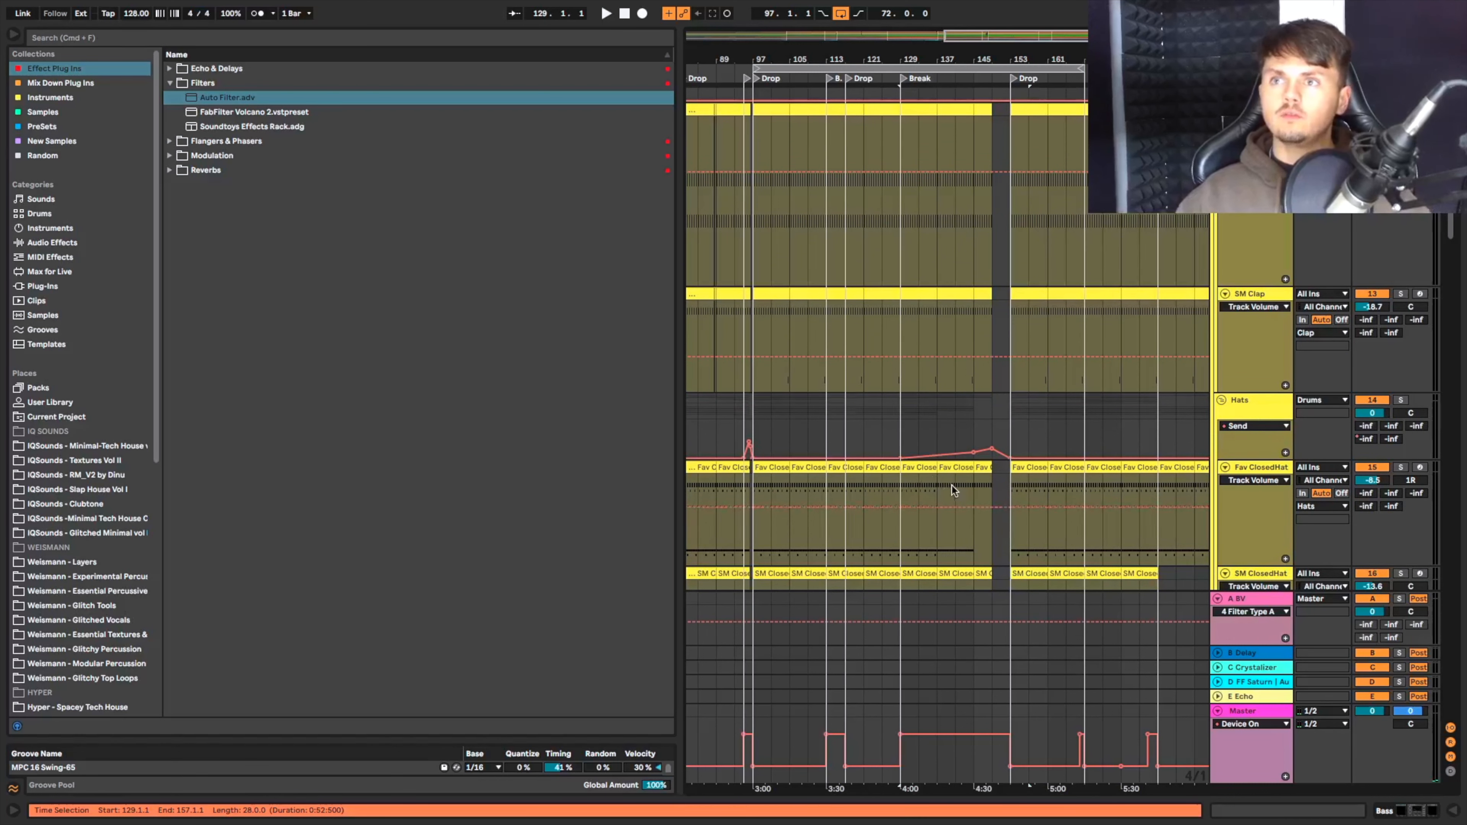
{"action": "scroll", "coordinate": [988, 508], "scroll_direction": "down", "scroll_amount": 6}
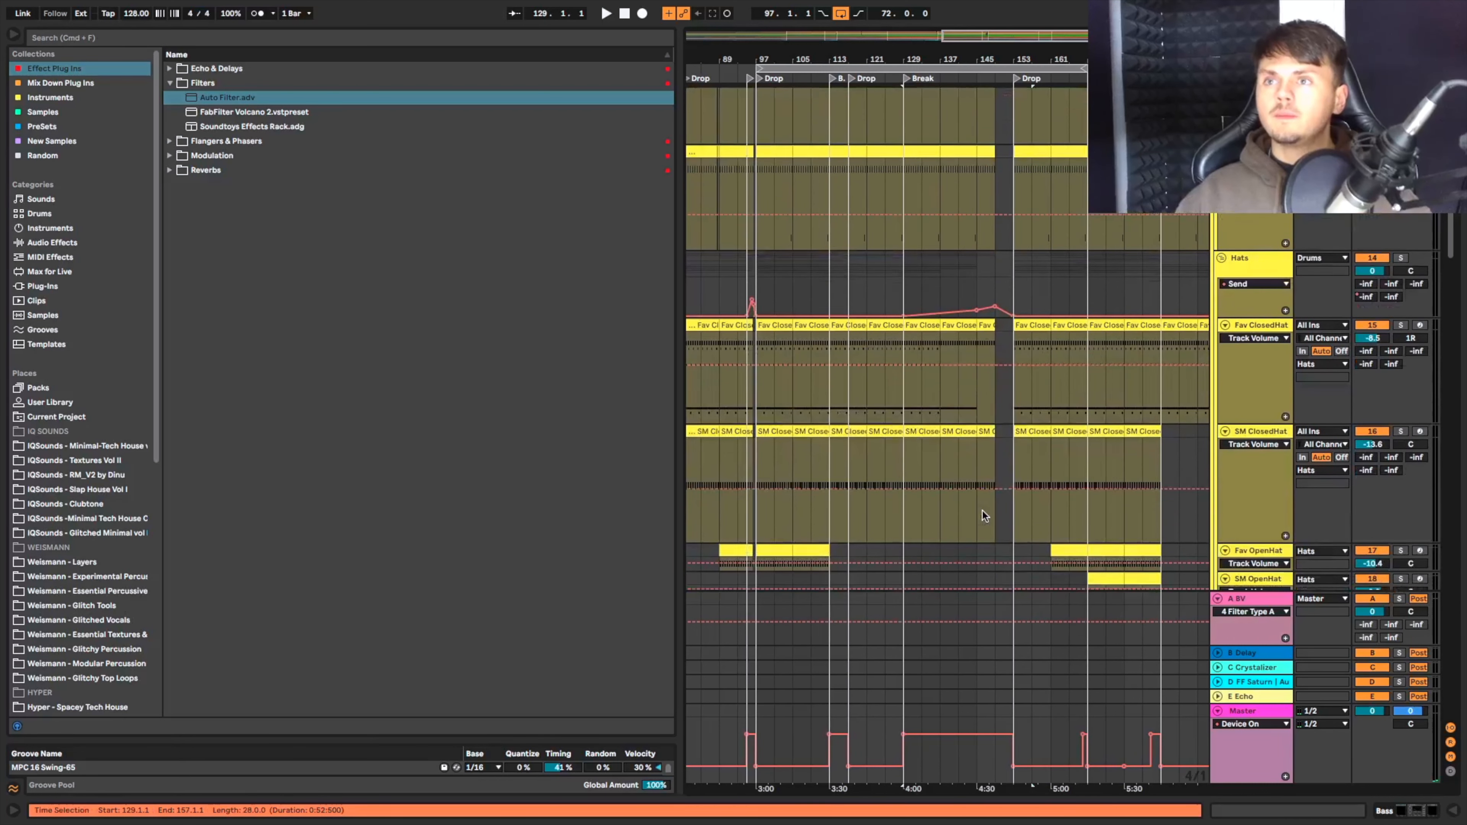
{"action": "scroll", "coordinate": [951, 448], "scroll_direction": "down", "scroll_amount": 4}
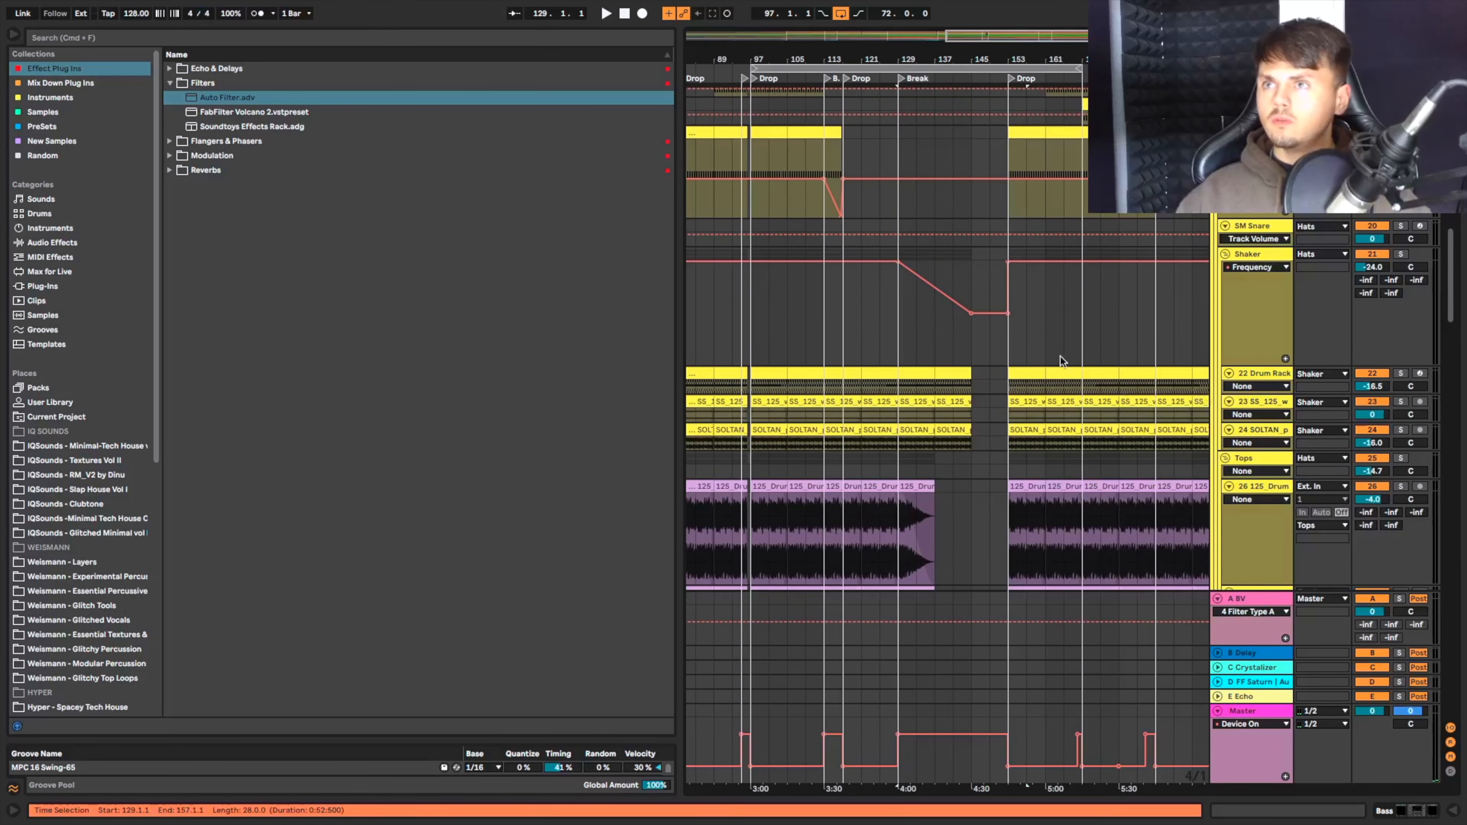
Select the Shaker group's frequency automation from bar 129 to 149 and examine the tops and percussion fades in the break.
{"action": "left_click_drag", "start_coordinate": [895, 347], "coordinate": [985, 344]}
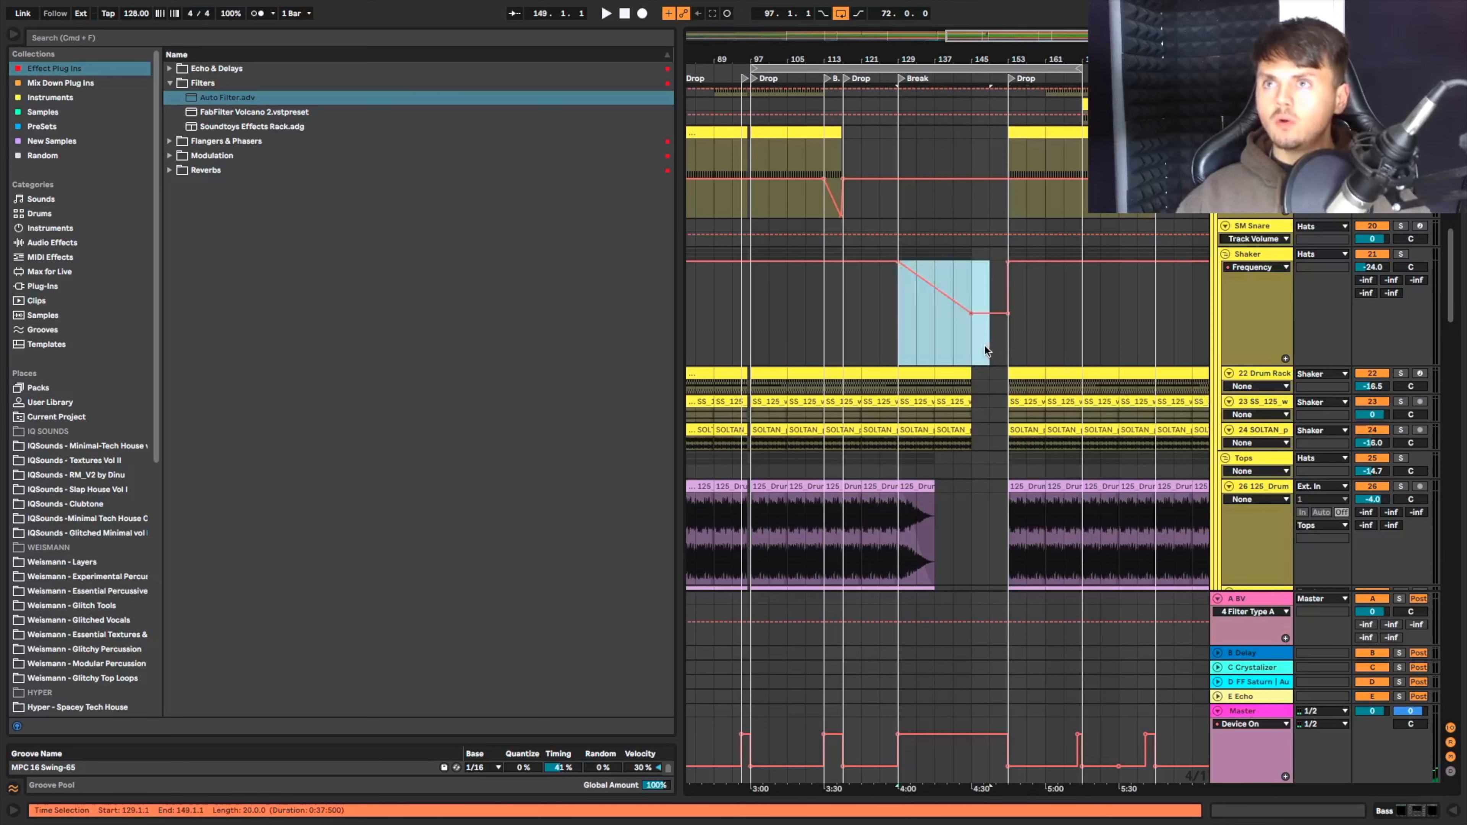
{"action": "scroll", "coordinate": [977, 348], "scroll_direction": "down", "scroll_amount": 2}
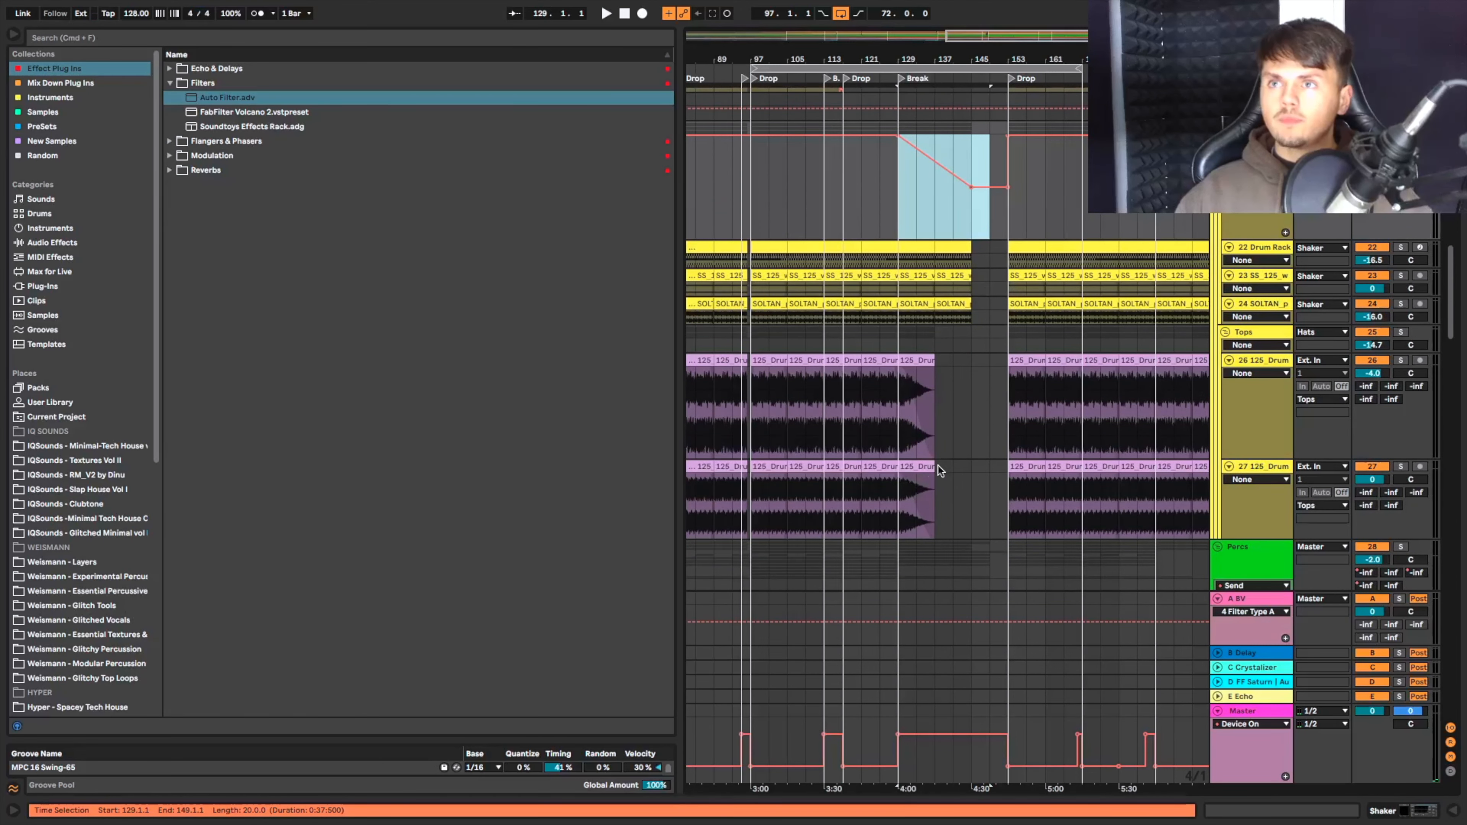
{"action": "scroll", "coordinate": [916, 454], "scroll_direction": "down", "scroll_amount": 1}
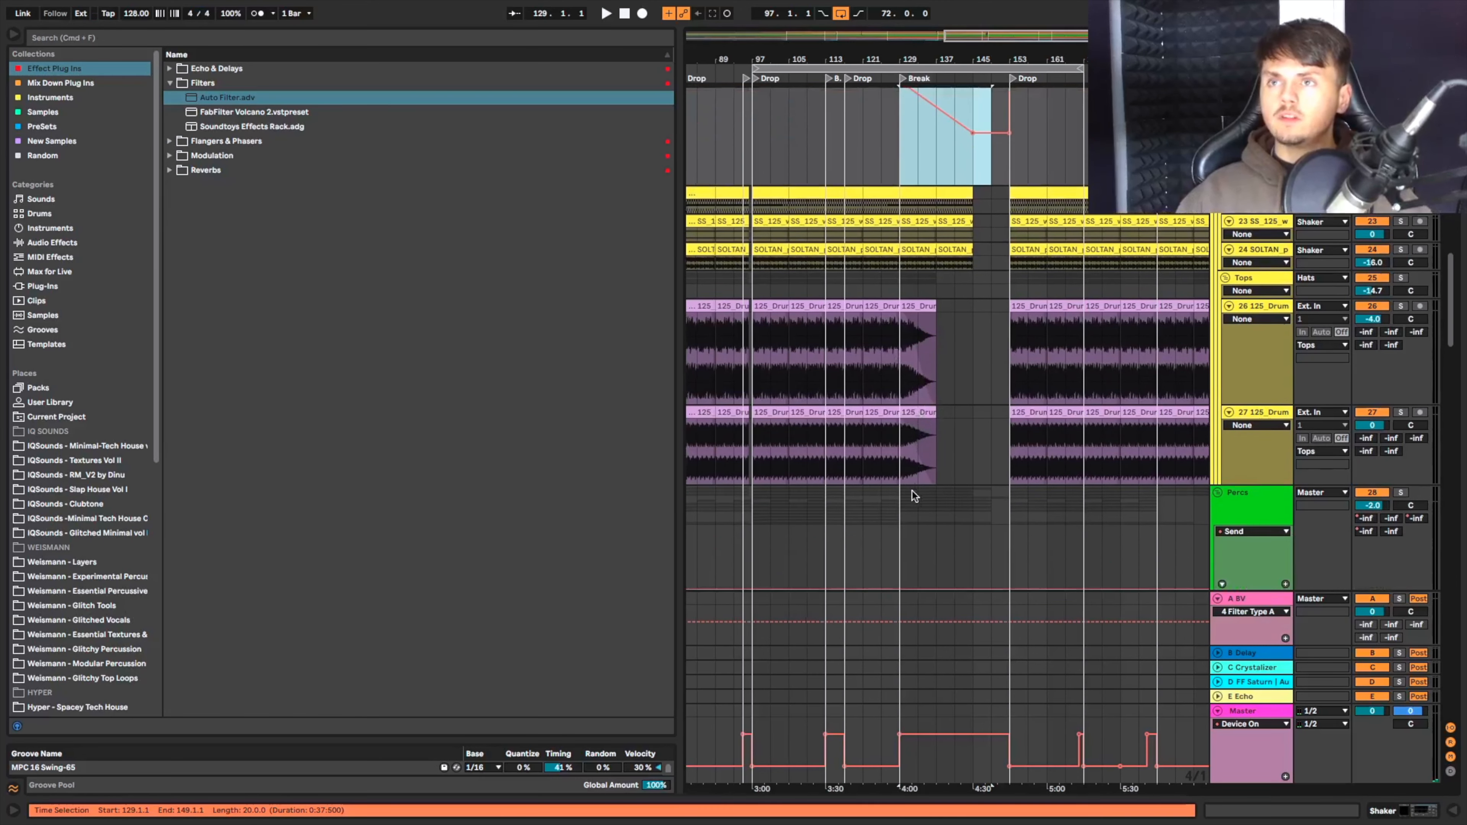
{"action": "scroll", "coordinate": [919, 439], "scroll_direction": "down", "scroll_amount": 2}
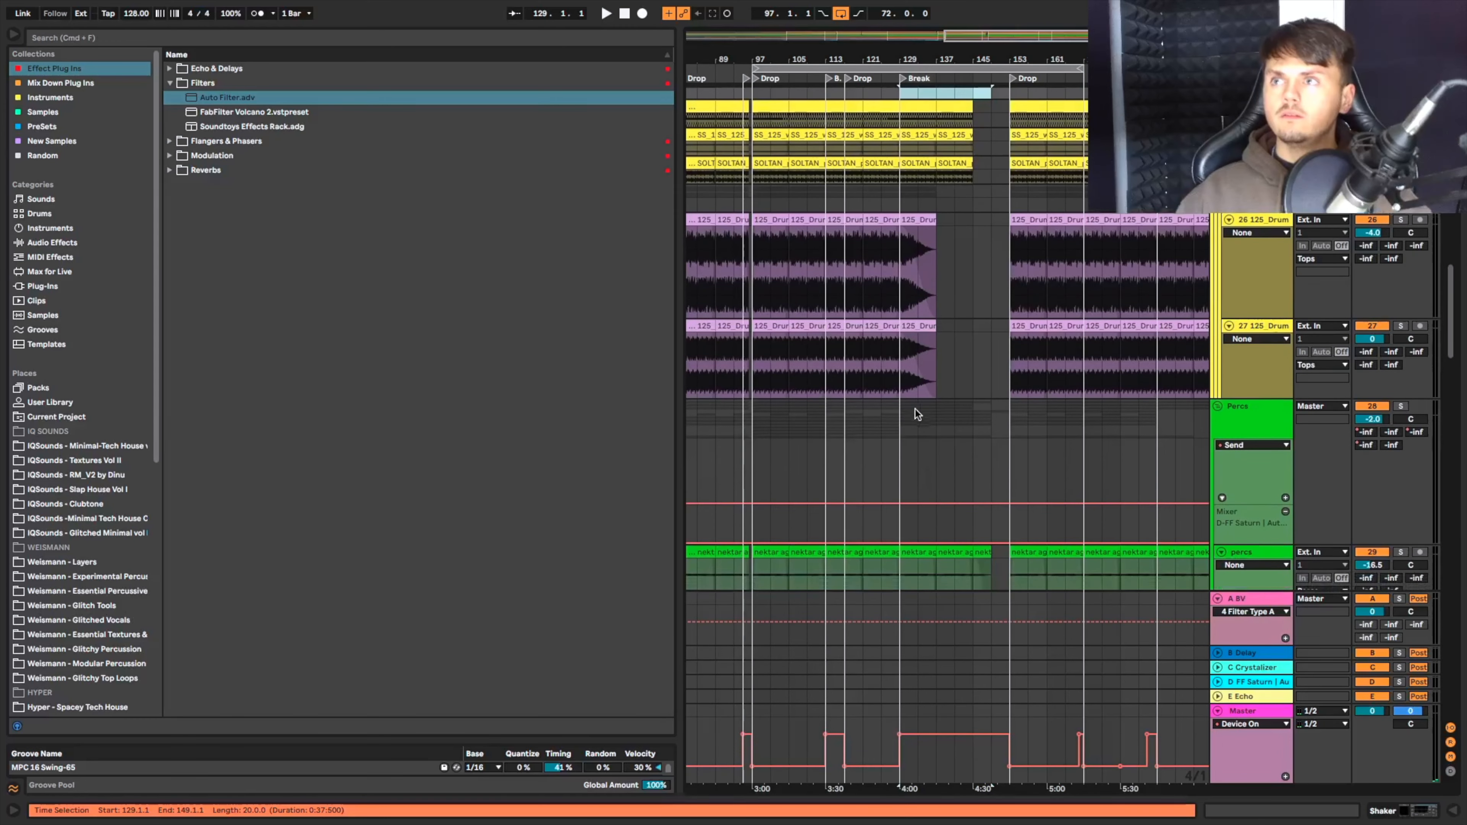
{"action": "scroll", "coordinate": [919, 363], "scroll_direction": "down", "scroll_amount": 6}
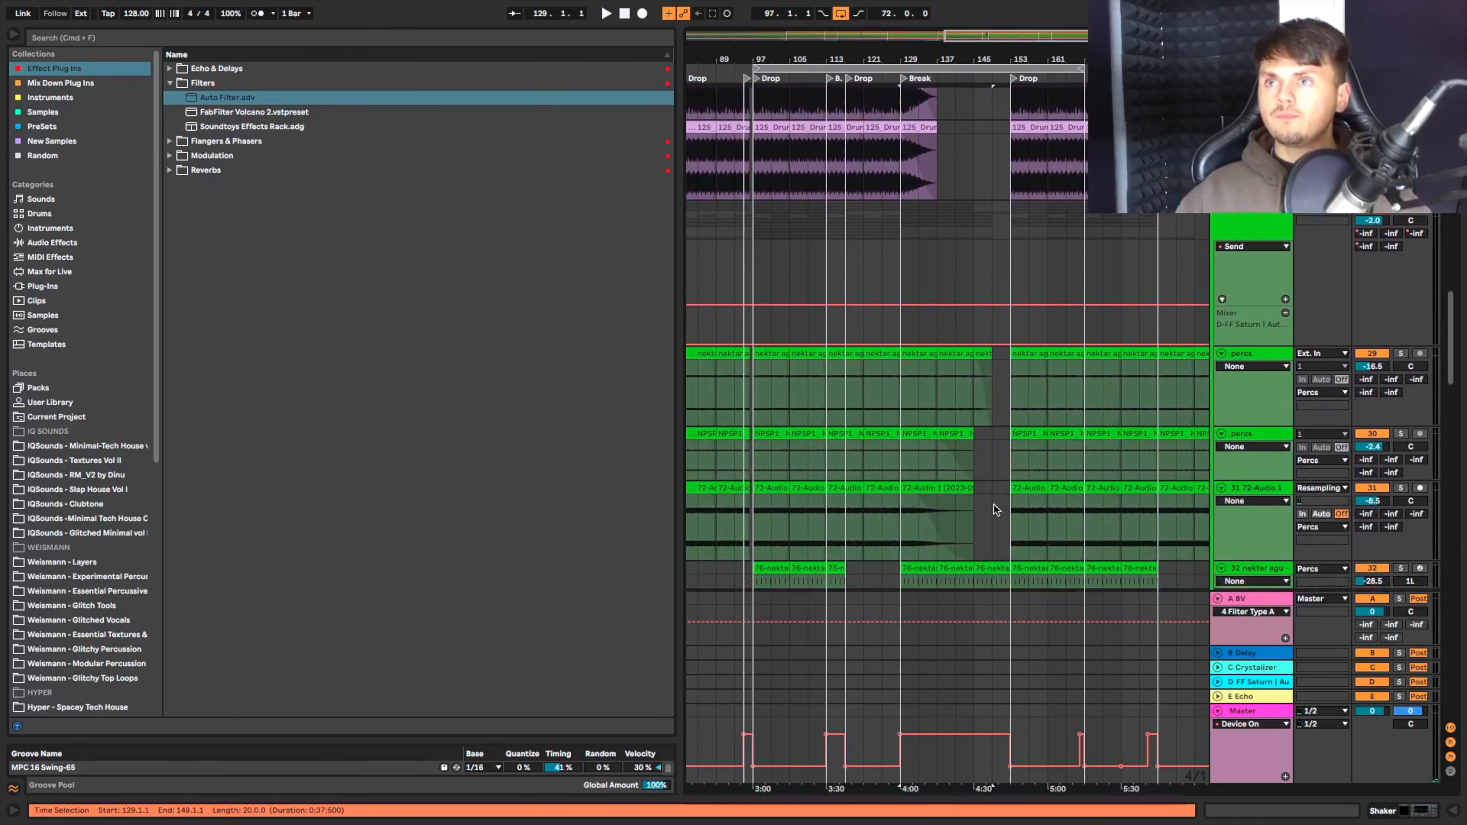
{"action": "scroll", "coordinate": [972, 456], "scroll_direction": "down", "scroll_amount": 1}
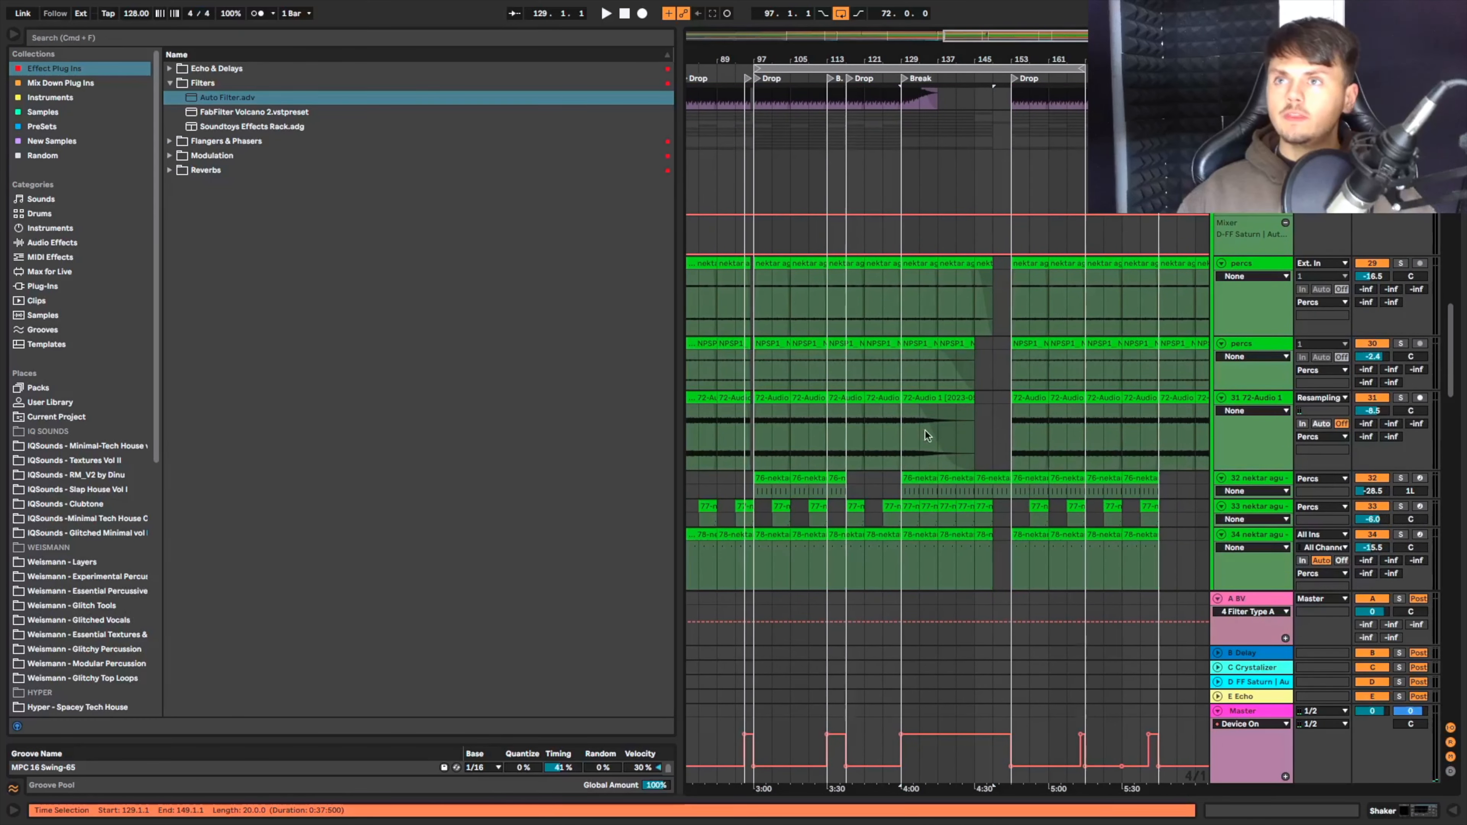
{"action": "scroll", "coordinate": [924, 447], "scroll_direction": "down", "scroll_amount": 1}
{"action": "scroll", "coordinate": [942, 385], "scroll_direction": "down", "scroll_amount": 4}
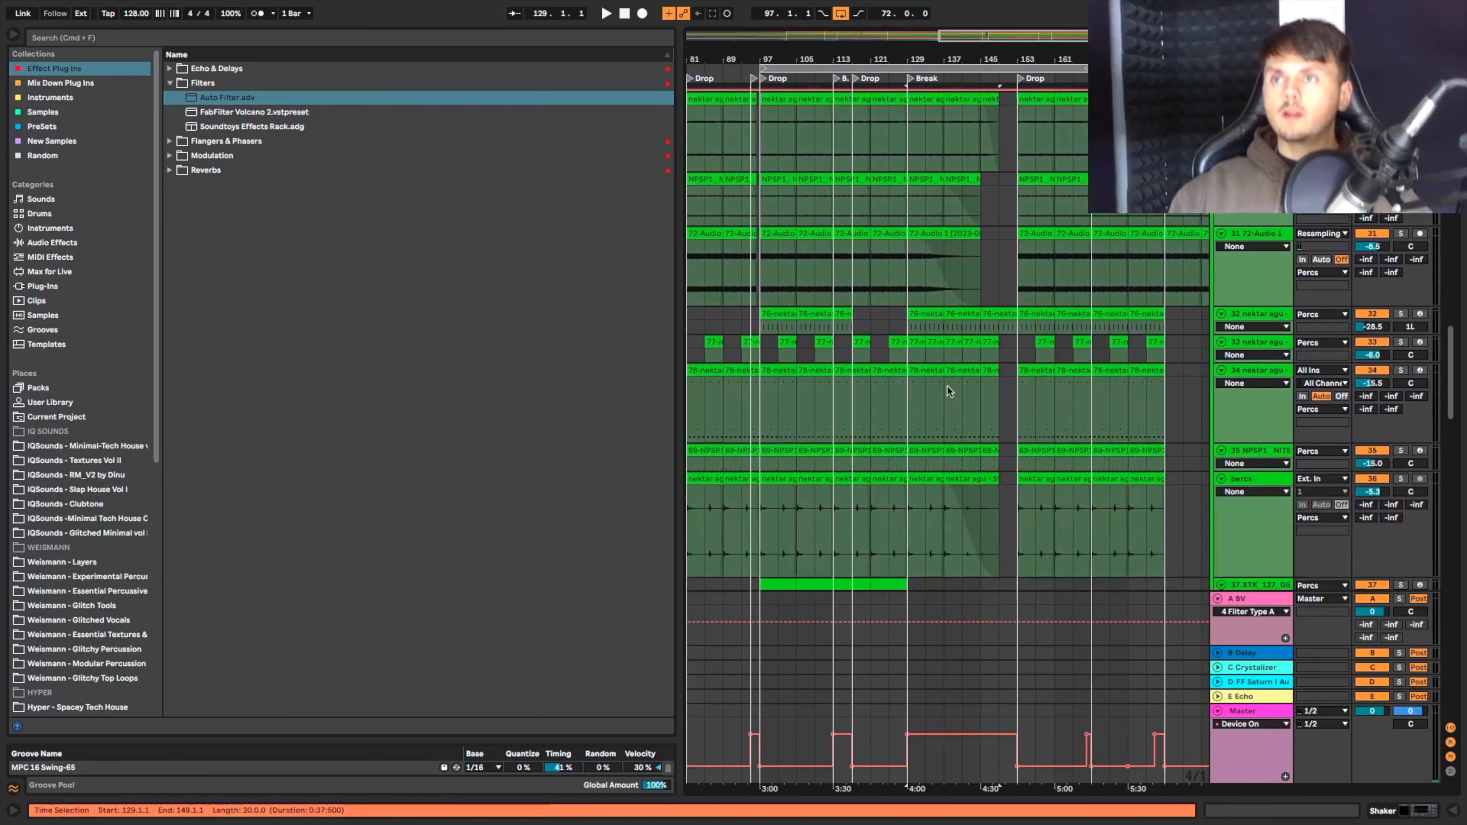
Play the end of the break from bar 145 and examine the remaining percussion and synth tracks.
{"action": "left_click", "coordinate": [980, 397]}
{"action": "key", "text": "space"}
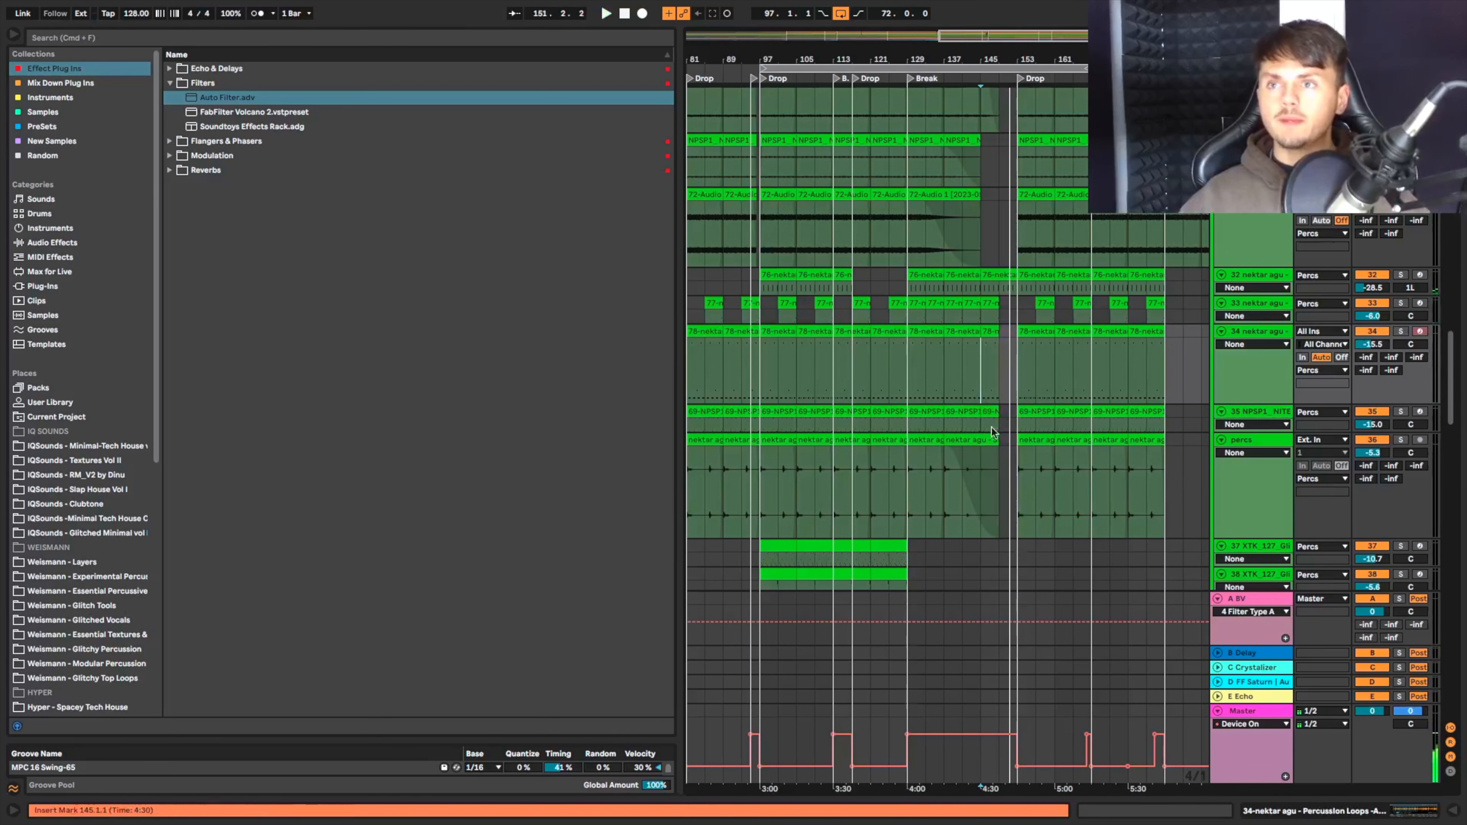
{"action": "scroll", "coordinate": [991, 428], "scroll_direction": "down", "scroll_amount": 5}
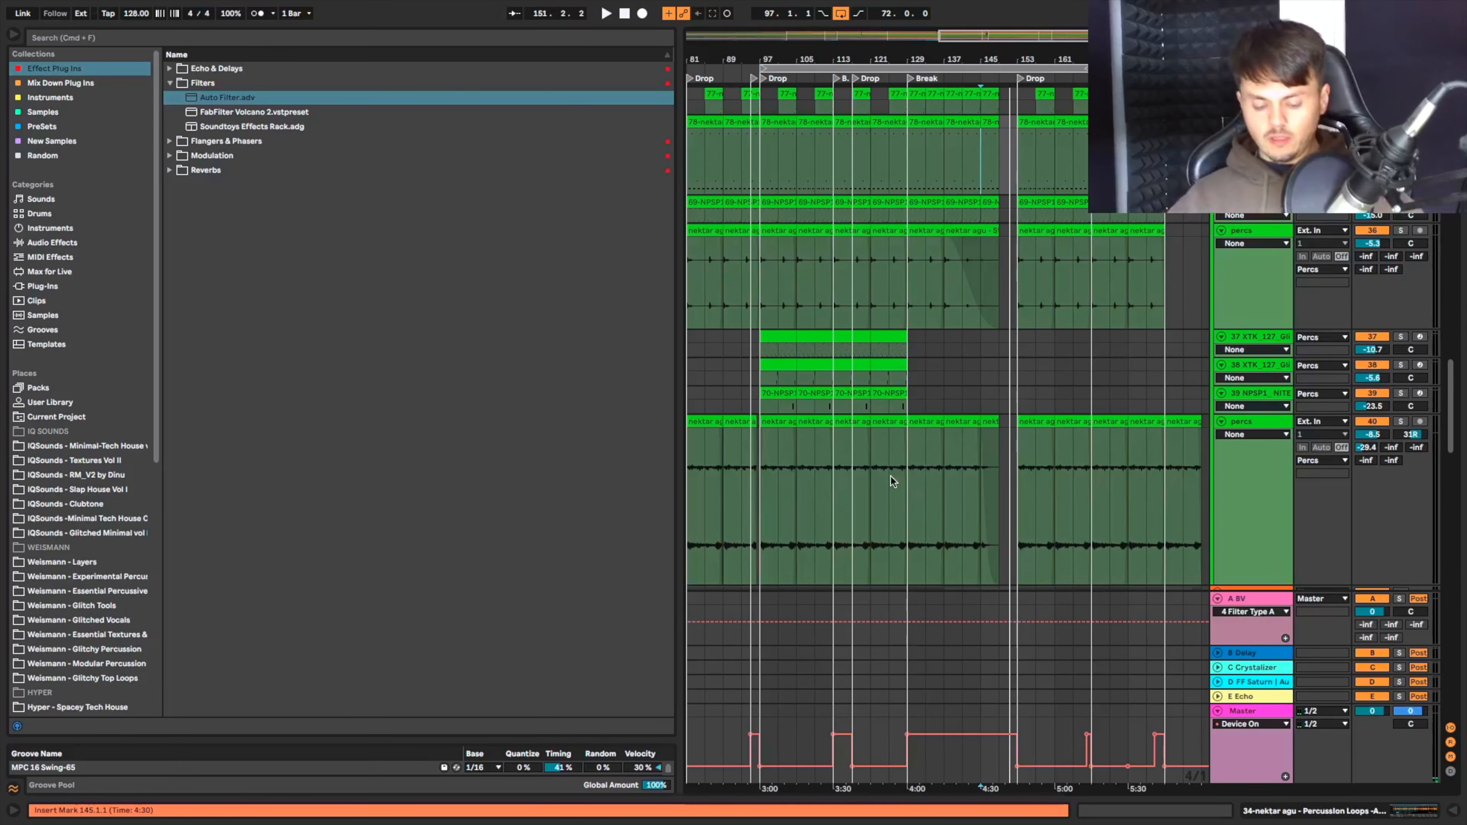
{"action": "scroll", "coordinate": [914, 489], "scroll_direction": "down", "scroll_amount": 6}
{"action": "scroll", "coordinate": [902, 478], "scroll_direction": "up", "scroll_amount": 3}
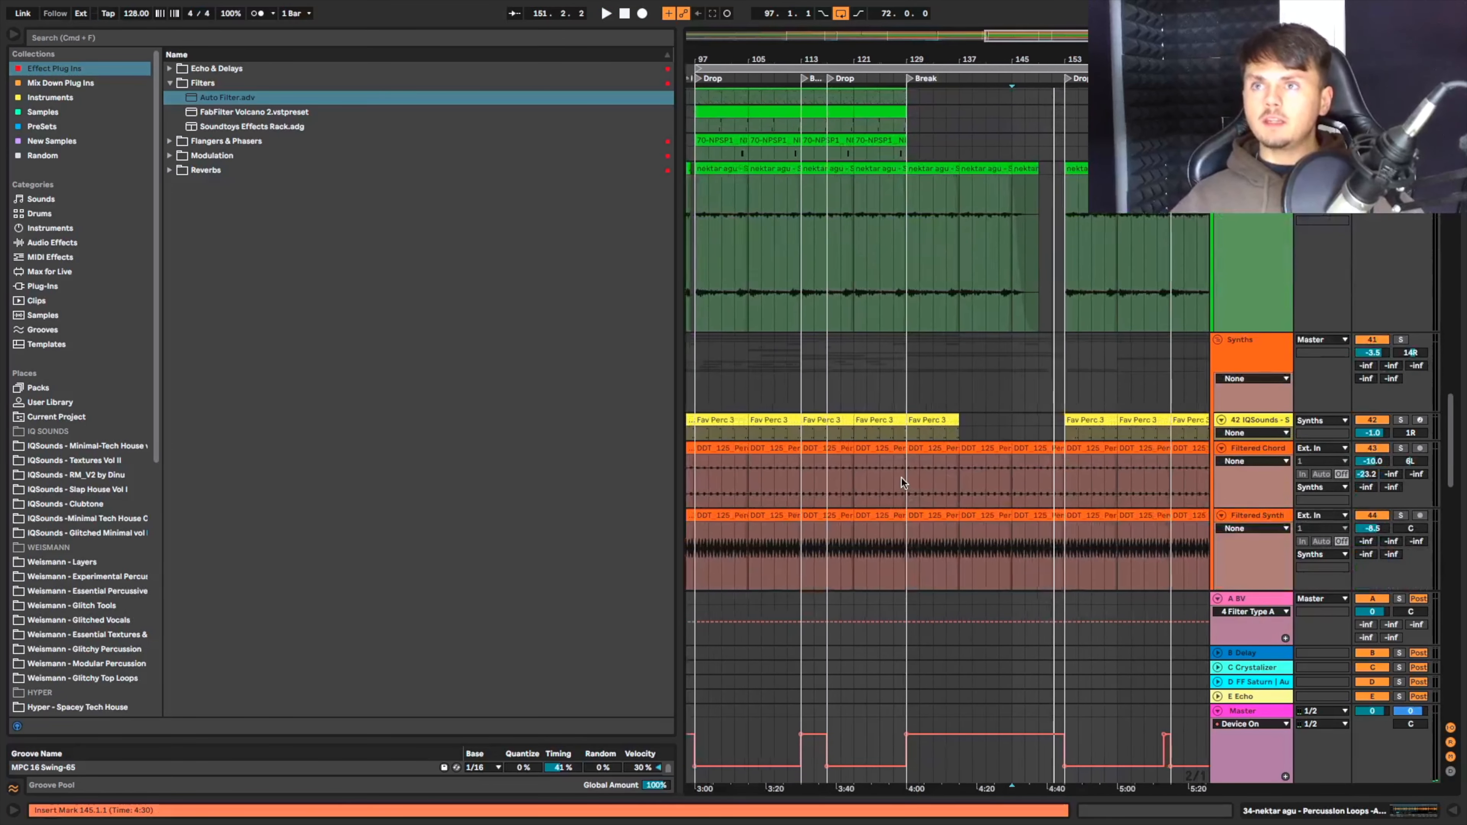
Play the arrangement from bar 127 into the break at bar 129.
{"action": "left_click", "coordinate": [891, 398]}
{"action": "scroll", "coordinate": [899, 395], "scroll_direction": "down", "scroll_amount": 10}
{"action": "key", "text": "space"}
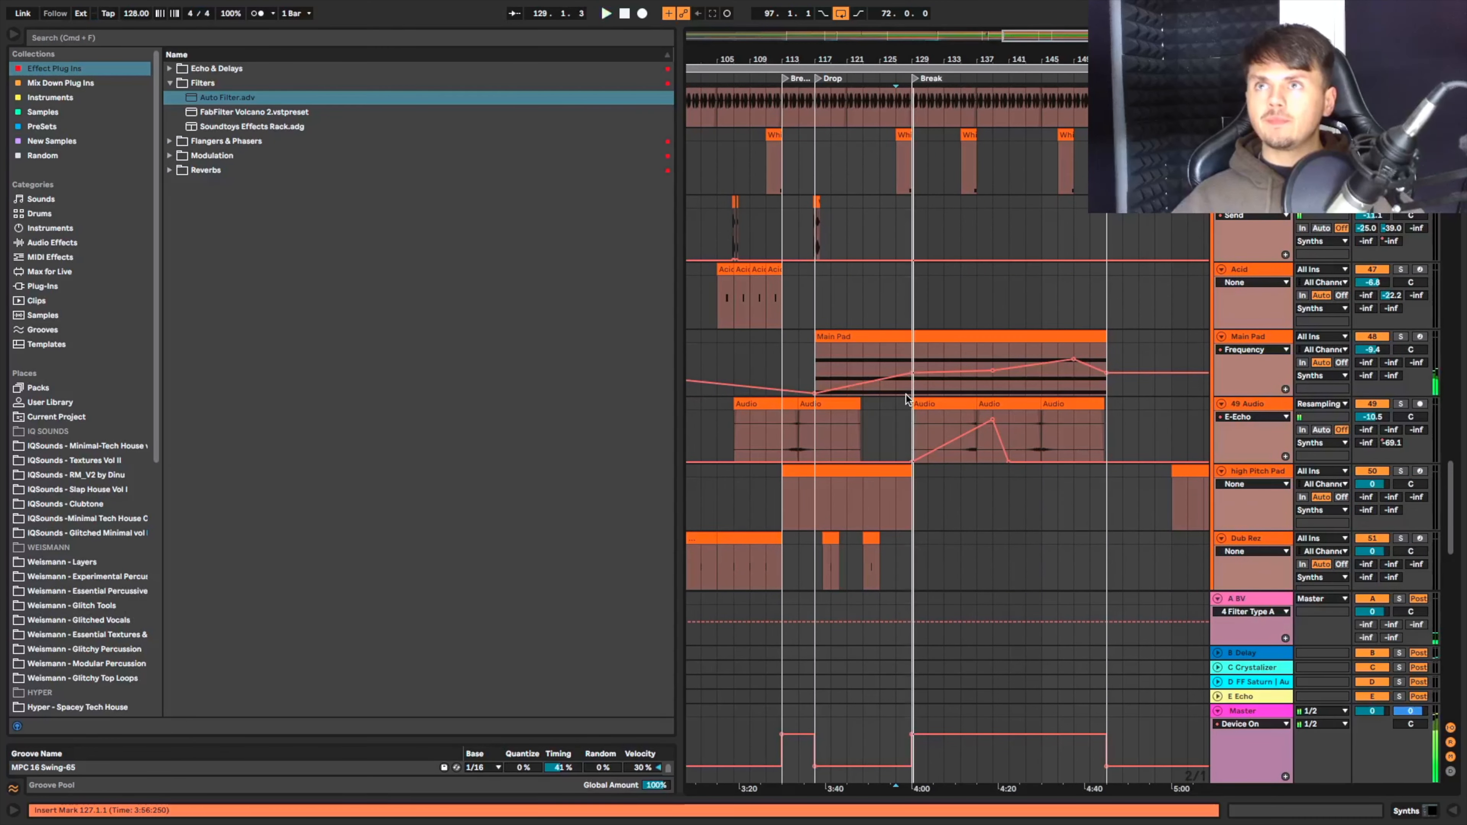
Select bars 93 to 95 on vocal track 61, covering the short vocal clip before the fill.
{"action": "scroll", "coordinate": [905, 395], "scroll_direction": "down", "scroll_amount": 10}
{"action": "scroll", "coordinate": [809, 459], "scroll_direction": "left", "scroll_amount": 5}
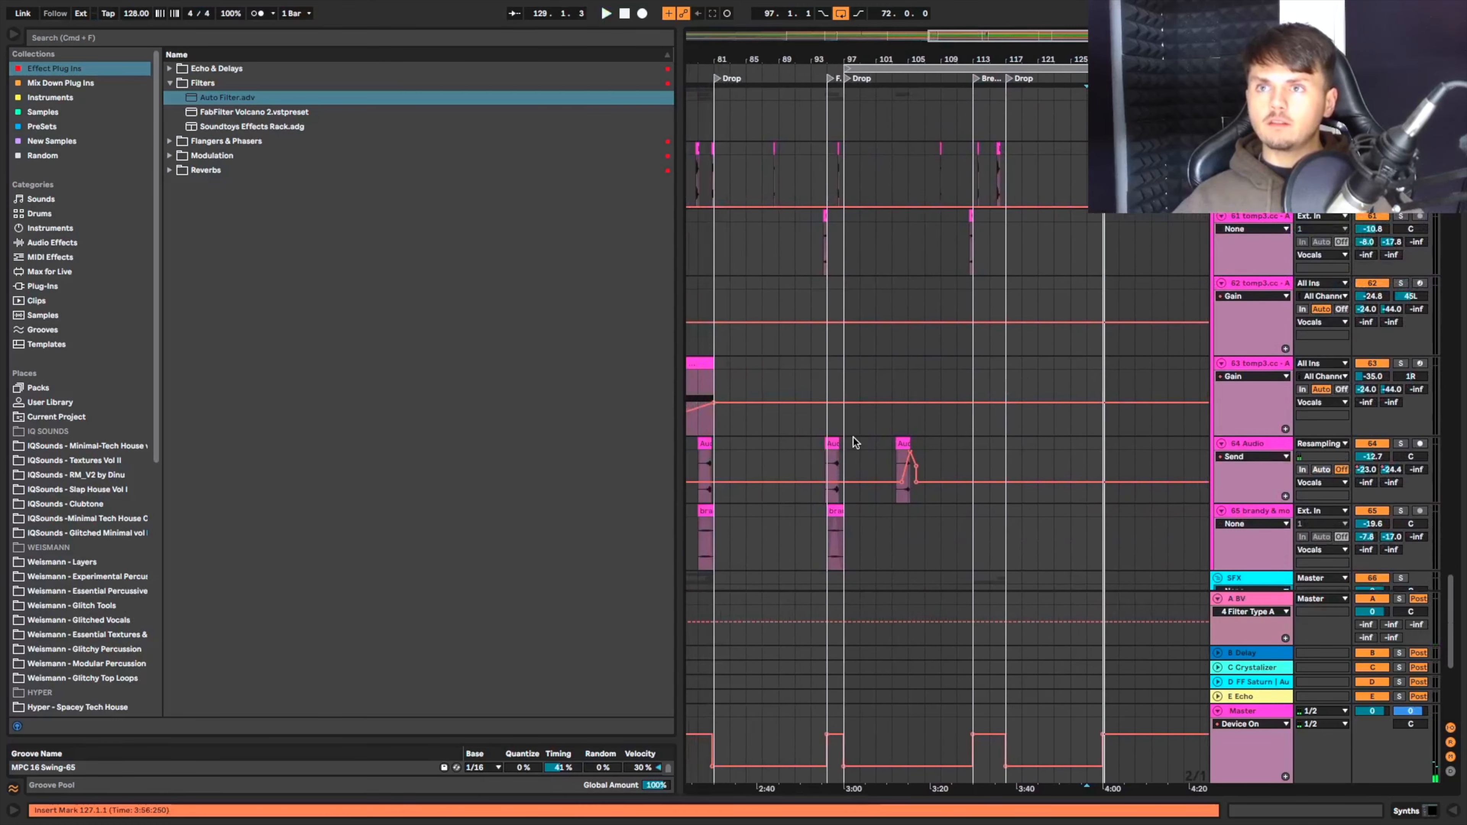
{"action": "scroll", "coordinate": [853, 442], "scroll_direction": "down", "scroll_amount": 1}
{"action": "scroll", "coordinate": [835, 454], "scroll_direction": "left", "scroll_amount": 8}
{"action": "scroll", "coordinate": [813, 413], "scroll_direction": "left", "scroll_amount": 1}
{"action": "scroll", "coordinate": [924, 387], "scroll_direction": "right", "scroll_amount": 4}
{"action": "scroll", "coordinate": [1039, 364], "scroll_direction": "up", "scroll_amount": 3}
{"action": "scroll", "coordinate": [1024, 353], "scroll_direction": "up", "scroll_amount": 5}
{"action": "scroll", "coordinate": [1023, 353], "scroll_direction": "down", "scroll_amount": 1}
{"action": "left_click_drag", "start_coordinate": [966, 337], "coordinate": [1025, 297]}
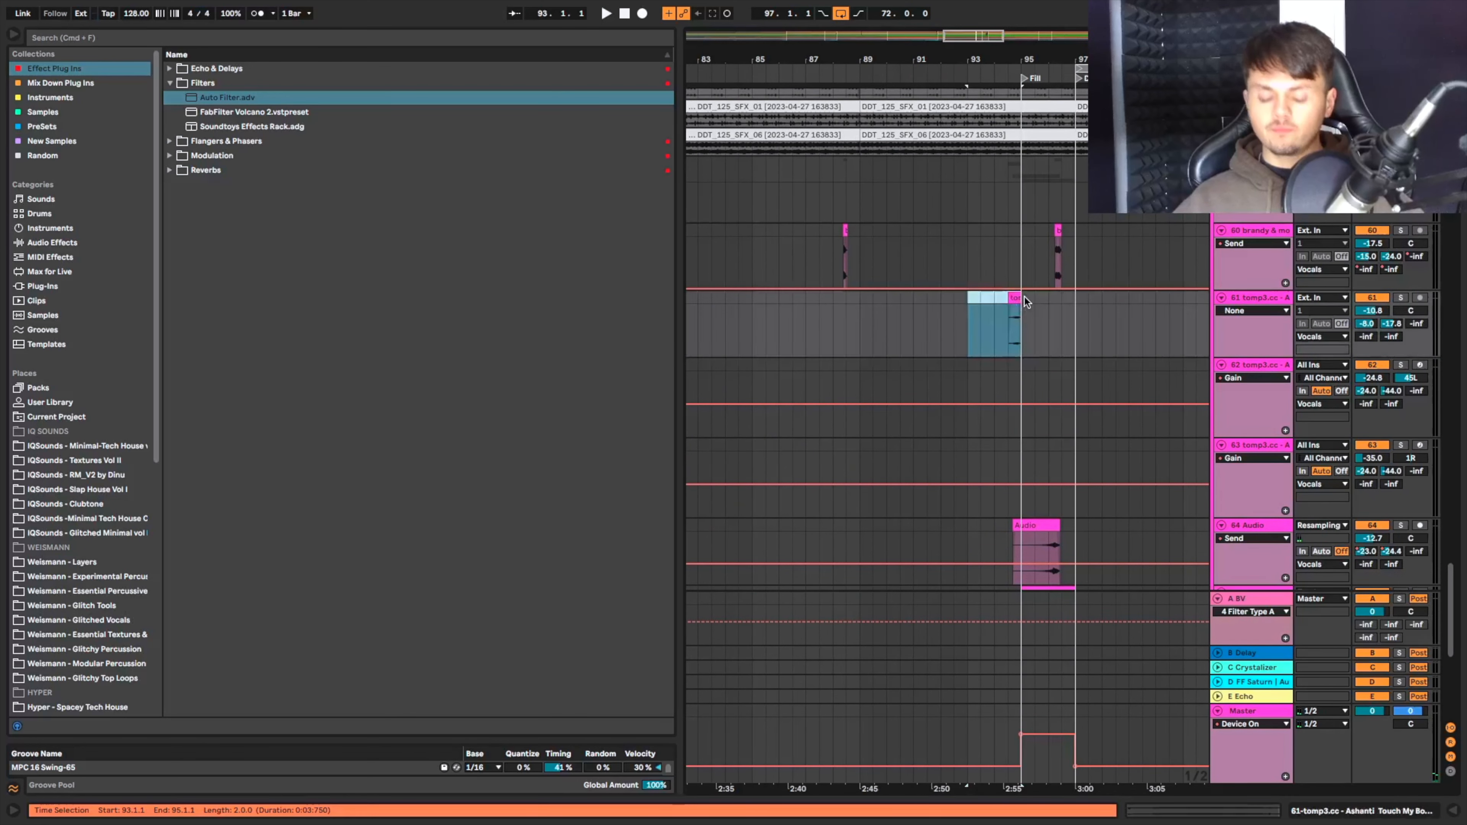
Paste the vocal clip on track 61 so it ends at the start of the break at bar 129.
{"action": "scroll", "coordinate": [1024, 298], "scroll_direction": "down", "scroll_amount": 4}
{"action": "scroll", "coordinate": [1025, 298], "scroll_direction": "right", "scroll_amount": 8}
{"action": "scroll", "coordinate": [1024, 298], "scroll_direction": "up", "scroll_amount": 1}
{"action": "left_click", "coordinate": [934, 328]}
{"action": "scroll", "coordinate": [934, 328], "scroll_direction": "right", "scroll_amount": 3}
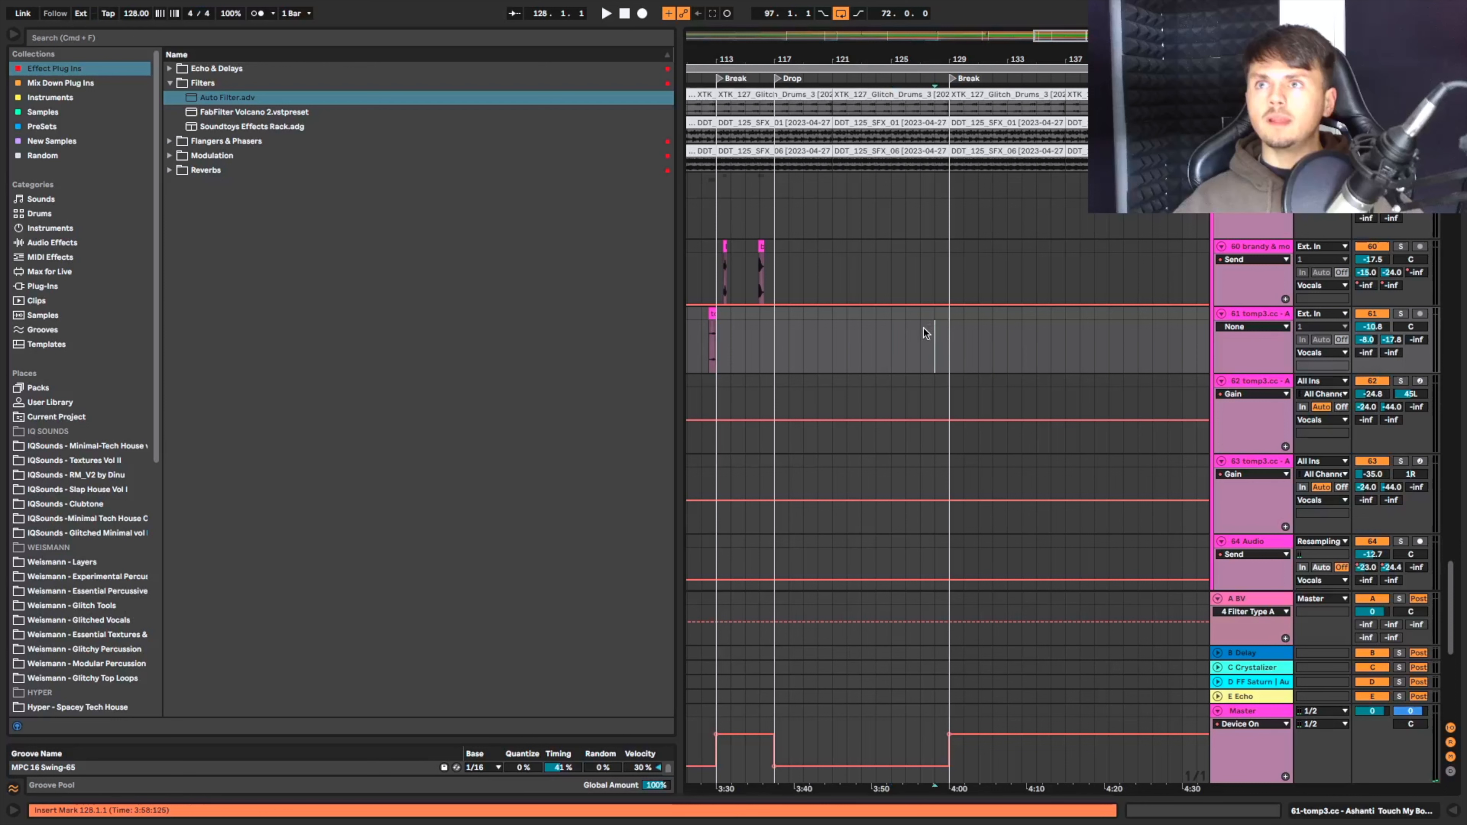
{"action": "key", "text": "super+v"}
Play from bar 128 into the break to audition the pasted vocal clip.
{"action": "left_click", "coordinate": [939, 328]}
{"action": "key", "text": "space"}
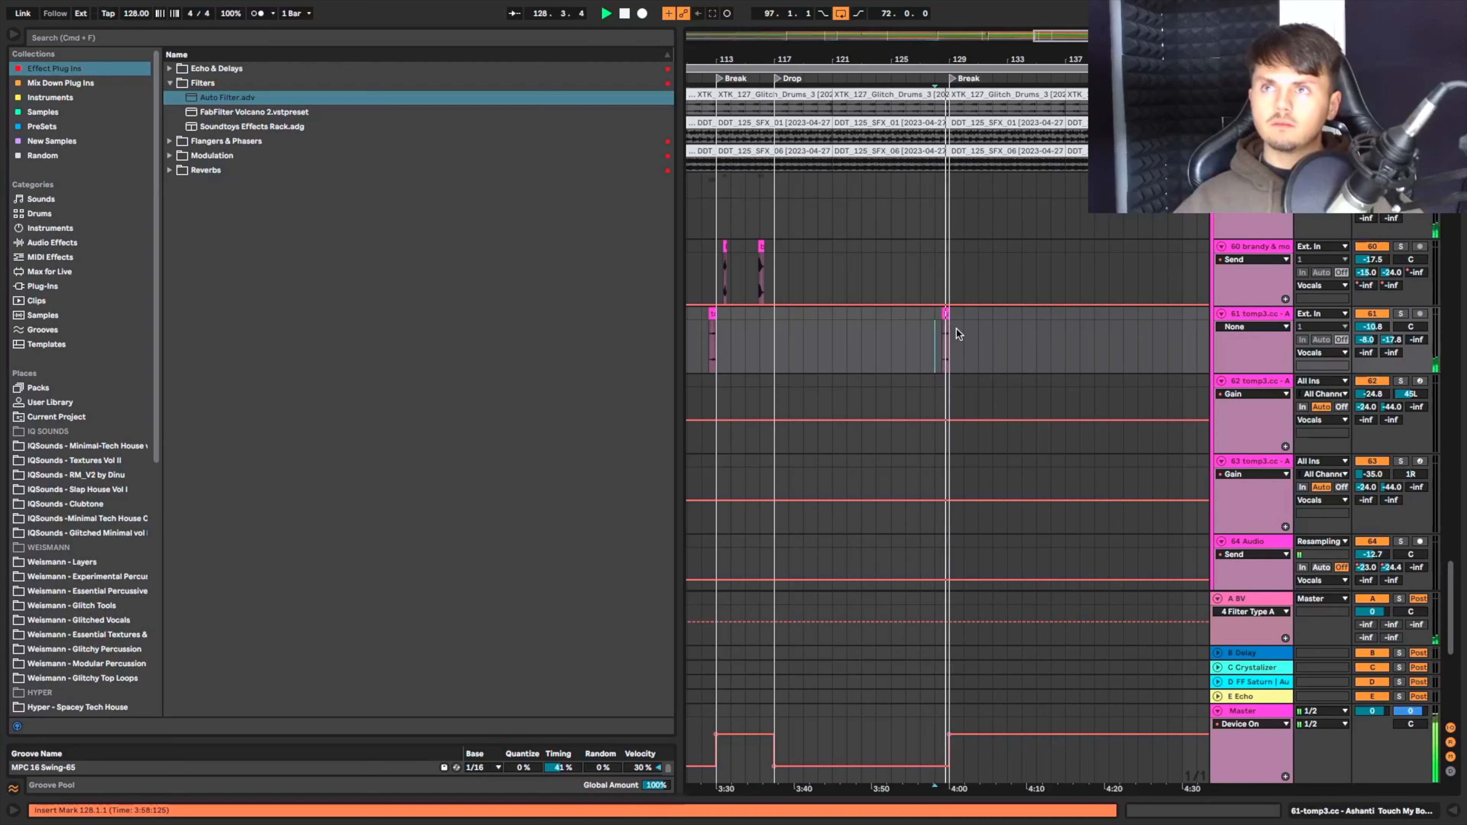
{"action": "key", "text": "space"}
Copy the four-bar SFX clip from bars 77–81 on track 69 to bars 149–153, just before the drop.
{"action": "scroll", "coordinate": [956, 329], "scroll_direction": "down", "scroll_amount": 5}
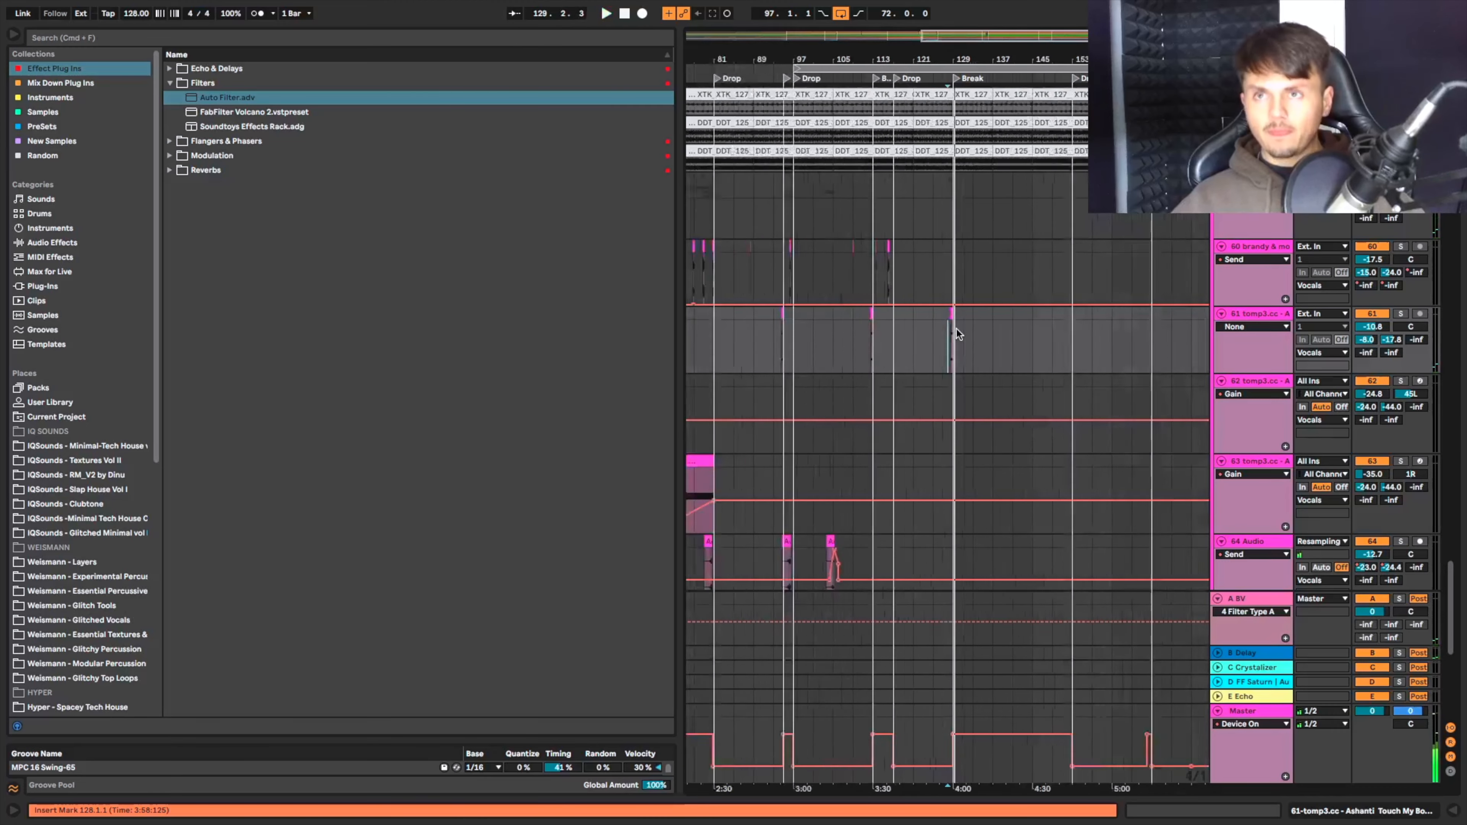
{"action": "scroll", "coordinate": [956, 329], "scroll_direction": "down", "scroll_amount": 3}
{"action": "scroll", "coordinate": [958, 334], "scroll_direction": "down", "scroll_amount": 4}
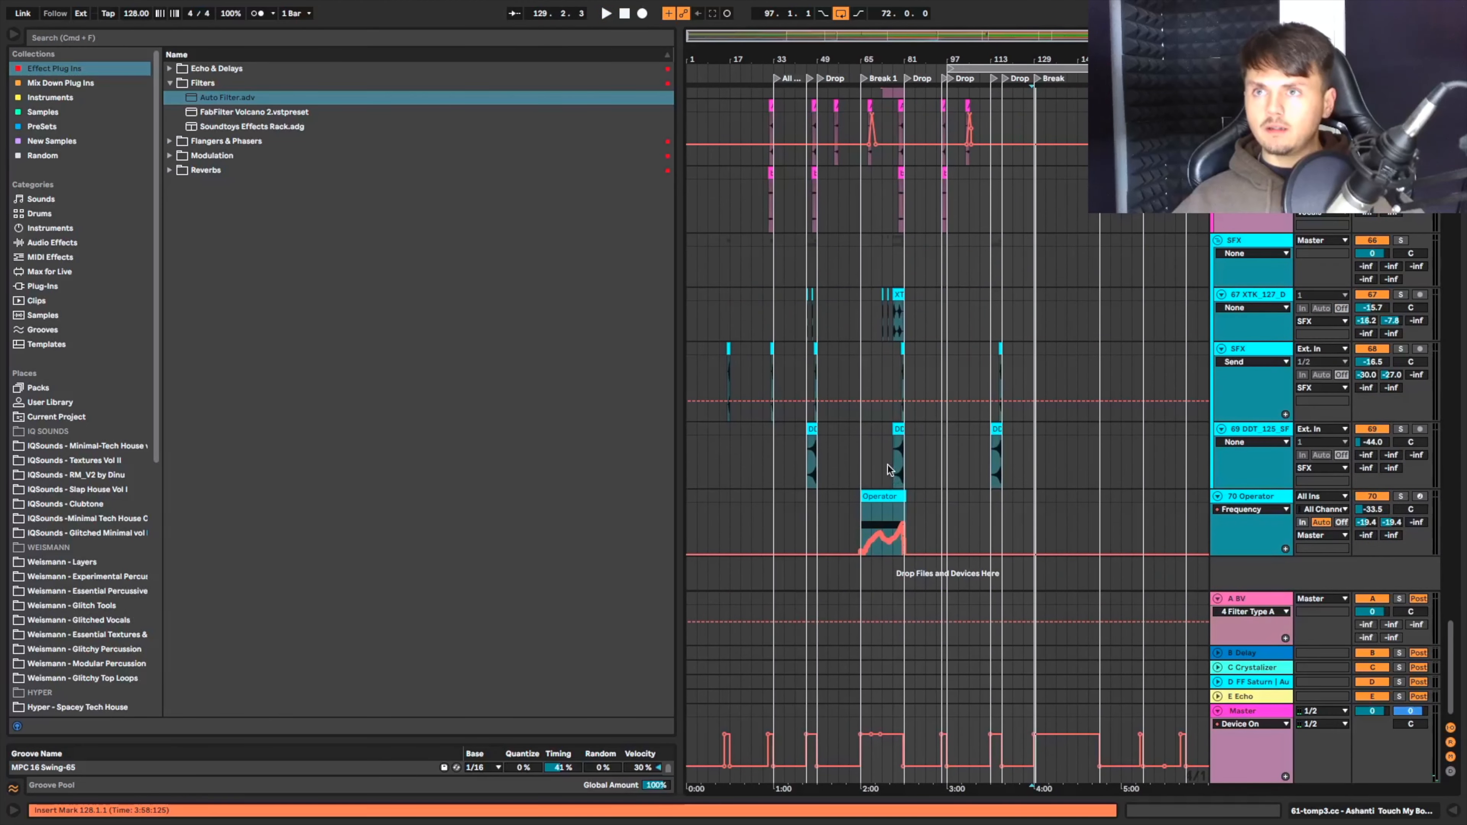
{"action": "scroll", "coordinate": [888, 465], "scroll_direction": "up", "scroll_amount": 3}
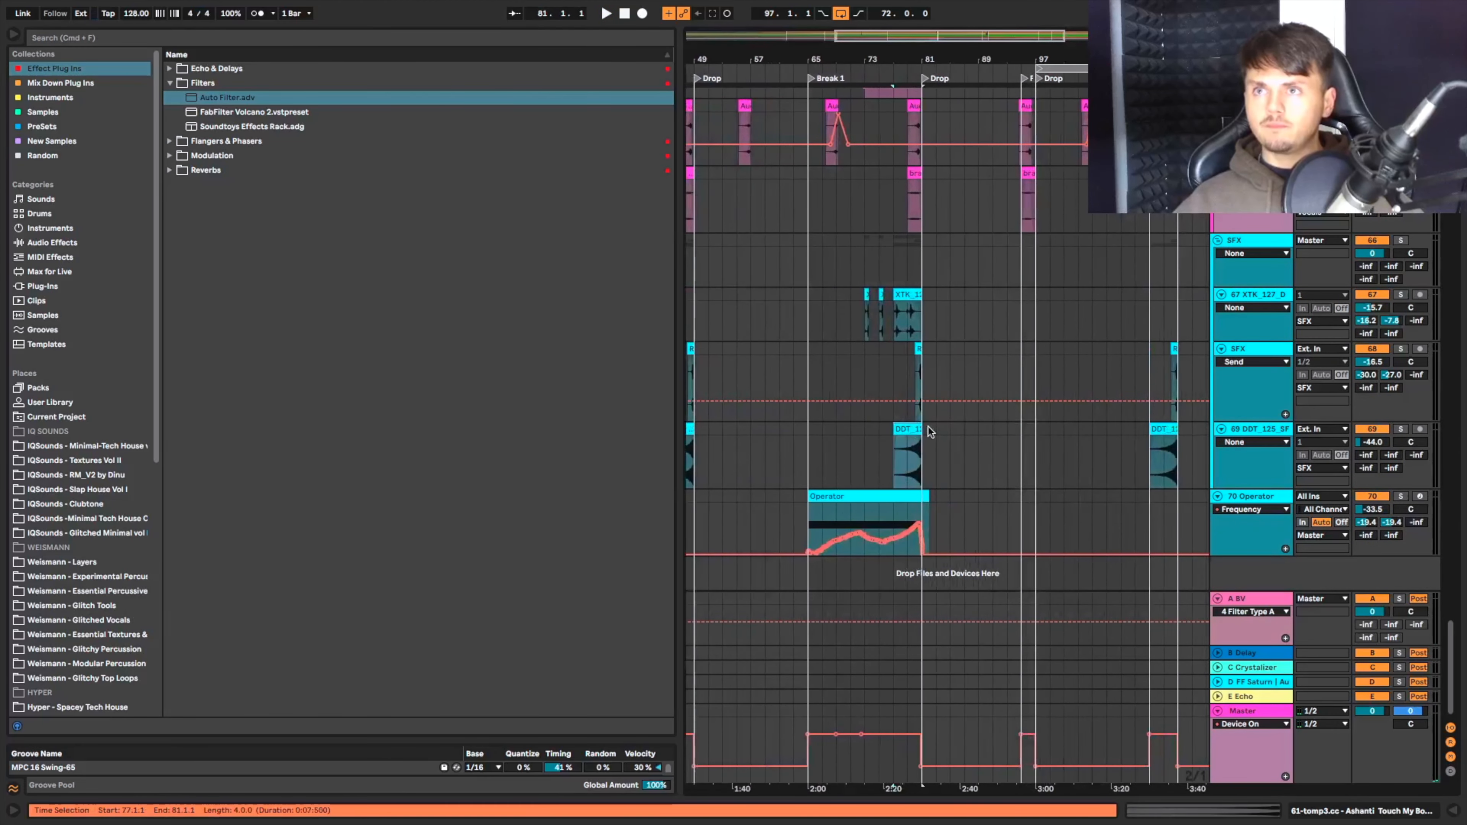
{"action": "left_click", "coordinate": [921, 428]}
{"action": "scroll", "coordinate": [922, 427], "scroll_direction": "right", "scroll_amount": 7}
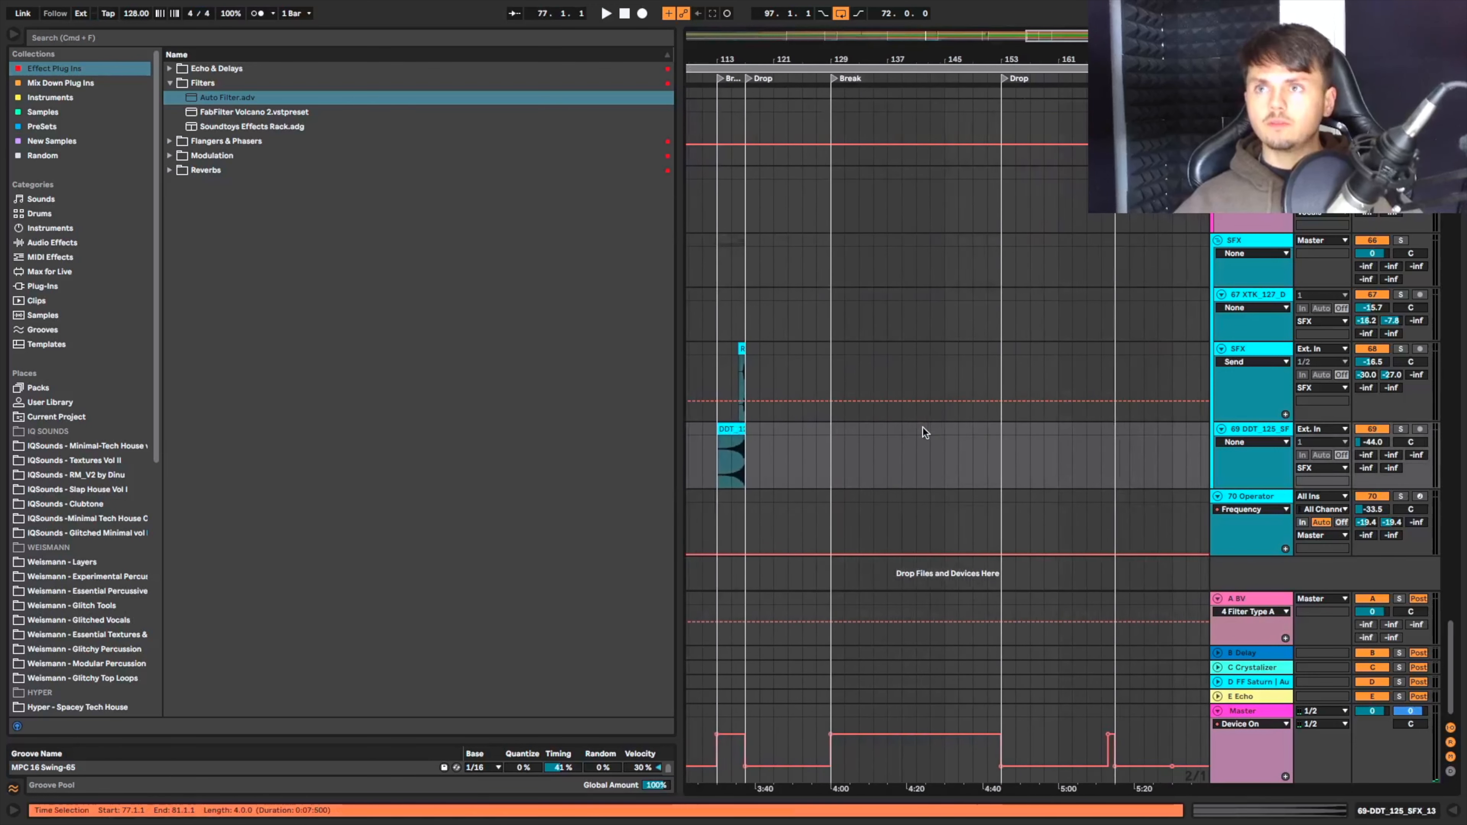
{"action": "left_click", "coordinate": [949, 433]}
{"action": "key", "text": "super+v"}
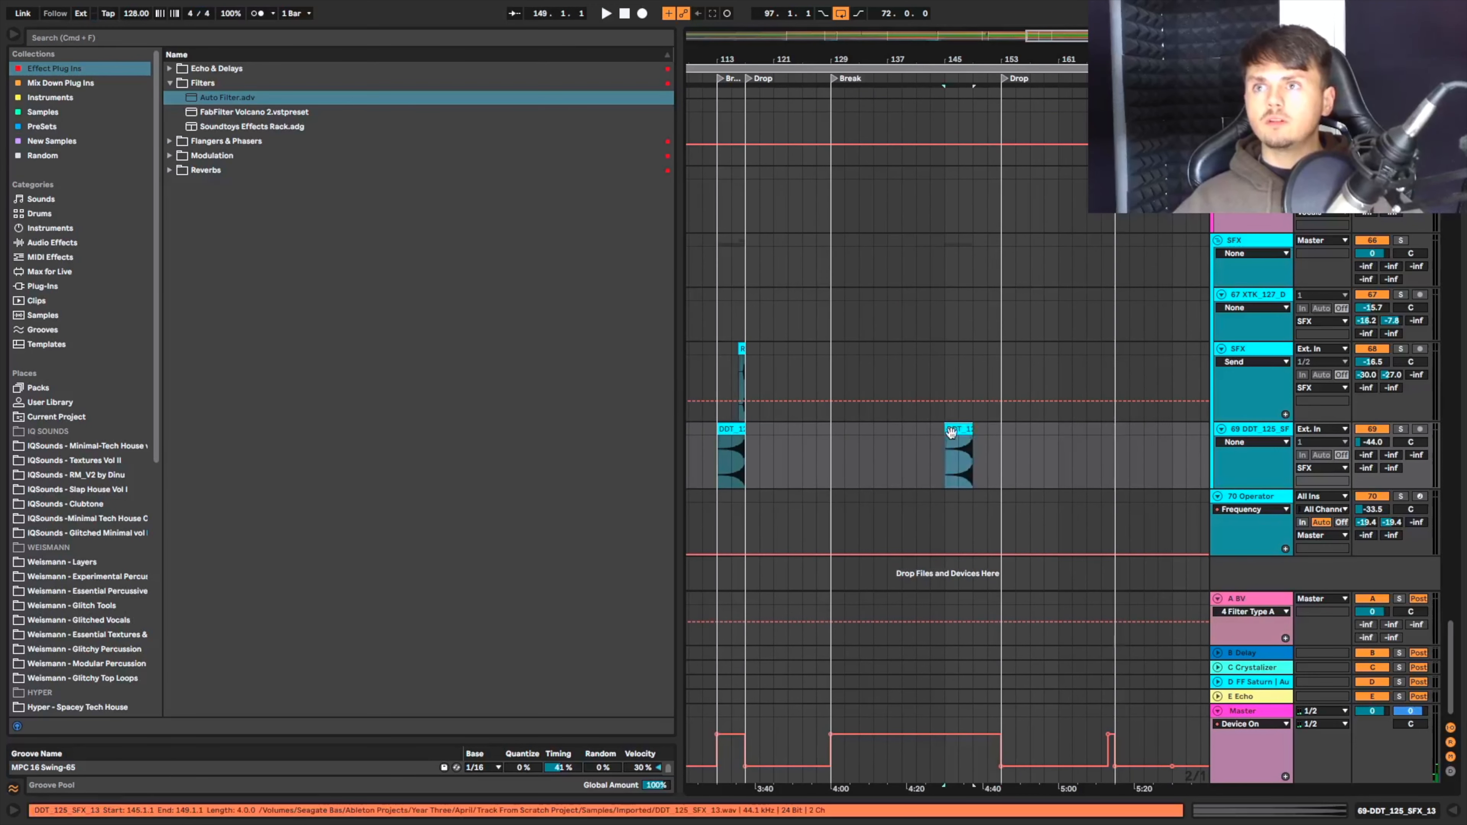
{"action": "left_click", "coordinate": [977, 428]}
Create an empty 24-bar MIDI clip on the Operator track, spanning the second break from bar 129 to 153.
{"action": "scroll", "coordinate": [968, 432], "scroll_direction": "left", "scroll_amount": 7}
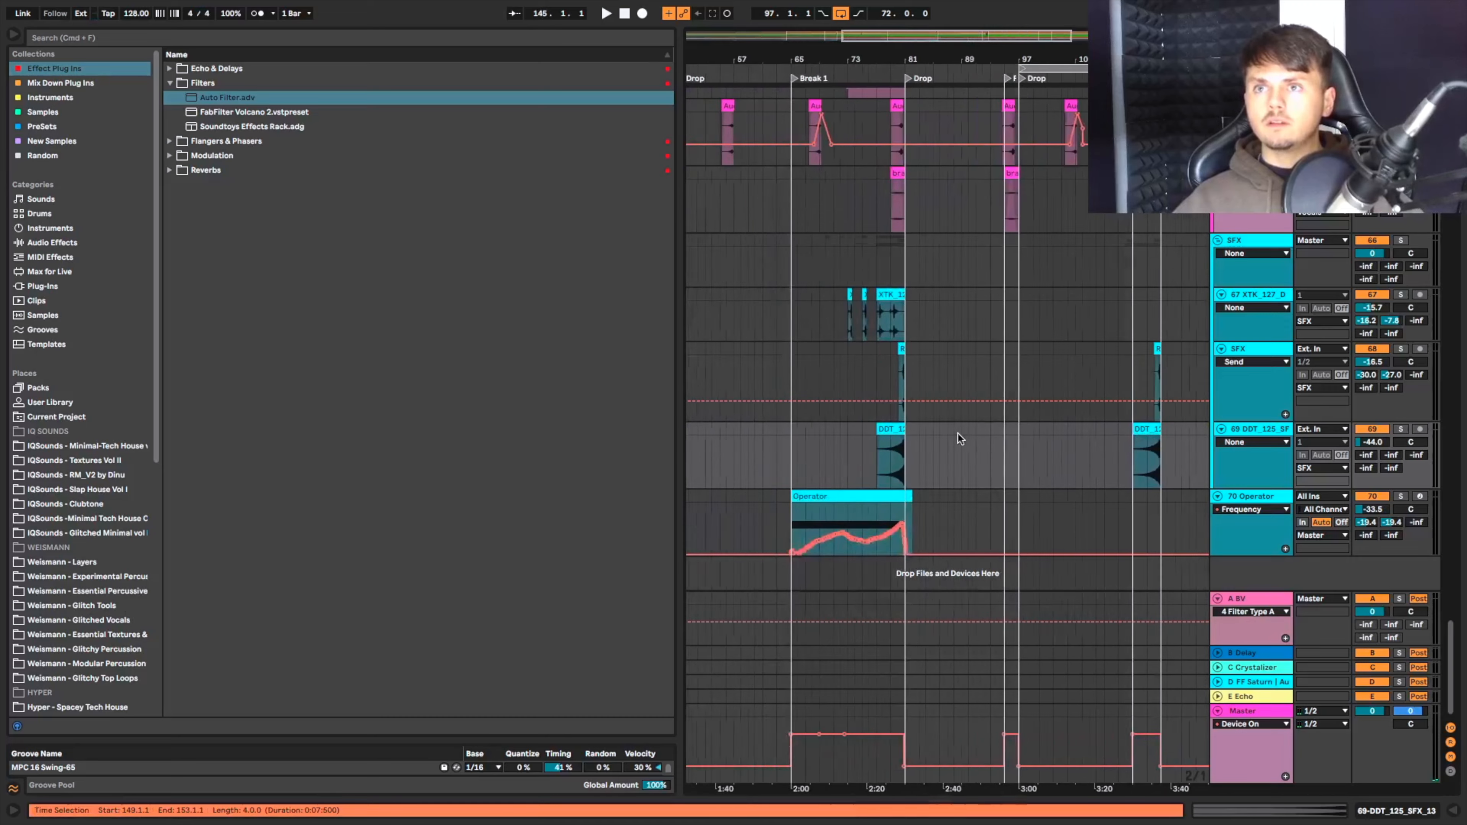
{"action": "scroll", "coordinate": [904, 426], "scroll_direction": "right", "scroll_amount": 7}
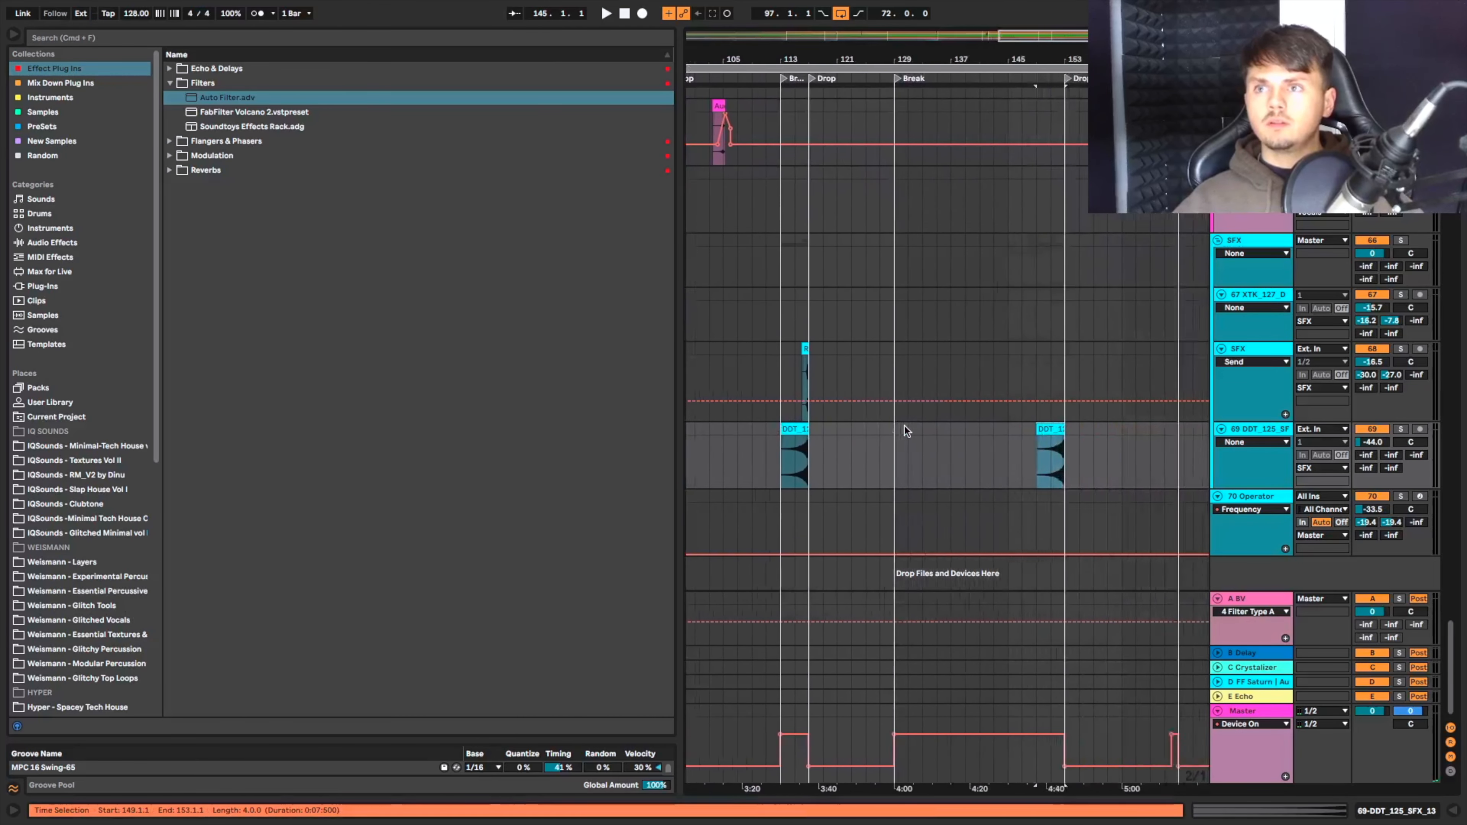
{"action": "left_click_drag", "start_coordinate": [826, 530], "coordinate": [1000, 494]}
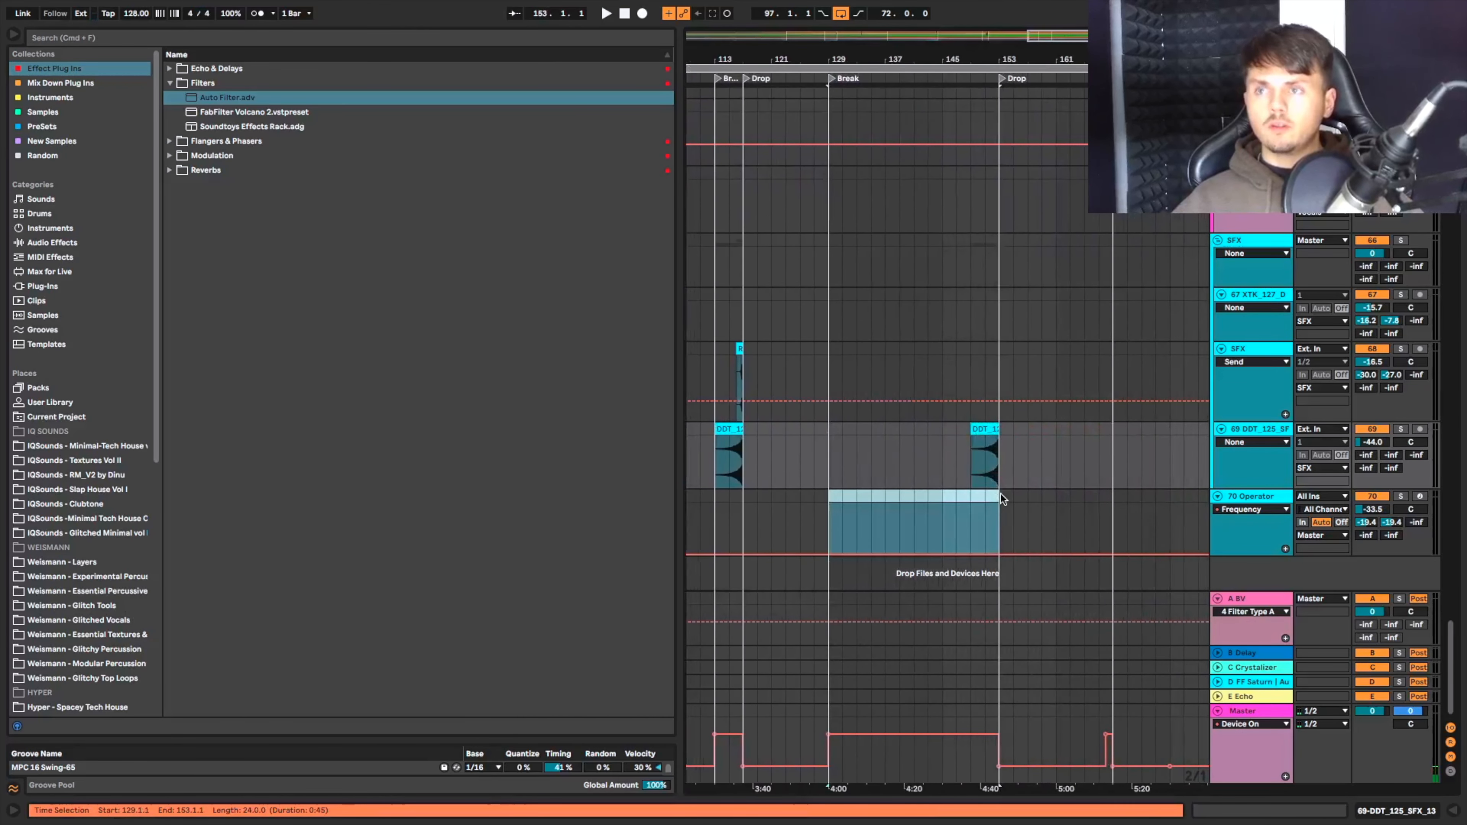
{"action": "key", "text": "super+shift+m"}
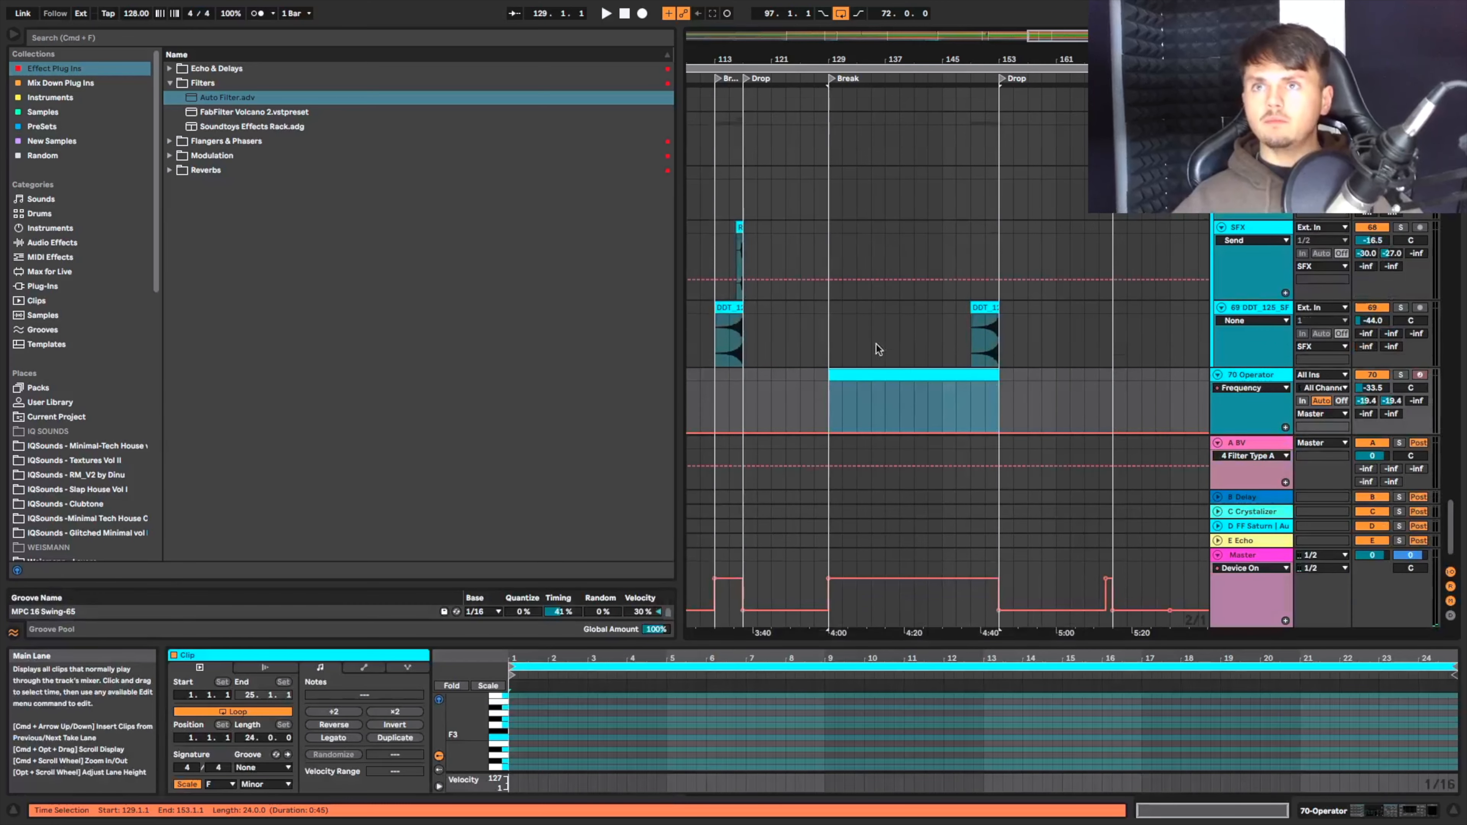
Check the note in the Break 1 Operator clip, and draw an F3 note across all 24 bars of the new clip.
{"action": "scroll", "coordinate": [866, 309], "scroll_direction": "left", "scroll_amount": 3}
{"action": "scroll", "coordinate": [864, 314], "scroll_direction": "left", "scroll_amount": 5}
{"action": "left_click", "coordinate": [835, 340]}
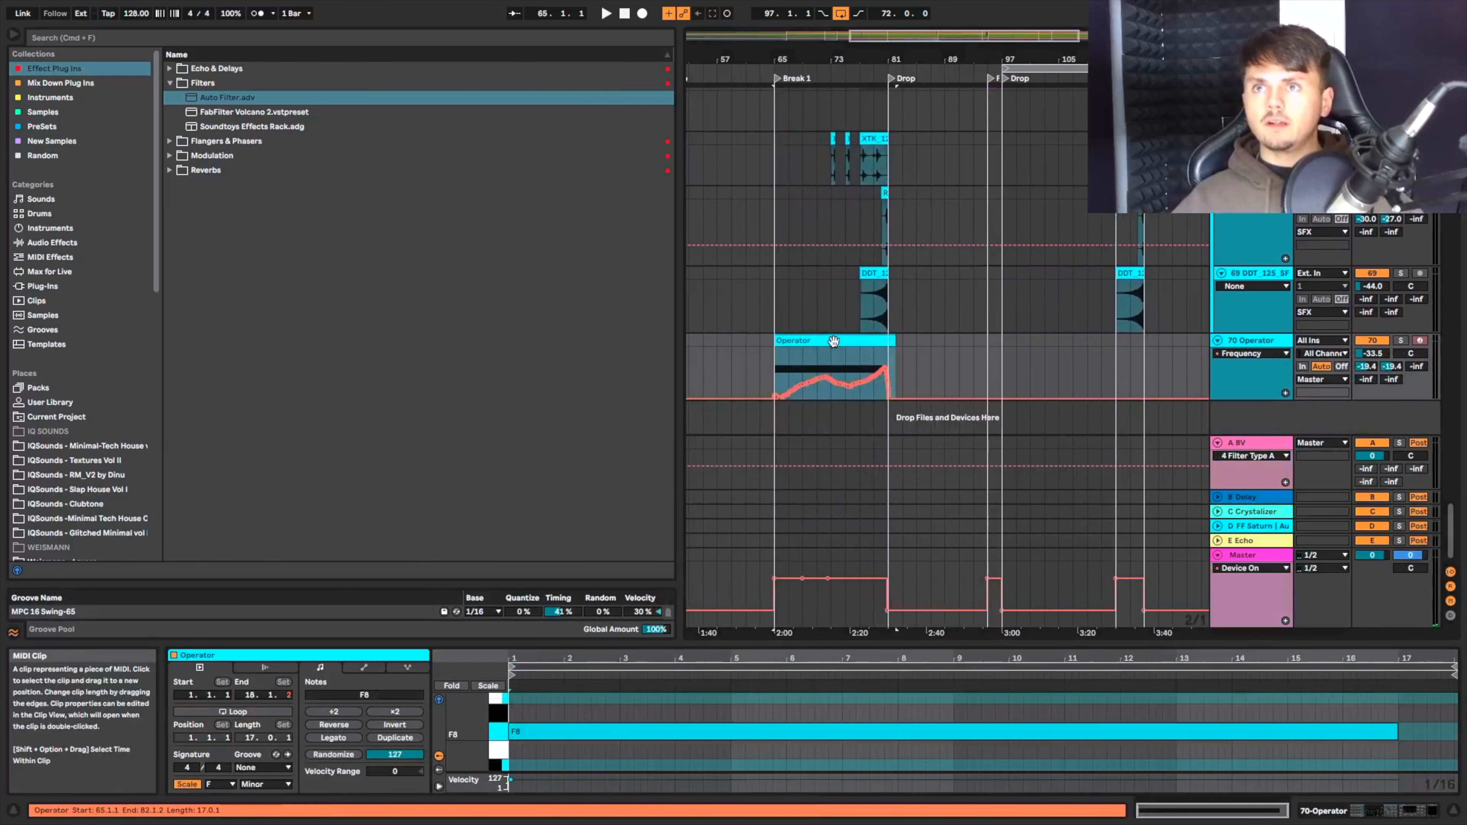
{"action": "scroll", "coordinate": [948, 409], "scroll_direction": "right", "scroll_amount": 2}
{"action": "scroll", "coordinate": [947, 409], "scroll_direction": "right", "scroll_amount": 4}
{"action": "left_click", "coordinate": [832, 341]}
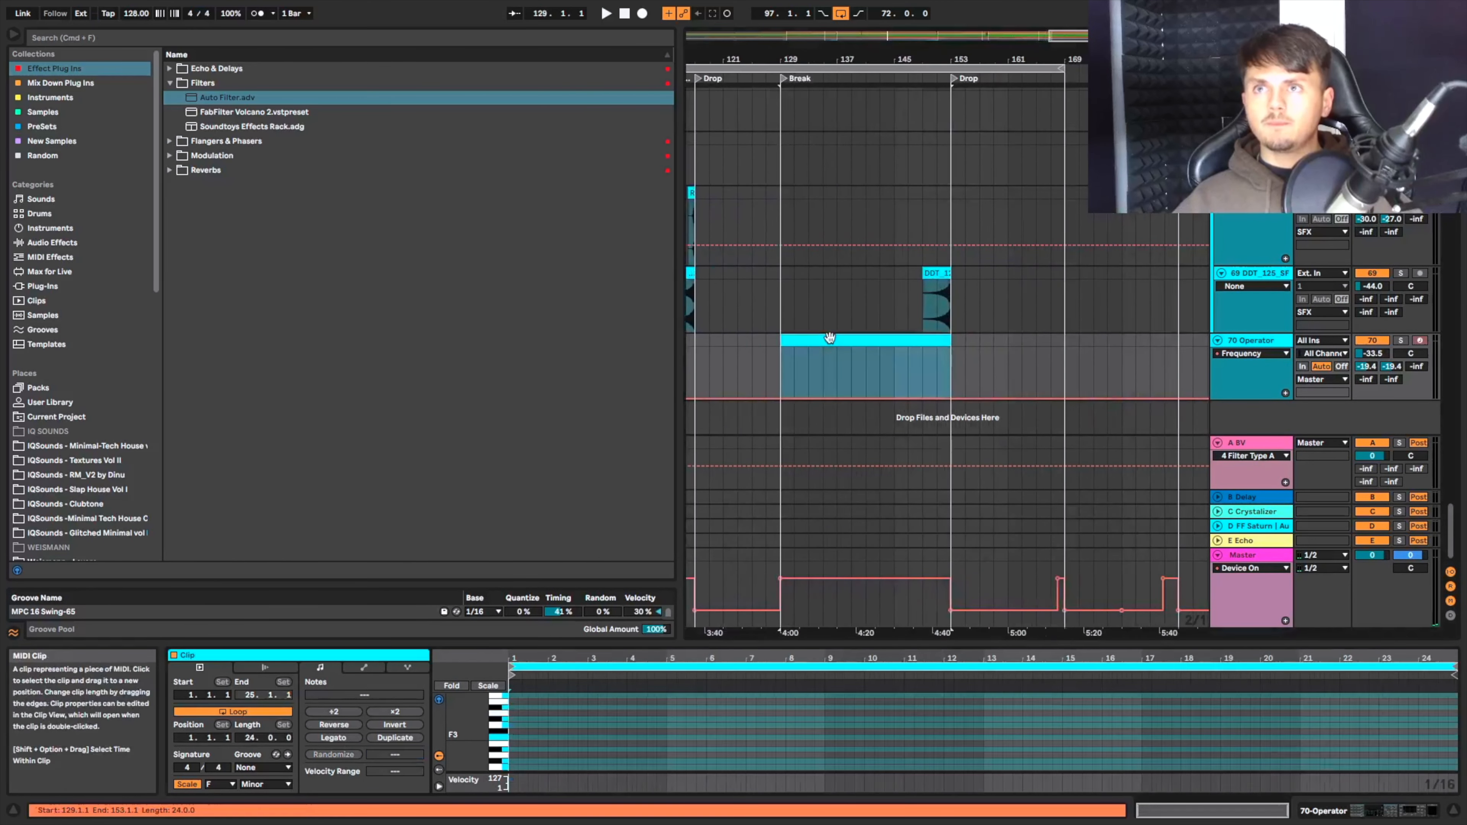
{"action": "double_click", "coordinate": [513, 739]}
{"action": "left_click_drag", "start_coordinate": [514, 738], "coordinate": [1361, 742]}
{"action": "scroll", "coordinate": [1354, 742], "scroll_direction": "left", "scroll_amount": 3}
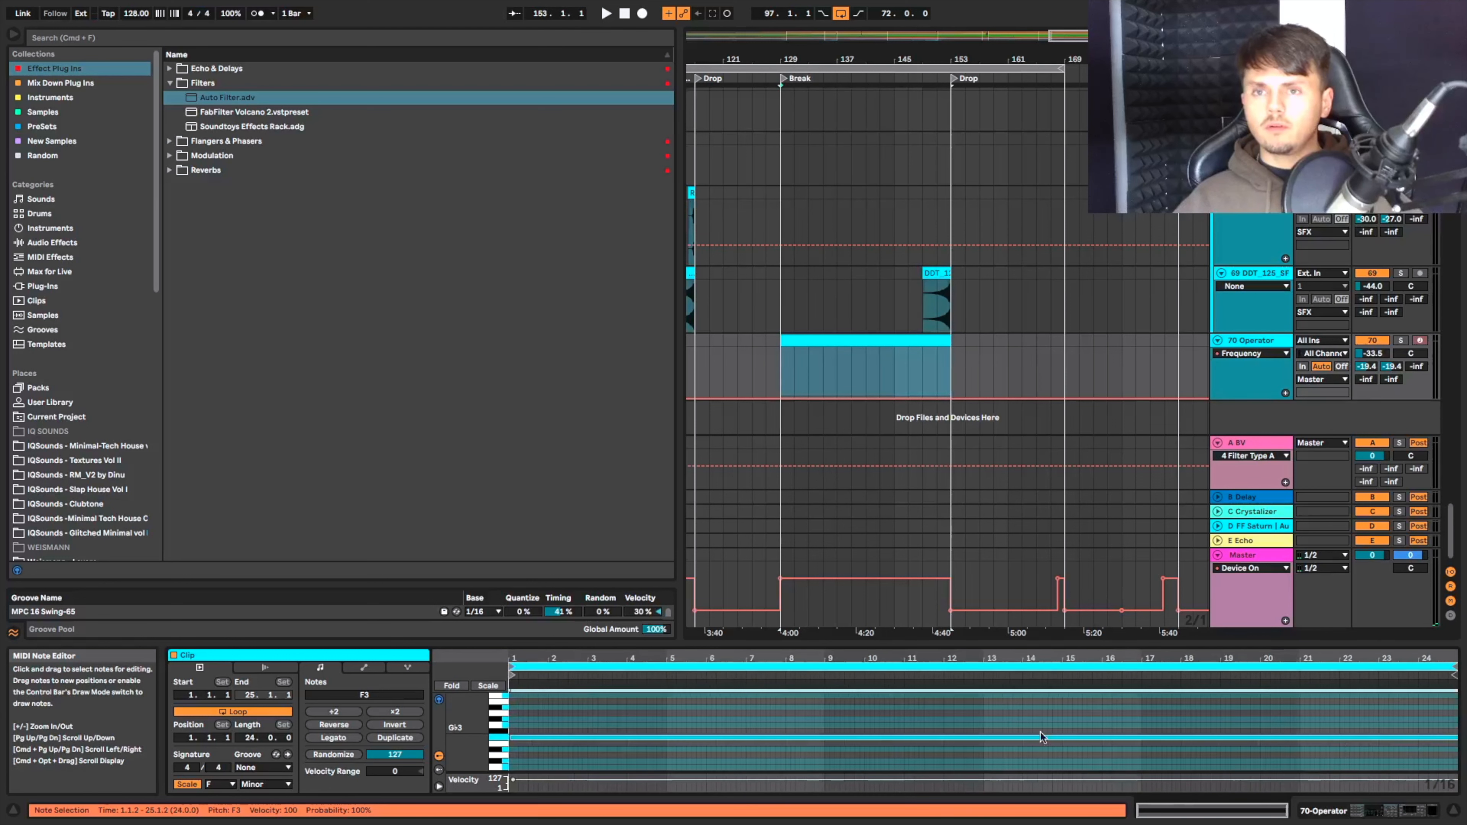
{"action": "left_click_drag", "start_coordinate": [512, 735], "coordinate": [567, 732]}
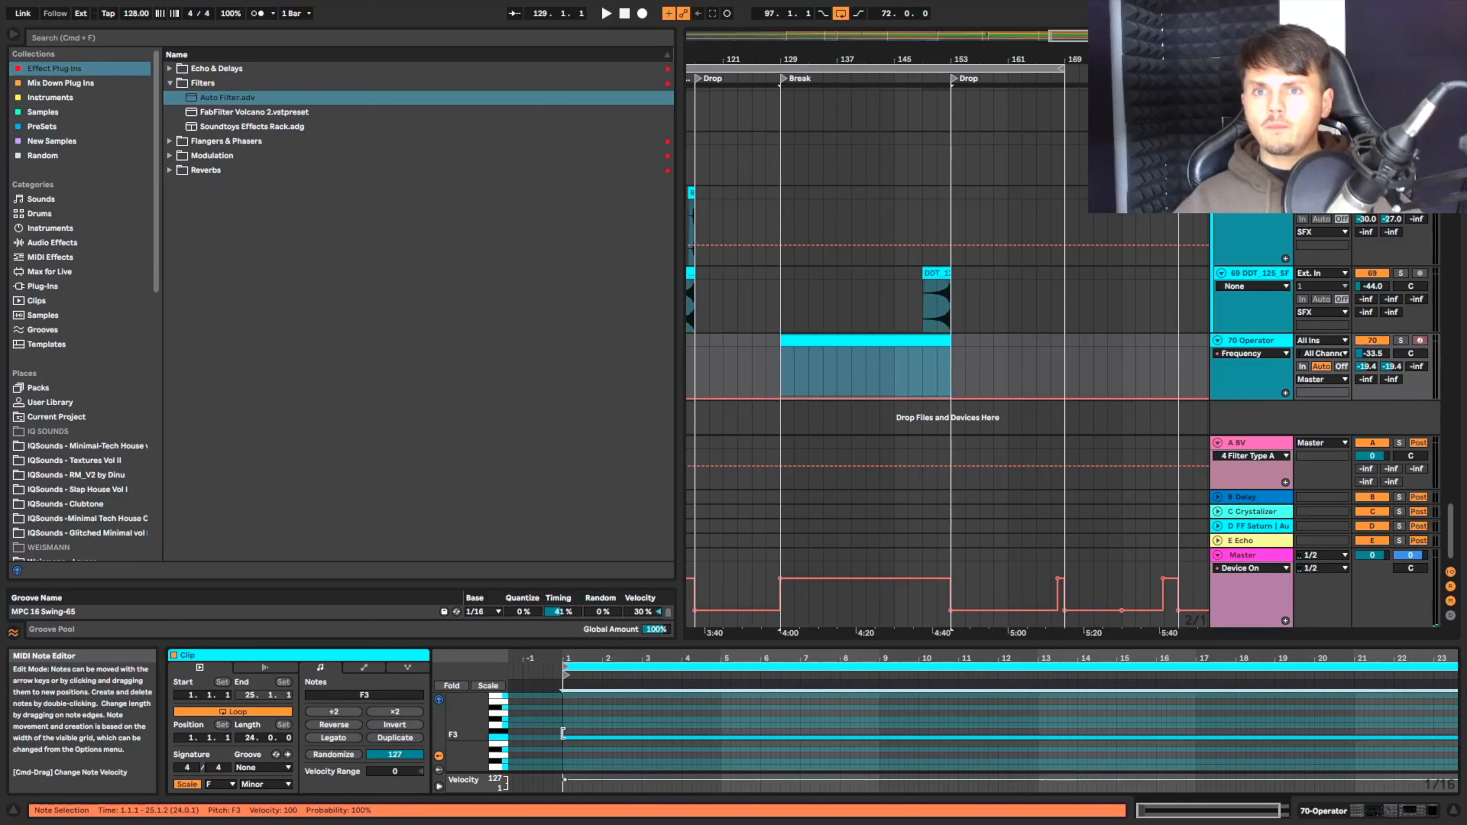
Transpose the long note in the new Operator clip up five octaves to F8.
{"action": "key", "text": "shift+Up"}
{"action": "key", "text": "shift+Up"}
{"action": "key", "text": "shift+Up"}
{"action": "key", "text": "shift+Up"}
{"action": "key", "text": "shift+Up"}
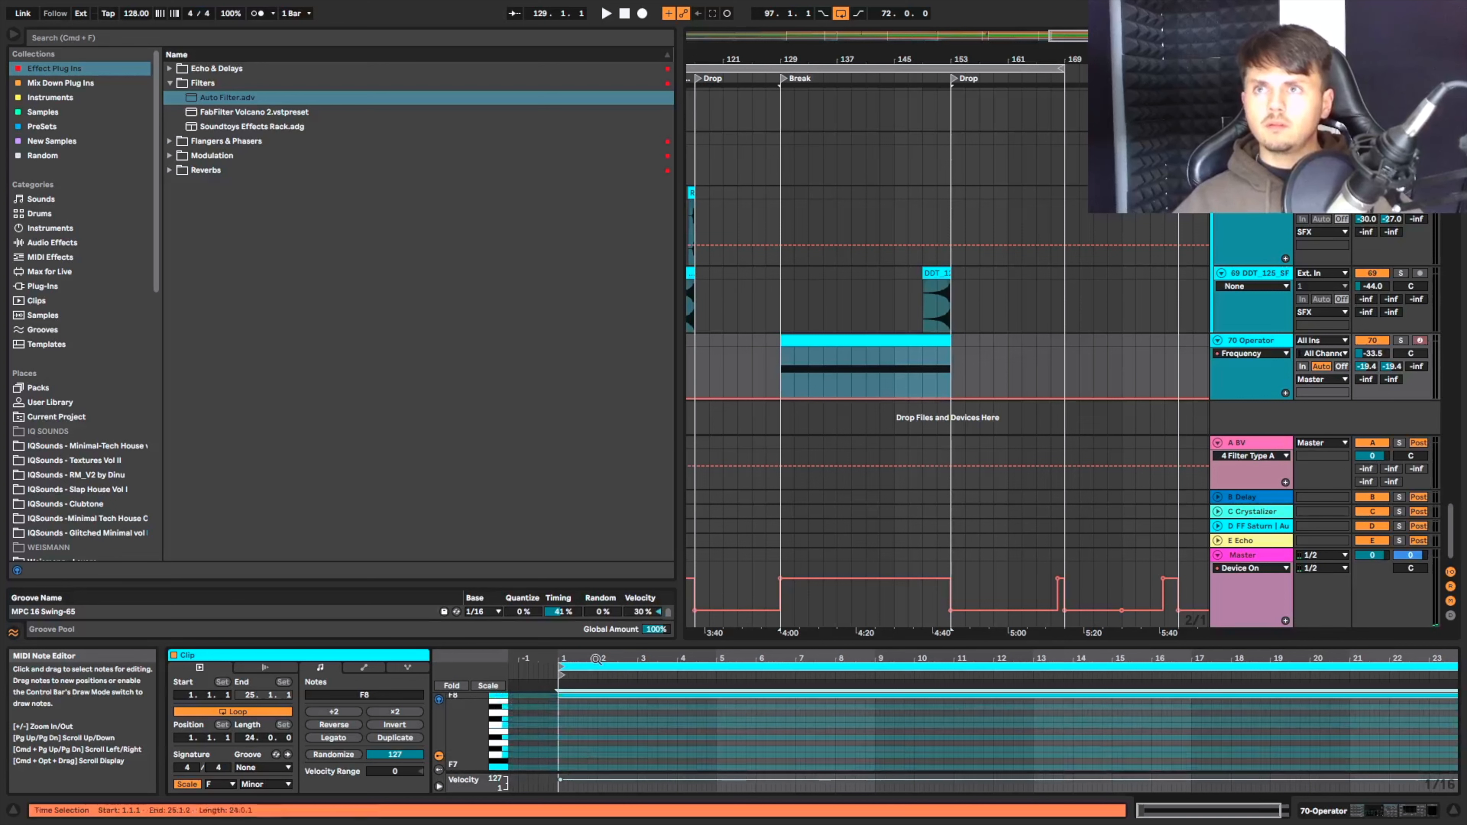
{"action": "left_click", "coordinate": [851, 369]}
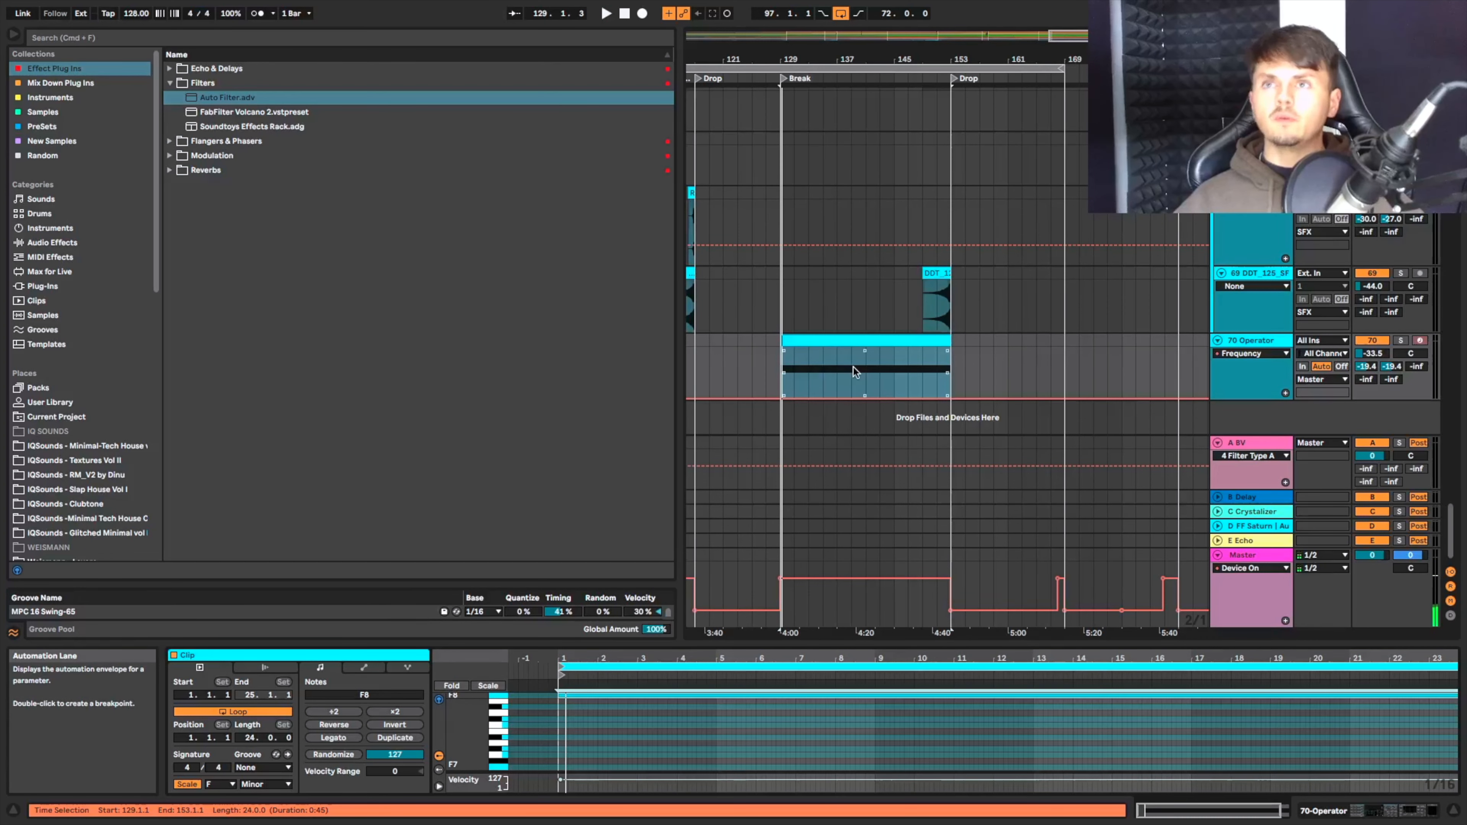
Copy the three XTK synth clips from bars 73–81 on track 67 to bars 145–153, ending at the drop.
{"action": "scroll", "coordinate": [854, 367], "scroll_direction": "left", "scroll_amount": 10}
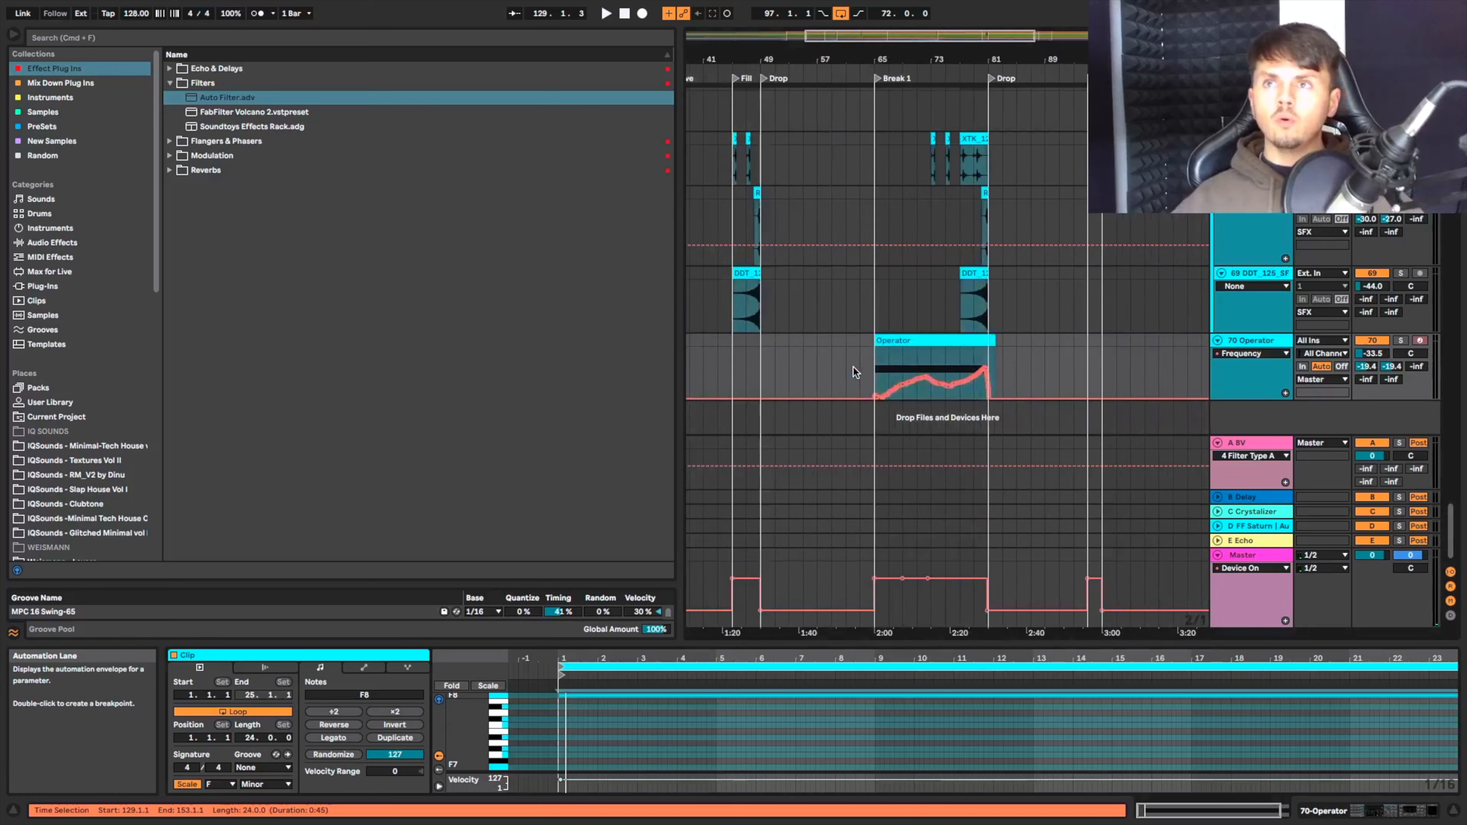
{"action": "scroll", "coordinate": [958, 437], "scroll_direction": "right", "scroll_amount": 1}
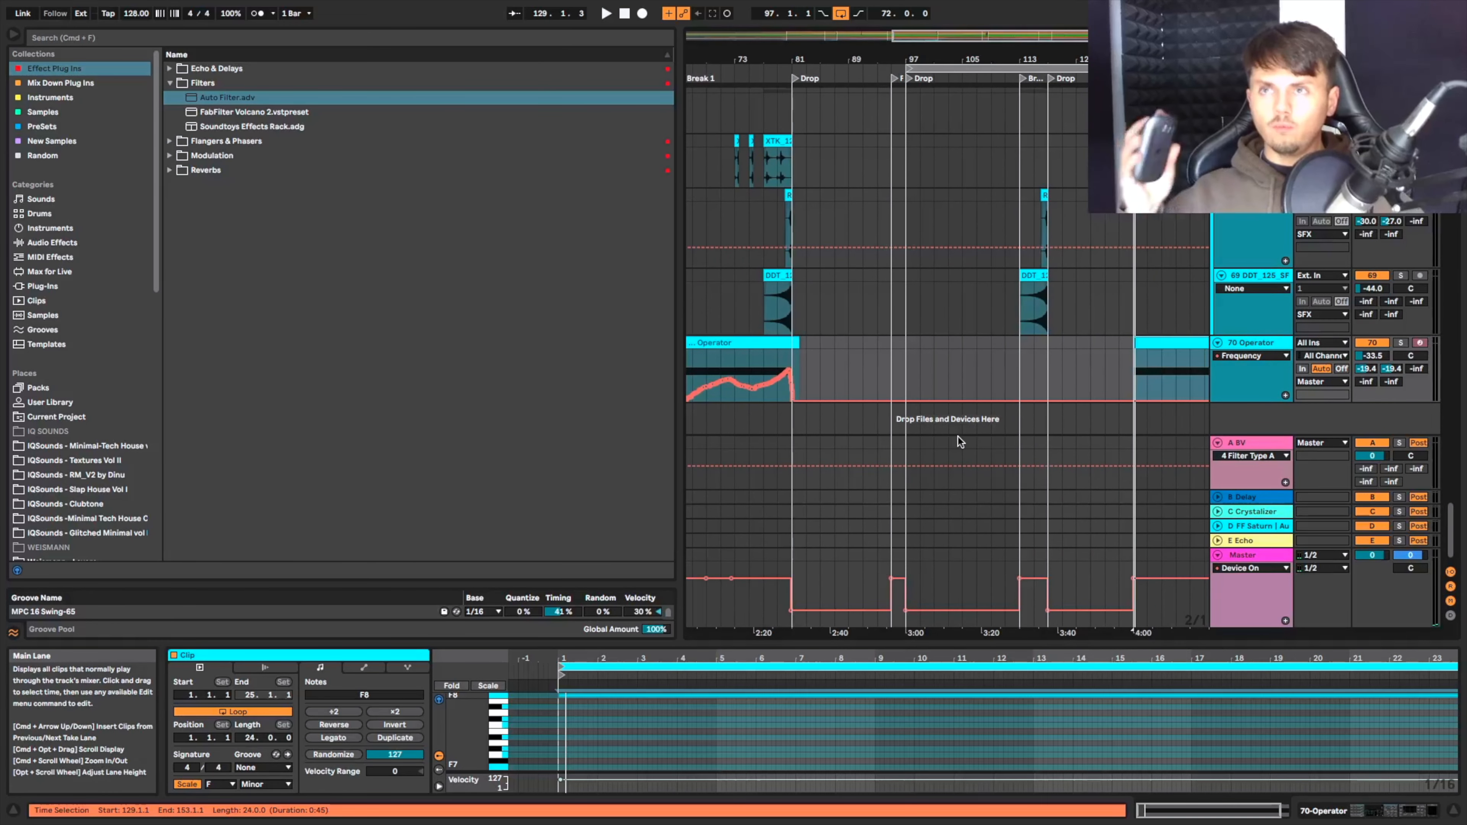
{"action": "scroll", "coordinate": [1093, 402], "scroll_direction": "up", "scroll_amount": 5}
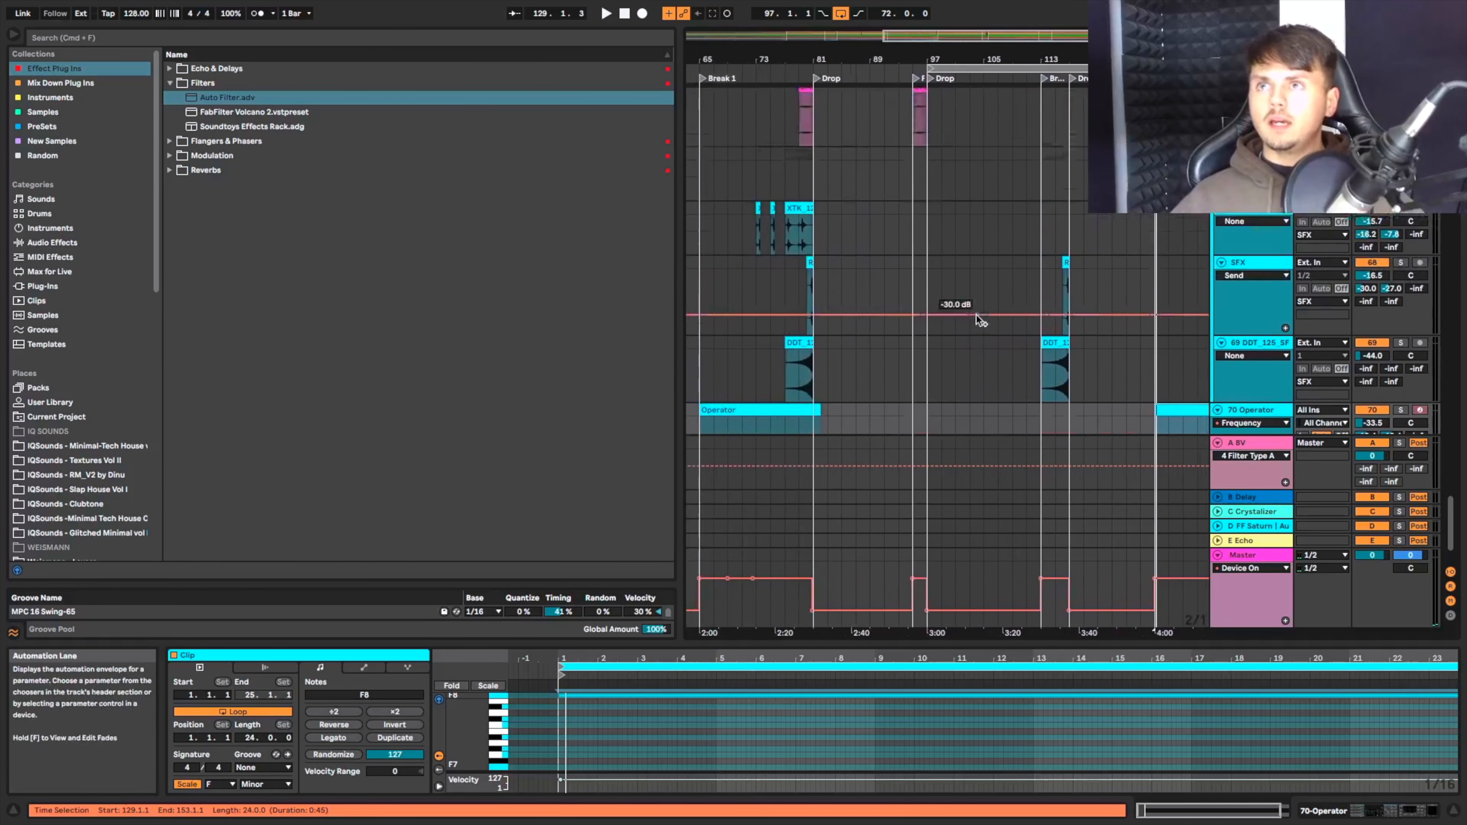
{"action": "scroll", "coordinate": [842, 293], "scroll_direction": "up", "scroll_amount": 1}
{"action": "scroll", "coordinate": [842, 293], "scroll_direction": "left", "scroll_amount": 1}
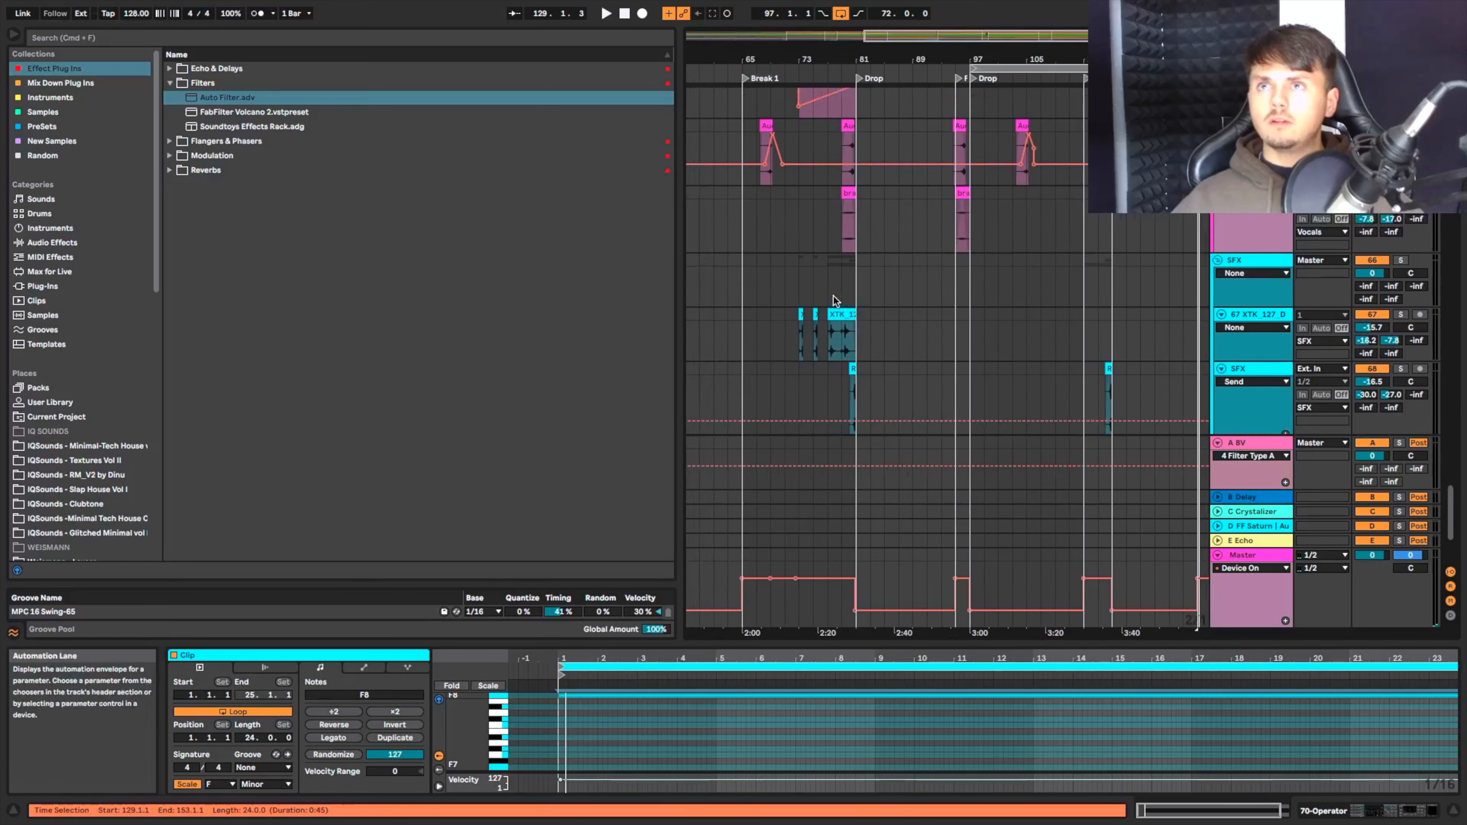
{"action": "left_click_drag", "start_coordinate": [797, 335], "coordinate": [860, 316]}
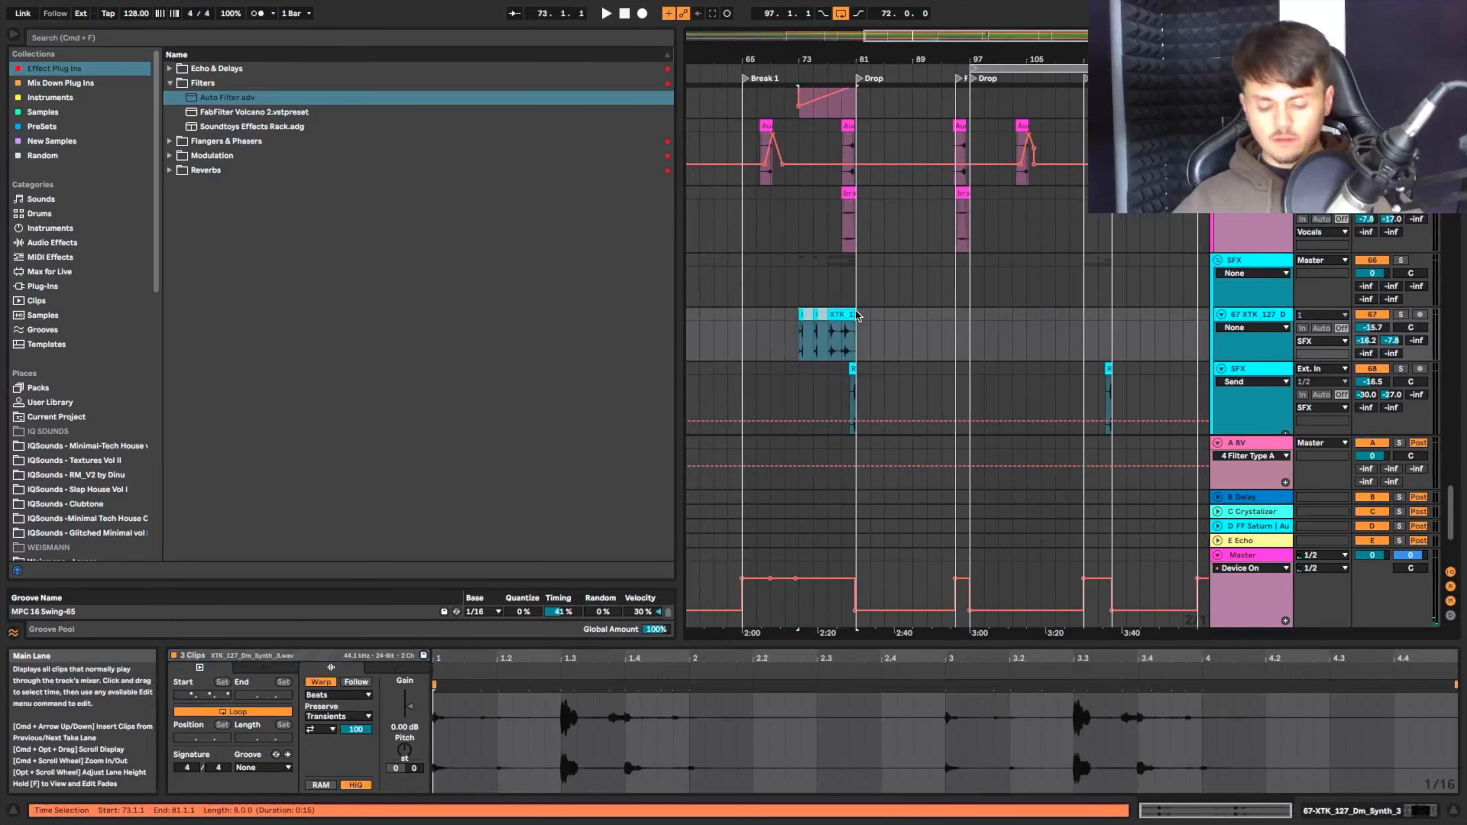
{"action": "scroll", "coordinate": [859, 315], "scroll_direction": "right", "scroll_amount": 3}
{"action": "scroll", "coordinate": [858, 315], "scroll_direction": "right", "scroll_amount": 4}
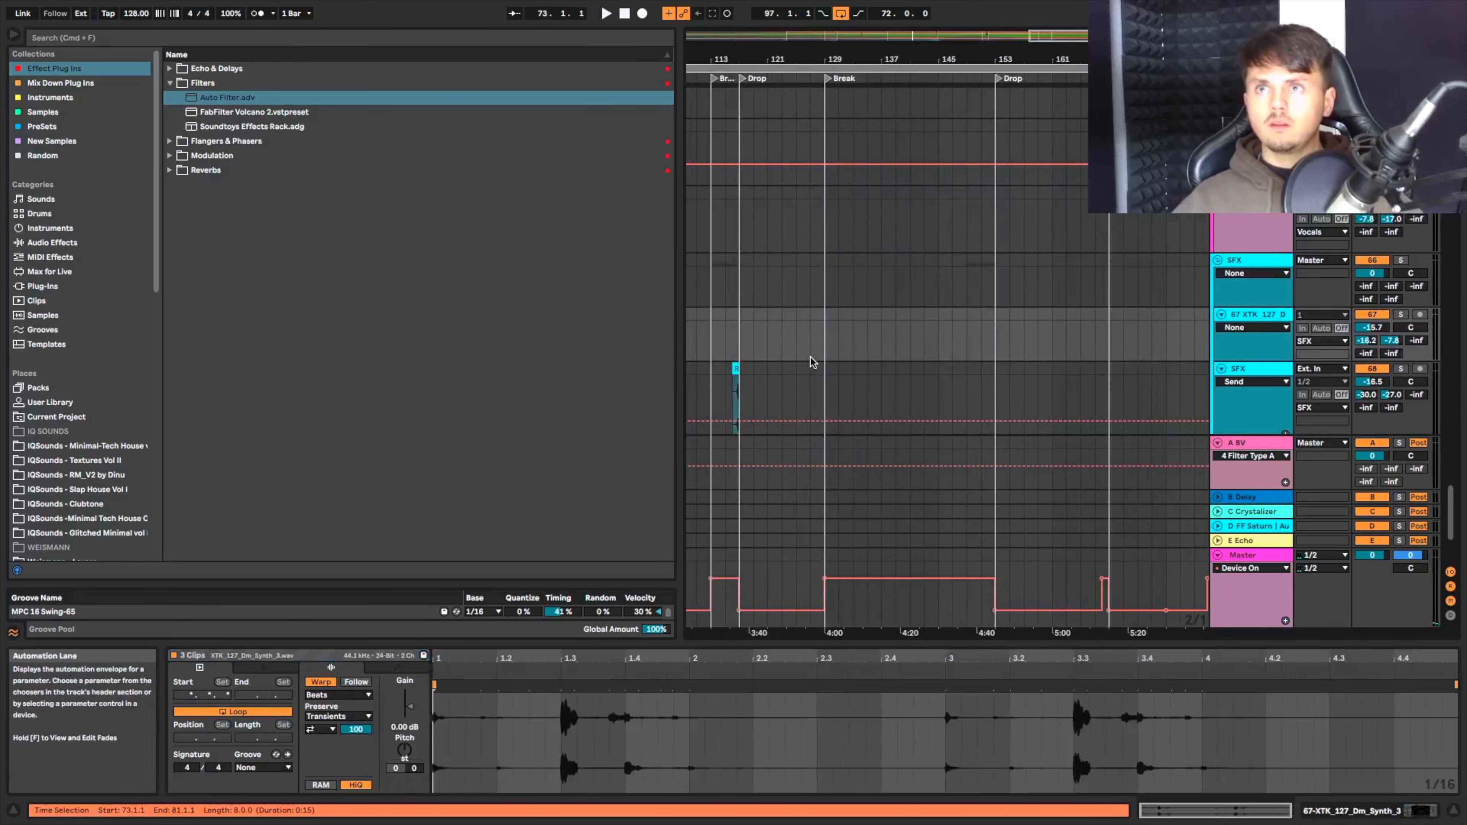
{"action": "left_click", "coordinate": [939, 335]}
{"action": "key", "text": "super+v"}
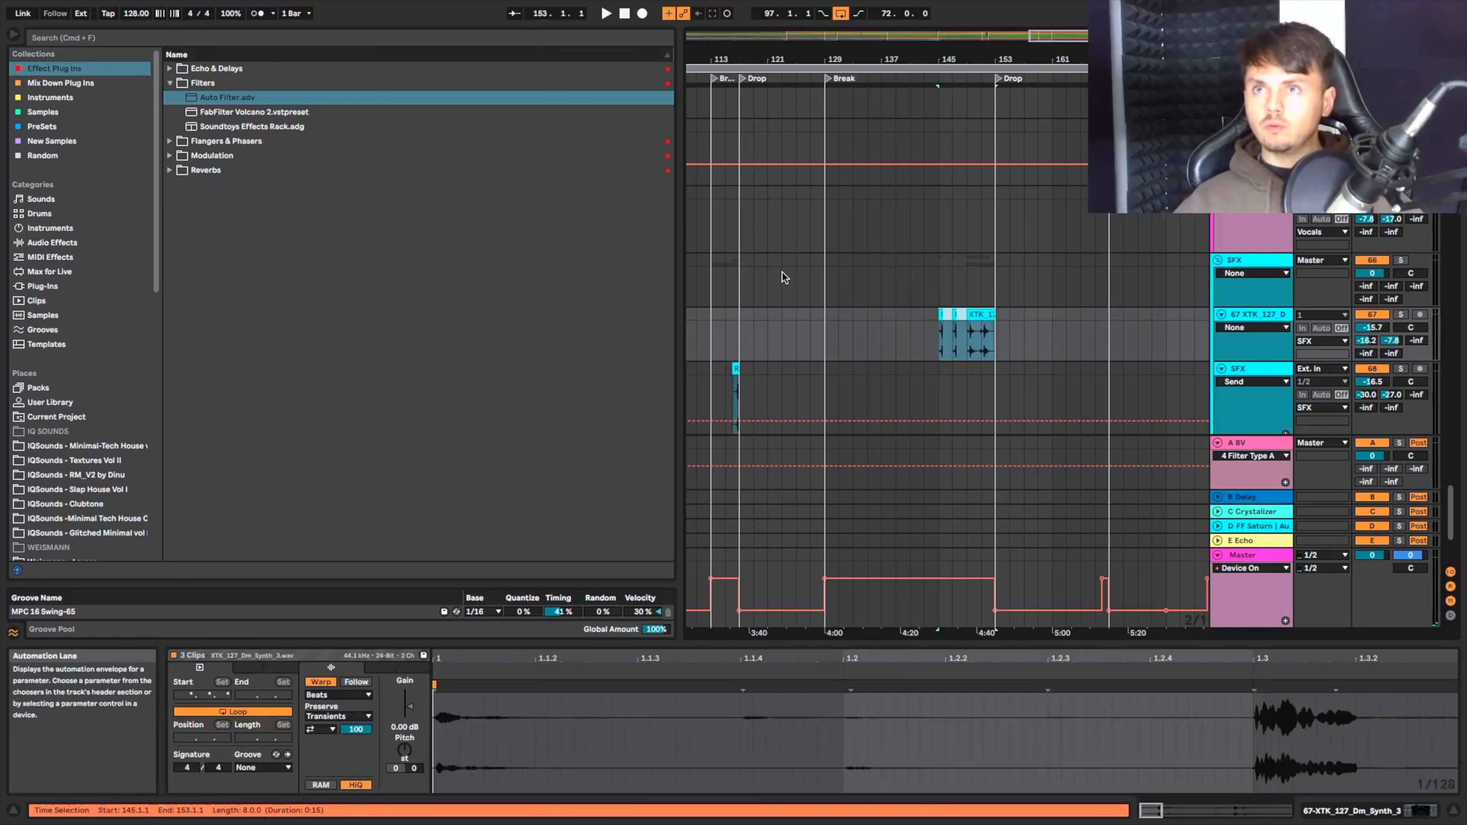
Copy the two-bar acapella clip from bars 95–97 on track 65 to bars 151–153, at the end of the second break.
{"action": "scroll", "coordinate": [826, 356], "scroll_direction": "left", "scroll_amount": 7}
{"action": "scroll", "coordinate": [860, 316], "scroll_direction": "left", "scroll_amount": 6}
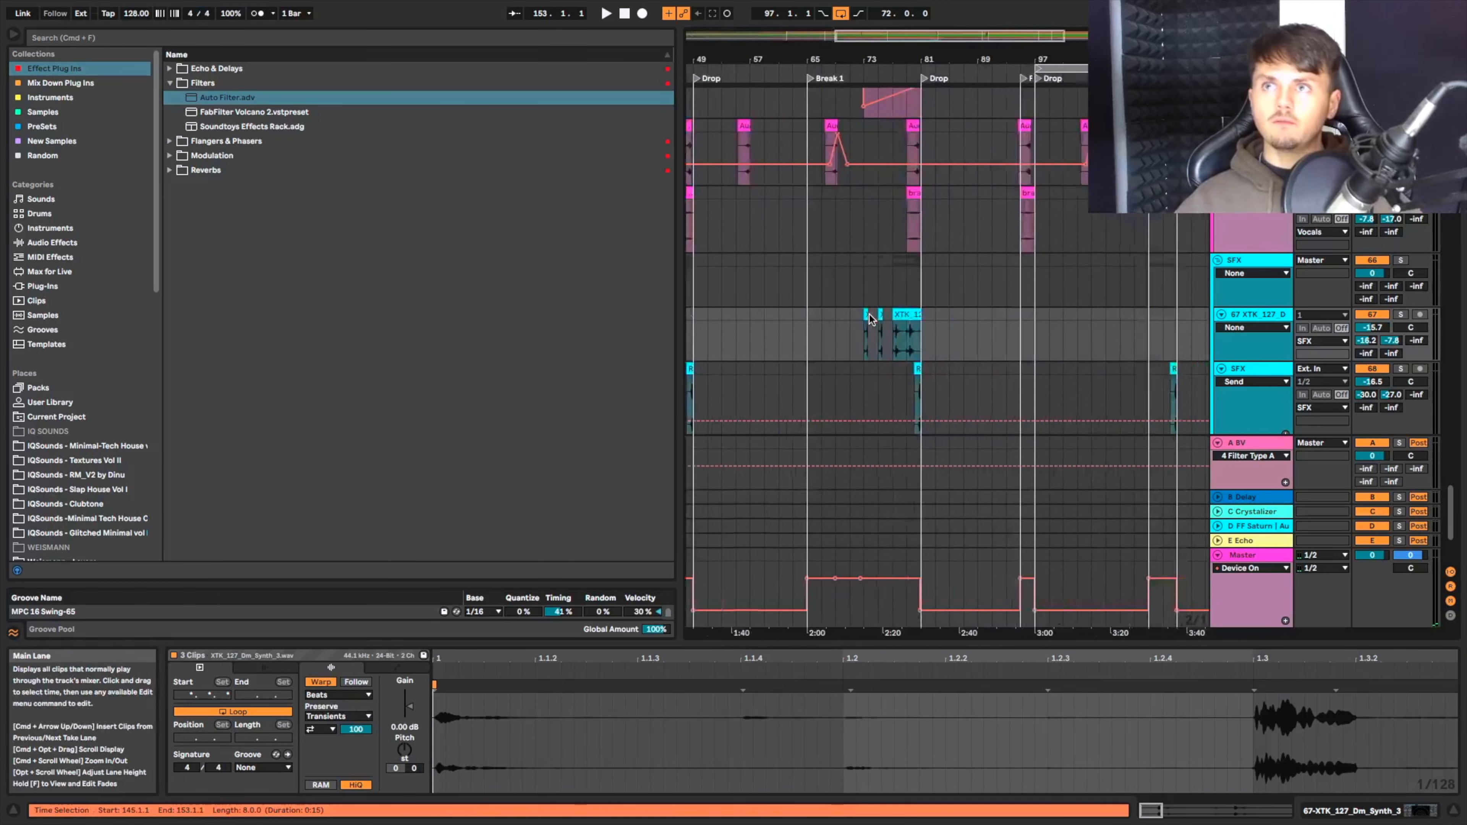
{"action": "scroll", "coordinate": [869, 317], "scroll_direction": "right", "scroll_amount": 6}
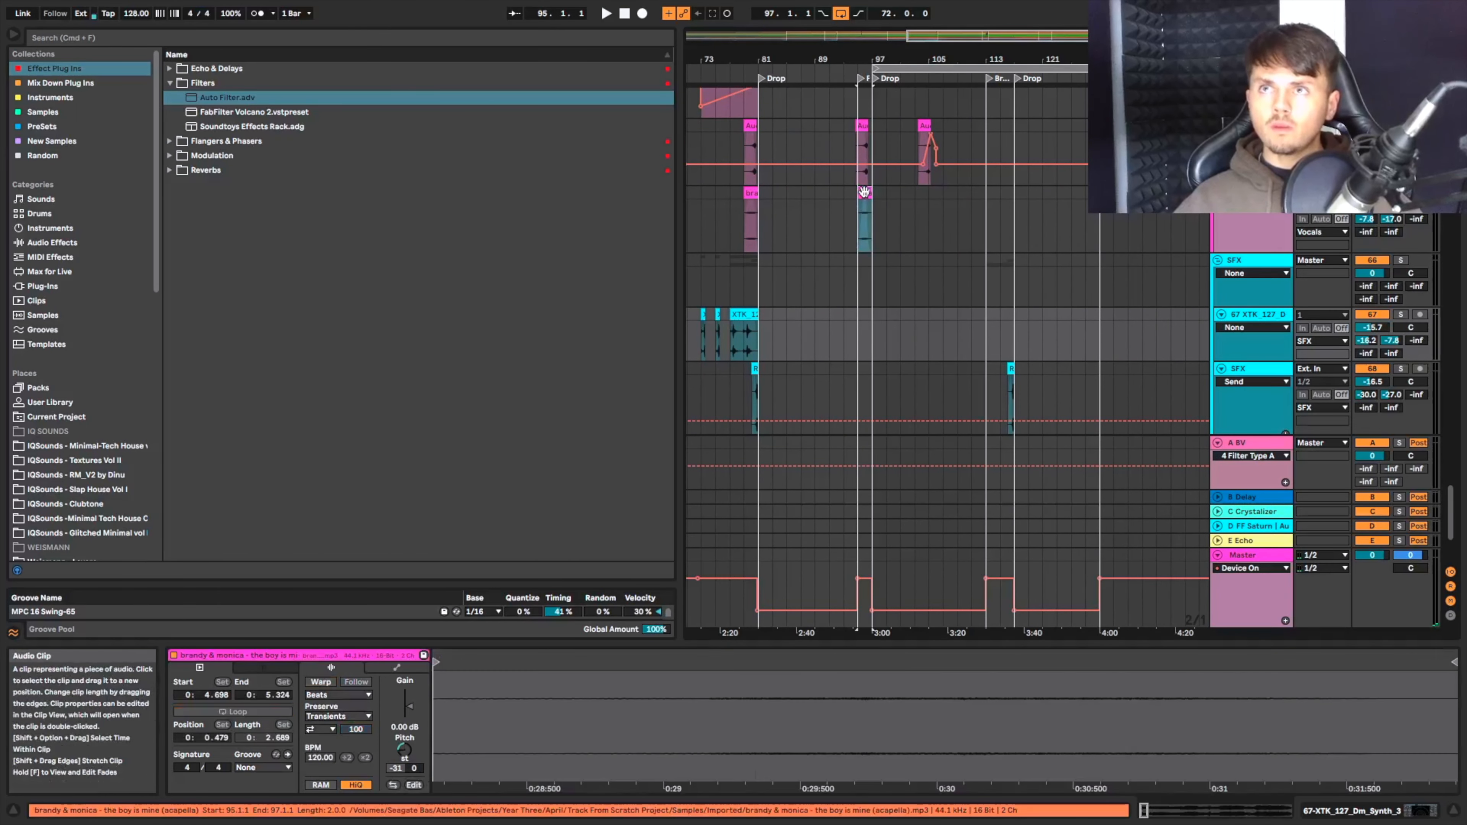
{"action": "scroll", "coordinate": [863, 192], "scroll_direction": "right", "scroll_amount": 6}
{"action": "left_click", "coordinate": [1007, 207]}
{"action": "key", "text": "super+v"}
{"action": "scroll", "coordinate": [1015, 205], "scroll_direction": "up", "scroll_amount": 3}
{"action": "scroll", "coordinate": [1016, 205], "scroll_direction": "down", "scroll_amount": 4}
{"action": "key", "text": "Right"}
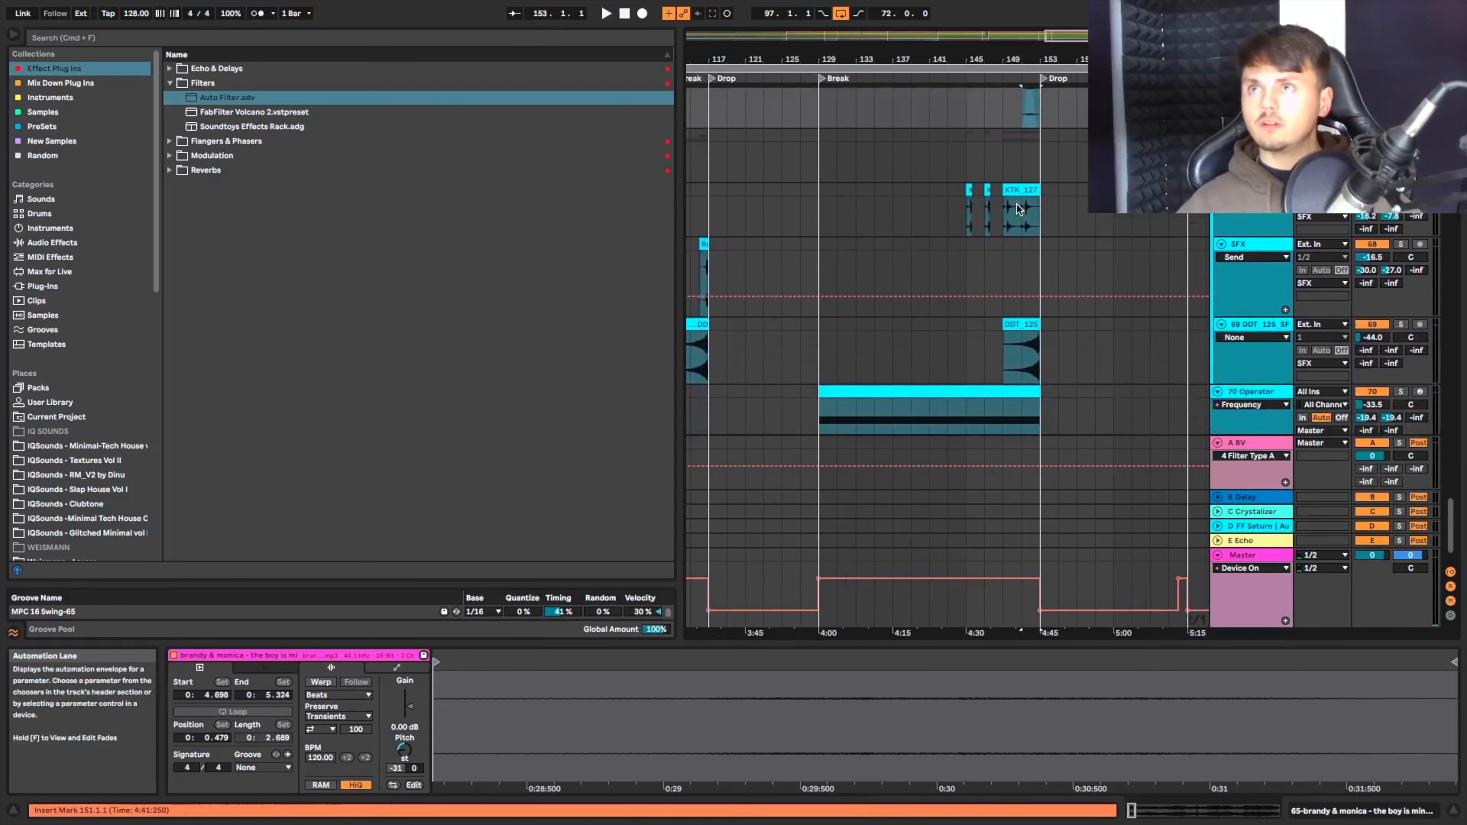
Copy the short audio clip at bar 47 on track 64 and paste it at bar 143 inside the second break.
{"action": "scroll", "coordinate": [1016, 204], "scroll_direction": "up", "scroll_amount": 4}
{"action": "scroll", "coordinate": [1010, 212], "scroll_direction": "left", "scroll_amount": 5}
{"action": "scroll", "coordinate": [1000, 218], "scroll_direction": "down", "scroll_amount": 3}
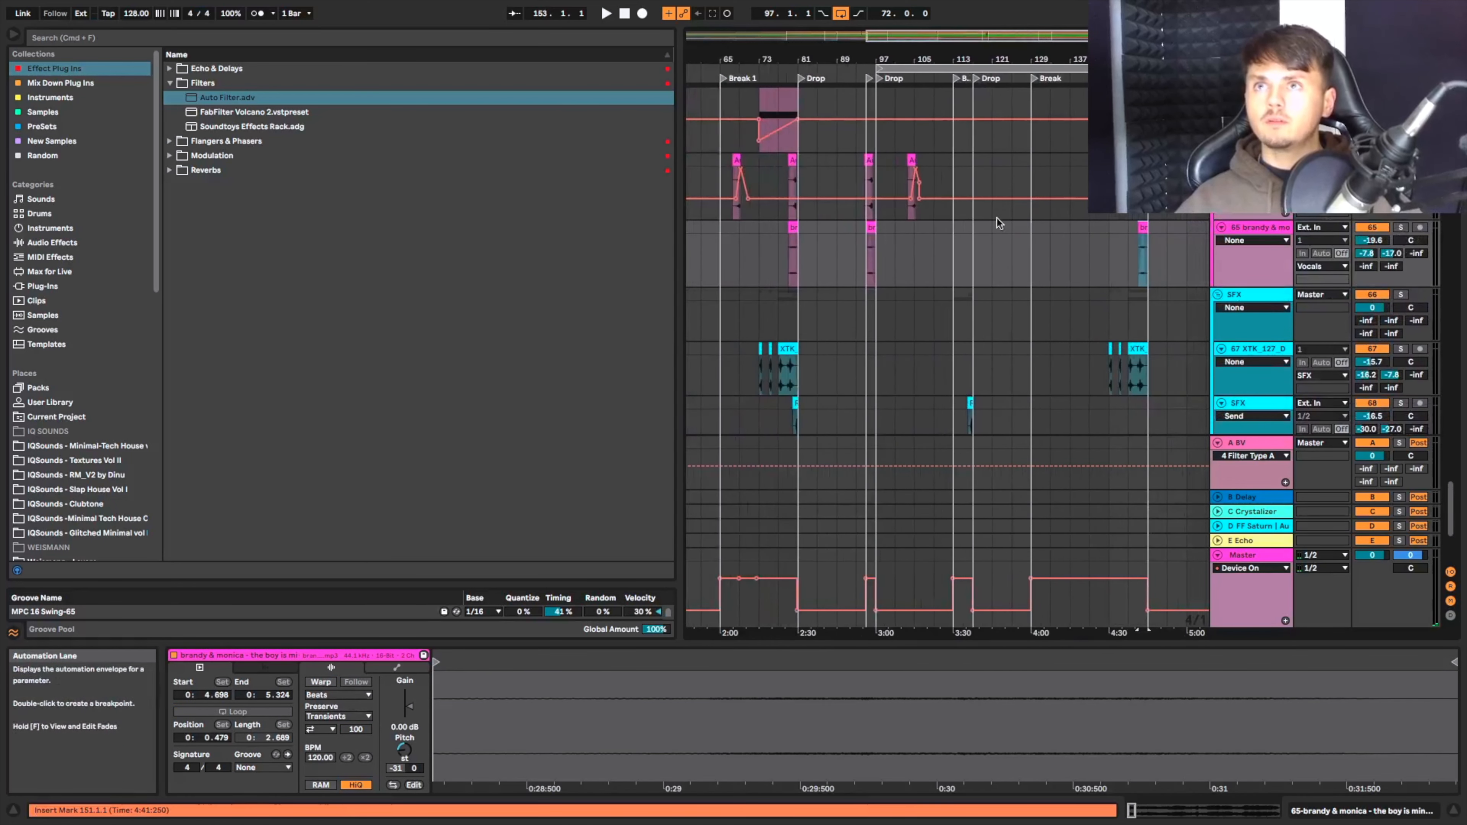
{"action": "scroll", "coordinate": [993, 220], "scroll_direction": "up", "scroll_amount": 3}
{"action": "scroll", "coordinate": [921, 231], "scroll_direction": "left", "scroll_amount": 6}
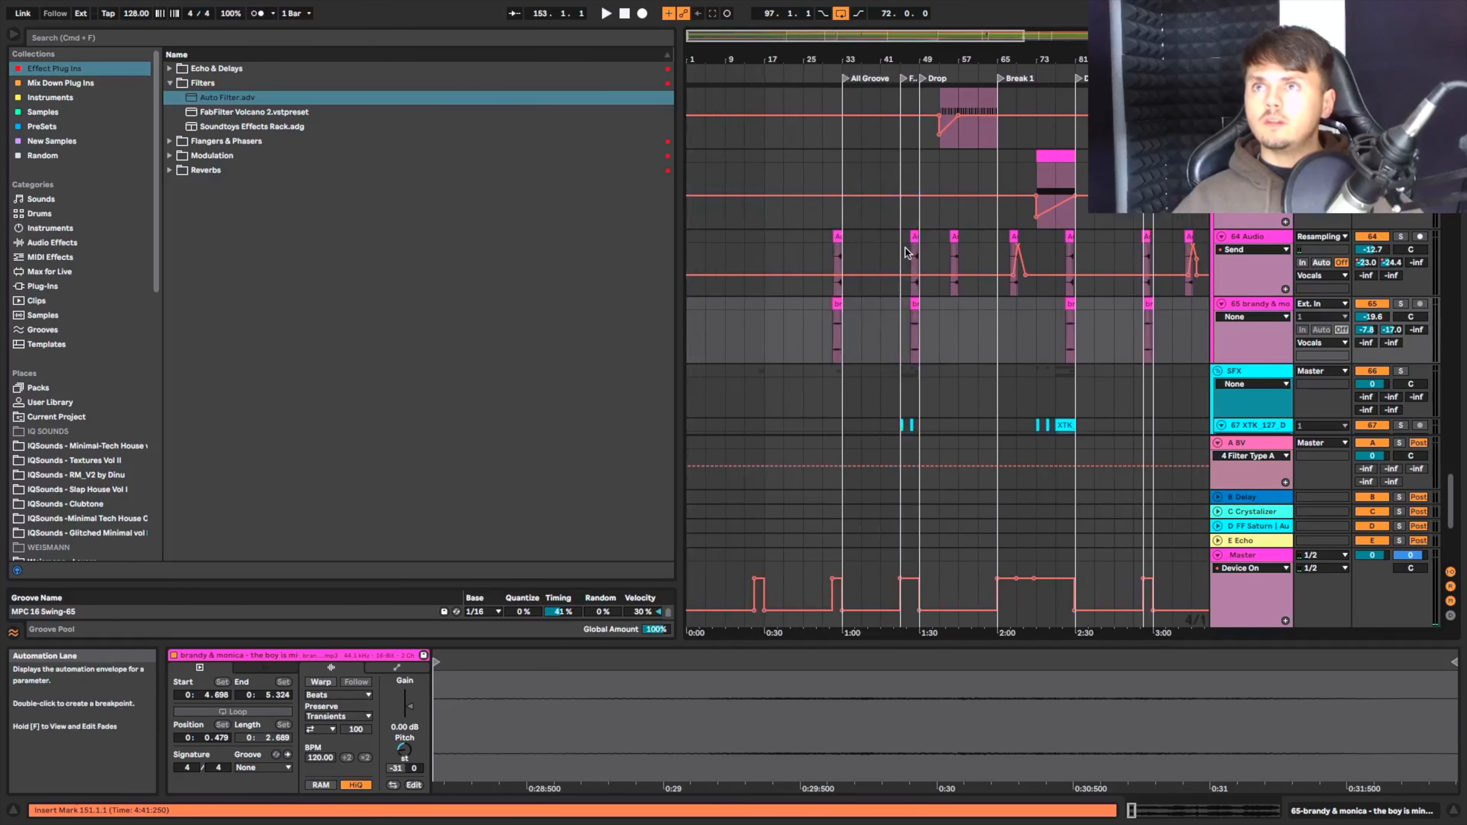
{"action": "scroll", "coordinate": [908, 252], "scroll_direction": "up", "scroll_amount": 5}
{"action": "left_click", "coordinate": [921, 256]}
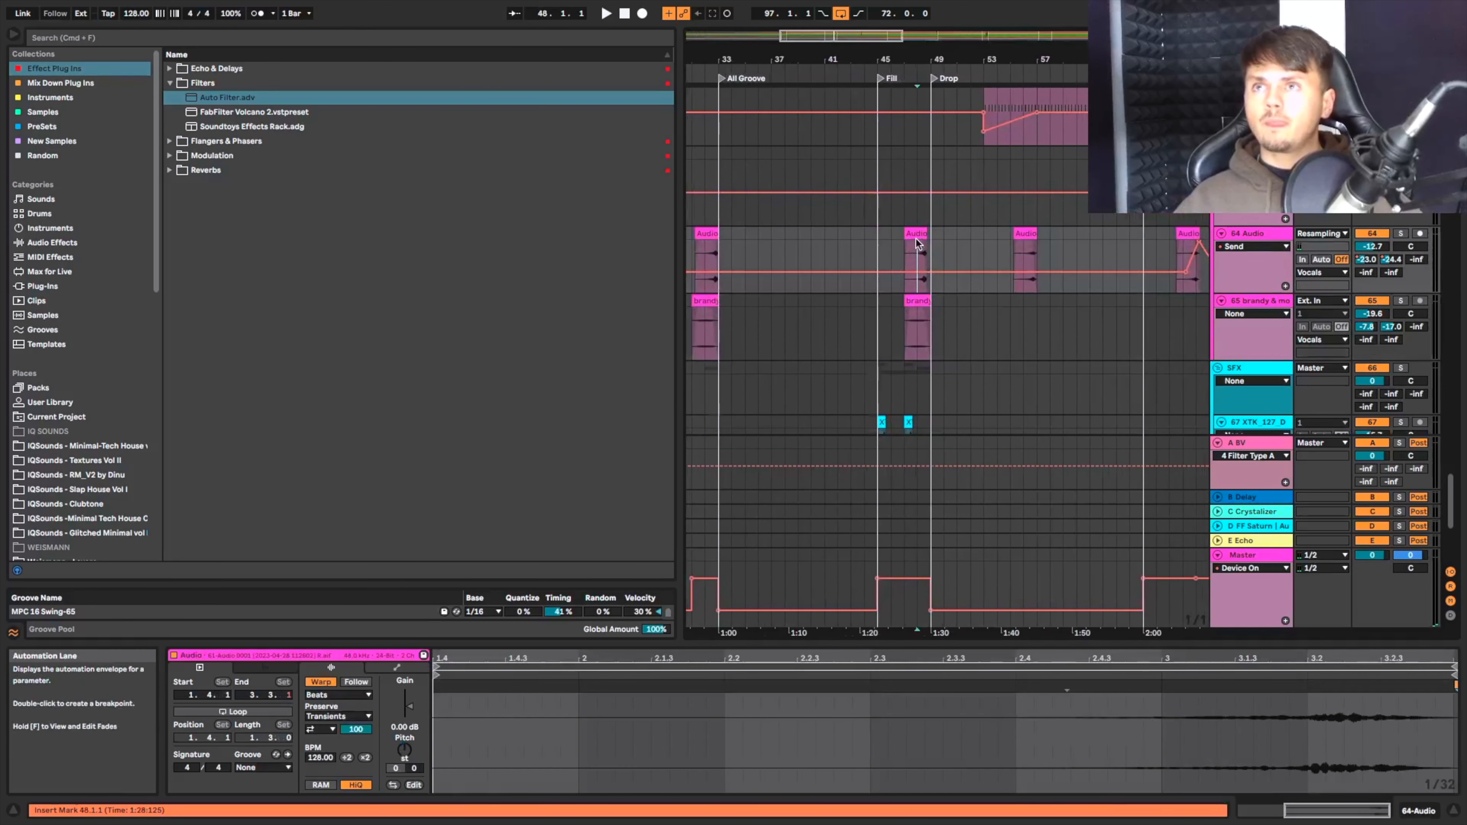
{"action": "left_click", "coordinate": [919, 235]}
{"action": "scroll", "coordinate": [918, 235], "scroll_direction": "right", "scroll_amount": 6}
{"action": "scroll", "coordinate": [918, 234], "scroll_direction": "down", "scroll_amount": 3}
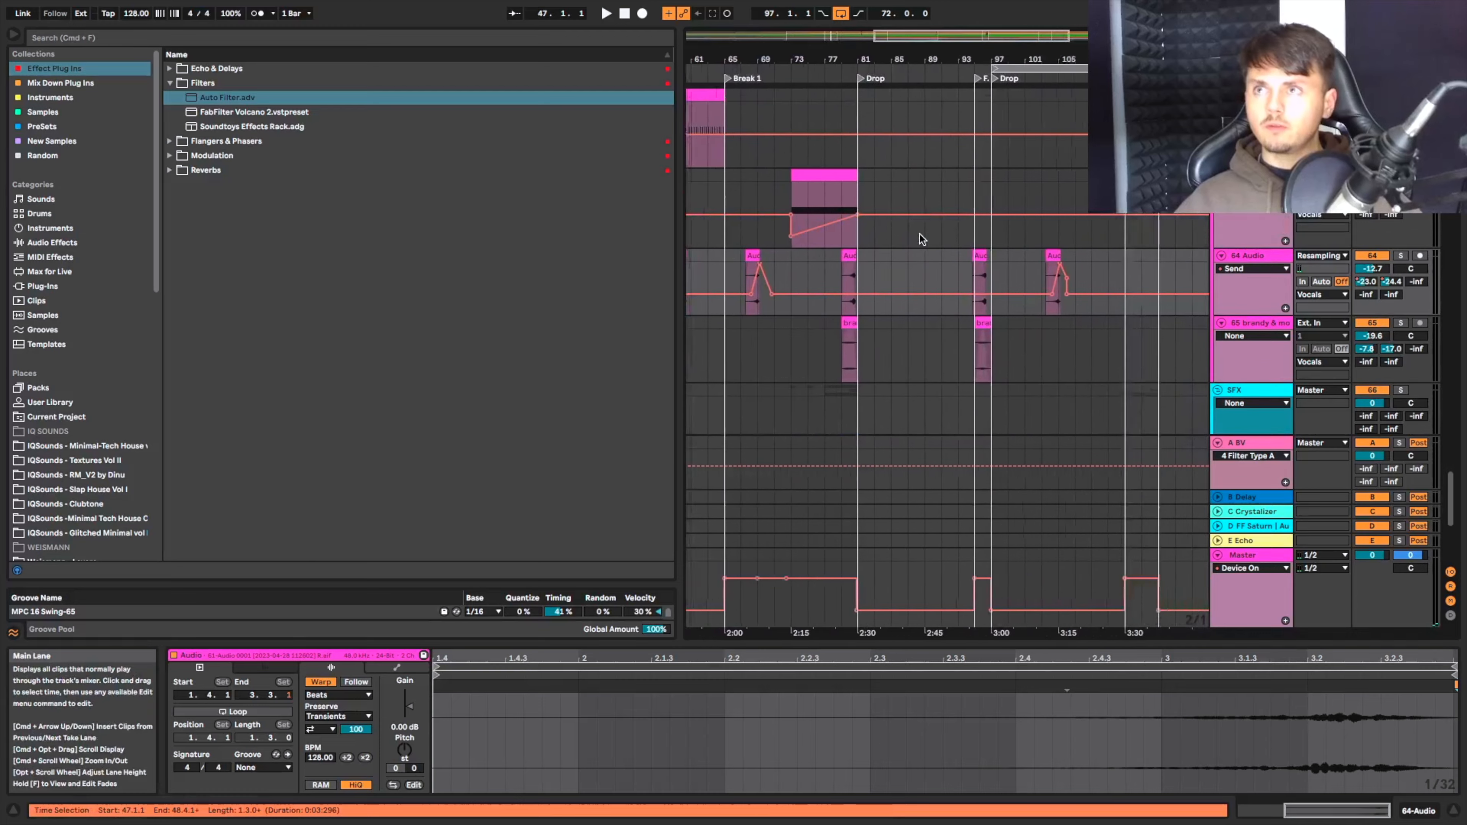
{"action": "scroll", "coordinate": [919, 234], "scroll_direction": "right", "scroll_amount": 5}
{"action": "scroll", "coordinate": [941, 278], "scroll_direction": "right", "scroll_amount": 2}
{"action": "left_click", "coordinate": [1029, 264]}
{"action": "key", "text": "super+v"}
Copy the eight-bar MIDI clip from bars 73–81 on track 63 to bars 145–153, ending at the drop.
{"action": "scroll", "coordinate": [998, 272], "scroll_direction": "left", "scroll_amount": 10}
{"action": "scroll", "coordinate": [988, 276], "scroll_direction": "up", "scroll_amount": 3}
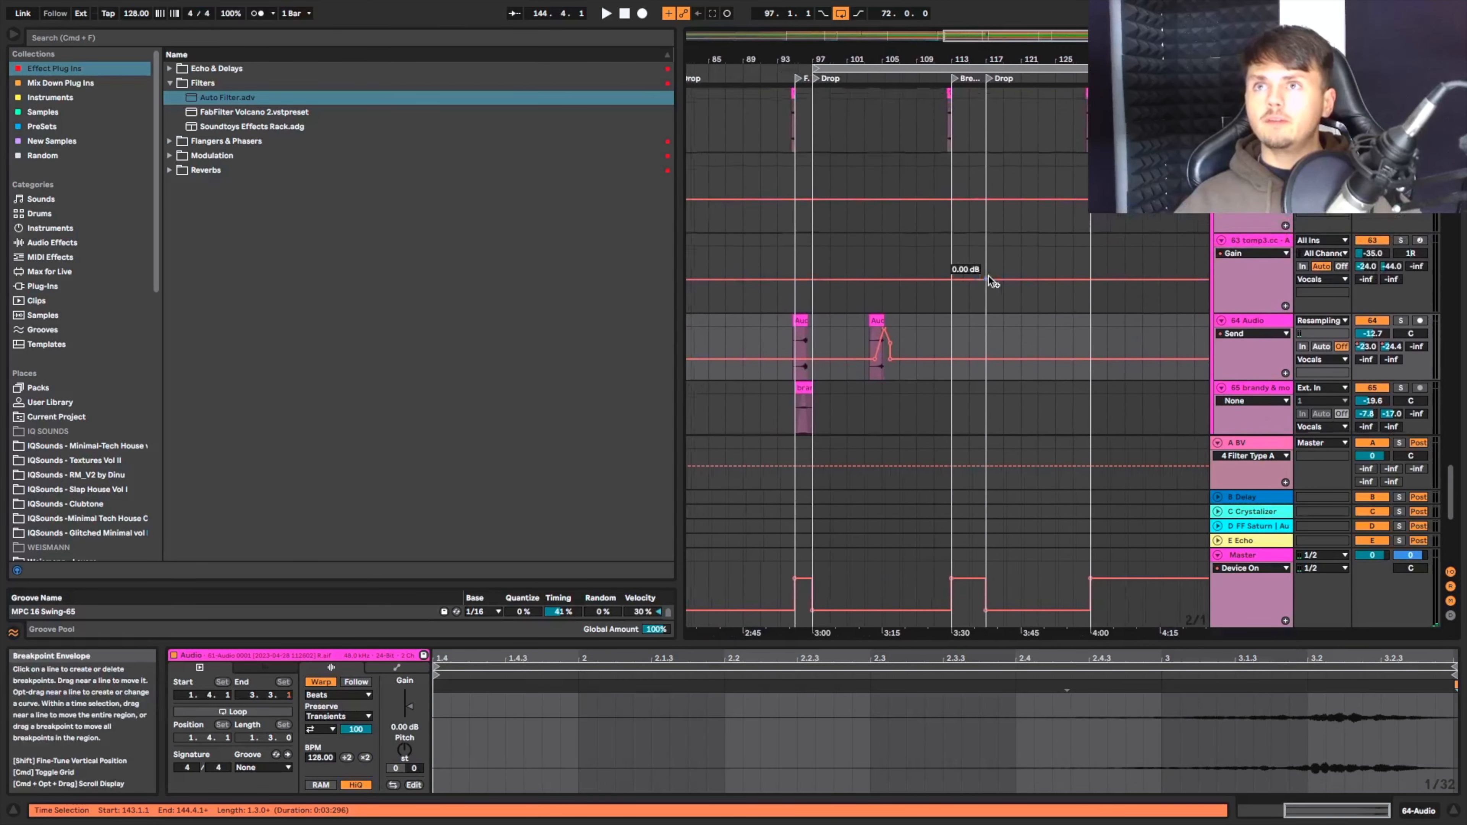
{"action": "scroll", "coordinate": [989, 276], "scroll_direction": "left", "scroll_amount": 4}
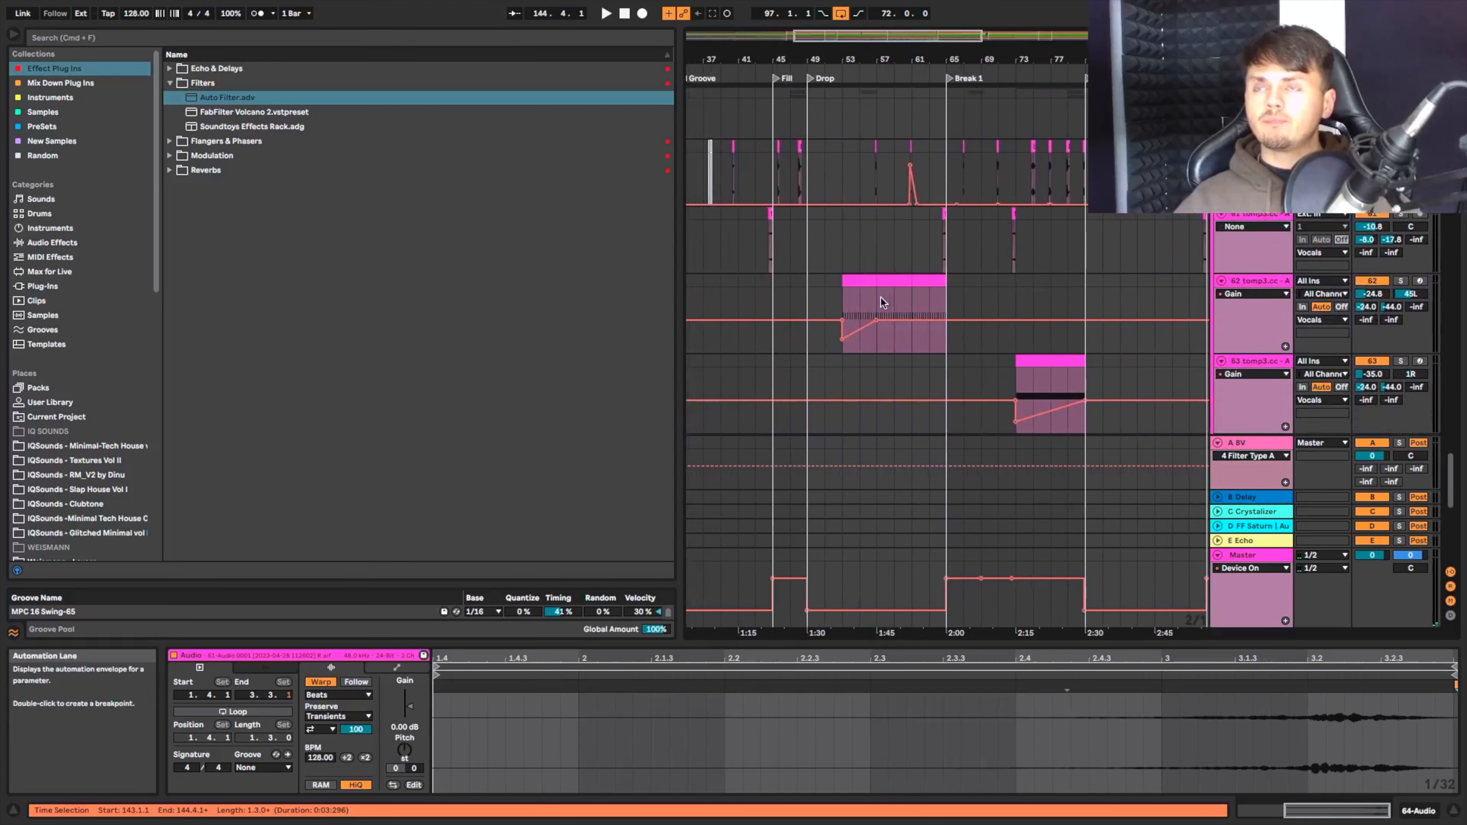
{"action": "scroll", "coordinate": [1021, 373], "scroll_direction": "right", "scroll_amount": 1}
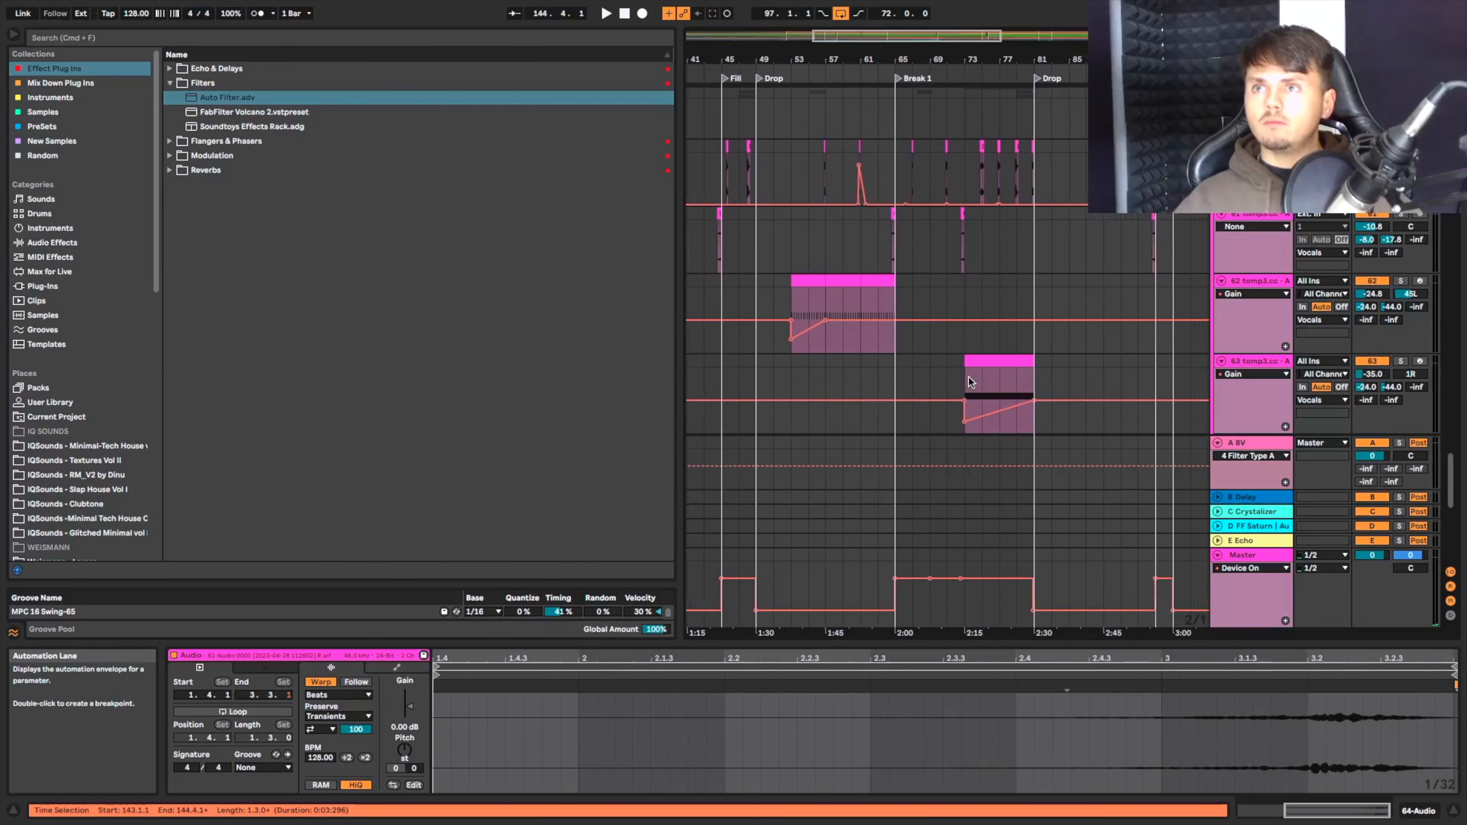
{"action": "left_click", "coordinate": [963, 374]}
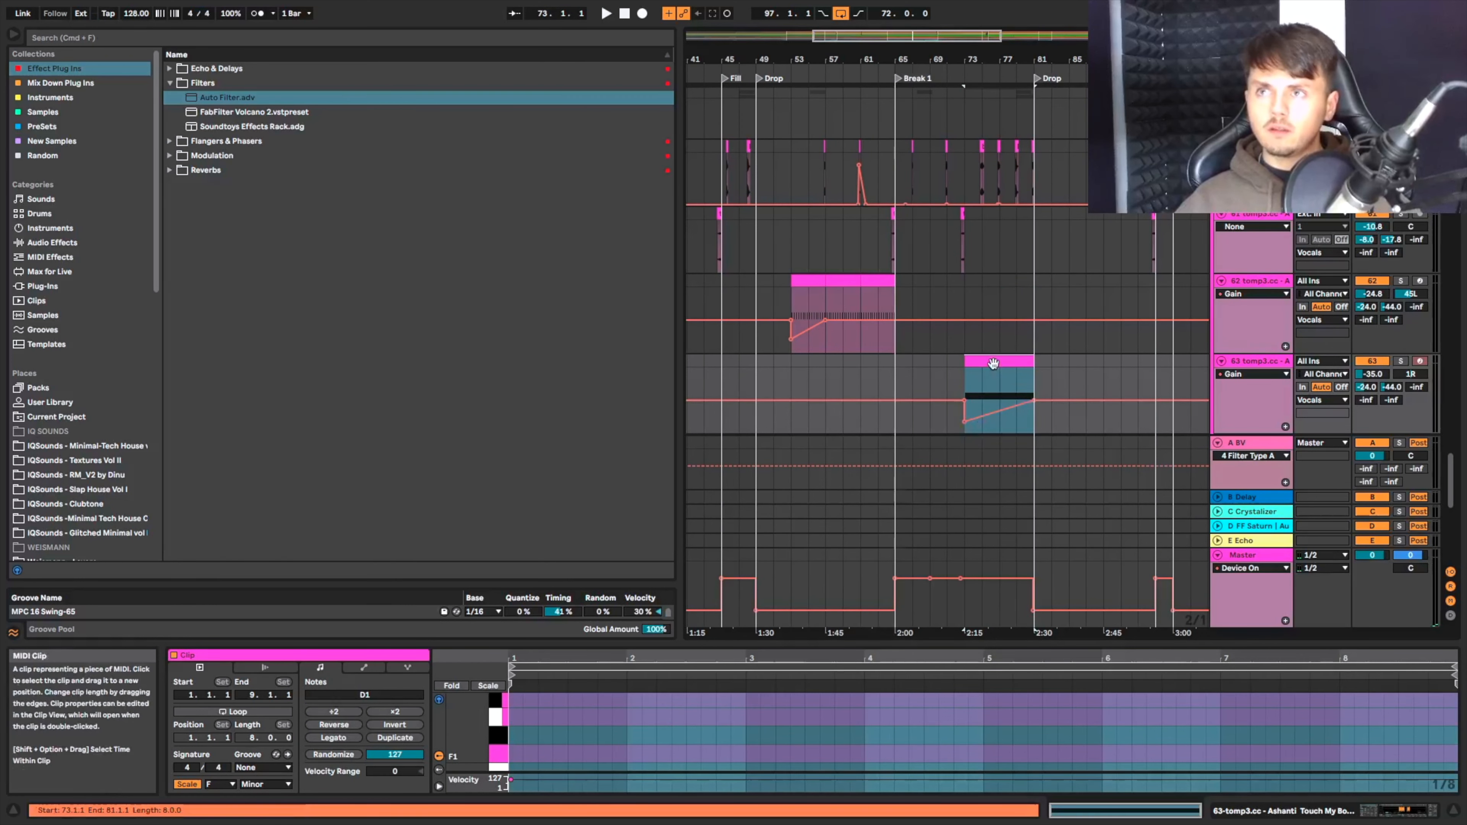
{"action": "scroll", "coordinate": [992, 363], "scroll_direction": "right", "scroll_amount": 10}
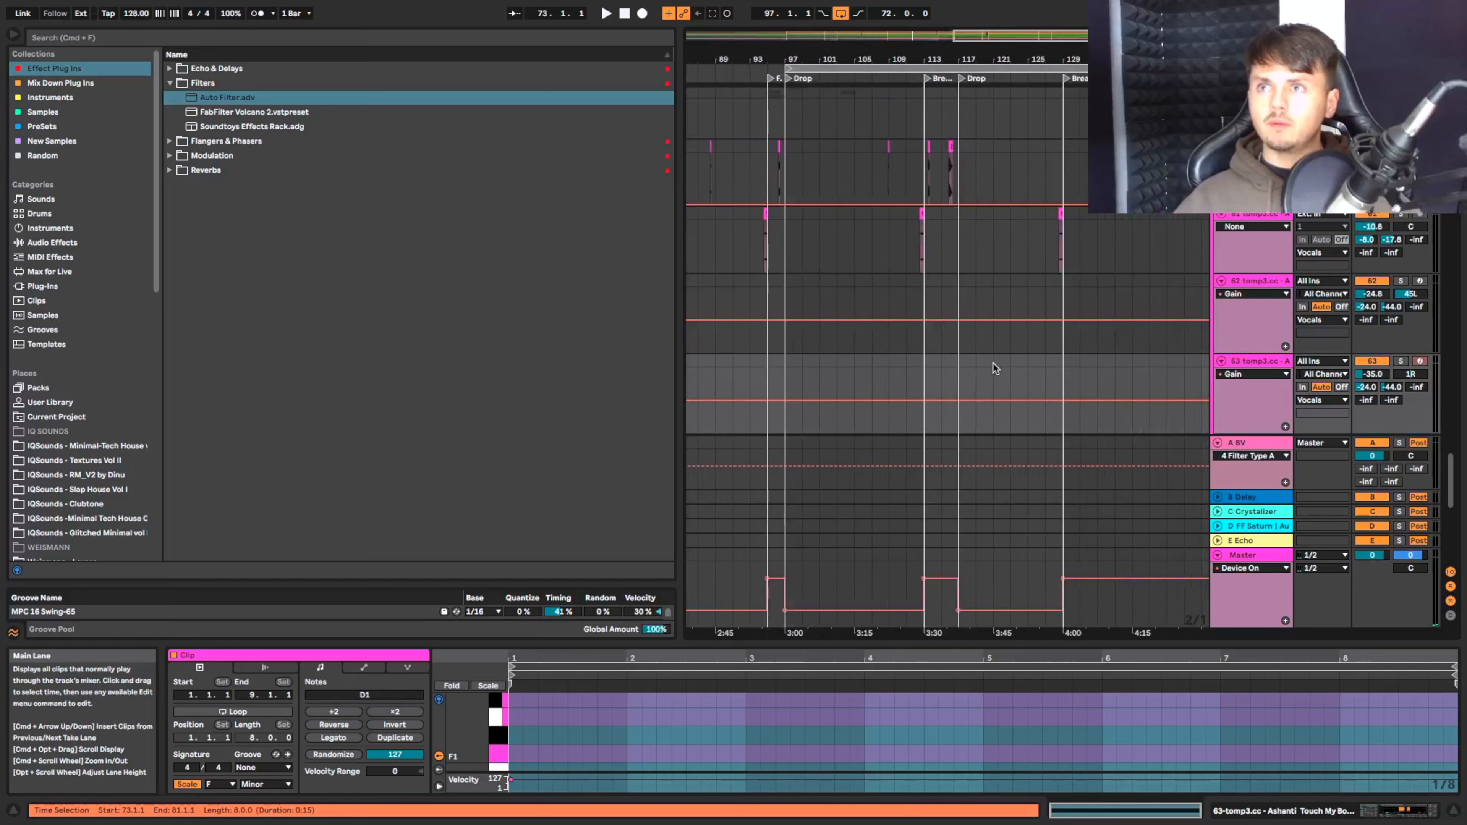
{"action": "scroll", "coordinate": [990, 364], "scroll_direction": "right", "scroll_amount": 3}
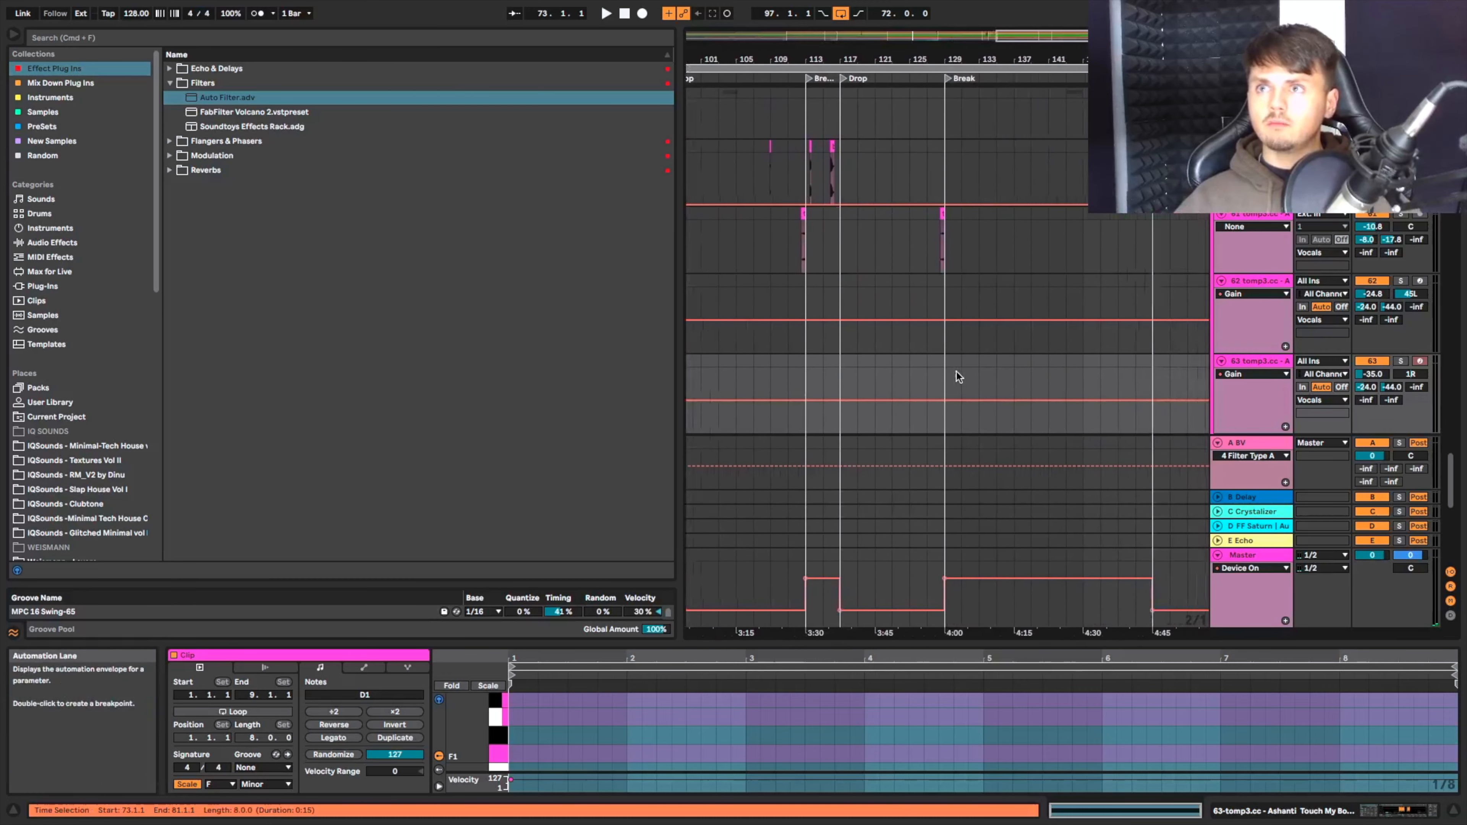
{"action": "left_click", "coordinate": [1051, 363]}
{"action": "double_click", "coordinate": [1036, 364]}
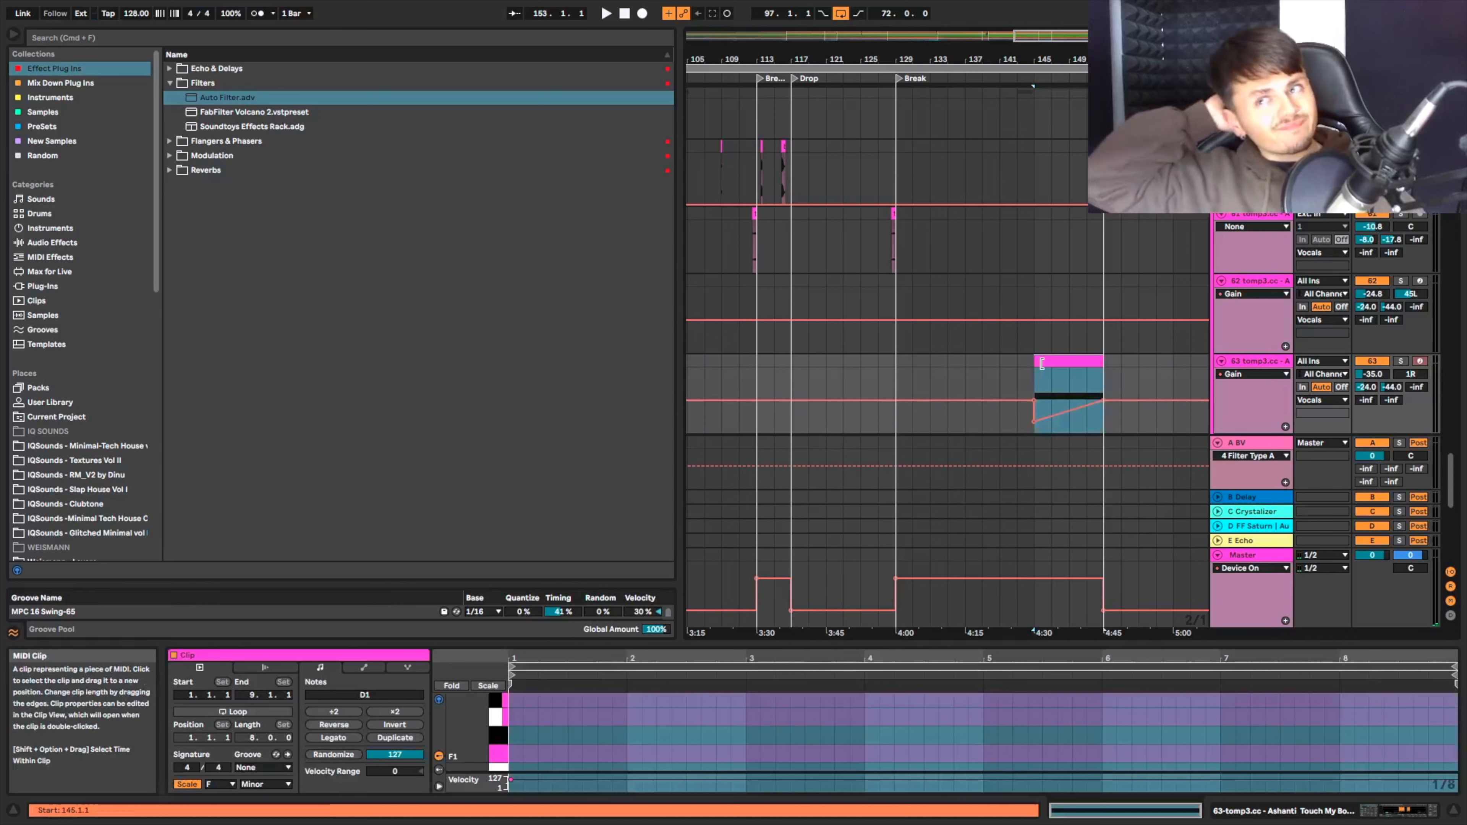
Copy the 18-bar section holding six acapella clips on track 60 and paste it at bar 129, the second break's start.
{"action": "scroll", "coordinate": [896, 305], "scroll_direction": "up", "scroll_amount": 3}
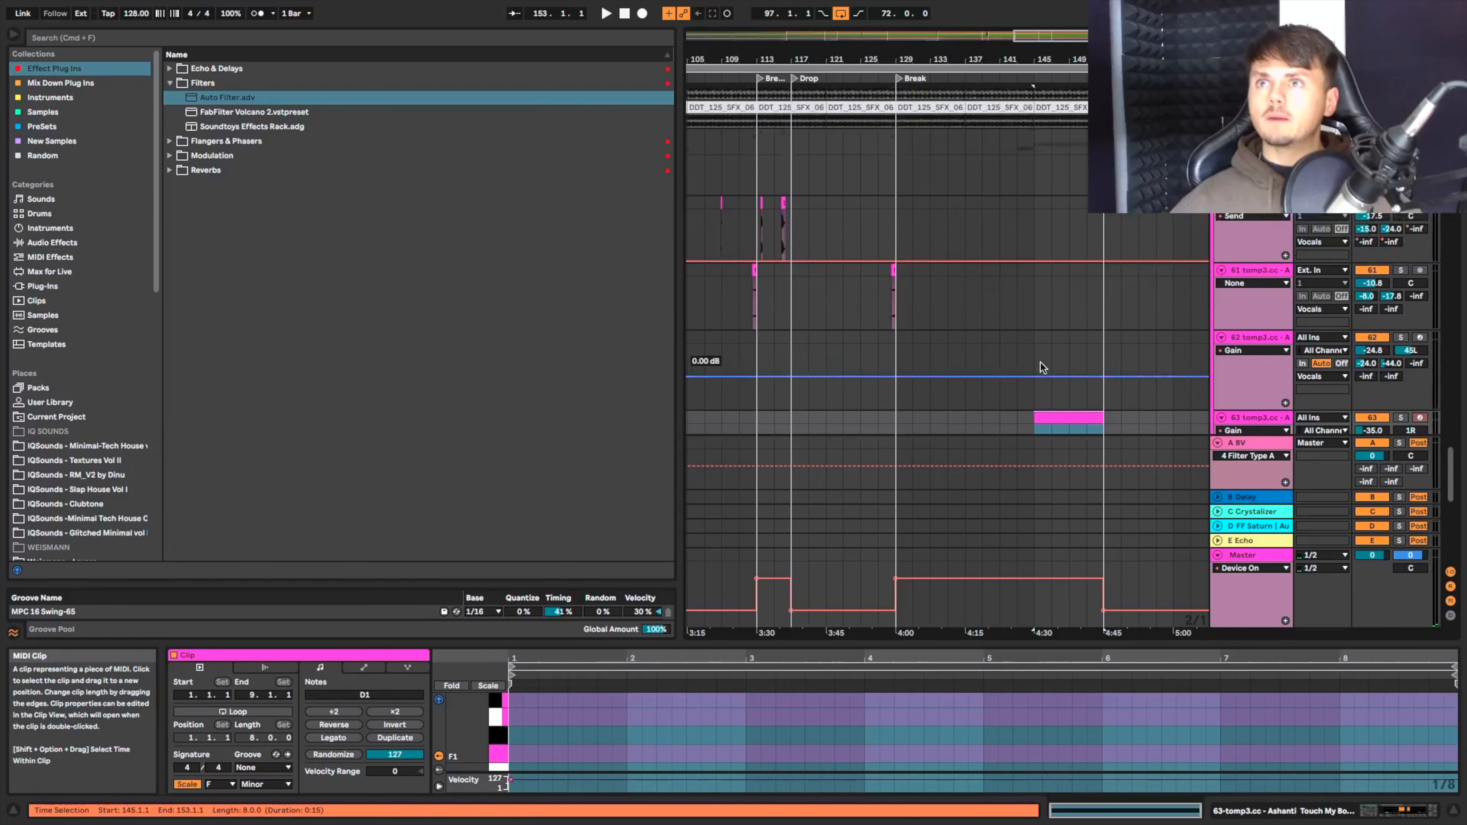
{"action": "scroll", "coordinate": [896, 305], "scroll_direction": "left", "scroll_amount": 3}
{"action": "scroll", "coordinate": [893, 309], "scroll_direction": "up", "scroll_amount": 5}
{"action": "scroll", "coordinate": [887, 313], "scroll_direction": "left", "scroll_amount": 7}
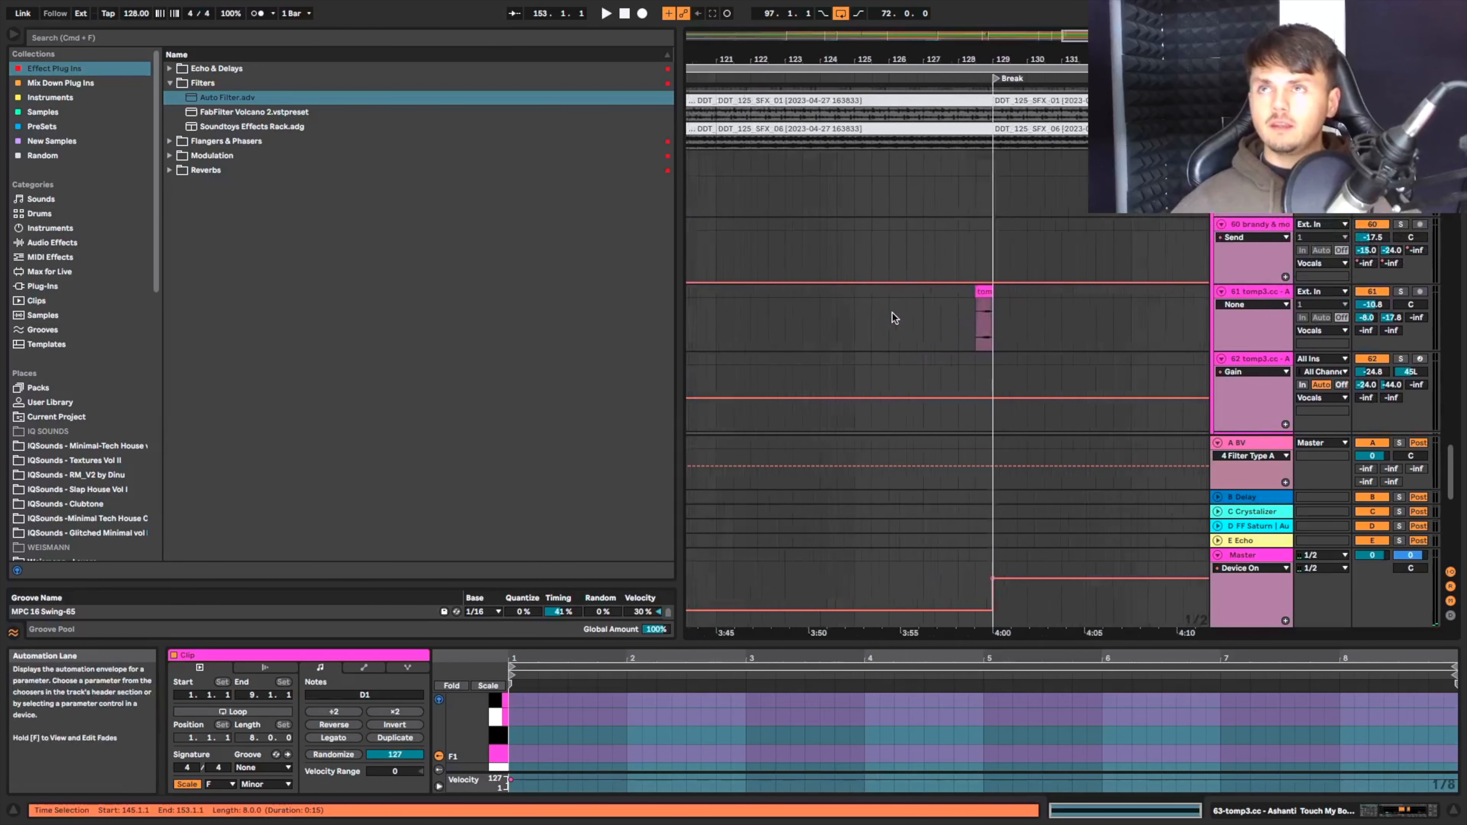
{"action": "scroll", "coordinate": [847, 248], "scroll_direction": "up", "scroll_amount": 2}
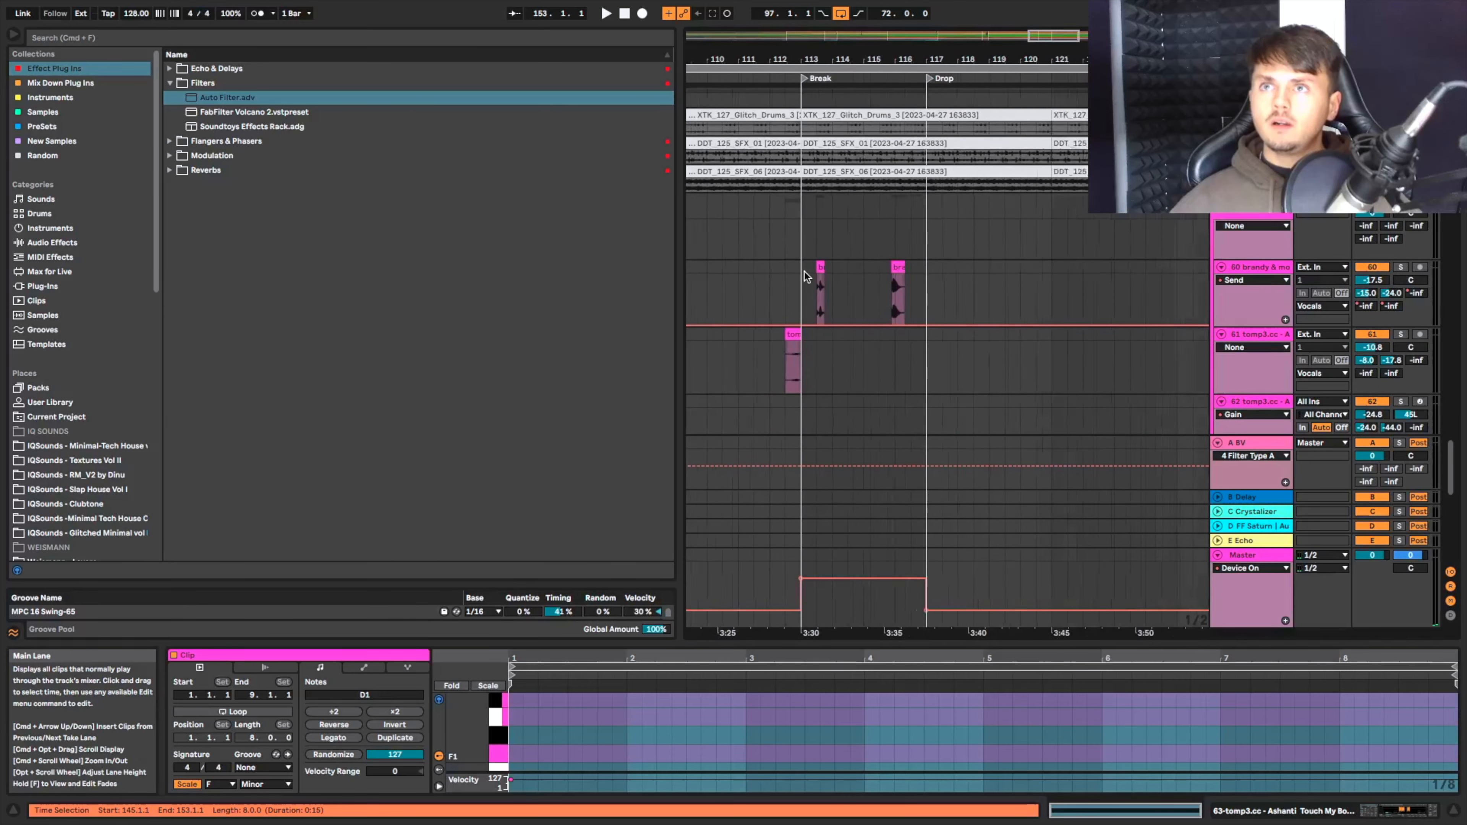
{"action": "scroll", "coordinate": [849, 288], "scroll_direction": "down", "scroll_amount": 3}
{"action": "scroll", "coordinate": [873, 298], "scroll_direction": "left", "scroll_amount": 6}
{"action": "scroll", "coordinate": [873, 299], "scroll_direction": "down", "scroll_amount": 5}
{"action": "scroll", "coordinate": [873, 299], "scroll_direction": "left", "scroll_amount": 8}
{"action": "left_click_drag", "start_coordinate": [897, 288], "coordinate": [1073, 249]}
{"action": "scroll", "coordinate": [1073, 250], "scroll_direction": "right", "scroll_amount": 10}
{"action": "scroll", "coordinate": [1071, 253], "scroll_direction": "right", "scroll_amount": 3}
{"action": "left_click", "coordinate": [820, 288]}
{"action": "key", "text": "super+v"}
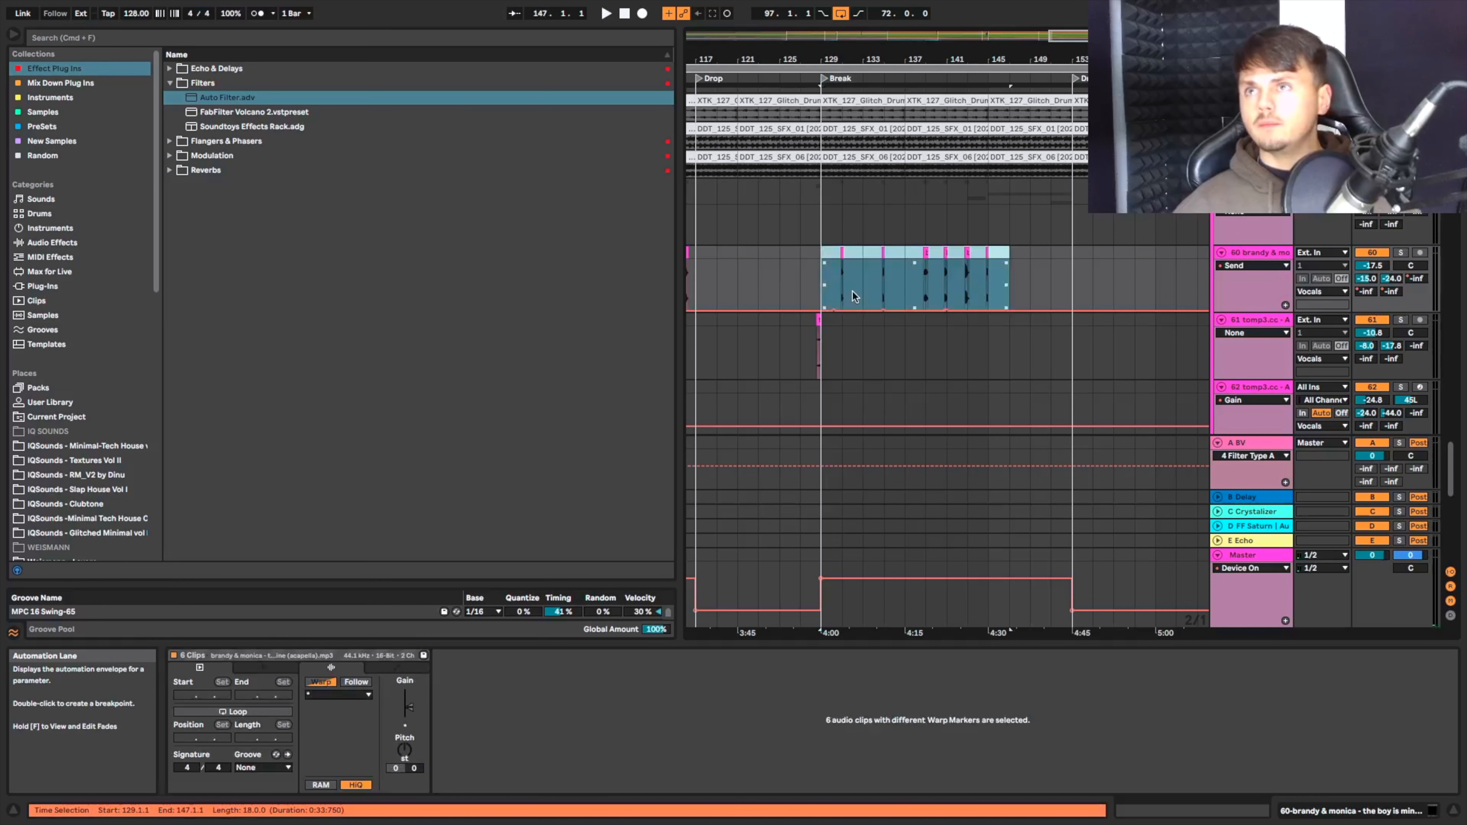
Shift the pasted 18-bar acapella section on track 60 forward so that it starts at bar 137.
{"action": "key", "text": "Right"}
{"action": "key", "text": "Right"}
{"action": "key", "text": "Right"}
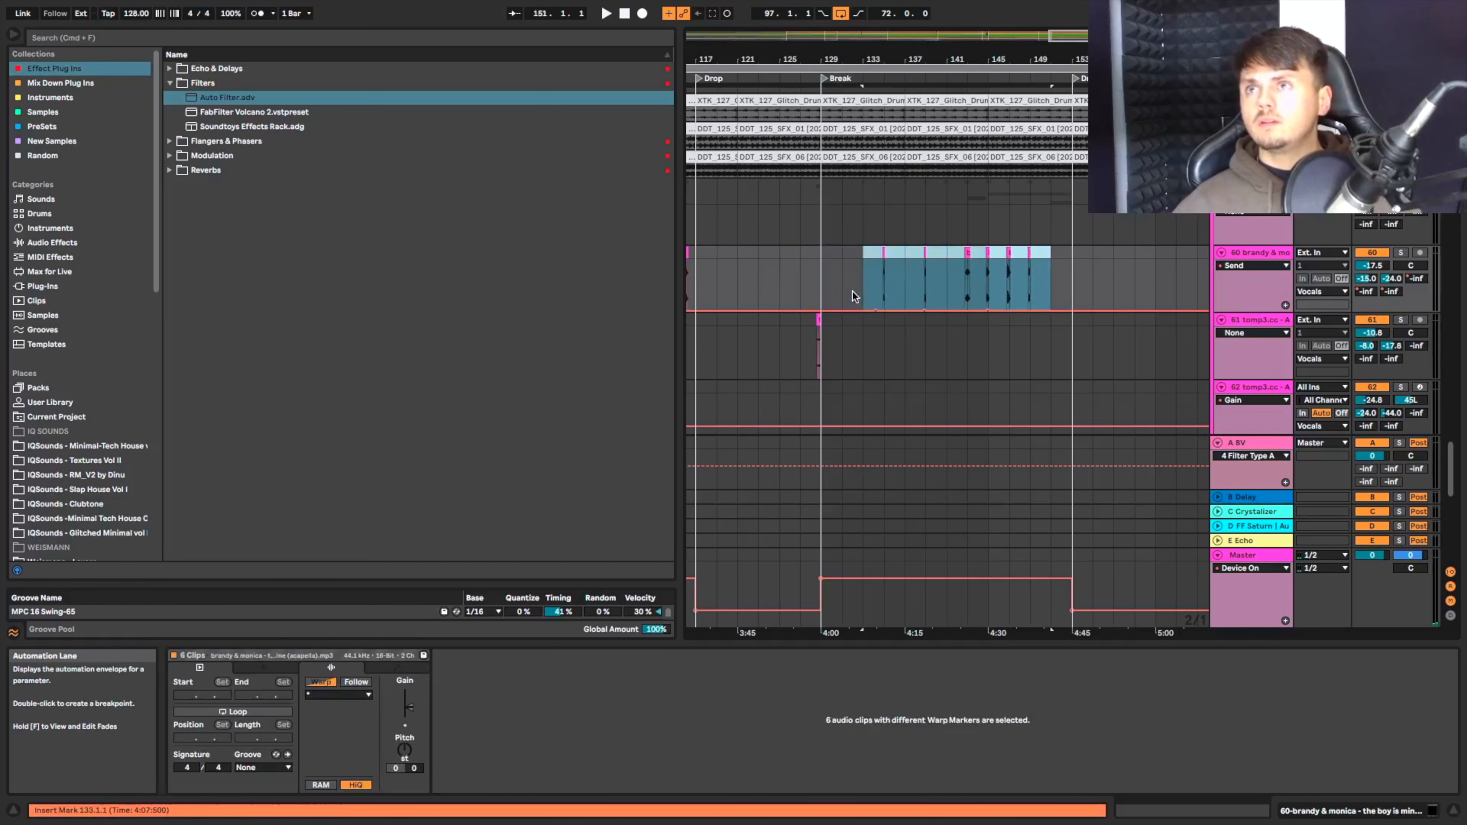
{"action": "key", "text": "Right"}
{"action": "key", "text": "Right"}
{"action": "scroll", "coordinate": [852, 291], "scroll_direction": "left", "scroll_amount": 2}
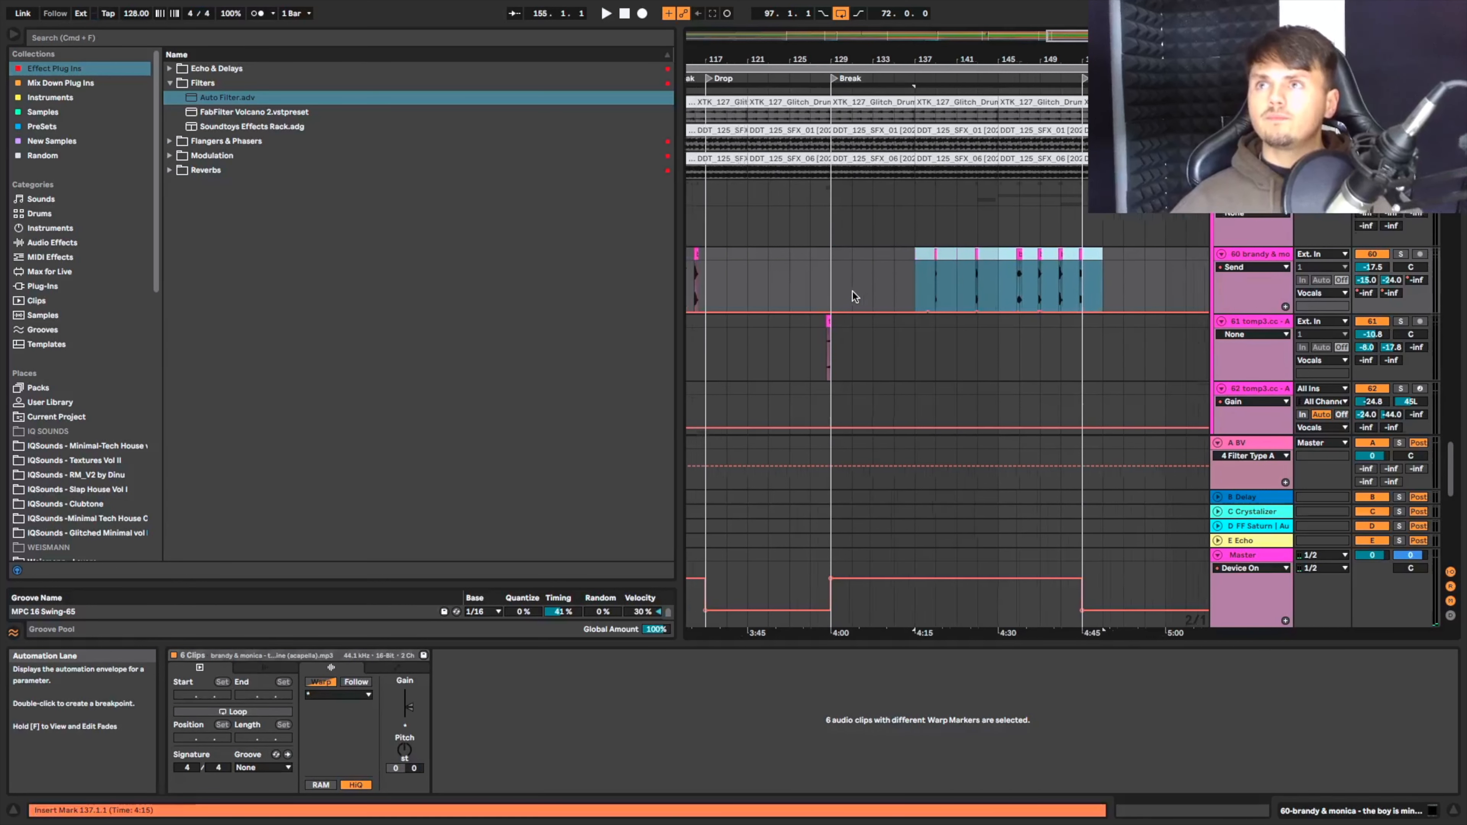
Review the vocal and SFX tracks across the second break, including the short acapella clip before bar 129 on track 61.
{"action": "scroll", "coordinate": [855, 291], "scroll_direction": "down", "scroll_amount": 3}
{"action": "scroll", "coordinate": [855, 291], "scroll_direction": "down", "scroll_amount": 4}
{"action": "scroll", "coordinate": [855, 291], "scroll_direction": "up", "scroll_amount": 3}
{"action": "scroll", "coordinate": [854, 288], "scroll_direction": "up", "scroll_amount": 4}
{"action": "left_click", "coordinate": [866, 272]}
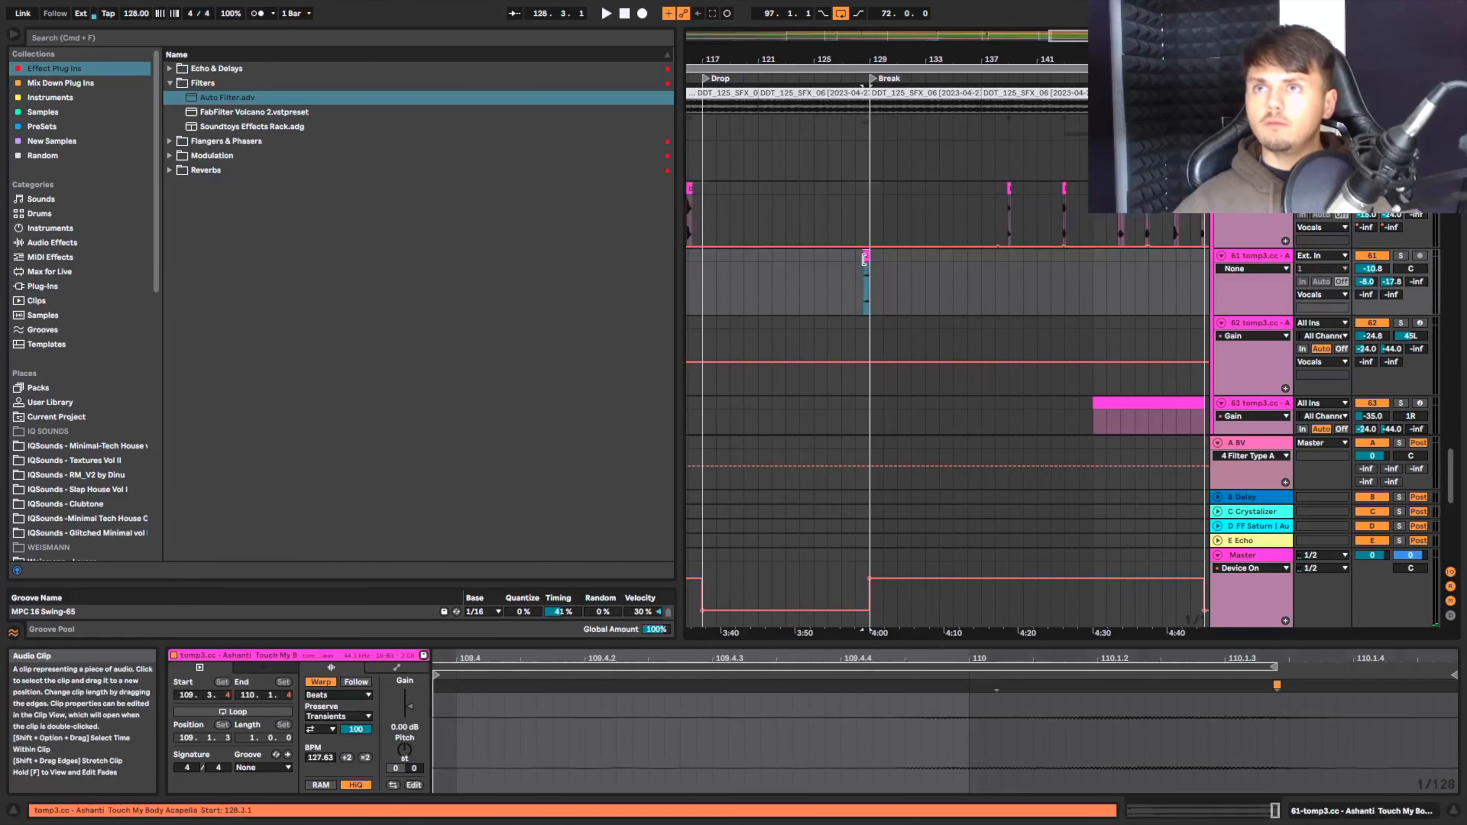
{"action": "scroll", "coordinate": [947, 293], "scroll_direction": "right", "scroll_amount": 2}
{"action": "scroll", "coordinate": [948, 293], "scroll_direction": "down", "scroll_amount": 2}
{"action": "scroll", "coordinate": [948, 293], "scroll_direction": "down", "scroll_amount": 2}
{"action": "scroll", "coordinate": [949, 296], "scroll_direction": "up", "scroll_amount": 5}
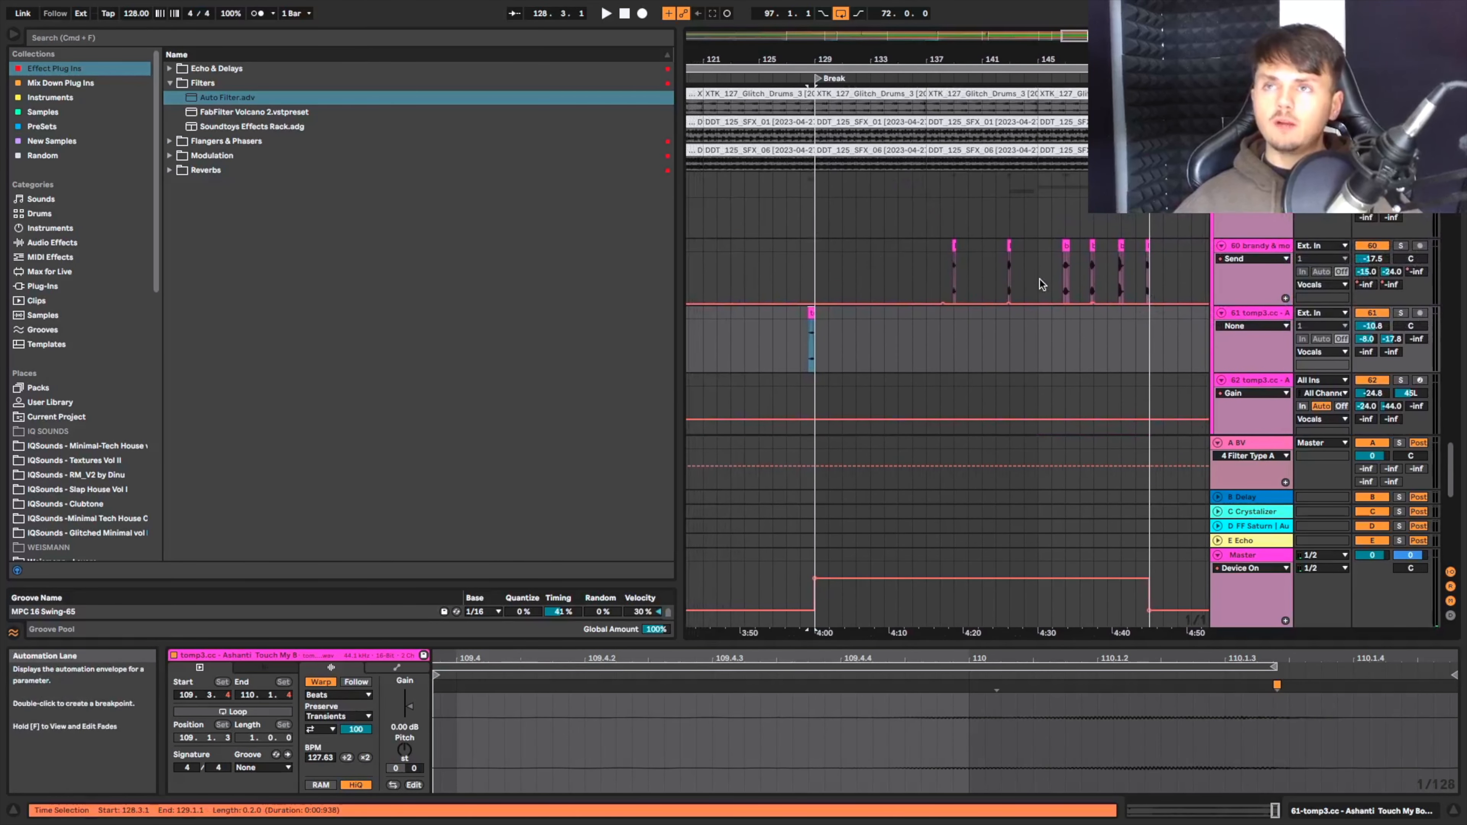
{"action": "scroll", "coordinate": [1040, 280], "scroll_direction": "down", "scroll_amount": 1}
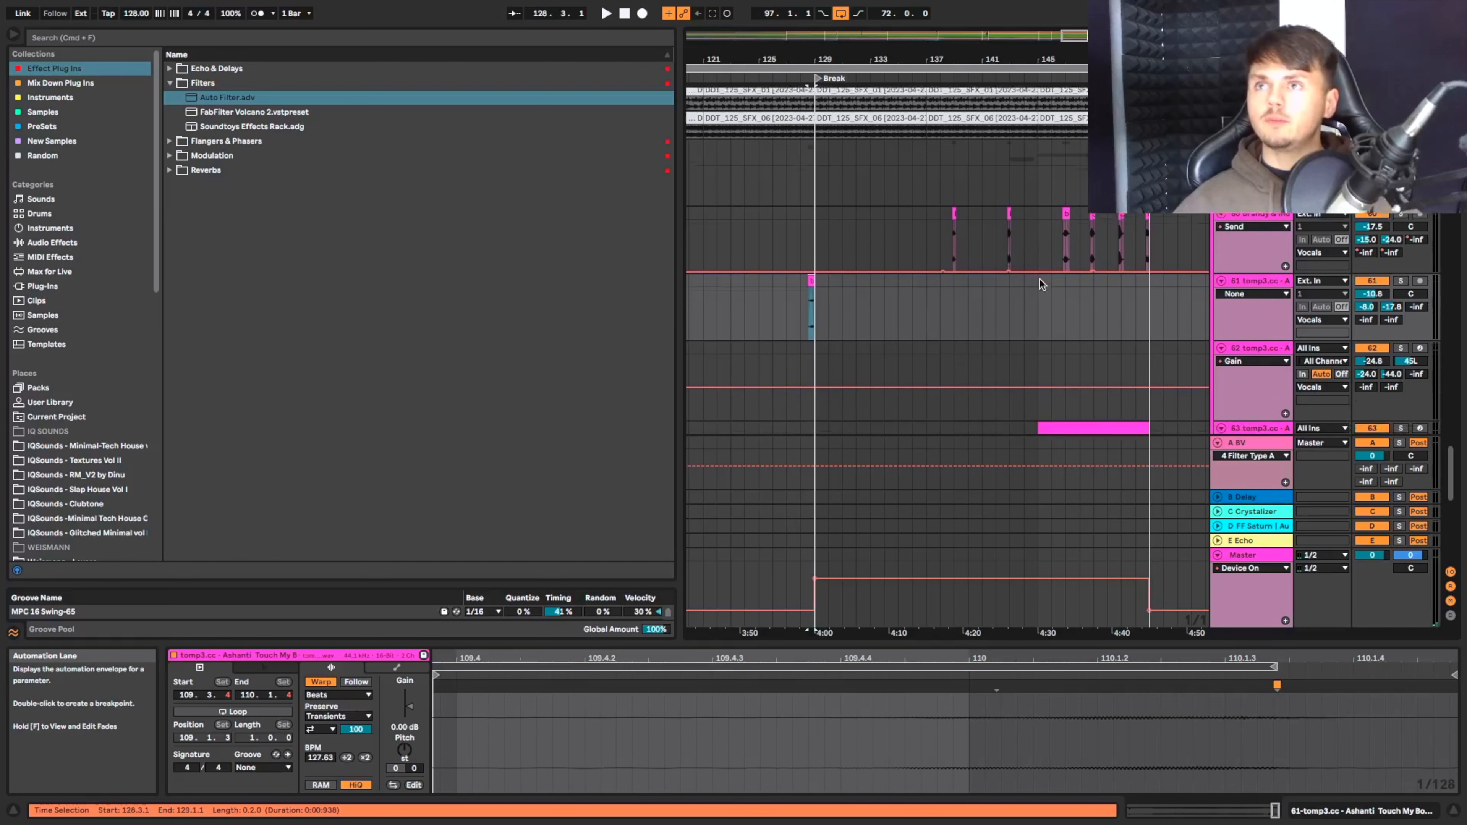
{"action": "scroll", "coordinate": [1039, 280], "scroll_direction": "down", "scroll_amount": 10}
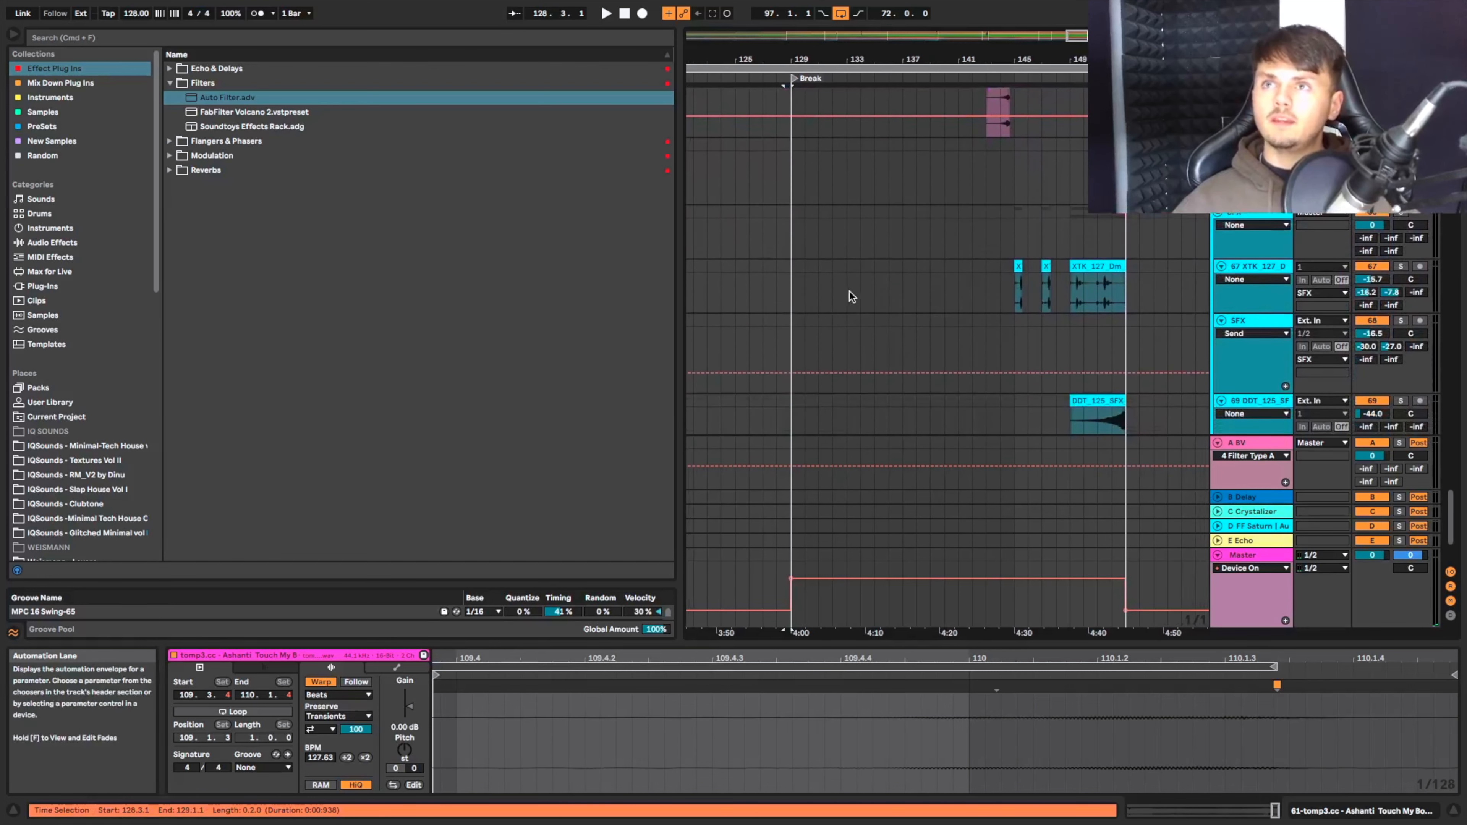
Fill bars 129–153 on the high Pitch Pad track with the clip from bar 113, consolidated, and set the track volume to -3.4 dB.
{"action": "scroll", "coordinate": [838, 304], "scroll_direction": "up", "scroll_amount": 15}
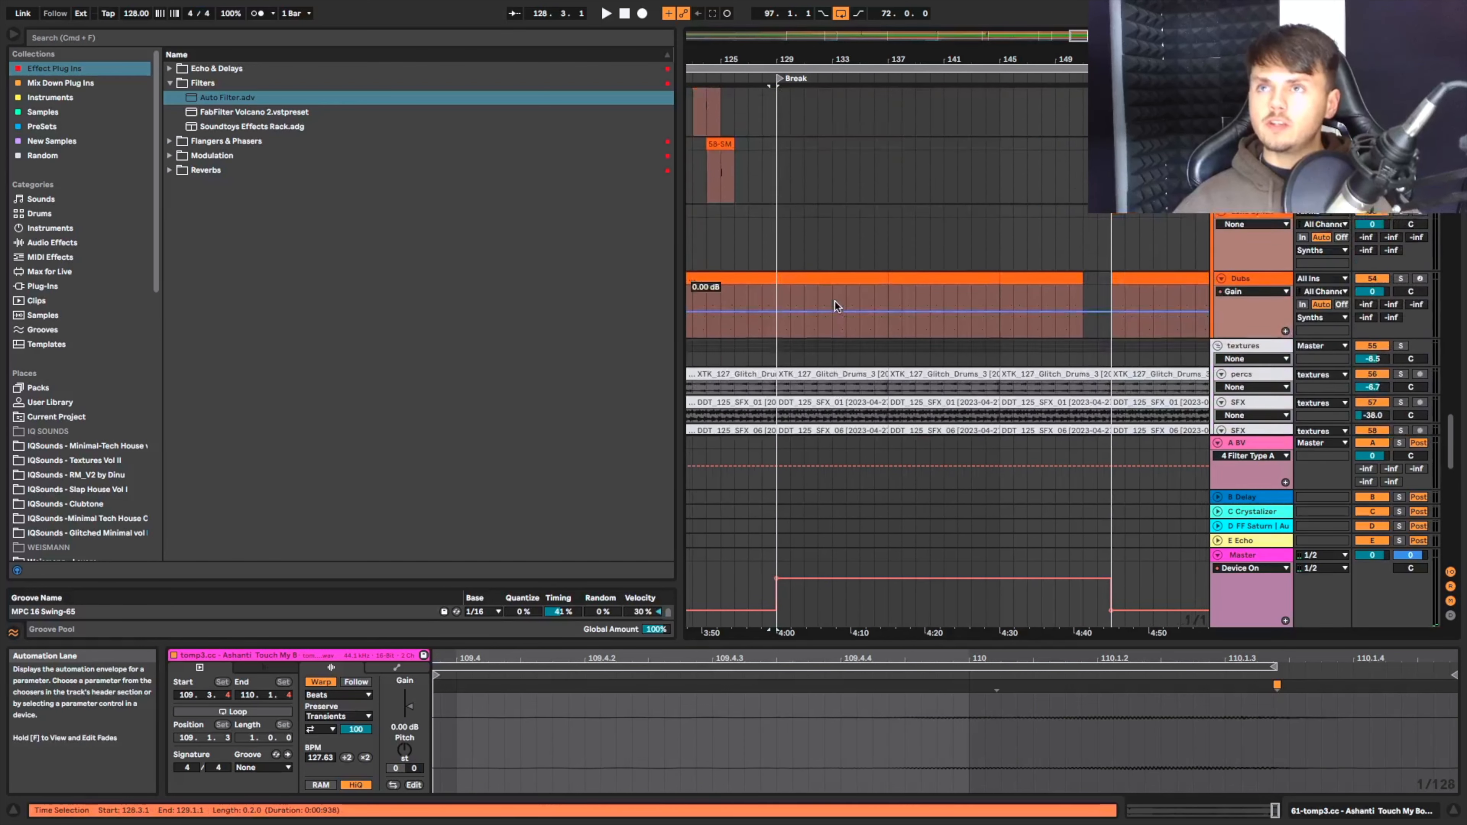
{"action": "scroll", "coordinate": [836, 301], "scroll_direction": "up", "scroll_amount": 4}
{"action": "scroll", "coordinate": [835, 302], "scroll_direction": "down", "scroll_amount": 5}
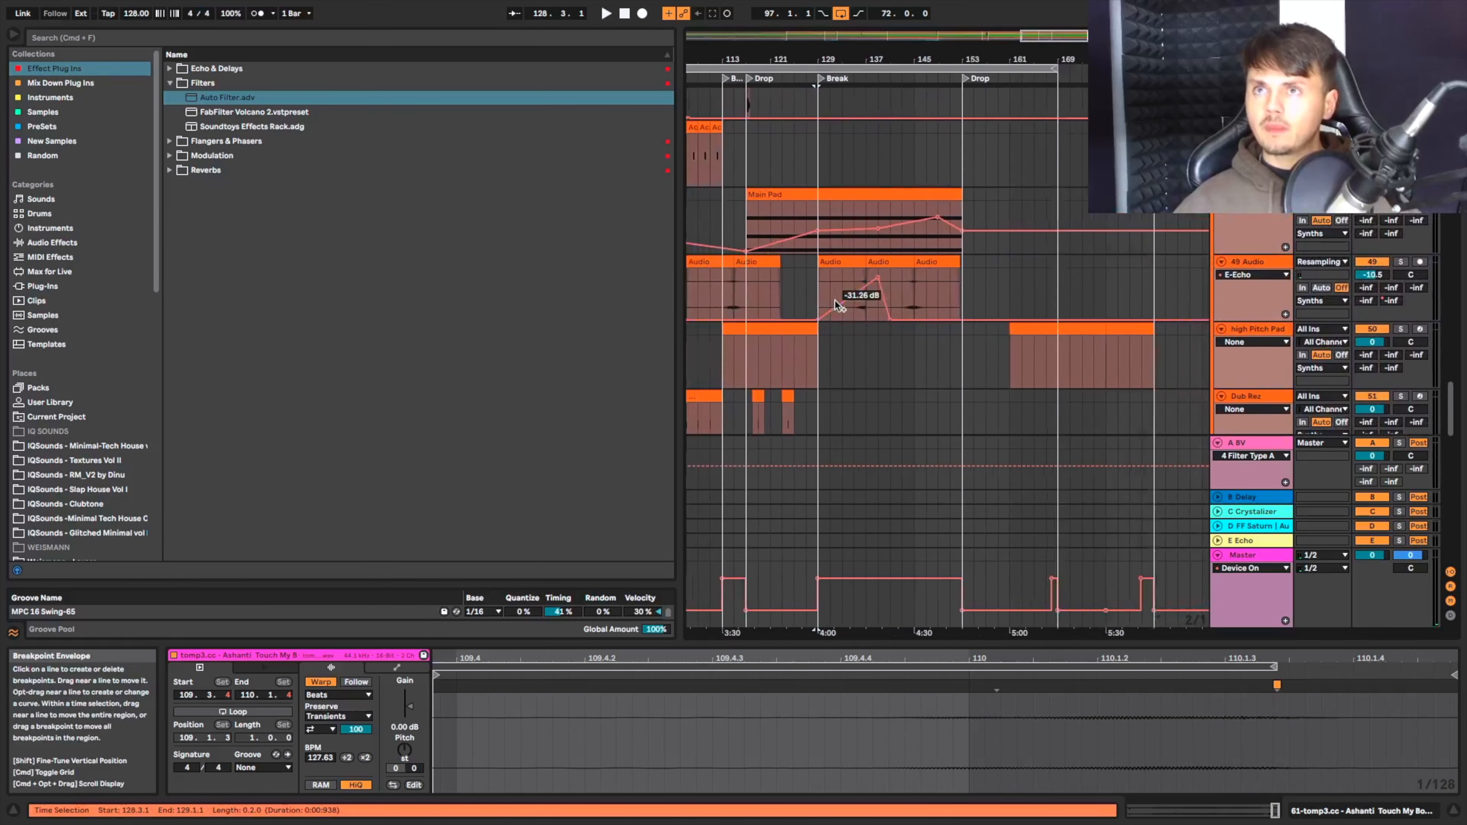
{"action": "left_click_drag", "start_coordinate": [791, 347], "coordinate": [883, 349]}
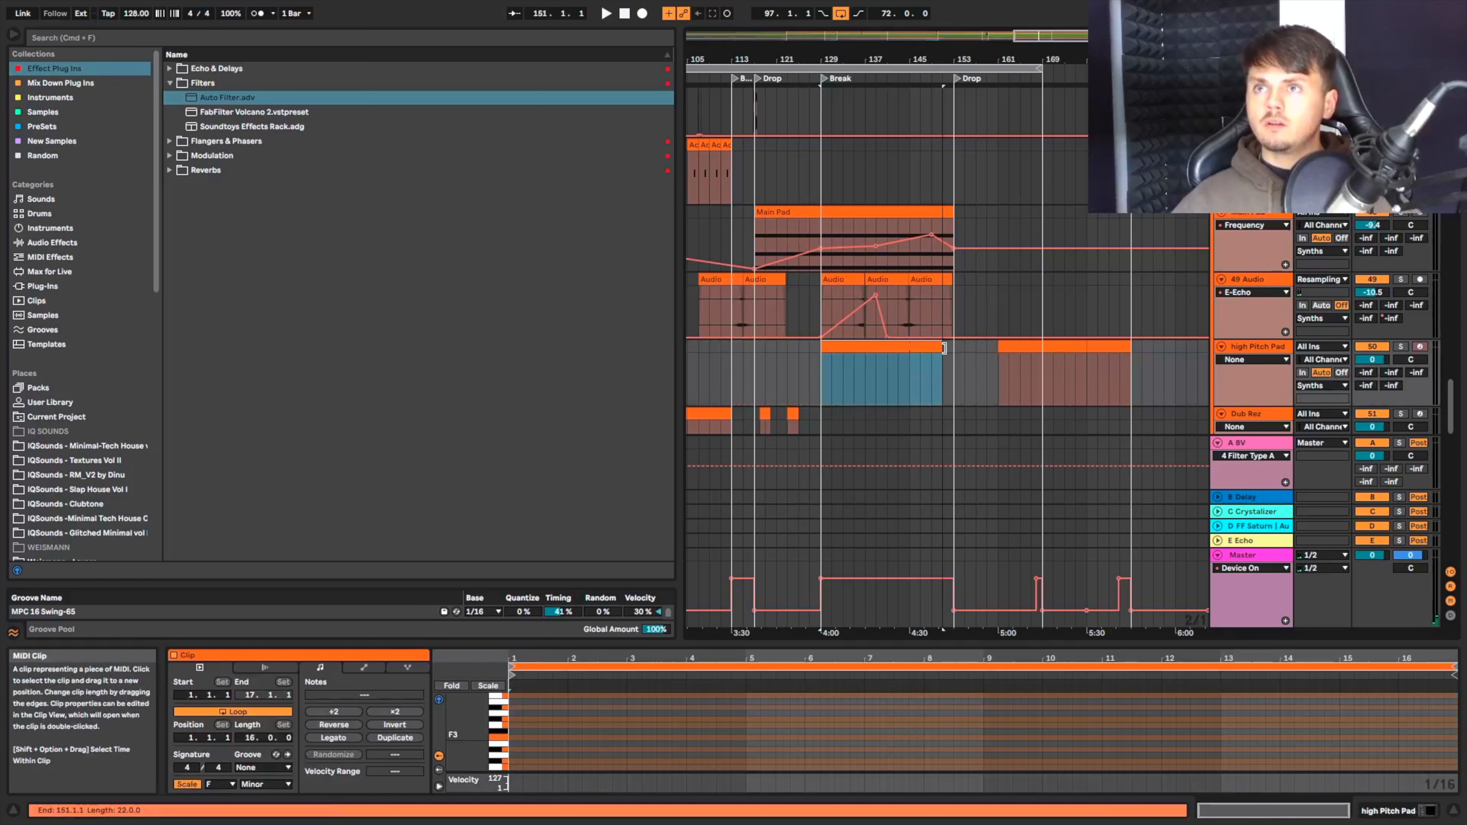
{"action": "key", "text": "super+j"}
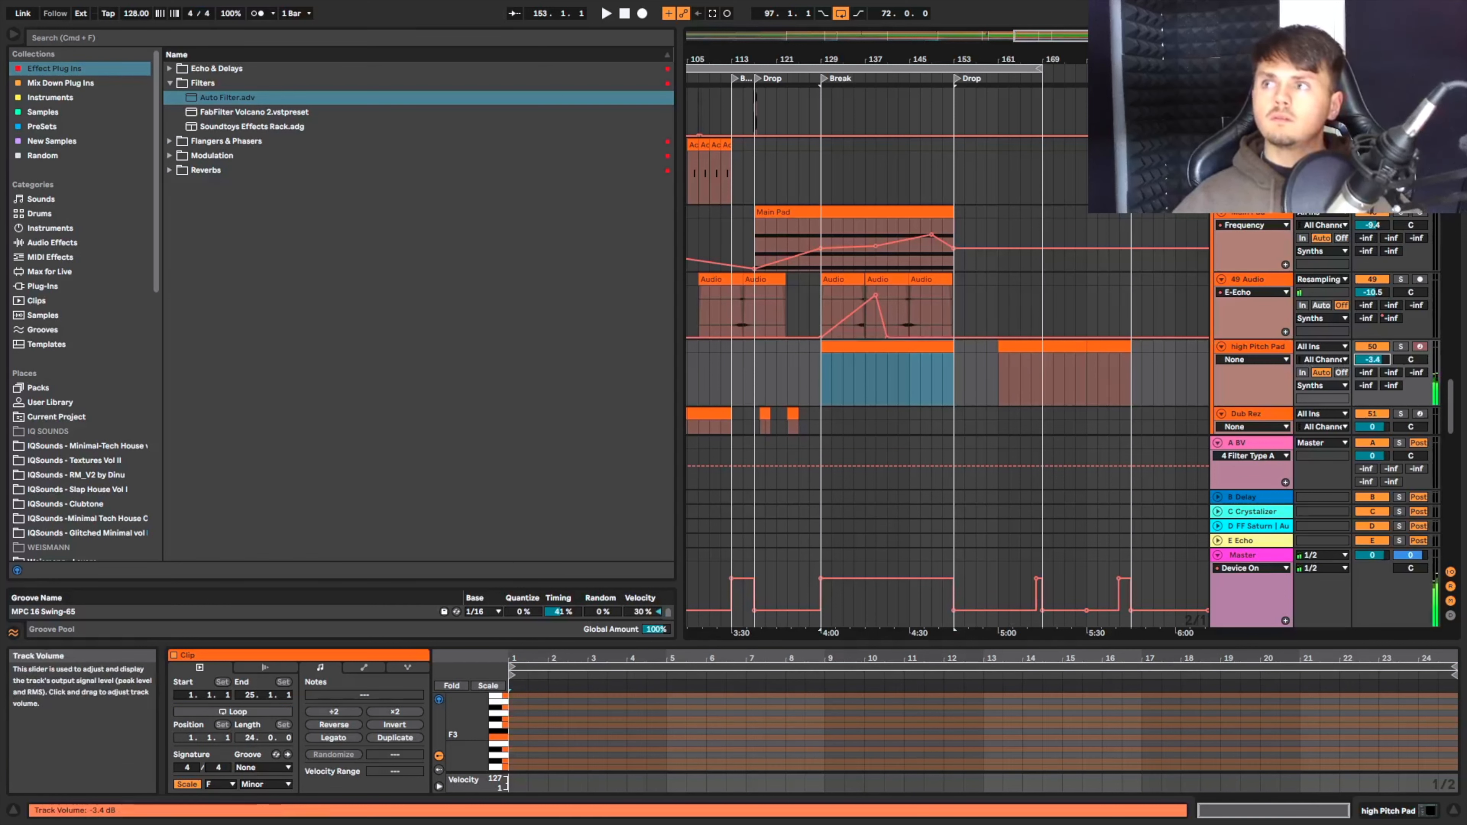
Delete the two remaining high Pitch Pad clips at bars 161–177 and 177–185.
{"action": "left_click", "coordinate": [1036, 346]}
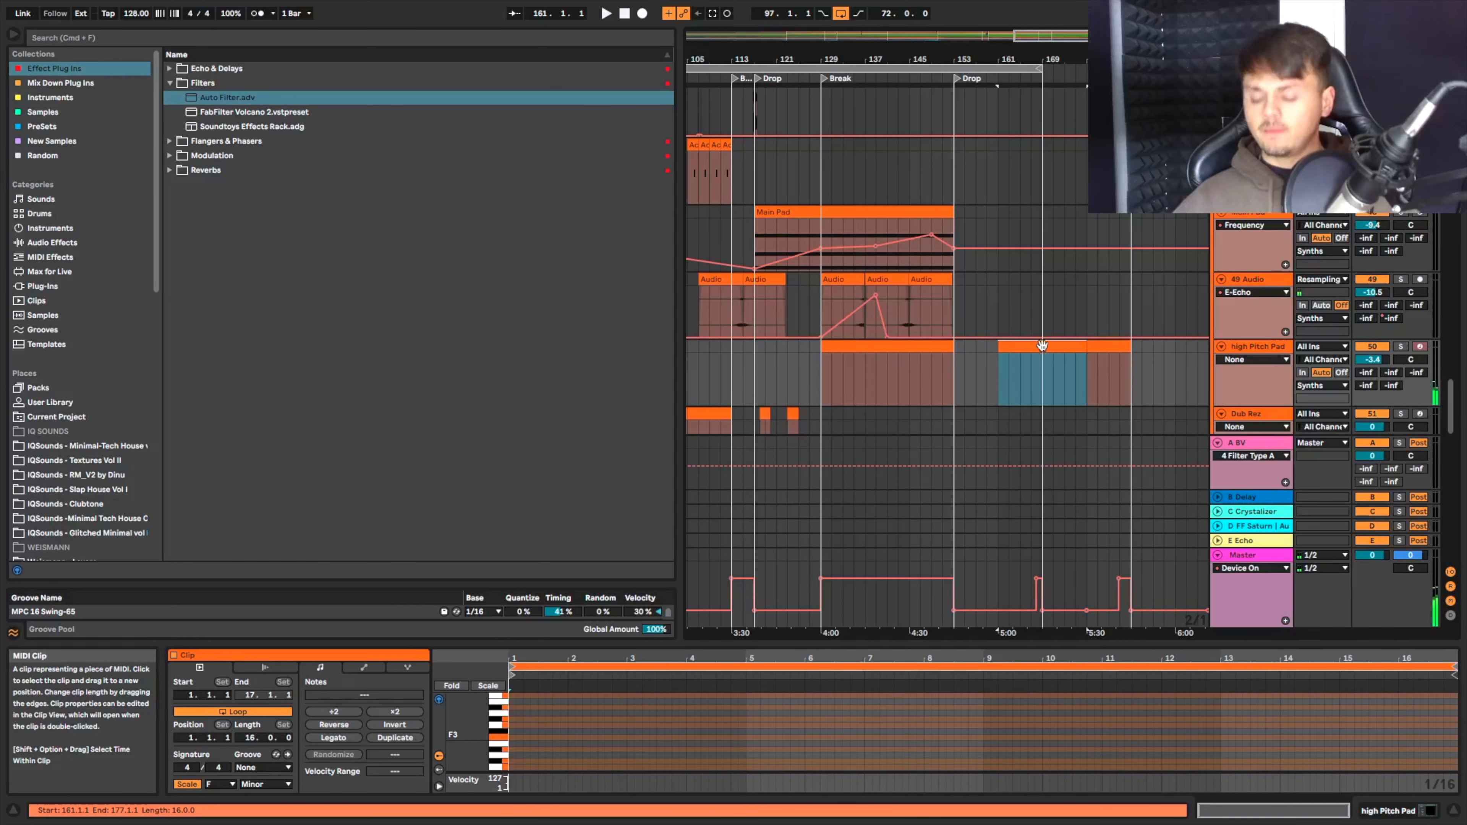
{"action": "key", "text": "Delete"}
{"action": "left_click", "coordinate": [1113, 342]}
Copy the three Womp clips around the bar 117 drop, from 116.3 to 118.1, and paste them at bar 152.3.
{"action": "scroll", "coordinate": [918, 332], "scroll_direction": "up", "scroll_amount": 3}
{"action": "scroll", "coordinate": [918, 332], "scroll_direction": "left", "scroll_amount": 2}
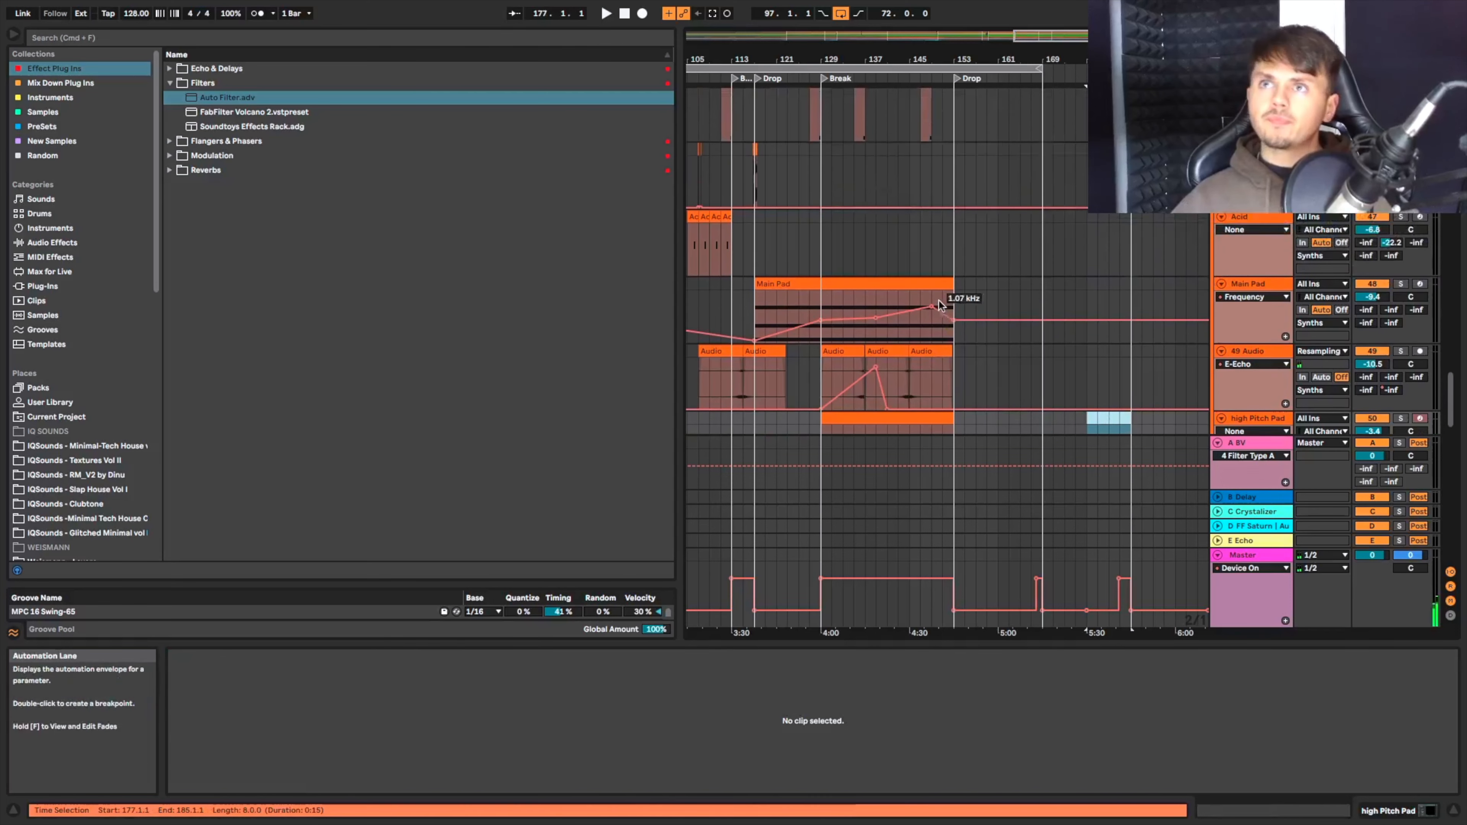
{"action": "scroll", "coordinate": [939, 300], "scroll_direction": "left", "scroll_amount": 2}
{"action": "scroll", "coordinate": [939, 300], "scroll_direction": "up", "scroll_amount": 3}
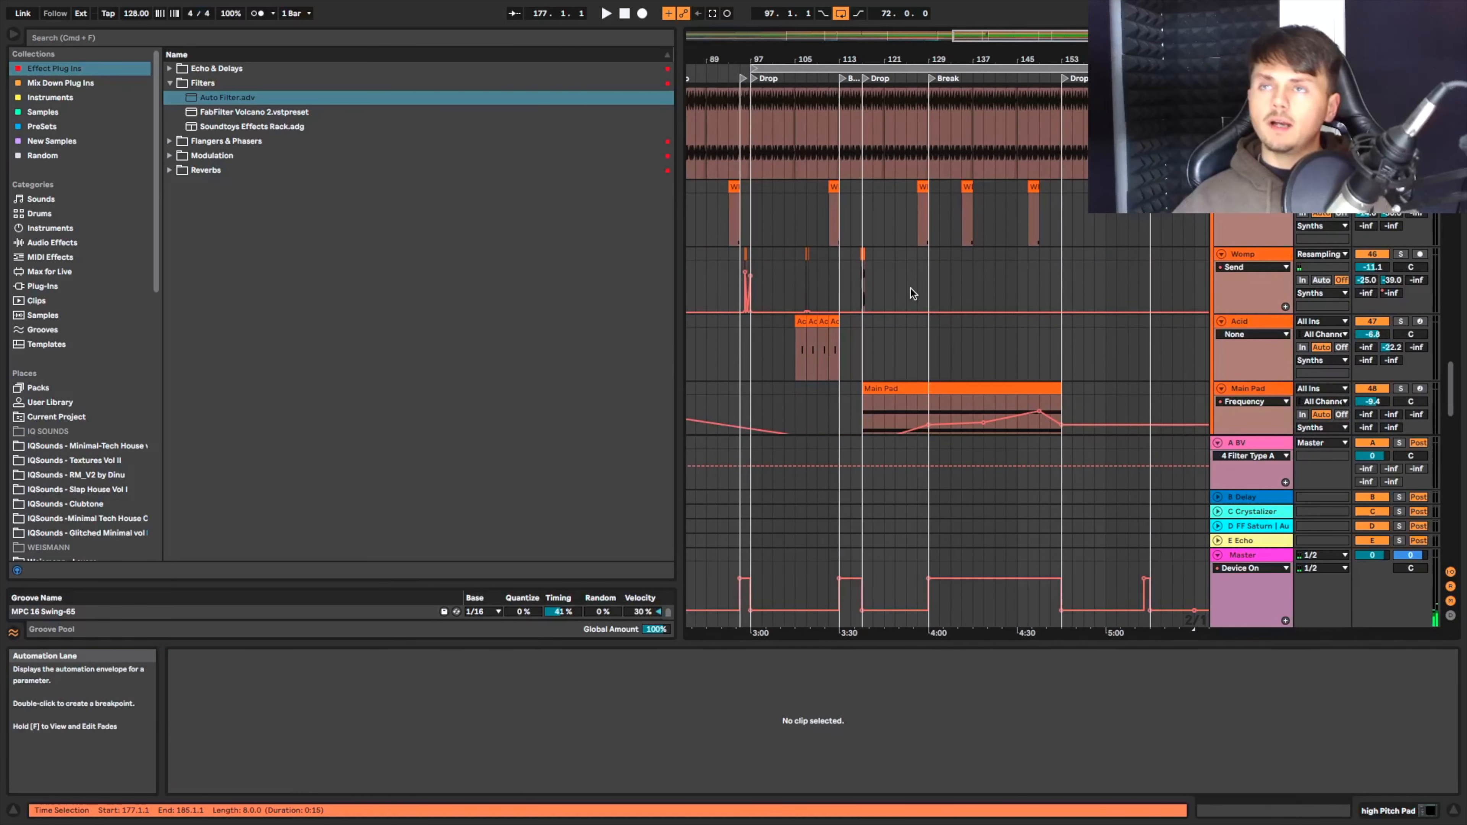
{"action": "scroll", "coordinate": [911, 289], "scroll_direction": "up", "scroll_amount": 6}
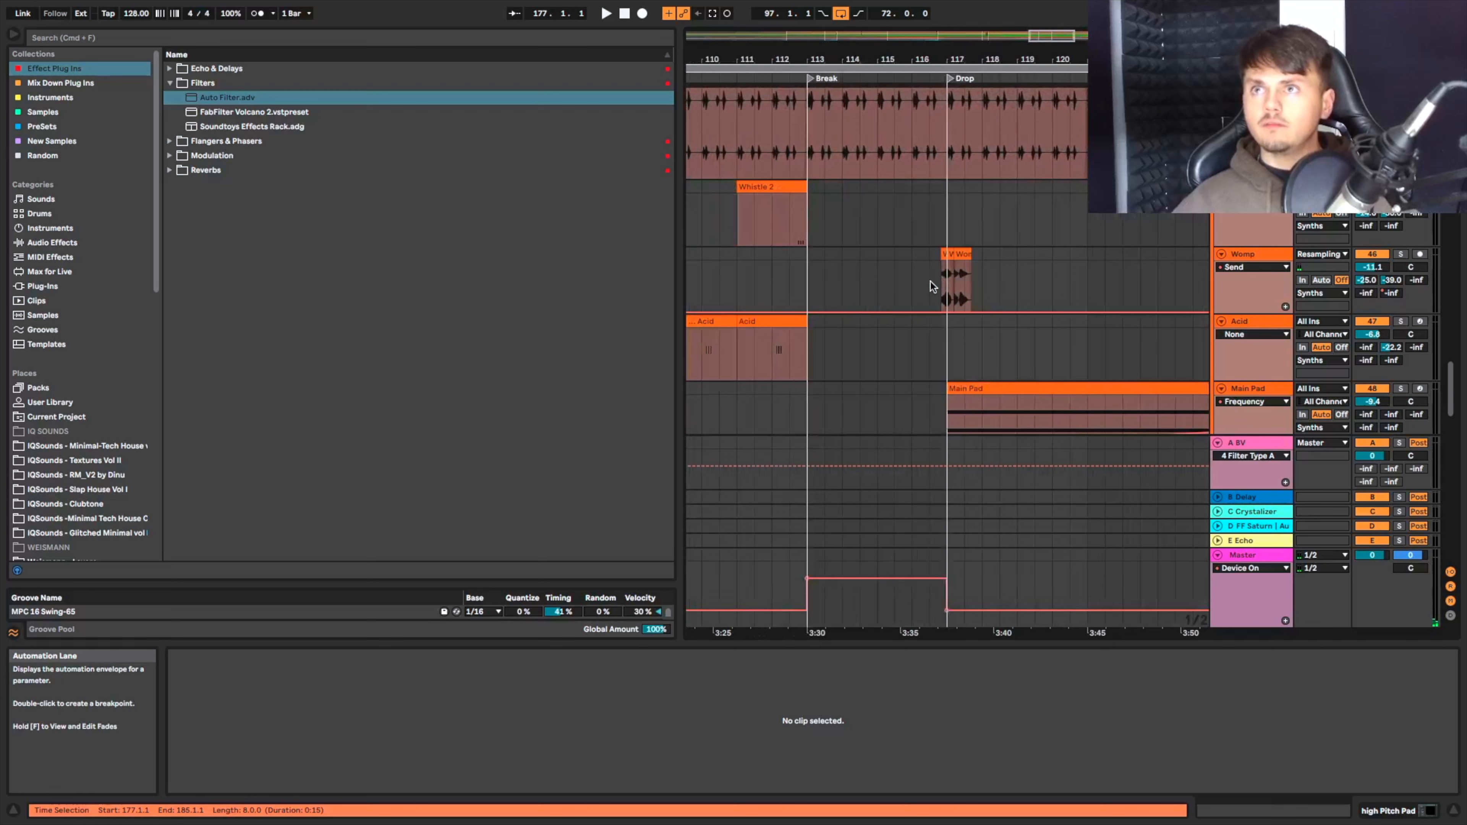
{"action": "mouse_move", "coordinate": [989, 262]}
{"action": "left_mouse_down"}
{"action": "mouse_move", "coordinate": [981, 240]}
{"action": "mouse_move", "coordinate": [976, 255]}
{"action": "left_mouse_up"}
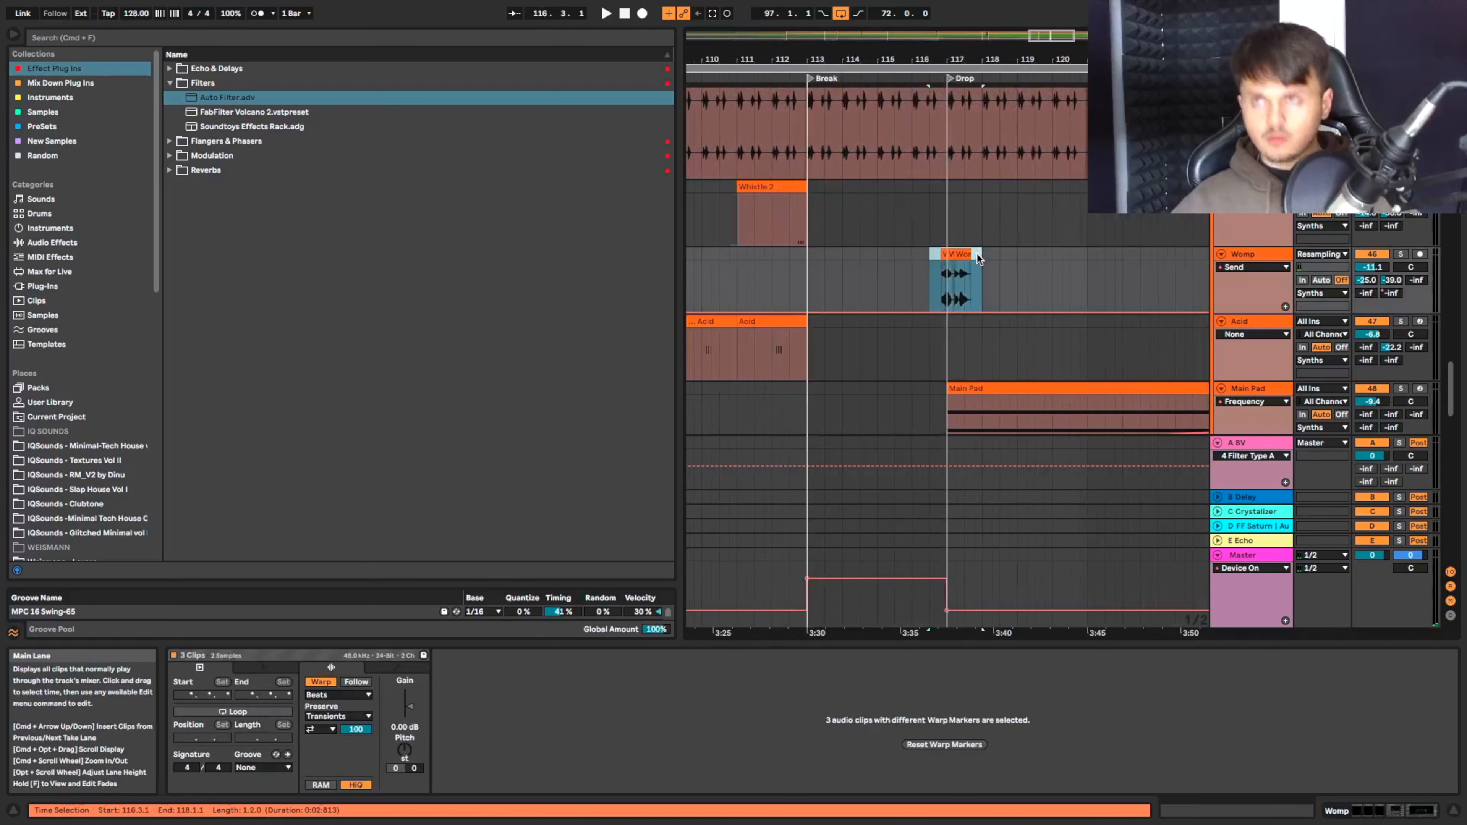
{"action": "scroll", "coordinate": [977, 255], "scroll_direction": "down", "scroll_amount": 5}
{"action": "scroll", "coordinate": [978, 255], "scroll_direction": "right", "scroll_amount": 5}
{"action": "scroll", "coordinate": [991, 259], "scroll_direction": "up", "scroll_amount": 1}
{"action": "left_click", "coordinate": [1006, 314]}
{"action": "key", "text": "super+v"}
{"action": "scroll", "coordinate": [1026, 315], "scroll_direction": "up", "scroll_amount": 5}
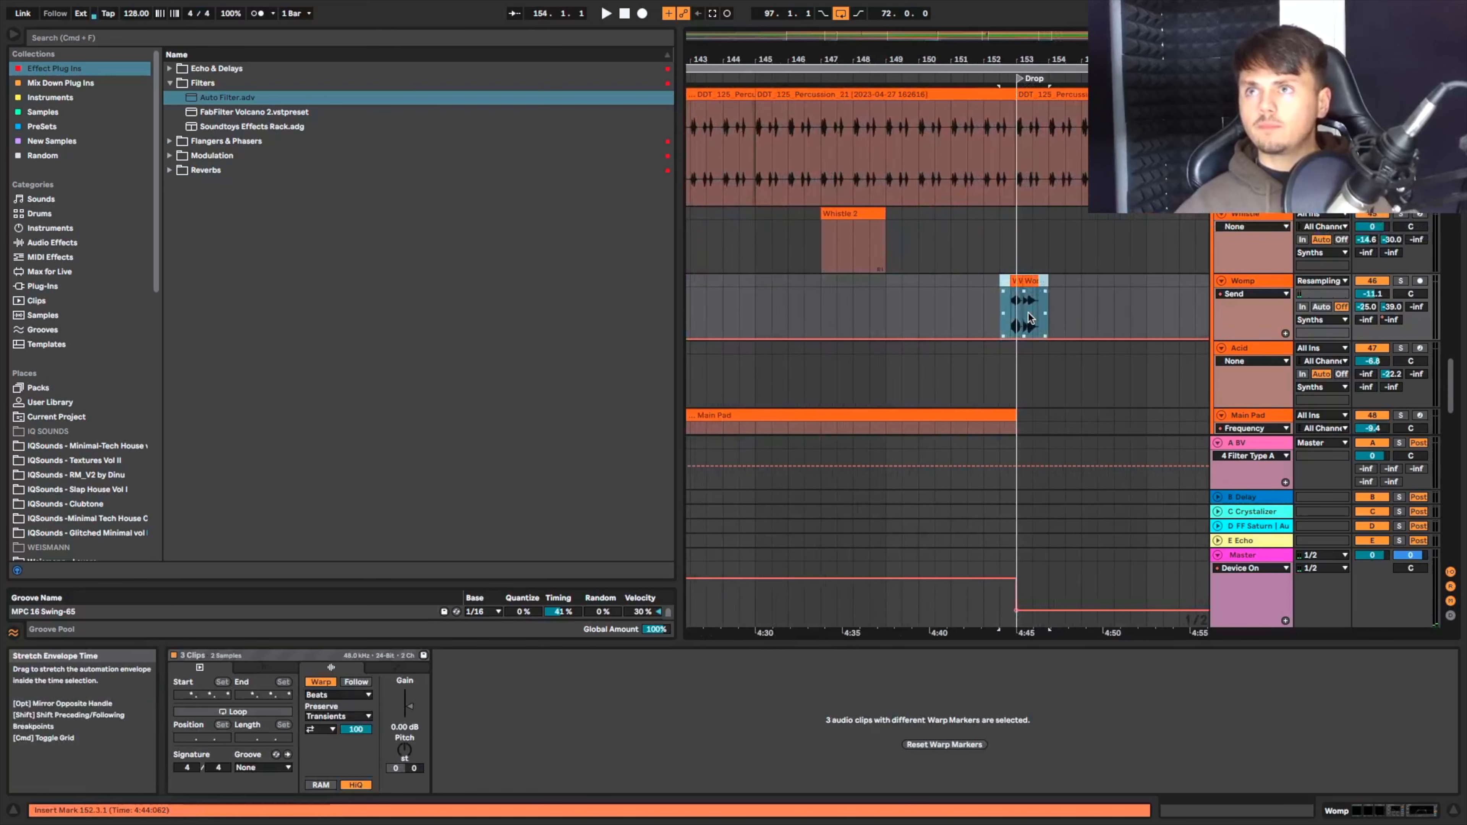
Play back the transition into the drop from bar 152.3 and the whistle clip from bar 148.
{"action": "left_click", "coordinate": [994, 315]}
{"action": "key", "text": "space"}
{"action": "scroll", "coordinate": [1020, 317], "scroll_direction": "down", "scroll_amount": 2}
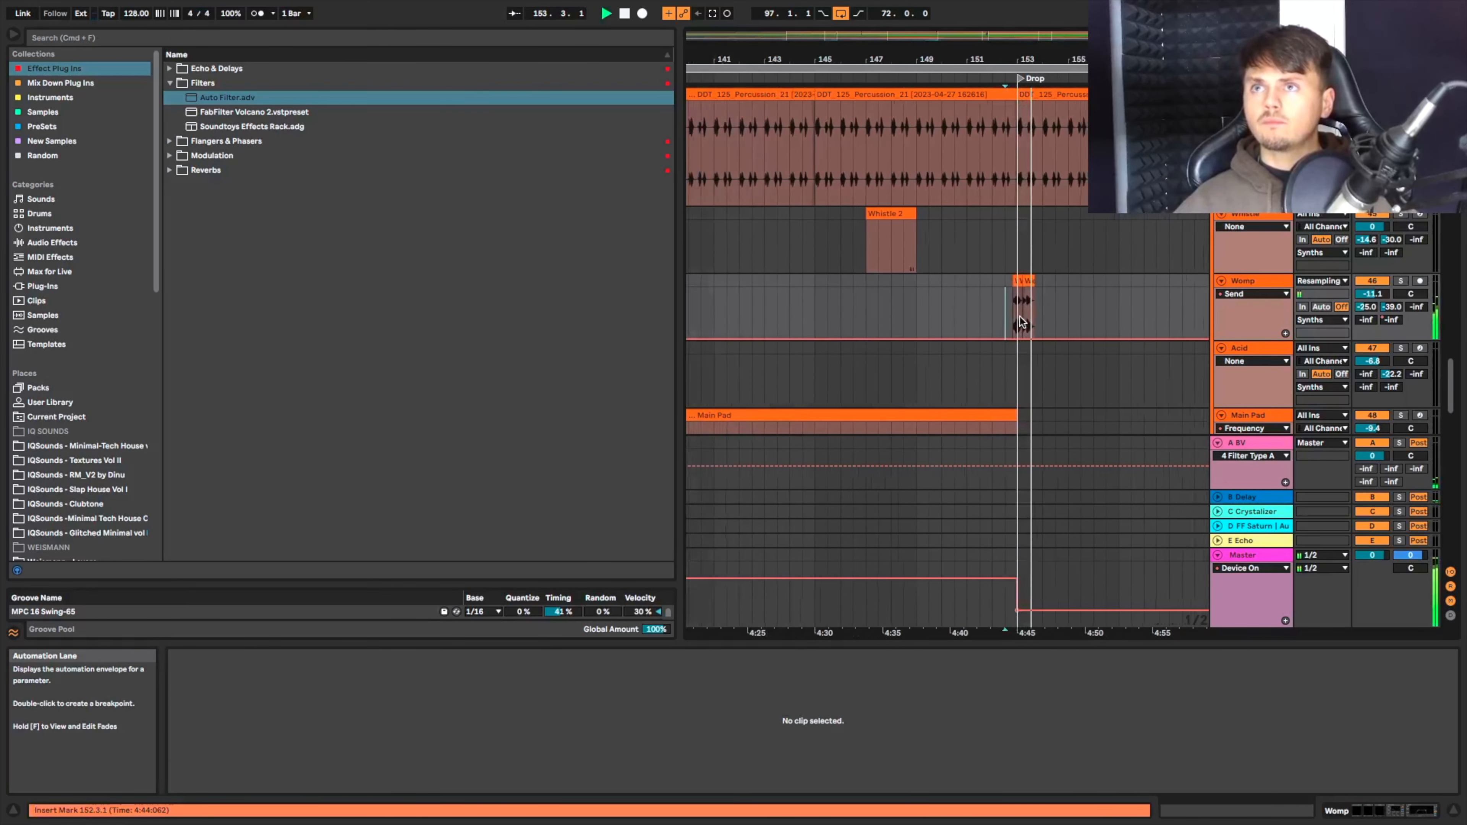
{"action": "scroll", "coordinate": [1003, 319], "scroll_direction": "down", "scroll_amount": 2}
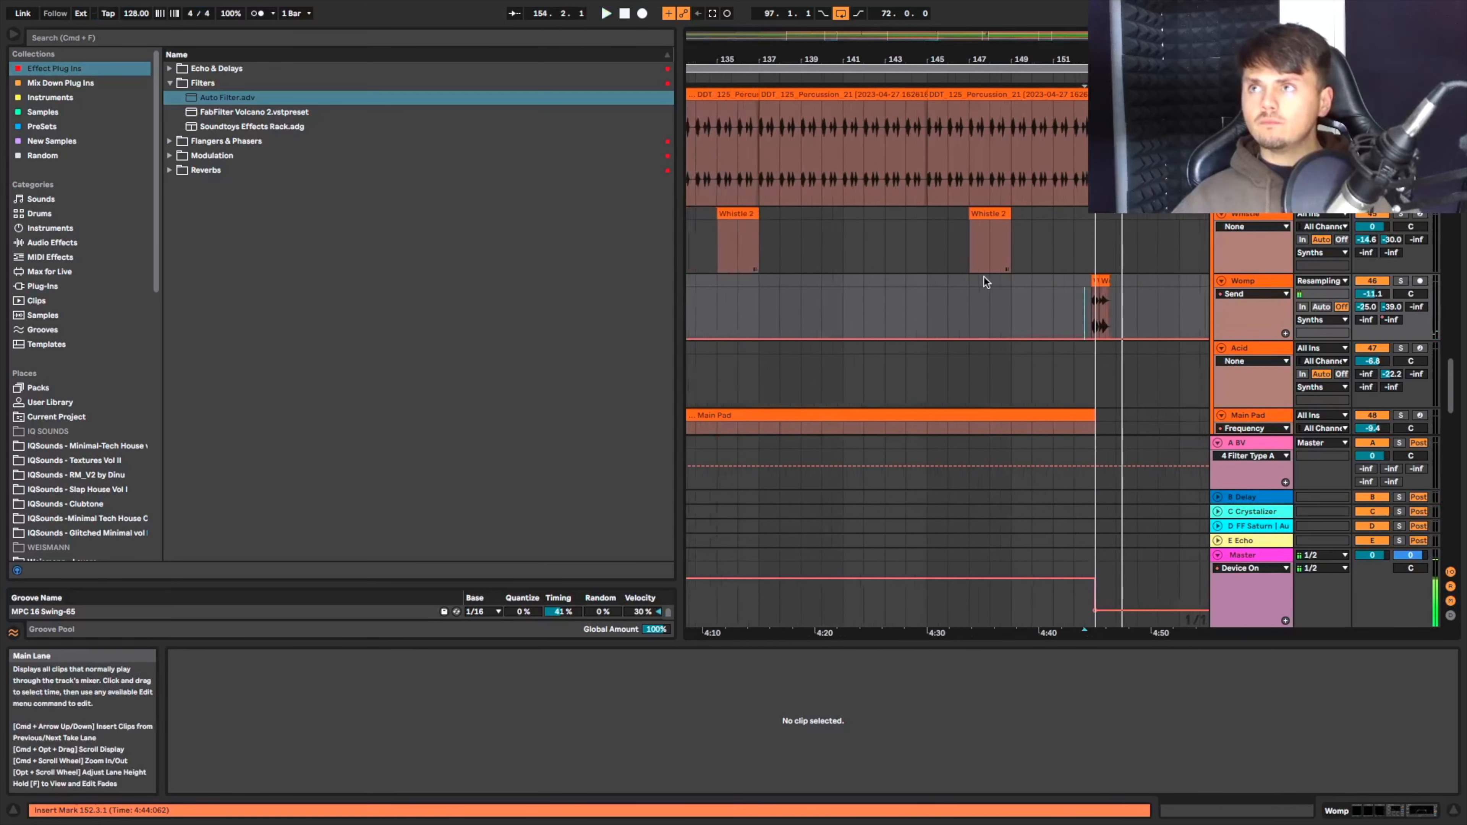
{"action": "scroll", "coordinate": [985, 277], "scroll_direction": "down", "scroll_amount": 2}
{"action": "left_click", "coordinate": [1001, 257]}
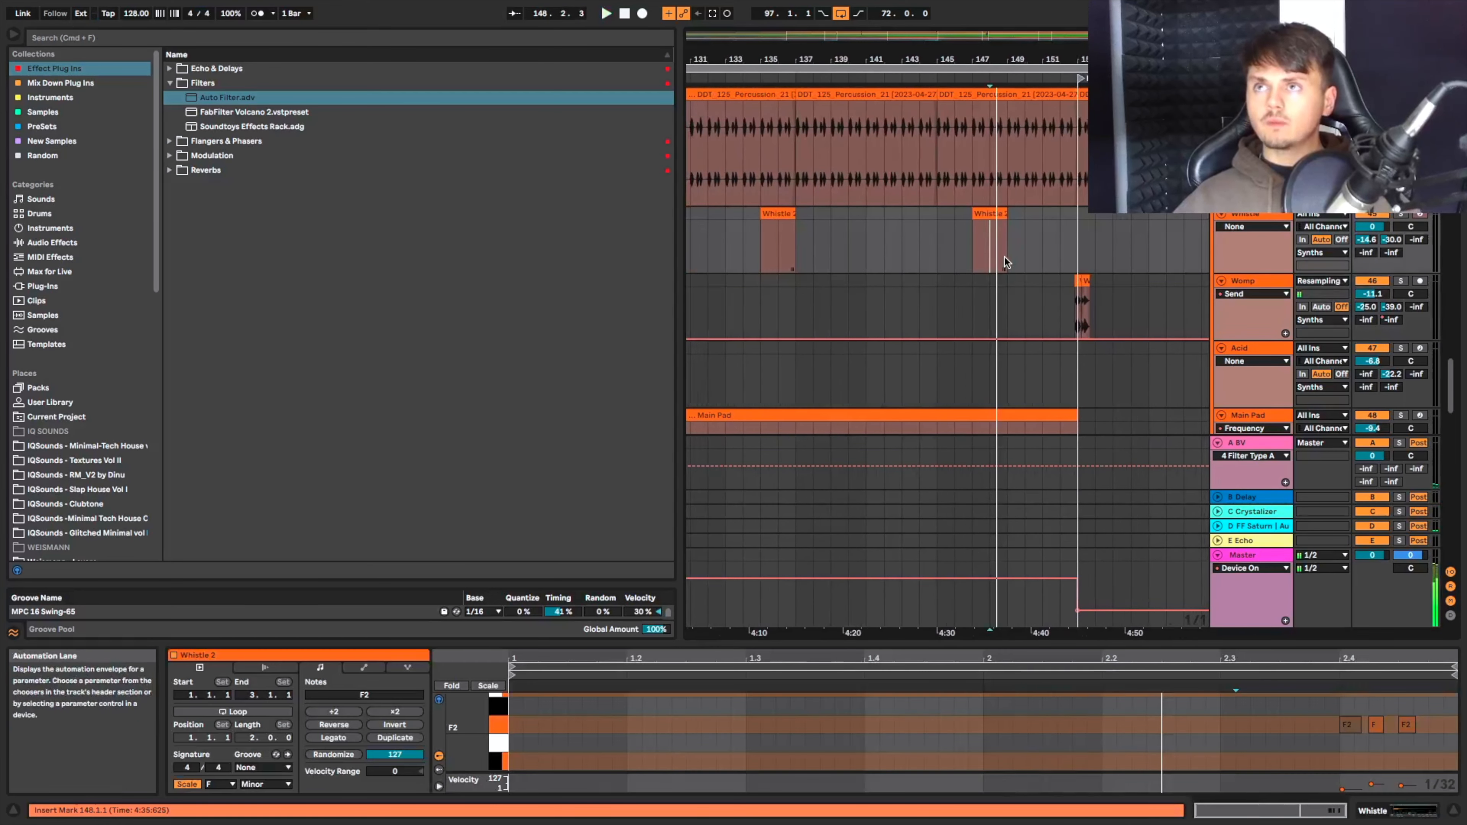
{"action": "key", "text": "space"}
Examine the pad, Dub Rez, Tantra Noise and Echo Synth tracks for clips that could be reused in the second break.
{"action": "scroll", "coordinate": [1004, 257], "scroll_direction": "down", "scroll_amount": 2}
{"action": "scroll", "coordinate": [933, 257], "scroll_direction": "down", "scroll_amount": 2}
{"action": "scroll", "coordinate": [933, 257], "scroll_direction": "left", "scroll_amount": 3}
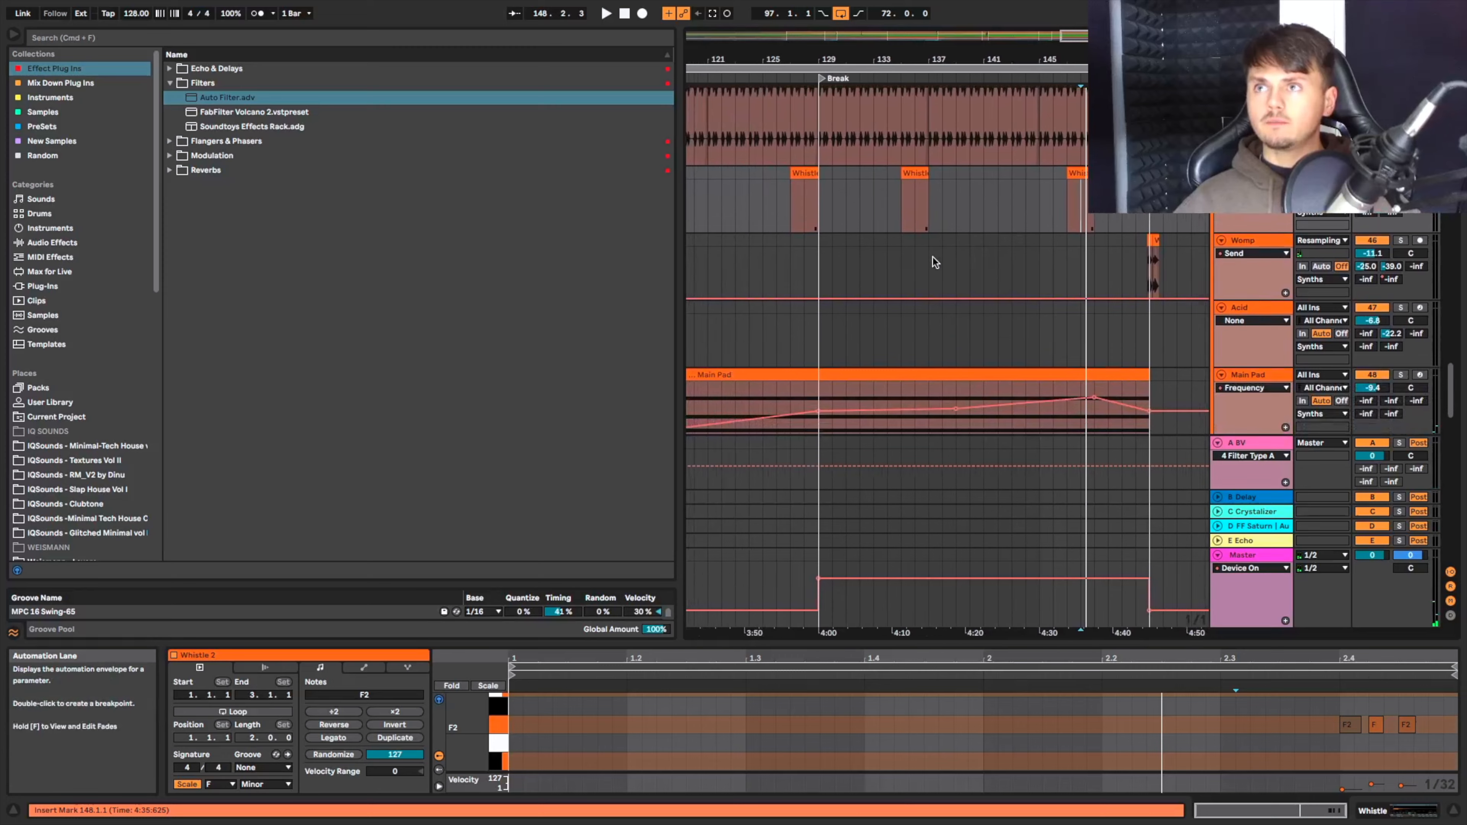
{"action": "scroll", "coordinate": [932, 257], "scroll_direction": "left", "scroll_amount": 3}
{"action": "scroll", "coordinate": [933, 257], "scroll_direction": "down", "scroll_amount": 4}
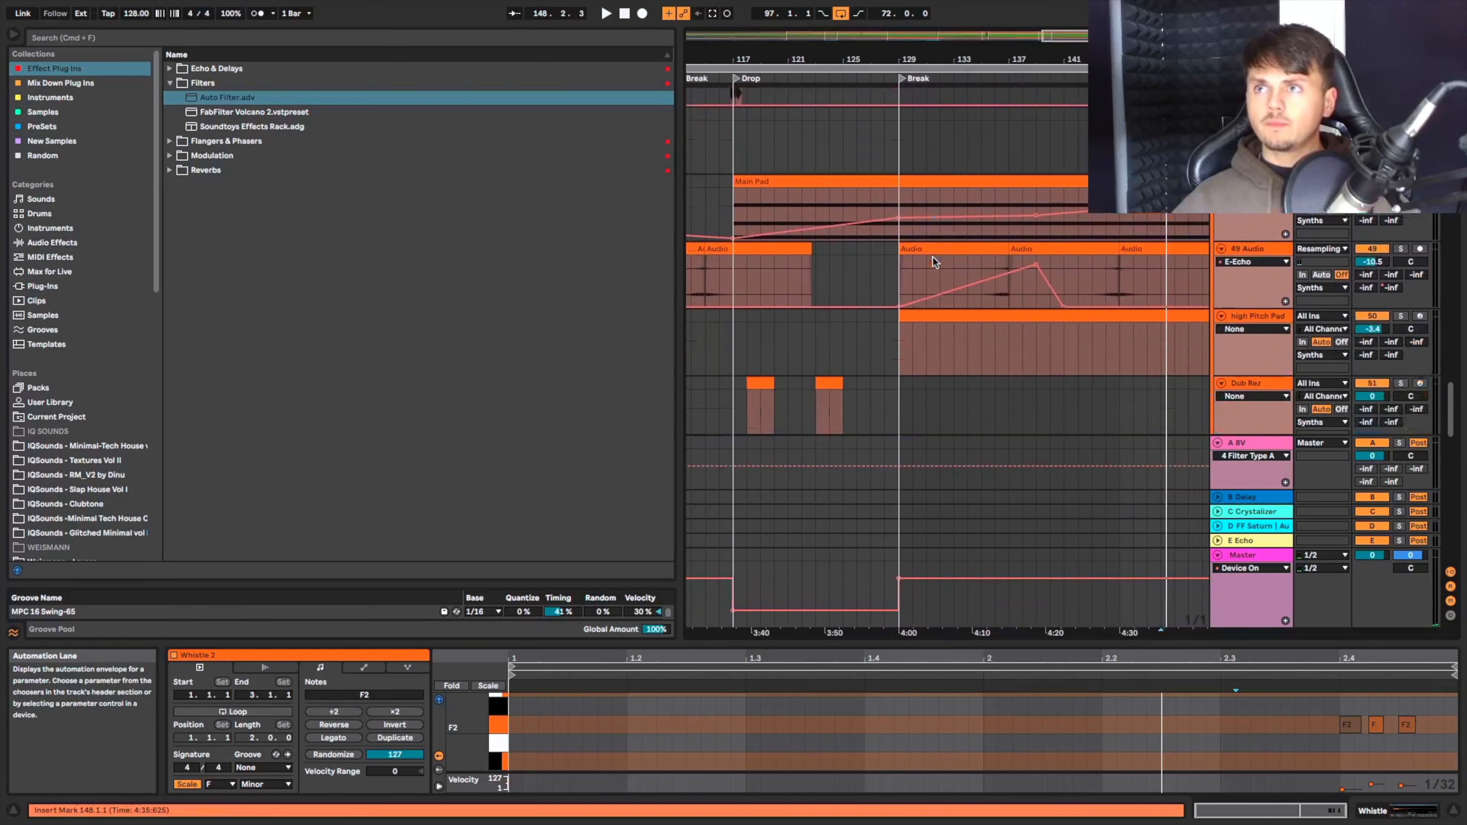
{"action": "scroll", "coordinate": [933, 257], "scroll_direction": "up", "scroll_amount": 2}
{"action": "scroll", "coordinate": [962, 263], "scroll_direction": "down", "scroll_amount": 4}
{"action": "scroll", "coordinate": [962, 264], "scroll_direction": "up", "scroll_amount": 4}
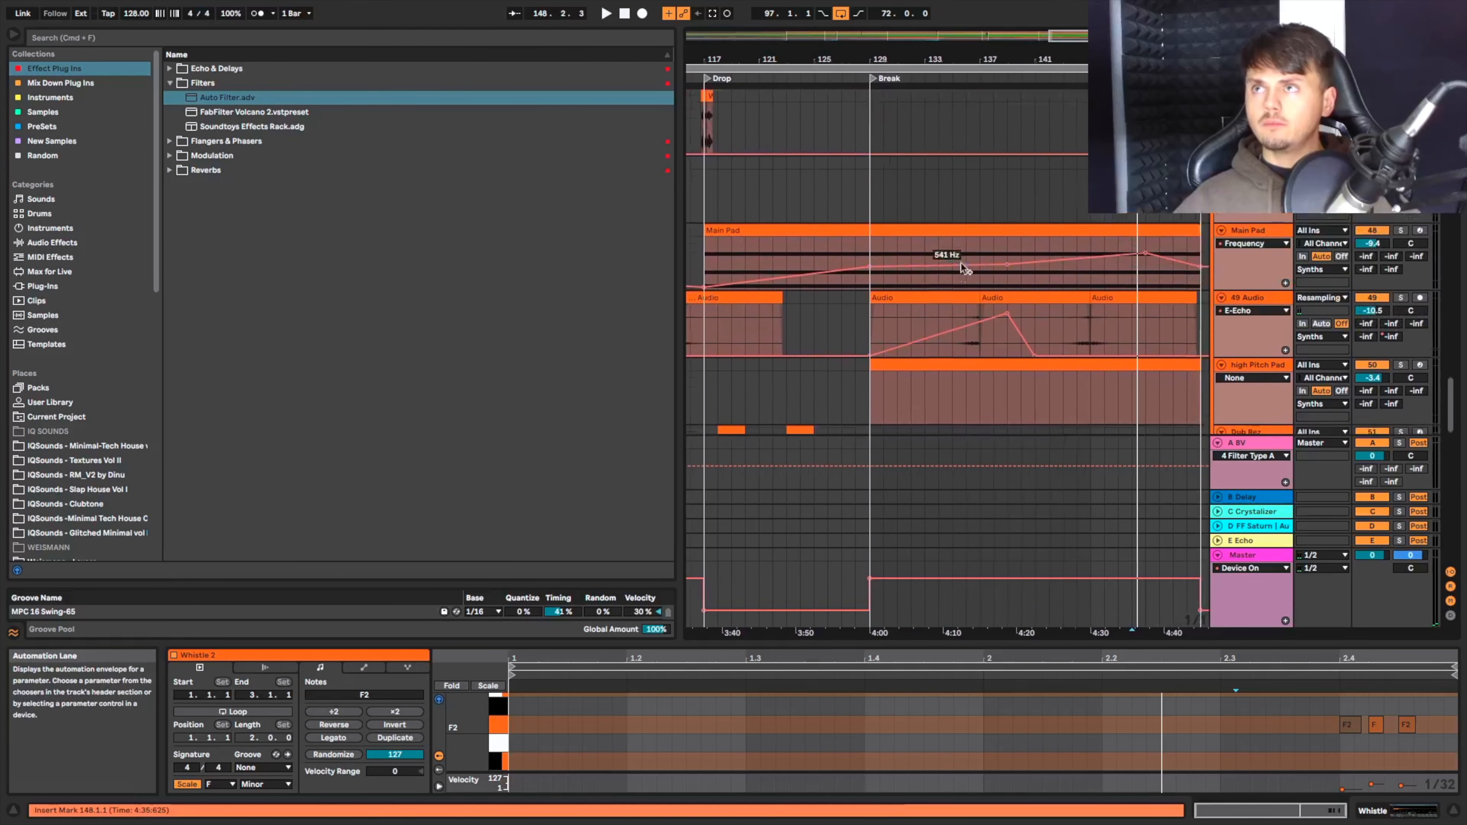
{"action": "scroll", "coordinate": [961, 264], "scroll_direction": "down", "scroll_amount": 4}
{"action": "scroll", "coordinate": [913, 266], "scroll_direction": "left", "scroll_amount": 3}
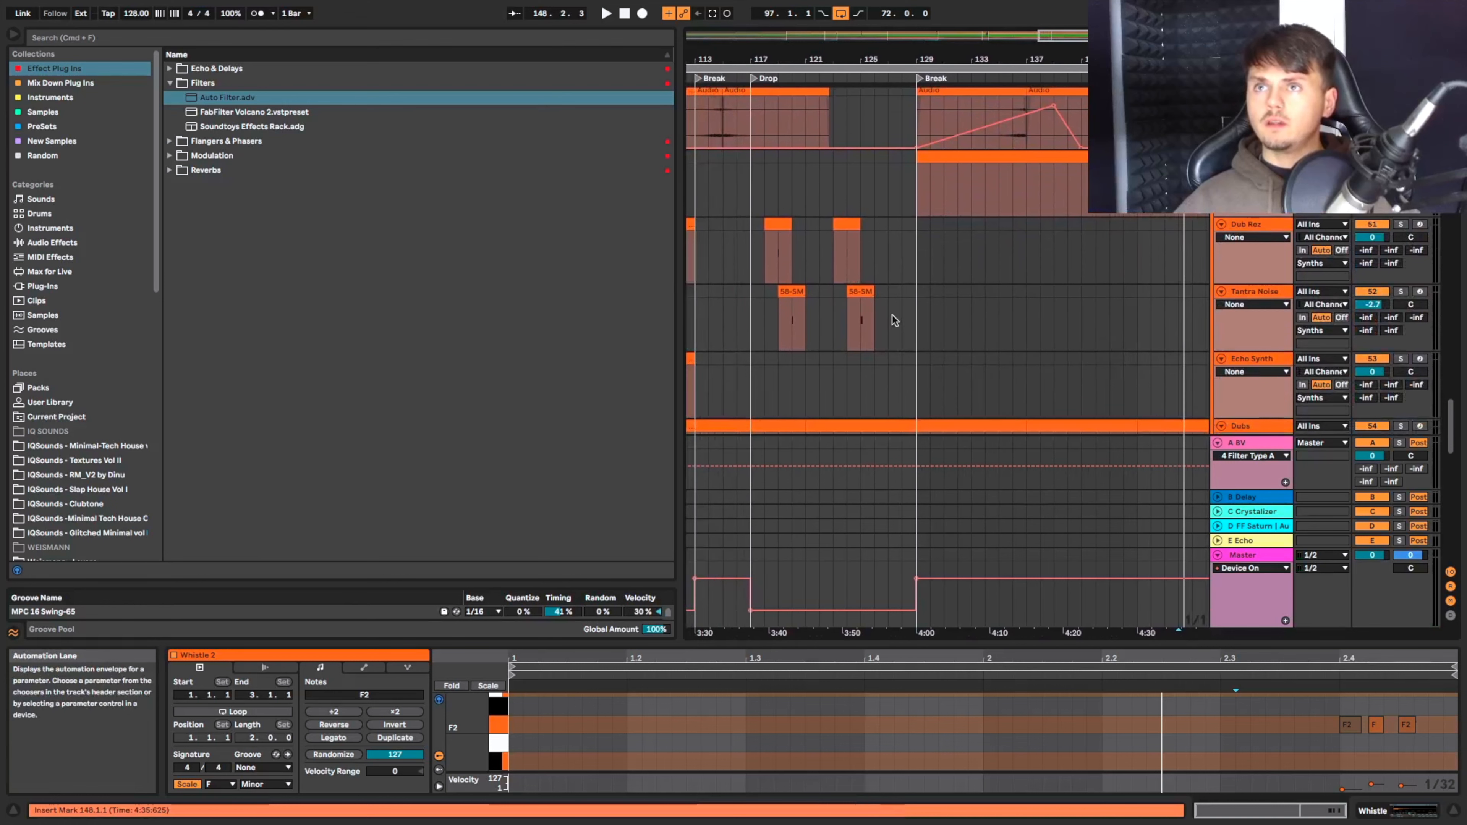
{"action": "scroll", "coordinate": [879, 290], "scroll_direction": "down", "scroll_amount": 6}
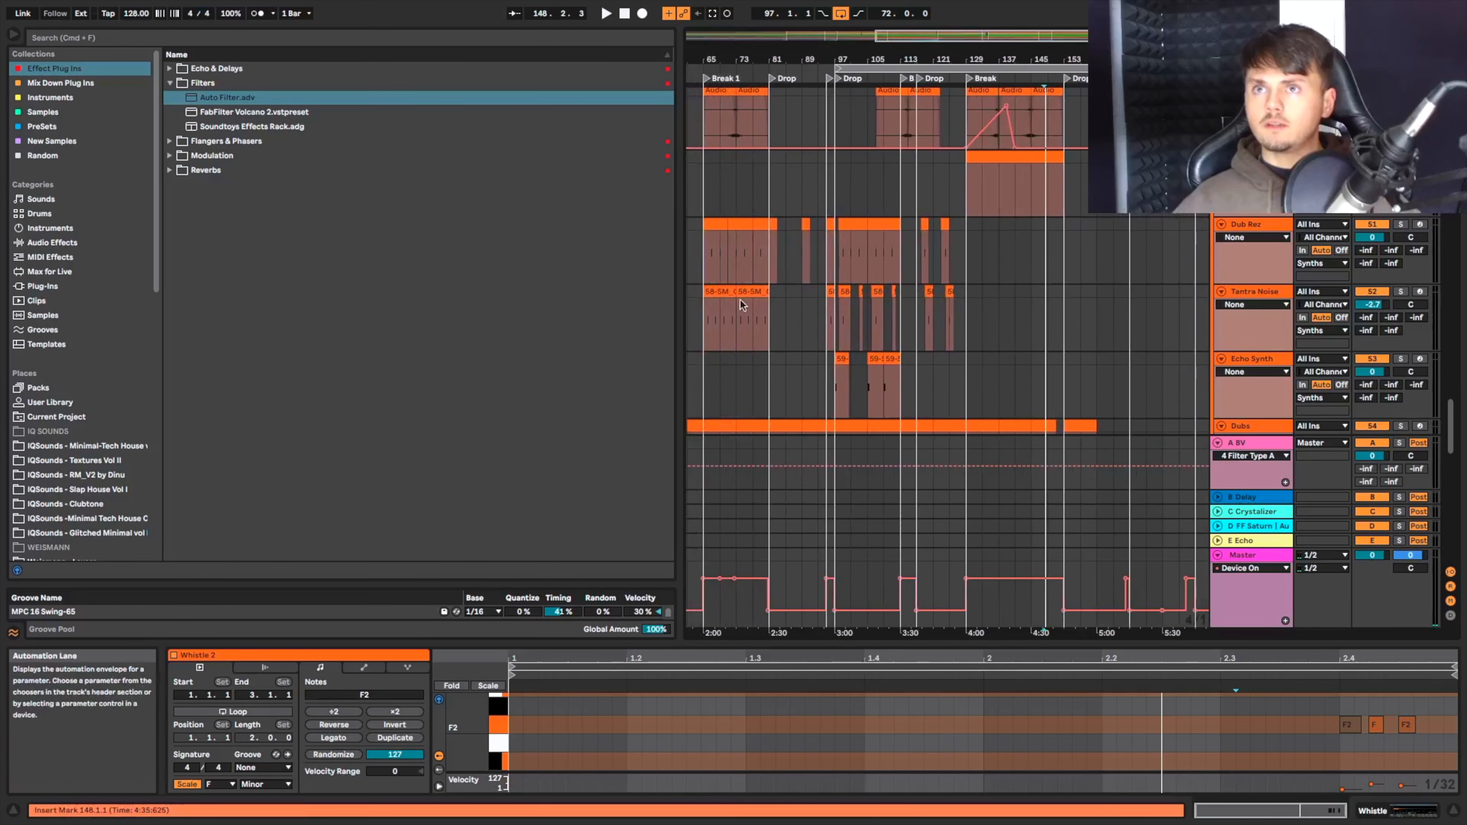
Copy the Tantra Noise clips from bars 65–81, paste them at bar 129, and play back from there.
{"action": "scroll", "coordinate": [742, 301], "scroll_direction": "left", "scroll_amount": 1}
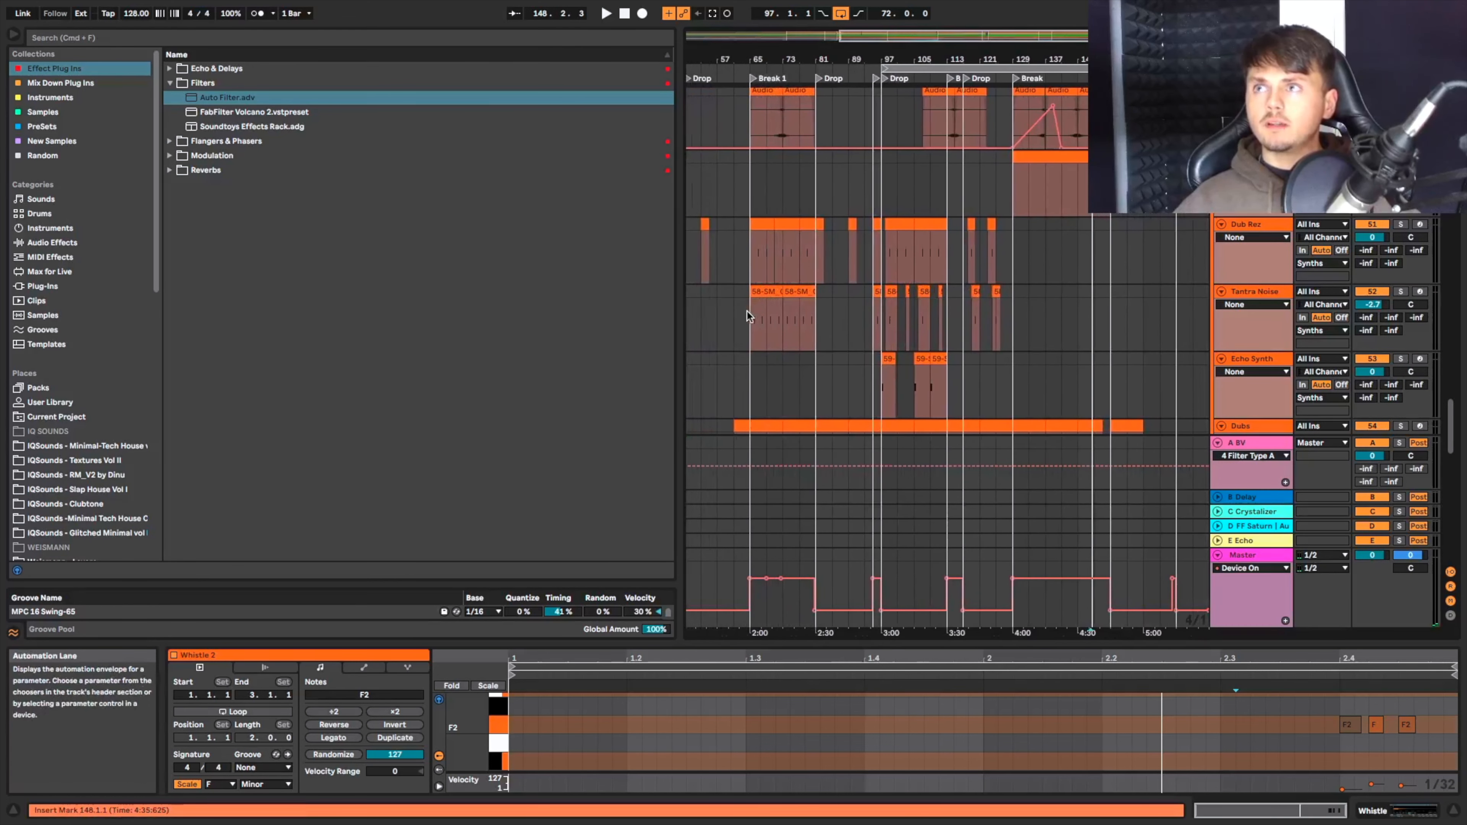
{"action": "left_click_drag", "start_coordinate": [754, 320], "coordinate": [813, 287]}
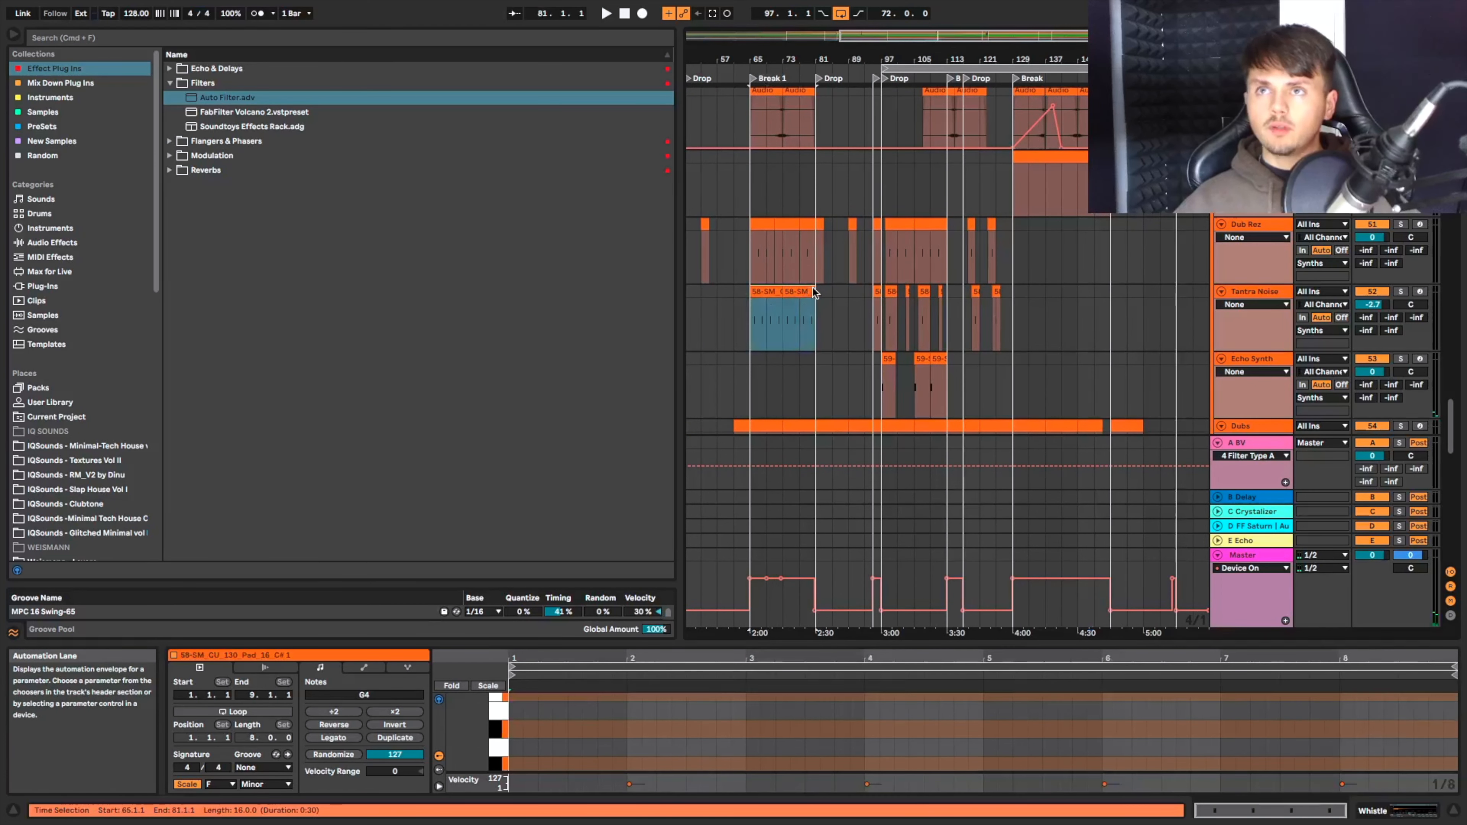
{"action": "left_click", "coordinate": [1019, 332]}
{"action": "key", "text": "super+v"}
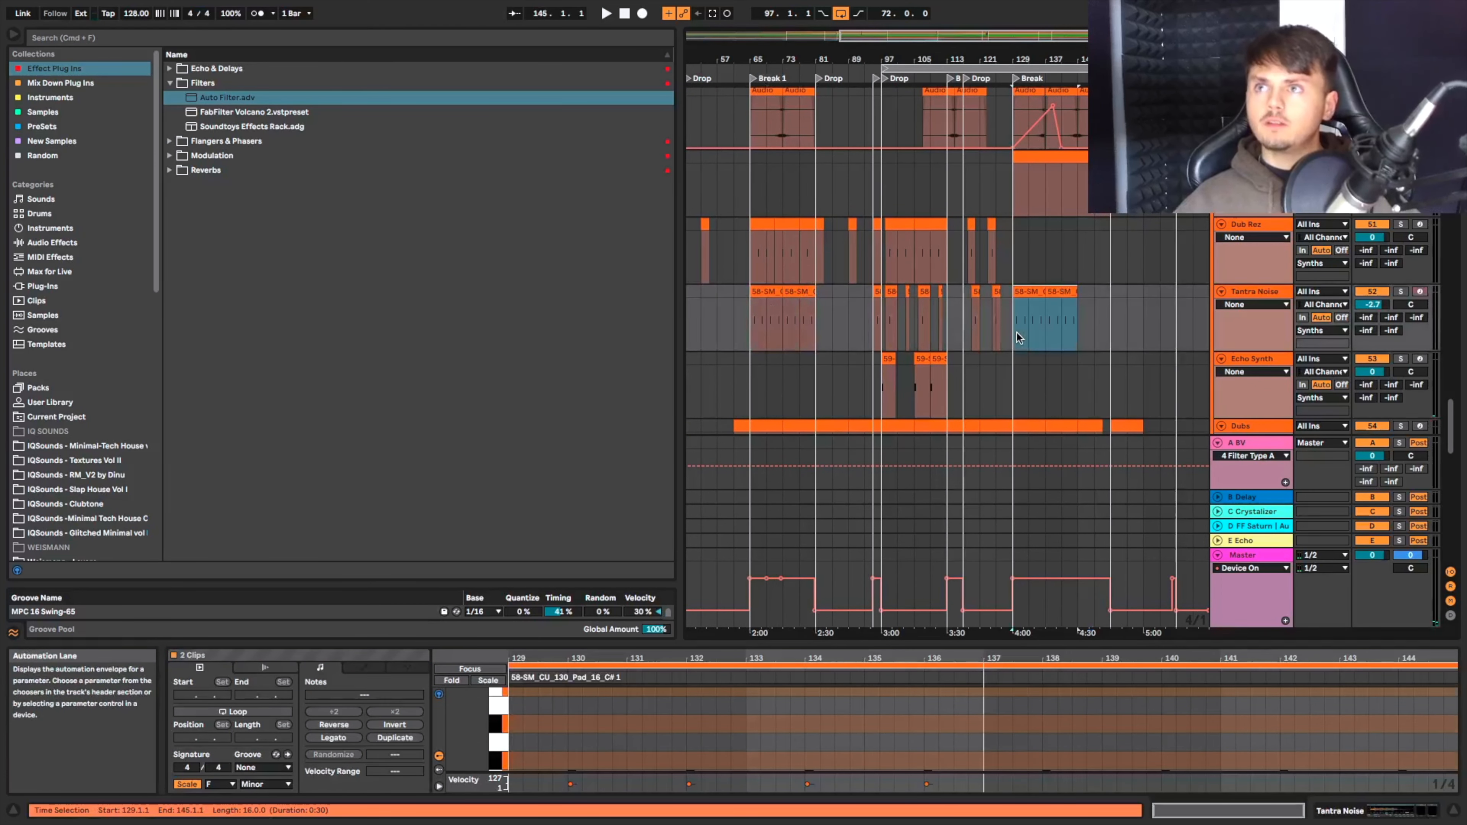
{"action": "scroll", "coordinate": [1025, 332], "scroll_direction": "up", "scroll_amount": 4}
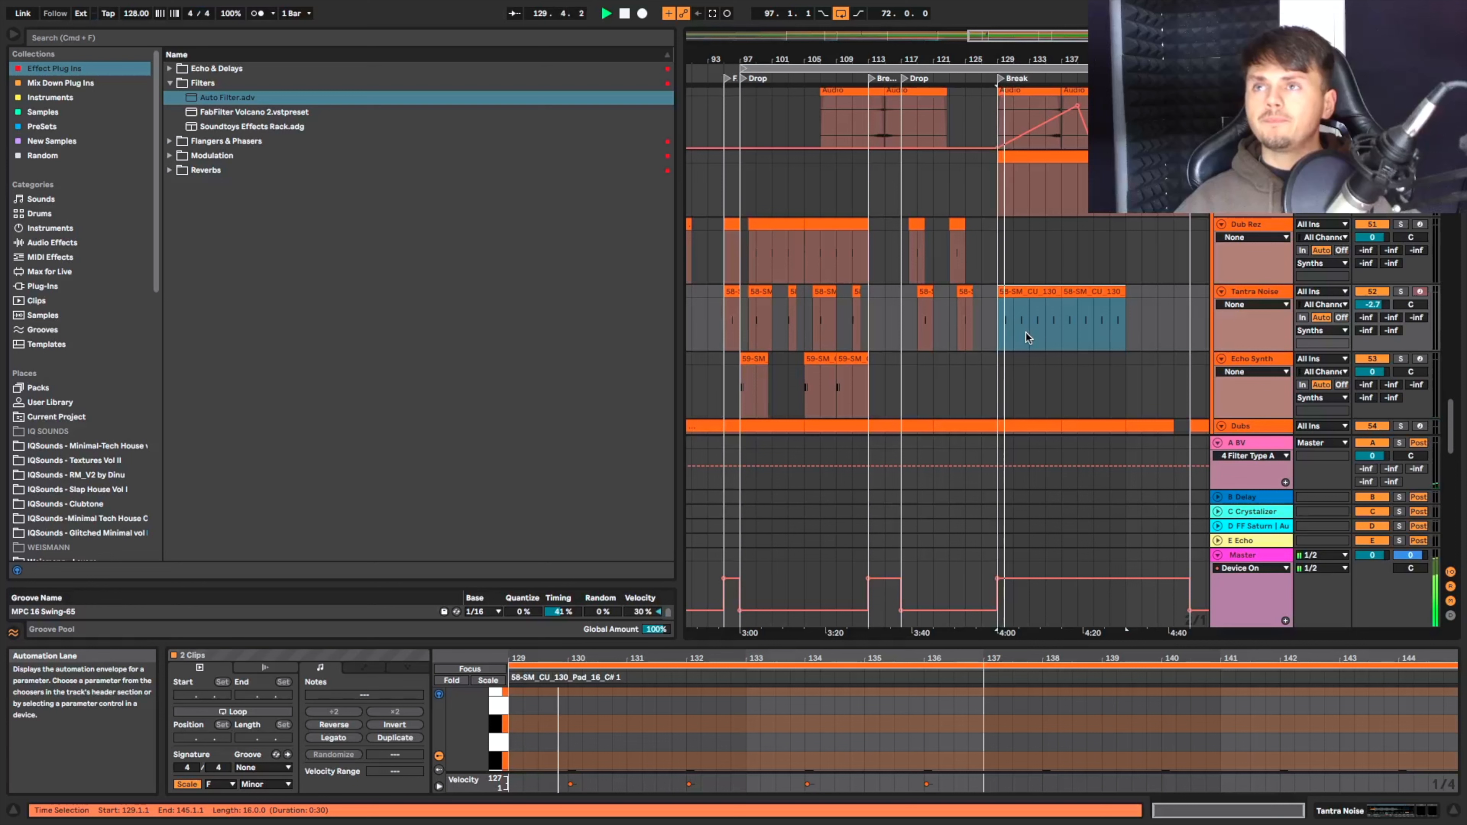
Copy the Dub Rez clip from bars 65–71 to bar 129 and duplicate it three times to fill the break to bar 153.
{"action": "scroll", "coordinate": [1000, 325], "scroll_direction": "left", "scroll_amount": 10}
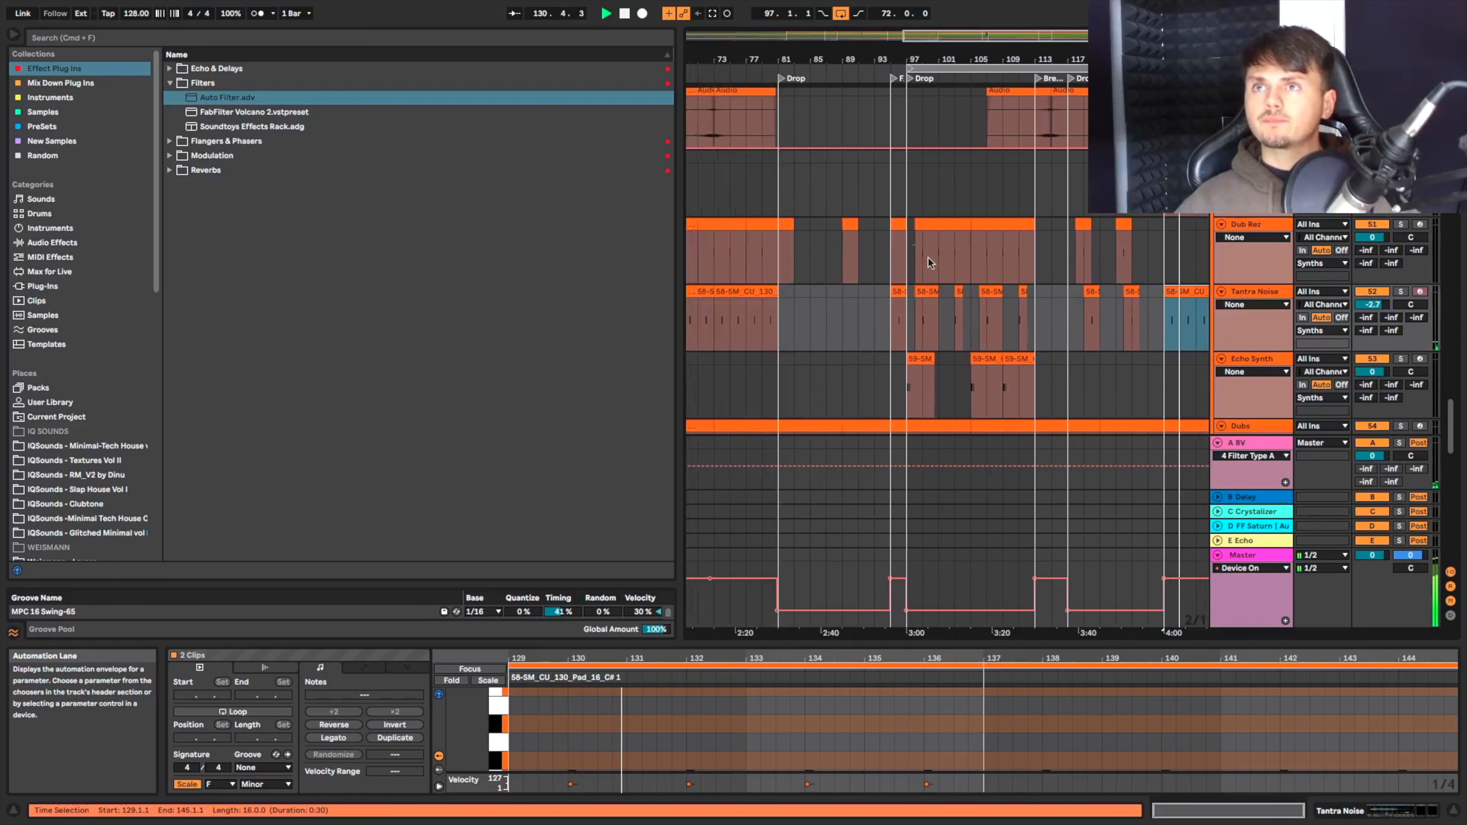
{"action": "left_click", "coordinate": [893, 236]}
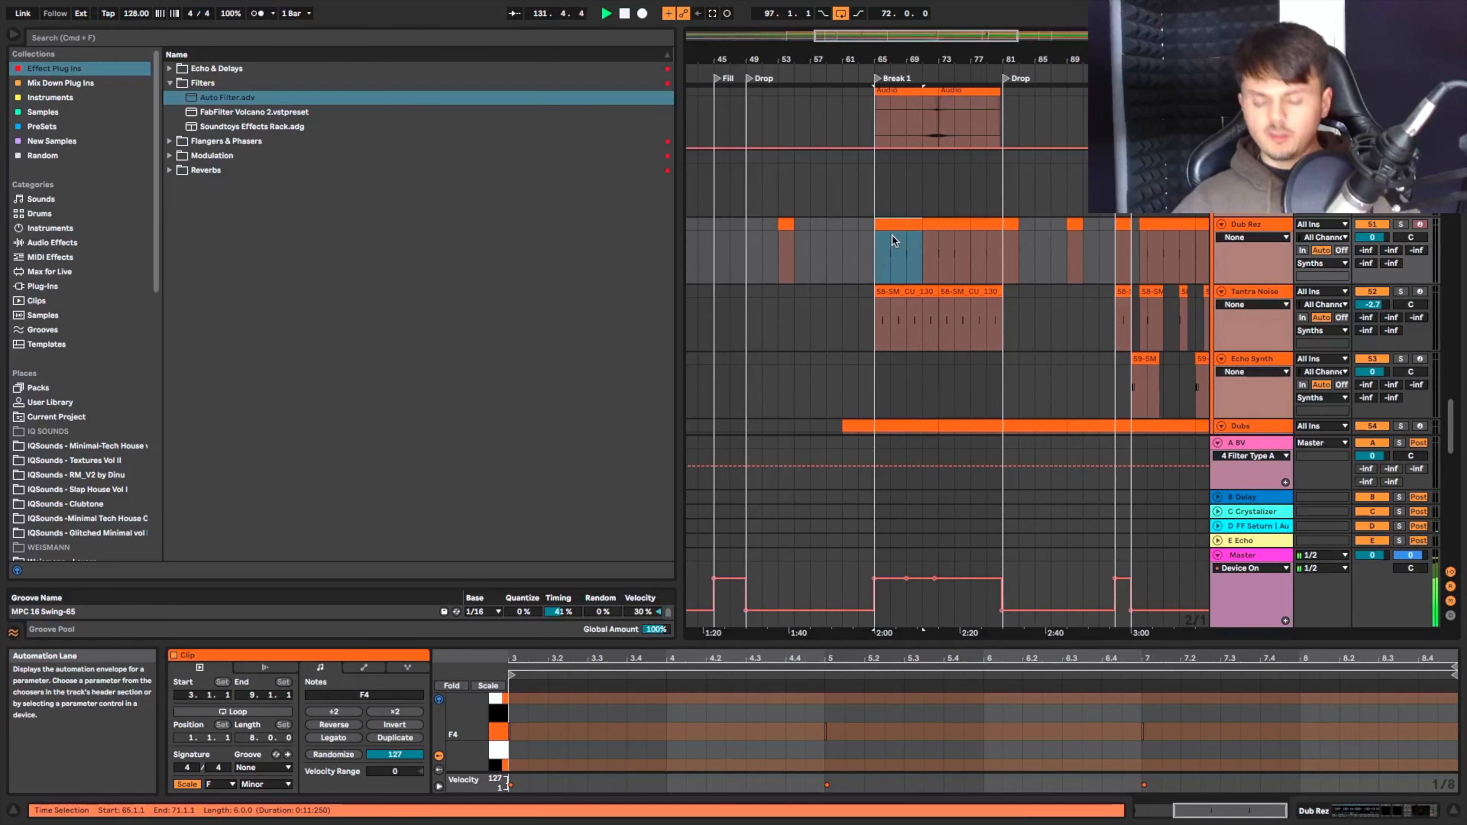
{"action": "scroll", "coordinate": [893, 236], "scroll_direction": "right", "scroll_amount": 6}
{"action": "scroll", "coordinate": [895, 236], "scroll_direction": "right", "scroll_amount": 6}
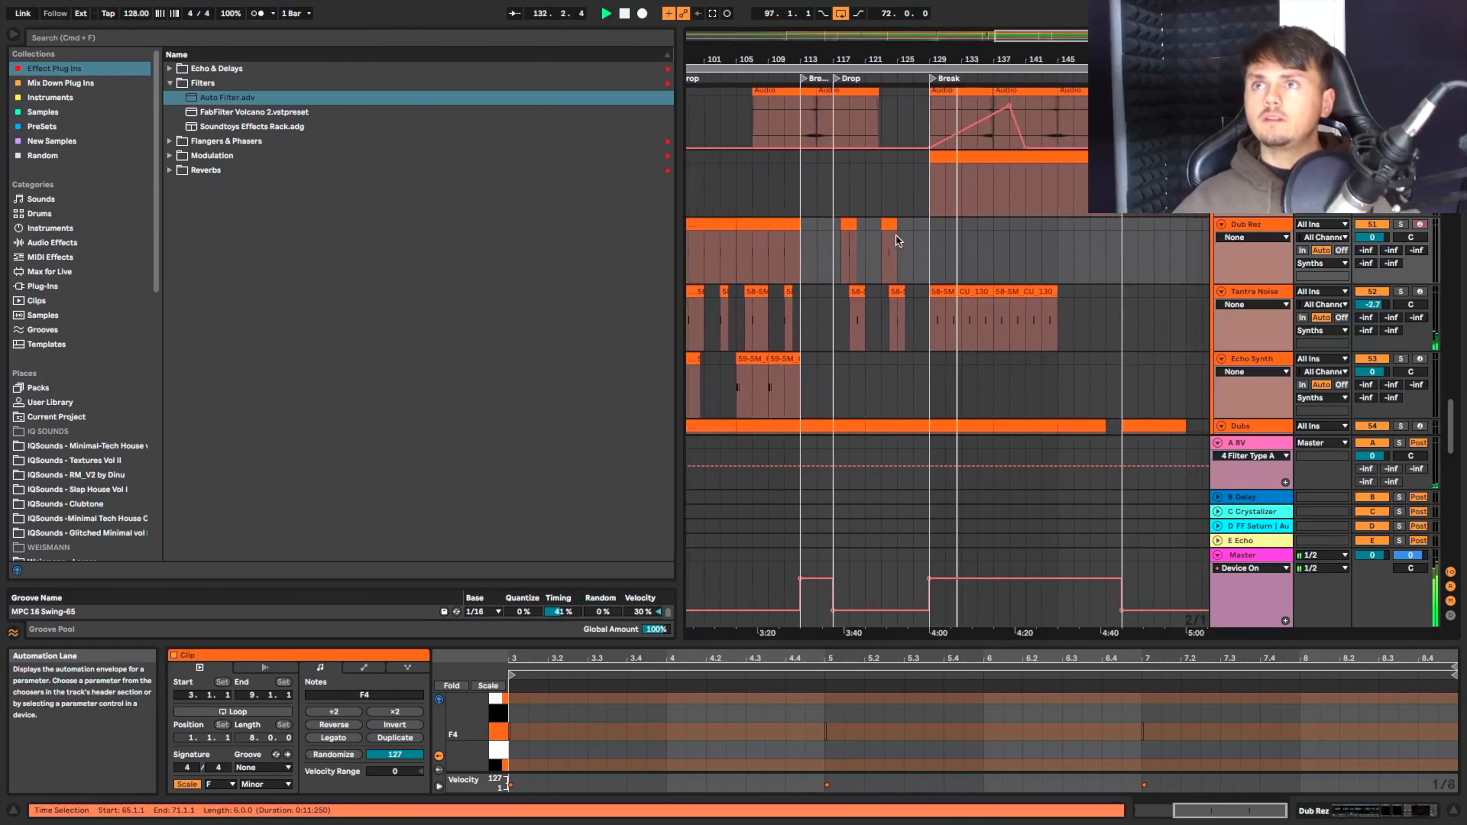
{"action": "left_click", "coordinate": [930, 256]}
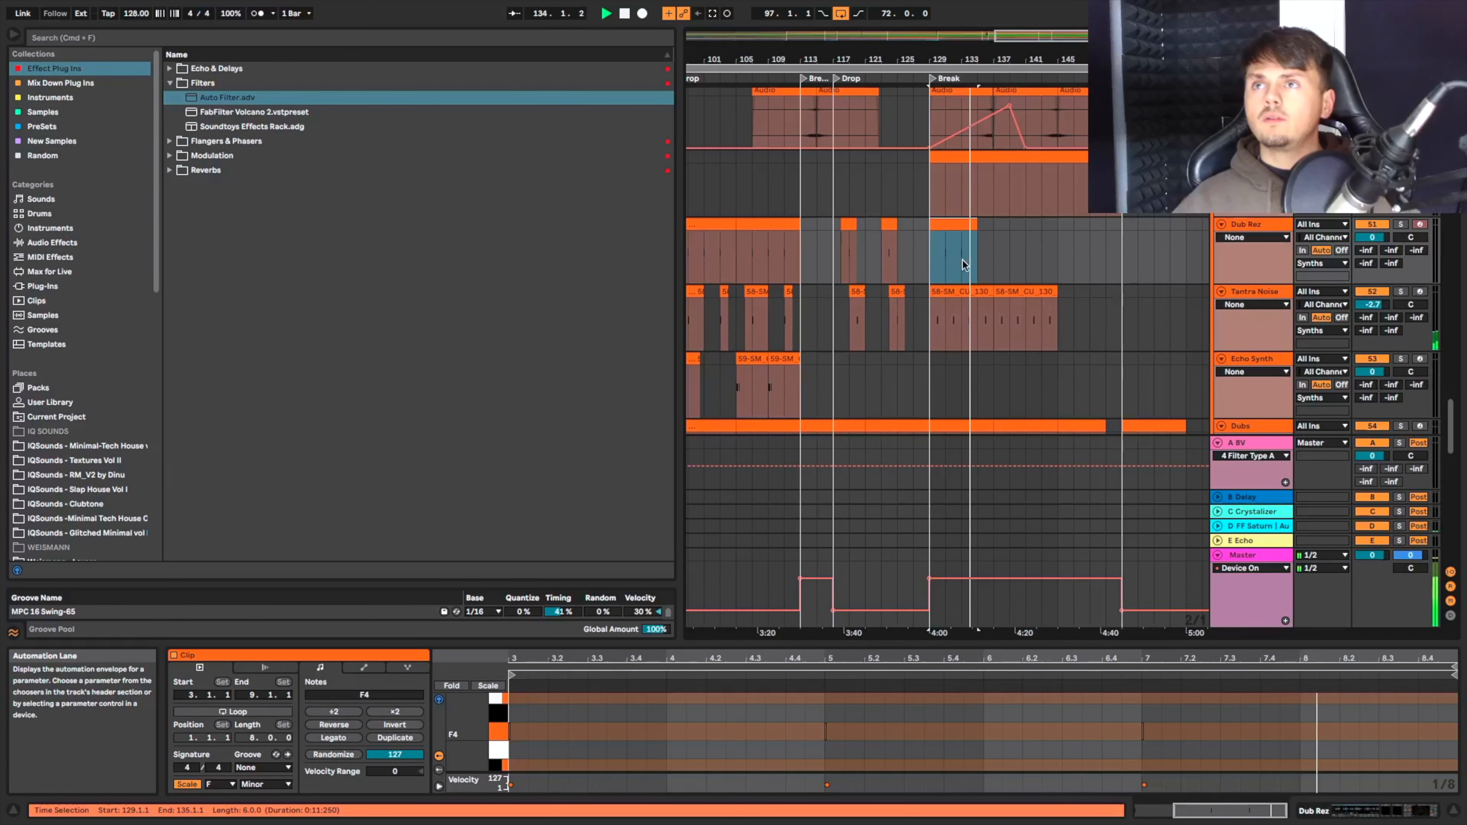
{"action": "key", "text": "super+d"}
{"action": "key", "text": "super+d"}
{"action": "key", "text": "super+d"}
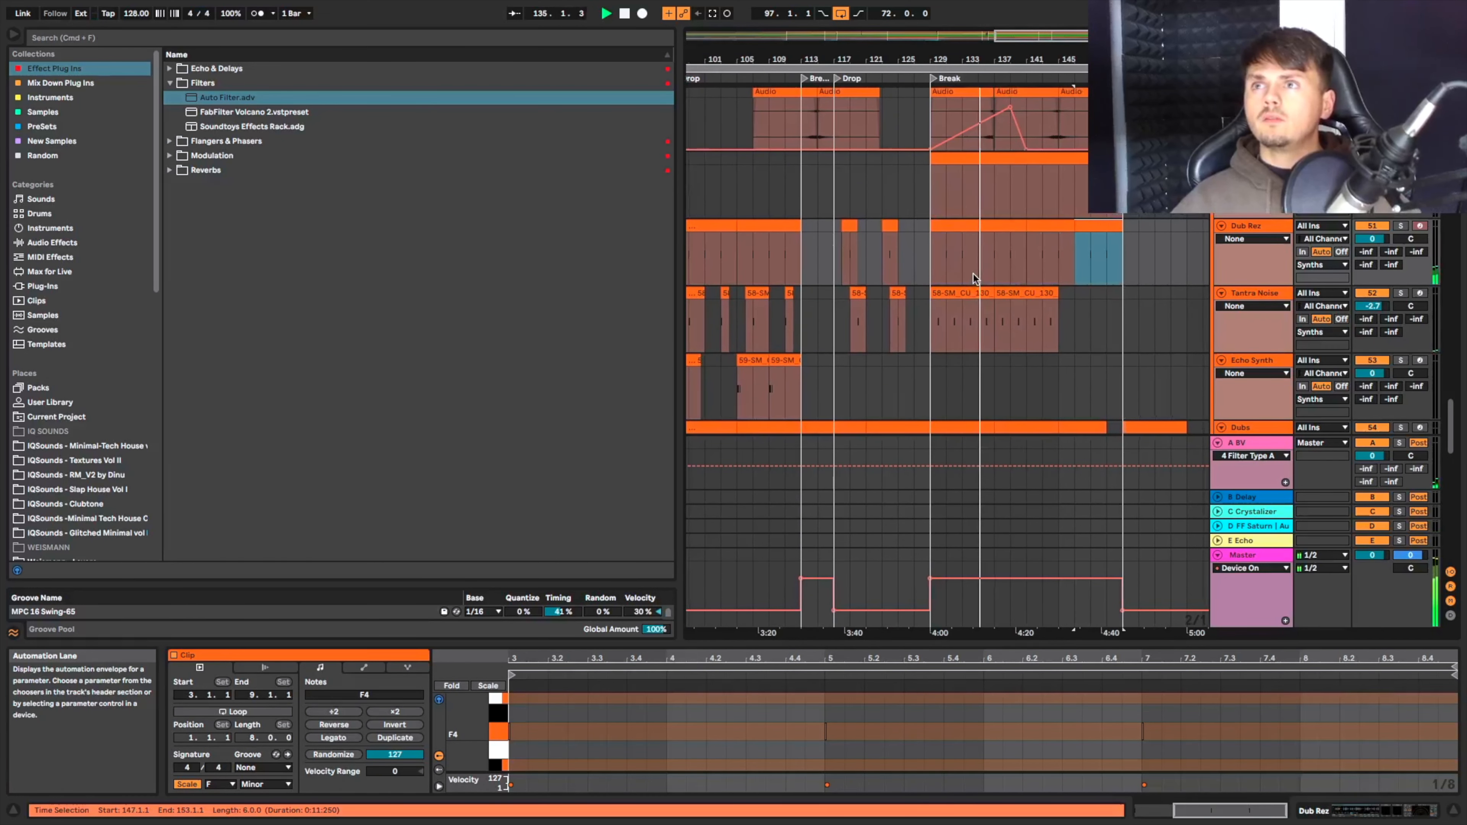
Delete the Tantra Noise clip at bars 129–137 and duplicate the bar 137–145 clip to cover bars 145–153.
{"action": "left_click", "coordinate": [955, 294]}
{"action": "key", "text": "Delete"}
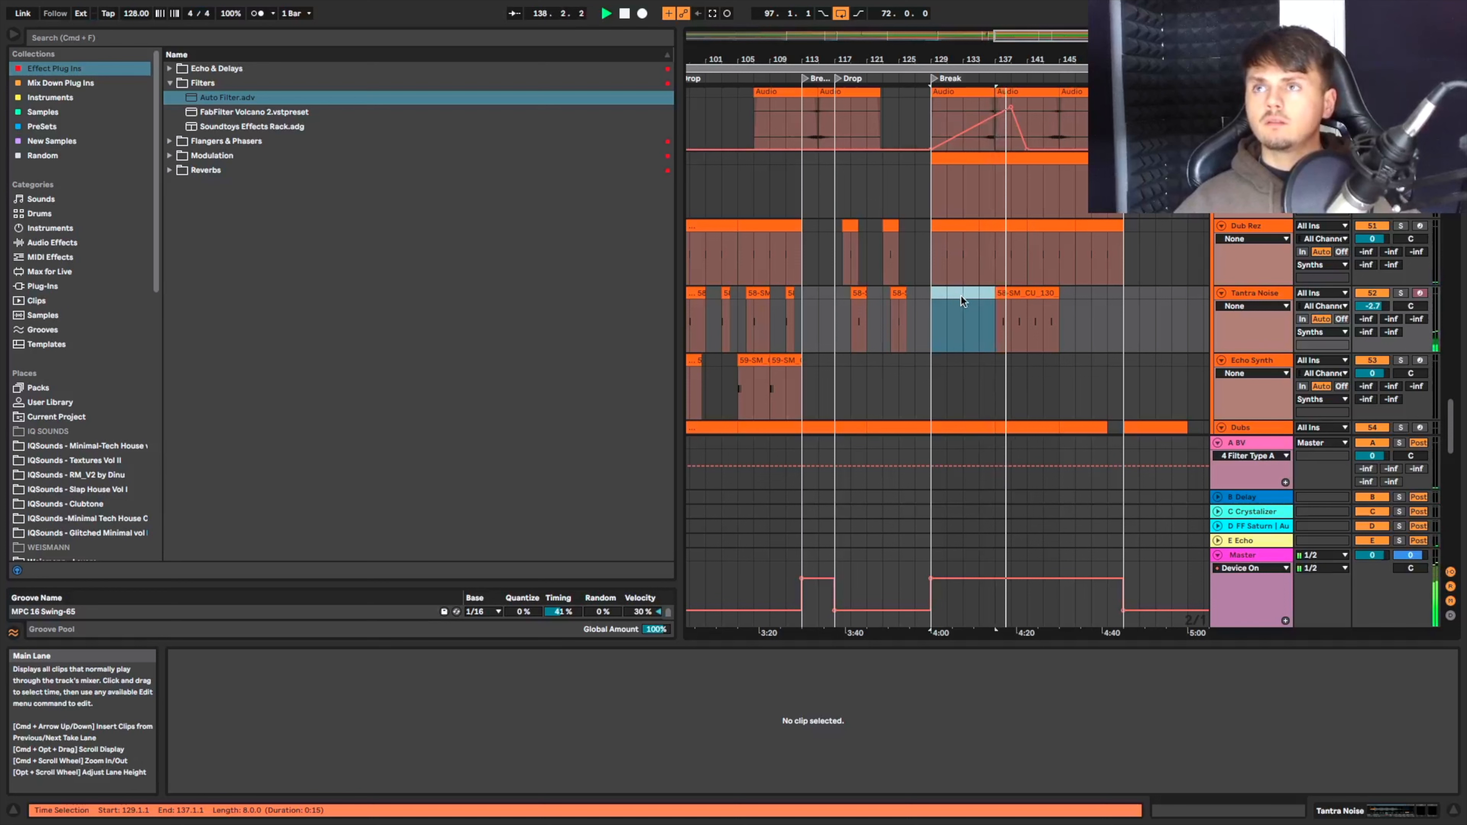
{"action": "left_click", "coordinate": [1026, 310]}
{"action": "key", "text": "super+d"}
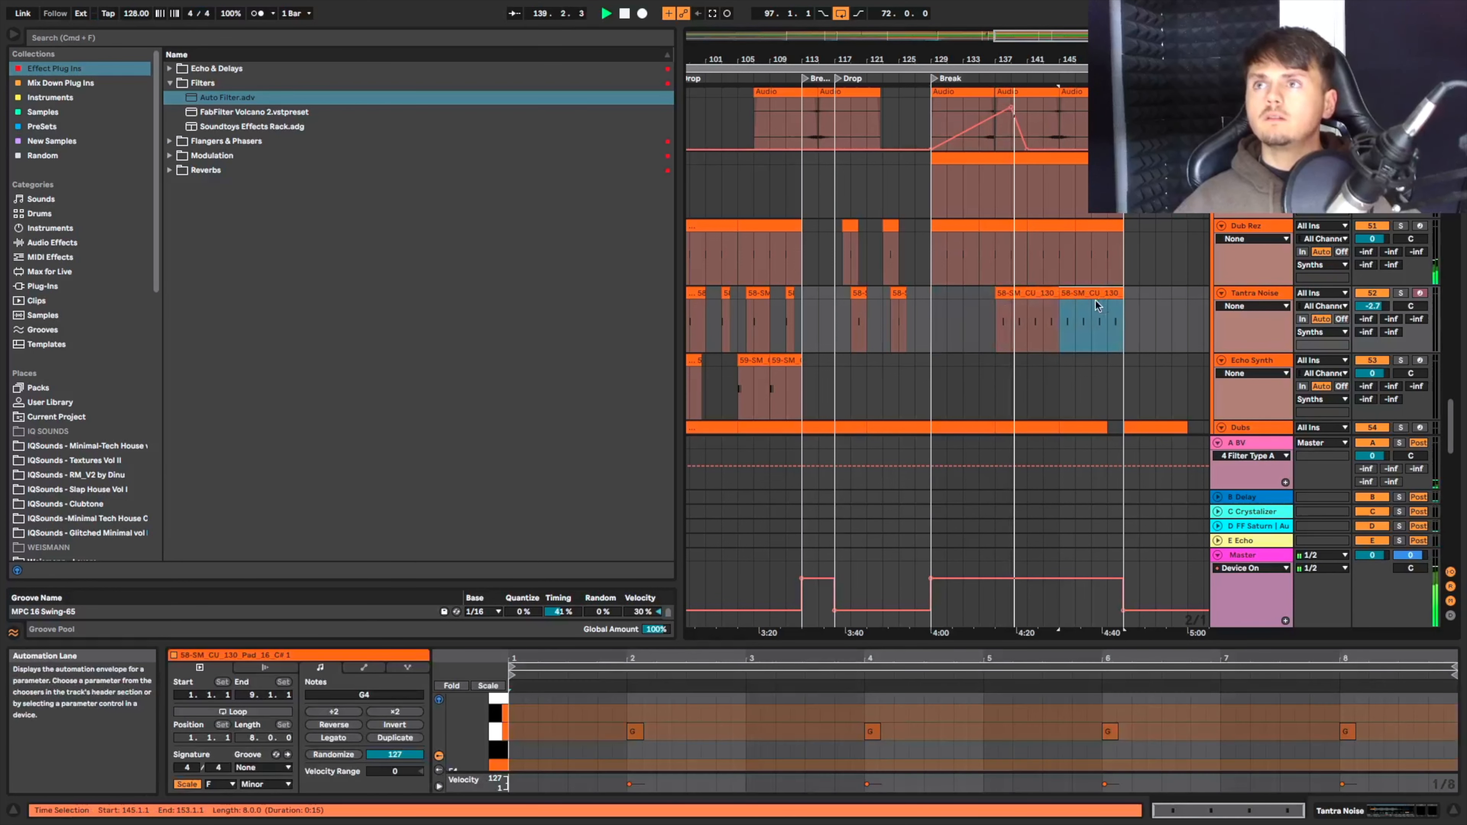
Examine the synth, percussion, hat and SFX tracks across the second break while it plays.
{"action": "scroll", "coordinate": [1051, 306], "scroll_direction": "up", "scroll_amount": 2}
{"action": "scroll", "coordinate": [1020, 319], "scroll_direction": "up", "scroll_amount": 4}
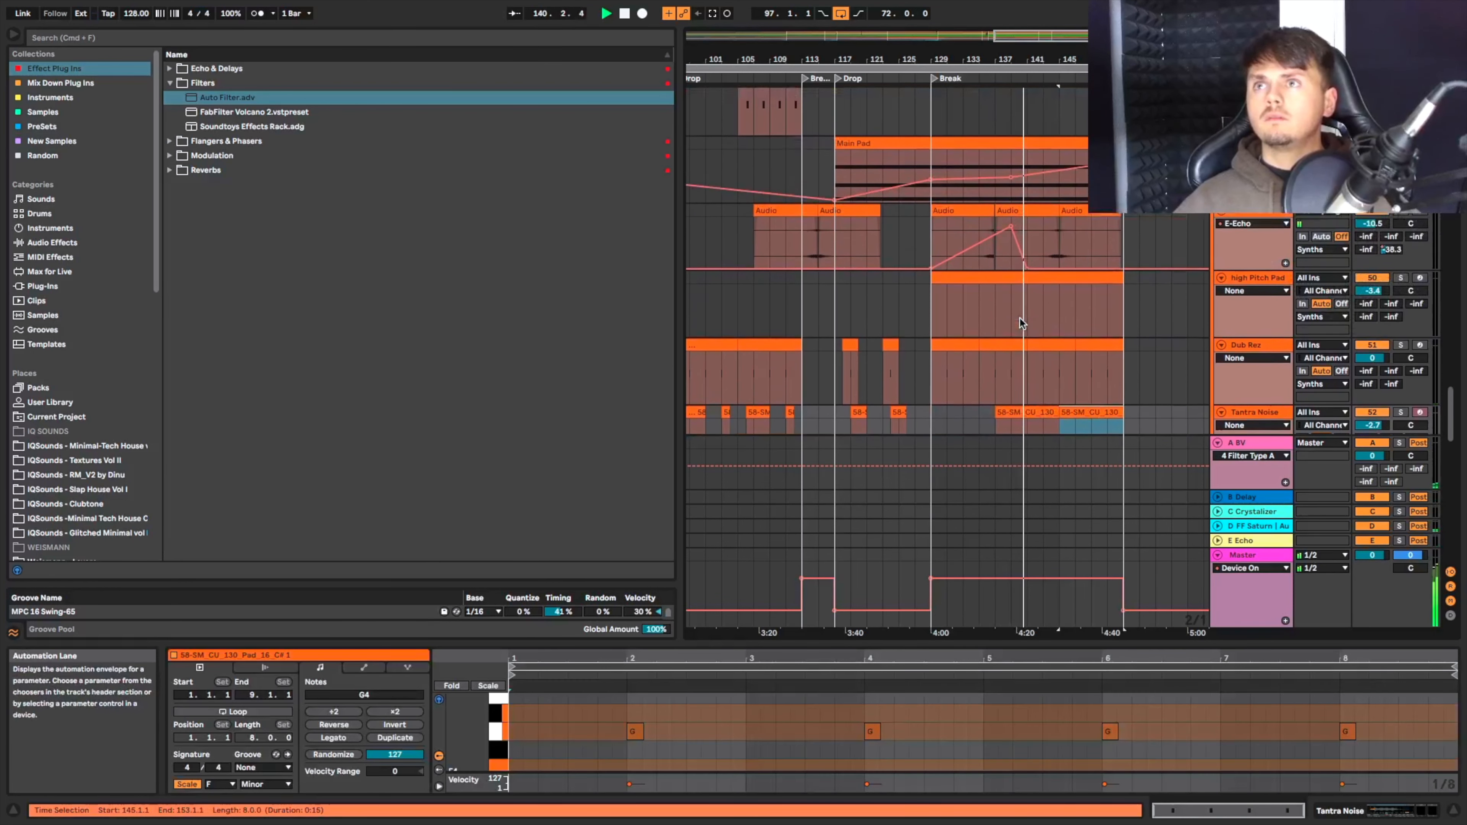
{"action": "scroll", "coordinate": [1020, 319], "scroll_direction": "up", "scroll_amount": 3}
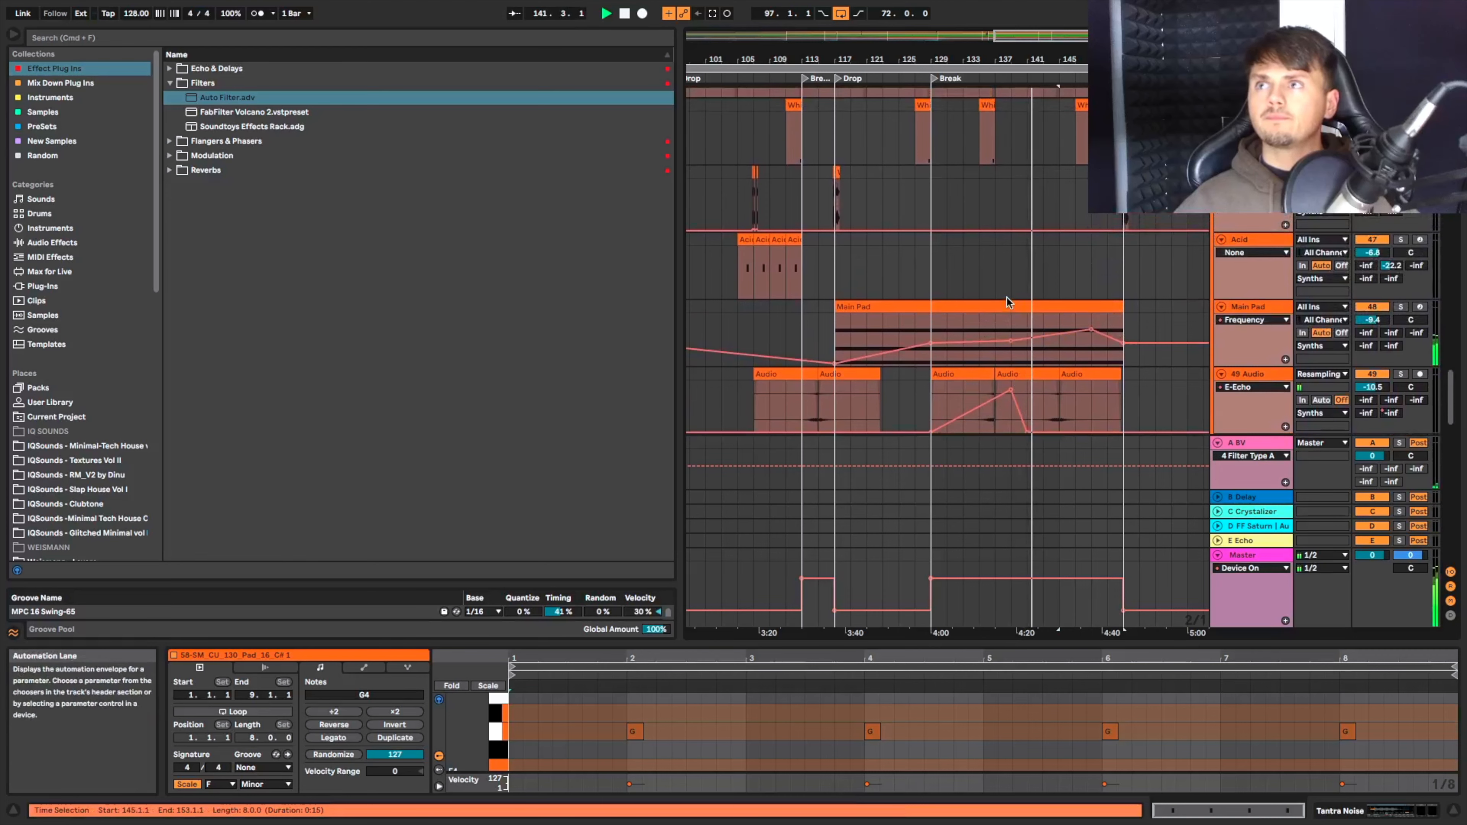
{"action": "scroll", "coordinate": [1006, 295], "scroll_direction": "up", "scroll_amount": 2}
{"action": "scroll", "coordinate": [1006, 297], "scroll_direction": "up", "scroll_amount": 5}
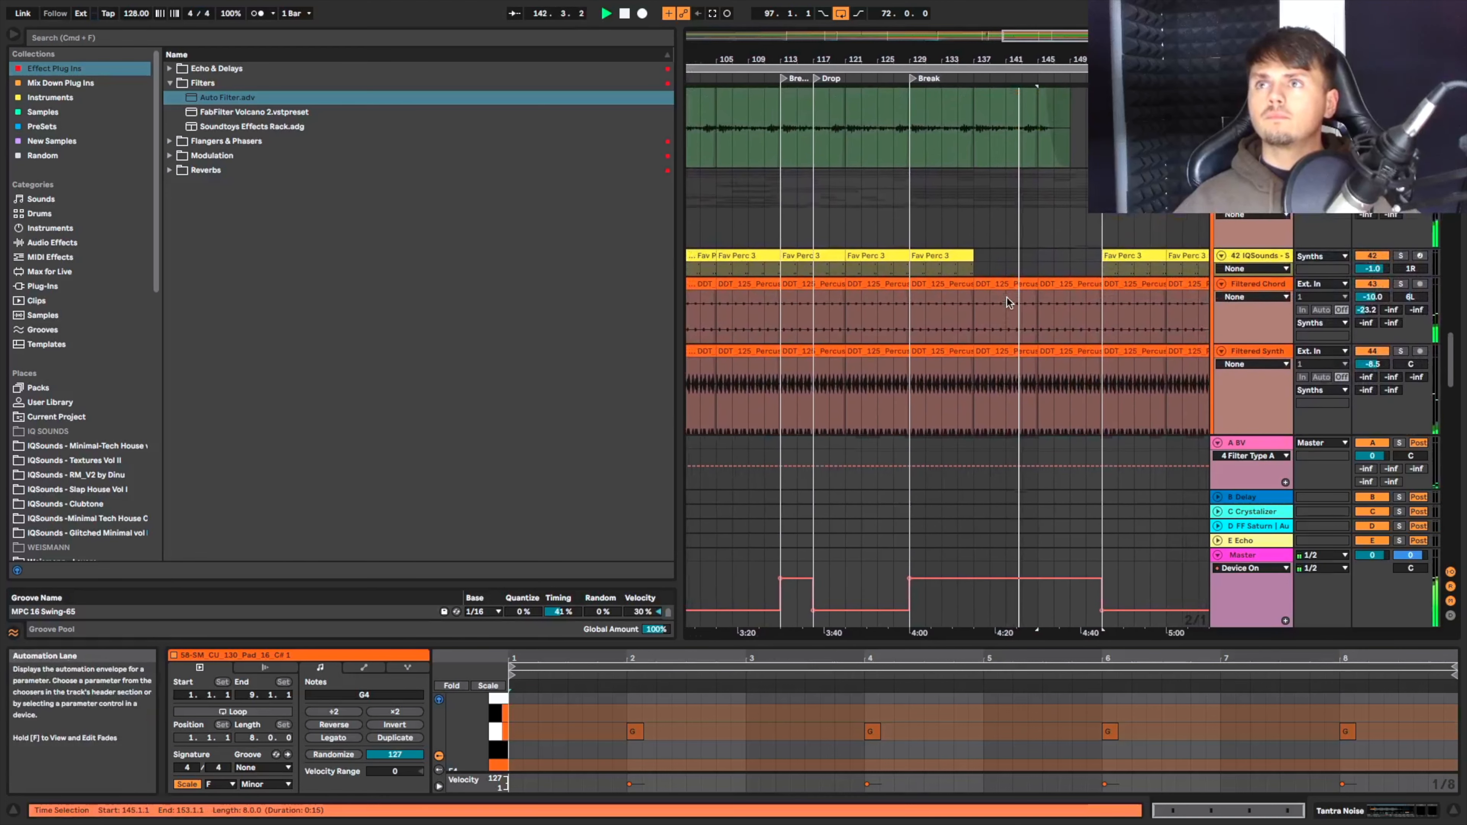
{"action": "scroll", "coordinate": [1006, 299], "scroll_direction": "up", "scroll_amount": 6}
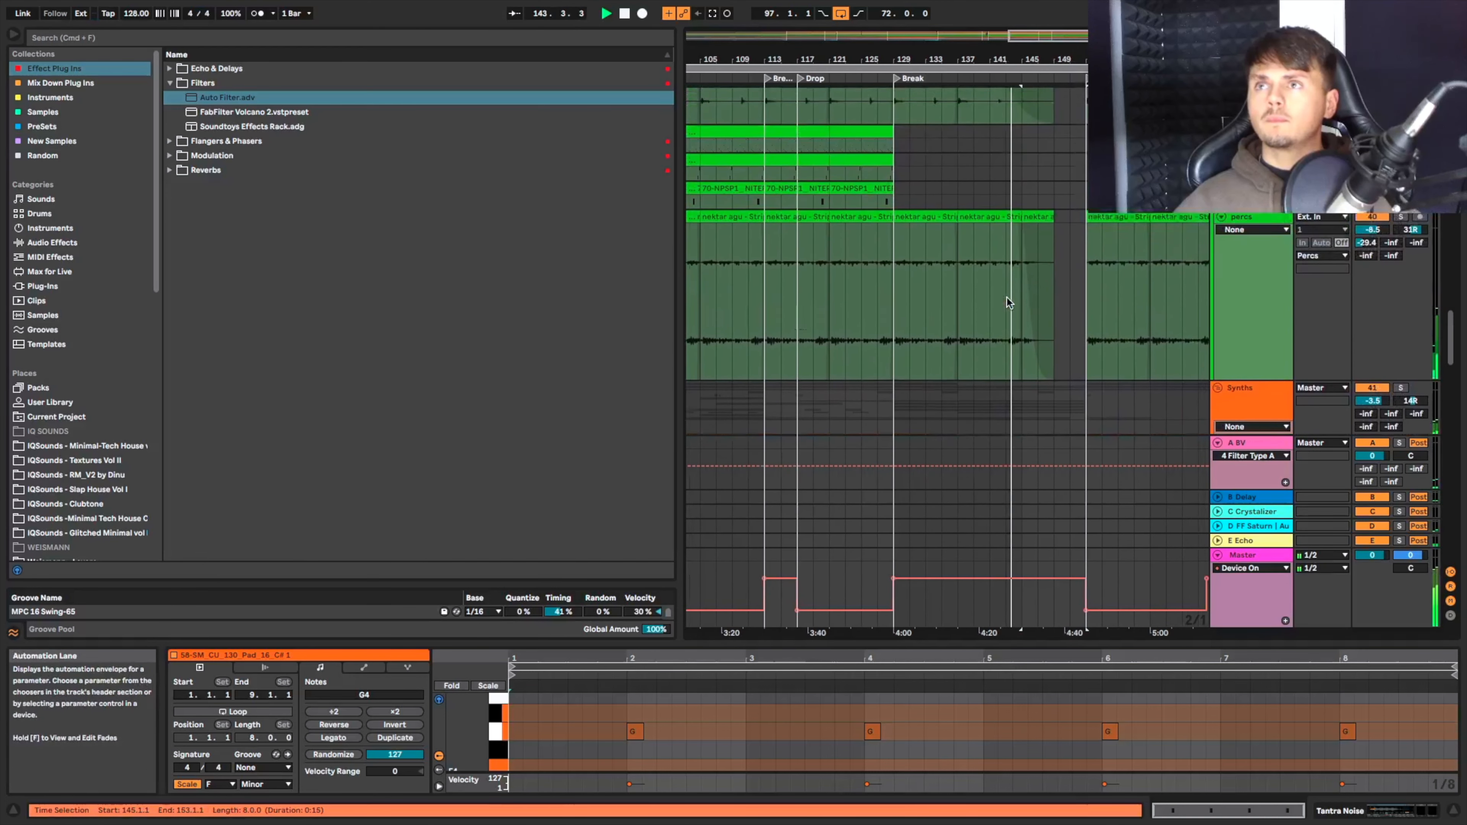
{"action": "scroll", "coordinate": [1006, 298], "scroll_direction": "up", "scroll_amount": 8}
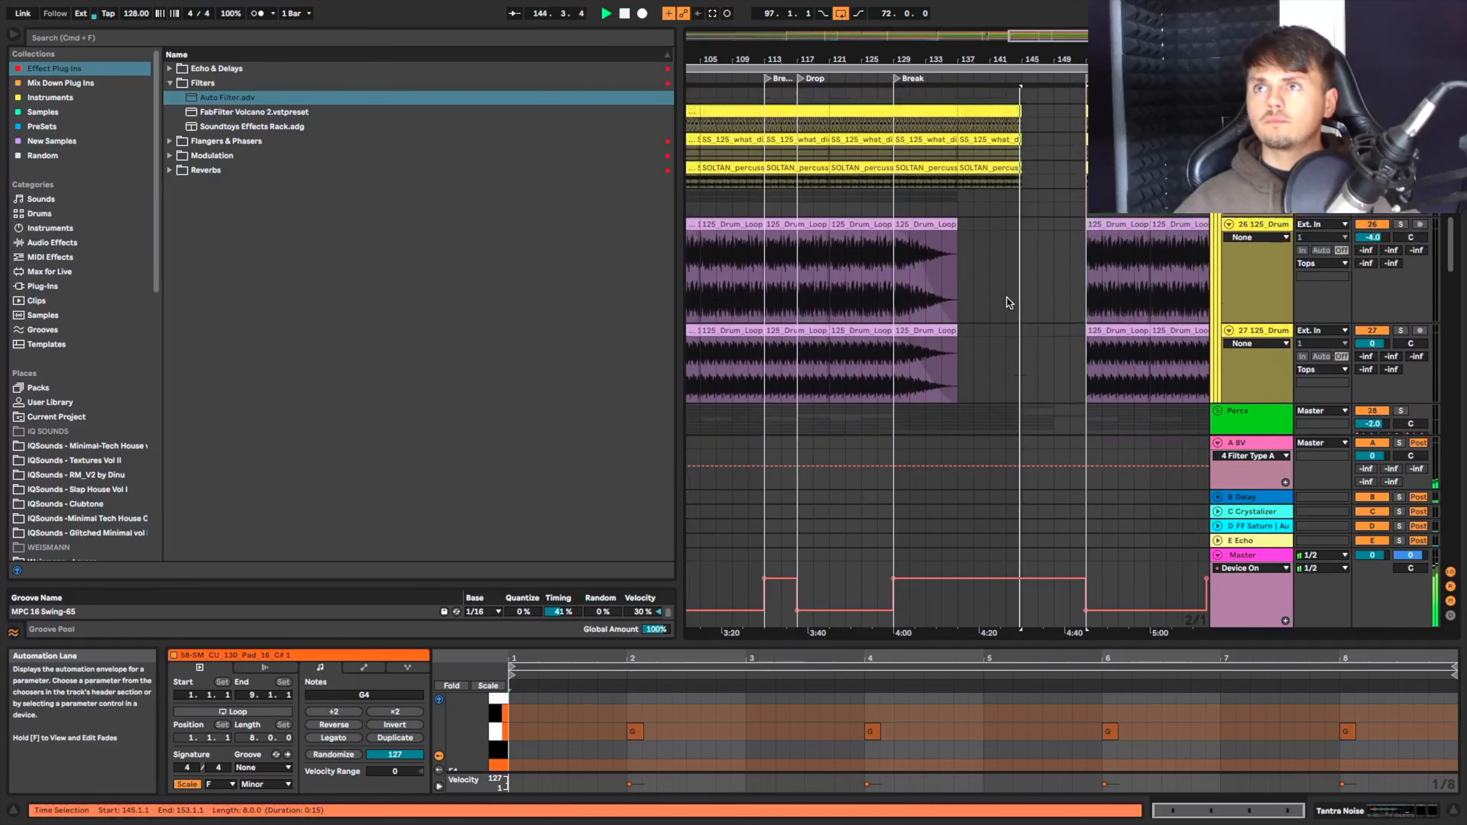
{"action": "scroll", "coordinate": [1006, 301], "scroll_direction": "up", "scroll_amount": 8}
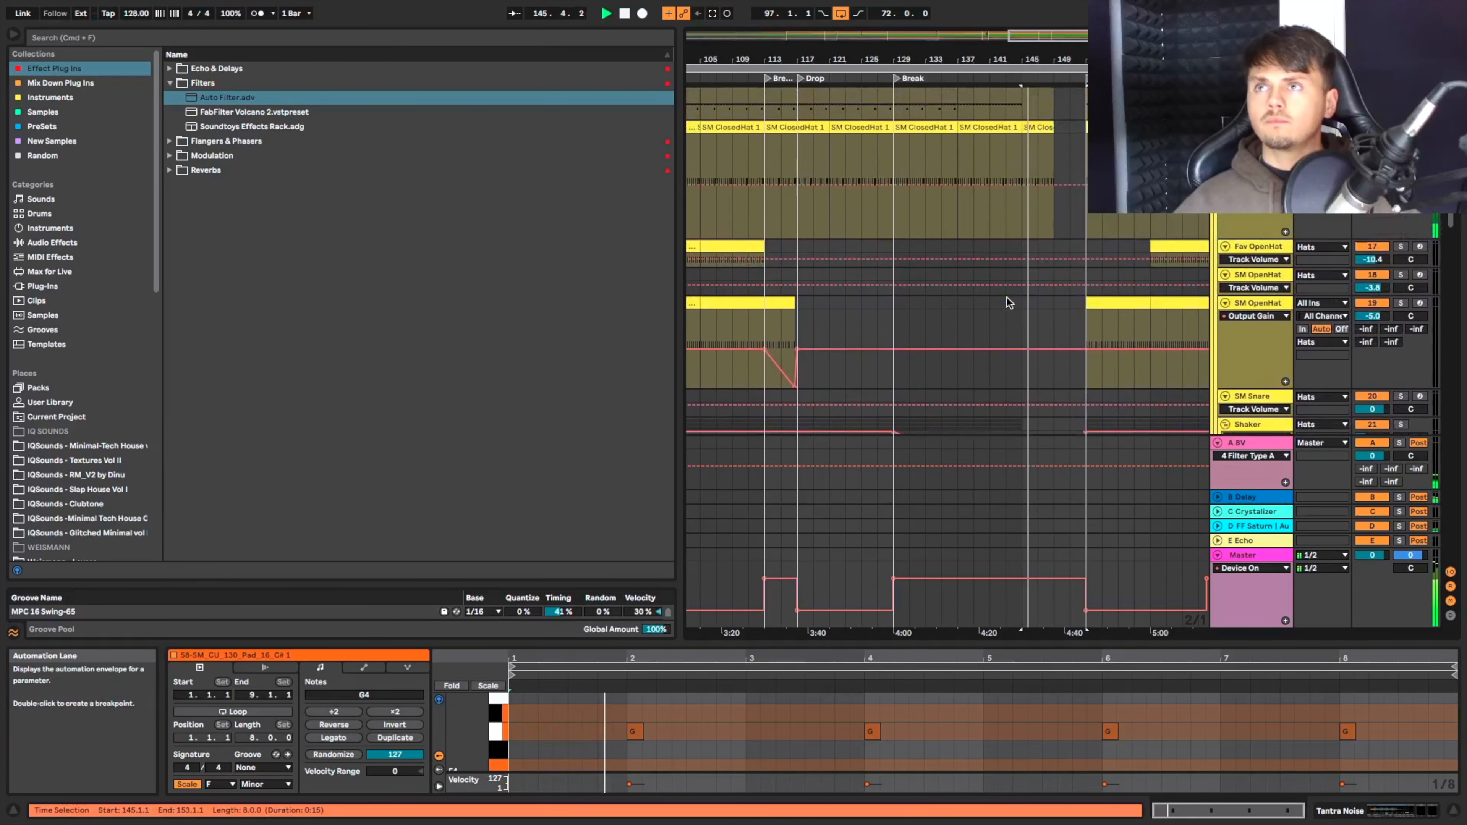
{"action": "scroll", "coordinate": [1006, 299], "scroll_direction": "down", "scroll_amount": 20}
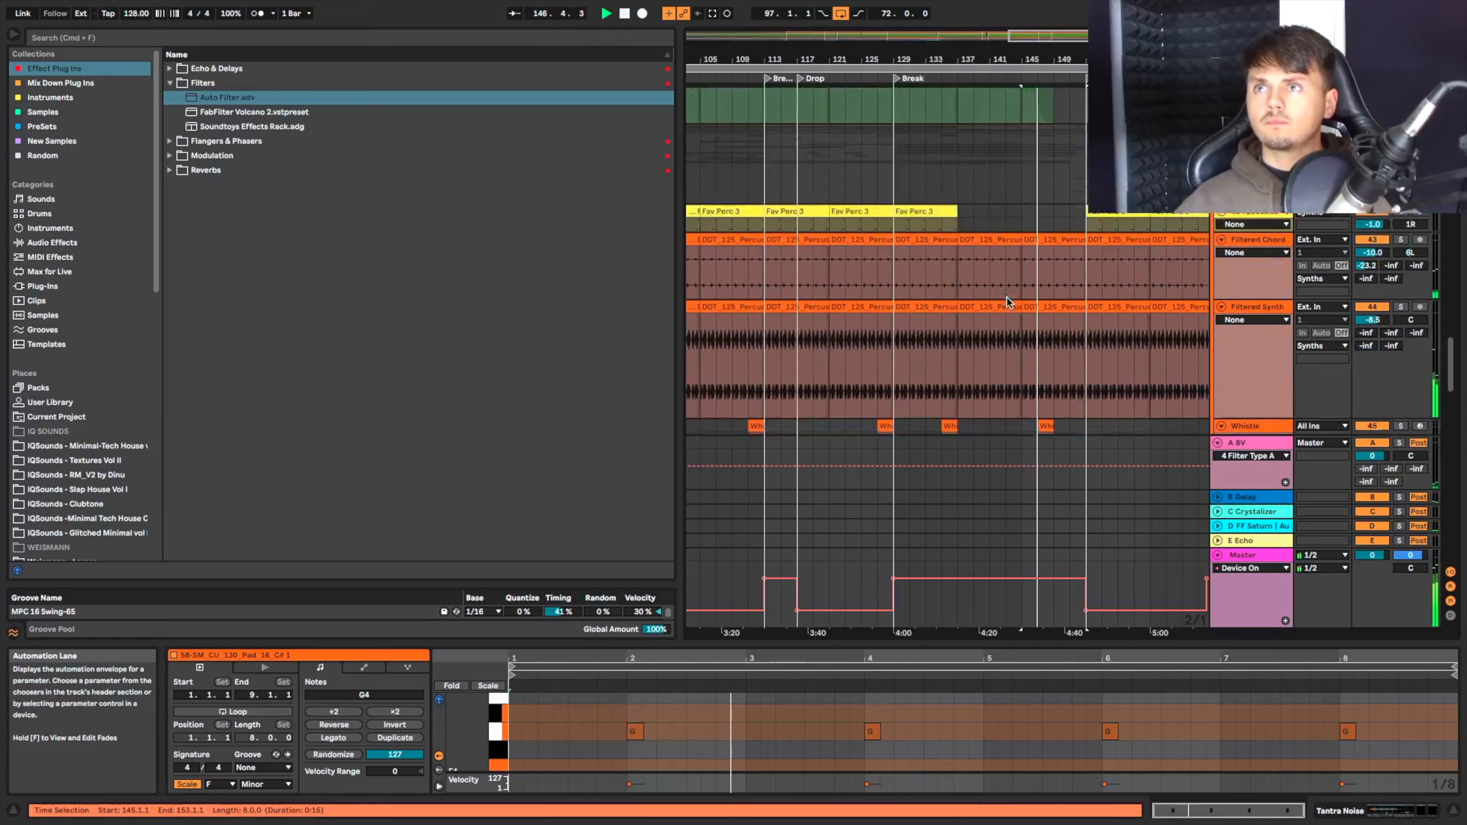
{"action": "scroll", "coordinate": [1006, 298], "scroll_direction": "down", "scroll_amount": 15}
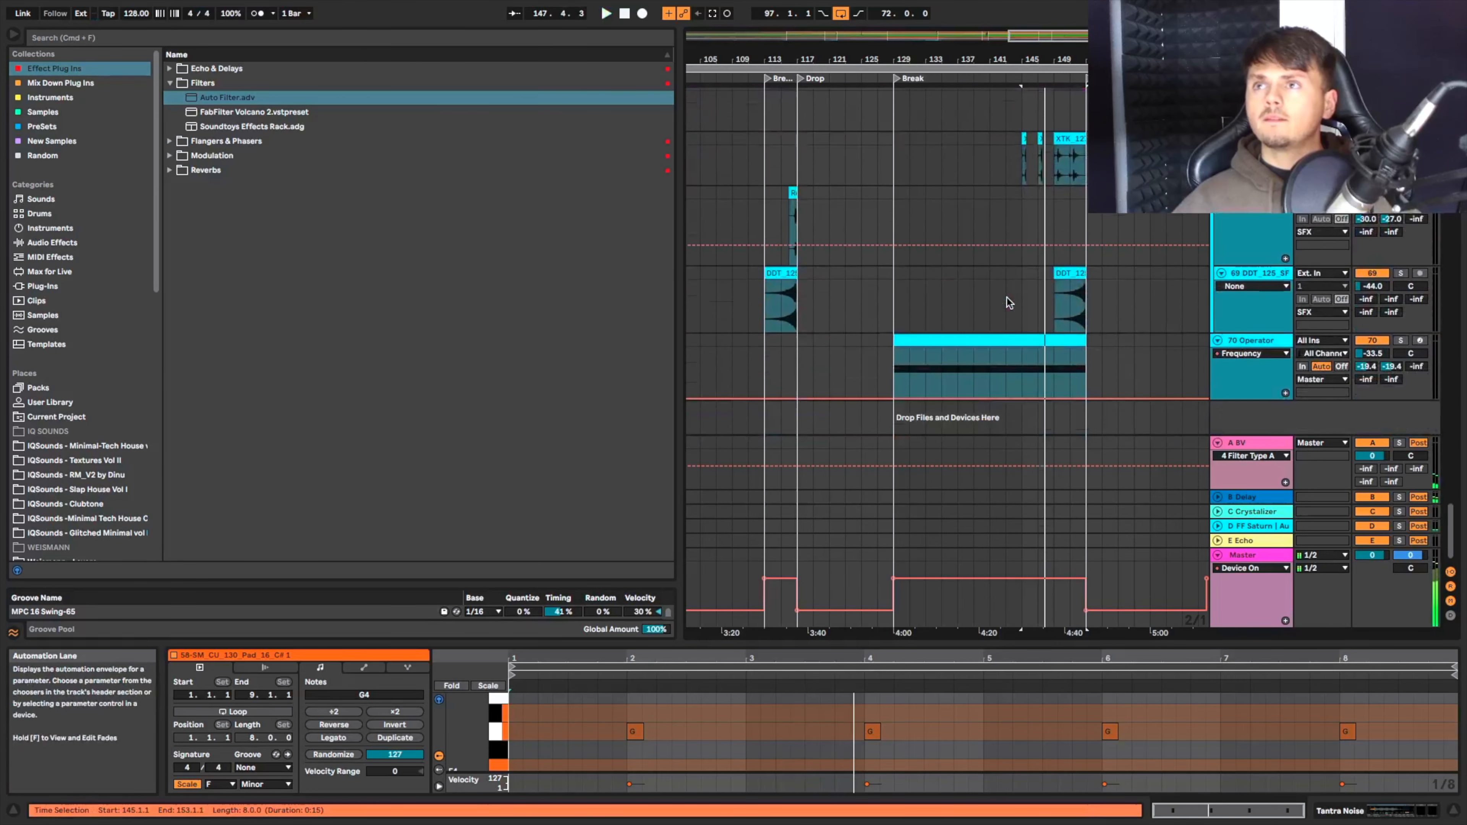
Move the two short XTK_127 synth clips from bars 145–149 to bar 137 and duplicate them at bar 141.
{"action": "scroll", "coordinate": [1033, 242], "scroll_direction": "up", "scroll_amount": 5}
{"action": "scroll", "coordinate": [1014, 207], "scroll_direction": "up", "scroll_amount": 2}
{"action": "left_click_drag", "start_coordinate": [967, 245], "coordinate": [1111, 213]}
{"action": "scroll", "coordinate": [1112, 217], "scroll_direction": "down", "scroll_amount": 10}
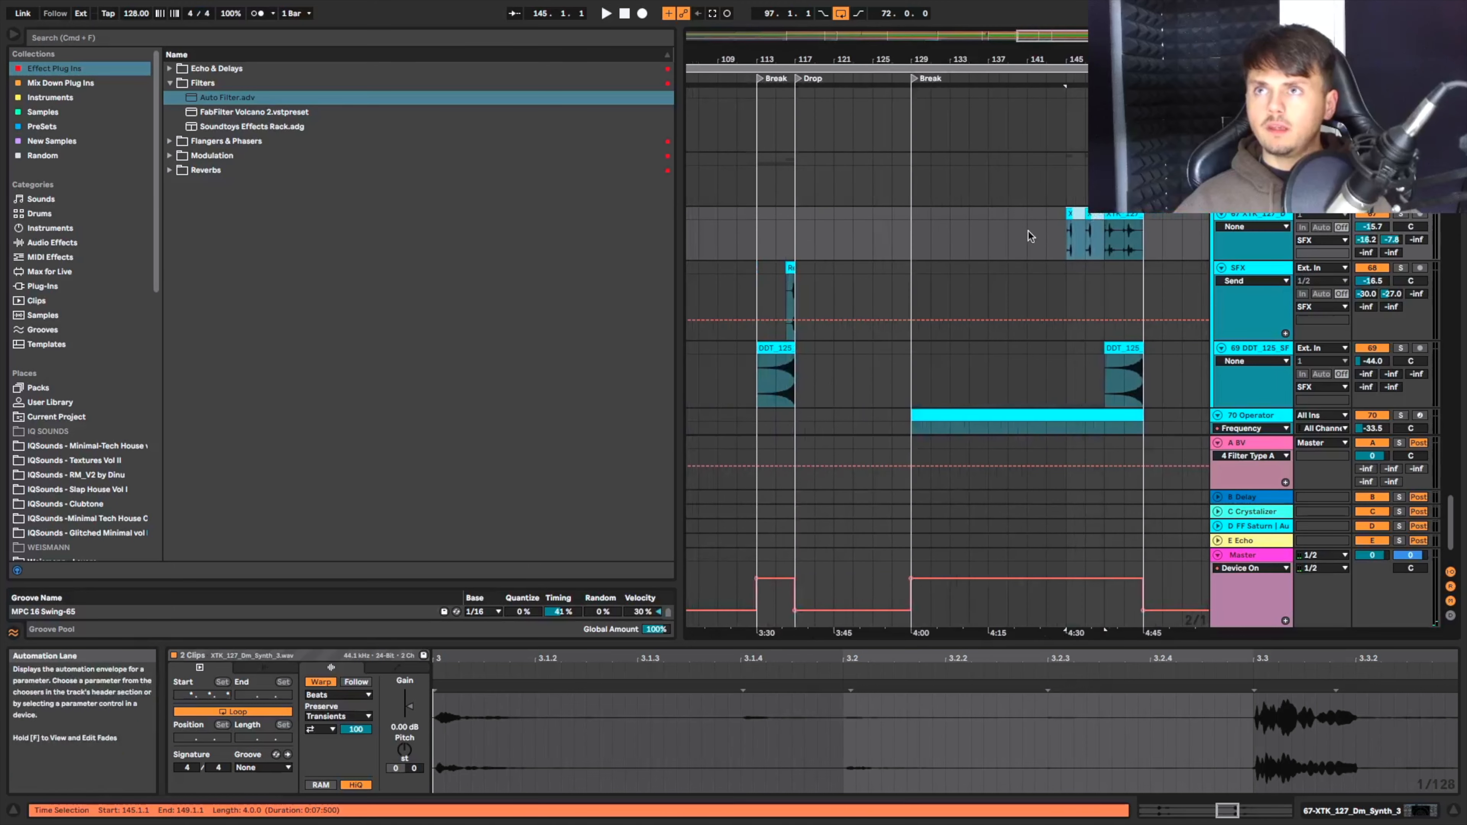
{"action": "key", "text": "Left"}
{"action": "key", "text": "Left"}
{"action": "key", "text": "Left"}
{"action": "key", "text": "Left"}
{"action": "key", "text": "Left"}
{"action": "key", "text": "Left"}
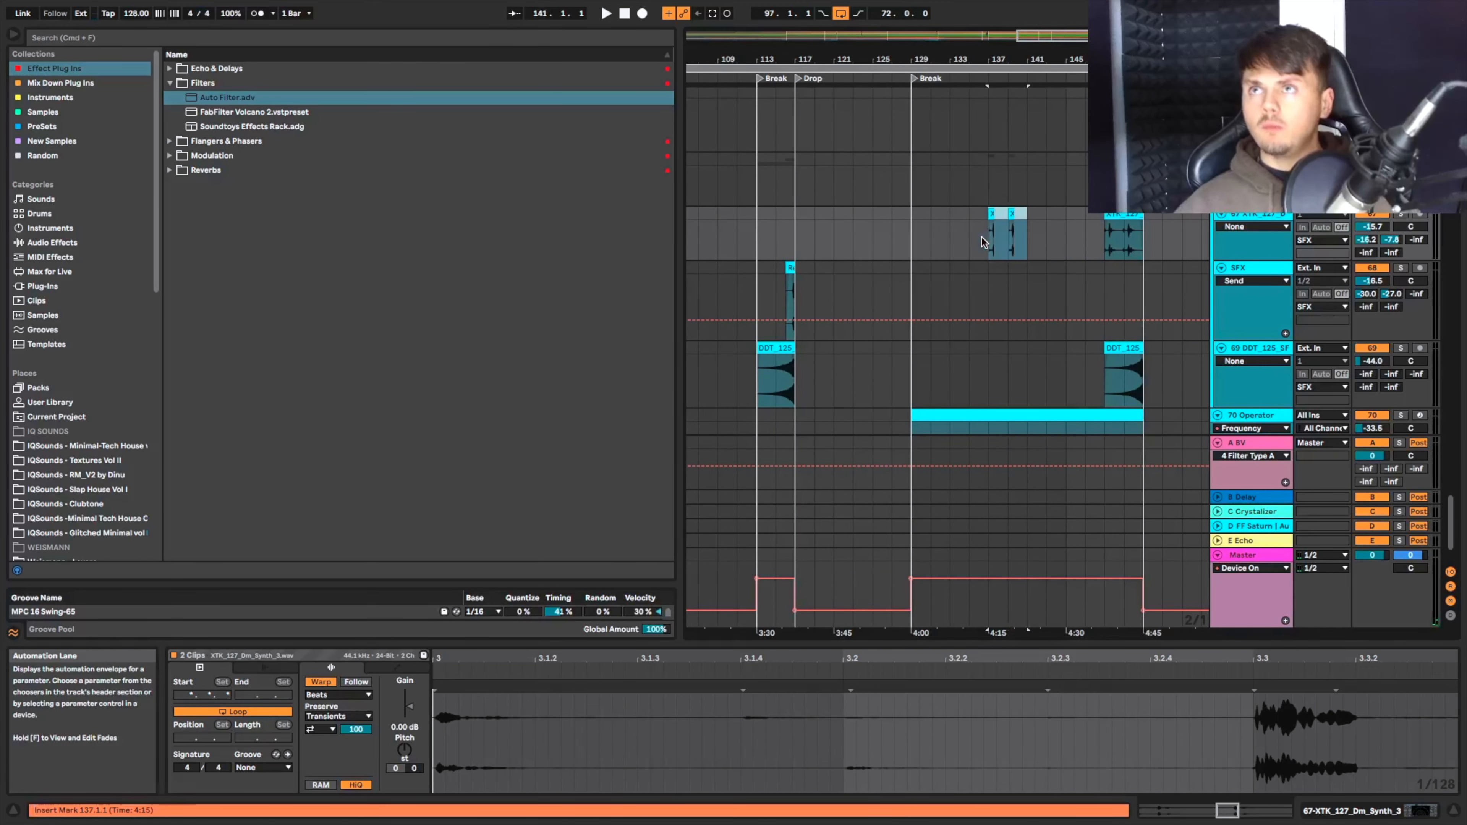
{"action": "key", "text": "super+d"}
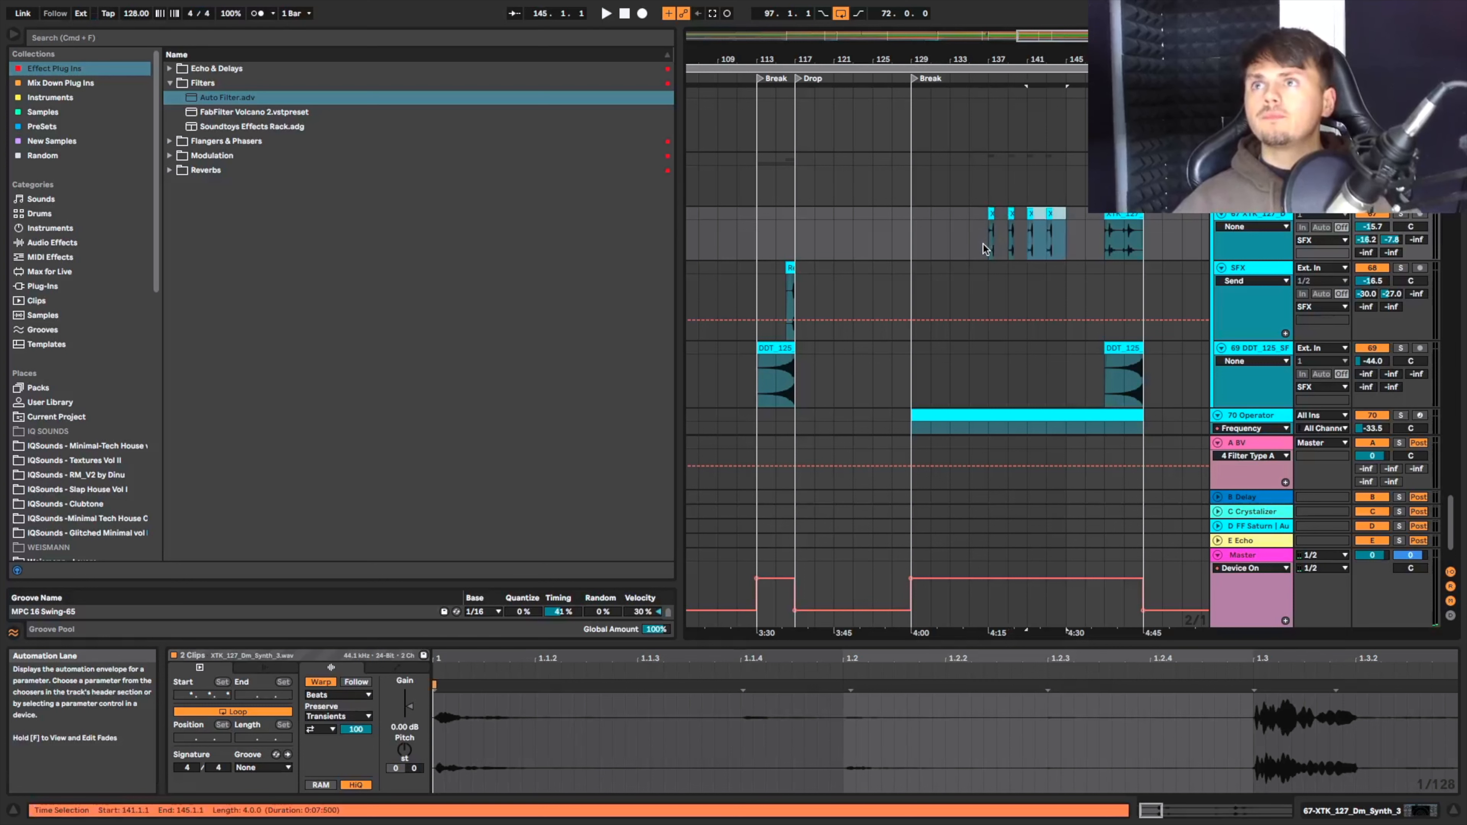
Play back from bar 137 and move the longer XTK_127 clip from bar 149 to bar 145.
{"action": "left_click", "coordinate": [983, 245]}
{"action": "key", "text": "space"}
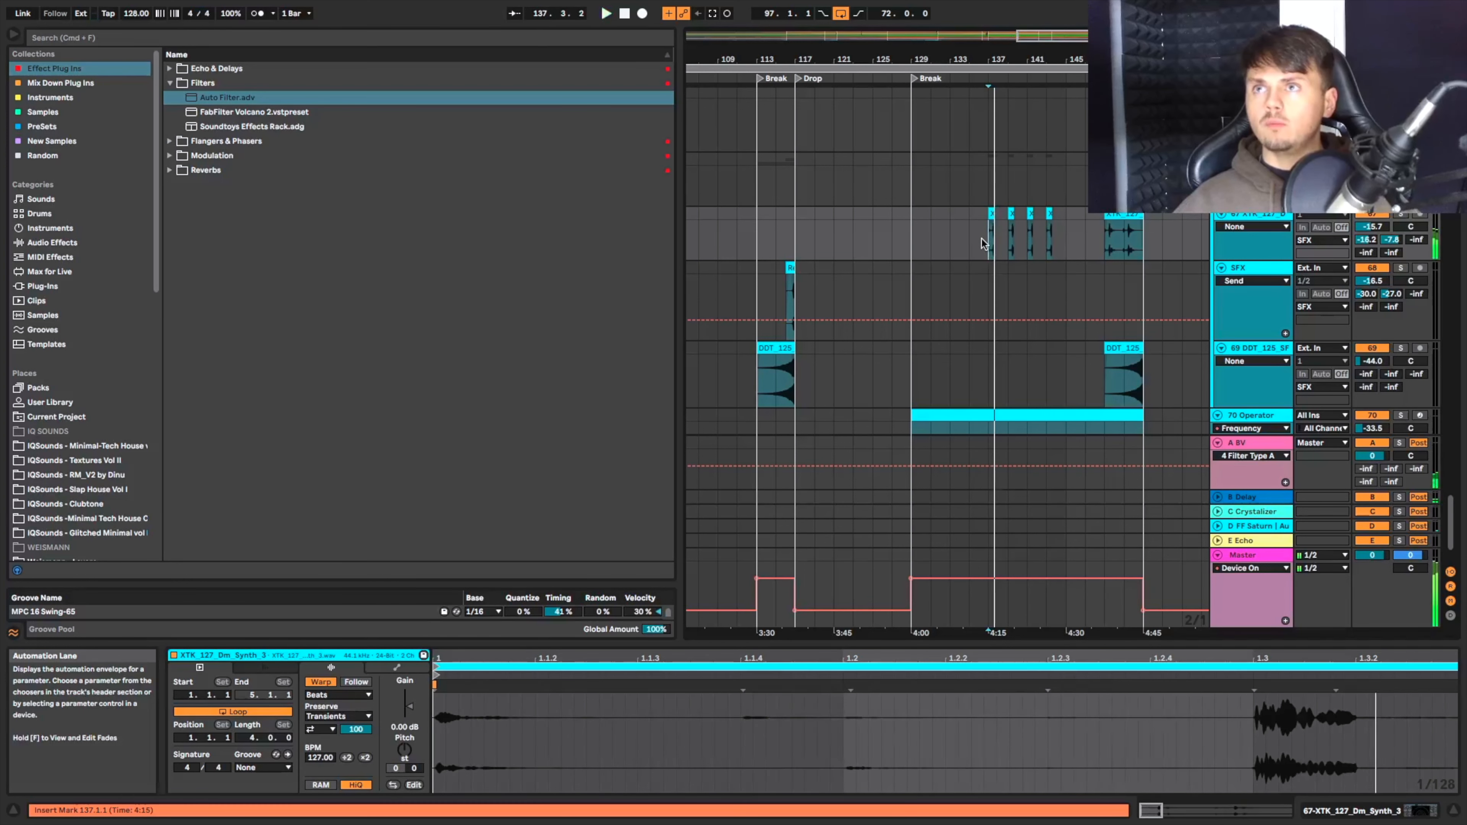
{"action": "left_click", "coordinate": [973, 241]}
{"action": "left_click_drag", "start_coordinate": [1107, 249], "coordinate": [1067, 249]}
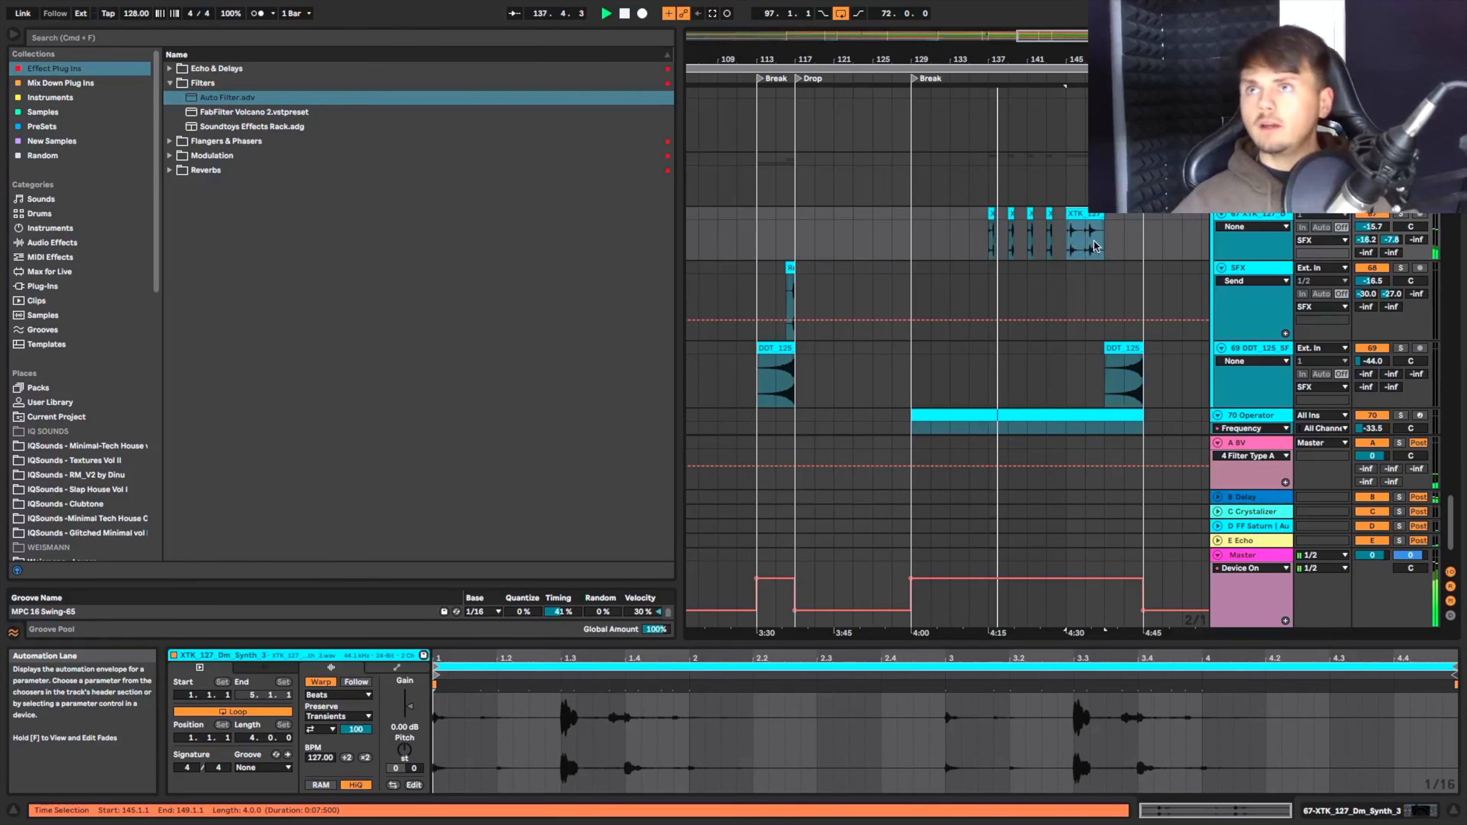
Audition the acapella vocal clips in the second break from bars 138.3 and 142.4.
{"action": "scroll", "coordinate": [1035, 262], "scroll_direction": "up", "scroll_amount": 5}
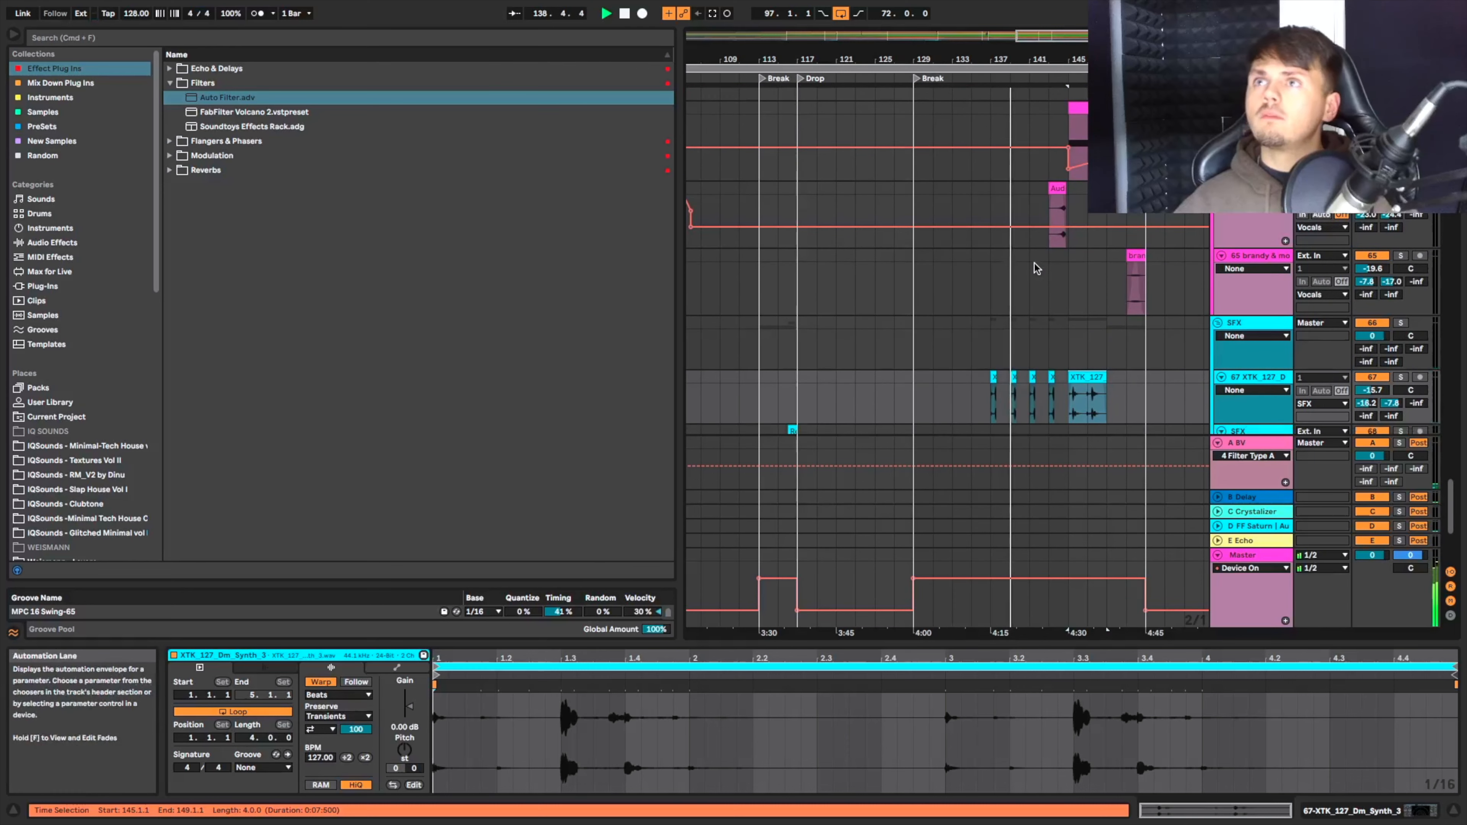
{"action": "scroll", "coordinate": [1028, 231], "scroll_direction": "up", "scroll_amount": 7}
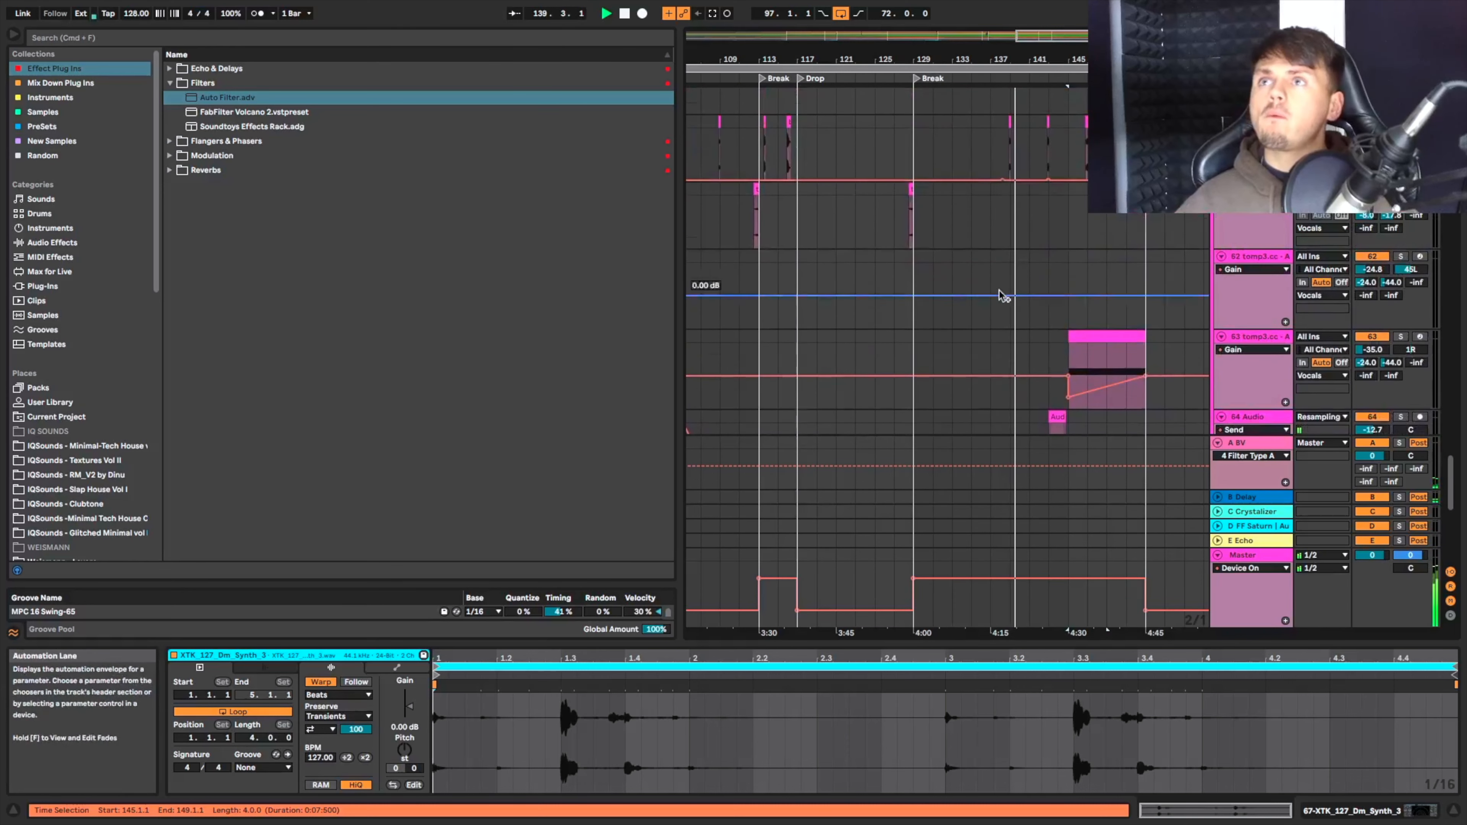
{"action": "scroll", "coordinate": [1010, 175], "scroll_direction": "up", "scroll_amount": 5}
{"action": "left_click", "coordinate": [1002, 176]}
{"action": "key", "text": "space"}
{"action": "key", "text": "space"}
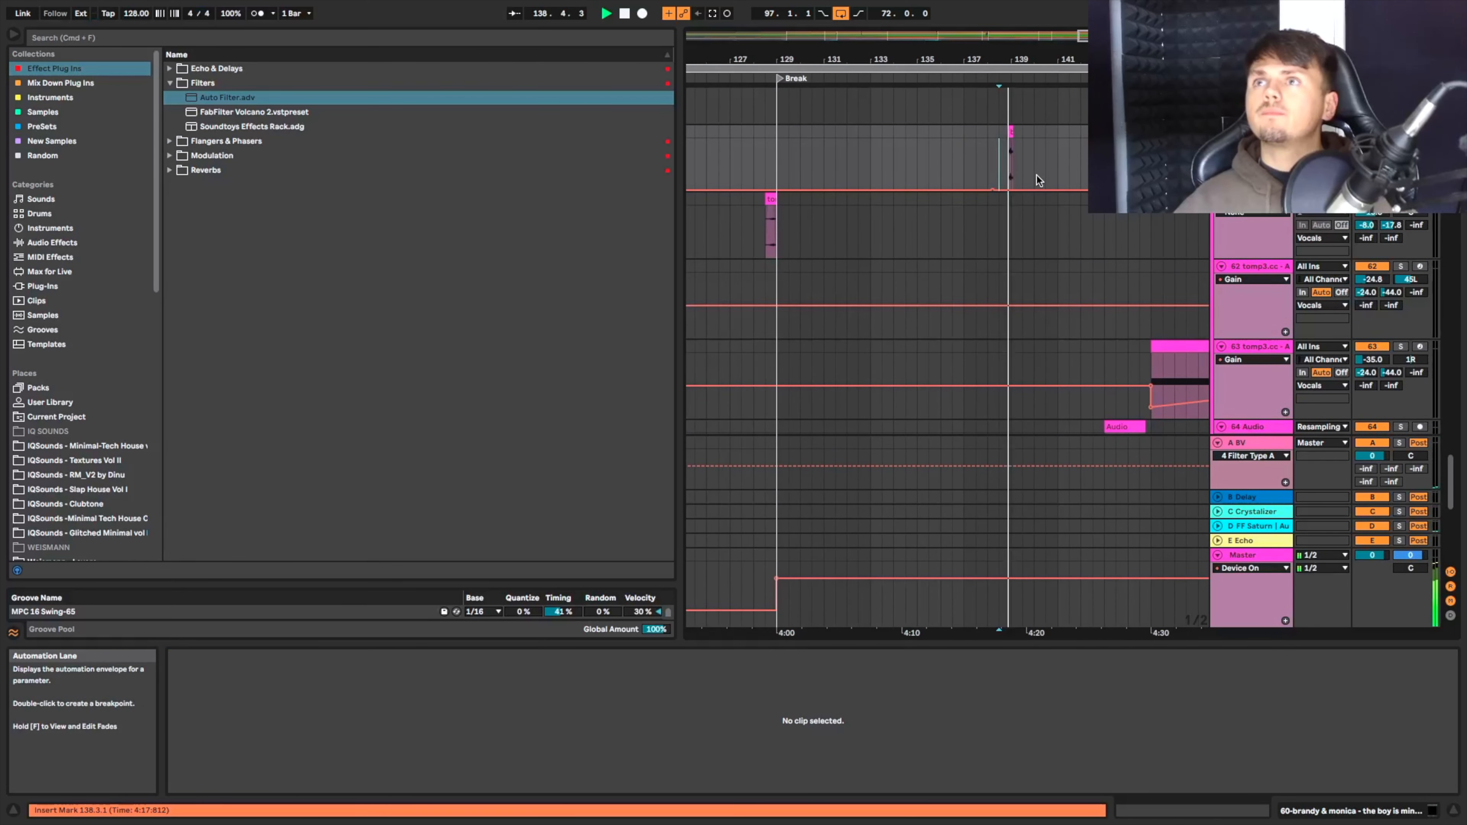
{"action": "scroll", "coordinate": [1037, 176], "scroll_direction": "right", "scroll_amount": 2}
{"action": "scroll", "coordinate": [1046, 163], "scroll_direction": "up", "scroll_amount": 3}
{"action": "left_click", "coordinate": [1046, 163]}
{"action": "key", "text": "space"}
{"action": "key", "text": "space"}
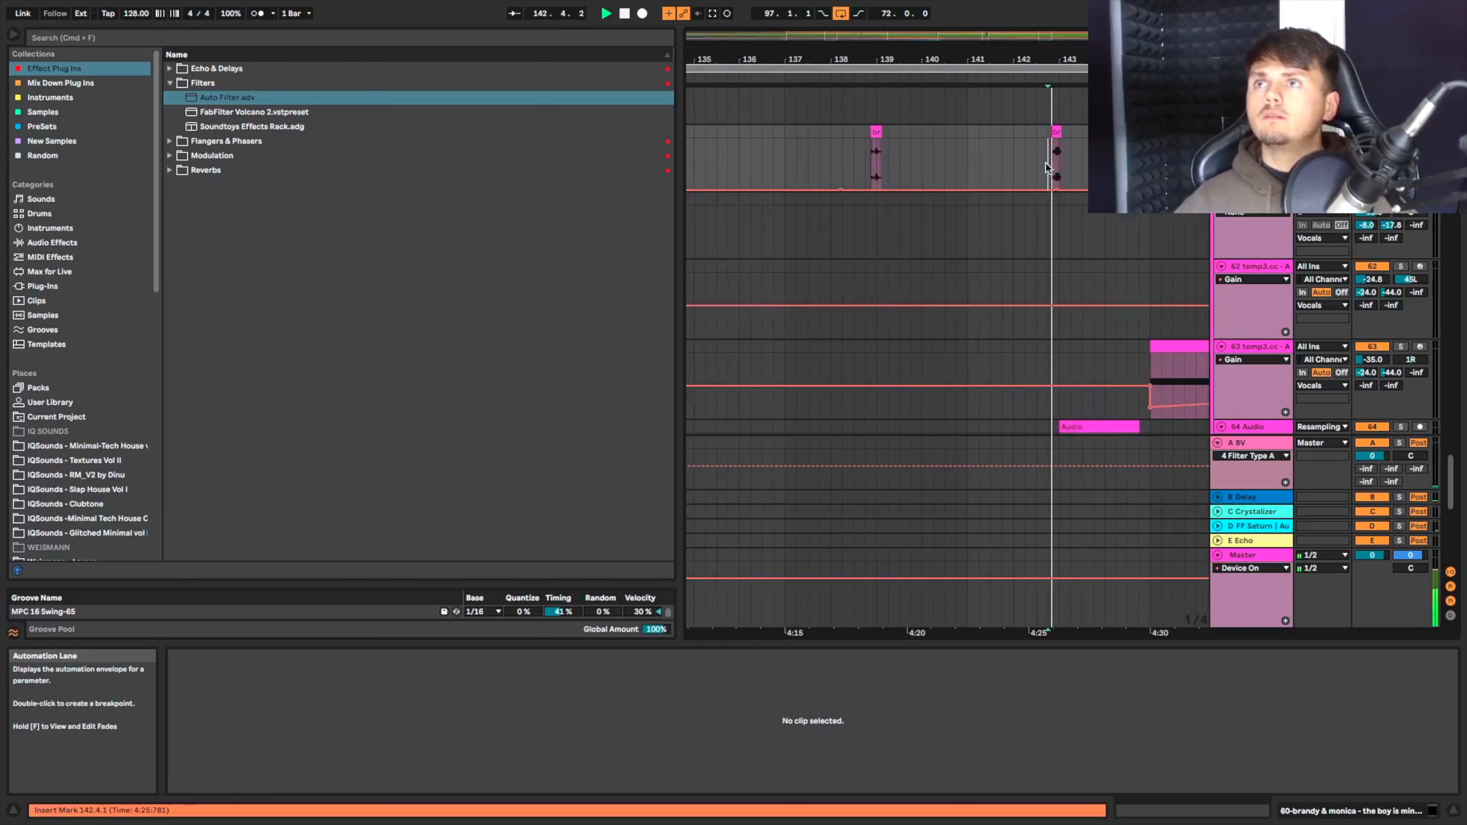
{"action": "scroll", "coordinate": [1013, 156], "scroll_direction": "right", "scroll_amount": 3}
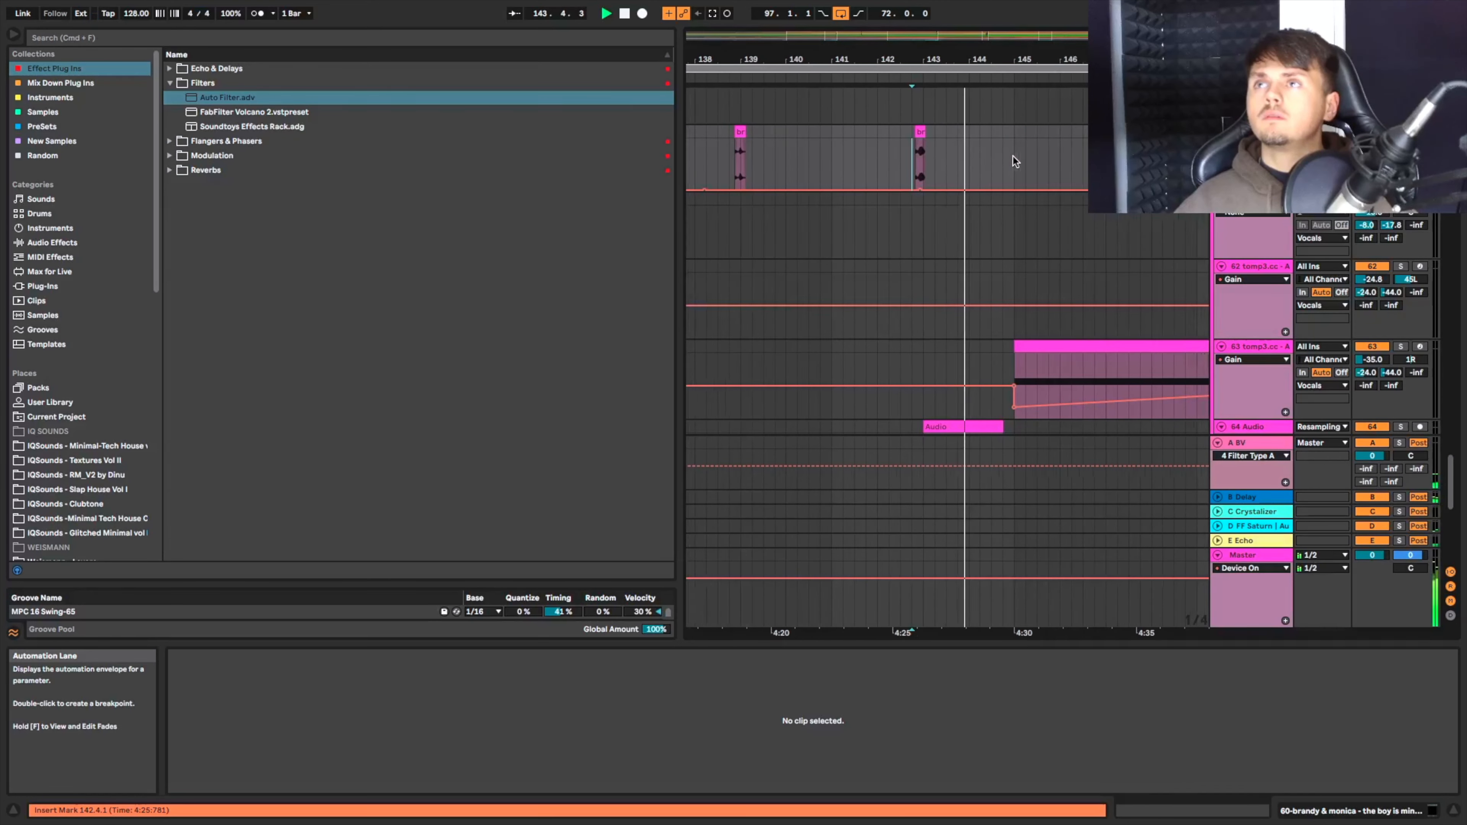
Audition the acapella vocal clip at bar 146.4, copy it, and paste it on the same track at bar 133.
{"action": "left_click", "coordinate": [1105, 159]}
{"action": "key", "text": "space"}
{"action": "key", "text": "space"}
{"action": "left_click", "coordinate": [1094, 159]}
{"action": "key", "text": "space"}
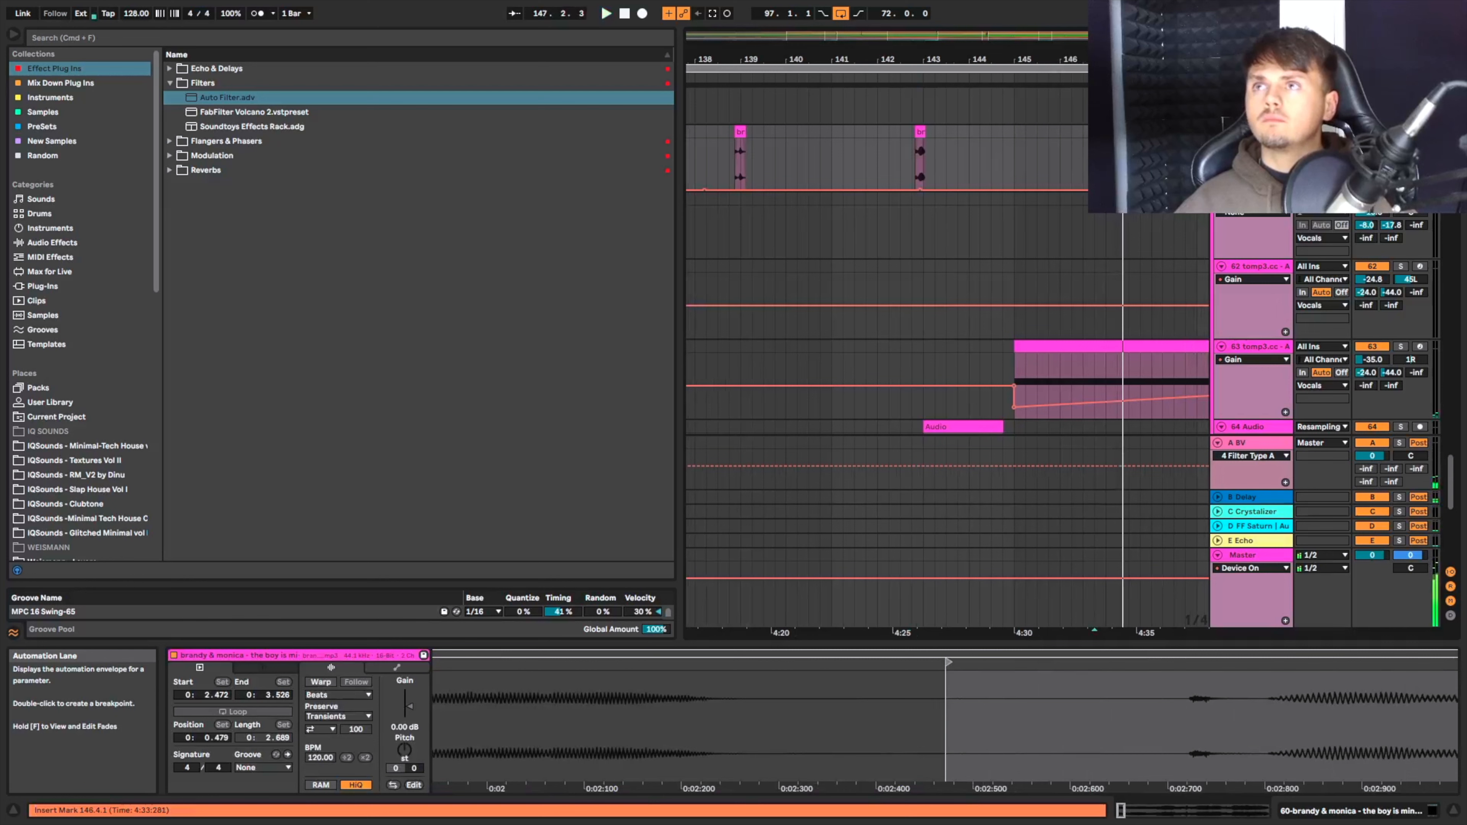
{"action": "key", "text": "space"}
{"action": "scroll", "coordinate": [1059, 163], "scroll_direction": "left", "scroll_amount": 8}
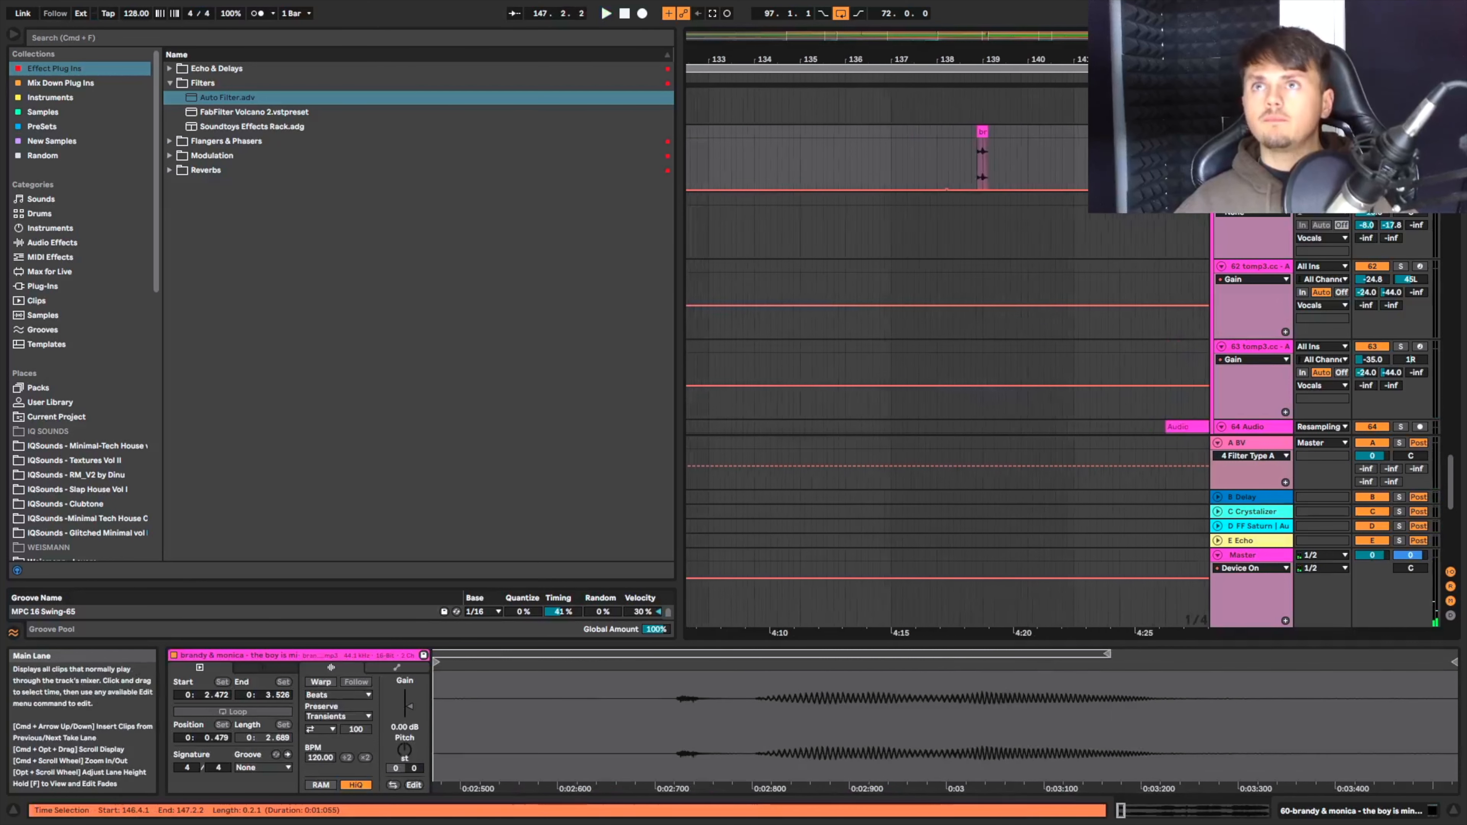
{"action": "scroll", "coordinate": [1058, 163], "scroll_direction": "up", "scroll_amount": 2}
{"action": "scroll", "coordinate": [1058, 163], "scroll_direction": "down", "scroll_amount": 2}
{"action": "left_click", "coordinate": [1001, 206]}
{"action": "key", "text": "super+v"}
Play back the pasted vocal from bars 132 and 129, and move the clip so it ends at 135.1.2.
{"action": "left_click", "coordinate": [965, 214]}
{"action": "key", "text": "space"}
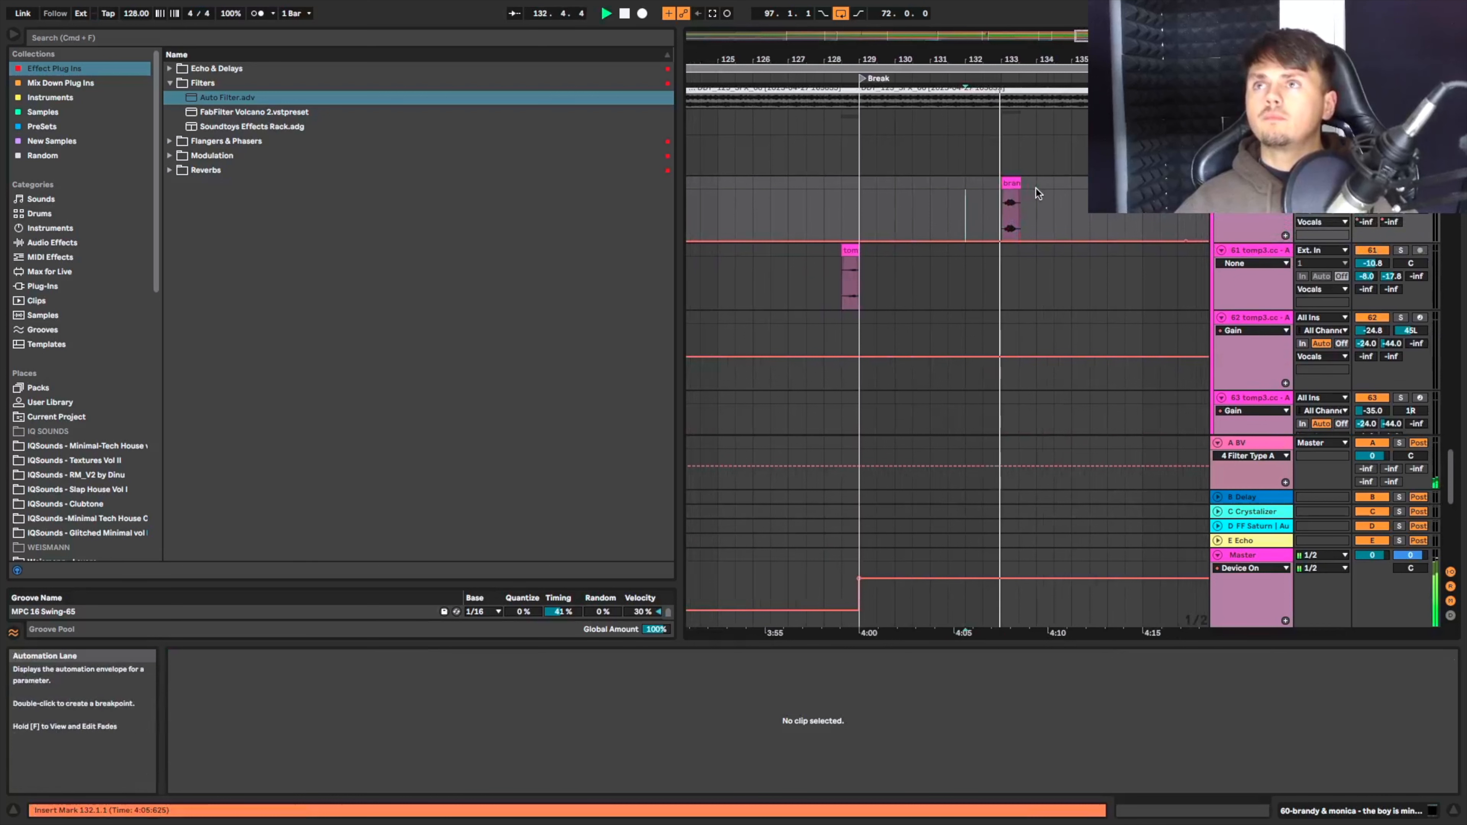
{"action": "key", "text": "space"}
{"action": "scroll", "coordinate": [1033, 190], "scroll_direction": "down", "scroll_amount": 5}
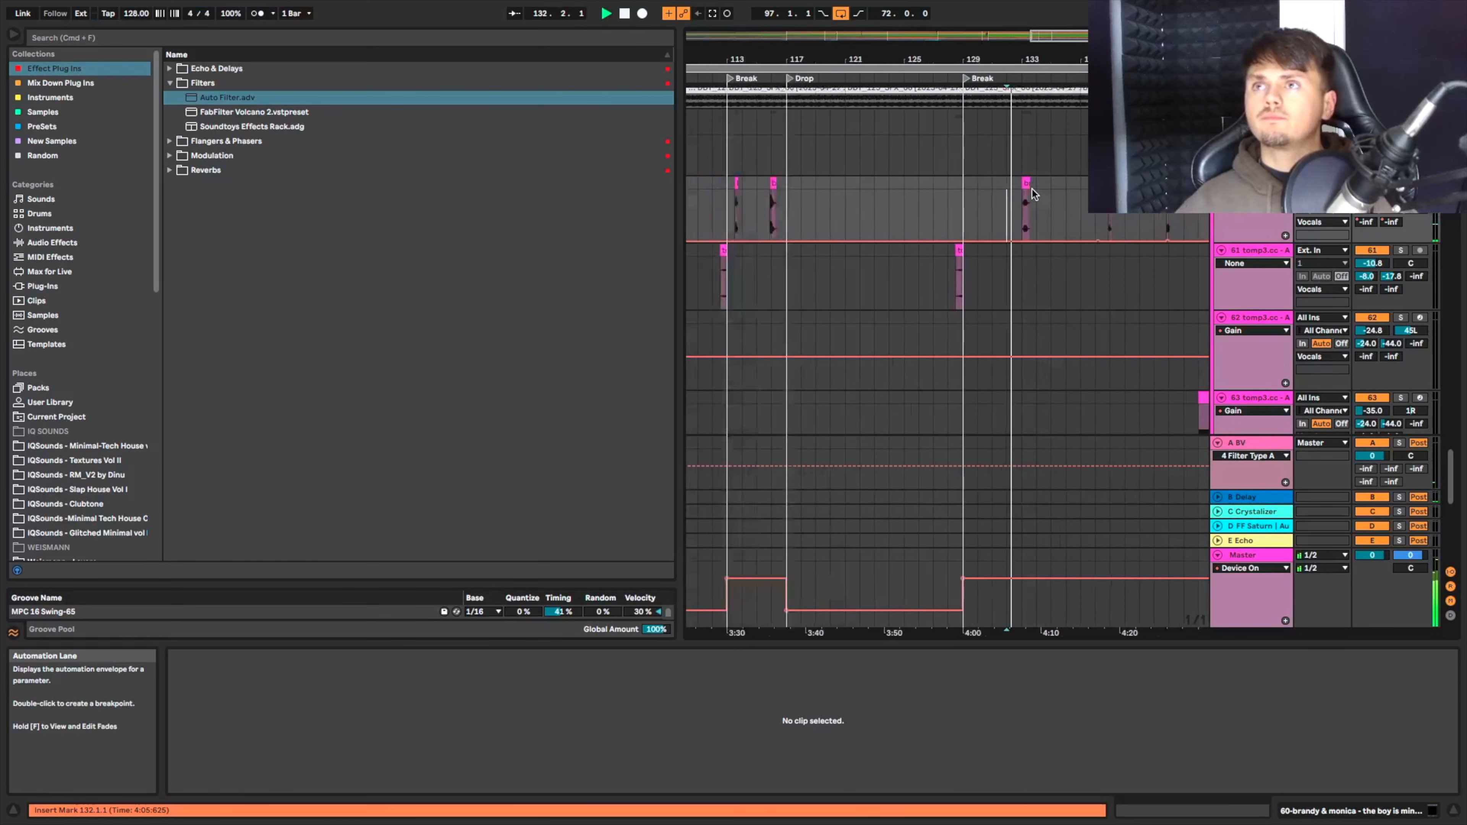
{"action": "scroll", "coordinate": [1032, 188], "scroll_direction": "up", "scroll_amount": 1}
{"action": "left_click", "coordinate": [948, 208]}
{"action": "key", "text": "space"}
{"action": "key", "text": "space"}
{"action": "scroll", "coordinate": [986, 209], "scroll_direction": "up", "scroll_amount": 3}
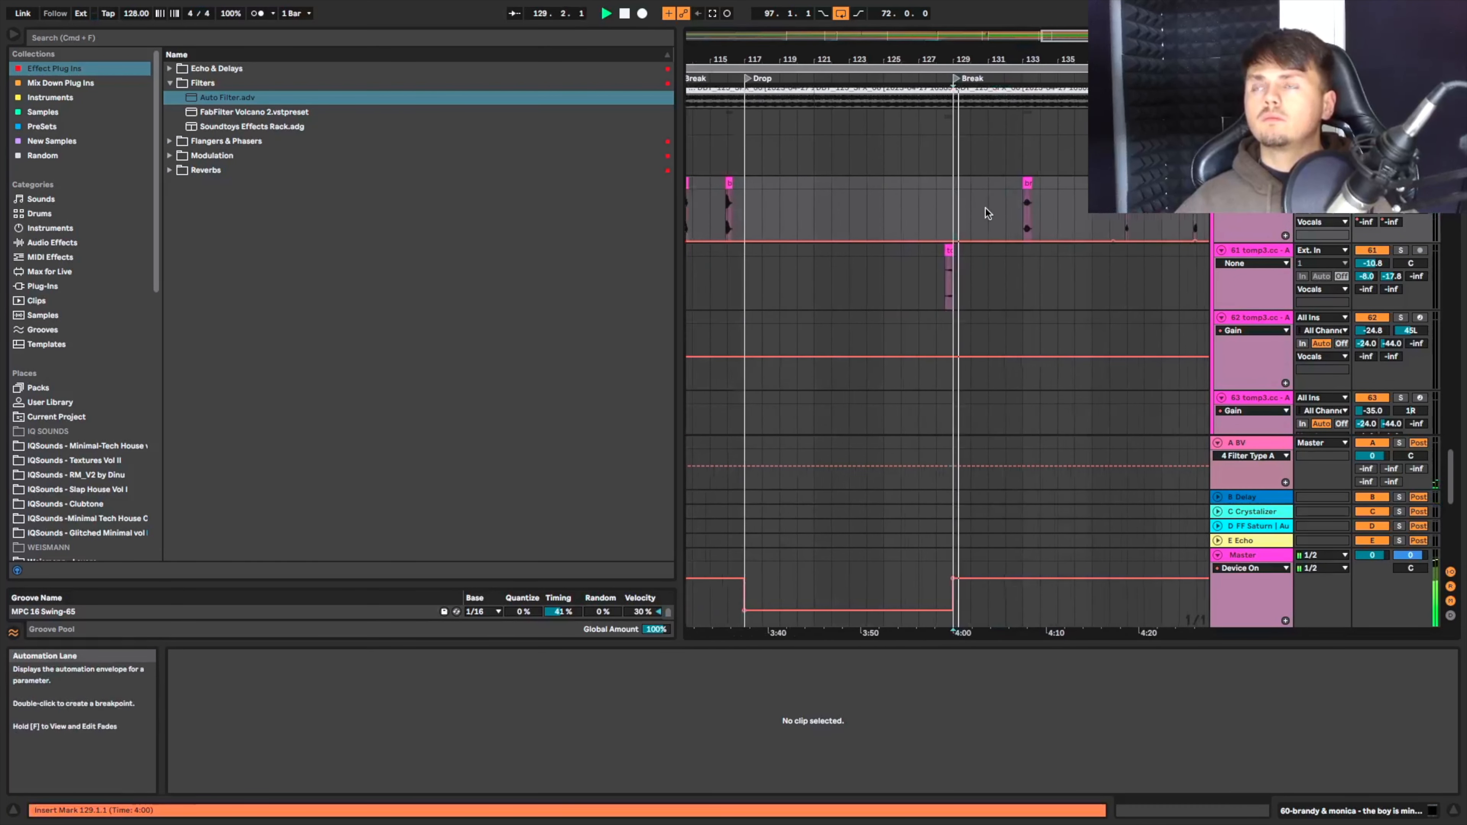
{"action": "left_click_drag", "start_coordinate": [1039, 184], "coordinate": [1076, 181]}
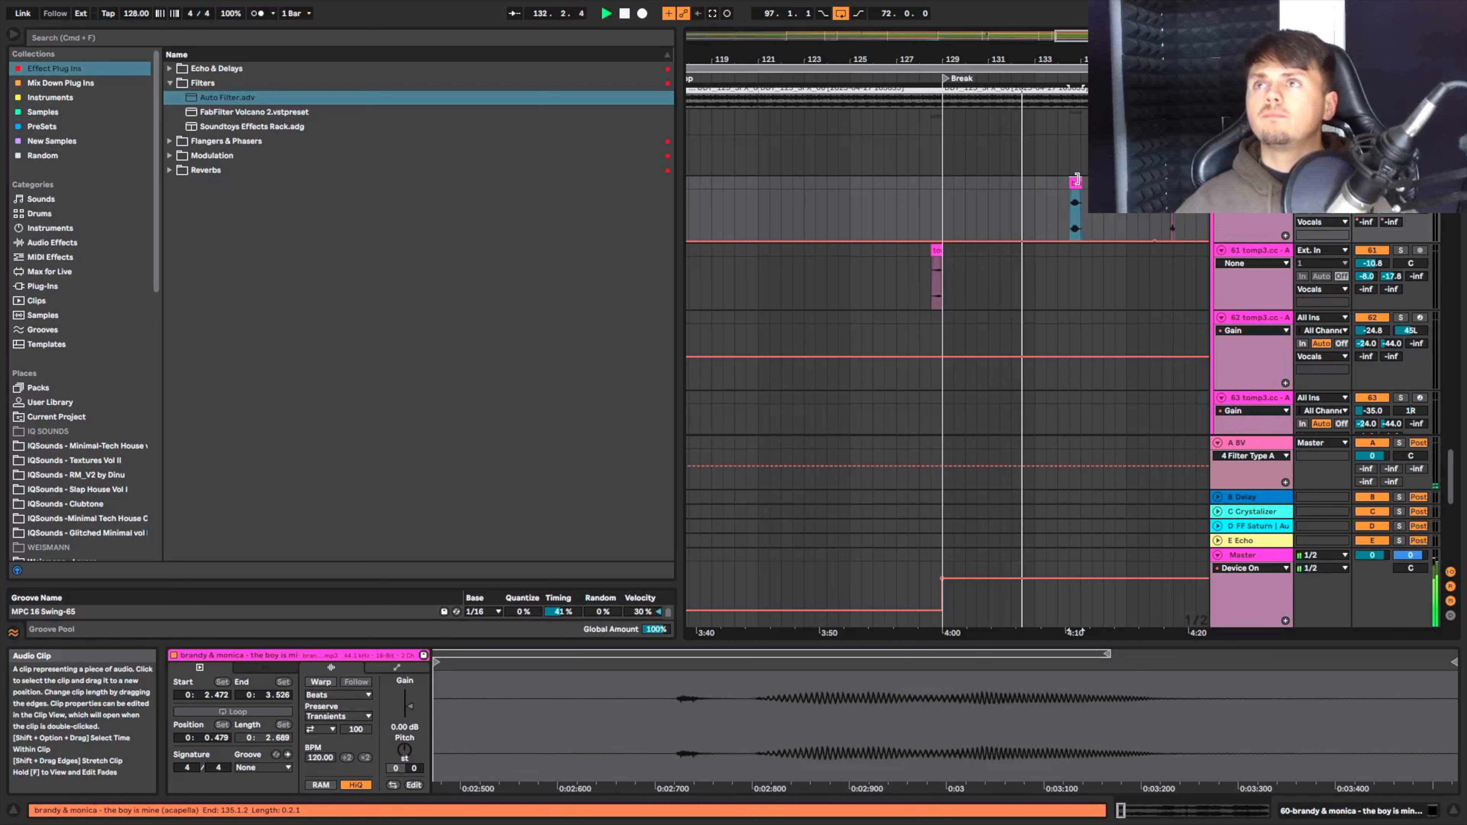
Move the pasted acapella vocal clip earlier so it starts just after bar 133, and play back to bar 138.
{"action": "left_click_drag", "start_coordinate": [1077, 181], "coordinate": [1040, 194]}
{"action": "key", "text": "space"}
{"action": "key", "text": "space"}
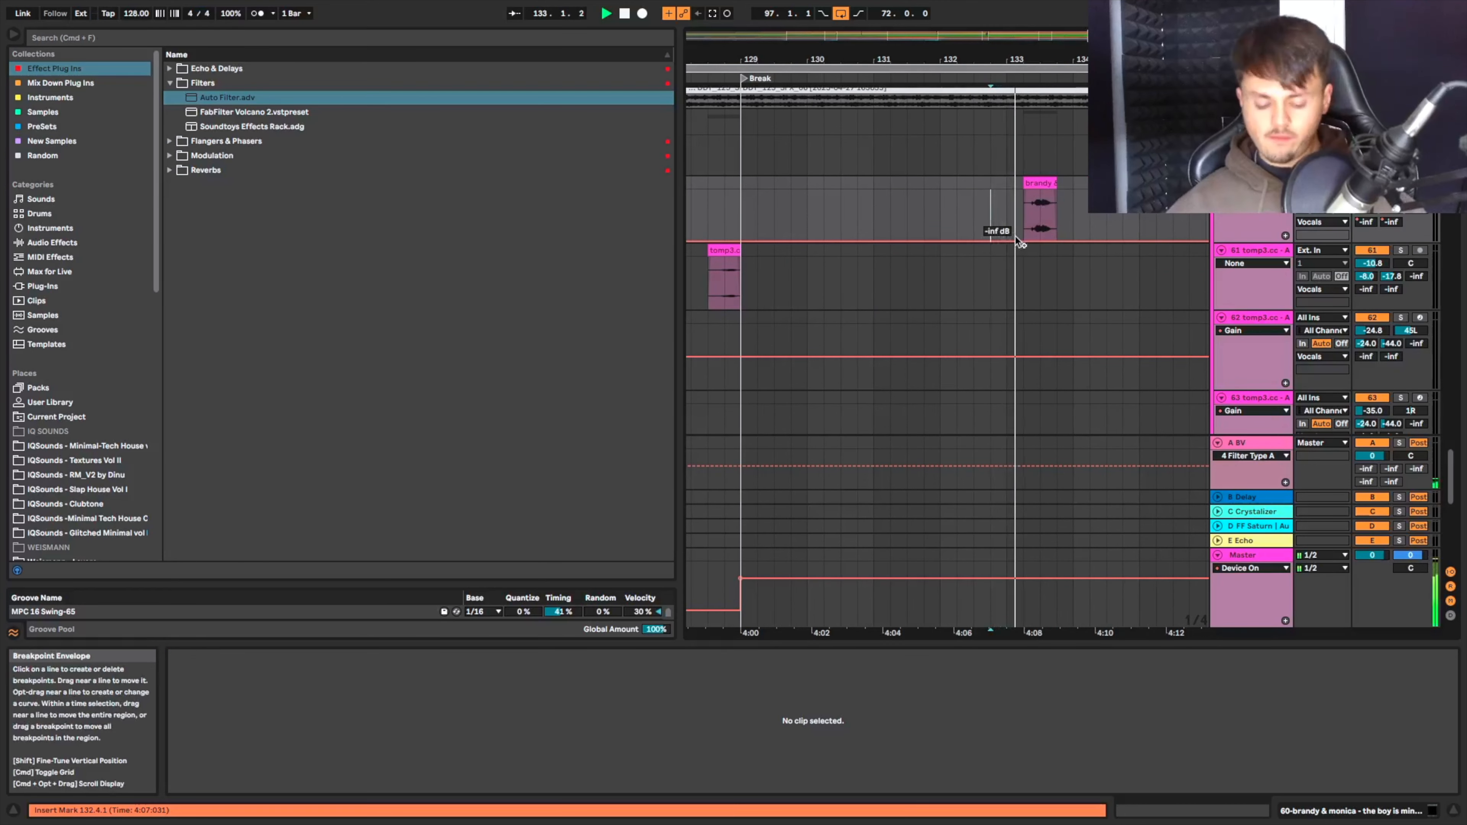
{"action": "scroll", "coordinate": [1055, 218], "scroll_direction": "down", "scroll_amount": 5}
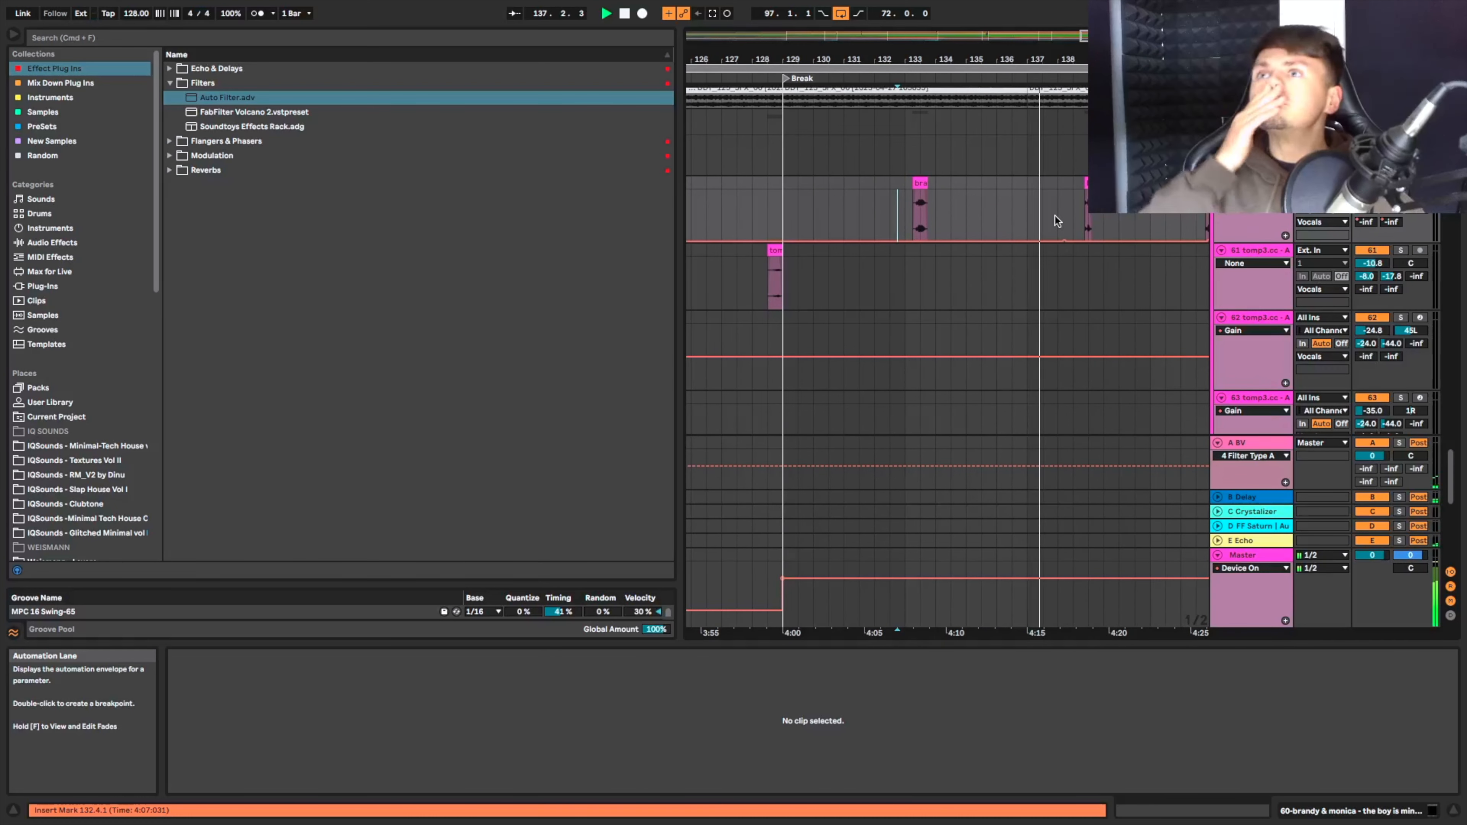
{"action": "key", "text": "space"}
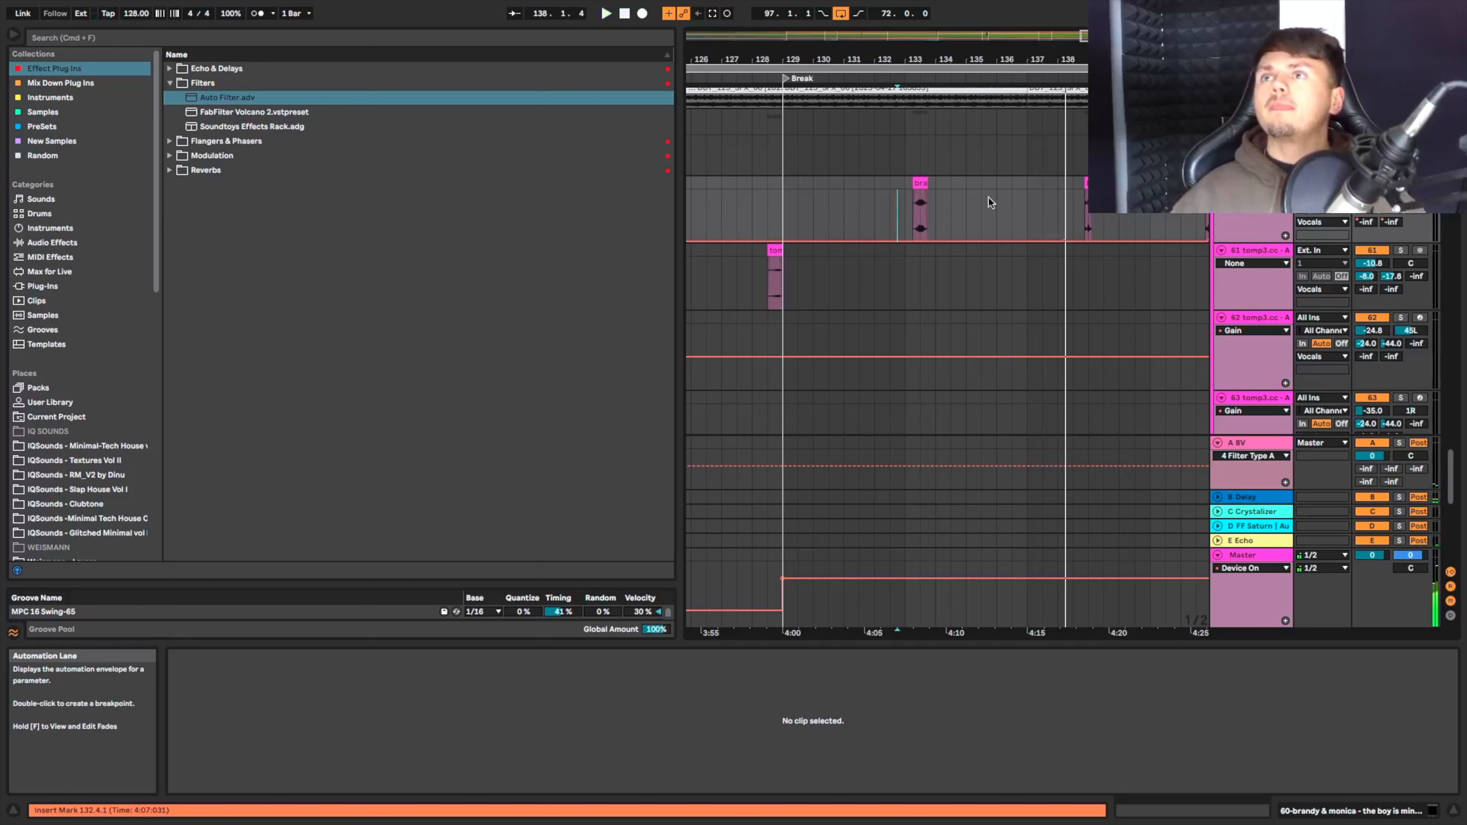
Audition the second break from bar 136 and through the vocal clips that follow.
{"action": "left_click", "coordinate": [999, 212]}
{"action": "scroll", "coordinate": [999, 212], "scroll_direction": "right", "scroll_amount": 2}
{"action": "key", "text": "space"}
{"action": "scroll", "coordinate": [999, 219], "scroll_direction": "right", "scroll_amount": 5}
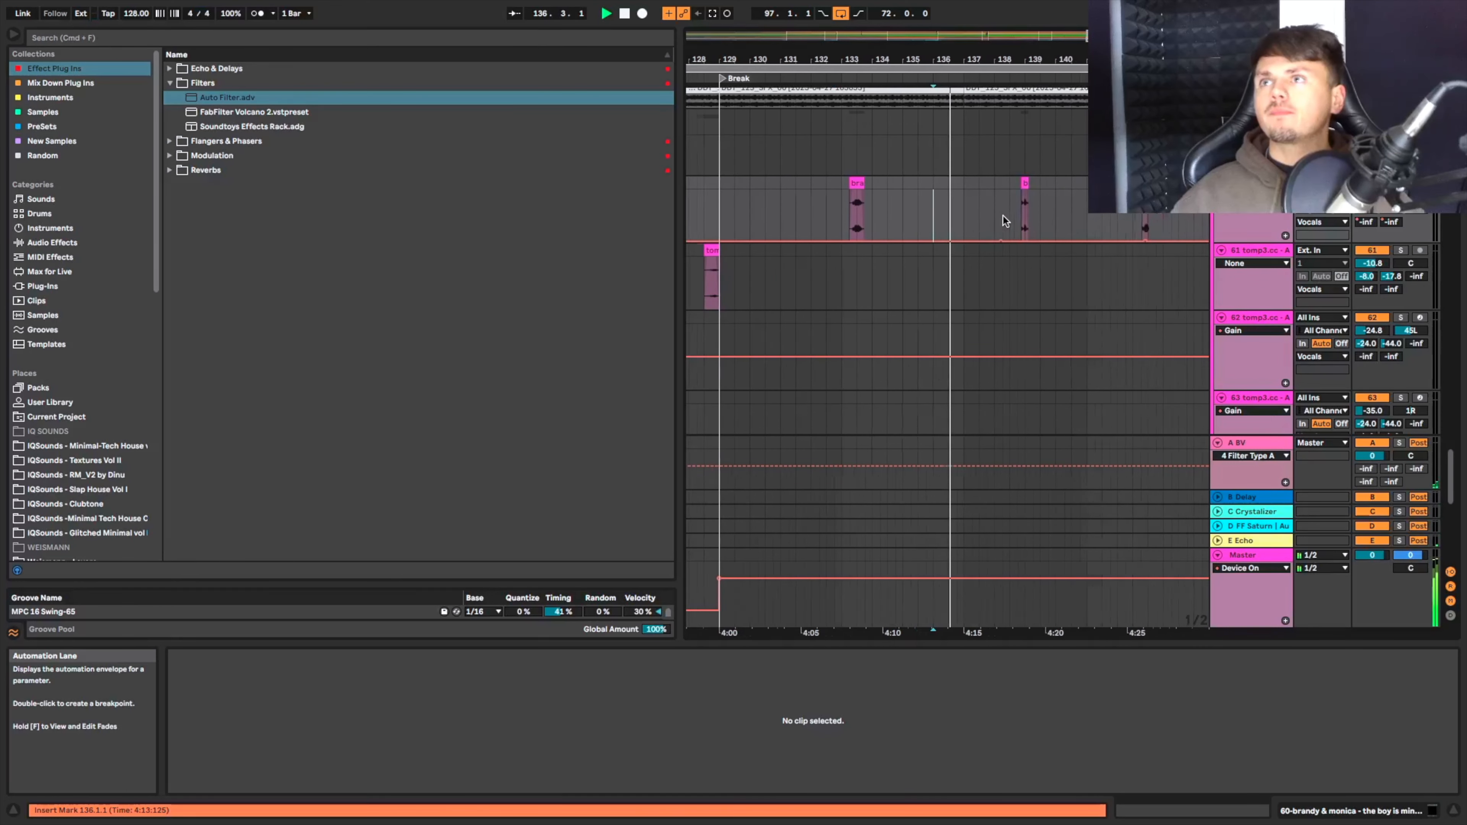
{"action": "left_click", "coordinate": [1020, 218]}
{"action": "left_click", "coordinate": [1012, 220]}
{"action": "scroll", "coordinate": [1025, 221], "scroll_direction": "right", "scroll_amount": 2}
{"action": "scroll", "coordinate": [1047, 223], "scroll_direction": "right", "scroll_amount": 1}
{"action": "key", "text": "space"}
{"action": "left_click", "coordinate": [1039, 222]}
Copy the vocal section from 142.3.1 to 144.1.1 to 136.3.1 on the same track and listen to it.
{"action": "left_click_drag", "start_coordinate": [917, 219], "coordinate": [953, 186]}
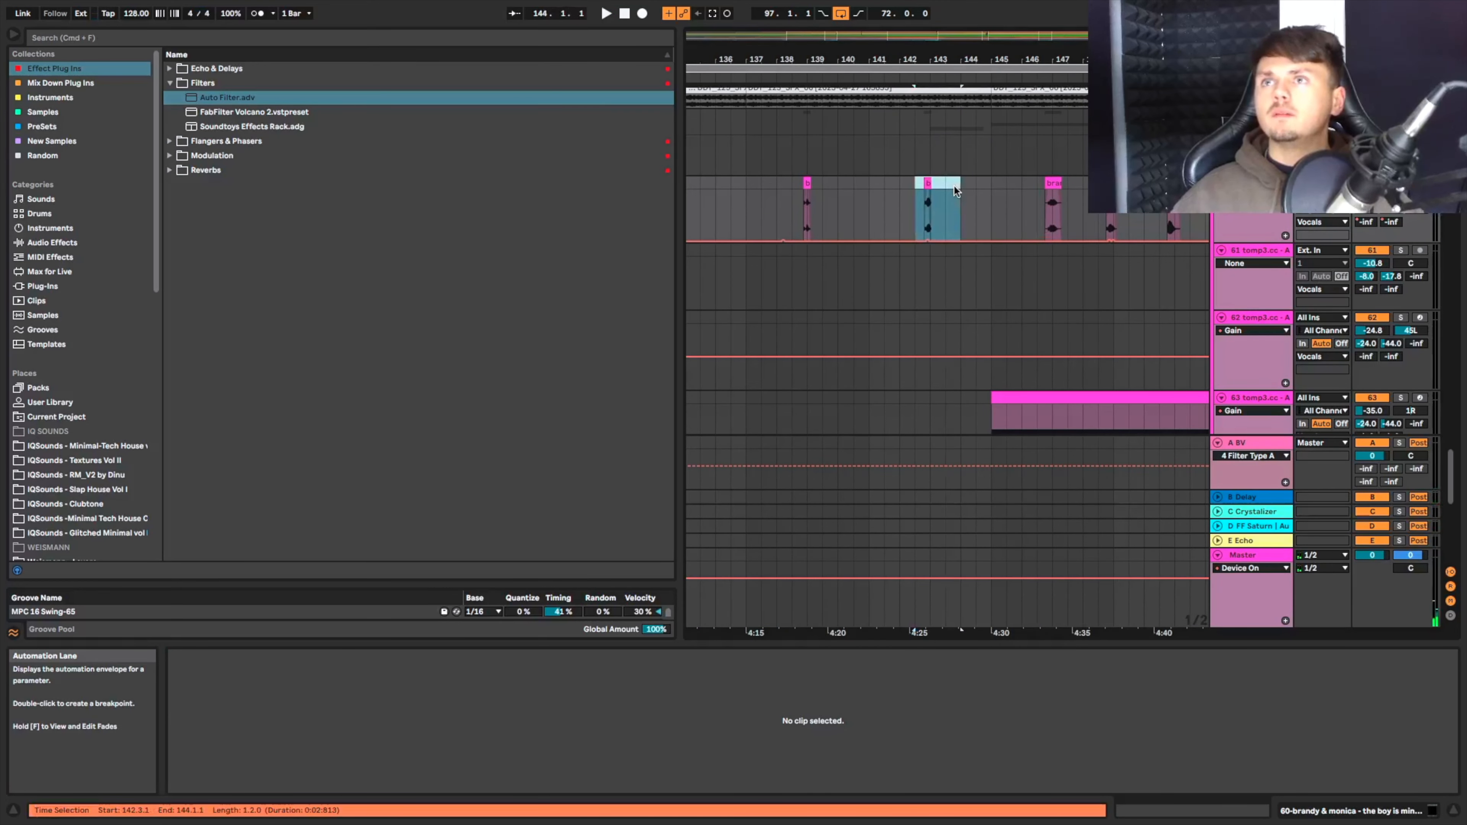
{"action": "scroll", "coordinate": [928, 185], "scroll_direction": "left", "scroll_amount": 2}
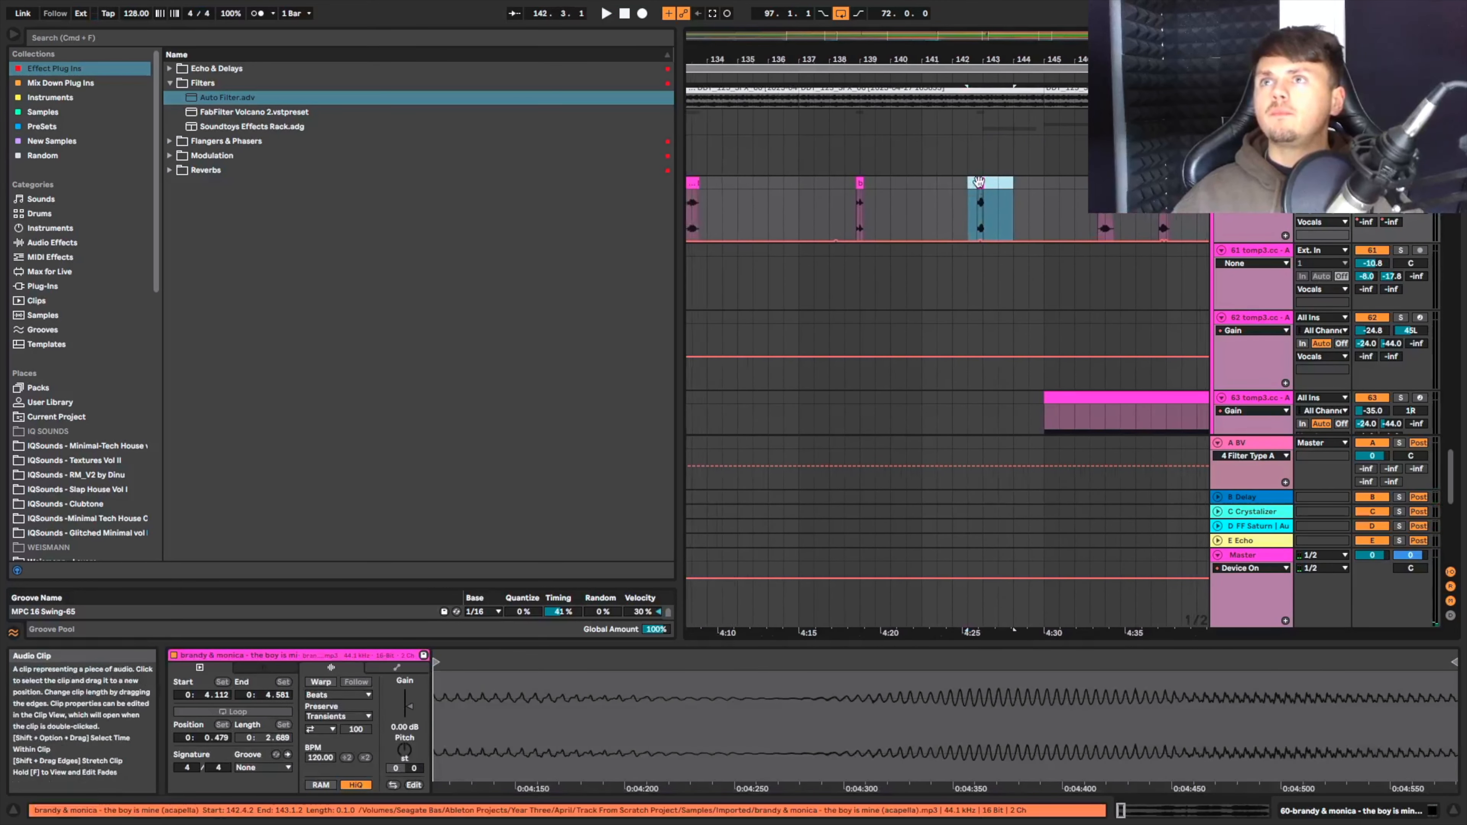
{"action": "left_click_drag", "start_coordinate": [977, 181], "coordinate": [793, 182]}
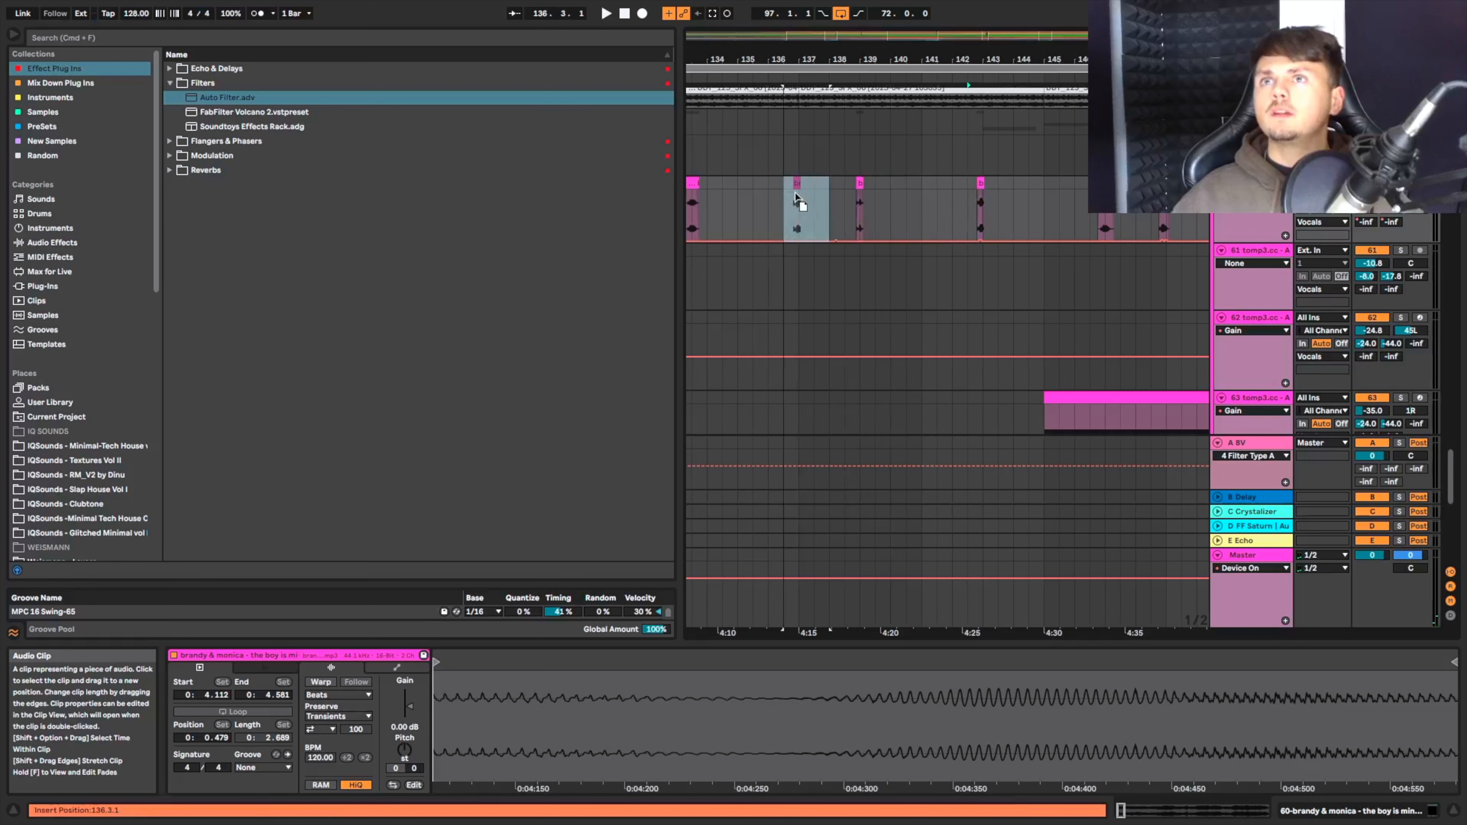
{"action": "scroll", "coordinate": [801, 193], "scroll_direction": "left", "scroll_amount": 4}
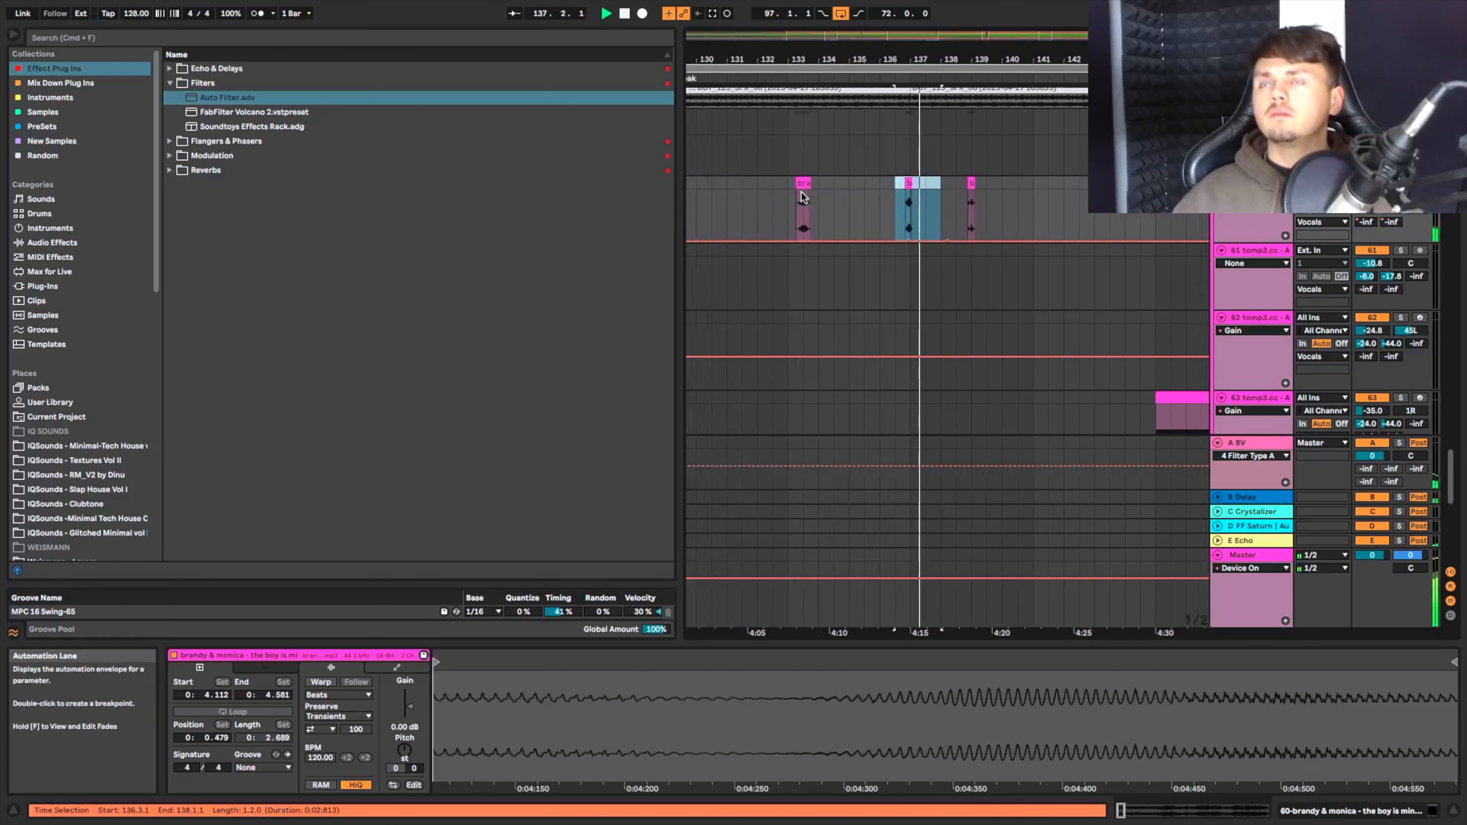
{"action": "scroll", "coordinate": [811, 198], "scroll_direction": "right", "scroll_amount": 2}
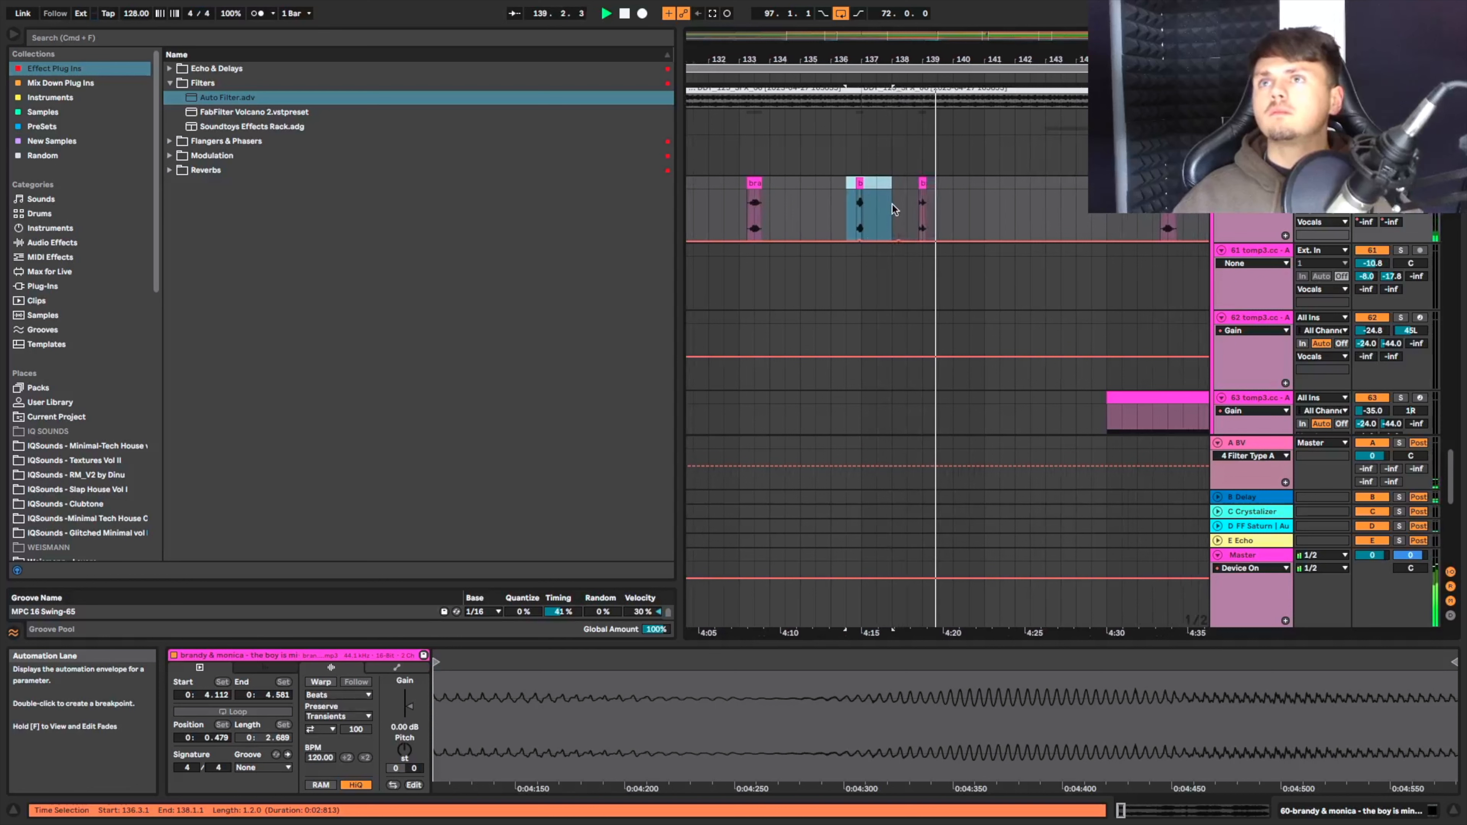
Delete the vocal clip between 137.3.1 and 142.1.1, and play back from about bar 128.
{"action": "left_click", "coordinate": [864, 211]}
{"action": "left_click_drag", "start_coordinate": [868, 208], "coordinate": [991, 186]}
{"action": "key", "text": "super+d"}
{"action": "left_click_drag", "start_coordinate": [876, 214], "coordinate": [1011, 182]}
{"action": "key", "text": "Delete"}
{"action": "scroll", "coordinate": [1005, 182], "scroll_direction": "left", "scroll_amount": 1}
{"action": "scroll", "coordinate": [1005, 182], "scroll_direction": "up", "scroll_amount": 1}
{"action": "scroll", "coordinate": [1005, 188], "scroll_direction": "left", "scroll_amount": 3}
{"action": "scroll", "coordinate": [1005, 187], "scroll_direction": "up", "scroll_amount": 1}
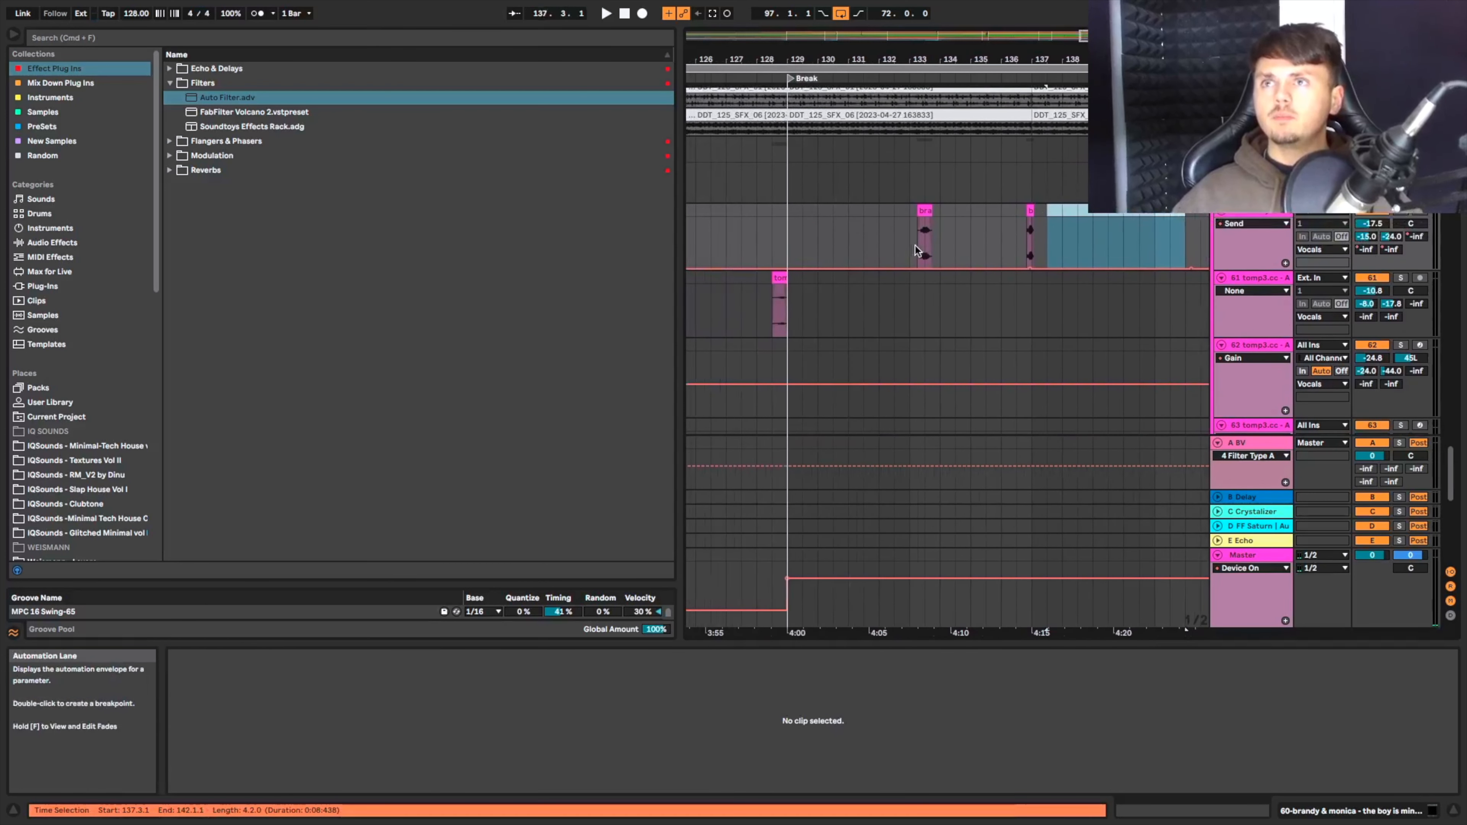
{"action": "left_click", "coordinate": [765, 243]}
{"action": "key", "text": "space"}
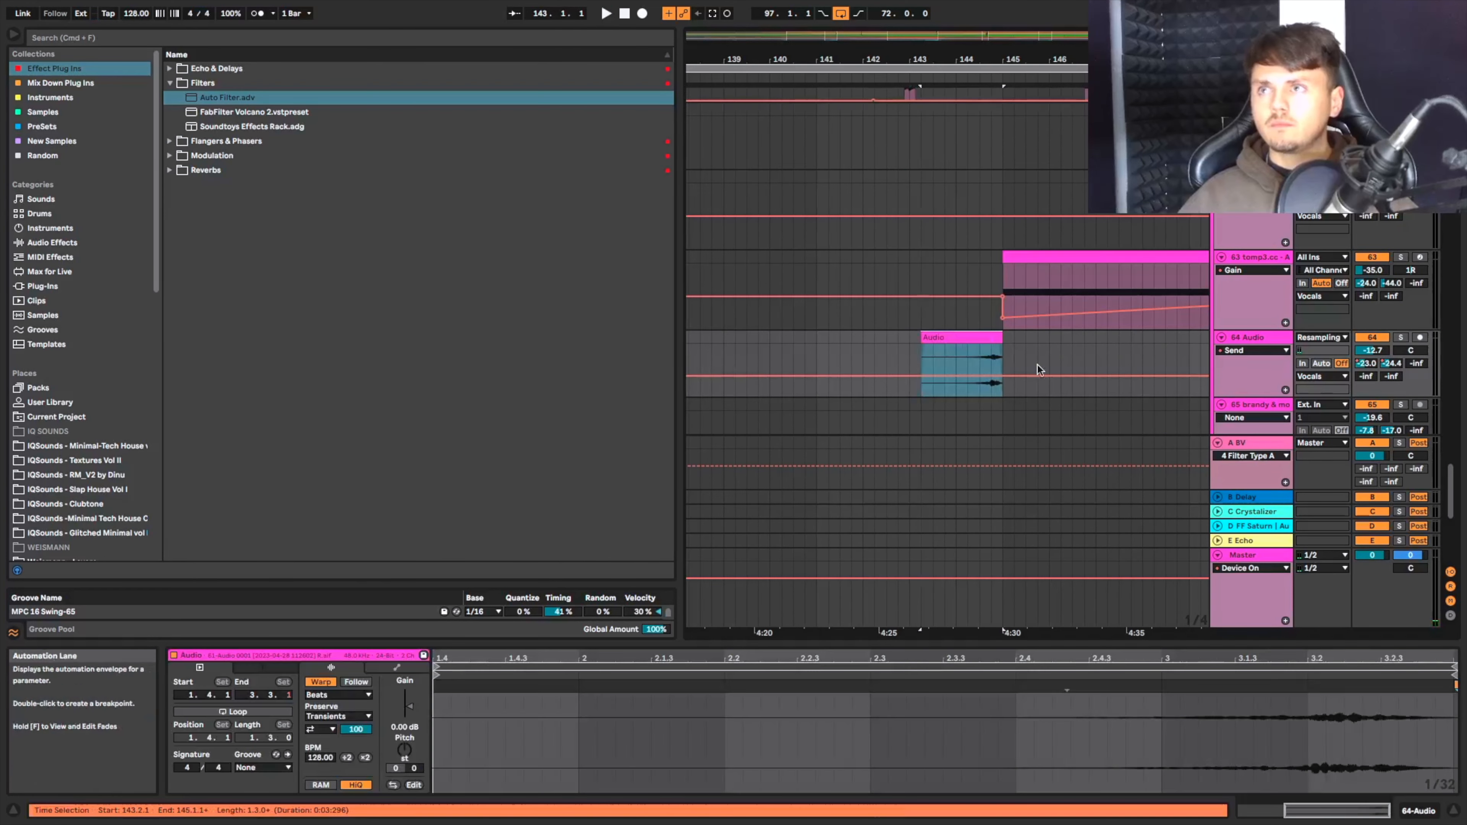
Copy bars 65.1.1 to 71.1.1 of the 64 Audio track from Break 1, paste them at 141.1.1, and play them.
{"action": "scroll", "coordinate": [1027, 383], "scroll_direction": "down", "scroll_amount": 5}
{"action": "scroll", "coordinate": [1027, 383], "scroll_direction": "left", "scroll_amount": 6}
{"action": "scroll", "coordinate": [848, 330], "scroll_direction": "down", "scroll_amount": 1}
{"action": "scroll", "coordinate": [848, 331], "scroll_direction": "right", "scroll_amount": 1}
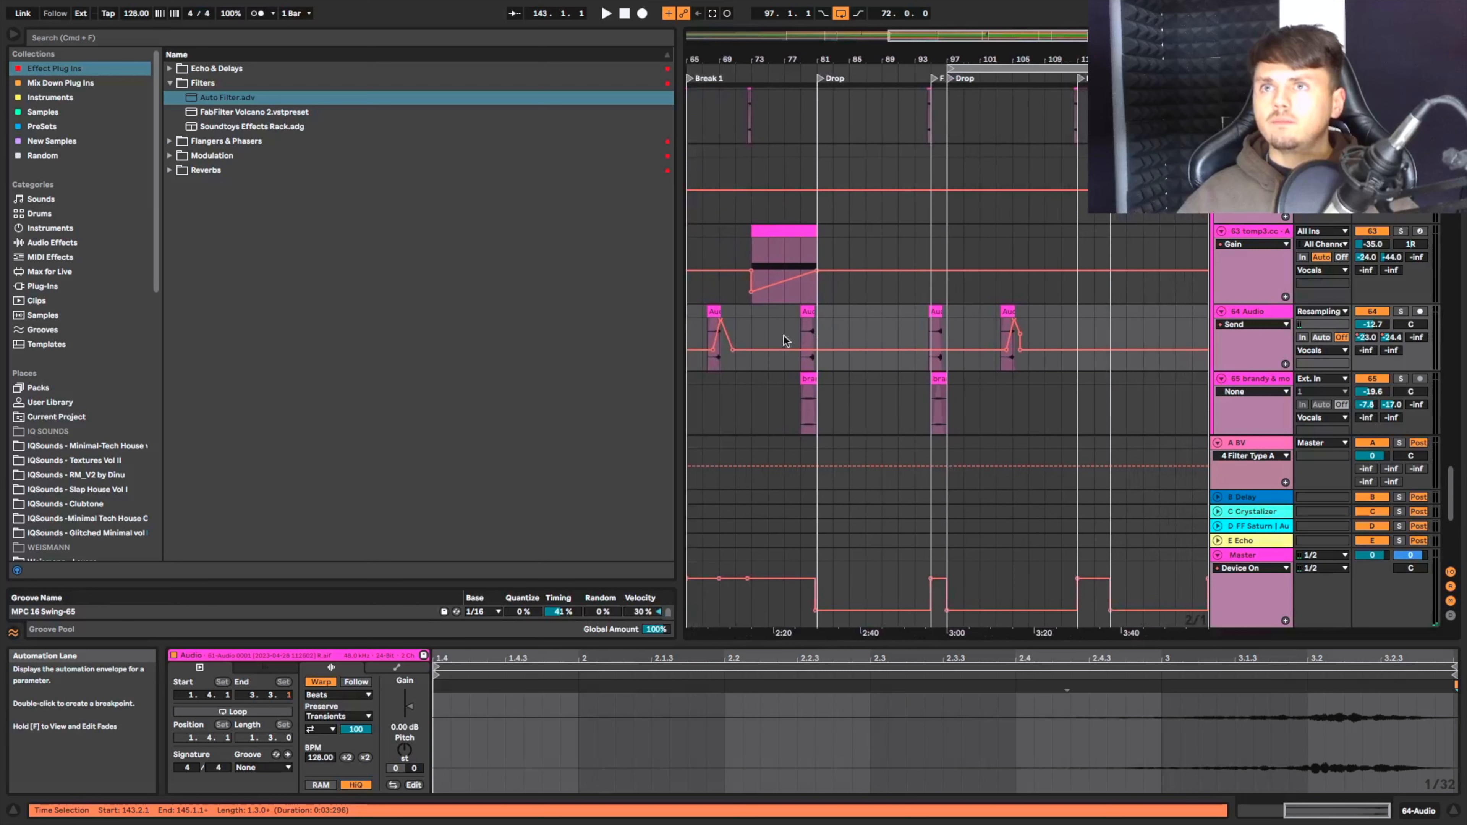
{"action": "scroll", "coordinate": [778, 312], "scroll_direction": "left", "scroll_amount": 2}
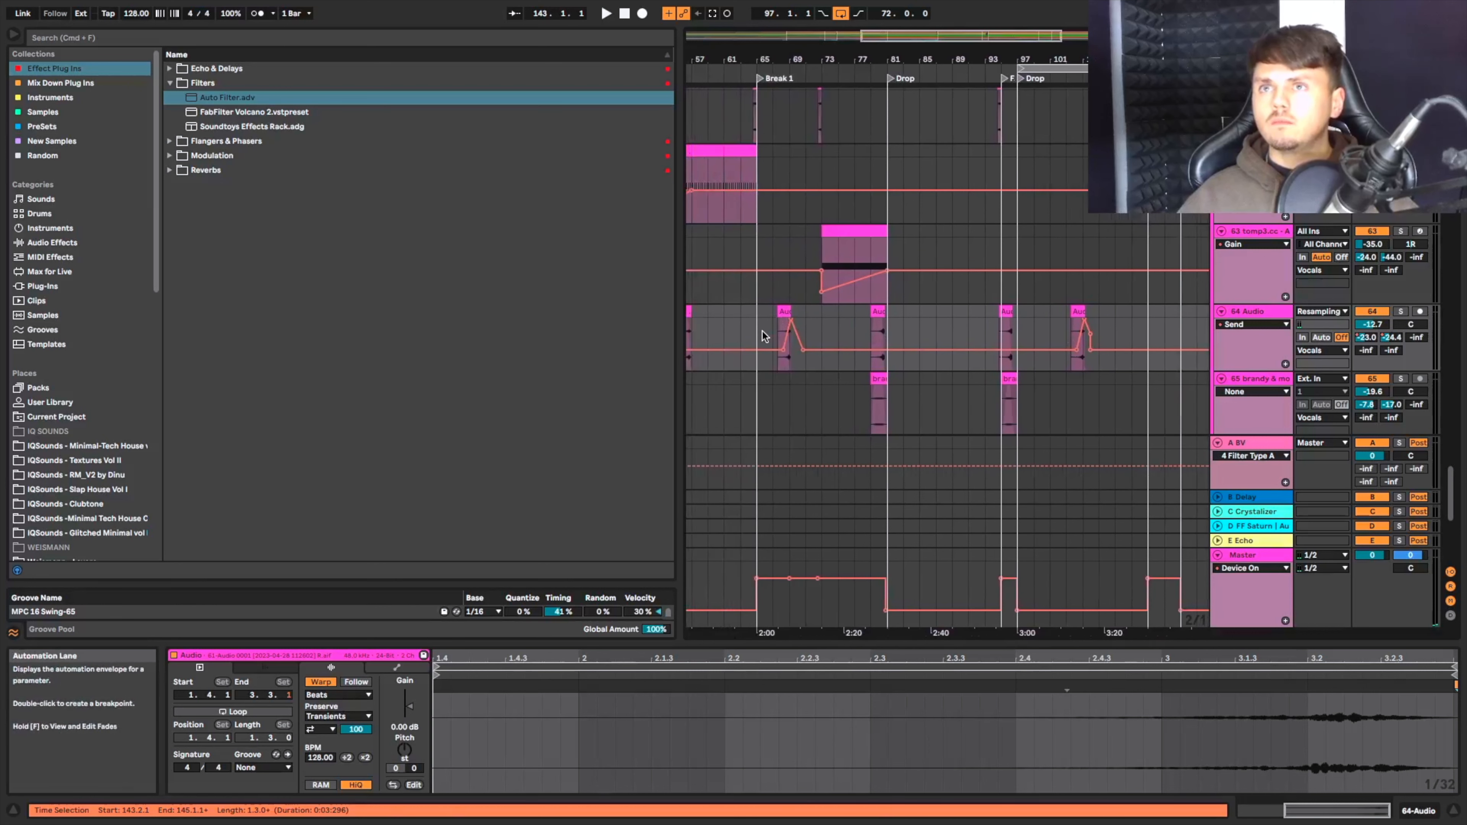
{"action": "left_click_drag", "start_coordinate": [762, 330], "coordinate": [800, 315]}
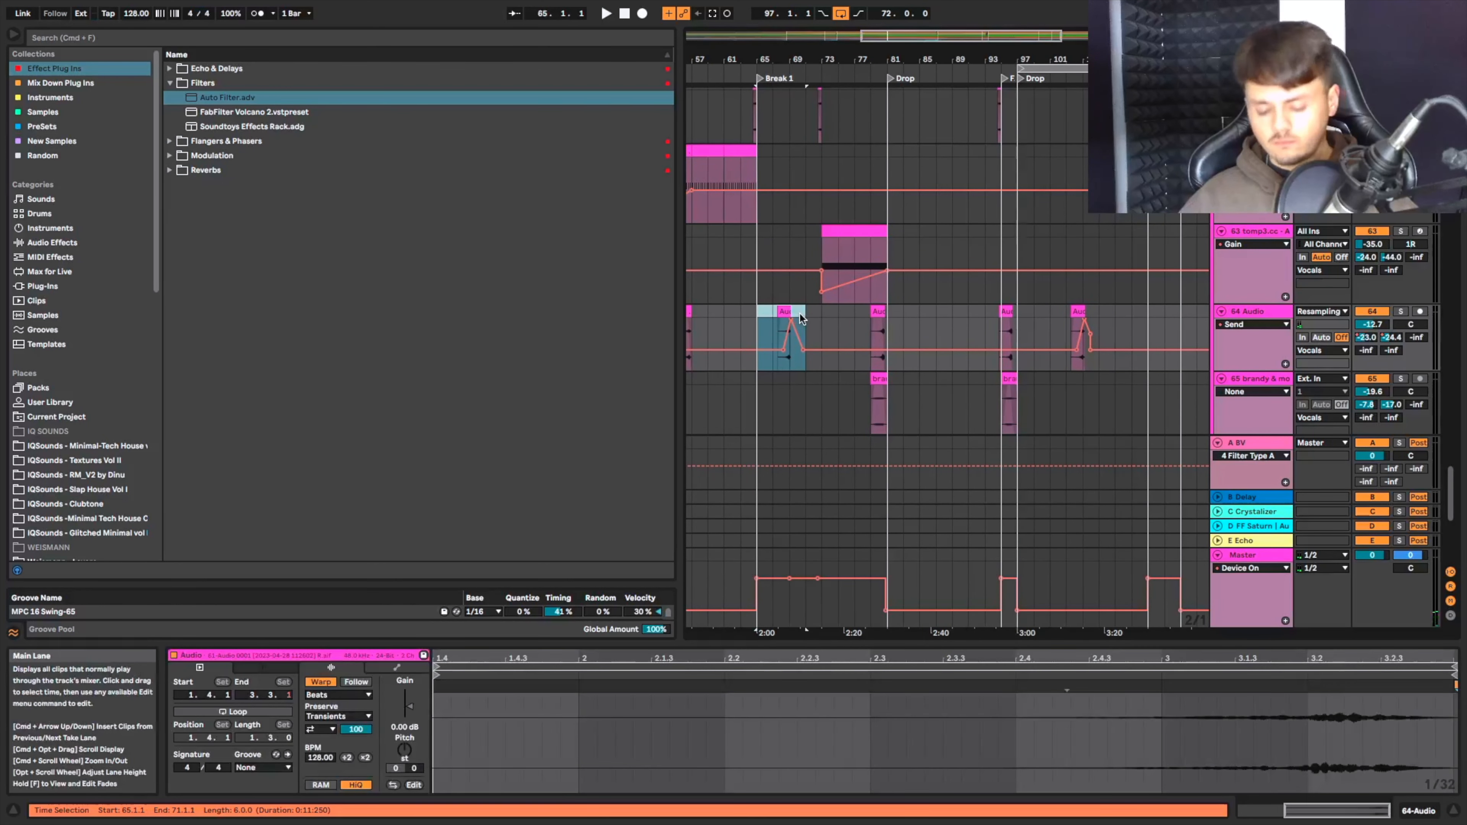
{"action": "key", "text": "super+c"}
{"action": "scroll", "coordinate": [809, 314], "scroll_direction": "right", "scroll_amount": 10}
{"action": "left_click", "coordinate": [1053, 329]}
{"action": "key", "text": "super+v"}
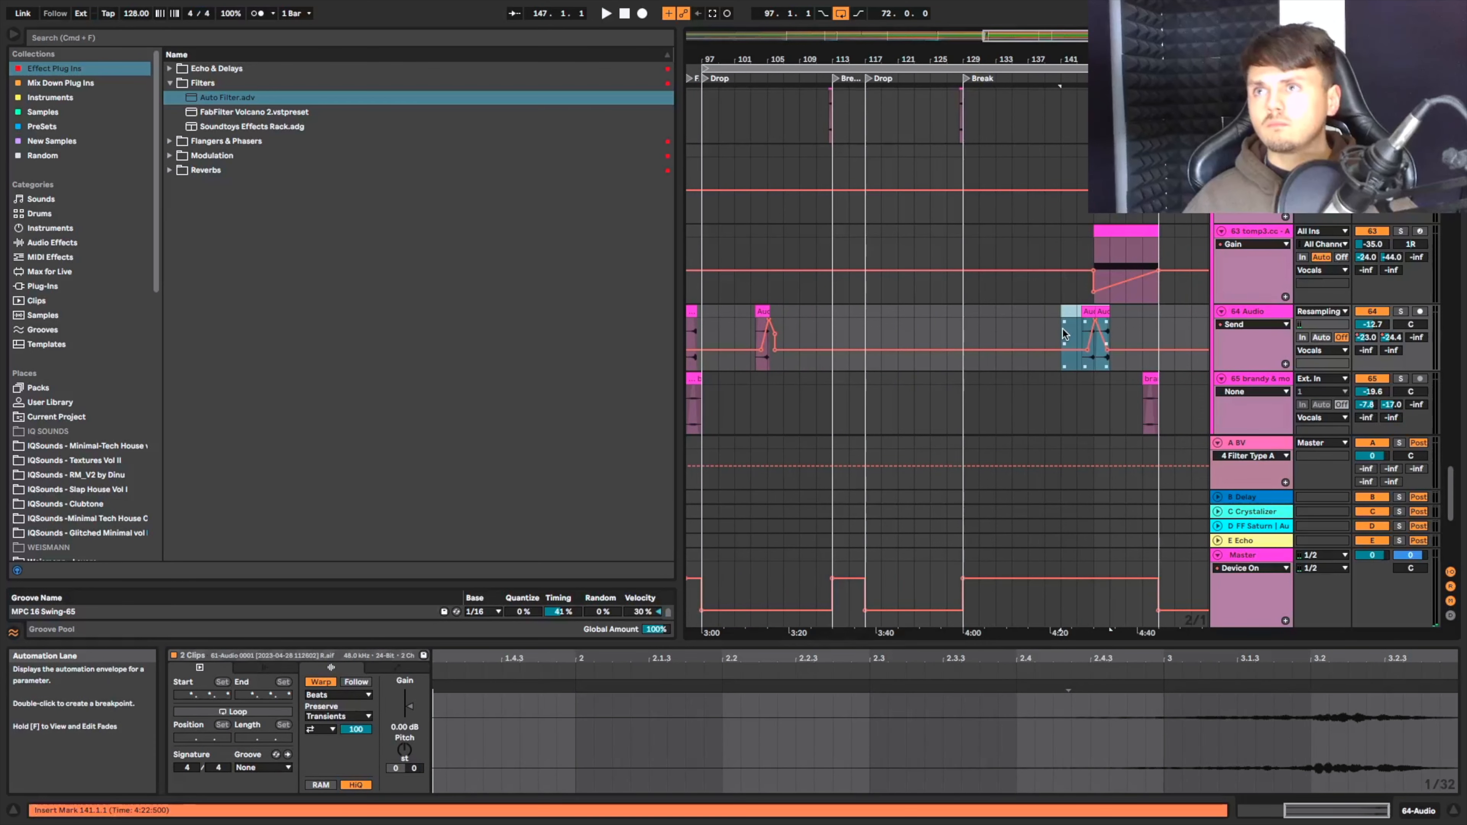
{"action": "key", "text": "Right"}
{"action": "key", "text": "space"}
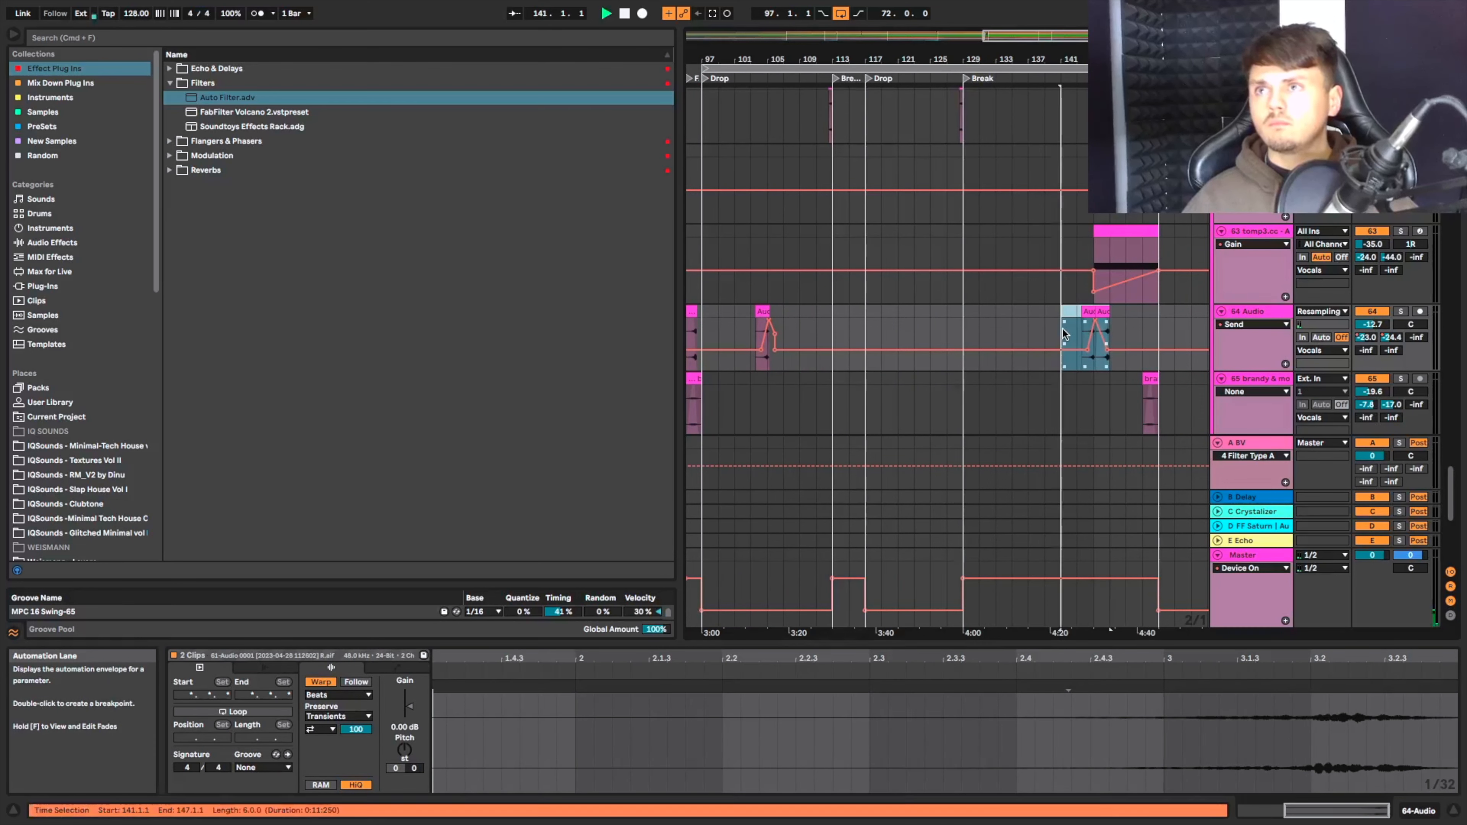
Delete the extra audio from 145.2.1 to 147.1.1 on the 64 Audio track and bring its send automation back down to -27.0 dB.
{"action": "left_click", "coordinate": [1103, 314]}
{"action": "left_click", "coordinate": [1106, 315]}
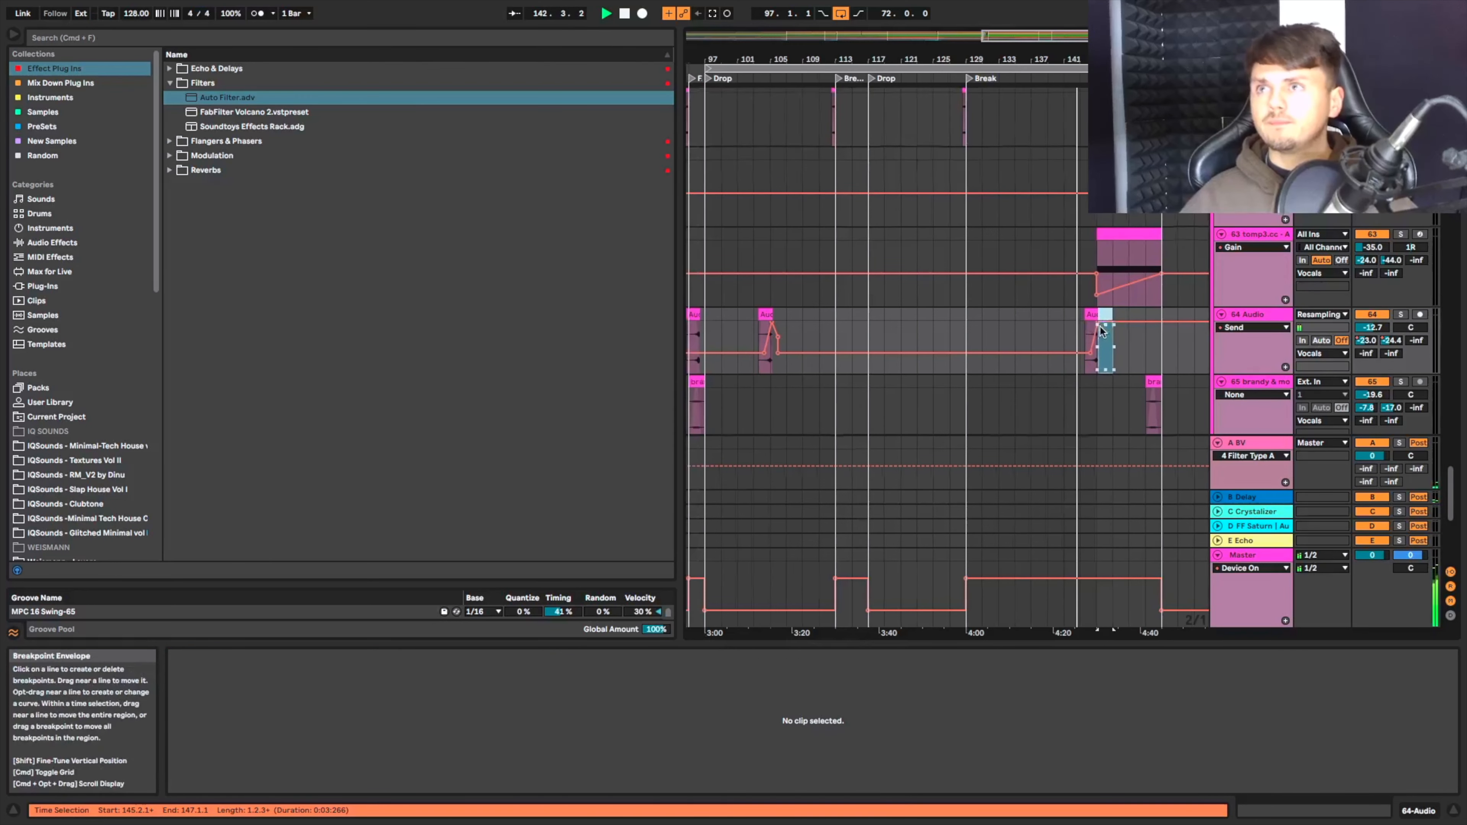
{"action": "scroll", "coordinate": [1111, 322], "scroll_direction": "up", "scroll_amount": 5}
{"action": "key", "text": "Delete"}
{"action": "left_click_drag", "start_coordinate": [1109, 328], "coordinate": [1106, 361]}
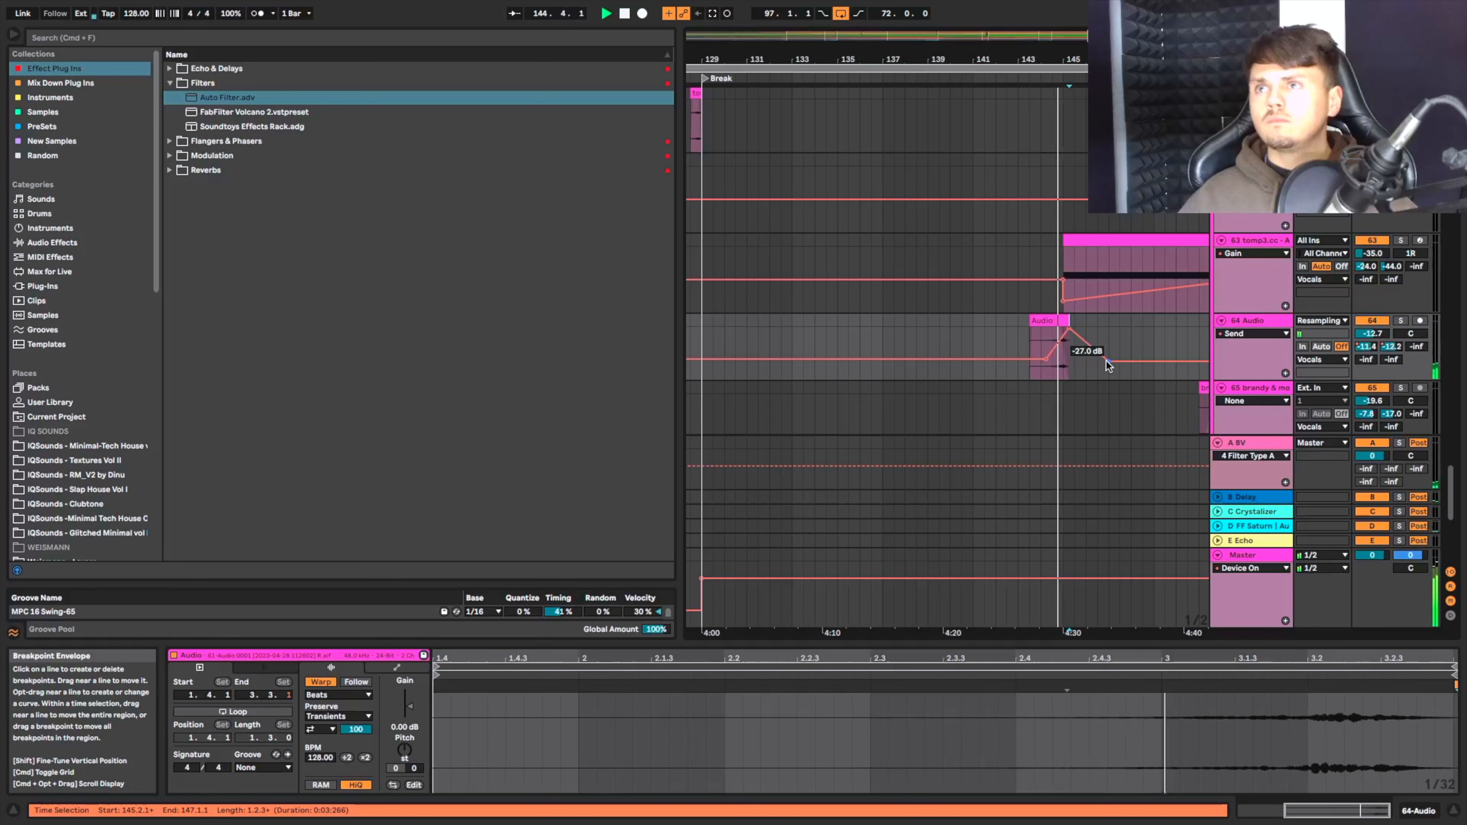
{"action": "scroll", "coordinate": [1104, 358], "scroll_direction": "down", "scroll_amount": 2}
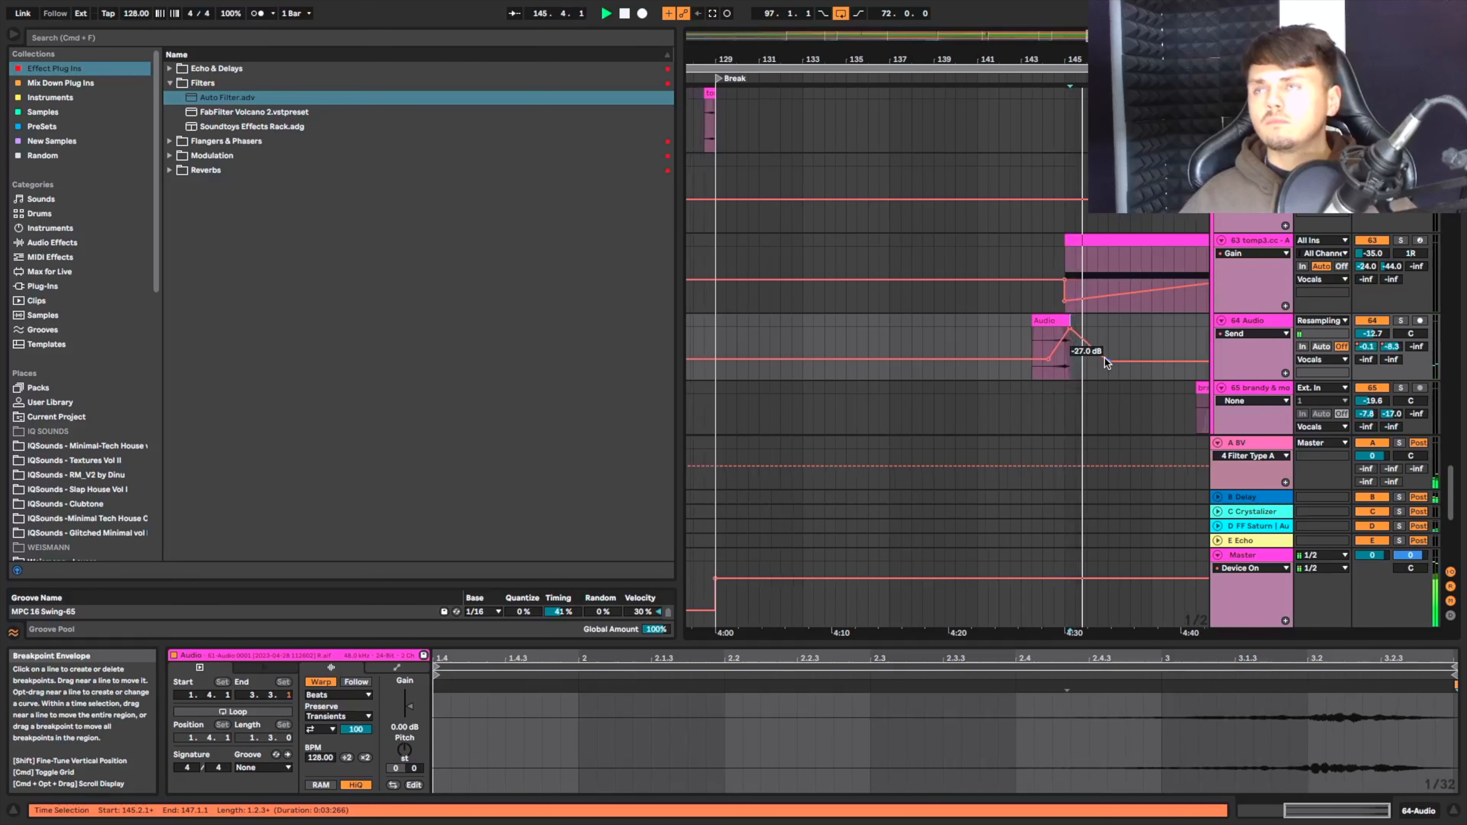
{"action": "scroll", "coordinate": [1105, 356], "scroll_direction": "right", "scroll_amount": 2}
{"action": "scroll", "coordinate": [1012, 344], "scroll_direction": "up", "scroll_amount": 3}
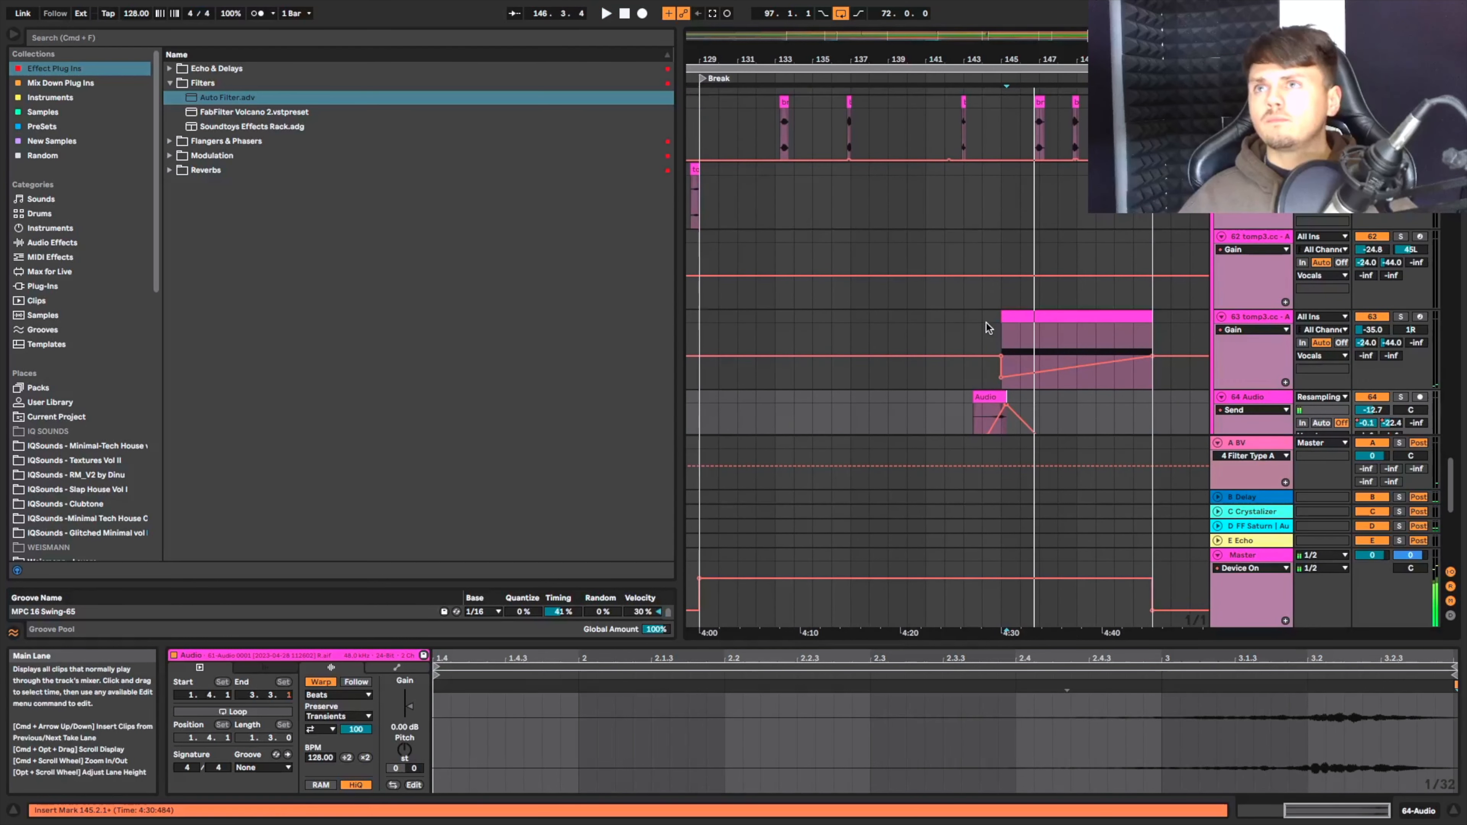
Audition the acapella vocal clips from 147.1.1 and 148.3.1.
{"action": "left_click", "coordinate": [986, 323]}
{"action": "scroll", "coordinate": [991, 324], "scroll_direction": "up", "scroll_amount": 2}
{"action": "scroll", "coordinate": [1026, 222], "scroll_direction": "up", "scroll_amount": 3}
{"action": "left_click", "coordinate": [1054, 190]}
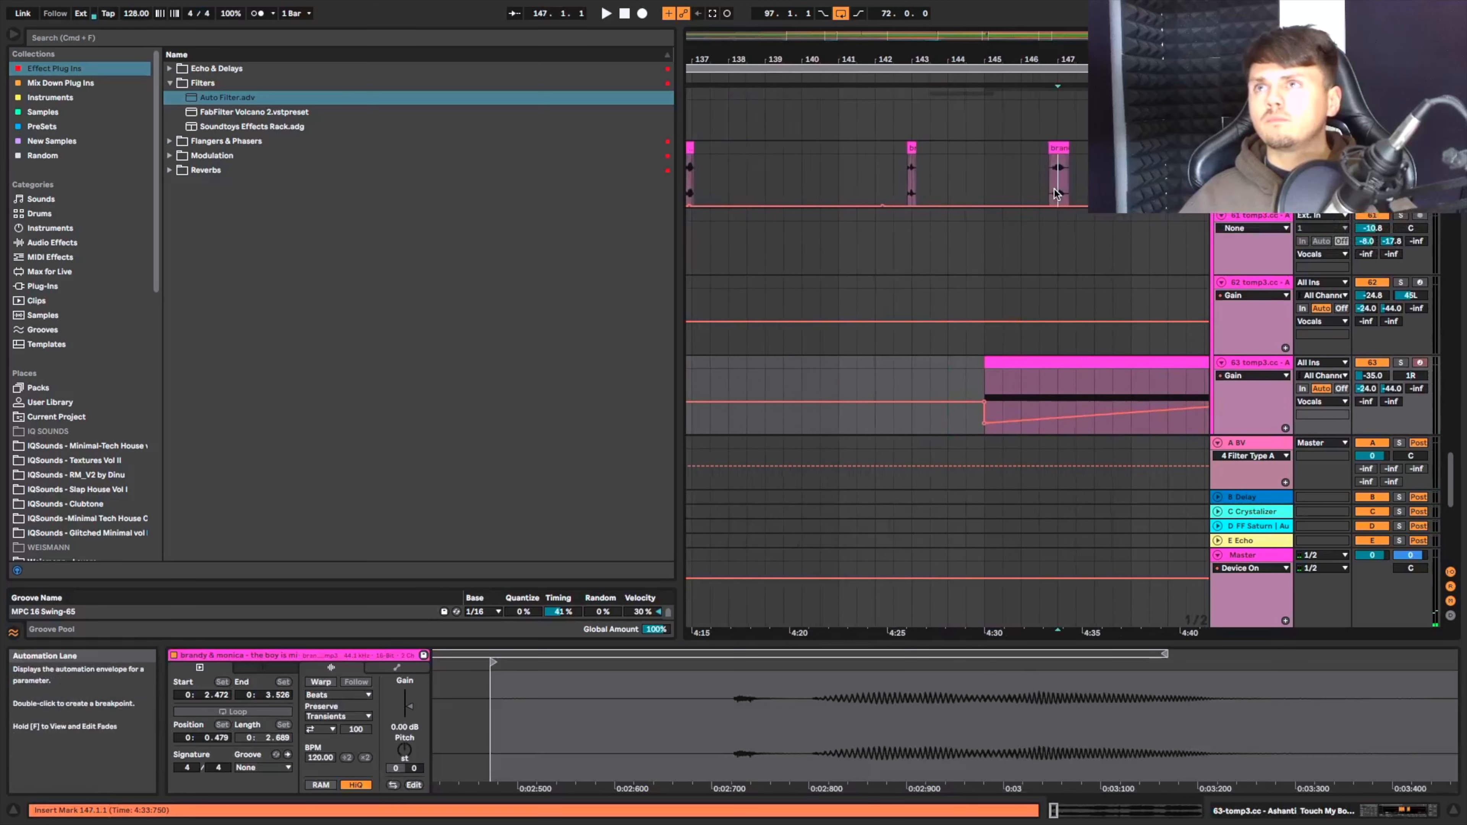
{"action": "key", "text": "space"}
{"action": "scroll", "coordinate": [1051, 191], "scroll_direction": "down", "scroll_amount": 1}
{"action": "scroll", "coordinate": [1051, 190], "scroll_direction": "right", "scroll_amount": 1}
{"action": "scroll", "coordinate": [1052, 191], "scroll_direction": "up", "scroll_amount": 1}
{"action": "key", "text": "space"}
{"action": "left_click", "coordinate": [1085, 196]}
{"action": "key", "text": "space"}
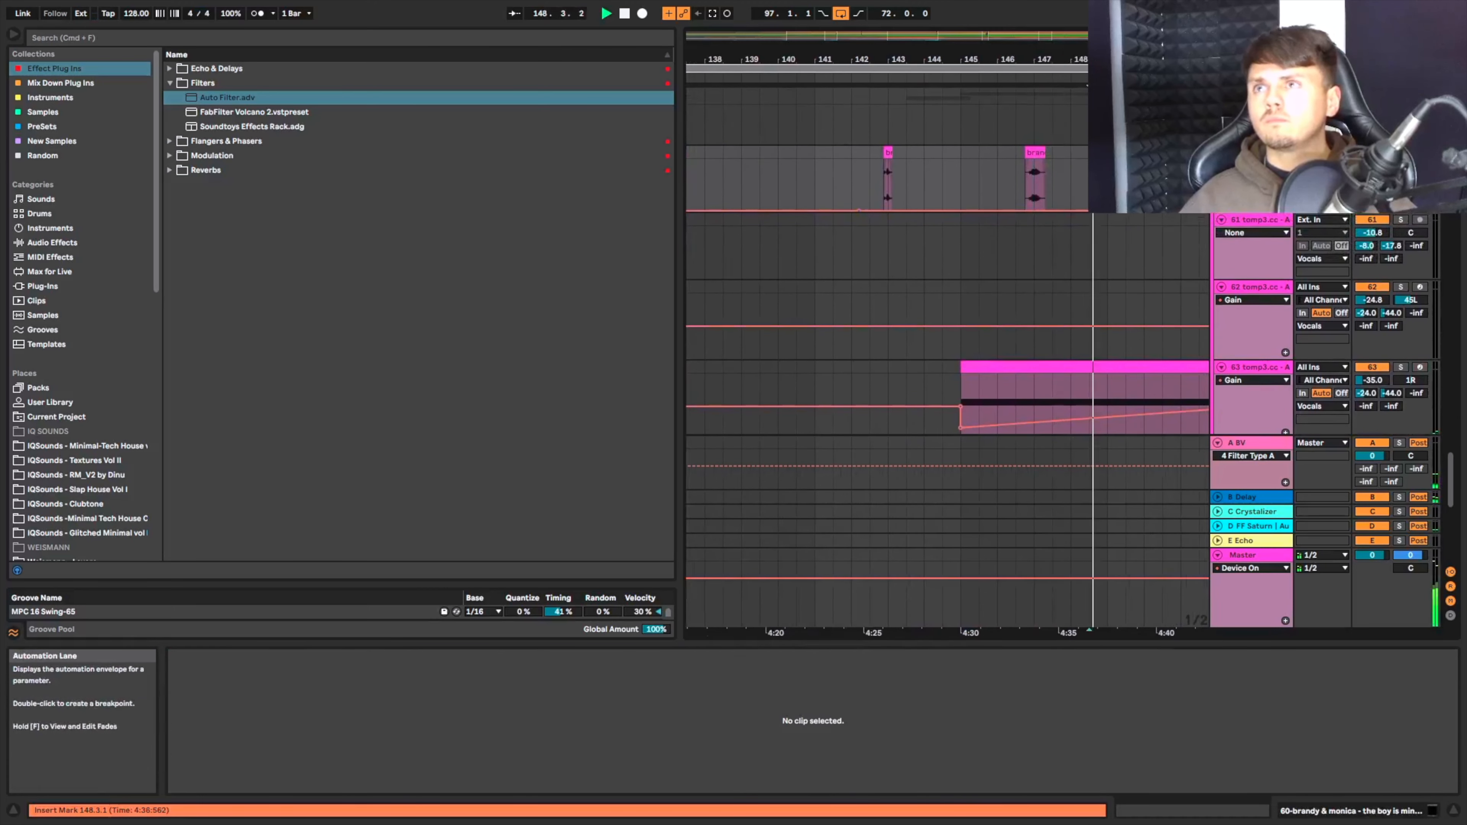
Audition the last acapella vocals of the break from 151.1.1 and 150.3.1.
{"action": "scroll", "coordinate": [1085, 196], "scroll_direction": "right", "scroll_amount": 2}
{"action": "scroll", "coordinate": [1118, 194], "scroll_direction": "right", "scroll_amount": 1}
{"action": "key", "text": "space"}
{"action": "left_click", "coordinate": [1118, 194]}
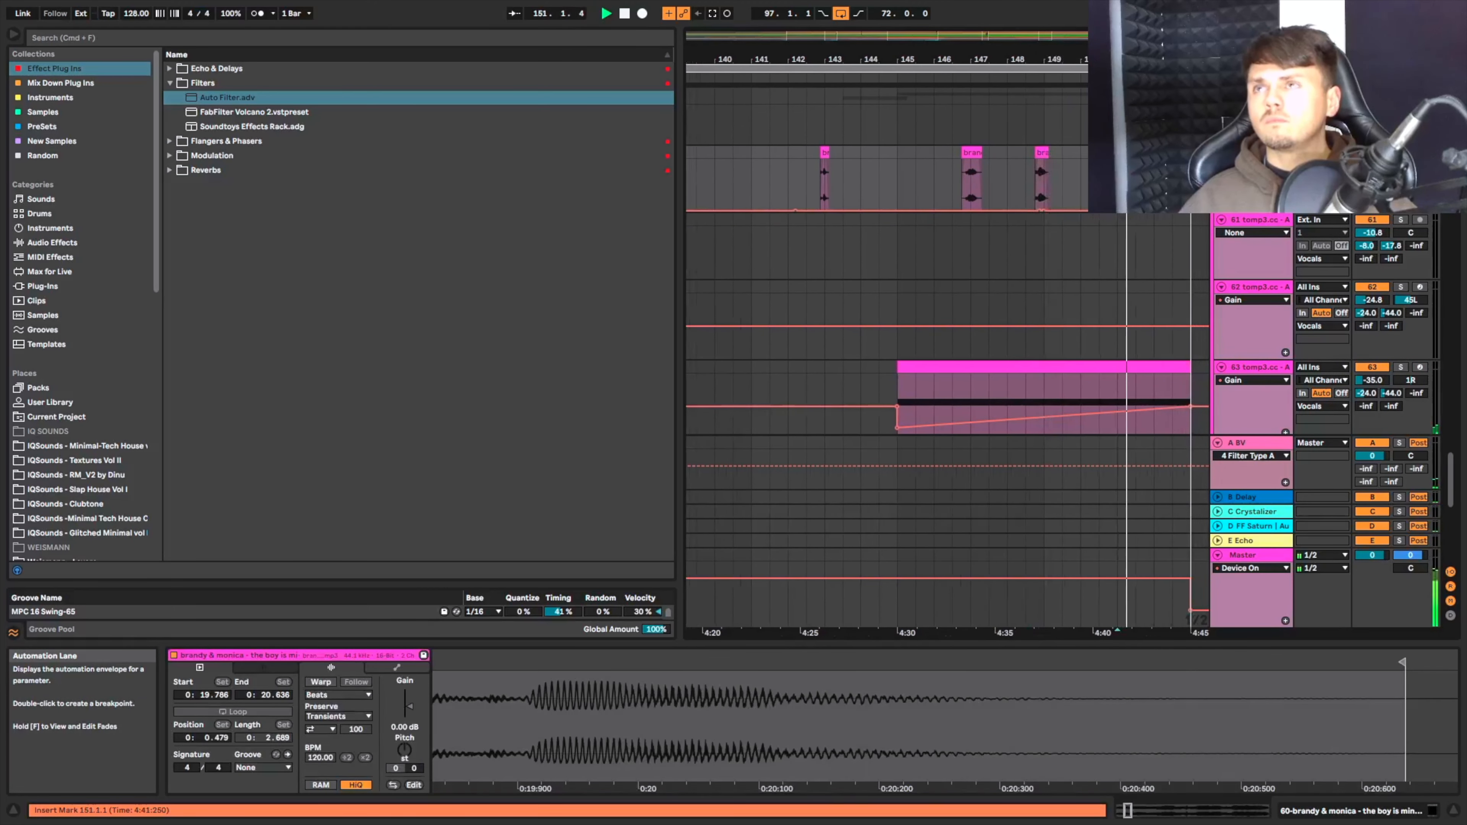
{"action": "key", "text": "space"}
{"action": "left_click", "coordinate": [1099, 193]}
{"action": "key", "text": "space"}
{"action": "scroll", "coordinate": [1104, 193], "scroll_direction": "up", "scroll_amount": 3}
{"action": "scroll", "coordinate": [1103, 194], "scroll_direction": "down", "scroll_amount": 4}
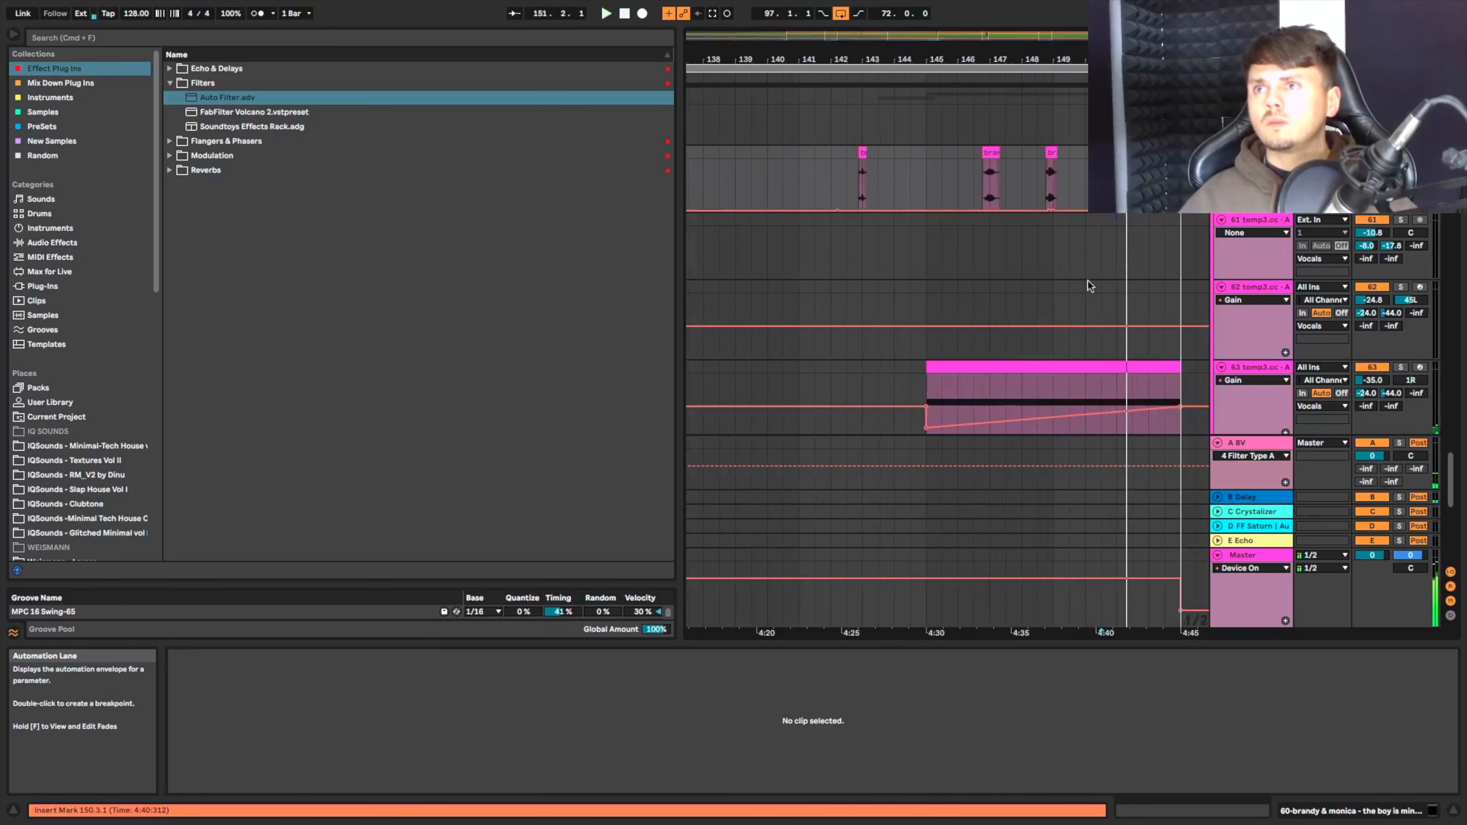
Stop playback and delete the clip from 145.1.1 to 153.1.1 on track 63.
{"action": "key", "text": "space"}
{"action": "left_click", "coordinate": [1051, 365]}
{"action": "key", "text": "Delete"}
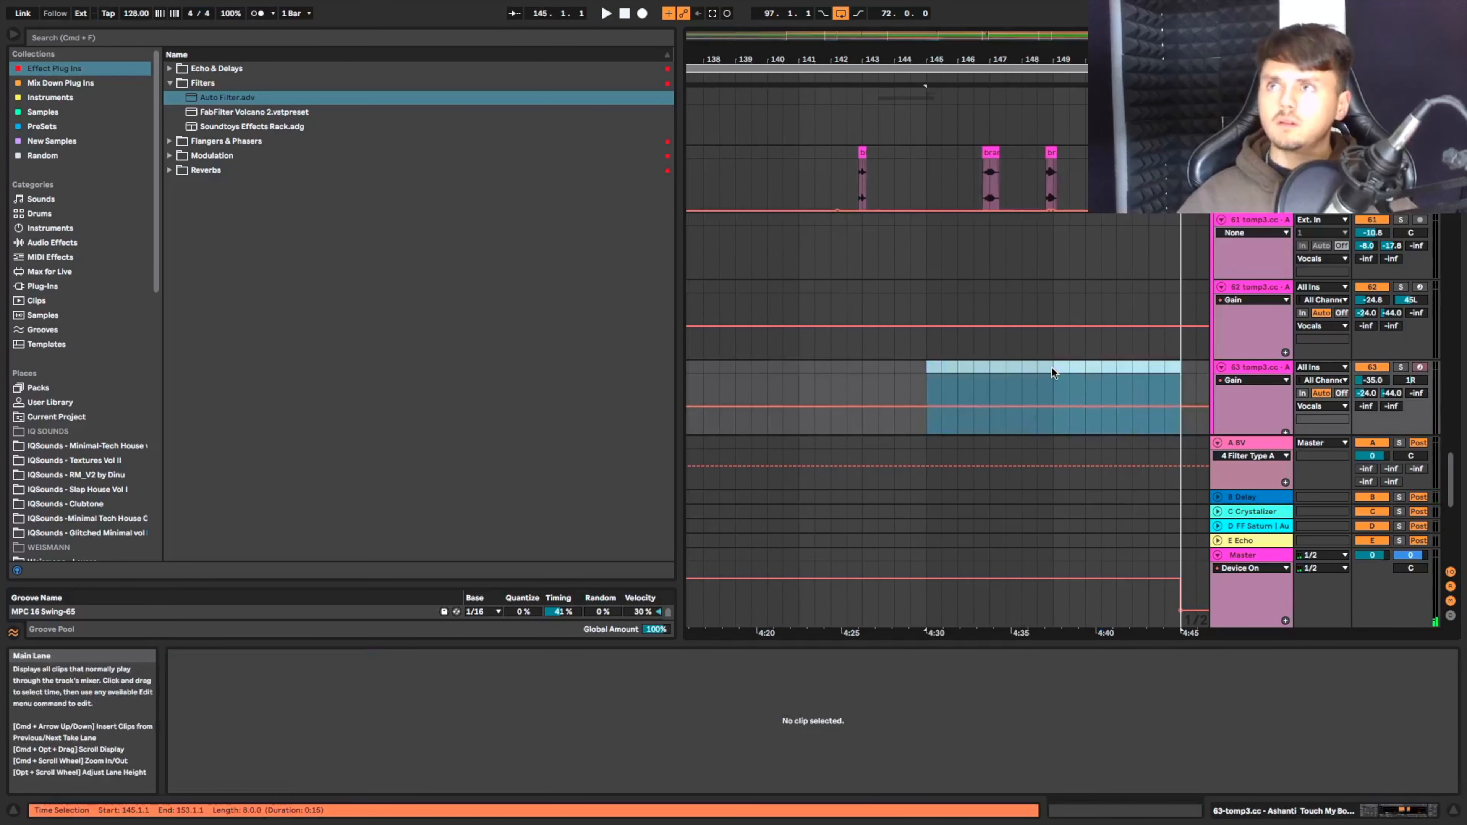
{"action": "scroll", "coordinate": [1051, 365], "scroll_direction": "down", "scroll_amount": 2}
{"action": "scroll", "coordinate": [1068, 248], "scroll_direction": "up", "scroll_amount": 2}
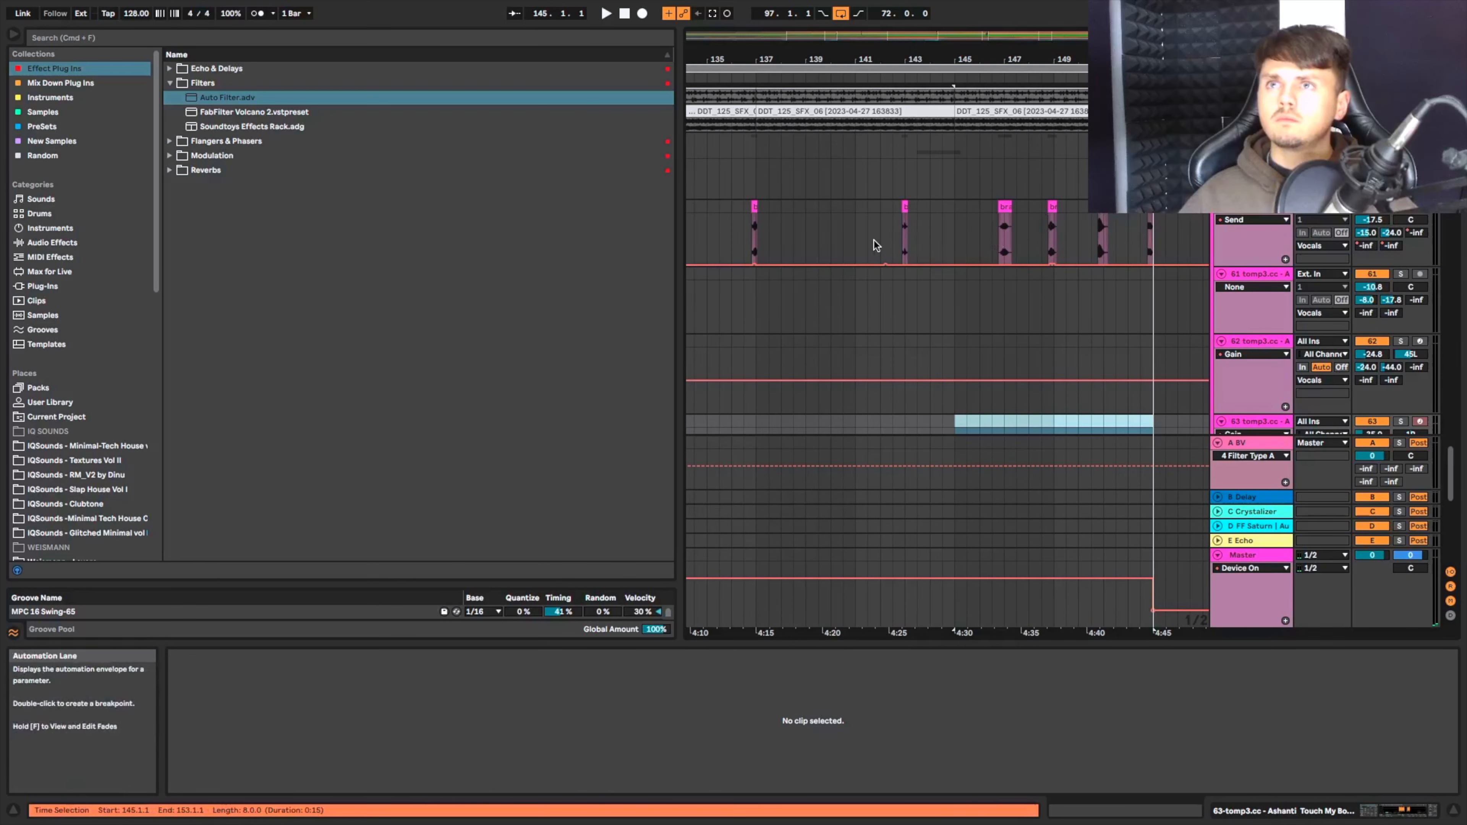
Move the vocal clip at 146.4.1 two bars earlier, to just before bar 145, and play back from 144.1.1.
{"action": "scroll", "coordinate": [873, 241], "scroll_direction": "left", "scroll_amount": 5}
{"action": "left_click", "coordinate": [858, 243]}
{"action": "scroll", "coordinate": [877, 240], "scroll_direction": "right", "scroll_amount": 3}
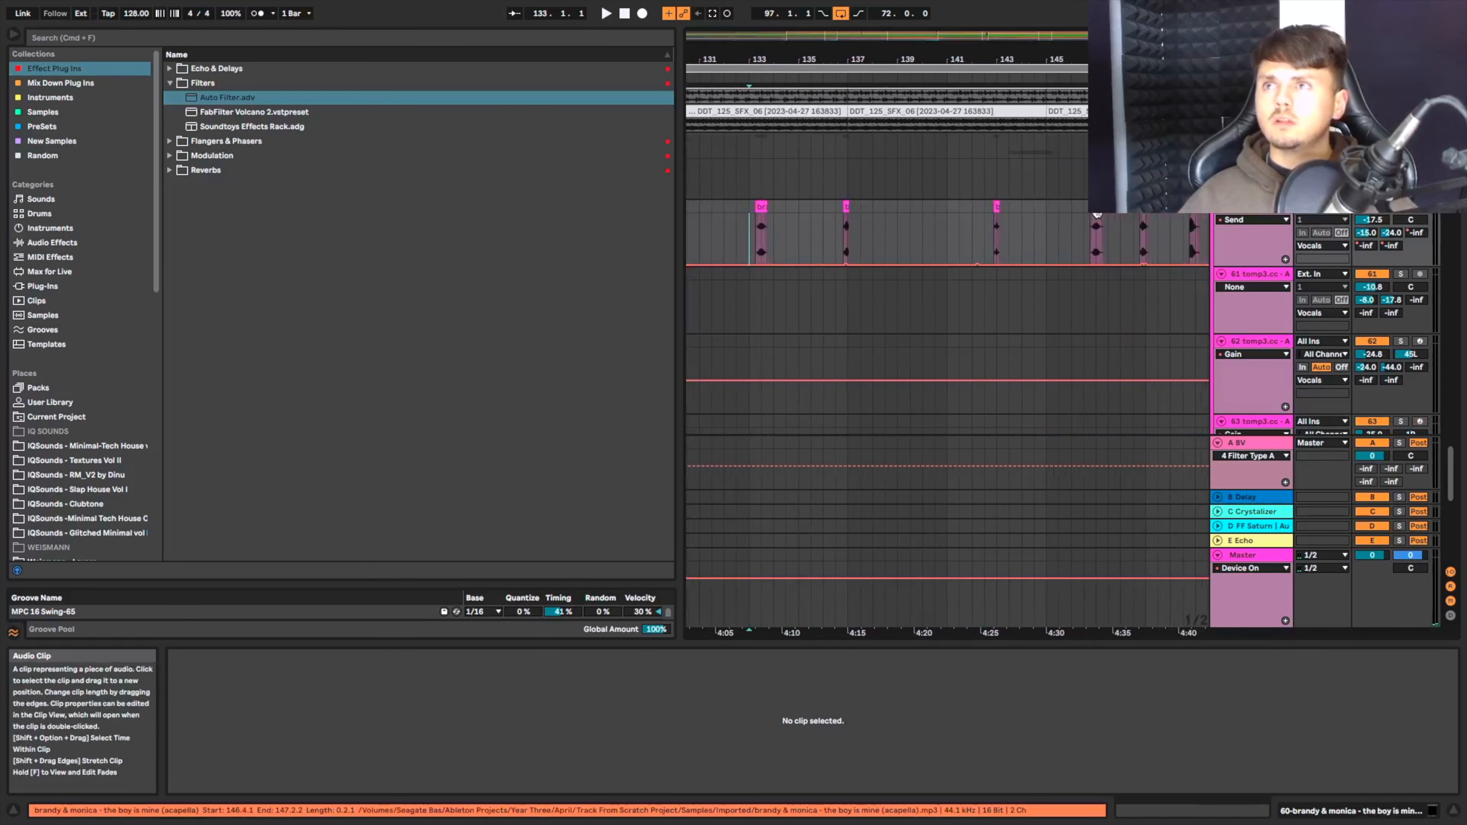
{"action": "left_click", "coordinate": [1052, 224]}
{"action": "left_click", "coordinate": [1023, 231]}
{"action": "key", "text": "space"}
{"action": "scroll", "coordinate": [1051, 230], "scroll_direction": "up", "scroll_amount": 3}
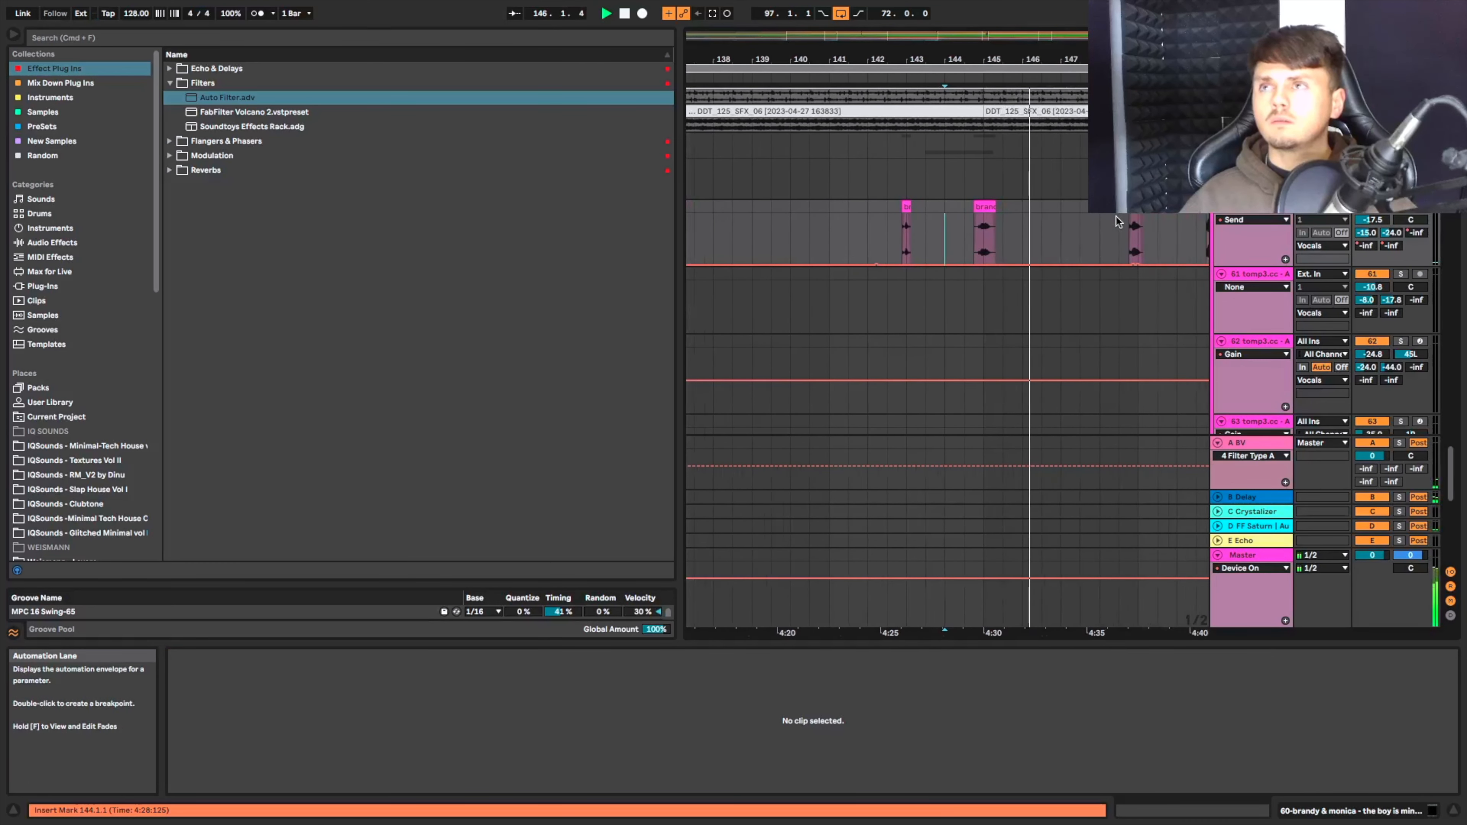
Delete the vocal clips within 148.3.1–149.3.1 and 150.3.1–151.3.1 on the acapella track.
{"action": "left_click", "coordinate": [1135, 237]}
{"action": "key", "text": "Delete"}
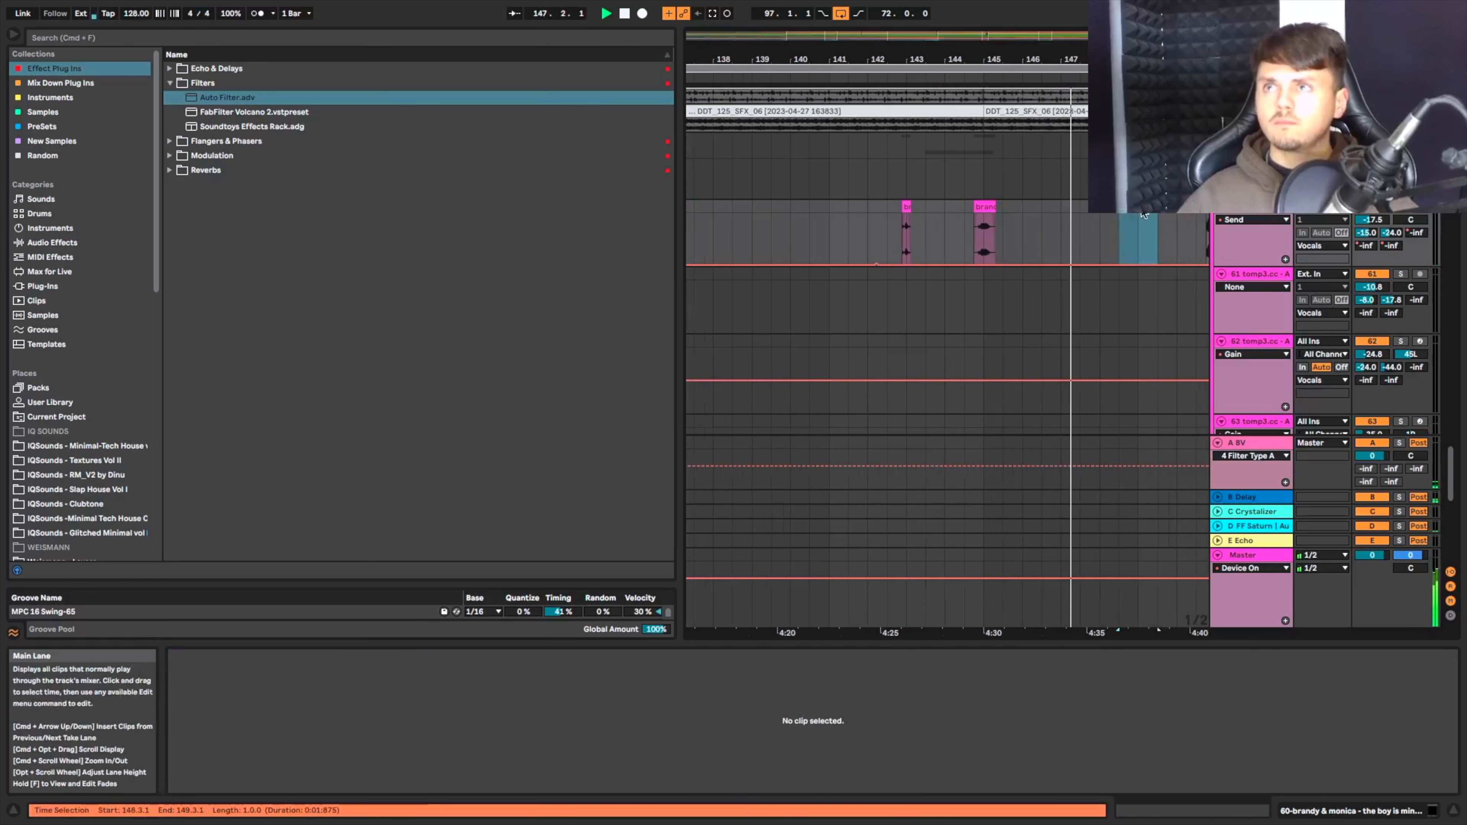
{"action": "scroll", "coordinate": [1137, 212], "scroll_direction": "right", "scroll_amount": 4}
{"action": "left_click", "coordinate": [1020, 227]}
{"action": "left_click_drag", "start_coordinate": [1021, 227], "coordinate": [1047, 209]}
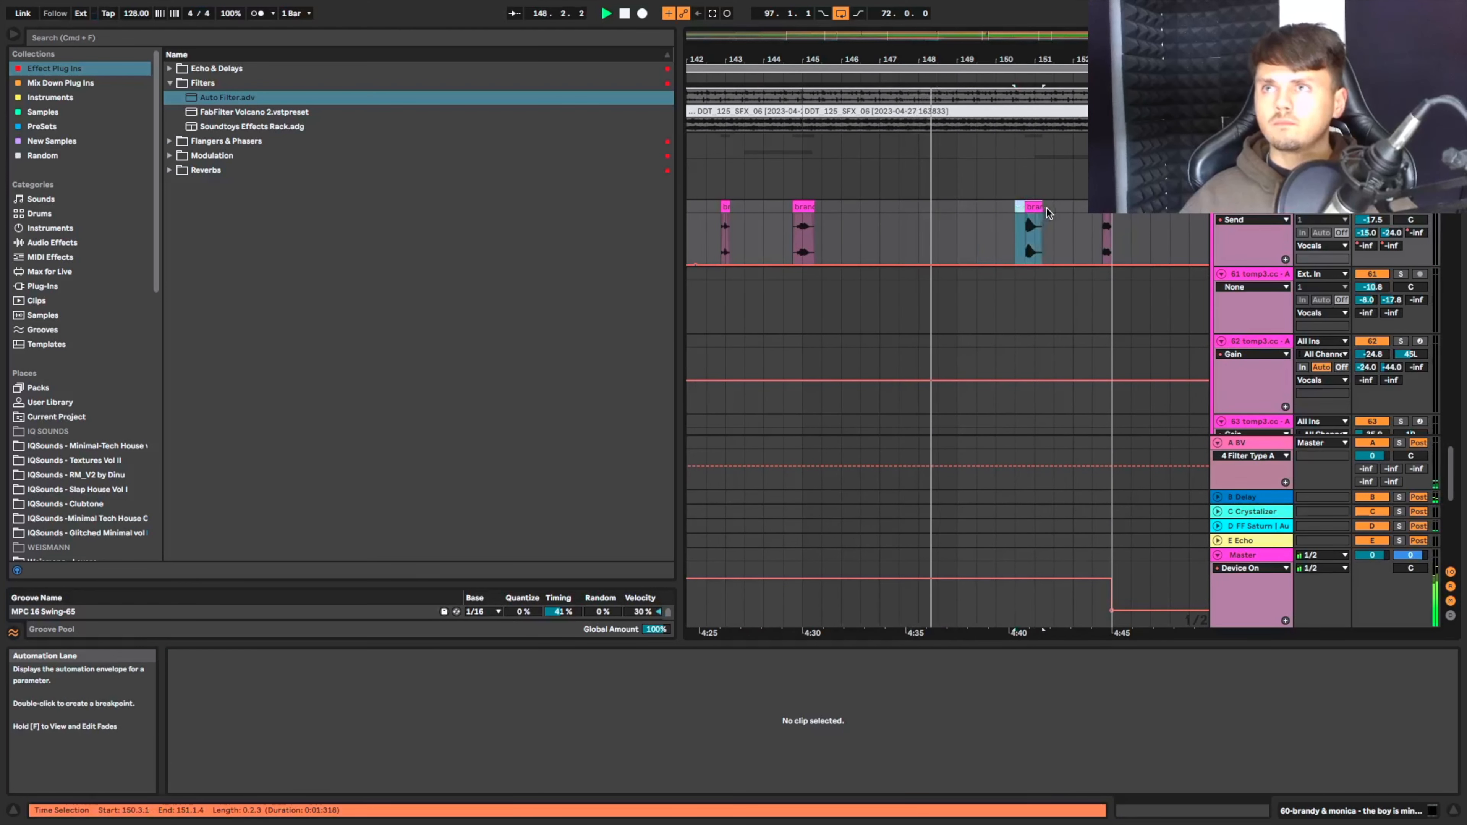
{"action": "key", "text": "Delete"}
{"action": "scroll", "coordinate": [1048, 208], "scroll_direction": "down", "scroll_amount": 2}
{"action": "scroll", "coordinate": [1047, 208], "scroll_direction": "down", "scroll_amount": 1}
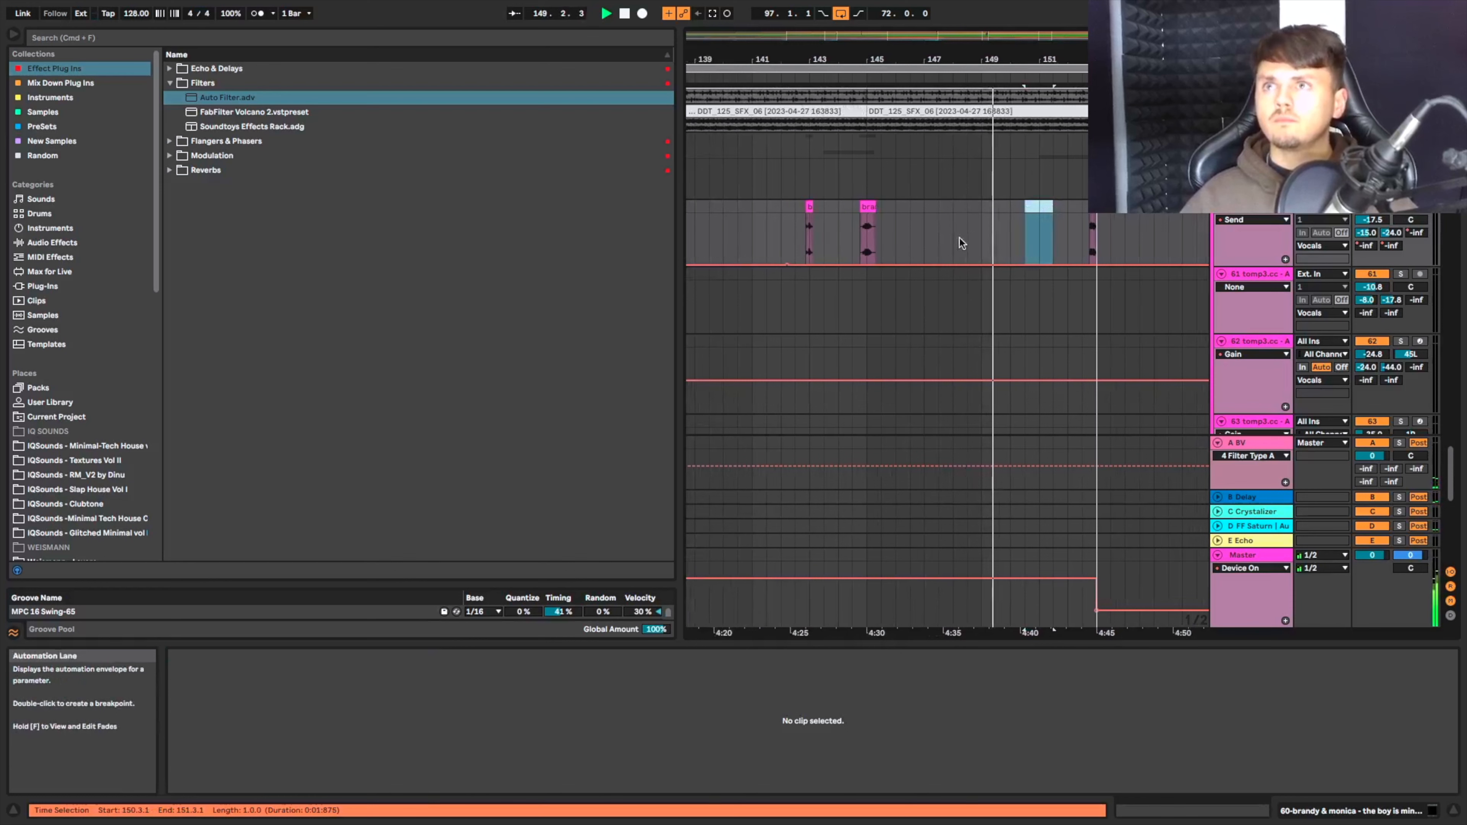
Duplicate the four-bar XTK_127 Dm_Synth_3 clip from bar 145 to bar 149 and listen from bar 148.
{"action": "left_click", "coordinate": [948, 237]}
{"action": "scroll", "coordinate": [953, 237], "scroll_direction": "down", "scroll_amount": 5}
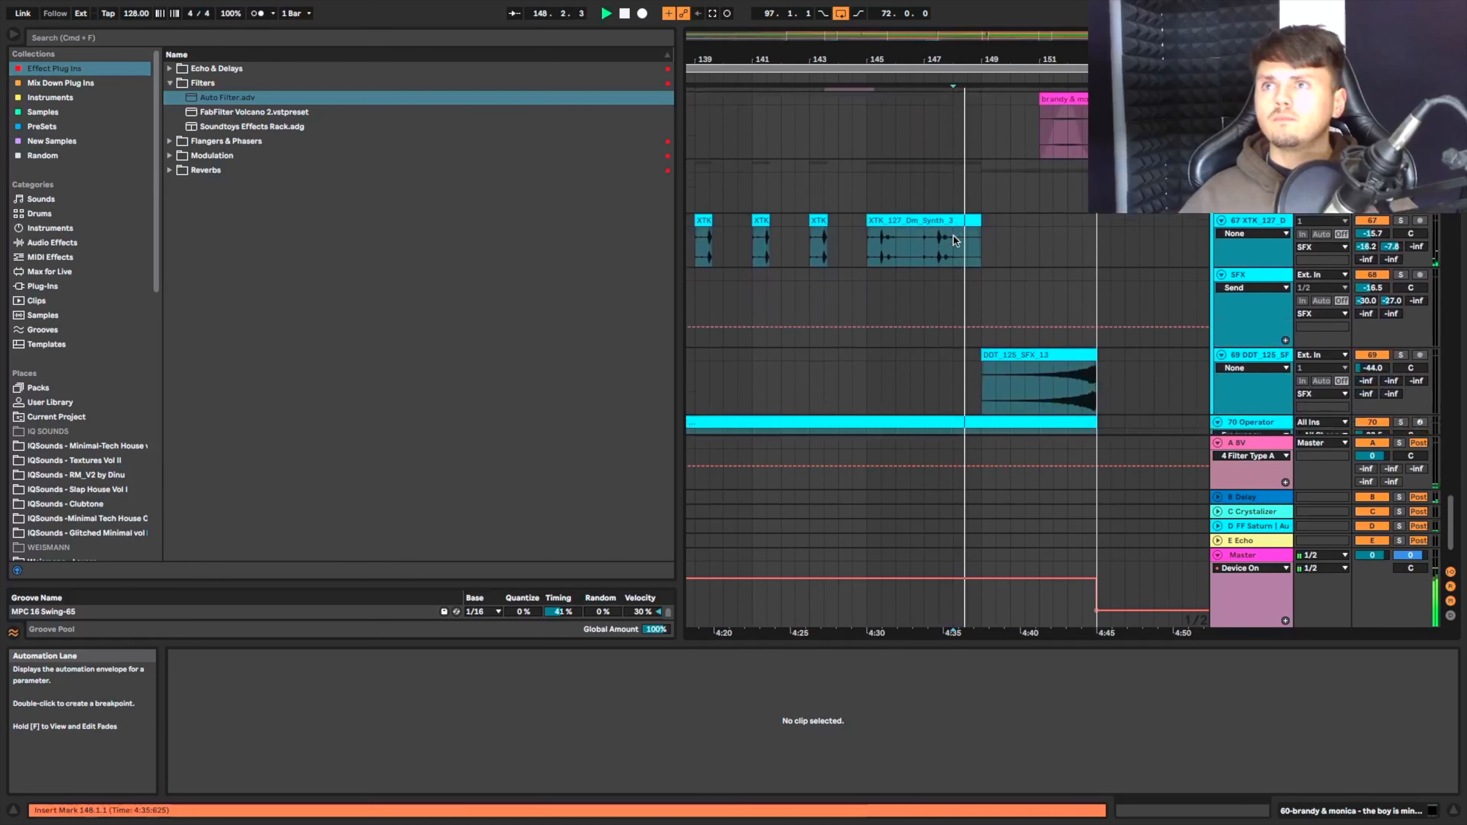
{"action": "left_click", "coordinate": [962, 214]}
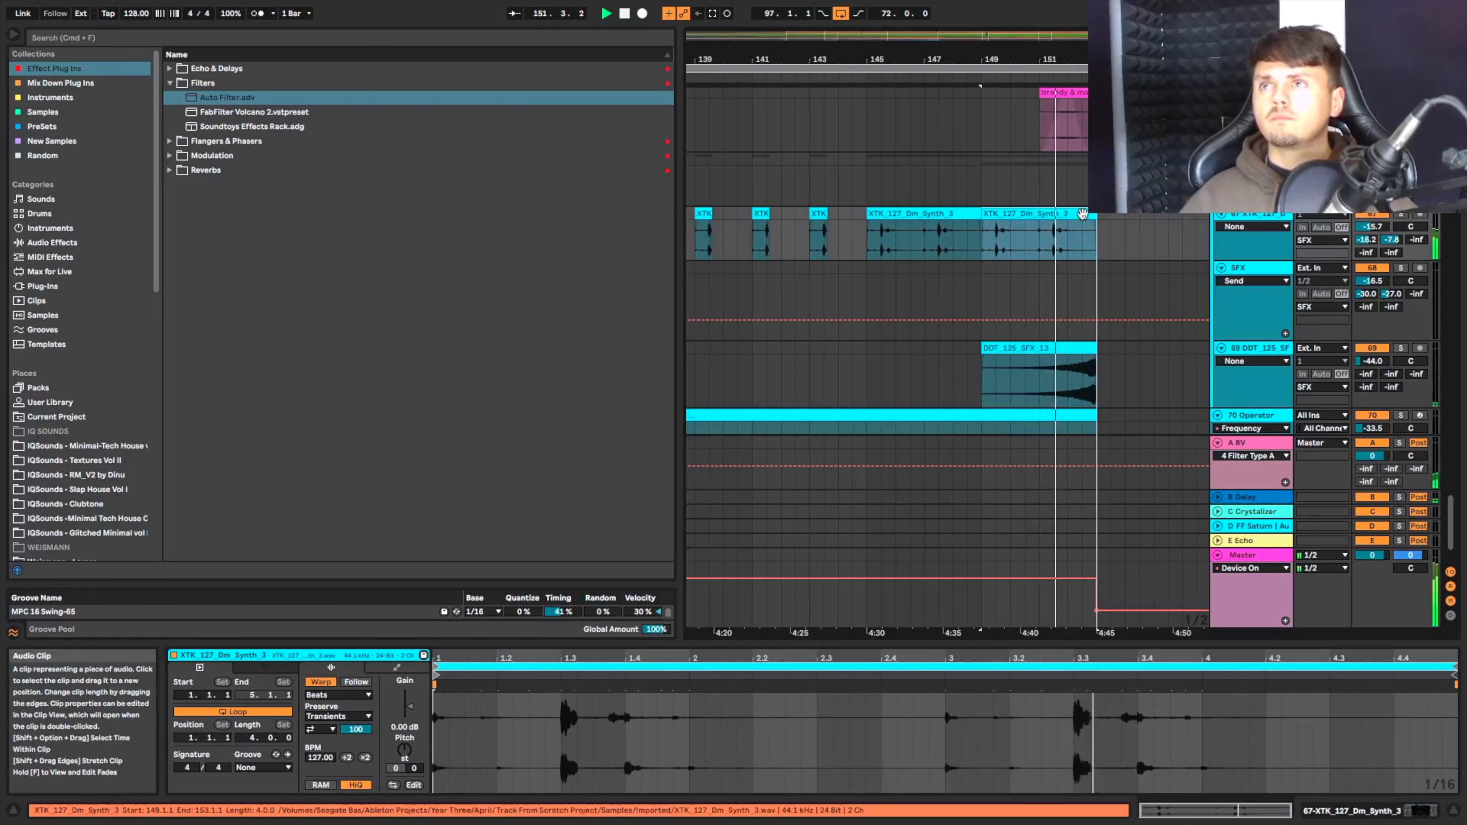
{"action": "left_click", "coordinate": [972, 201]}
Shorten the Filtered Chord clip starting at bar 145 so that it ends at 151.1.1.
{"action": "scroll", "coordinate": [974, 199], "scroll_direction": "up", "scroll_amount": 3}
{"action": "scroll", "coordinate": [976, 201], "scroll_direction": "up", "scroll_amount": 10}
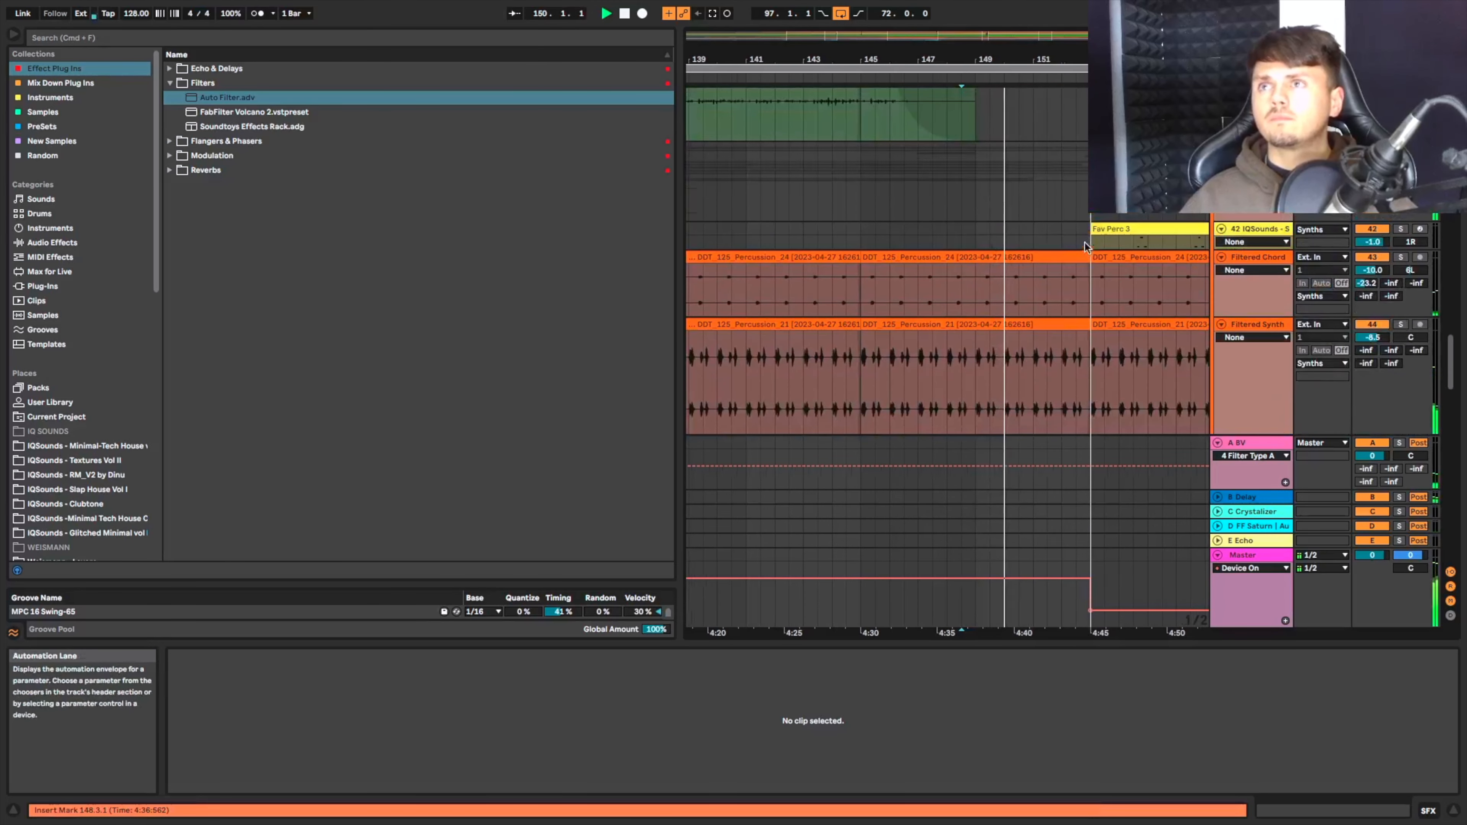
{"action": "left_click_drag", "start_coordinate": [1089, 265], "coordinate": [1032, 263]}
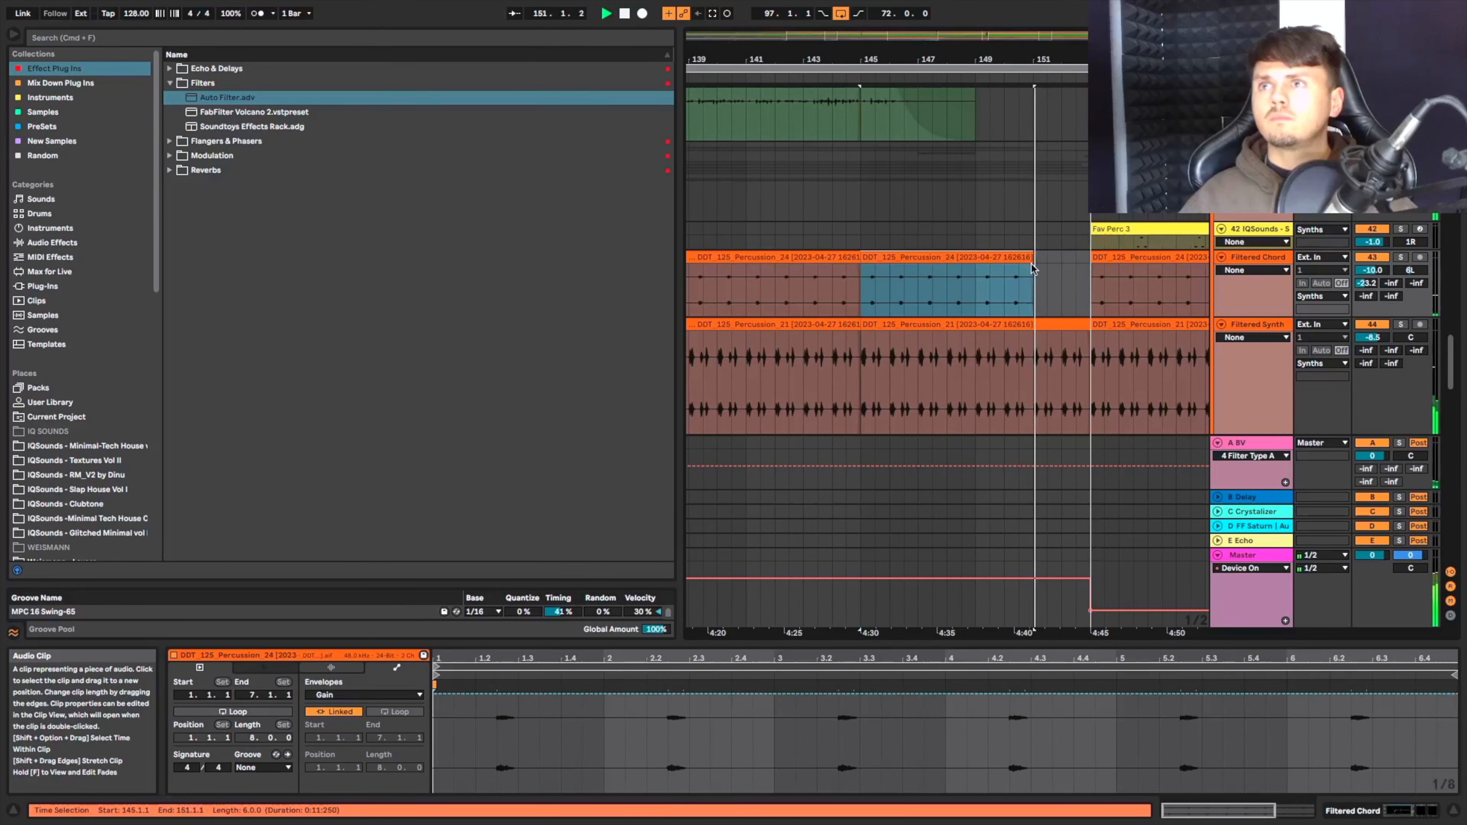
Shorten the Filtered Synth clip starting at bar 145 so that it ends at 151.1.1.
{"action": "left_click_drag", "start_coordinate": [1089, 332], "coordinate": [1032, 332]}
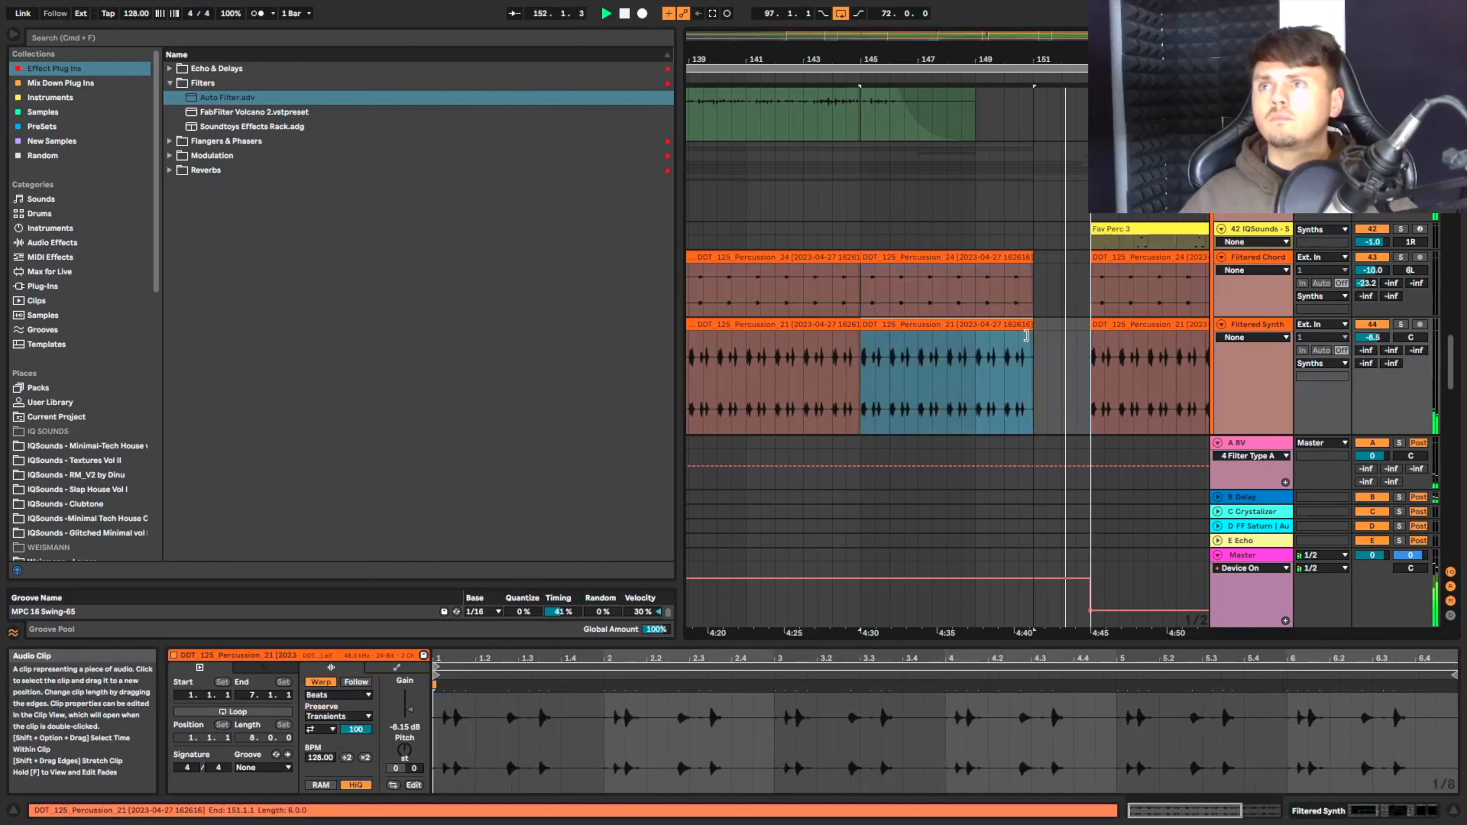
{"action": "scroll", "coordinate": [1031, 340], "scroll_direction": "up", "scroll_amount": 2}
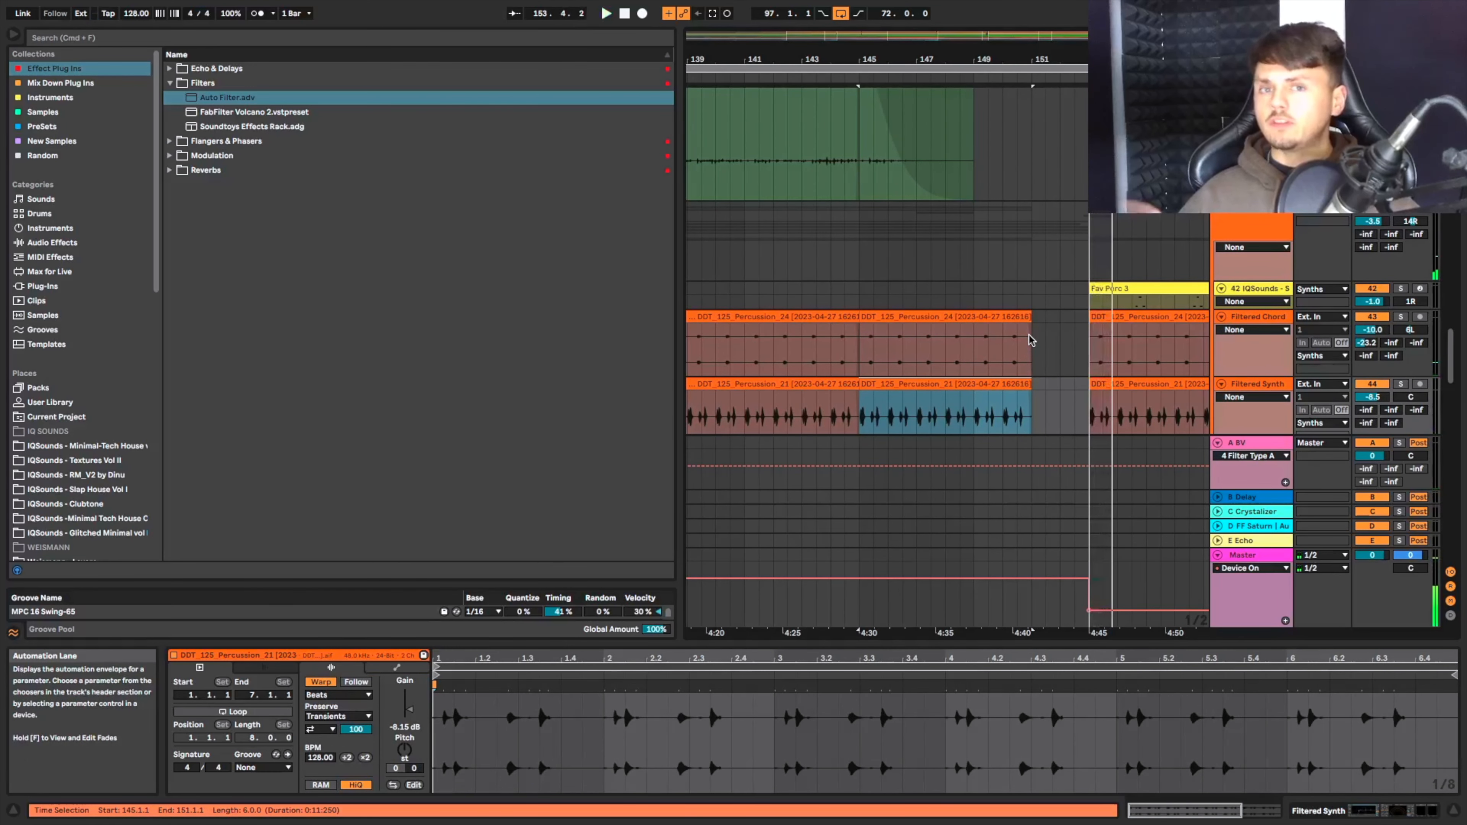
Copy the Audio clip just before bar 145 on track 64 and paste it at 151.1.1.
{"action": "scroll", "coordinate": [1031, 339], "scroll_direction": "down", "scroll_amount": 4}
{"action": "scroll", "coordinate": [1031, 339], "scroll_direction": "up", "scroll_amount": 6}
{"action": "scroll", "coordinate": [1031, 340], "scroll_direction": "down", "scroll_amount": 12}
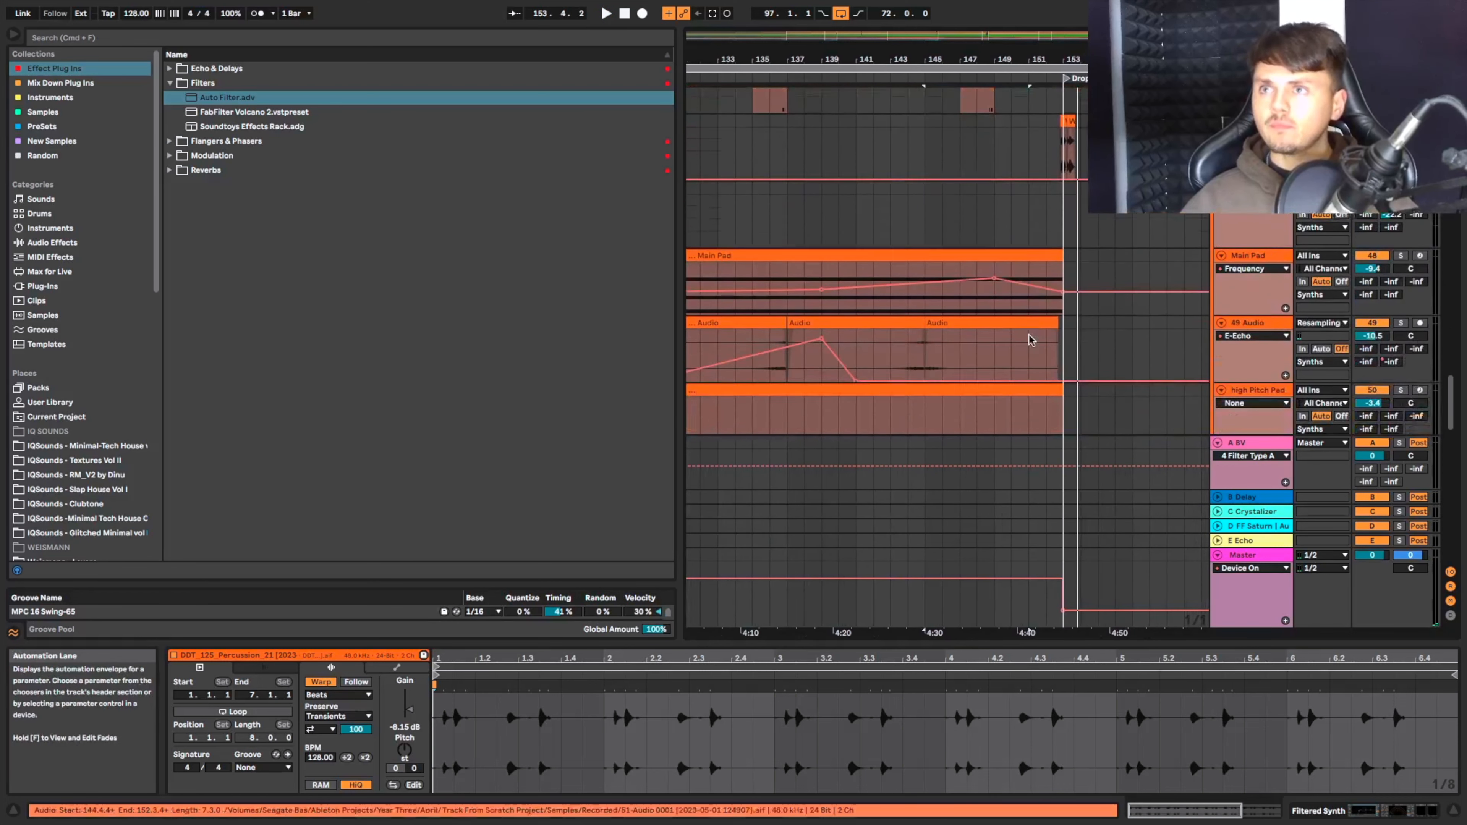
{"action": "scroll", "coordinate": [1032, 340], "scroll_direction": "down", "scroll_amount": 15}
{"action": "scroll", "coordinate": [1032, 340], "scroll_direction": "down", "scroll_amount": 8}
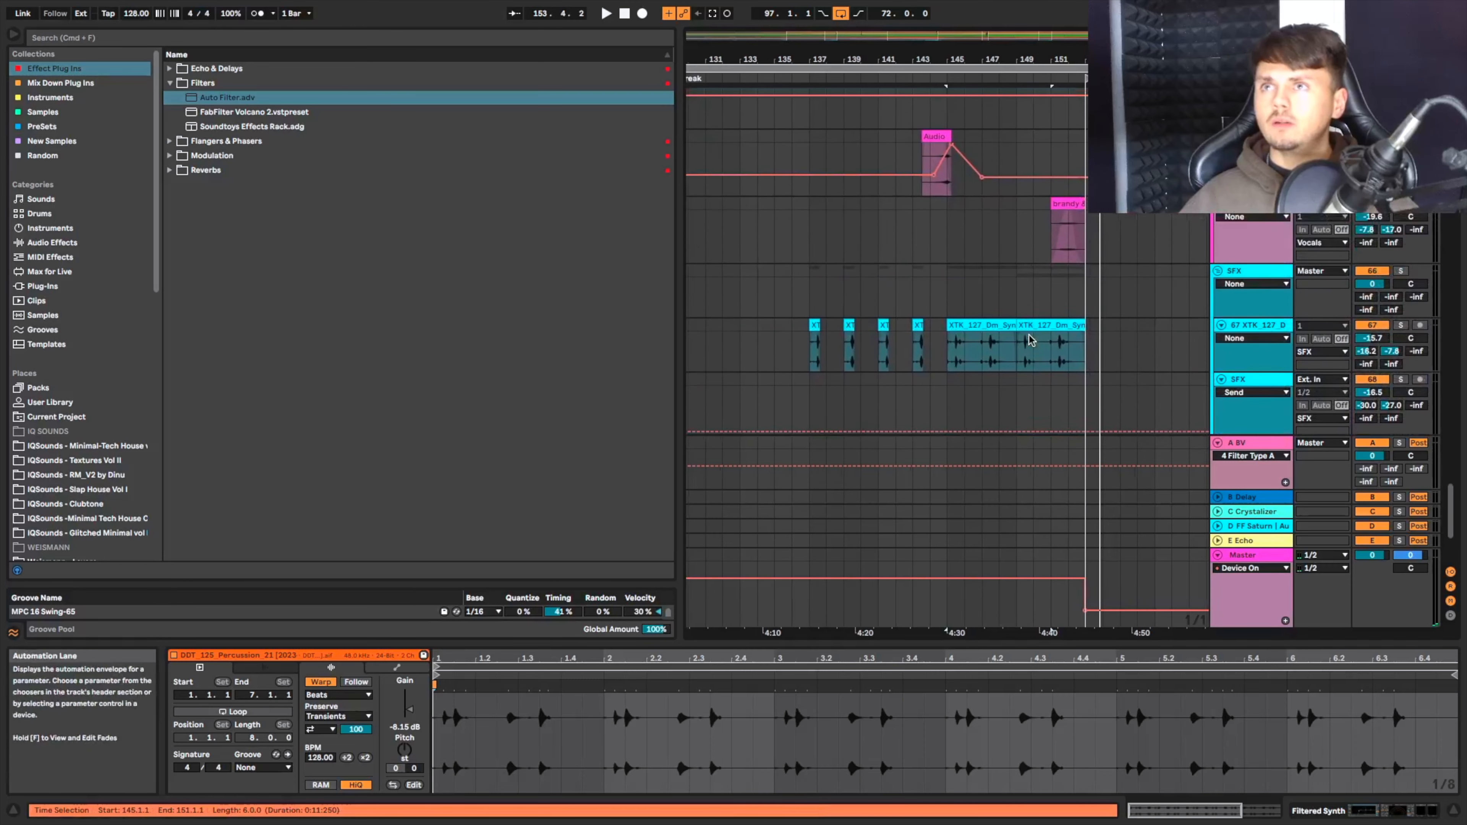
{"action": "left_click", "coordinate": [934, 138]}
{"action": "left_click", "coordinate": [1056, 140]}
{"action": "key", "text": "super+v"}
{"action": "scroll", "coordinate": [1073, 149], "scroll_direction": "up", "scroll_amount": 5}
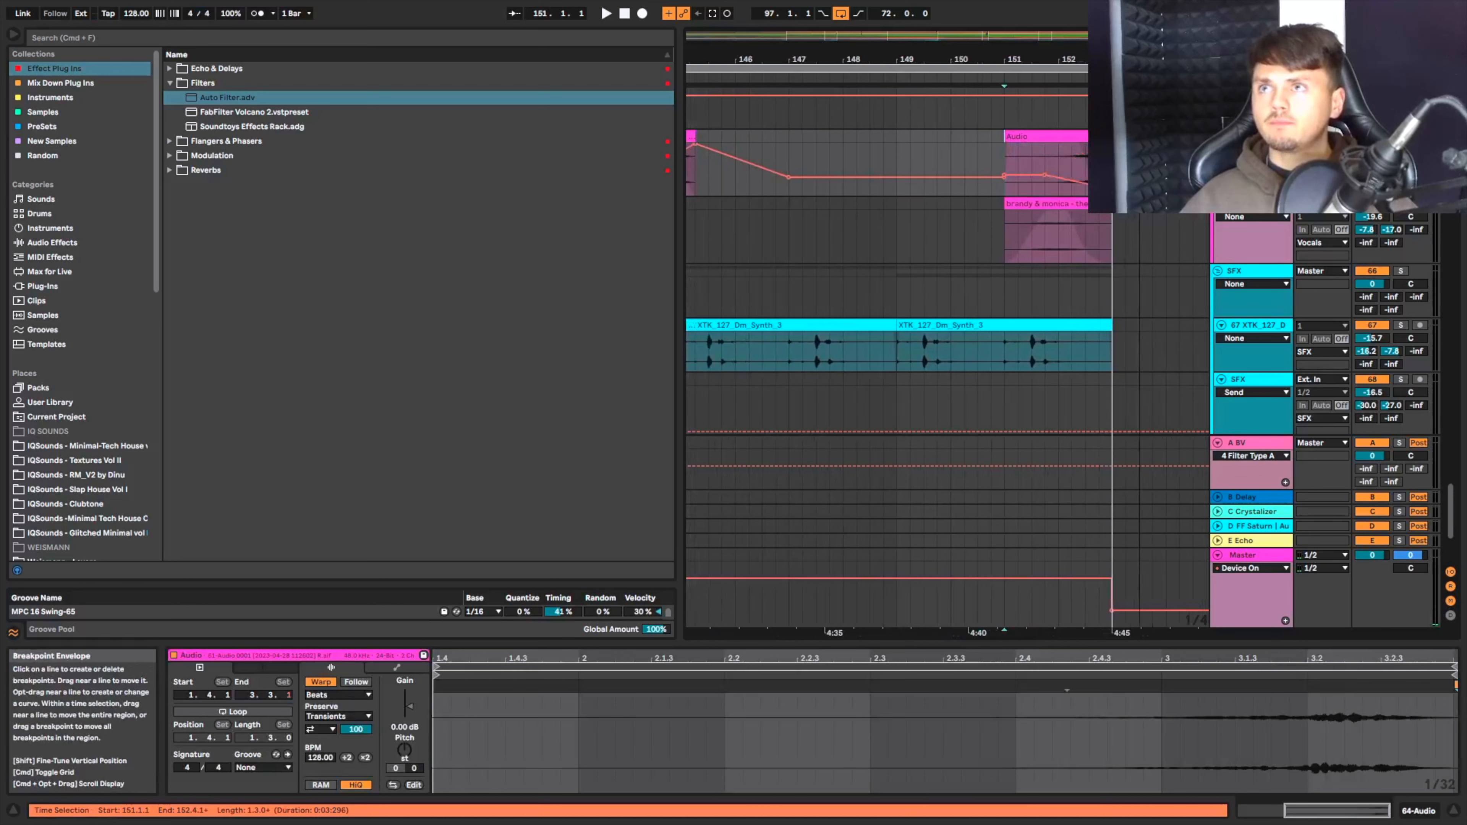
Lower the automation over the pasted Audio clip to -inf dB and move the clip to 151.2.1, ending at bar 153.
{"action": "left_click_drag", "start_coordinate": [1058, 181], "coordinate": [1059, 173]}
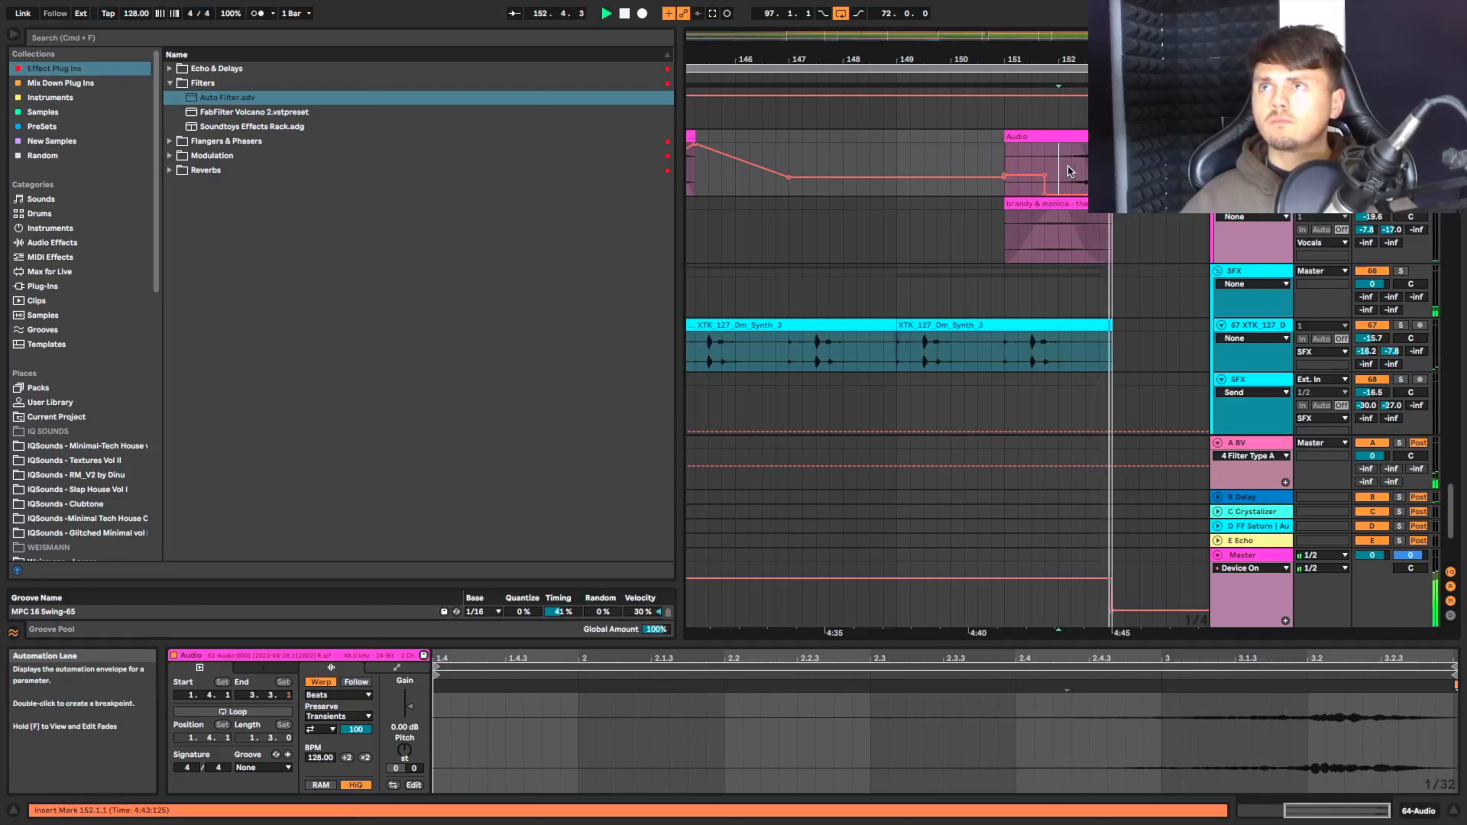
{"action": "left_click", "coordinate": [1075, 137]}
{"action": "key", "text": "space"}
{"action": "left_click_drag", "start_coordinate": [1077, 137], "coordinate": [1092, 137]}
{"action": "key", "text": "space"}
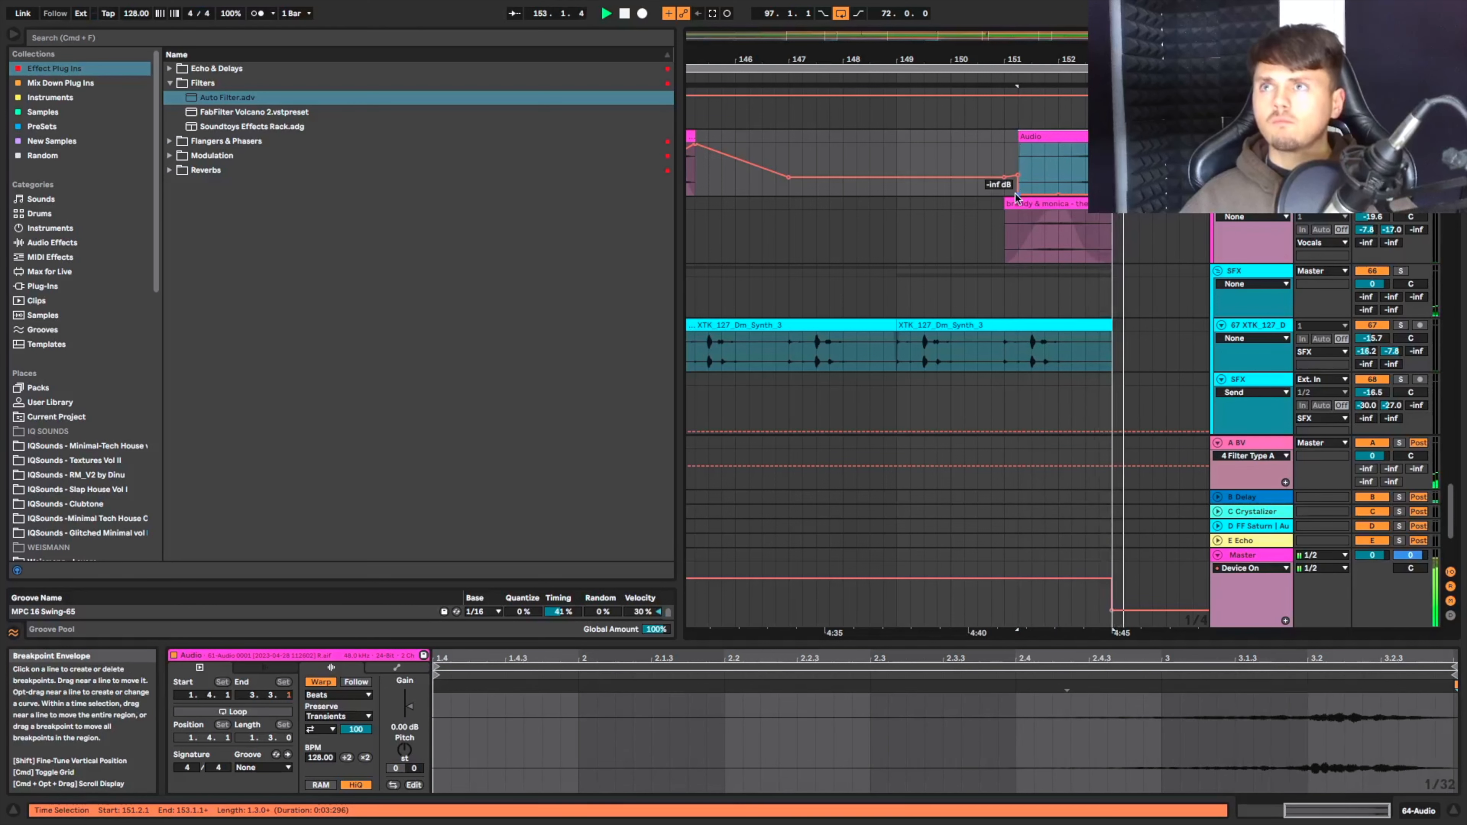
{"action": "scroll", "coordinate": [1016, 199], "scroll_direction": "down", "scroll_amount": 5}
{"action": "scroll", "coordinate": [1017, 199], "scroll_direction": "down", "scroll_amount": 2}
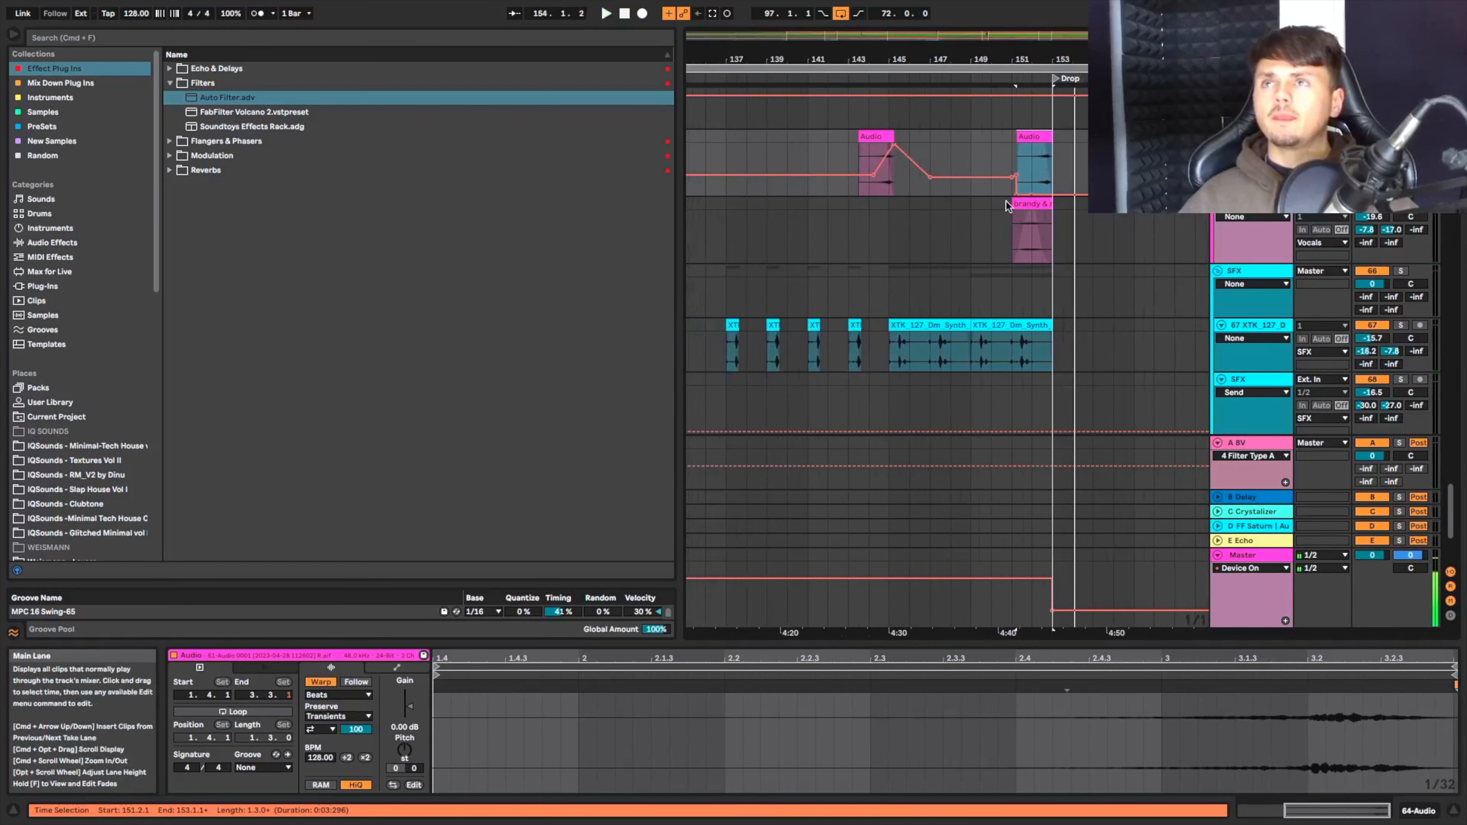
Play back from 147.1.1 into the drop and review the texture, vocal and synth tracks across the break.
{"action": "left_click", "coordinate": [930, 228]}
{"action": "scroll", "coordinate": [953, 232], "scroll_direction": "up", "scroll_amount": 10}
{"action": "scroll", "coordinate": [952, 231], "scroll_direction": "left", "scroll_amount": 3}
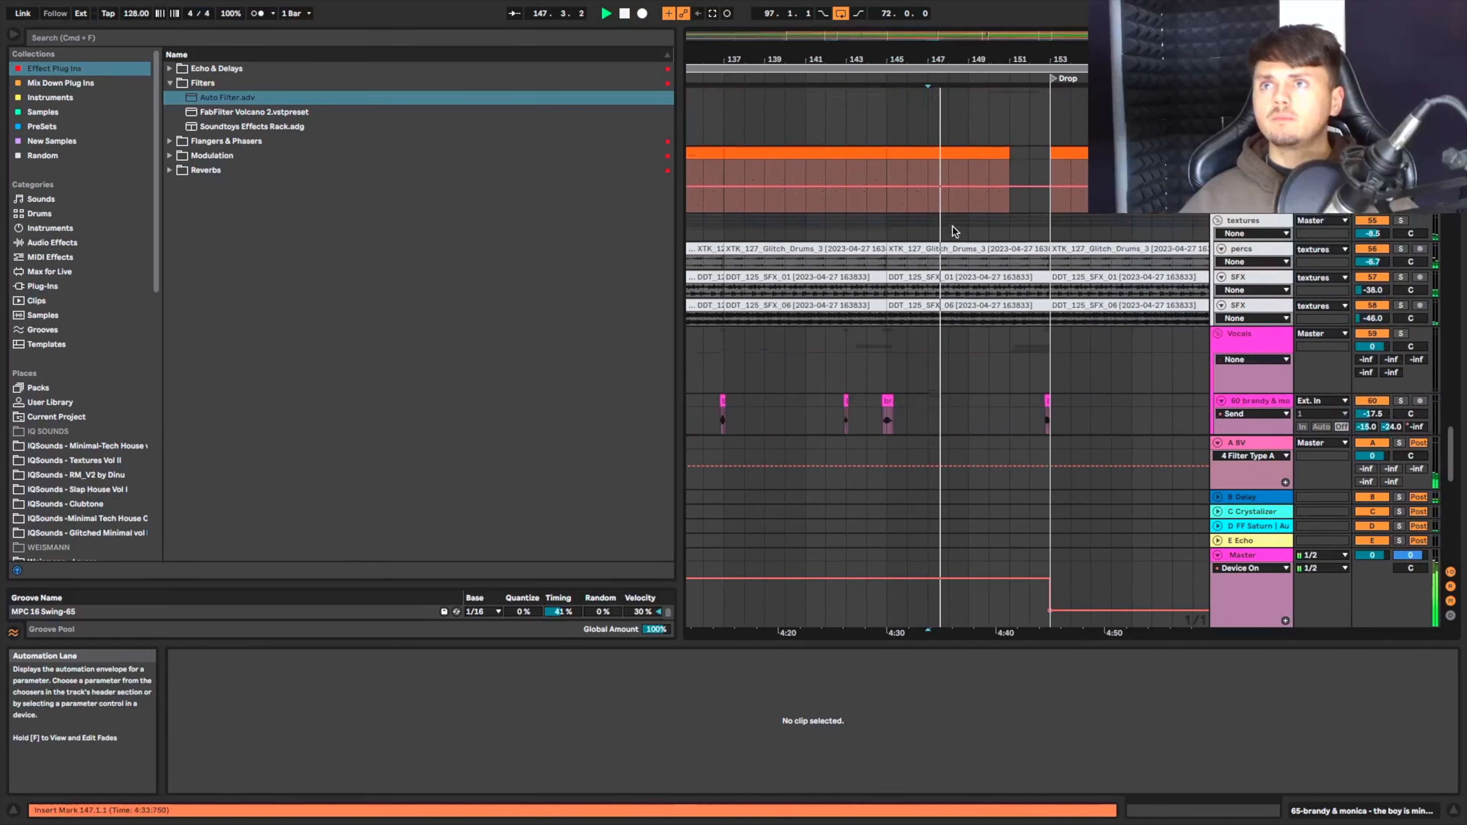
{"action": "scroll", "coordinate": [940, 238], "scroll_direction": "left", "scroll_amount": 2}
{"action": "scroll", "coordinate": [940, 238], "scroll_direction": "right", "scroll_amount": 2}
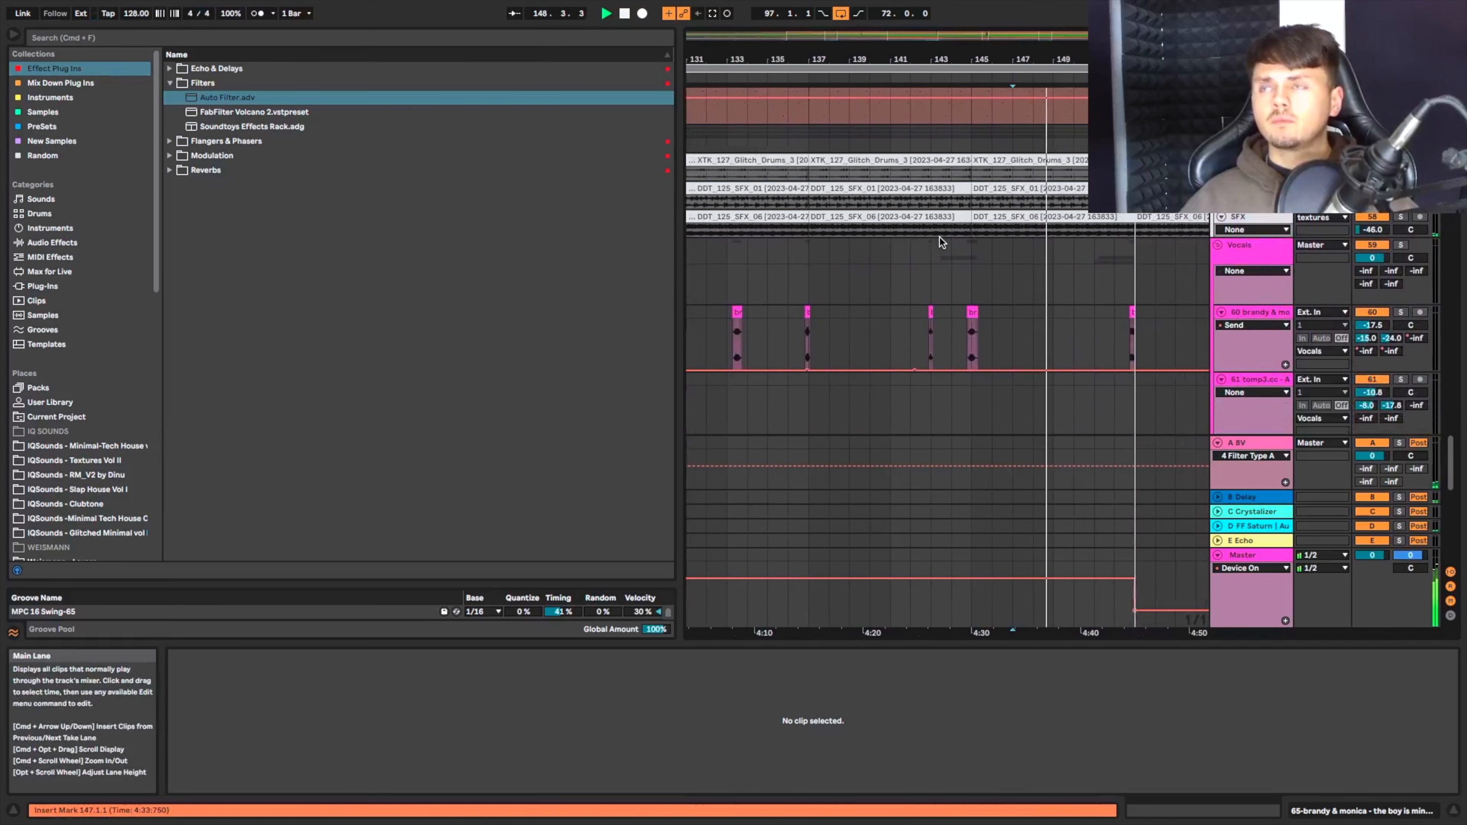
{"action": "scroll", "coordinate": [1033, 229], "scroll_direction": "down", "scroll_amount": 2}
{"action": "scroll", "coordinate": [1034, 230], "scroll_direction": "up", "scroll_amount": 1}
{"action": "scroll", "coordinate": [1034, 229], "scroll_direction": "up", "scroll_amount": 6}
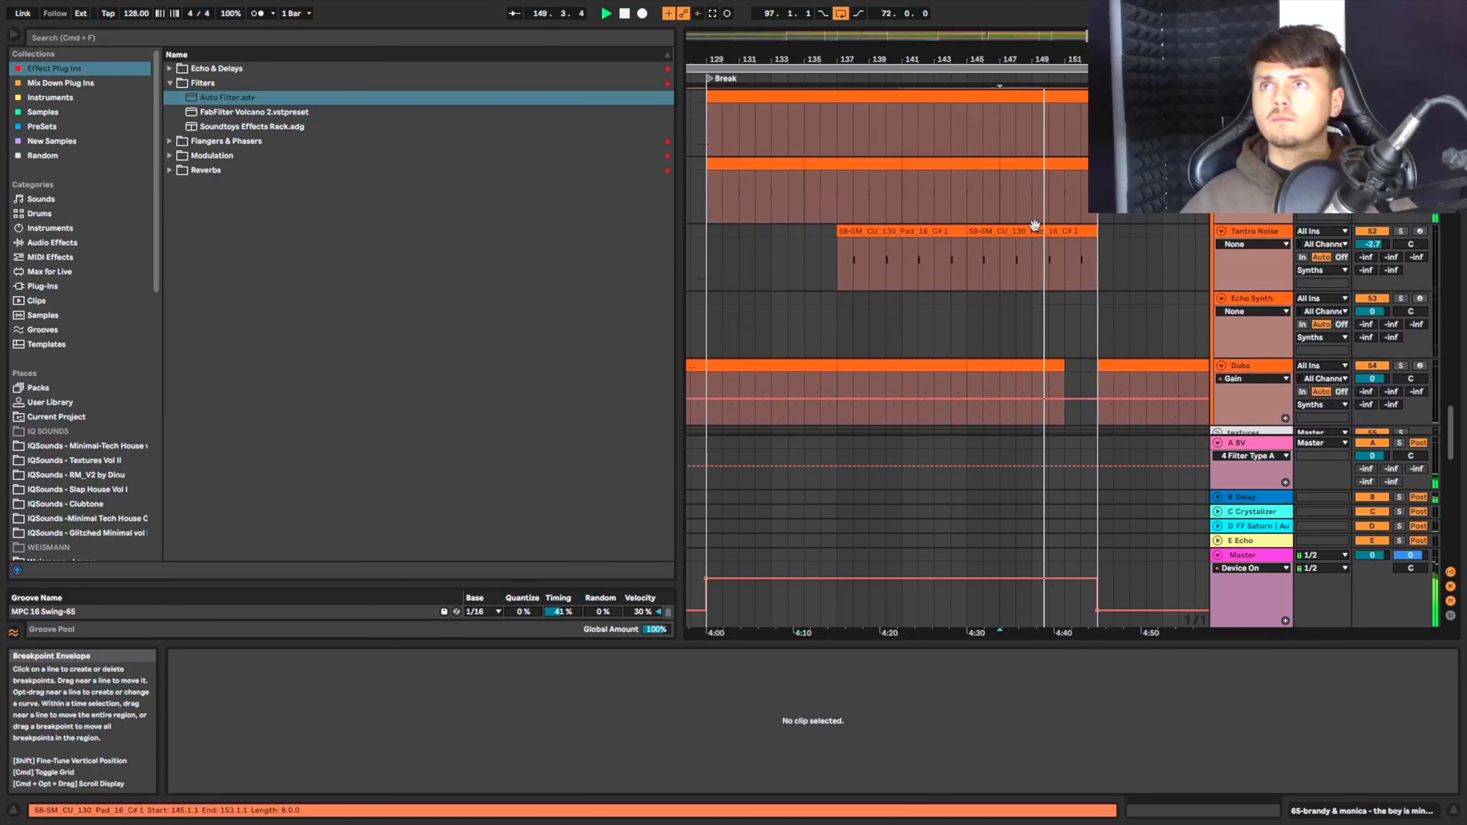
{"action": "scroll", "coordinate": [1034, 228], "scroll_direction": "down", "scroll_amount": 2}
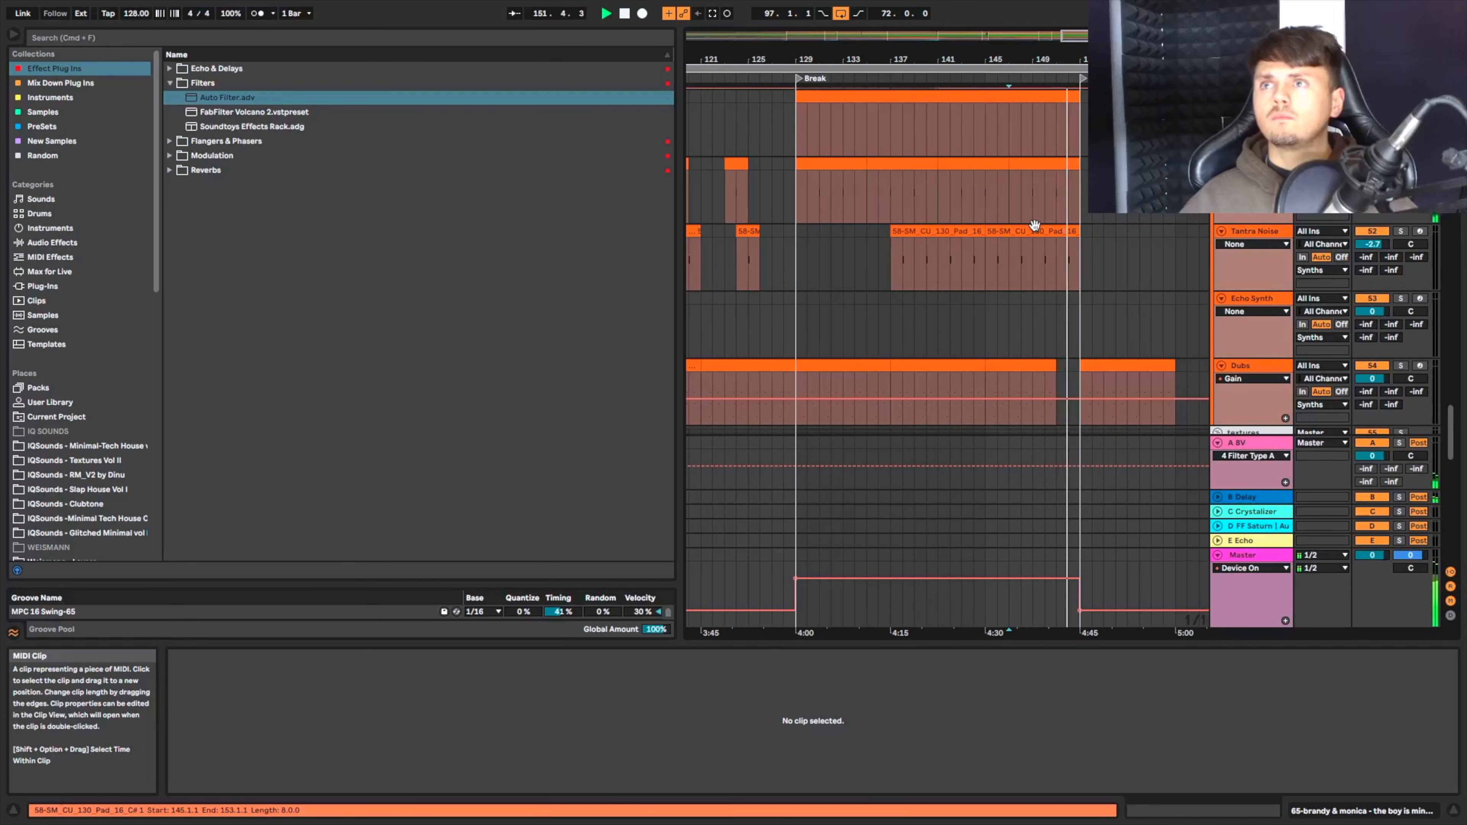
{"action": "scroll", "coordinate": [1034, 224], "scroll_direction": "up", "scroll_amount": 2}
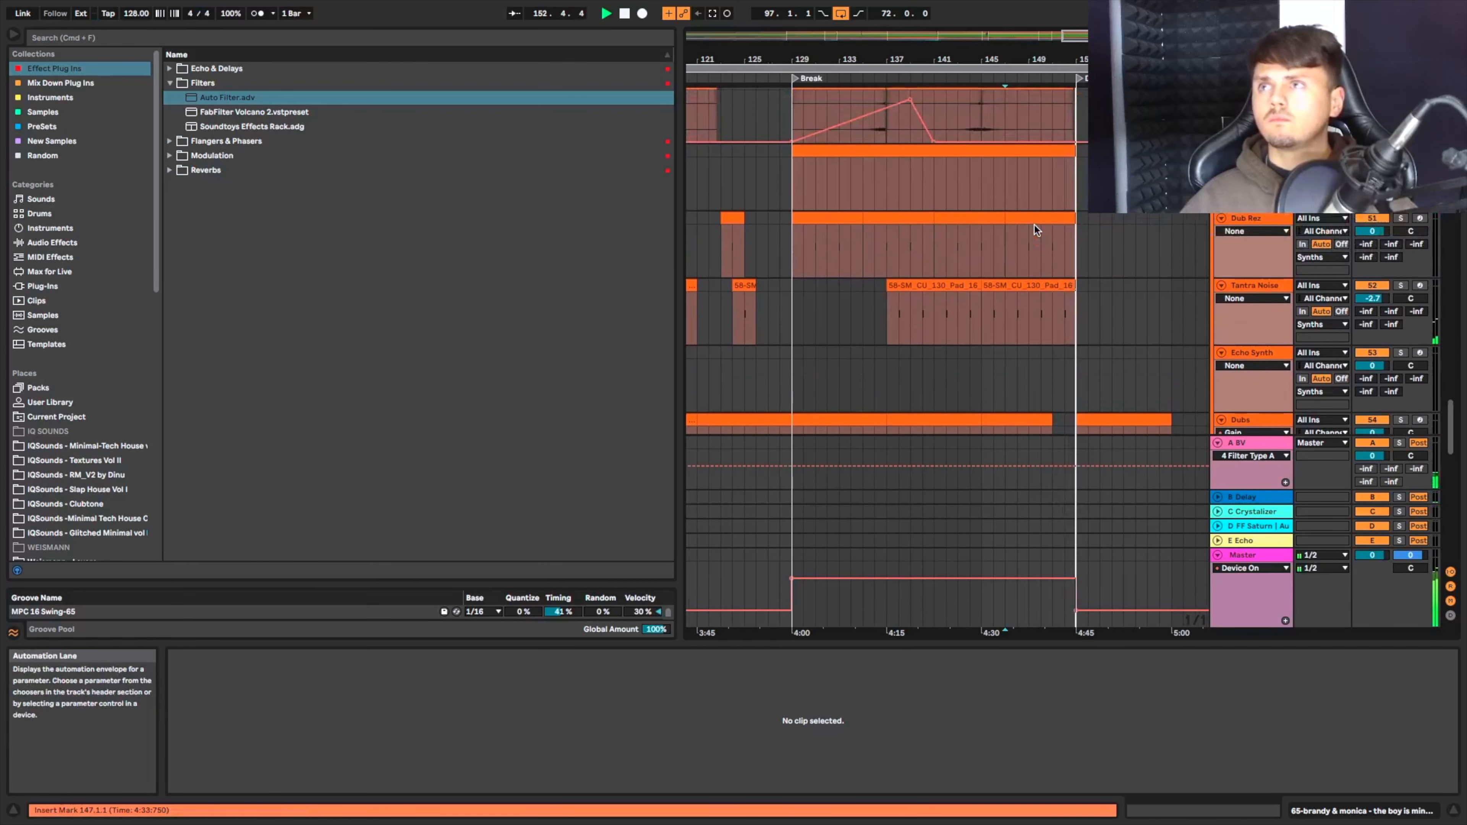
{"action": "scroll", "coordinate": [1034, 225], "scroll_direction": "up", "scroll_amount": 5}
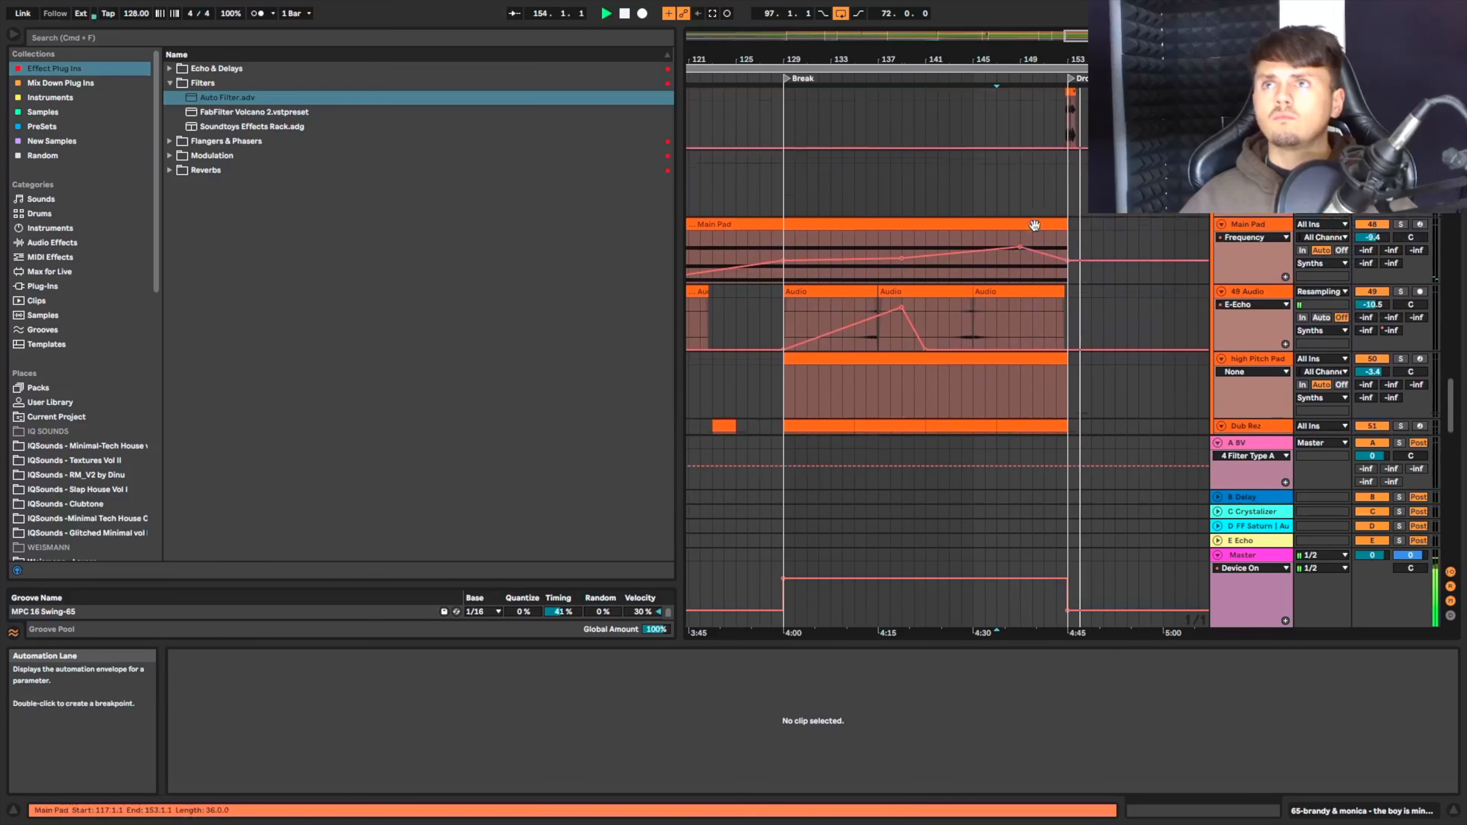
{"action": "scroll", "coordinate": [1033, 224], "scroll_direction": "up", "scroll_amount": 2}
{"action": "scroll", "coordinate": [1048, 262], "scroll_direction": "up", "scroll_amount": 5}
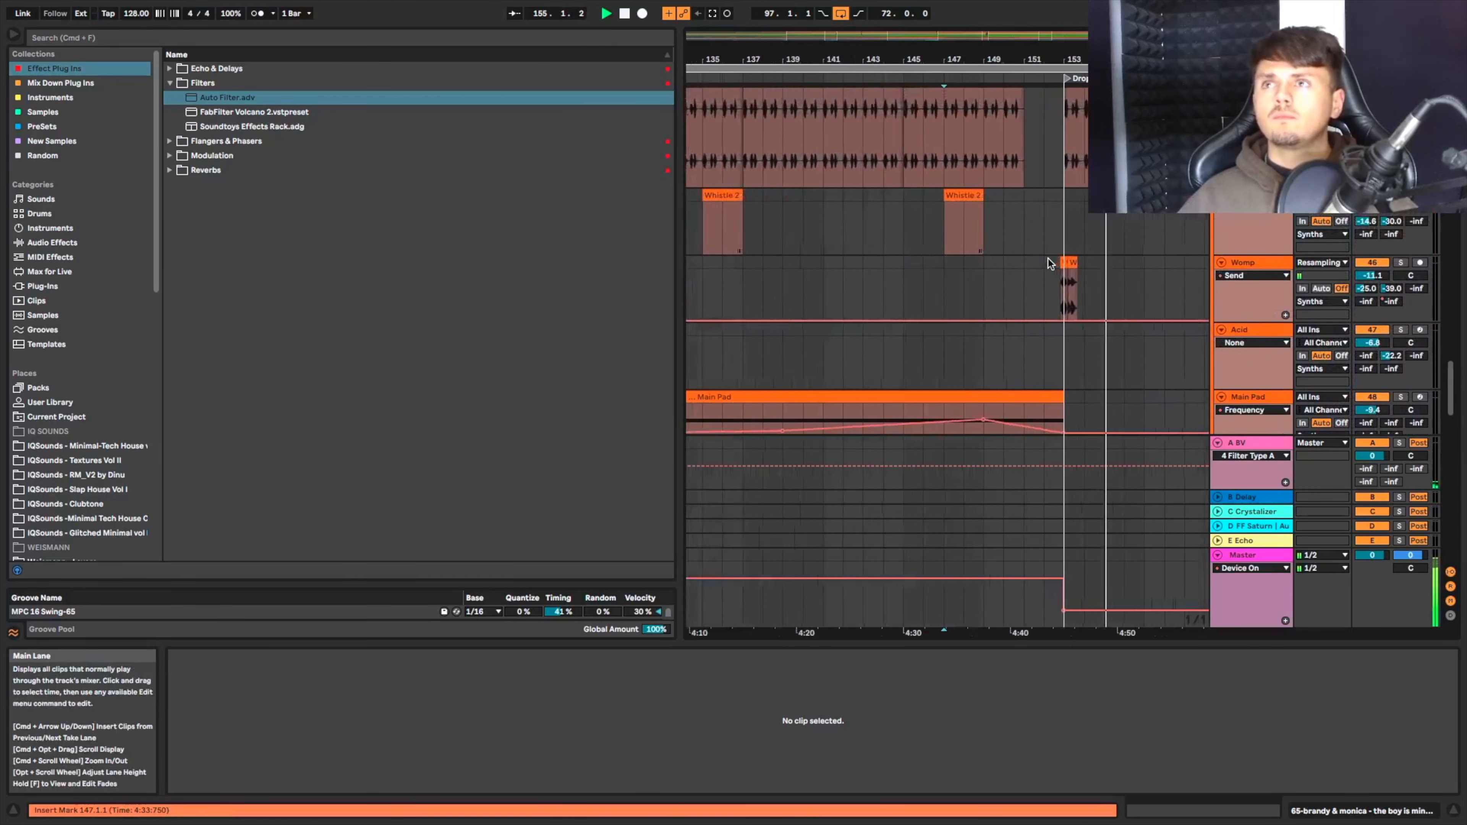
Copy the Womp audio between 152.4.1 and 153.1.4 and place the copy at 144.4.1.
{"action": "scroll", "coordinate": [1069, 280], "scroll_direction": "down", "scroll_amount": 2}
{"action": "scroll", "coordinate": [1073, 236], "scroll_direction": "up", "scroll_amount": 5}
{"action": "left_click_drag", "start_coordinate": [1072, 235], "coordinate": [1126, 222]}
{"action": "key", "text": "space"}
{"action": "left_click", "coordinate": [1069, 224]}
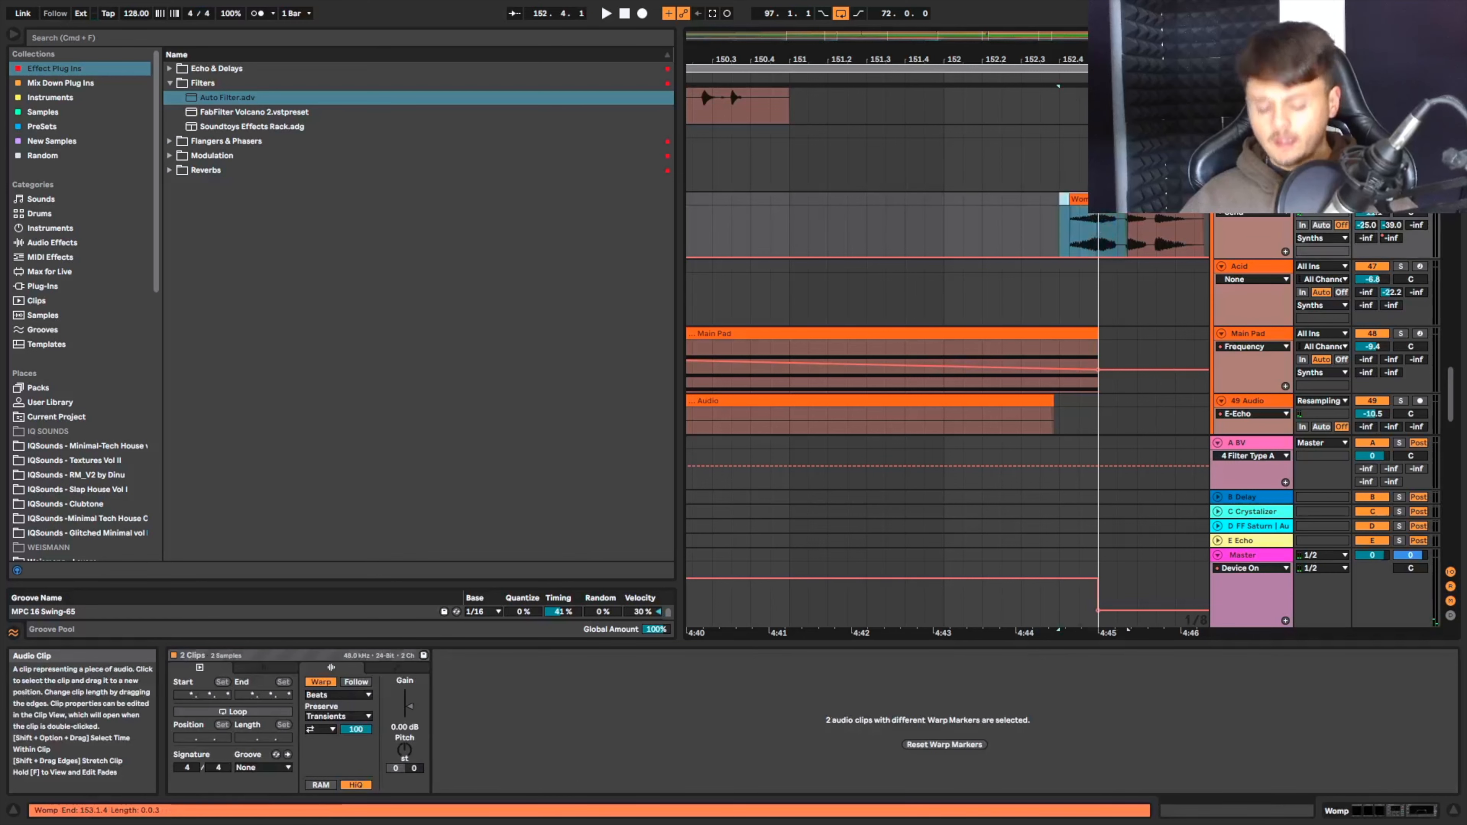
{"action": "scroll", "coordinate": [989, 224], "scroll_direction": "down", "scroll_amount": 5}
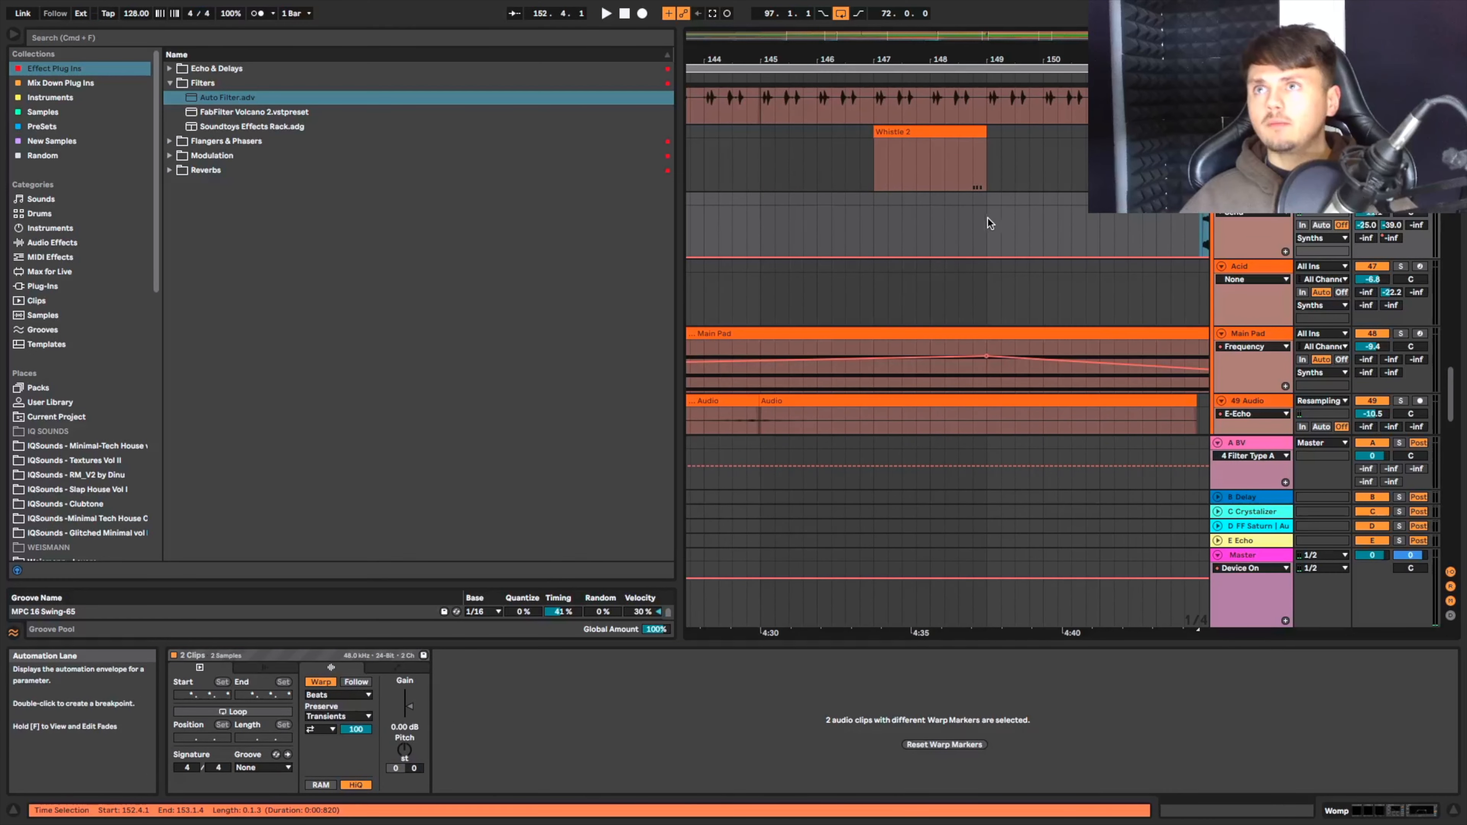
{"action": "left_click", "coordinate": [968, 222]}
{"action": "scroll", "coordinate": [972, 221], "scroll_direction": "down", "scroll_amount": 4}
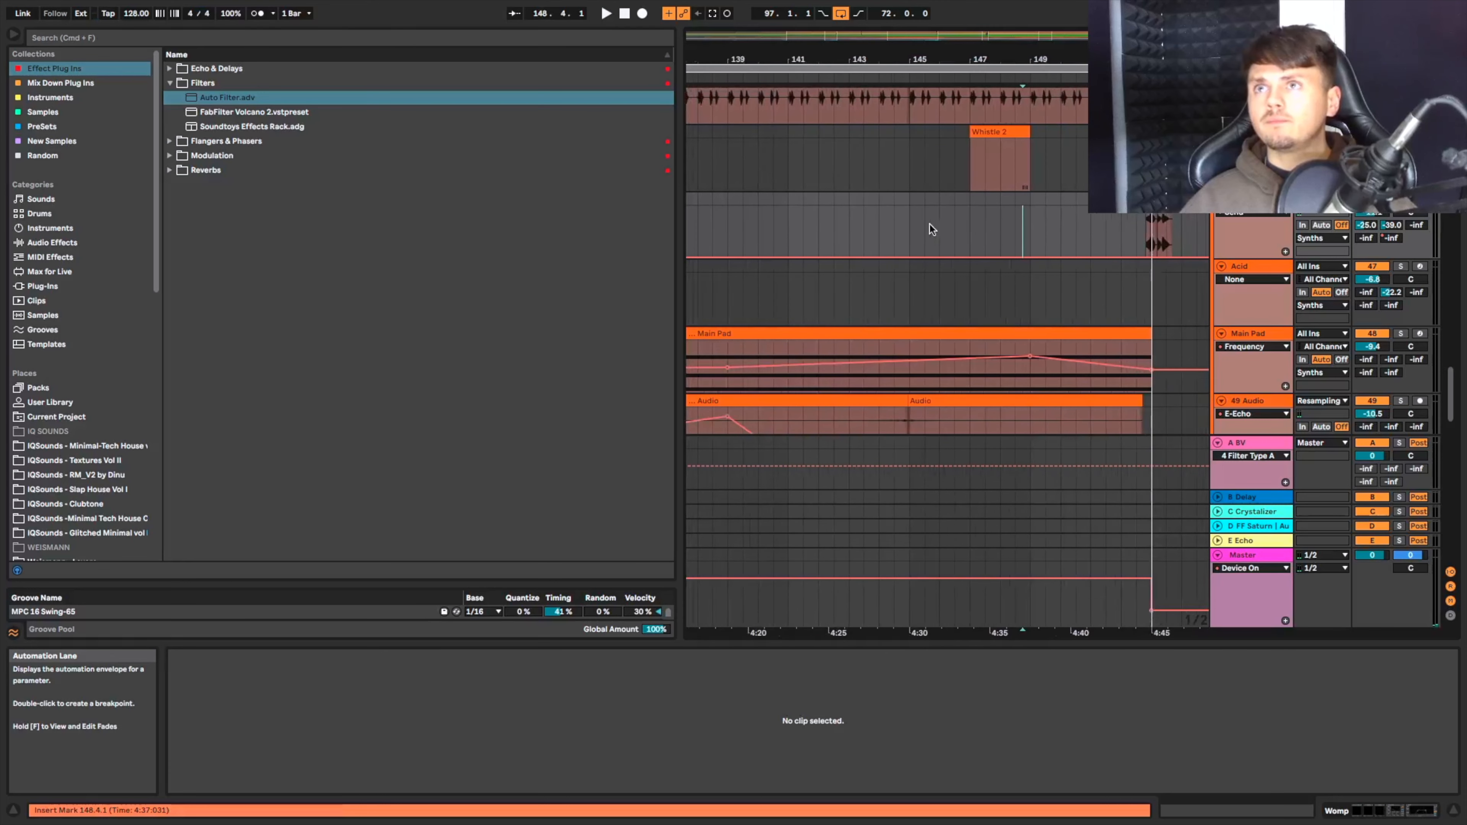
{"action": "left_click", "coordinate": [897, 226]}
{"action": "key", "text": "space"}
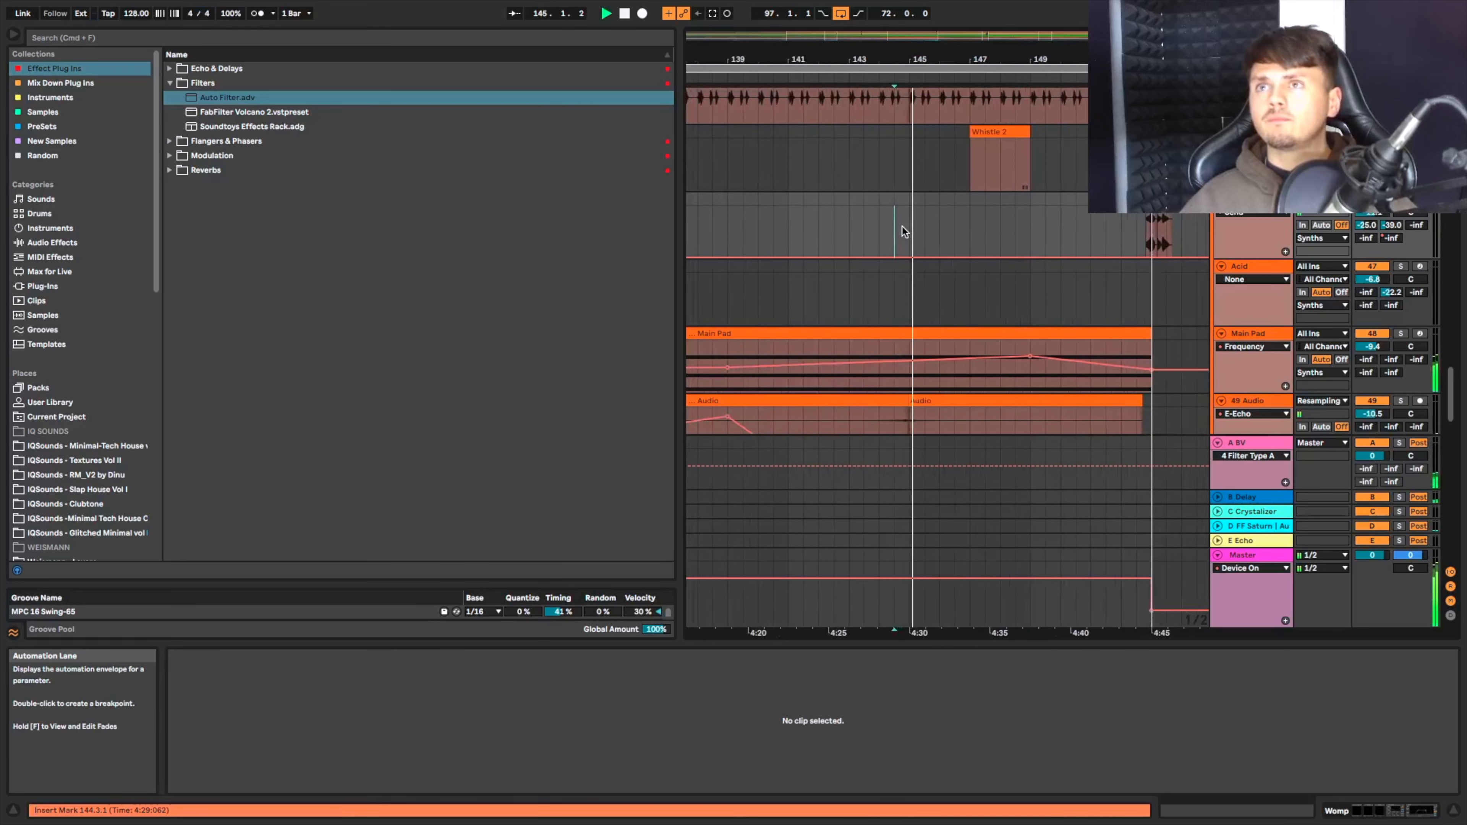
{"action": "key", "text": "super+v"}
{"action": "scroll", "coordinate": [904, 228], "scroll_direction": "up", "scroll_amount": 5}
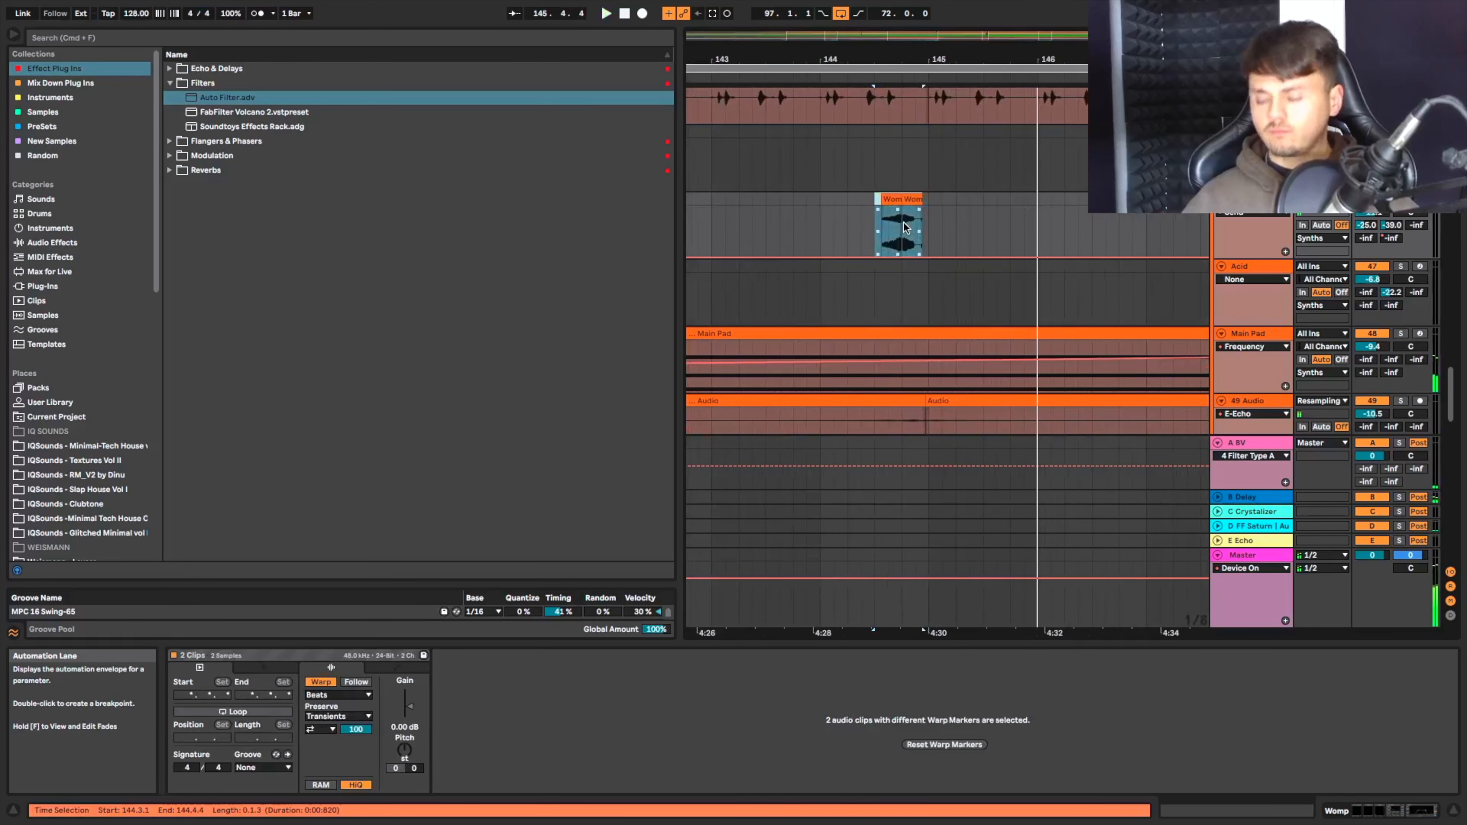
{"action": "key", "text": "Right"}
Delete the vocal clip from 144.4.1 to 145.2.2 on track 60 and play back from 144.1.1.
{"action": "scroll", "coordinate": [903, 226], "scroll_direction": "down", "scroll_amount": 10}
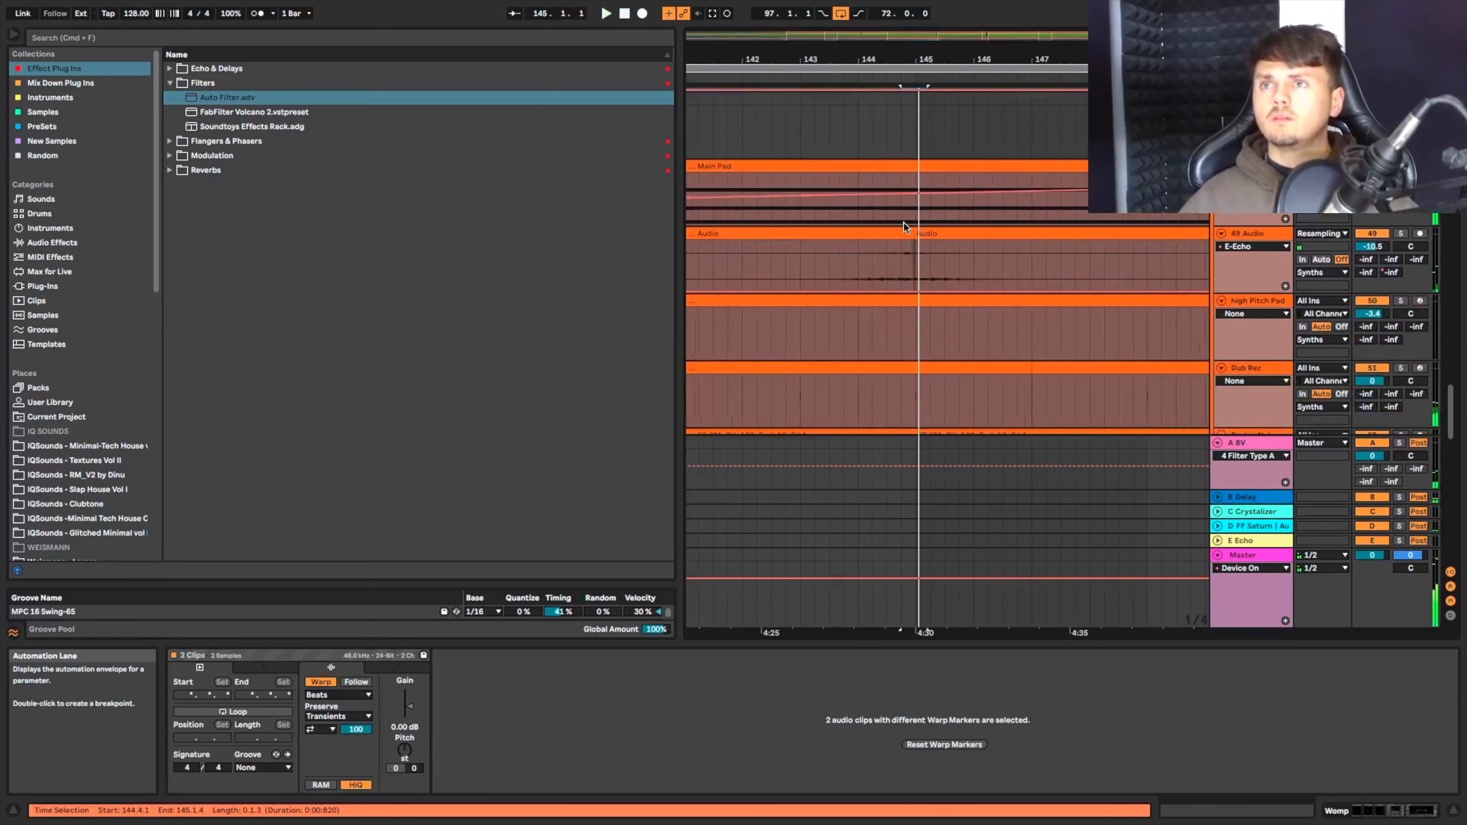
{"action": "scroll", "coordinate": [903, 222], "scroll_direction": "down", "scroll_amount": 2}
{"action": "scroll", "coordinate": [904, 230], "scroll_direction": "up", "scroll_amount": 2}
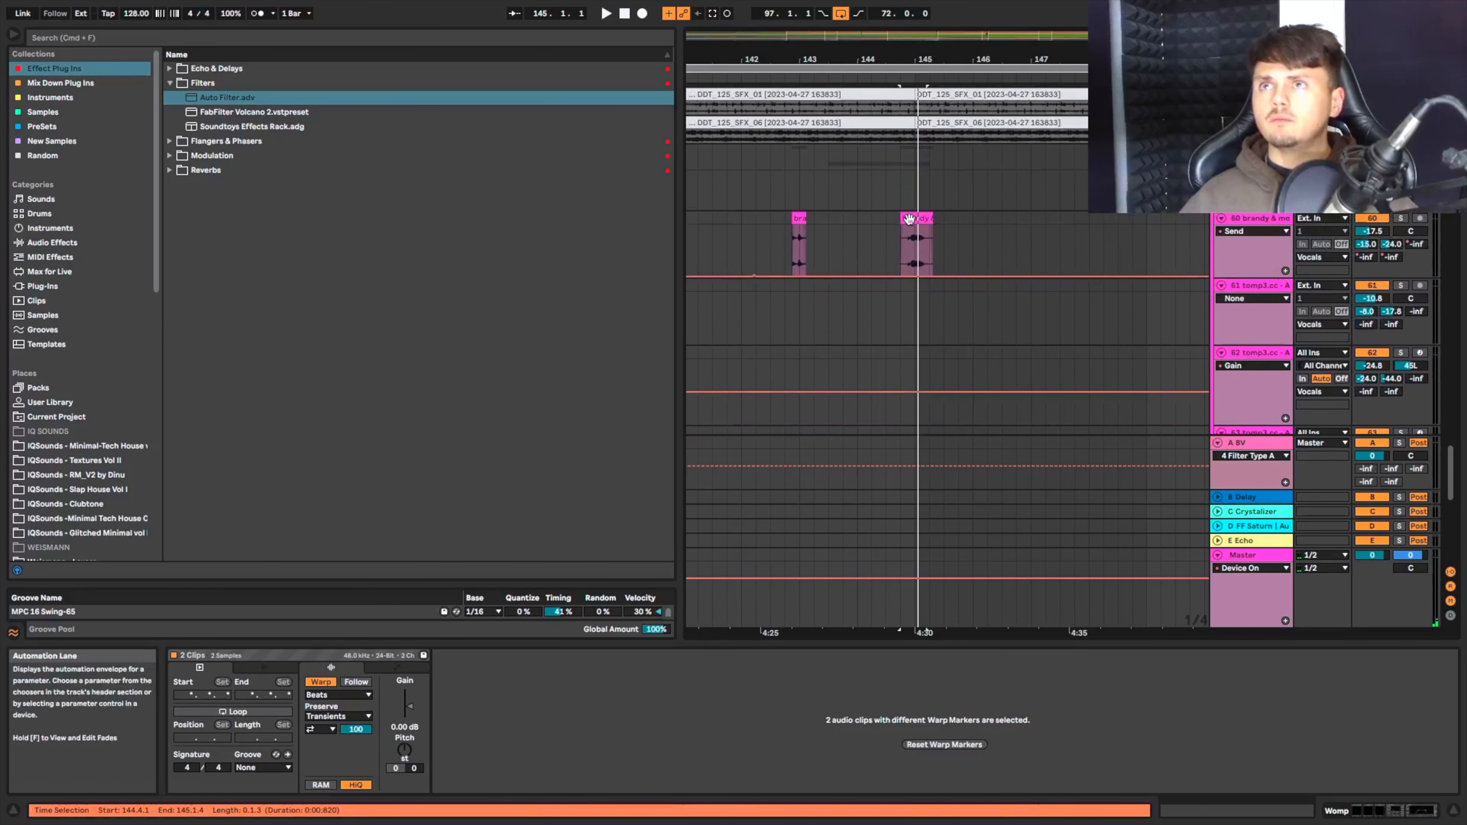
{"action": "left_click", "coordinate": [918, 217]}
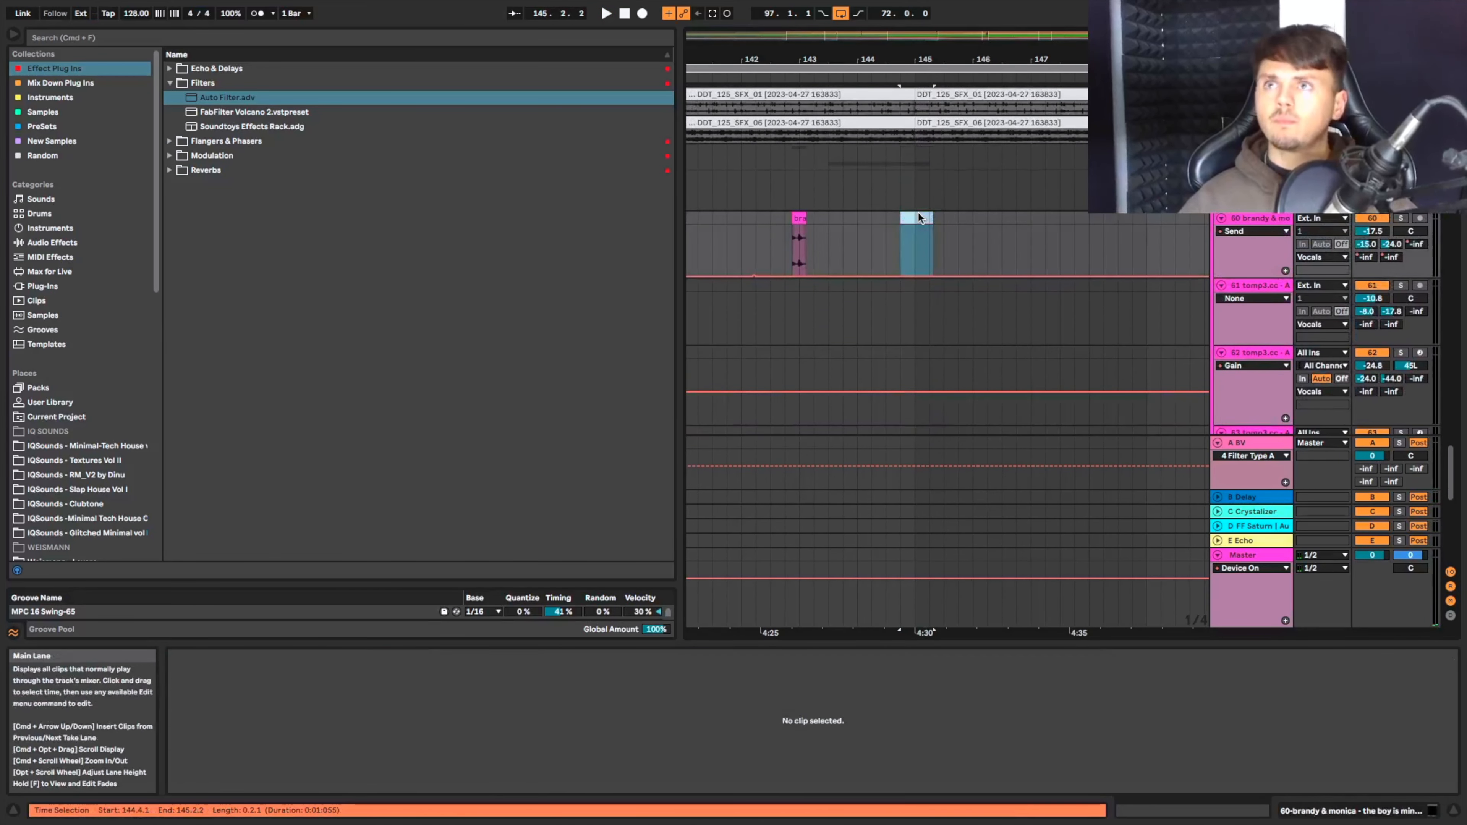
{"action": "left_click", "coordinate": [860, 231]}
{"action": "key", "text": "space"}
Automate the Womp track's E-Echo send to peak at bar 145 and fade out by about bar 150.
{"action": "scroll", "coordinate": [954, 219], "scroll_direction": "down", "scroll_amount": 3}
{"action": "scroll", "coordinate": [948, 223], "scroll_direction": "up", "scroll_amount": 5}
{"action": "scroll", "coordinate": [946, 225], "scroll_direction": "up", "scroll_amount": 8}
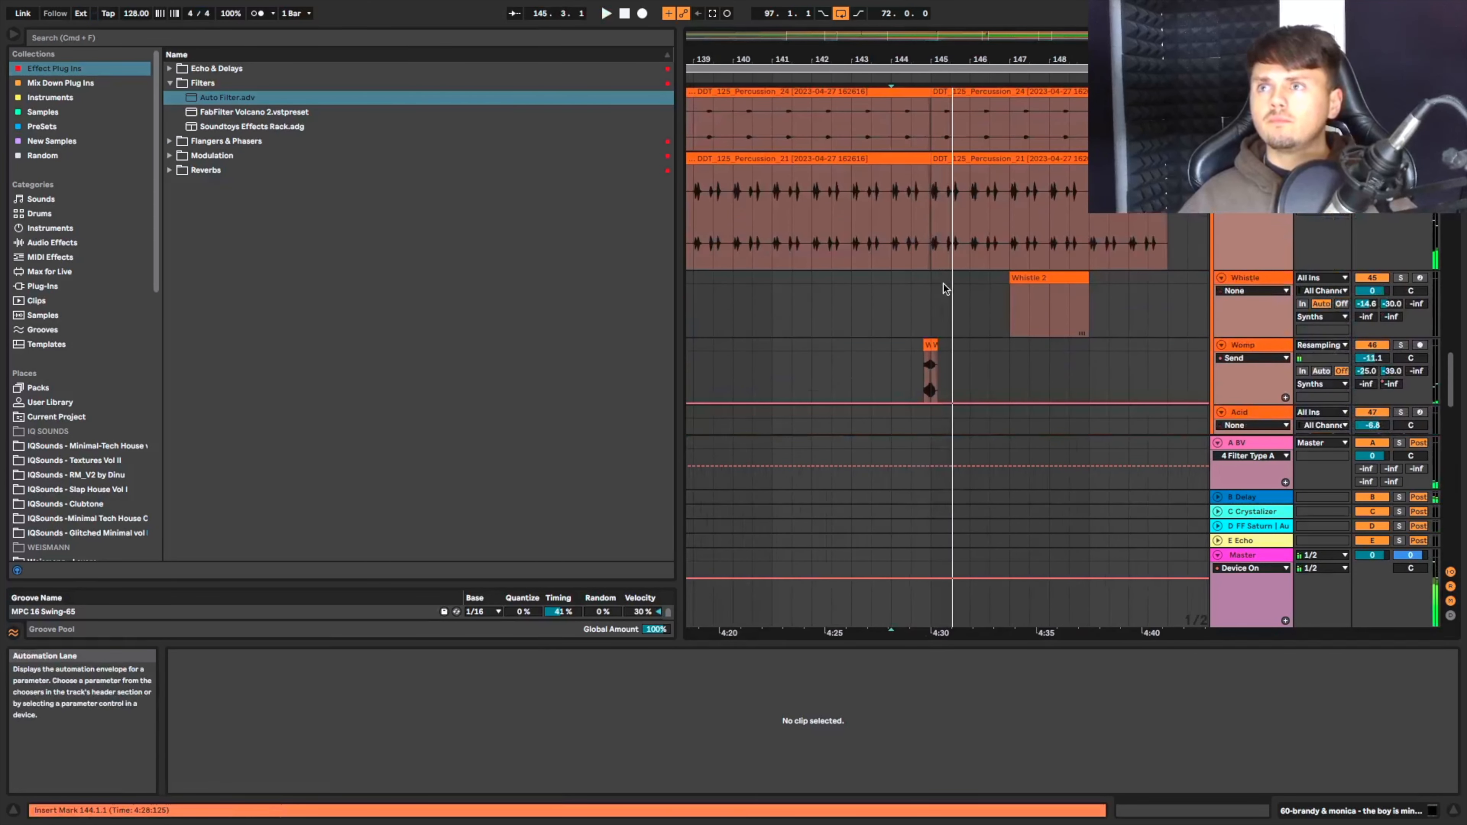
{"action": "right_click", "coordinate": [1397, 386]}
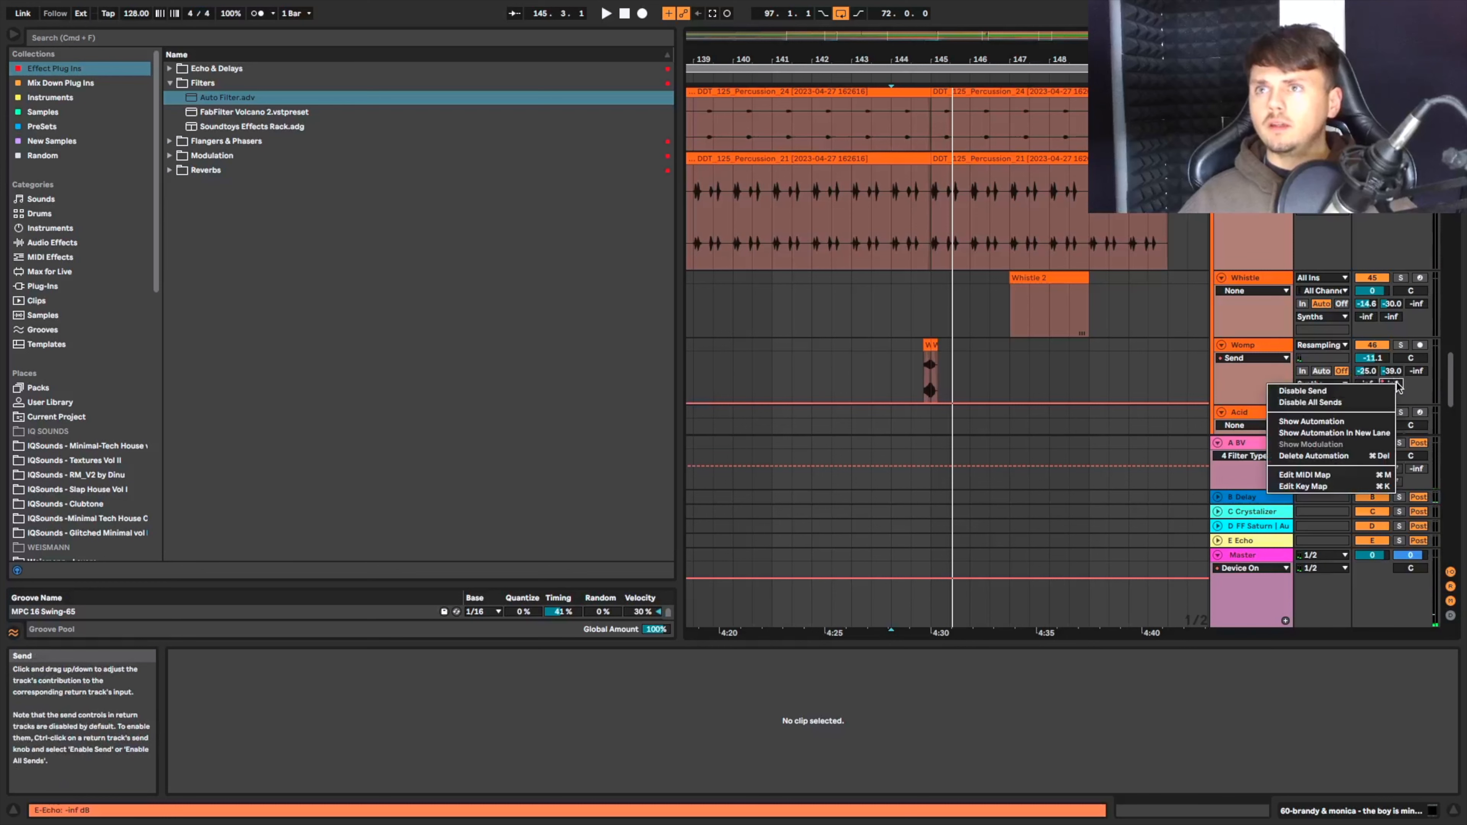
{"action": "left_click", "coordinate": [1342, 419]}
{"action": "scroll", "coordinate": [938, 347], "scroll_direction": "up", "scroll_amount": 4}
{"action": "scroll", "coordinate": [939, 346], "scroll_direction": "up", "scroll_amount": 4}
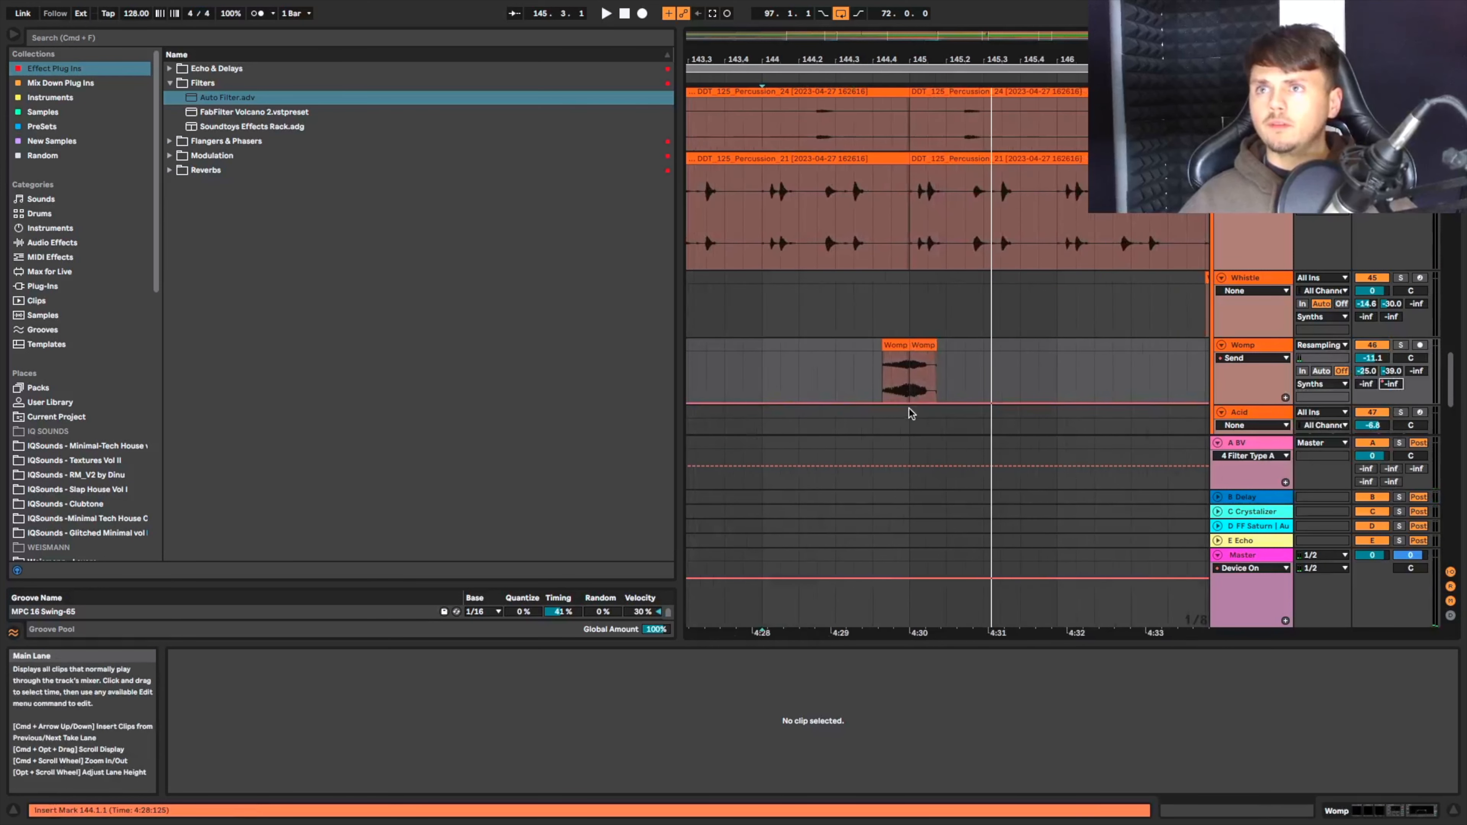
{"action": "left_click", "coordinate": [911, 404]}
{"action": "left_click_drag", "start_coordinate": [911, 403], "coordinate": [915, 395]}
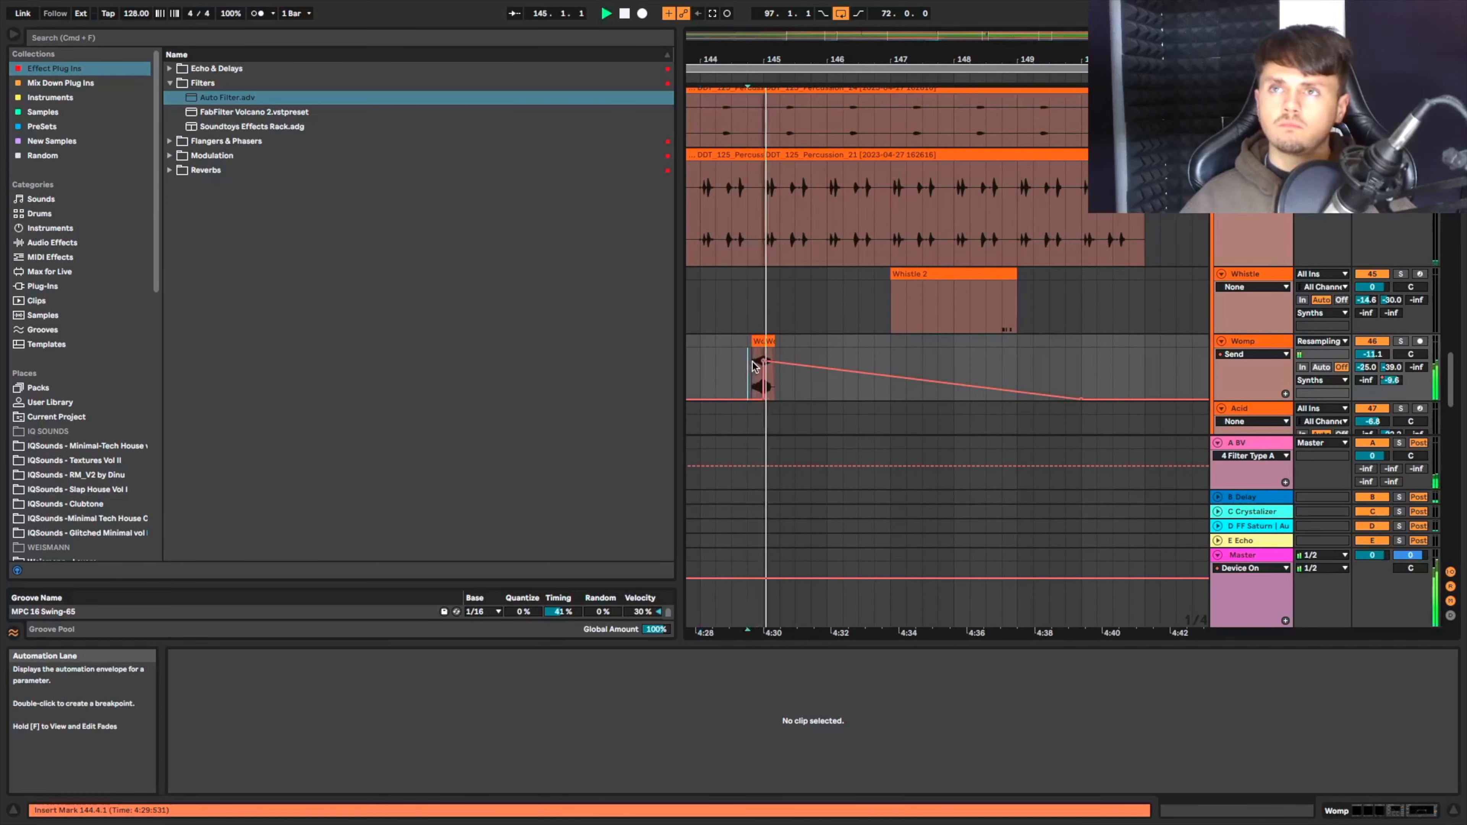
Listen through the bar 145 transition, replaying from 145.3.1, and review how the percussion tracks drop out.
{"action": "scroll", "coordinate": [756, 359], "scroll_direction": "down", "scroll_amount": 5}
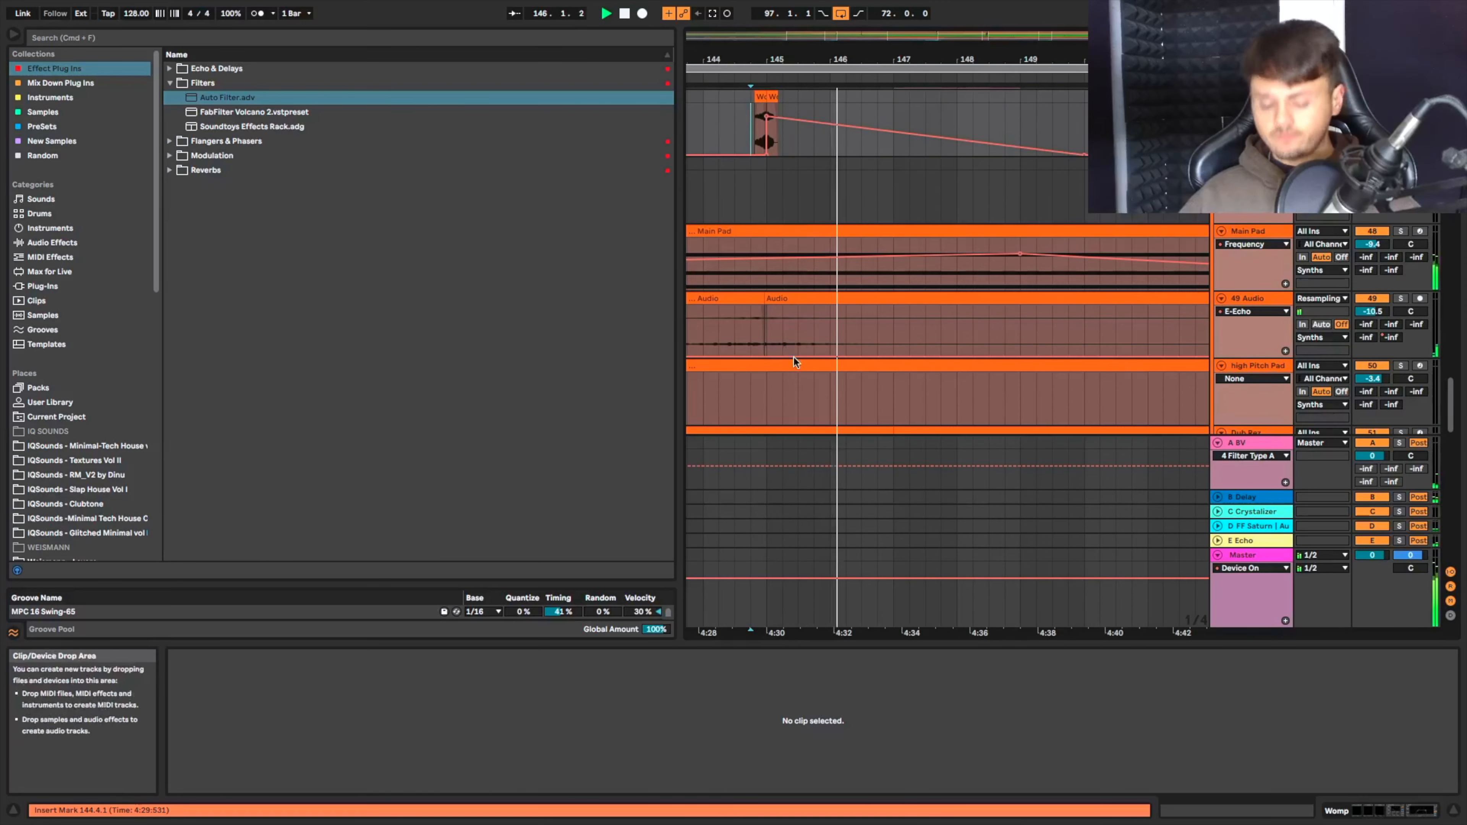
{"action": "scroll", "coordinate": [793, 361], "scroll_direction": "down", "scroll_amount": 4}
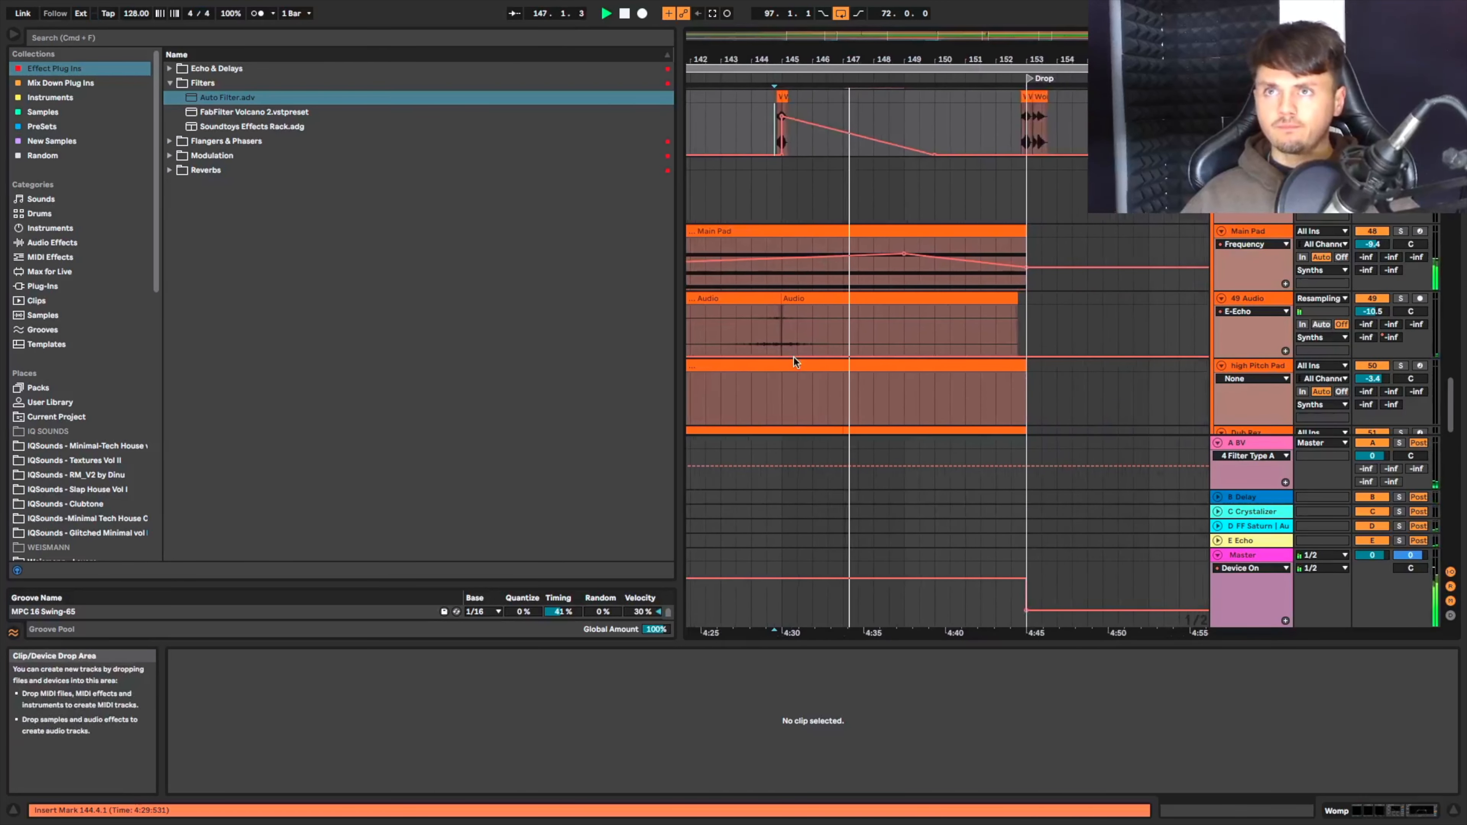
{"action": "scroll", "coordinate": [793, 357], "scroll_direction": "down", "scroll_amount": 1}
{"action": "scroll", "coordinate": [785, 319], "scroll_direction": "left", "scroll_amount": 1}
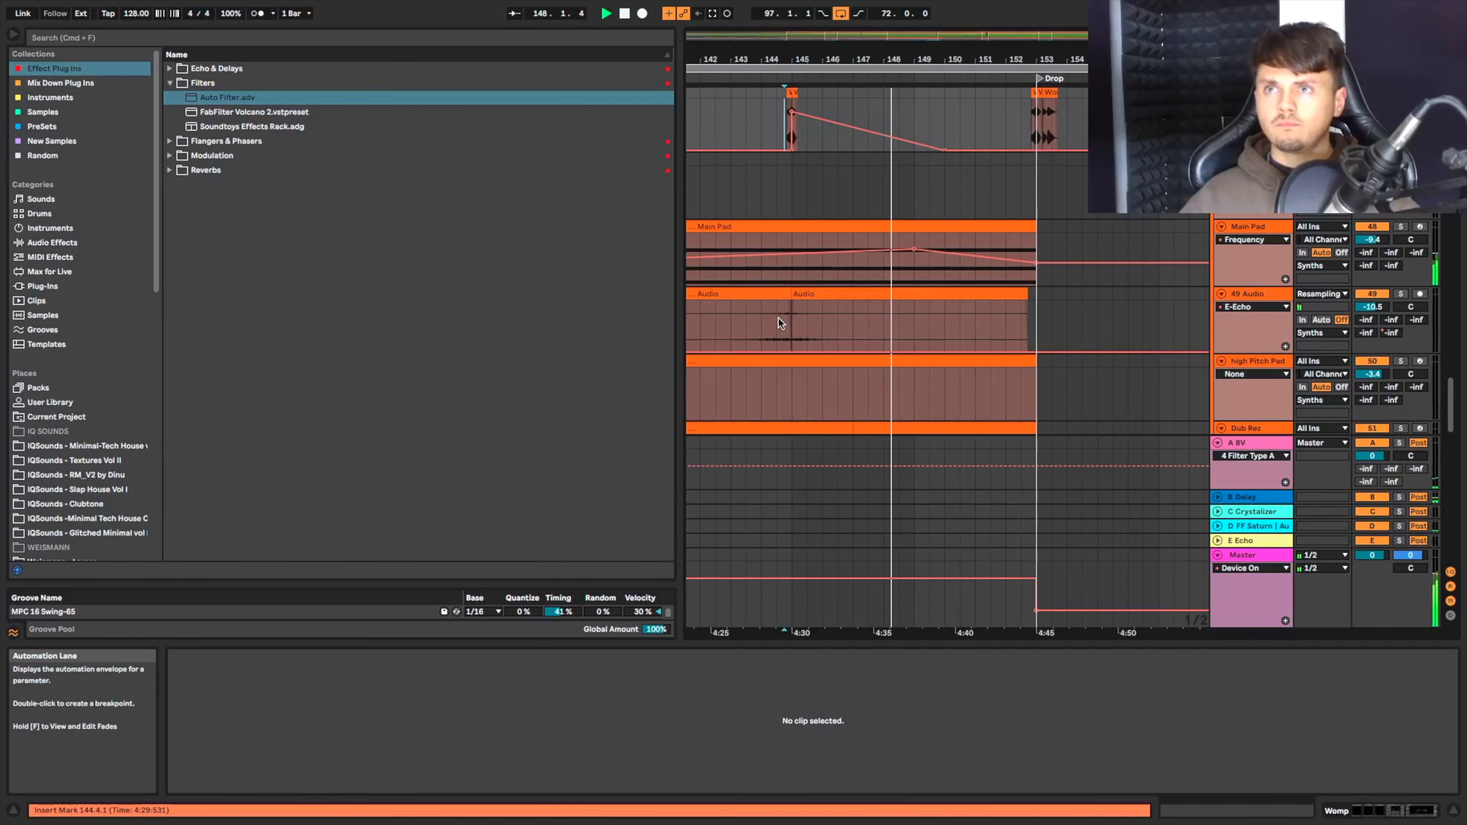
{"action": "scroll", "coordinate": [779, 319], "scroll_direction": "up", "scroll_amount": 10}
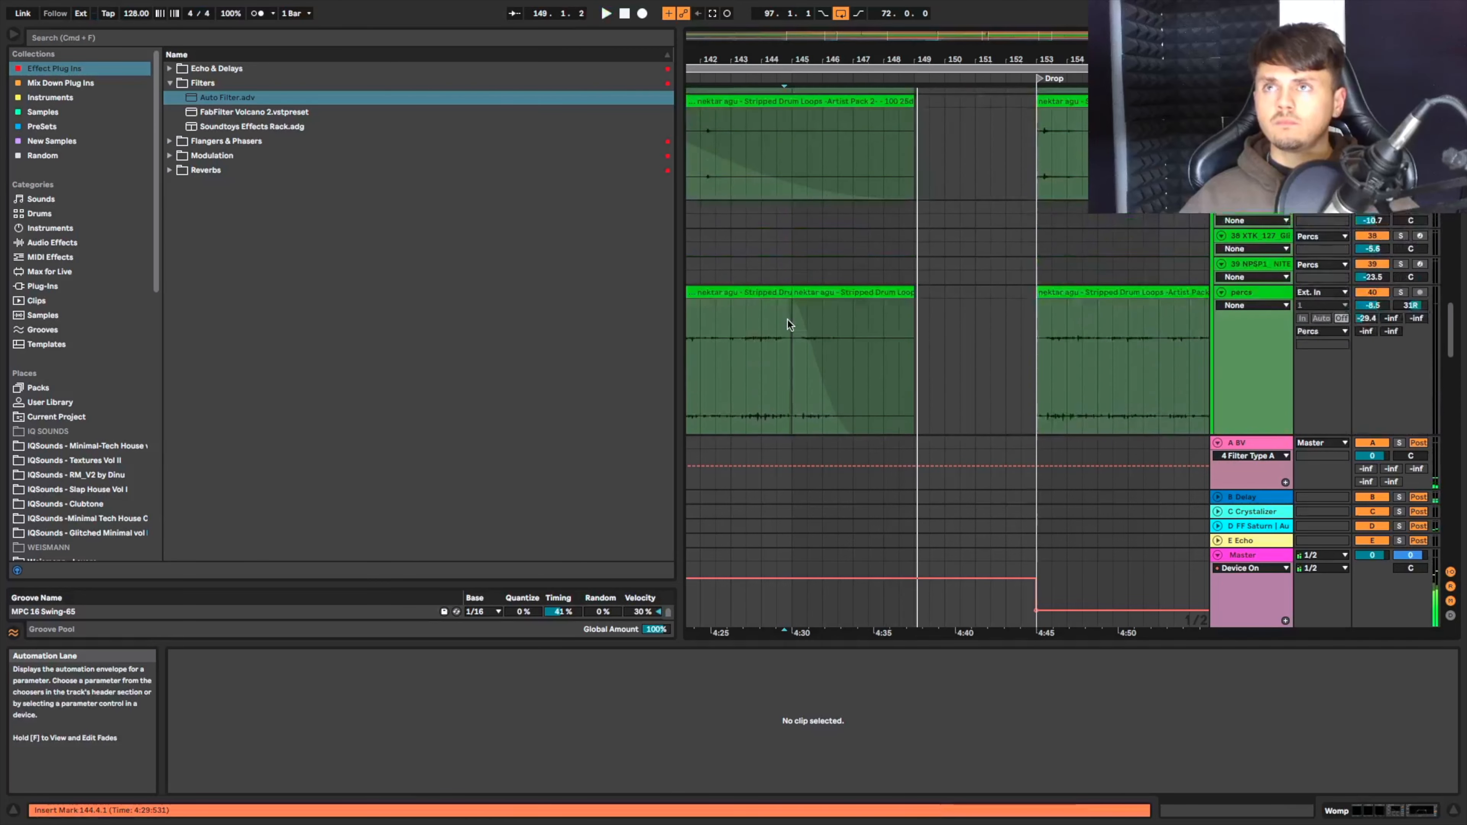
{"action": "scroll", "coordinate": [787, 320], "scroll_direction": "up", "scroll_amount": 5}
{"action": "left_click", "coordinate": [806, 316]}
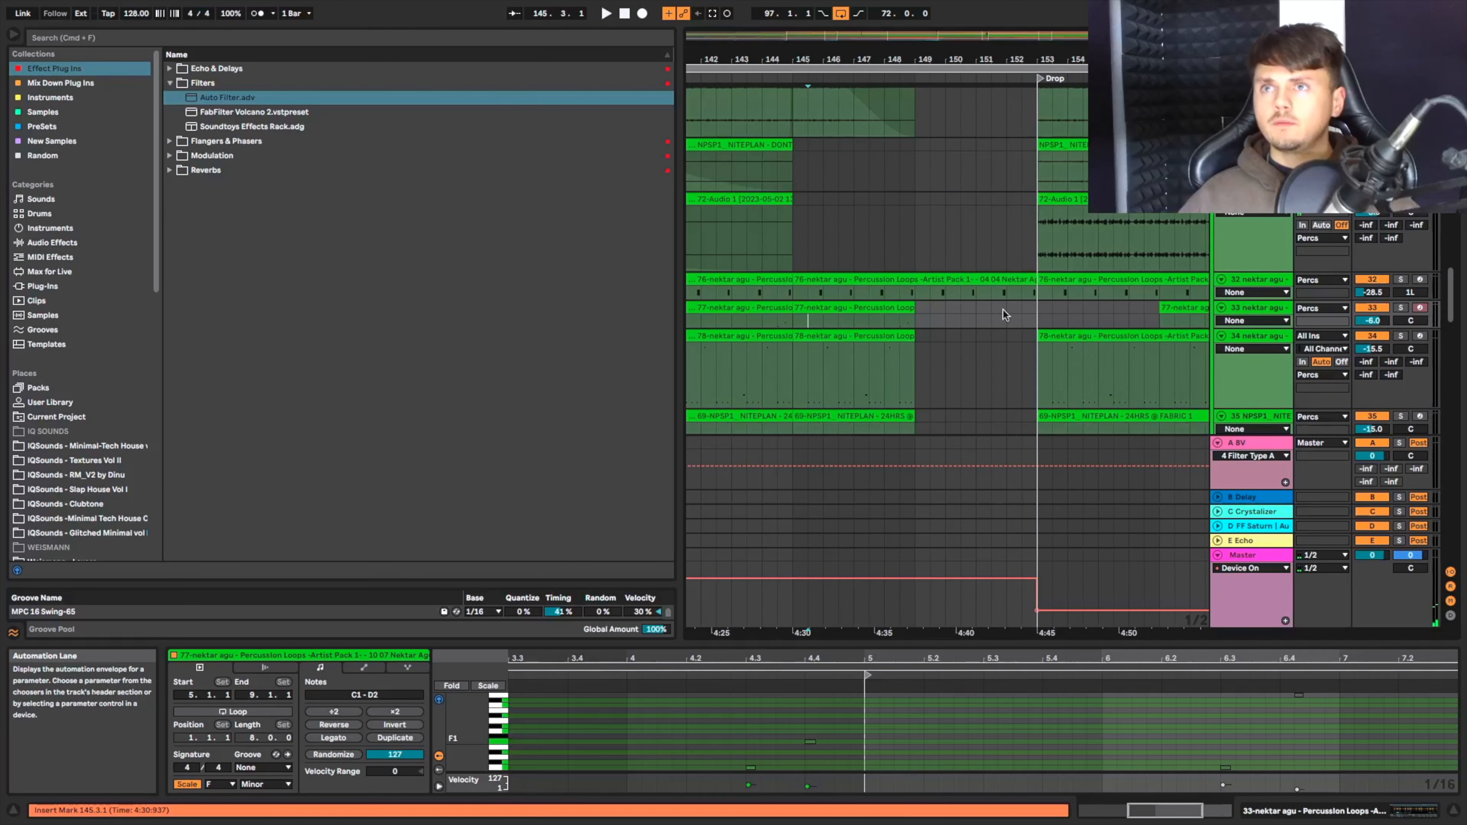
{"action": "scroll", "coordinate": [987, 317], "scroll_direction": "down", "scroll_amount": 2}
{"action": "key", "text": "space"}
{"action": "scroll", "coordinate": [1389, 247], "scroll_direction": "up", "scroll_amount": 6}
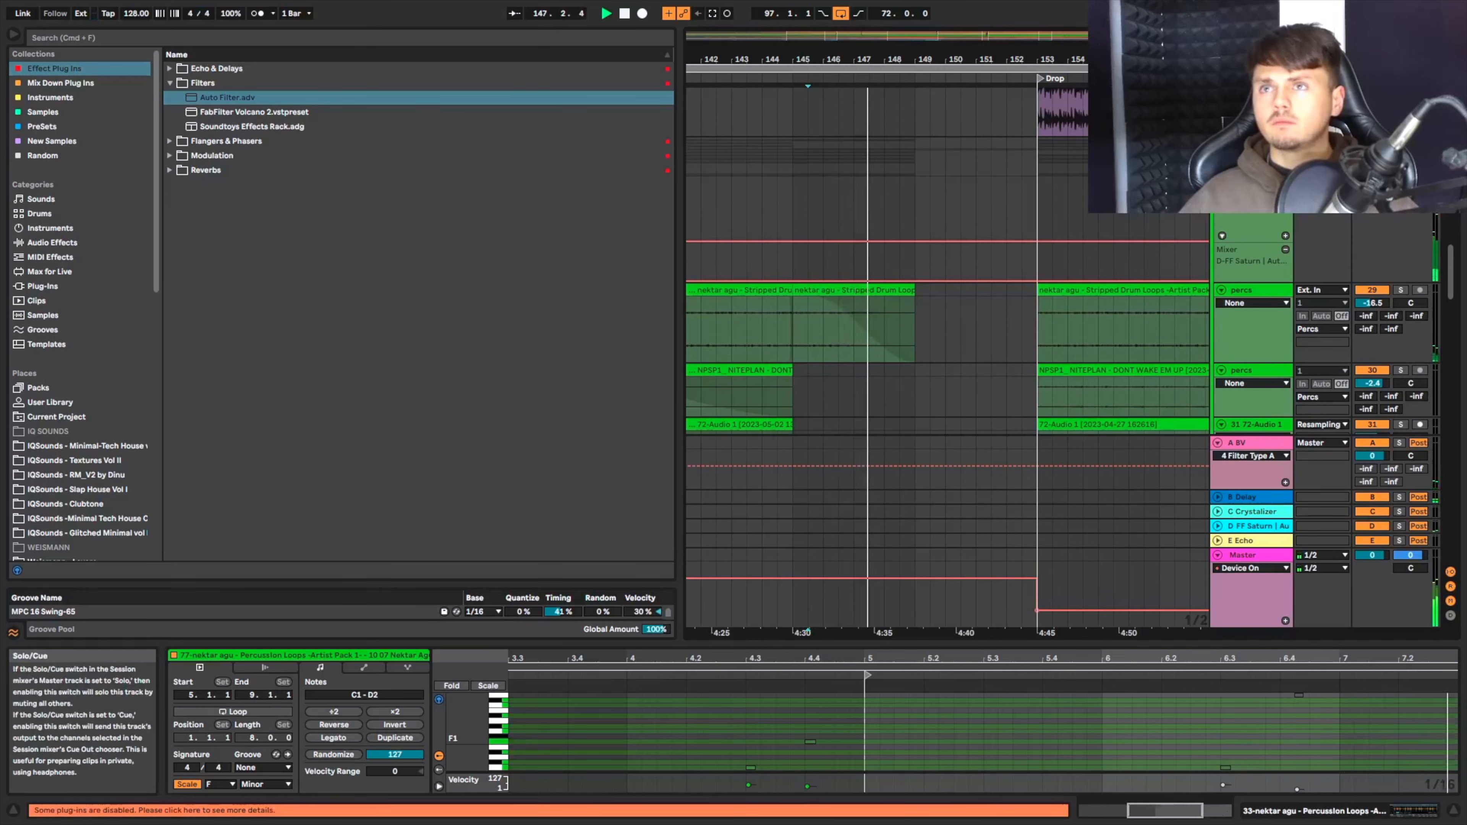
Stop playback and add a Utility device to the end of the Percs group's effect chain.
{"action": "key", "text": "space"}
{"action": "left_click", "coordinate": [1252, 144]}
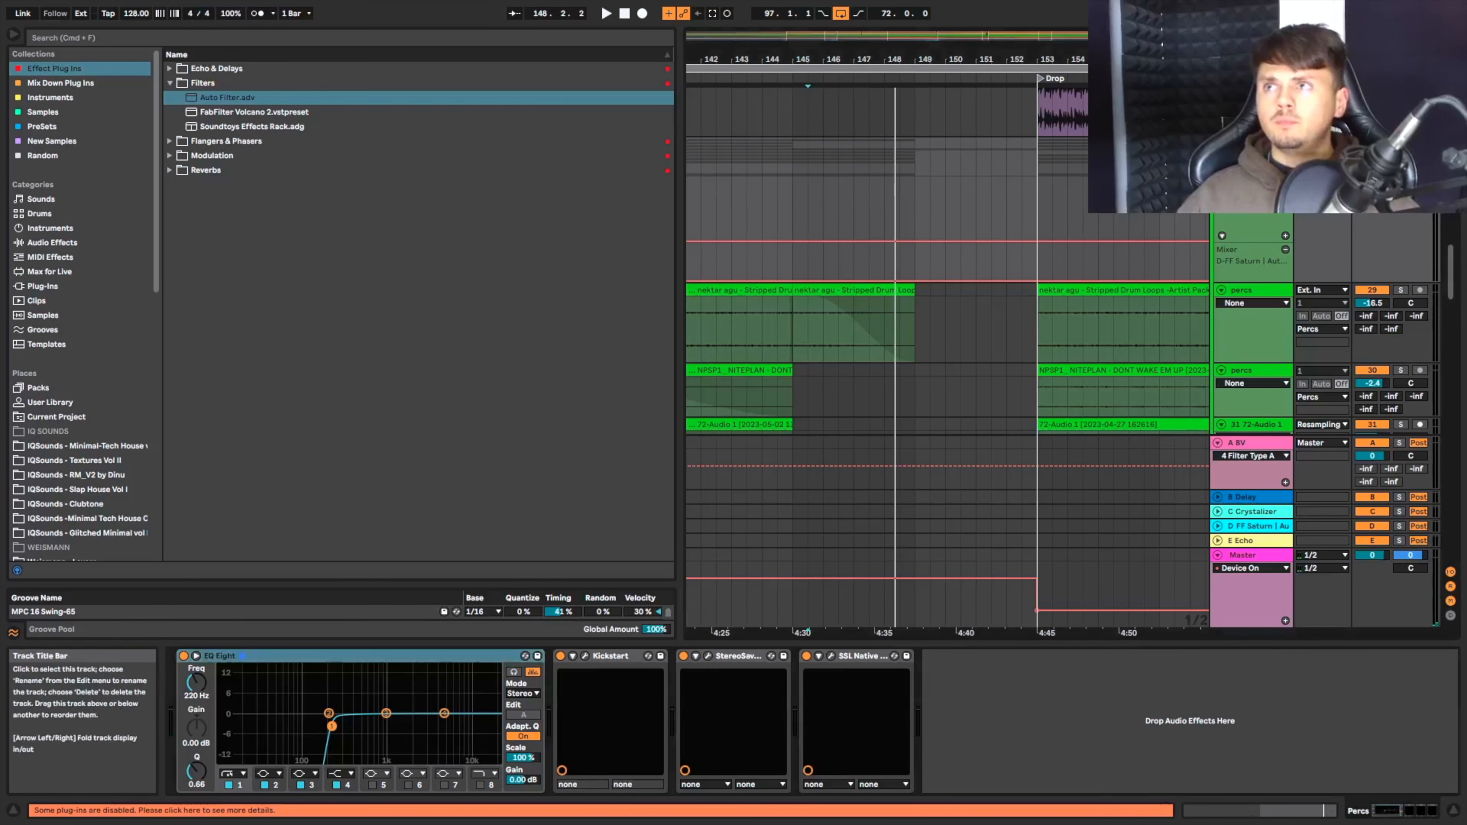
{"action": "double_click", "coordinate": [1252, 144]}
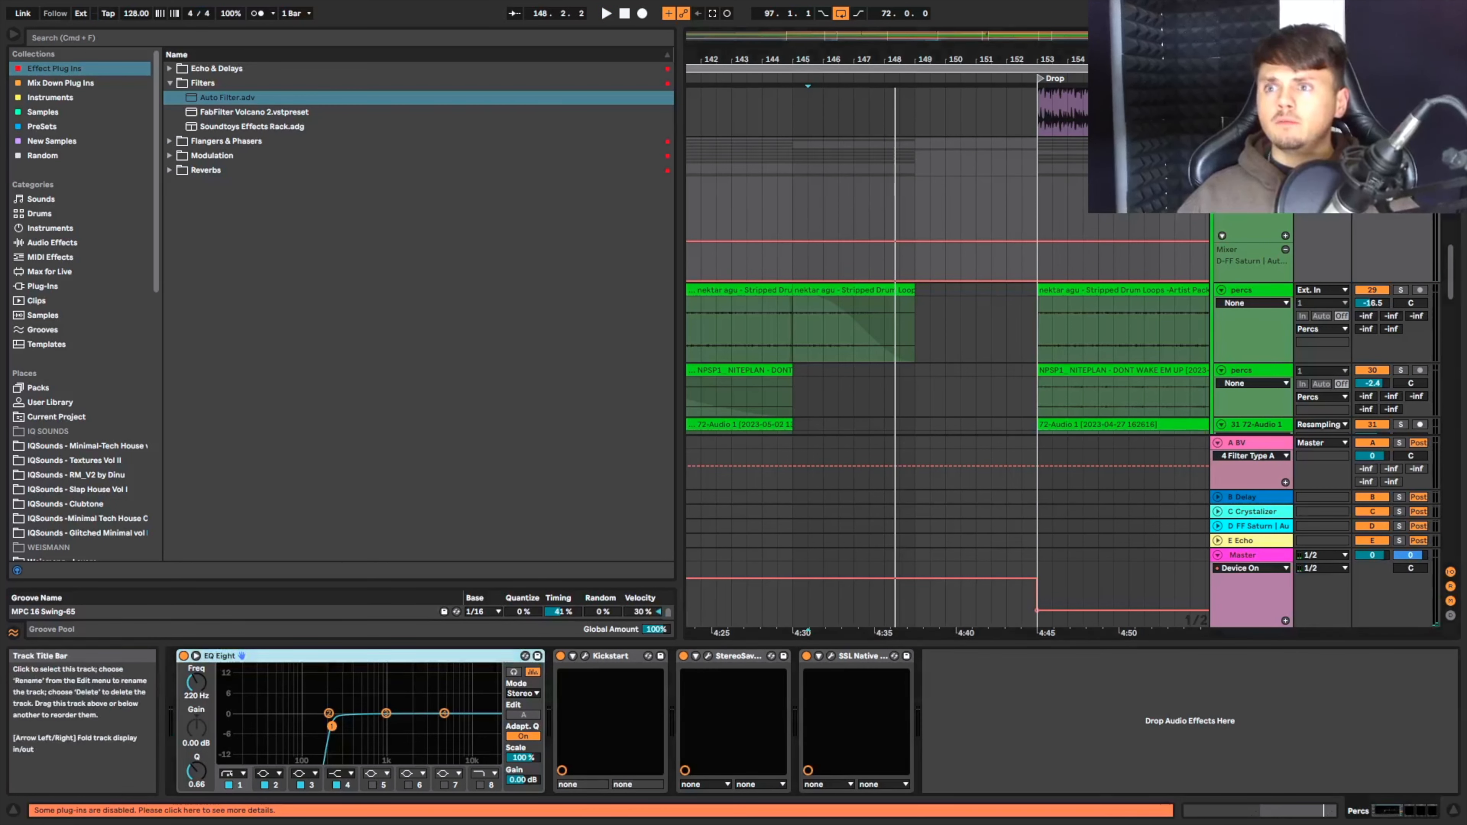
{"action": "left_click", "coordinate": [172, 85]}
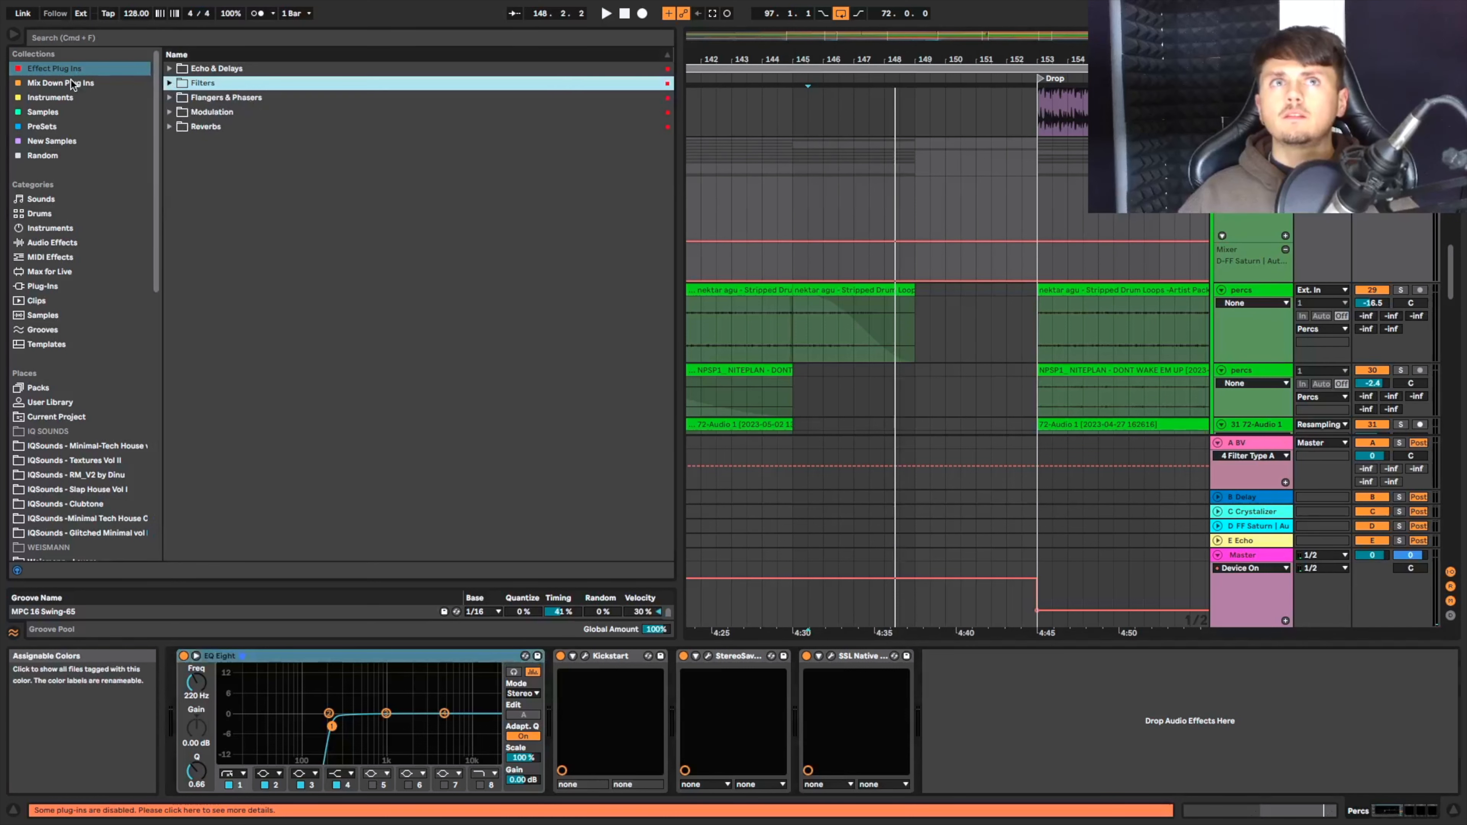
{"action": "left_click", "coordinate": [71, 82]}
{"action": "left_click", "coordinate": [171, 71]}
{"action": "key", "text": "Down"}
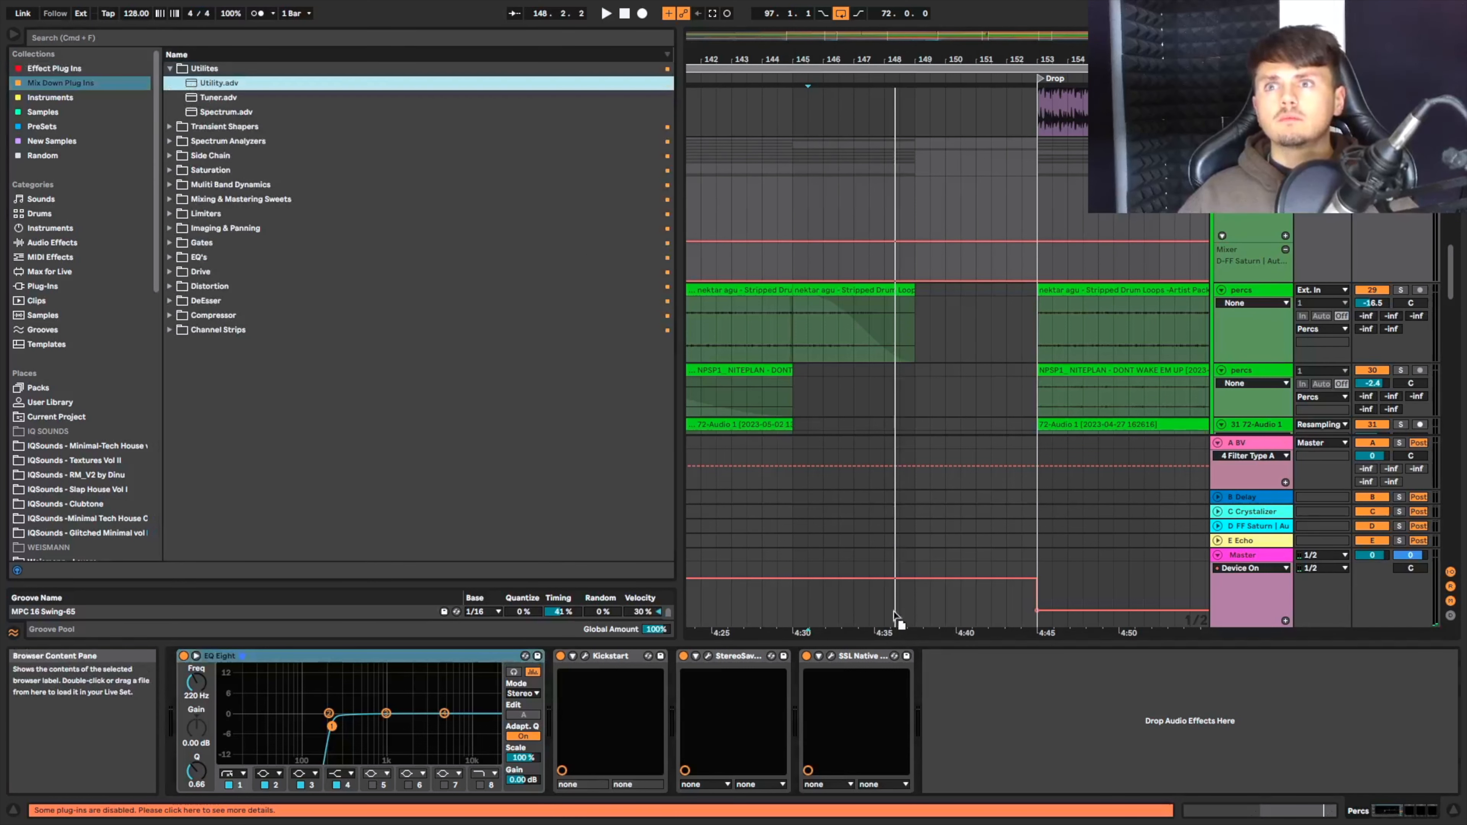
{"action": "key", "text": "Return"}
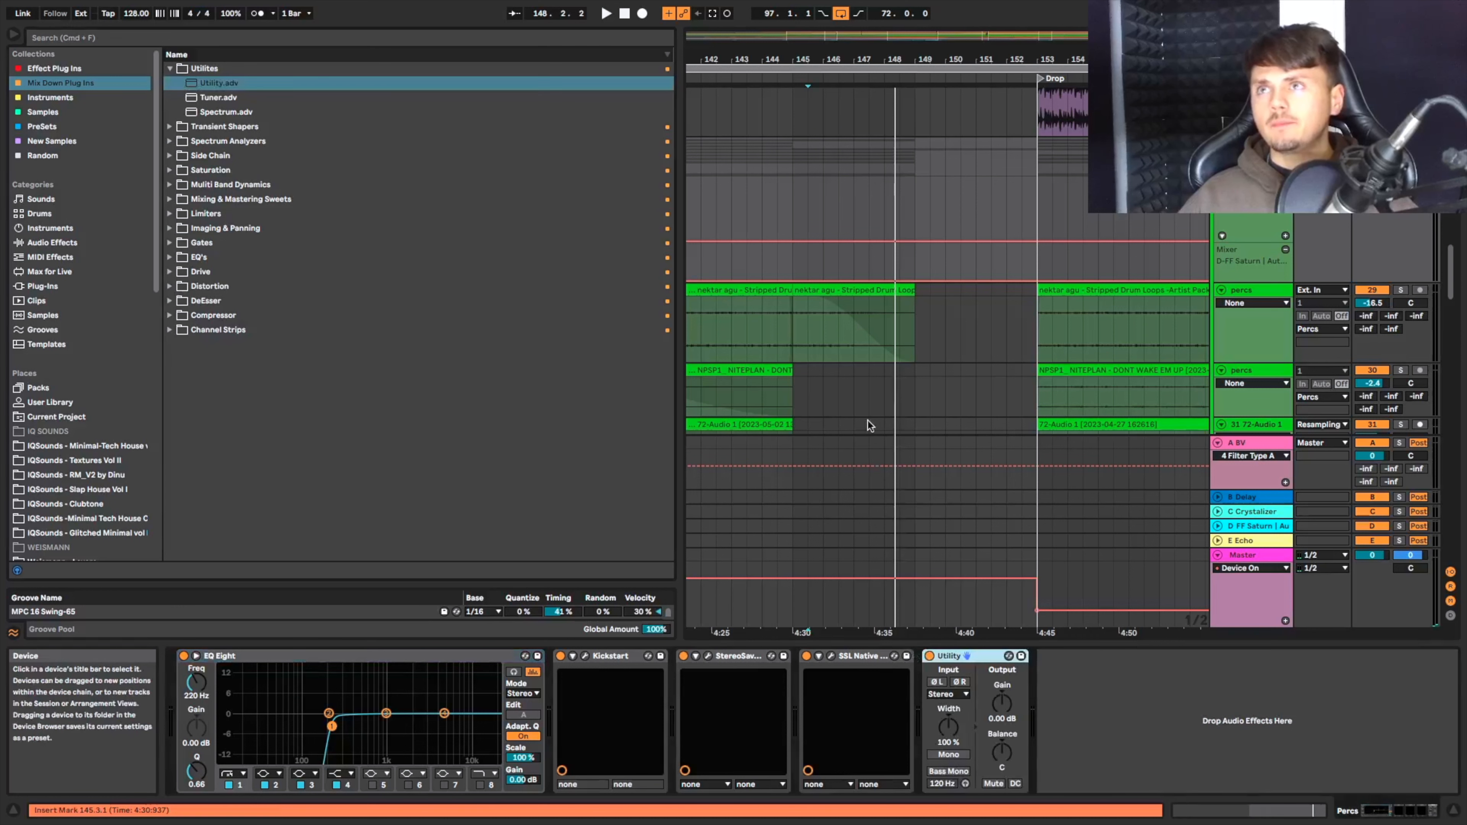
Automate the Percs group's Utility gain to fall from bar 137 to around bar 149 and recover by bar 153, auditioning from 144.1.1.
{"action": "scroll", "coordinate": [833, 224], "scroll_direction": "left", "scroll_amount": 5}
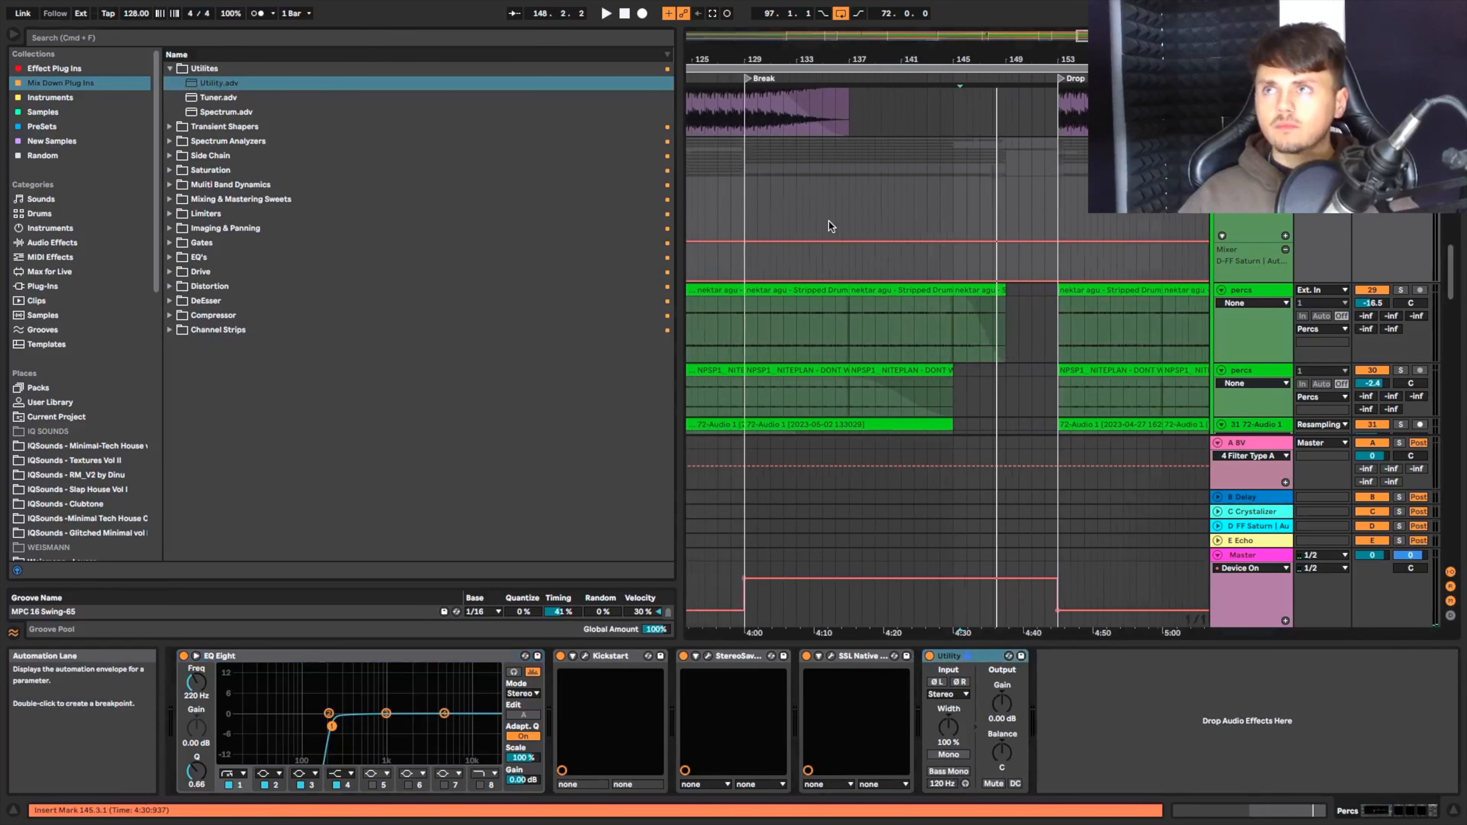
{"action": "right_click", "coordinate": [1004, 713]}
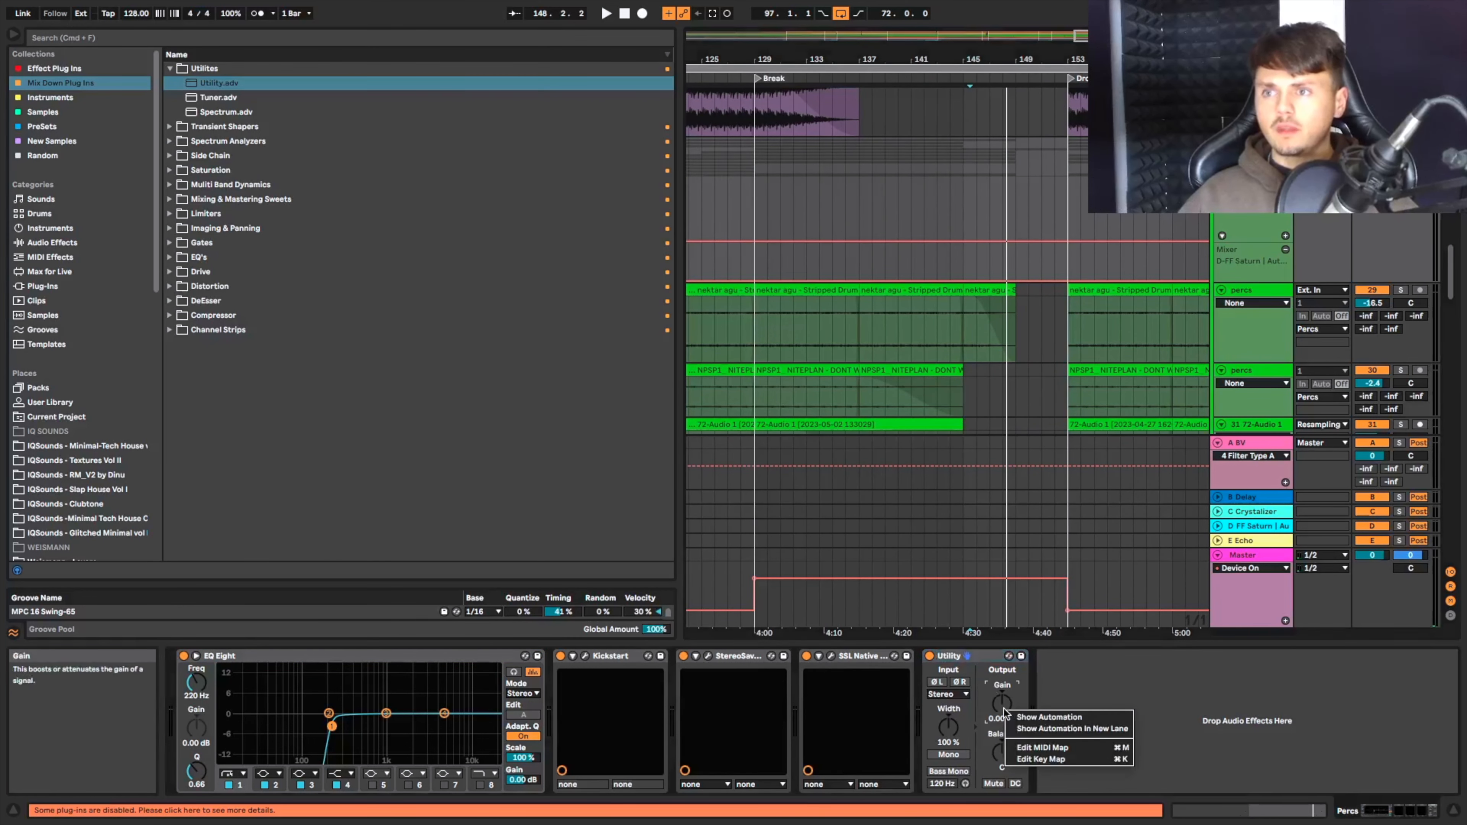
{"action": "left_click", "coordinate": [1014, 716]}
{"action": "left_click", "coordinate": [859, 209]}
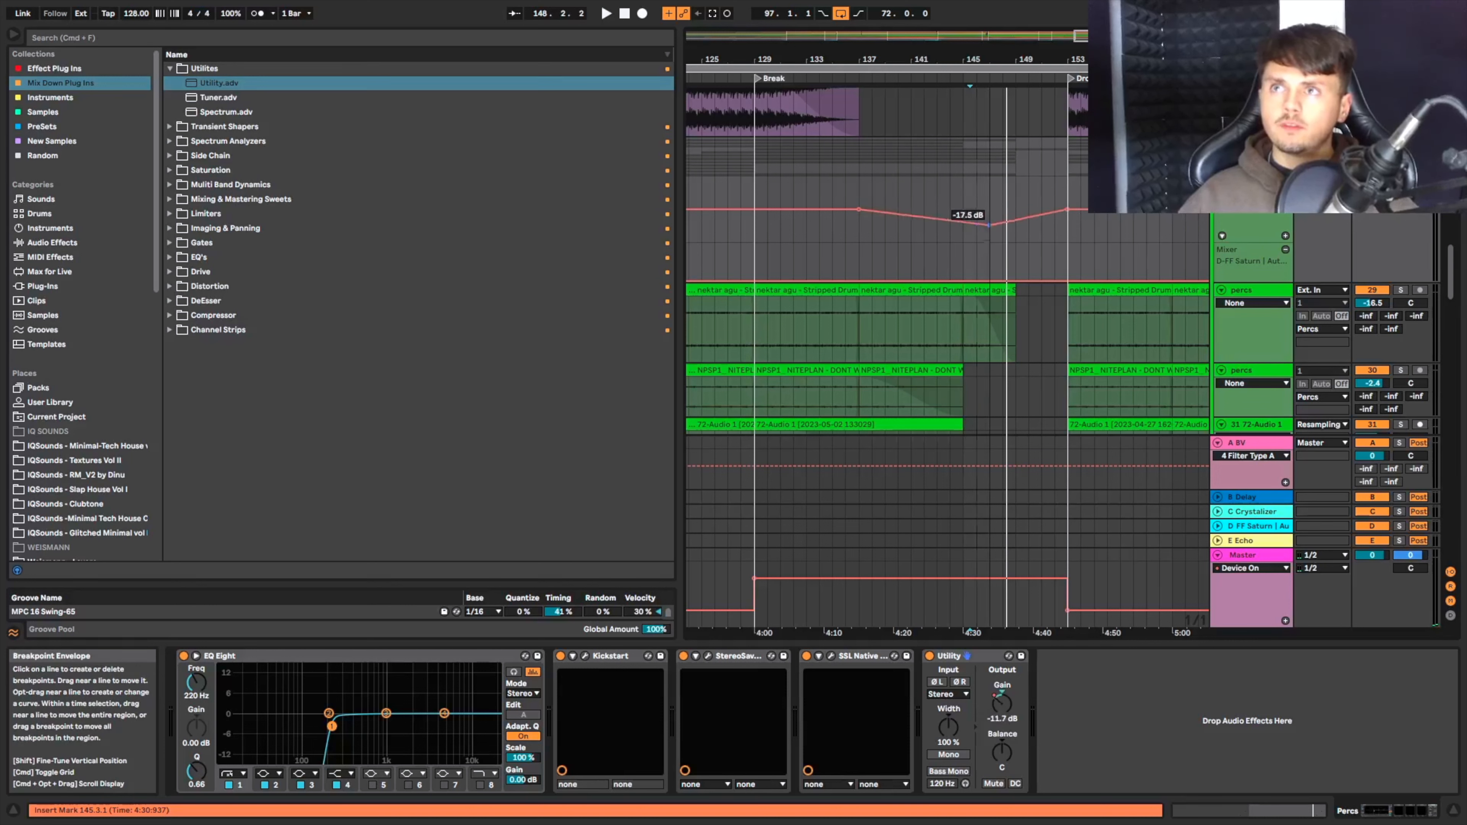
{"action": "left_click", "coordinate": [950, 247]}
{"action": "key", "text": "space"}
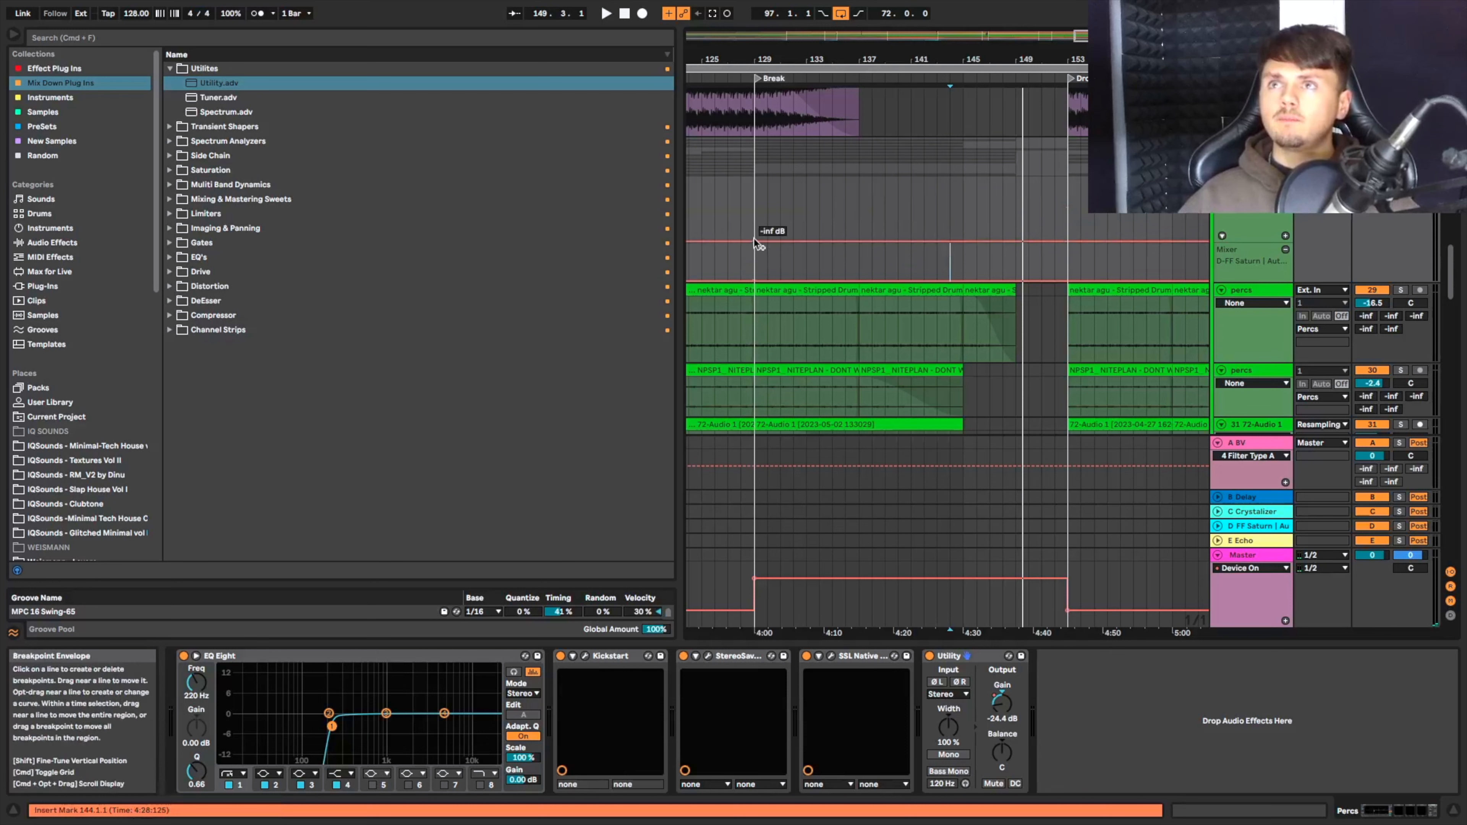
Automate the Percs group's return sends, including A-BV and D-FF Saturn, to build from bar 129 and drop back to -inf dB at bar 153.
{"action": "left_click_drag", "start_coordinate": [1054, 241], "coordinate": [1055, 215]}
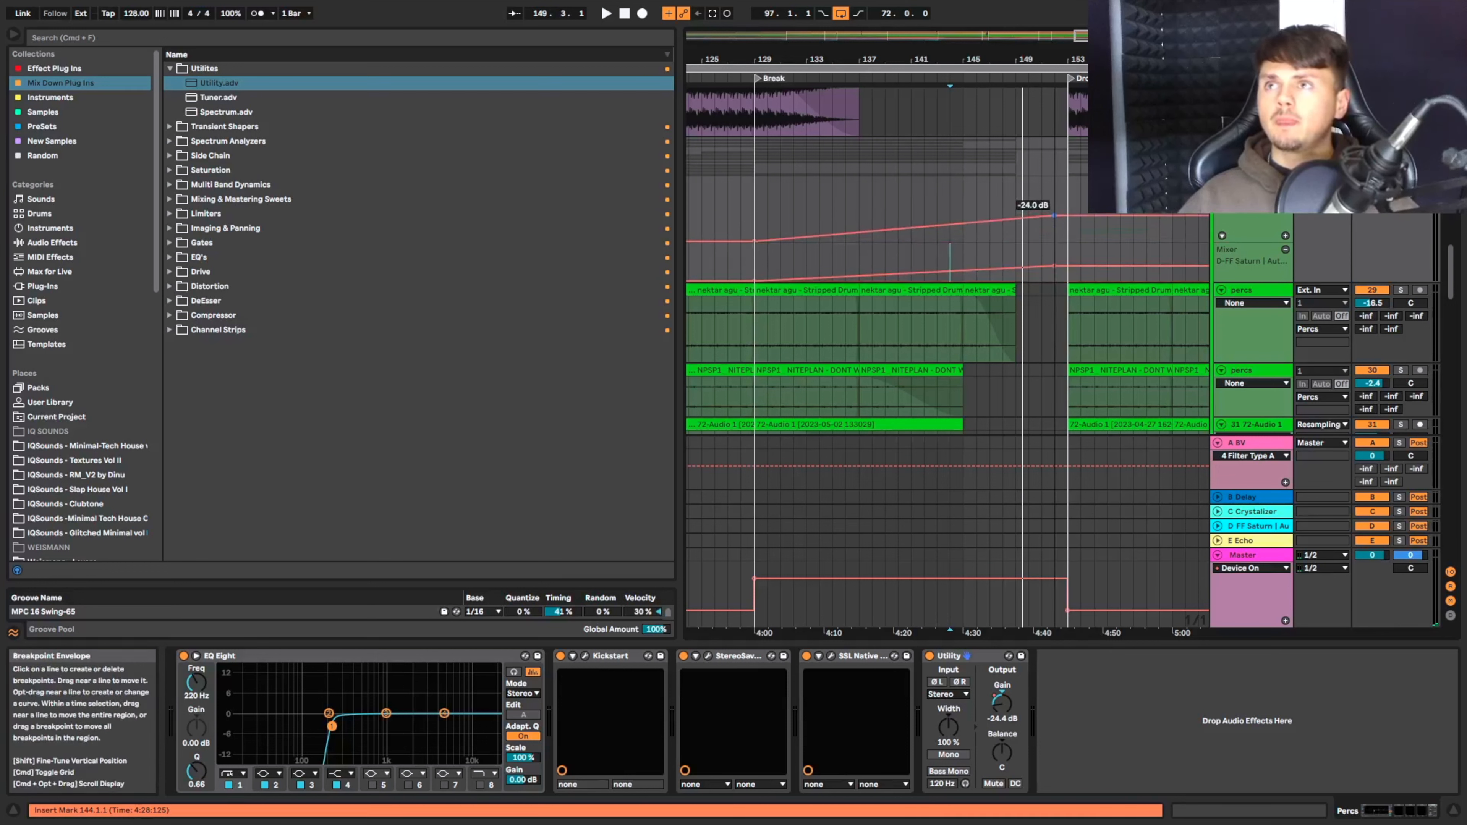
{"action": "key", "text": "space"}
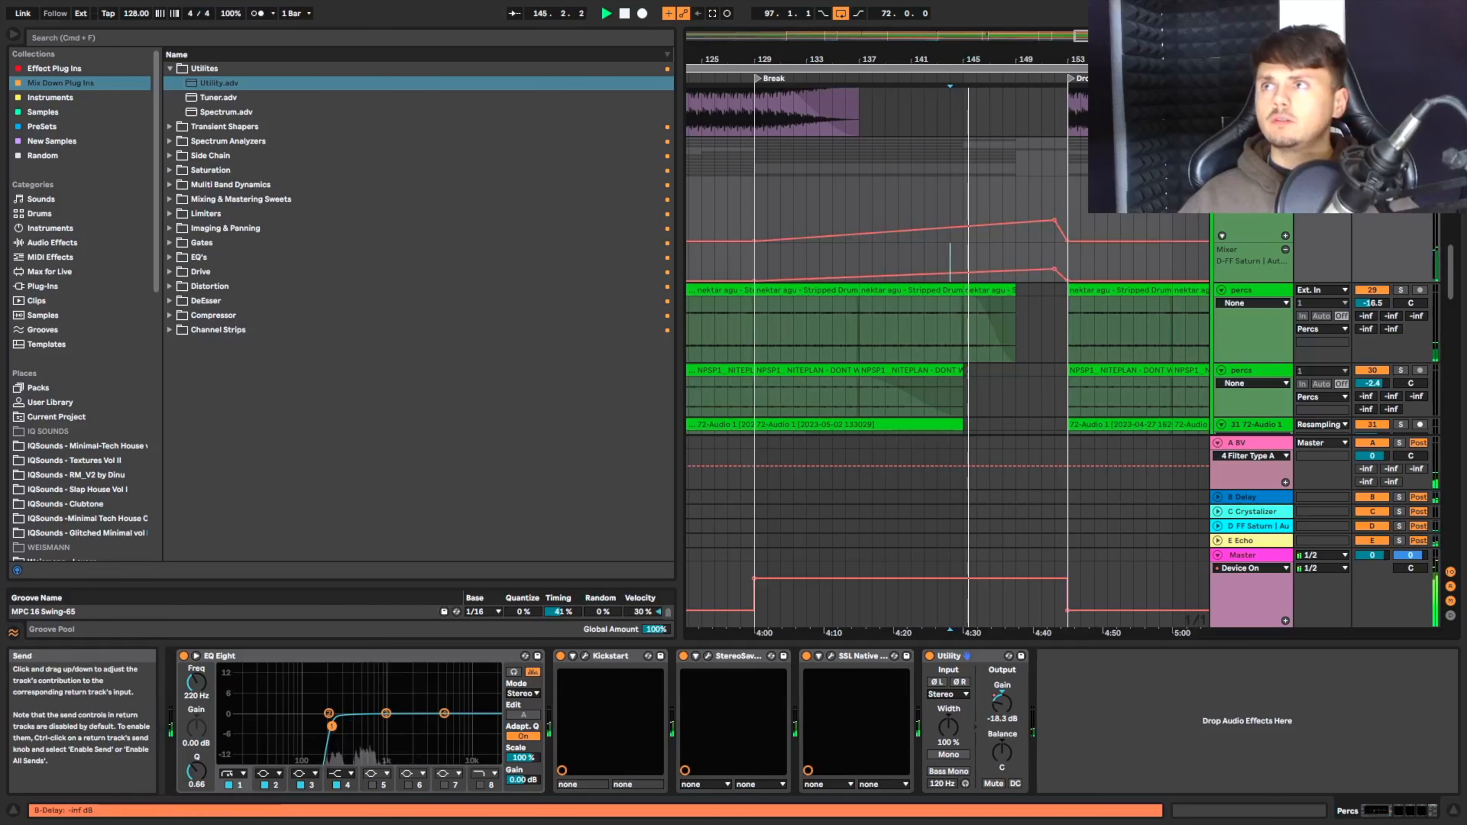
{"action": "left_click_drag", "start_coordinate": [1001, 241], "coordinate": [1067, 242]}
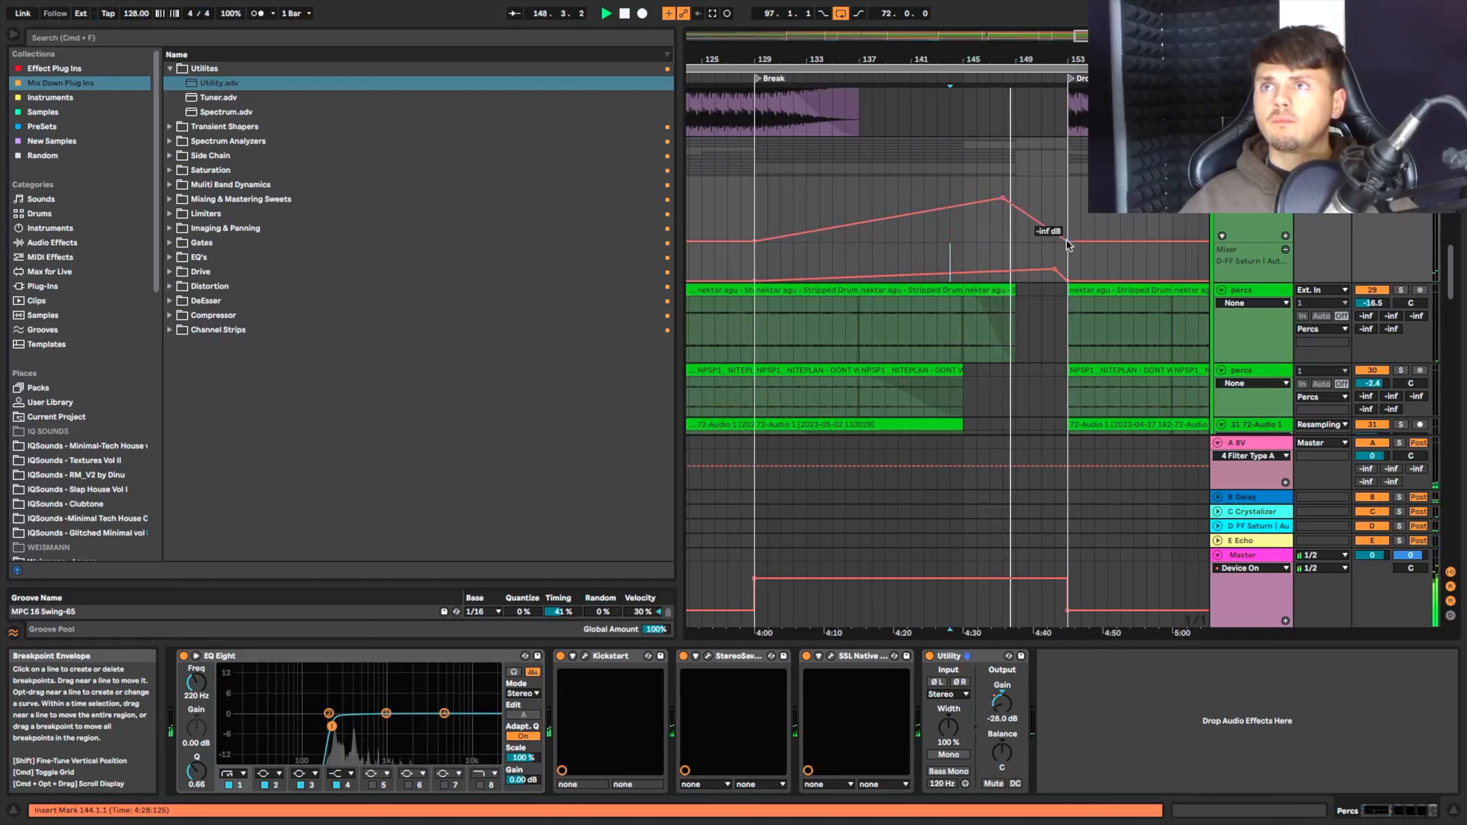
{"action": "left_click", "coordinate": [1365, 170]}
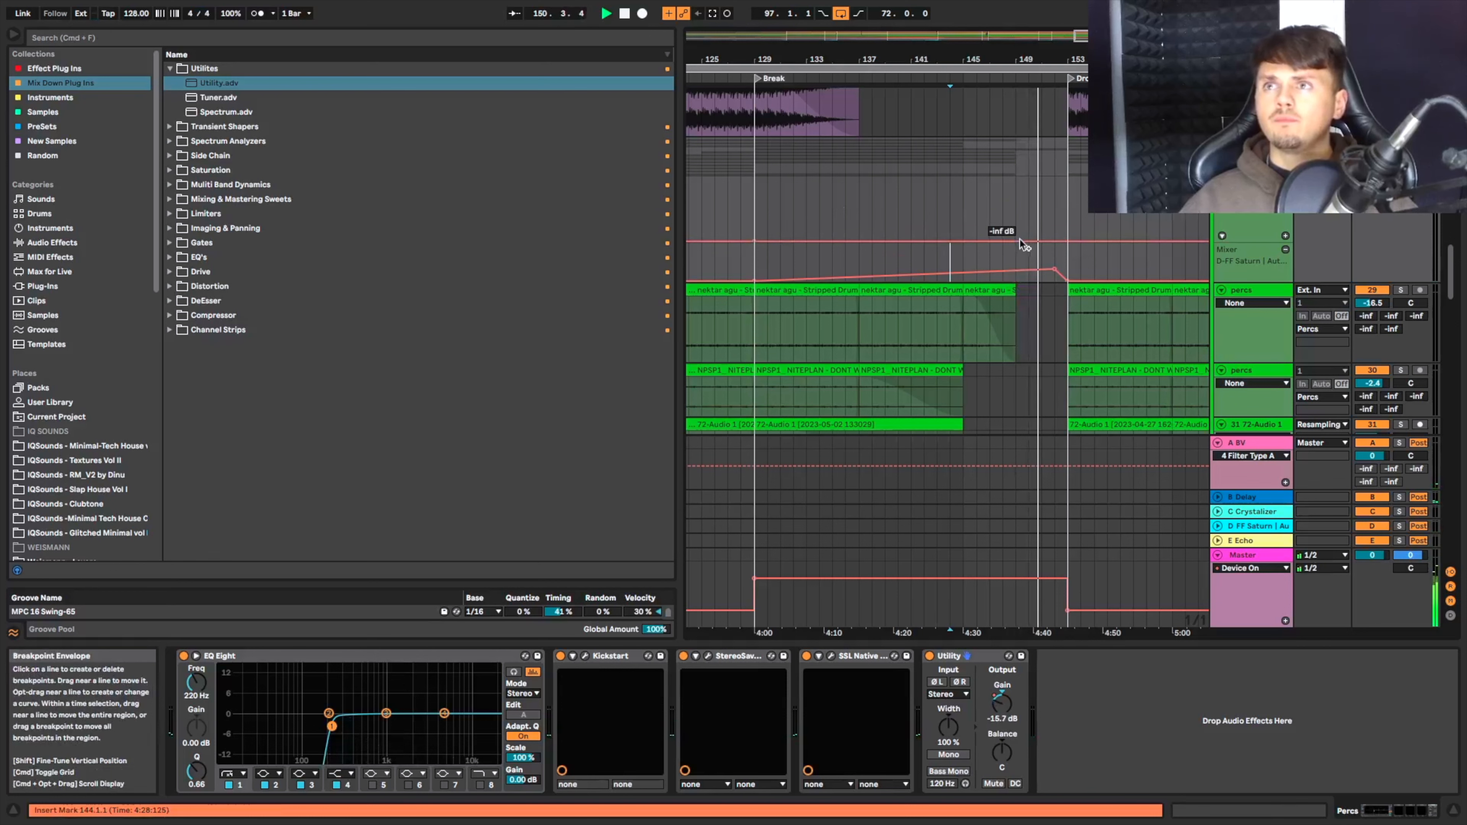
{"action": "left_click_drag", "start_coordinate": [1033, 240], "coordinate": [1067, 241]}
Review the percussion, texture, vocal and SFX tracks across the second break for elements to add or fill.
{"action": "scroll", "coordinate": [1017, 239], "scroll_direction": "down", "scroll_amount": 10}
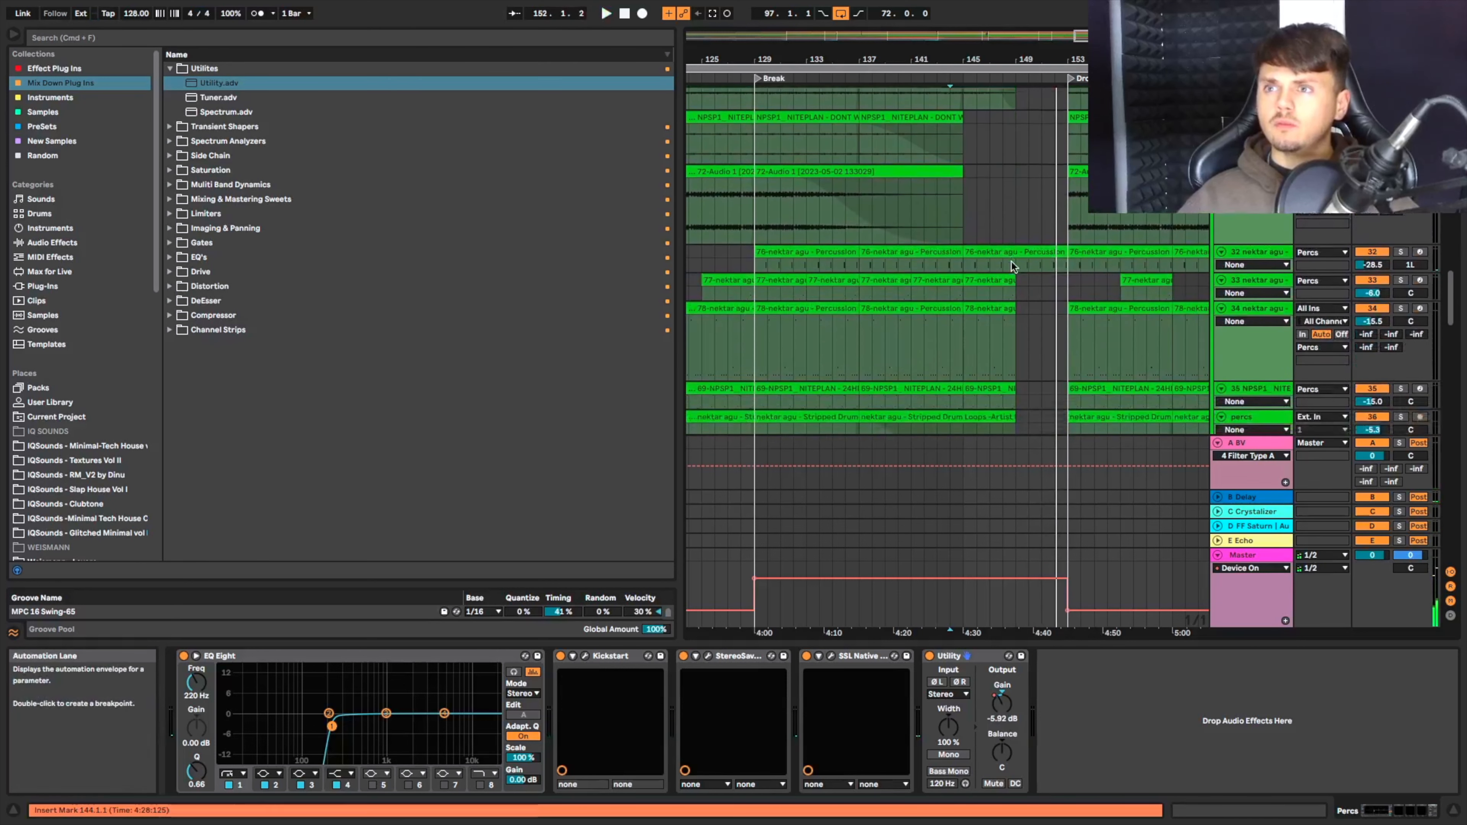
{"action": "scroll", "coordinate": [1025, 275], "scroll_direction": "down", "scroll_amount": 15}
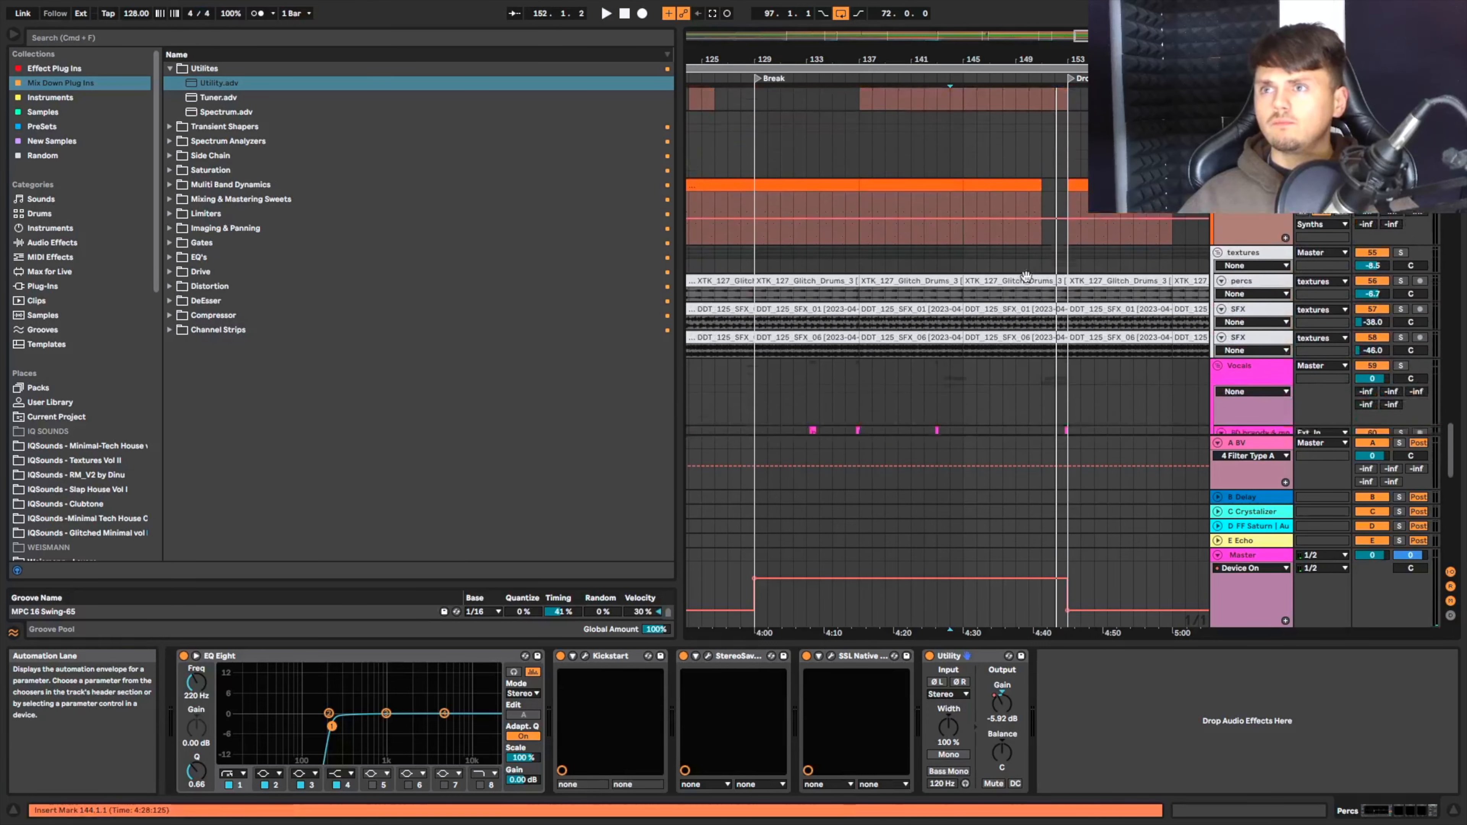
{"action": "scroll", "coordinate": [1026, 276], "scroll_direction": "down", "scroll_amount": 5}
{"action": "left_click", "coordinate": [1018, 167]}
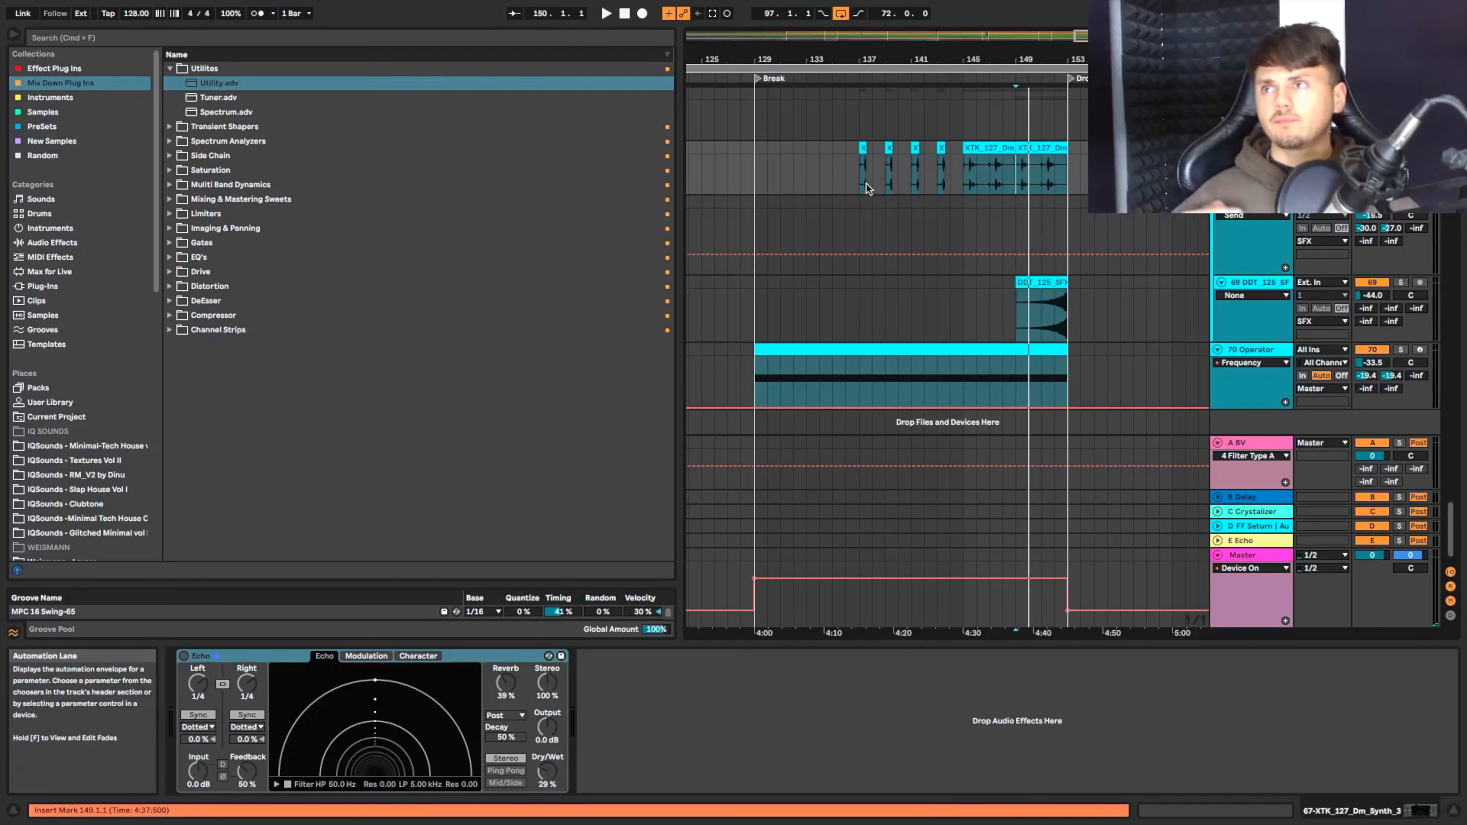
{"action": "scroll", "coordinate": [895, 201], "scroll_direction": "up", "scroll_amount": 2}
{"action": "scroll", "coordinate": [895, 201], "scroll_direction": "up", "scroll_amount": 1}
{"action": "scroll", "coordinate": [973, 284], "scroll_direction": "down", "scroll_amount": 3}
{"action": "scroll", "coordinate": [973, 284], "scroll_direction": "up", "scroll_amount": 5}
{"action": "scroll", "coordinate": [907, 312], "scroll_direction": "up", "scroll_amount": 5}
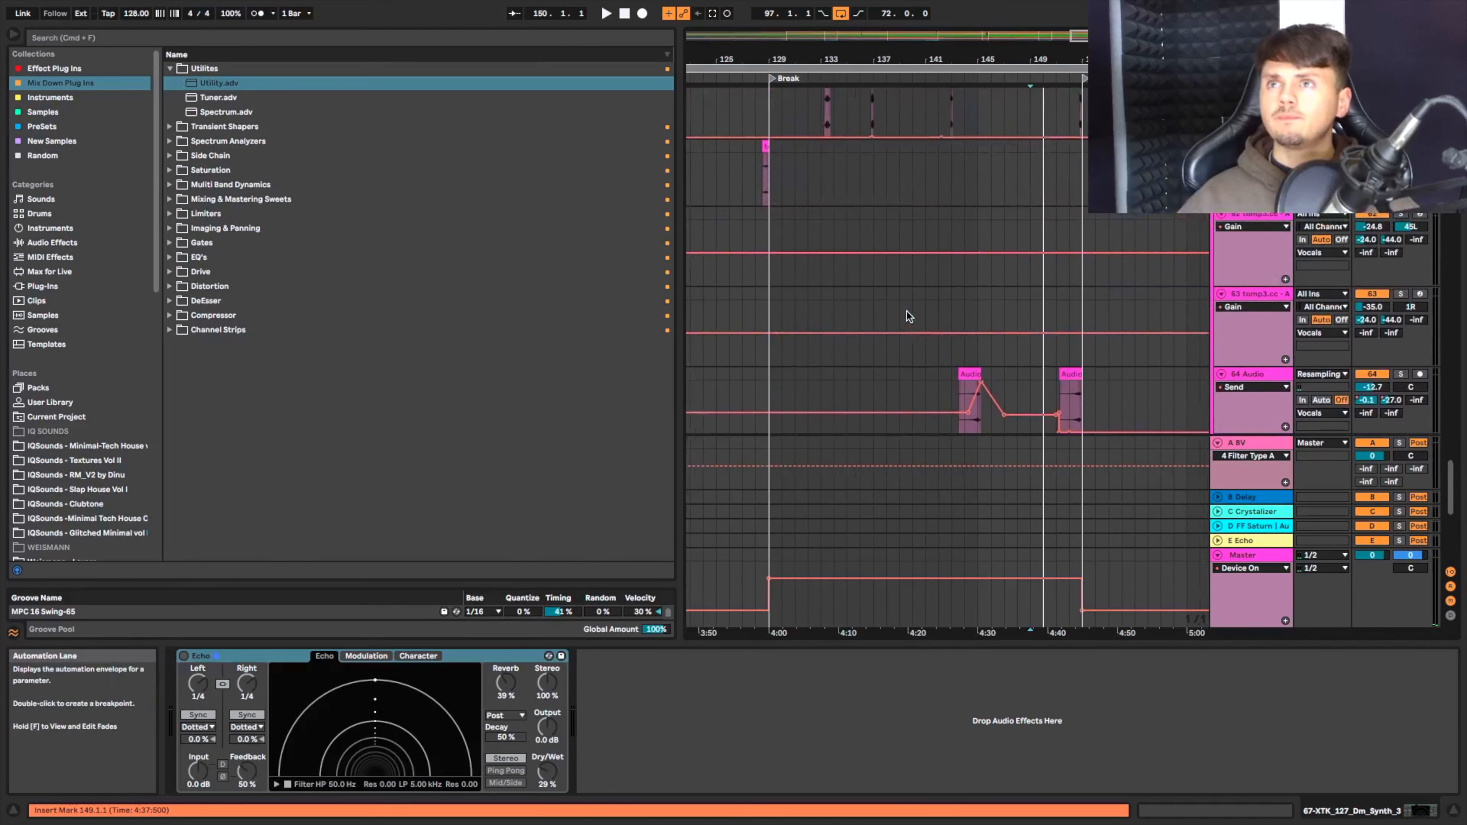
Delete the two Ashanti vocal sampler tracks, 62 and 63, from the Vocals group.
{"action": "scroll", "coordinate": [905, 311], "scroll_direction": "down", "scroll_amount": 6}
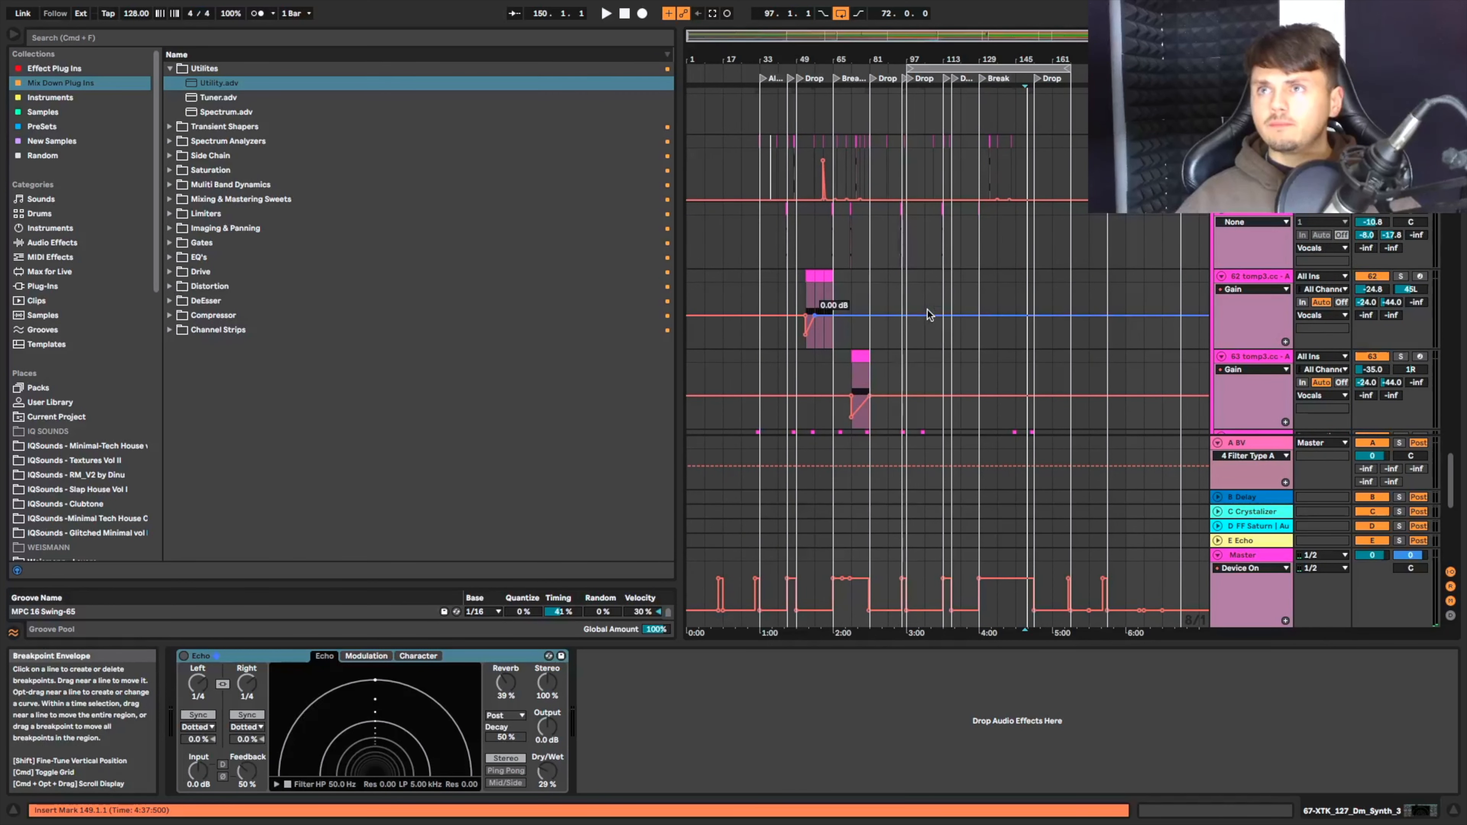
{"action": "left_click", "coordinate": [1137, 376]}
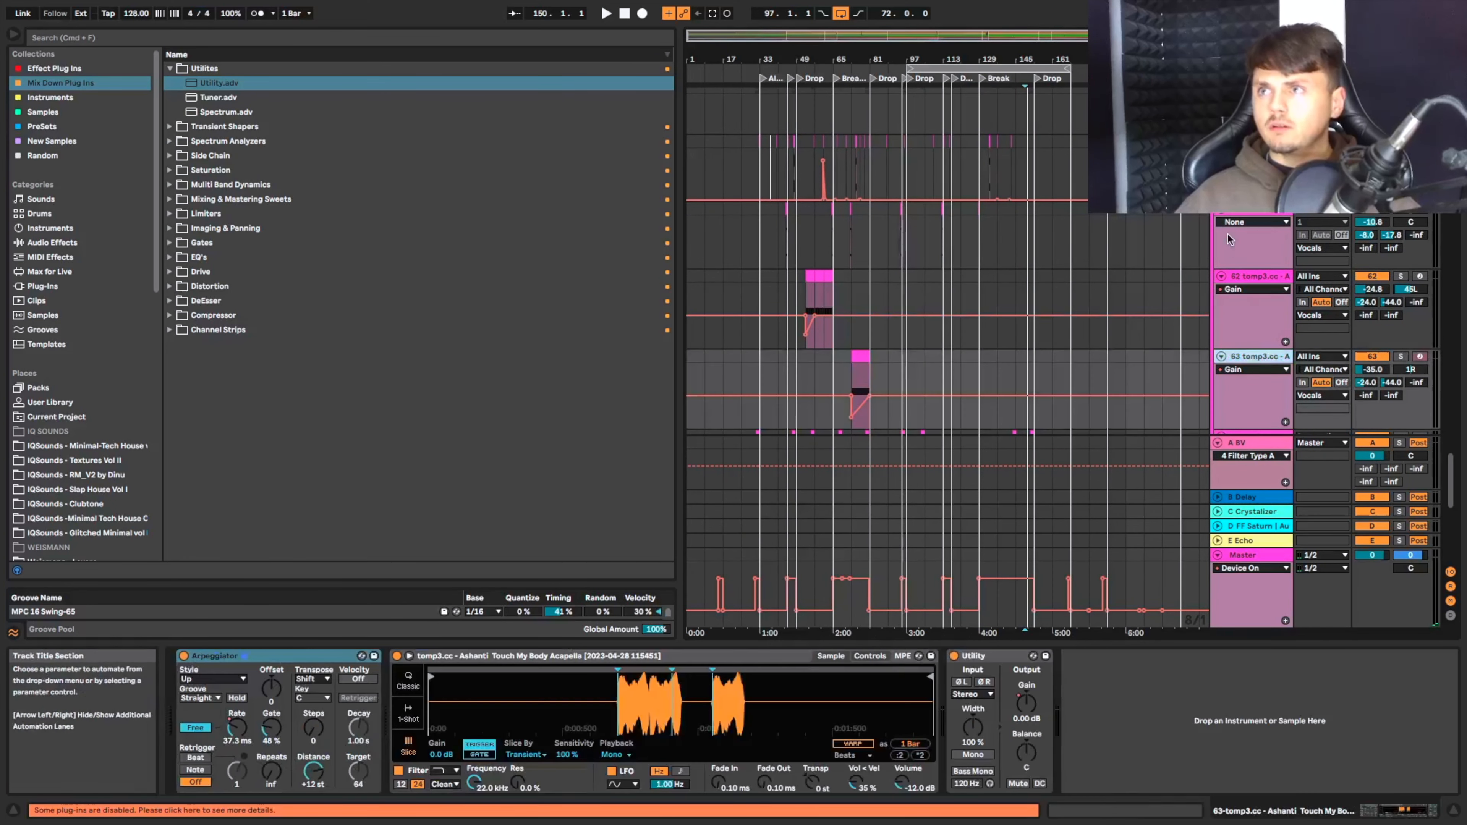
{"action": "left_click", "coordinate": [1253, 279]}
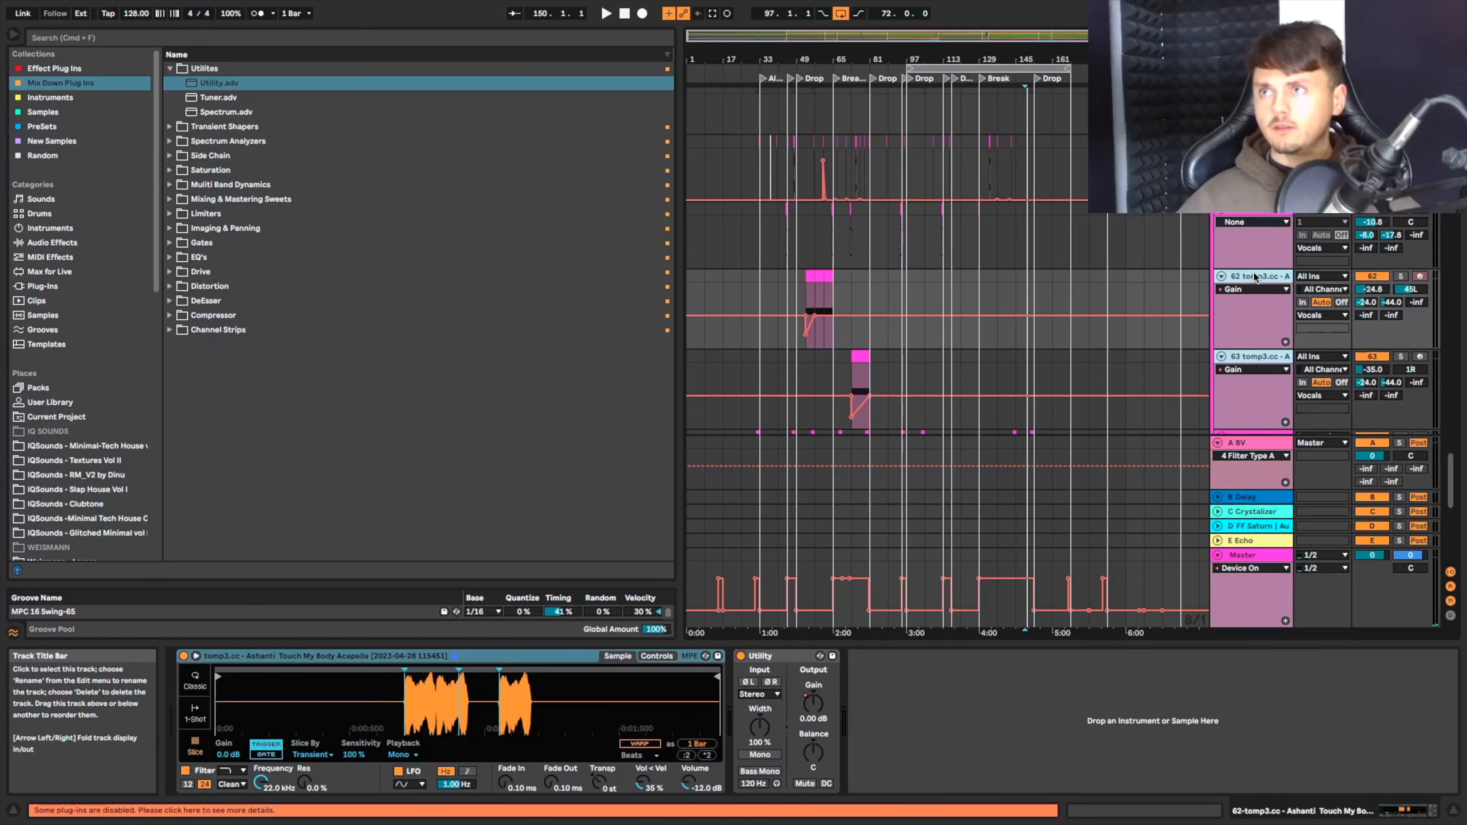
{"action": "key", "text": "Delete"}
Copy the reversed vocal section from 128.1.1 to 129.1.1 on track 61 and paste it at 140.1.1 during playback.
{"action": "scroll", "coordinate": [1041, 294], "scroll_direction": "up", "scroll_amount": 4}
{"action": "scroll", "coordinate": [892, 260], "scroll_direction": "up", "scroll_amount": 4}
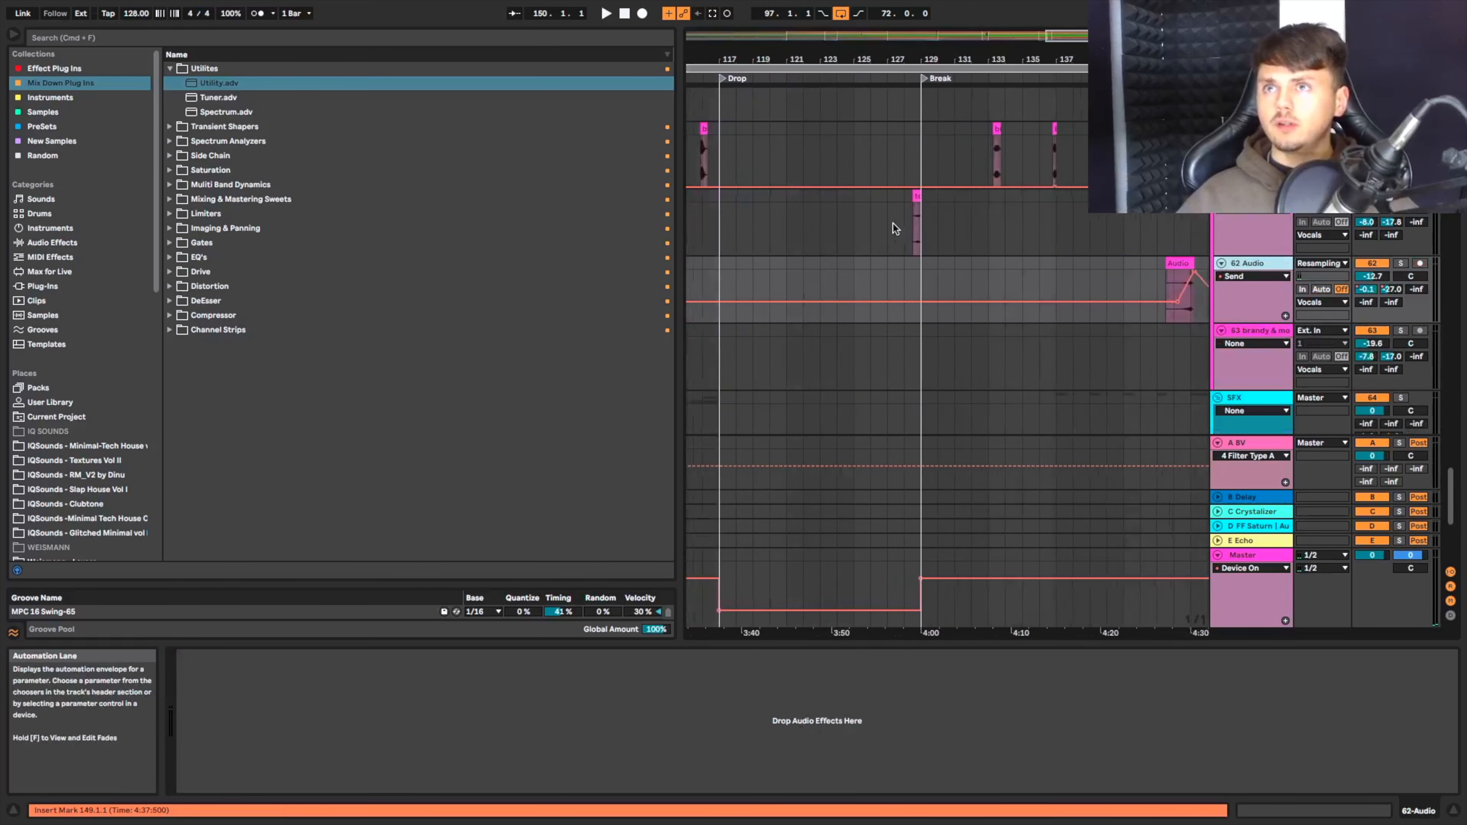
{"action": "scroll", "coordinate": [900, 227], "scroll_direction": "up", "scroll_amount": 4}
{"action": "left_click", "coordinate": [937, 165]}
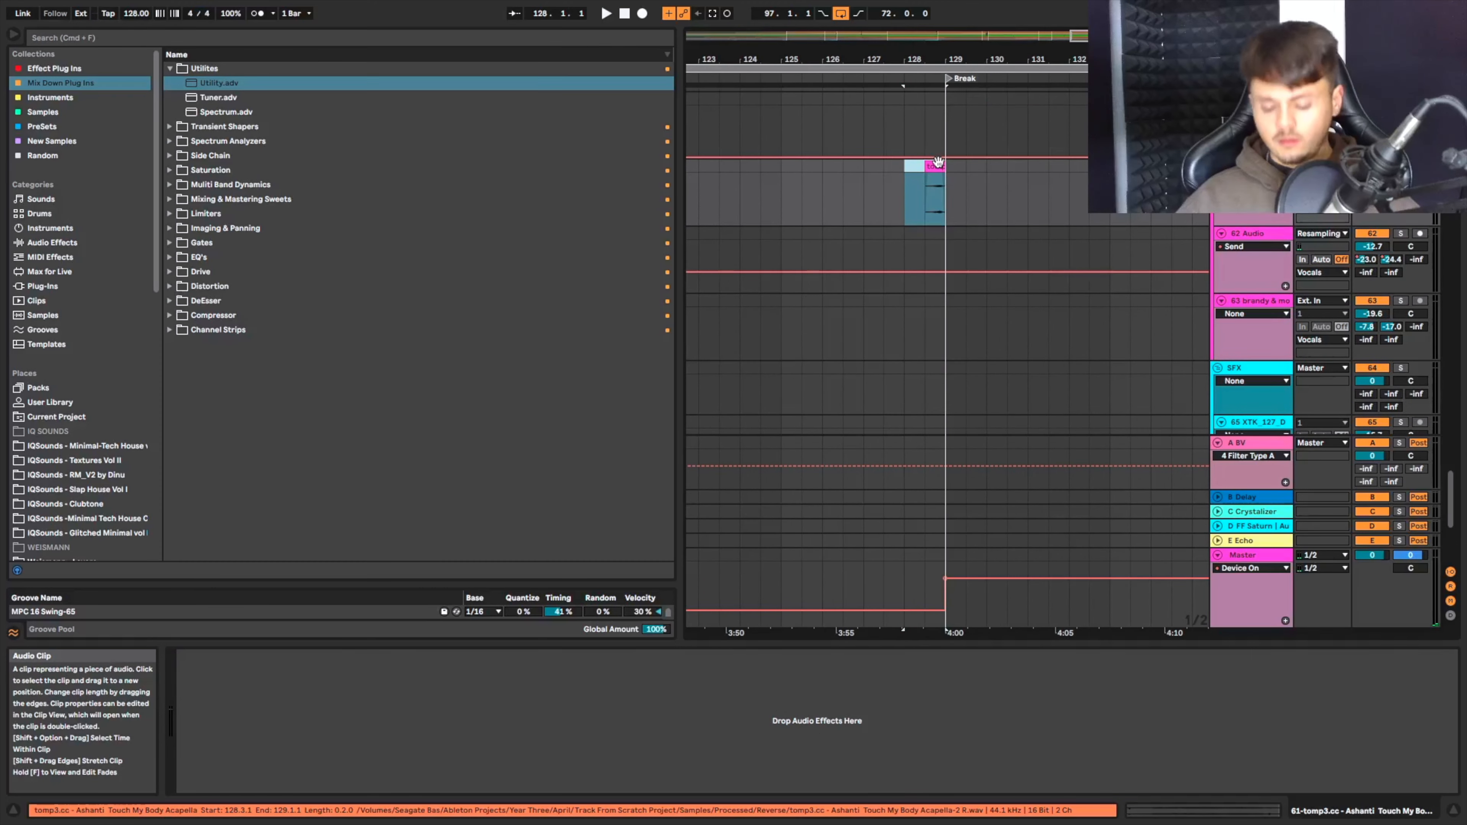
{"action": "scroll", "coordinate": [937, 162], "scroll_direction": "down", "scroll_amount": 6}
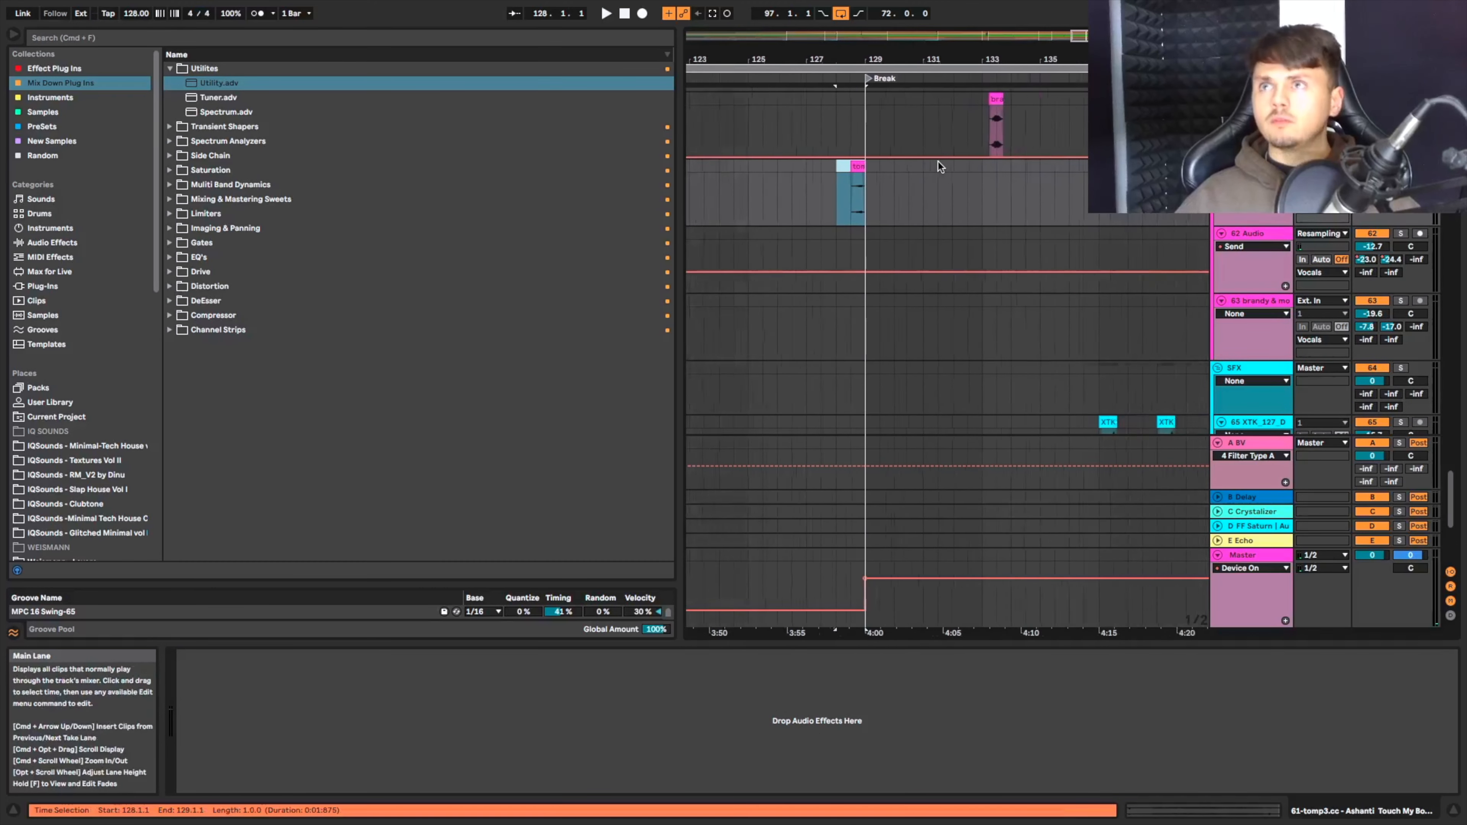
{"action": "scroll", "coordinate": [1061, 192], "scroll_direction": "up", "scroll_amount": 4}
{"action": "left_click", "coordinate": [1057, 194]}
{"action": "key", "text": "space"}
{"action": "scroll", "coordinate": [1060, 198], "scroll_direction": "right", "scroll_amount": 1}
{"action": "left_click", "coordinate": [943, 209]}
{"action": "key", "text": "ctrl+v"}
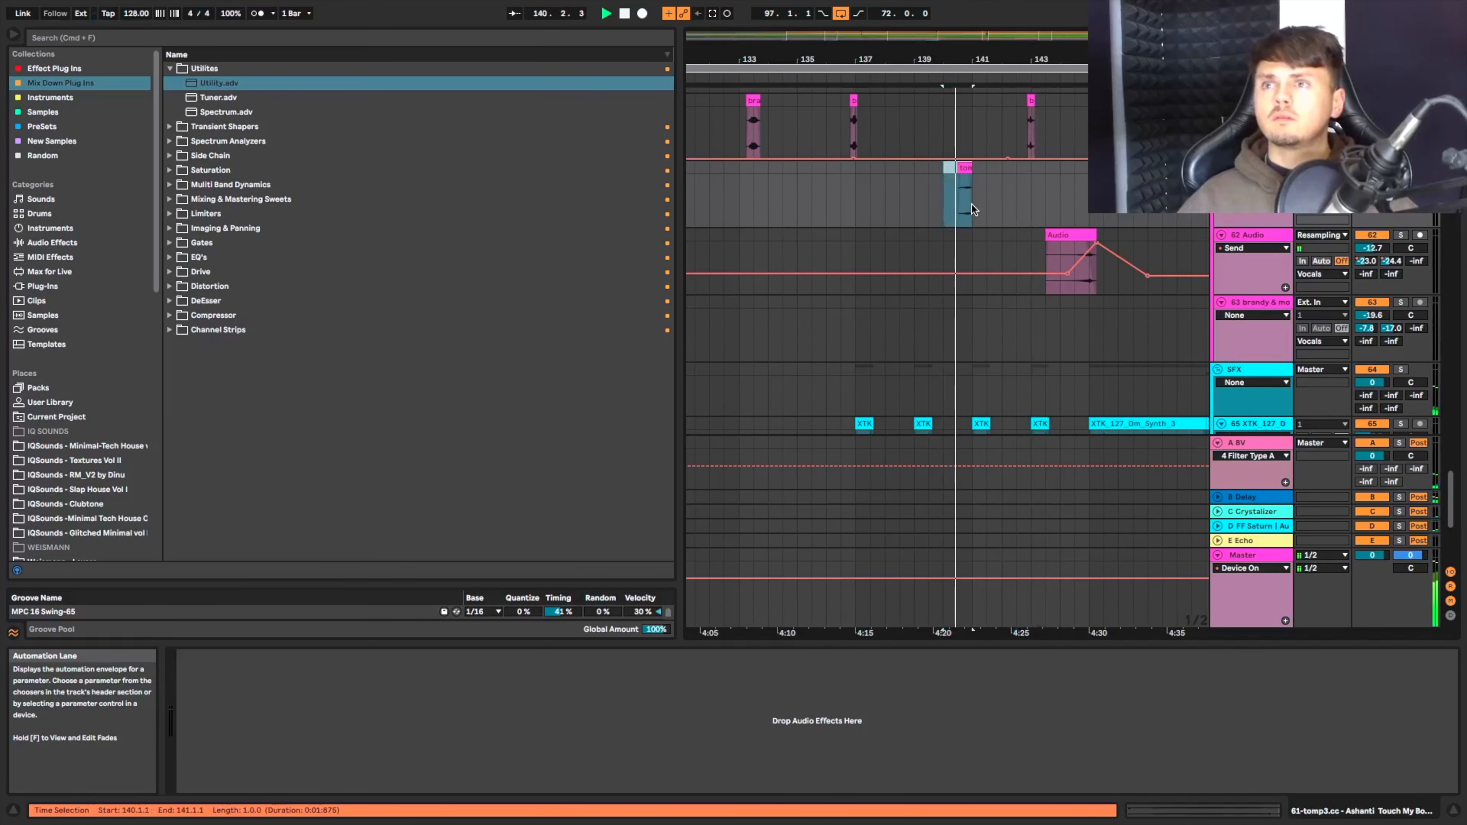
Try the pasted reversed vocal section at 144.1.1 and at 150.1.1 on track 61.
{"action": "scroll", "coordinate": [971, 204], "scroll_direction": "up", "scroll_amount": 2}
{"action": "scroll", "coordinate": [972, 204], "scroll_direction": "right", "scroll_amount": 2}
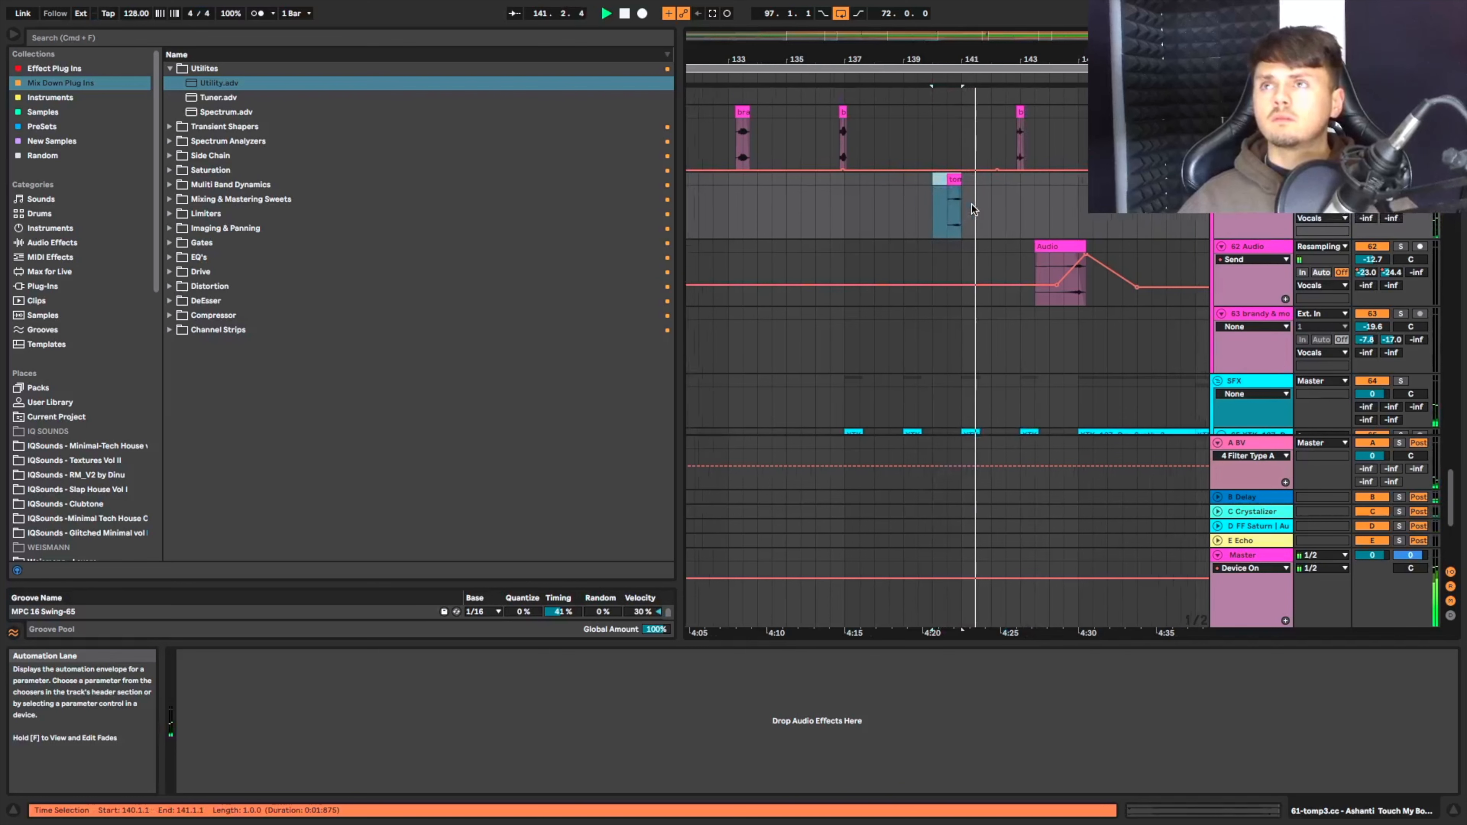
{"action": "scroll", "coordinate": [971, 204], "scroll_direction": "up", "scroll_amount": 3}
{"action": "left_click_drag", "start_coordinate": [877, 285], "coordinate": [995, 295]}
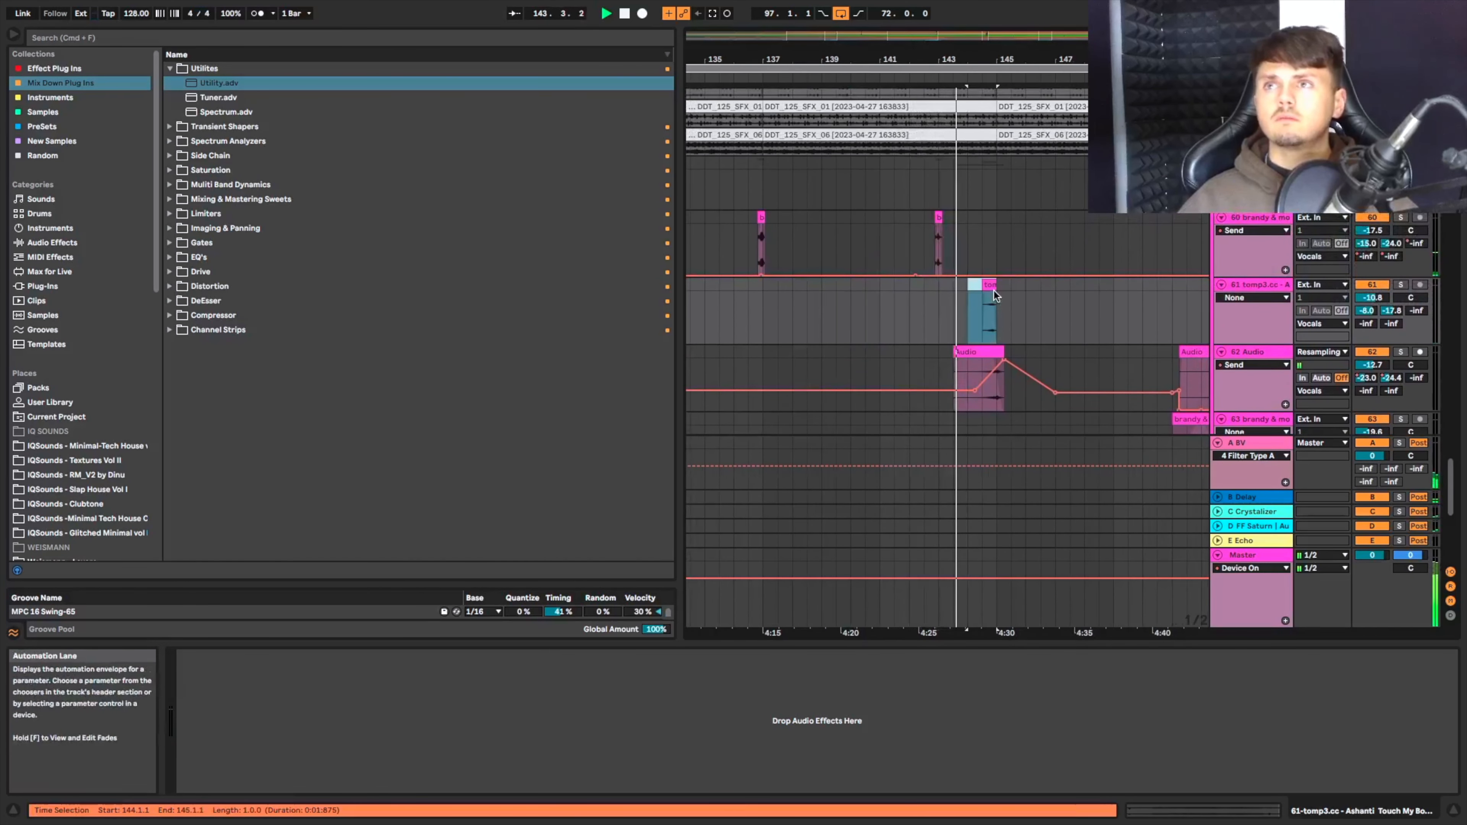
{"action": "scroll", "coordinate": [993, 291], "scroll_direction": "right", "scroll_amount": 2}
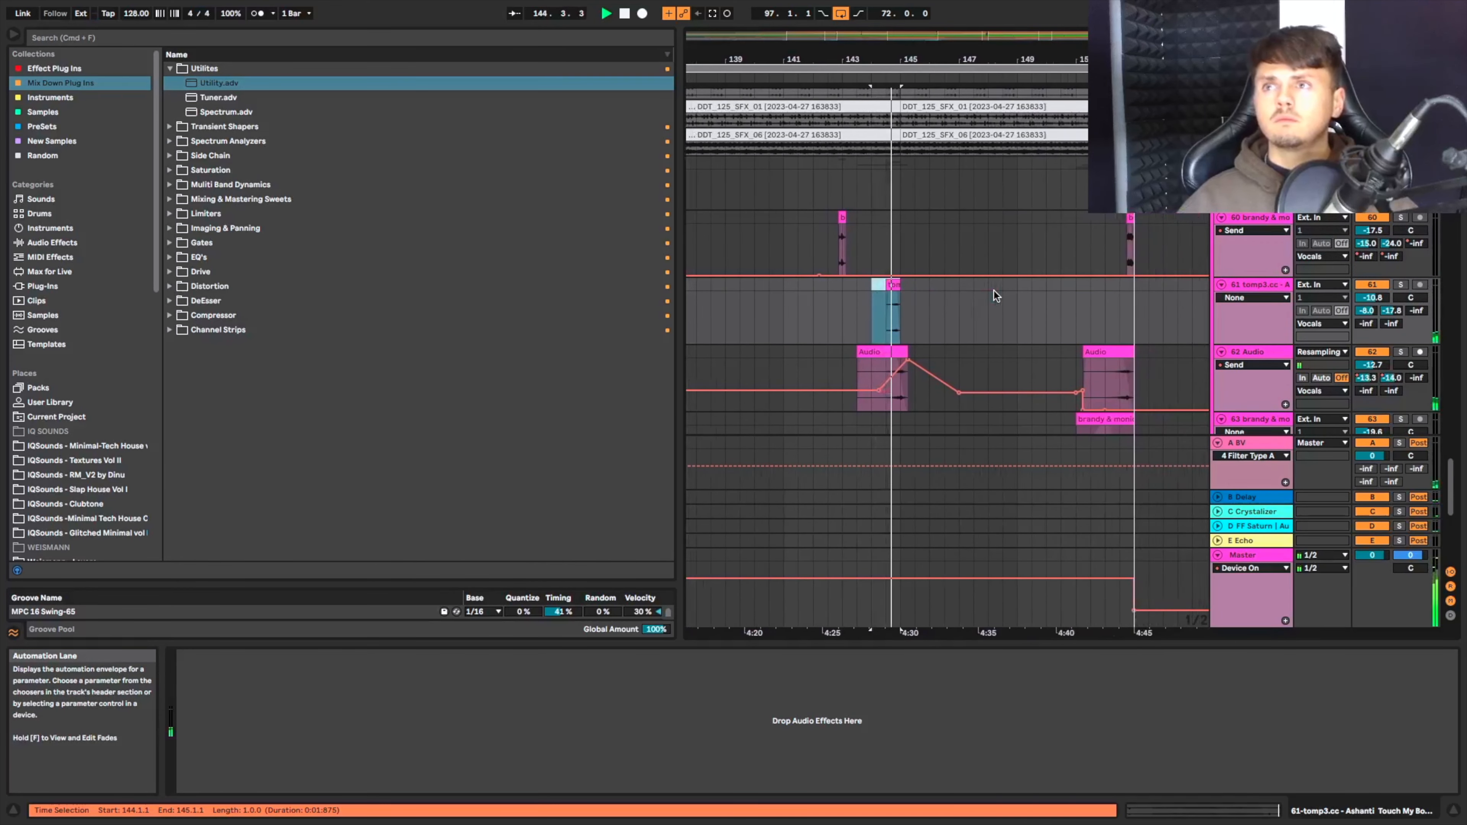
{"action": "left_click_drag", "start_coordinate": [880, 285], "coordinate": [1064, 296]}
Move the reversed vocal section on track 61 to 148.1.1, ending where the percussion clips stop at bar 149.
{"action": "scroll", "coordinate": [1064, 297], "scroll_direction": "up", "scroll_amount": 2}
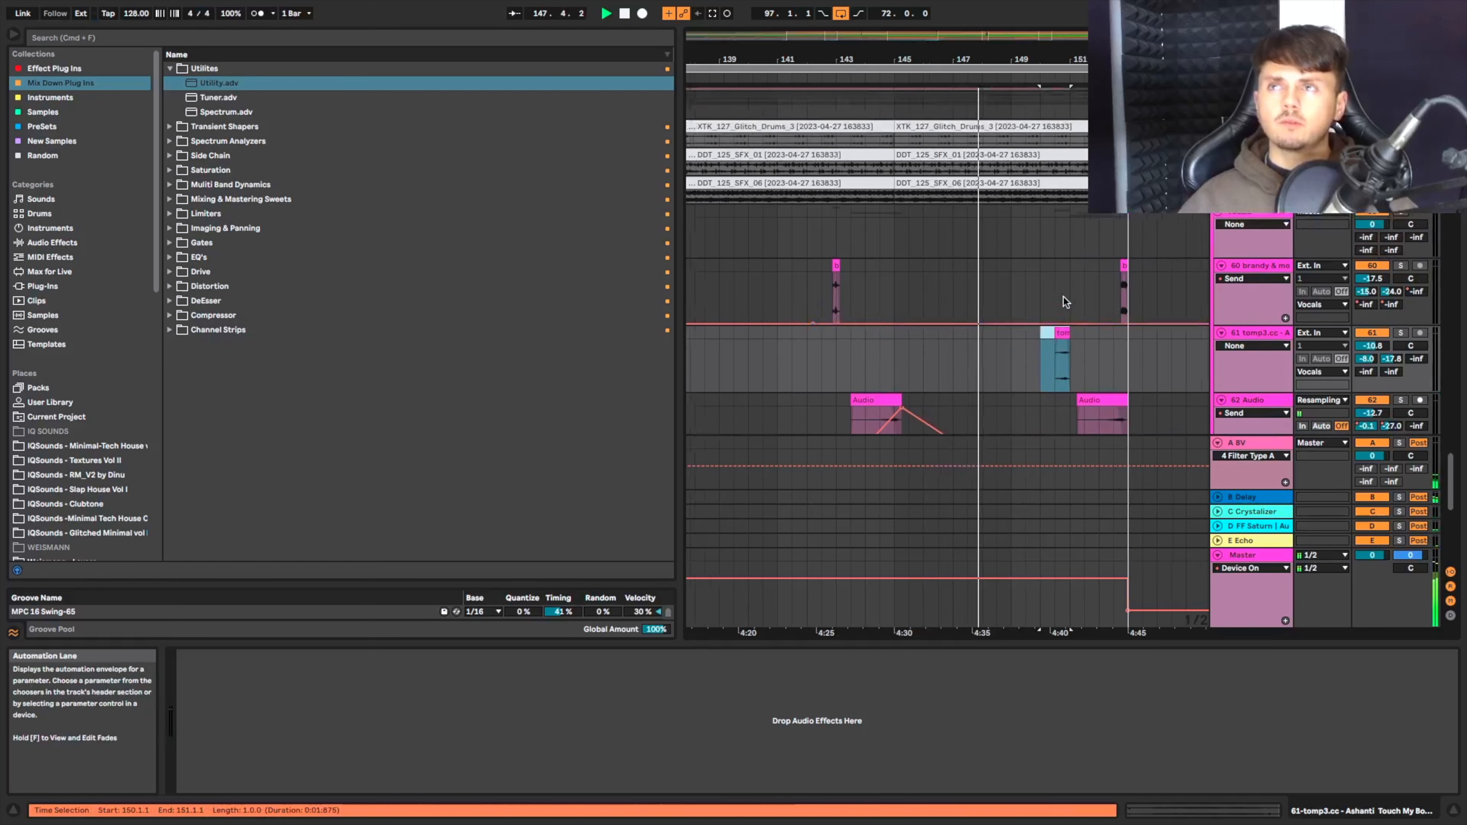
{"action": "scroll", "coordinate": [1064, 296], "scroll_direction": "up", "scroll_amount": 10}
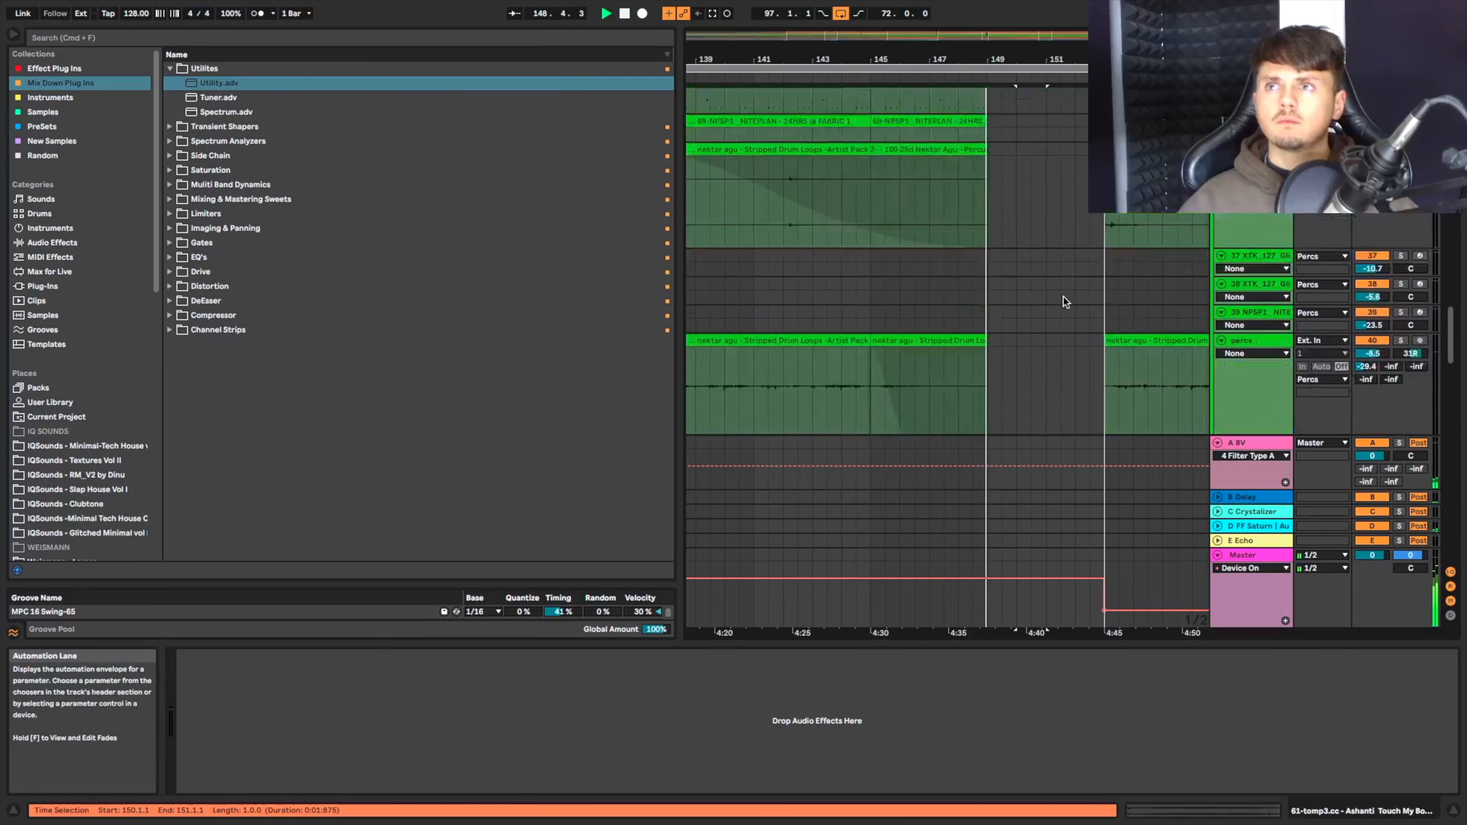
{"action": "scroll", "coordinate": [1064, 297], "scroll_direction": "down", "scroll_amount": 10}
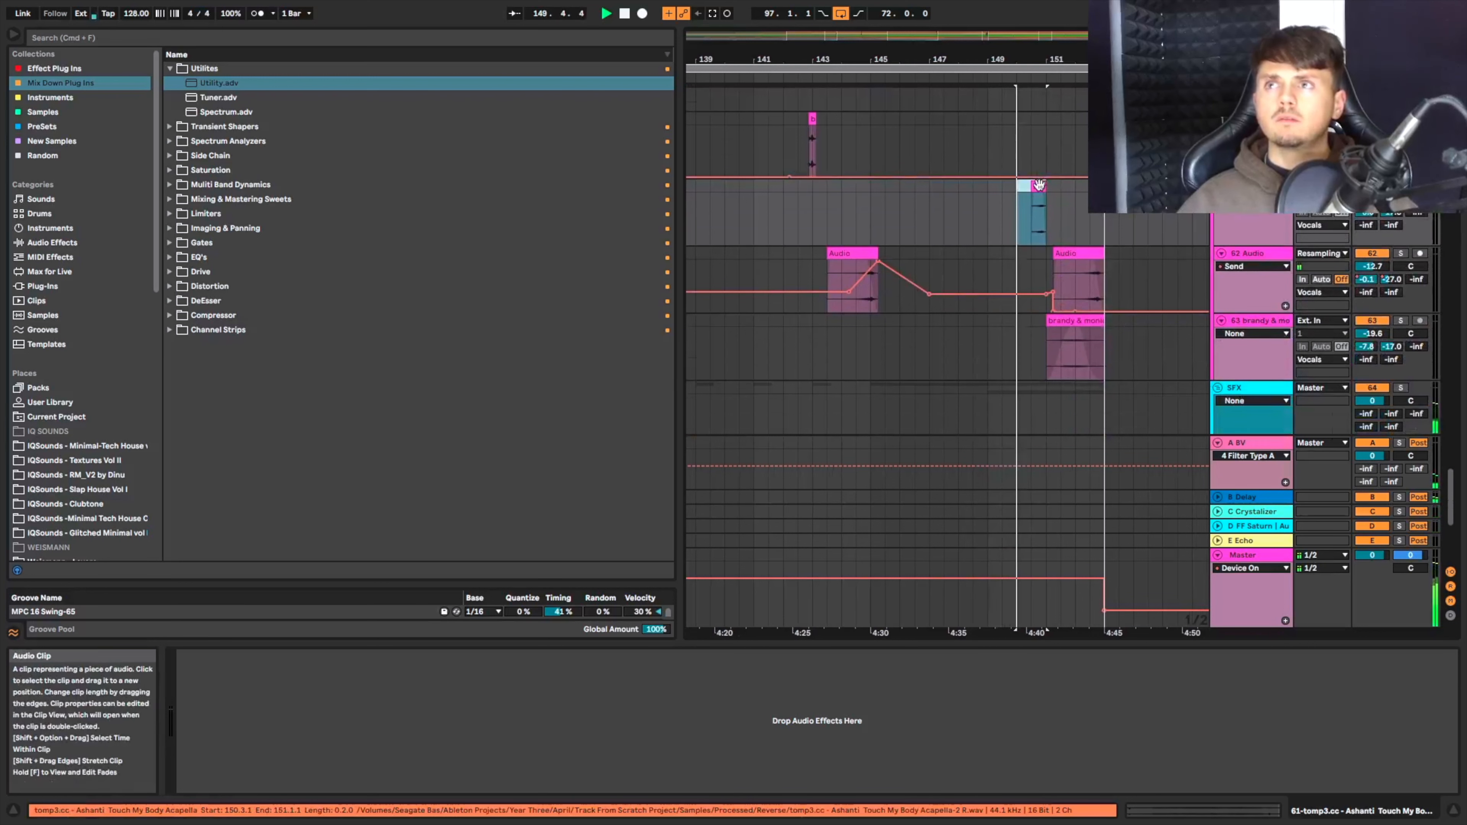
{"action": "left_click_drag", "start_coordinate": [1038, 185], "coordinate": [985, 202]}
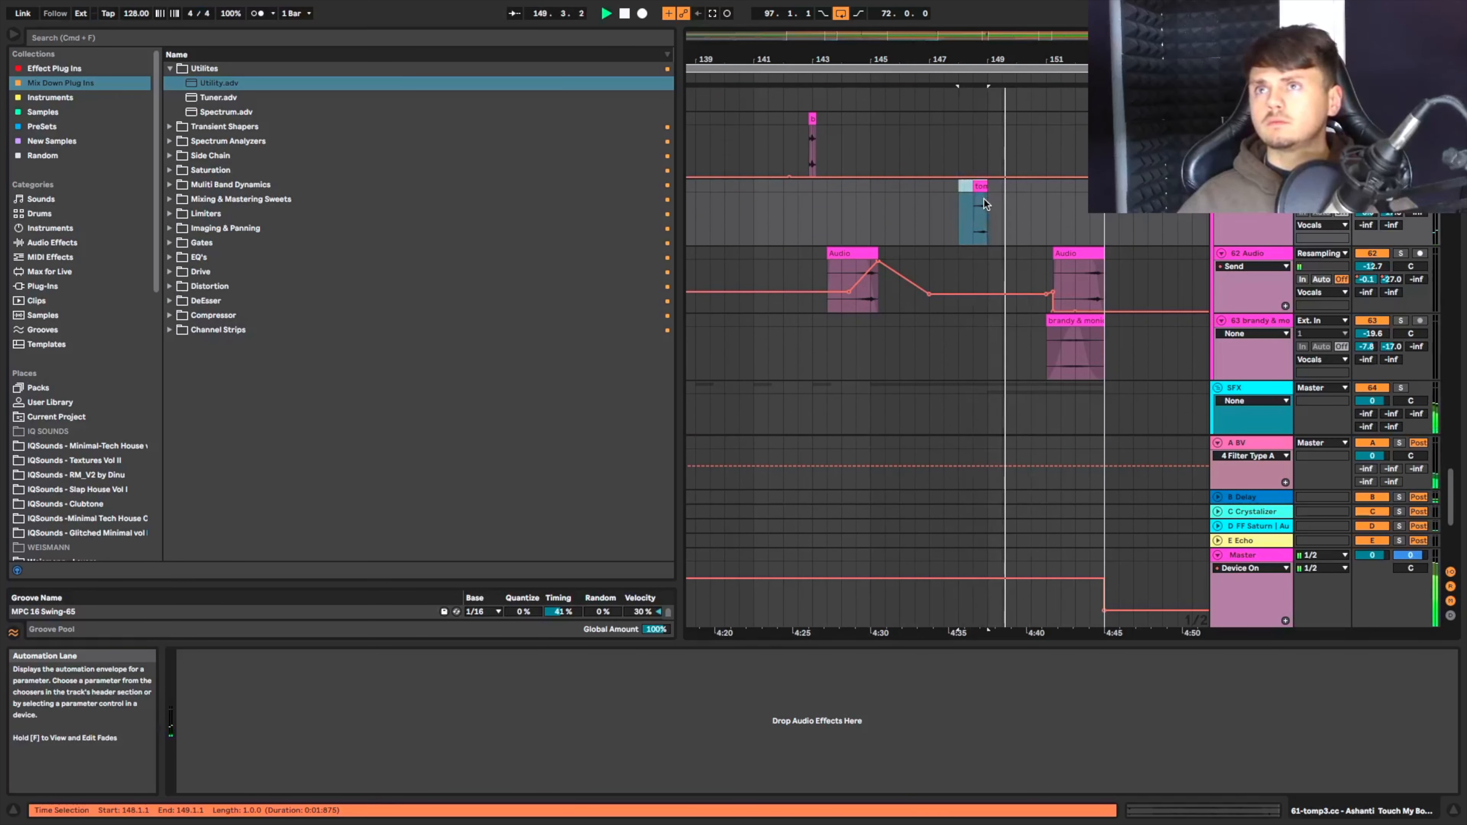
Listen through to the drop at bar 153 while examining the Percs send automation and the synth tracks.
{"action": "scroll", "coordinate": [985, 199], "scroll_direction": "up", "scroll_amount": 3}
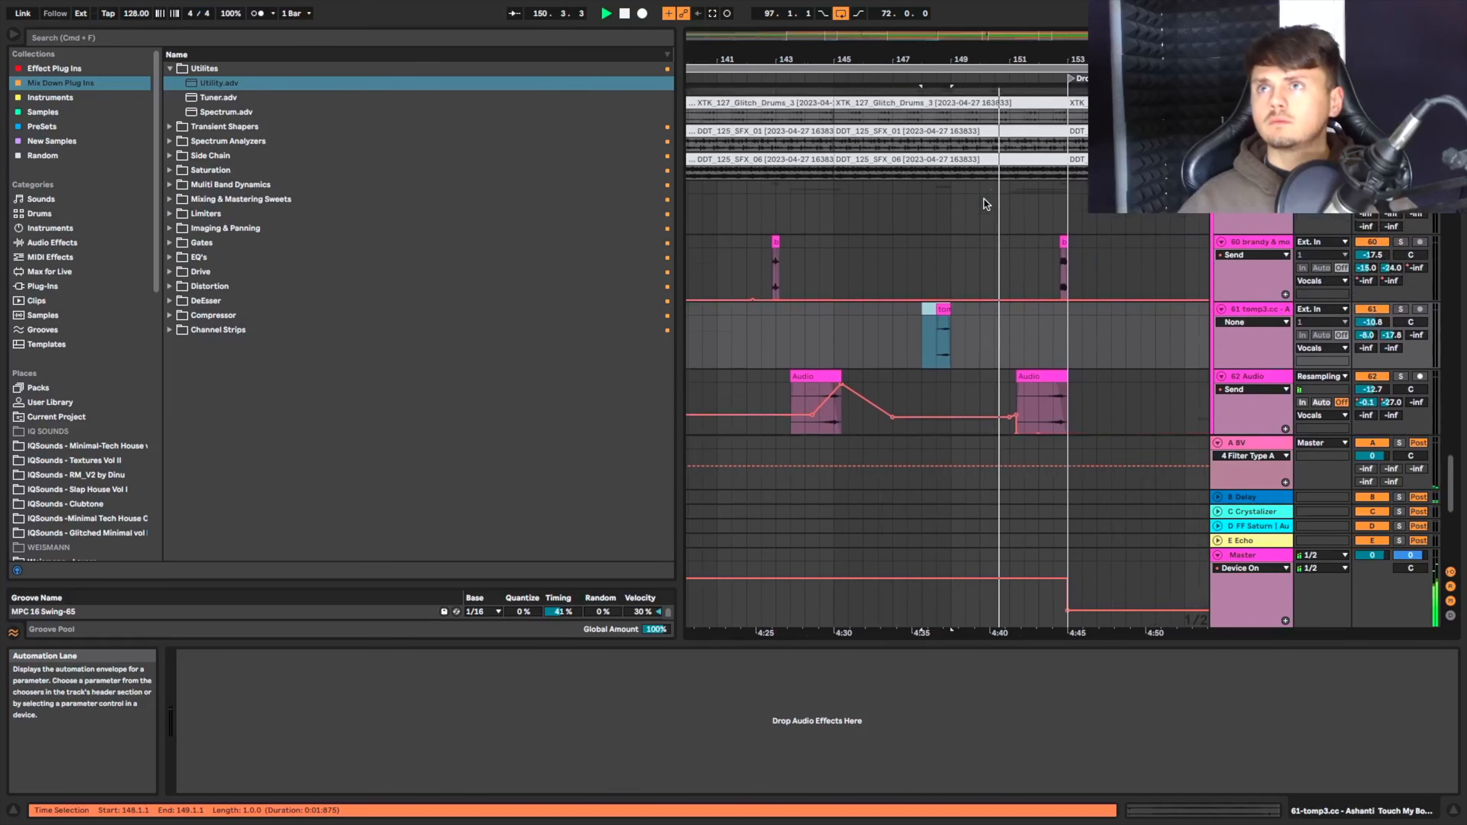
{"action": "scroll", "coordinate": [984, 199], "scroll_direction": "up", "scroll_amount": 10}
{"action": "scroll", "coordinate": [984, 200], "scroll_direction": "up", "scroll_amount": 8}
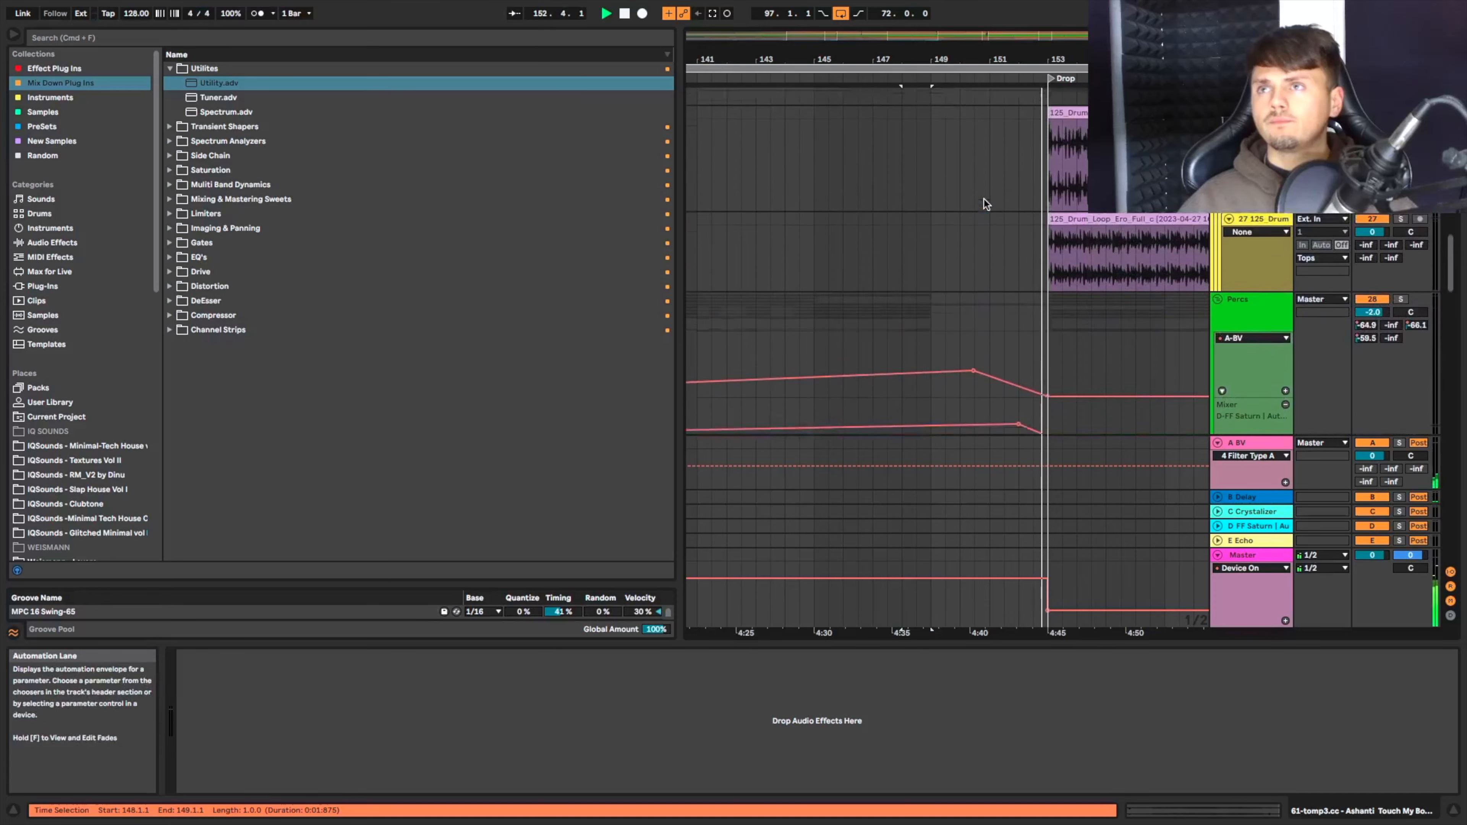
{"action": "scroll", "coordinate": [983, 199], "scroll_direction": "down", "scroll_amount": 8}
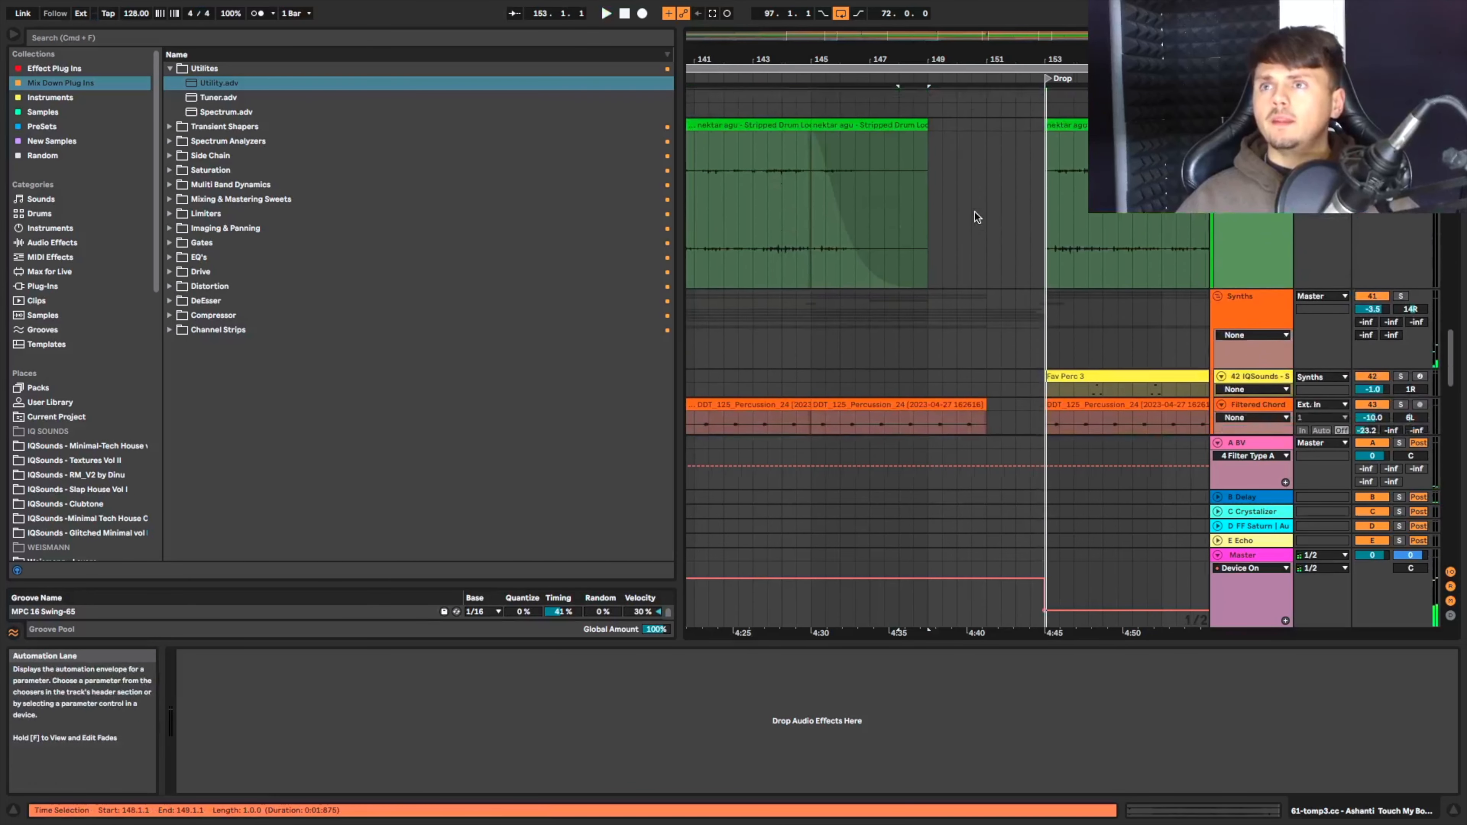
{"action": "scroll", "coordinate": [975, 212], "scroll_direction": "down", "scroll_amount": 3}
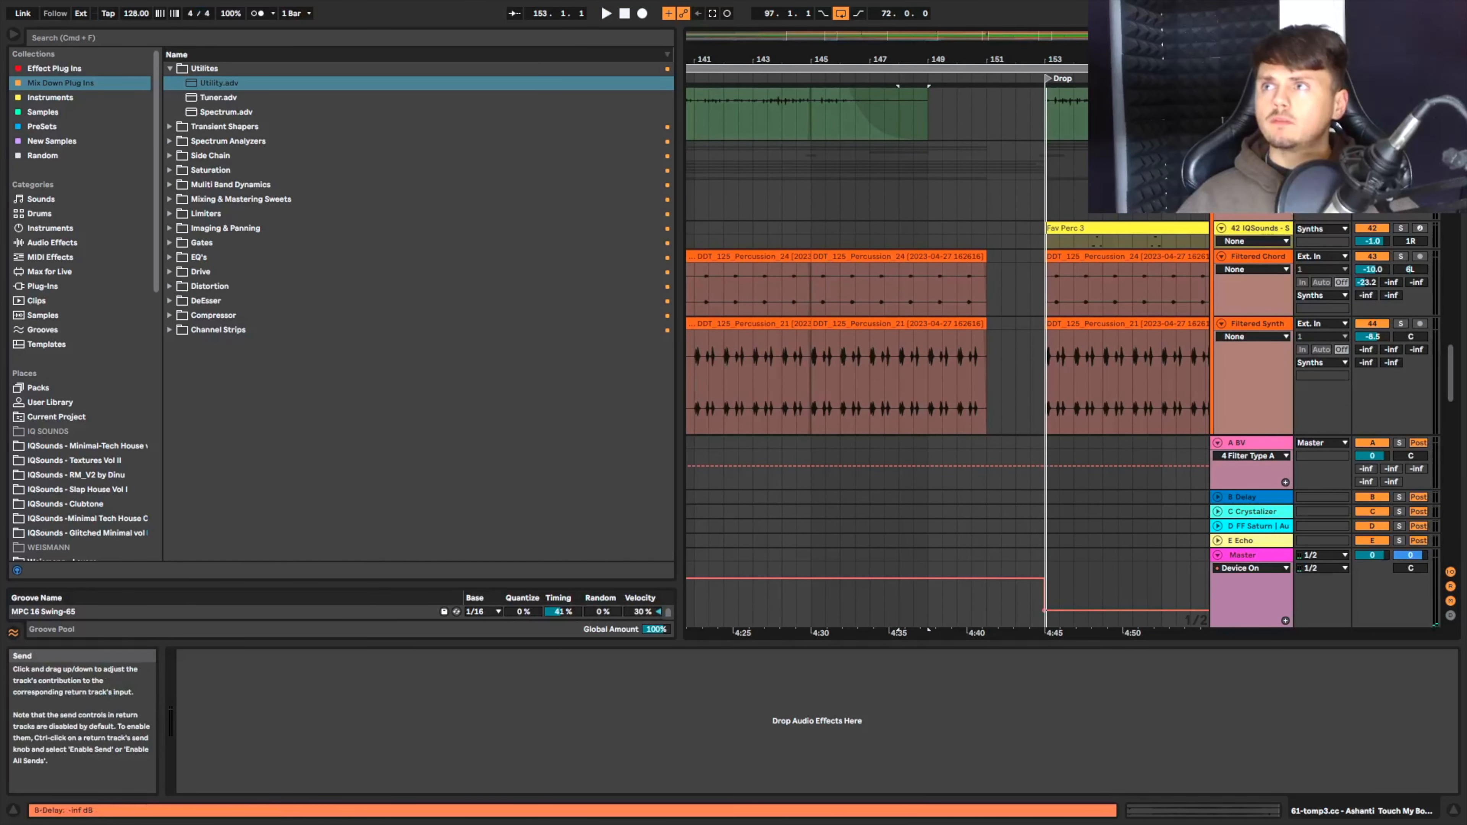
Automate the Filtered Chord track's E-Echo send to rise from 148.1.1 to bar 151 and fall back to -inf at bar 153.
{"action": "scroll", "coordinate": [1058, 223], "scroll_direction": "down", "scroll_amount": 1}
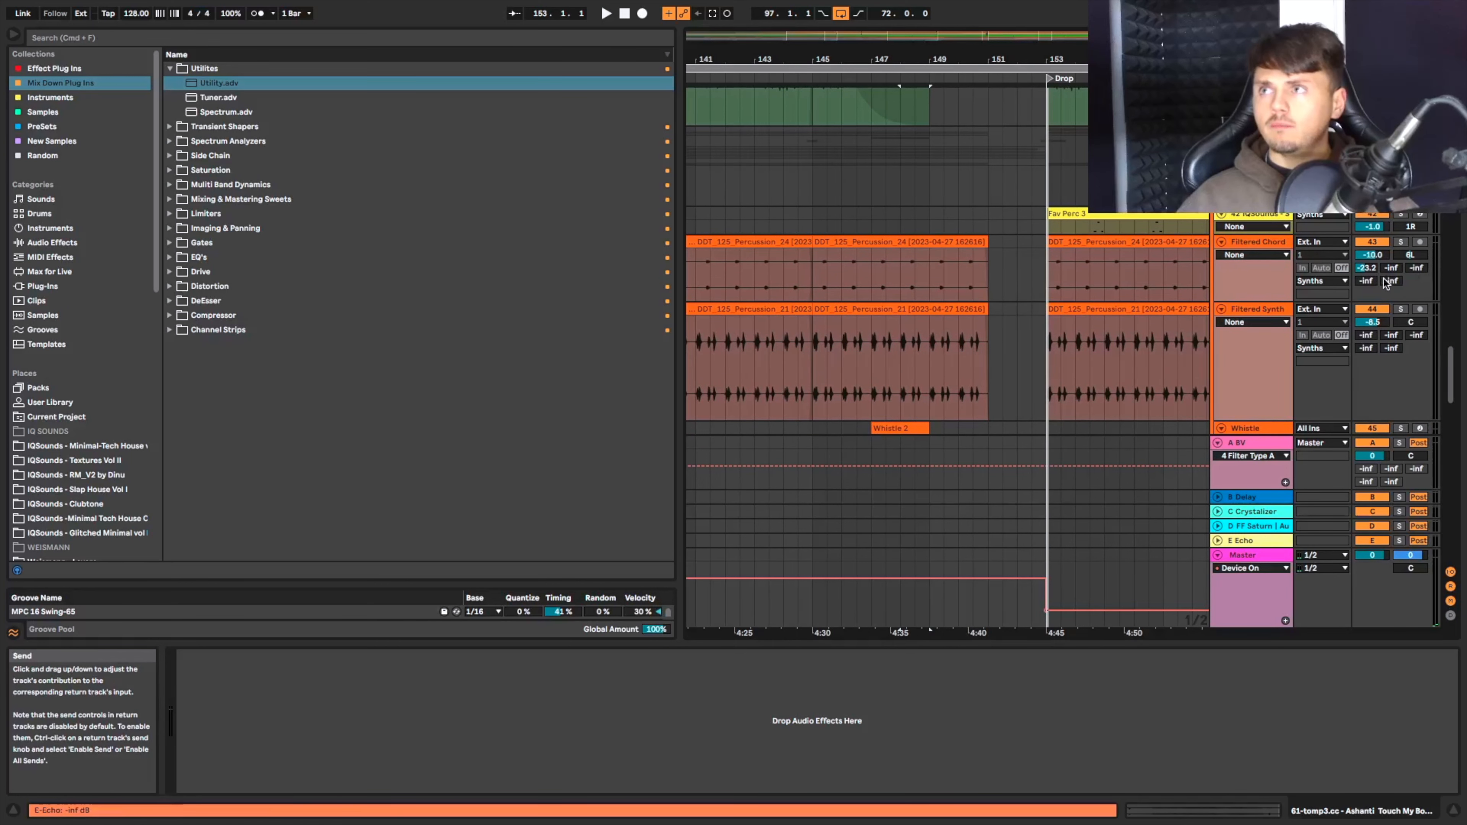
{"action": "right_click", "coordinate": [1387, 281]}
{"action": "left_click", "coordinate": [1325, 317]}
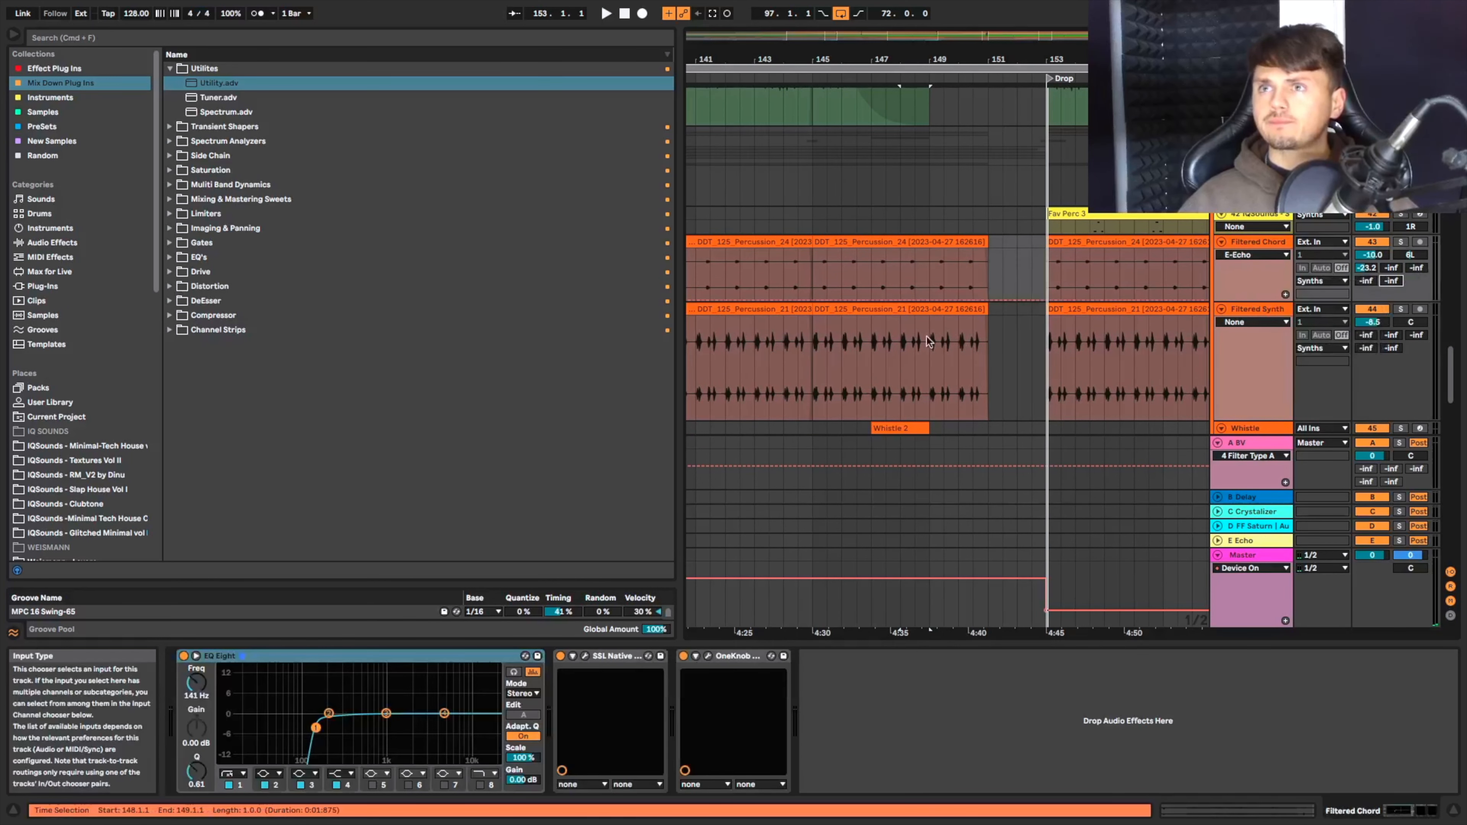
{"action": "left_click", "coordinate": [900, 300]}
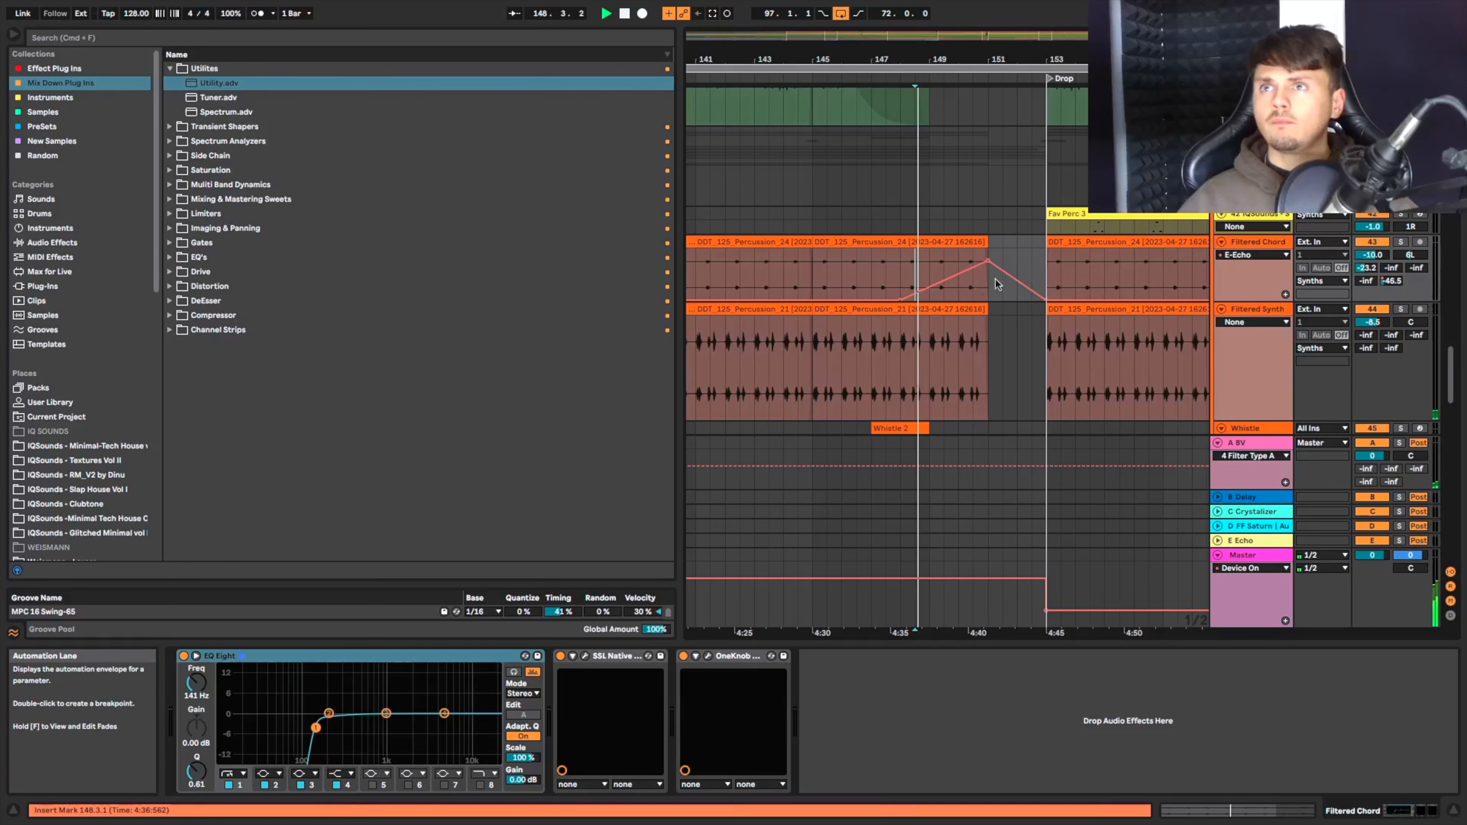
Automate the Filtered Synth track's E-Echo send to rise from bar 148 to -16 dB, hold past the clip end, and drop before bar 153.
{"action": "right_click", "coordinate": [1391, 350]}
{"action": "left_click", "coordinate": [1357, 387]}
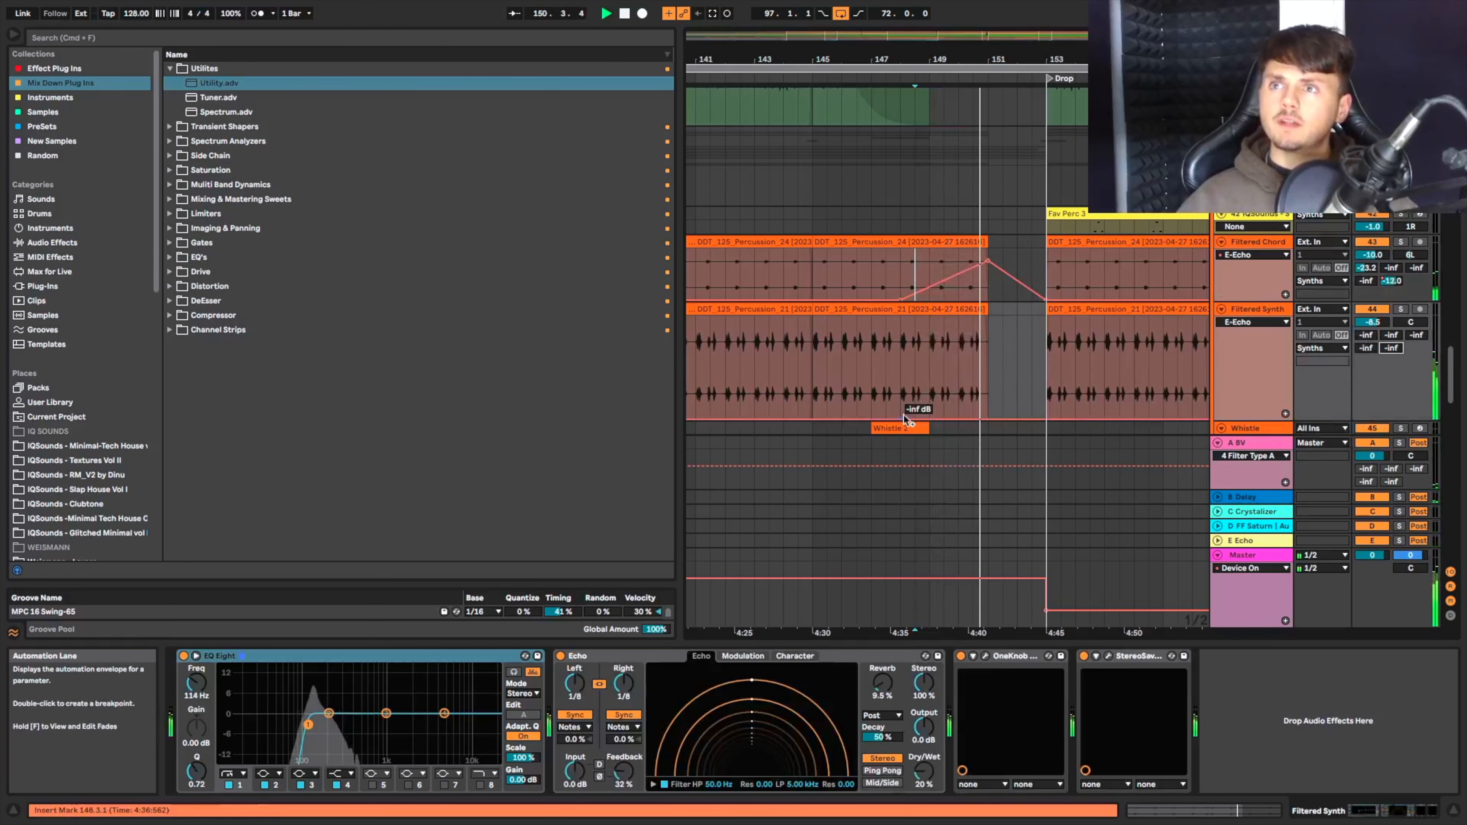
{"action": "mouse_move", "coordinate": [1002, 423]}
{"action": "left_mouse_down"}
{"action": "mouse_move", "coordinate": [1019, 361]}
{"action": "mouse_move", "coordinate": [1034, 361]}
{"action": "mouse_move", "coordinate": [1017, 405]}
{"action": "mouse_move", "coordinate": [1016, 357]}
{"action": "mouse_move", "coordinate": [1031, 419]}
{"action": "mouse_move", "coordinate": [972, 358]}
{"action": "left_mouse_up"}
{"action": "key", "text": "space"}
{"action": "key", "text": "space"}
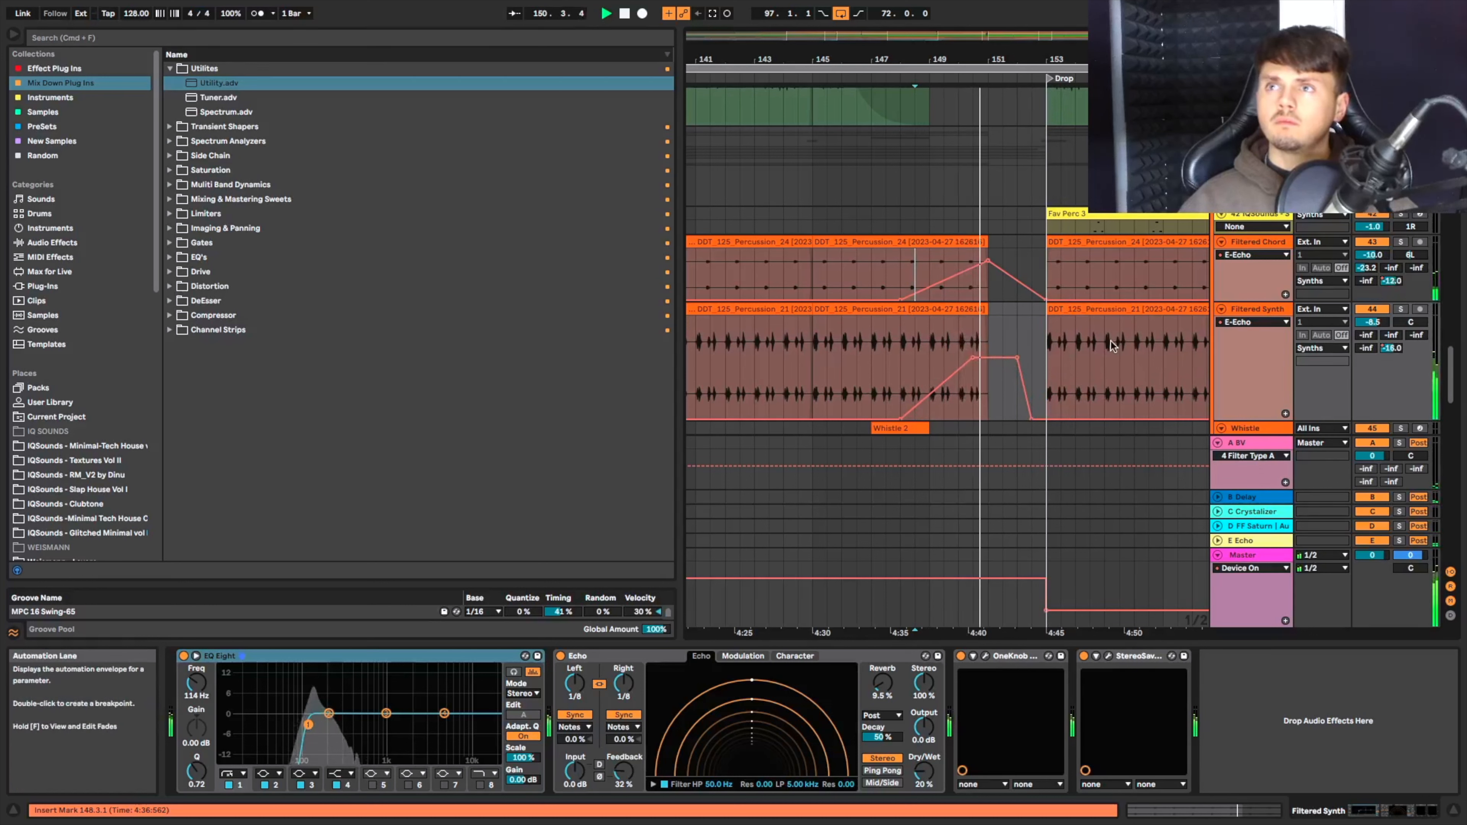
{"action": "key", "text": "space"}
{"action": "key", "text": "space"}
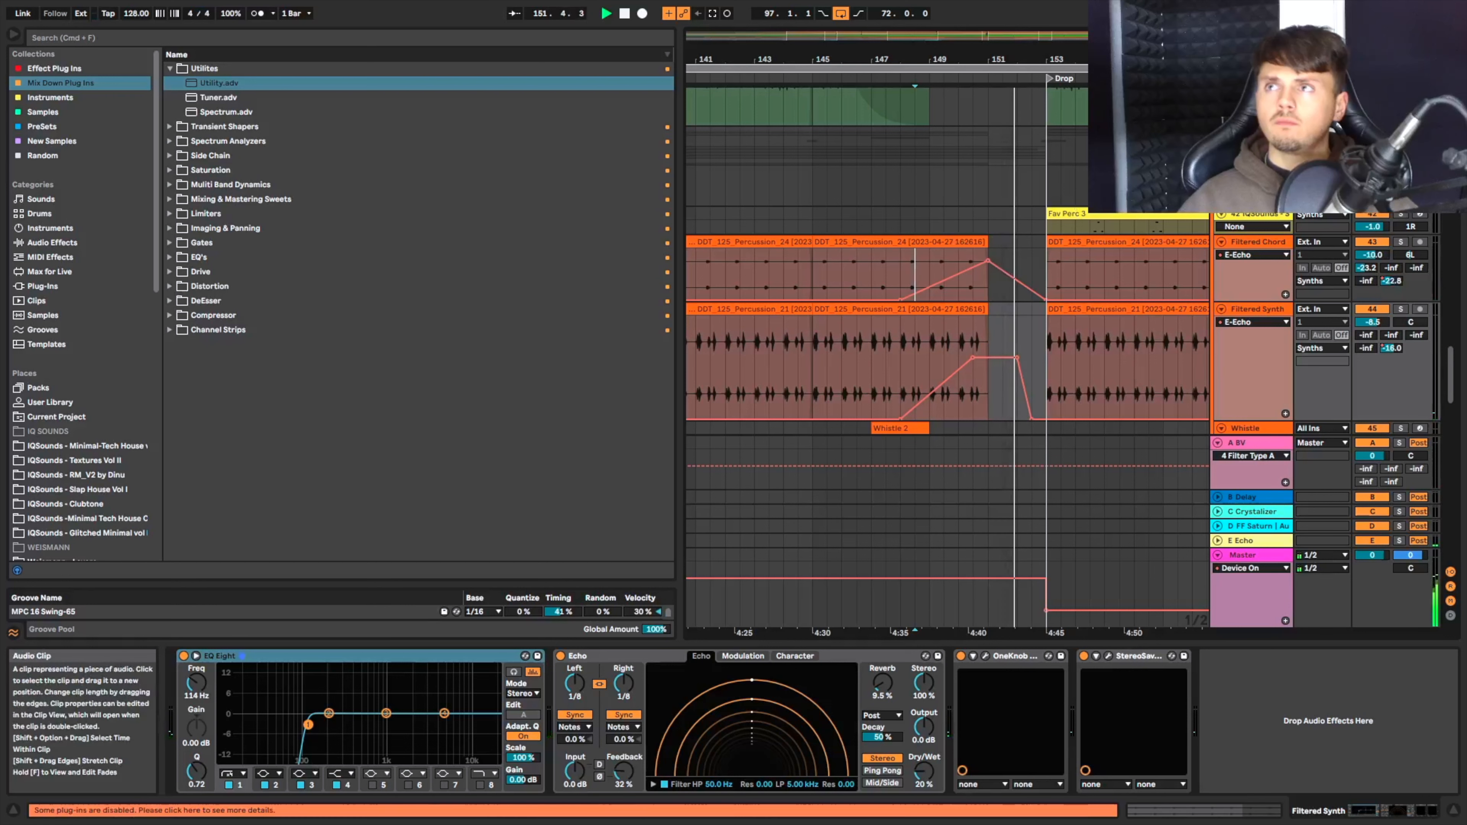
Fade out the Filtered Chord and Filtered Synth clips just before they end at bar 151 and play the transition.
{"action": "key", "text": "a"}
{"action": "left_click", "coordinate": [938, 258]}
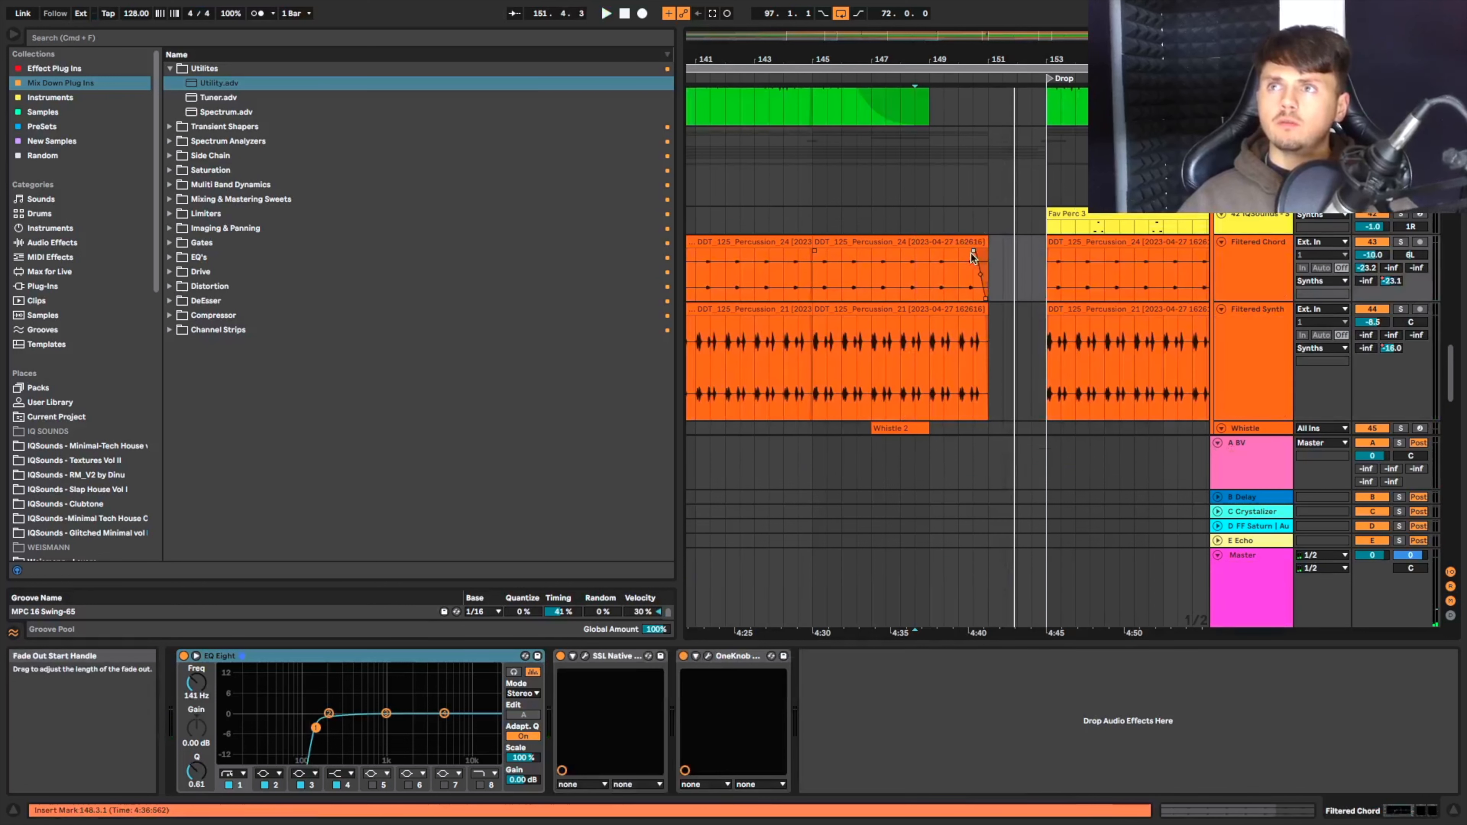
{"action": "left_click", "coordinate": [981, 321]}
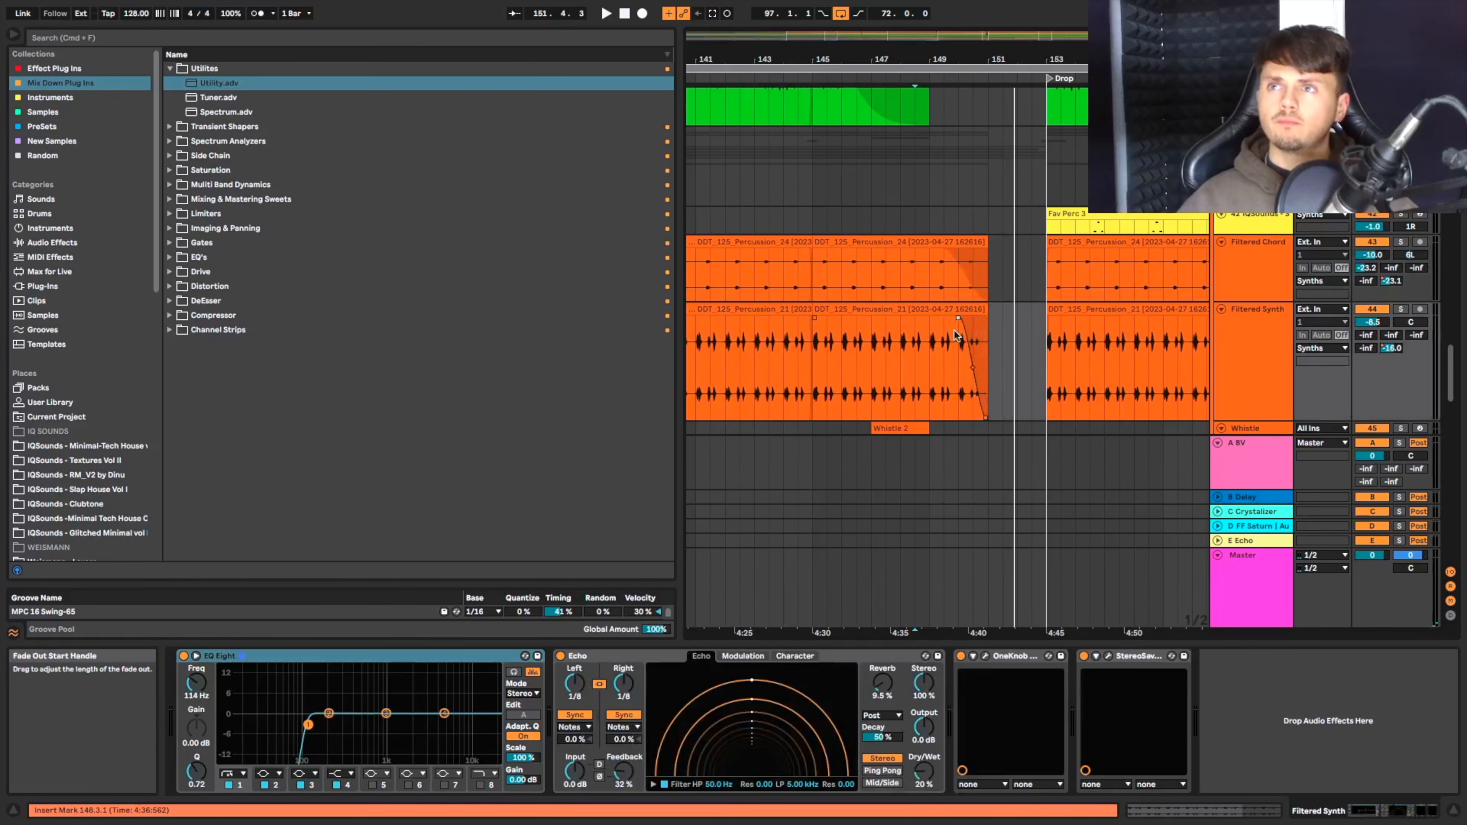
{"action": "key", "text": "space"}
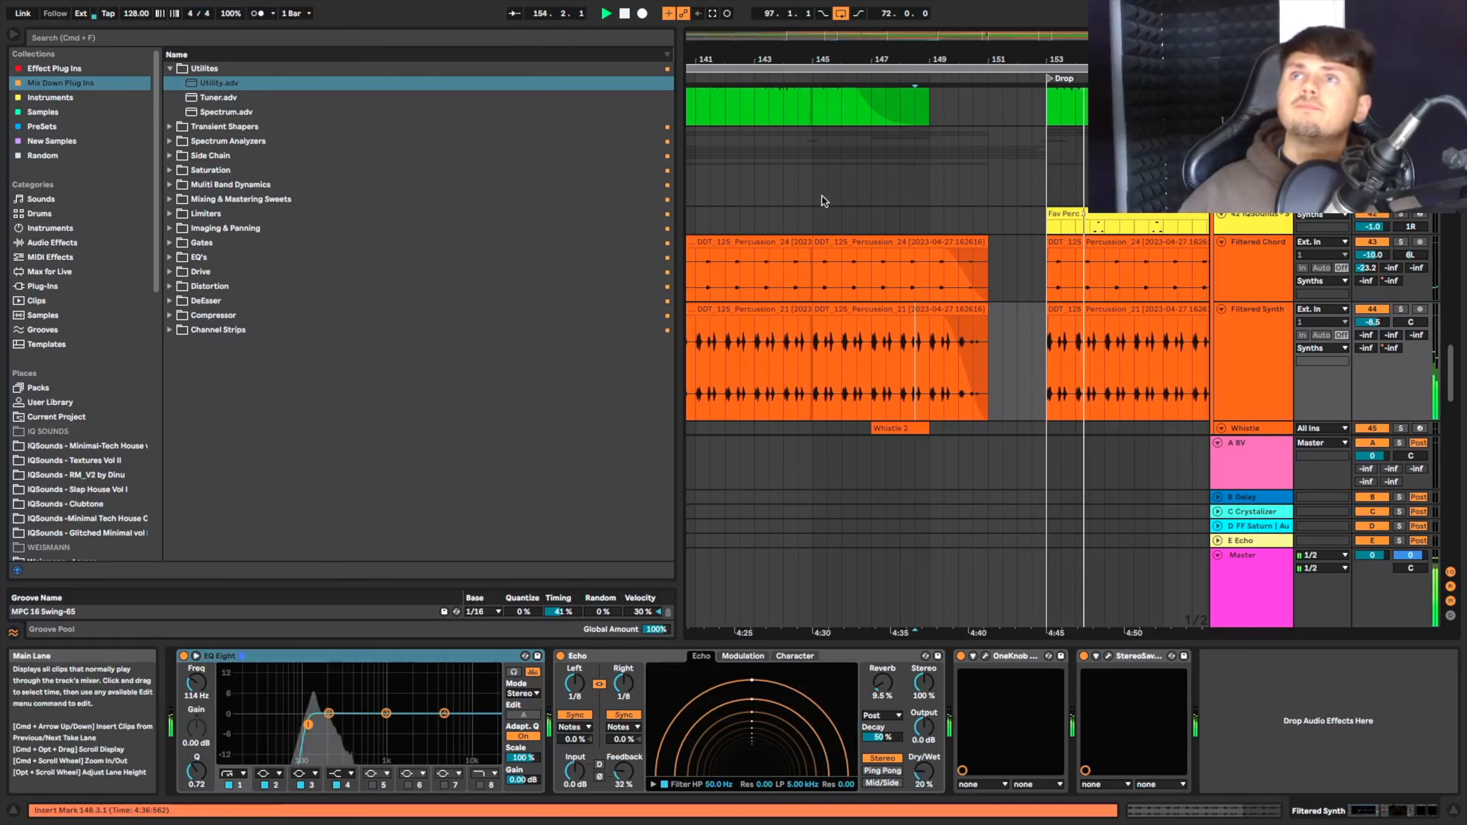
Extend the track 60 vocal clip at the drop so that it spans 152.1.1 to 153.2.1.
{"action": "scroll", "coordinate": [863, 190], "scroll_direction": "up", "scroll_amount": 5}
{"action": "scroll", "coordinate": [863, 193], "scroll_direction": "down", "scroll_amount": 10}
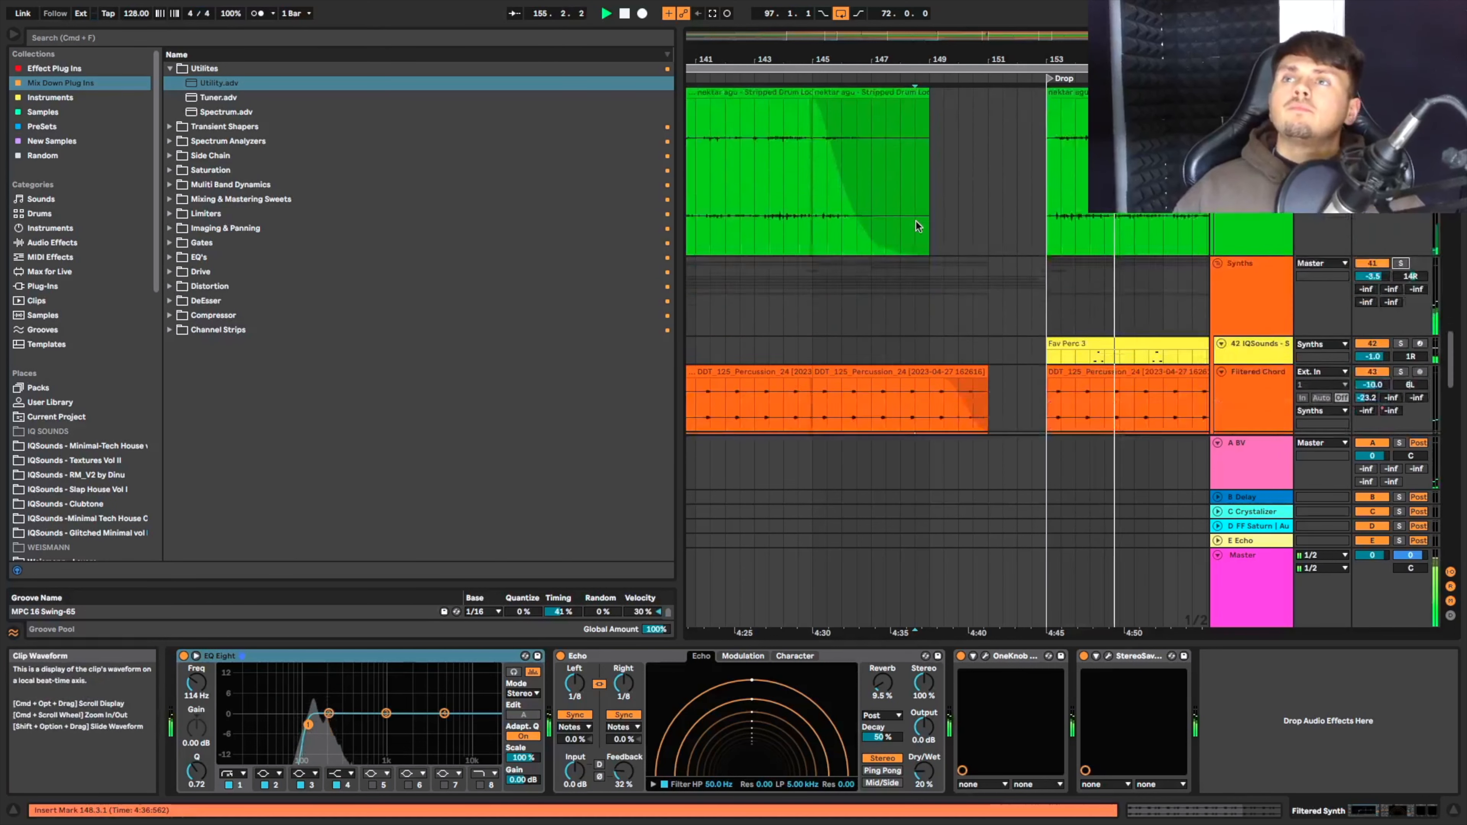
{"action": "scroll", "coordinate": [1018, 264], "scroll_direction": "down", "scroll_amount": 10}
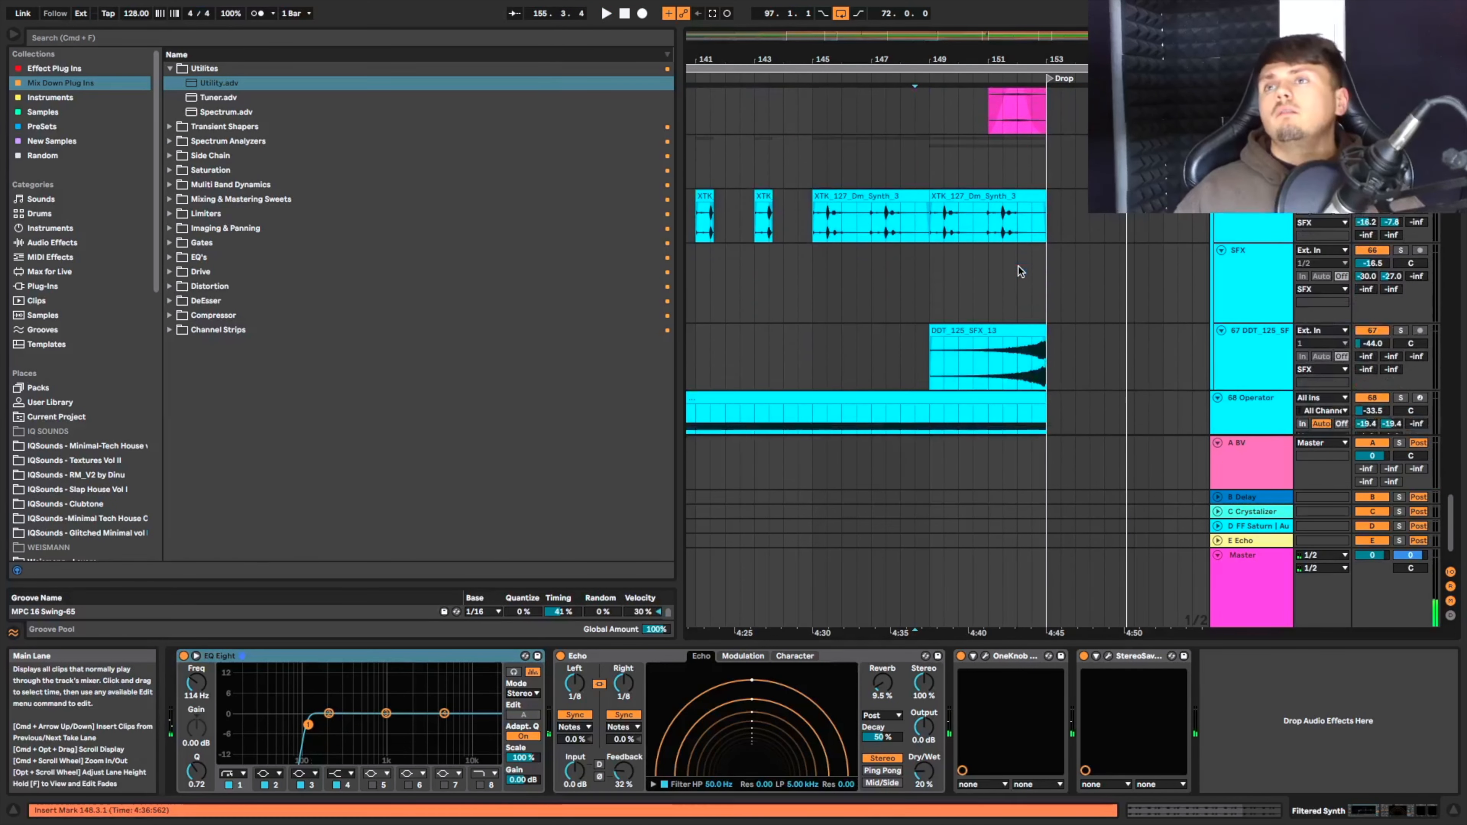
{"action": "scroll", "coordinate": [1080, 321], "scroll_direction": "up", "scroll_amount": 5}
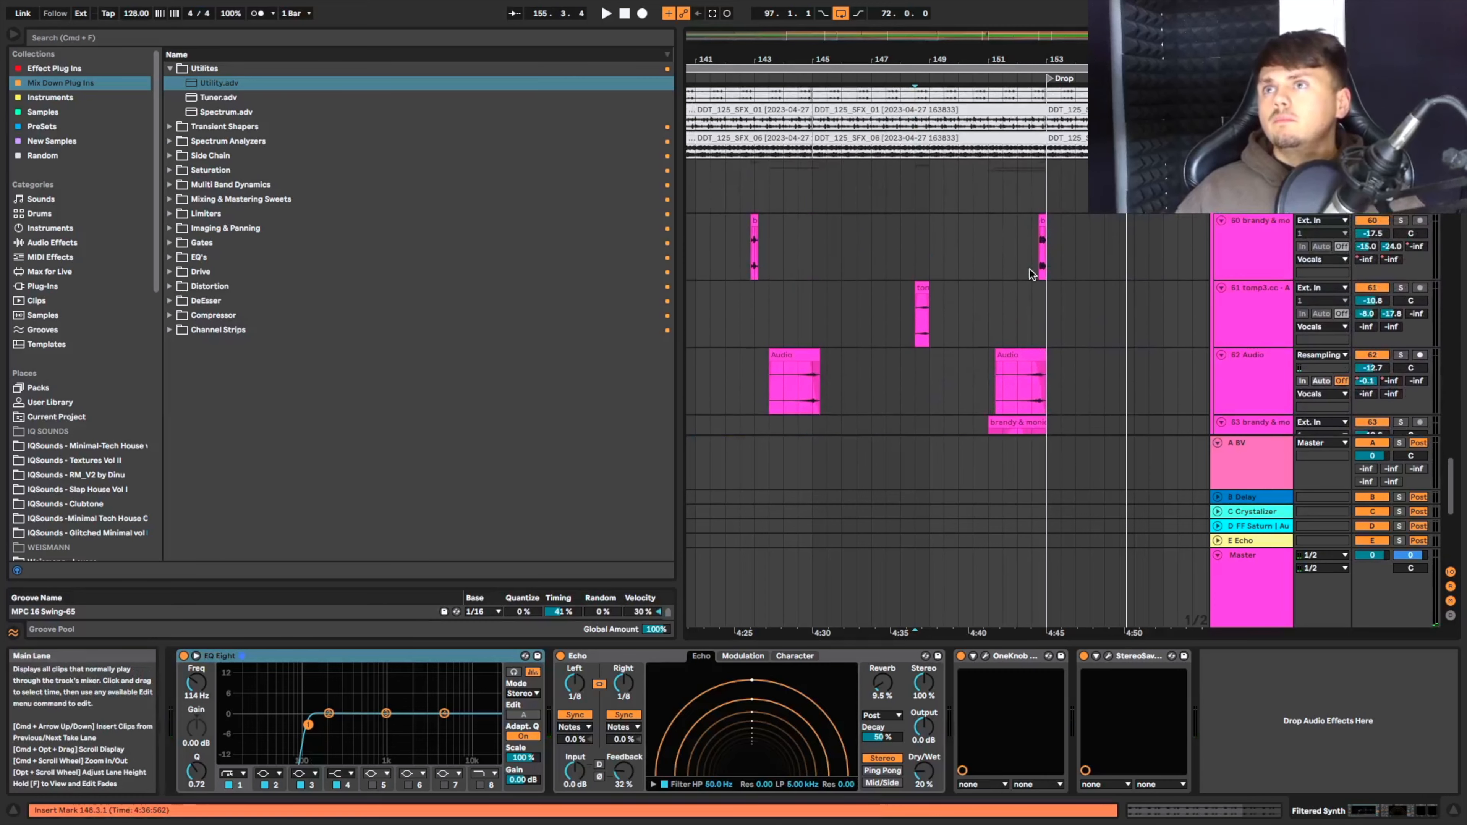
{"action": "left_click", "coordinate": [1041, 219]}
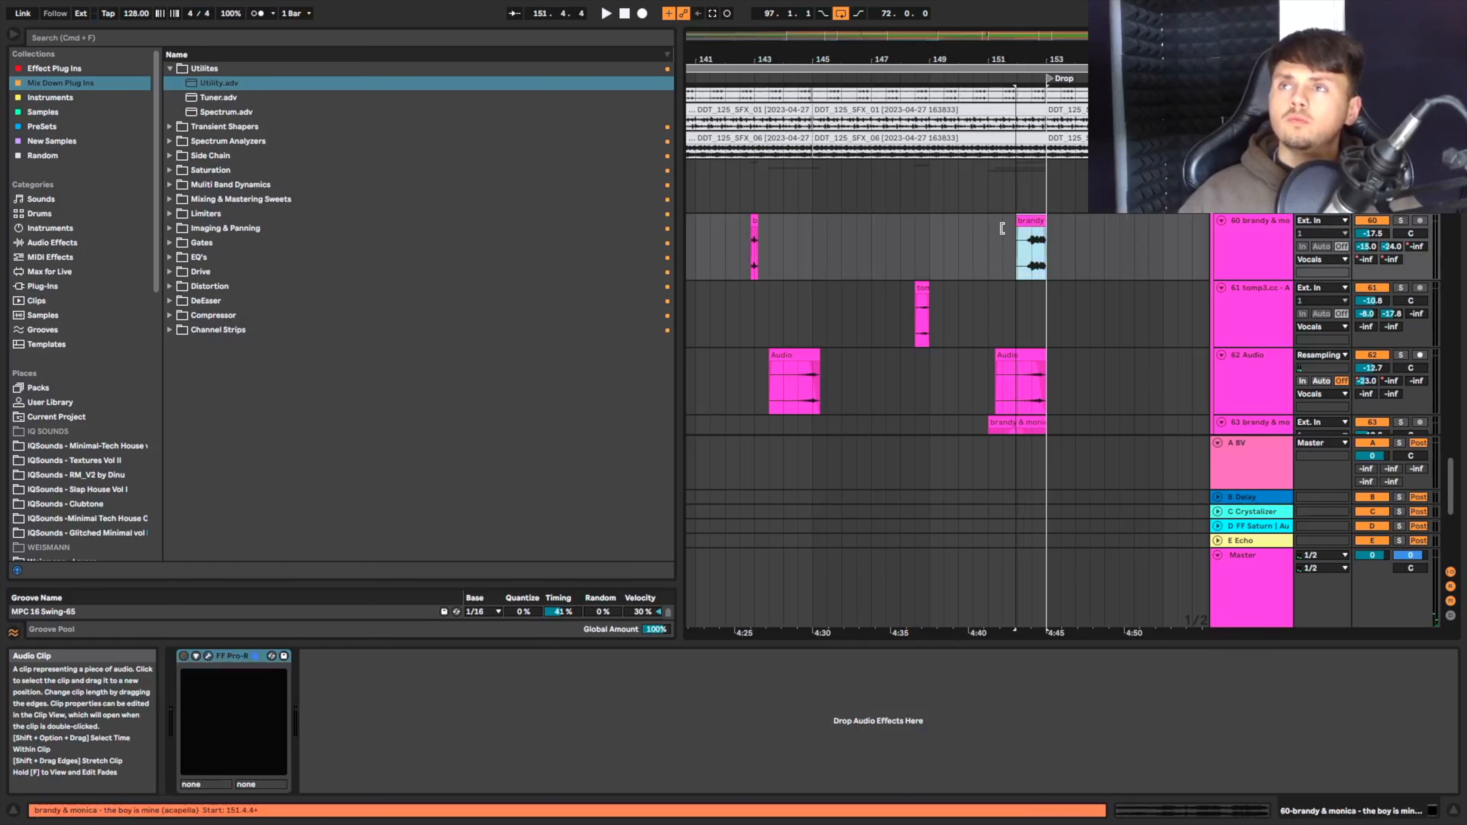
{"action": "key", "text": "space"}
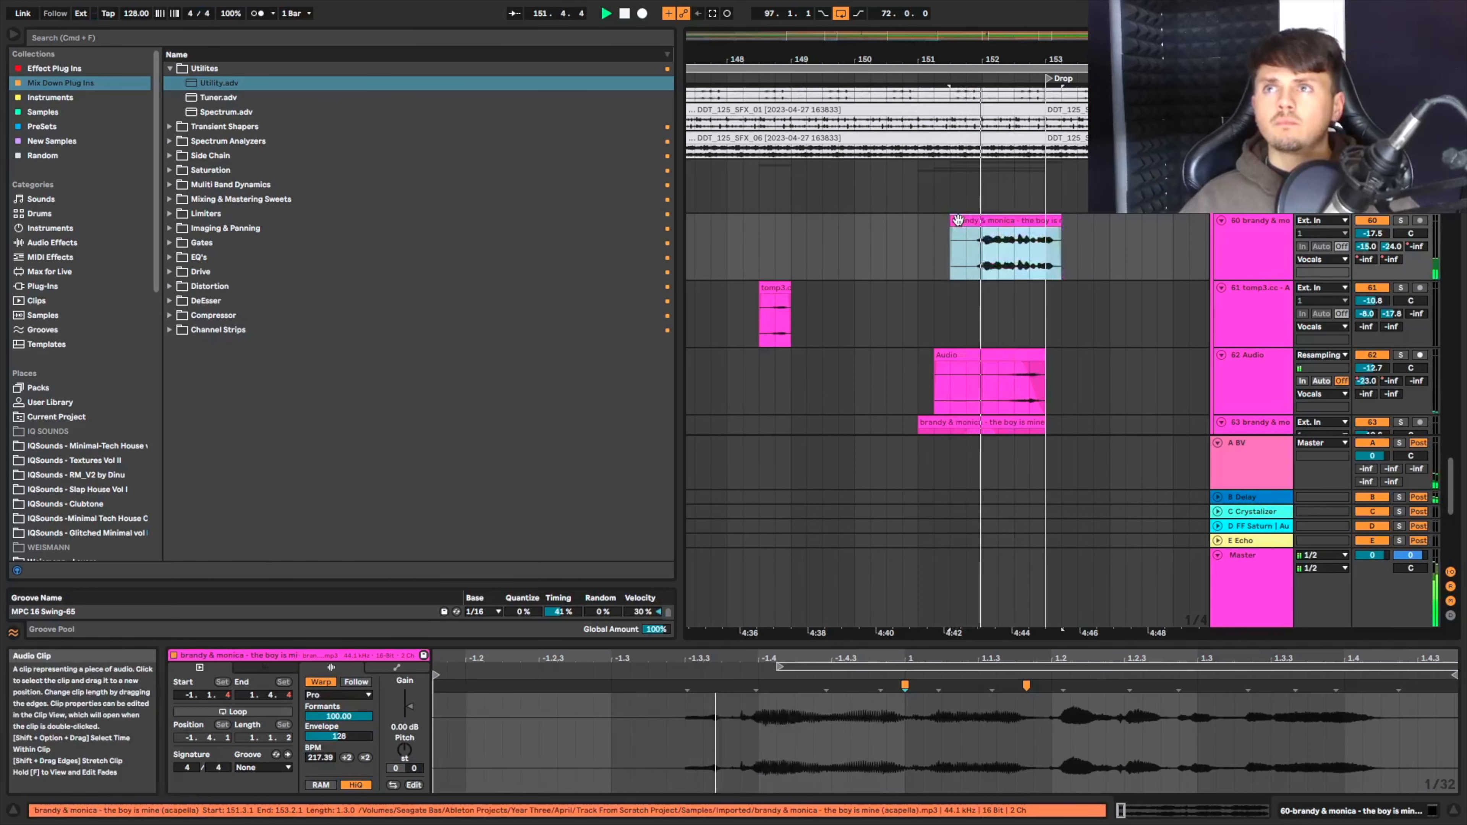
{"action": "left_click_drag", "start_coordinate": [956, 219], "coordinate": [983, 220]}
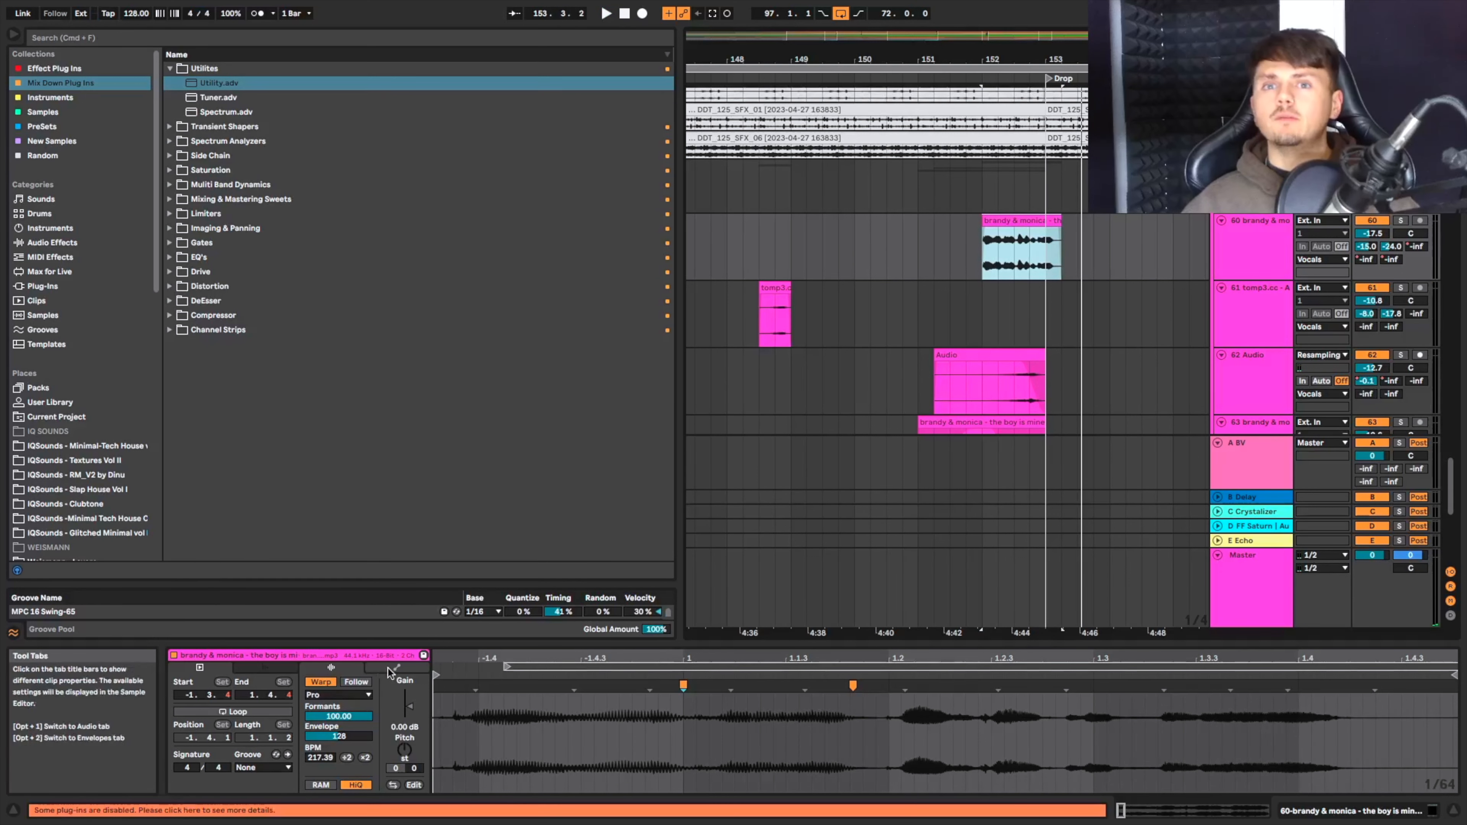
Shift the track 60 vocal clip's start marker to -1.3.3 while auditioning its timing.
{"action": "left_click", "coordinate": [452, 672]}
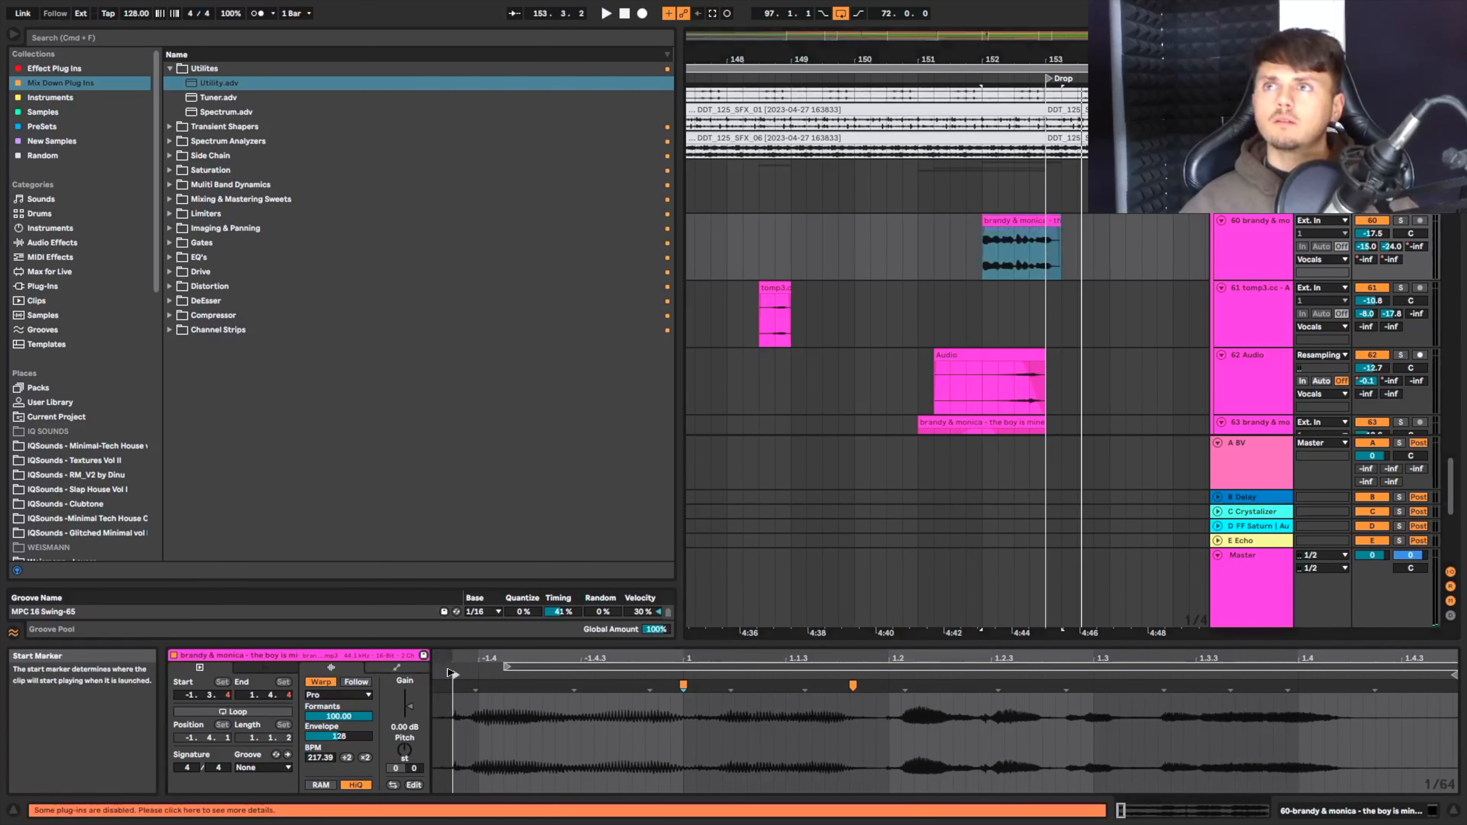
{"action": "key", "text": "space"}
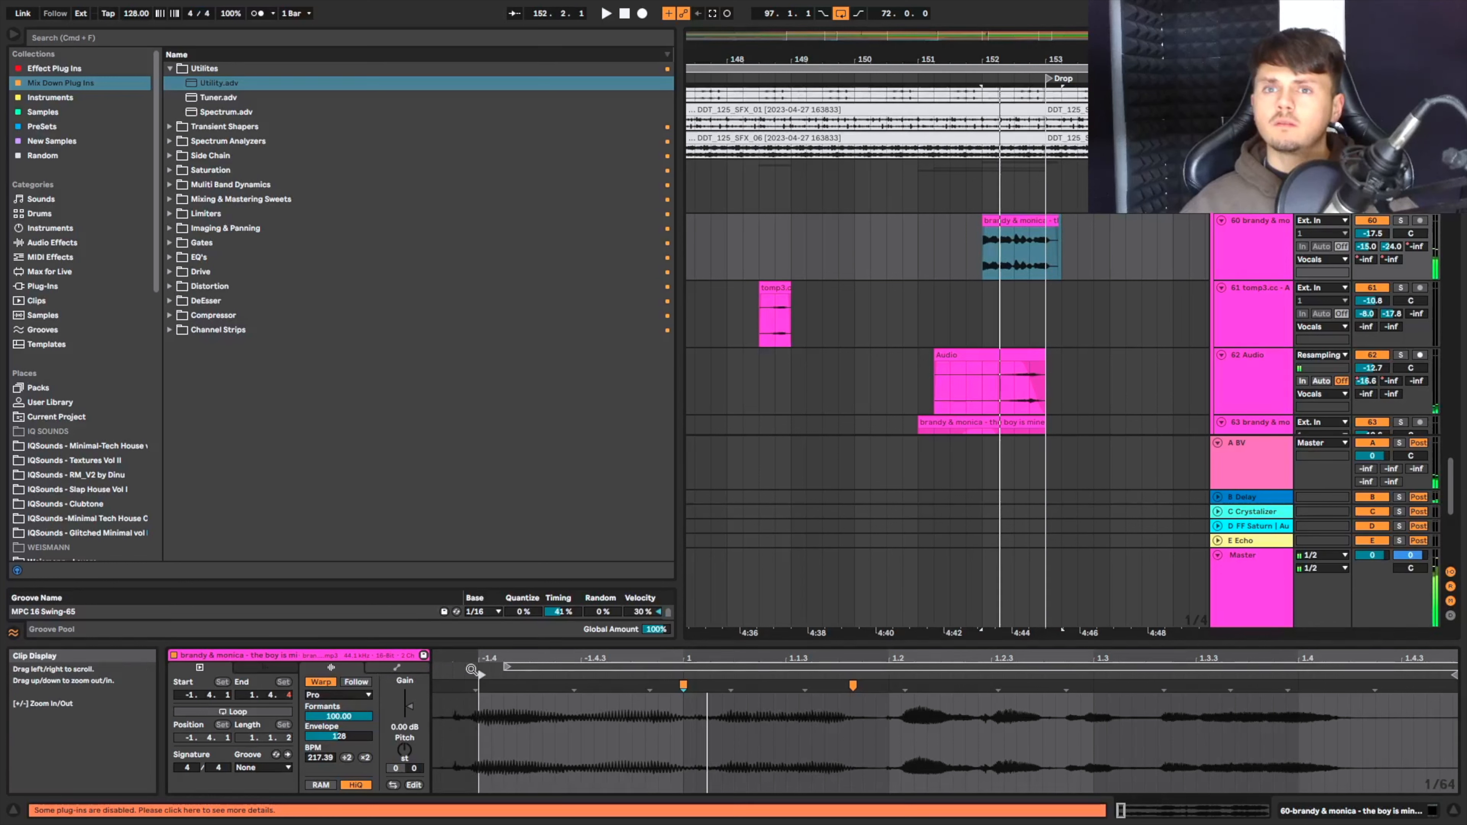
{"action": "mouse_move", "coordinate": [478, 674]}
{"action": "left_mouse_down"}
{"action": "mouse_move", "coordinate": [440, 676]}
{"action": "mouse_move", "coordinate": [516, 681]}
{"action": "left_mouse_up"}
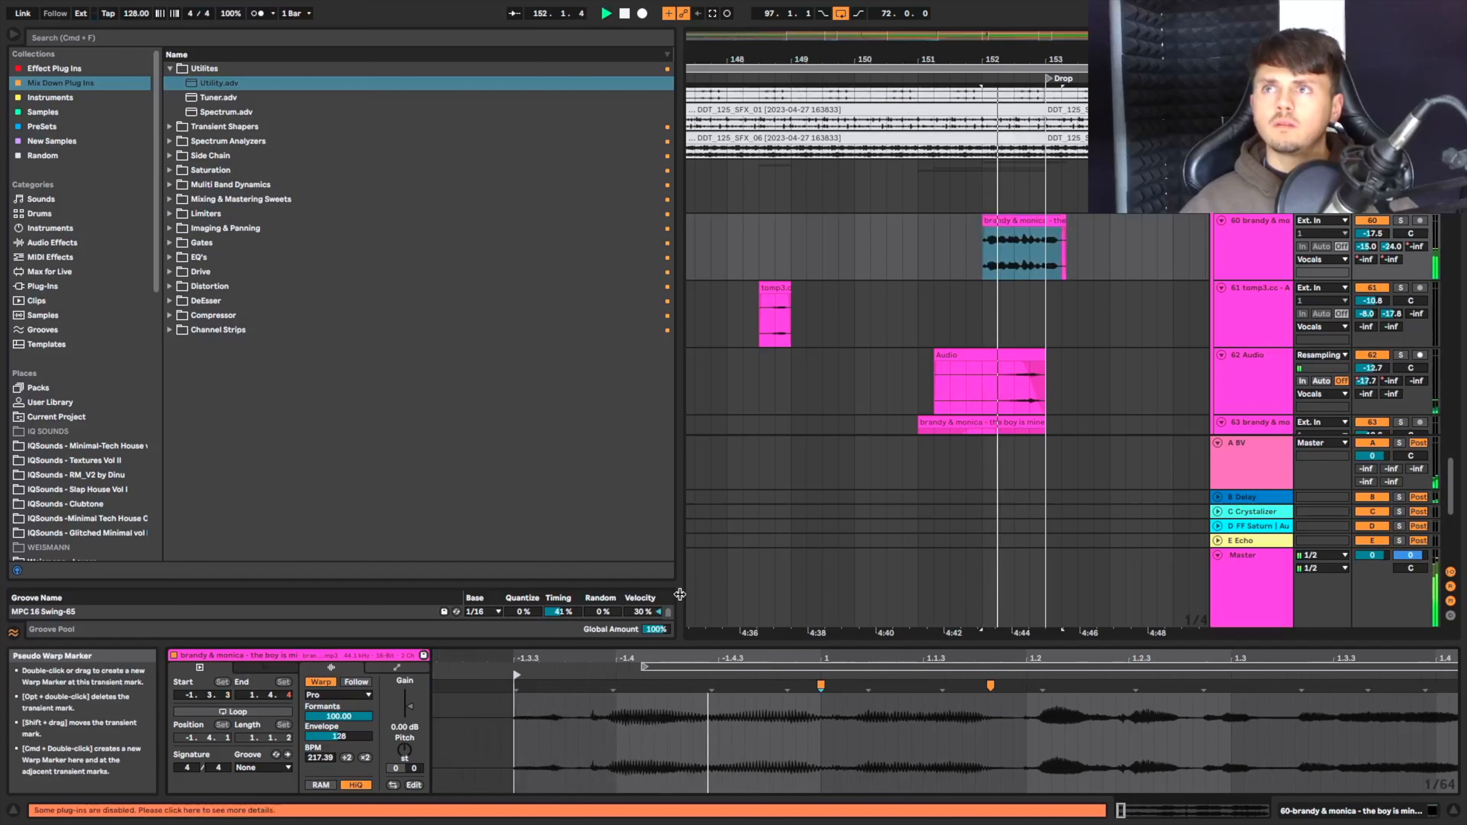
Consolidate the vocal on track 60 from 152.1.1 to 154.1.1.
{"action": "left_click", "coordinate": [1096, 249]}
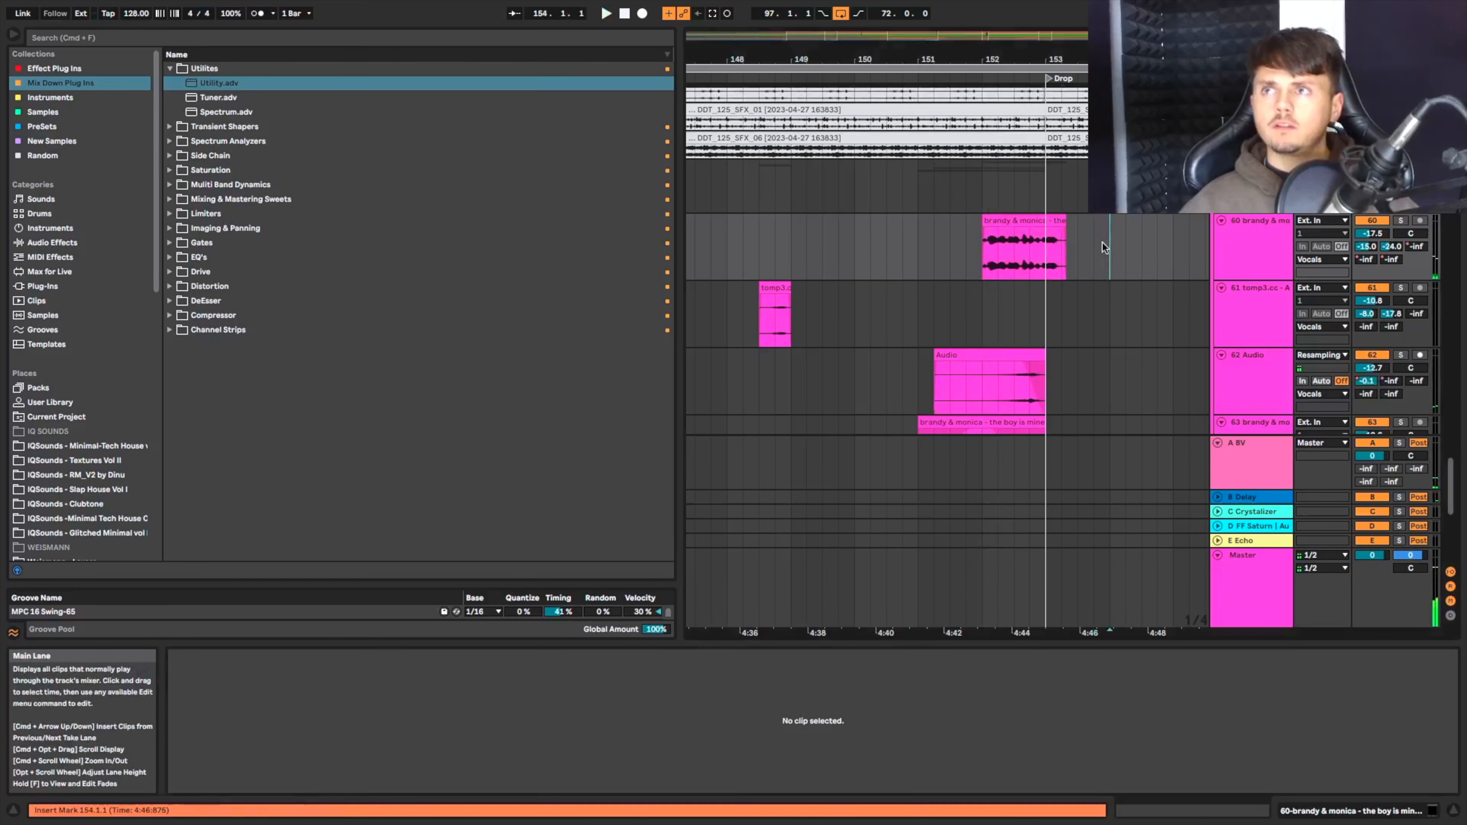
{"action": "left_click_drag", "start_coordinate": [1096, 251], "coordinate": [983, 241]}
{"action": "key", "text": "super+j"}
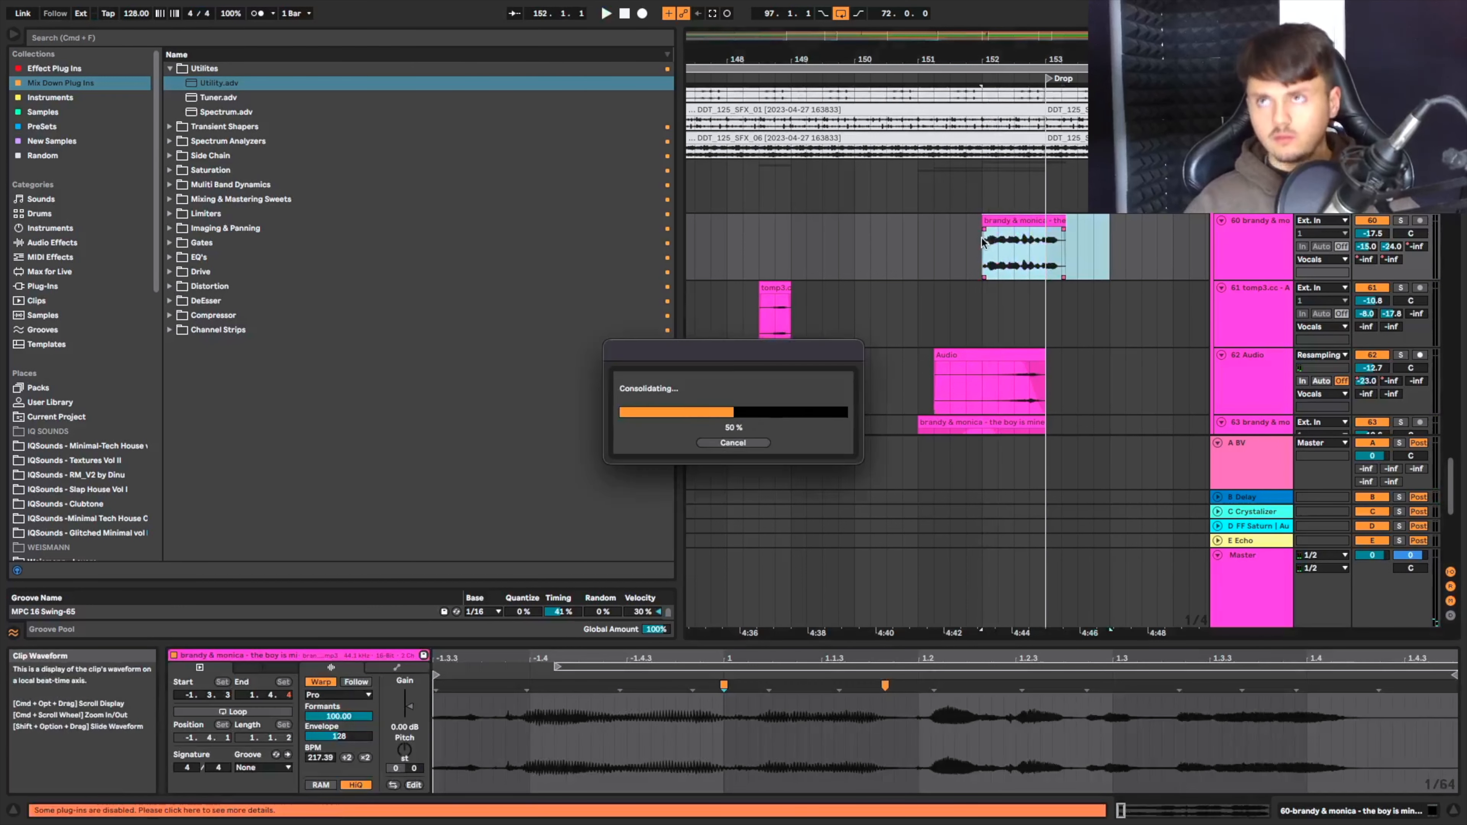
Try to warp the consolidated vocal by placing markers on its syllables and aligning them to the grid from 1.1.3 to 2.1.1.
{"action": "left_click", "coordinate": [432, 687]}
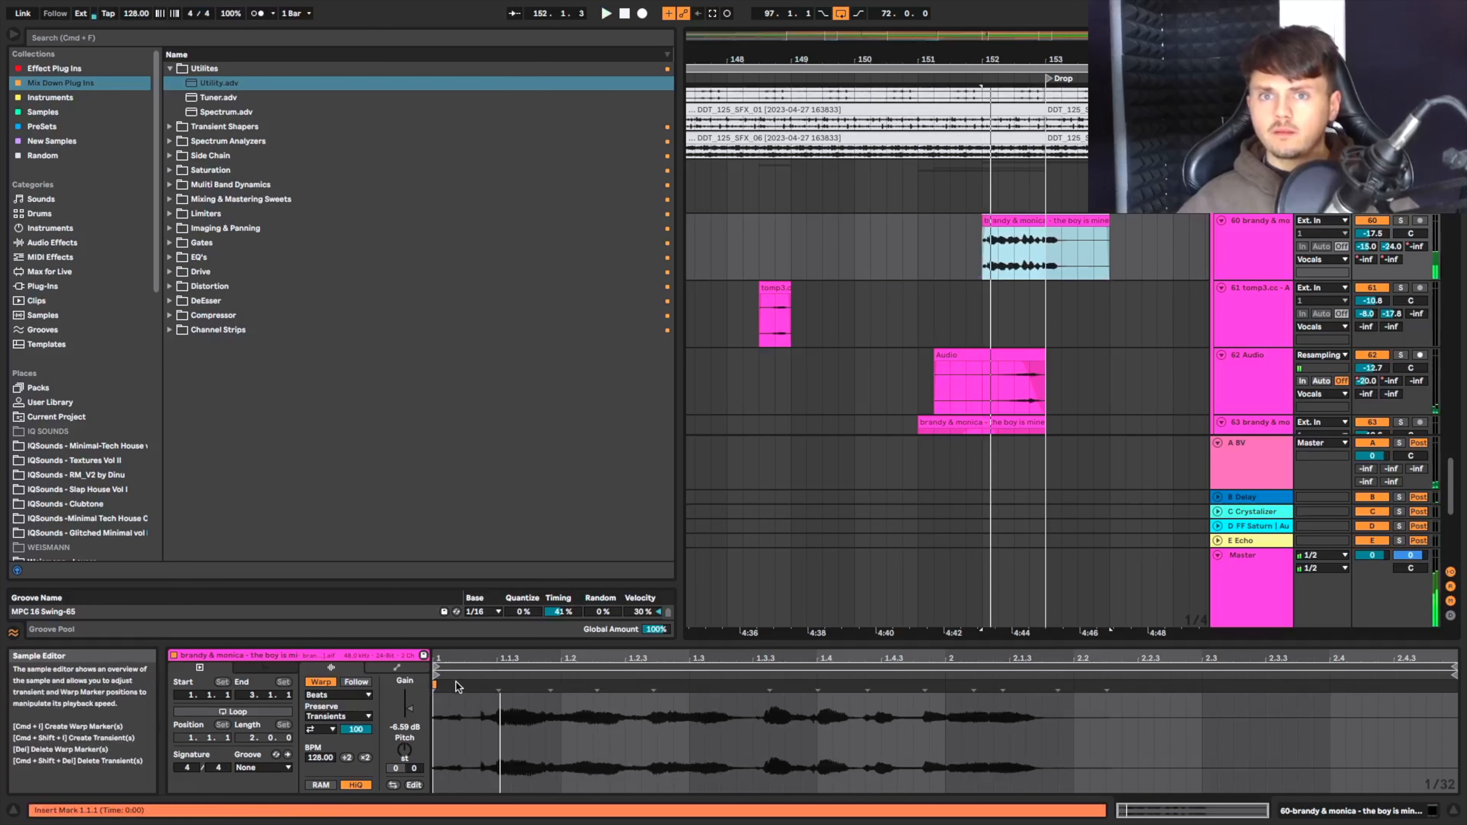
{"action": "double_click", "coordinate": [498, 686]}
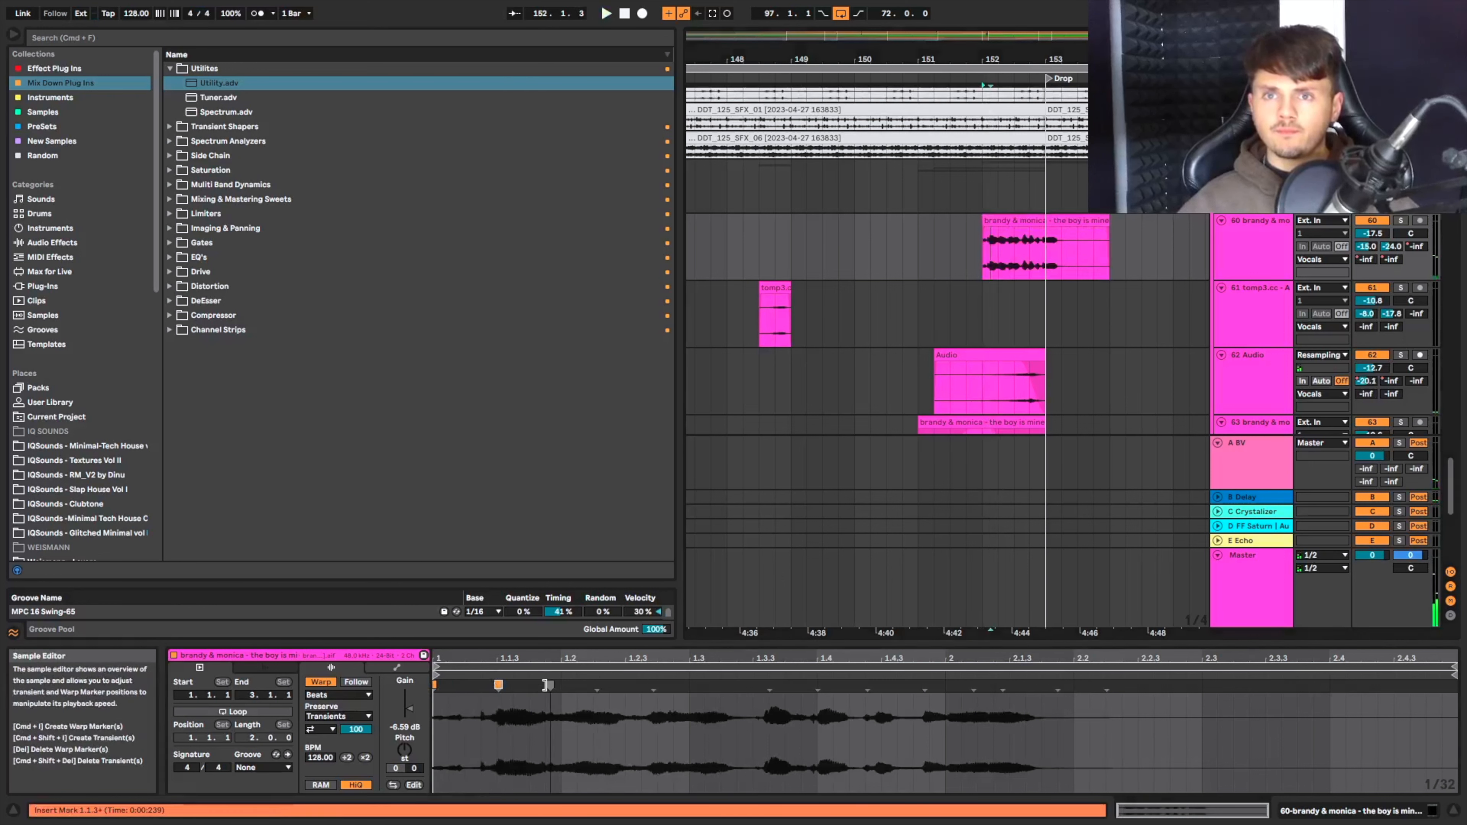
{"action": "left_click_drag", "start_coordinate": [545, 685], "coordinate": [560, 685]}
{"action": "left_click_drag", "start_coordinate": [608, 686], "coordinate": [690, 685]}
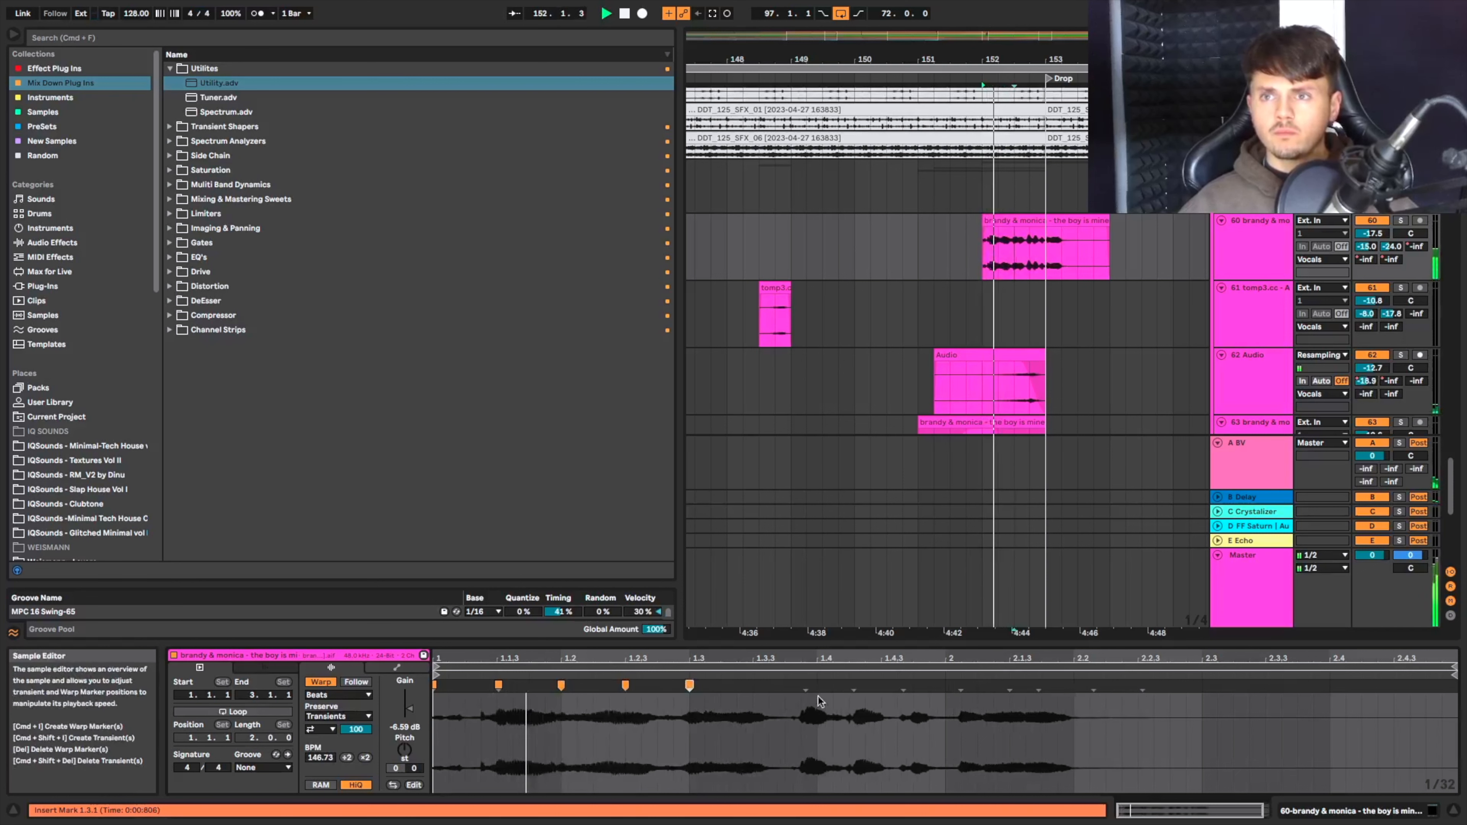
{"action": "left_click_drag", "start_coordinate": [800, 686], "coordinate": [752, 685]}
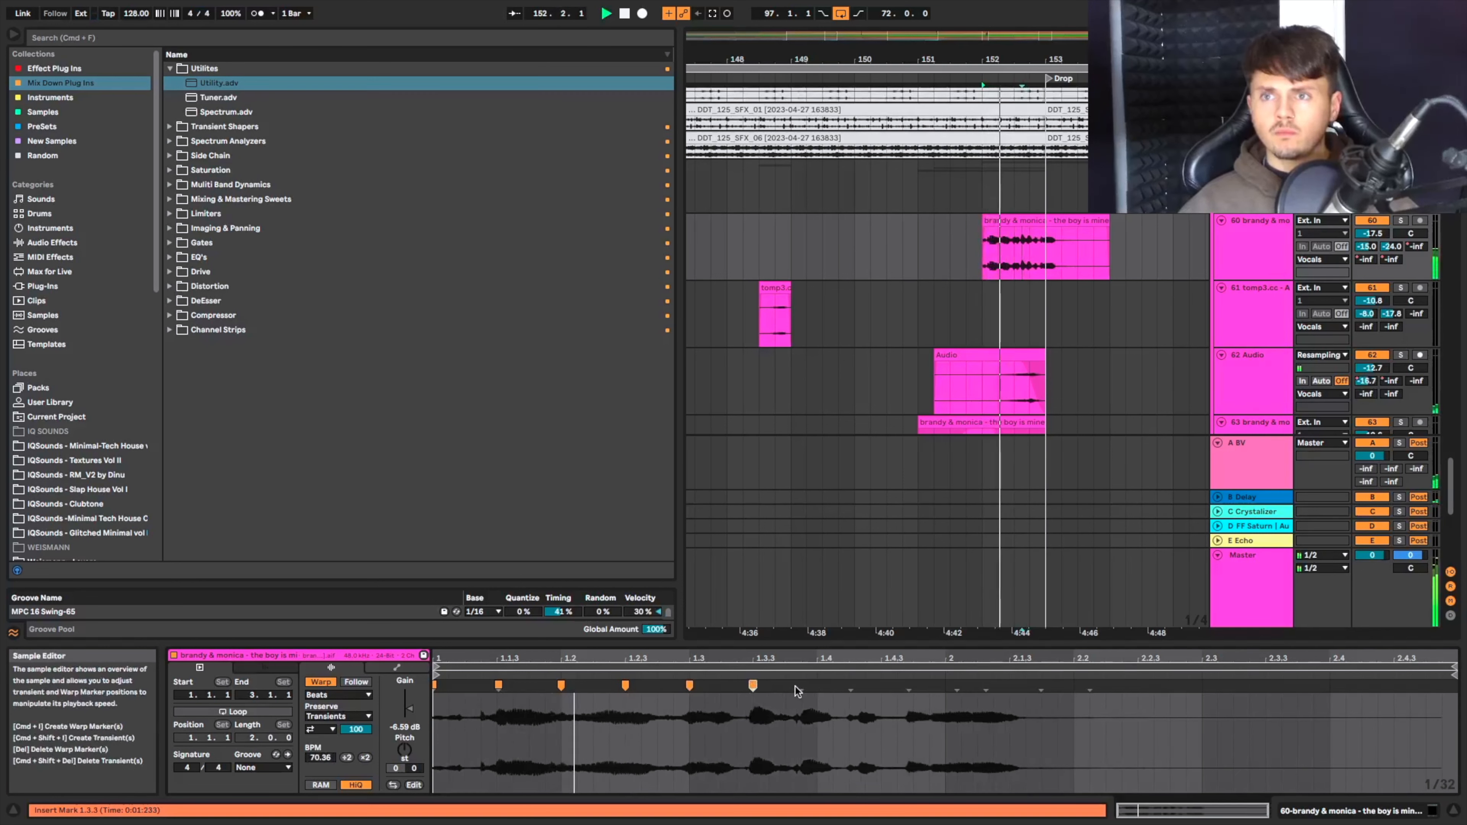
{"action": "key", "text": "space"}
{"action": "left_click_drag", "start_coordinate": [800, 687], "coordinate": [879, 684]}
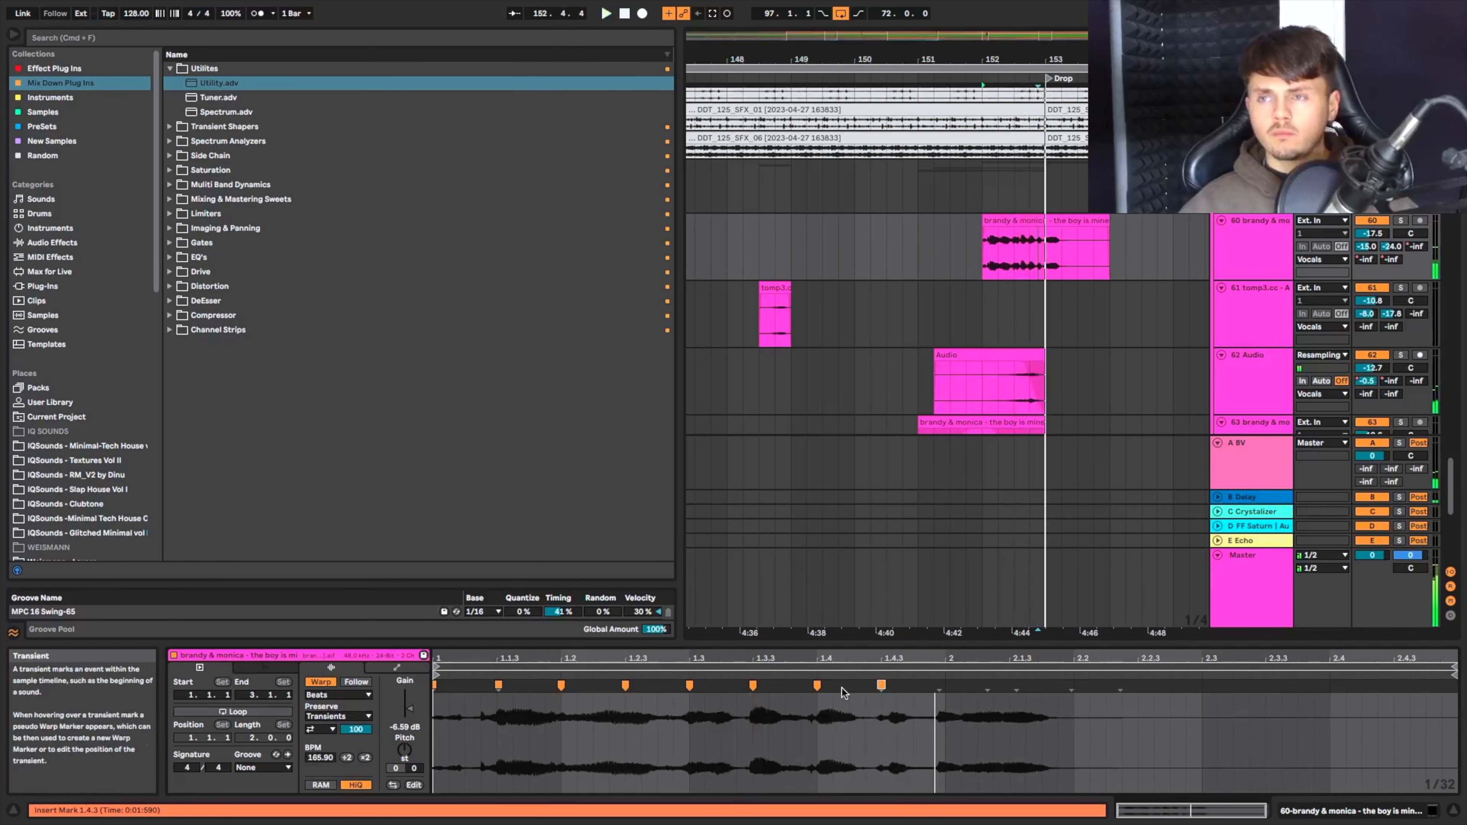
{"action": "left_click_drag", "start_coordinate": [938, 686], "coordinate": [946, 687]}
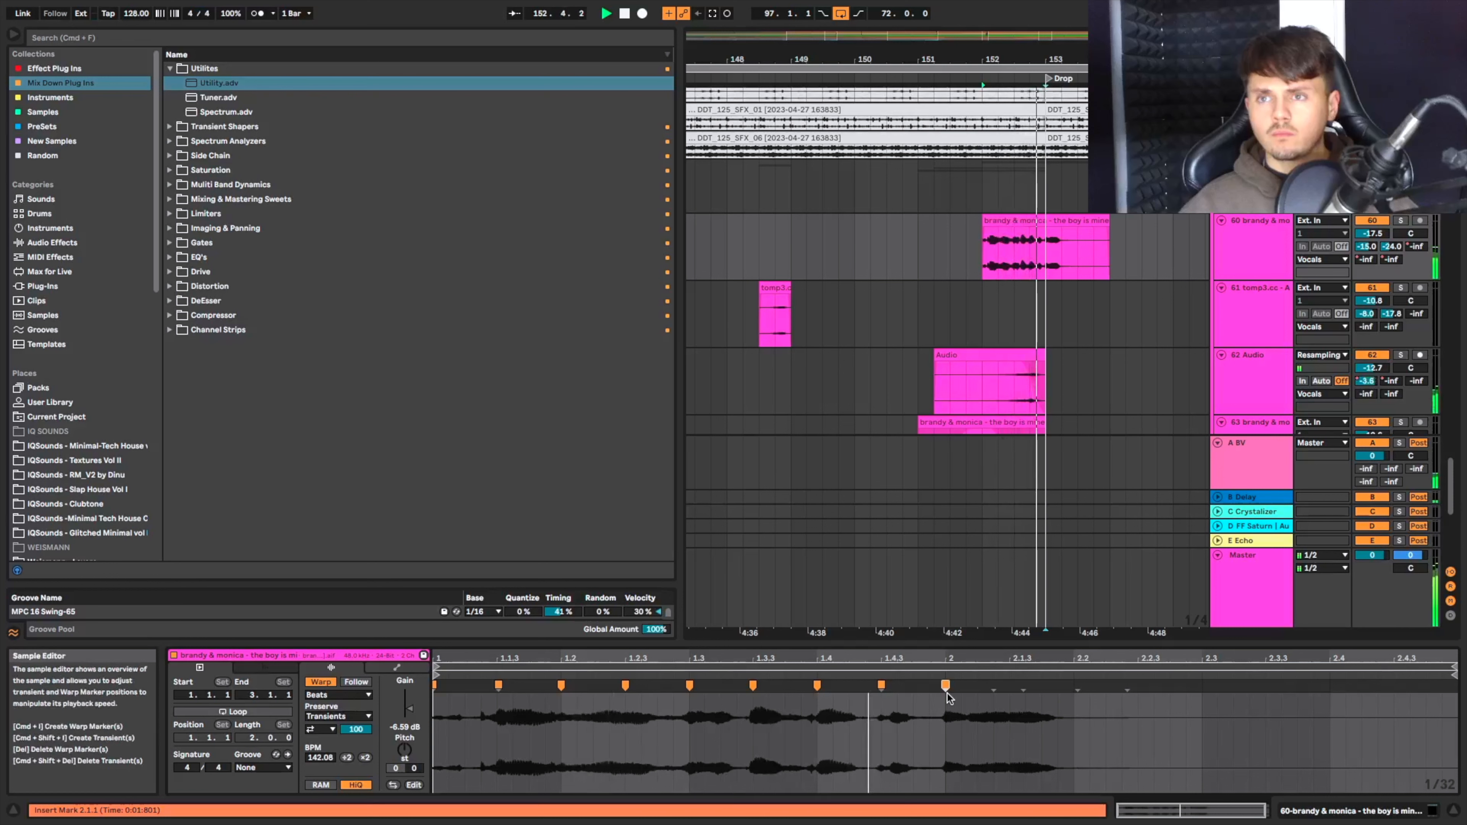
Clear the vocal clip's warp markers by turning Warp off and on, and set the warp mode to Complex after trying Re-Pitch.
{"action": "left_click", "coordinate": [325, 684]}
{"action": "left_click", "coordinate": [325, 684]}
{"action": "left_click", "coordinate": [338, 695]}
{"action": "left_click", "coordinate": [353, 745]}
{"action": "left_click", "coordinate": [338, 695]}
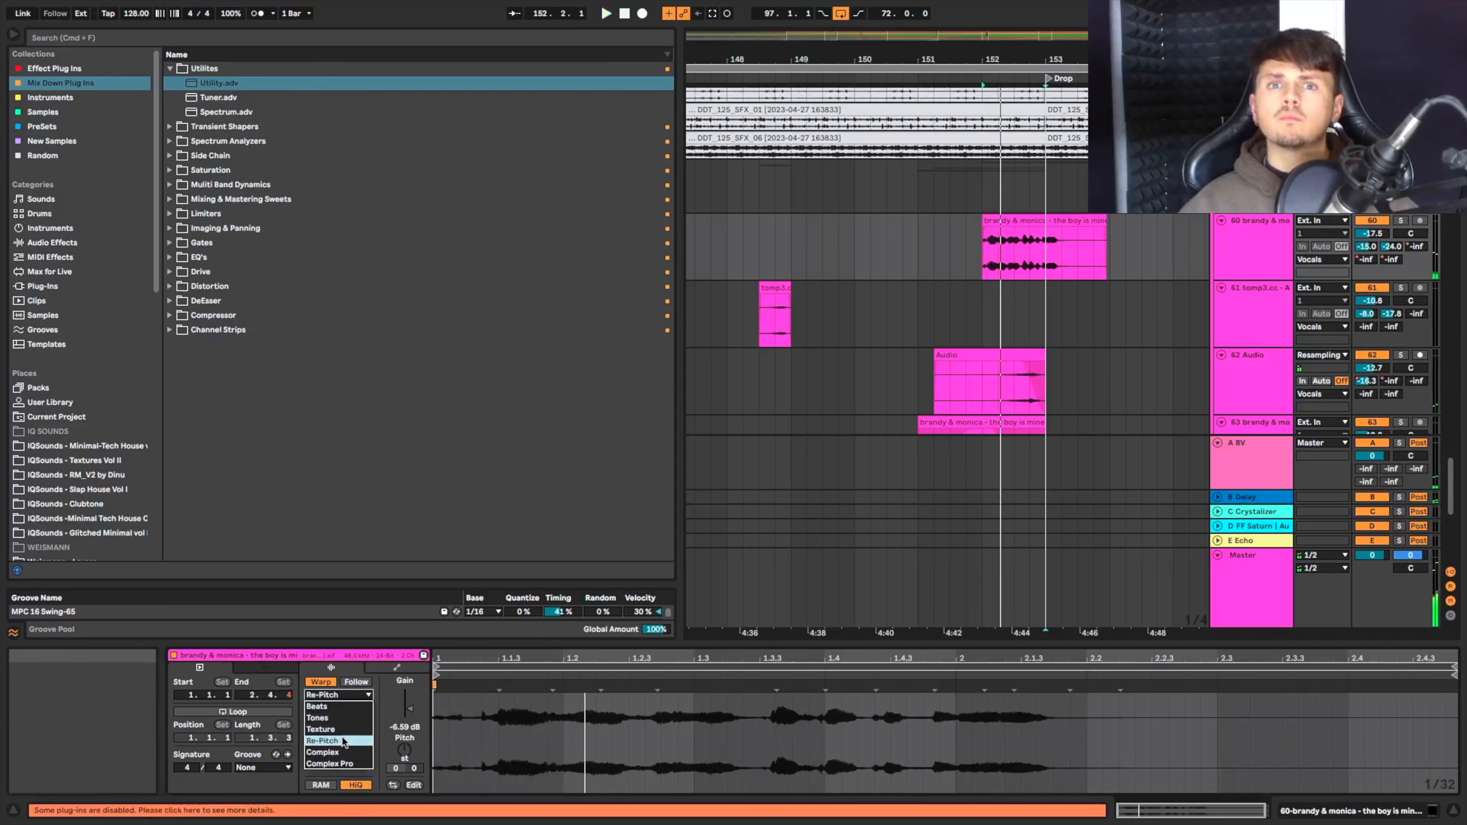
{"action": "left_click", "coordinate": [341, 751]}
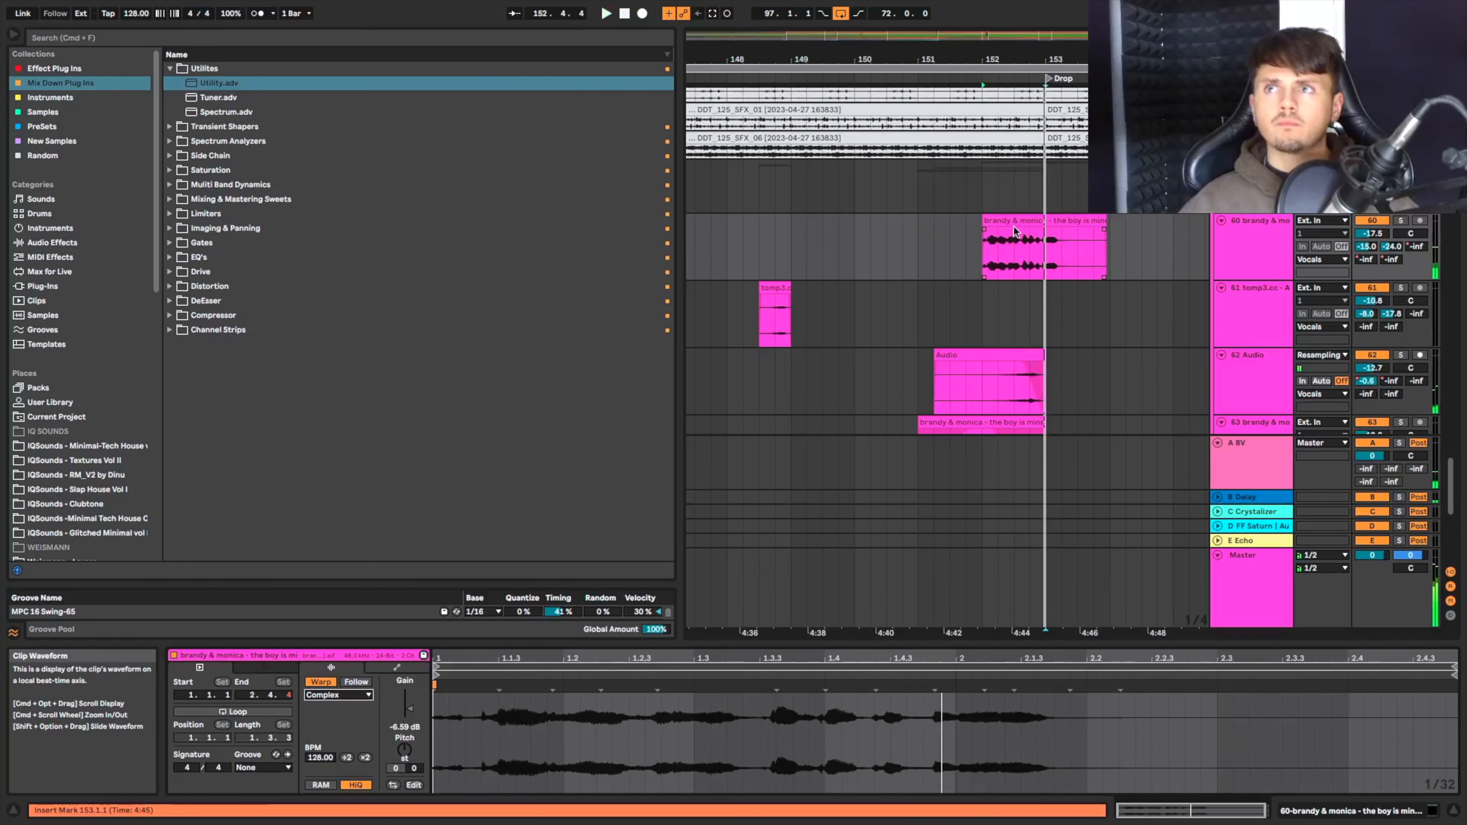
Move the track 60 vocal clip to 151.4.1 and trim its start to 152.1.3.
{"action": "left_click_drag", "start_coordinate": [1015, 231], "coordinate": [1004, 226]}
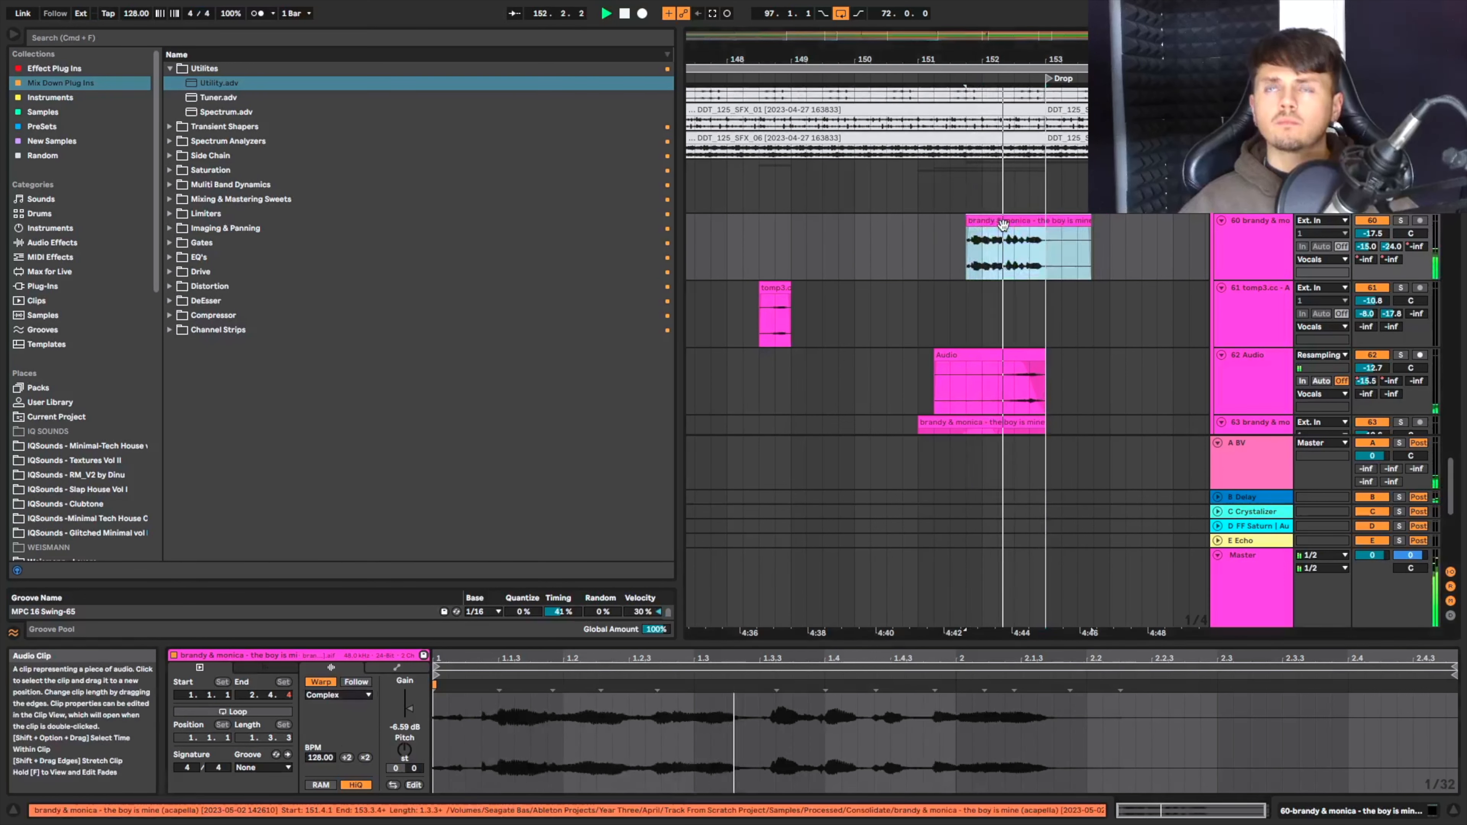
{"action": "left_click_drag", "start_coordinate": [967, 221], "coordinate": [981, 219]}
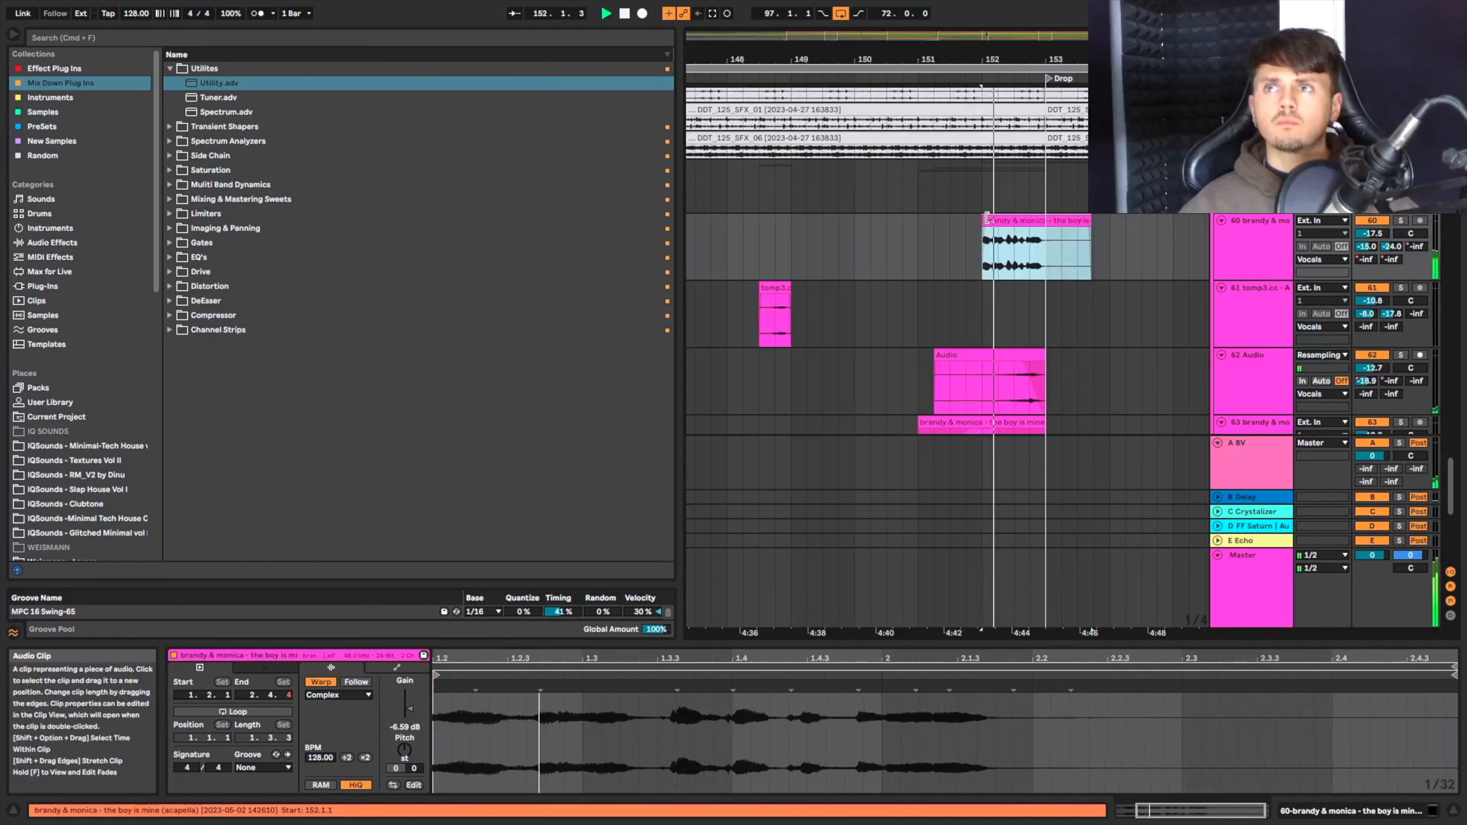
{"action": "scroll", "coordinate": [981, 220], "scroll_direction": "up", "scroll_amount": 2}
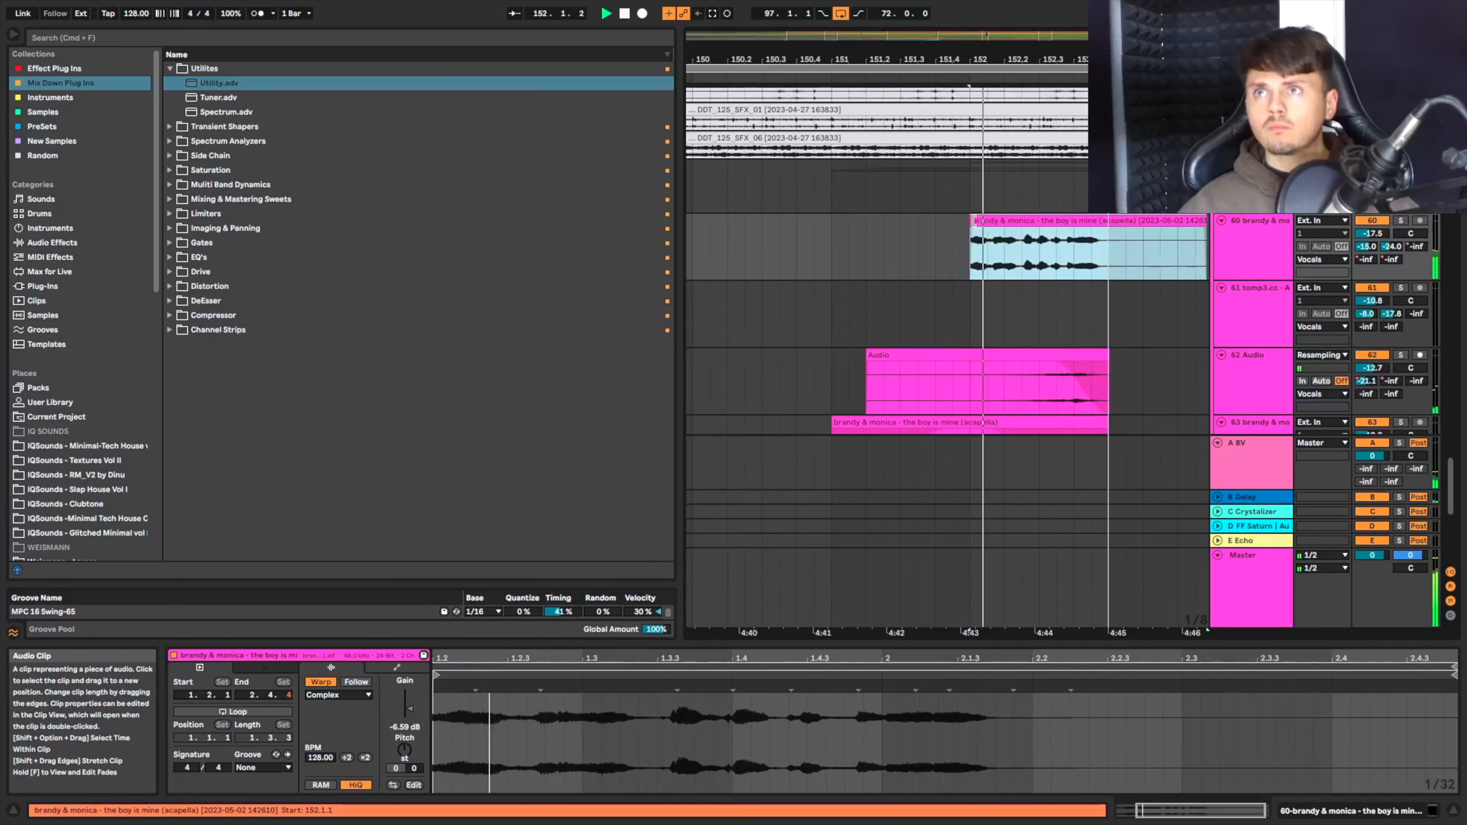
{"action": "left_click_drag", "start_coordinate": [974, 220], "coordinate": [988, 220]}
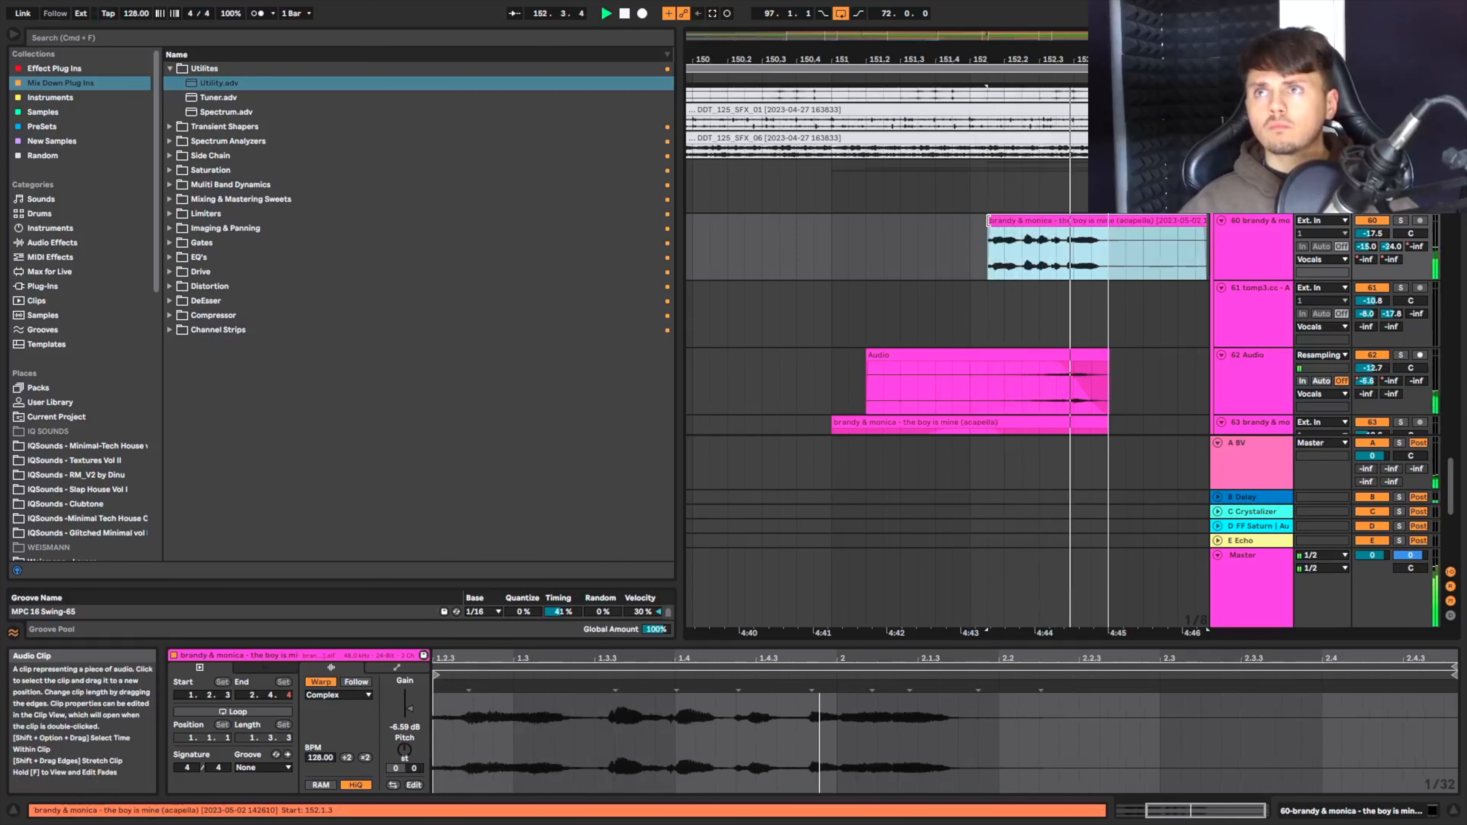
Repeatedly play the trimmed track 60 vocal into the drop, checking its start point and timing against the beat.
{"action": "key", "text": "space"}
{"action": "key", "text": "space"}
{"action": "scroll", "coordinate": [988, 220], "scroll_direction": "up", "scroll_amount": 2}
{"action": "key", "text": "space"}
{"action": "key", "text": "space"}
{"action": "key", "text": "space"}
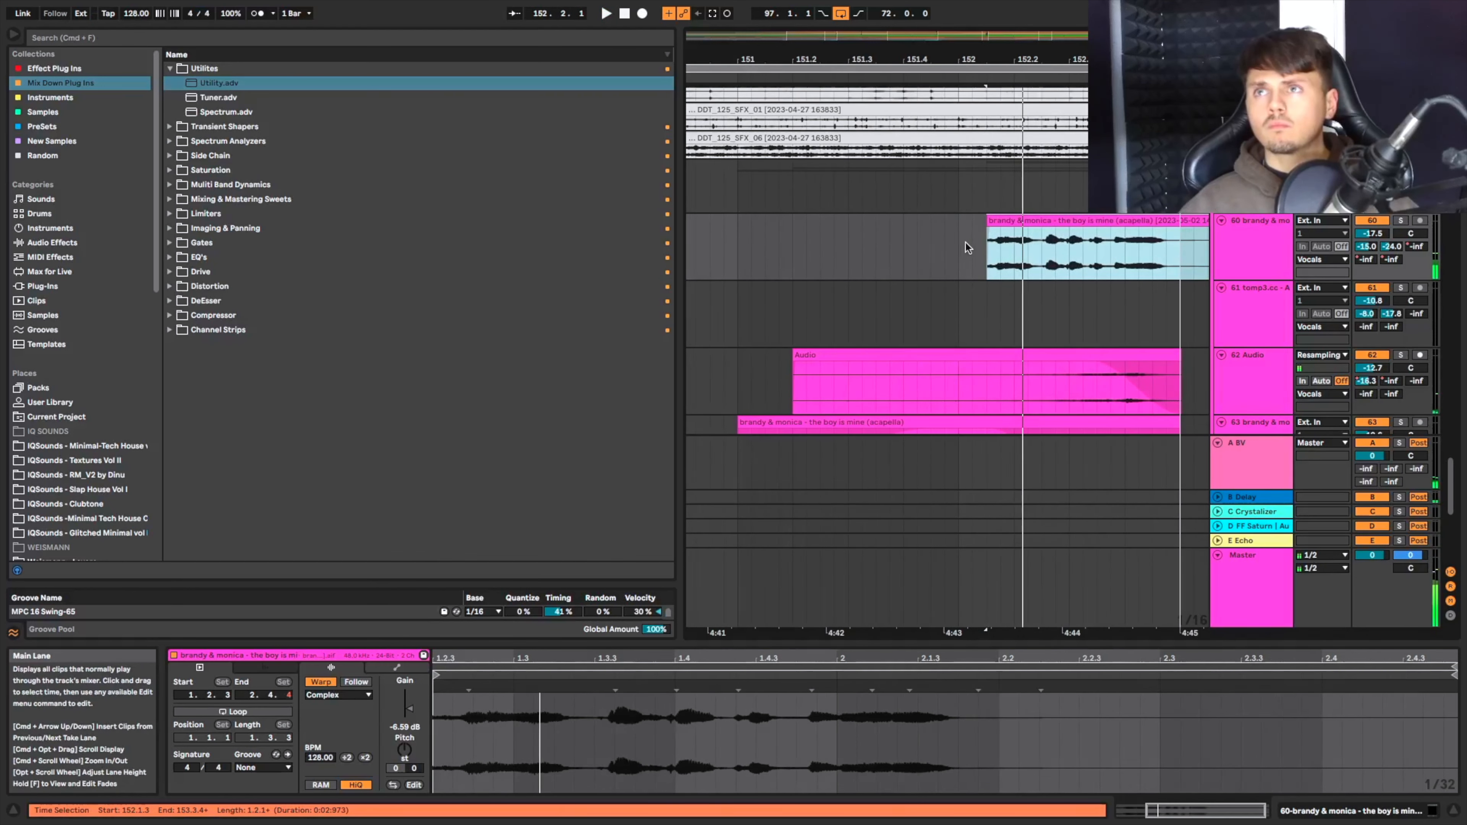
{"action": "key", "text": "space"}
{"action": "mouse_move", "coordinate": [989, 220]}
{"action": "left_mouse_down"}
{"action": "mouse_move", "coordinate": [1016, 220]}
{"action": "mouse_move", "coordinate": [988, 222]}
{"action": "left_mouse_up"}
{"action": "key", "text": "space"}
{"action": "key", "text": "space"}
{"action": "key", "text": "space"}
{"action": "key", "text": "space"}
{"action": "key", "text": "space"}
Add a warp marker at the start of the track 60 vocal and nudge it slightly later, auditioning the timing.
{"action": "double_click", "coordinate": [438, 688]}
{"action": "mouse_move", "coordinate": [438, 688]}
{"action": "left_mouse_down"}
{"action": "mouse_move", "coordinate": [454, 685]}
{"action": "mouse_move", "coordinate": [441, 688]}
{"action": "left_mouse_up"}
{"action": "key", "text": "space"}
{"action": "key", "text": "space"}
{"action": "key", "text": "space"}
{"action": "key", "text": "space"}
{"action": "scroll", "coordinate": [931, 335], "scroll_direction": "right", "scroll_amount": 3}
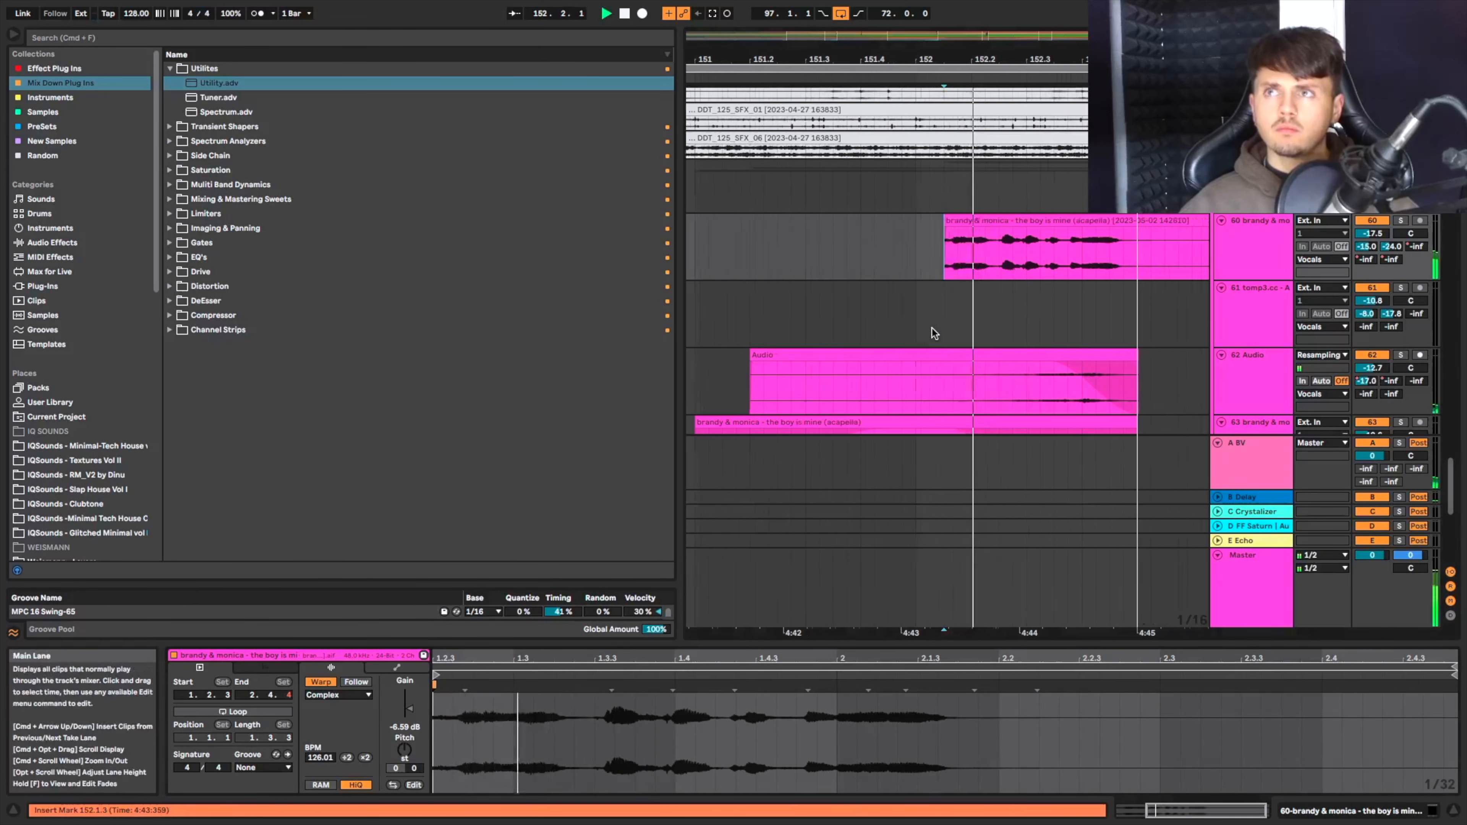
Move the track 60 vocal clip to start at 152.1.1 and play it back.
{"action": "left_click_drag", "start_coordinate": [971, 220], "coordinate": [946, 225]}
{"action": "key", "text": "space"}
{"action": "scroll", "coordinate": [942, 231], "scroll_direction": "left", "scroll_amount": 1}
{"action": "key", "text": "space"}
{"action": "key", "text": "space"}
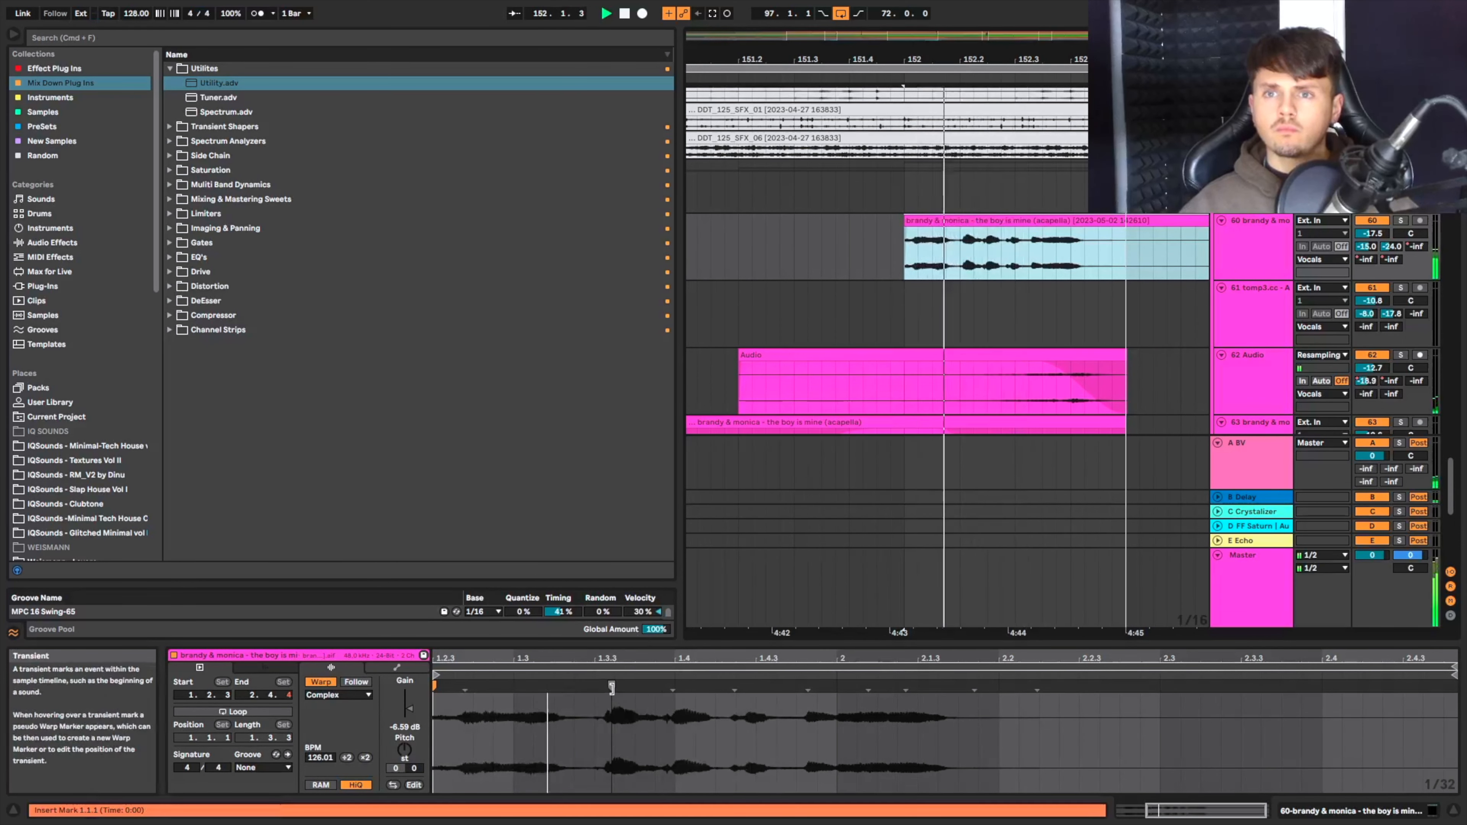
Add warp markers on the track 60 vocal's words and align them to 1.3.3, 1.4, 1.4.3 and 2, auditioning the timing.
{"action": "left_click", "coordinate": [611, 688]}
{"action": "left_click_drag", "start_coordinate": [601, 691], "coordinate": [751, 685]}
{"action": "key", "text": "space"}
{"action": "key", "text": "space"}
{"action": "left_click", "coordinate": [652, 686]}
{"action": "key", "text": "space"}
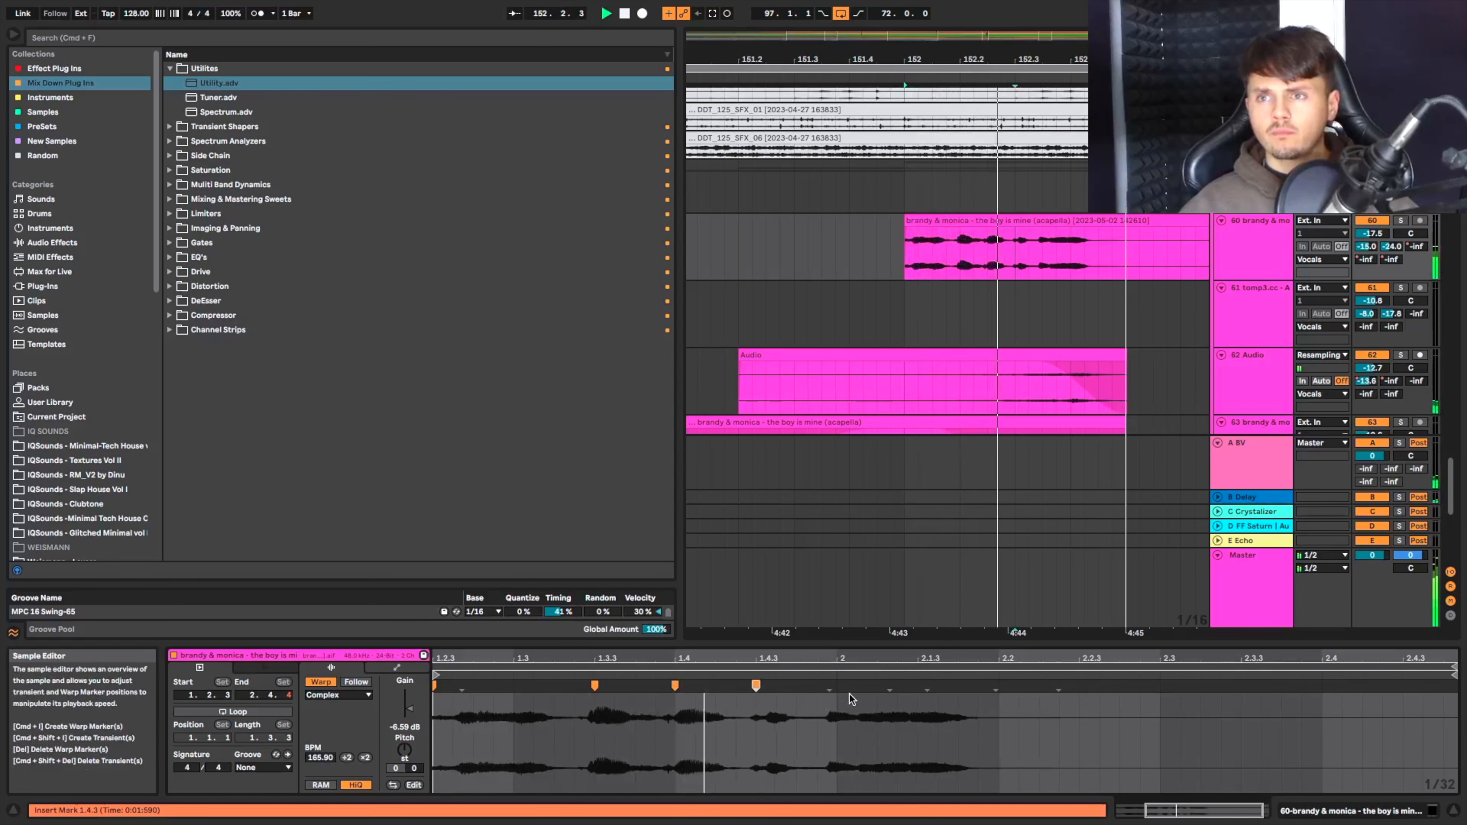
{"action": "left_click", "coordinate": [829, 690]}
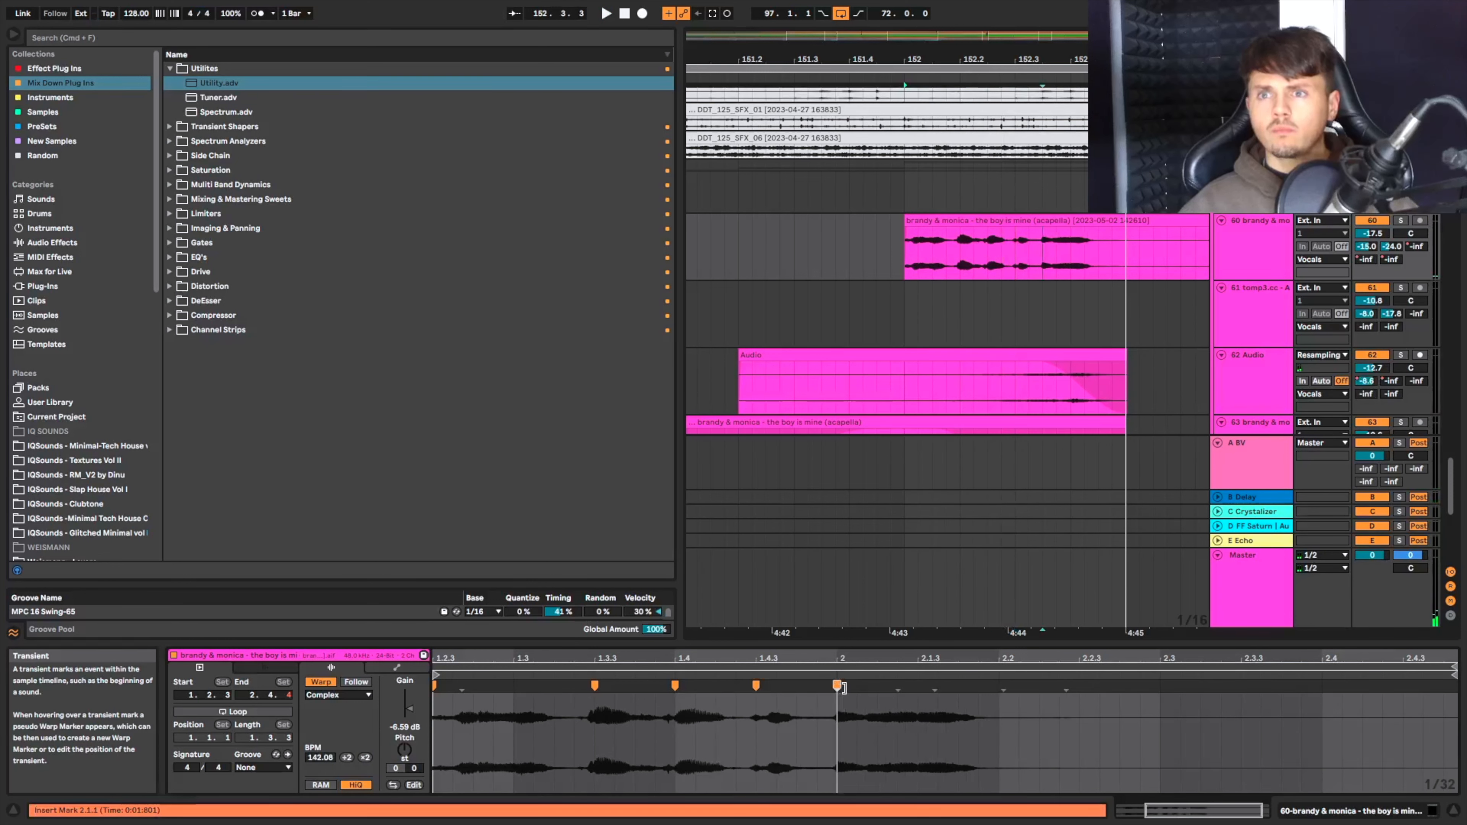
{"action": "key", "text": "space"}
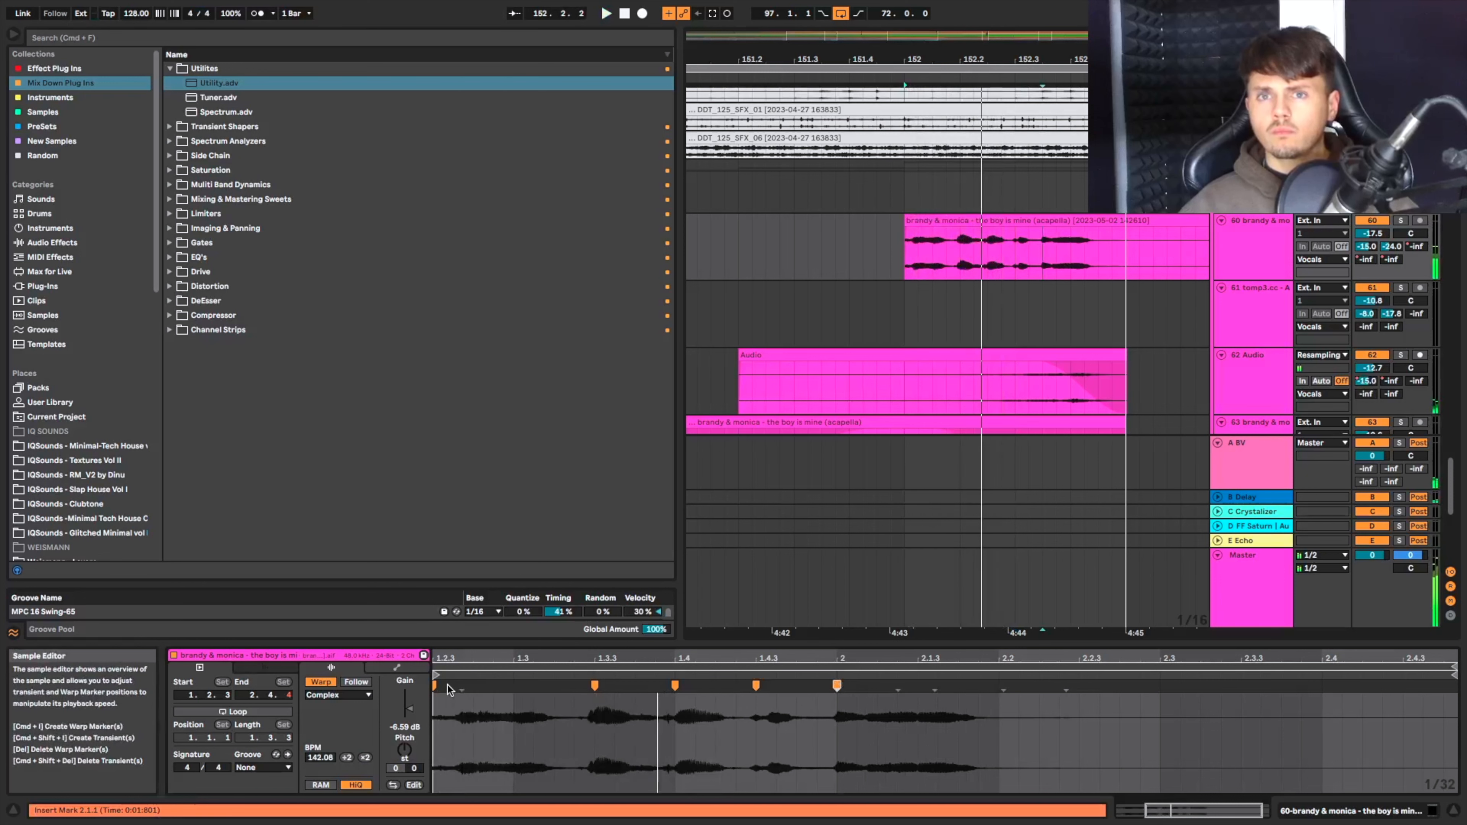
Add a warp marker near the start of the track 60 vocal, remove the one at 1.3, and audition the timing.
{"action": "left_click", "coordinate": [461, 687]}
{"action": "key", "text": "space"}
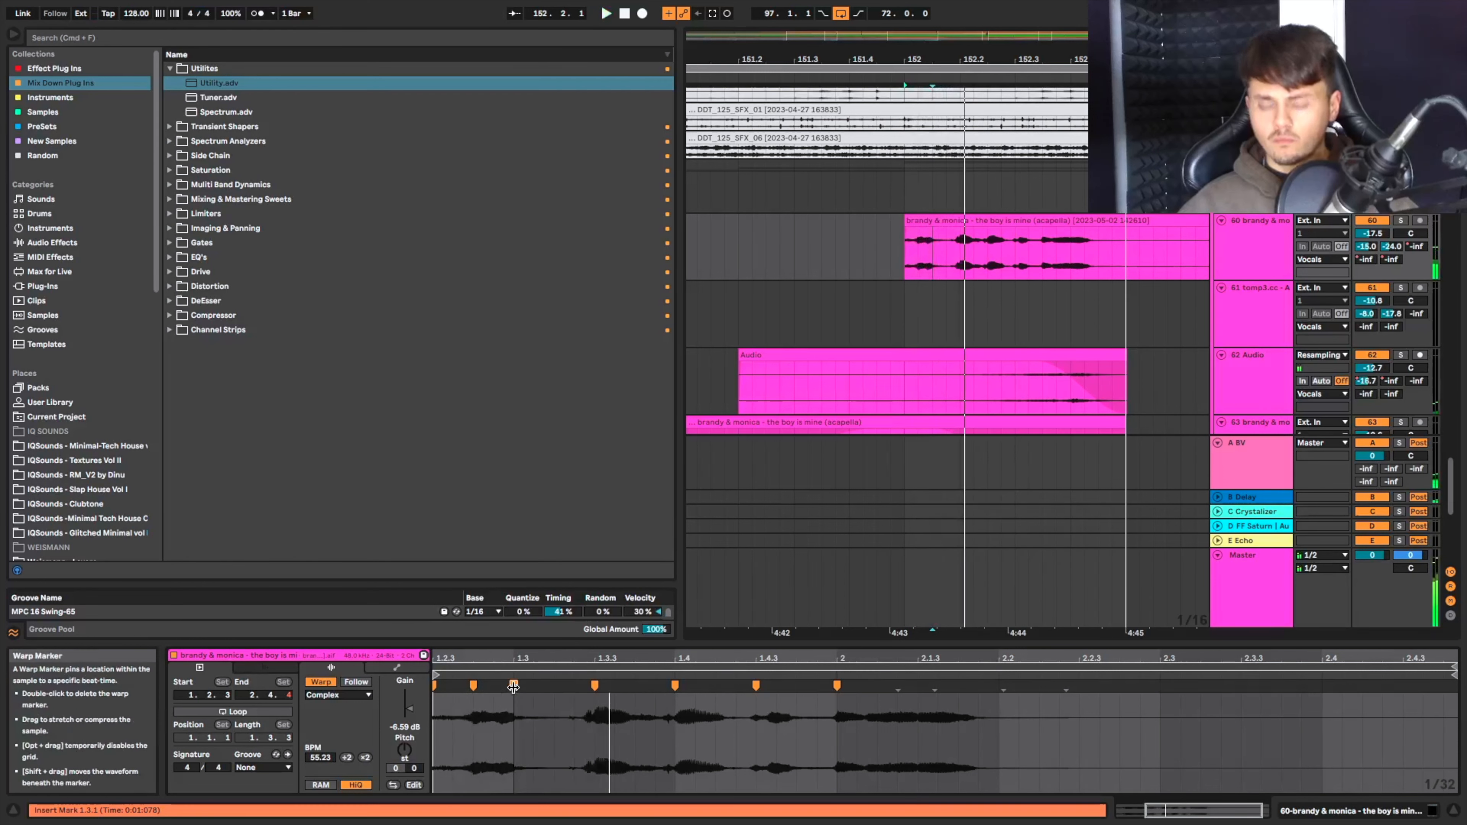
{"action": "double_click", "coordinate": [514, 688]}
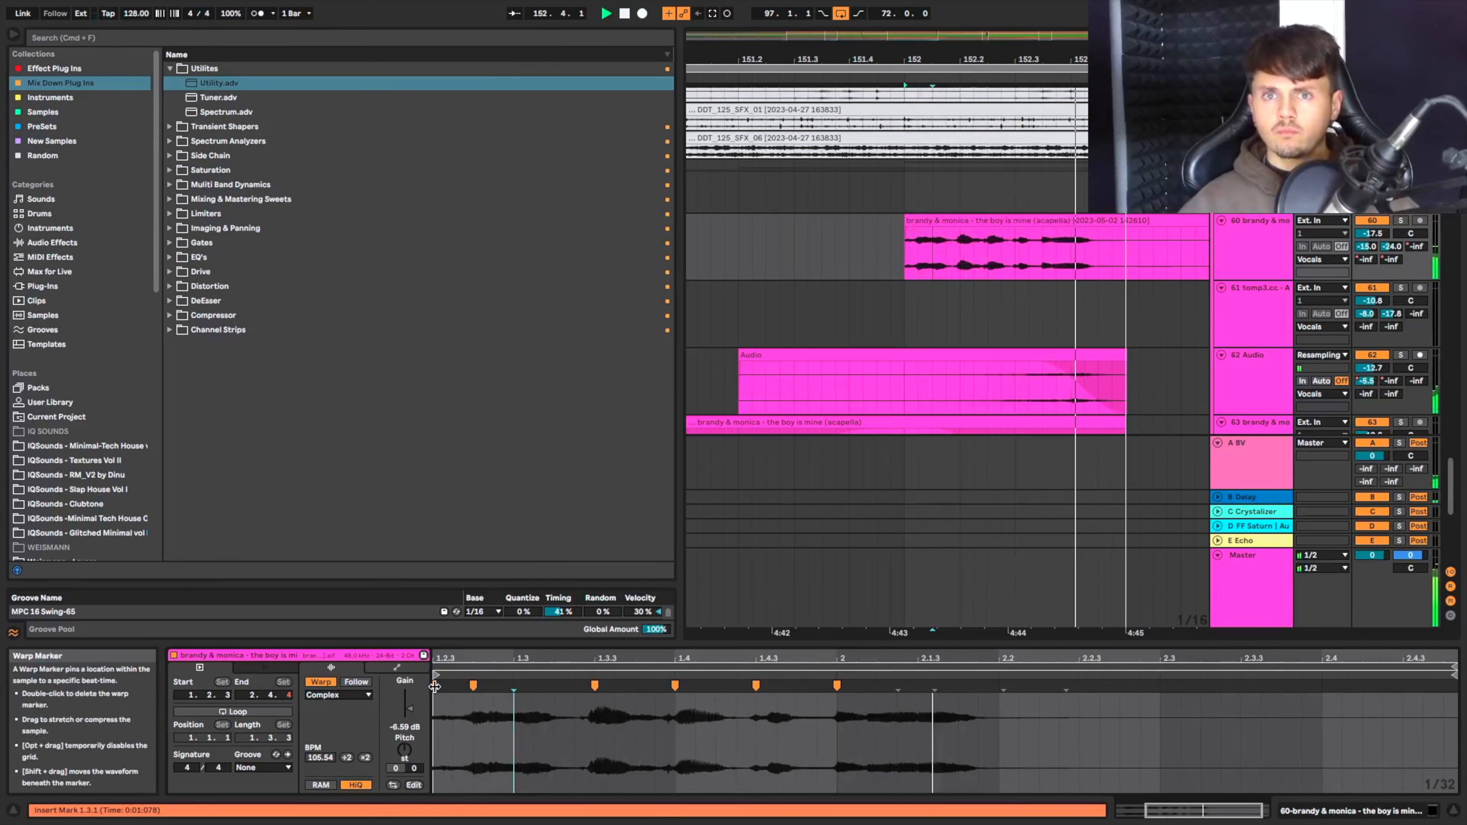
{"action": "key", "text": "space"}
{"action": "key", "text": "space"}
Play the arrangement from 148.4.1 through the drop to check the warped vocal in context.
{"action": "scroll", "coordinate": [1084, 316], "scroll_direction": "right", "scroll_amount": 2}
{"action": "scroll", "coordinate": [1084, 316], "scroll_direction": "down", "scroll_amount": 3}
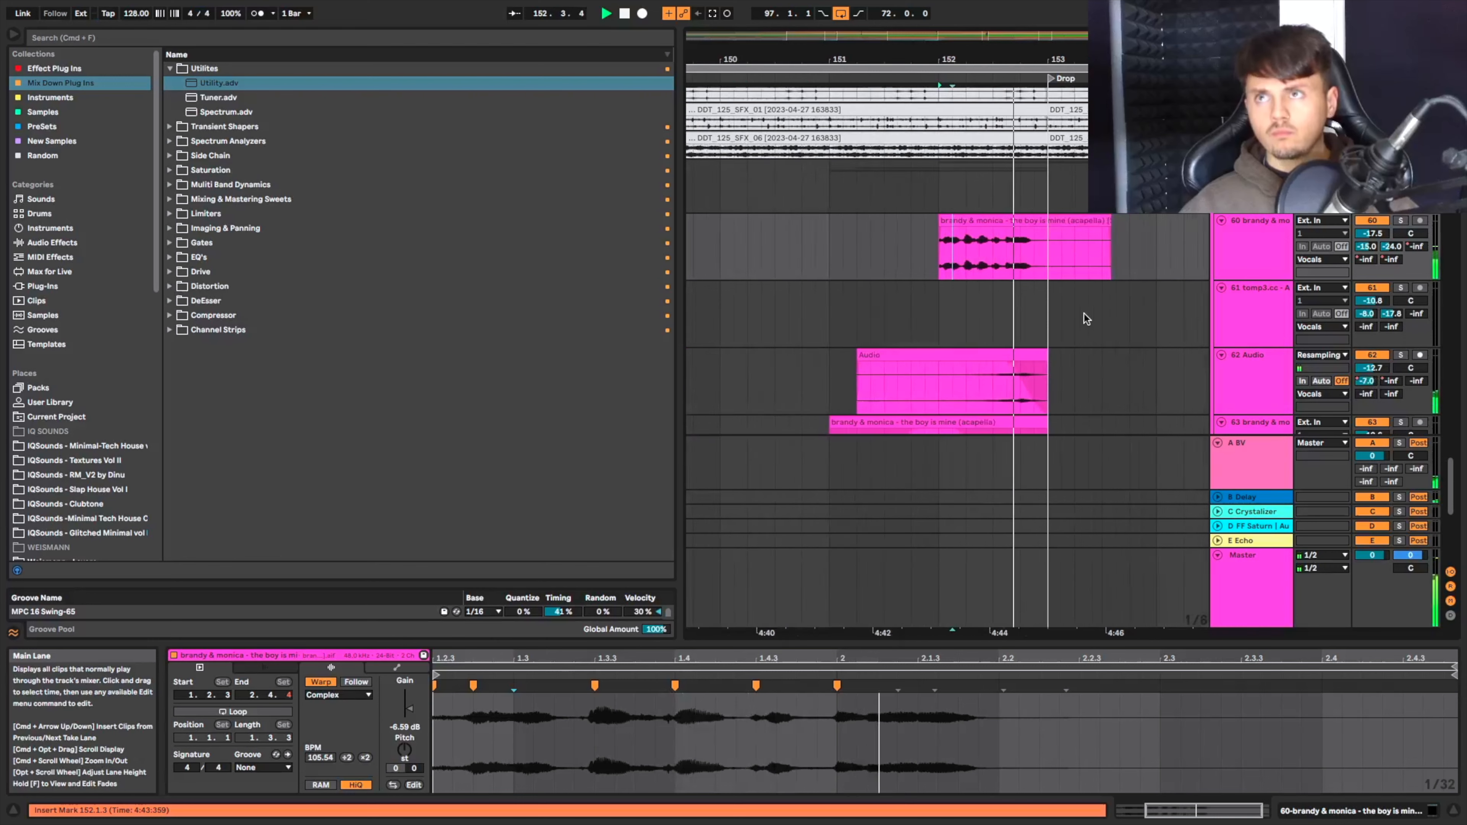
{"action": "scroll", "coordinate": [975, 252], "scroll_direction": "up", "scroll_amount": 2}
{"action": "scroll", "coordinate": [975, 253], "scroll_direction": "down", "scroll_amount": 4}
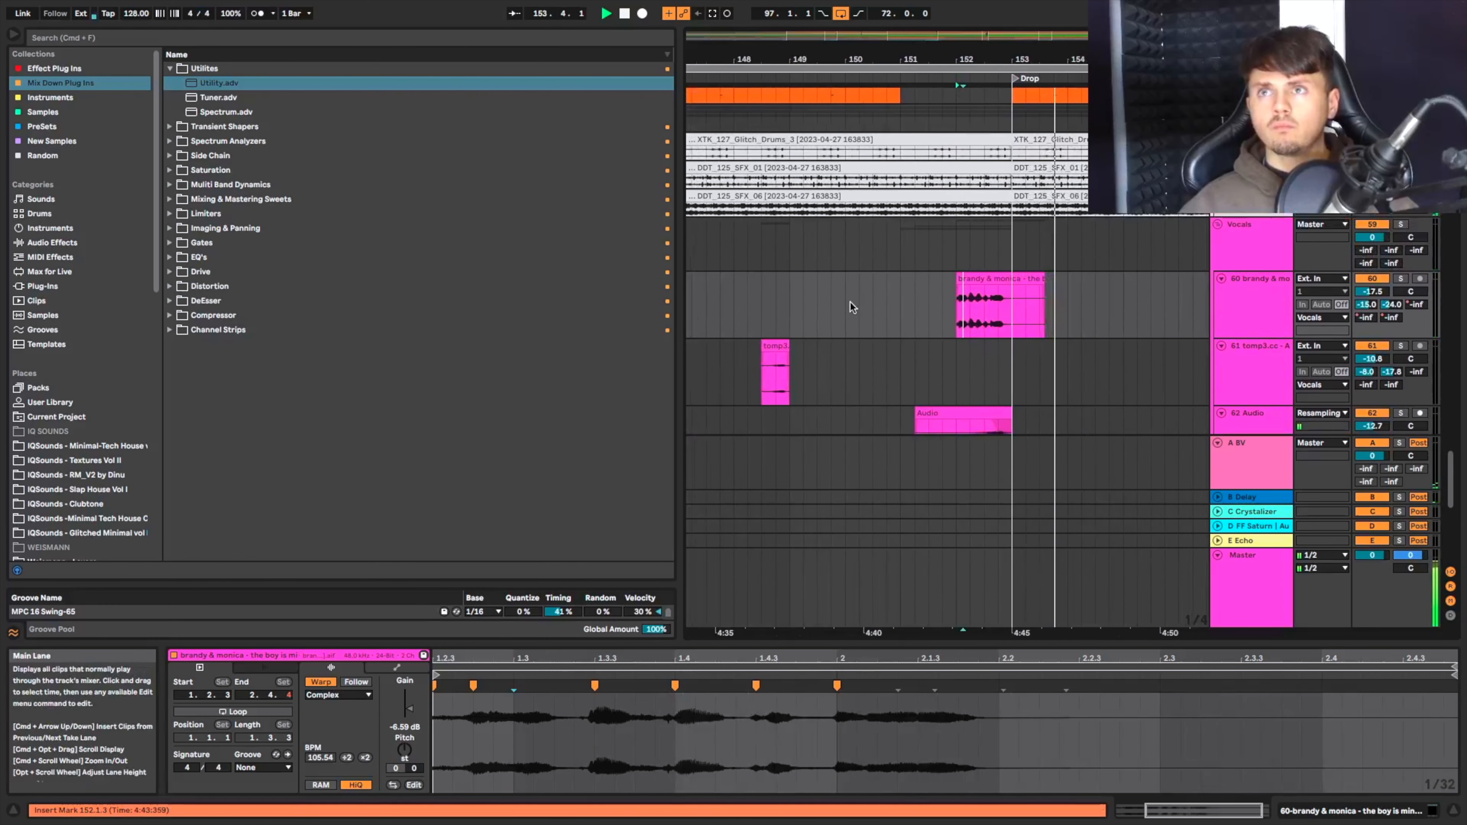
{"action": "left_click", "coordinate": [775, 310]}
{"action": "key", "text": "space"}
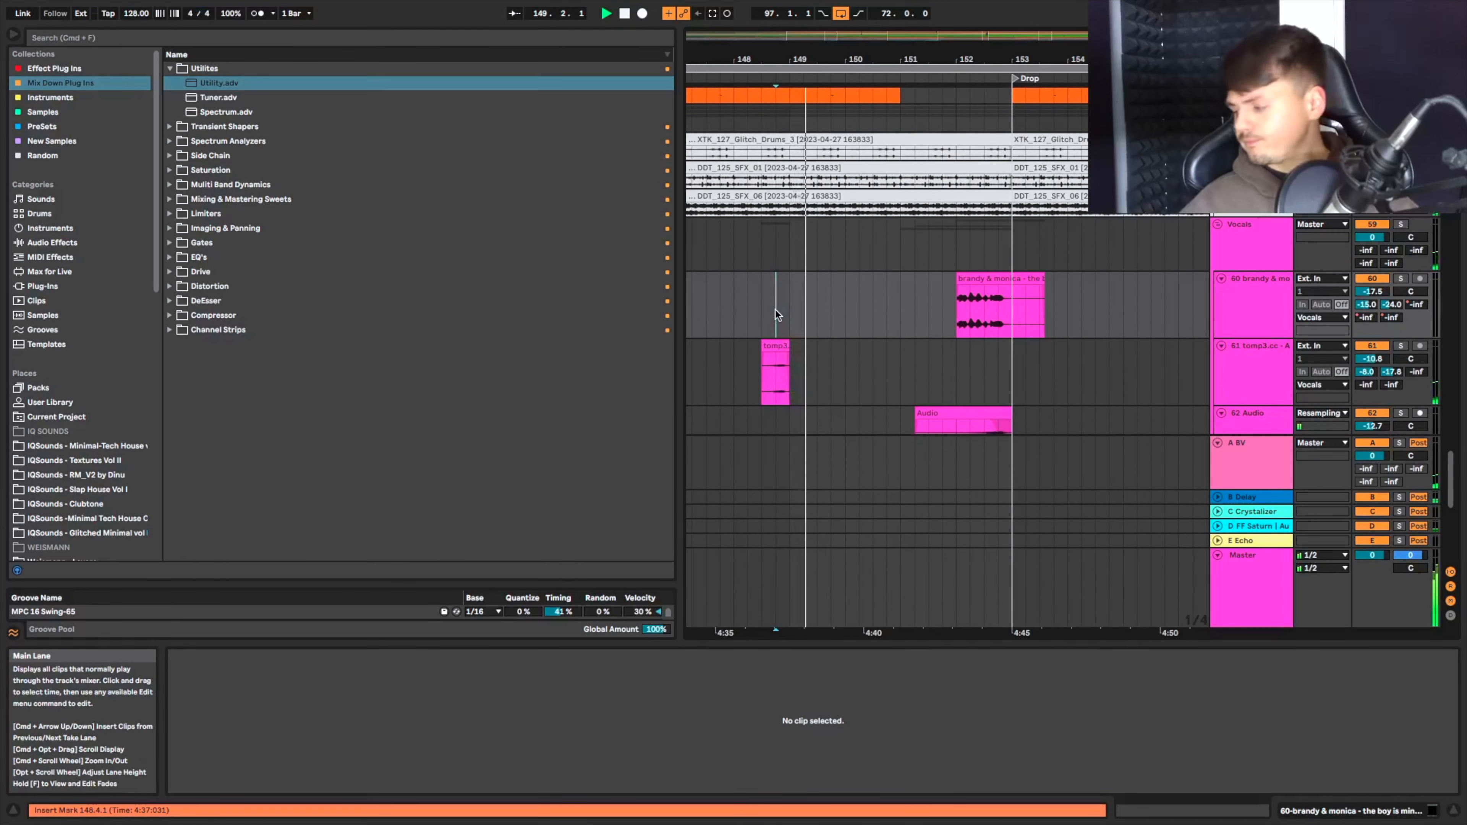
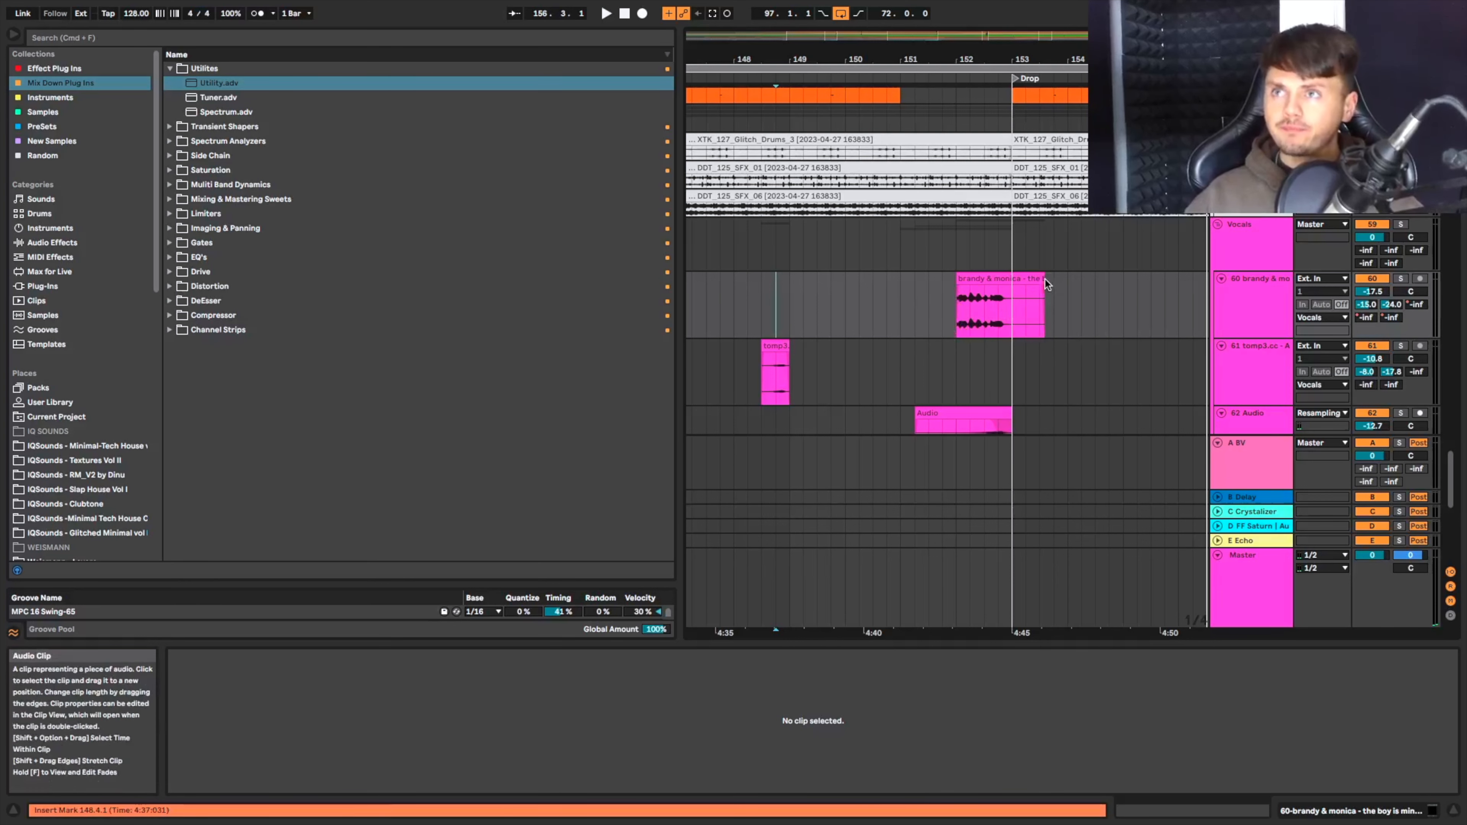
Trim the end of the track 60 vocal clip to 153.1.1 and play from 152.3.1 into the drop.
{"action": "left_click_drag", "start_coordinate": [1043, 283], "coordinate": [1009, 287]}
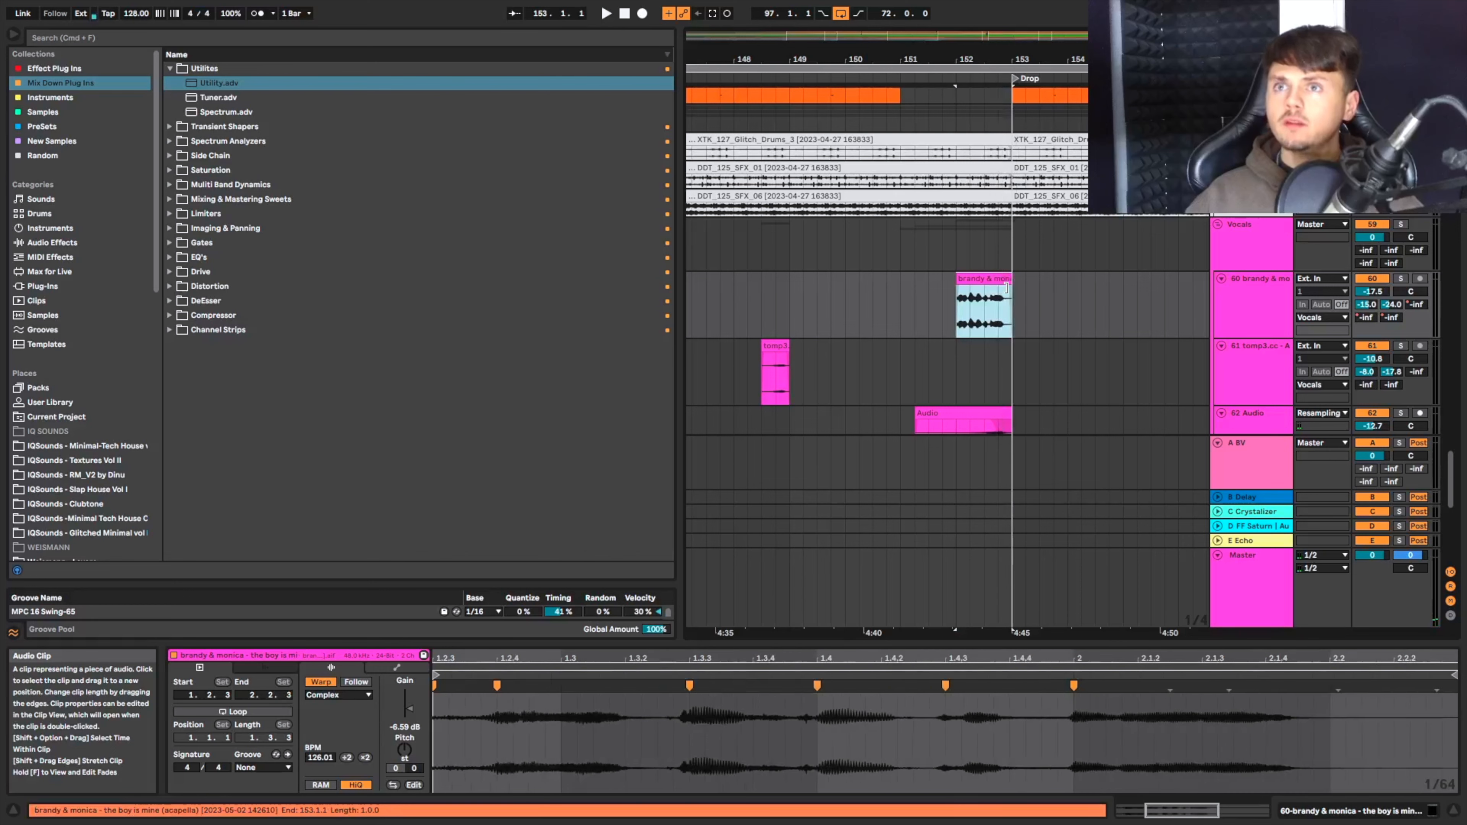
{"action": "scroll", "coordinate": [1005, 374], "scroll_direction": "down", "scroll_amount": 3}
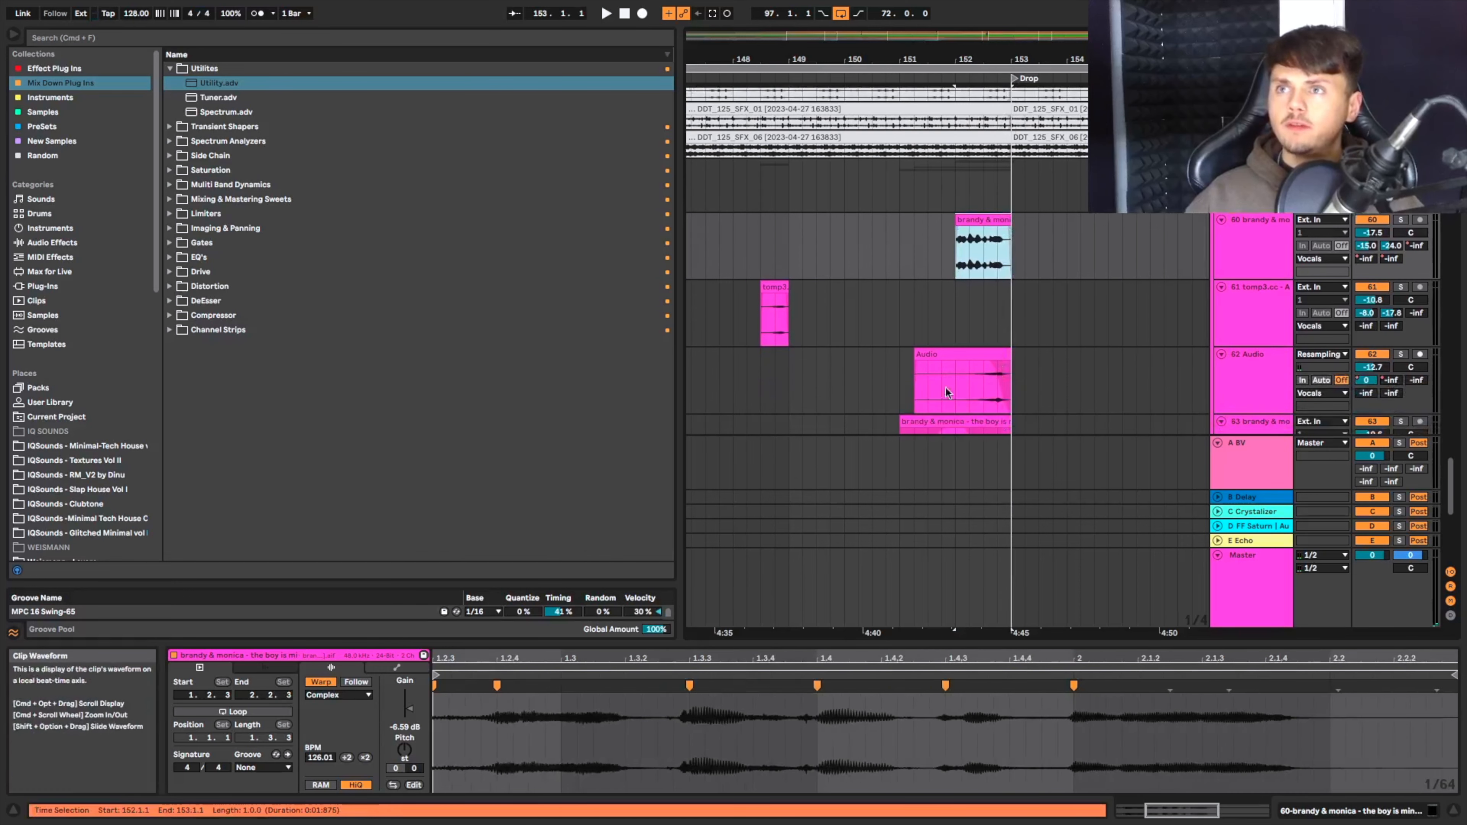
{"action": "left_click", "coordinate": [979, 386]}
{"action": "key", "text": "space"}
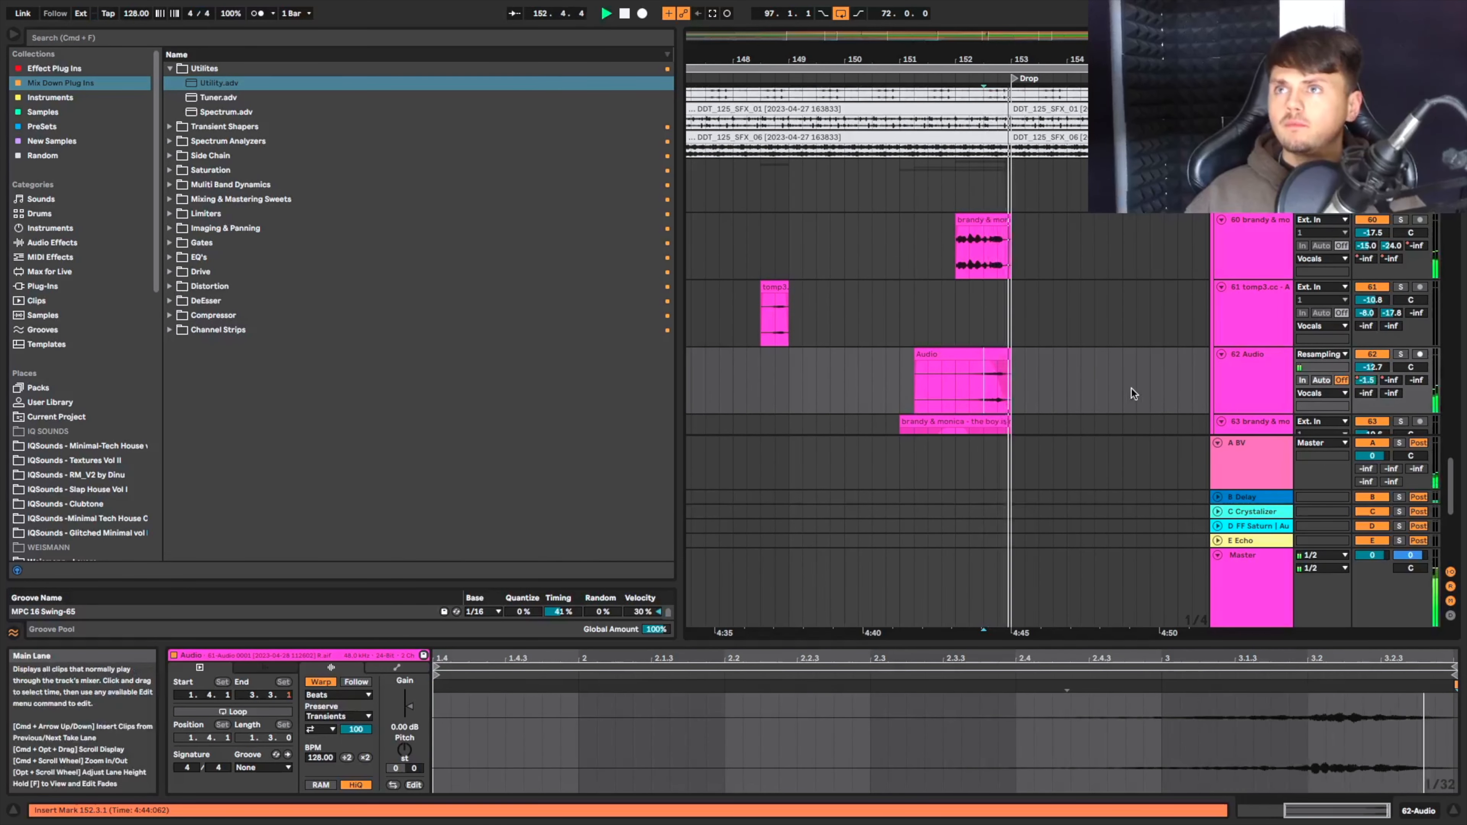
Solo the track 62 Audio clip and audition it from 152.3.1 up to the drop.
{"action": "left_click", "coordinate": [1401, 354]}
{"action": "key", "text": "space"}
{"action": "key", "text": "space"}
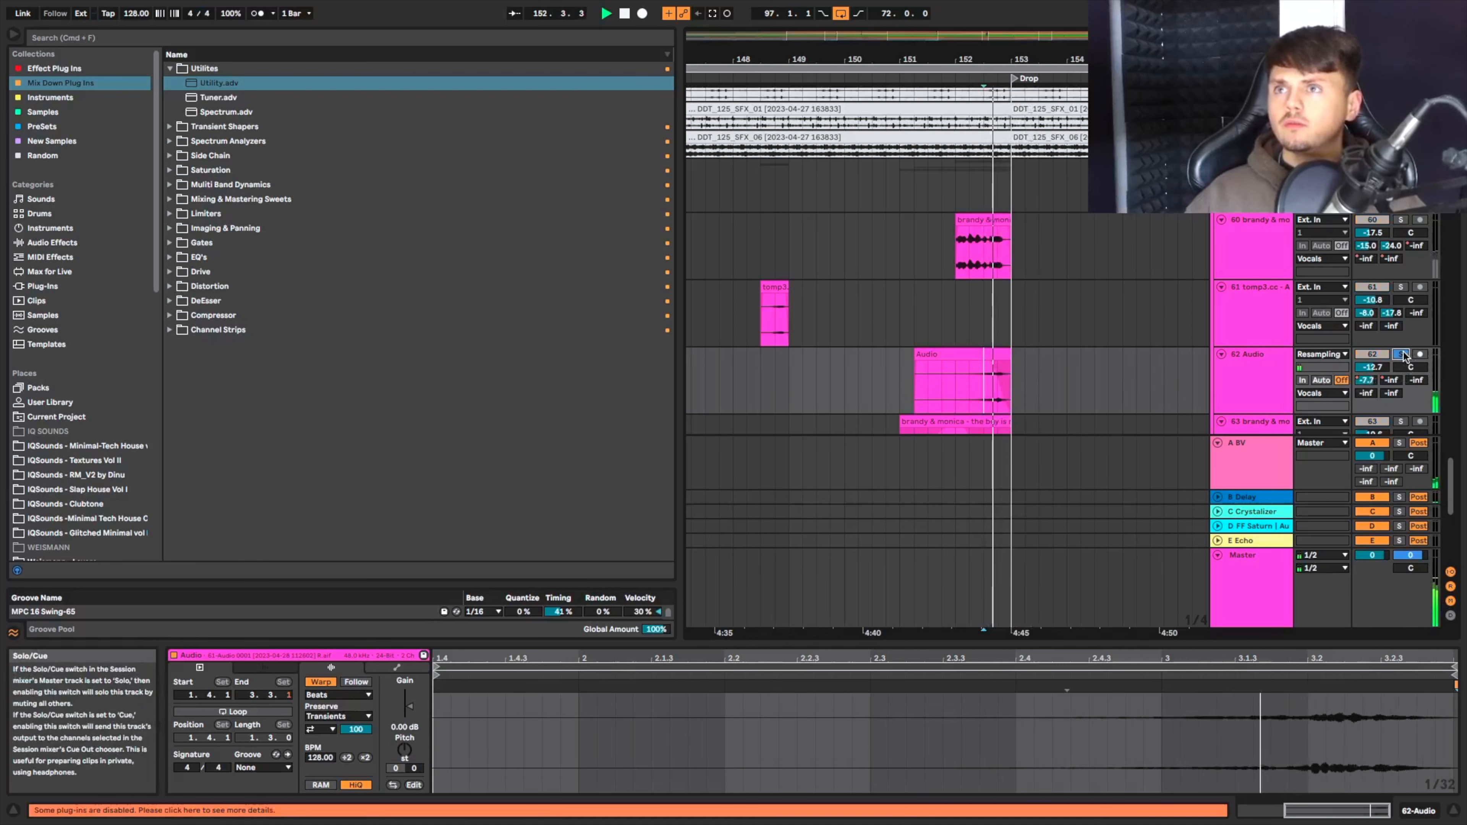
{"action": "key", "text": "space"}
{"action": "scroll", "coordinate": [878, 225], "scroll_direction": "down", "scroll_amount": 6}
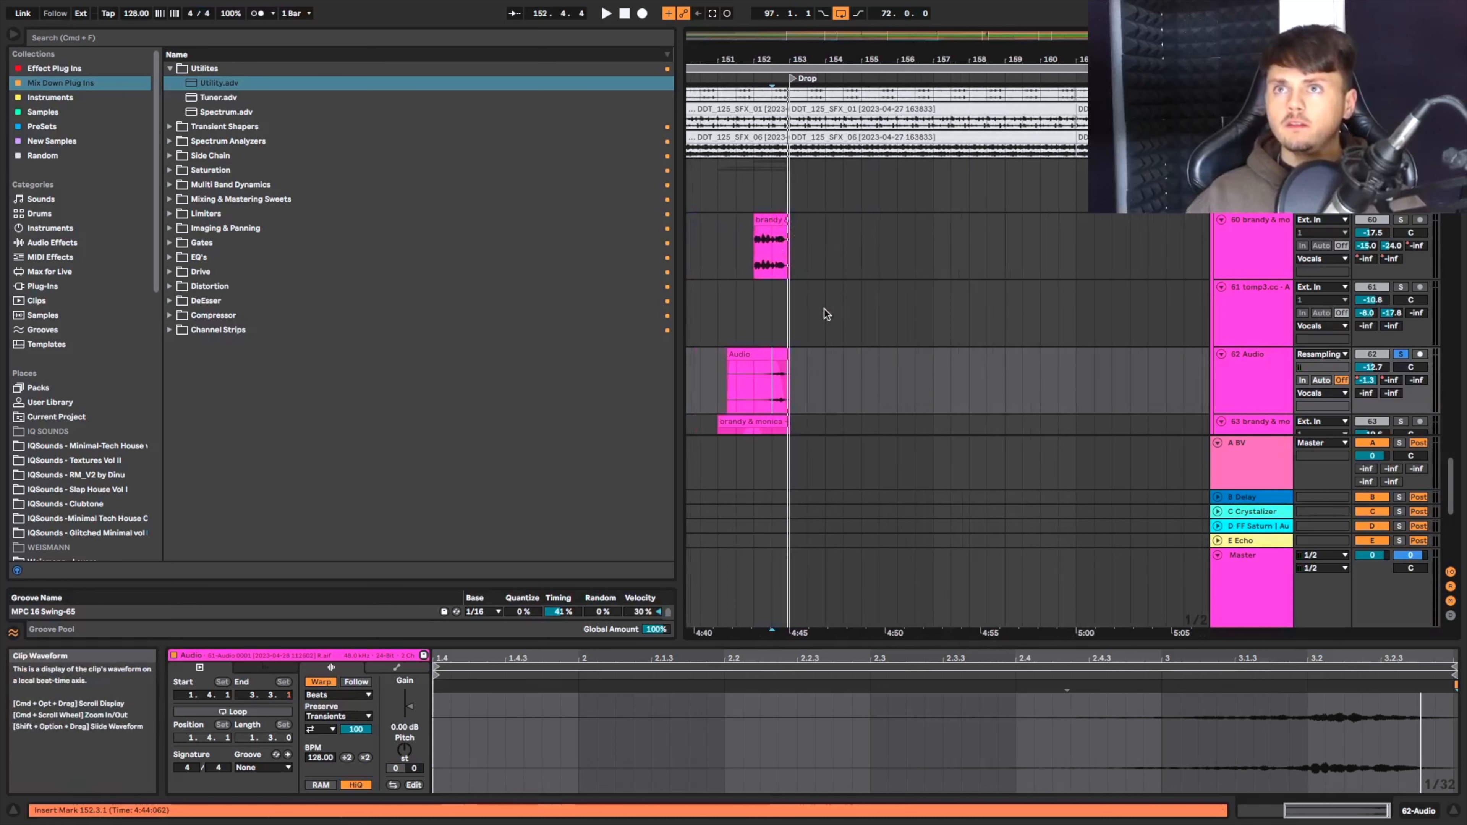
Insert an audio track below the track 60 vocal, set its input to Resampling and arm it for recording.
{"action": "right_click", "coordinate": [1245, 229]}
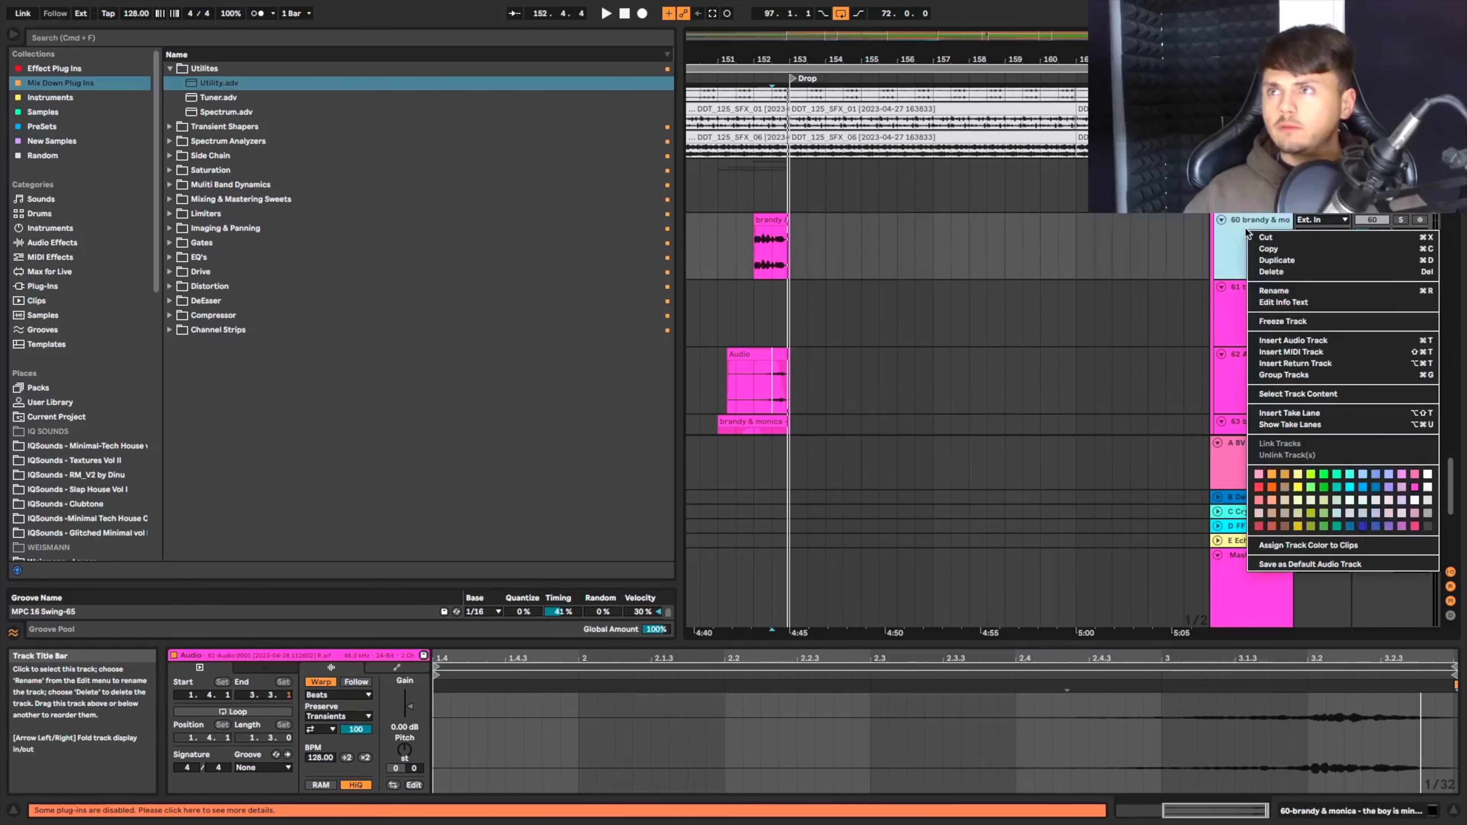
{"action": "left_click", "coordinate": [1356, 343]}
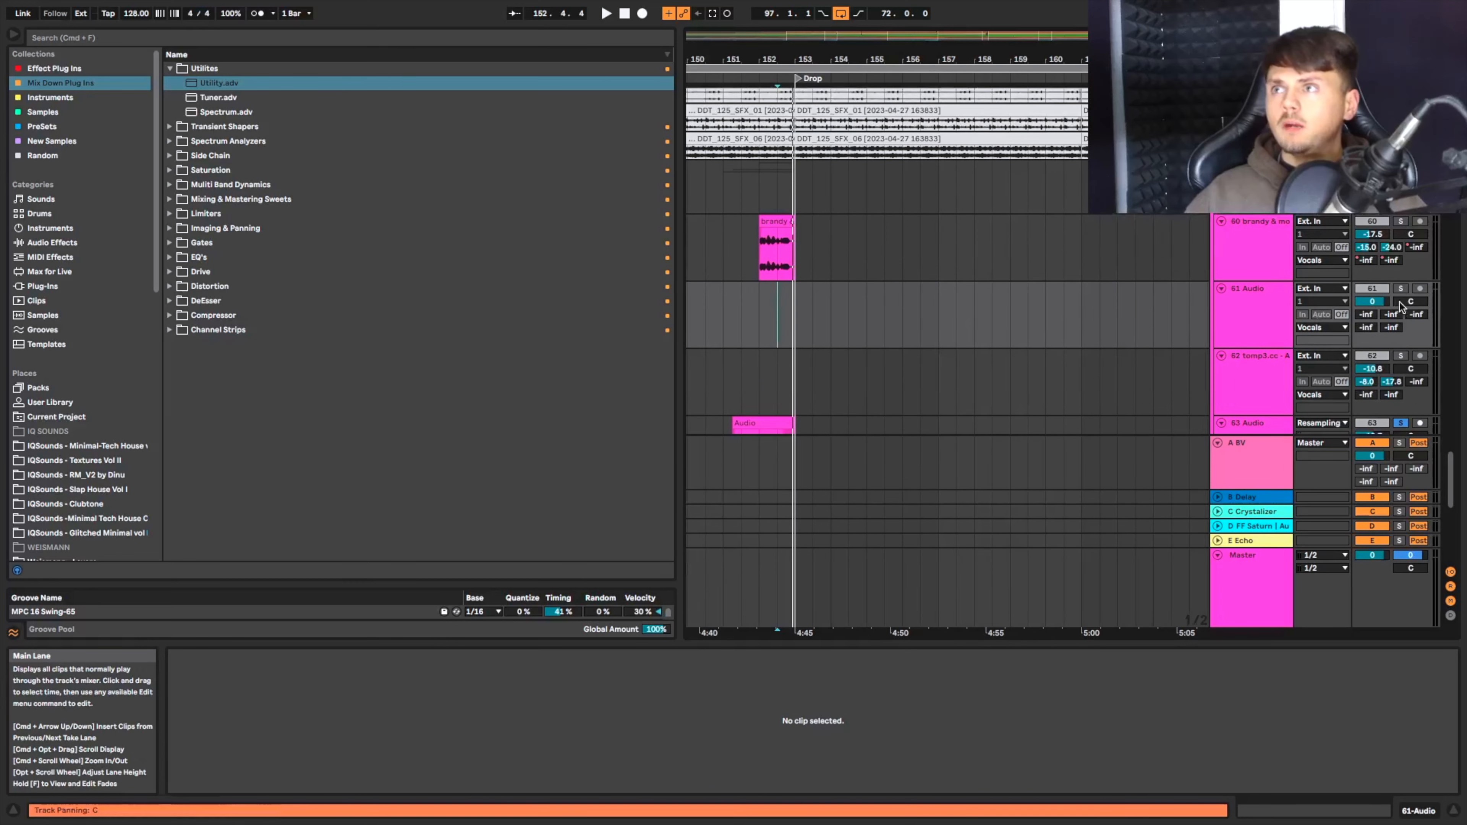
{"action": "left_click", "coordinate": [1321, 291]}
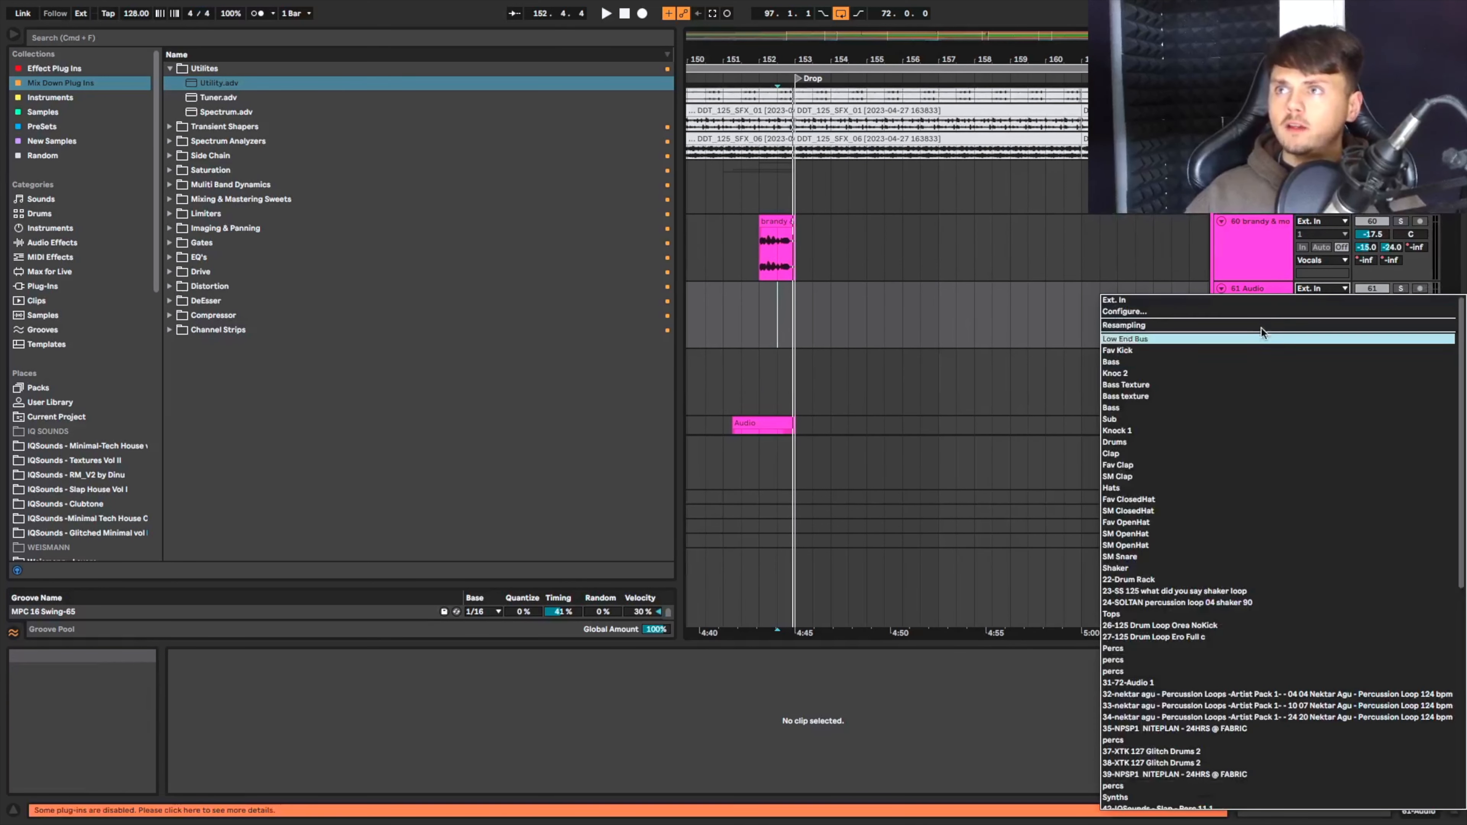
{"action": "left_click", "coordinate": [1253, 337]}
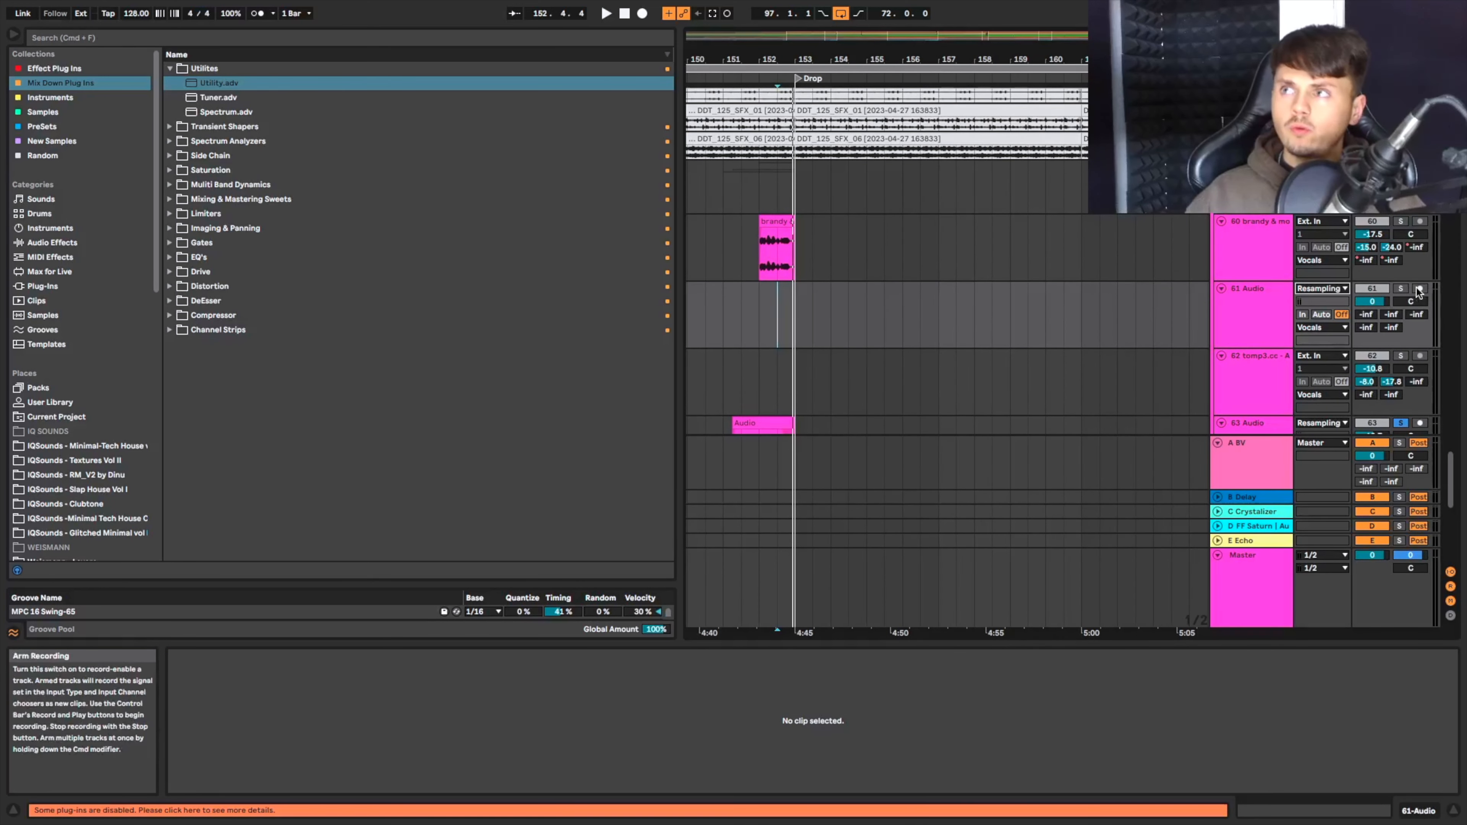
Solo the track 60 vocal and record it onto track 61 from 152.1.1 until about 155.4.
{"action": "left_click", "coordinate": [1246, 259]}
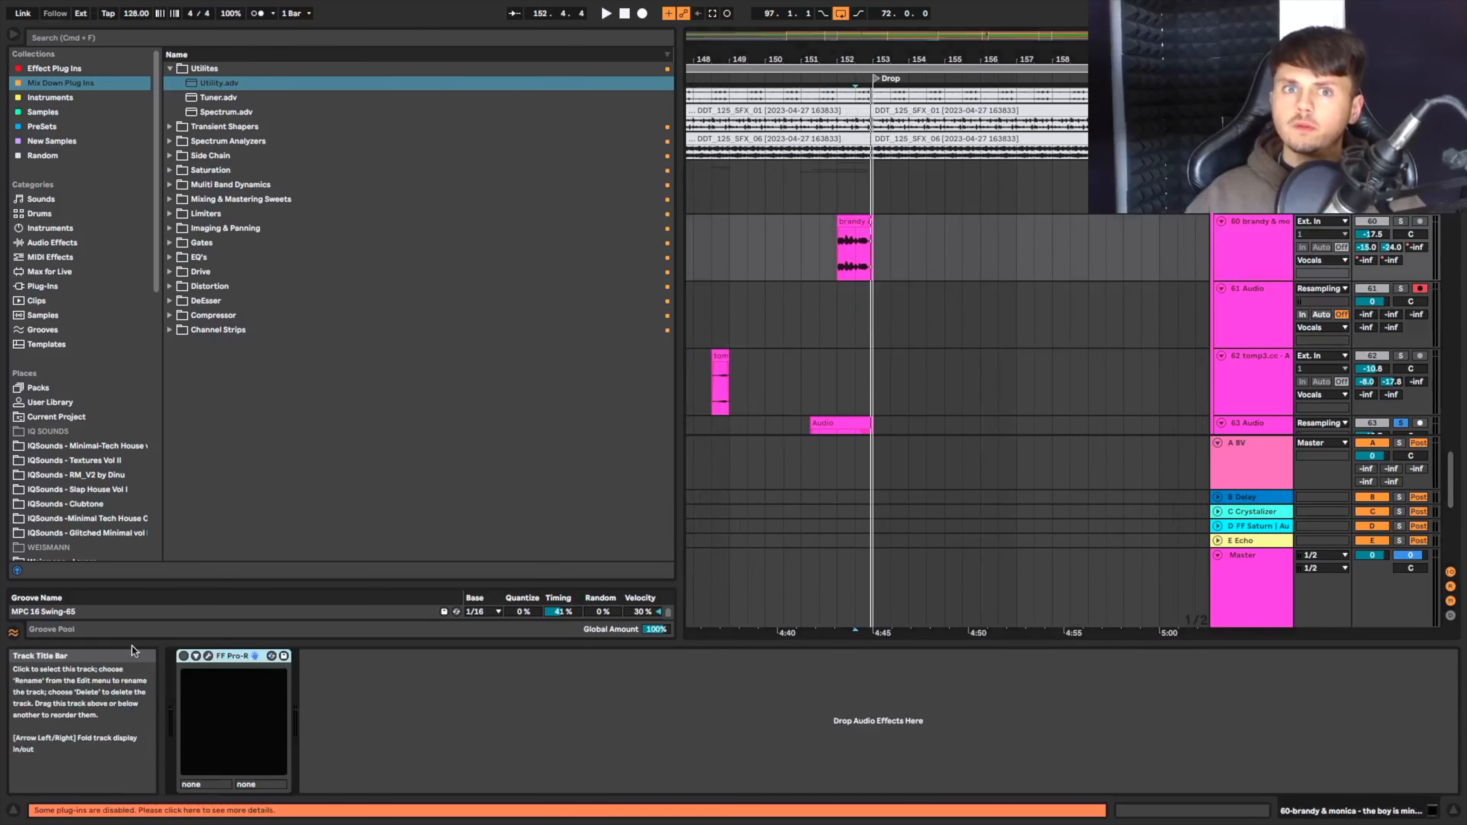
{"action": "left_click", "coordinate": [827, 332]}
{"action": "left_click", "coordinate": [1401, 222]}
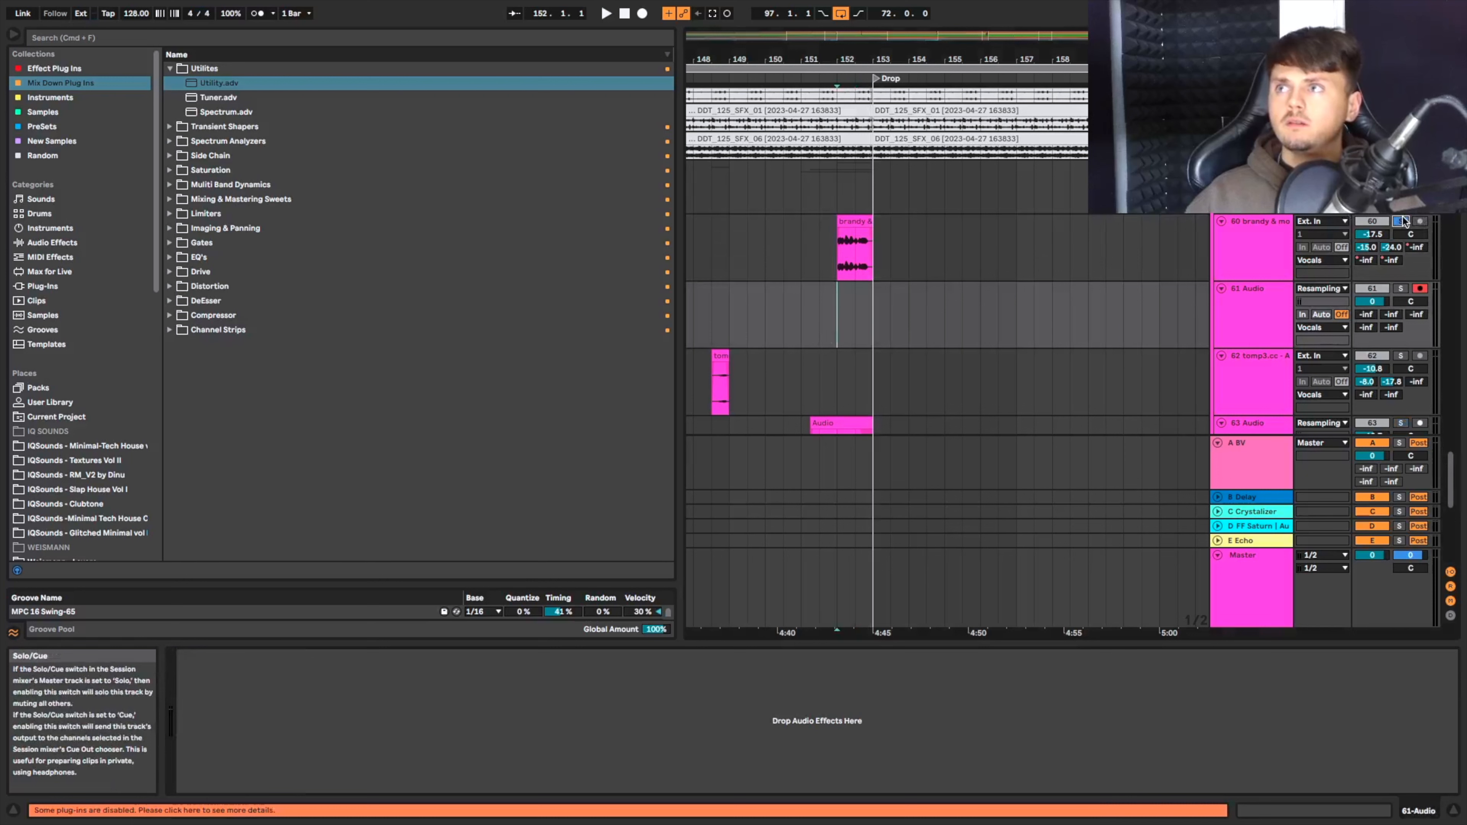
{"action": "left_click", "coordinate": [642, 14]}
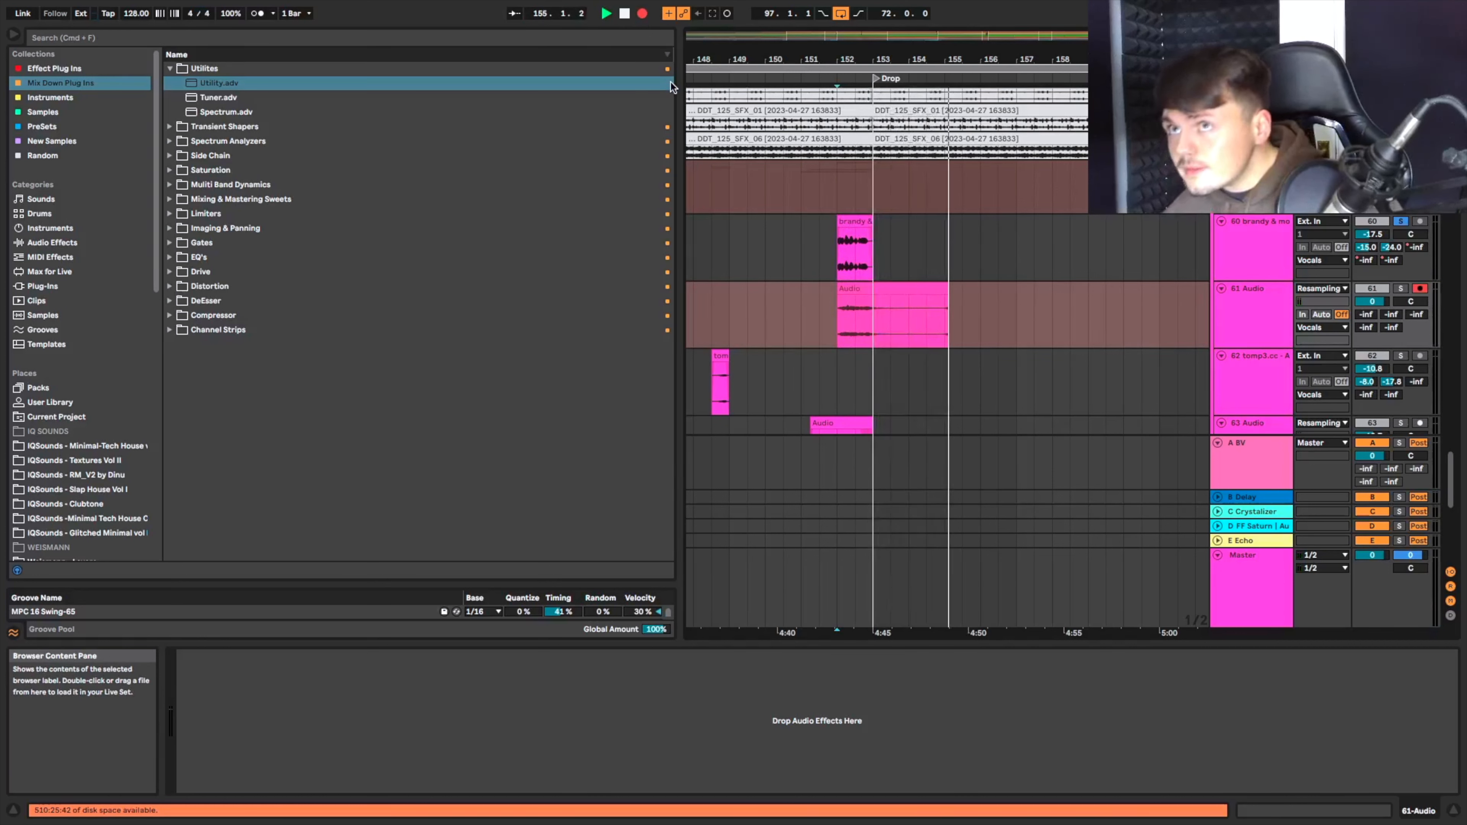
{"action": "key", "text": "F9"}
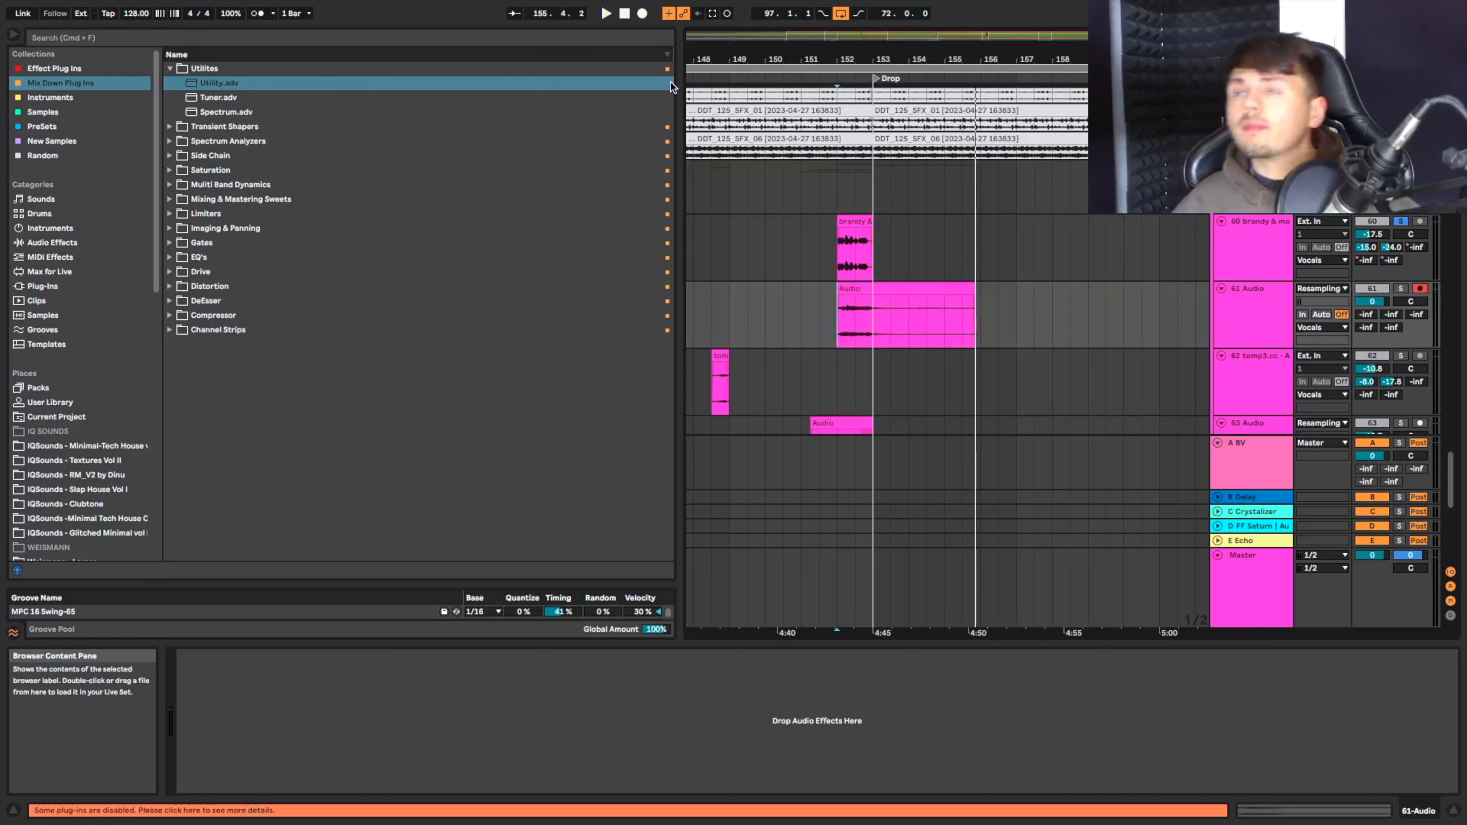
Reverse the recorded track 61 clip and move it to start at 149.1.1, leading into the drop.
{"action": "left_click", "coordinate": [881, 287]}
{"action": "key", "text": "r"}
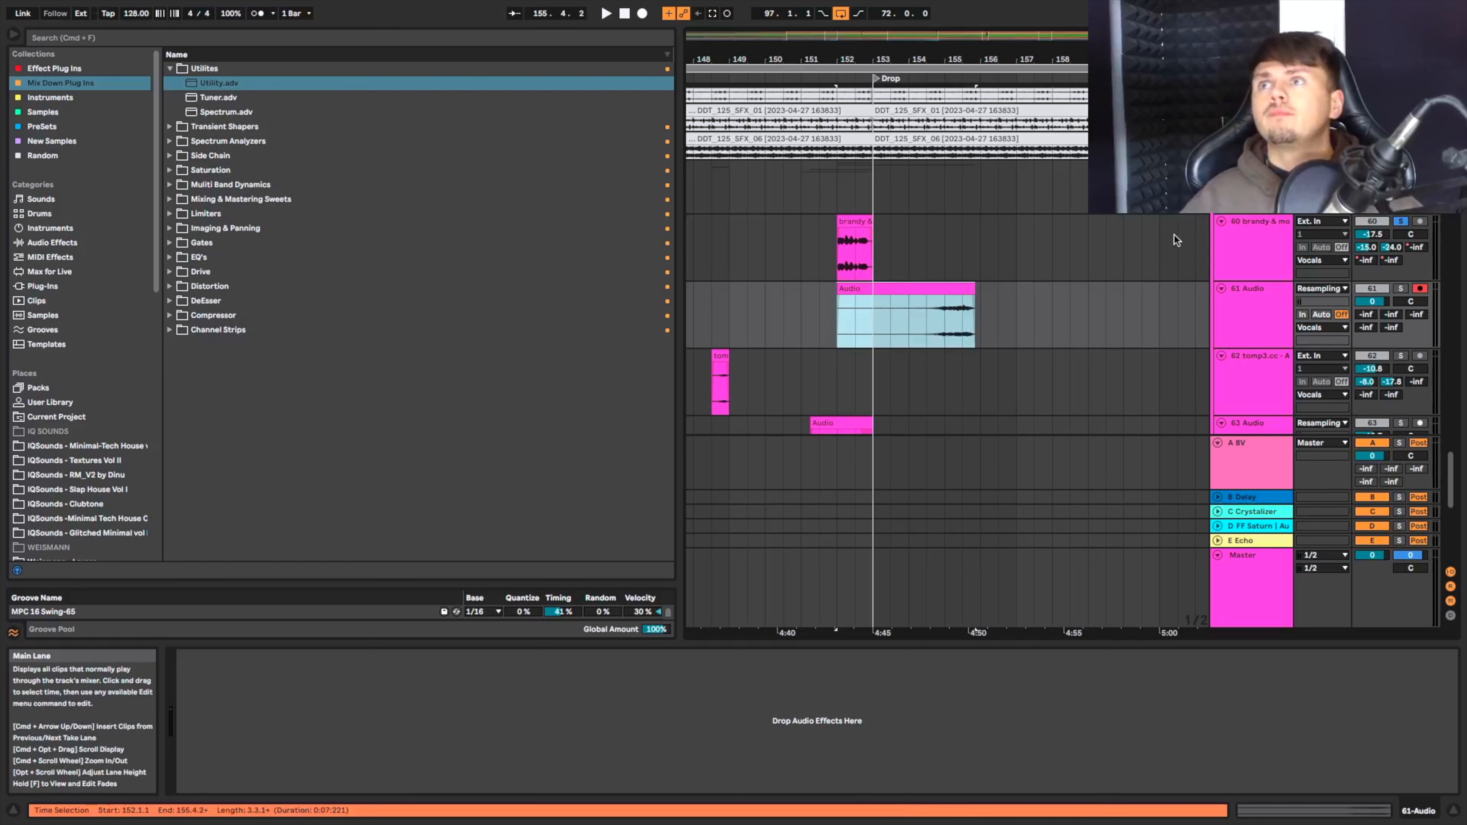
{"action": "left_click", "coordinate": [1248, 236]}
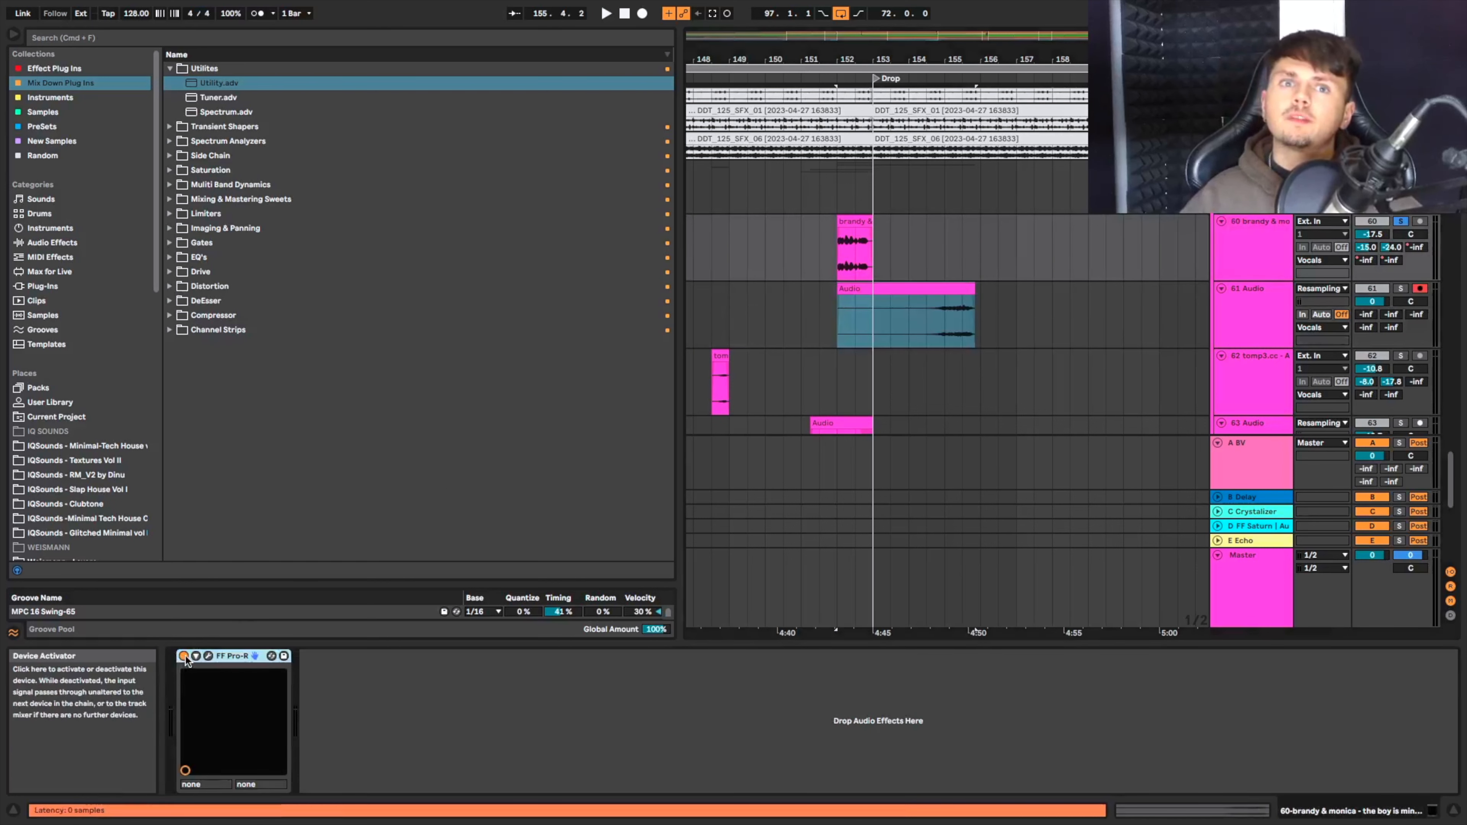
{"action": "left_click_drag", "start_coordinate": [914, 306], "coordinate": [796, 310]}
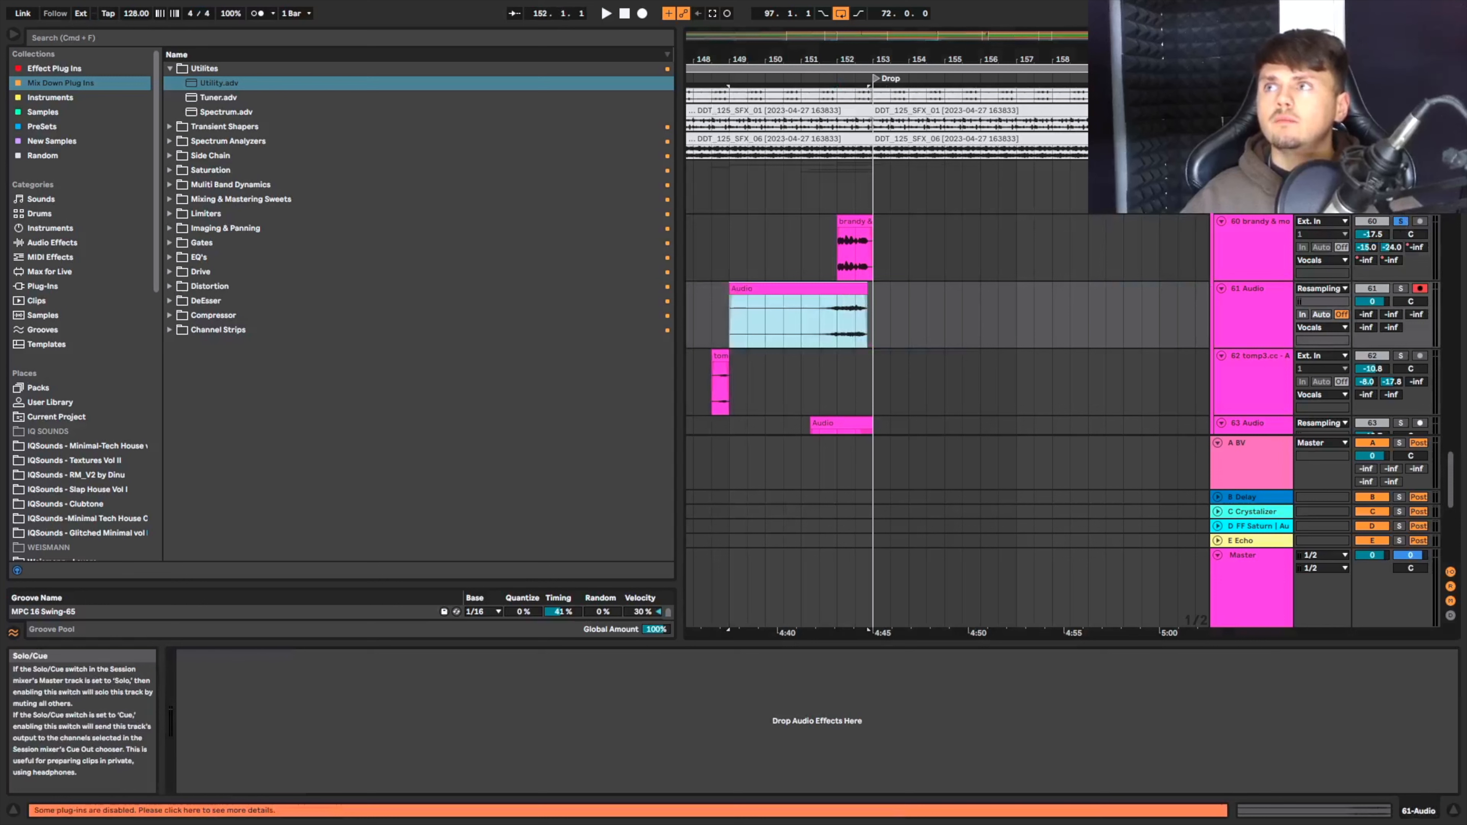
Play the reversed track 61 clip from 151.3.1 into the drop with the full mix.
{"action": "key", "text": "space"}
{"action": "left_click", "coordinate": [808, 333]}
{"action": "left_click", "coordinate": [819, 327]}
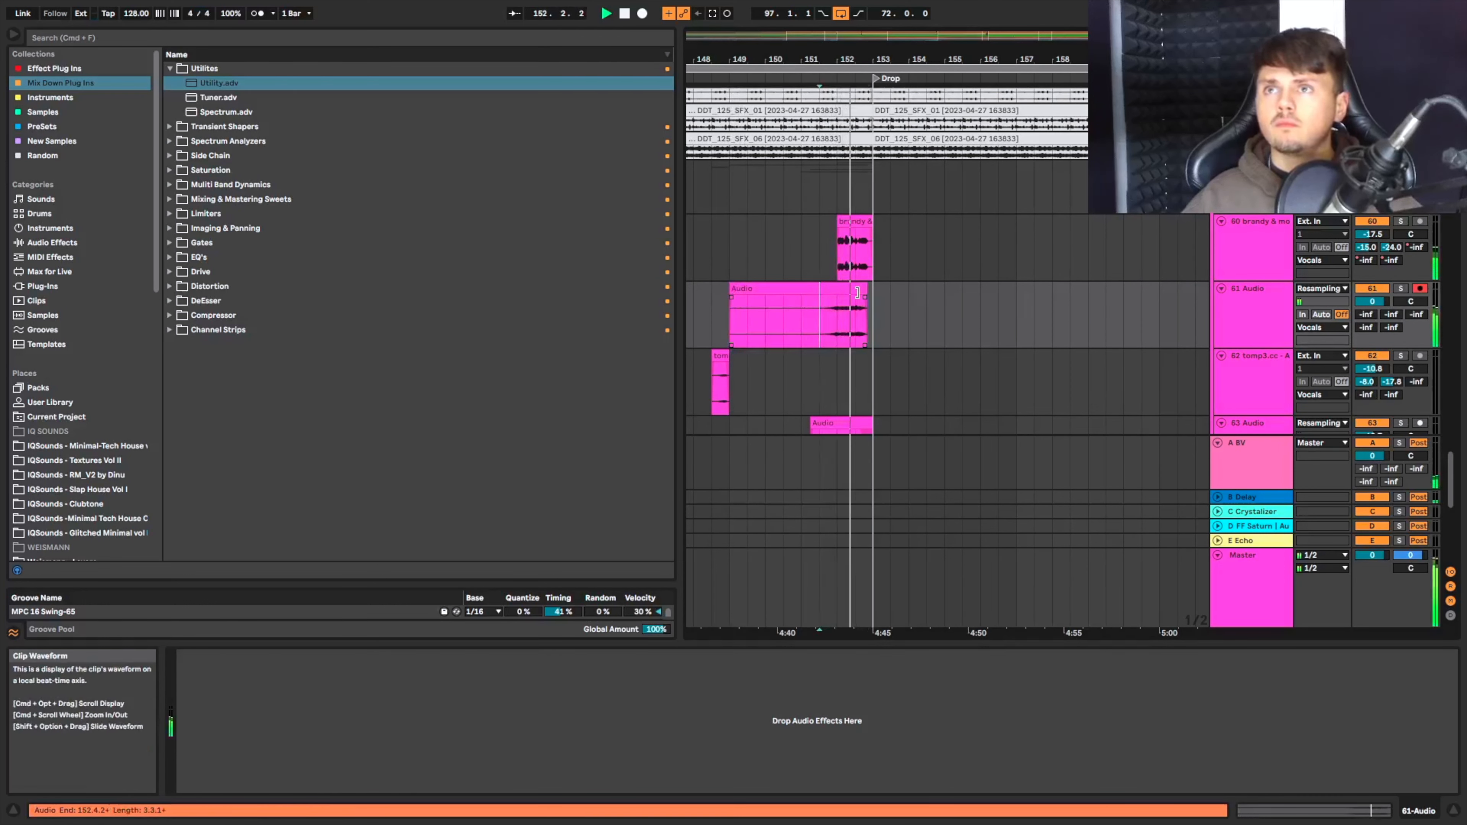
{"action": "key", "text": "space"}
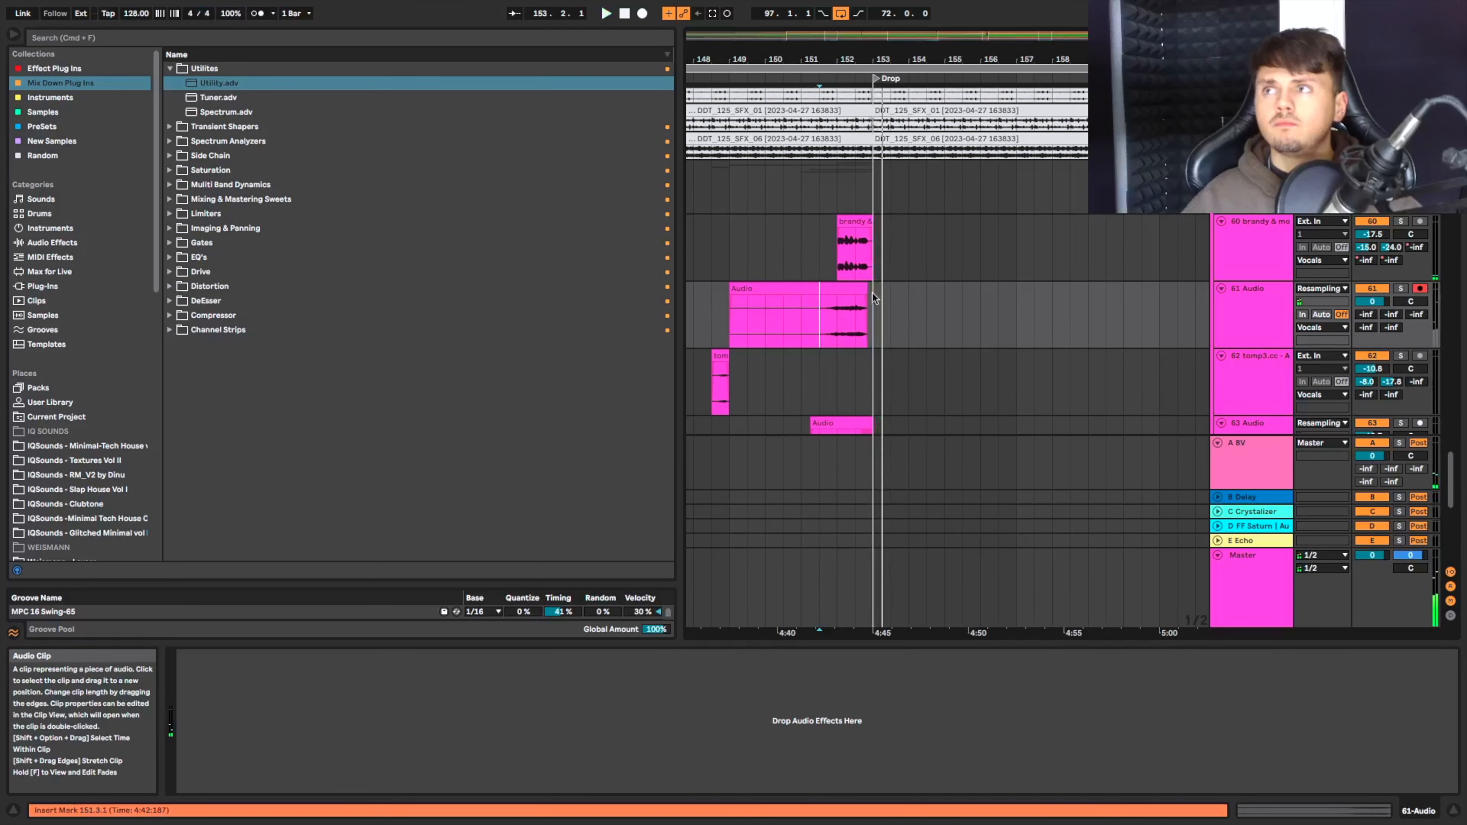
Lower the track 61 volume to -18.1 dB, replaying from 151.3.1 to judge the balance.
{"action": "key", "text": "space"}
{"action": "left_click_drag", "start_coordinate": [1377, 303], "coordinate": [1377, 336]}
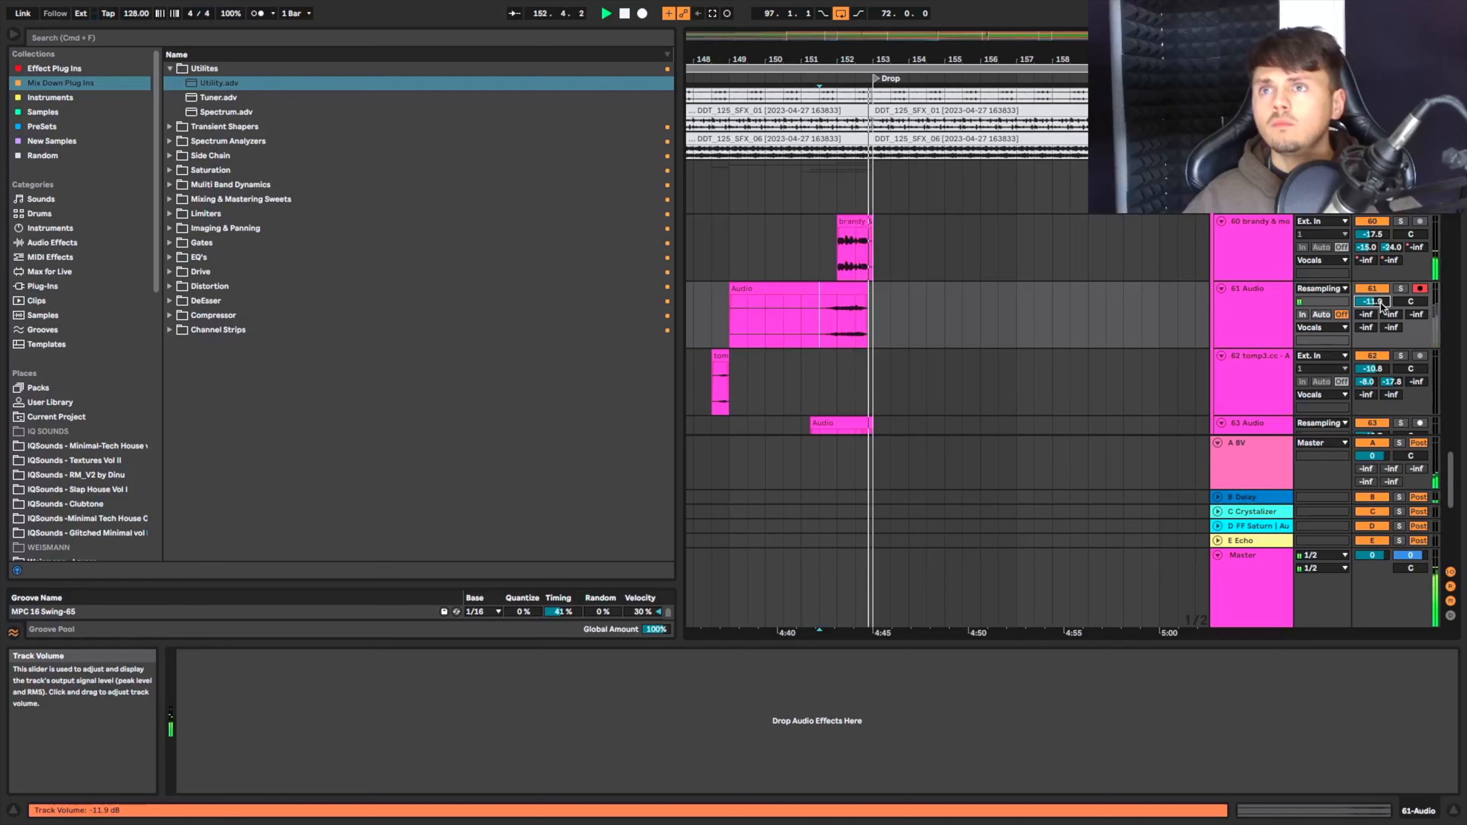
{"action": "key", "text": "space"}
{"action": "scroll", "coordinate": [1407, 226], "scroll_direction": "down", "scroll_amount": 1}
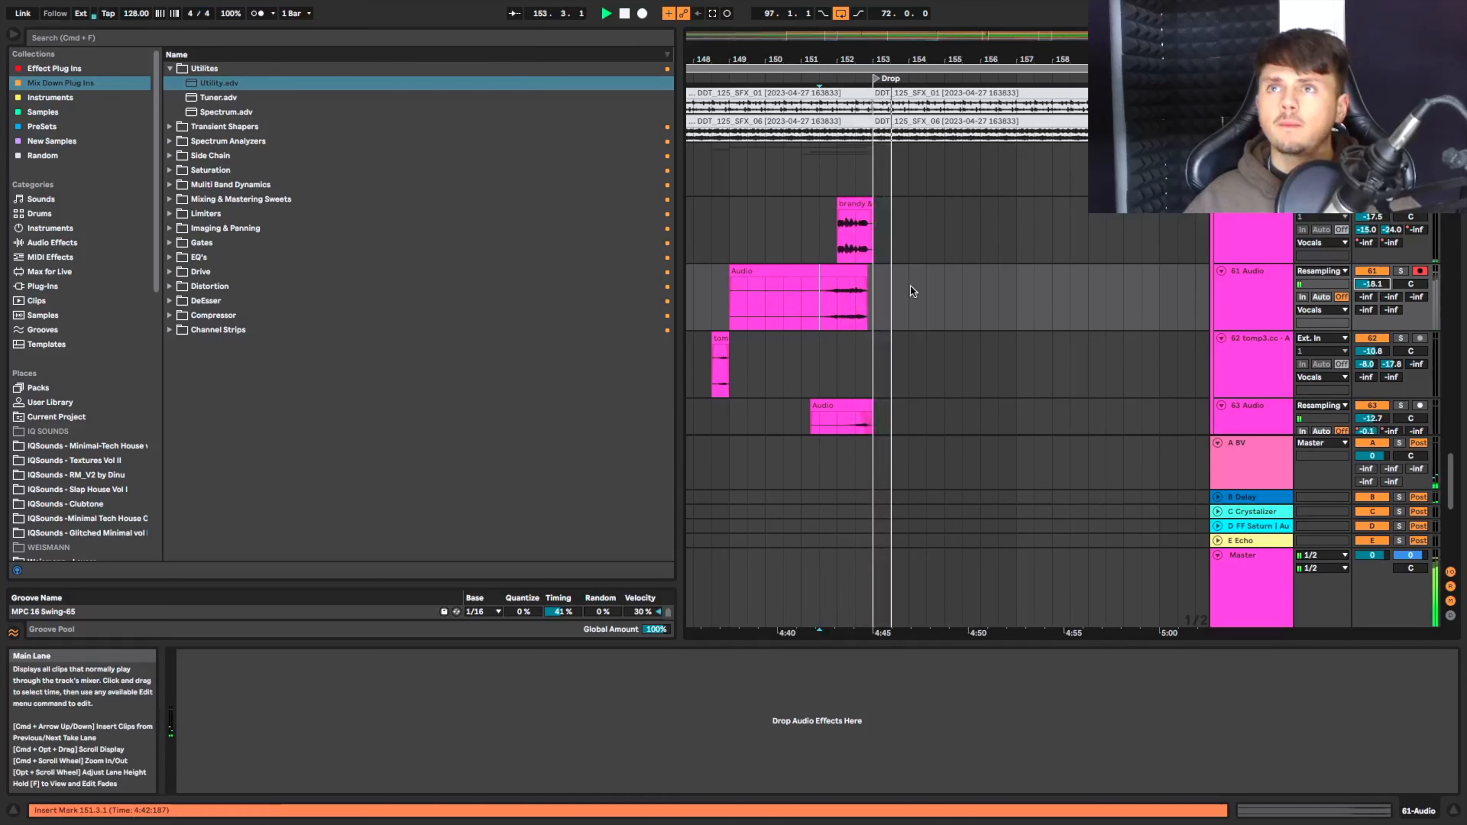
{"action": "key", "text": "space"}
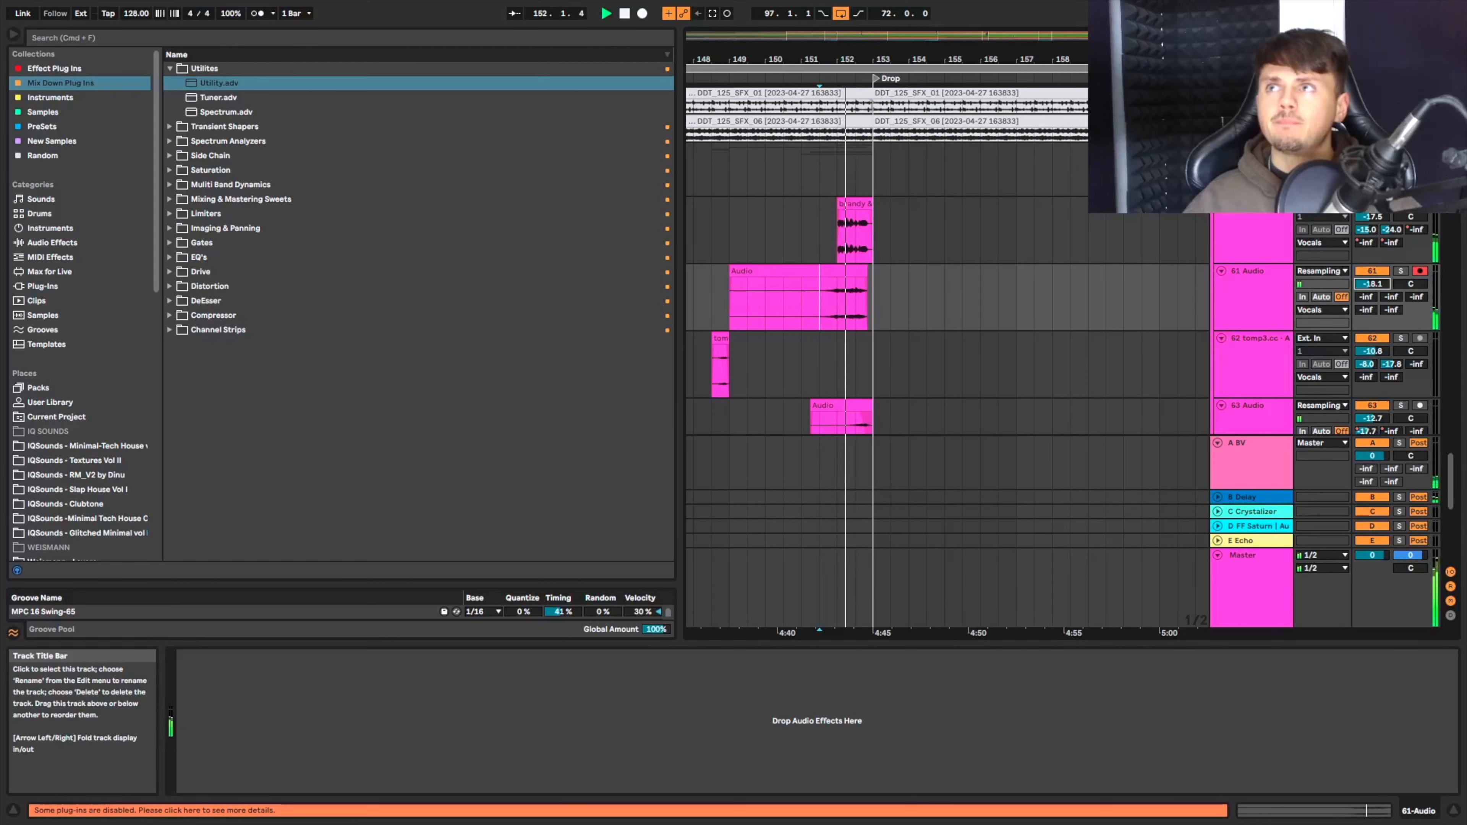
{"action": "key", "text": "space"}
{"action": "key", "text": "space"}
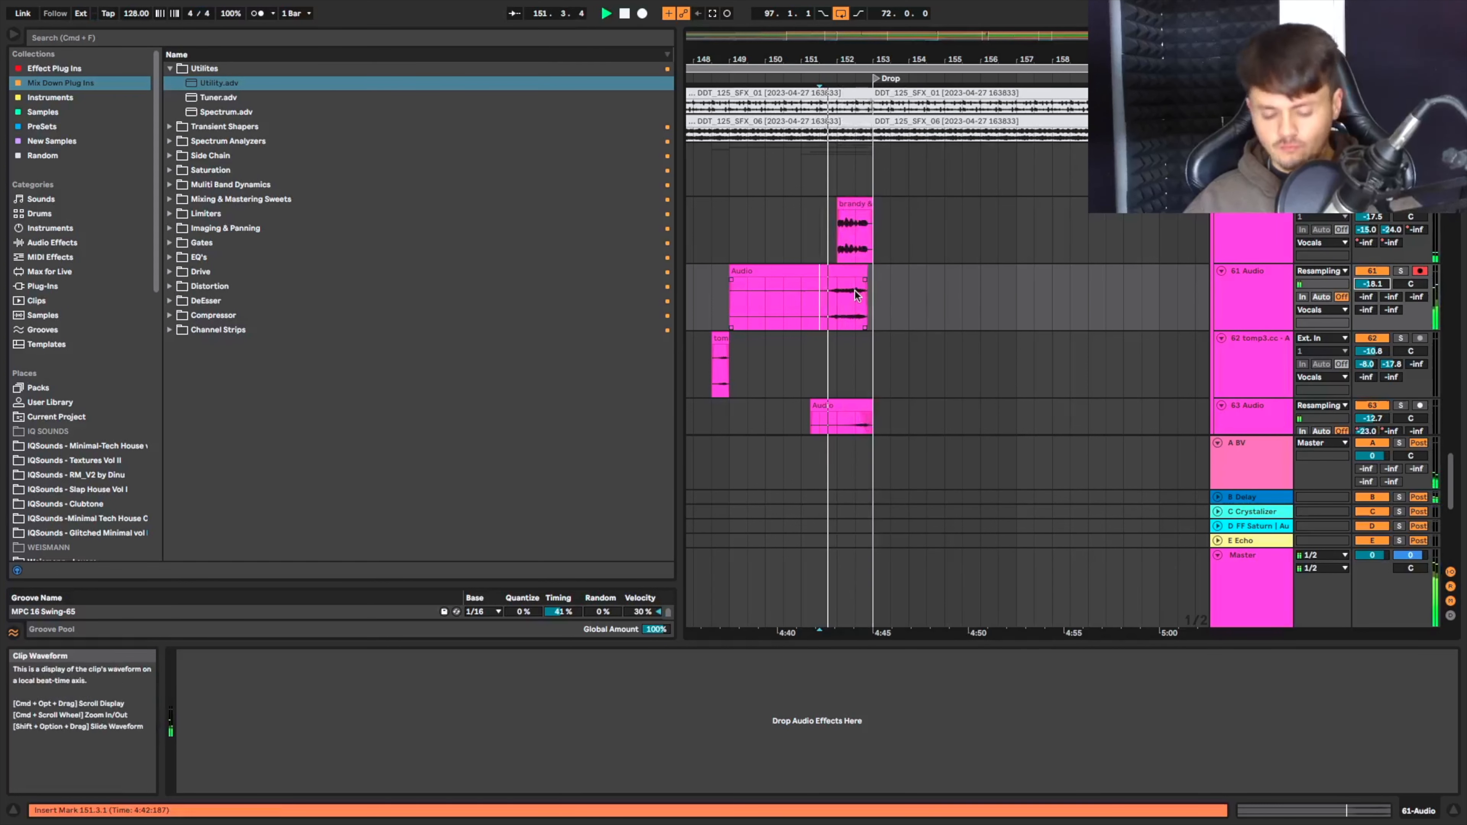
Add a short fade-out to the end of the reversed track 61 clip just before the drop.
{"action": "scroll", "coordinate": [857, 292], "scroll_direction": "up", "scroll_amount": 5}
{"action": "left_click_drag", "start_coordinate": [891, 280], "coordinate": [842, 280]}
{"action": "scroll", "coordinate": [867, 291], "scroll_direction": "down", "scroll_amount": 4}
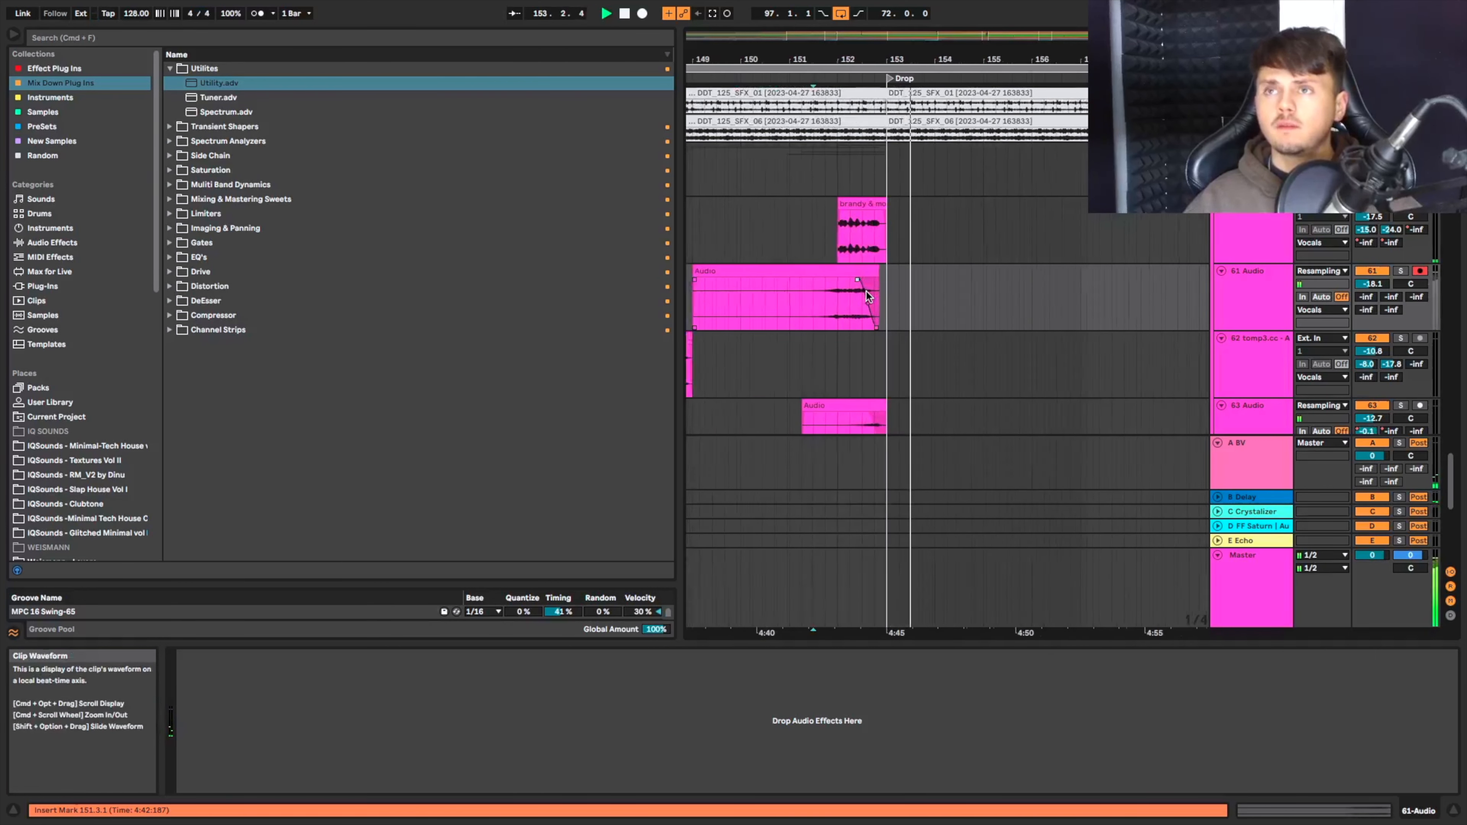
{"action": "scroll", "coordinate": [868, 295], "scroll_direction": "down", "scroll_amount": 4}
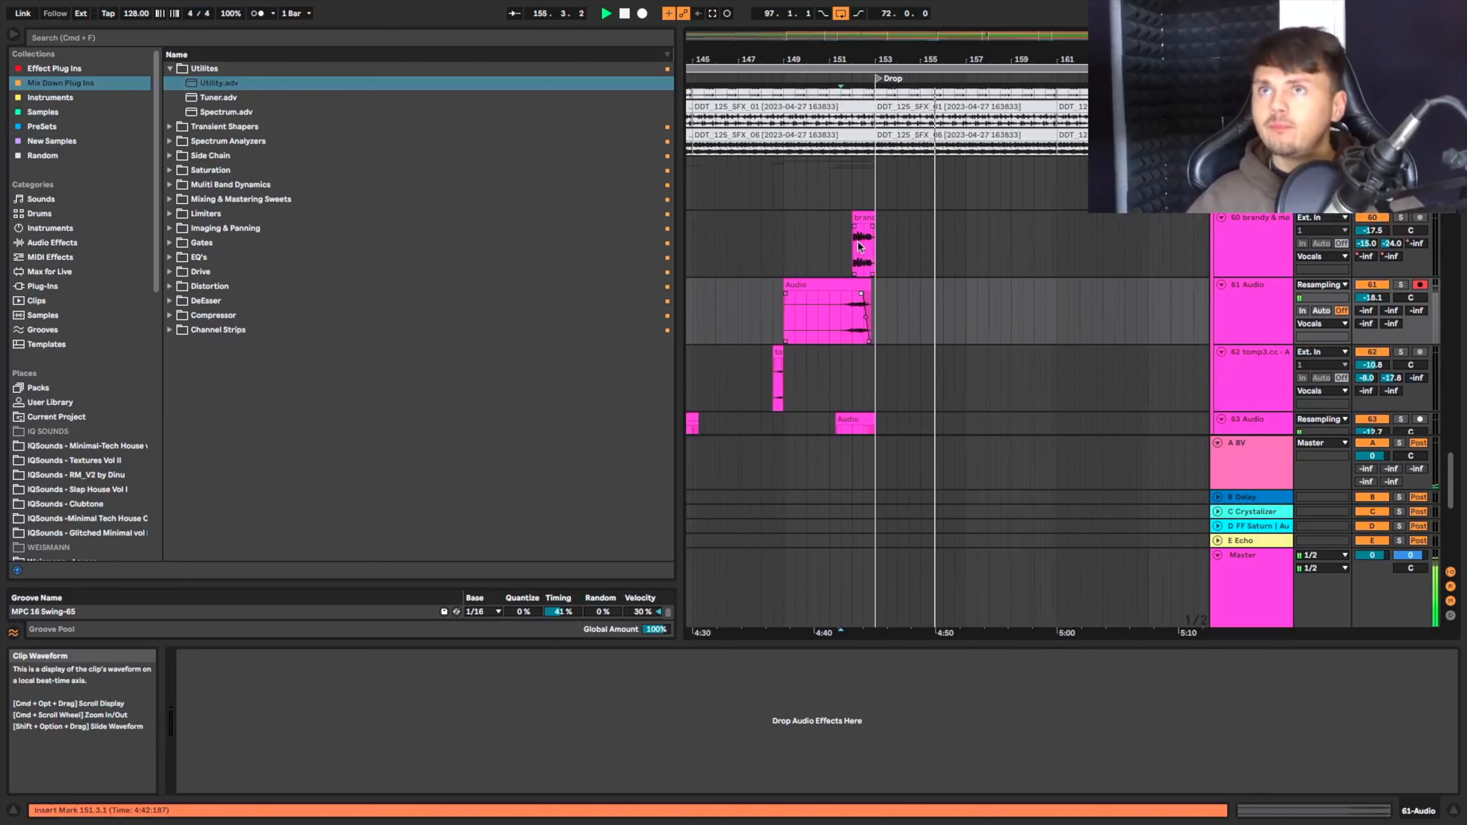
{"action": "scroll", "coordinate": [864, 277], "scroll_direction": "down", "scroll_amount": 3}
{"action": "scroll", "coordinate": [859, 242], "scroll_direction": "down", "scroll_amount": 3}
{"action": "scroll", "coordinate": [863, 241], "scroll_direction": "up", "scroll_amount": 6}
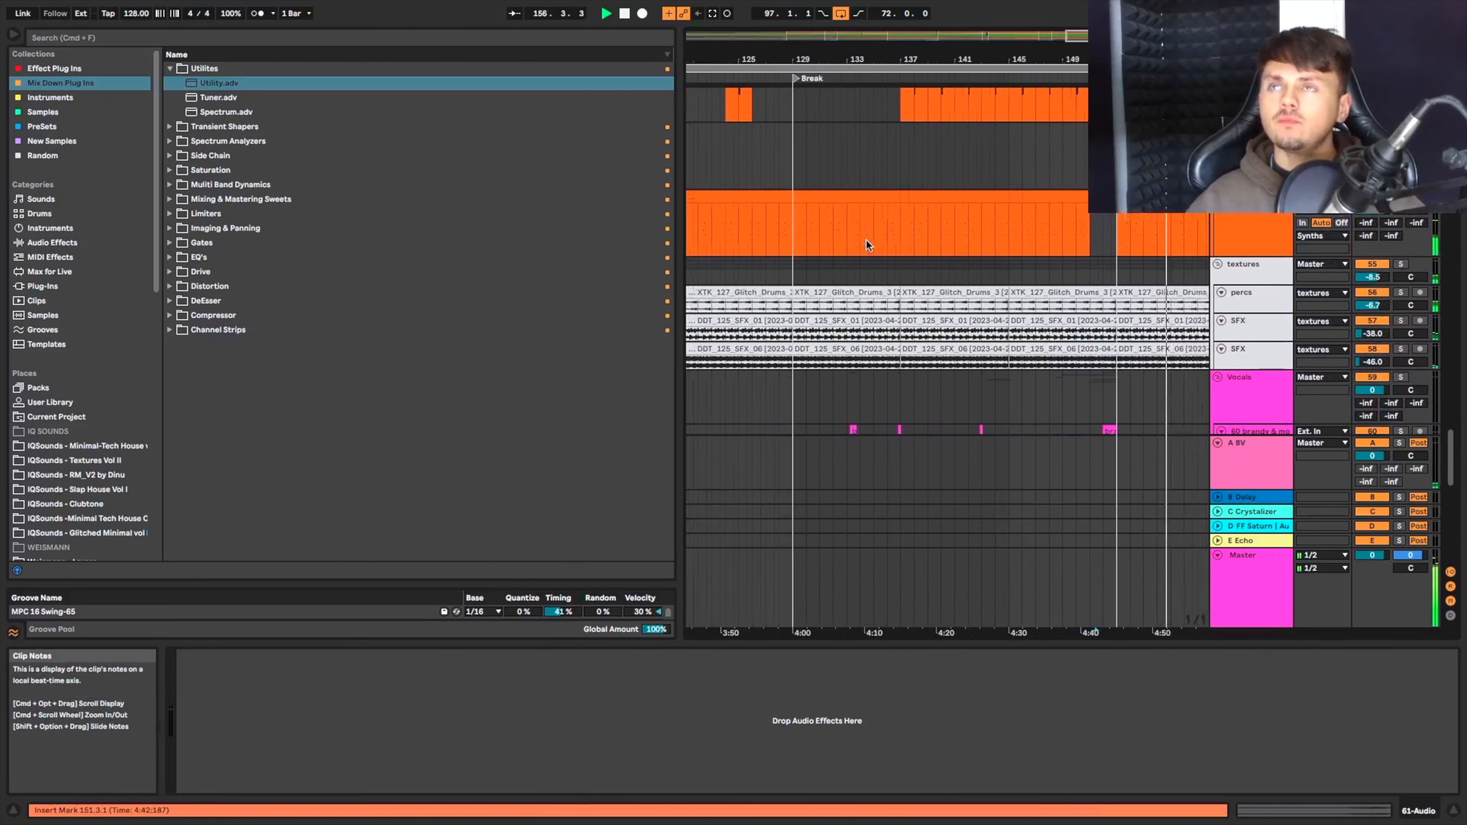
{"action": "scroll", "coordinate": [866, 239], "scroll_direction": "up", "scroll_amount": 6}
{"action": "scroll", "coordinate": [860, 243], "scroll_direction": "up", "scroll_amount": 3}
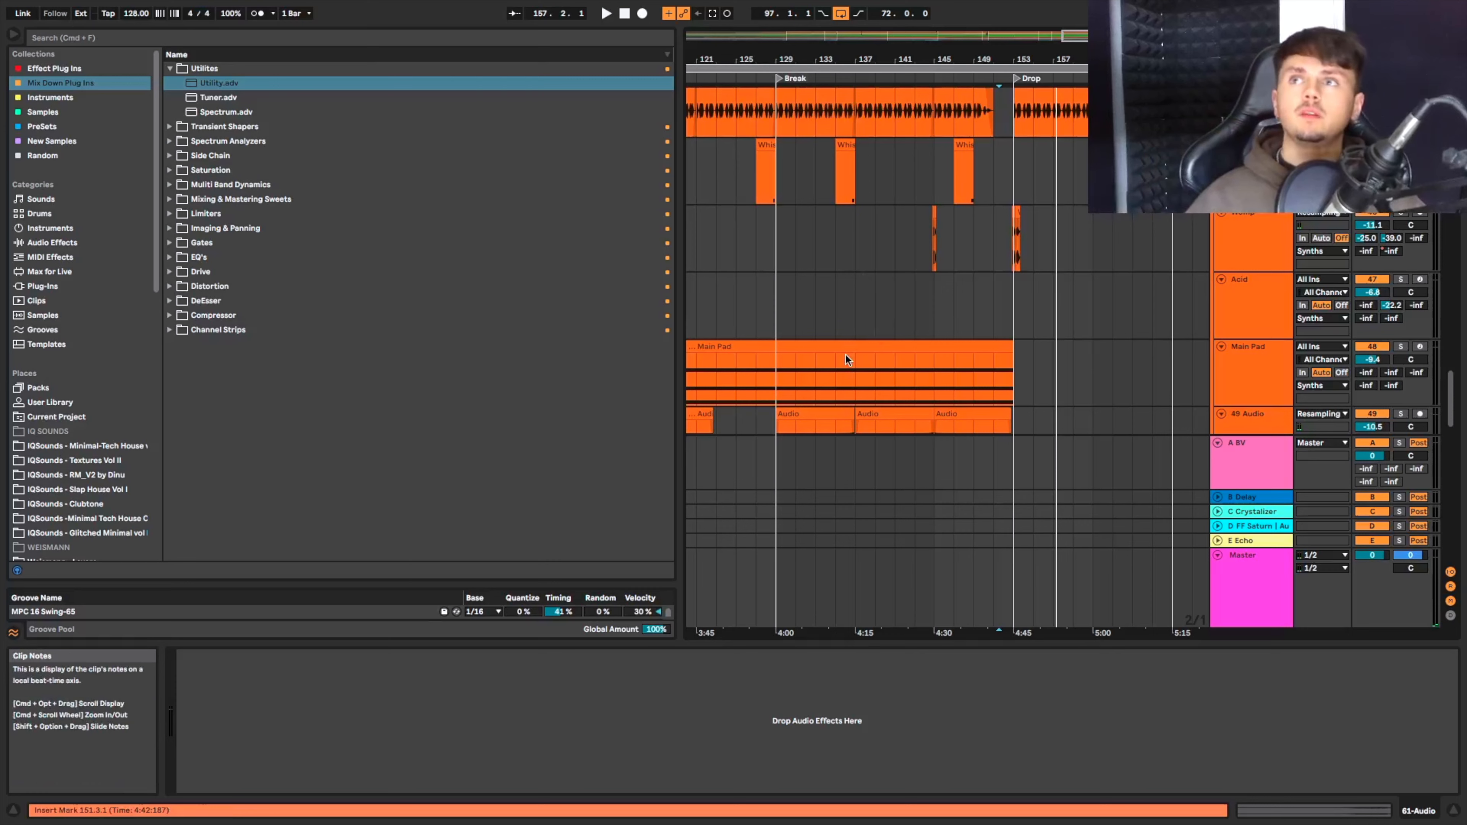
Look through the synth and pad tracks in the second break, including the Echo return and high Pitch Pad devices.
{"action": "scroll", "coordinate": [888, 356], "scroll_direction": "down", "scroll_amount": 3}
{"action": "scroll", "coordinate": [890, 362], "scroll_direction": "down", "scroll_amount": 2}
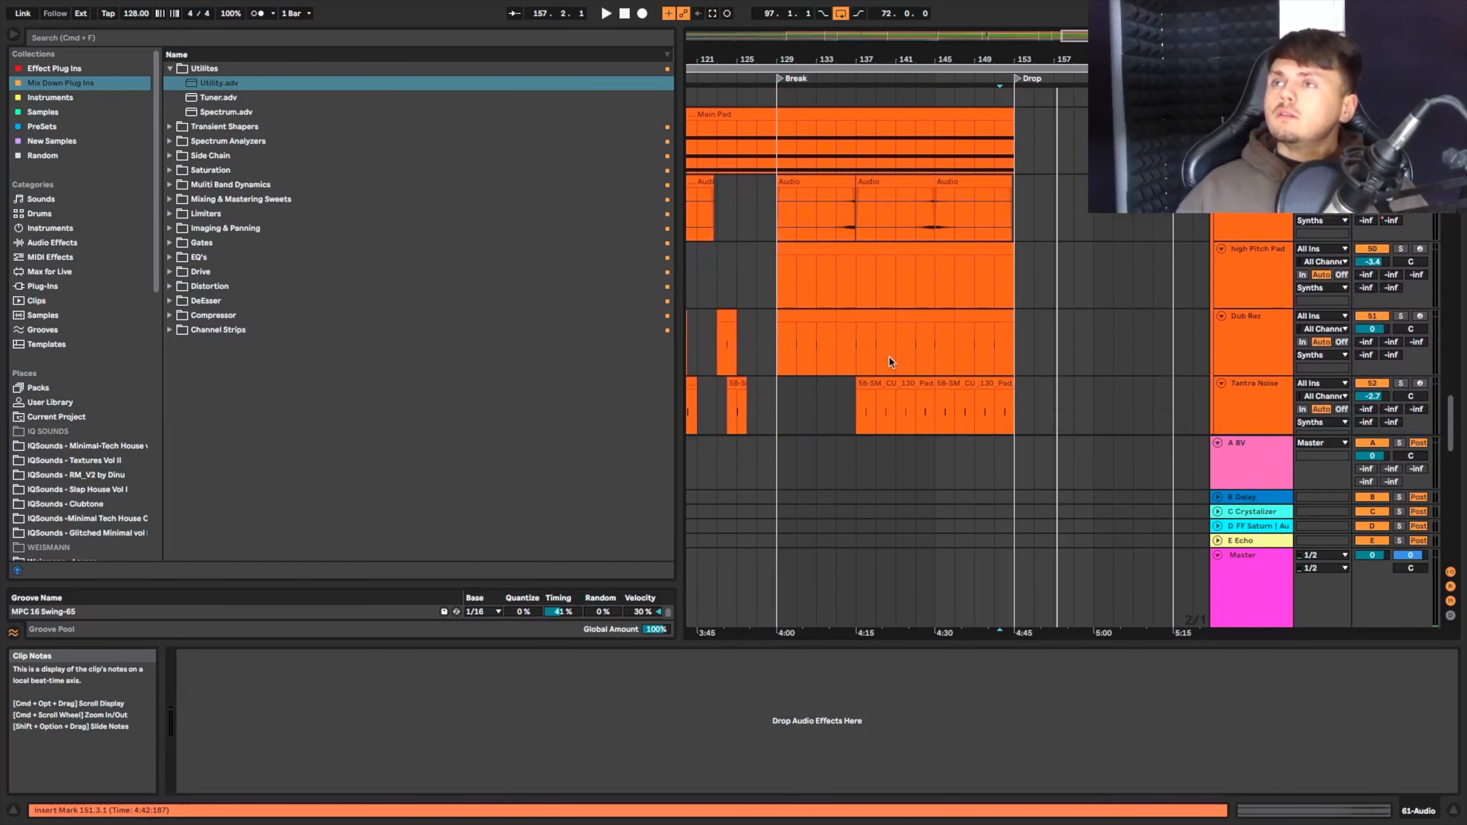
{"action": "left_click", "coordinate": [1251, 542]}
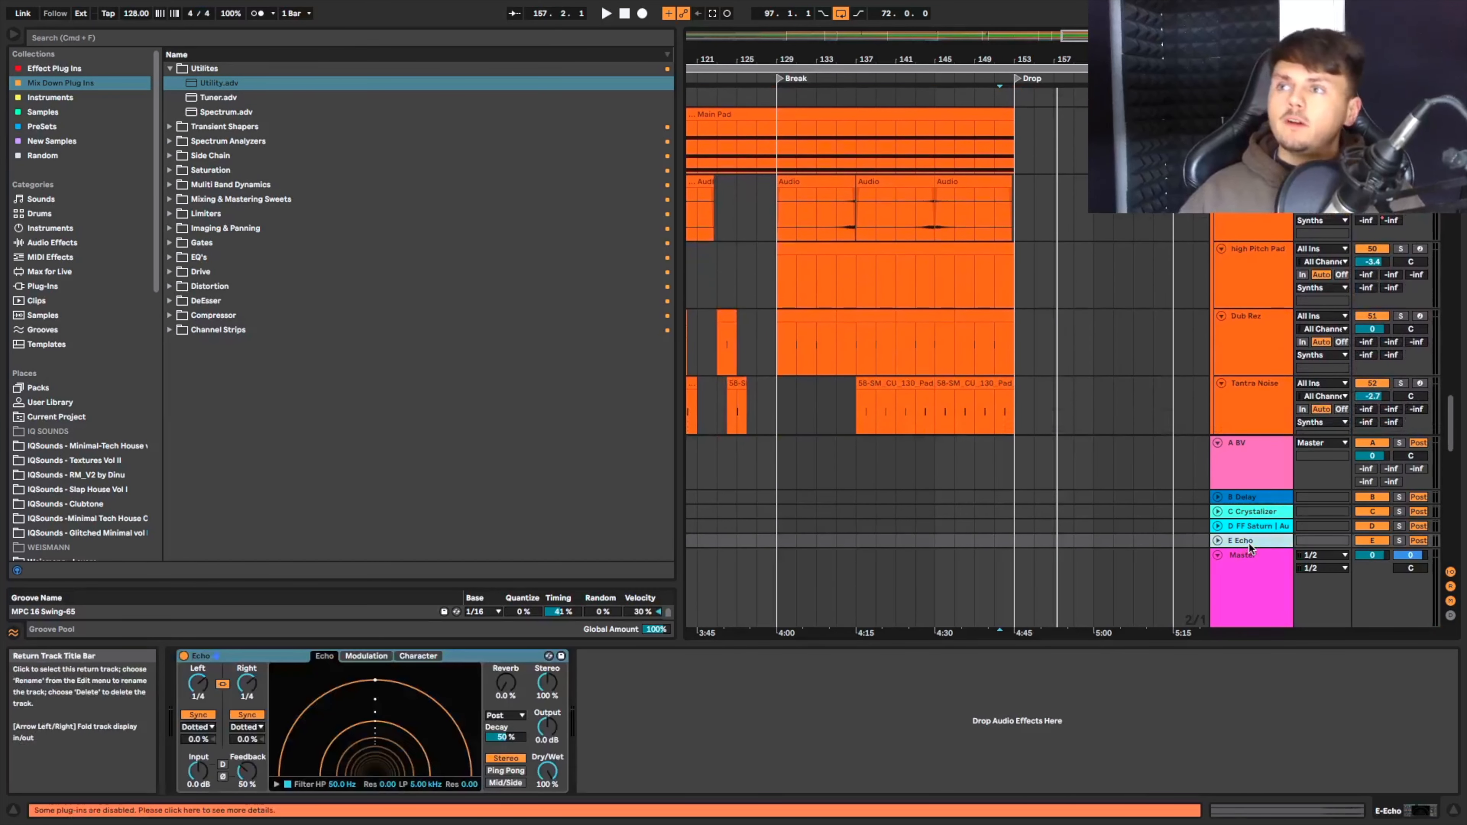
{"action": "scroll", "coordinate": [1081, 504], "scroll_direction": "down", "scroll_amount": 3}
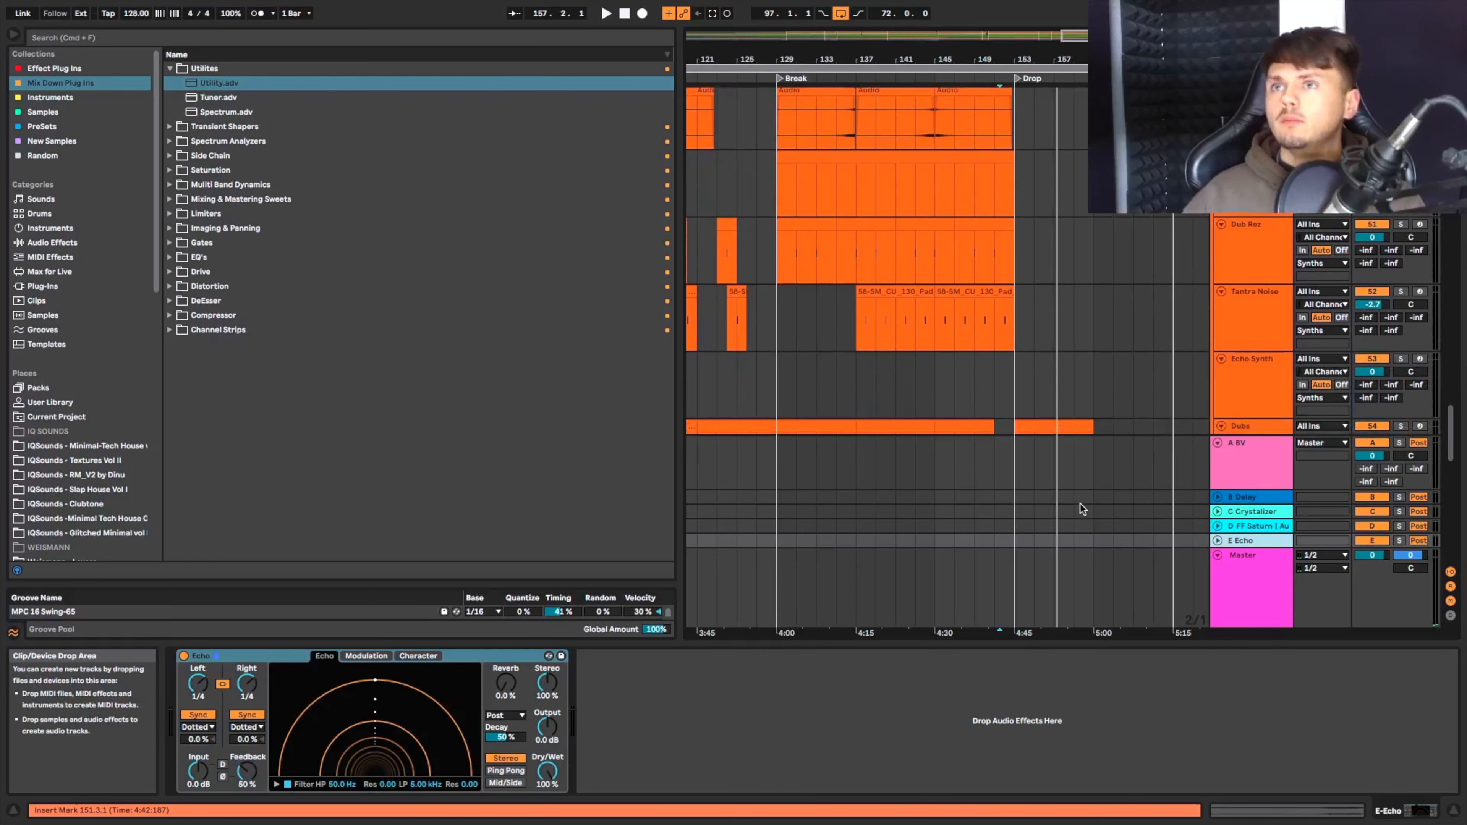
{"action": "scroll", "coordinate": [997, 374], "scroll_direction": "down", "scroll_amount": 3}
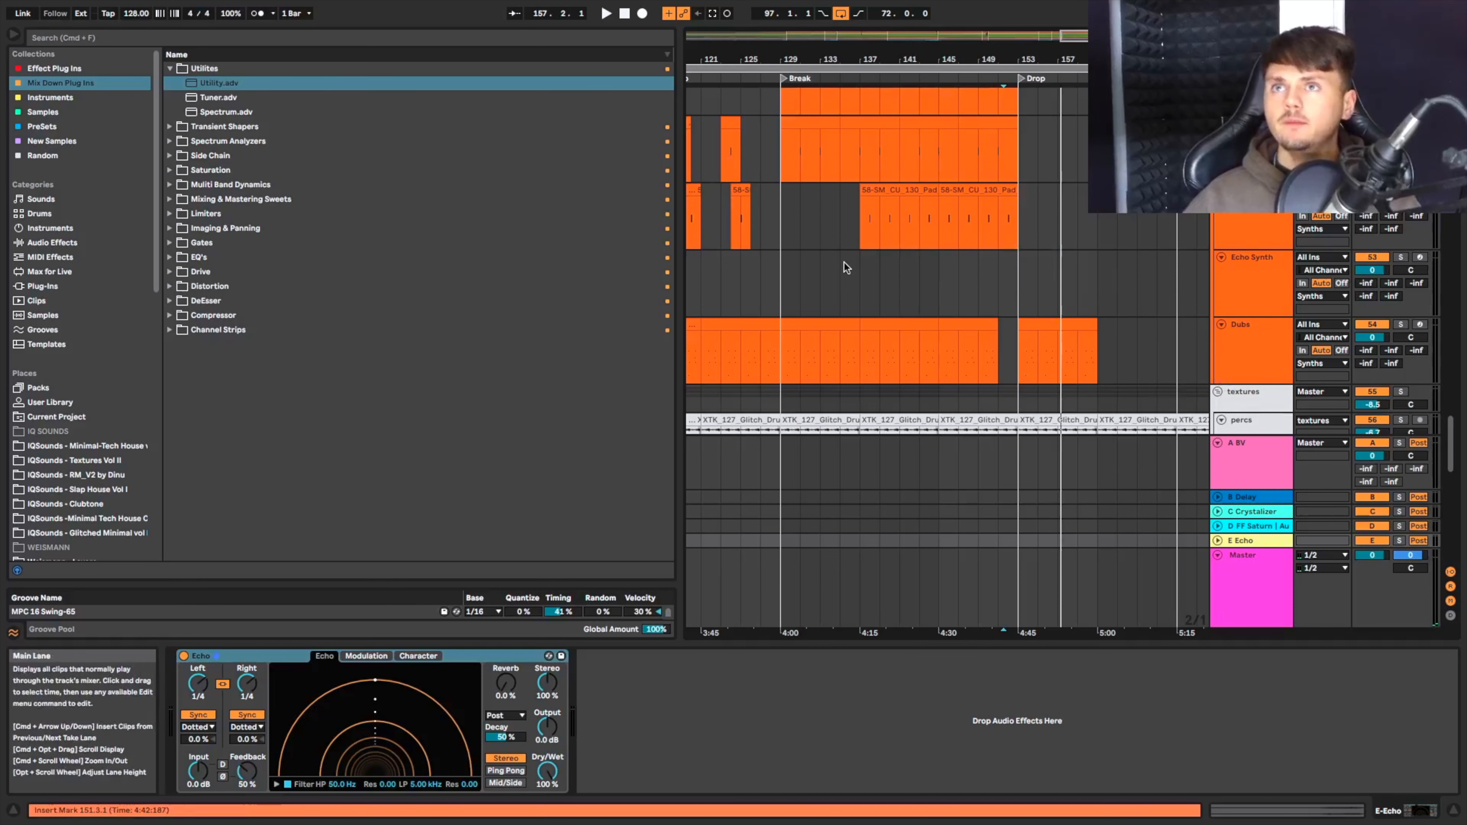
{"action": "scroll", "coordinate": [844, 262], "scroll_direction": "up", "scroll_amount": 4}
{"action": "scroll", "coordinate": [843, 260], "scroll_direction": "up", "scroll_amount": 6}
{"action": "scroll", "coordinate": [843, 260], "scroll_direction": "left", "scroll_amount": 4}
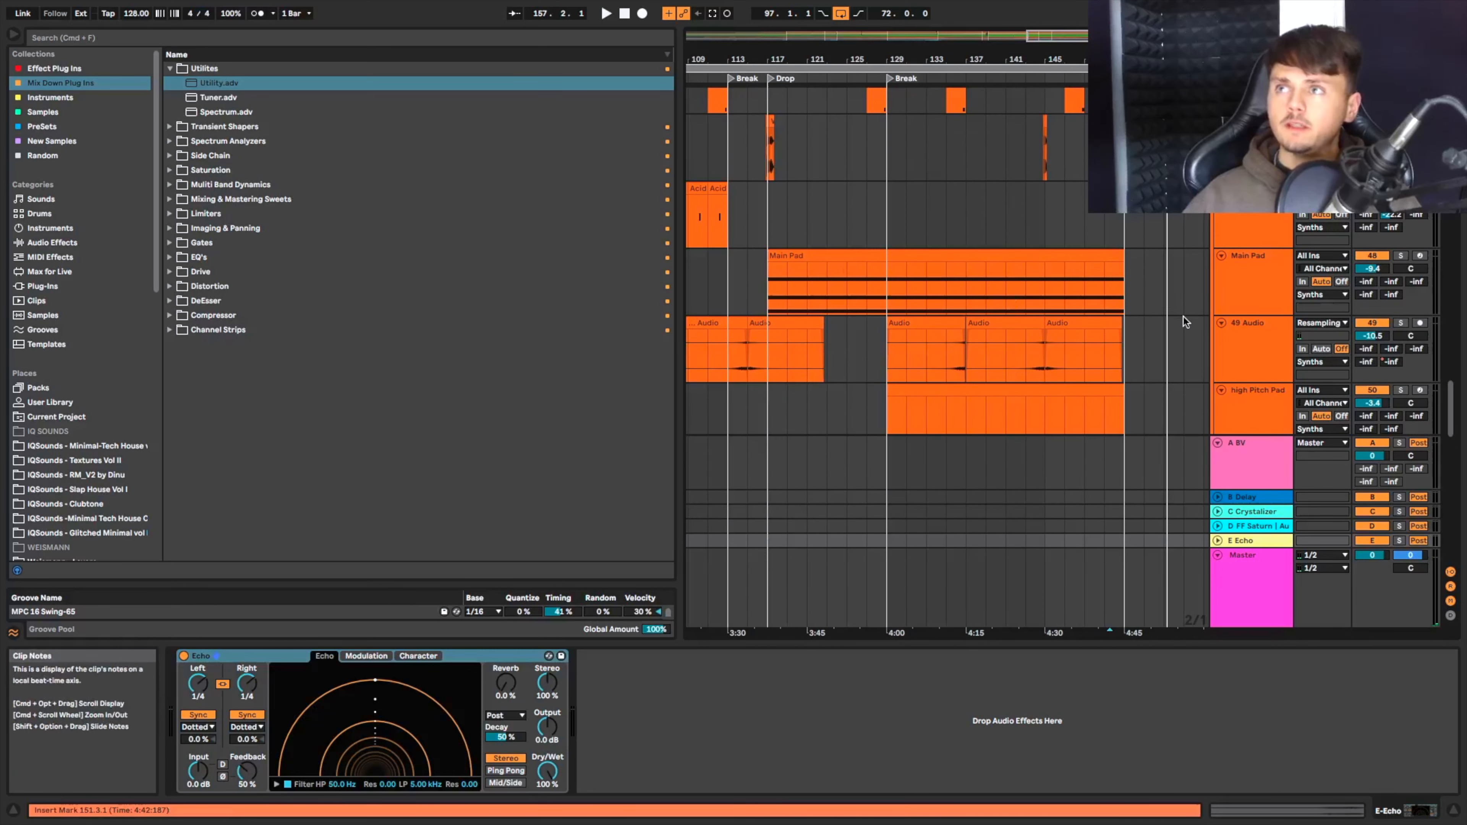
{"action": "scroll", "coordinate": [1184, 317], "scroll_direction": "up", "scroll_amount": 2}
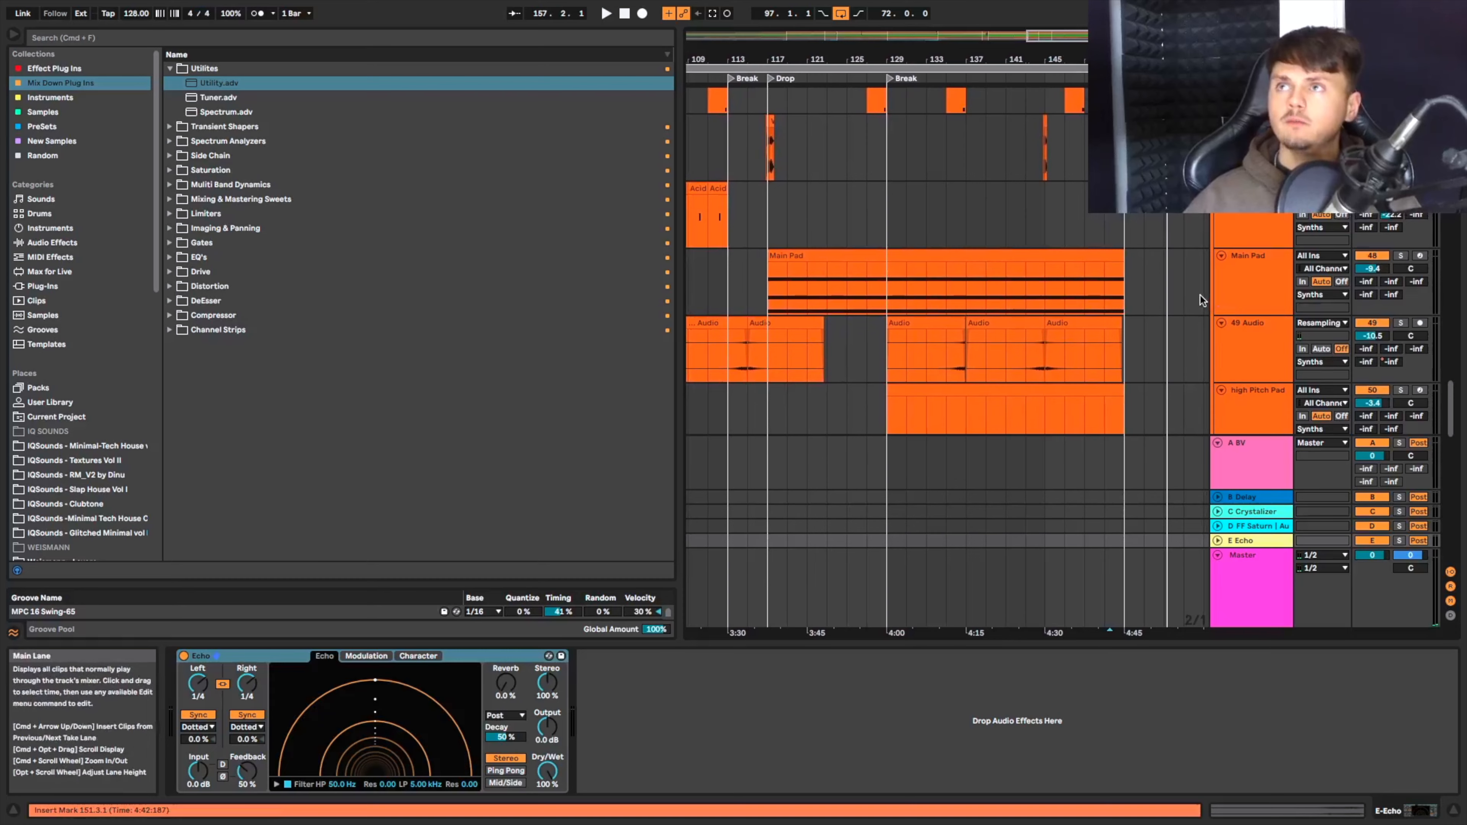
{"action": "scroll", "coordinate": [1199, 296], "scroll_direction": "up", "scroll_amount": 2}
{"action": "scroll", "coordinate": [1200, 296], "scroll_direction": "down", "scroll_amount": 6}
{"action": "scroll", "coordinate": [1201, 295], "scroll_direction": "right", "scroll_amount": 1}
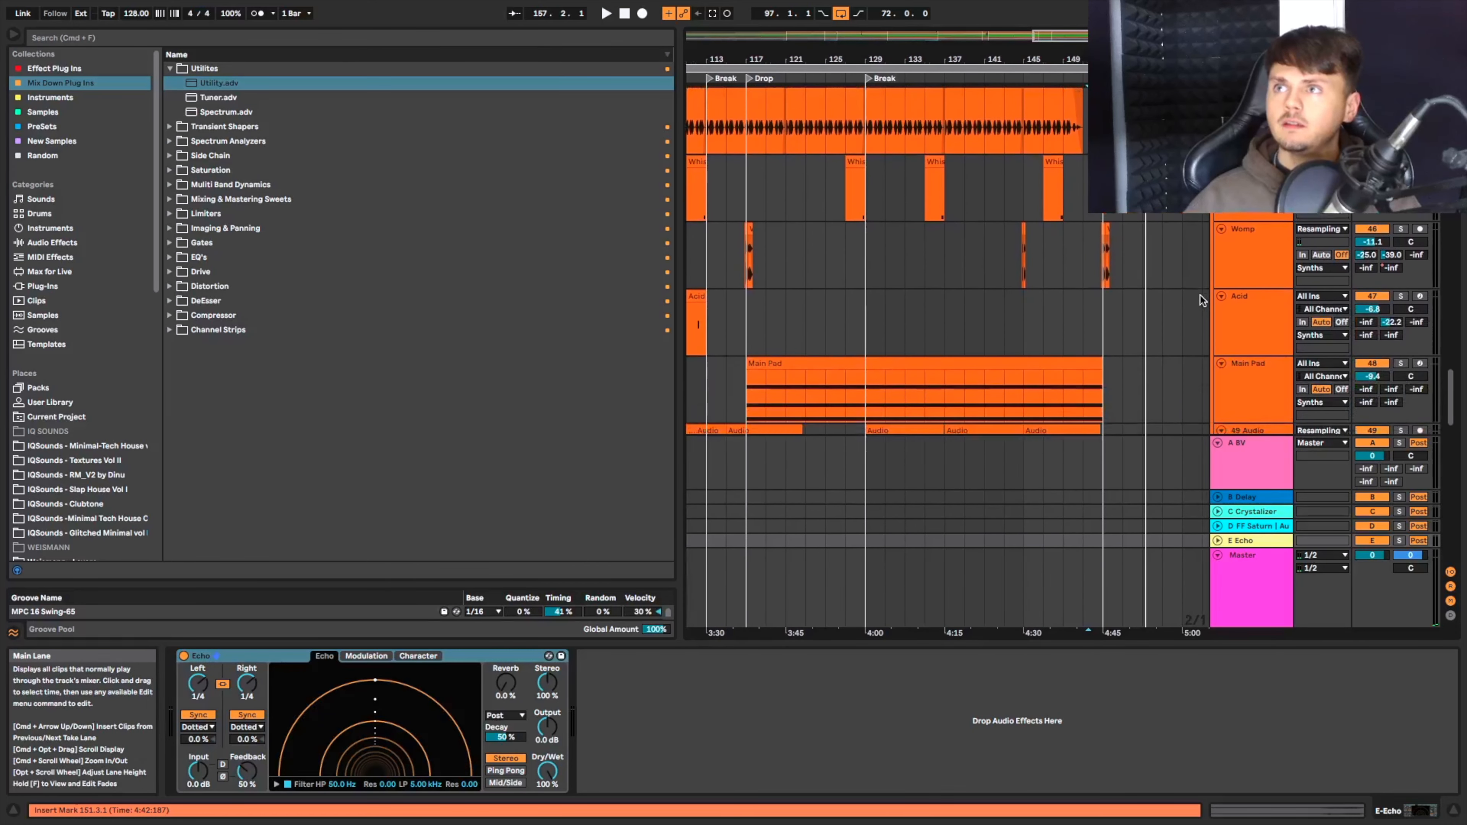
{"action": "scroll", "coordinate": [1200, 296], "scroll_direction": "down", "scroll_amount": 2}
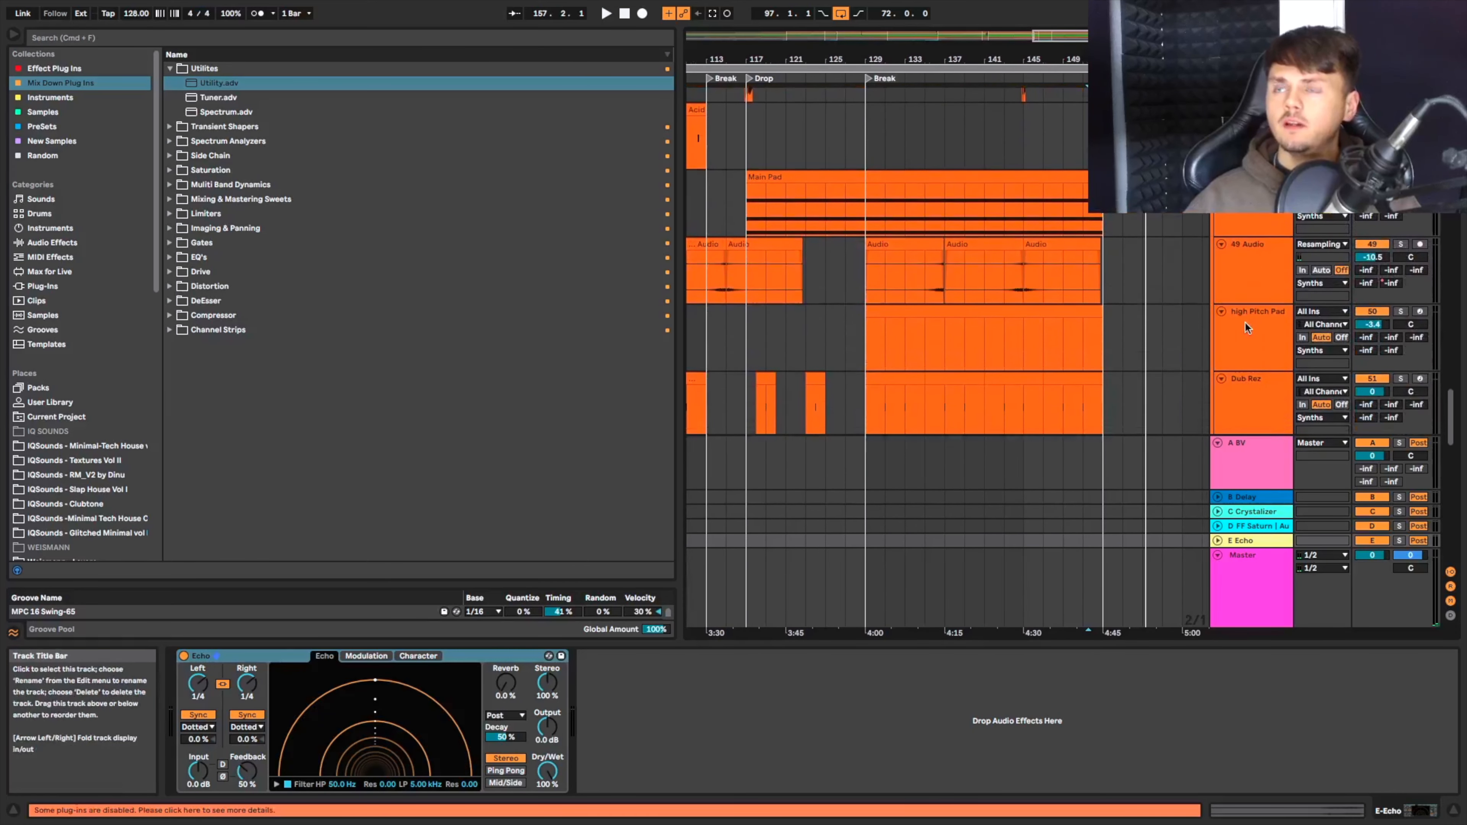
{"action": "left_click", "coordinate": [1219, 334]}
{"action": "scroll", "coordinate": [931, 332], "scroll_direction": "down", "scroll_amount": 5}
{"action": "scroll", "coordinate": [931, 335], "scroll_direction": "up", "scroll_amount": 6}
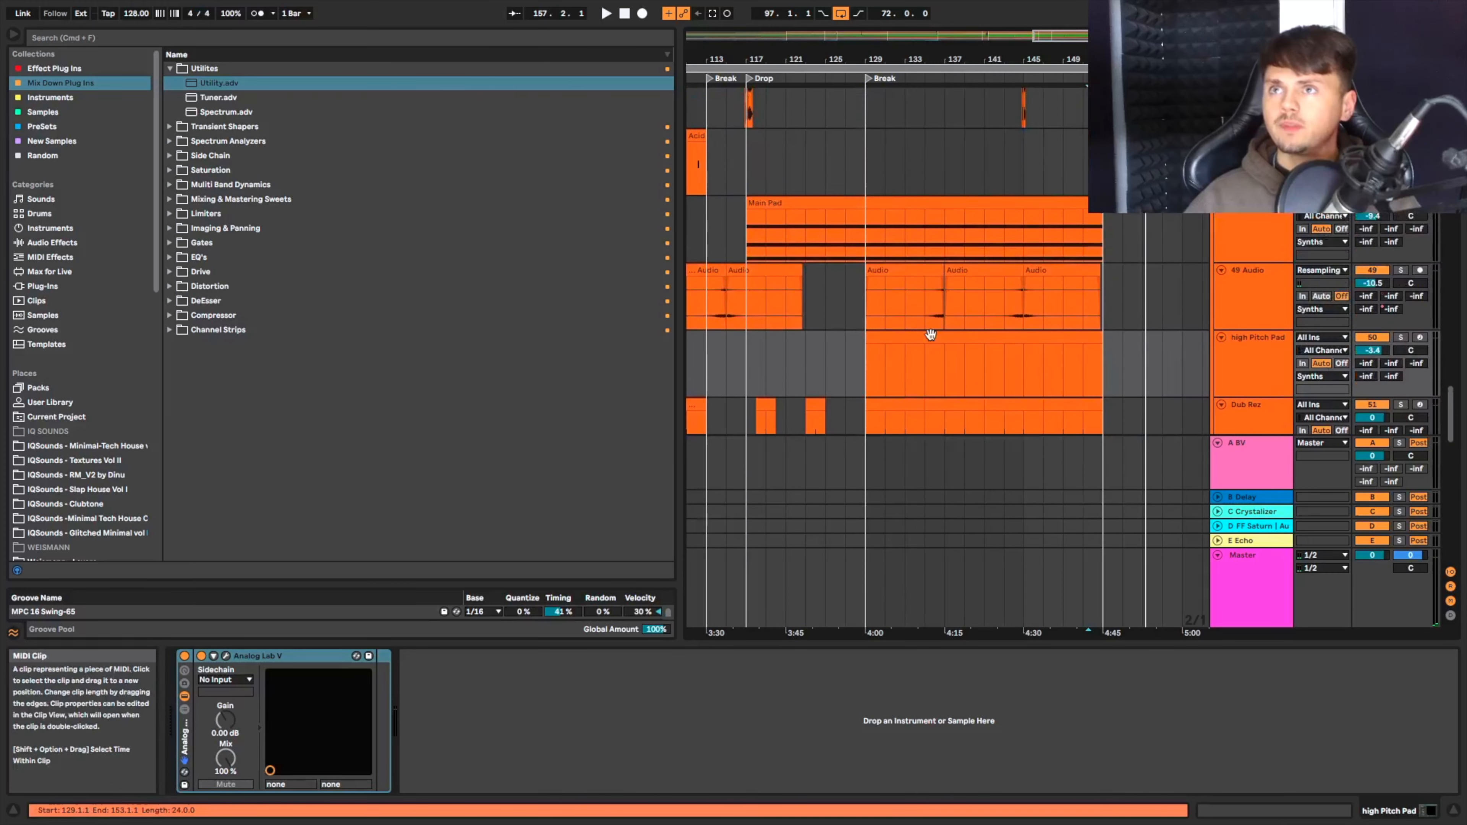
Record Brightness automation for the Main Pad's Analog Lab V from 129.1.1 through the second break into the drop.
{"action": "left_click", "coordinate": [901, 213]}
{"action": "left_click", "coordinate": [864, 238]}
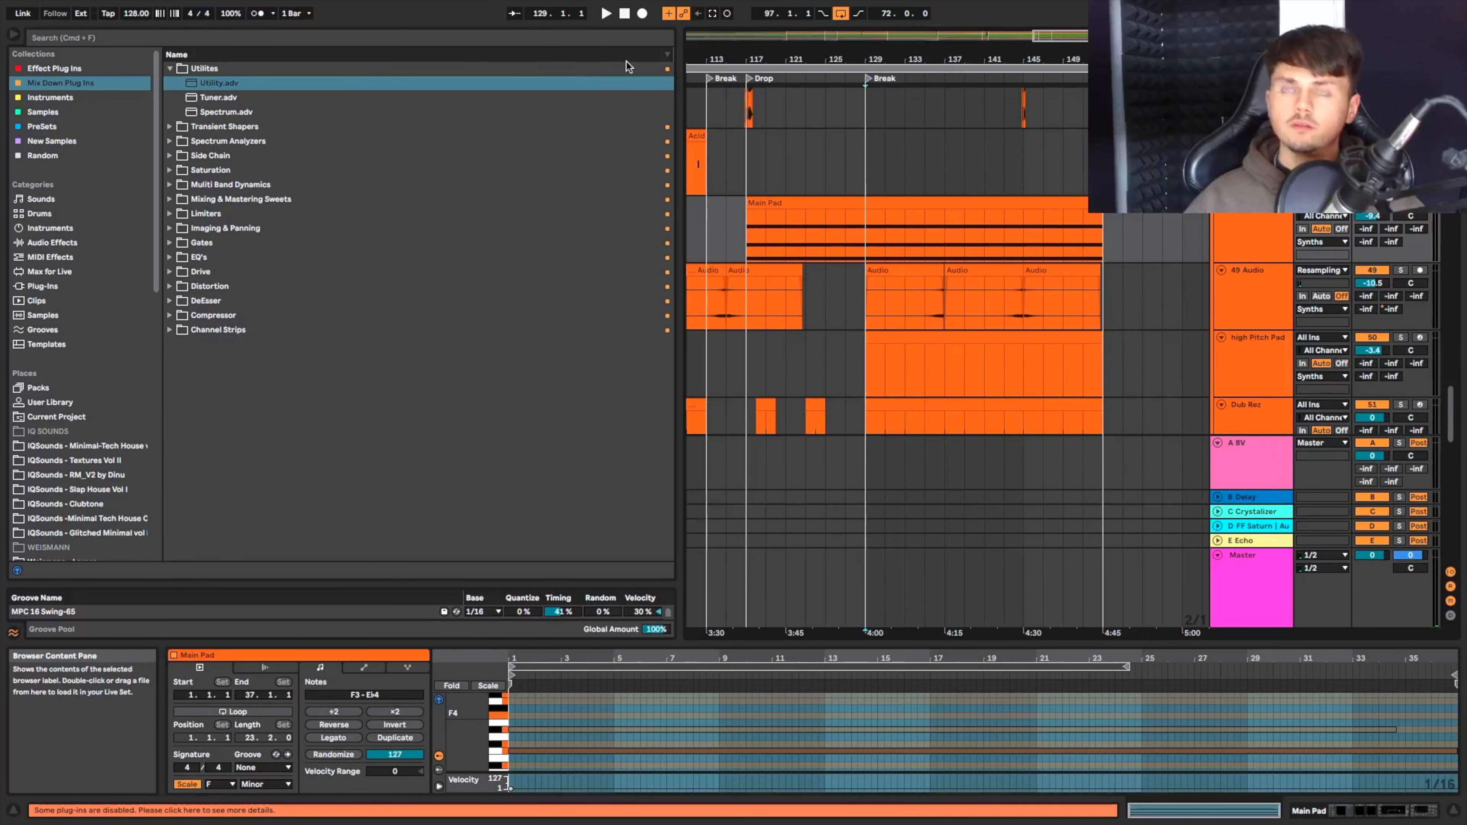
{"action": "left_click", "coordinate": [1227, 208]}
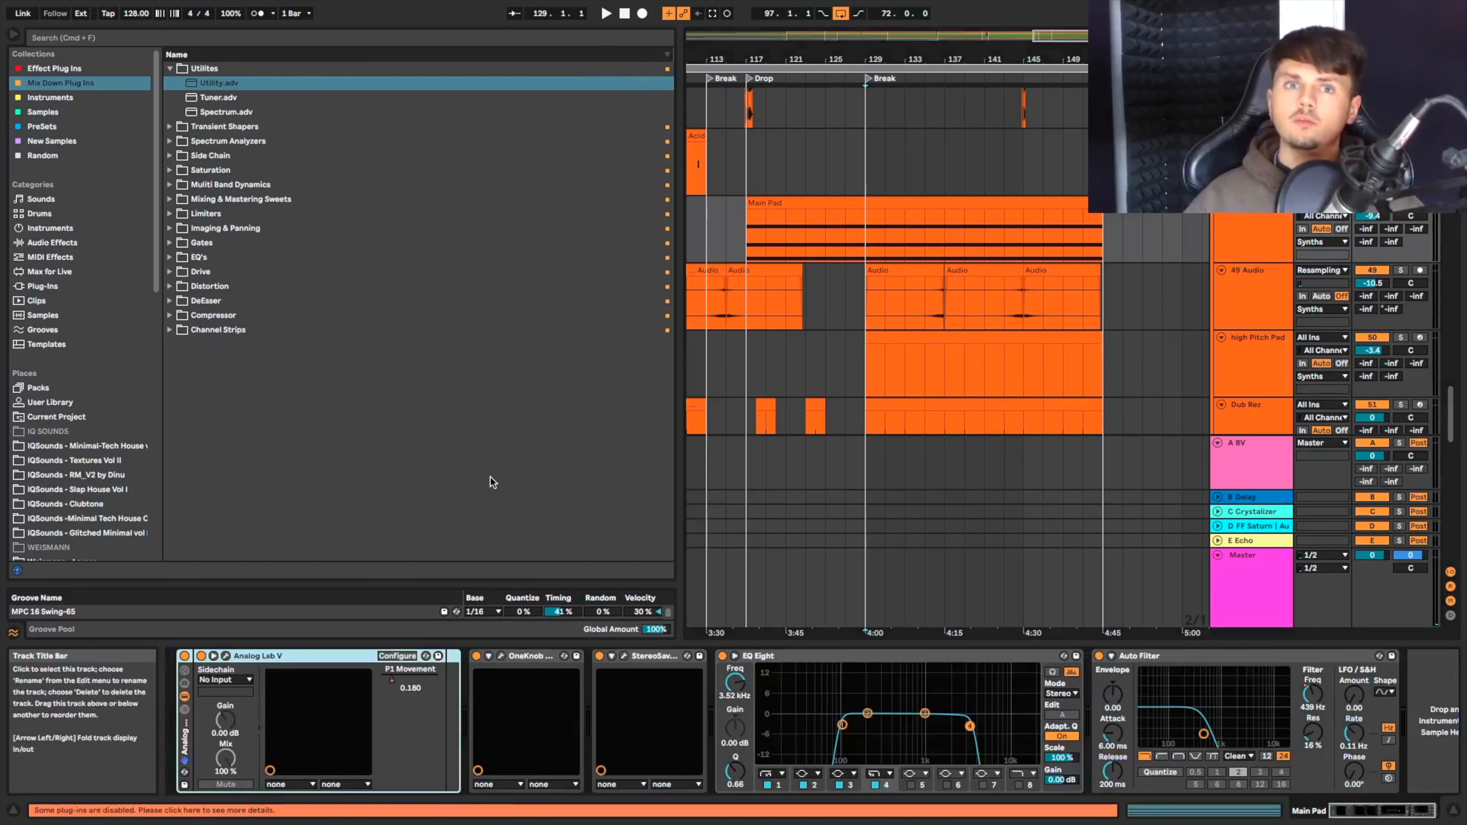
{"action": "left_click", "coordinate": [234, 662]}
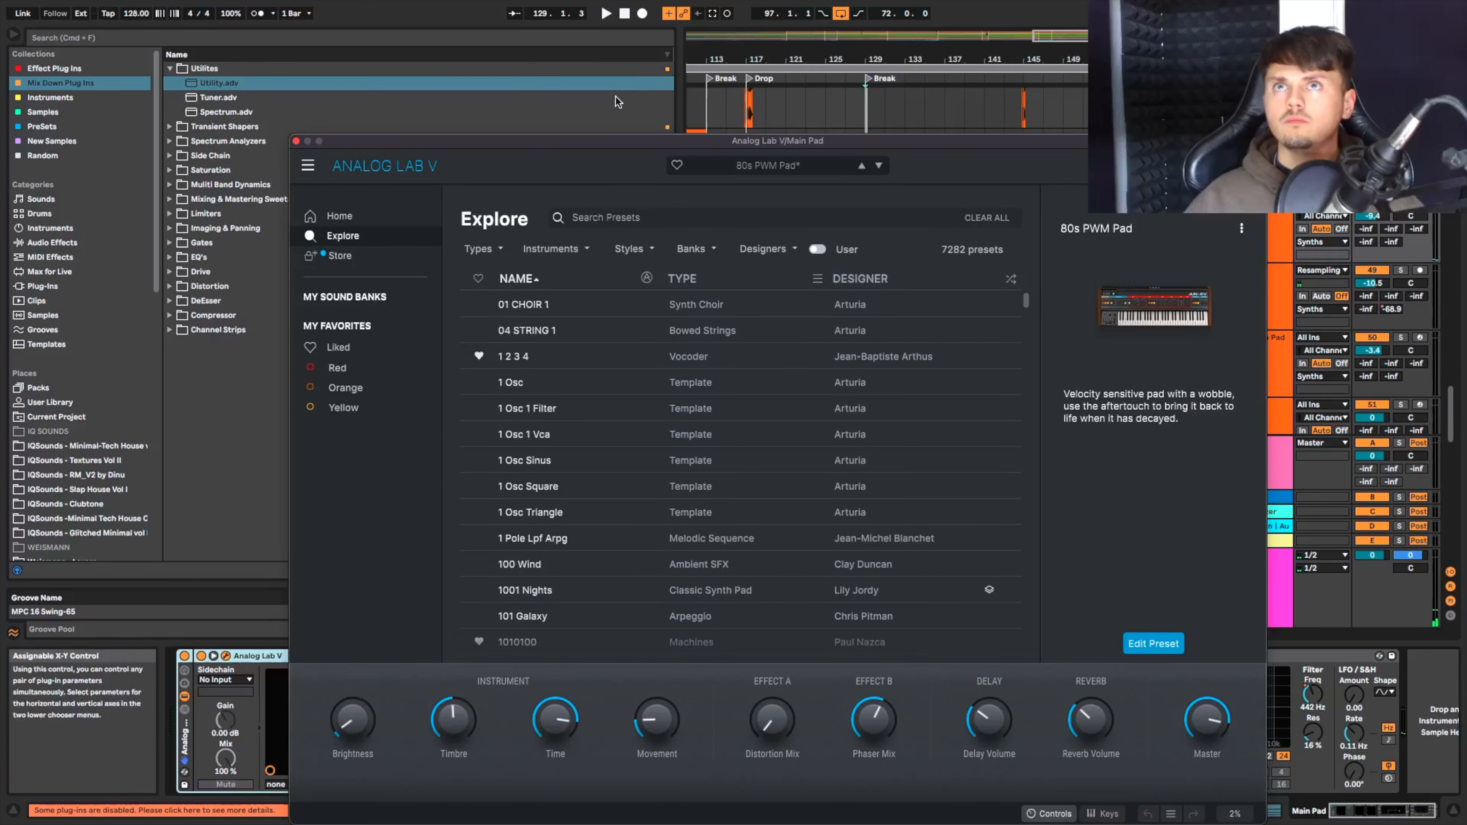
{"action": "left_click", "coordinate": [642, 13]}
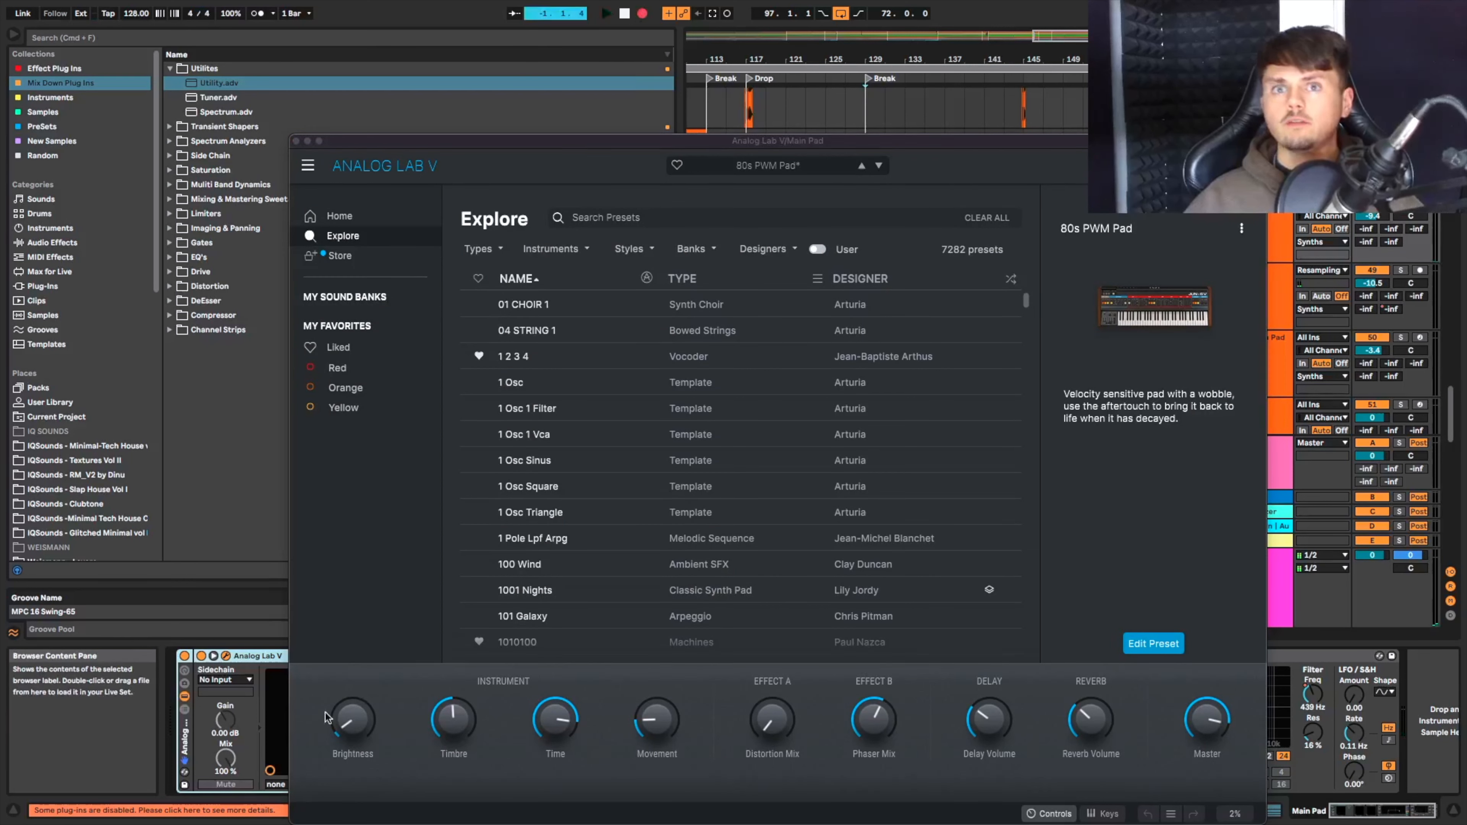
{"action": "left_click", "coordinate": [350, 723]}
{"action": "left_click_drag", "start_coordinate": [349, 722], "coordinate": [349, 709]}
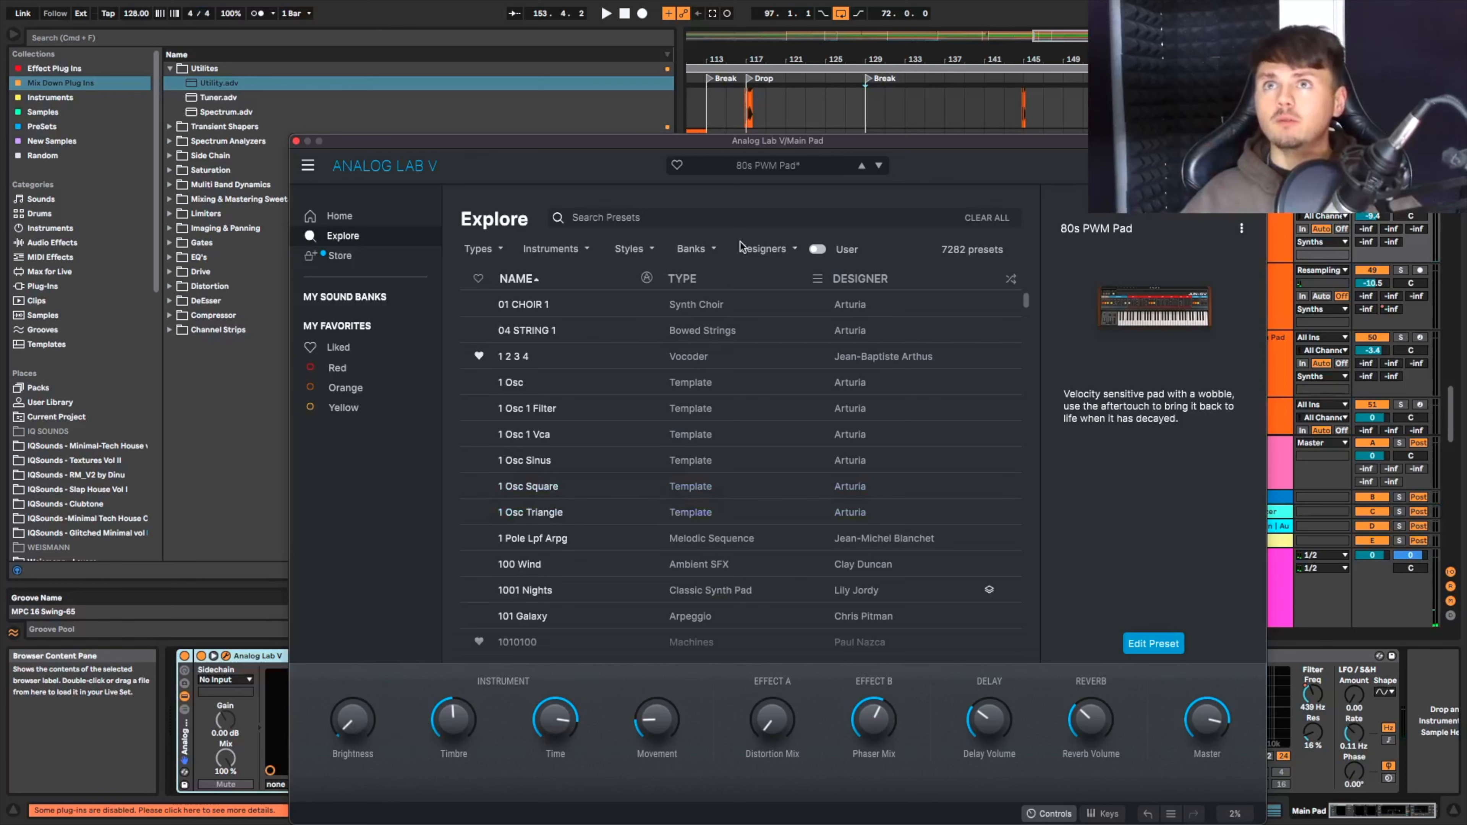
Uncover the arrangement and toggle the automation lanes to check the Main Pad track.
{"action": "left_click_drag", "start_coordinate": [756, 144], "coordinate": [752, 550]}
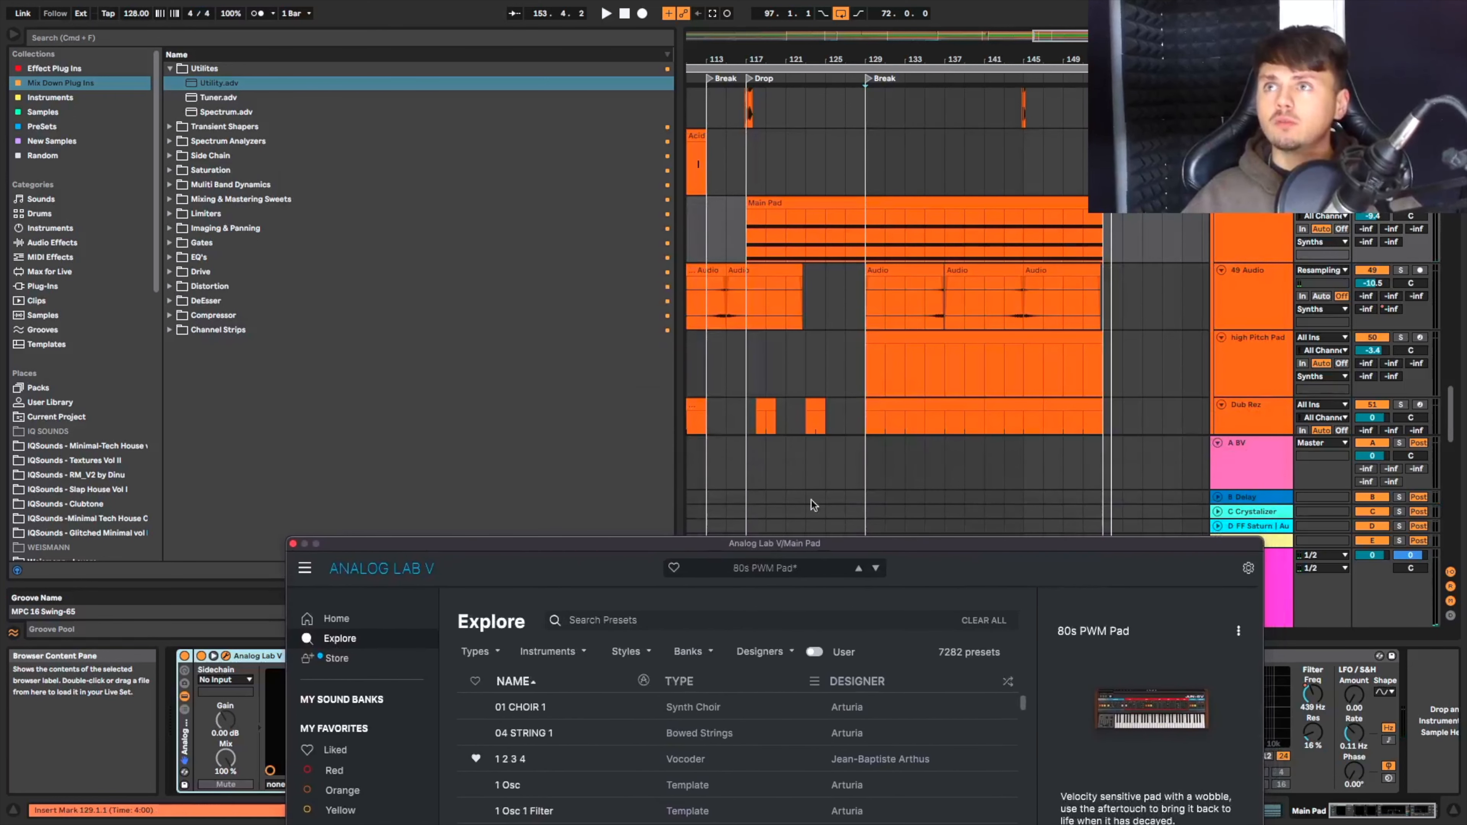
{"action": "left_click", "coordinate": [1227, 222]}
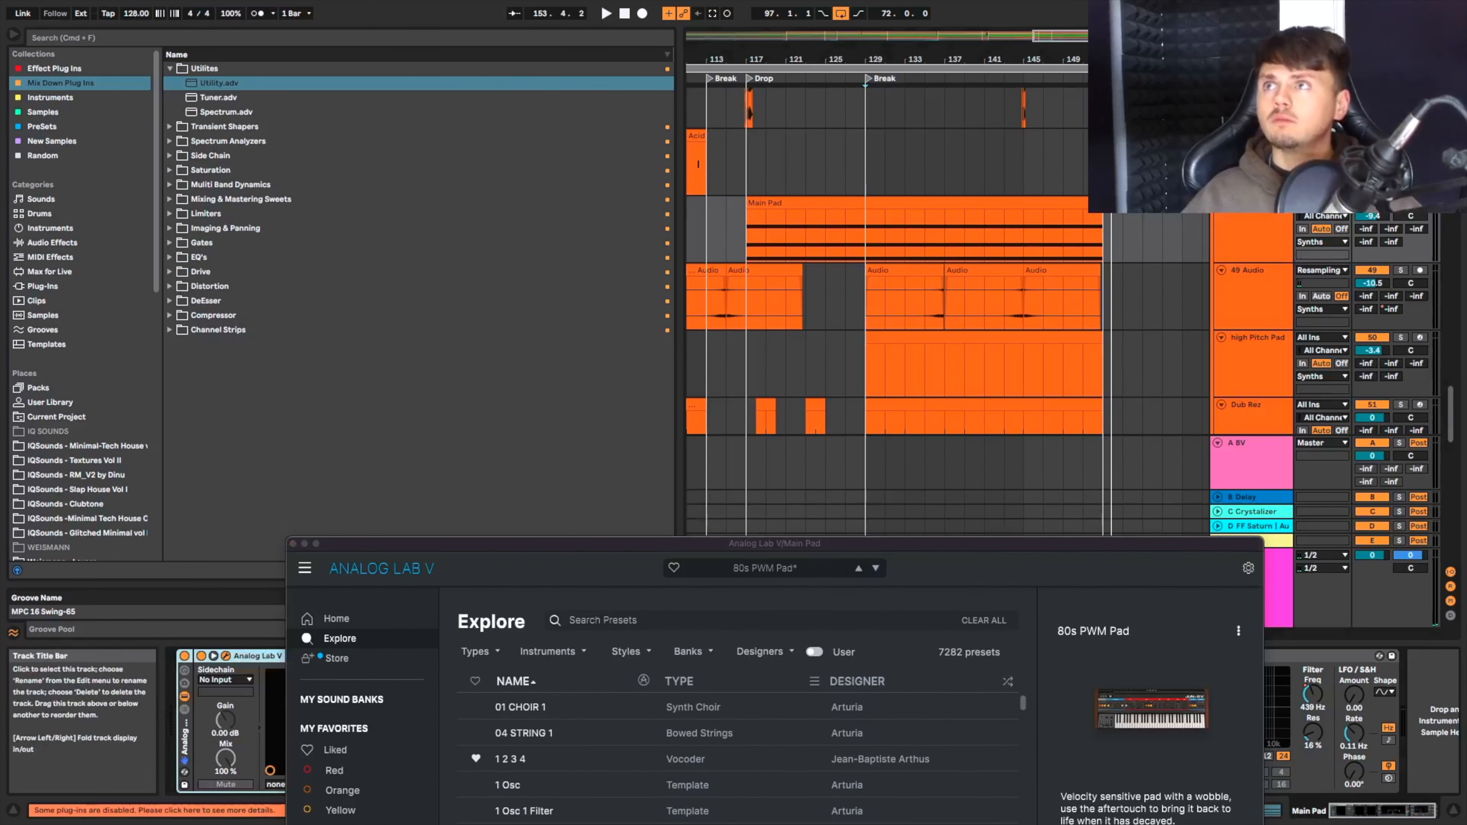
{"action": "key", "text": "a"}
{"action": "key", "text": "a"}
{"action": "key", "text": "a"}
{"action": "key", "text": "a"}
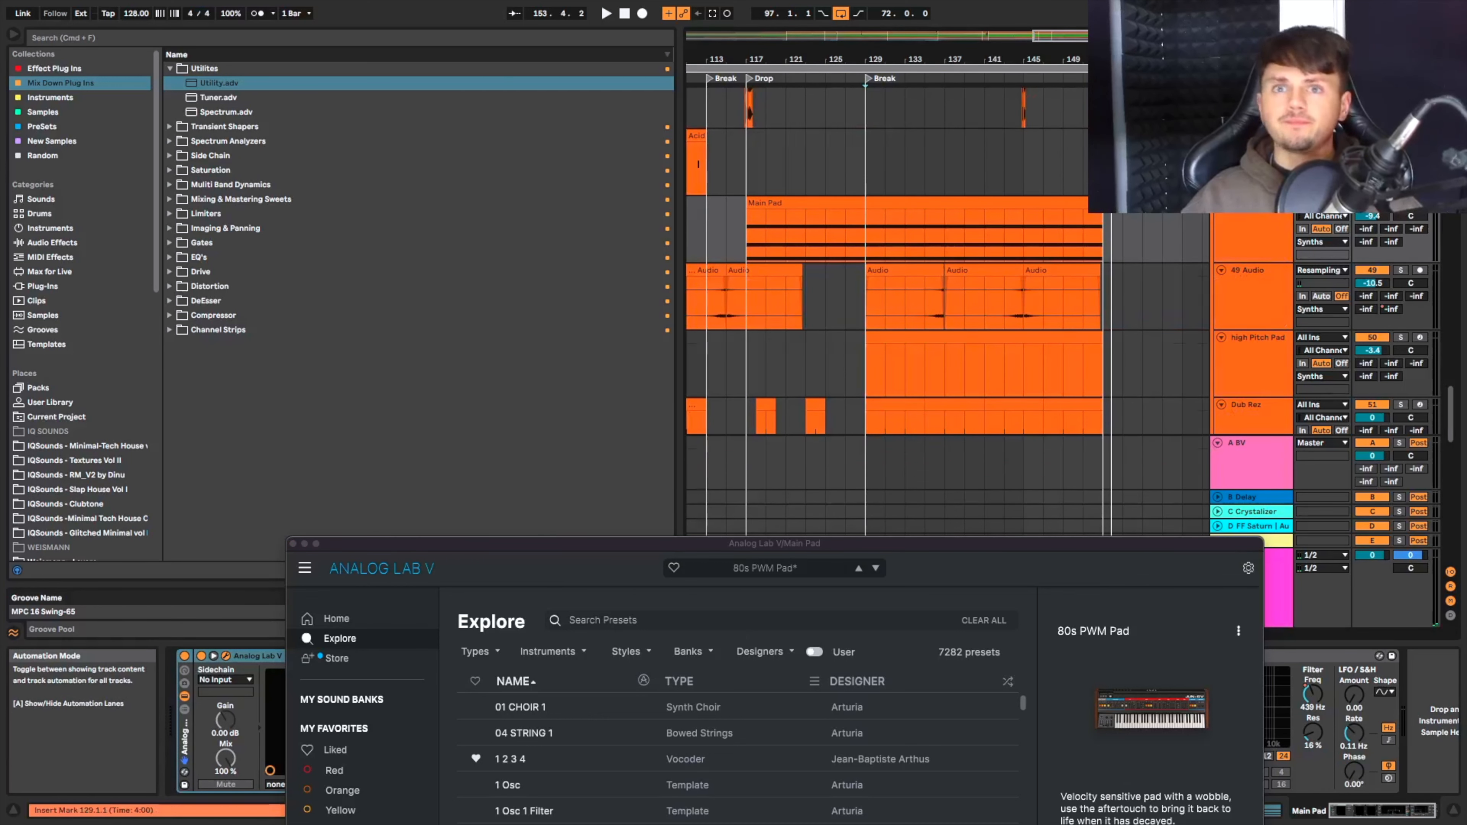
Record Movement automation for the Main Pad's Analog Lab V from bar 129, raising it gradually to 0.972 before the drop.
{"action": "double_click", "coordinate": [776, 544]}
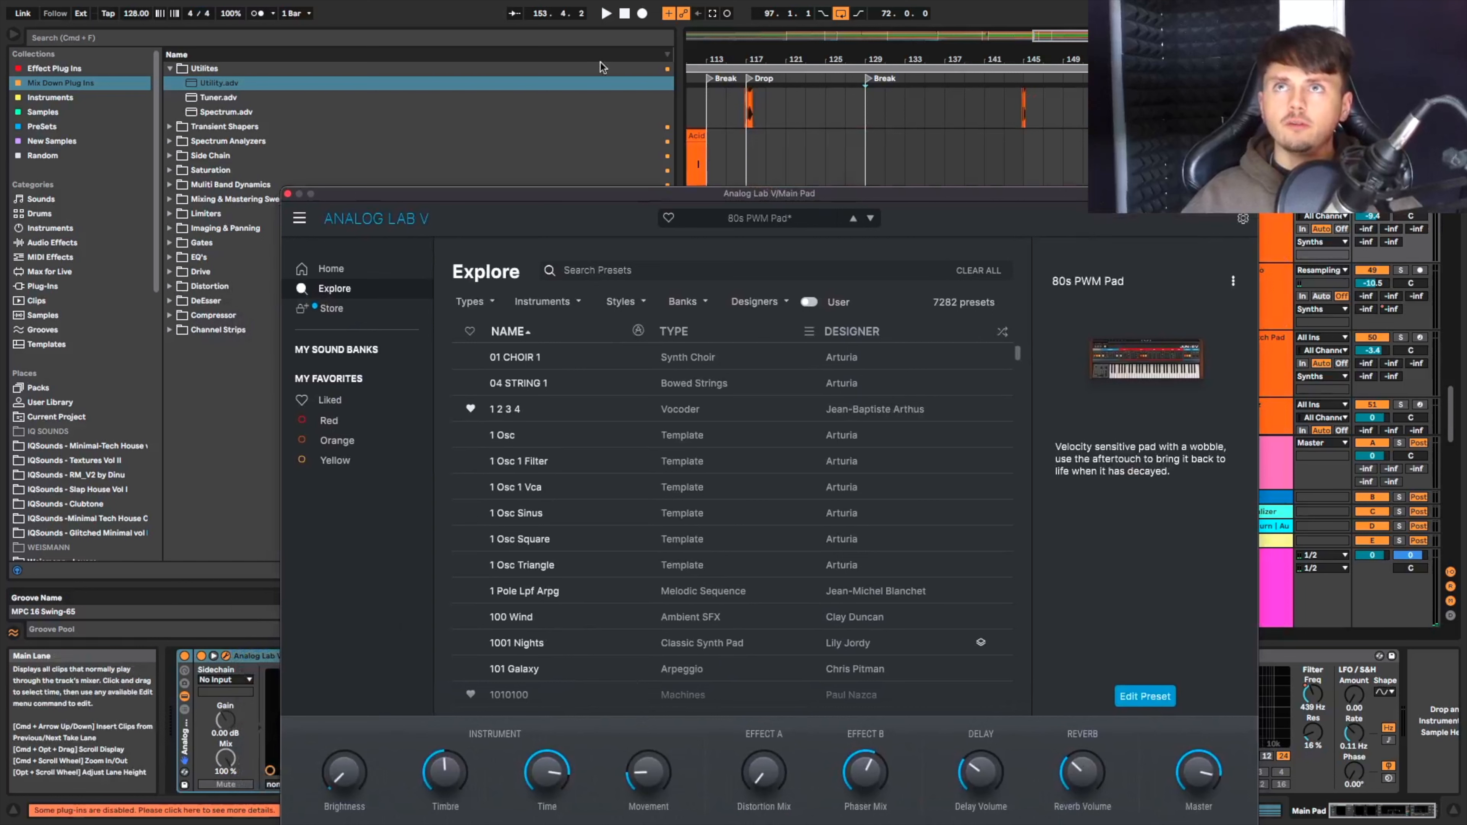
{"action": "left_click", "coordinate": [642, 13]}
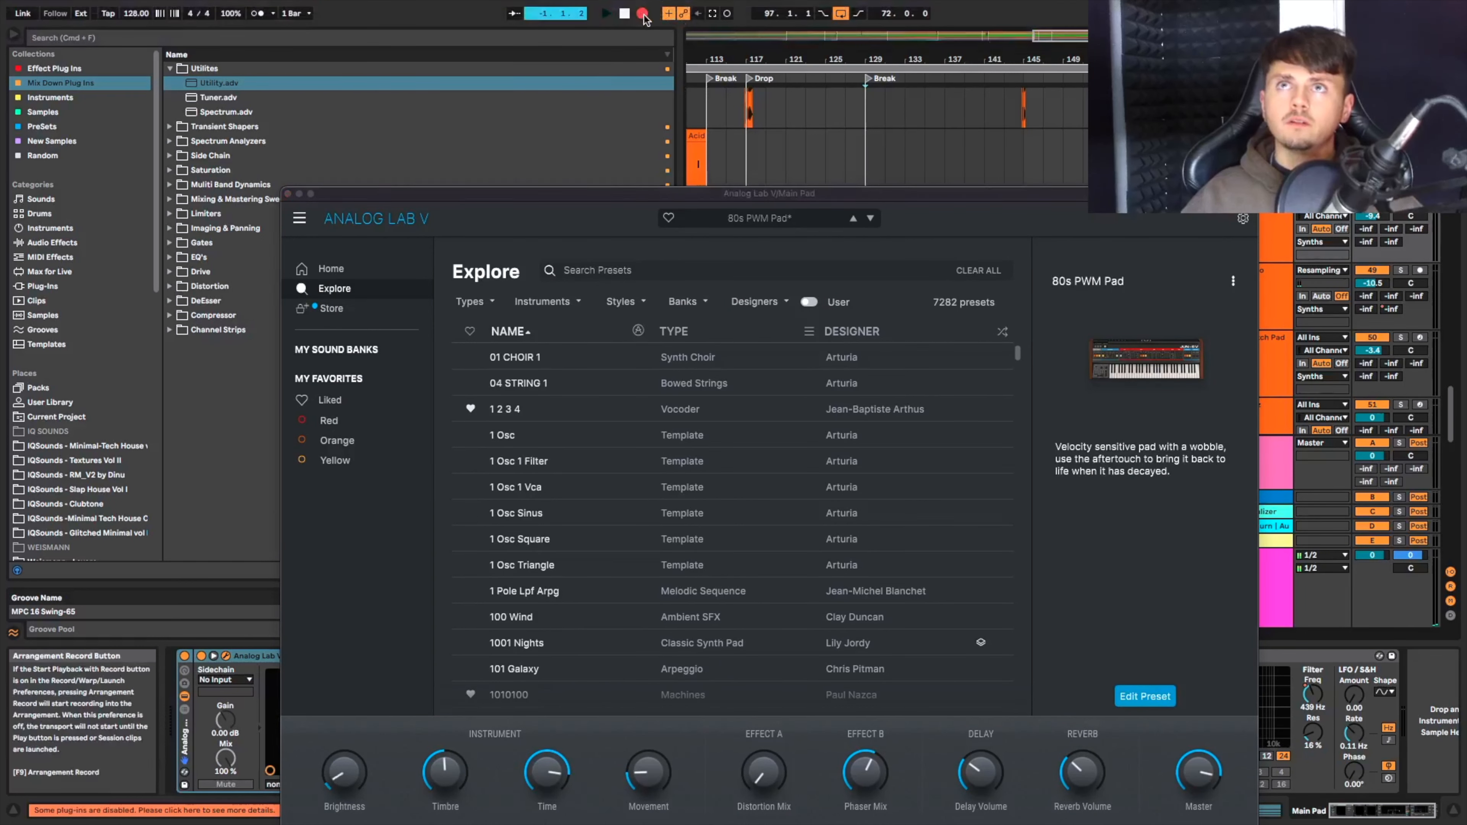
{"action": "left_click_drag", "start_coordinate": [679, 789], "coordinate": [648, 783]}
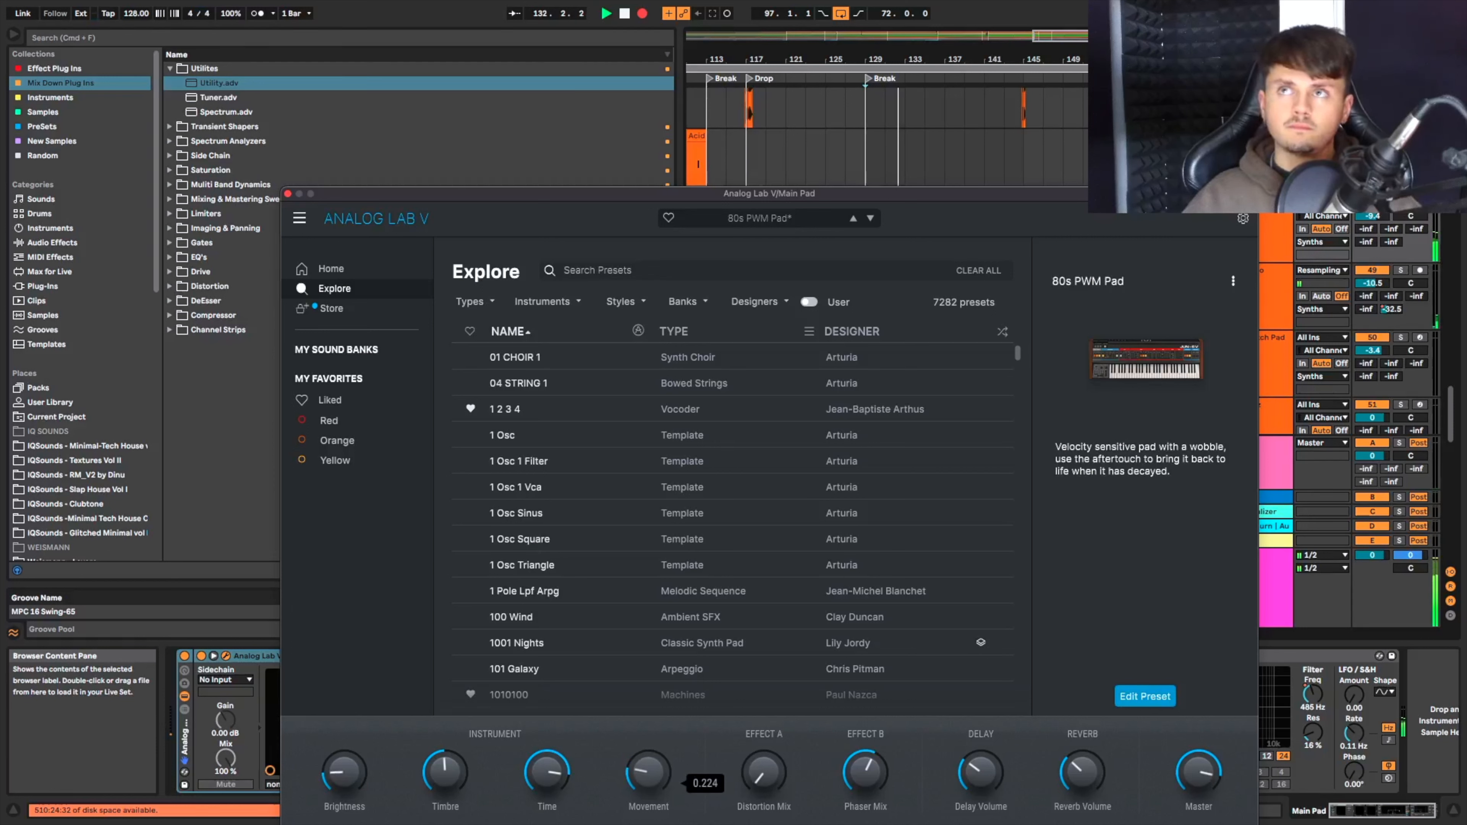
{"action": "left_click_drag", "start_coordinate": [648, 783], "coordinate": [648, 778]}
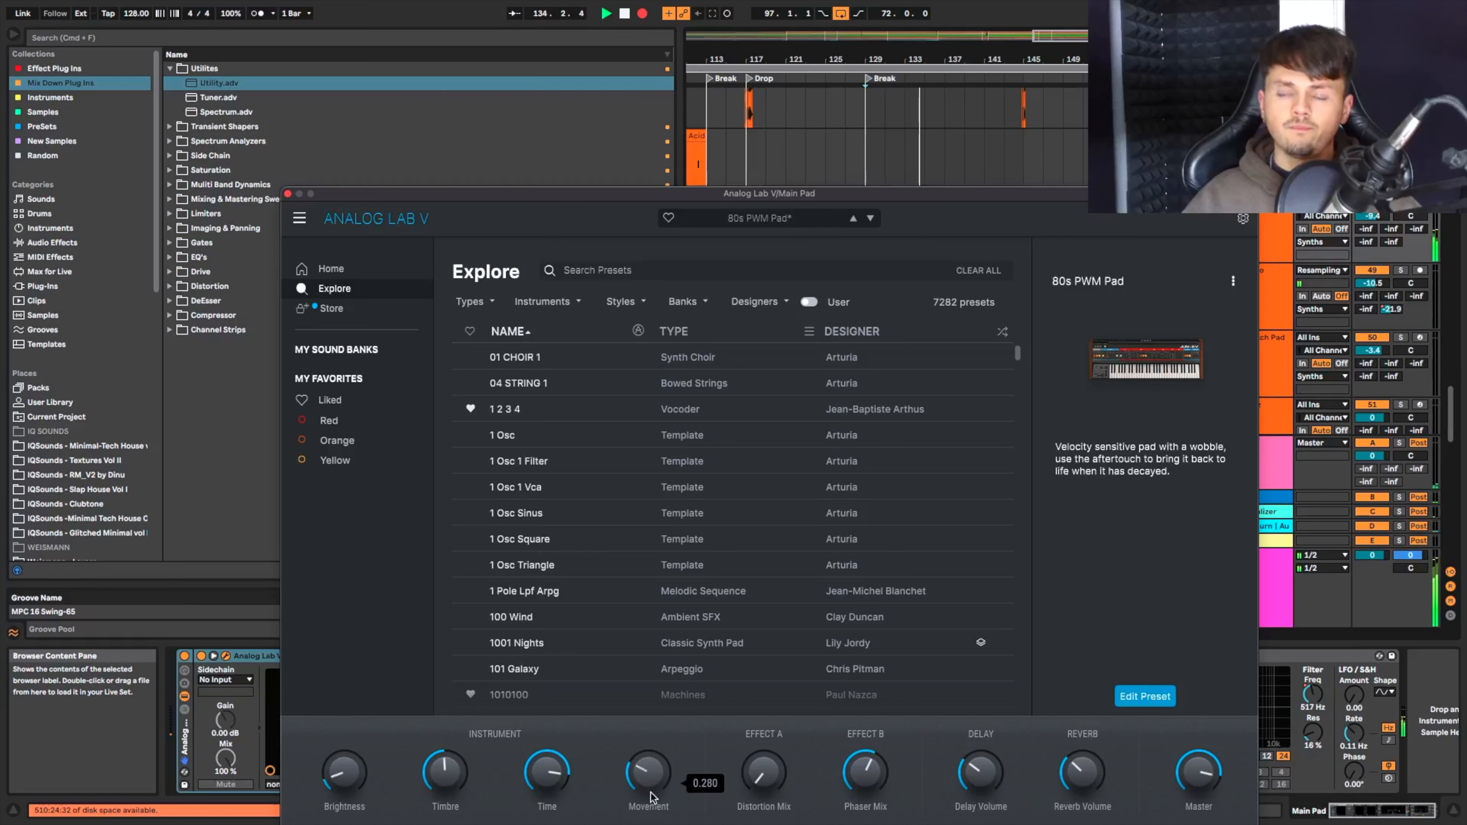
{"action": "left_click_drag", "start_coordinate": [648, 772], "coordinate": [648, 761]}
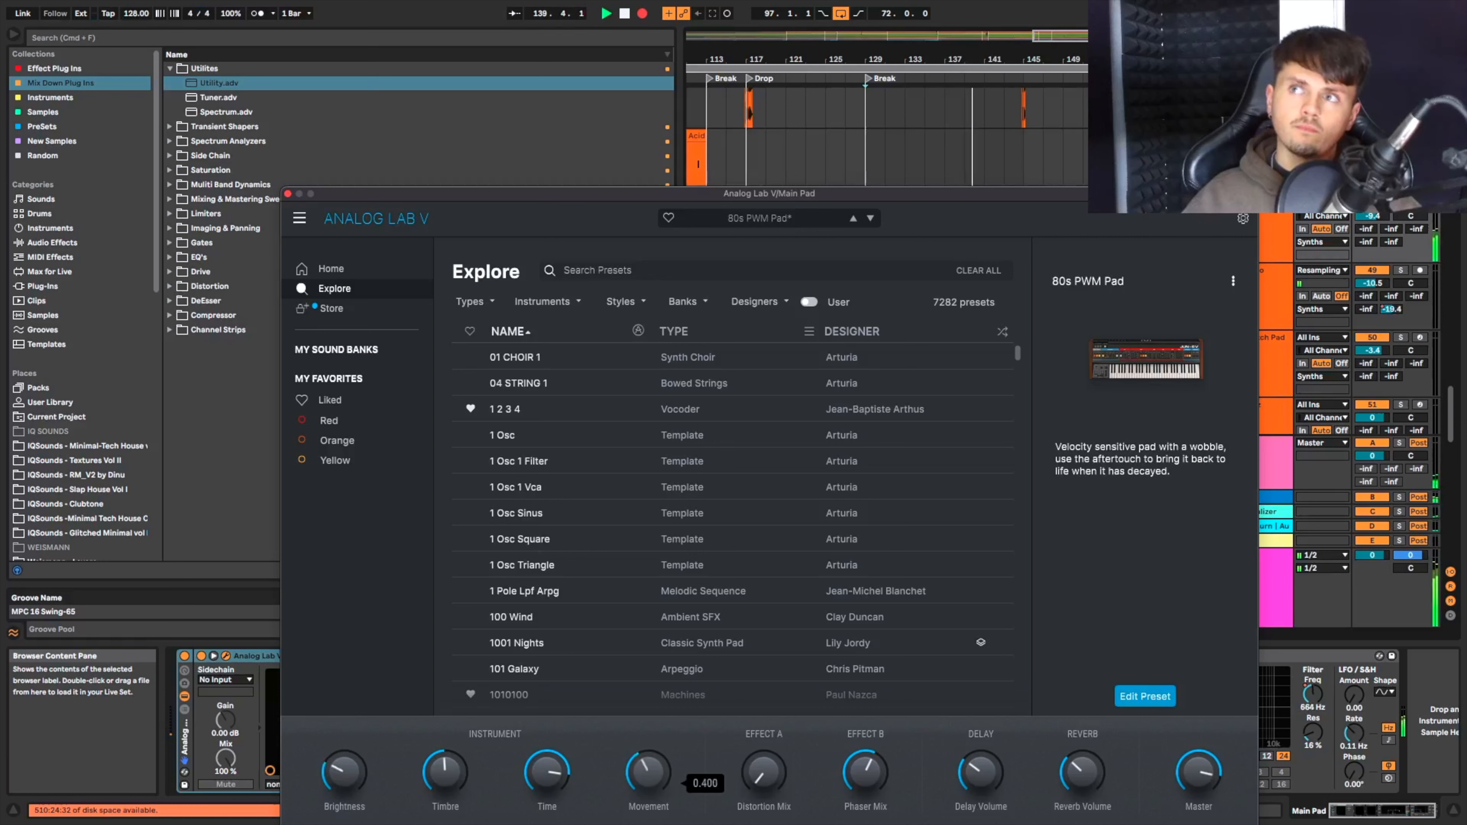
{"action": "left_click_drag", "start_coordinate": [648, 761], "coordinate": [648, 759]}
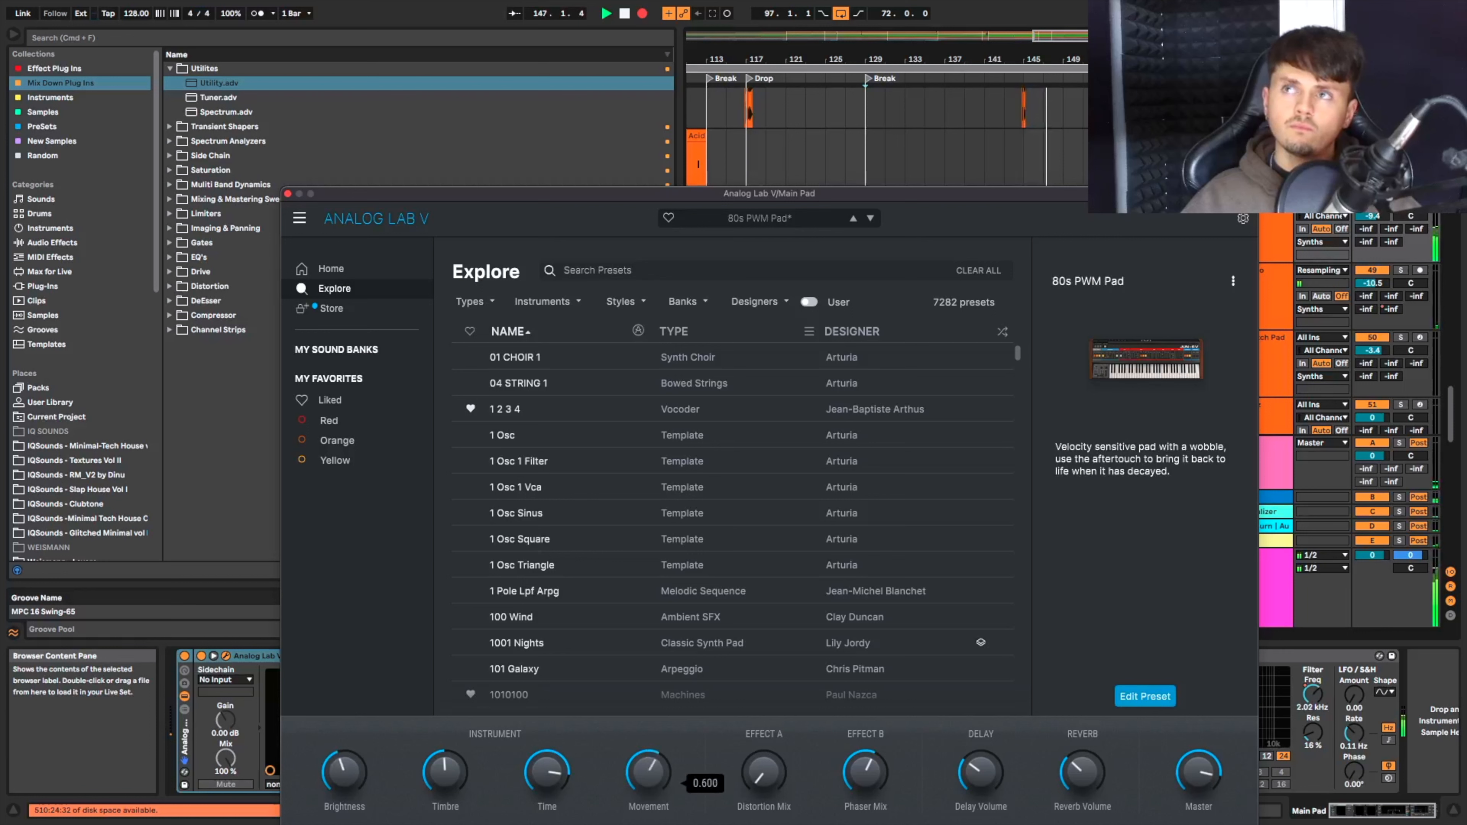
{"action": "left_click_drag", "start_coordinate": [649, 772], "coordinate": [649, 743]}
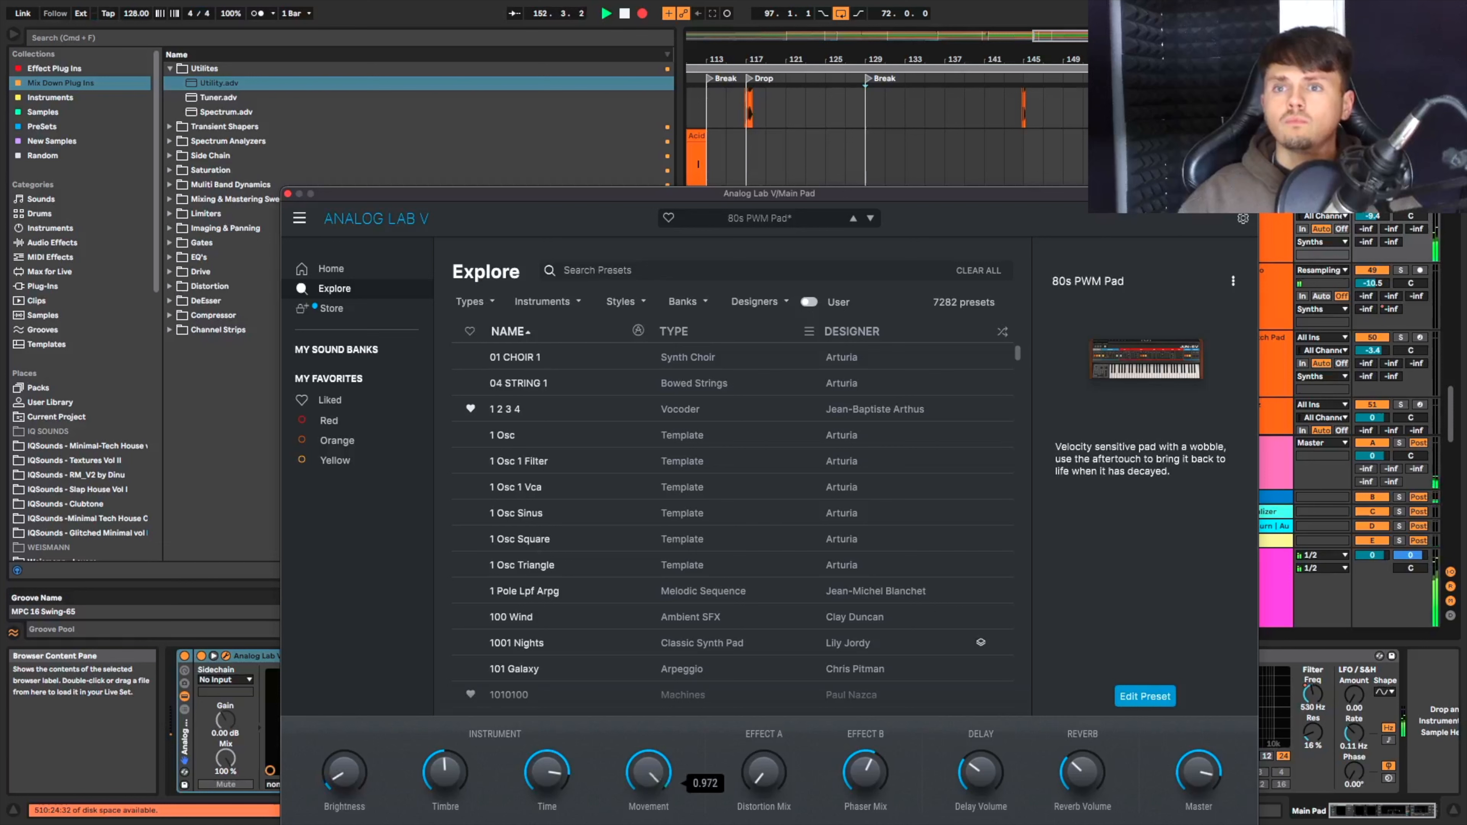
Finish recording the Movement automation for the 80s PWM Pad preset and close the Analog Lab V window.
{"action": "left_click_drag", "start_coordinate": [649, 769], "coordinate": [646, 784]}
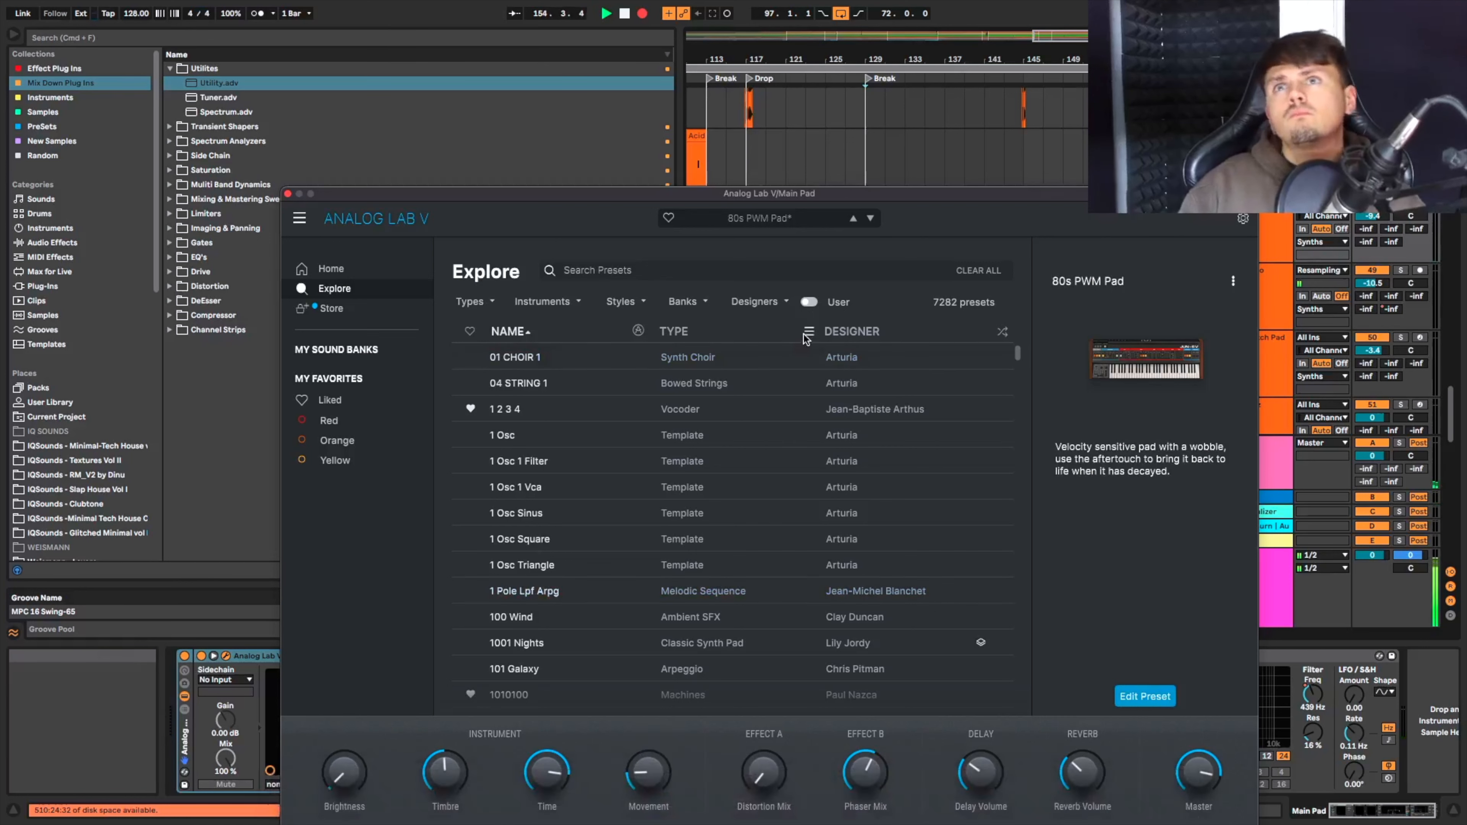
{"action": "left_click_drag", "start_coordinate": [846, 191], "coordinate": [851, 541]}
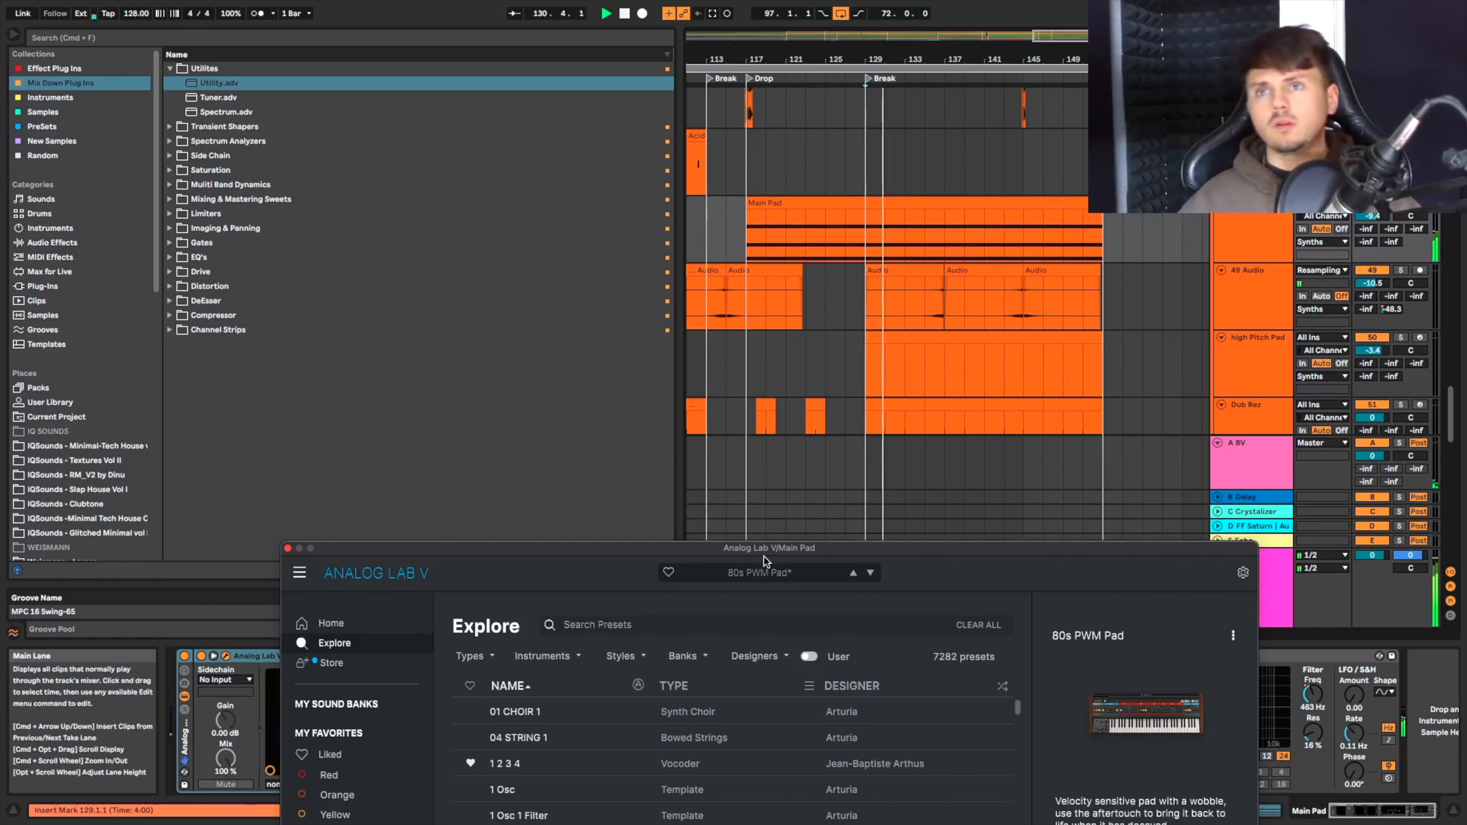
{"action": "left_click", "coordinate": [288, 548]}
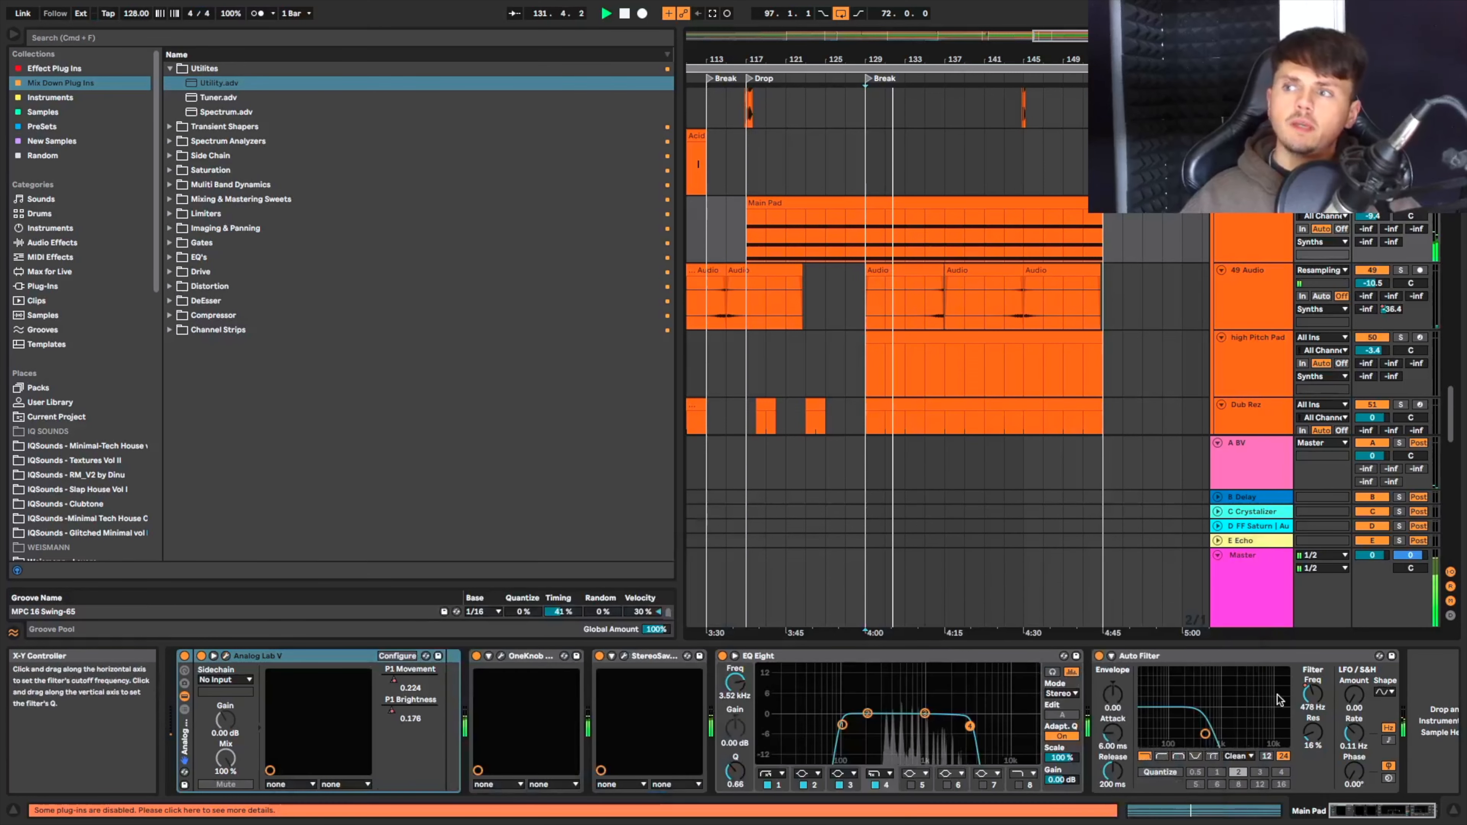
Show the Auto Filter frequency automation on the Main Pad track and ramp the cutoff down at the end of the clip.
{"action": "right_click", "coordinate": [1314, 705]}
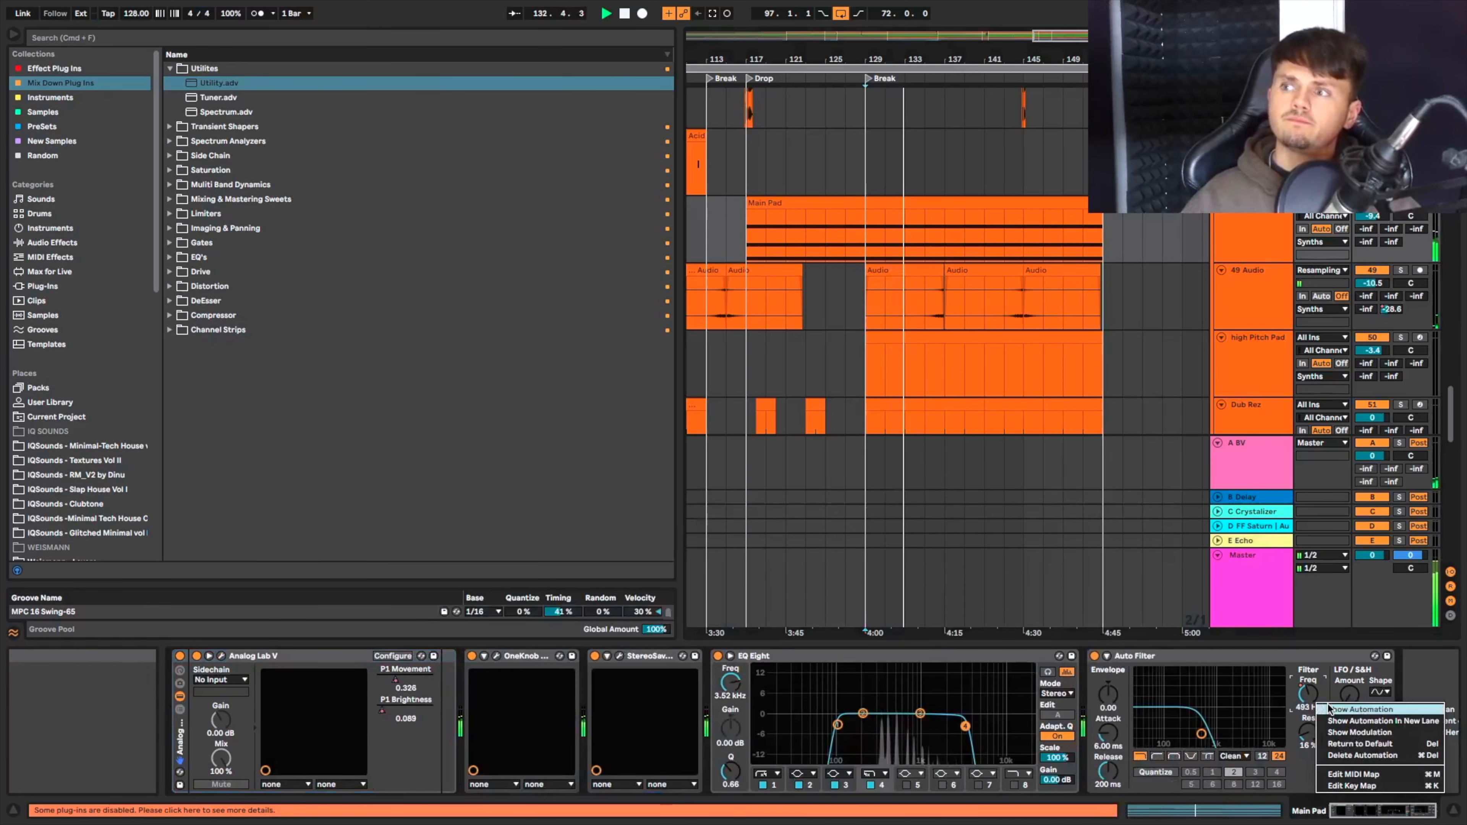
{"action": "left_click", "coordinate": [1346, 710]}
{"action": "scroll", "coordinate": [1073, 348], "scroll_direction": "up", "scroll_amount": 1}
{"action": "left_click_drag", "start_coordinate": [1066, 235], "coordinate": [1106, 252]}
{"action": "scroll", "coordinate": [1086, 246], "scroll_direction": "down", "scroll_amount": 1}
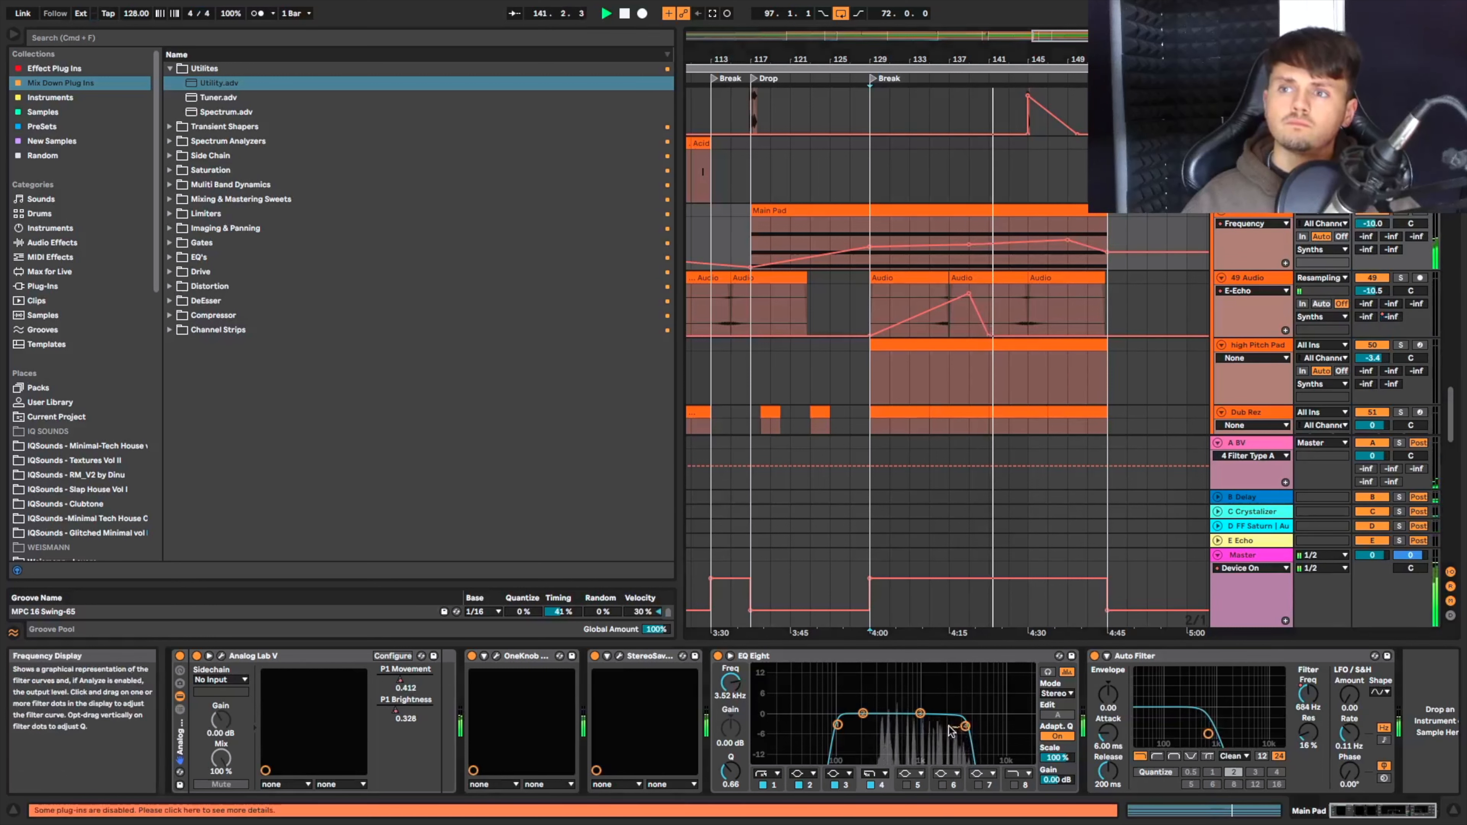
Set the pad's EQ Eight high-cut band to 2.72 kHz and its upper-mid band to 938 Hz at -0.37 dB.
{"action": "mouse_move", "coordinate": [959, 725]}
{"action": "left_mouse_down"}
{"action": "mouse_move", "coordinate": [883, 722]}
{"action": "mouse_move", "coordinate": [975, 721]}
{"action": "mouse_move", "coordinate": [876, 729]}
{"action": "mouse_move", "coordinate": [955, 725]}
{"action": "left_mouse_up"}
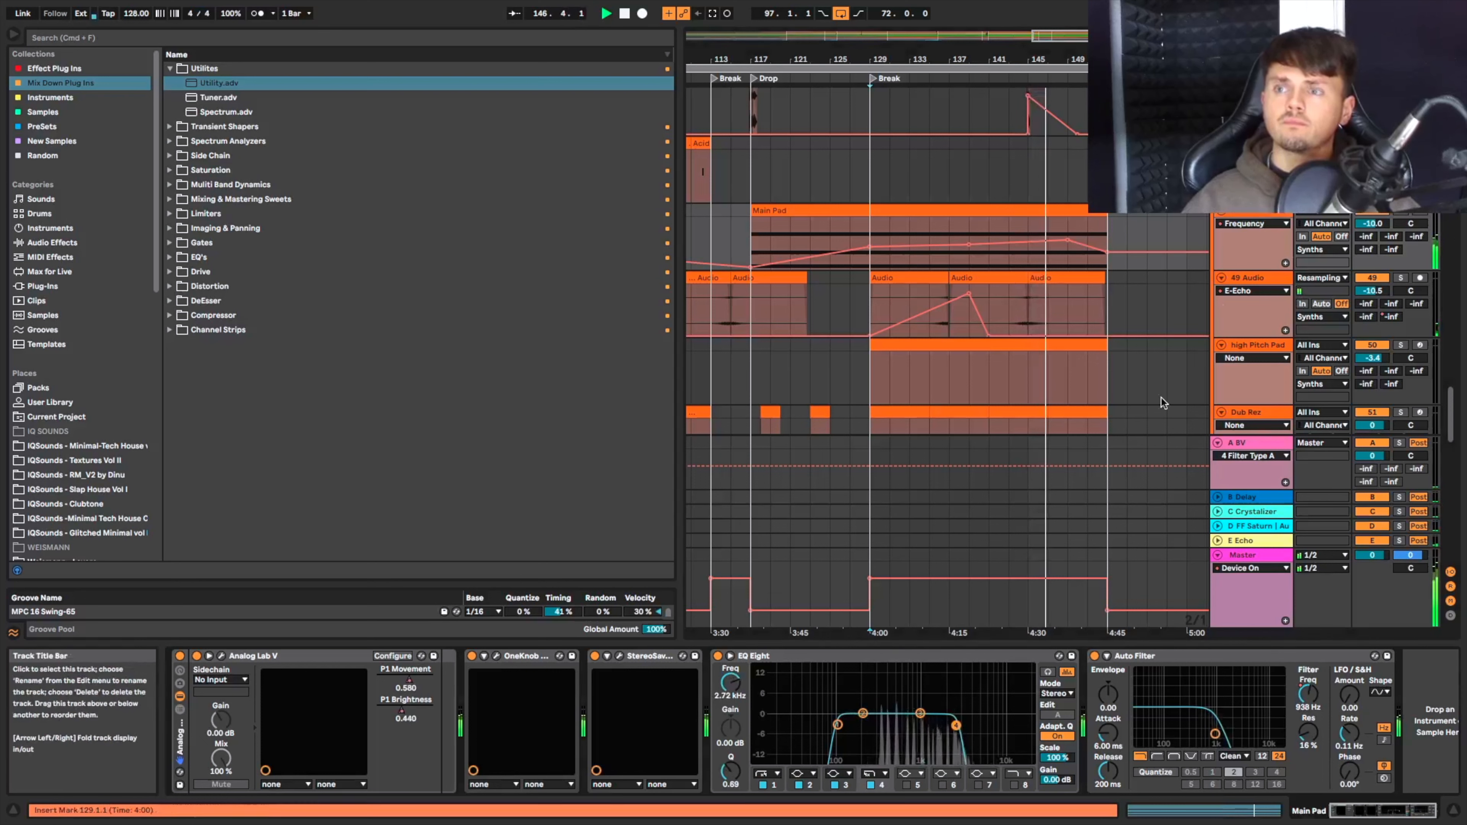
{"action": "left_click_drag", "start_coordinate": [920, 714], "coordinate": [918, 718]}
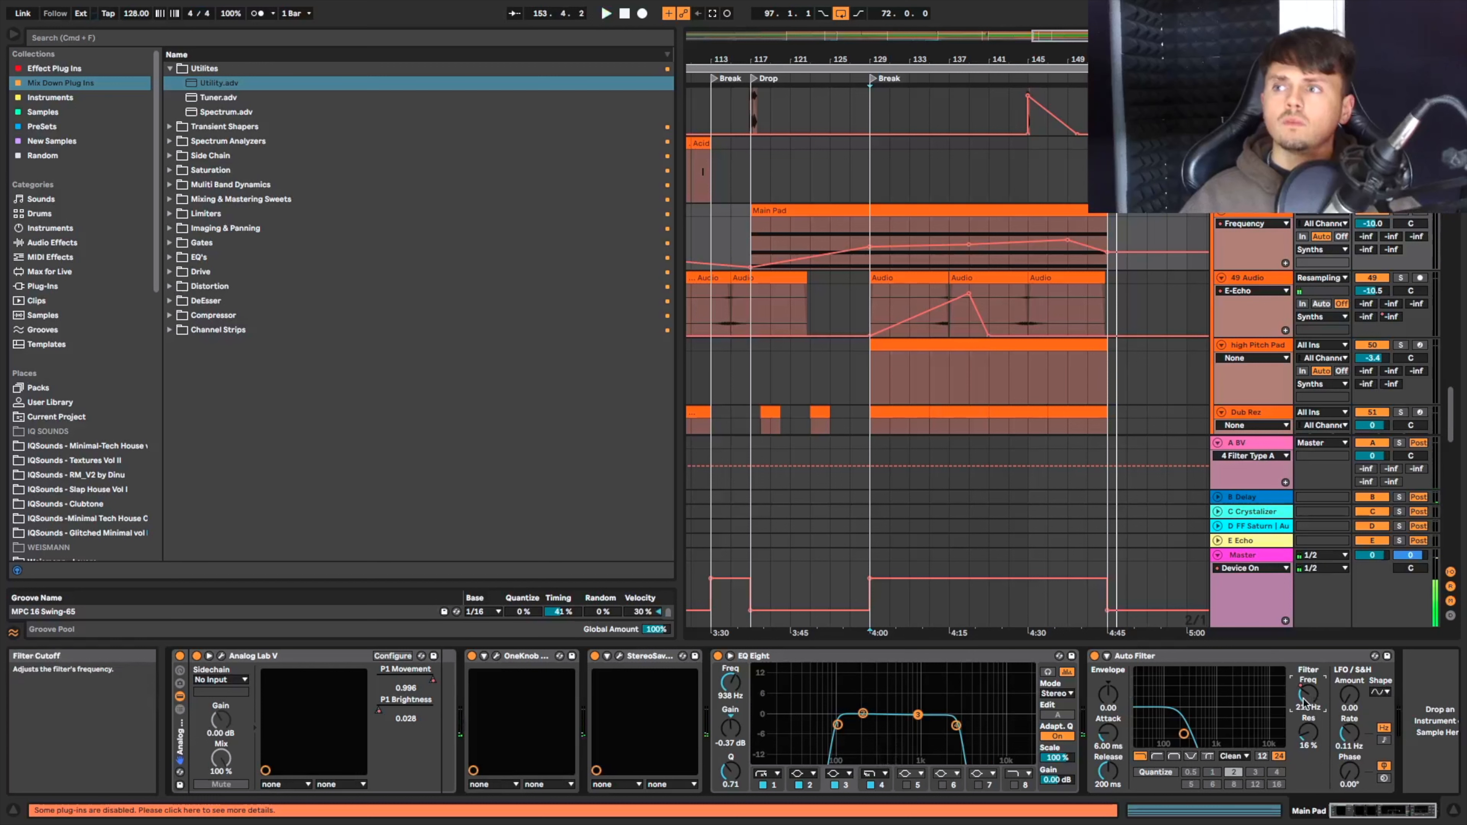
Lower the filter frequency breakpoint at the end of the Main Pad clip to 73.7 Hz and audition it from bar 151.
{"action": "left_click_drag", "start_coordinate": [1107, 253], "coordinate": [1107, 261]}
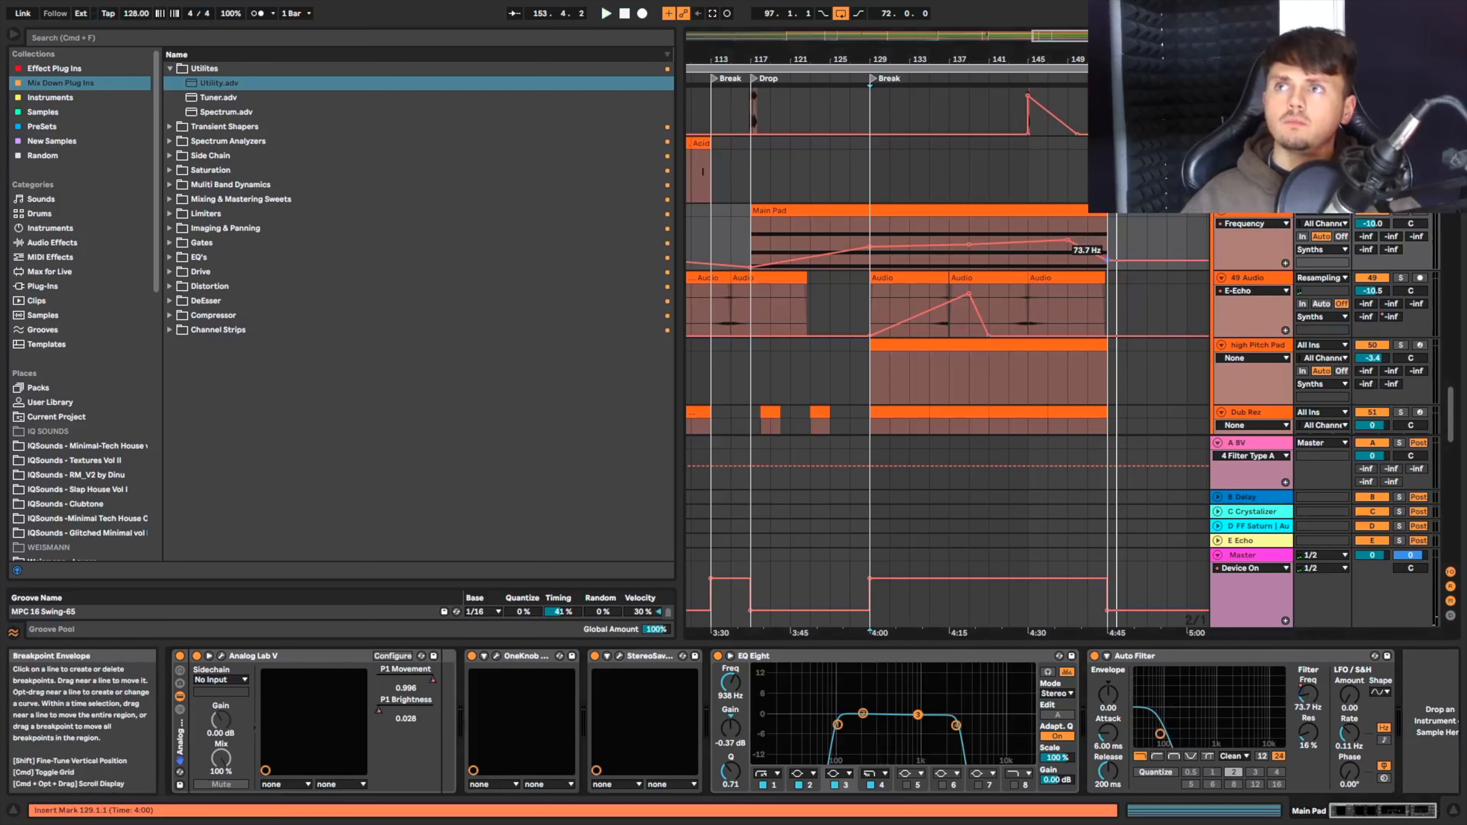
{"action": "left_click", "coordinate": [1088, 249]}
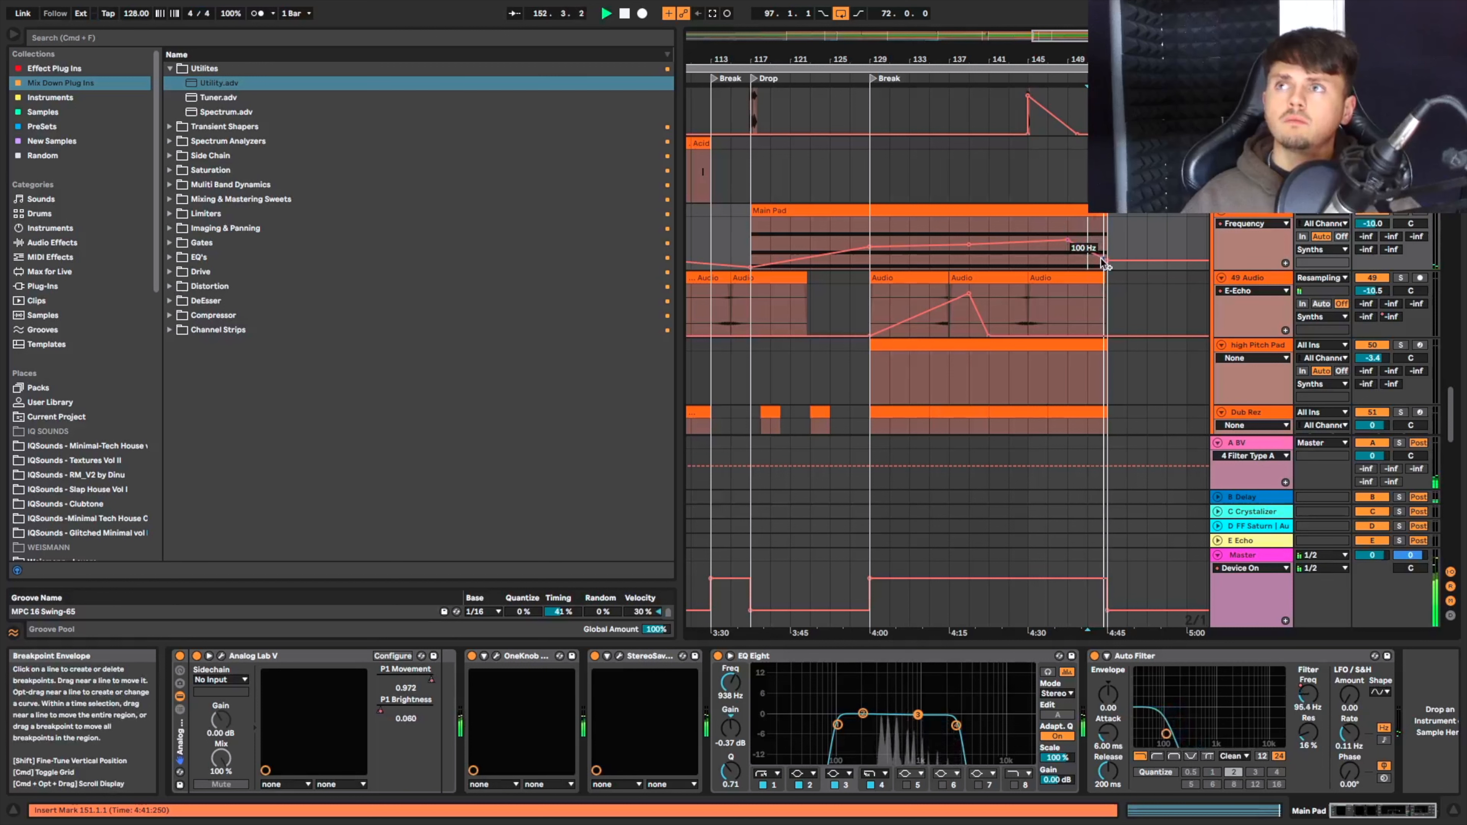
Show the Main Pad's P1 Movement automation and drop it to 0.14 at the end of the clip.
{"action": "left_click", "coordinate": [1251, 223]}
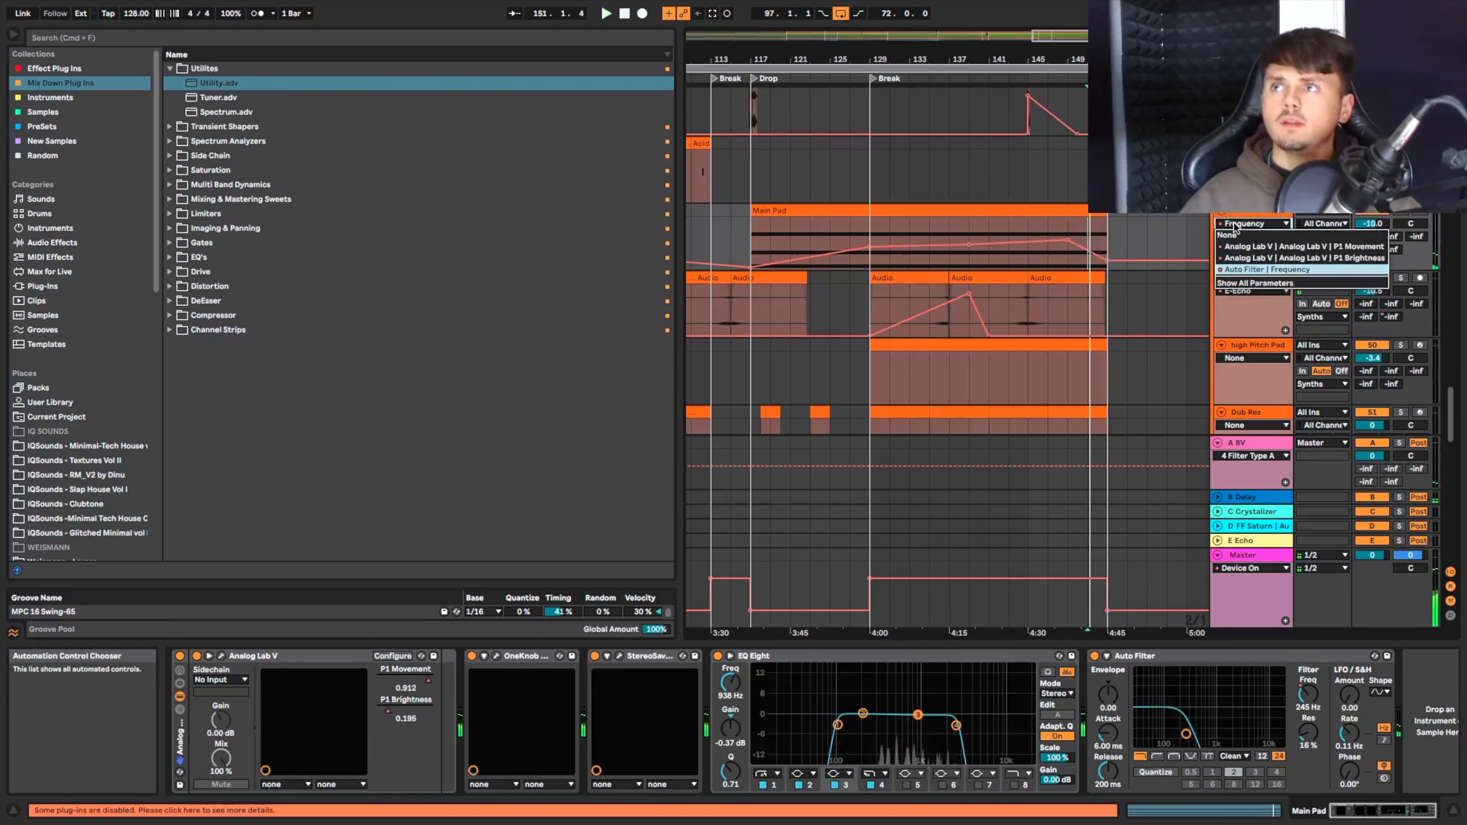
{"action": "left_click", "coordinate": [1243, 247]}
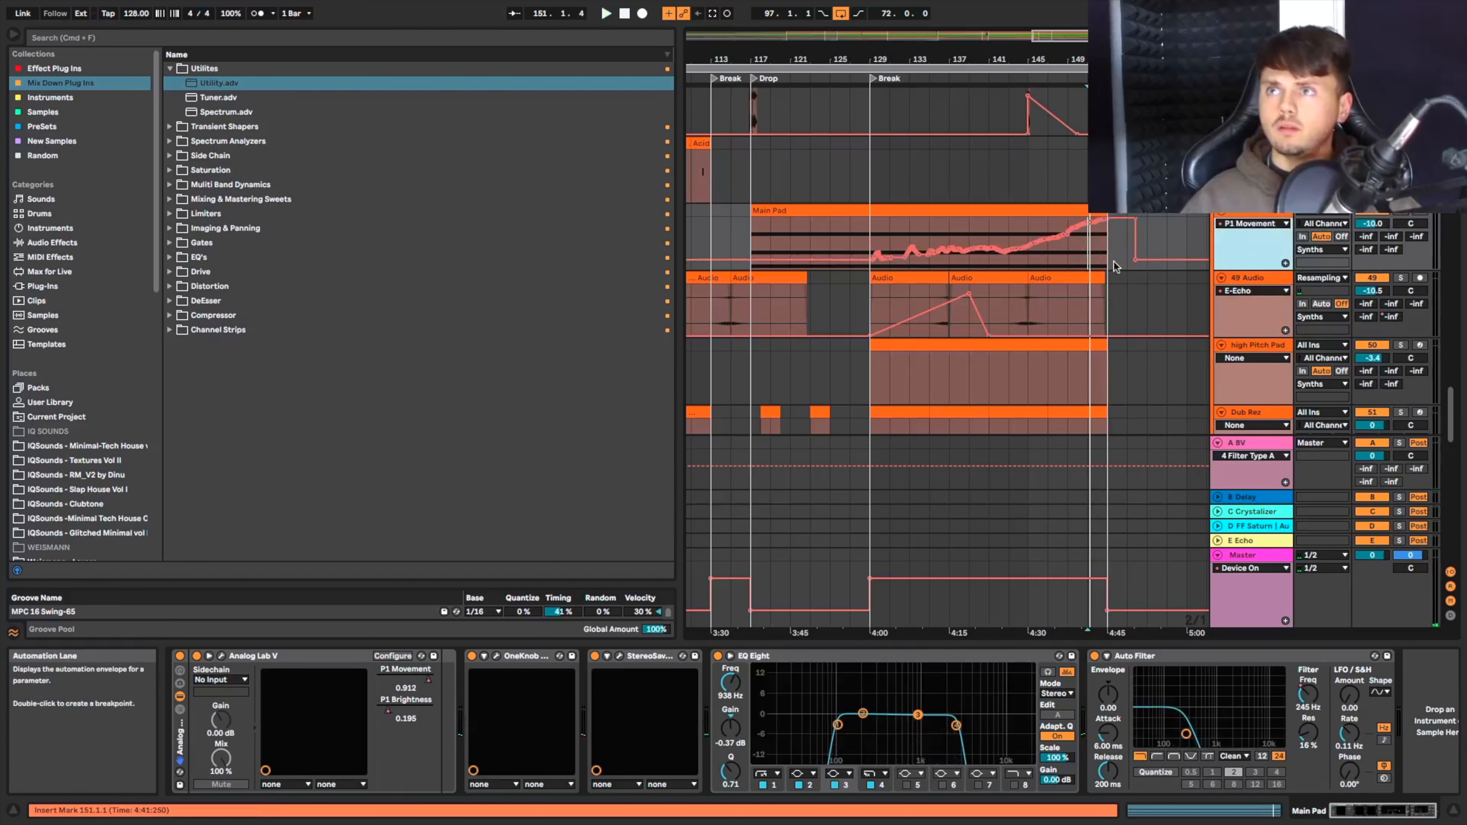
{"action": "scroll", "coordinate": [1114, 267], "scroll_direction": "up", "scroll_amount": 5}
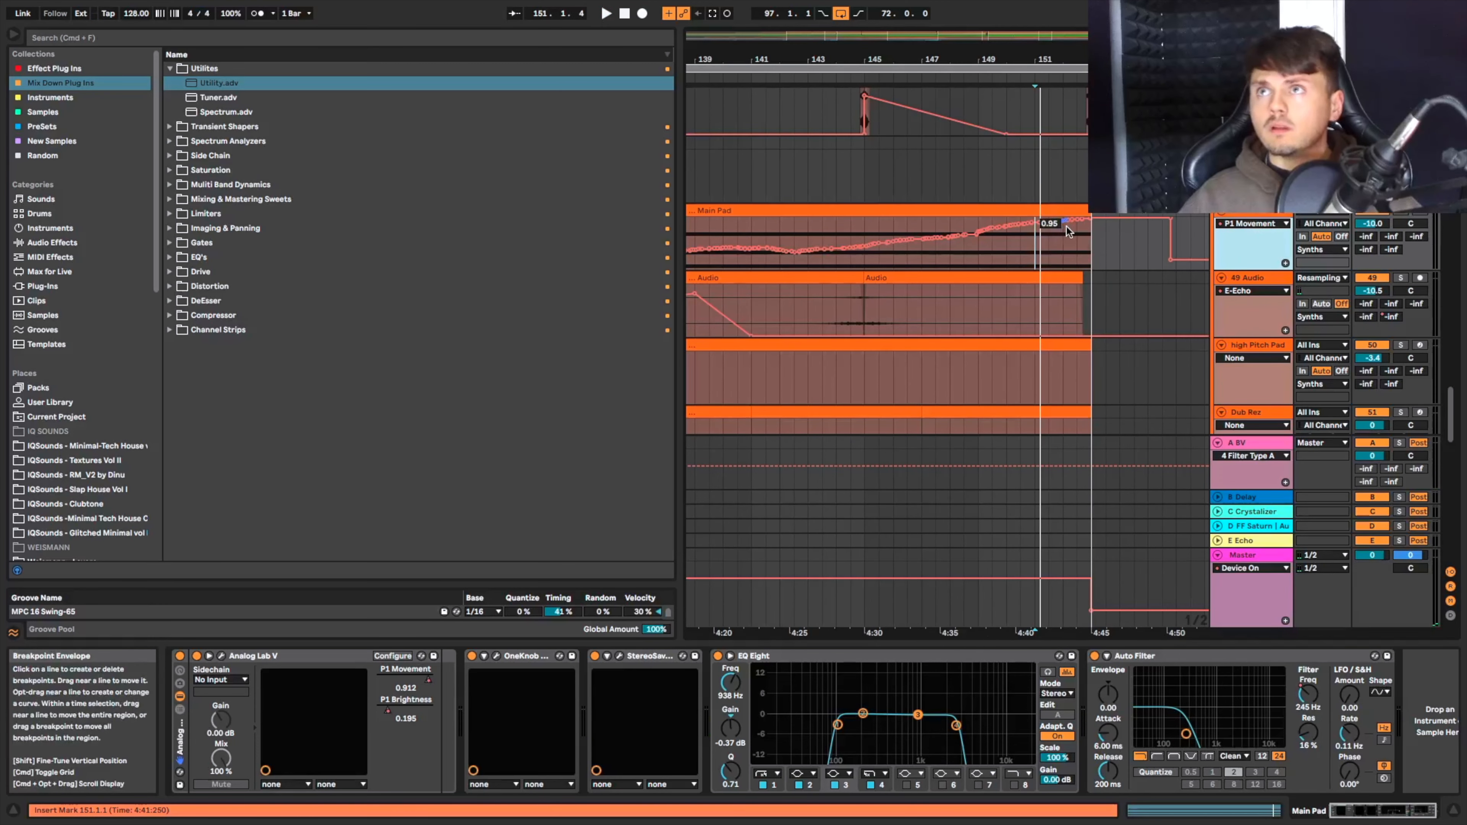
{"action": "scroll", "coordinate": [1068, 231], "scroll_direction": "up", "scroll_amount": 3}
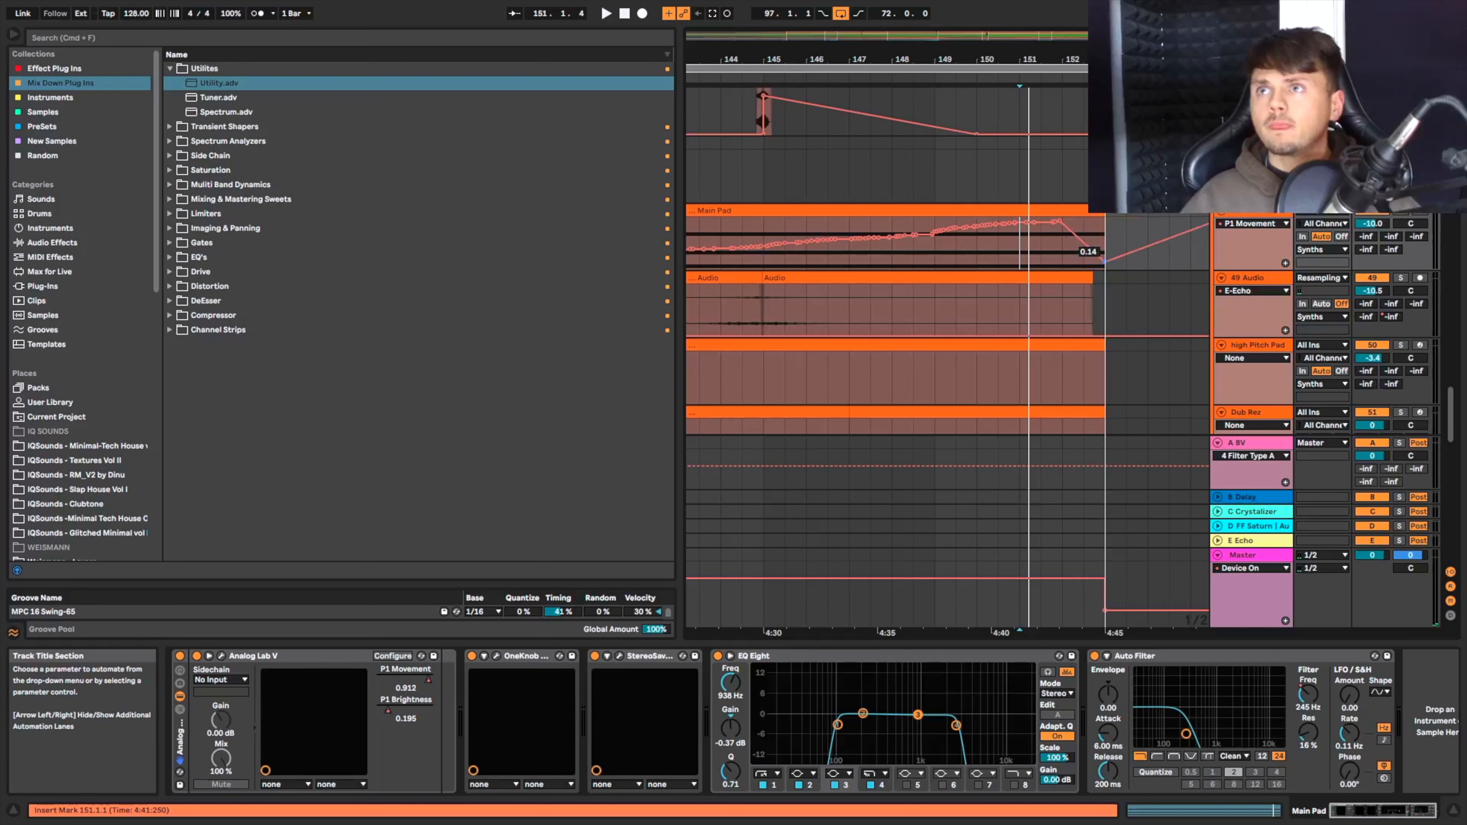
Play back the Main Pad's ending from 151.3.1 to check the automated drop in movement and filter.
{"action": "left_click", "coordinate": [1042, 256]}
{"action": "key", "text": "space"}
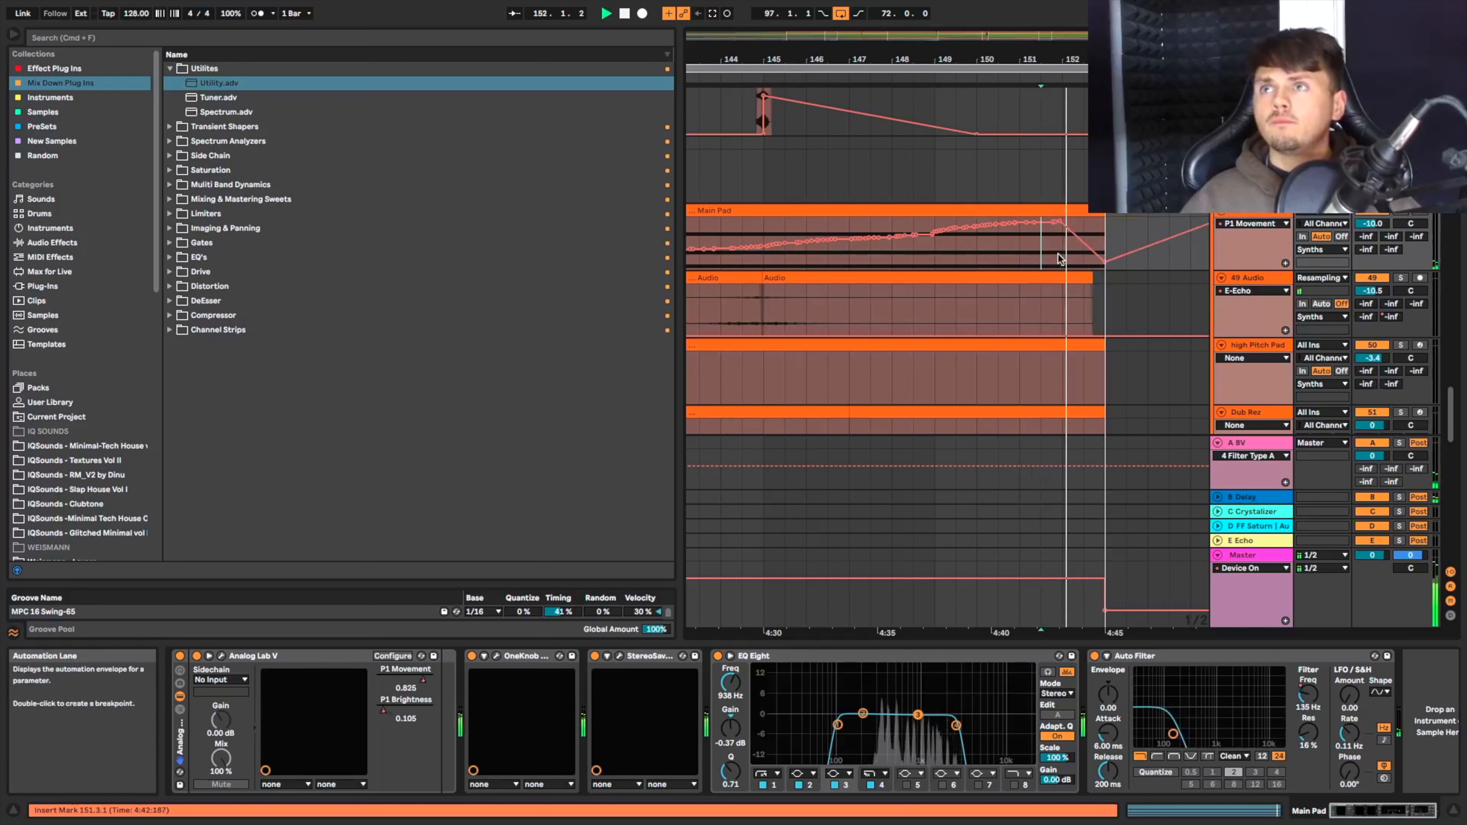
{"action": "key", "text": "space"}
{"action": "key", "text": "space"}
{"action": "left_click", "coordinate": [1398, 213]}
{"action": "key", "text": "space"}
{"action": "key", "text": "space"}
{"action": "key", "text": "space"}
Delete the long resampled clip on the 61 Audio track that starts at bar 129.
{"action": "scroll", "coordinate": [1131, 290], "scroll_direction": "down", "scroll_amount": 5}
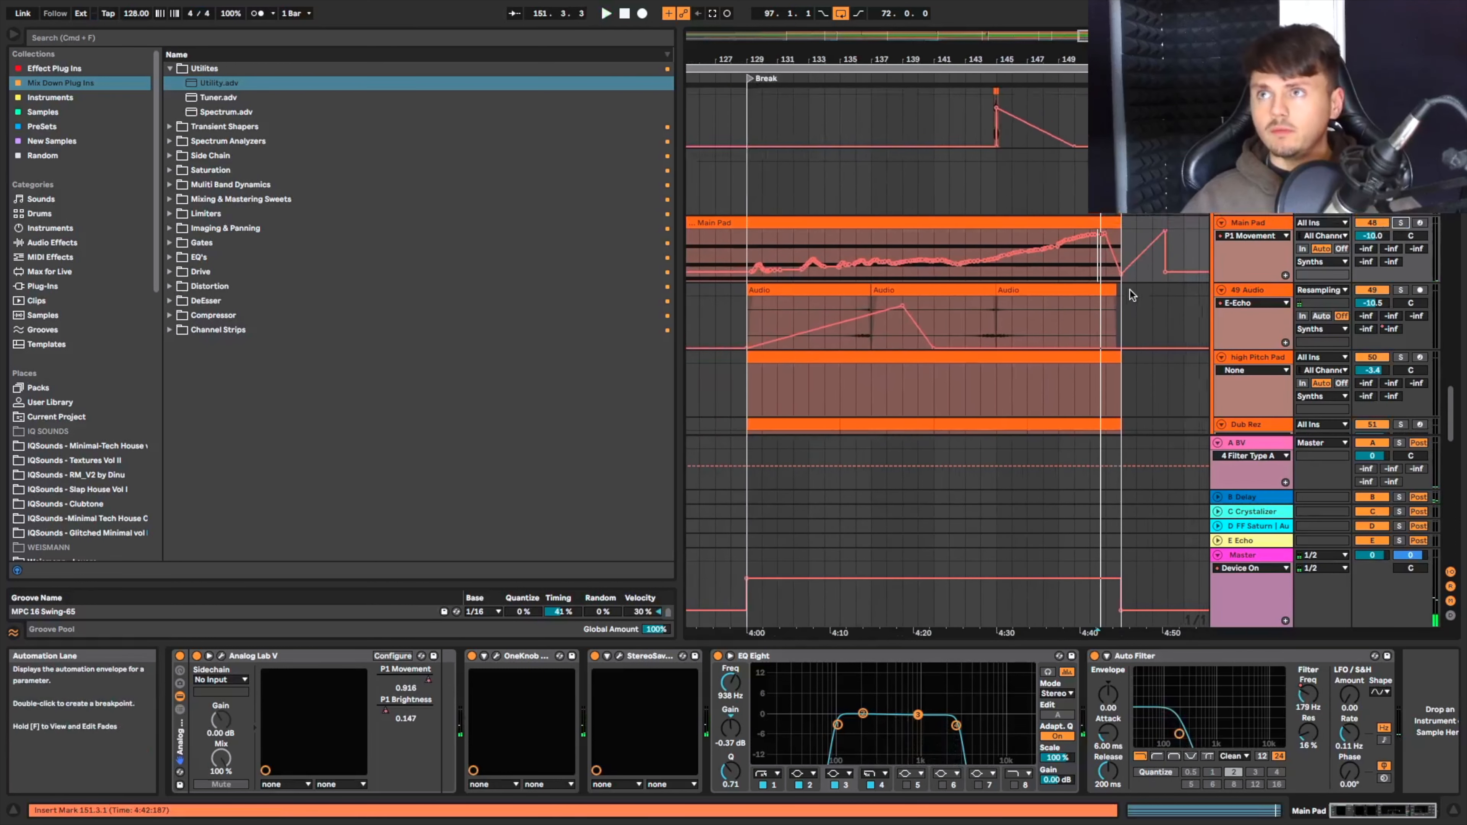
{"action": "scroll", "coordinate": [1130, 292], "scroll_direction": "down", "scroll_amount": 3}
{"action": "scroll", "coordinate": [1130, 292], "scroll_direction": "down", "scroll_amount": 10}
{"action": "scroll", "coordinate": [1130, 292], "scroll_direction": "down", "scroll_amount": 8}
{"action": "left_click", "coordinate": [1104, 300]}
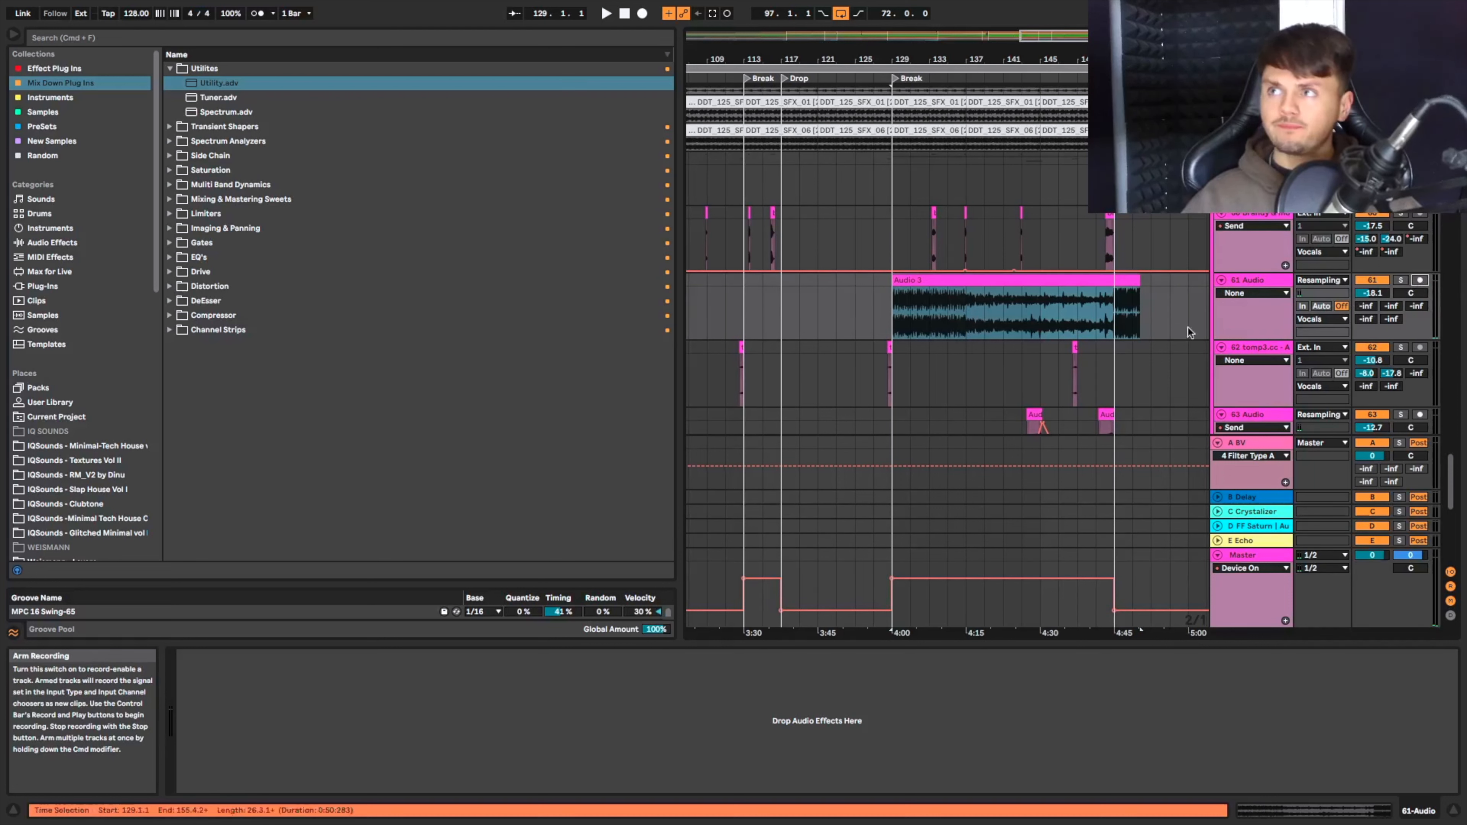
{"action": "left_click", "coordinate": [985, 279]}
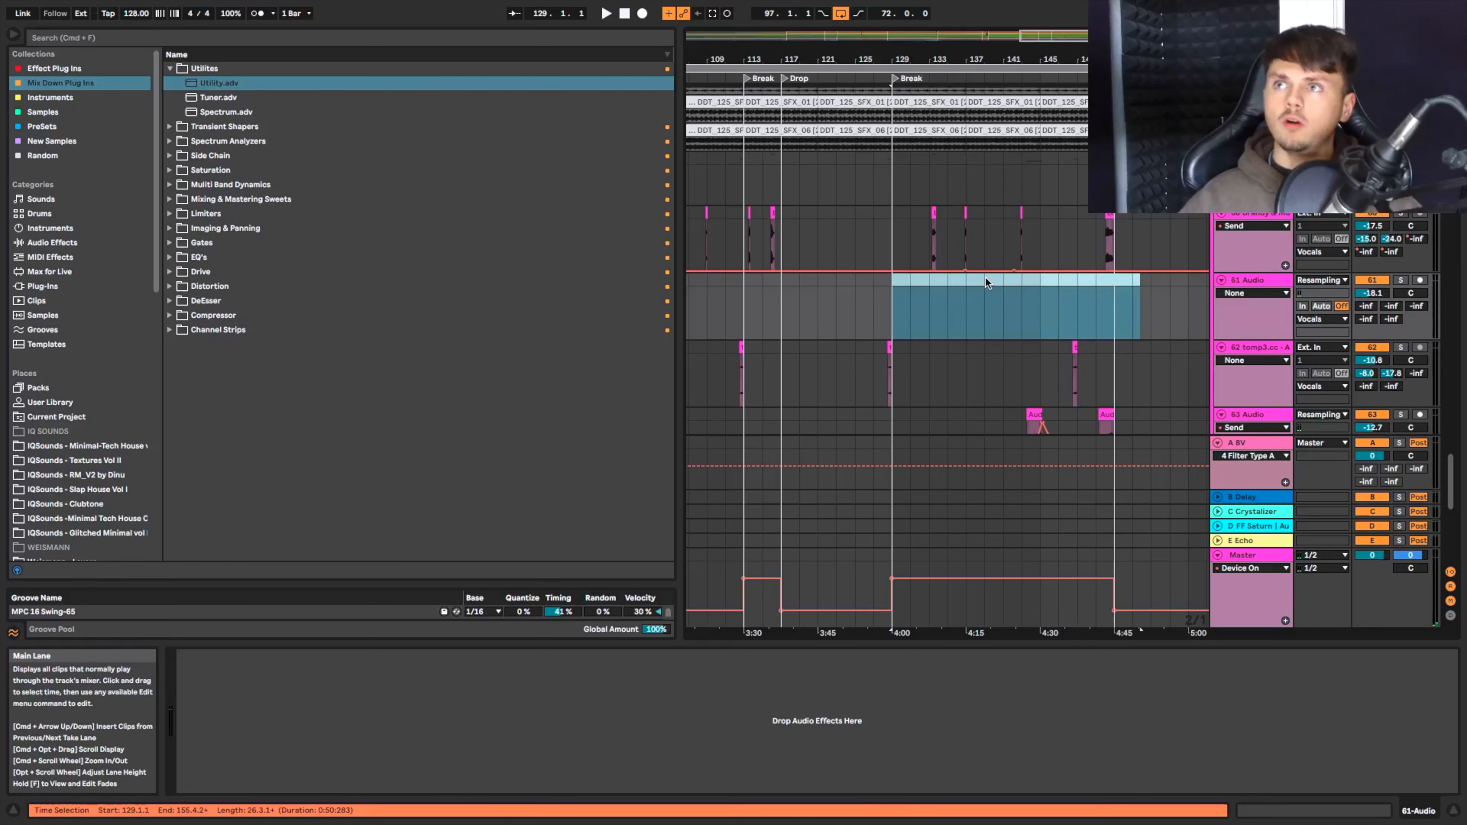
{"action": "scroll", "coordinate": [1121, 345], "scroll_direction": "up", "scroll_amount": 5}
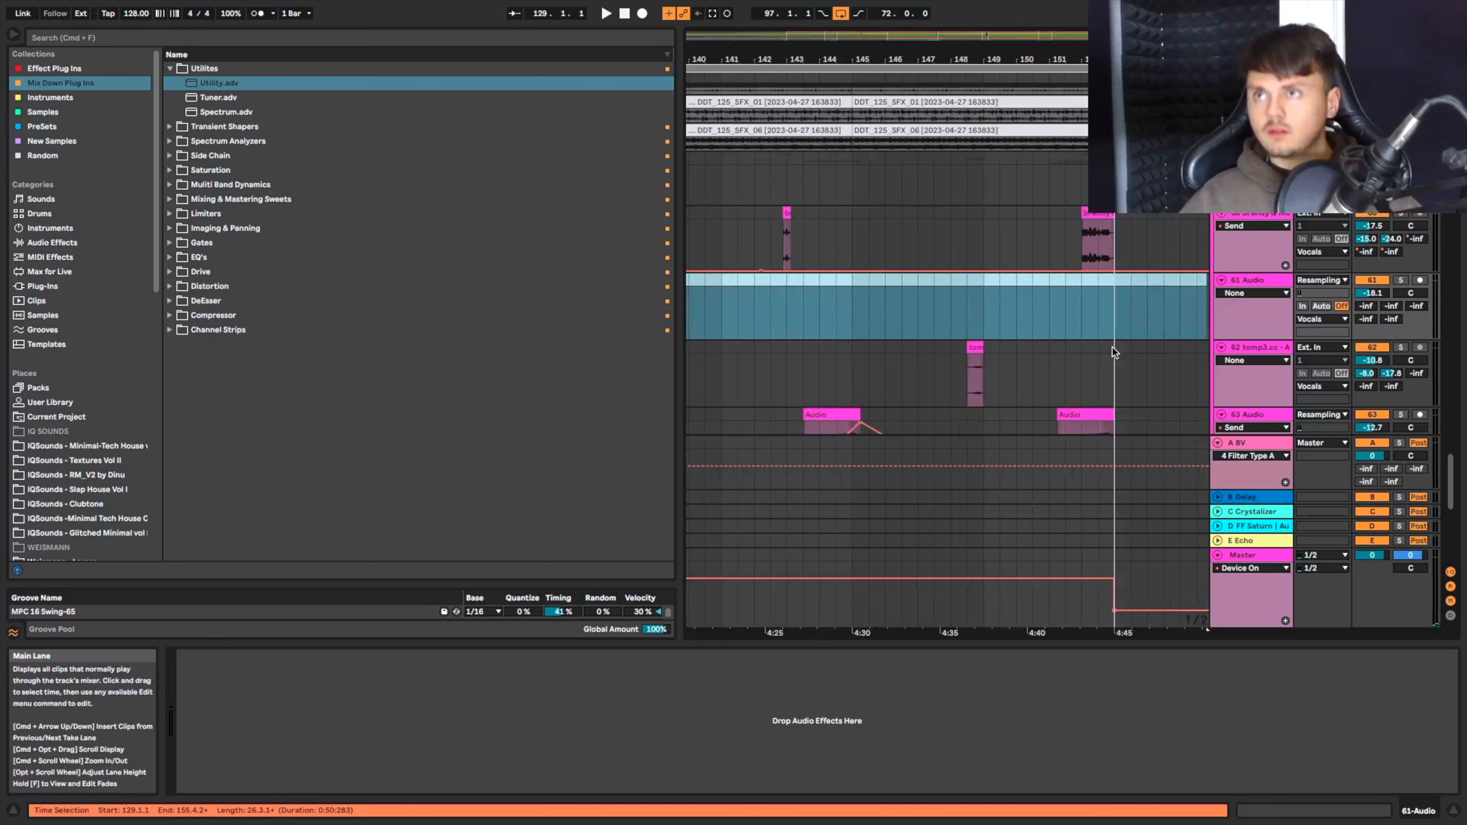
Arm the 61 Audio track and resample the soloed brandy & monica vocal into it from bar 152.
{"action": "left_click", "coordinate": [1080, 331]}
{"action": "left_click", "coordinate": [1214, 229]}
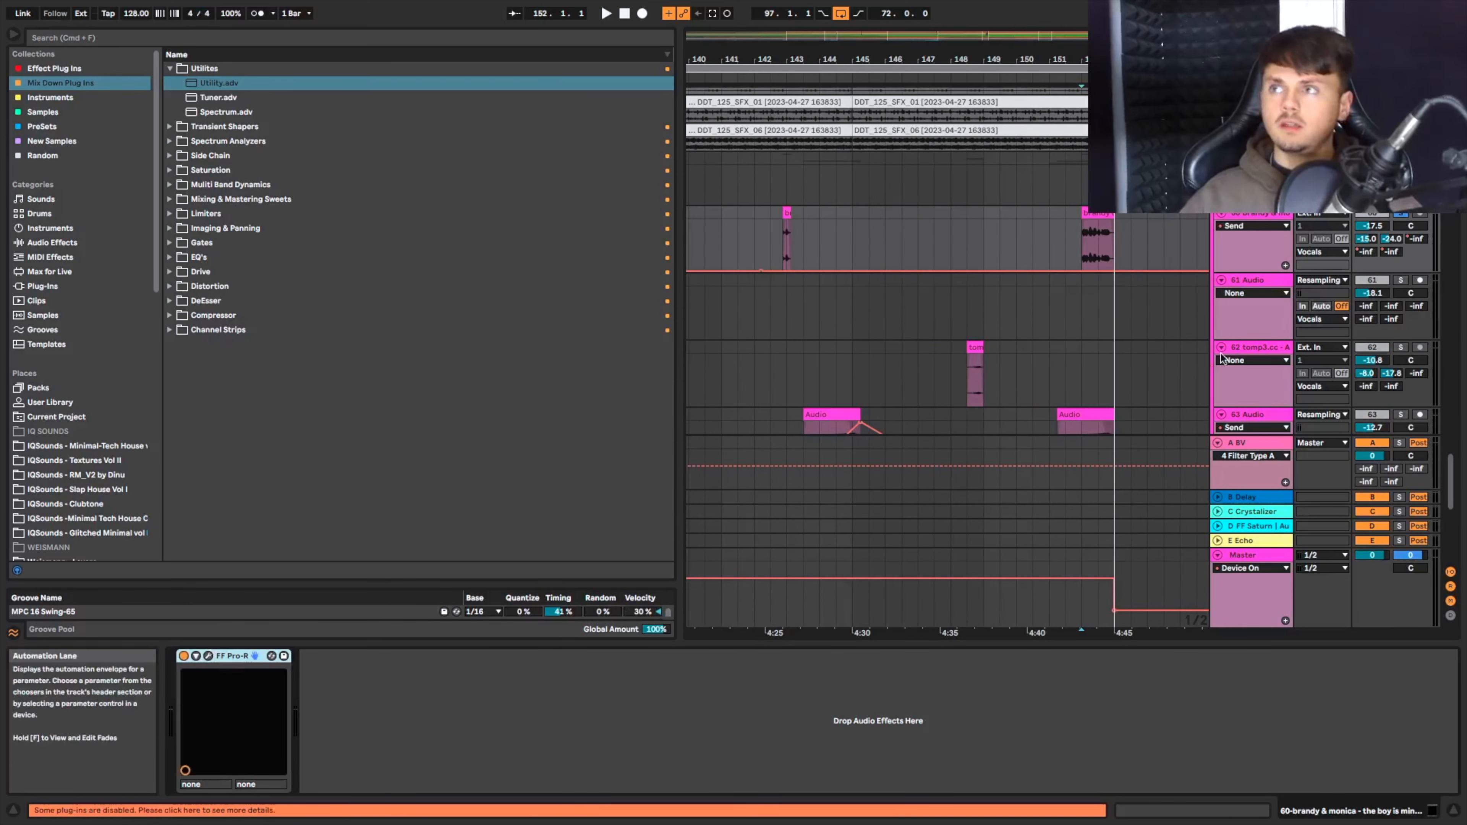
{"action": "left_click", "coordinate": [1419, 281]}
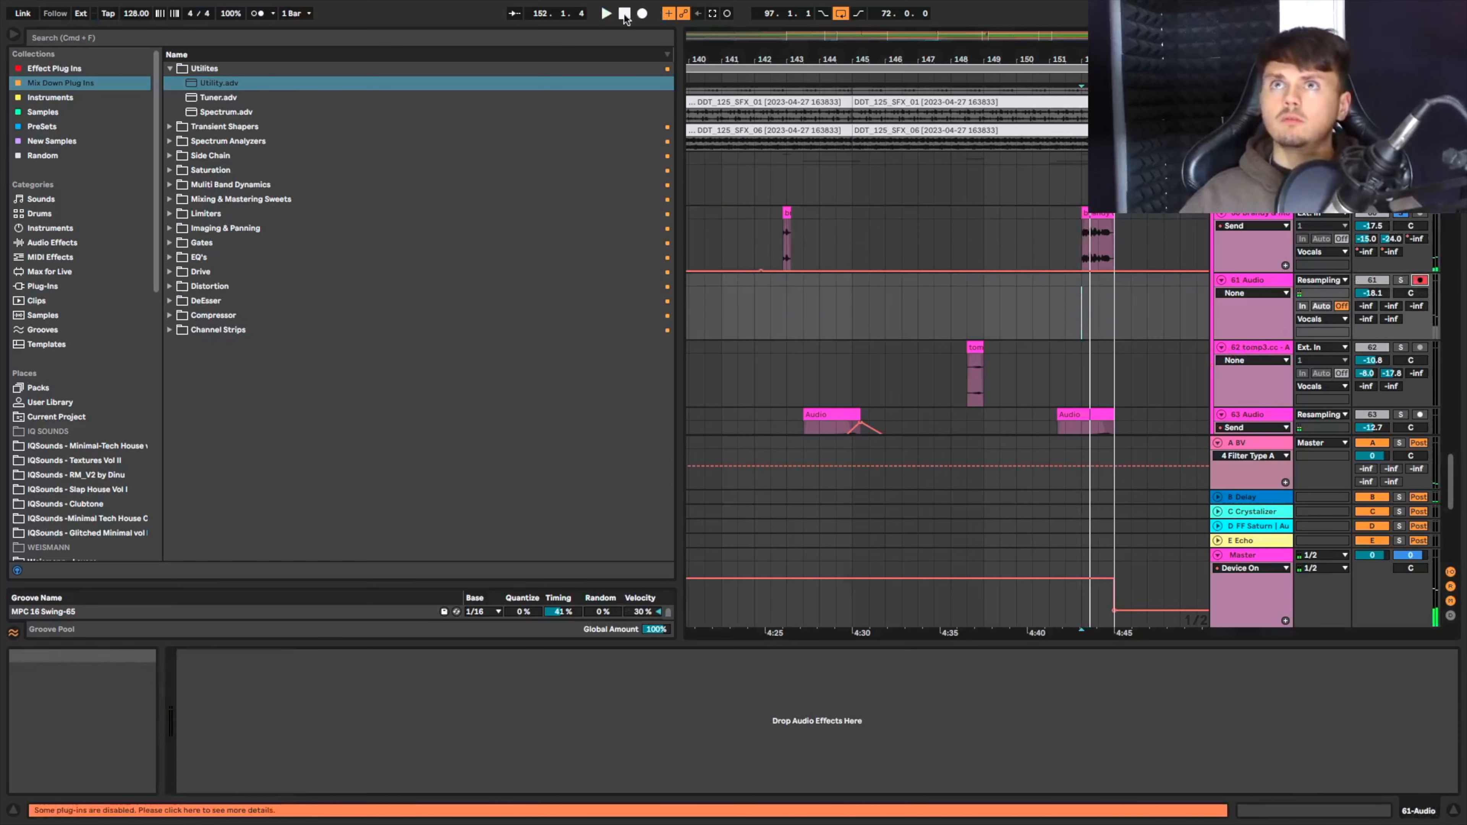
{"action": "left_click", "coordinate": [642, 14]}
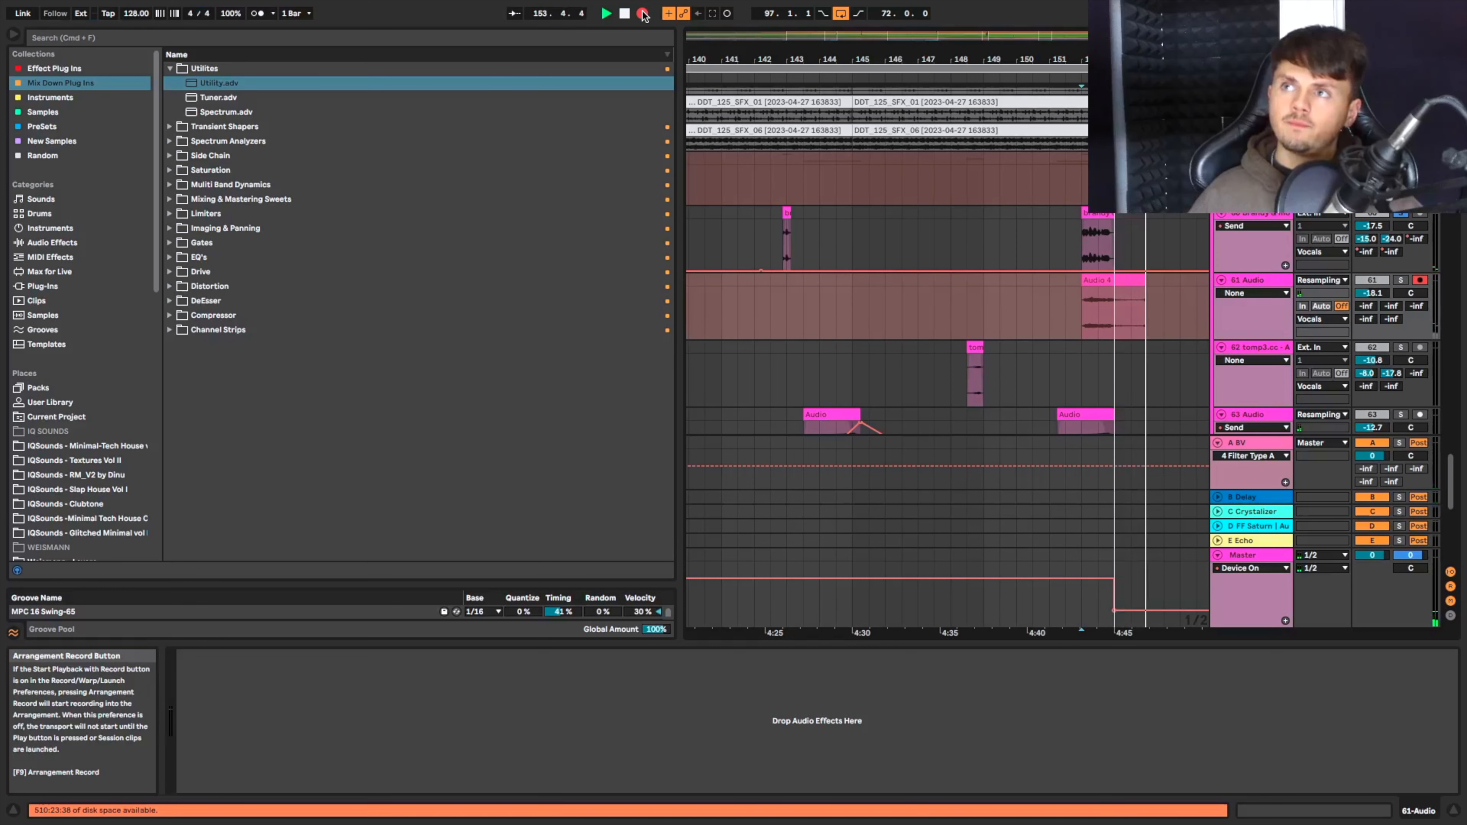
{"action": "key", "text": "space"}
Reverse the newly recorded clip on 61 Audio and move it to start at bar 150.
{"action": "left_click", "coordinate": [1138, 276]}
{"action": "key", "text": "r"}
{"action": "scroll", "coordinate": [1138, 283], "scroll_direction": "right", "scroll_amount": 1}
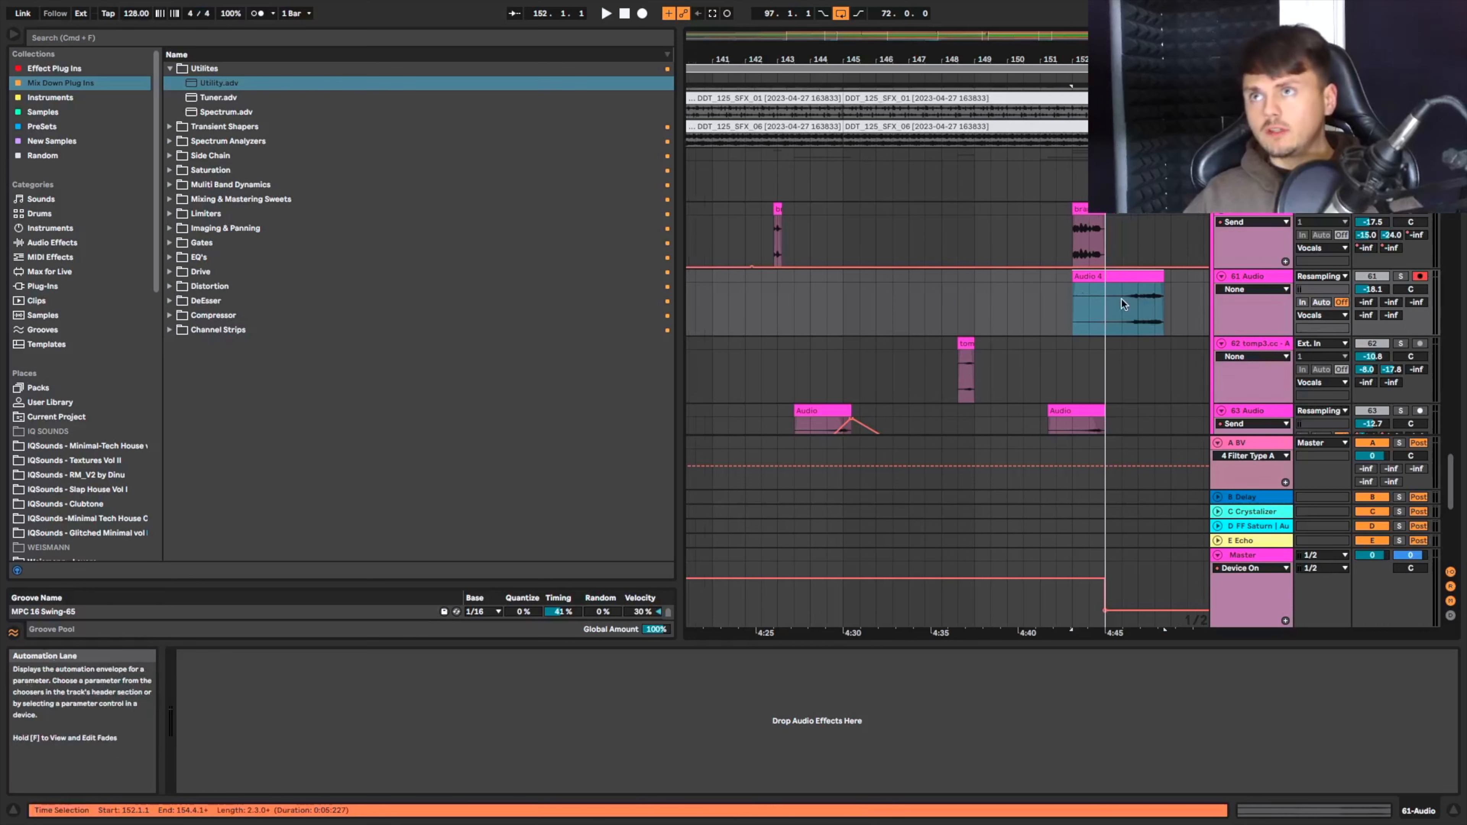
{"action": "key", "text": "a"}
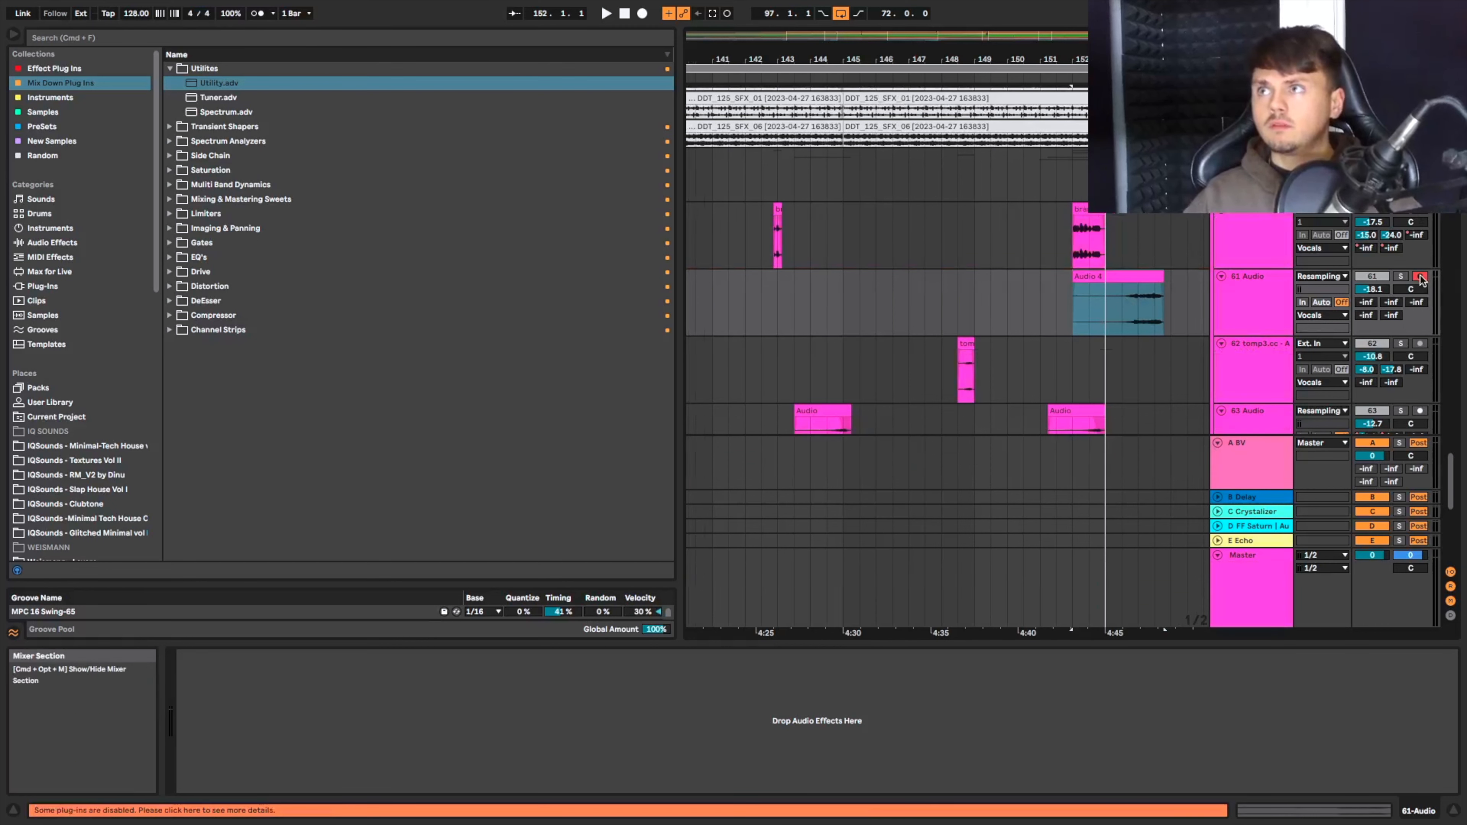
{"action": "scroll", "coordinate": [1189, 266], "scroll_direction": "down", "scroll_amount": 3}
{"action": "scroll", "coordinate": [1180, 262], "scroll_direction": "up", "scroll_amount": 4}
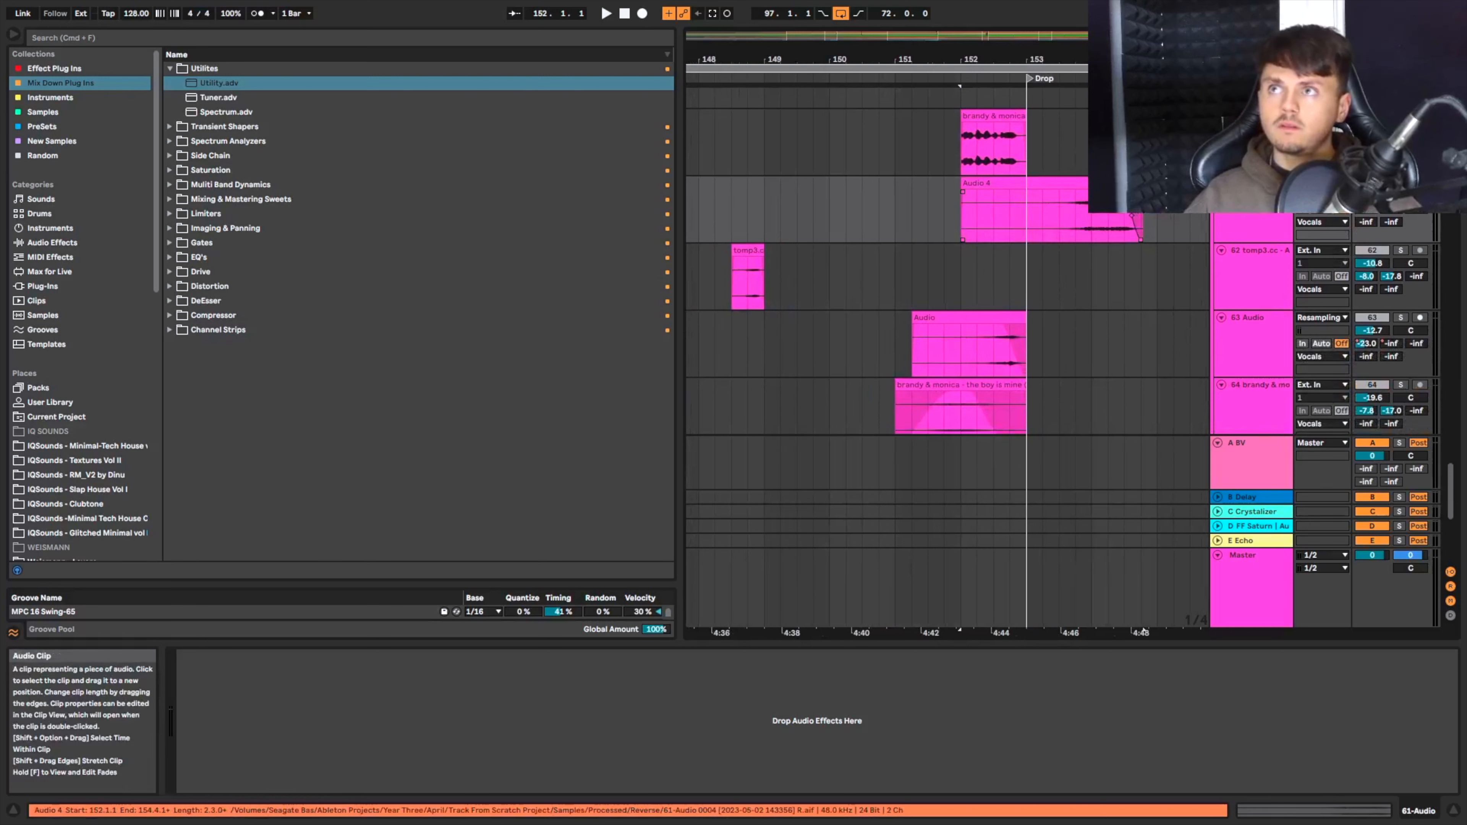
{"action": "left_click_drag", "start_coordinate": [1120, 196], "coordinate": [990, 184]}
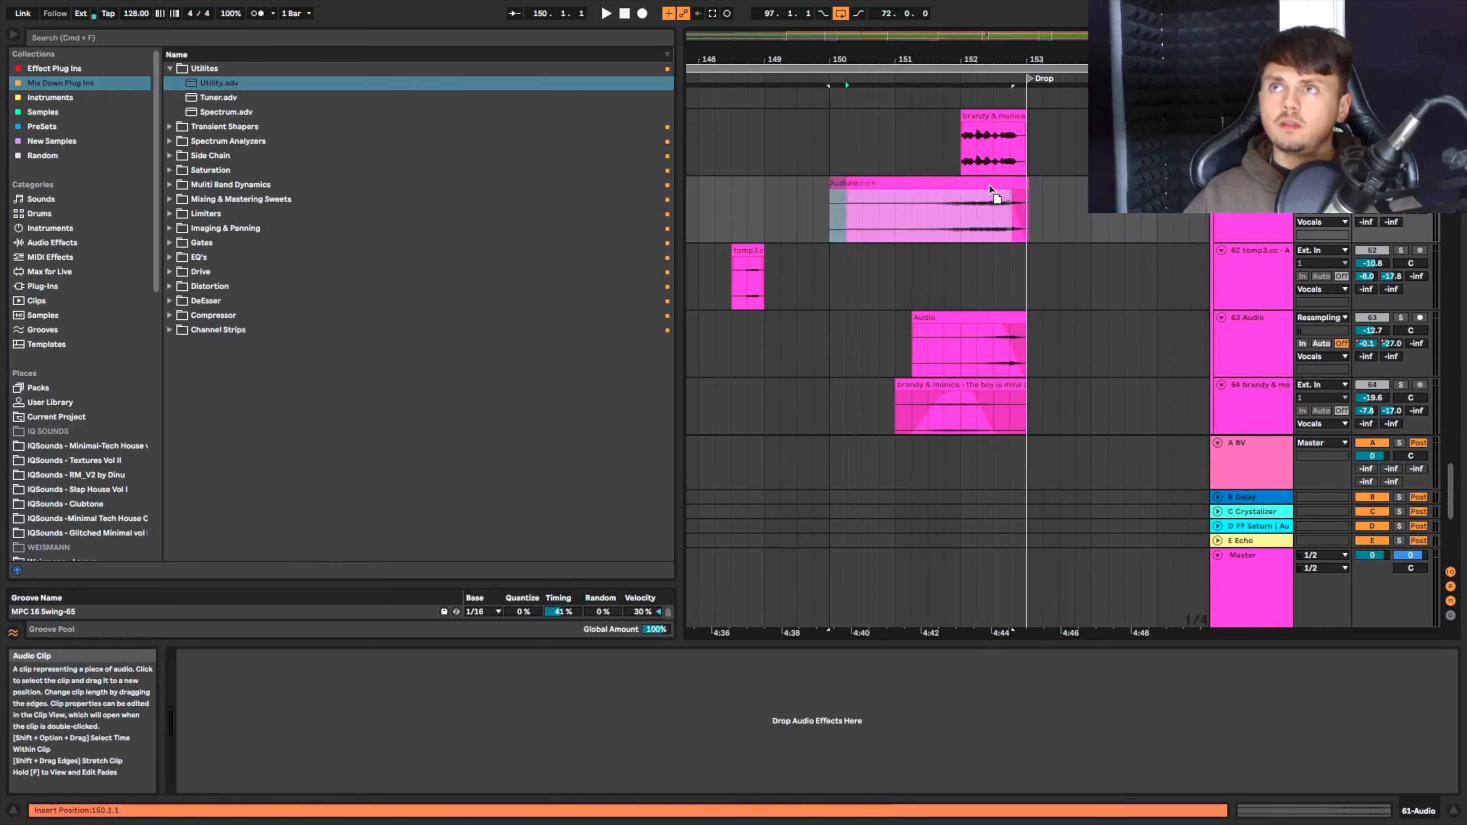
Turn off the FF Pro-R reverb on the brandy & monica vocal track and play back the lead-in to the drop.
{"action": "left_click", "coordinate": [944, 202]}
{"action": "key", "text": "space"}
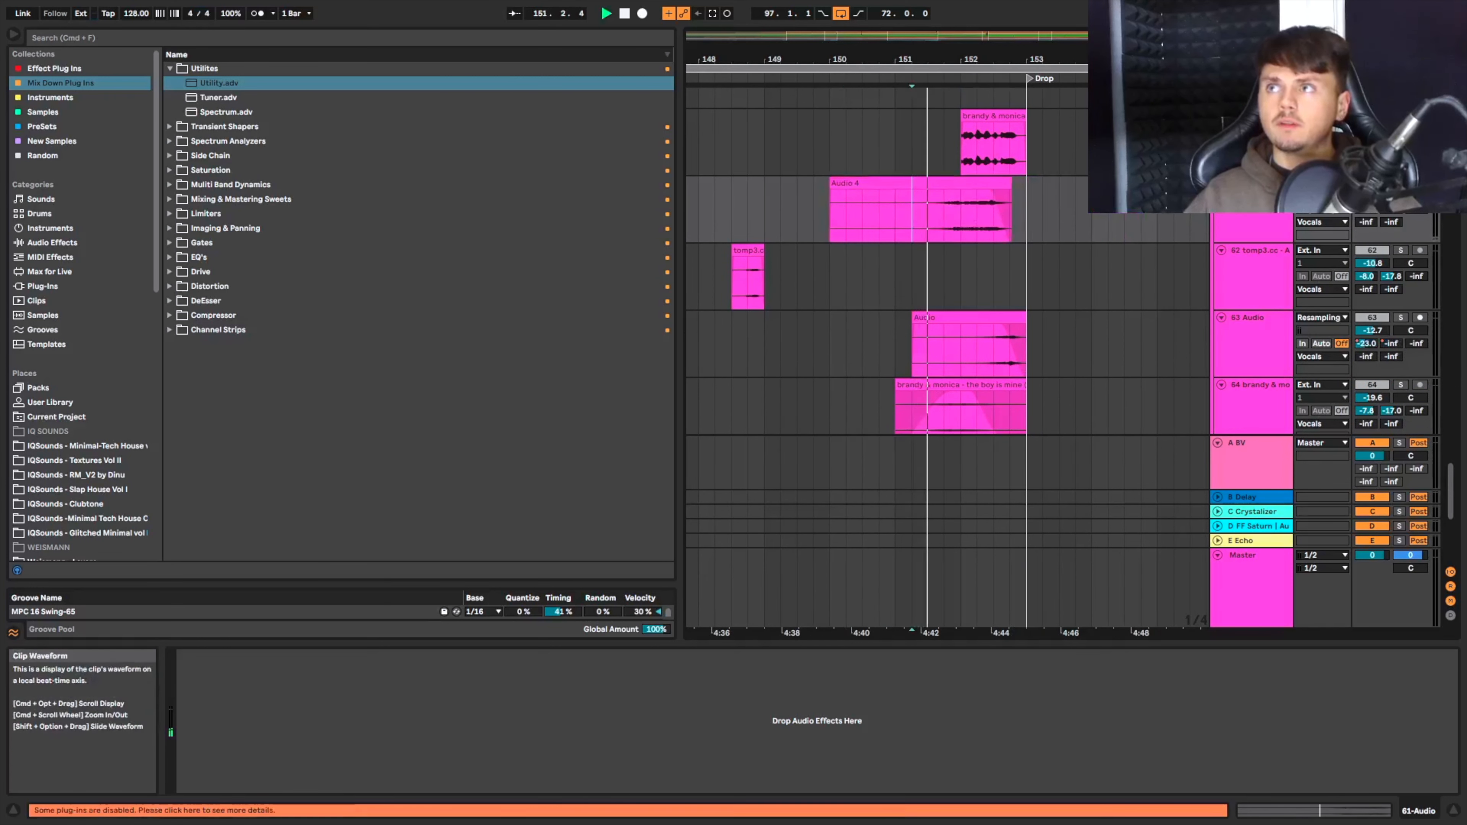
{"action": "scroll", "coordinate": [924, 289], "scroll_direction": "up", "scroll_amount": 3}
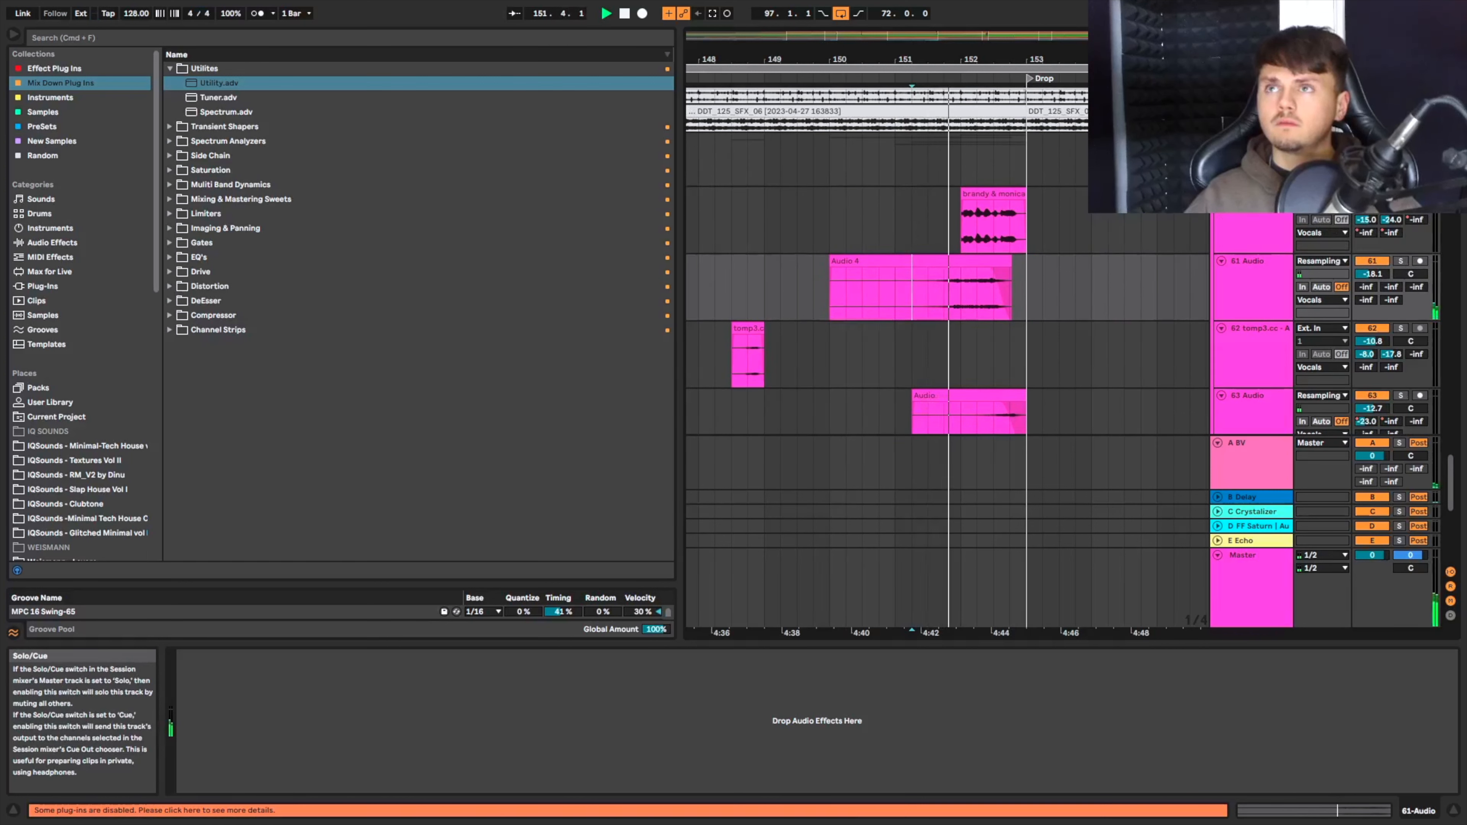
{"action": "left_click", "coordinate": [1260, 211]}
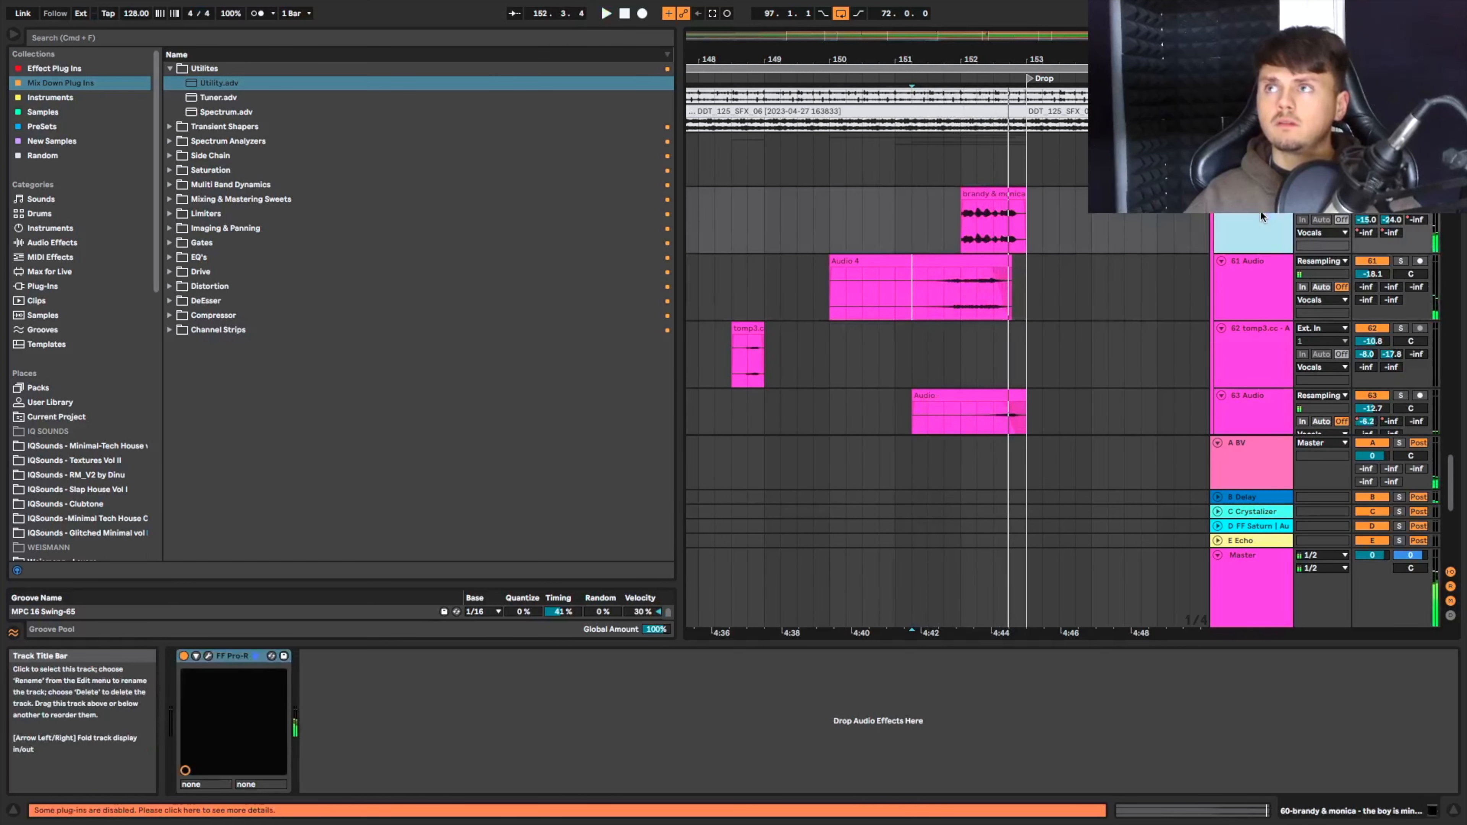
{"action": "left_click", "coordinate": [183, 656]}
{"action": "key", "text": "space"}
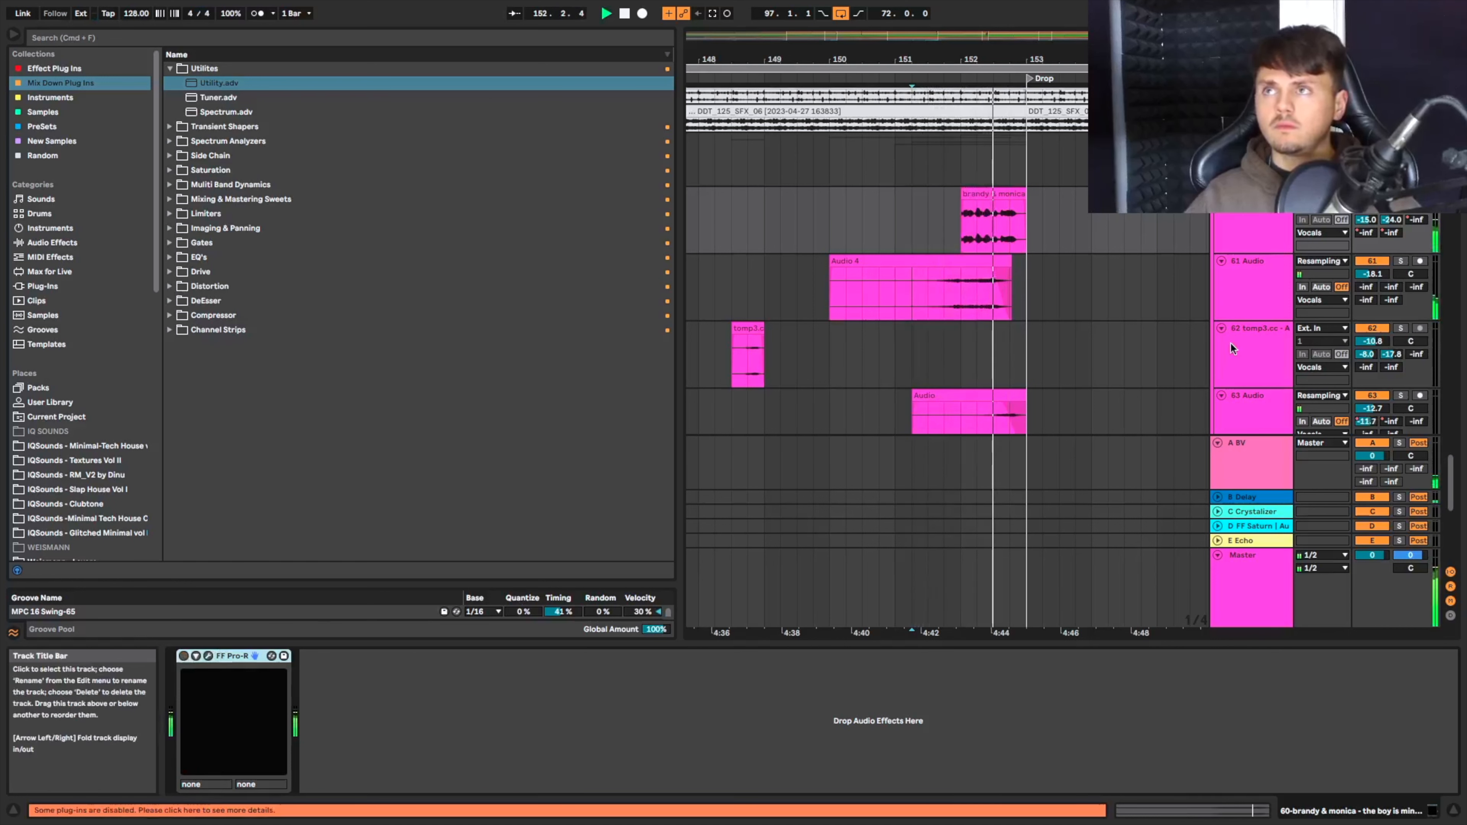
Move the reversed vocal clip one beat earlier to start at 149.4.1 and audition it.
{"action": "left_click_drag", "start_coordinate": [976, 265], "coordinate": [961, 264]}
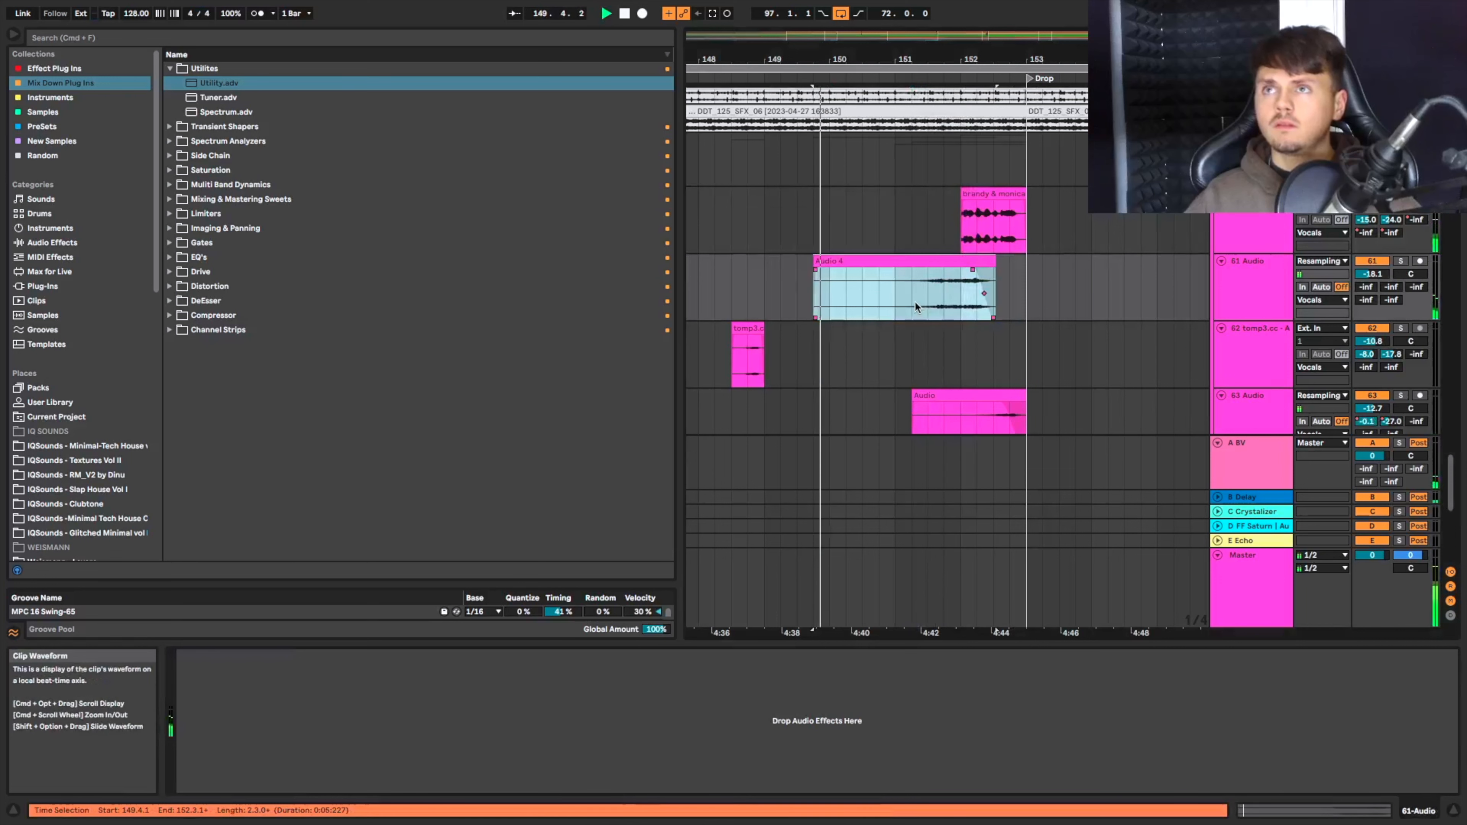
{"action": "left_click", "coordinate": [927, 297]}
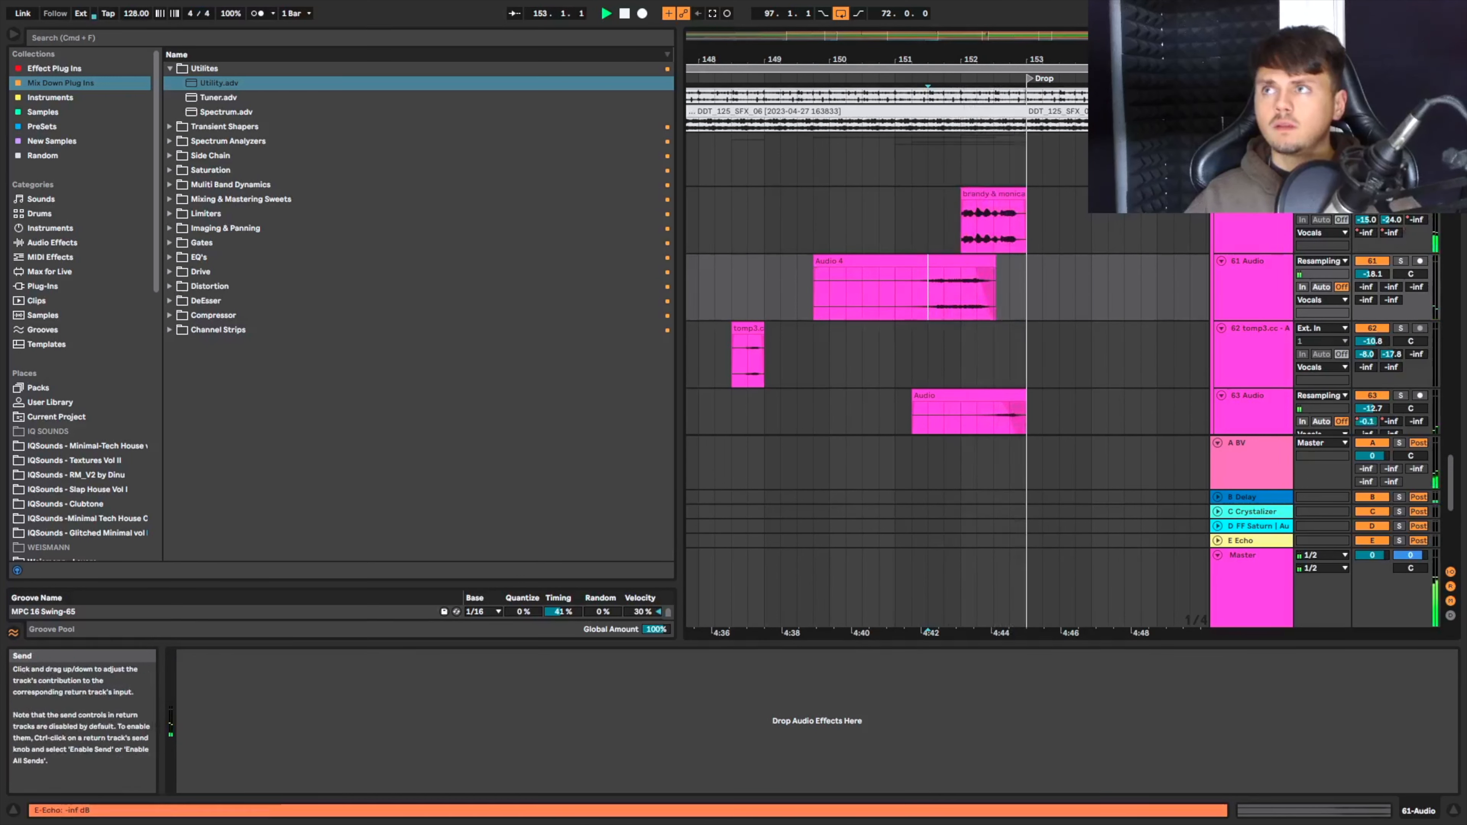
{"action": "key", "text": "space"}
{"action": "key", "text": "space"}
Play back the Main Pad's lead-in to the drop, starting from bar 150.
{"action": "scroll", "coordinate": [939, 245], "scroll_direction": "down", "scroll_amount": 2}
{"action": "scroll", "coordinate": [938, 245], "scroll_direction": "down", "scroll_amount": 4}
{"action": "scroll", "coordinate": [938, 246], "scroll_direction": "up", "scroll_amount": 15}
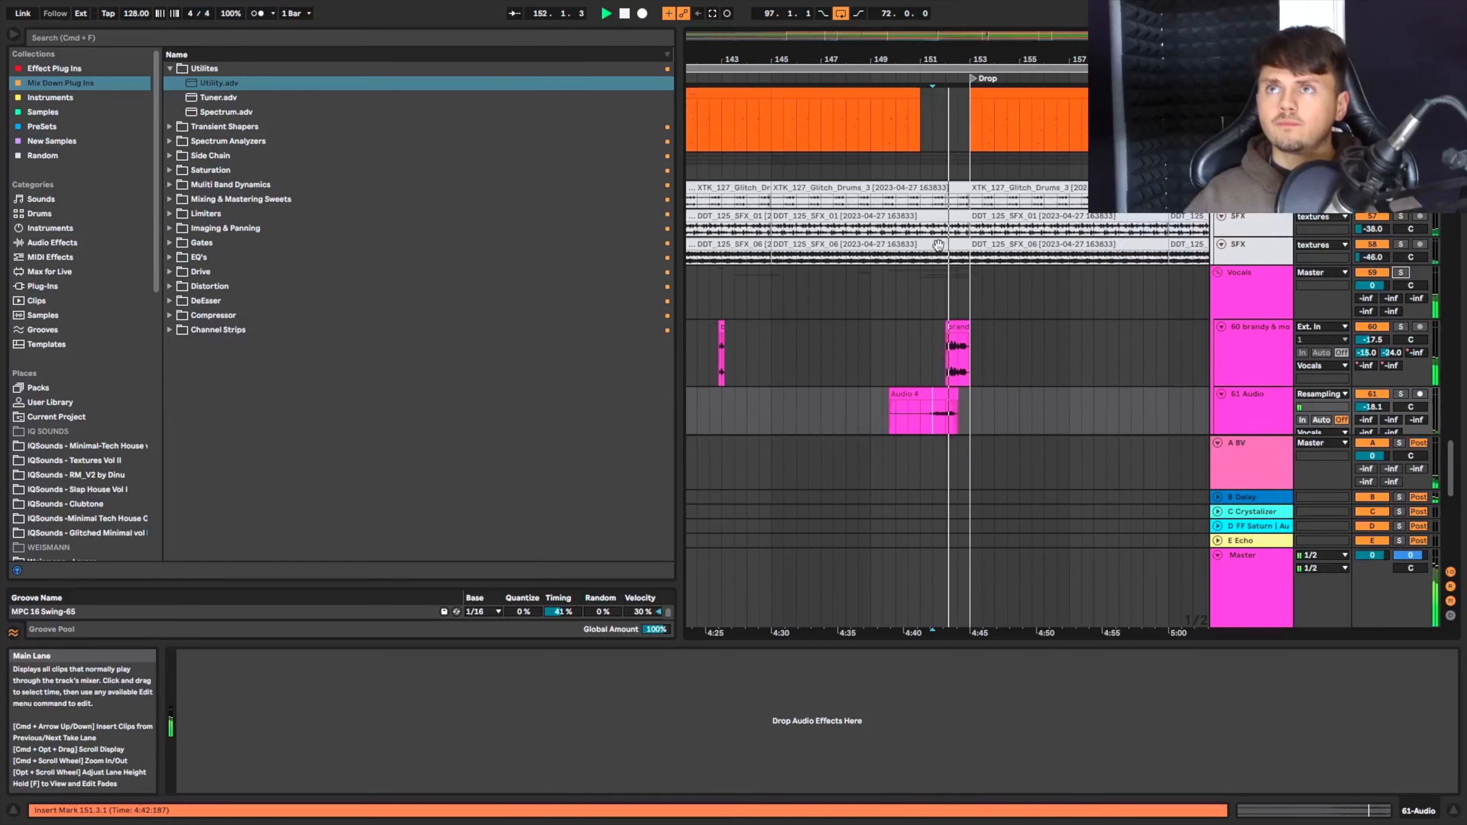
{"action": "key", "text": "space"}
{"action": "key", "text": "space"}
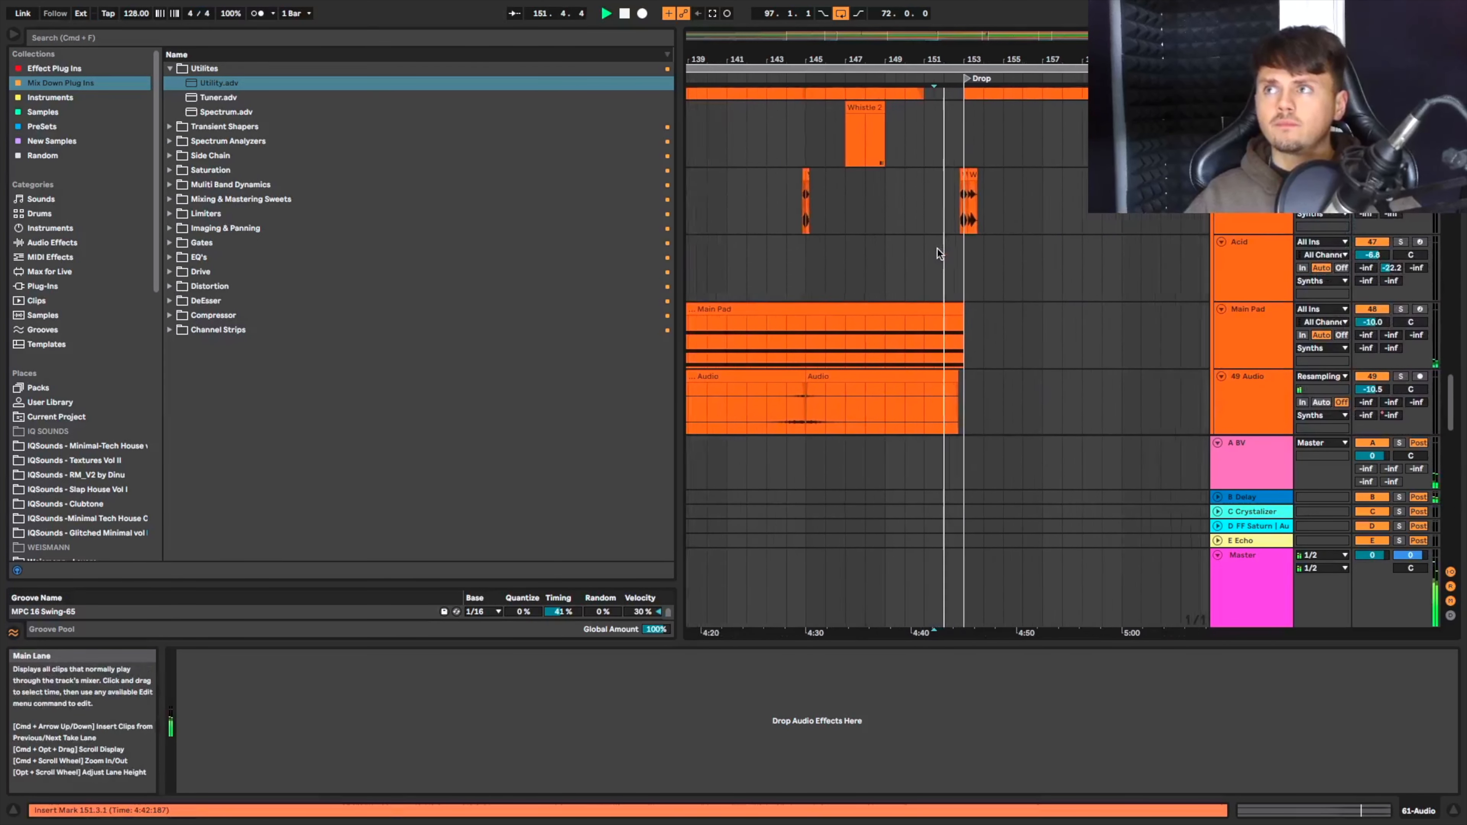
{"action": "scroll", "coordinate": [937, 249], "scroll_direction": "down", "scroll_amount": 3}
{"action": "left_click", "coordinate": [814, 340]}
{"action": "left_click", "coordinate": [909, 345]}
{"action": "key", "text": "space"}
{"action": "key", "text": "space"}
{"action": "scroll", "coordinate": [917, 348], "scroll_direction": "left", "scroll_amount": 3}
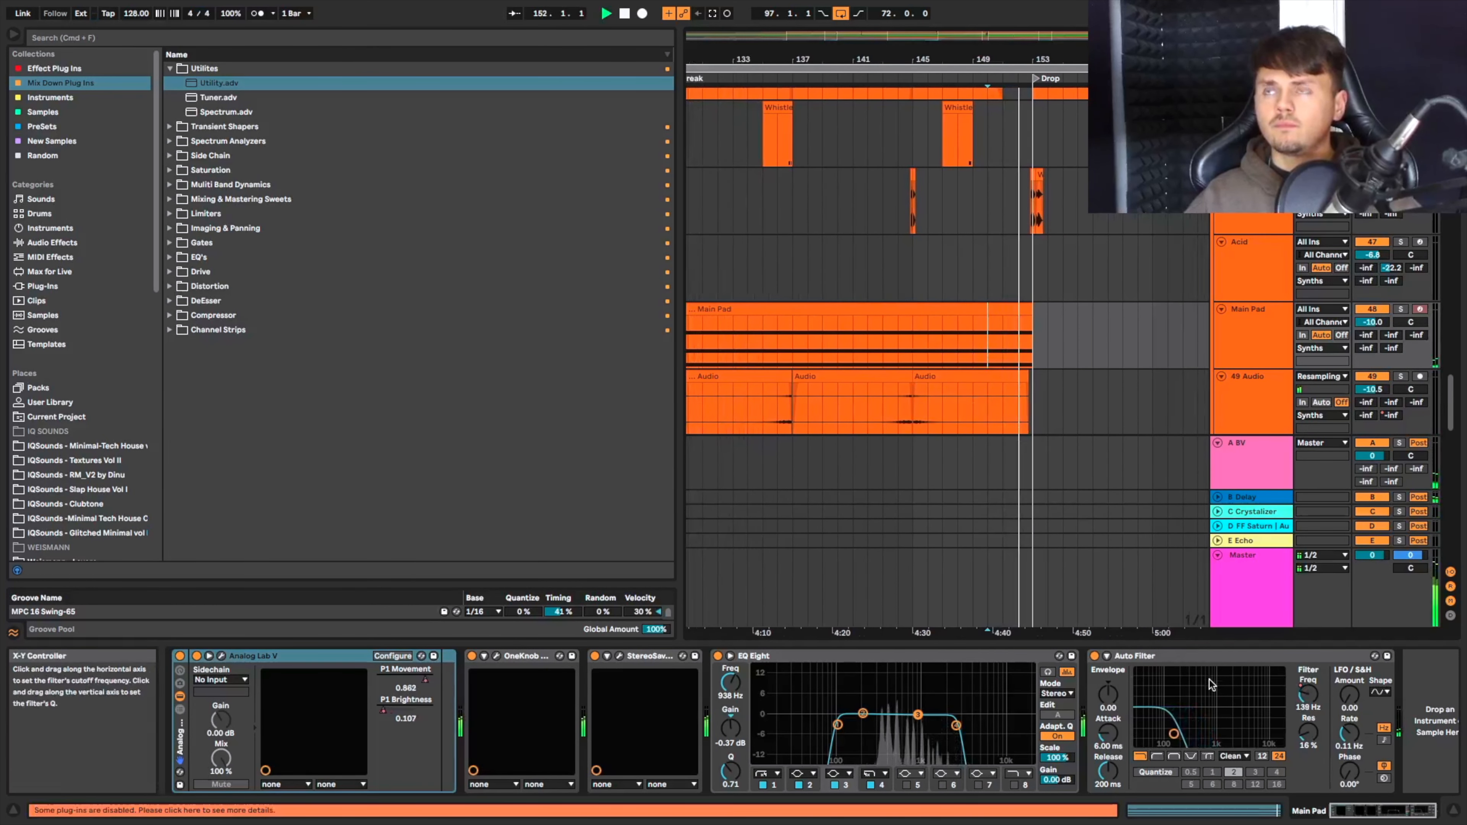
Show the Main Pad's Auto Filter frequency automation, move the breakpoint before the drop to about bar 152, and audition from bar 147.
{"action": "right_click", "coordinate": [1308, 696]}
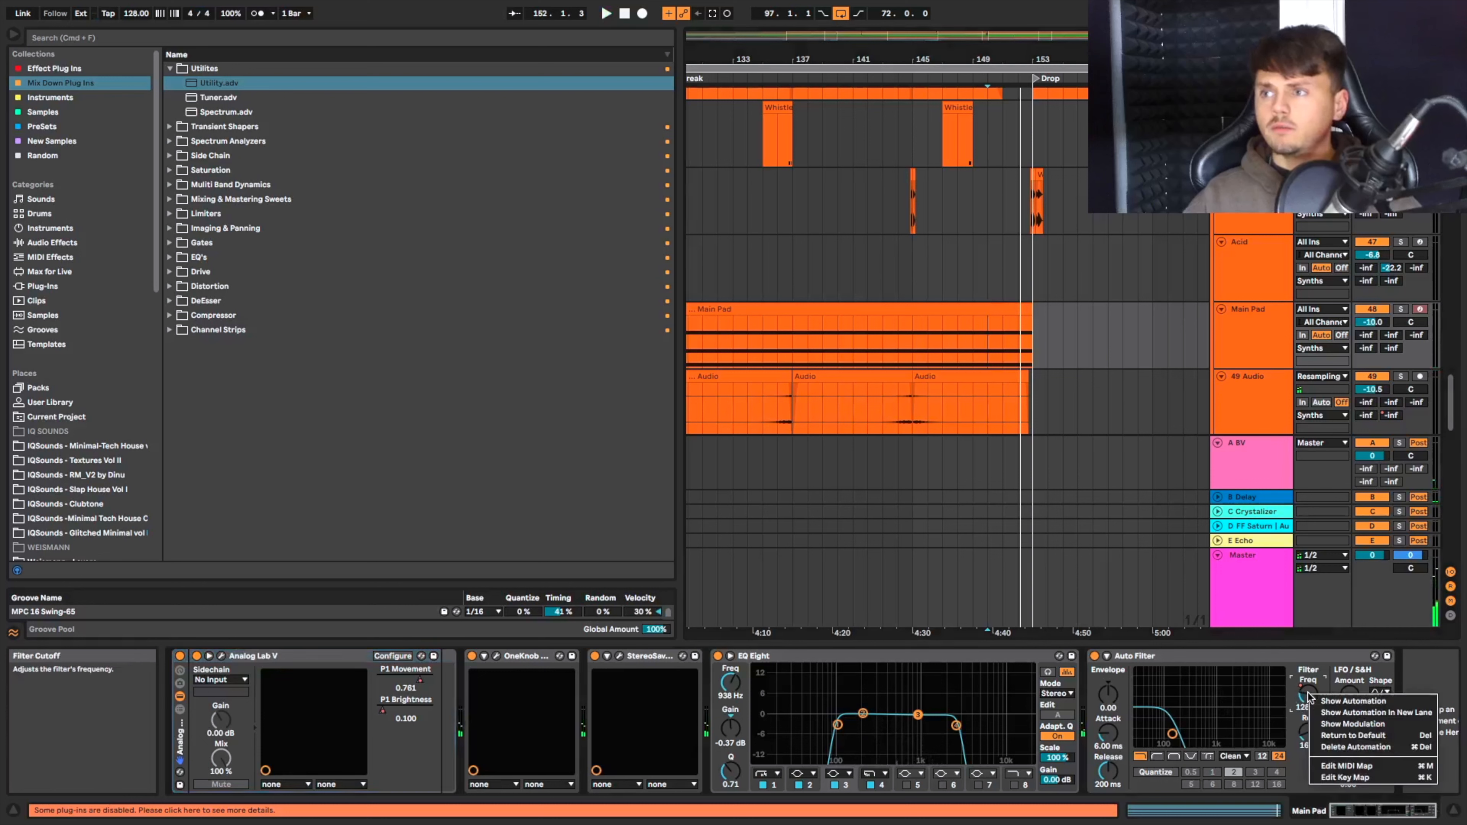
{"action": "left_click", "coordinate": [1339, 701]}
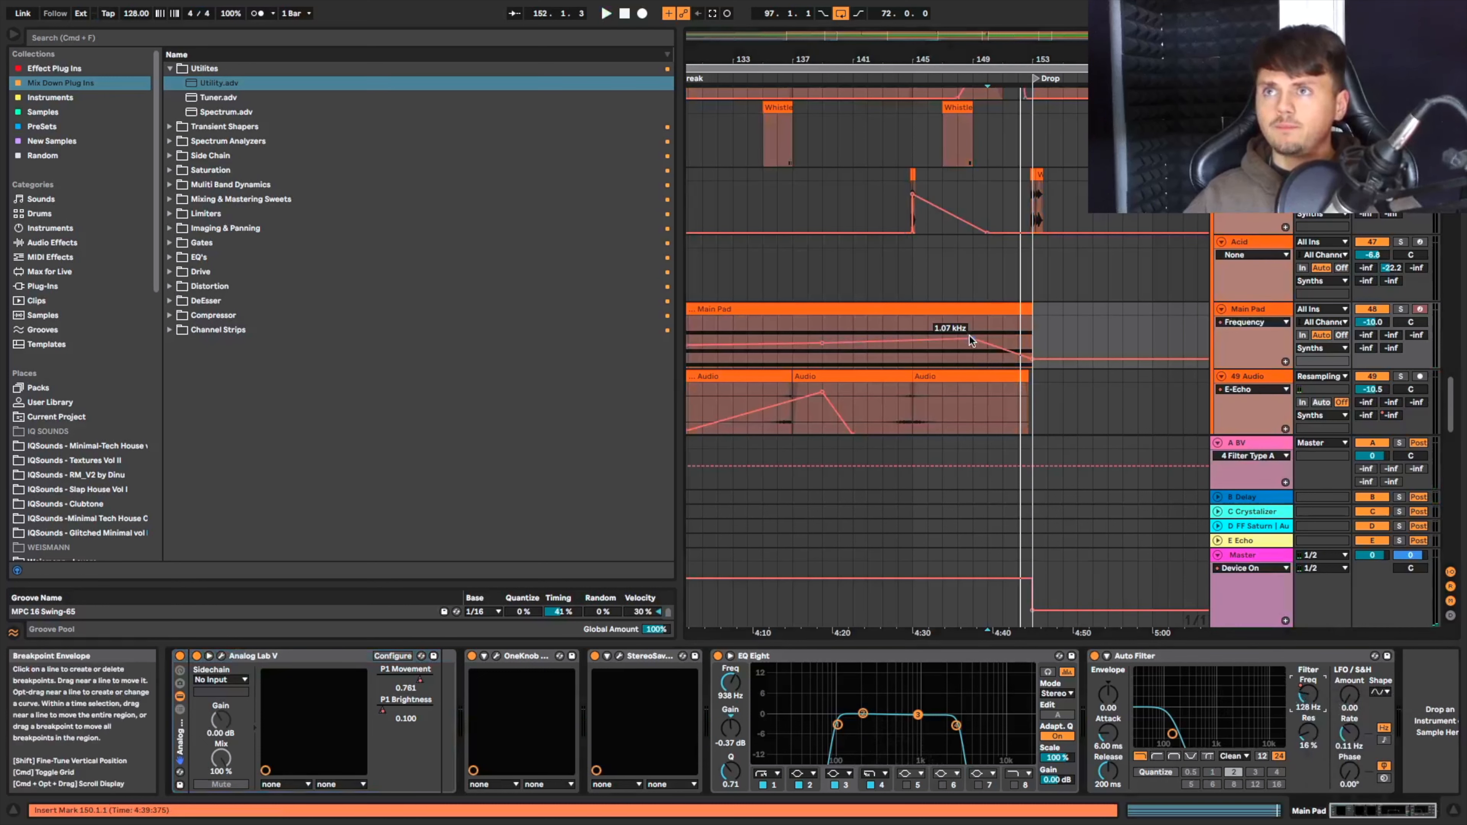
{"action": "left_click_drag", "start_coordinate": [1003, 337], "coordinate": [1018, 339]}
{"action": "left_click", "coordinate": [944, 348]}
{"action": "key", "text": "space"}
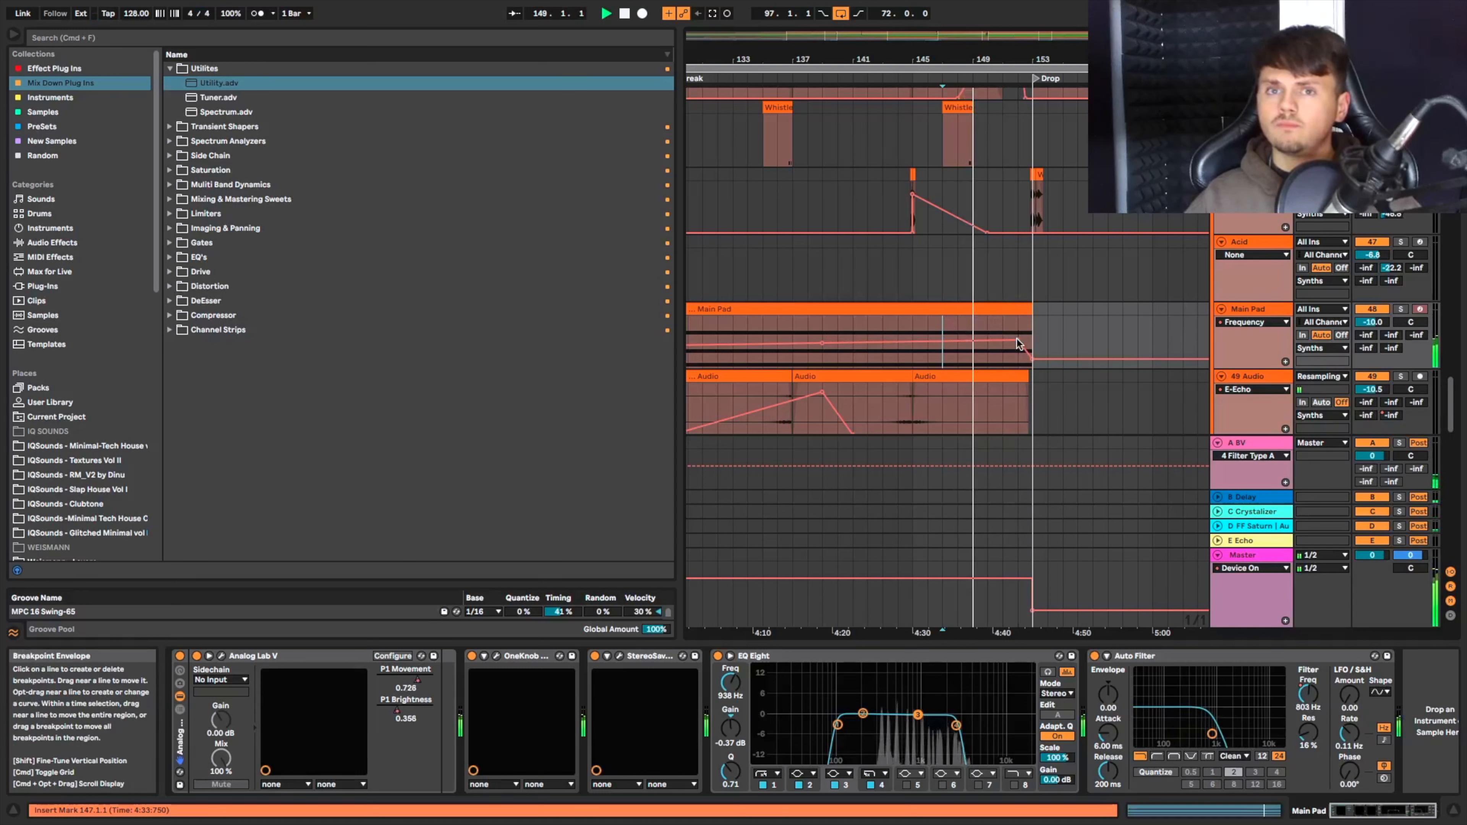
{"action": "left_click_drag", "start_coordinate": [1014, 339], "coordinate": [1015, 339]}
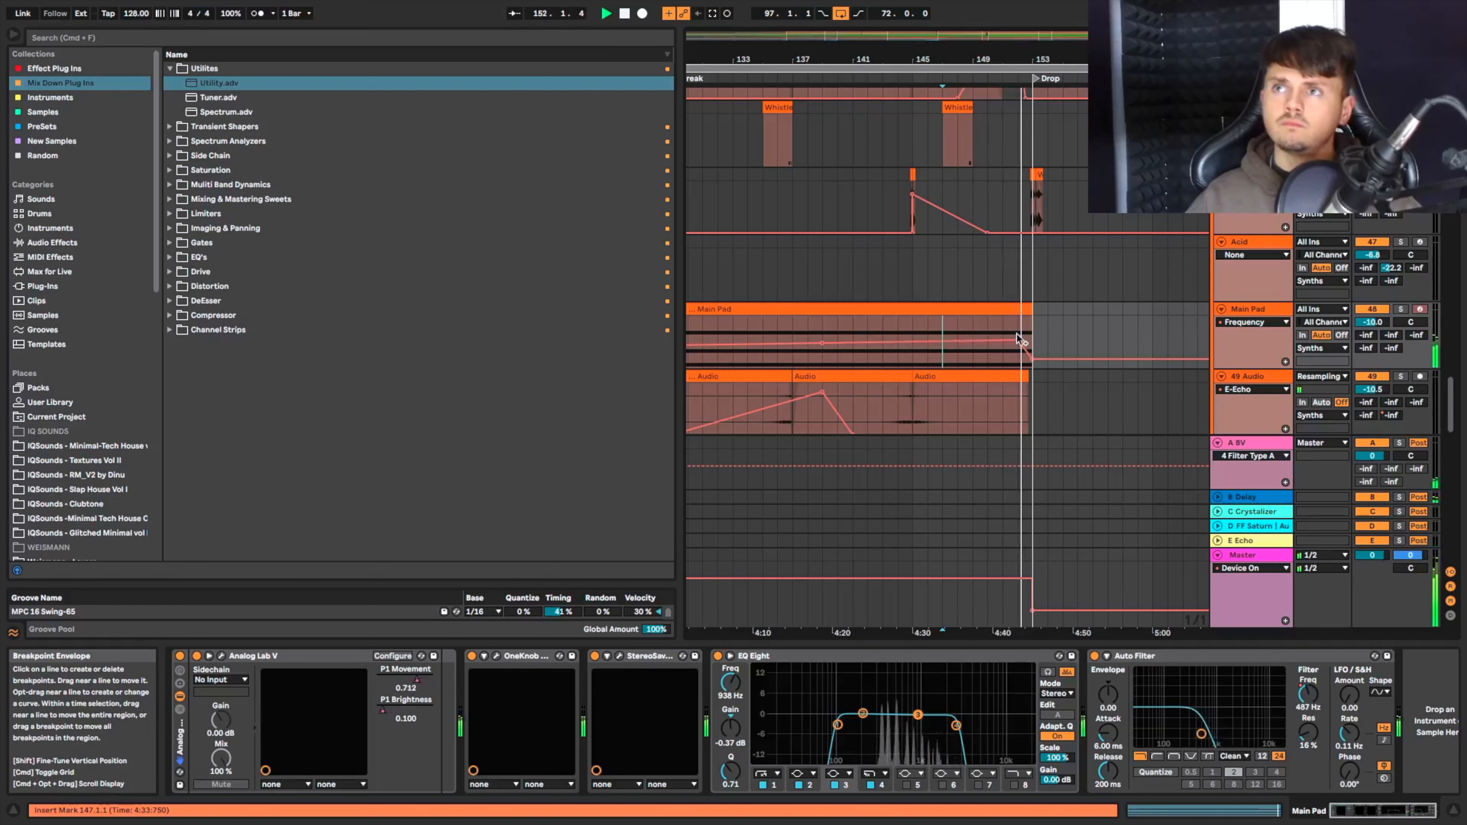
{"action": "key", "text": "space"}
{"action": "key", "text": "space"}
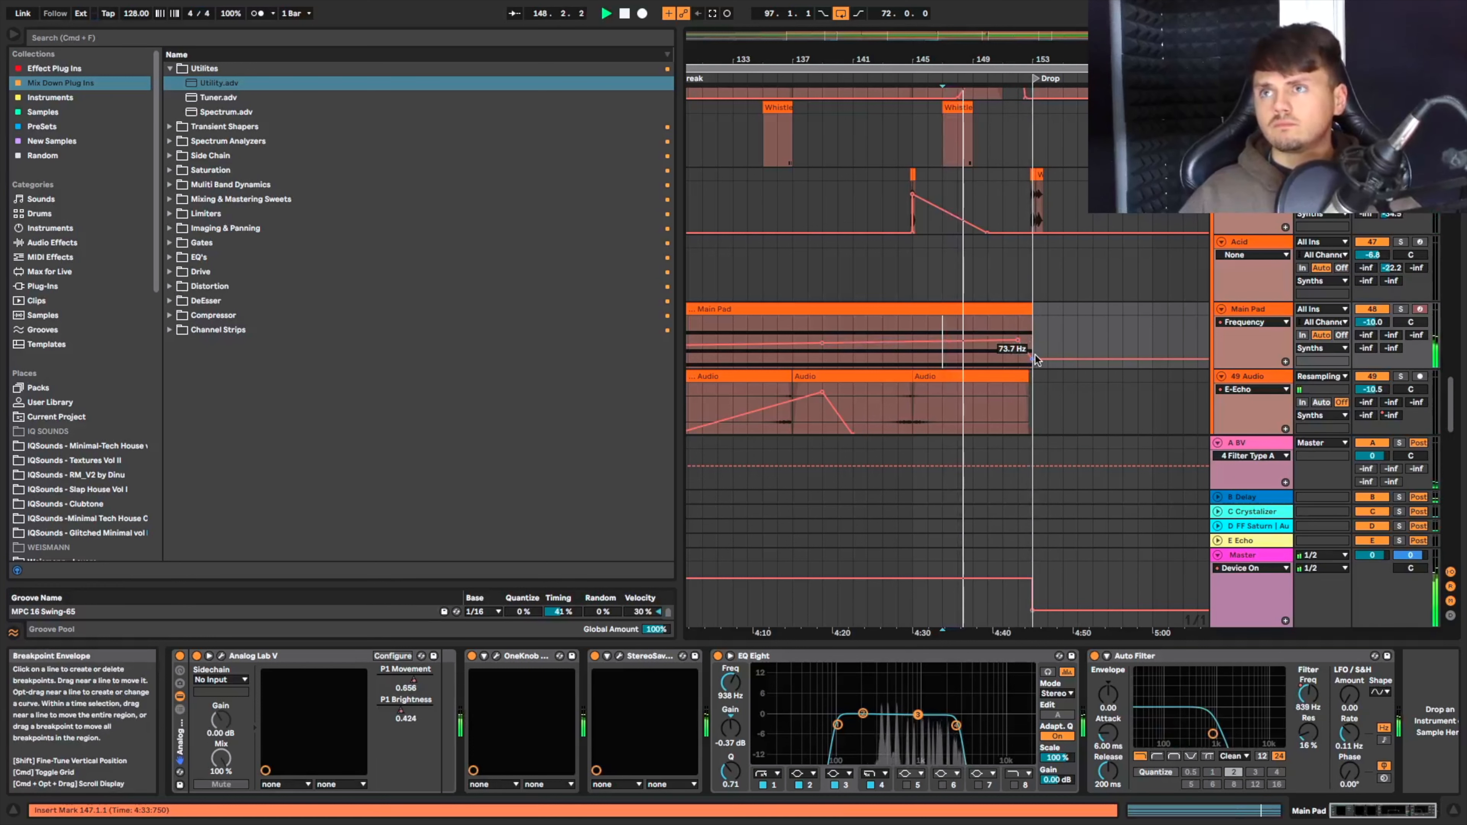
Show the Main Pad's P1 Movement automation and review it around the drop while replaying from bar 147.
{"action": "left_click", "coordinate": [1242, 322]}
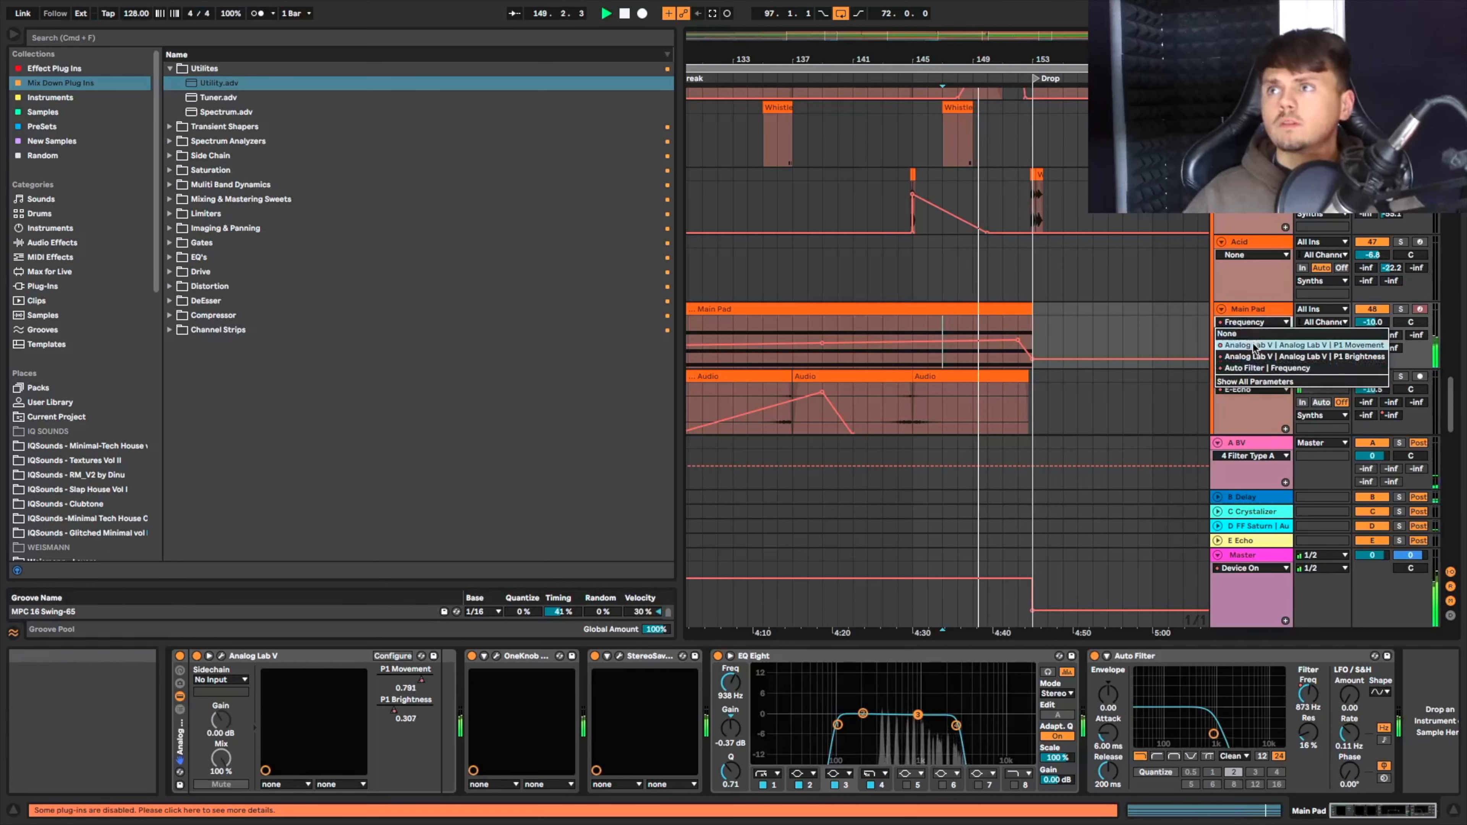
{"action": "left_click", "coordinate": [1266, 346]}
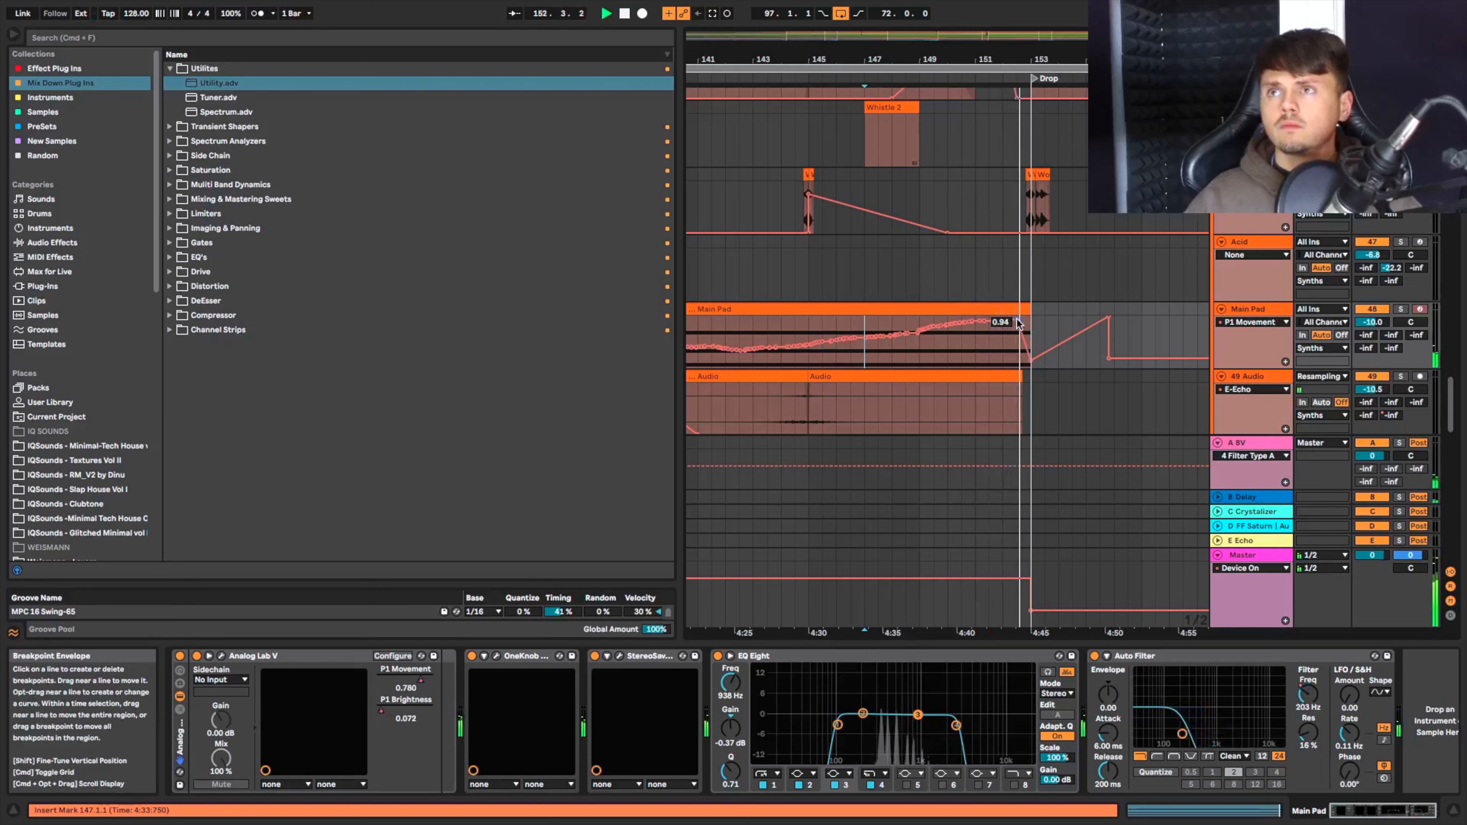
{"action": "key", "text": "space"}
{"action": "key", "text": "space"}
{"action": "scroll", "coordinate": [1017, 324], "scroll_direction": "up", "scroll_amount": 5}
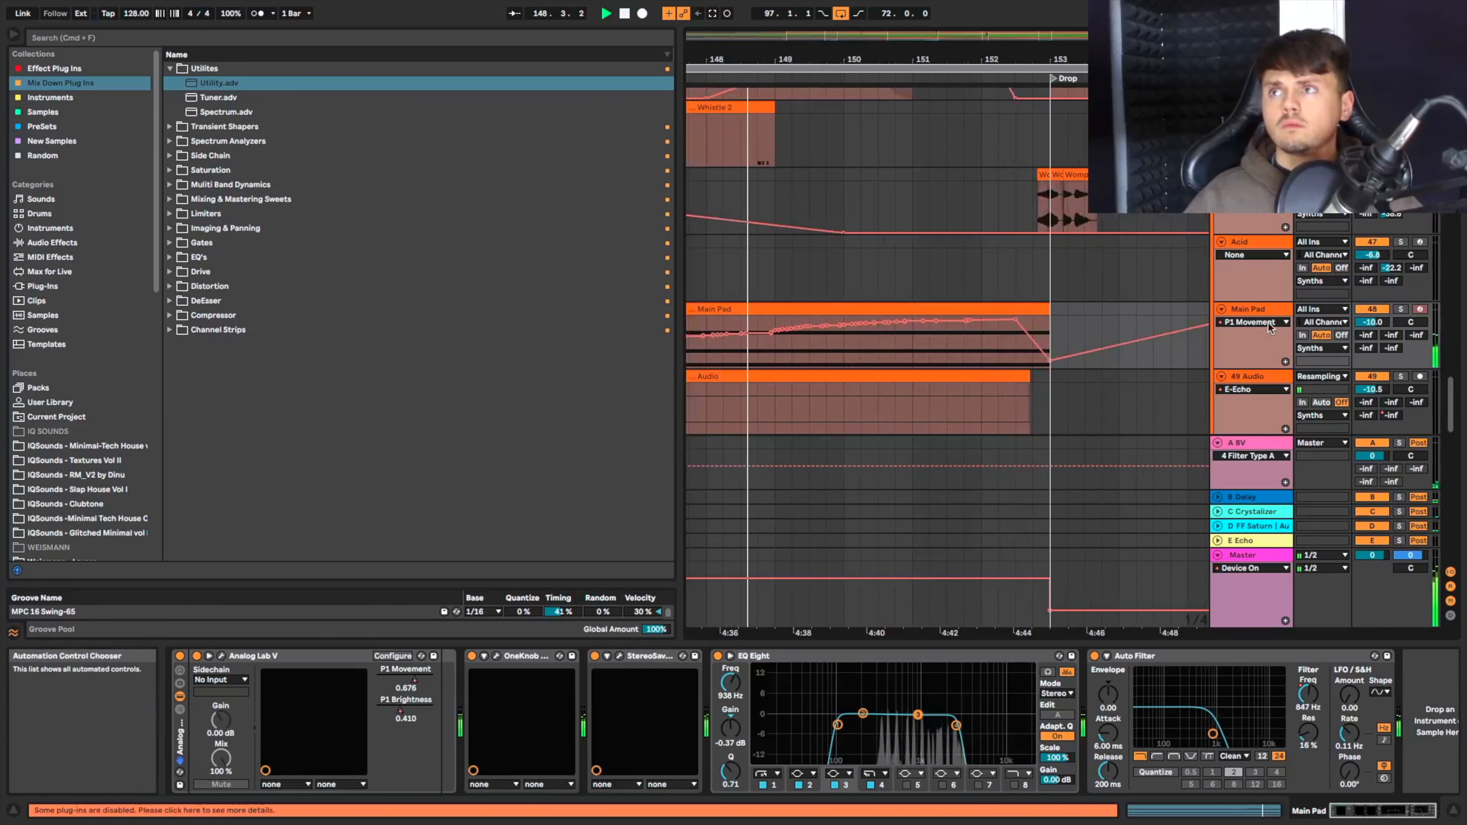
Return to the Main Pad's filter Frequency automation and raise the breakpoint at bar 153 to about 268 Hz.
{"action": "left_click", "coordinate": [1252, 322]}
{"action": "left_click", "coordinate": [1265, 369]}
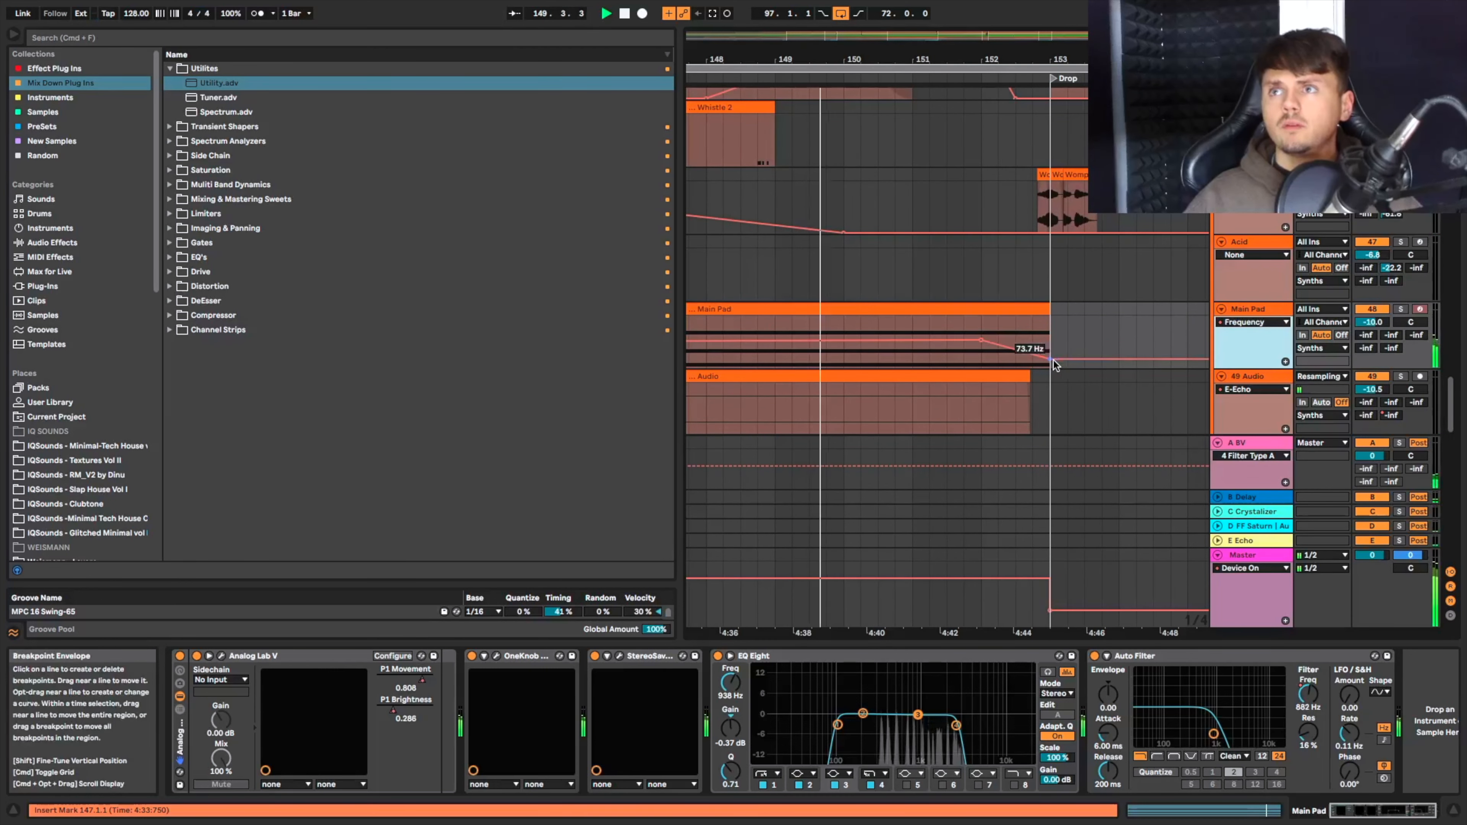
{"action": "left_click_drag", "start_coordinate": [1052, 364], "coordinate": [1052, 351]}
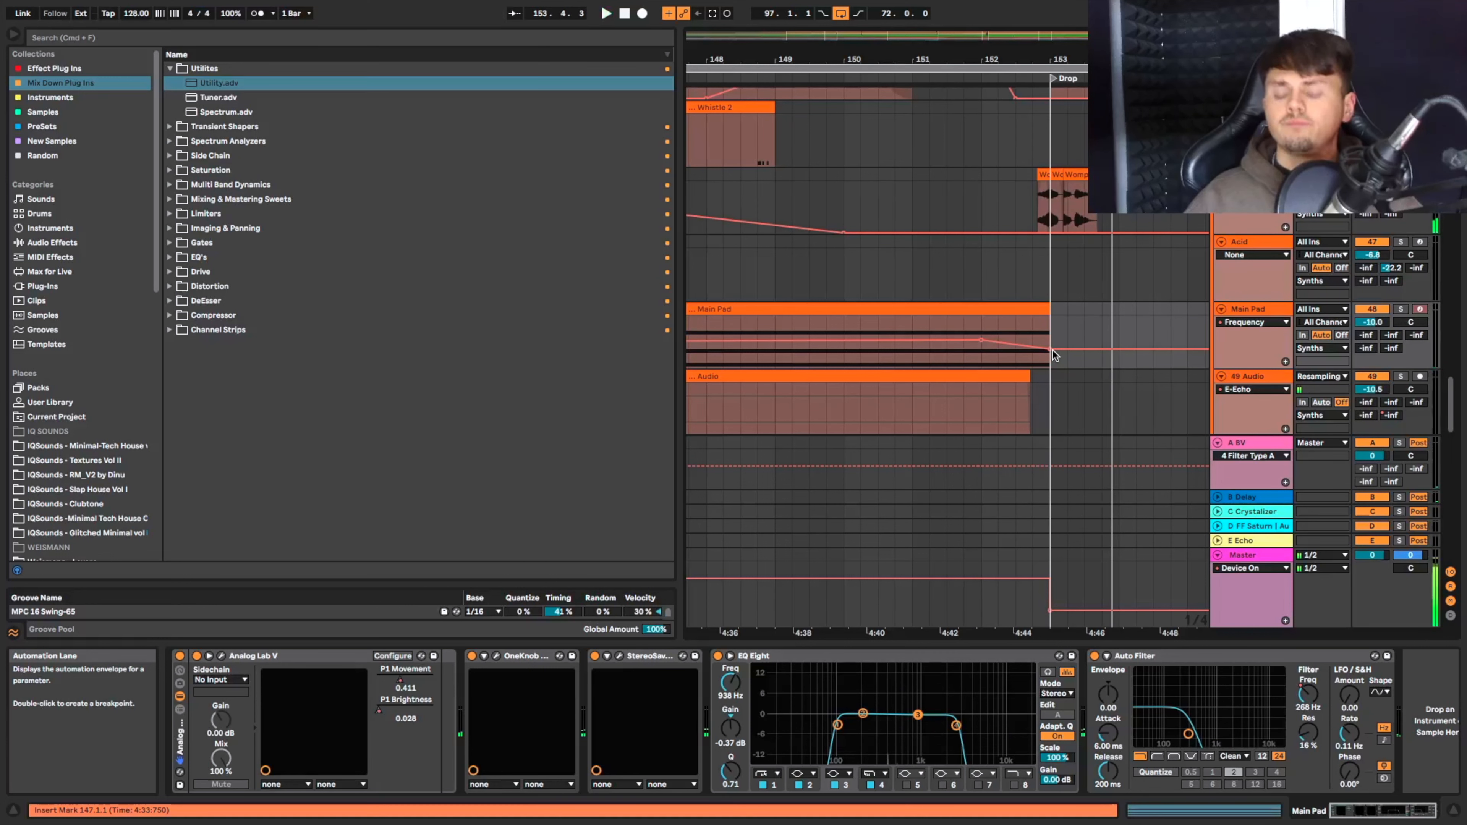
Reshape the Main Pad's filter frequency rise with breakpoints around bars 145 and 150 while playing the break from bar 128.
{"action": "scroll", "coordinate": [1052, 349], "scroll_direction": "down", "scroll_amount": 8}
{"action": "scroll", "coordinate": [1052, 350], "scroll_direction": "left", "scroll_amount": 4}
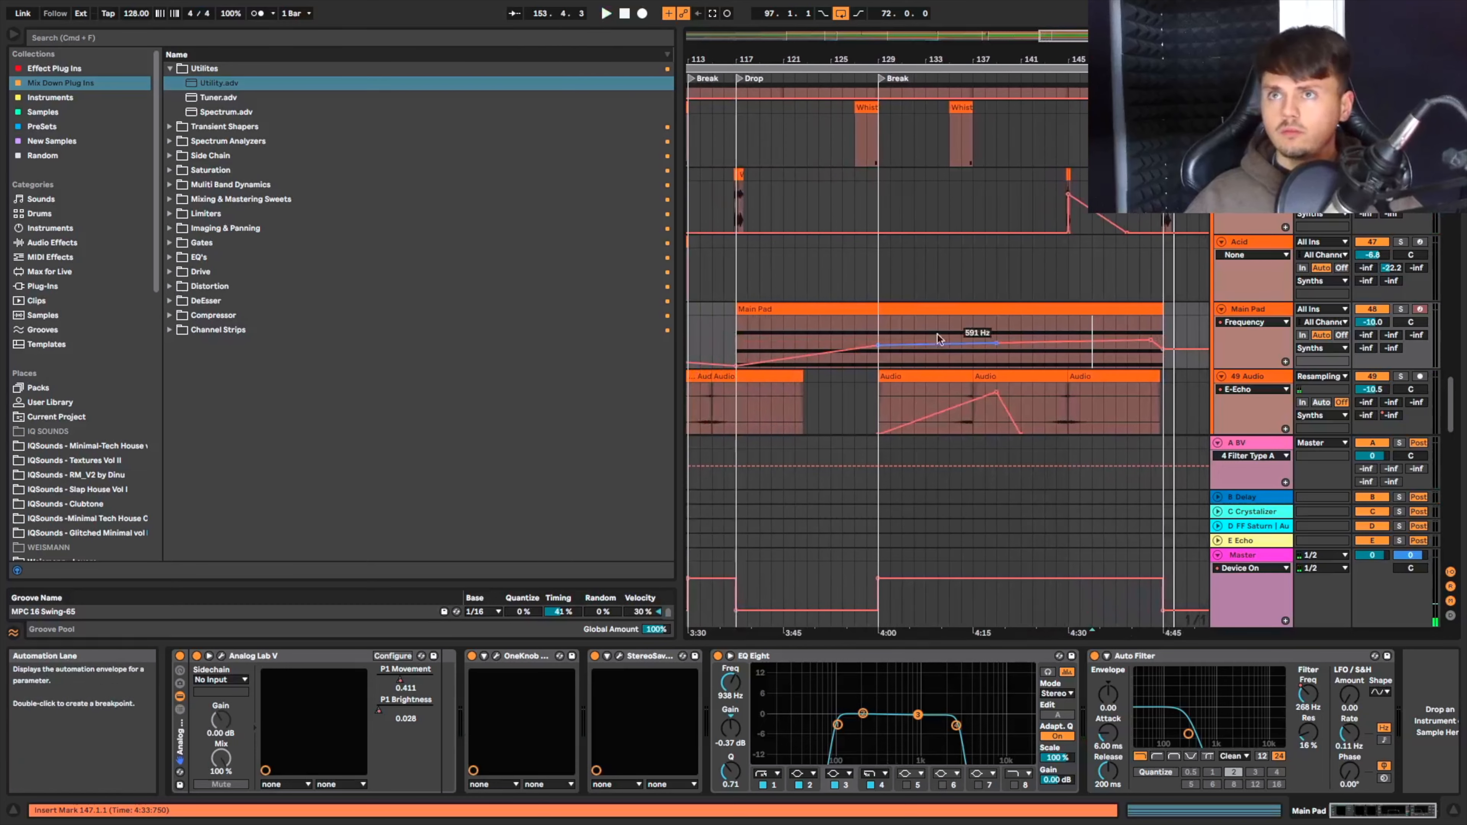
{"action": "left_click", "coordinate": [869, 328]}
{"action": "key", "text": "space"}
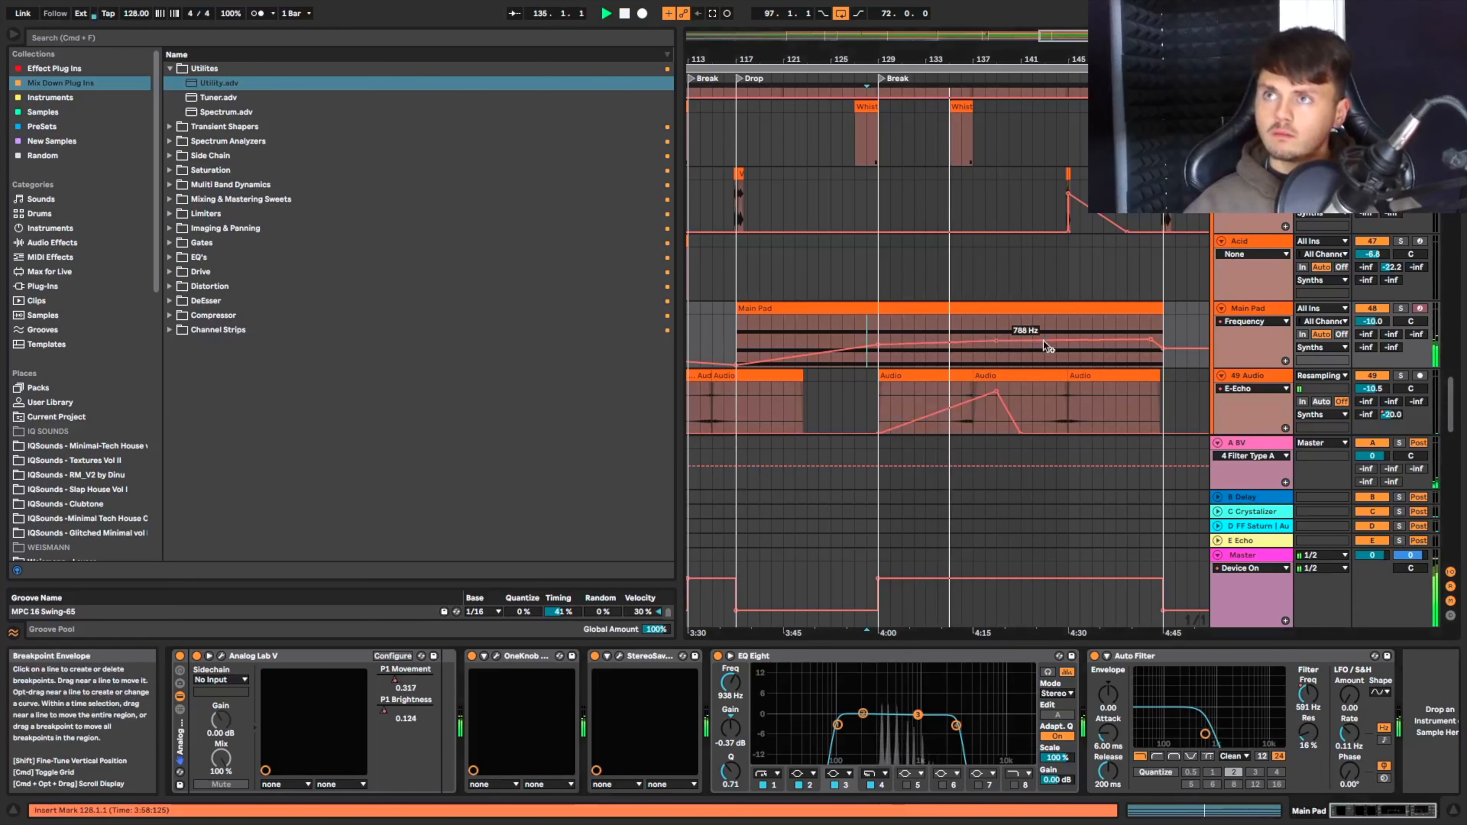
{"action": "left_click", "coordinate": [1066, 338]}
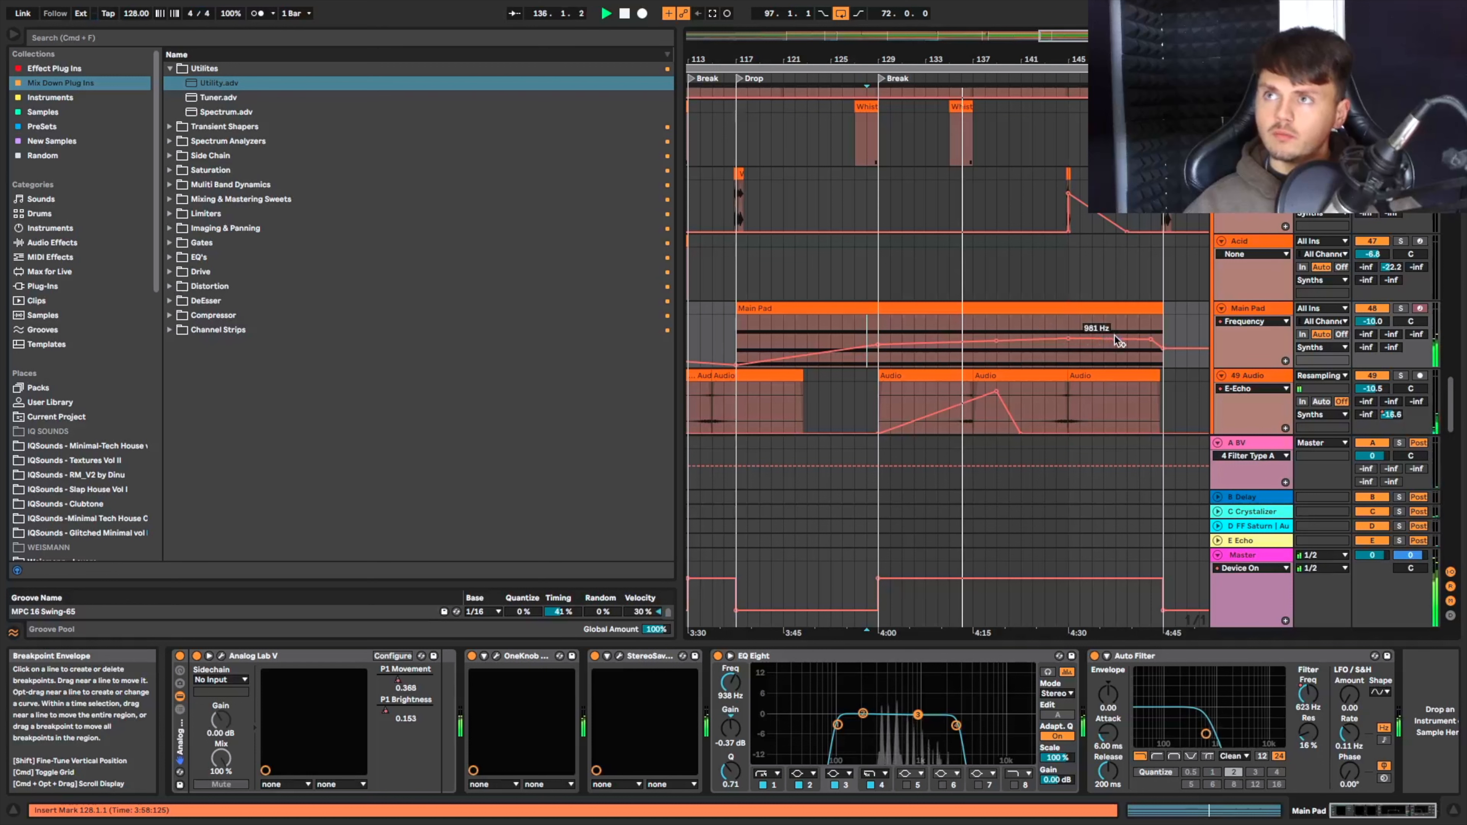
{"action": "left_click", "coordinate": [1124, 337]}
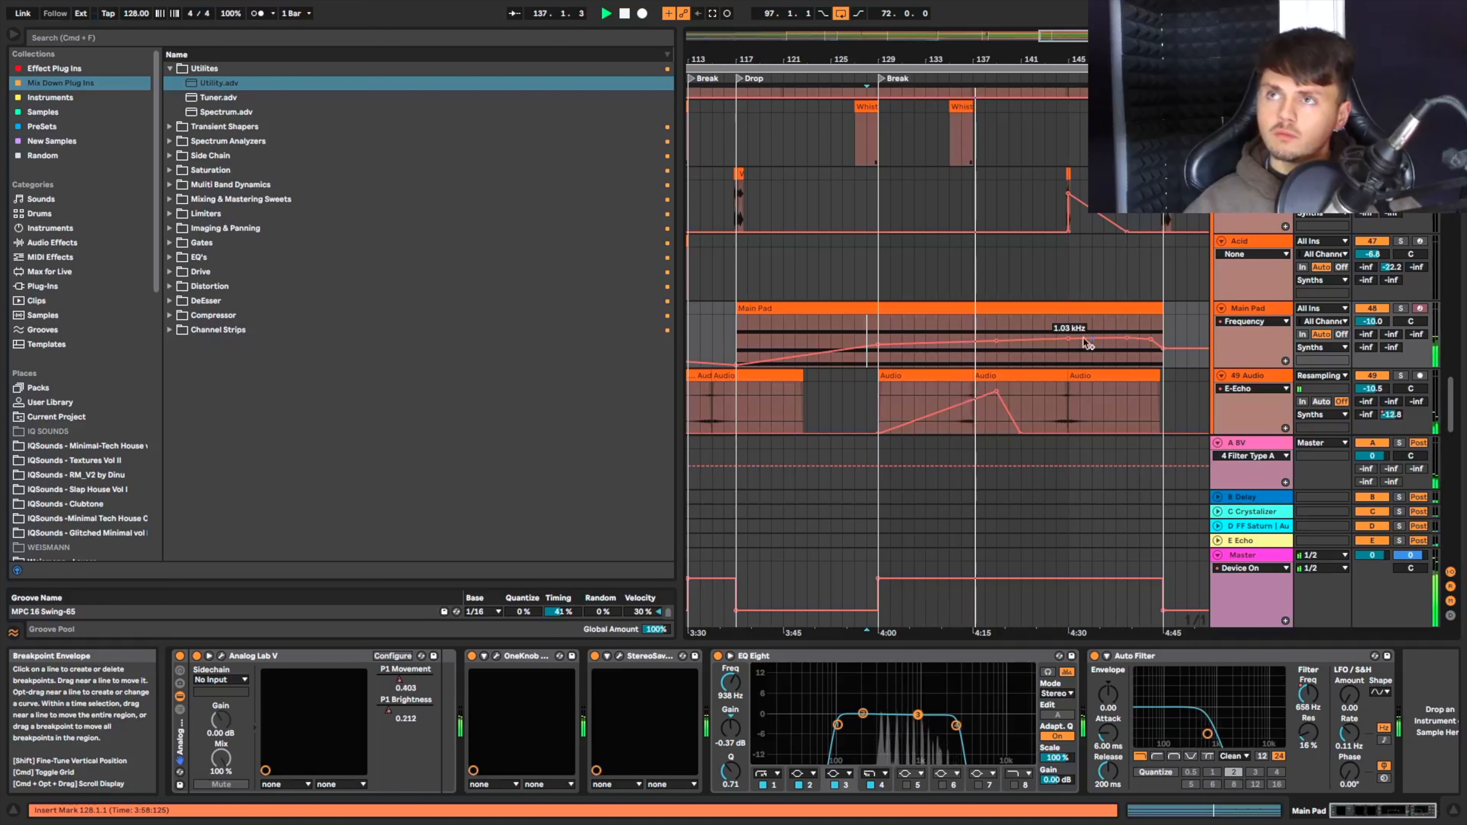
{"action": "left_click", "coordinate": [995, 343]}
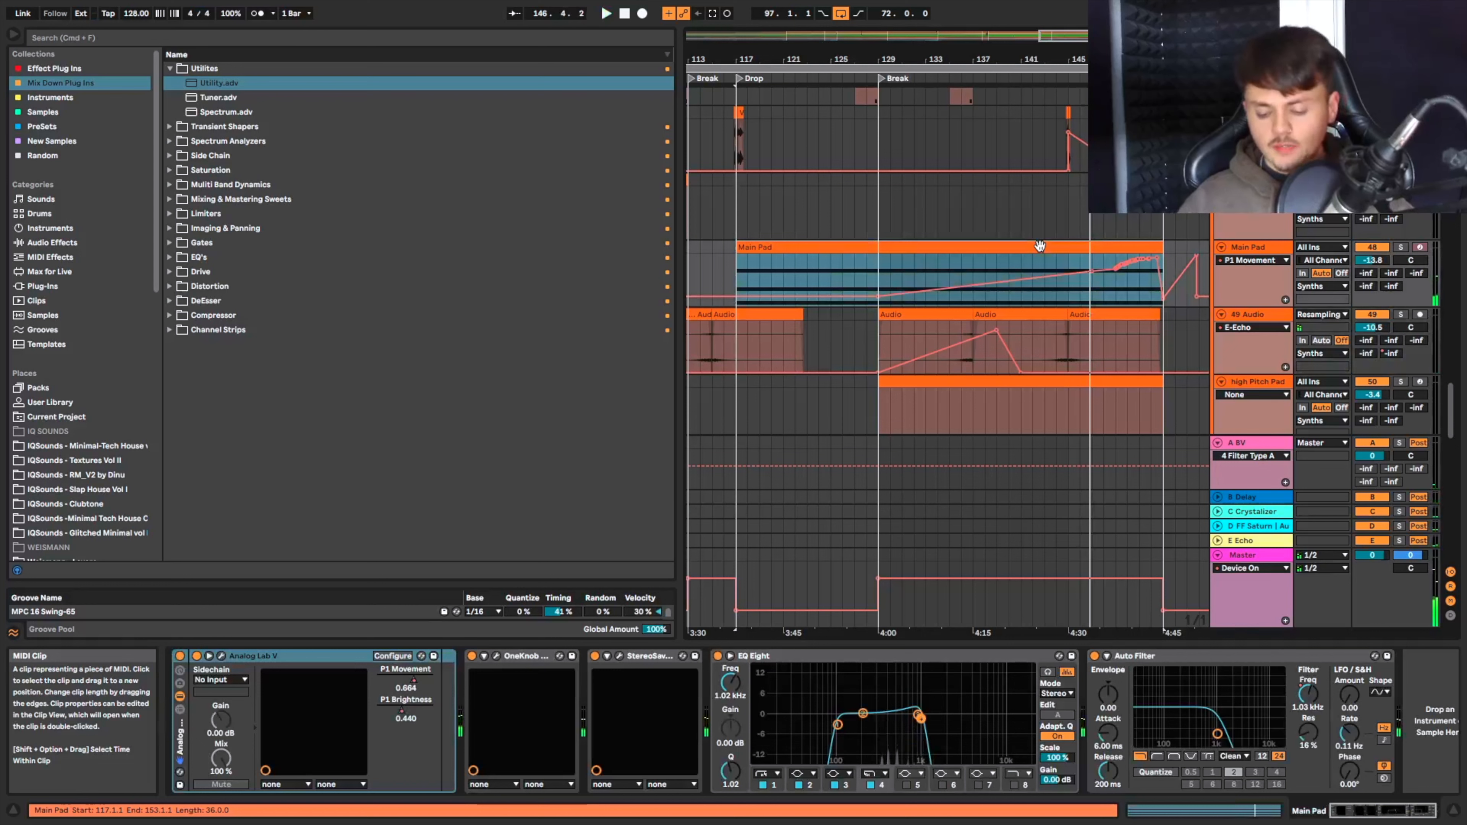
Deactivate the Main Pad clip and duplicate its track, deleting the clip from the copy.
{"action": "key", "text": "0"}
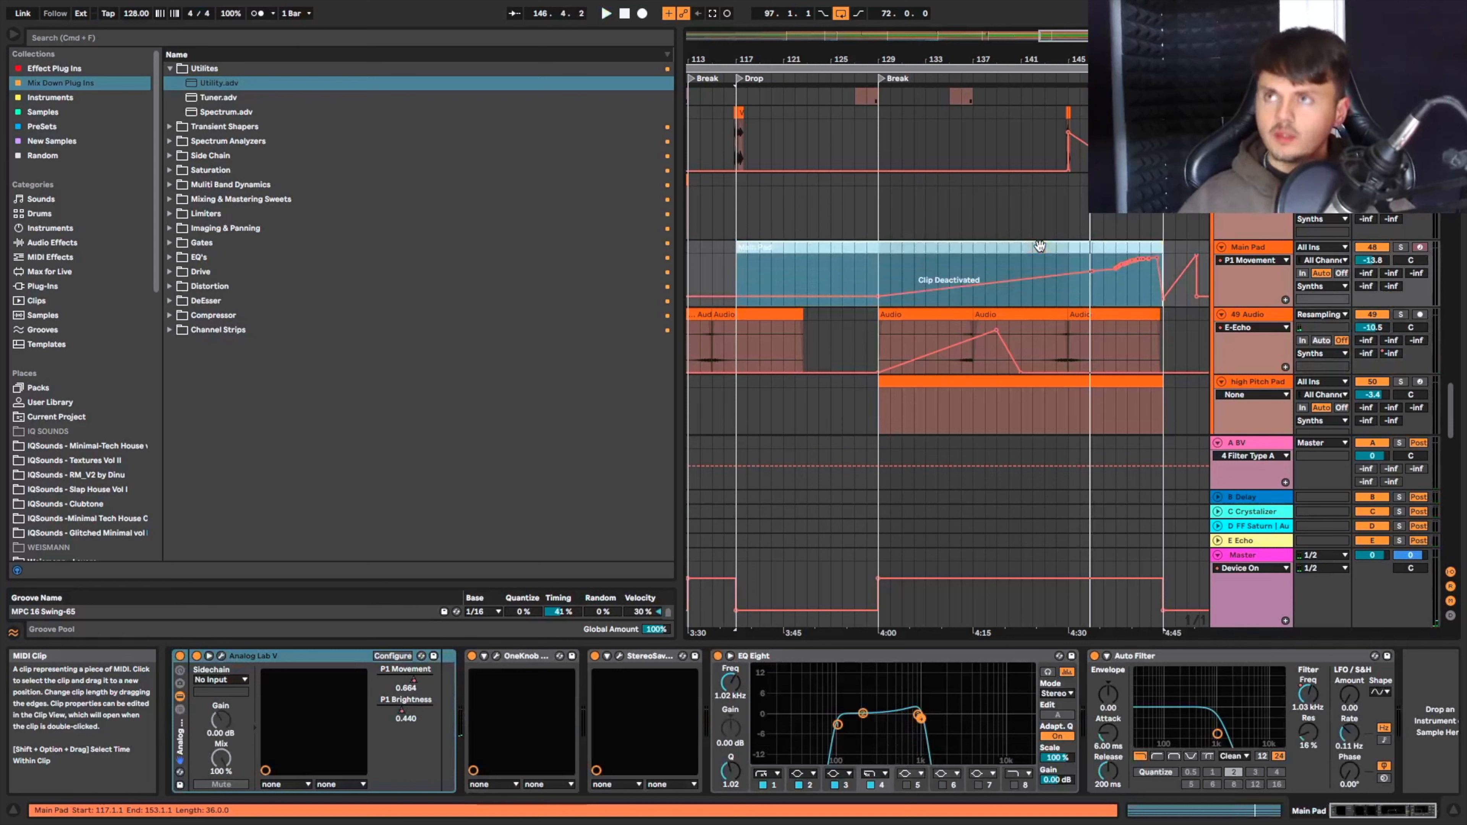
{"action": "left_click", "coordinate": [1247, 249]}
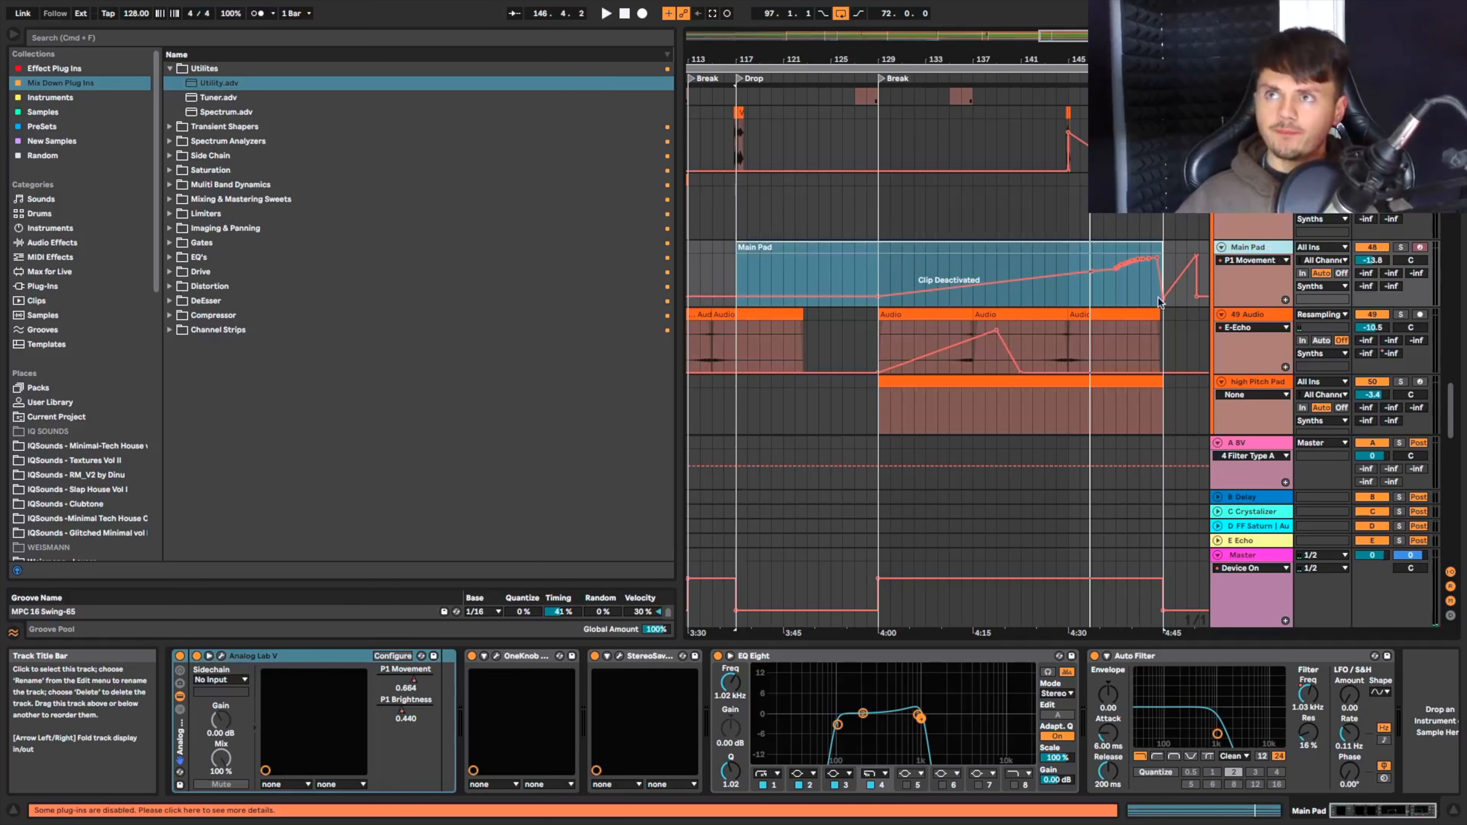
{"action": "key", "text": "super+d"}
{"action": "left_click", "coordinate": [1053, 313]}
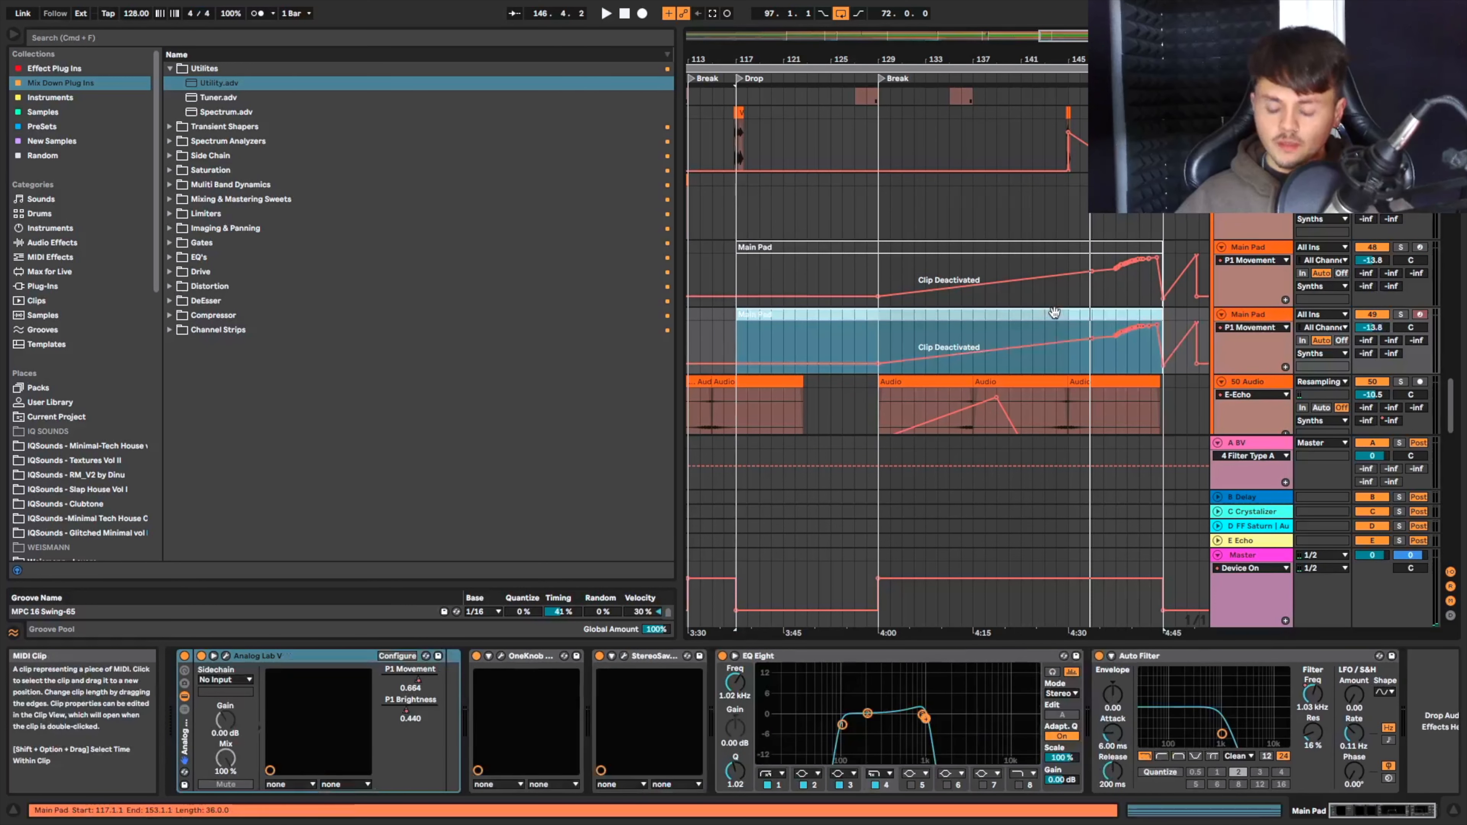
{"action": "key", "text": "Delete"}
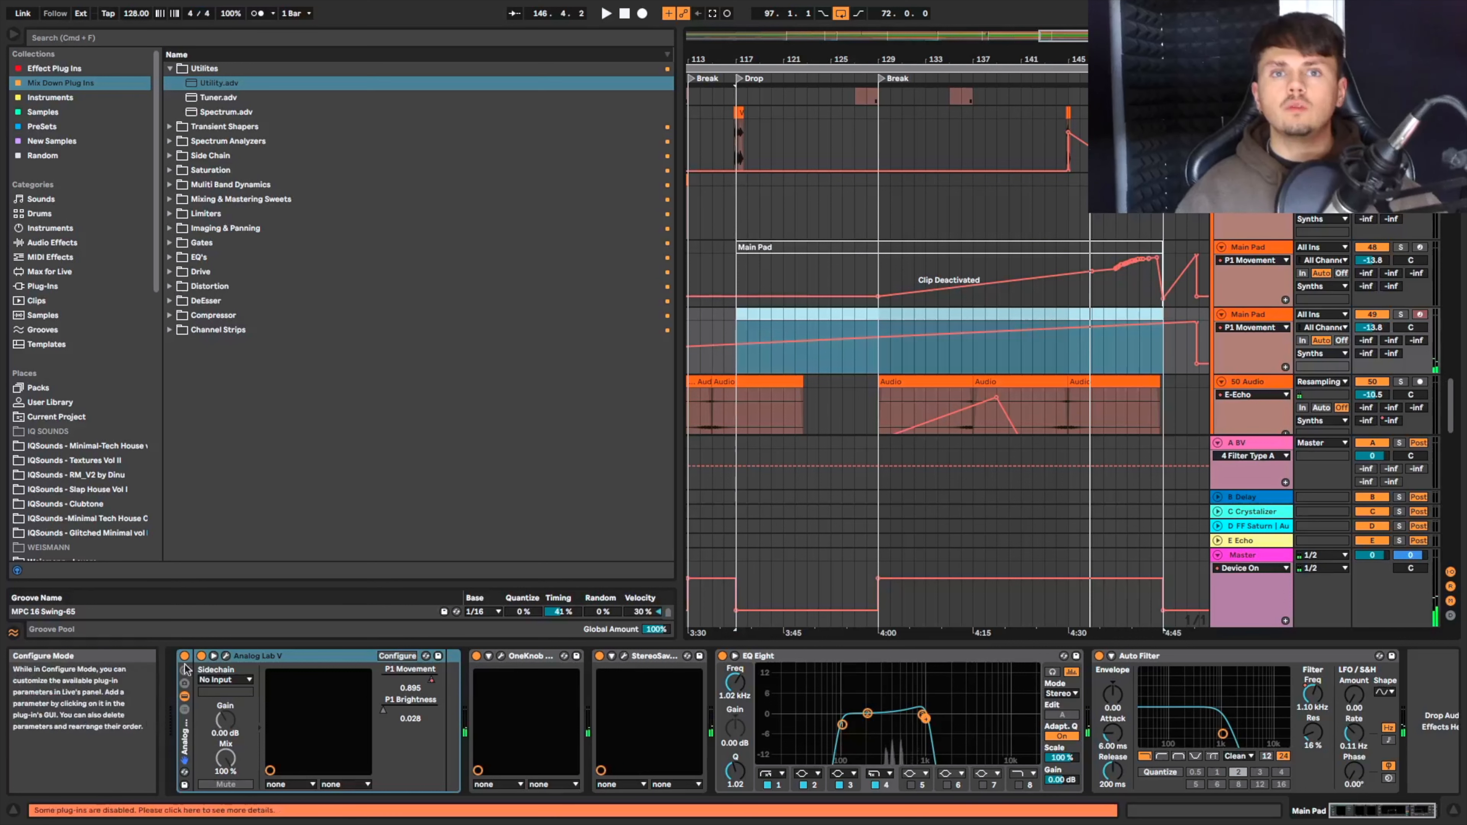
Set P1 Movement to 0 on the duplicated Main Pad track and record a new MIDI part from bar 129.
{"action": "left_click", "coordinate": [408, 687]}
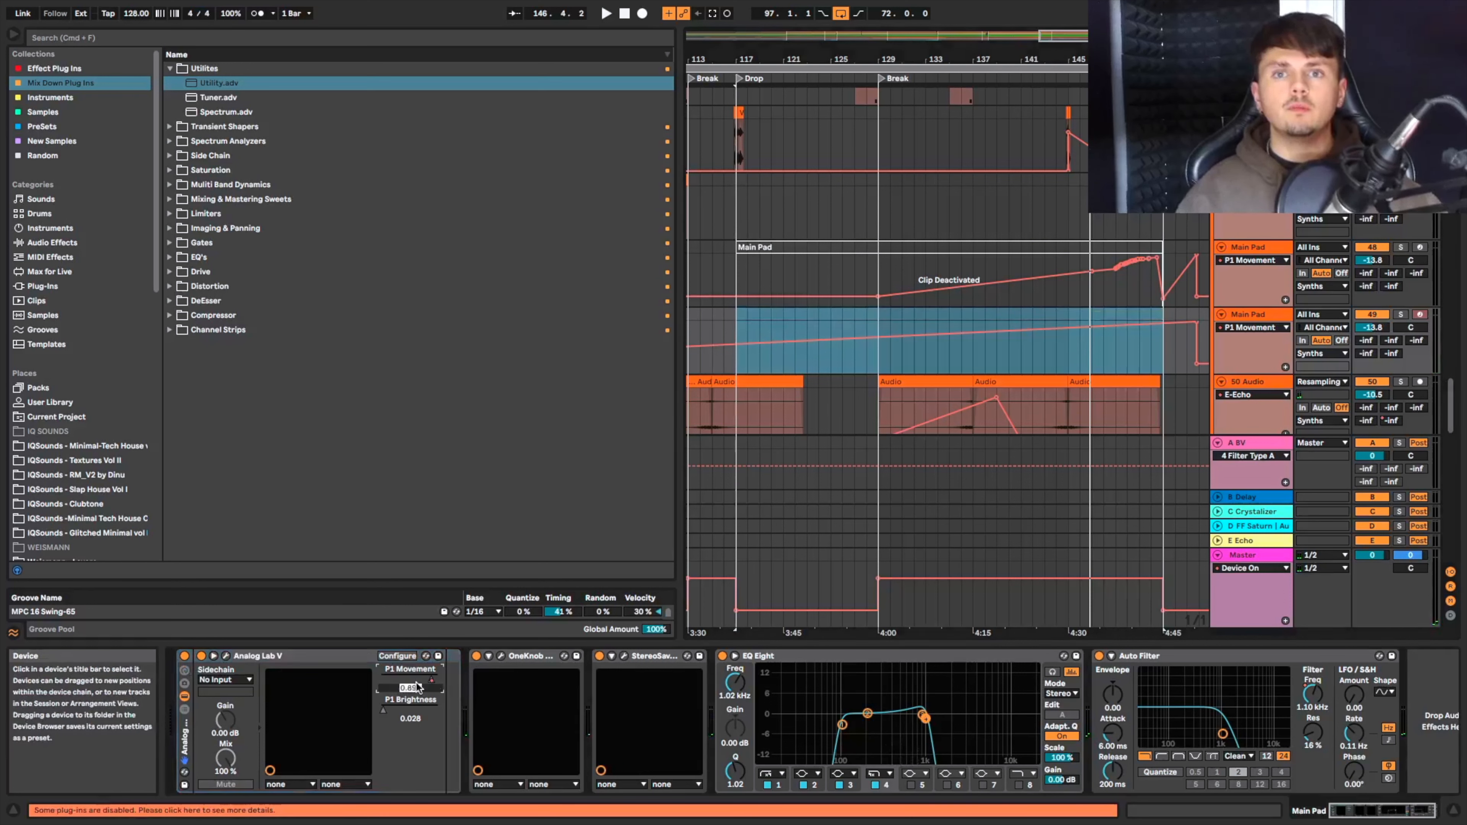
{"action": "left_click_drag", "start_coordinate": [408, 691], "coordinate": [395, 685]}
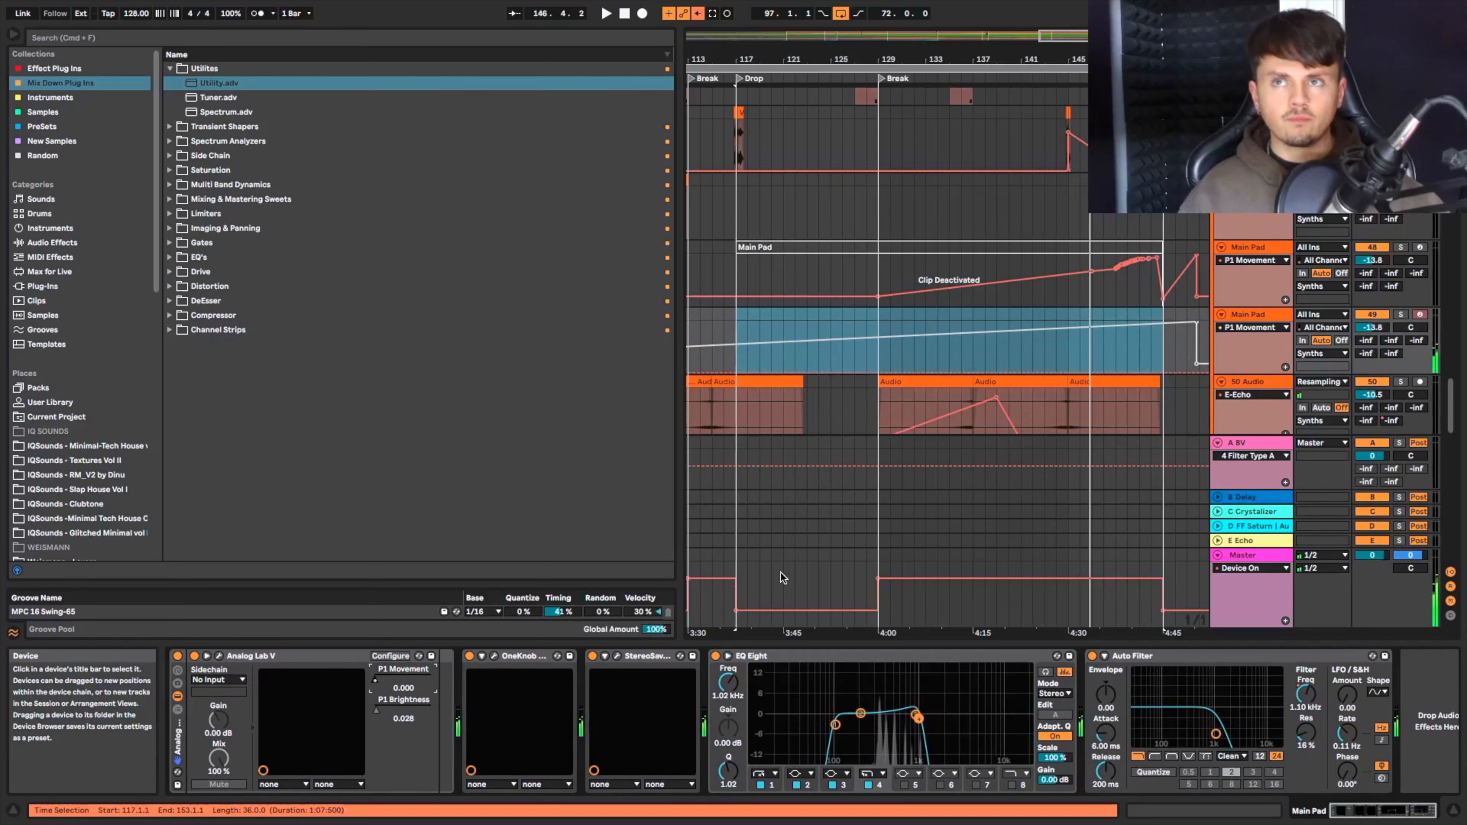
{"action": "left_click", "coordinate": [881, 358]}
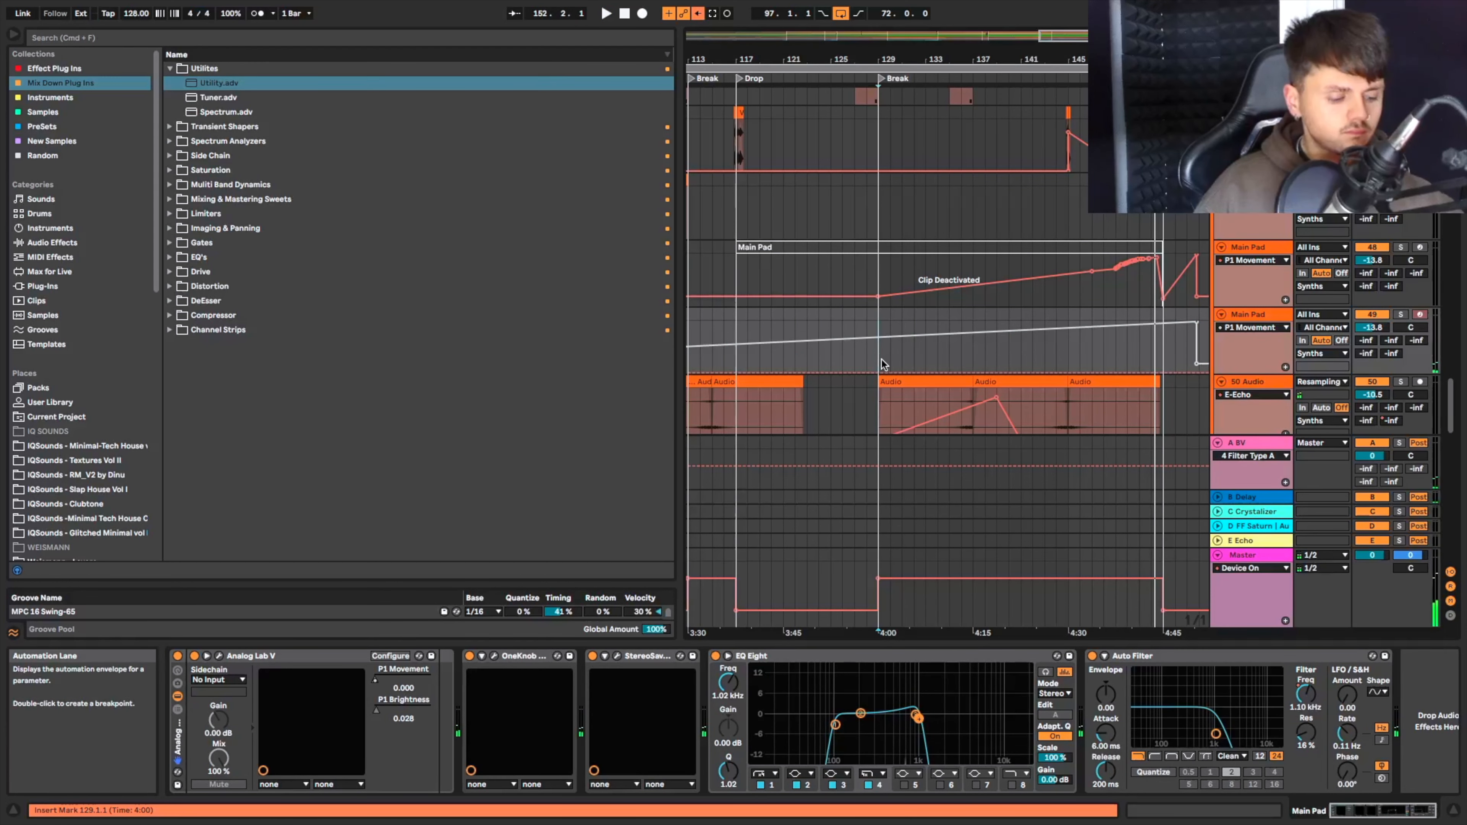
{"action": "key", "text": "F9"}
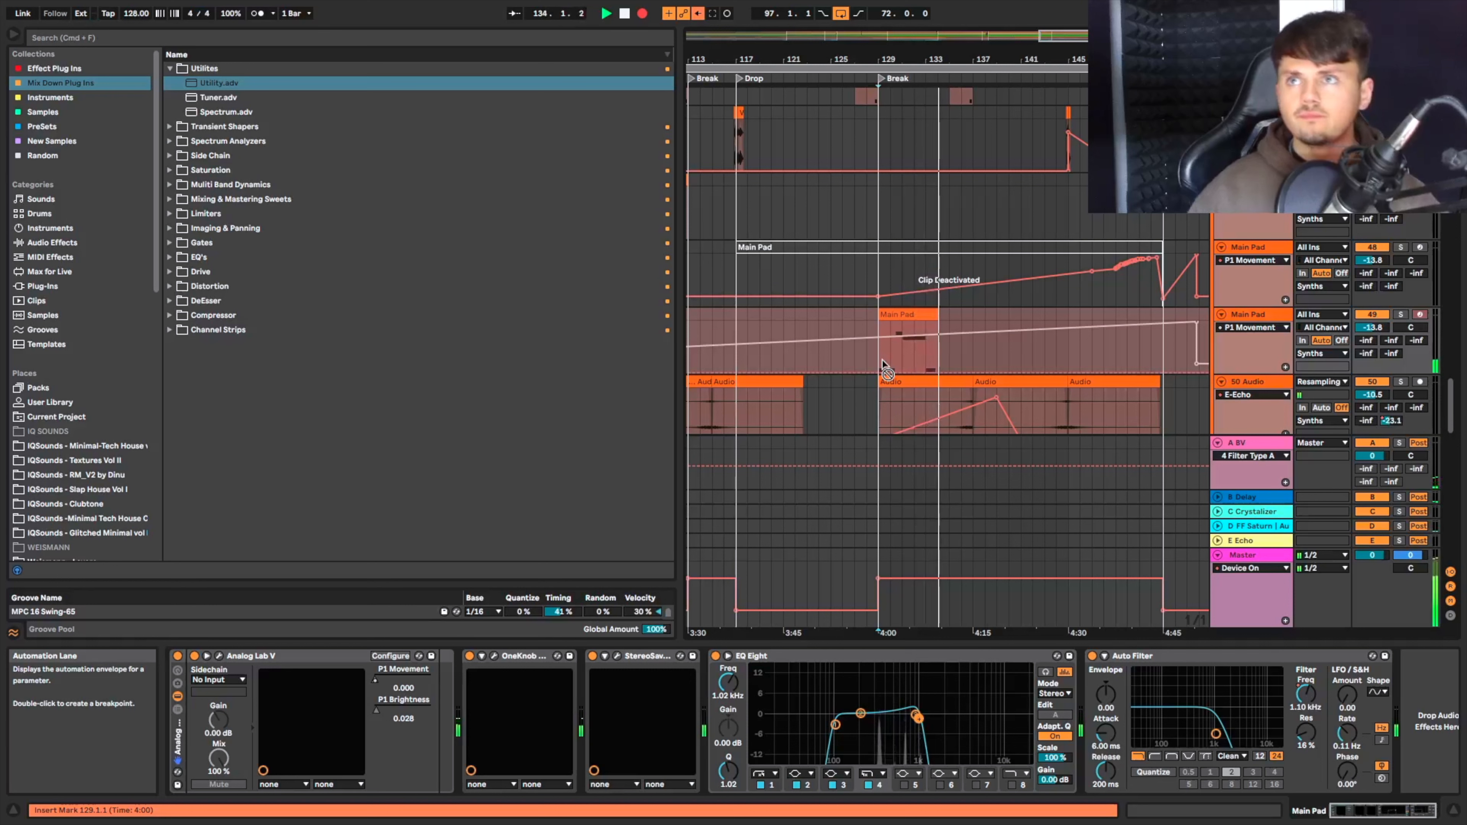
{"action": "key", "text": "space"}
Trim the newly recorded Main Pad clip to end at bar 133 and quantize all its notes.
{"action": "left_click_drag", "start_coordinate": [934, 316], "coordinate": [920, 322]}
{"action": "double_click", "coordinate": [916, 316]}
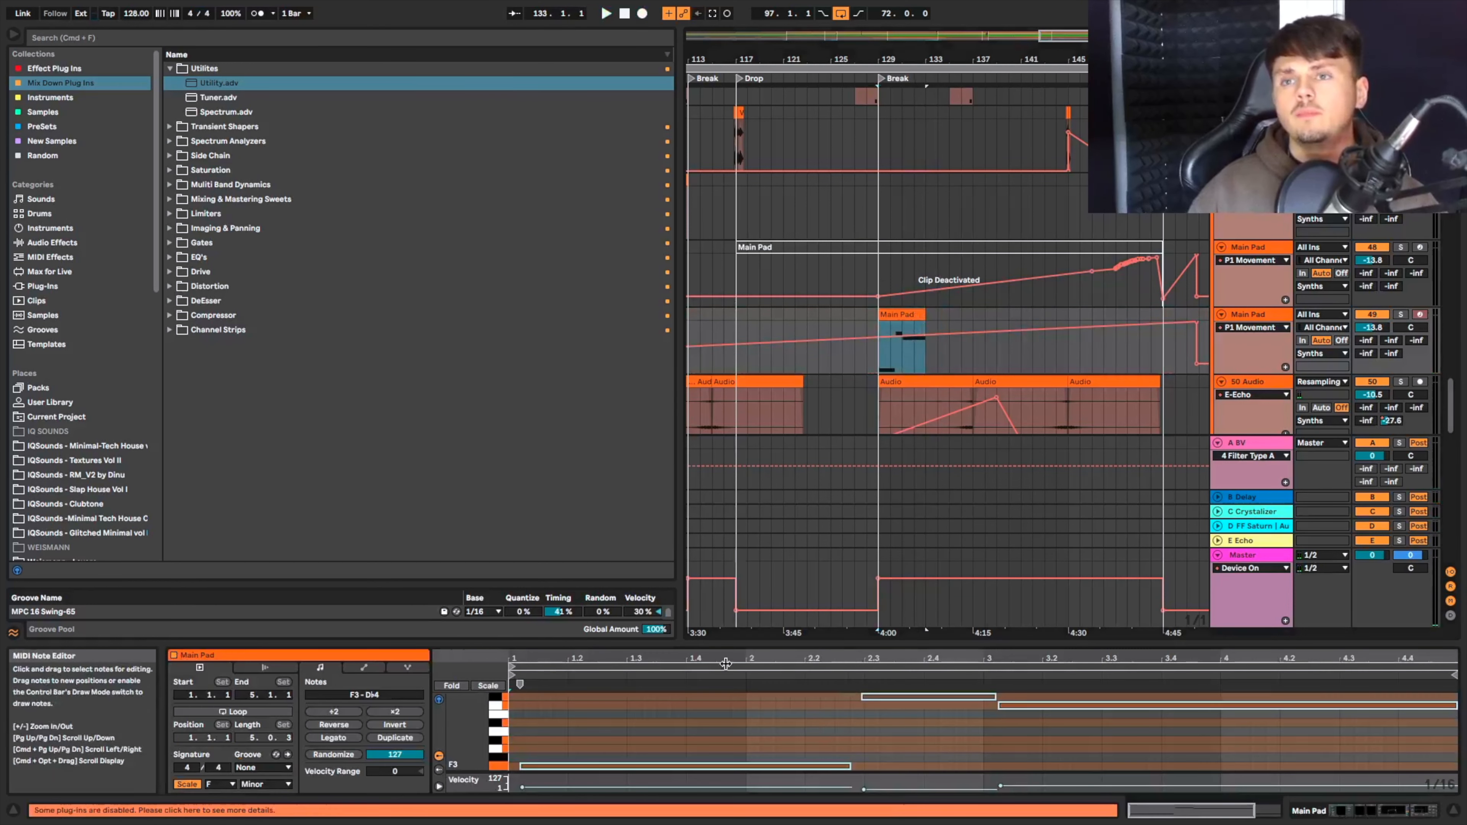
{"action": "left_click_drag", "start_coordinate": [731, 643], "coordinate": [731, 579]}
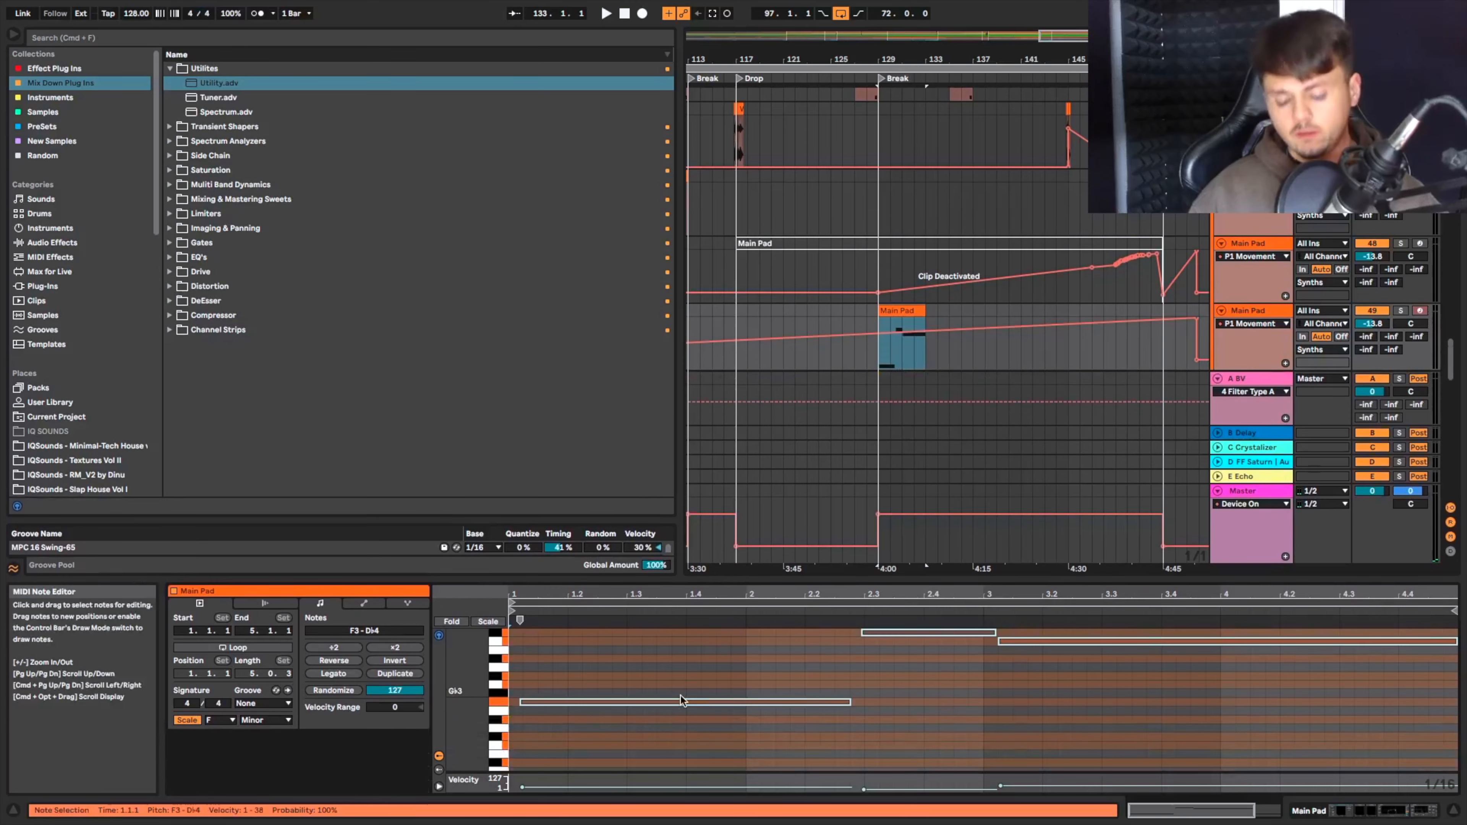
{"action": "key", "text": "super+a"}
{"action": "key", "text": "super+u"}
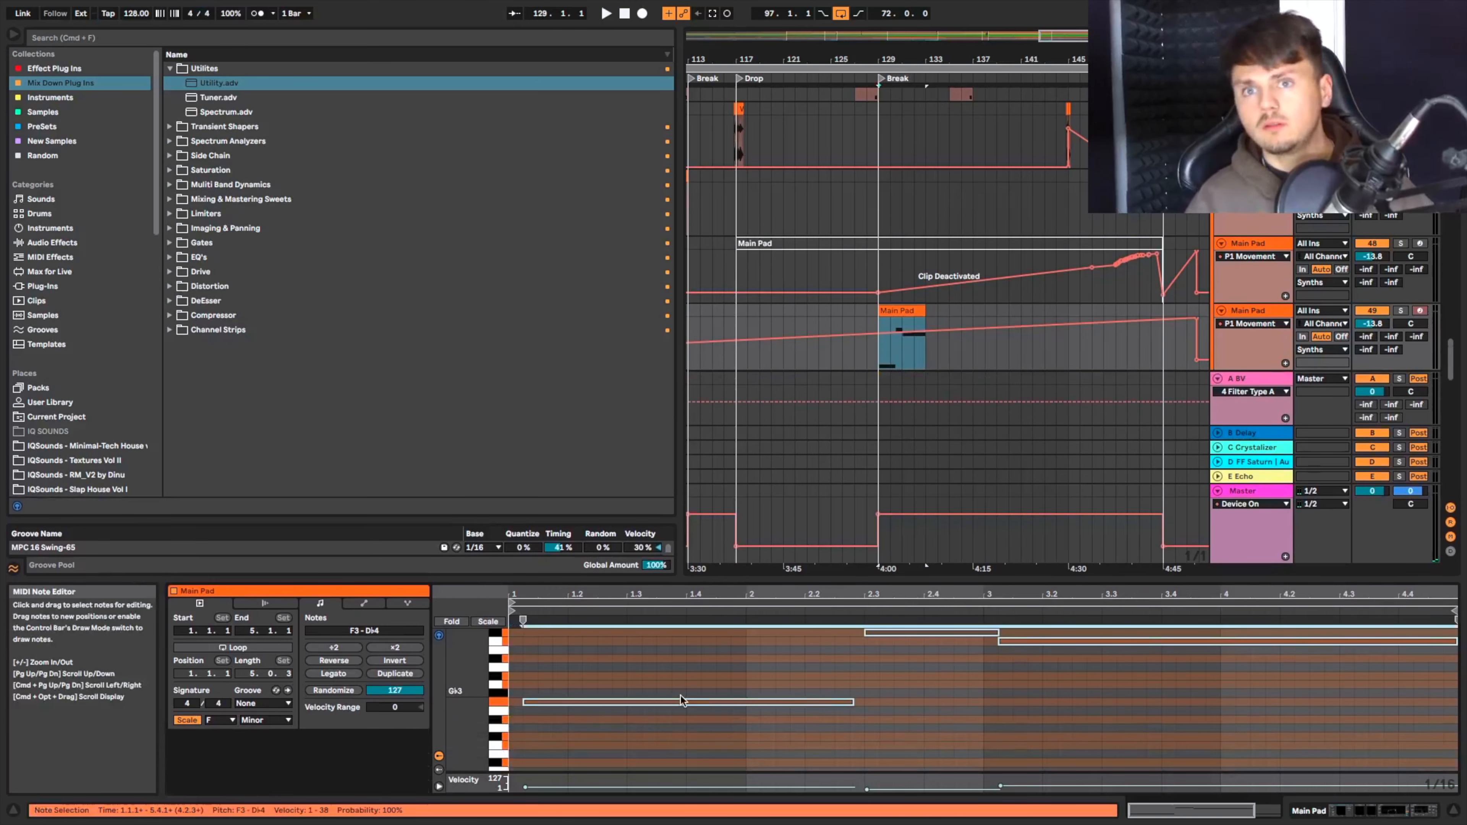
Move the F3 note to start at 1.1.1 and extend it to end at 2.3.1.
{"action": "left_click", "coordinate": [565, 697]}
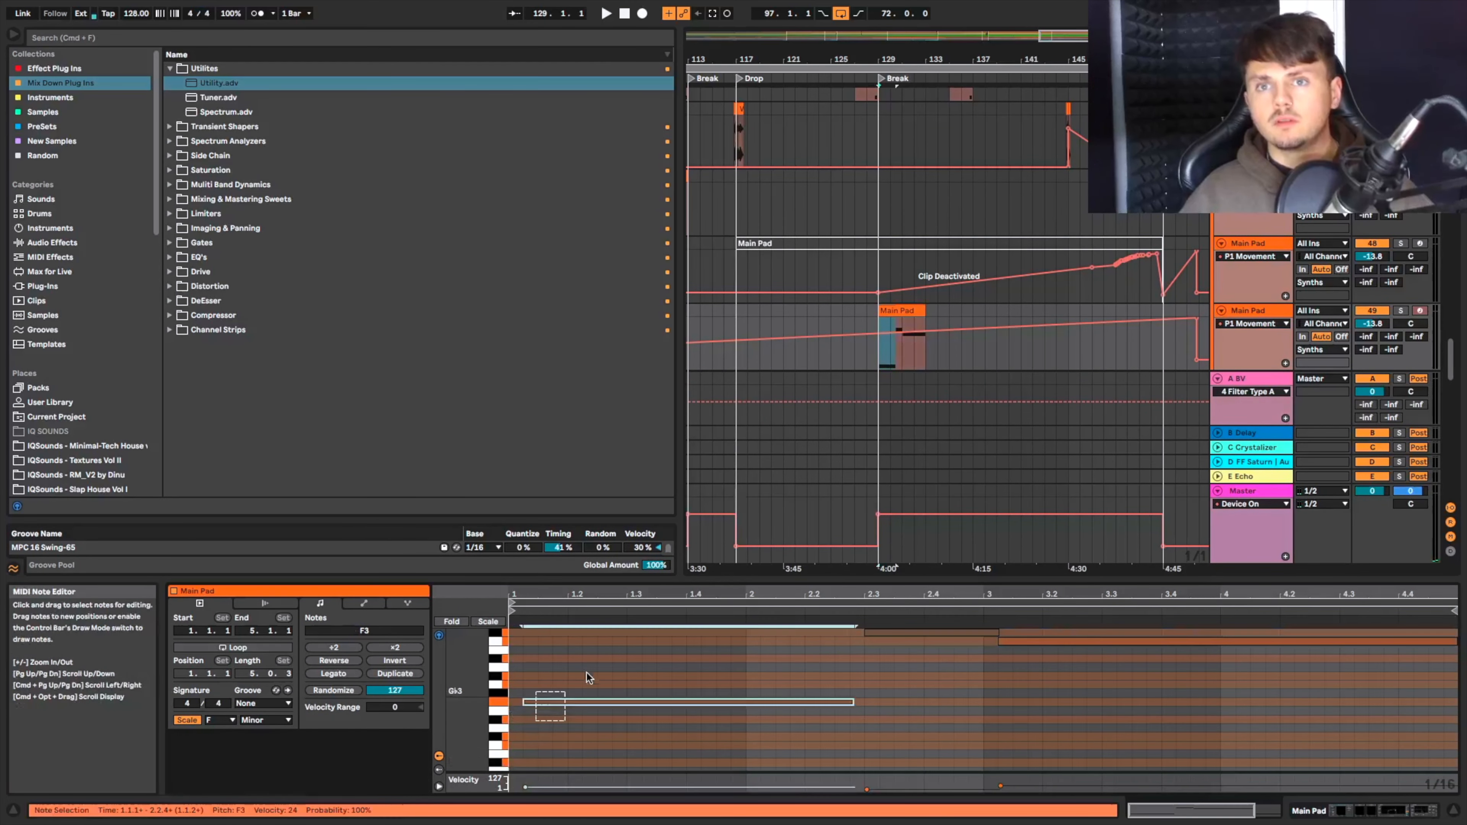
{"action": "key", "text": "Left"}
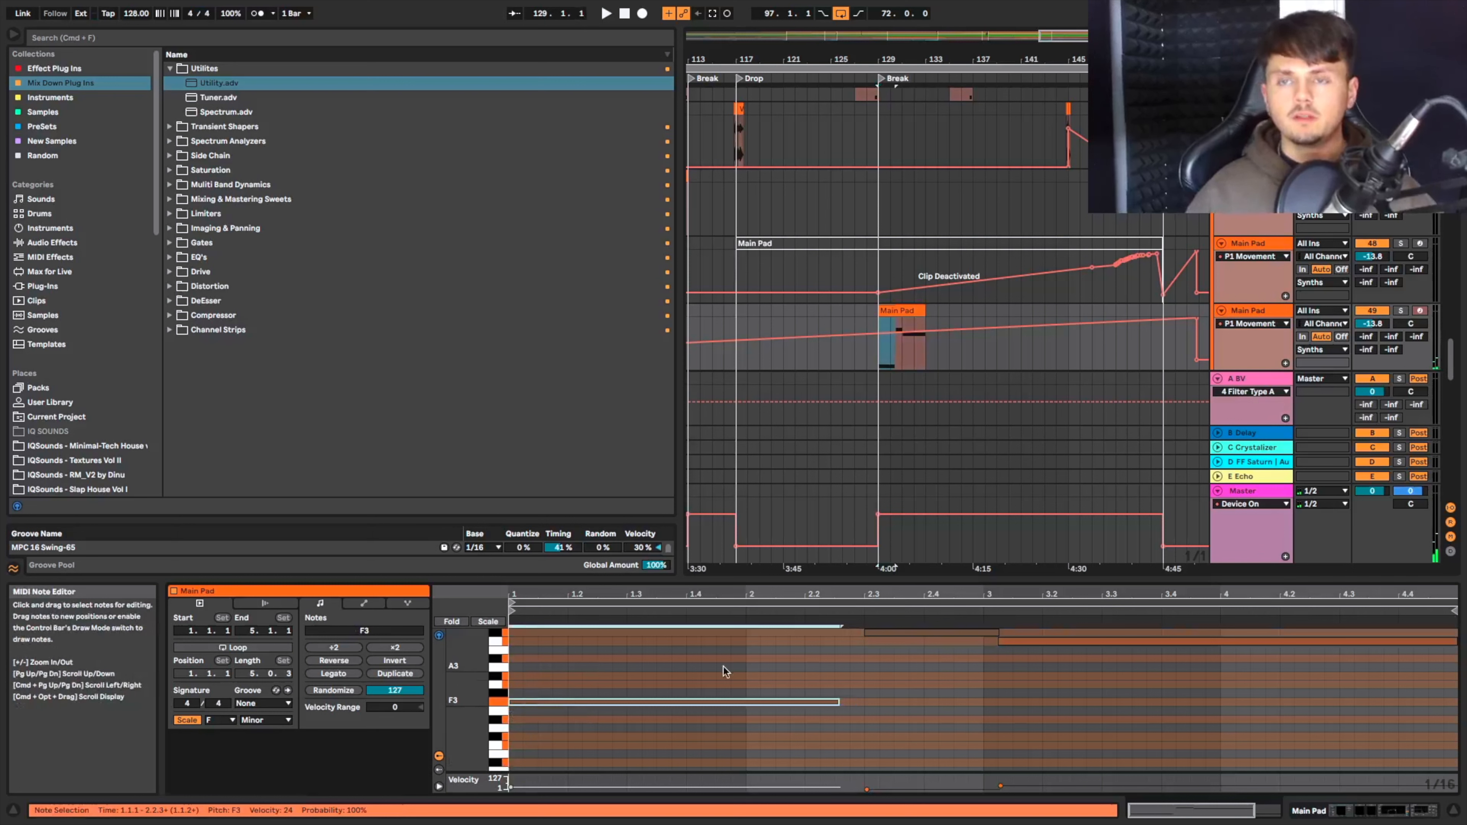
{"action": "left_click_drag", "start_coordinate": [837, 701], "coordinate": [863, 699]}
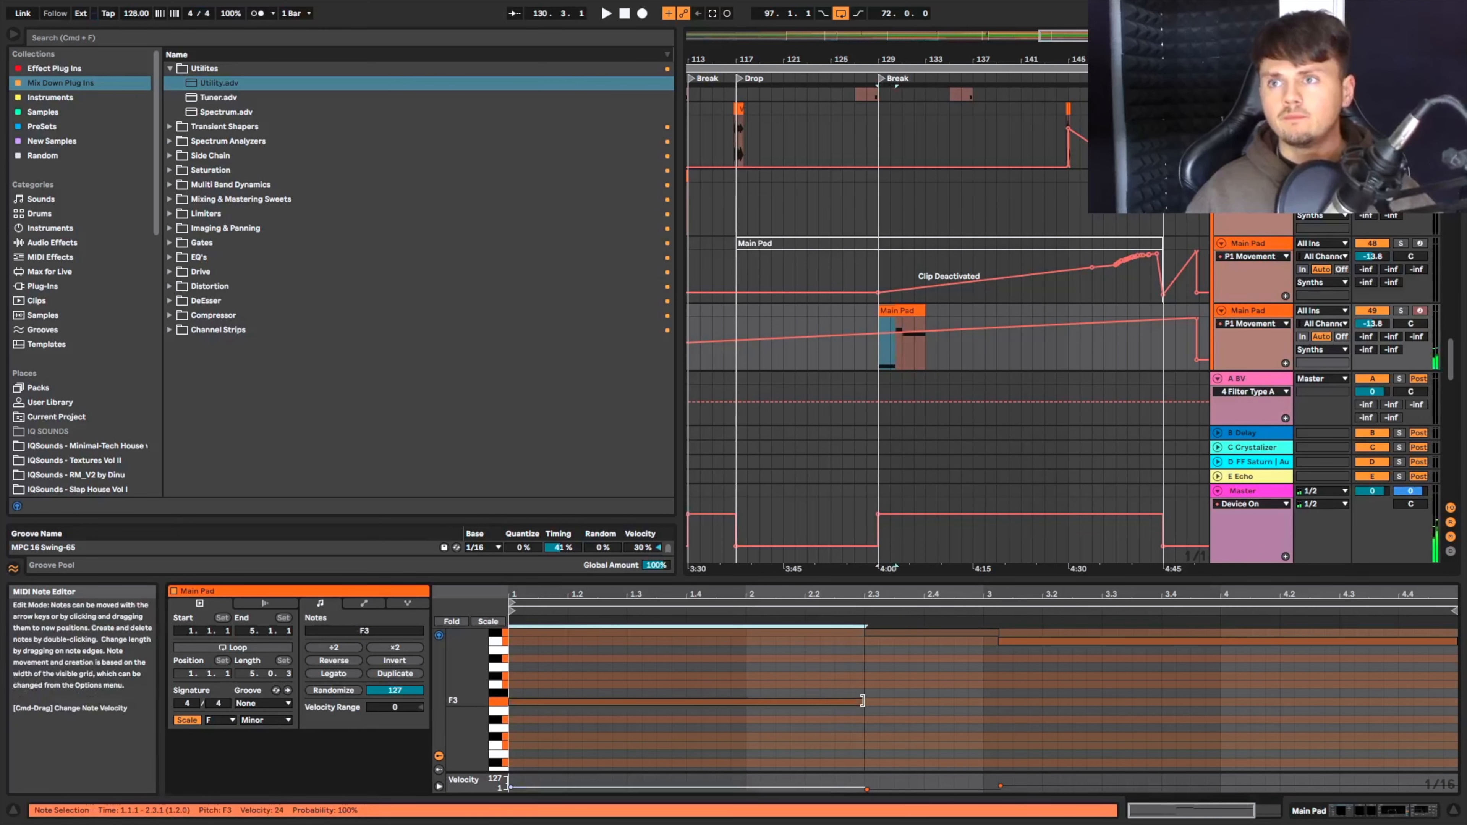
{"action": "left_click_drag", "start_coordinate": [1048, 639], "coordinate": [1019, 643]}
{"action": "key", "text": "Delete"}
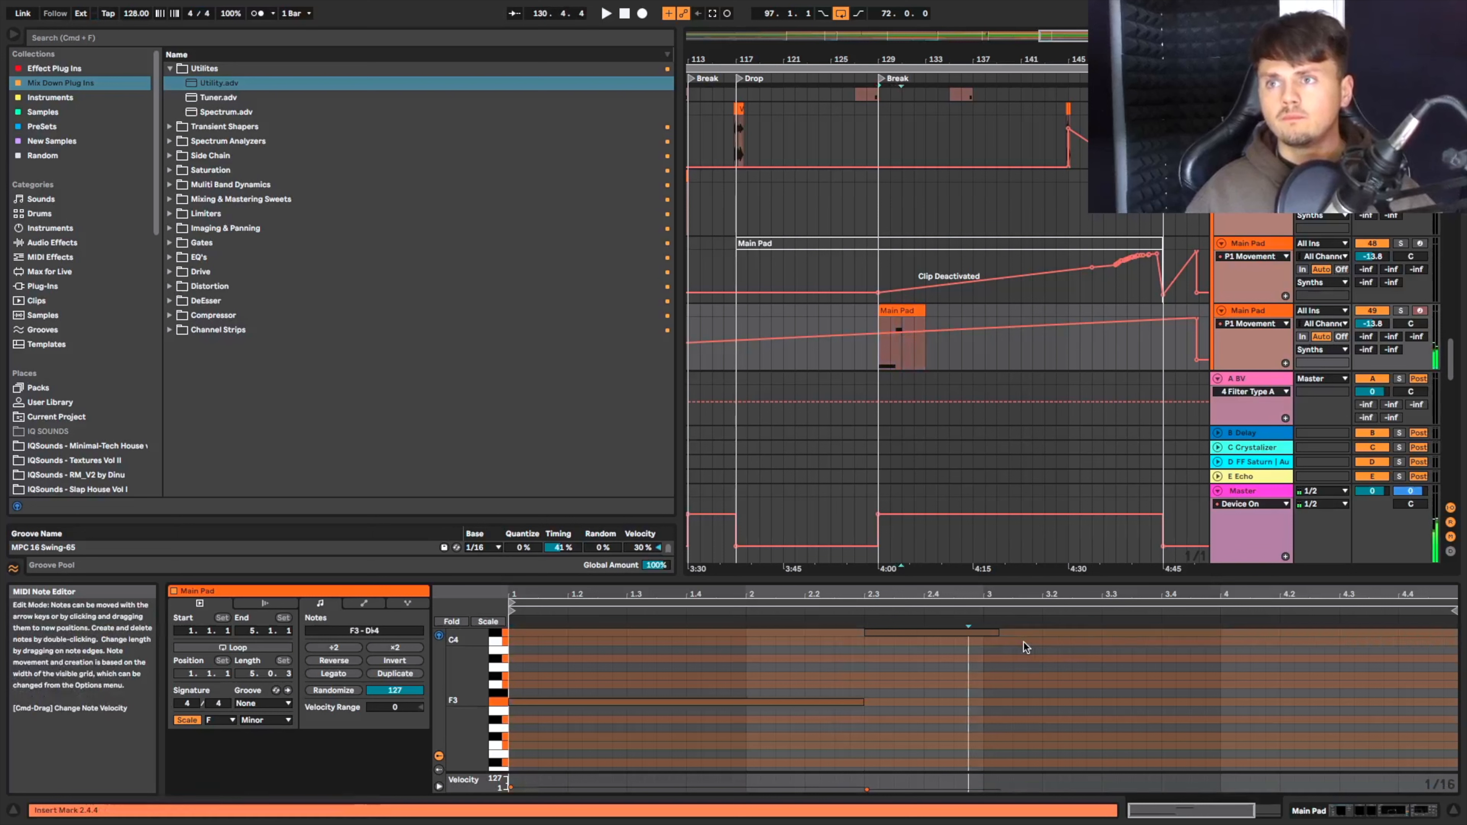
{"action": "key", "text": "super+z"}
Move the C4 note to start at 3.1.1 and lengthen the F3 note to end at 2.3.2.
{"action": "left_click_drag", "start_coordinate": [1002, 639], "coordinate": [1016, 644]}
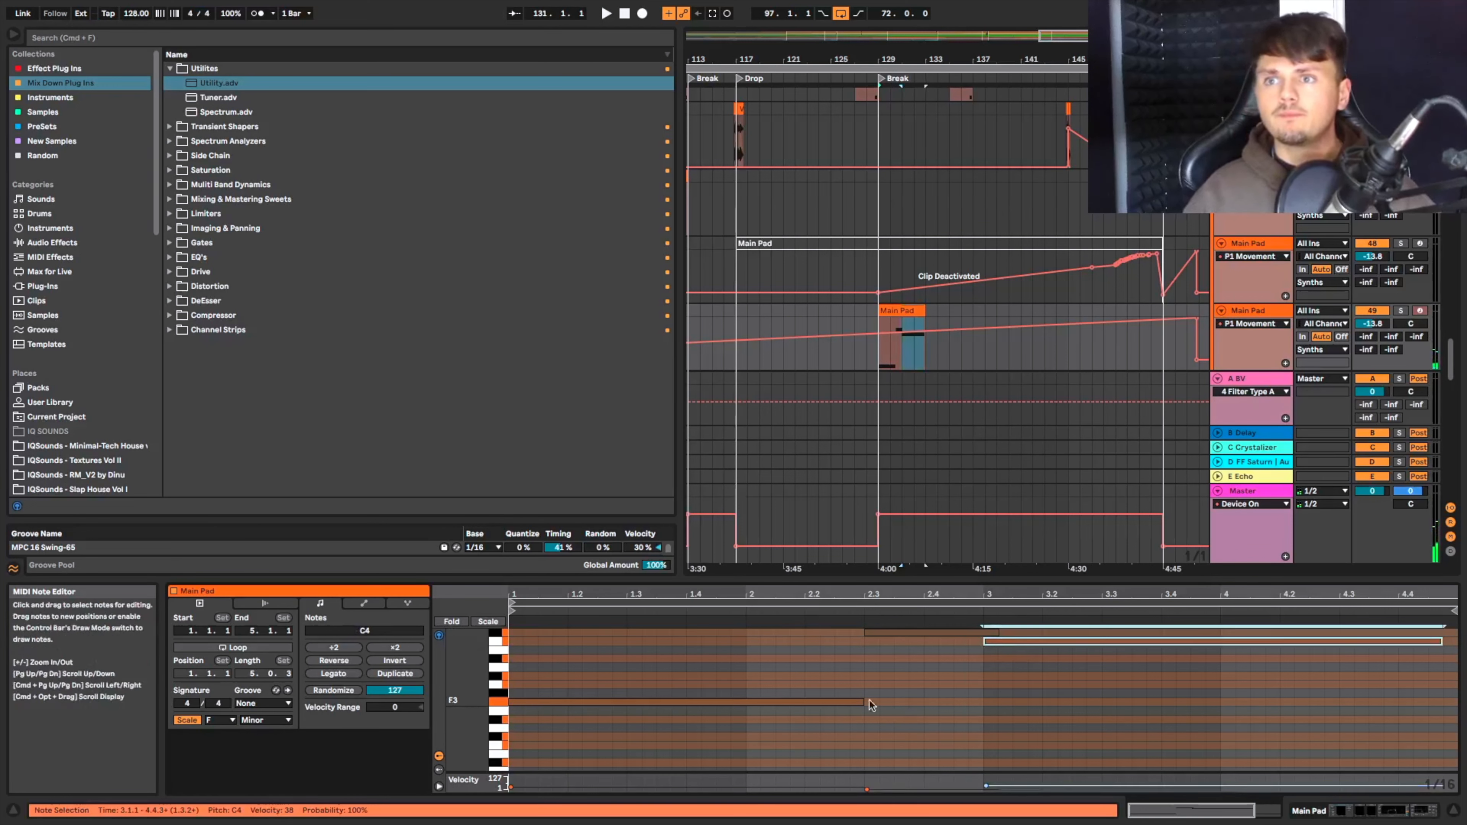
{"action": "left_click_drag", "start_coordinate": [857, 696], "coordinate": [870, 697]}
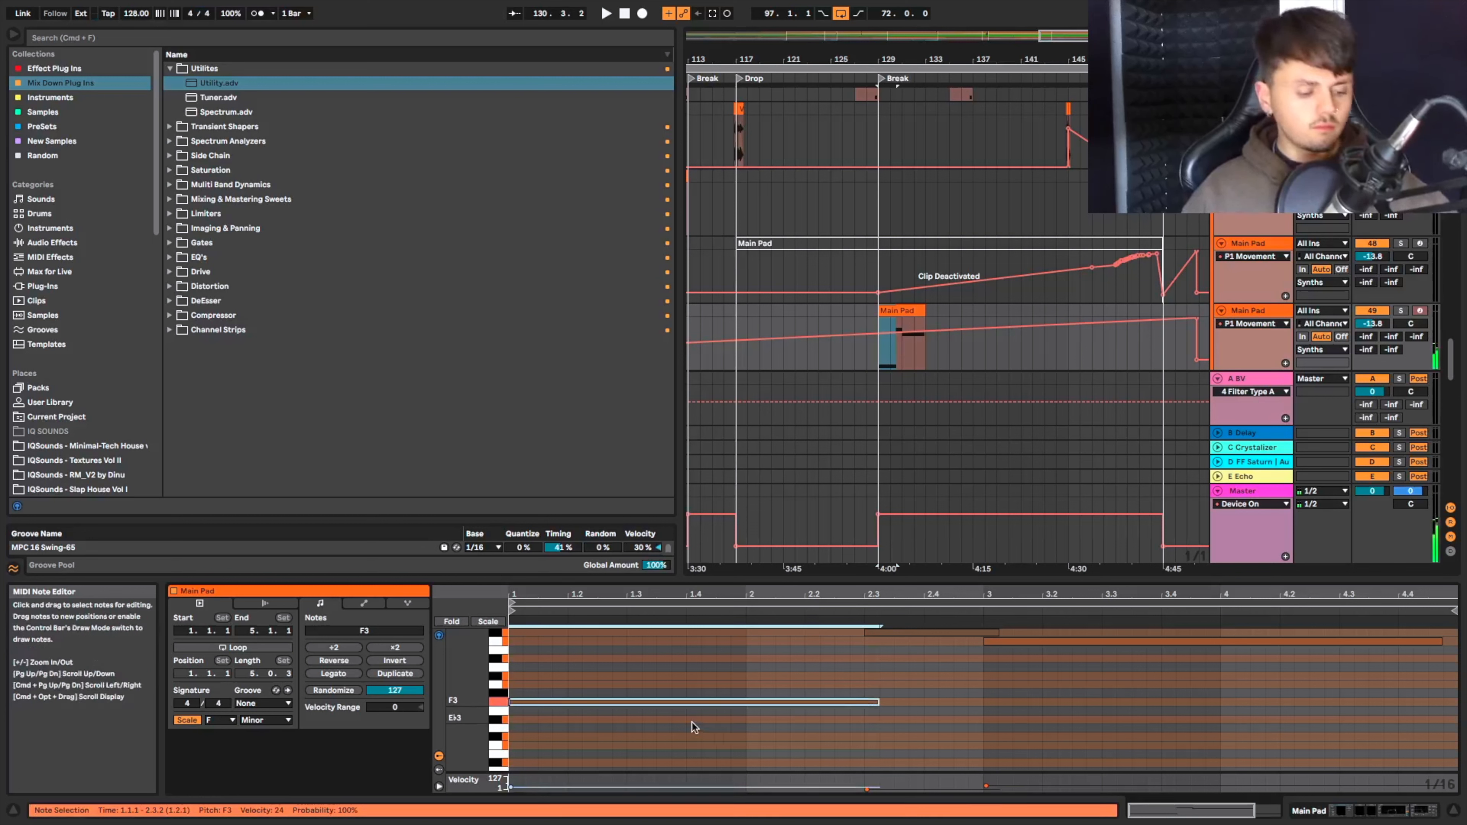
Build an F minor chord at the start of the clip by adding A♭3 and C4 notes that span 1.1.1 to 2.3.2.
{"action": "double_click", "coordinate": [518, 675]}
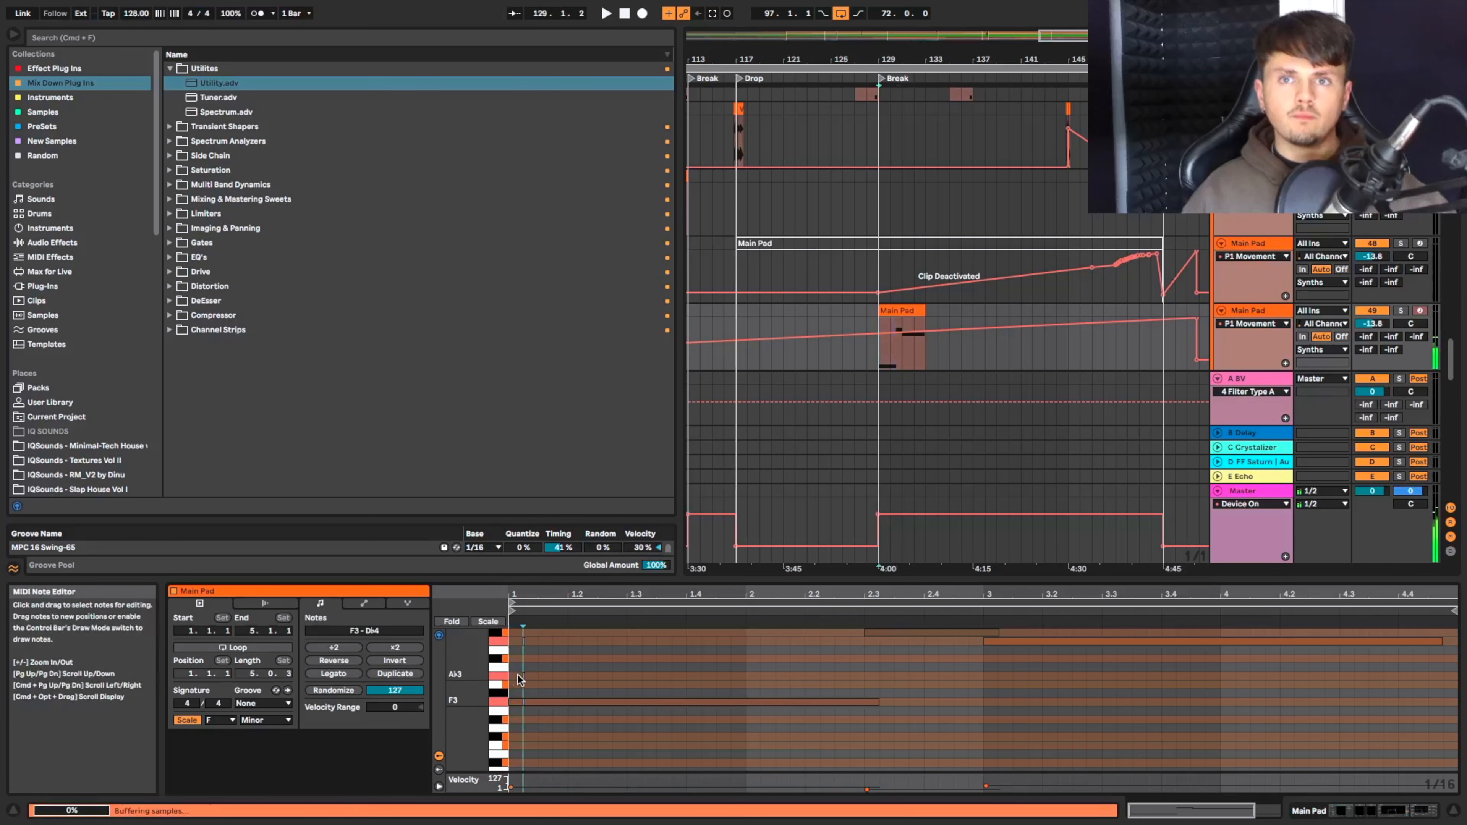
{"action": "left_click", "coordinate": [518, 646]}
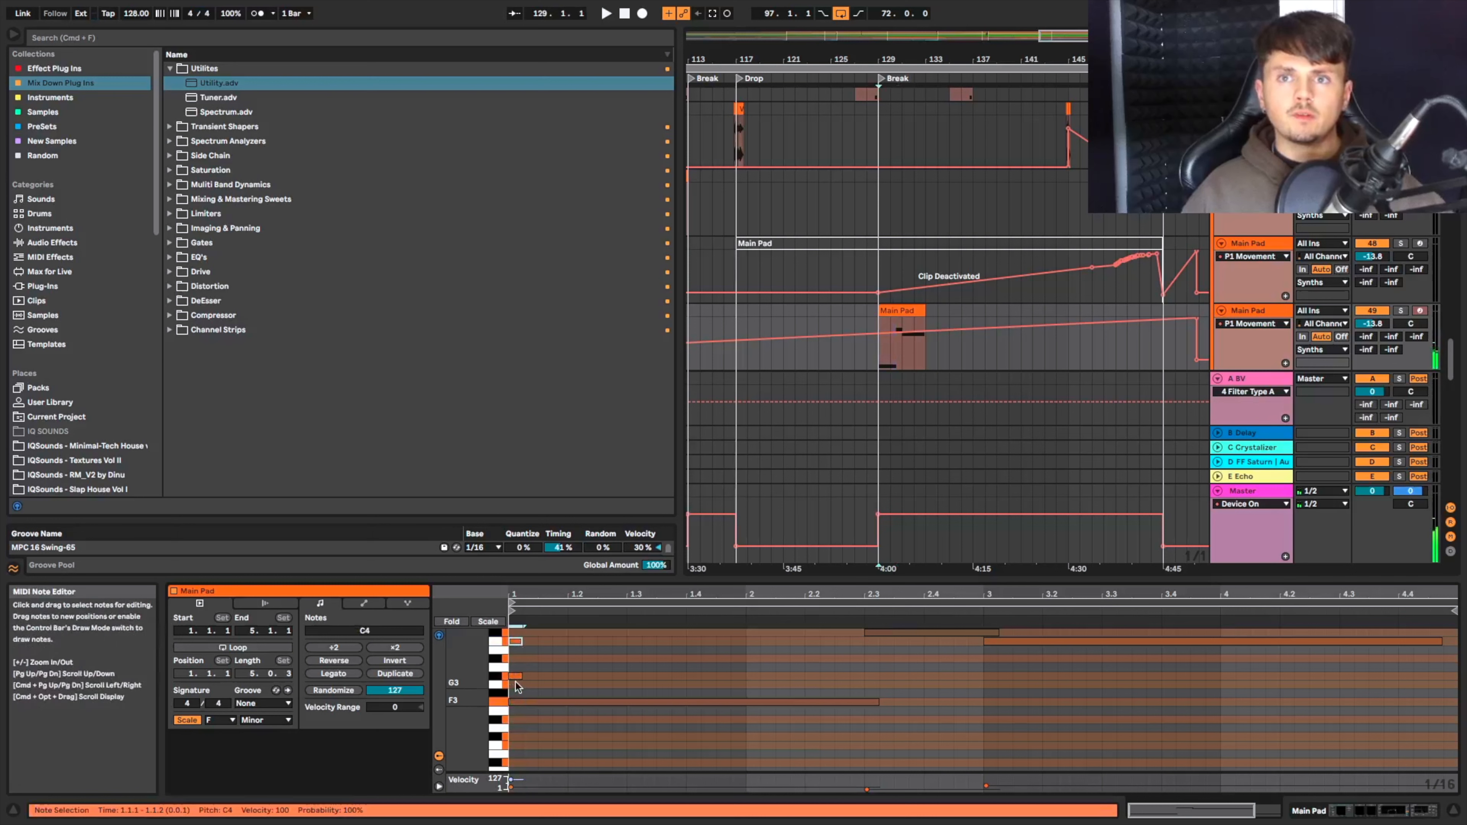
{"action": "left_click", "coordinate": [514, 703]}
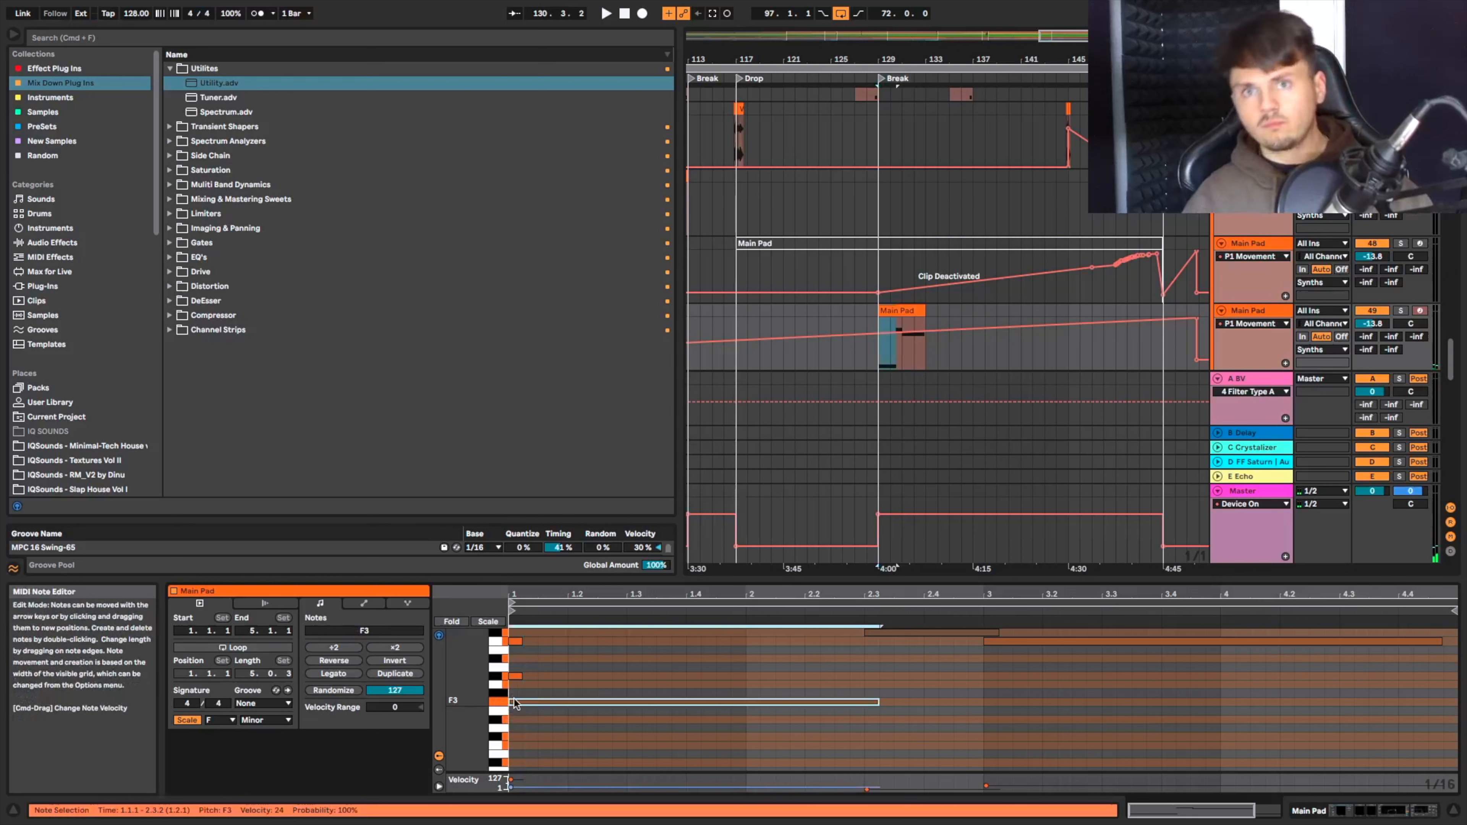
{"action": "key", "text": "Up"}
{"action": "key", "text": "Up"}
{"action": "key", "text": "Up"}
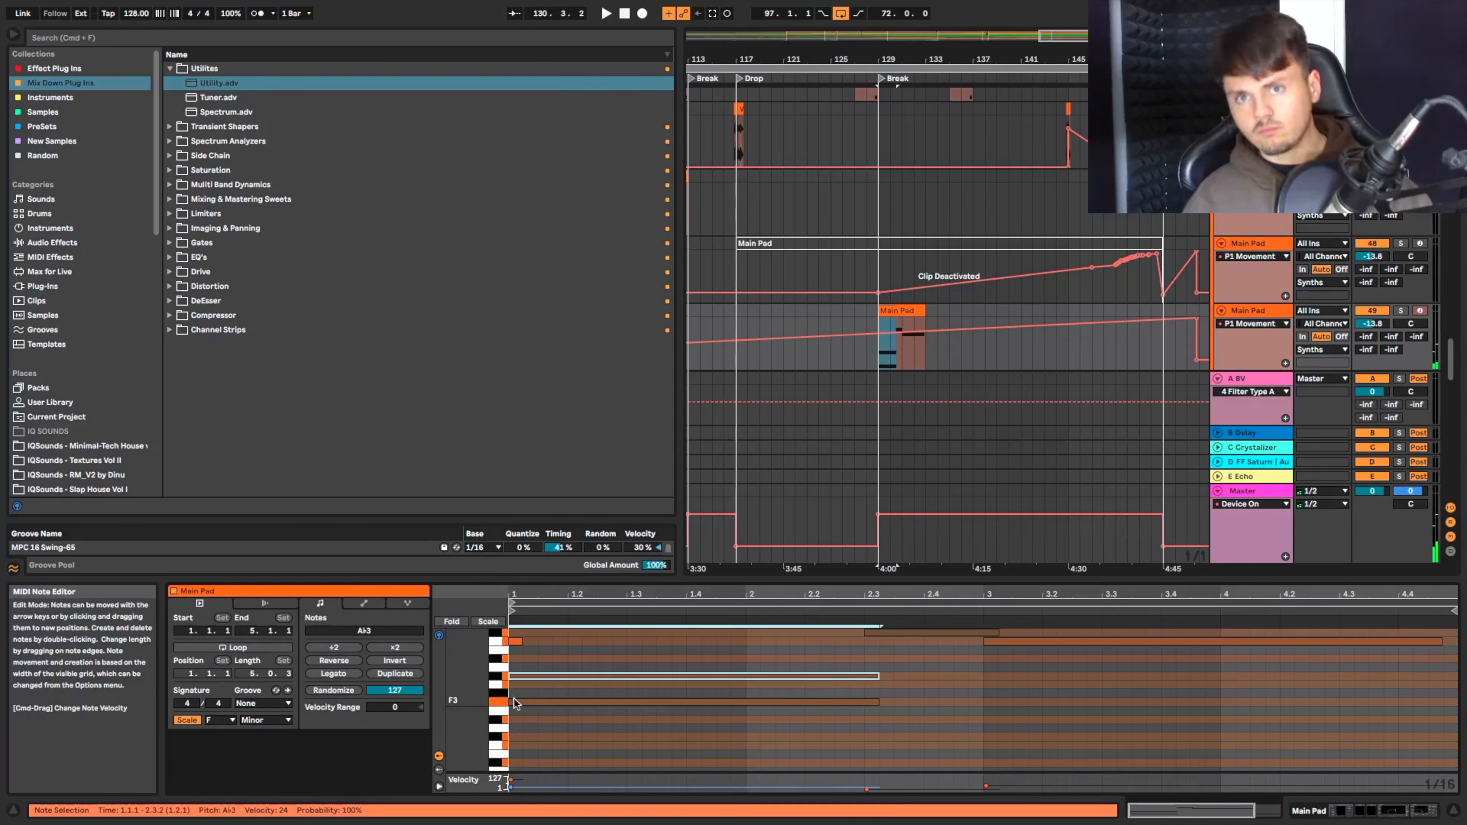
{"action": "key", "text": "Up"}
{"action": "key", "text": "Up"}
{"action": "key", "text": "Up"}
{"action": "key", "text": "Up"}
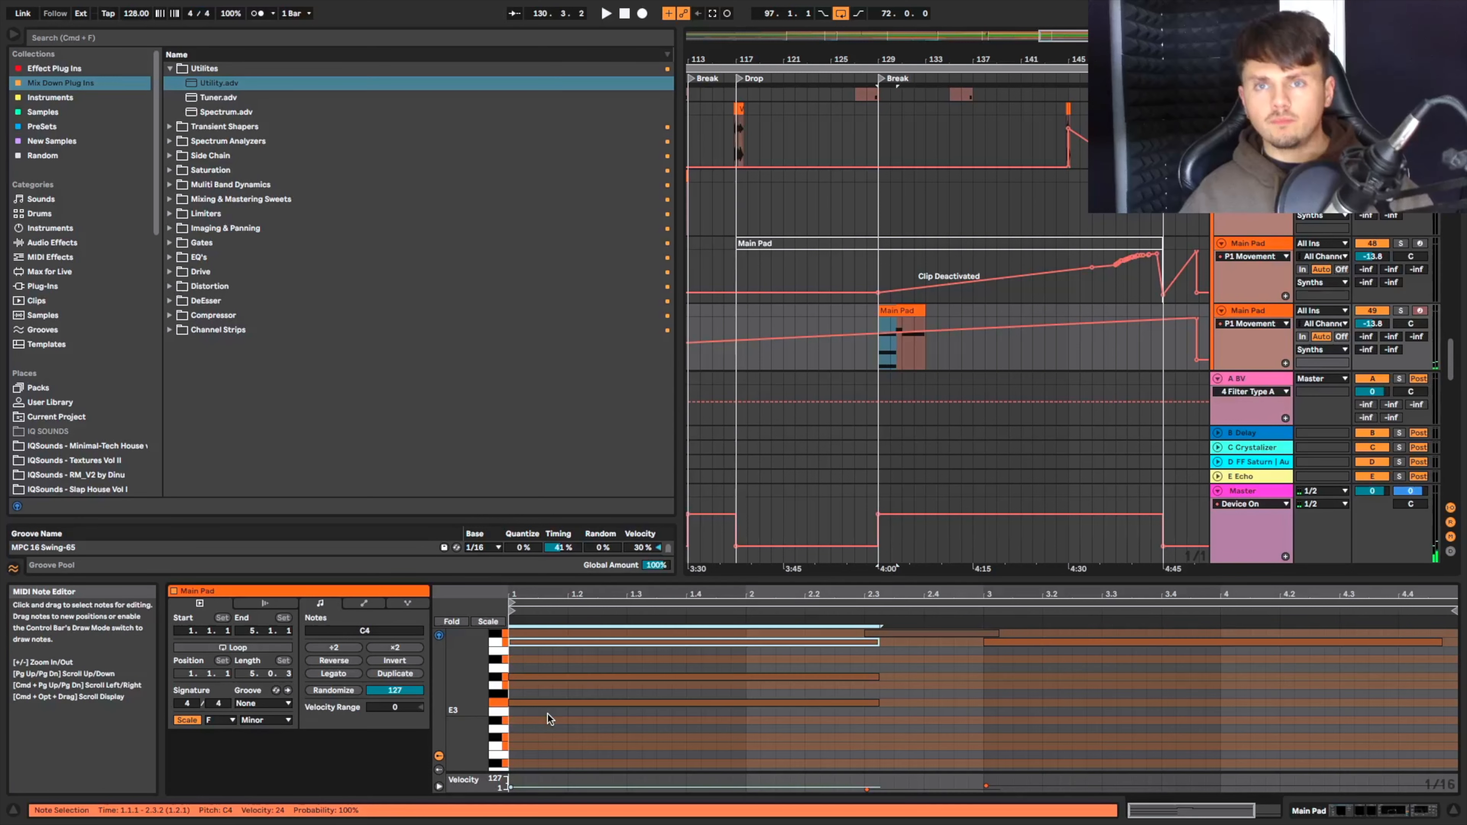
{"action": "key", "text": "Right"}
{"action": "key", "text": "Right"}
{"action": "key", "text": "Right"}
{"action": "key", "text": "Right"}
{"action": "key", "text": "Right"}
{"action": "key", "text": "Left"}
{"action": "key", "text": "Left"}
{"action": "key", "text": "Left"}
{"action": "key", "text": "Left"}
{"action": "key", "text": "Left"}
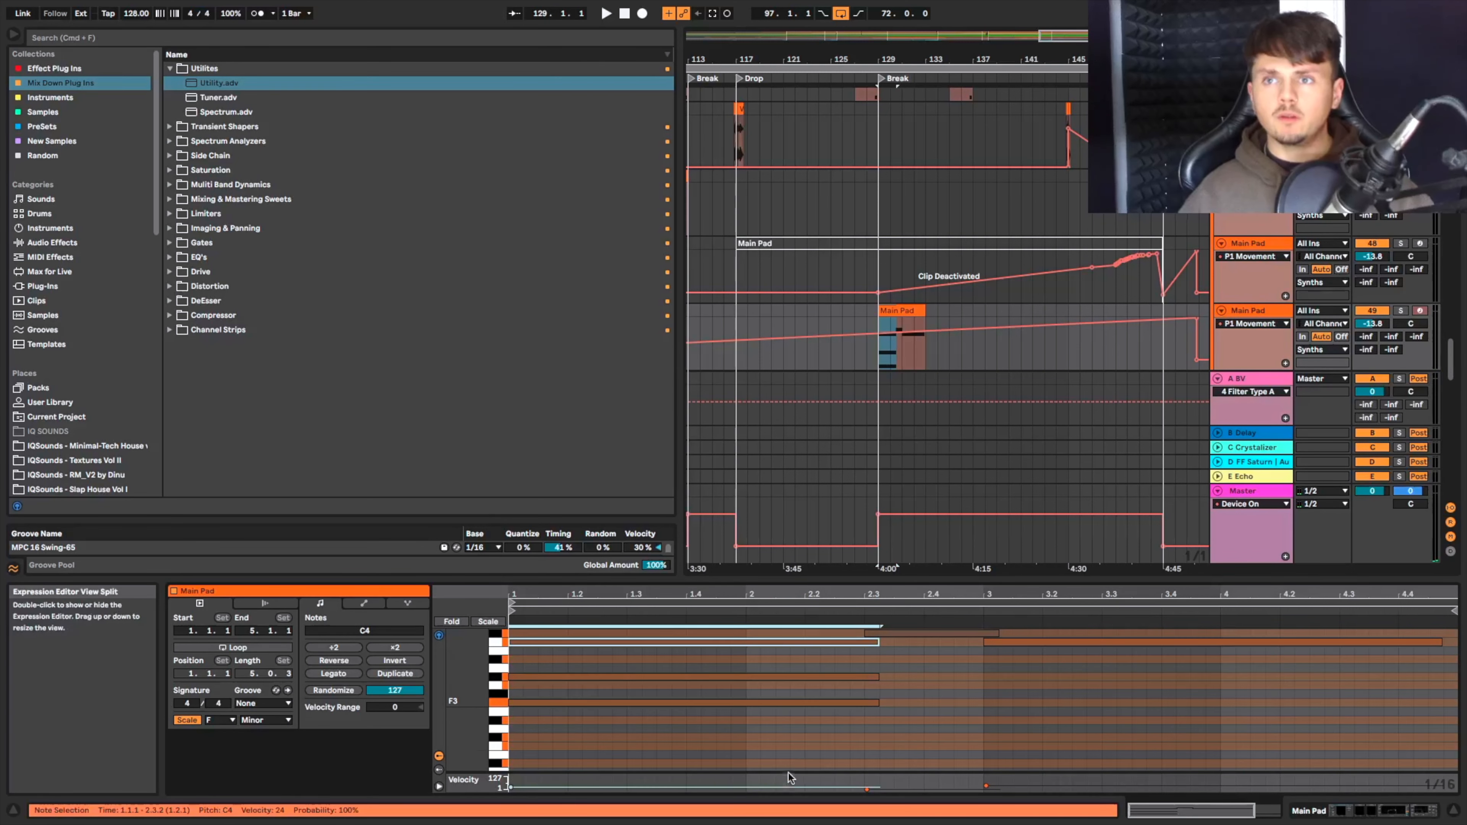
Duplicate the three-note chord, start the copy at 2.3.1 and transpose it up eight semitones to span D♭4–A♭4.
{"action": "left_click_drag", "start_coordinate": [735, 743], "coordinate": [740, 560]}
{"action": "key", "text": "super+d"}
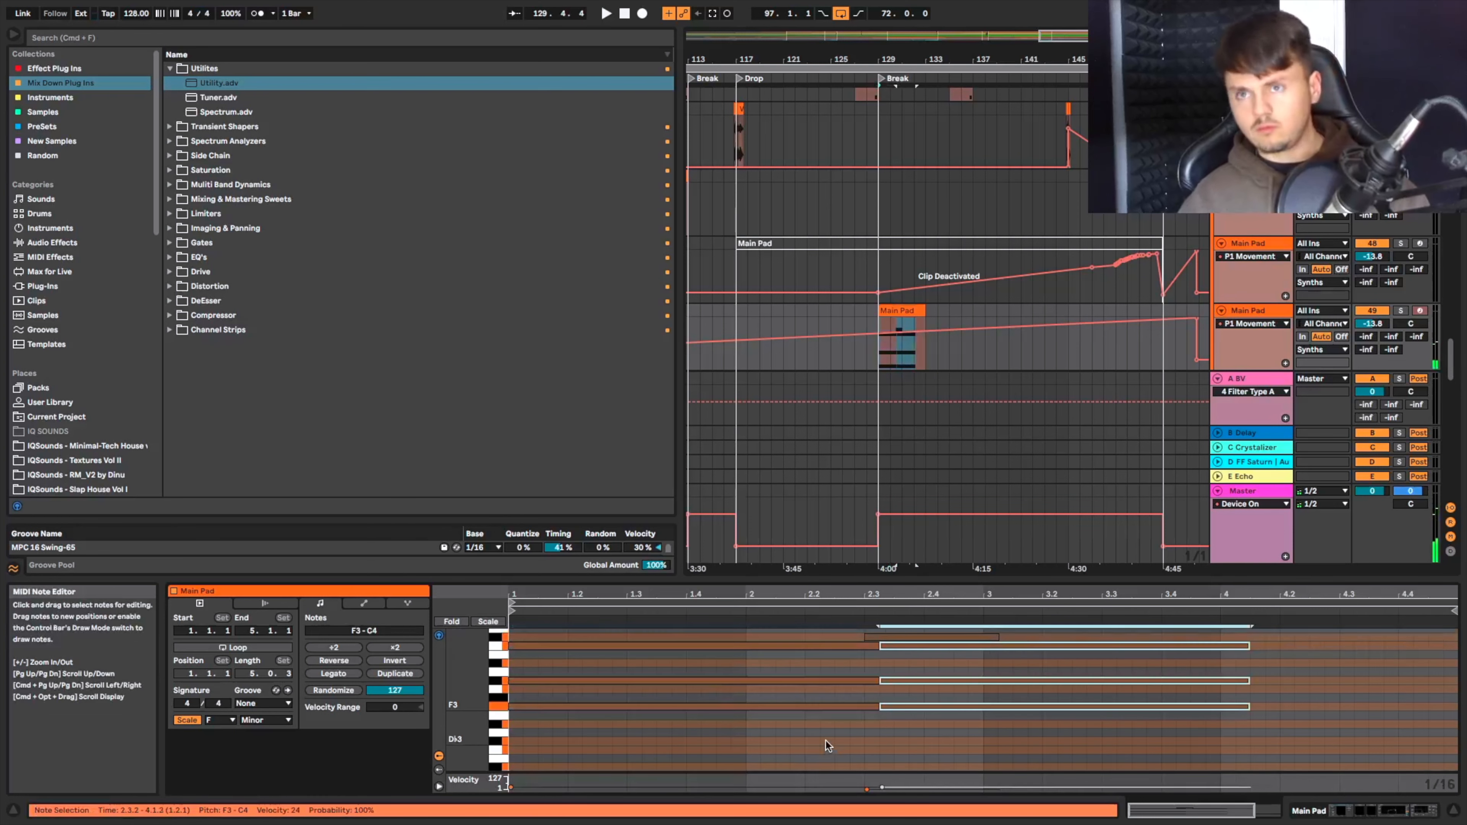
{"action": "key", "text": "Left"}
{"action": "key", "text": "Up"}
{"action": "key", "text": "Up"}
{"action": "key", "text": "Up"}
{"action": "key", "text": "Up"}
{"action": "key", "text": "Up"}
{"action": "key", "text": "Up"}
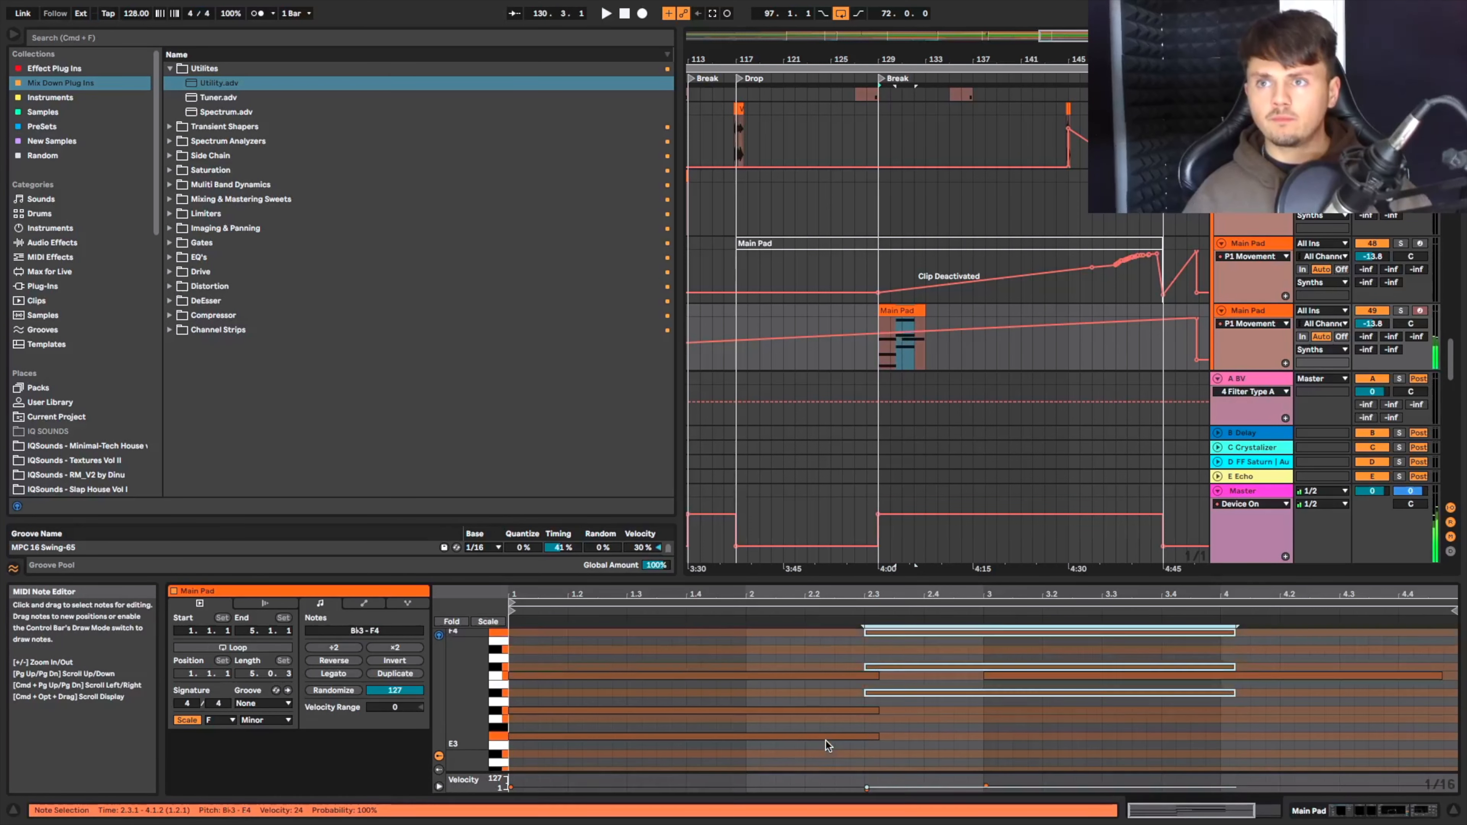
{"action": "key", "text": "Up"}
{"action": "key", "text": "Up"}
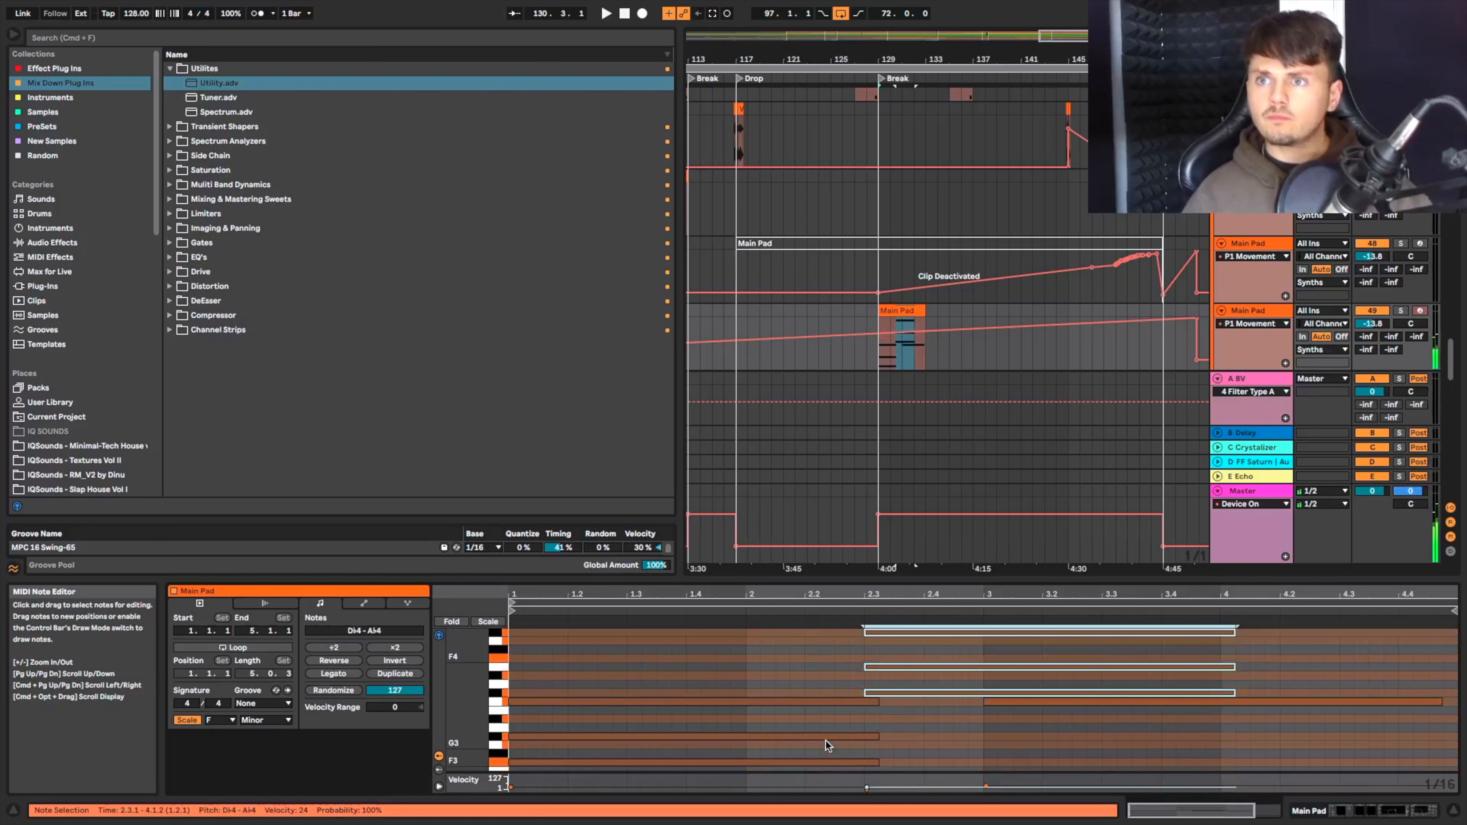
Duplicate the second chord to start at 3.1.1 one semitone lower, spanning C4–G4, saving the set along the way.
{"action": "key", "text": "super+d"}
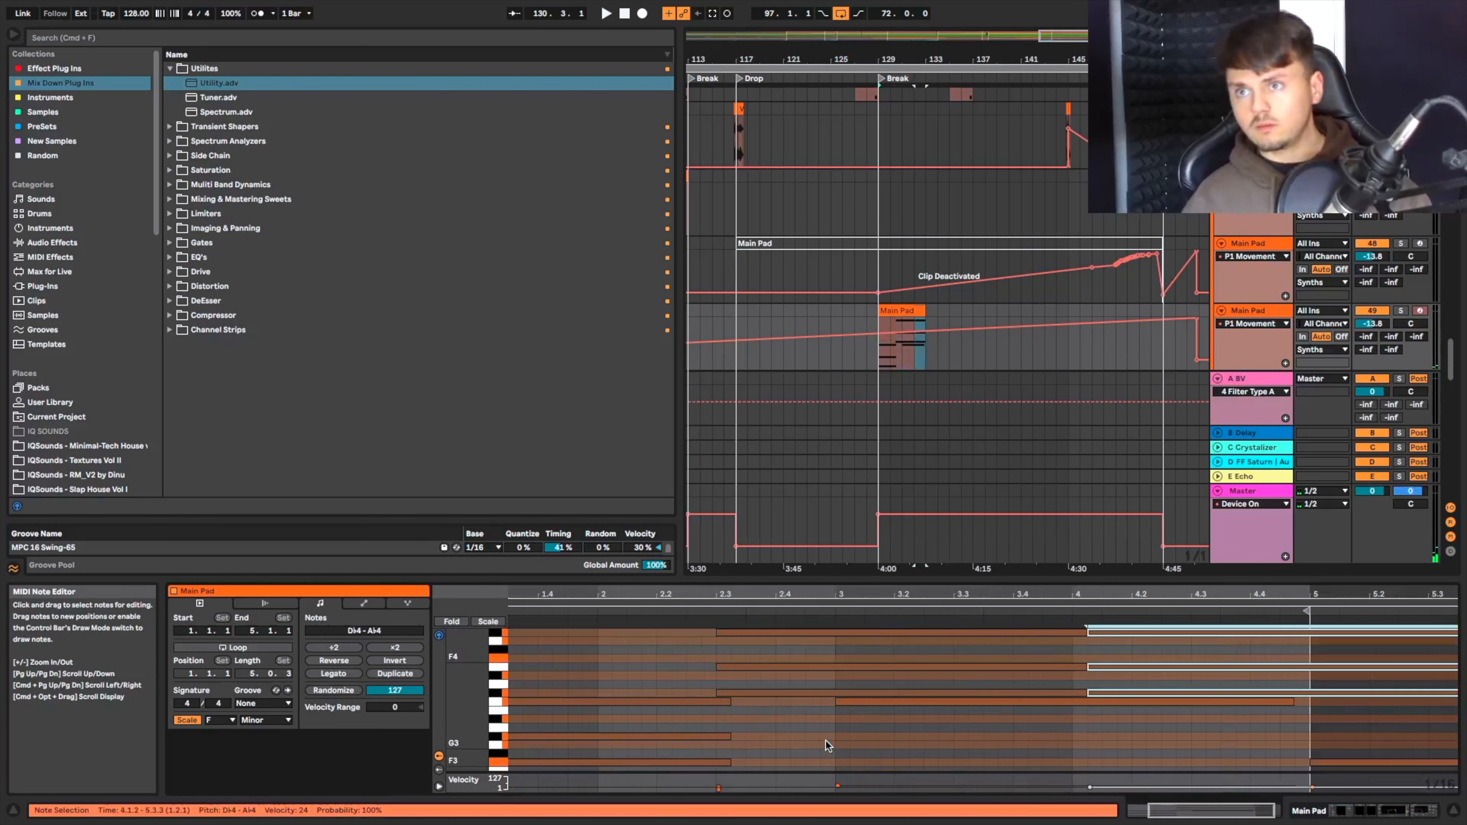
{"action": "key", "text": "super+s"}
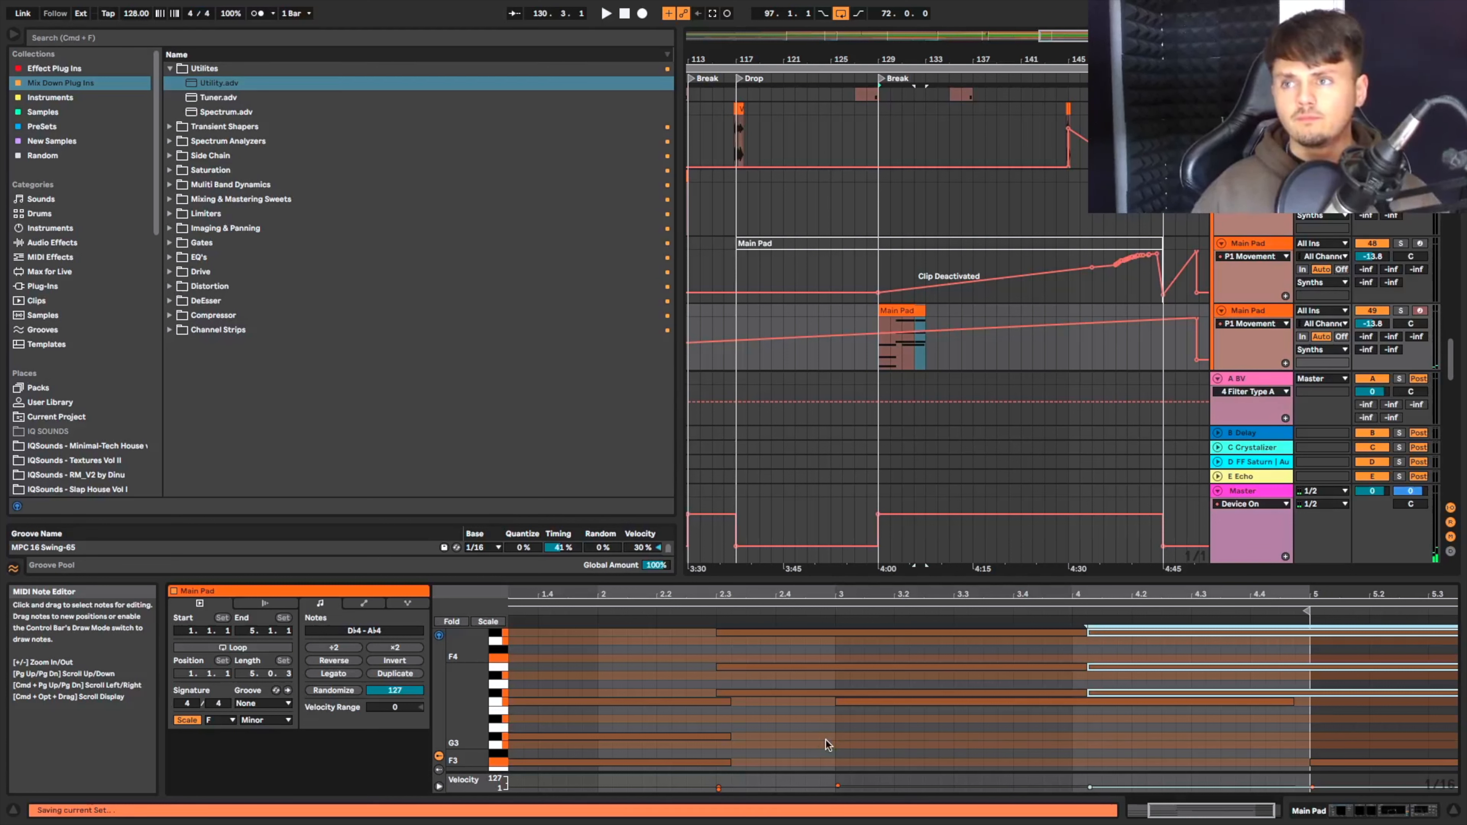
{"action": "key", "text": "Left"}
{"action": "key", "text": "Left"}
{"action": "key", "text": "Left"}
{"action": "key", "text": "Left"}
{"action": "key", "text": "Left"}
{"action": "key", "text": "Left"}
{"action": "key", "text": "Left"}
{"action": "key", "text": "Left"}
{"action": "key", "text": "Left"}
{"action": "key", "text": "Left"}
{"action": "key", "text": "Left"}
{"action": "key", "text": "Left"}
{"action": "key", "text": "Left"}
{"action": "key", "text": "Left"}
{"action": "key", "text": "Left"}
{"action": "key", "text": "Left"}
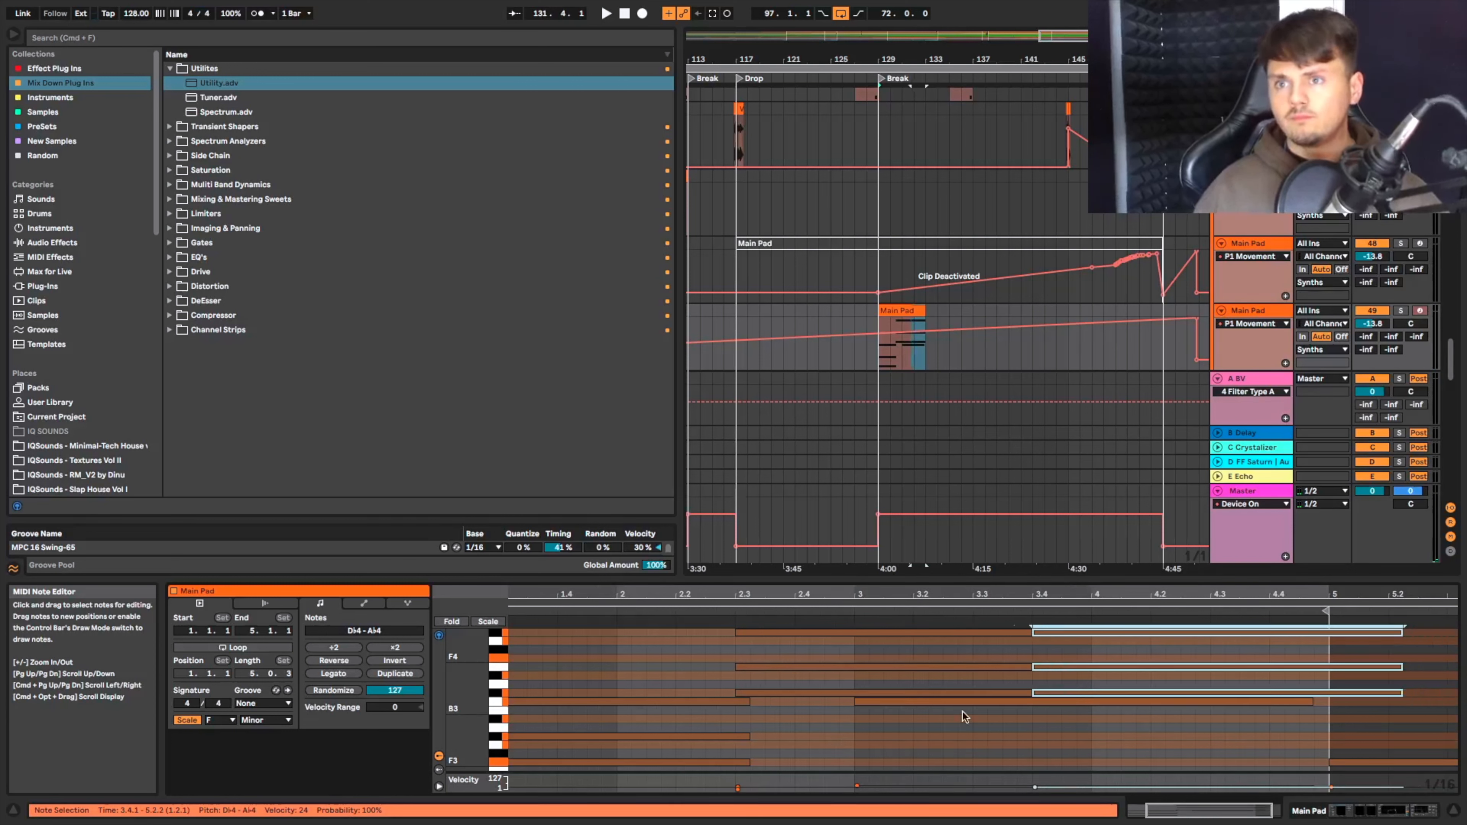
{"action": "key", "text": "Left"}
{"action": "key", "text": "Down"}
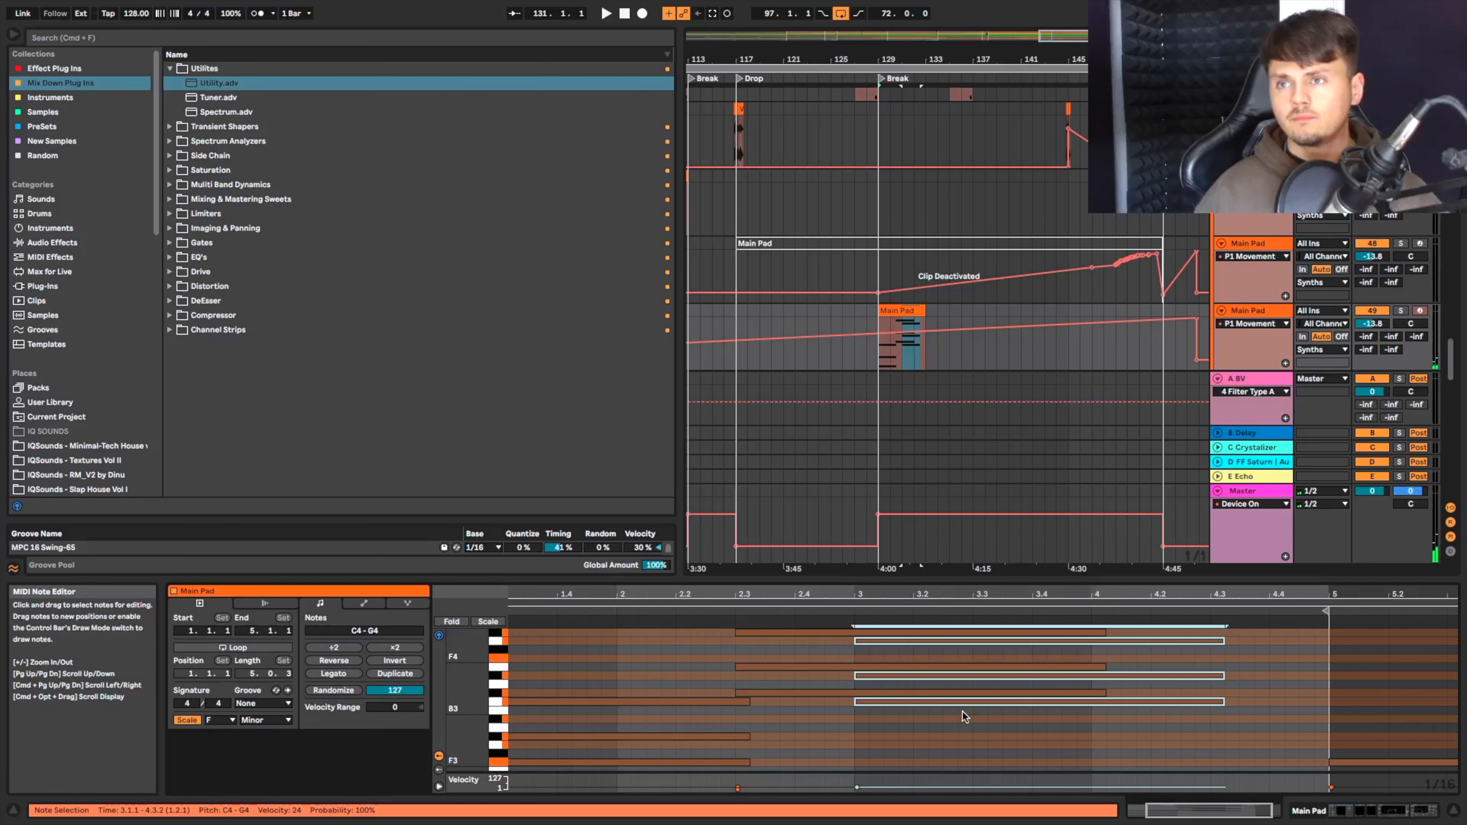
Shorten the three notes of the second chord to end at 3.1.1, where the third chord starts.
{"action": "left_click_drag", "start_coordinate": [1102, 665], "coordinate": [854, 665]}
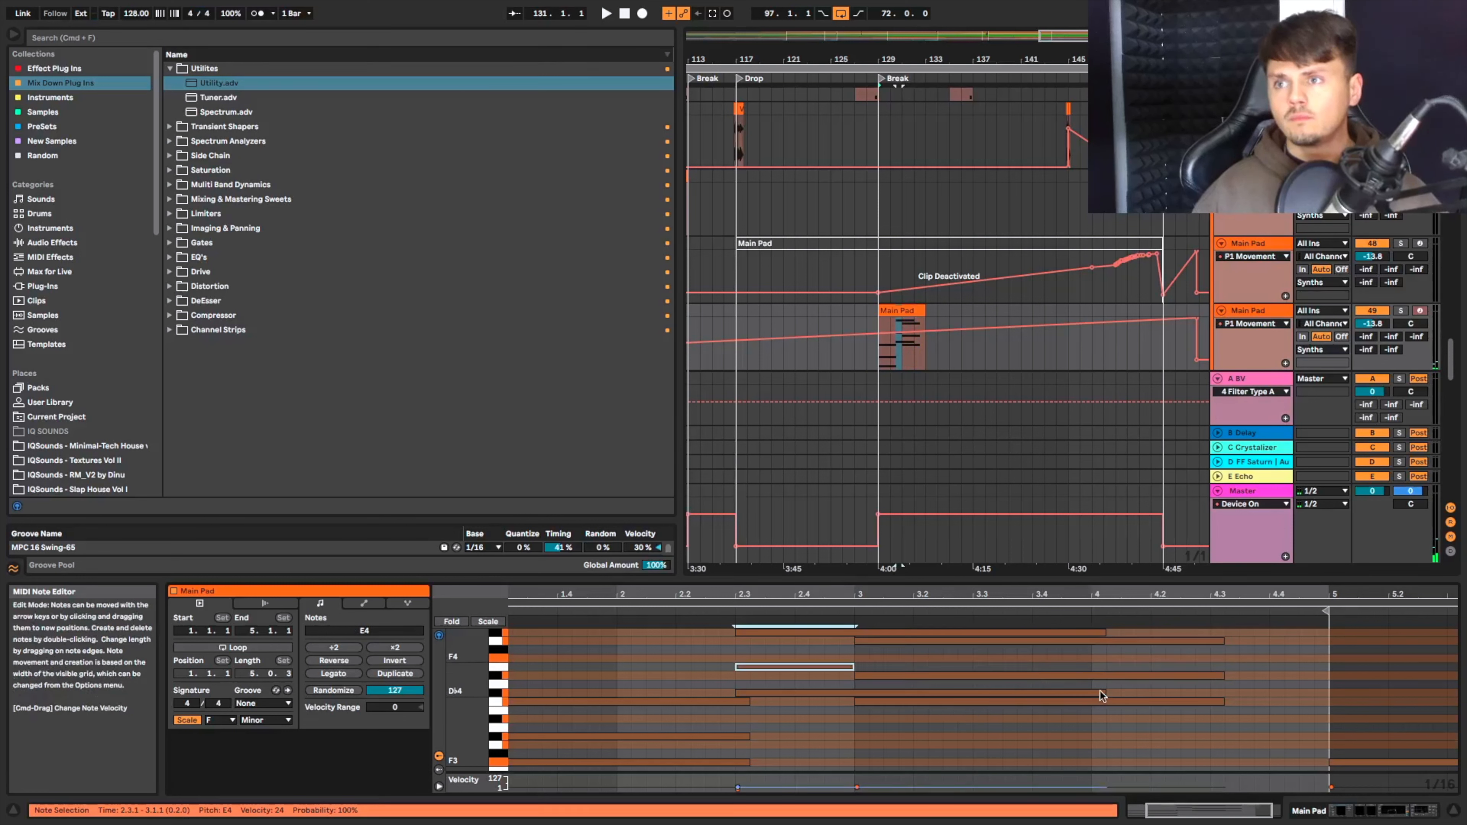
{"action": "left_click_drag", "start_coordinate": [1100, 693], "coordinate": [849, 696]}
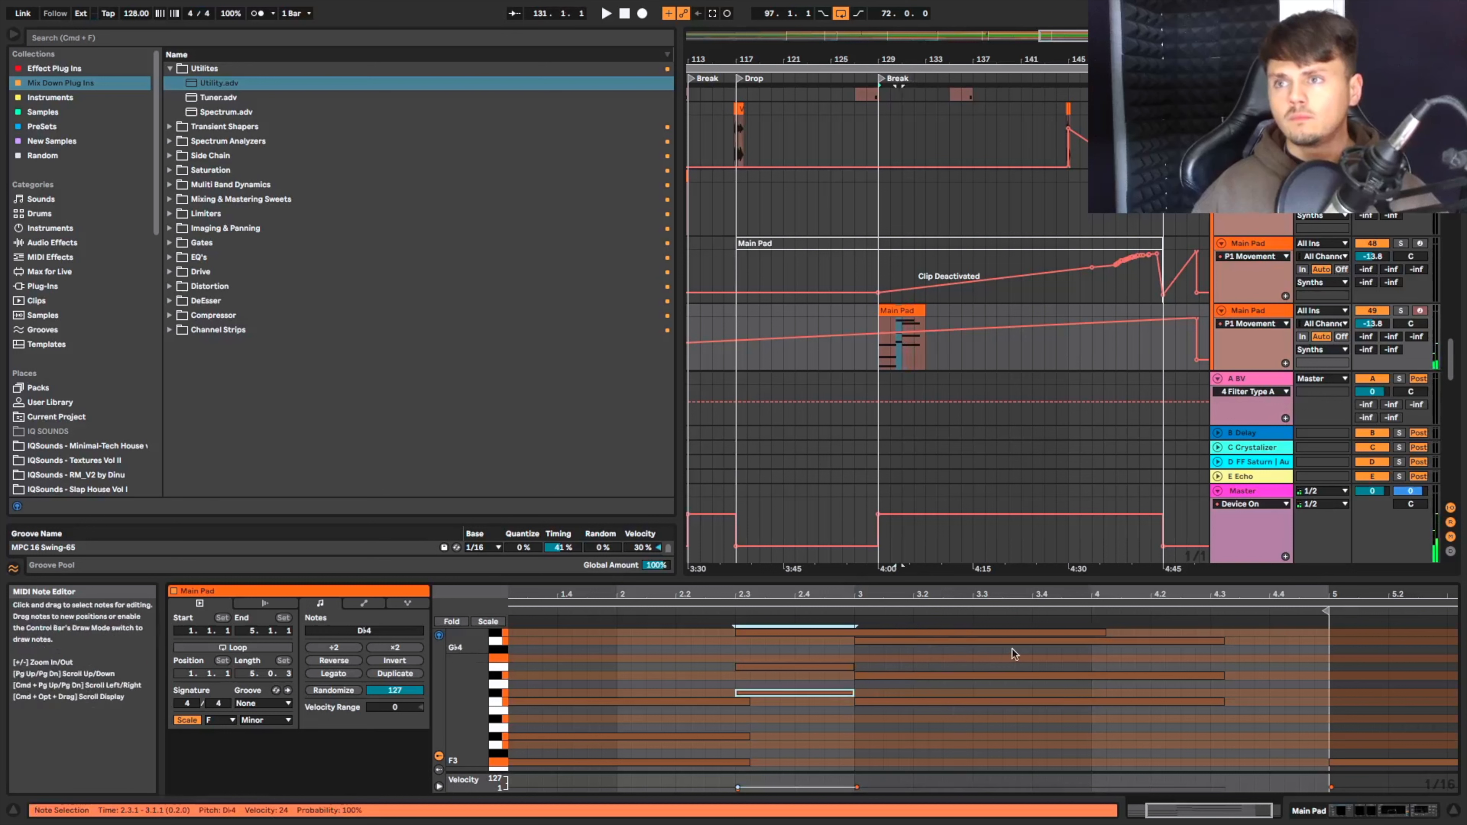
{"action": "left_click_drag", "start_coordinate": [1104, 633], "coordinate": [886, 647]}
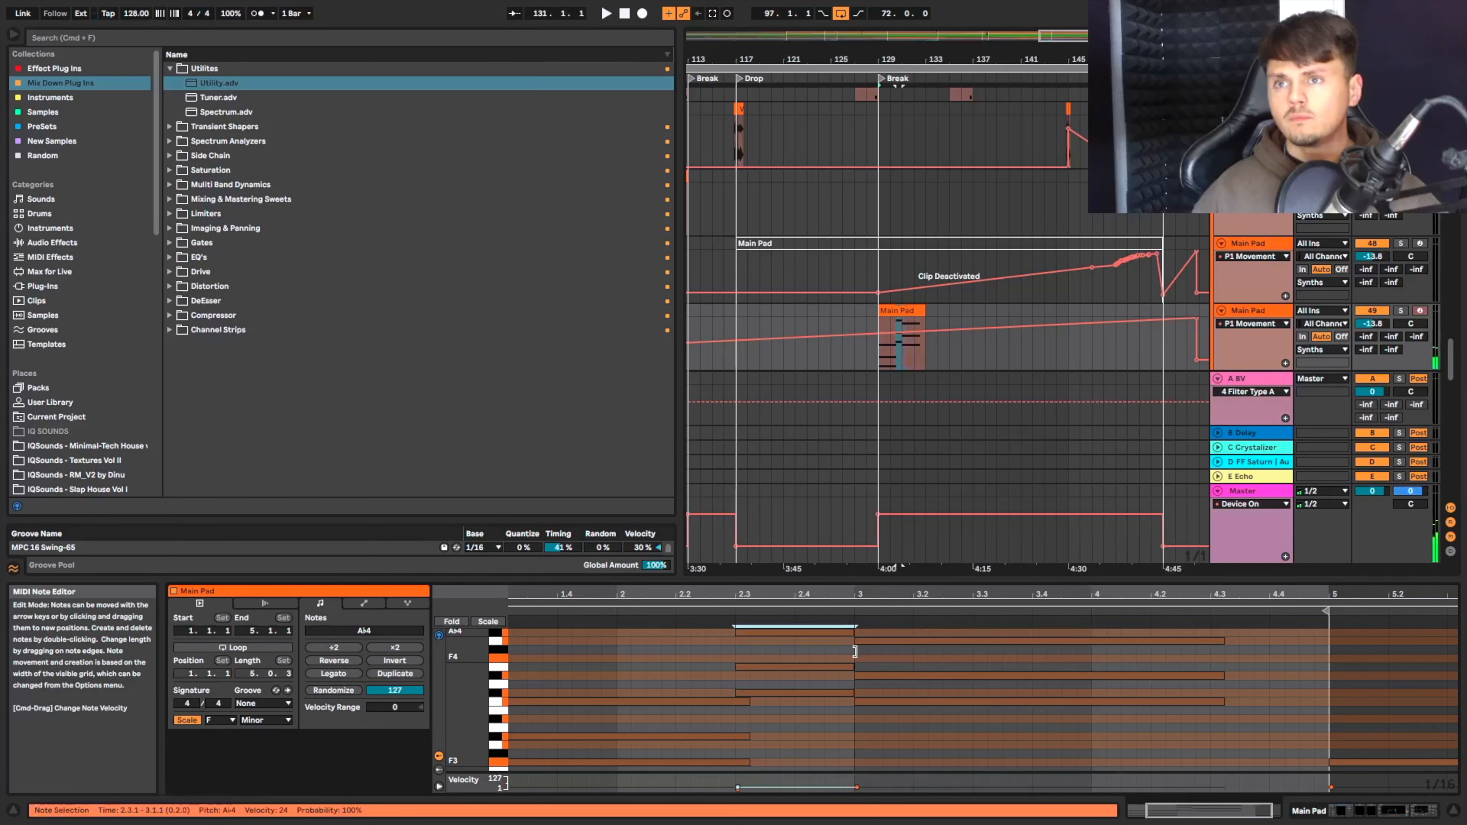
Lengthen the third chord's notes towards the clip end at 5.1.1 and play back the chord progression.
{"action": "key", "text": "space"}
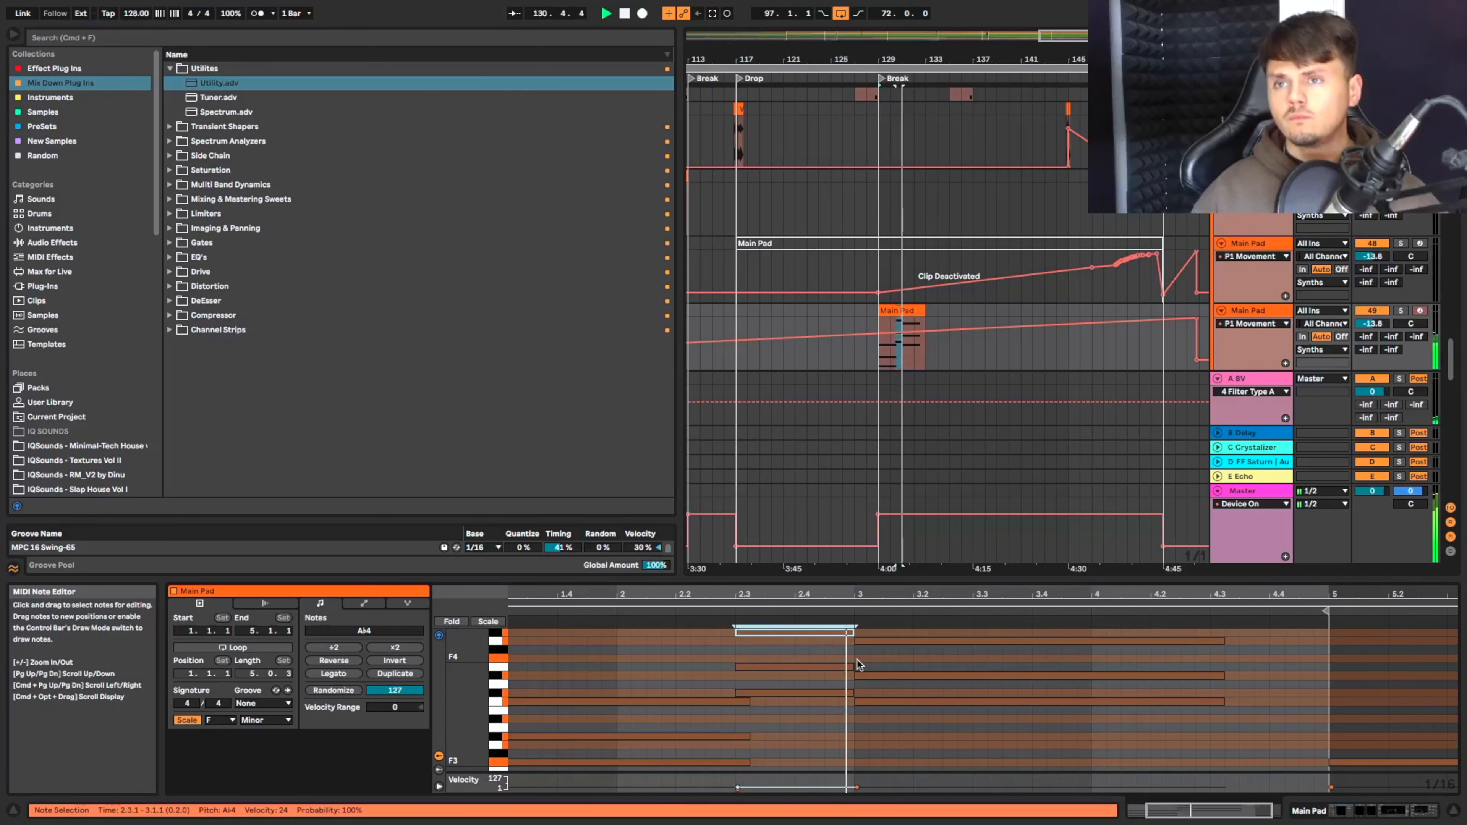
{"action": "left_click_drag", "start_coordinate": [1222, 641], "coordinate": [1315, 642]}
{"action": "left_click_drag", "start_coordinate": [1203, 718], "coordinate": [1325, 671]}
{"action": "key", "text": "space"}
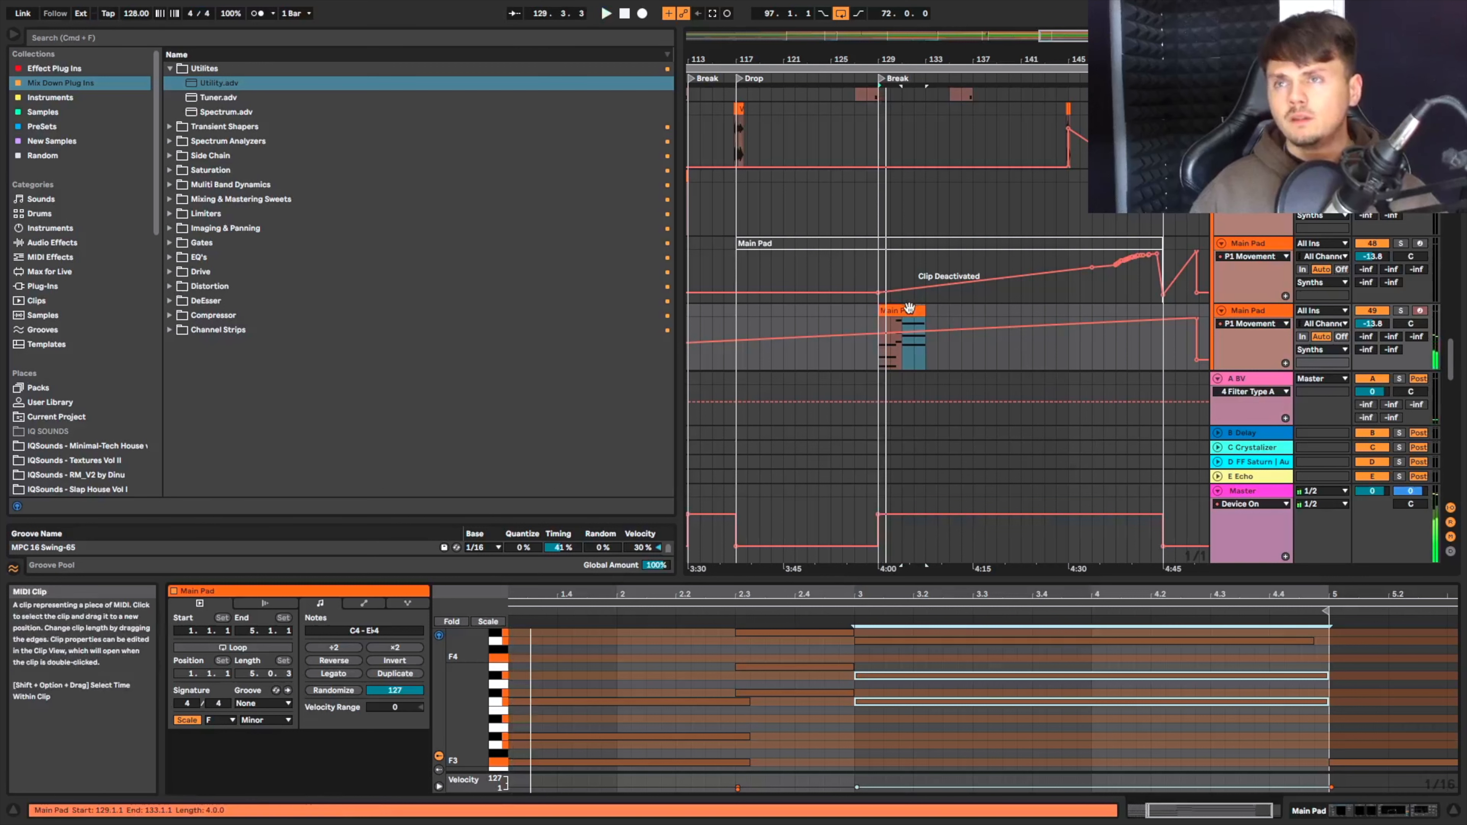
{"action": "left_click", "coordinate": [928, 333]}
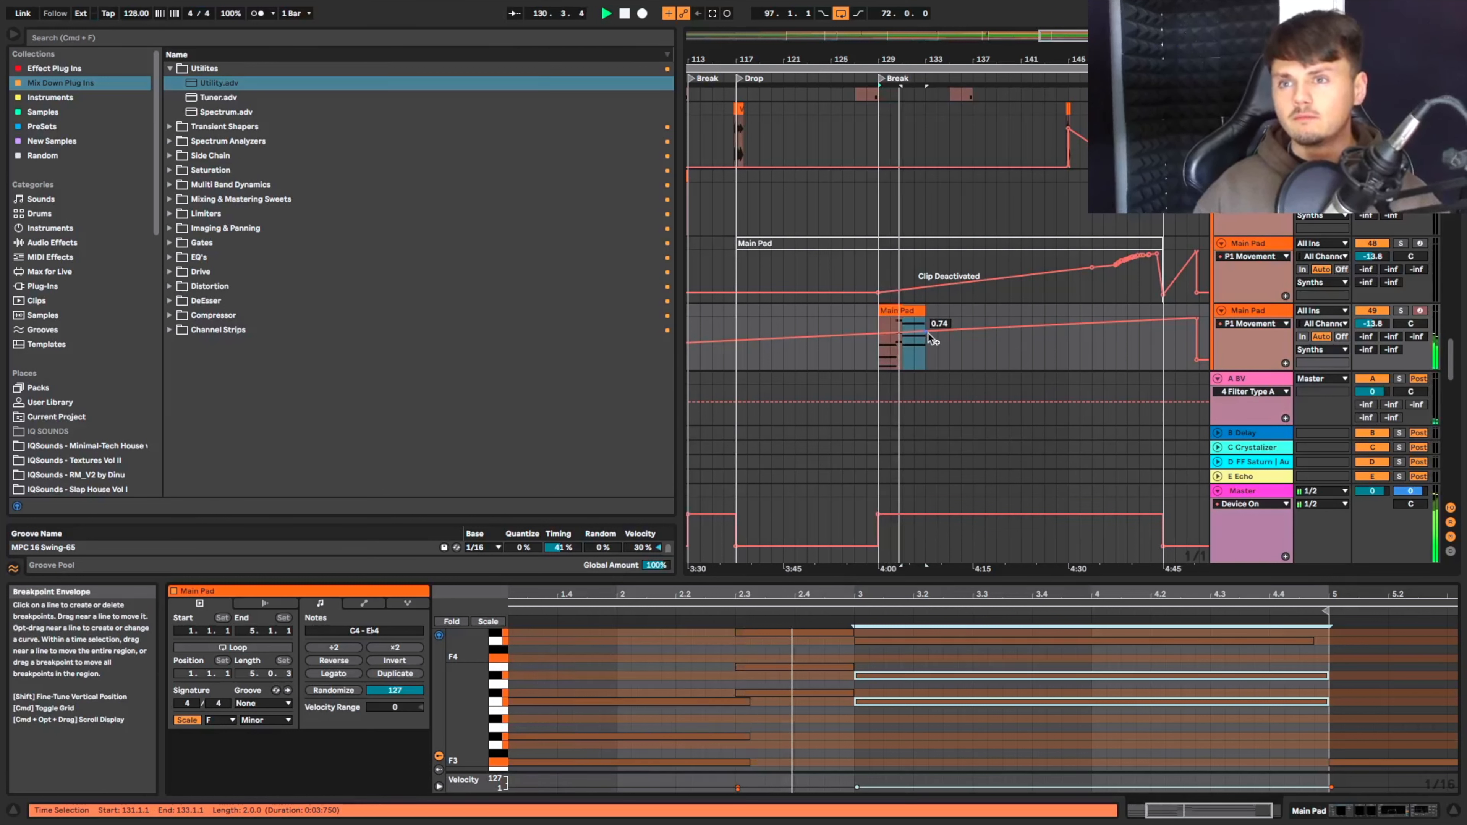
{"action": "key", "text": "space"}
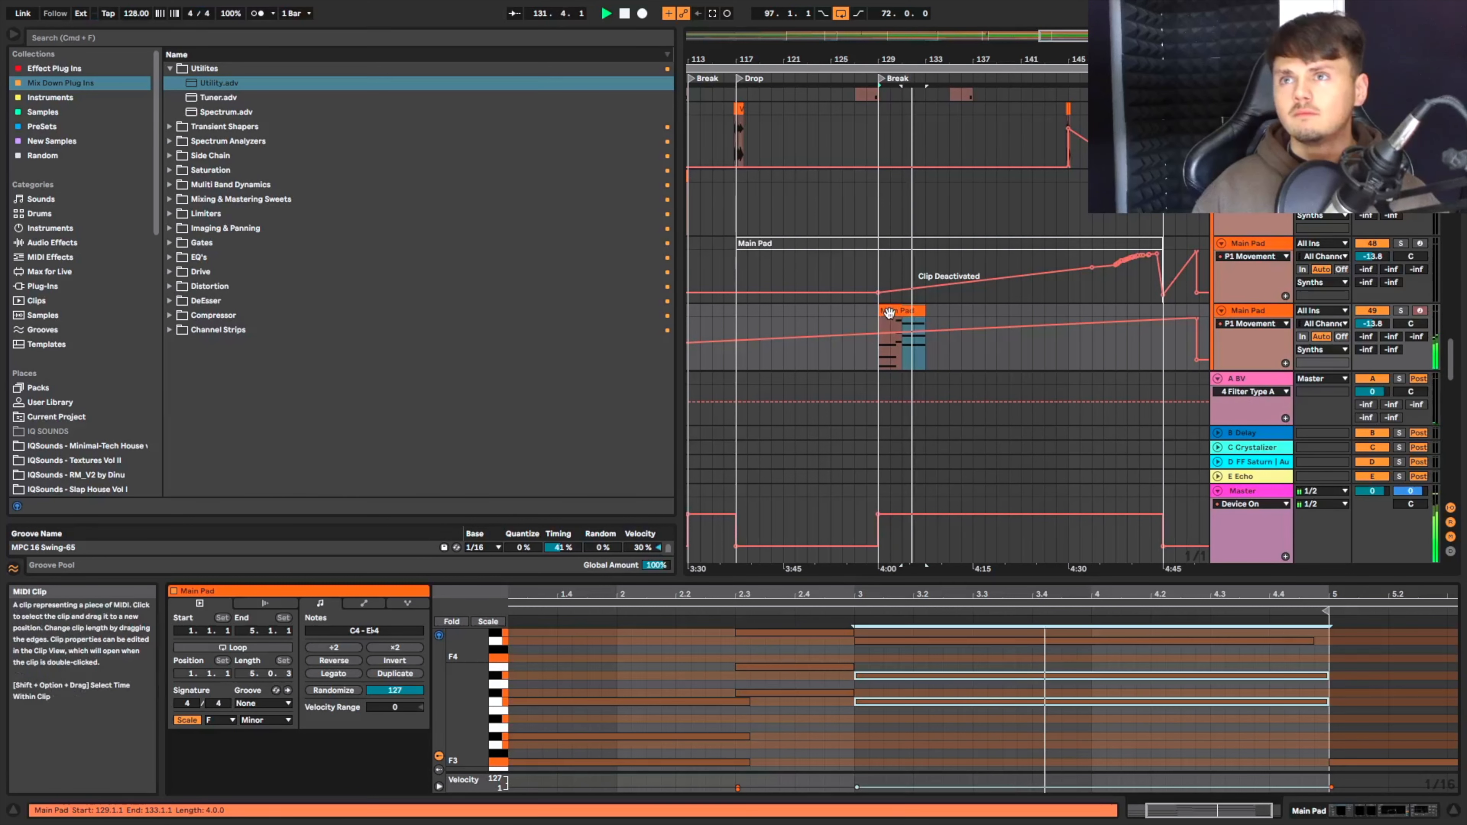
Delete the newly recorded Main Pad clip and reactivate the original Main Pad clip spanning bars 117 to 153.
{"action": "left_click", "coordinate": [889, 312]}
{"action": "key", "text": "Delete"}
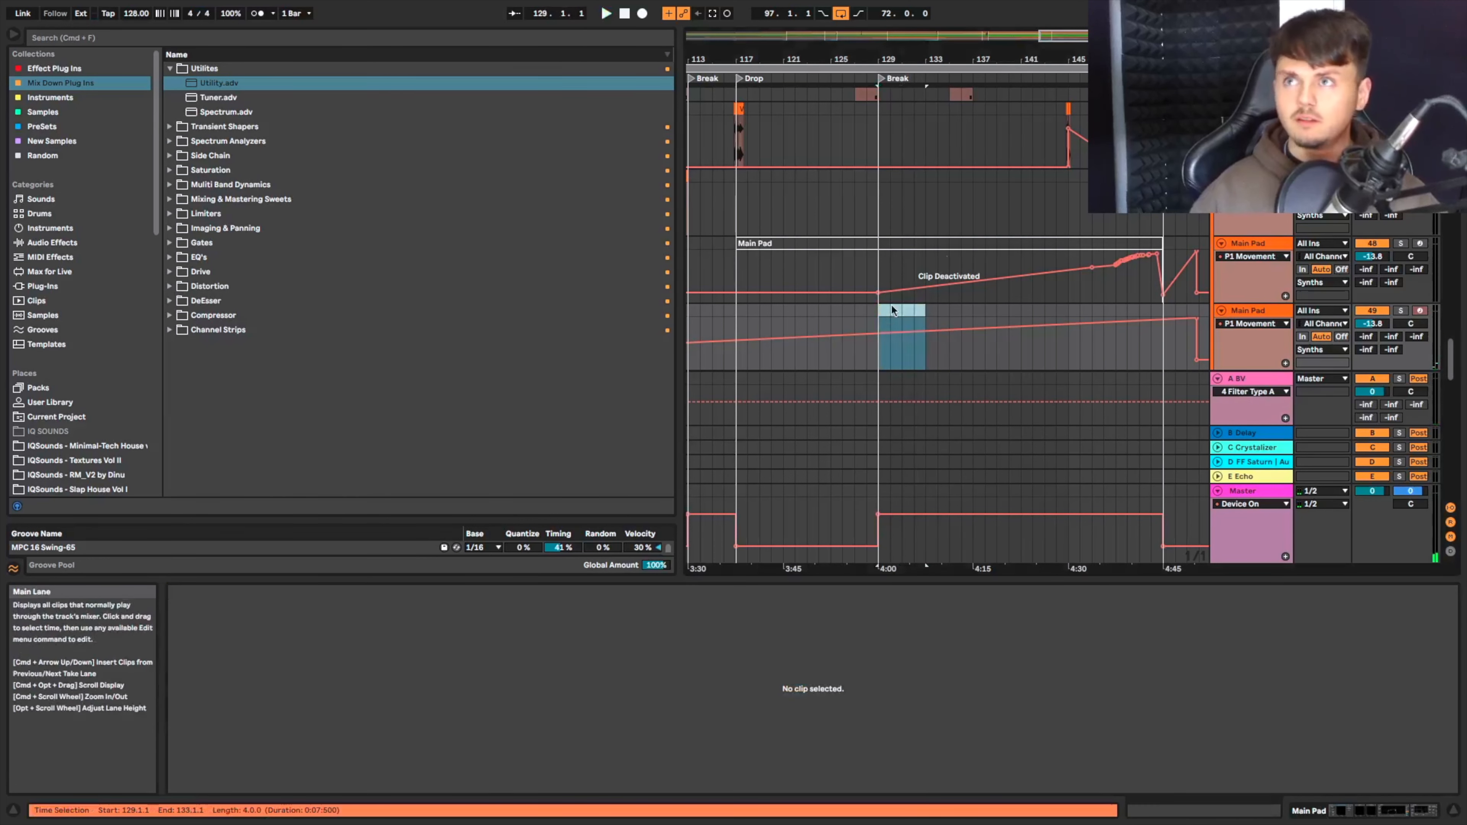
{"action": "left_click", "coordinate": [991, 254]}
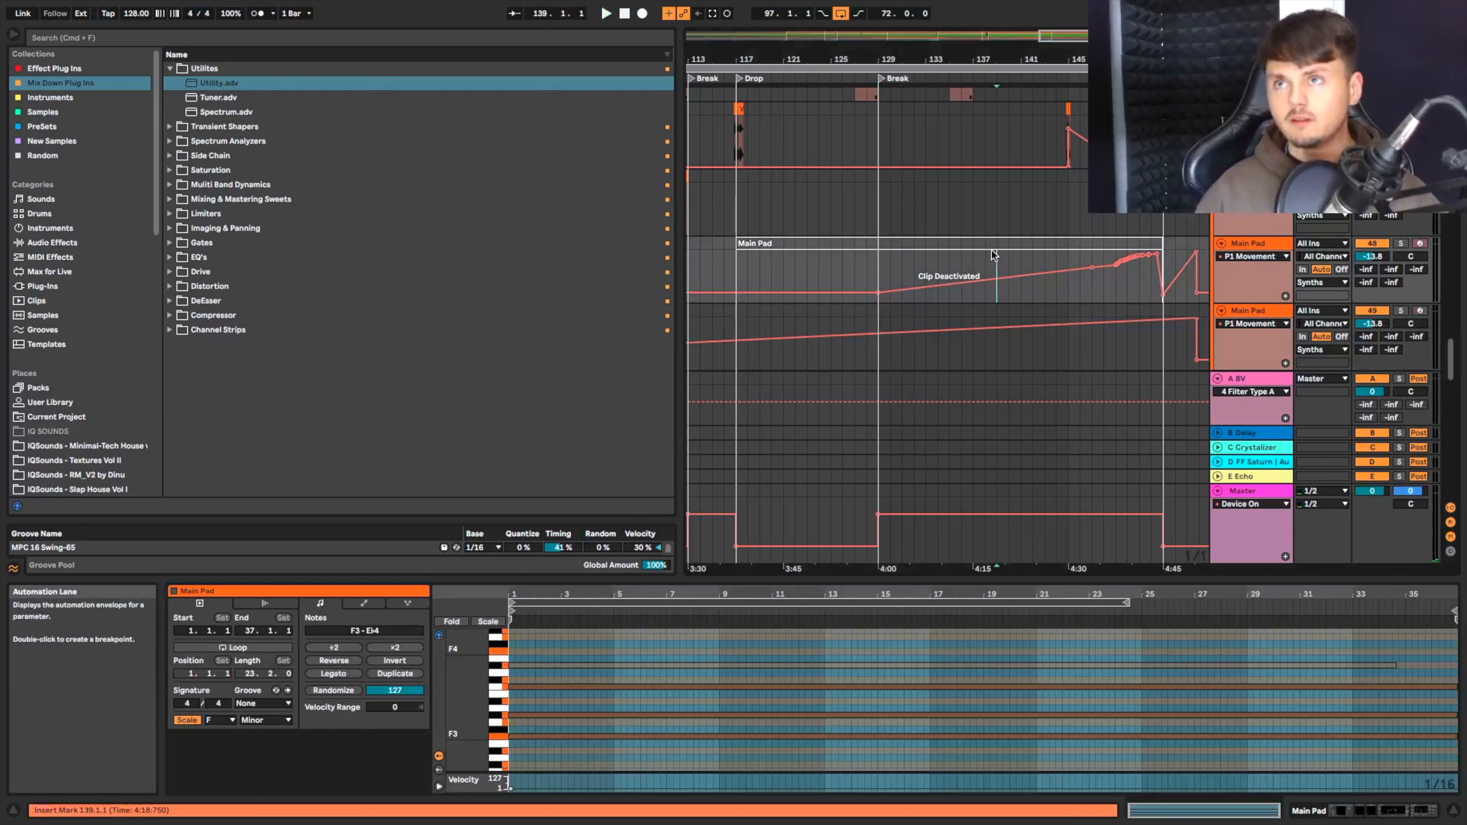
{"action": "left_click", "coordinate": [990, 243]}
{"action": "key", "text": "0"}
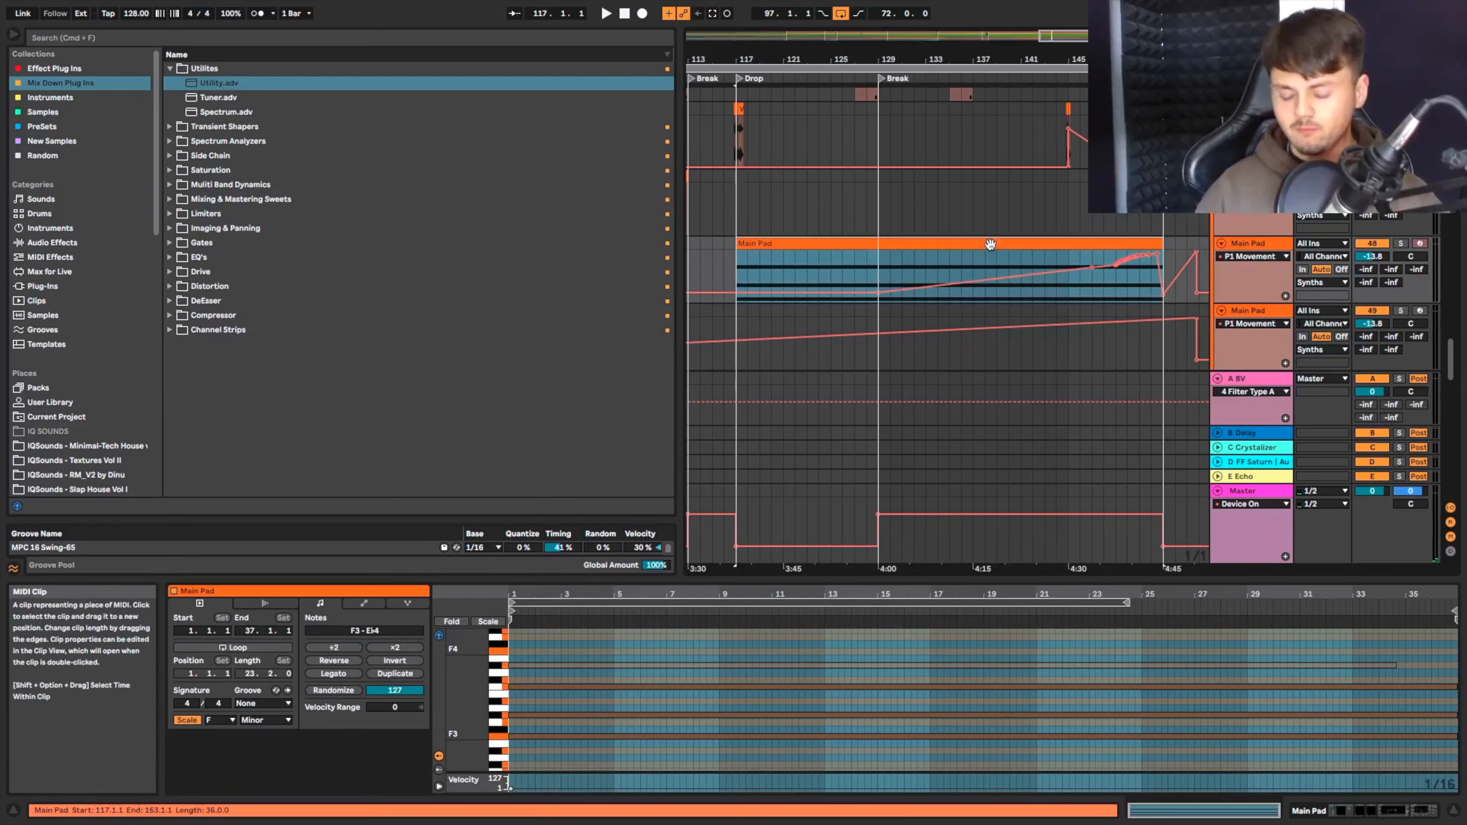
Delete the duplicated Main Pad track below the original one.
{"action": "left_click", "coordinate": [1274, 314]}
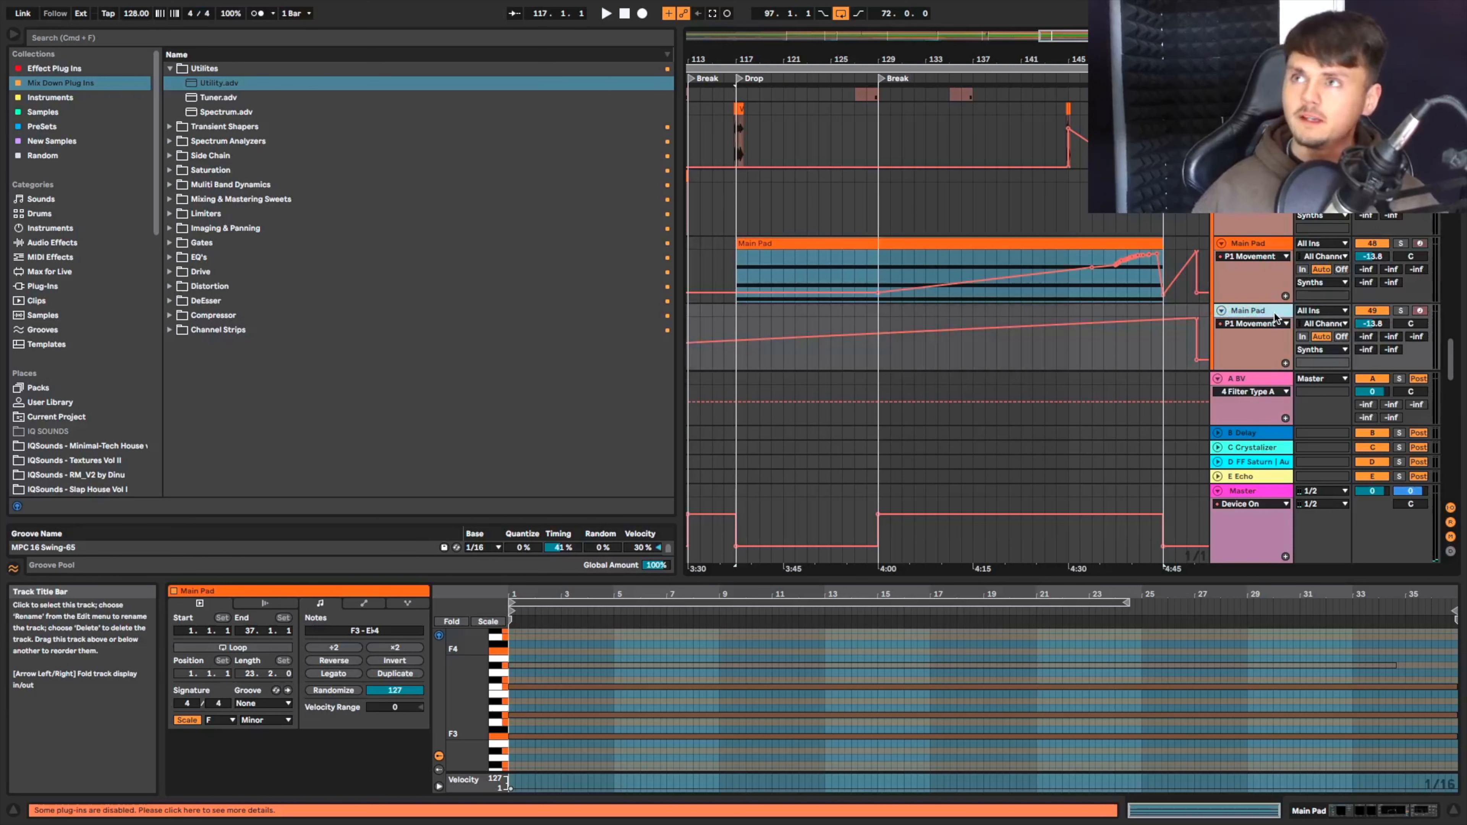
{"action": "key", "text": "Delete"}
Record a new MIDI part on the high Pitch Pad track, starting from bar 128 and running past bar 153.
{"action": "scroll", "coordinate": [1045, 274], "scroll_direction": "up", "scroll_amount": 1}
{"action": "scroll", "coordinate": [1046, 275], "scroll_direction": "down", "scroll_amount": 2}
{"action": "scroll", "coordinate": [1046, 275], "scroll_direction": "down", "scroll_amount": 1}
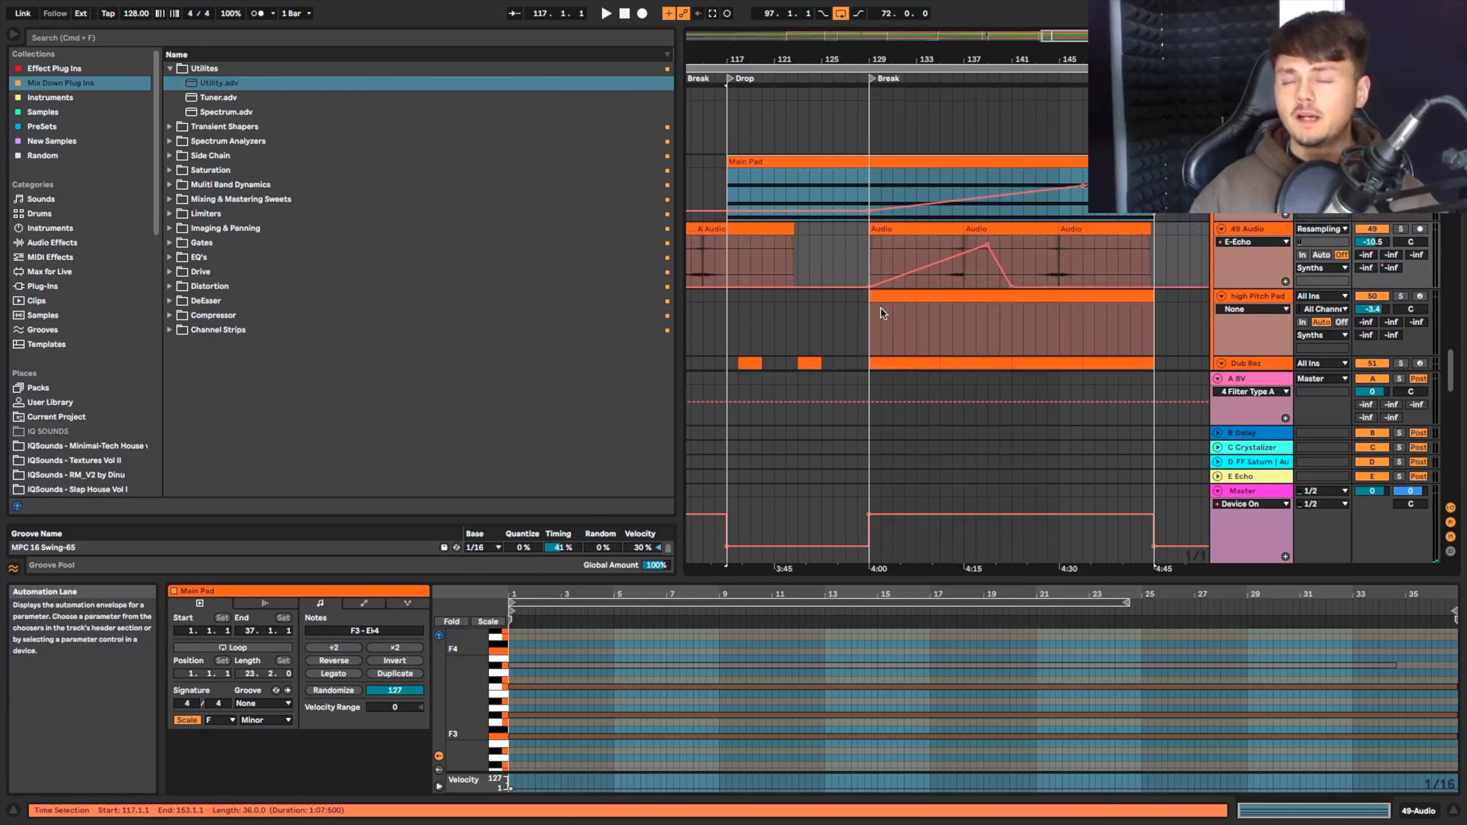
{"action": "left_click", "coordinate": [911, 296]}
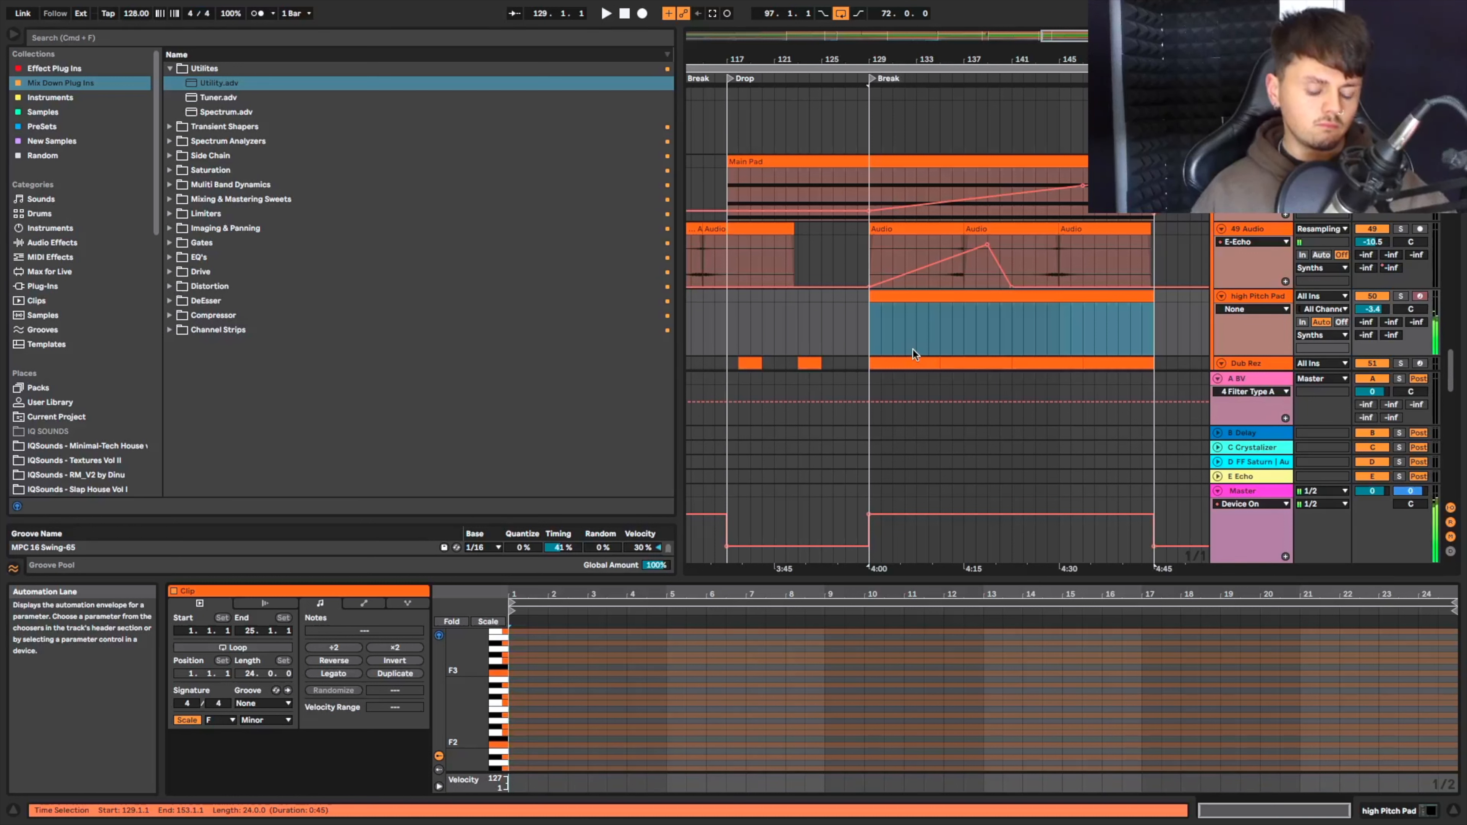
{"action": "key", "text": "space"}
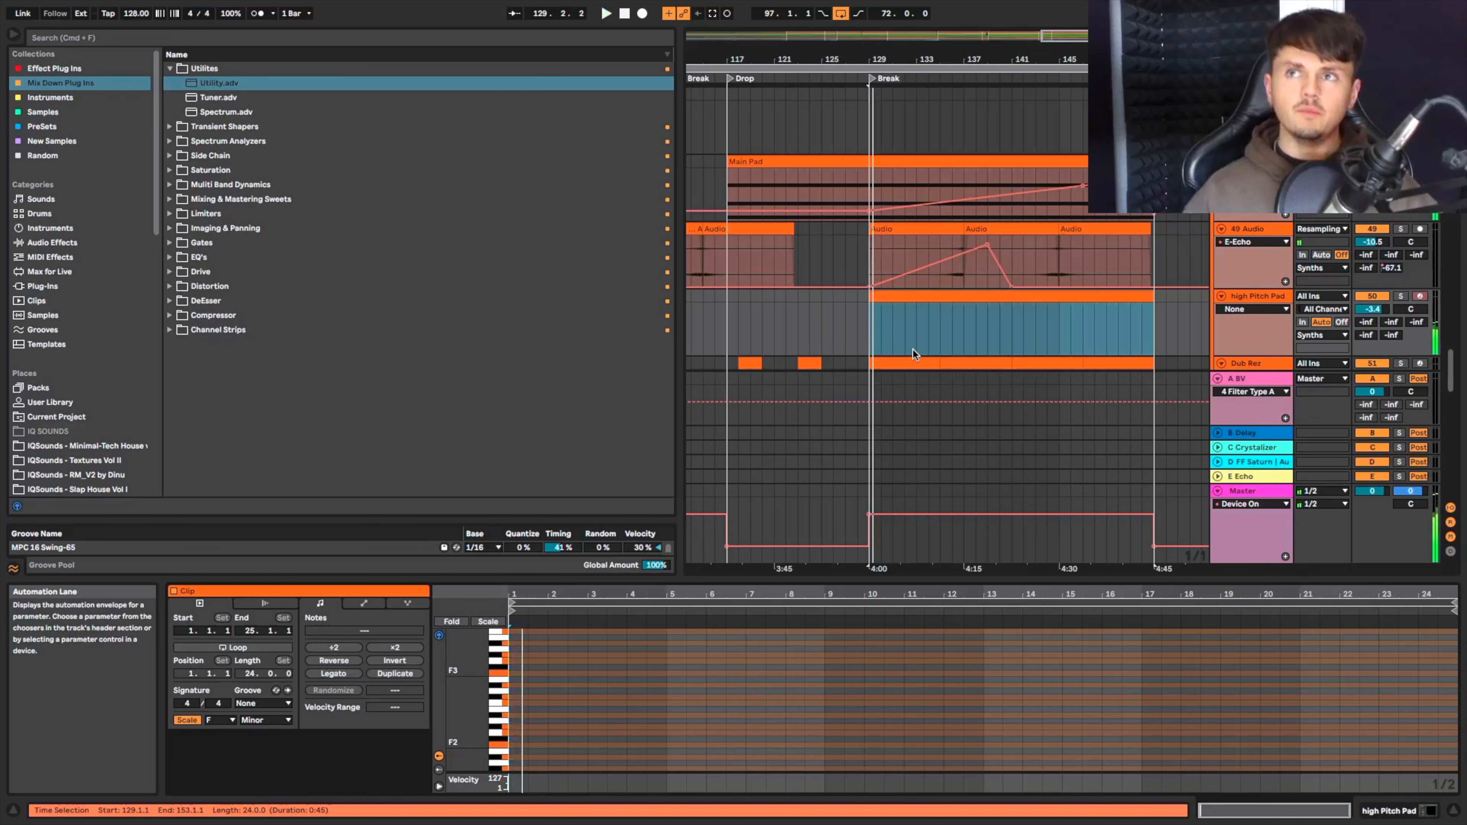
{"action": "left_click", "coordinate": [853, 347]}
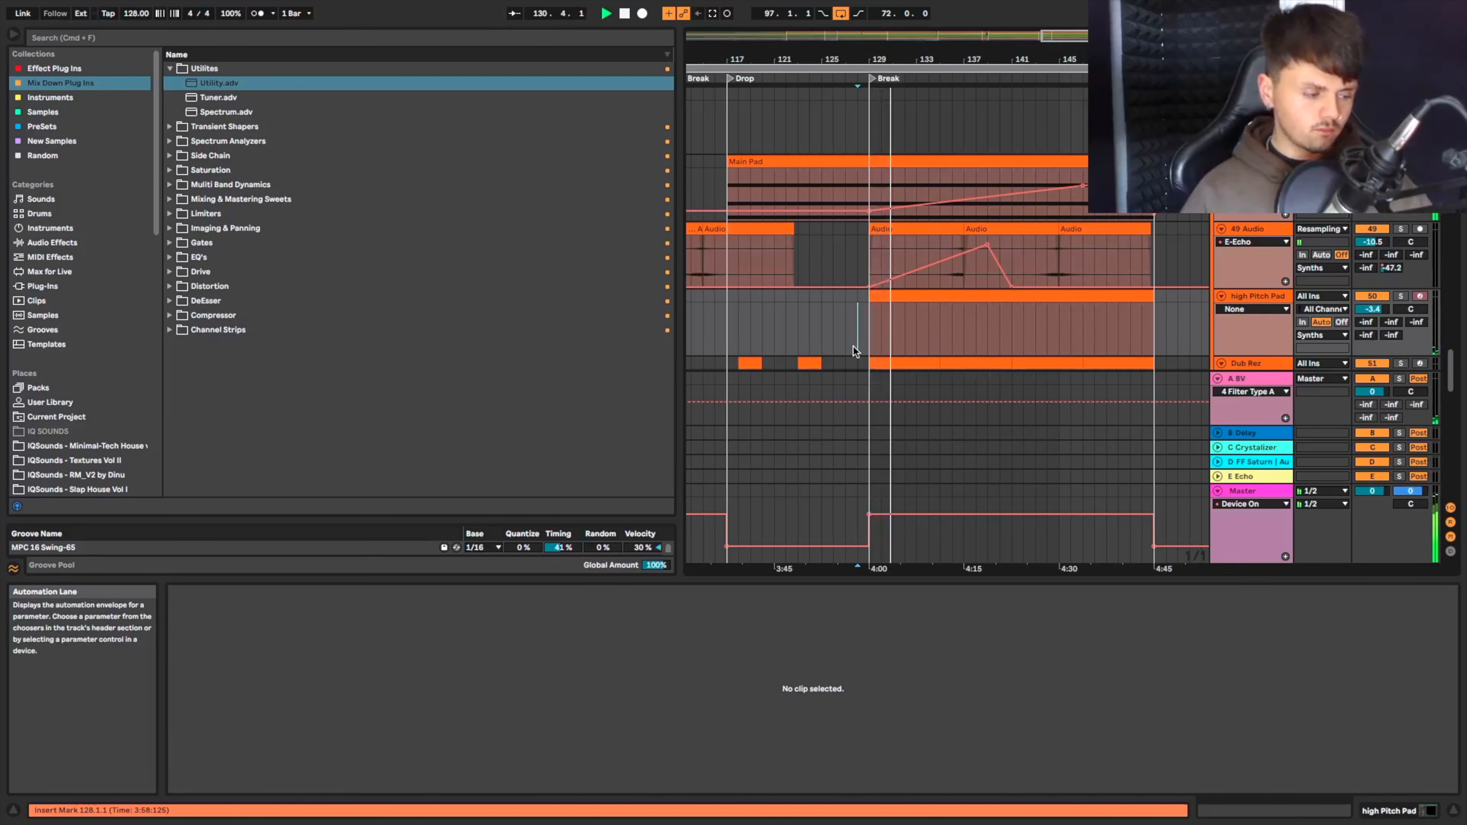
{"action": "key", "text": "space"}
{"action": "key", "text": "space"}
{"action": "key", "text": "F9"}
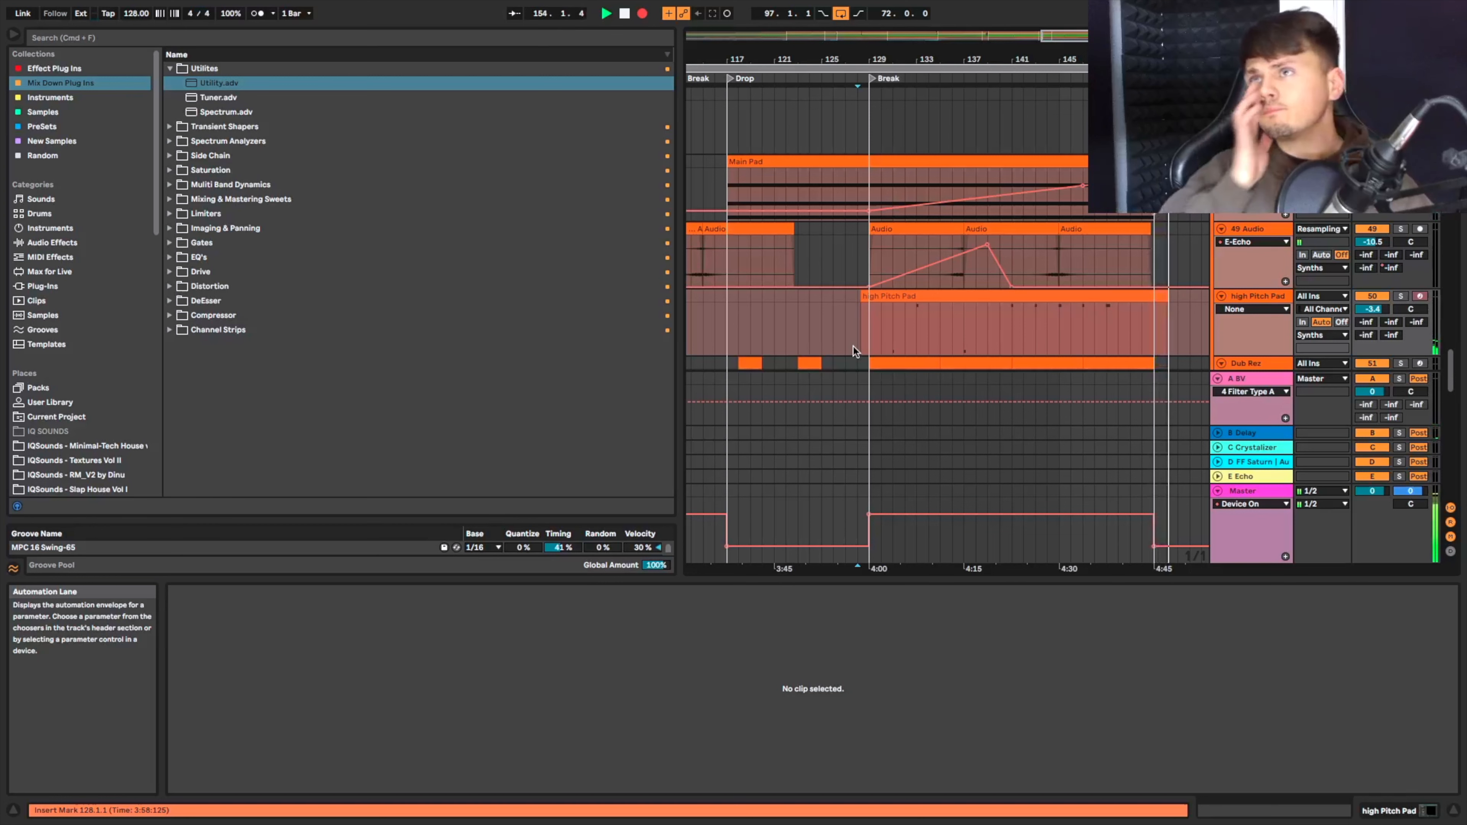
{"action": "left_click", "coordinate": [852, 347]}
Trim the recorded high Pitch Pad clip to span bars 129 to 153 and quantize its notes.
{"action": "left_click", "coordinate": [865, 296]}
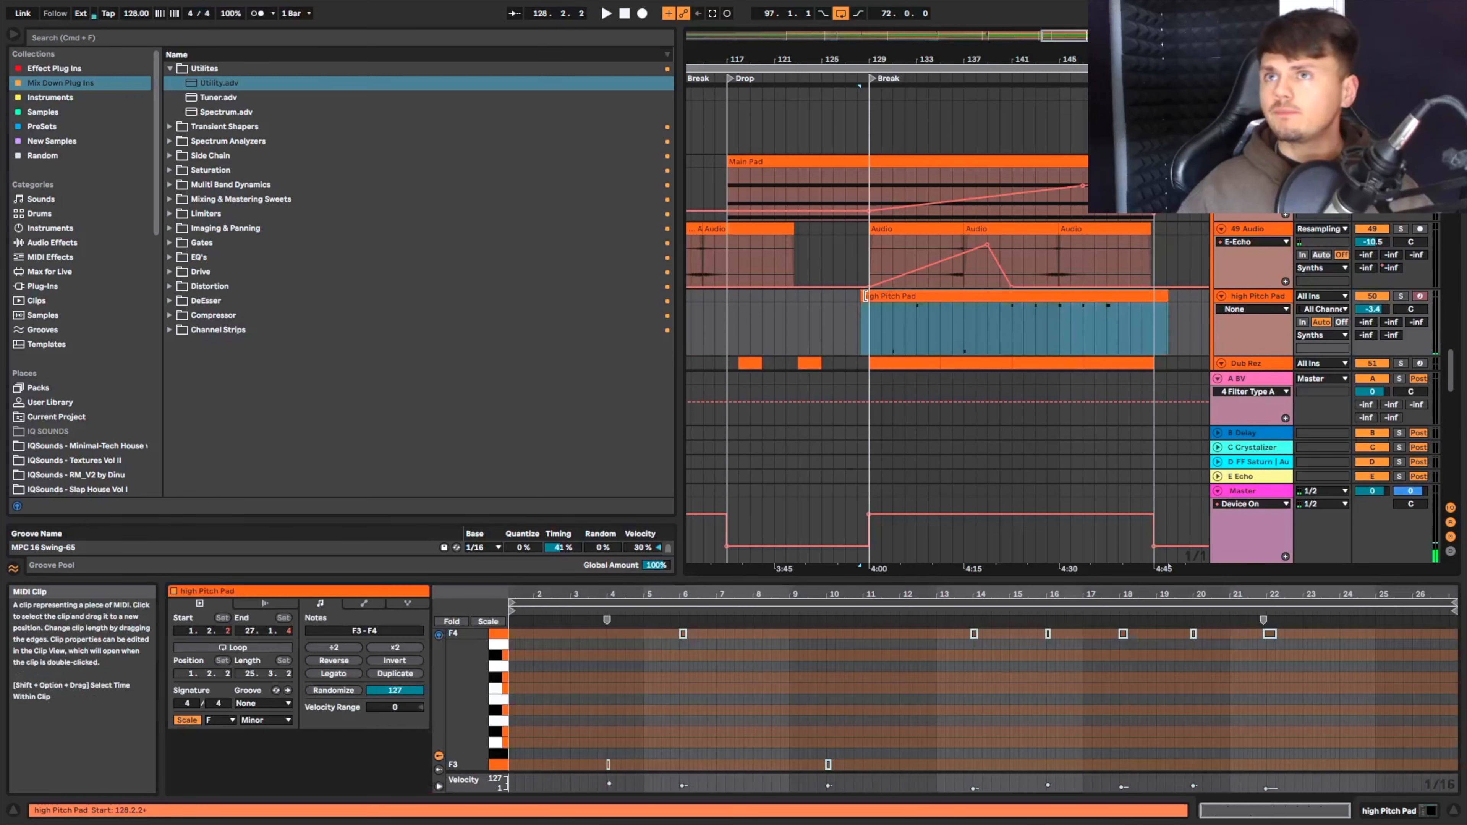
{"action": "left_click_drag", "start_coordinate": [1166, 299], "coordinate": [1150, 300]}
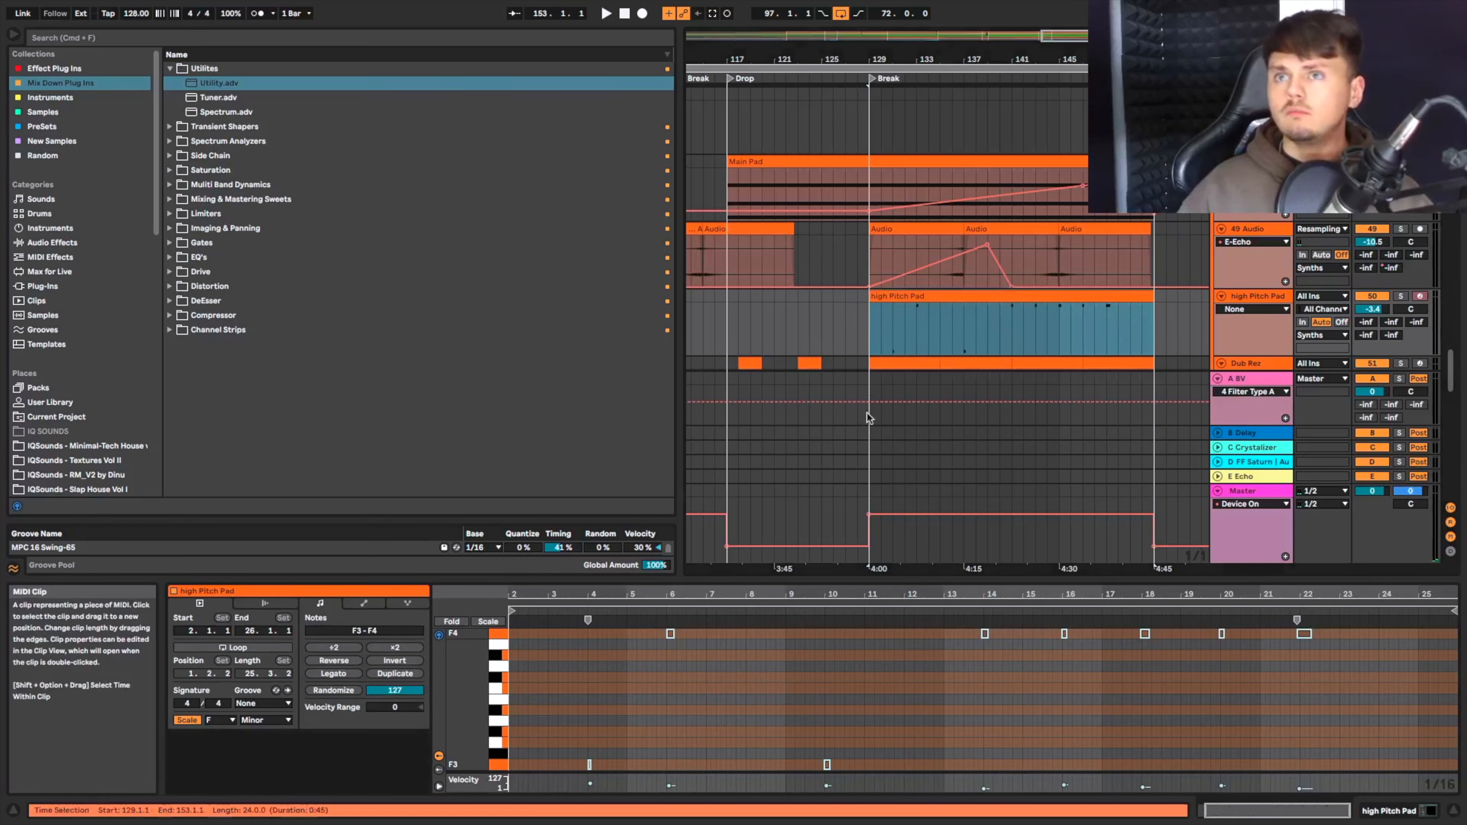
{"action": "key", "text": "super+u"}
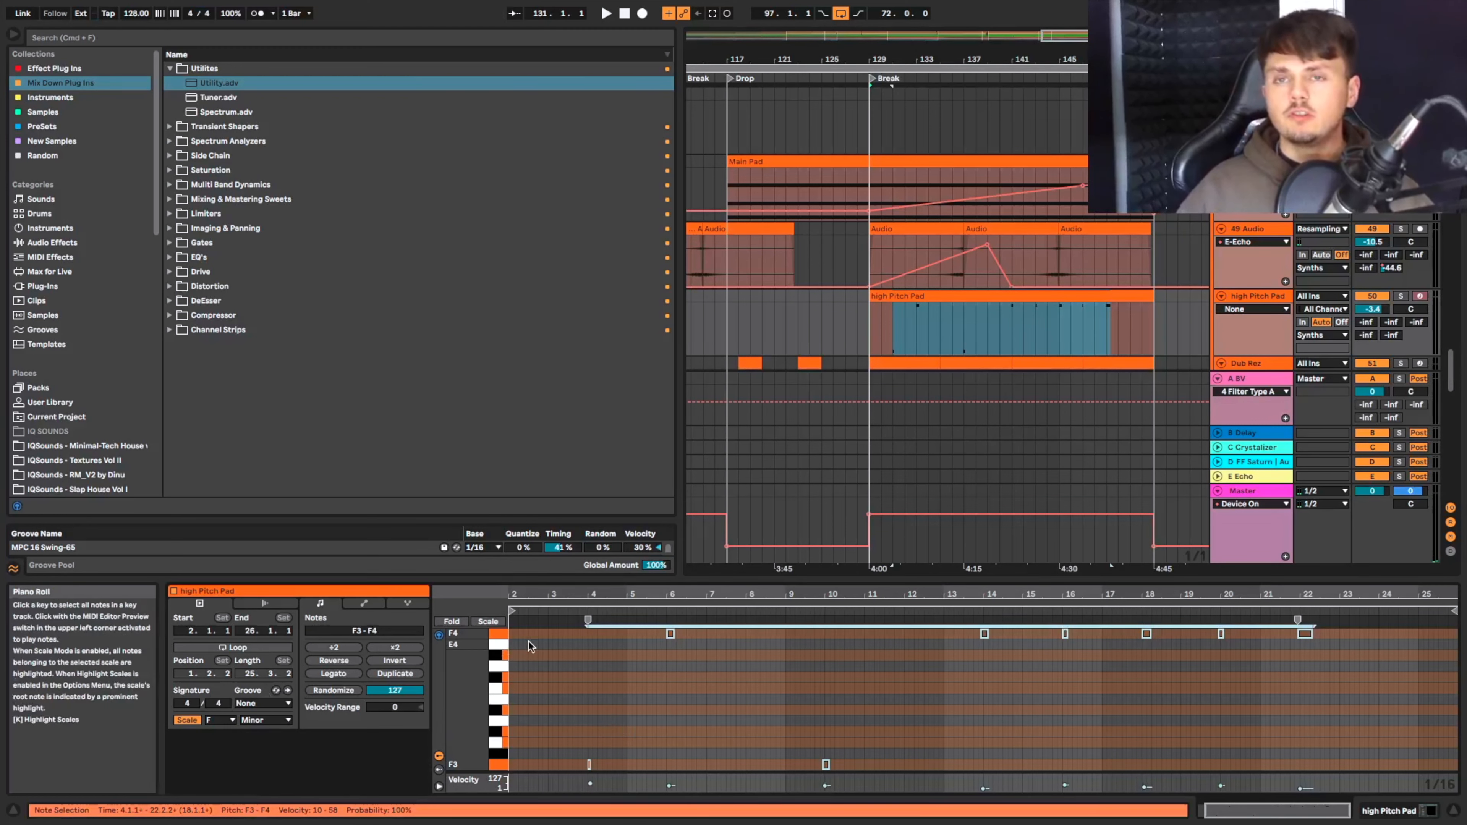
Add a short F4 note at 2.1.2 in the high Pitch Pad clip and raise it an octave to F5.
{"action": "scroll", "coordinate": [528, 643], "scroll_direction": "left", "scroll_amount": 1}
{"action": "scroll", "coordinate": [541, 734], "scroll_direction": "up", "scroll_amount": 2}
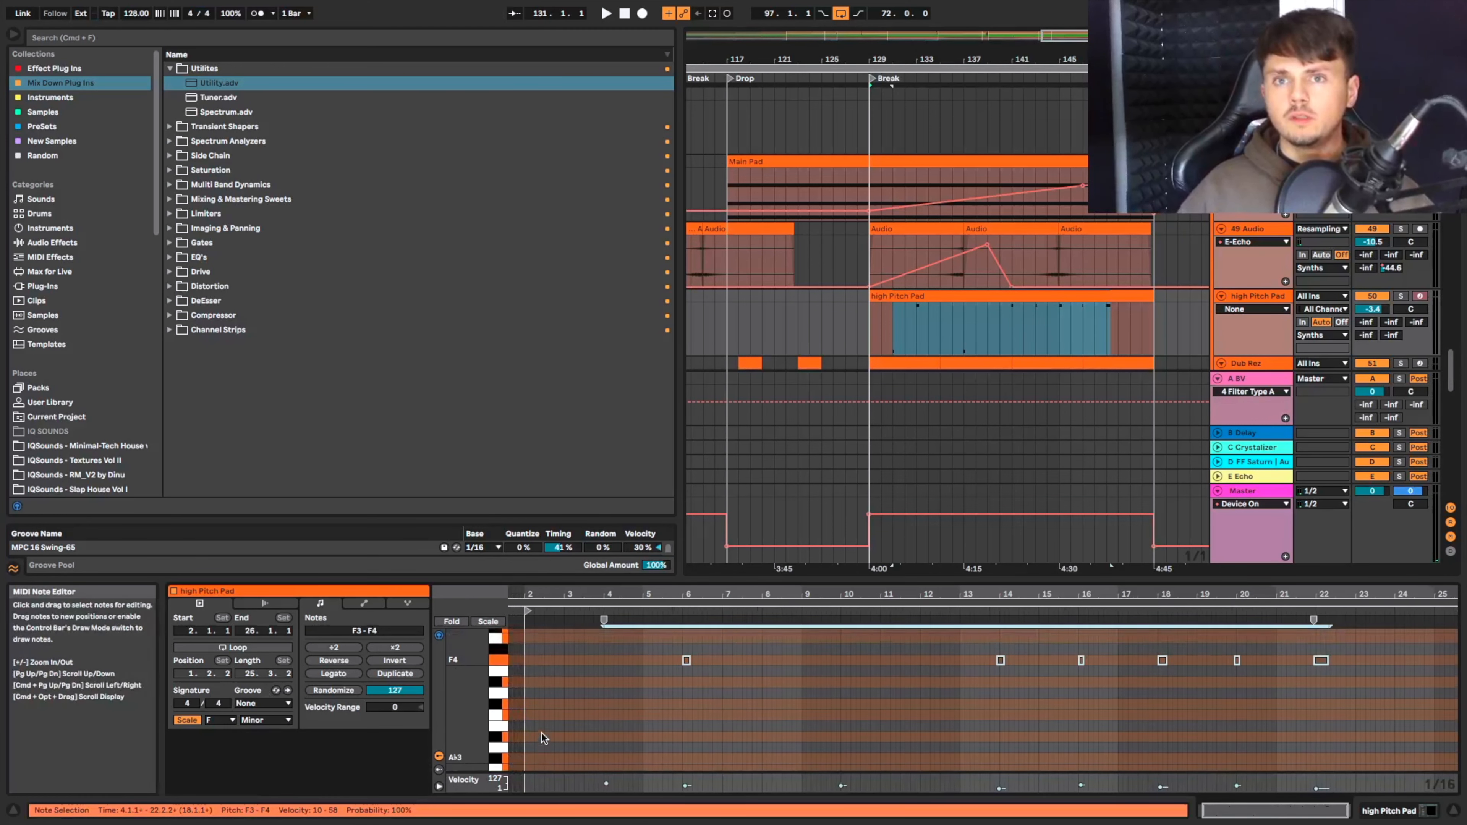
{"action": "double_click", "coordinate": [533, 663]}
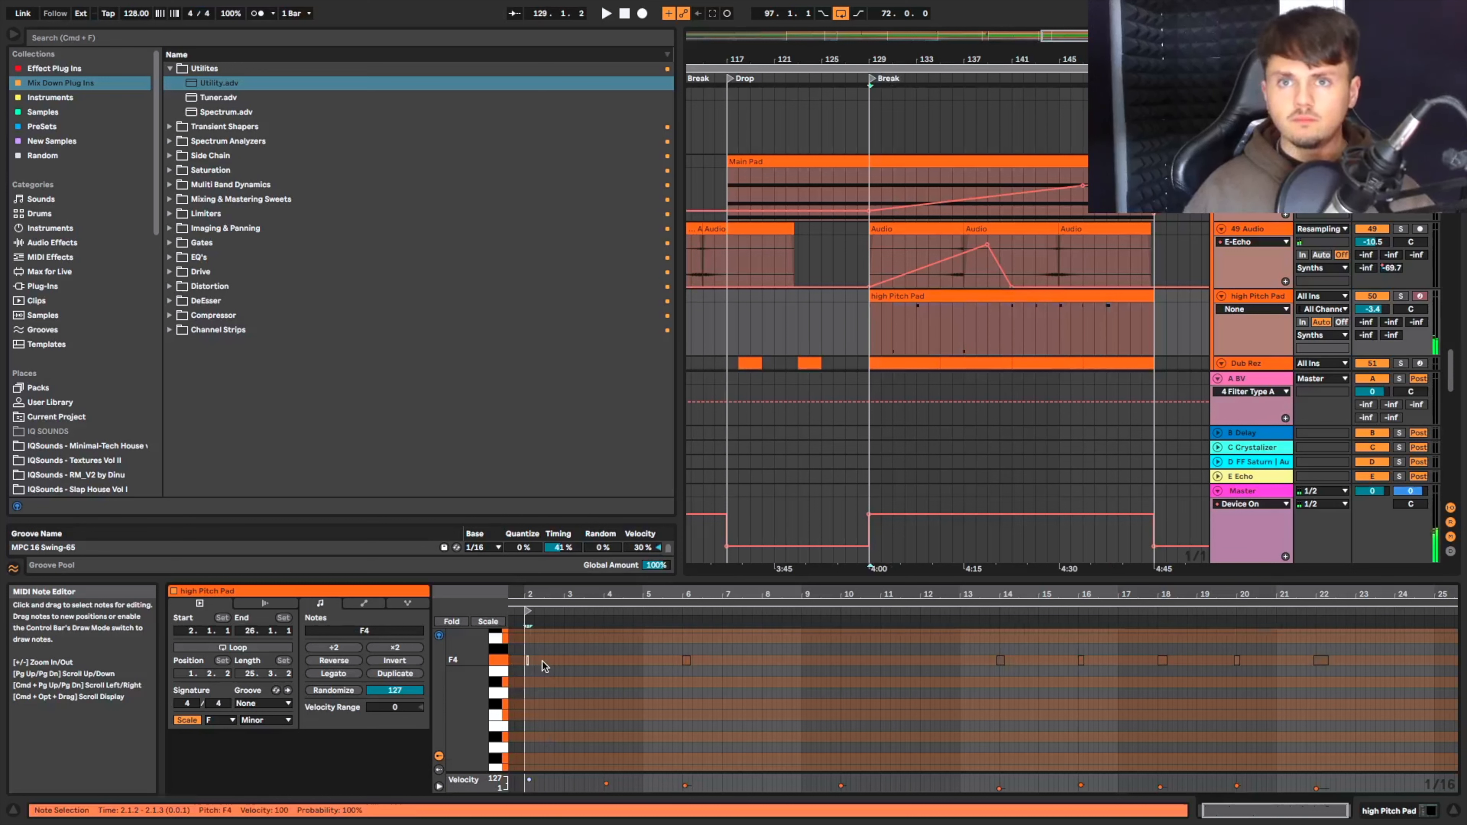
{"action": "key", "text": "shift+Up"}
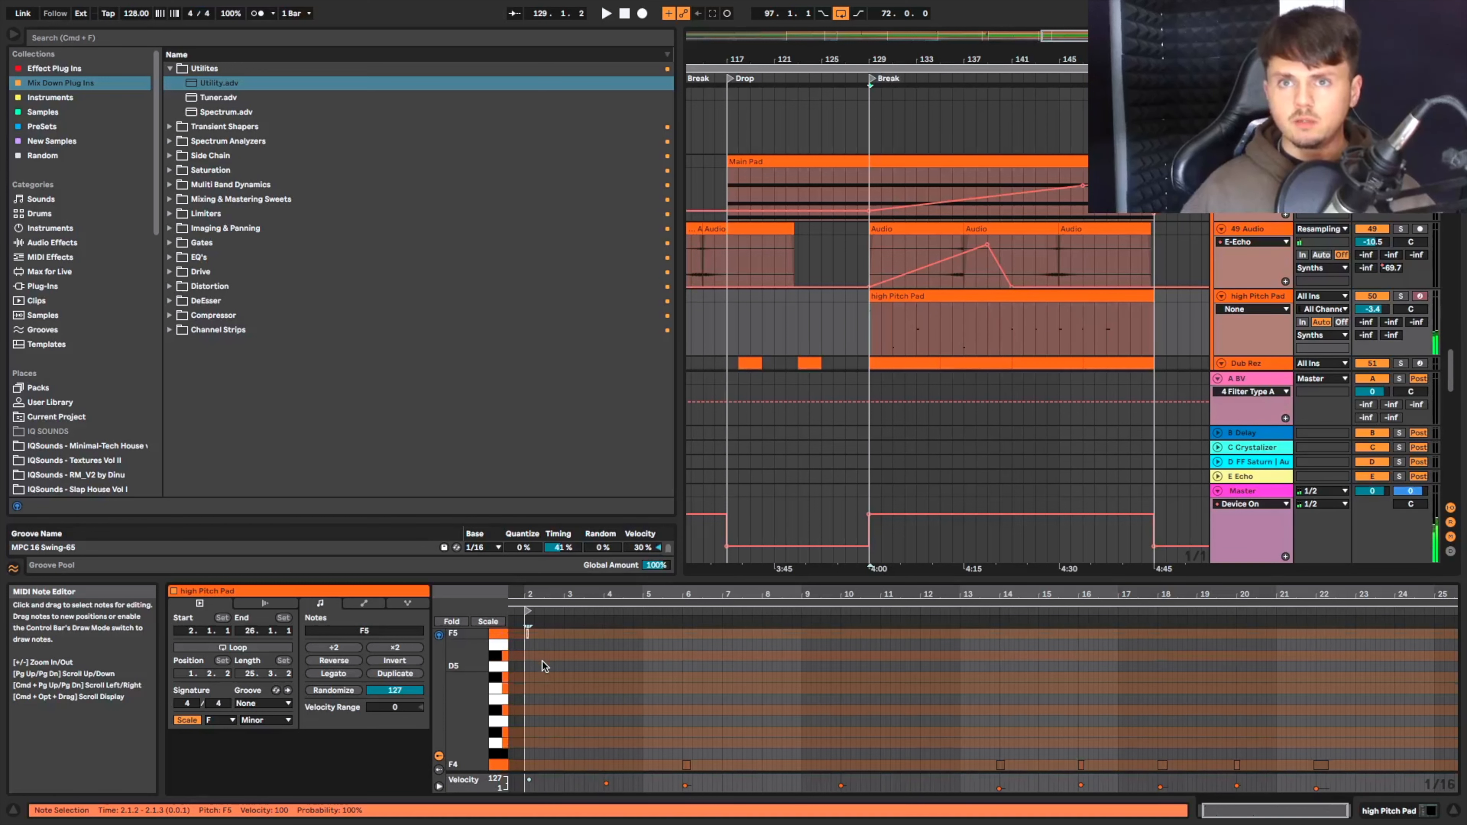
Fold the note editor to the used pitches, delete the F5 note from the high Pitch Pad clip, and audition from bar 129.
{"action": "left_click", "coordinate": [450, 622]}
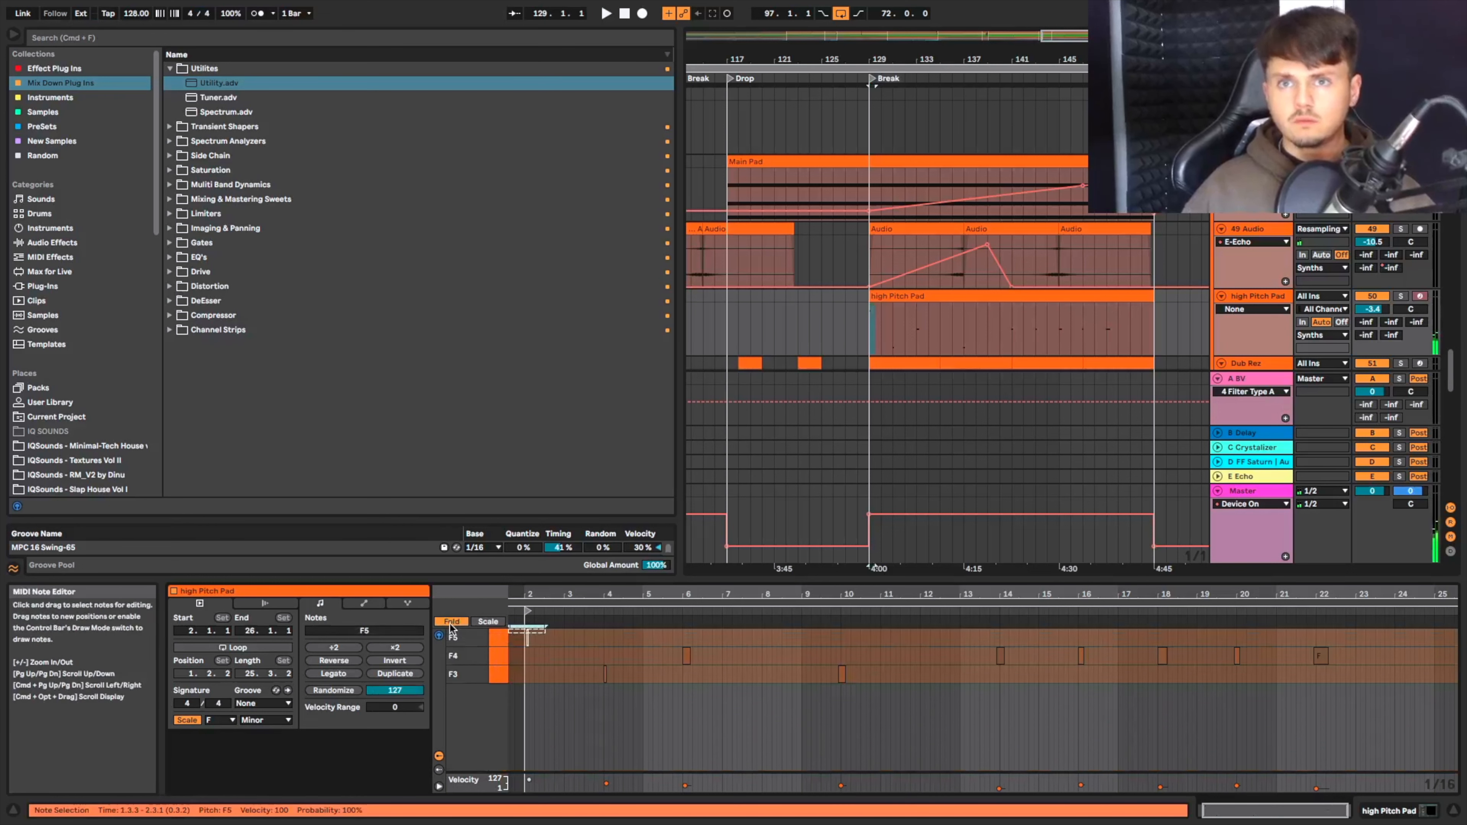
{"action": "key", "text": "Delete"}
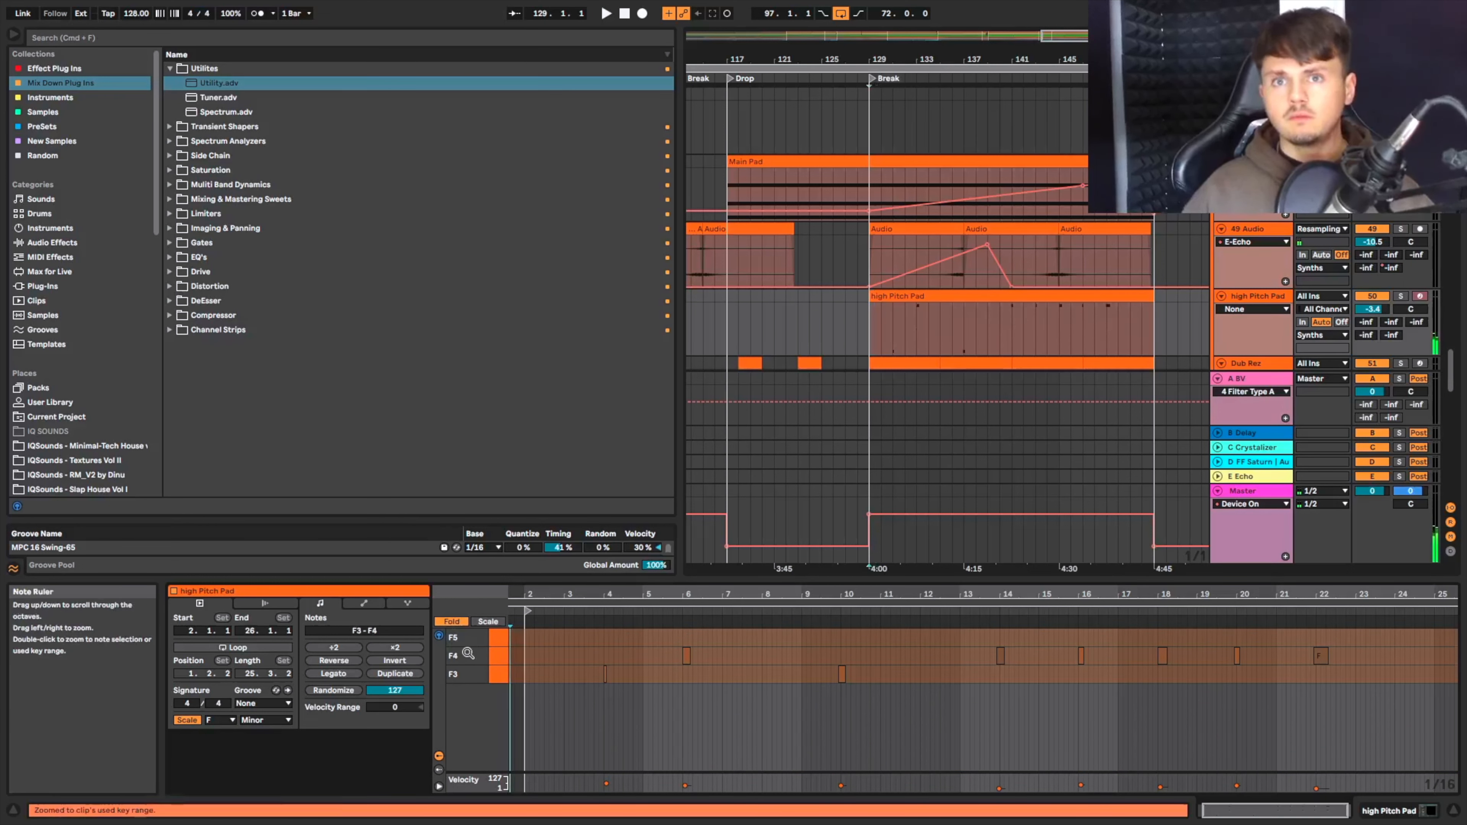
{"action": "key", "text": "space"}
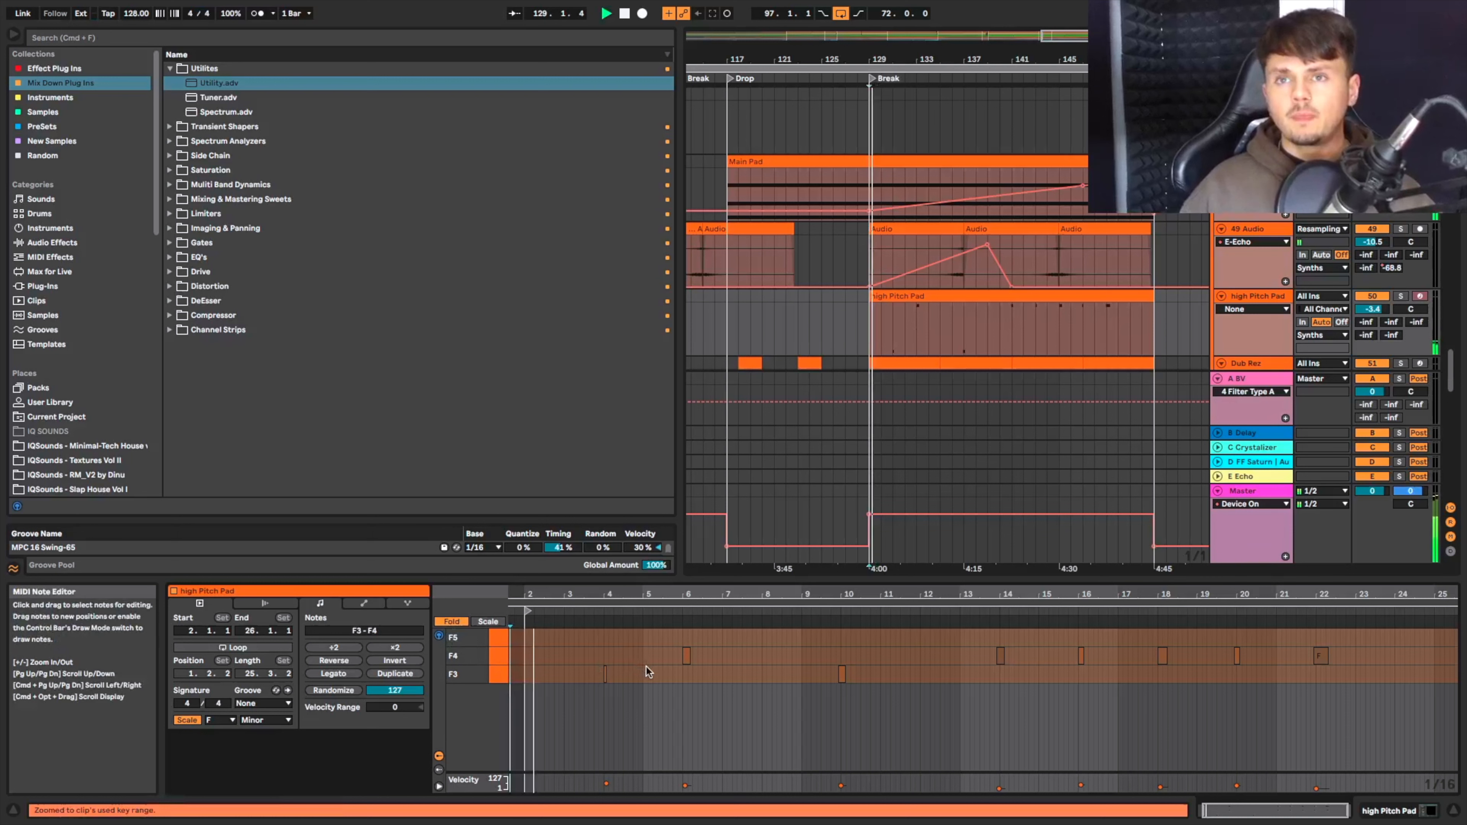
{"action": "key", "text": "space"}
Raise the velocity of the F3 note near clip bar 4 to 82 and audition the high Pitch Pad part from around bar 128.
{"action": "left_click_drag", "start_coordinate": [578, 713], "coordinate": [628, 676]}
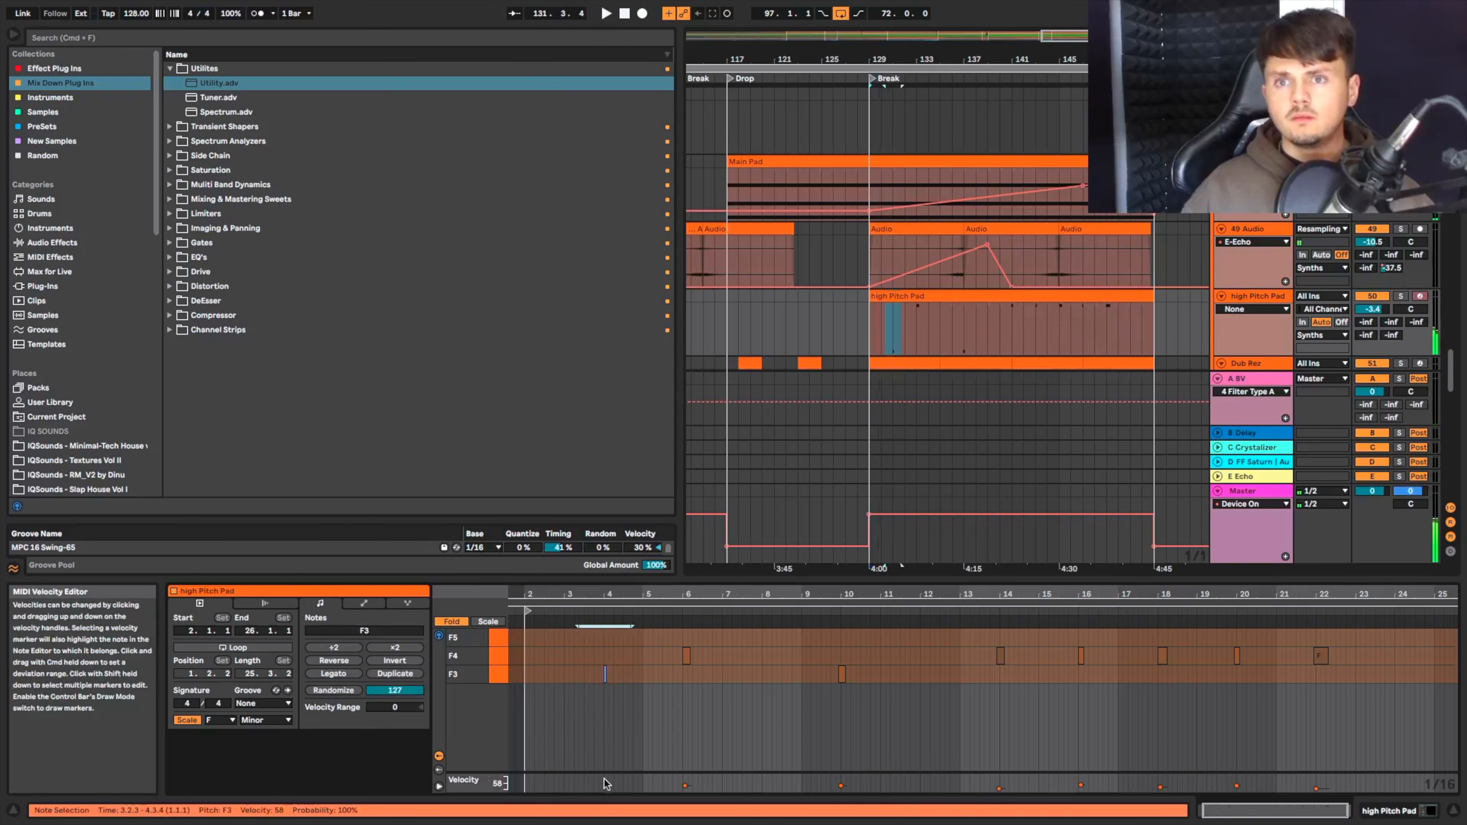
{"action": "key", "text": "space"}
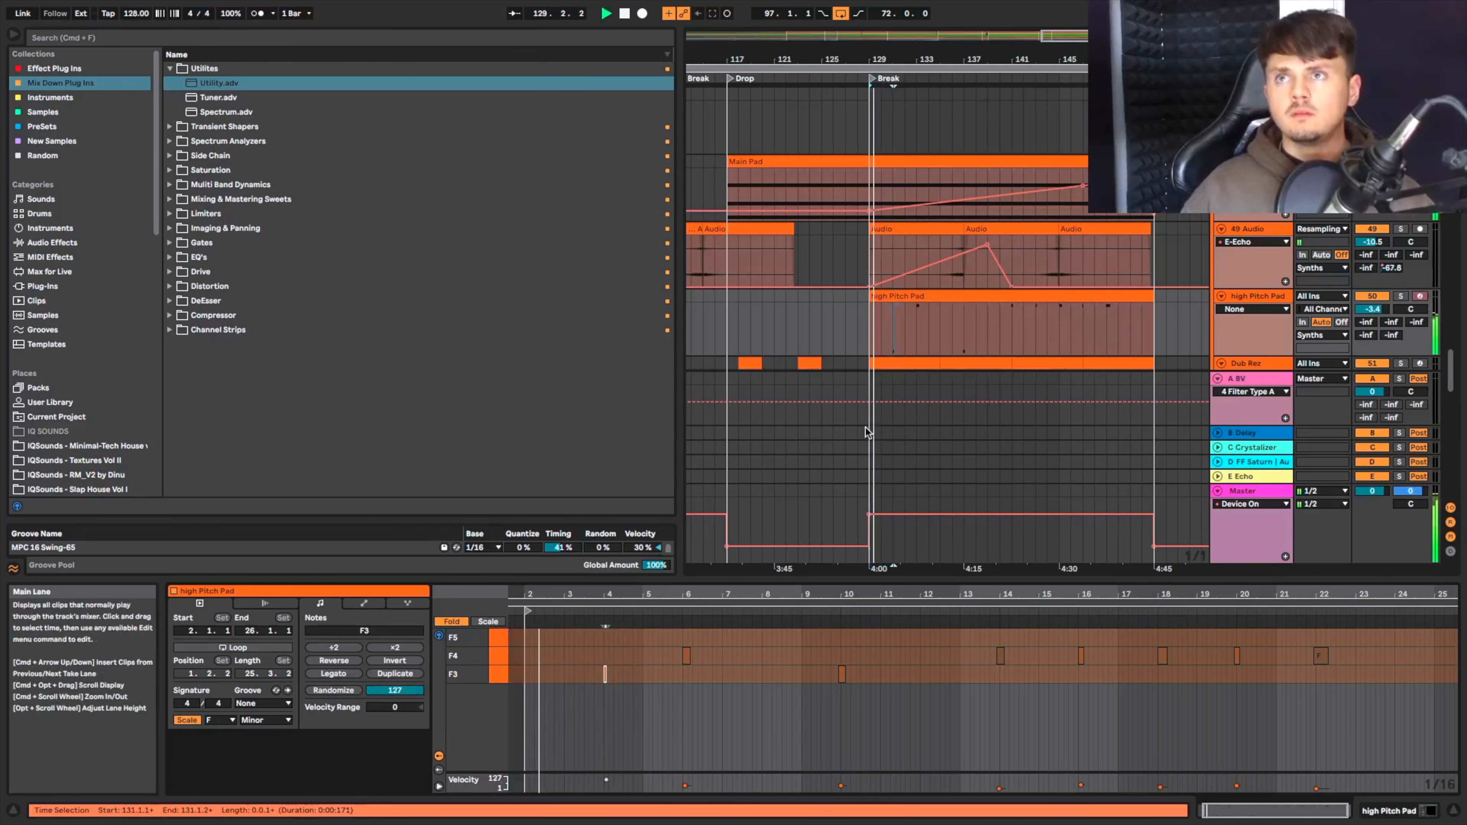
{"action": "left_click", "coordinate": [850, 326]}
{"action": "key", "text": "space"}
{"action": "left_click", "coordinate": [854, 325]}
{"action": "key", "text": "space"}
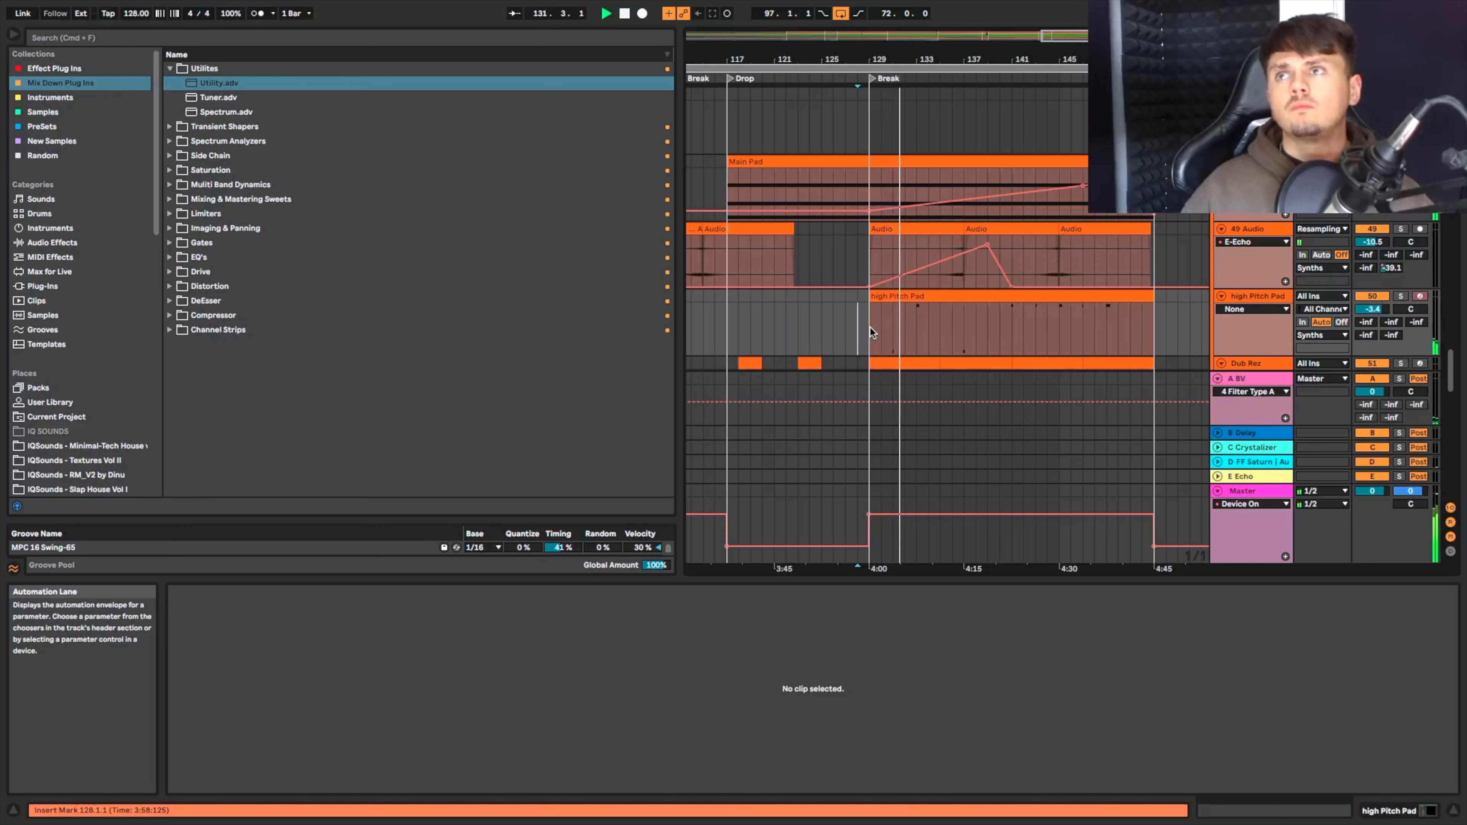
{"action": "left_click", "coordinate": [883, 328]}
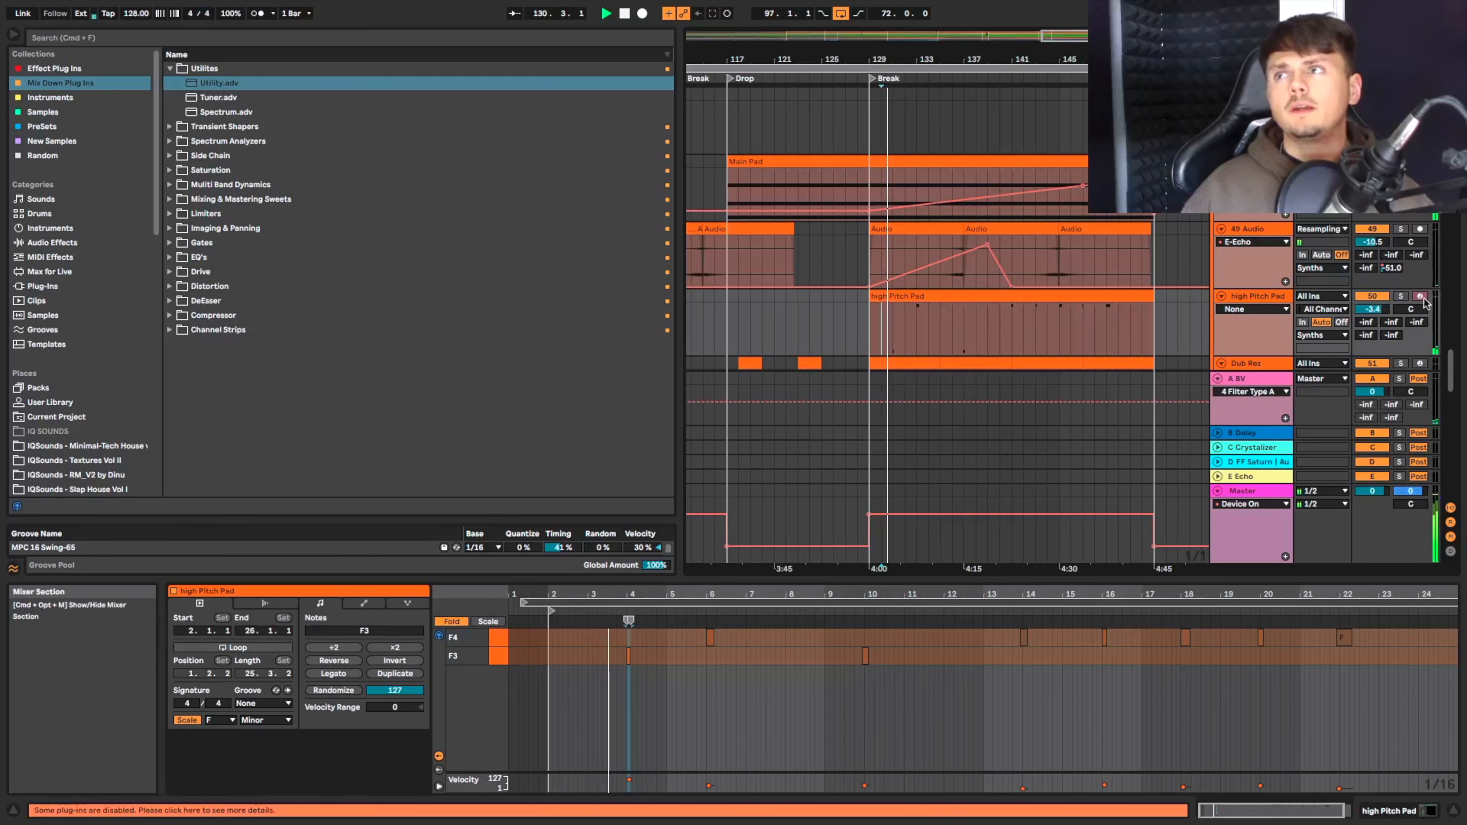
Solo the high Pitch Pad track, lengthen the F3 note near clip bar 4 to end at 4.2.3, and audition from bar 129.
{"action": "left_click", "coordinate": [1400, 296]}
{"action": "key", "text": "space"}
{"action": "left_click_drag", "start_coordinate": [628, 657], "coordinate": [641, 657]}
{"action": "key", "text": "space"}
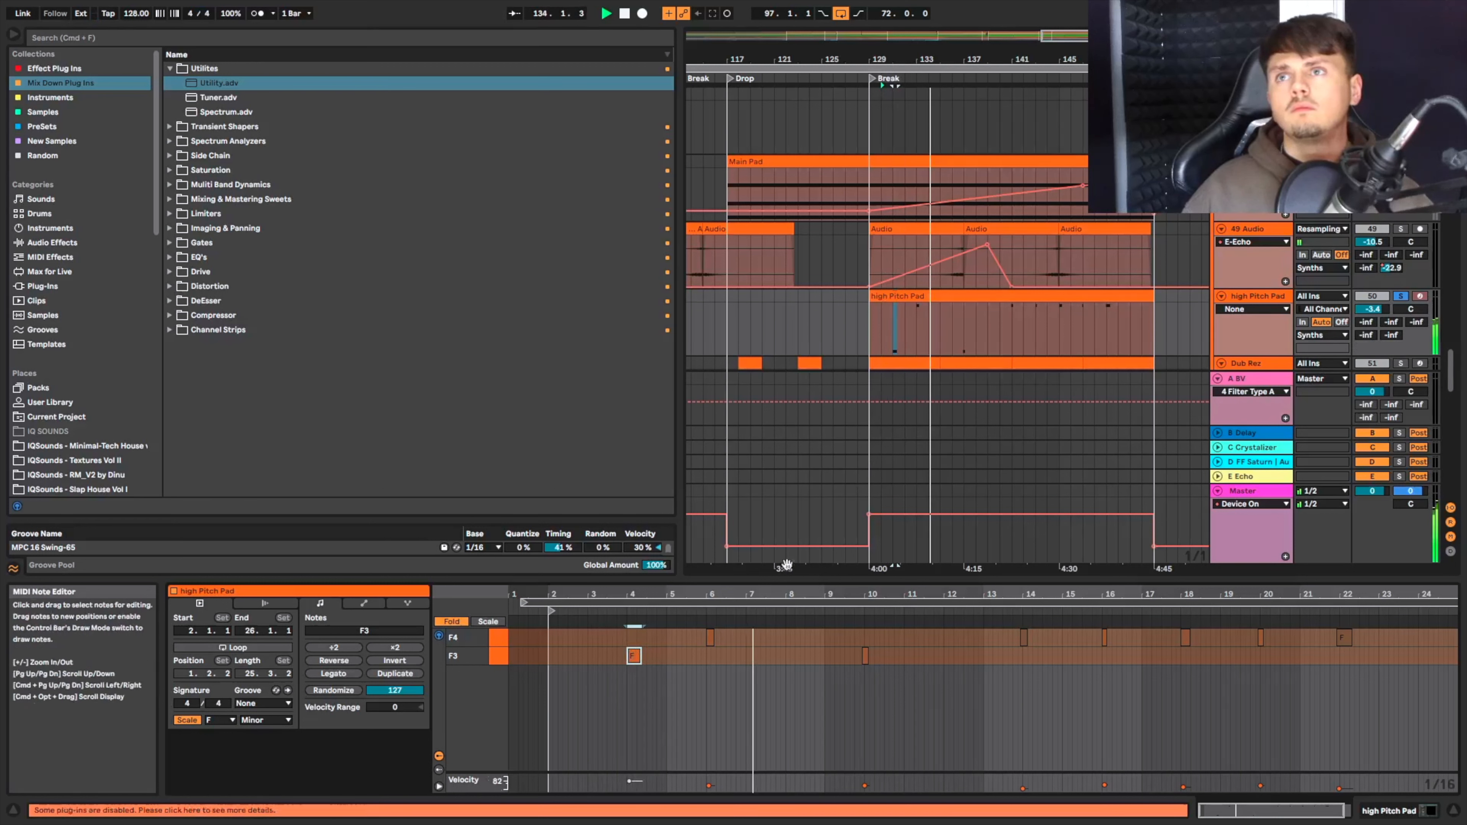
{"action": "left_click", "coordinate": [871, 353]}
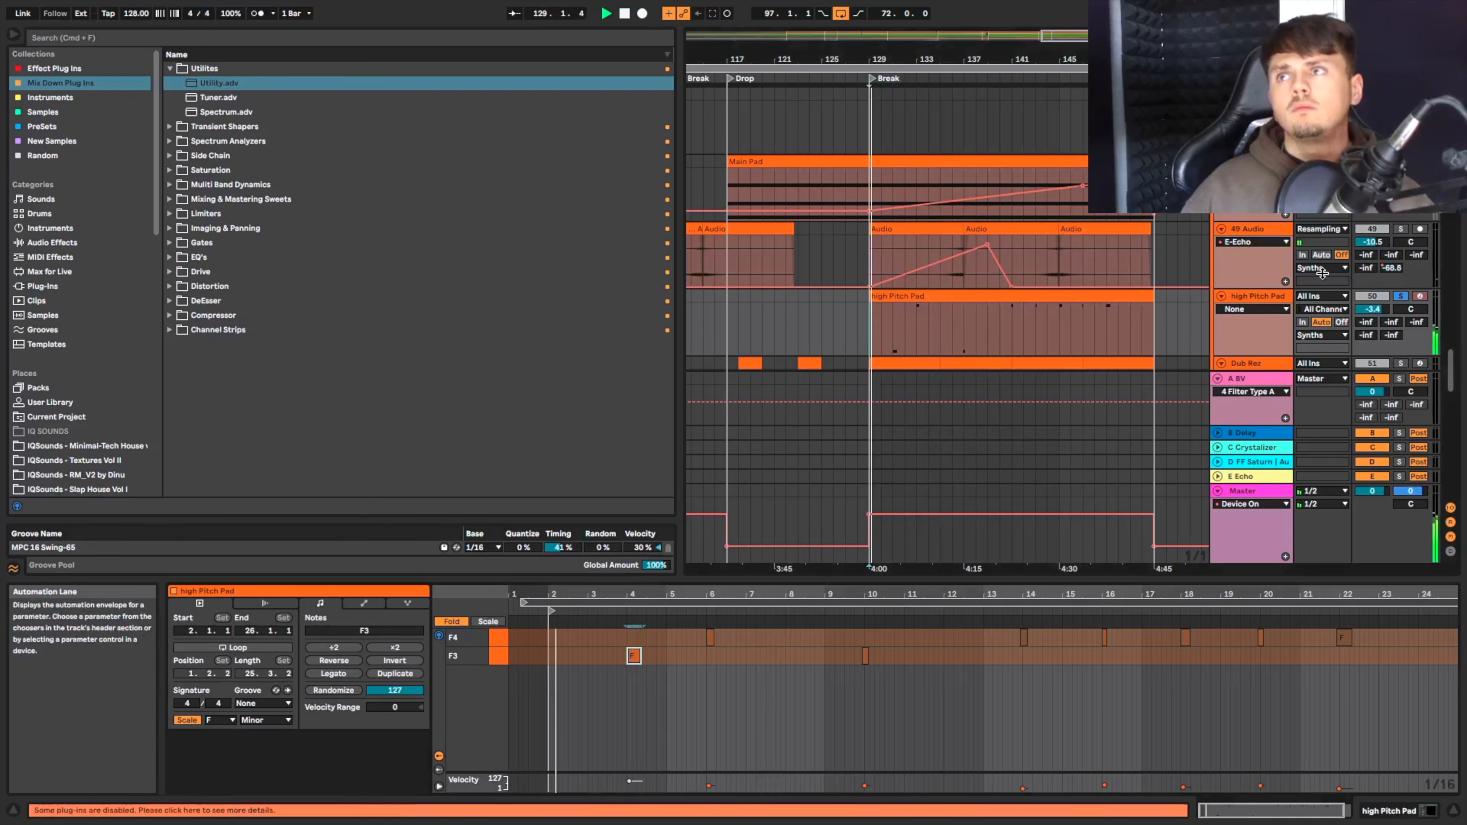
Move the lengthened F3 note from clip bar 4 to 2.1.1, at the start of the high Pitch Pad clip.
{"action": "scroll", "coordinate": [855, 306], "scroll_direction": "down", "scroll_amount": 8}
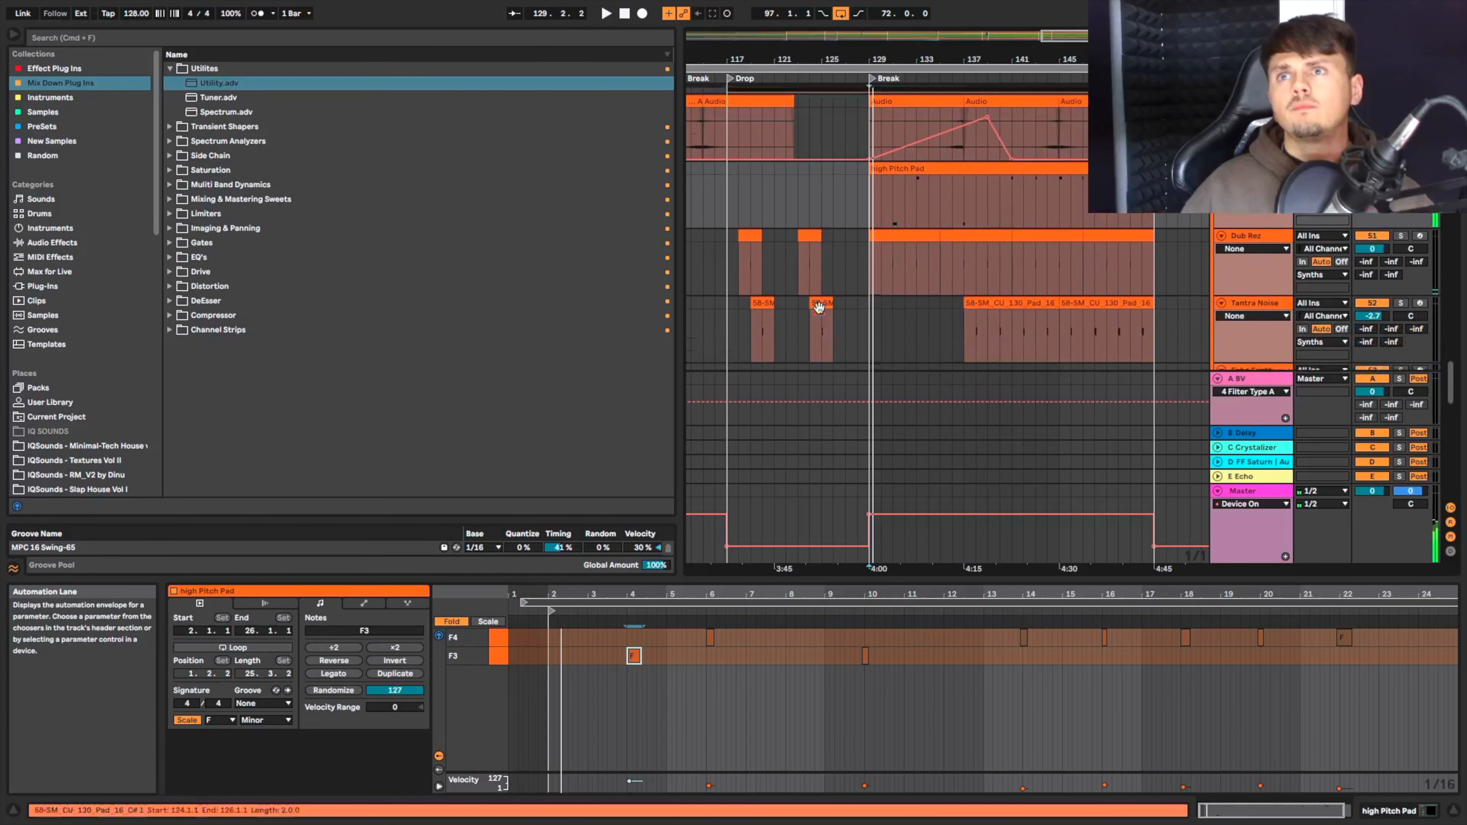
{"action": "scroll", "coordinate": [862, 307], "scroll_direction": "up", "scroll_amount": 5}
{"action": "key", "text": "space"}
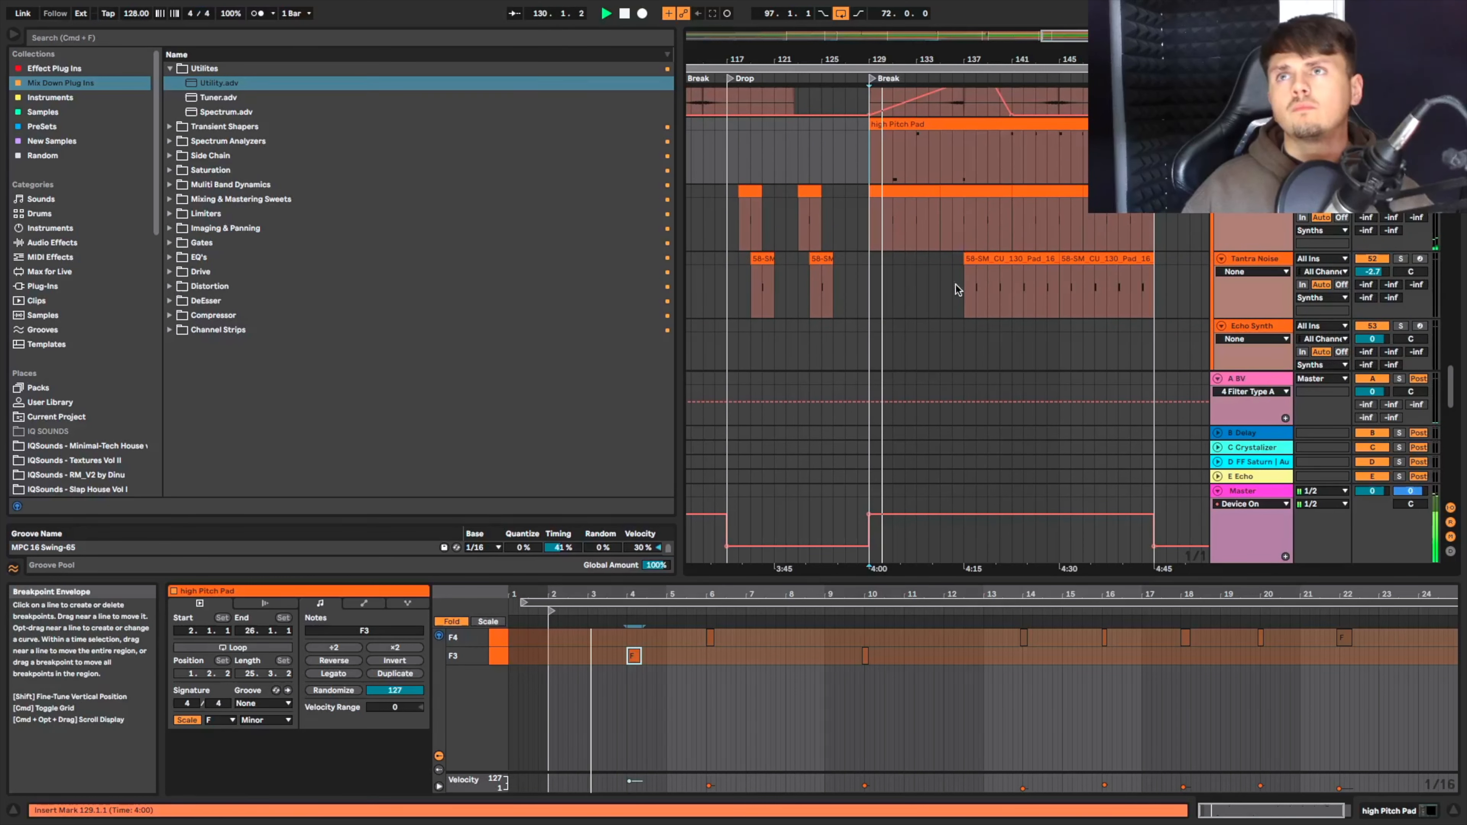
{"action": "scroll", "coordinate": [896, 184], "scroll_direction": "up", "scroll_amount": 1}
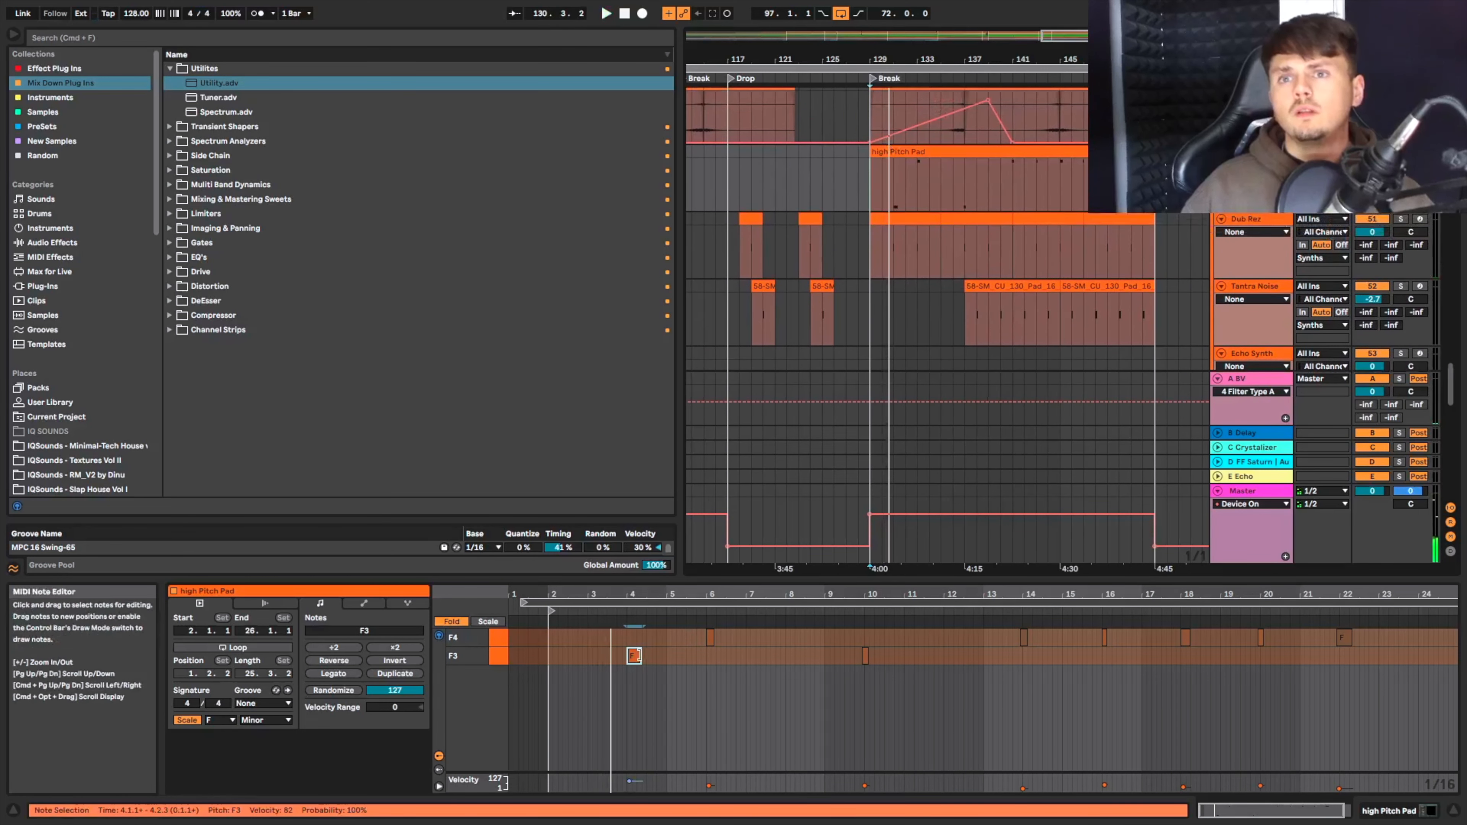
{"action": "key", "text": "space"}
{"action": "left_click_drag", "start_coordinate": [633, 655], "coordinate": [595, 657]}
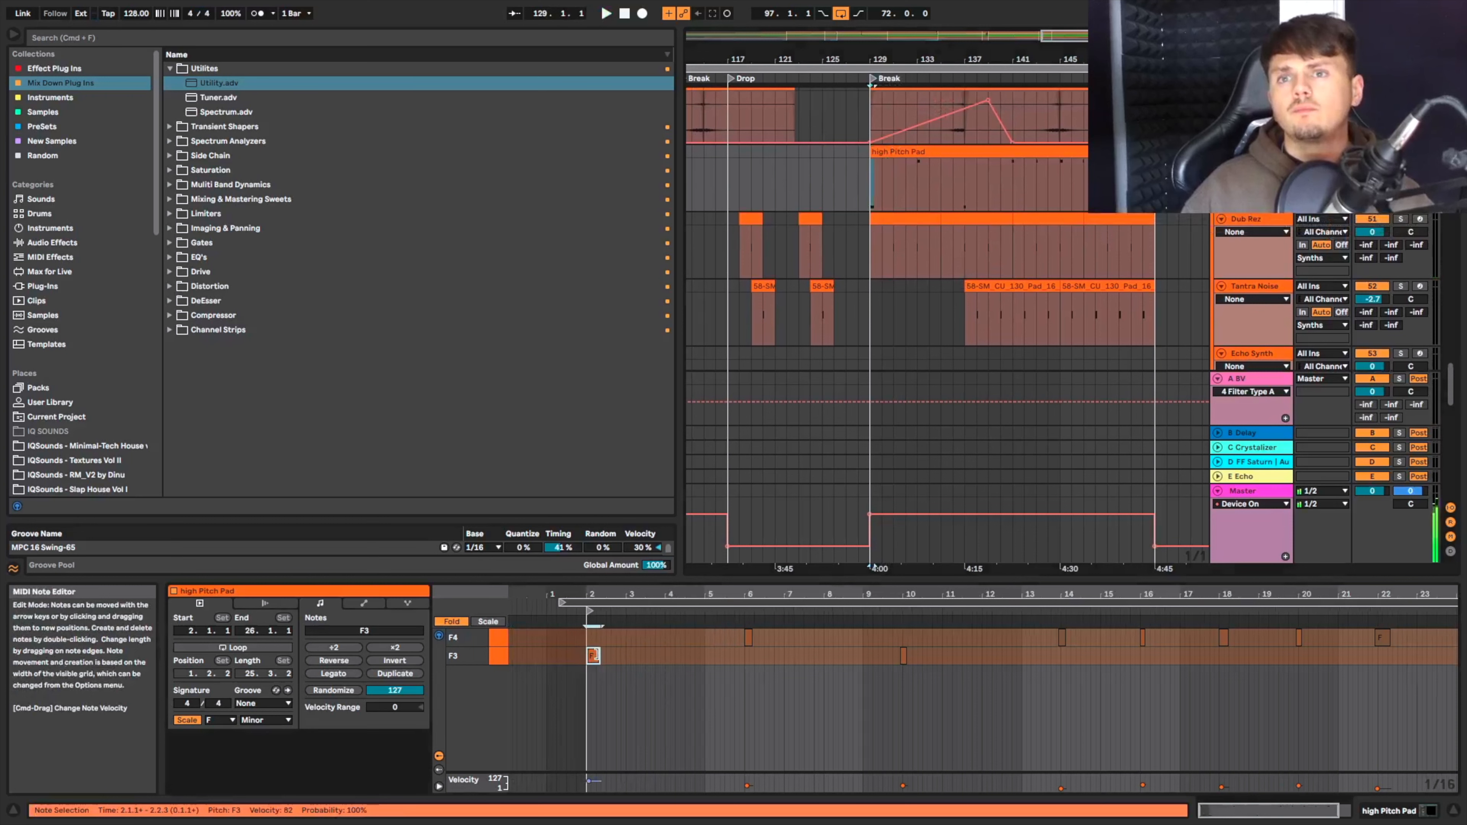
Shift the F3 note near clip bar 10 so that it starts exactly at 10.1.1.
{"action": "left_click_drag", "start_coordinate": [749, 639], "coordinate": [732, 646]}
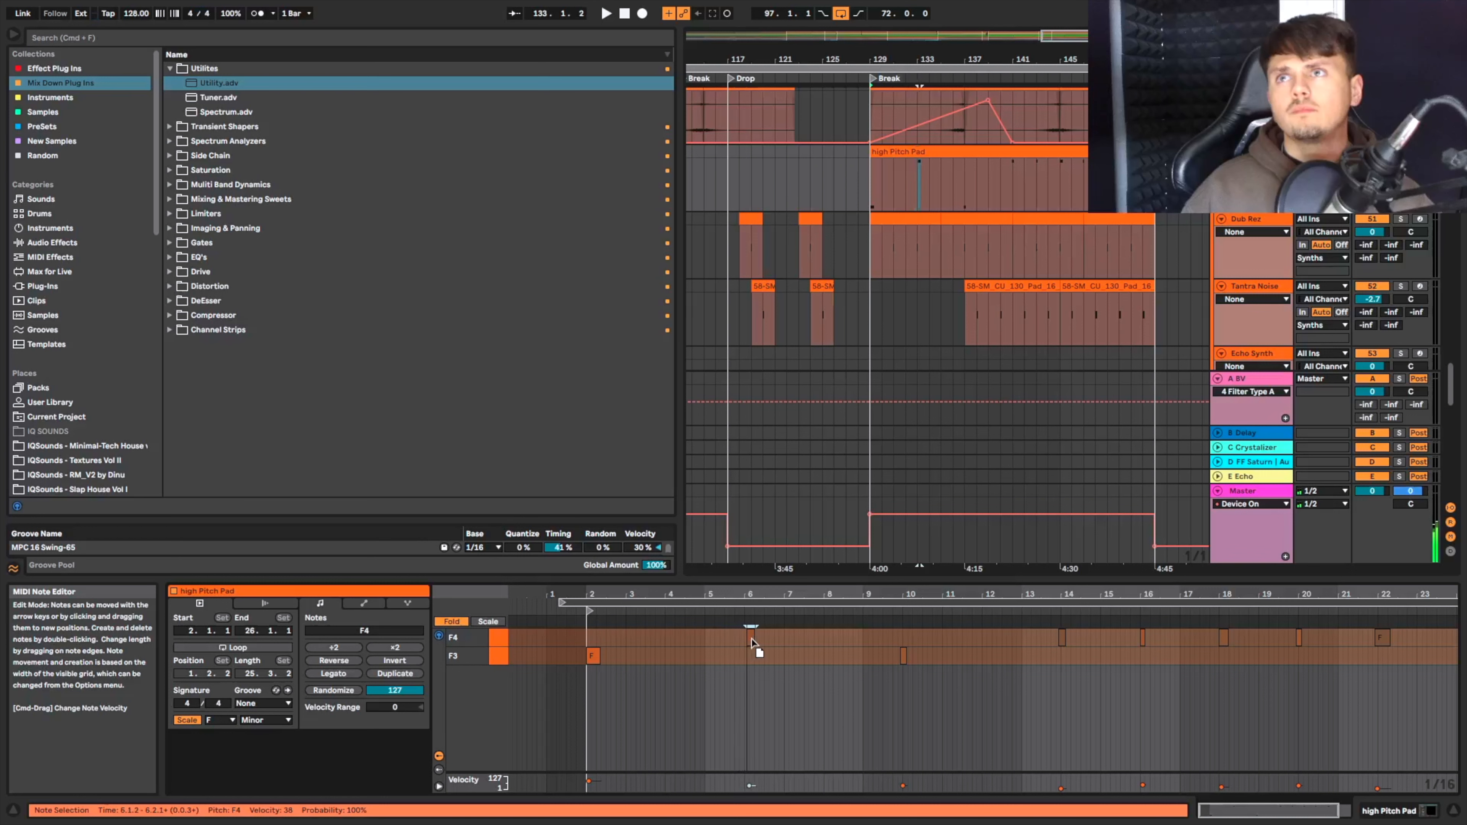
{"action": "left_click", "coordinate": [904, 655]}
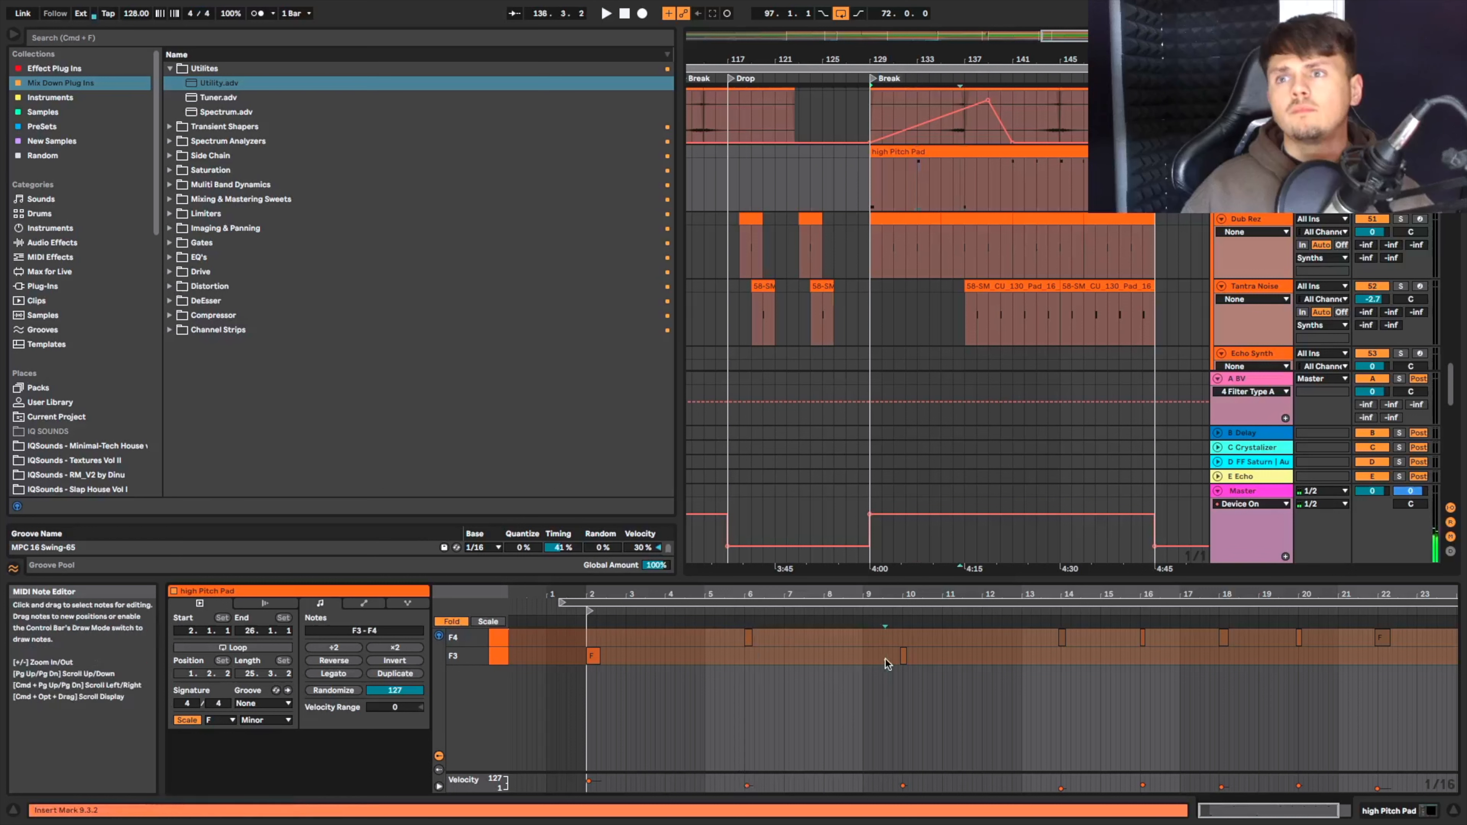
{"action": "mouse_move", "coordinate": [902, 660]}
{"action": "left_mouse_down"}
{"action": "mouse_move", "coordinate": [864, 666]}
{"action": "mouse_move", "coordinate": [910, 661]}
{"action": "left_mouse_up"}
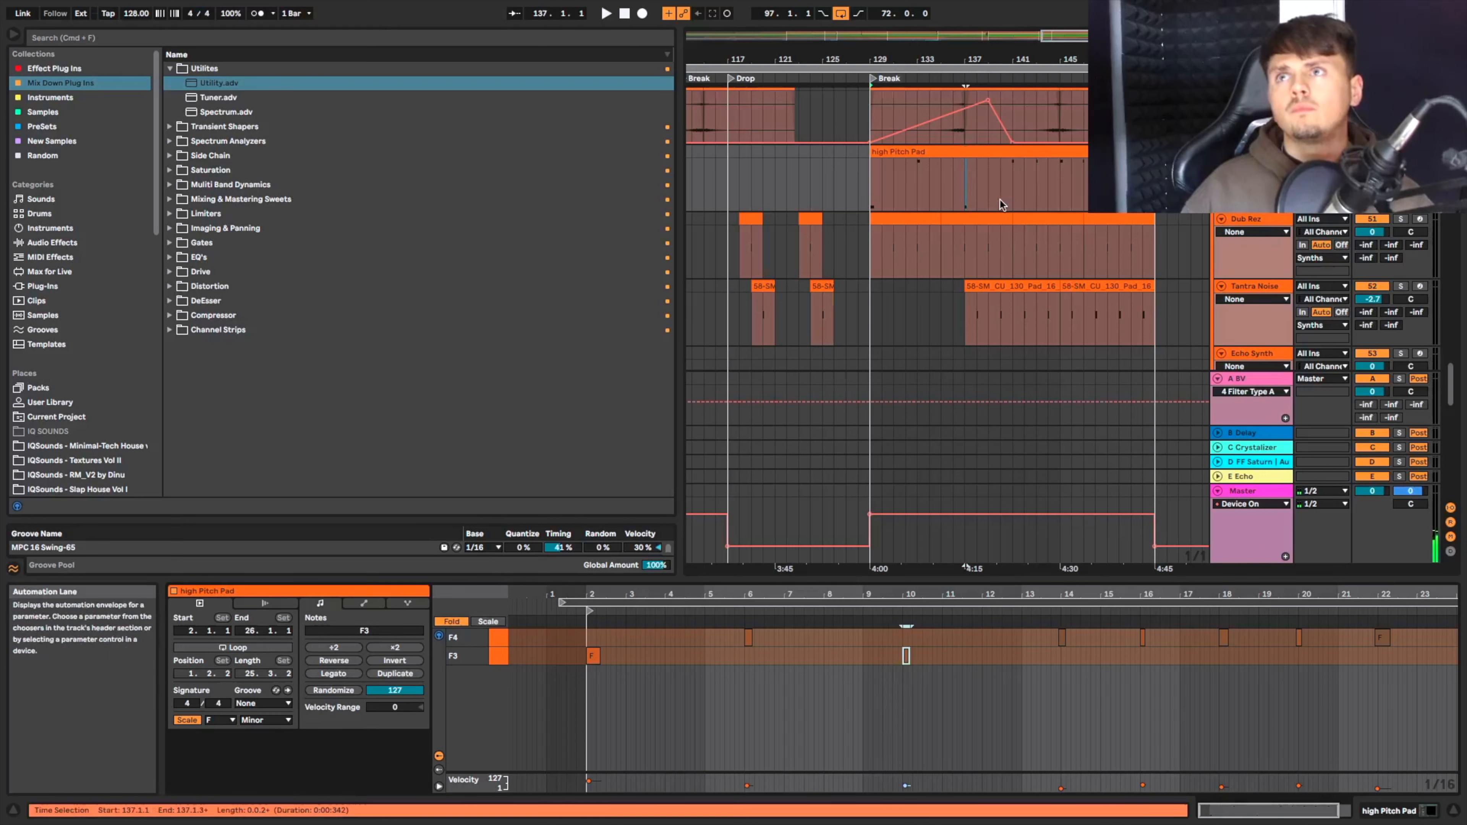
Split the high Pitch Pad clip at bar 141 and audition its first part from bar 129.
{"action": "left_click", "coordinate": [1012, 200]}
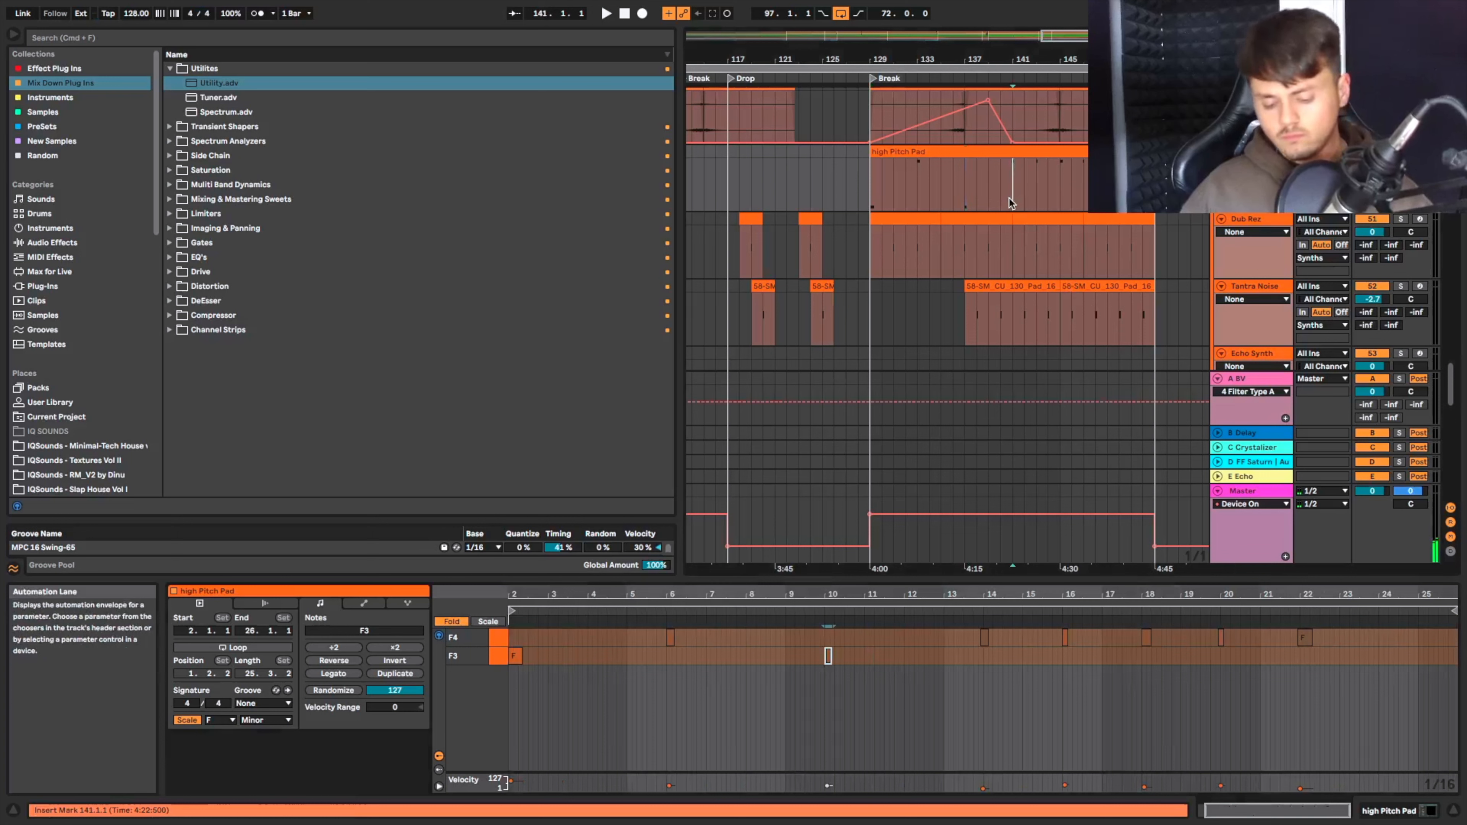
{"action": "key", "text": "super+e"}
{"action": "left_click", "coordinate": [982, 149]}
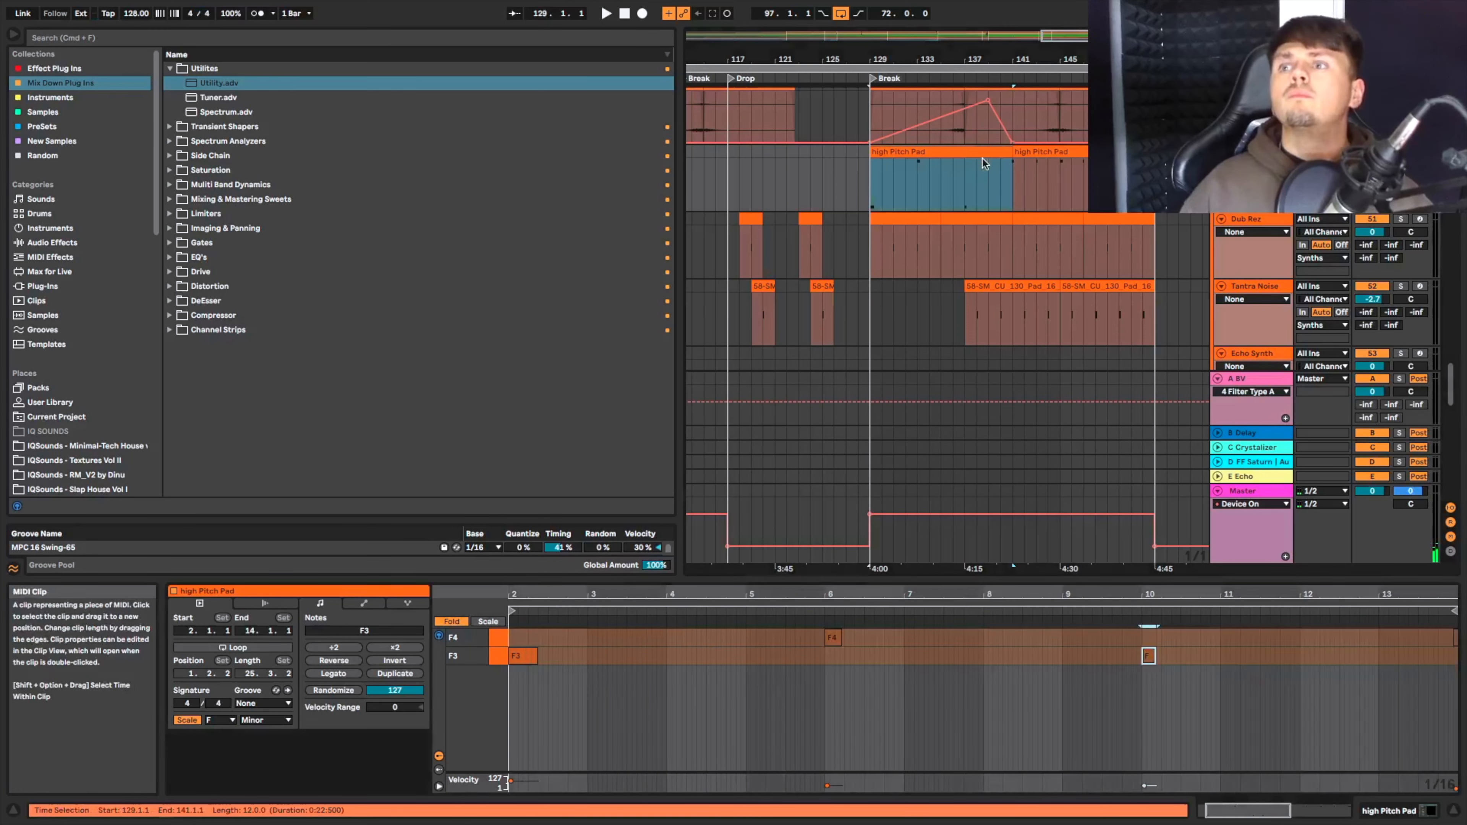
{"action": "left_click", "coordinate": [998, 173]}
{"action": "key", "text": "space"}
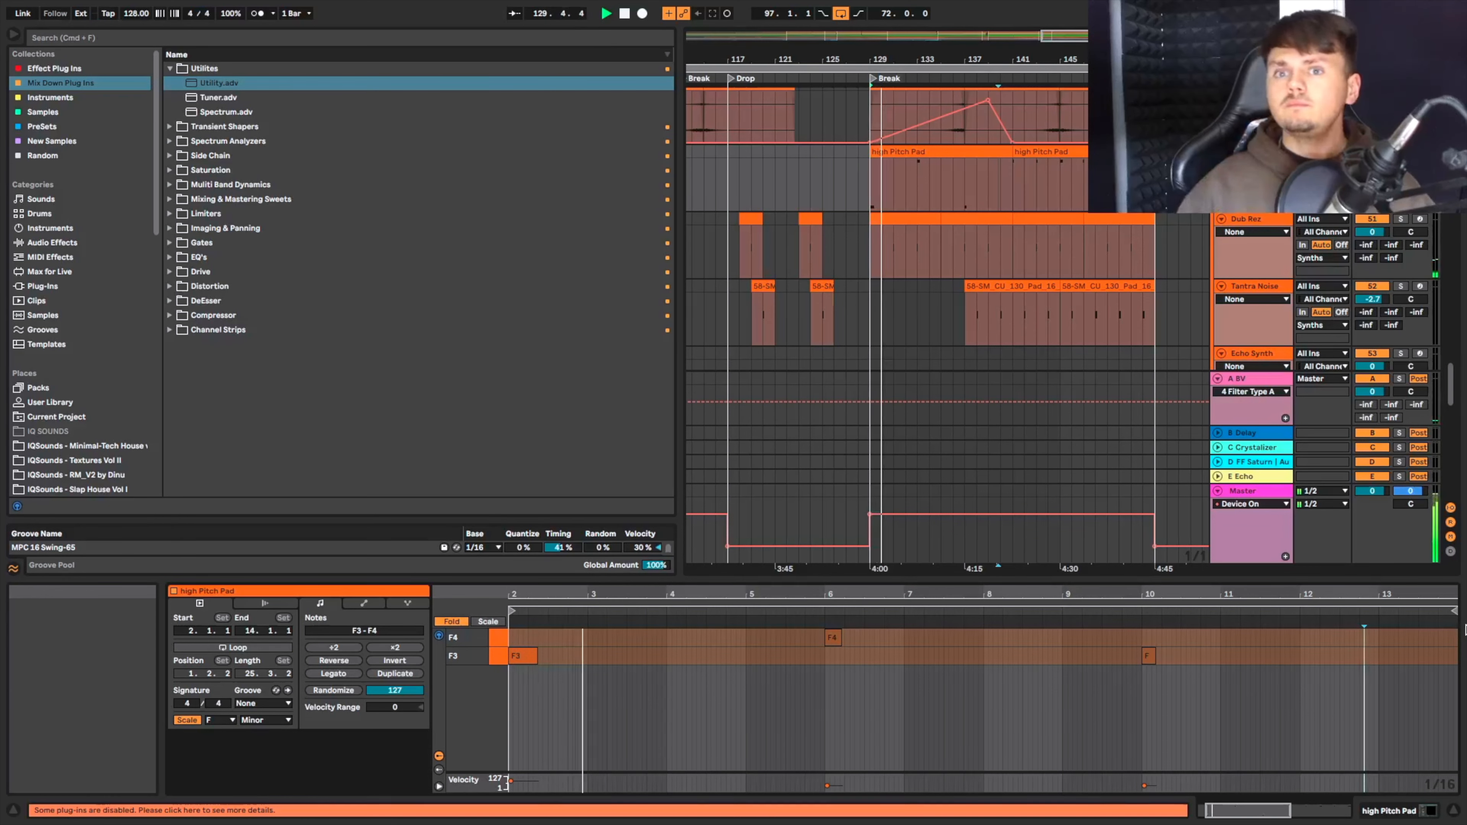
Set the velocity of the opening F3 note to 45 and audition the break from bar 127.
{"action": "left_click_drag", "start_coordinate": [510, 780], "coordinate": [510, 785]}
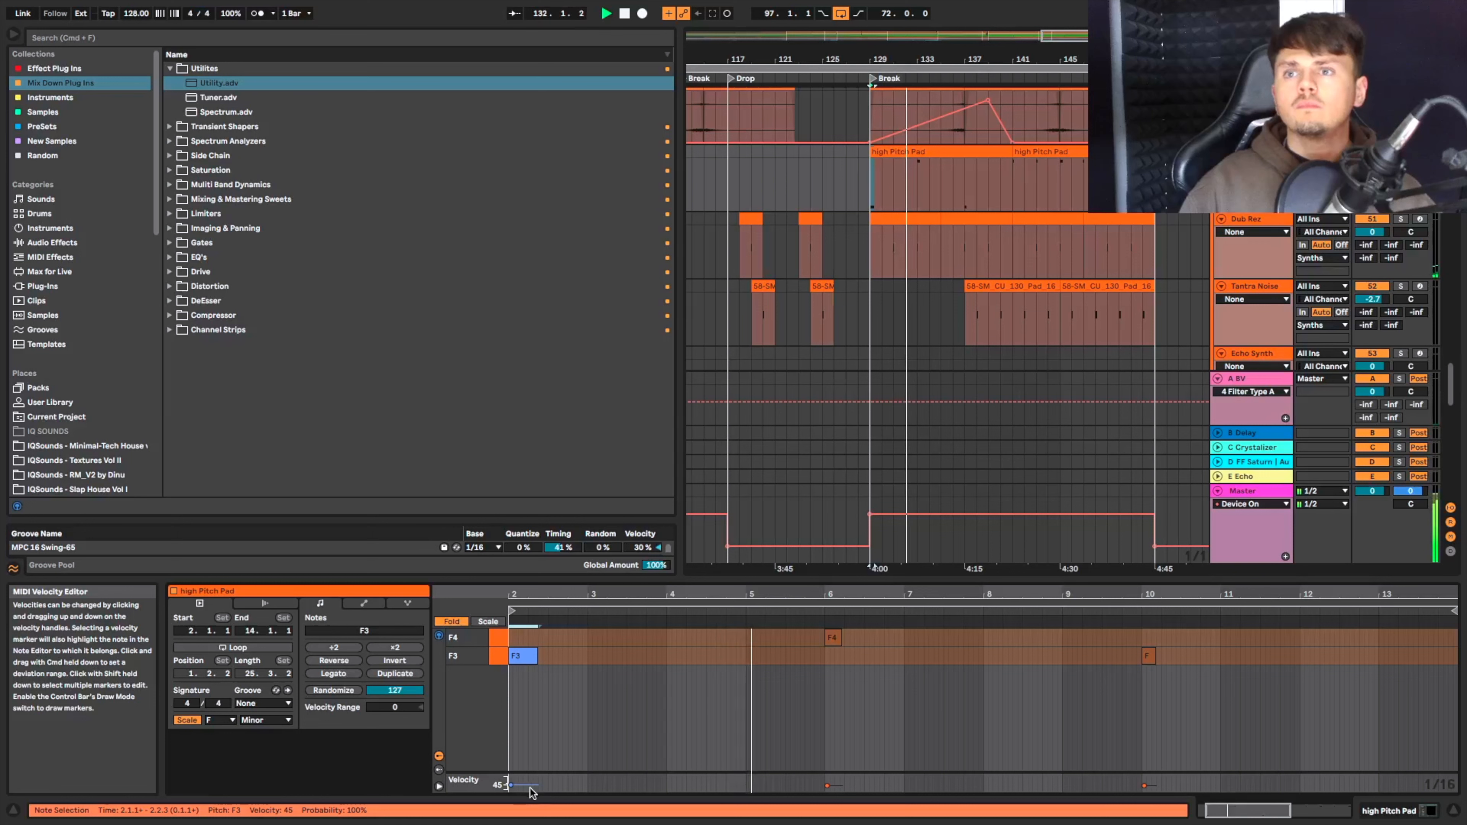
{"action": "left_click", "coordinate": [847, 202]}
{"action": "key", "text": "space"}
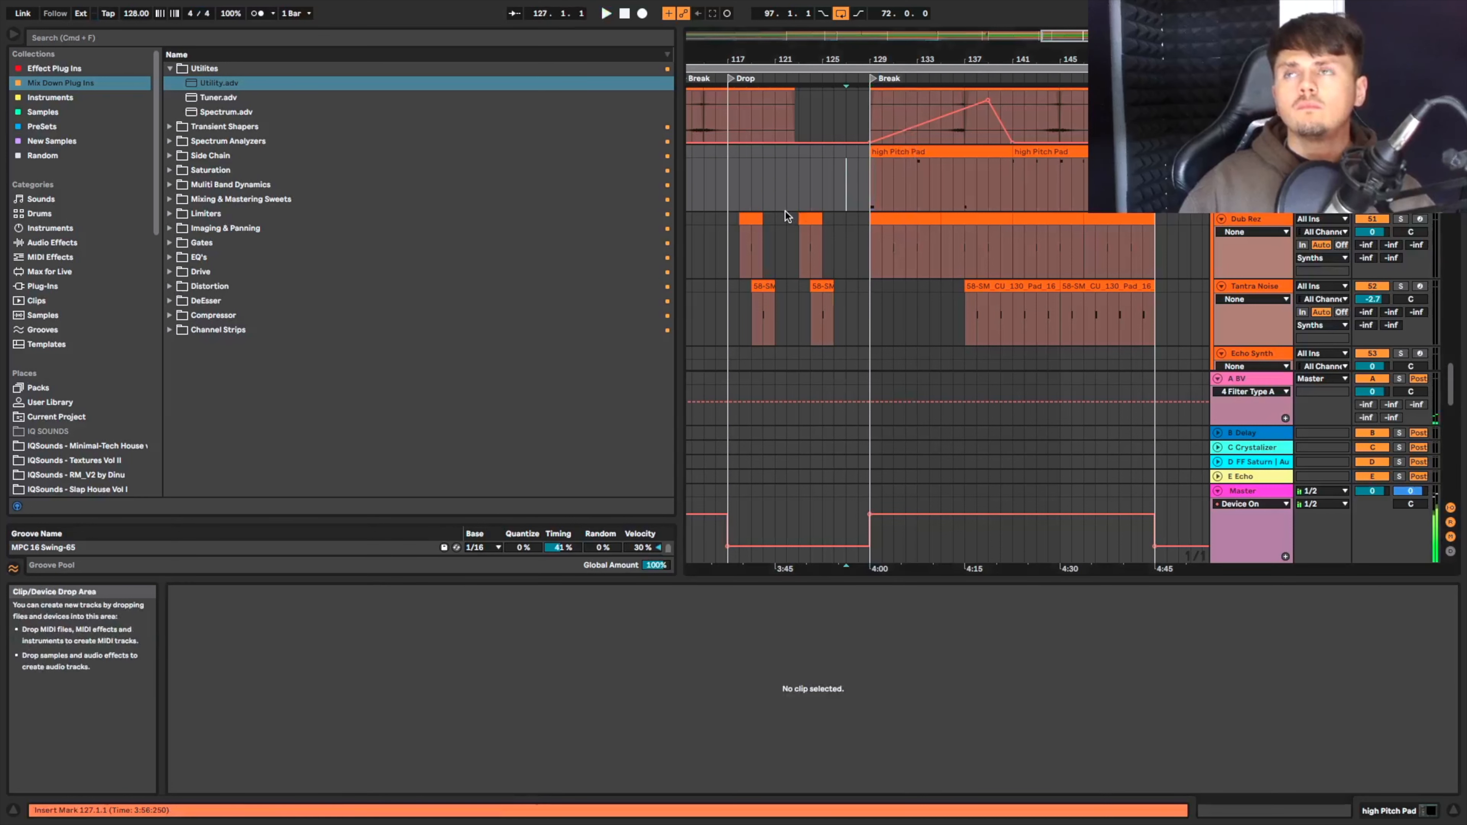
{"action": "key", "text": "space"}
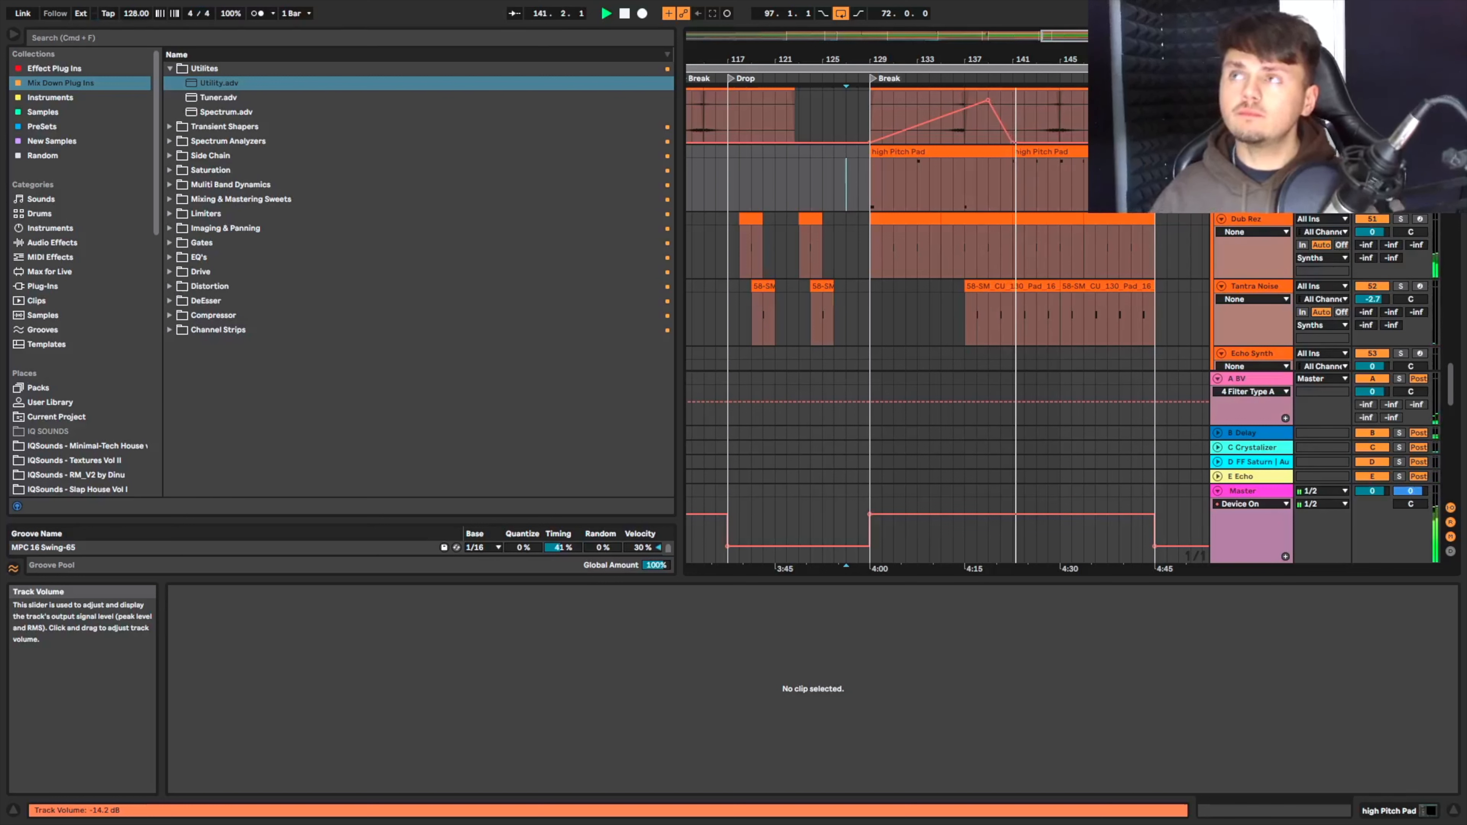
Transpose the F4 note near clip bar 6 down an octave to F3 and lengthen the bar 10 F3 note to end at 10.3.1.
{"action": "scroll", "coordinate": [1063, 228], "scroll_direction": "up", "scroll_amount": 1}
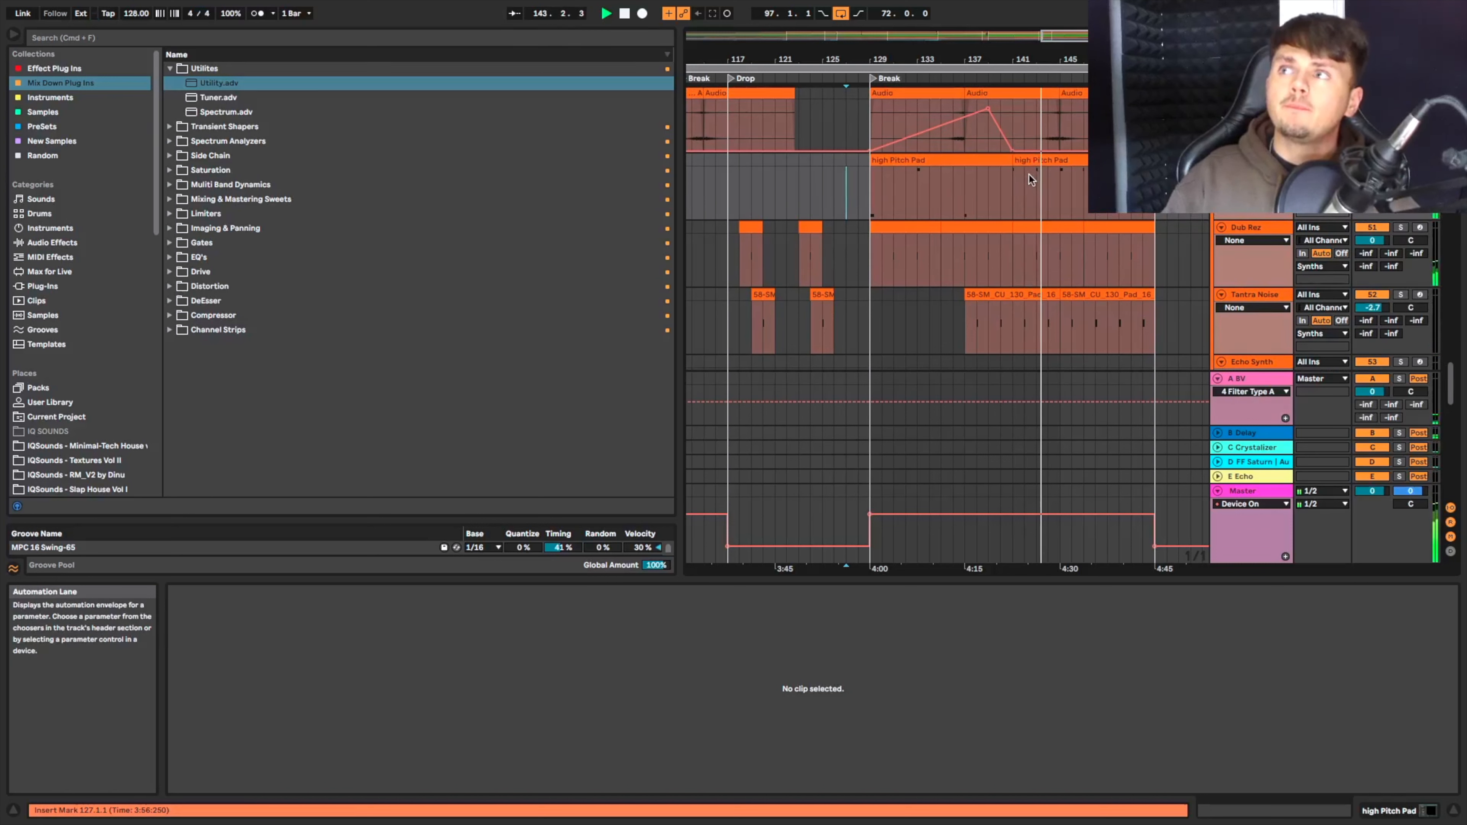
{"action": "left_click", "coordinate": [934, 161]}
{"action": "left_click_drag", "start_coordinate": [802, 665], "coordinate": [906, 621]}
{"action": "key", "text": "shift+Down"}
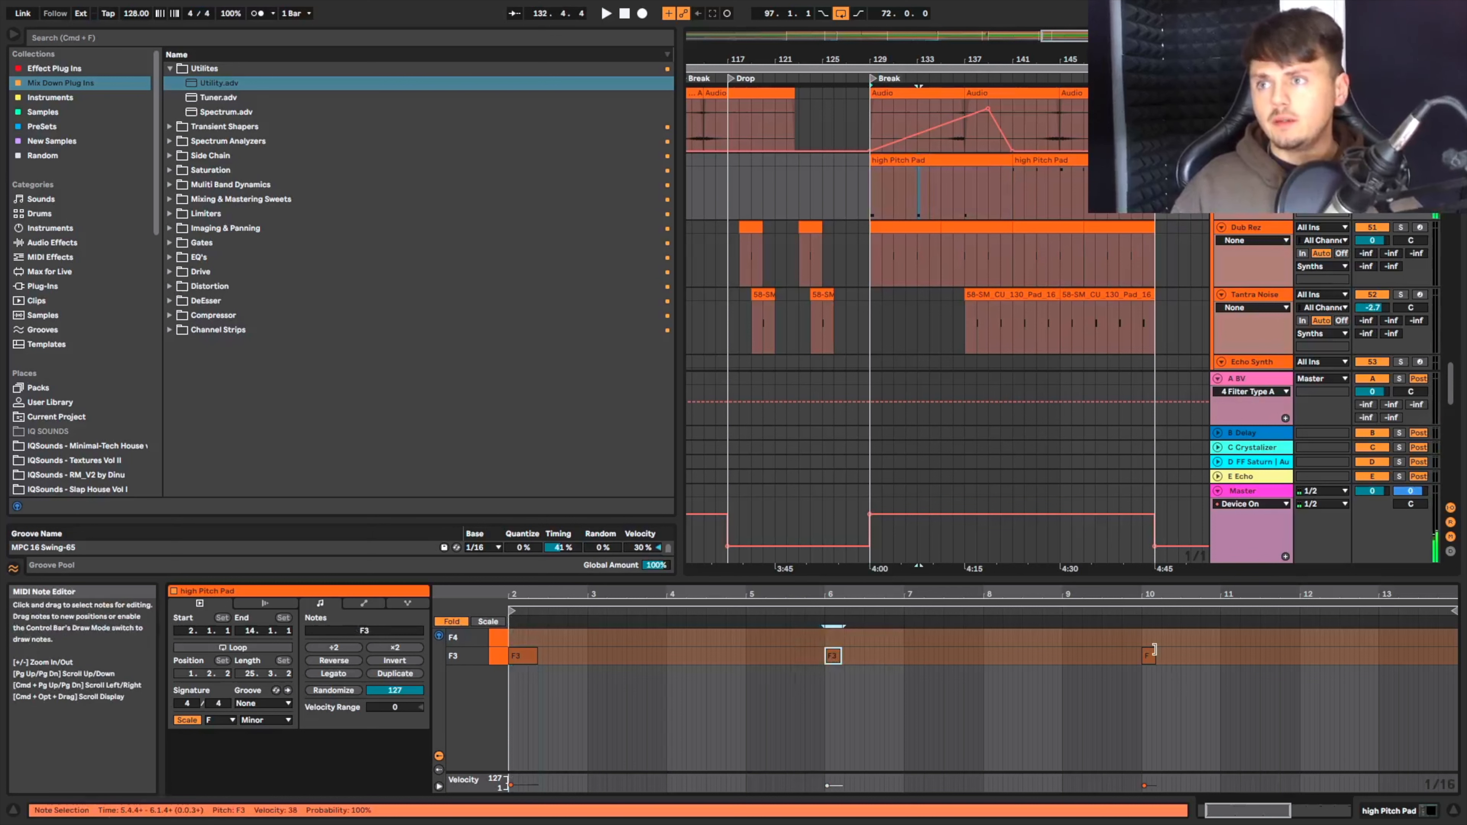
{"action": "left_click_drag", "start_coordinate": [1154, 655], "coordinate": [1180, 655]}
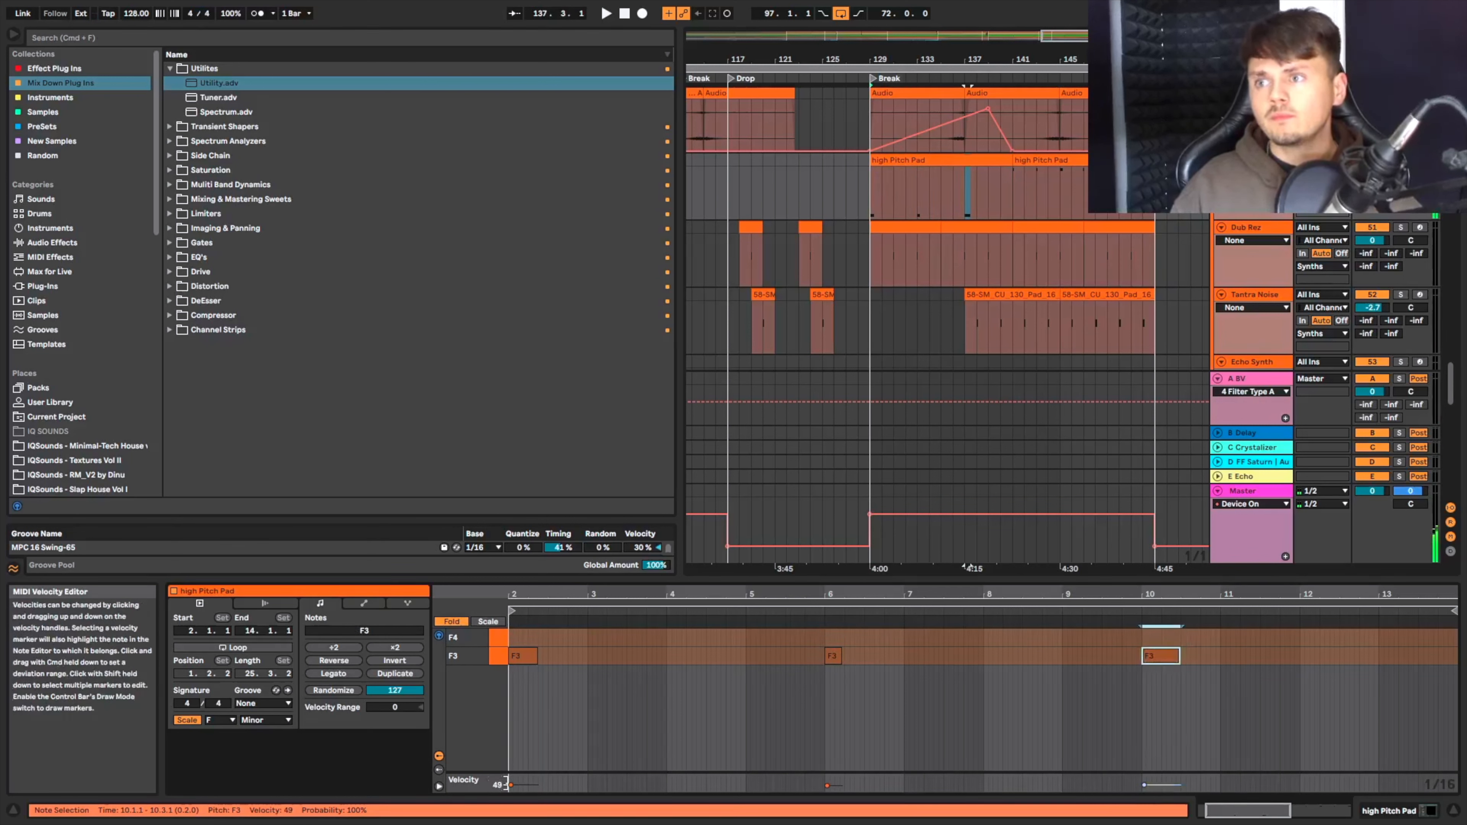
Try to duplicate the first high Pitch Pad clip over the one starting at bar 141.
{"action": "left_click", "coordinate": [996, 162]}
{"action": "key", "text": "super+d"}
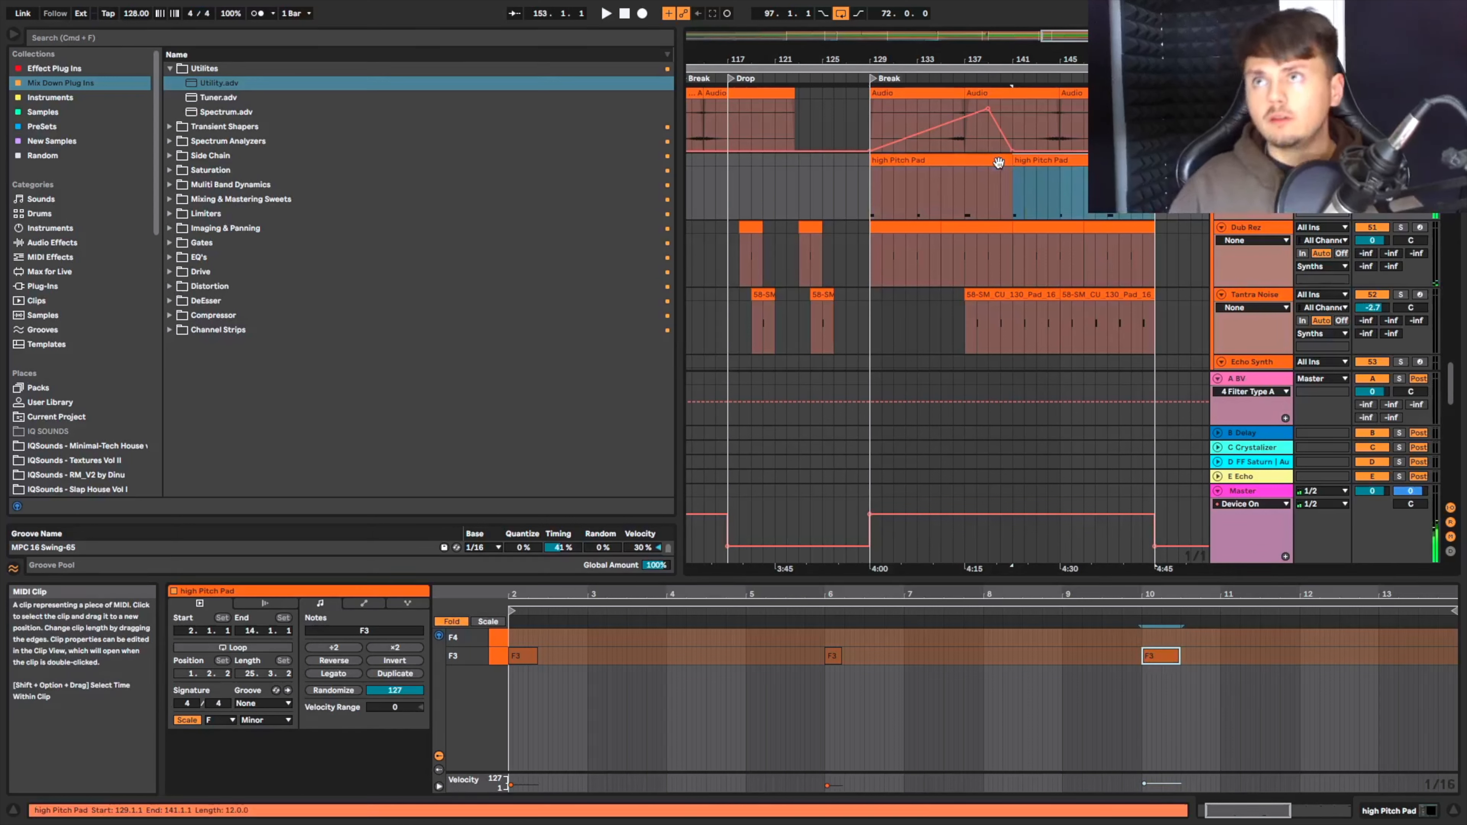
Slightly lengthen all the F4 notes in the second high Pitch Pad clip, which starts at bar 141.
{"action": "left_click", "coordinate": [1055, 166]}
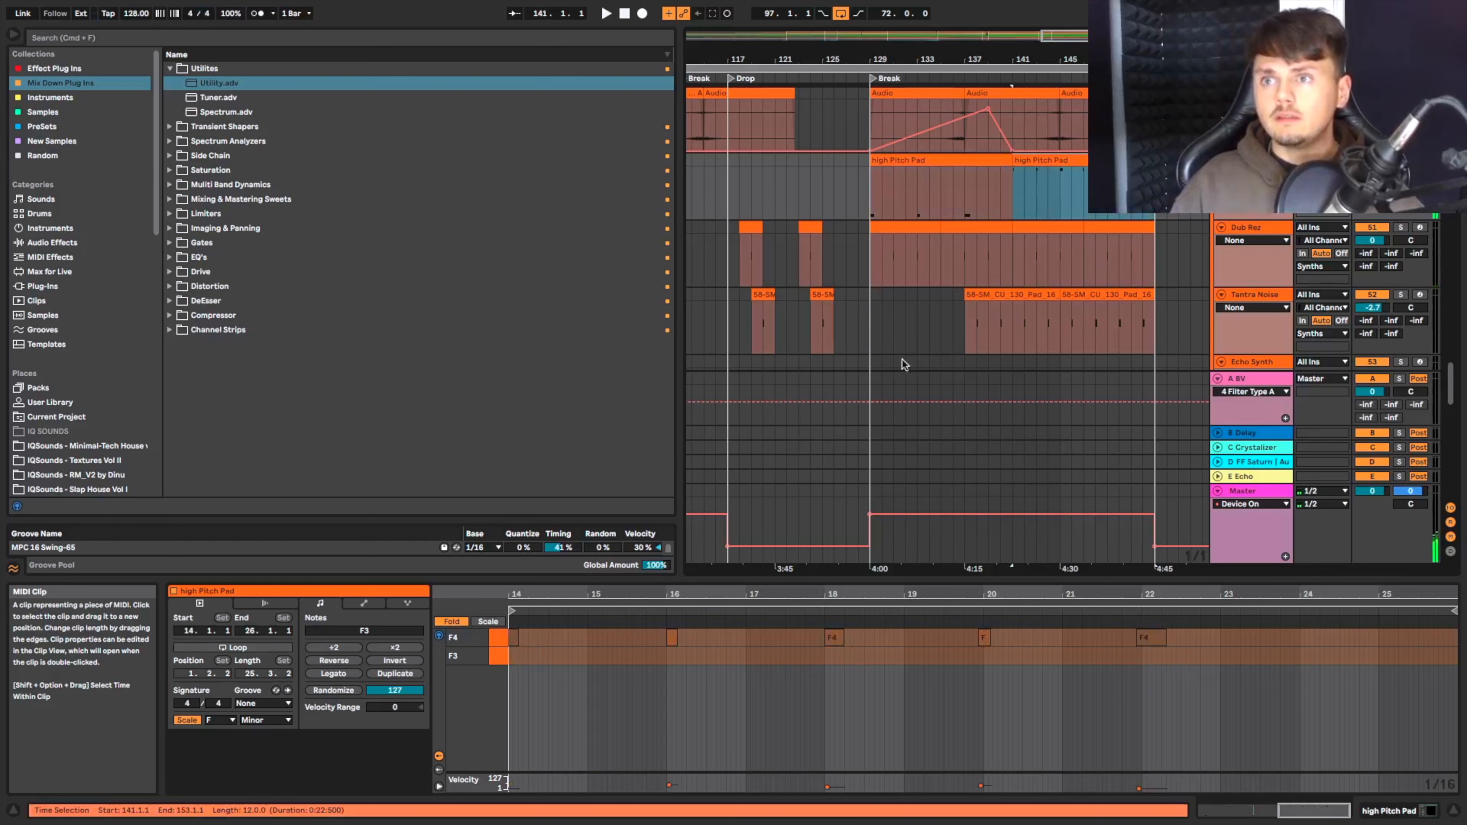
{"action": "left_click_drag", "start_coordinate": [516, 658], "coordinate": [523, 655]}
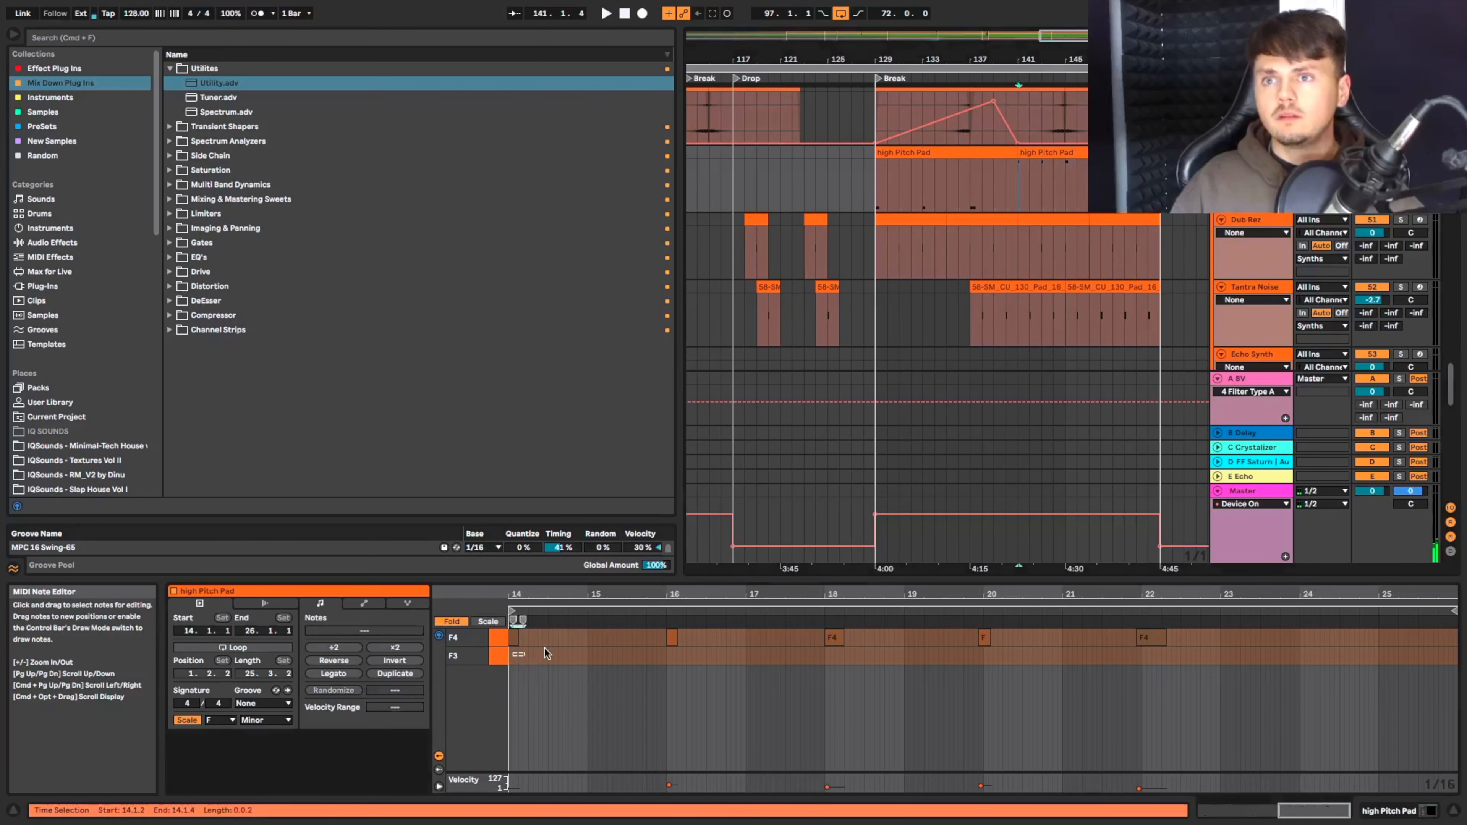
{"action": "key", "text": "super+a"}
{"action": "left_click_drag", "start_coordinate": [992, 634], "coordinate": [995, 636]}
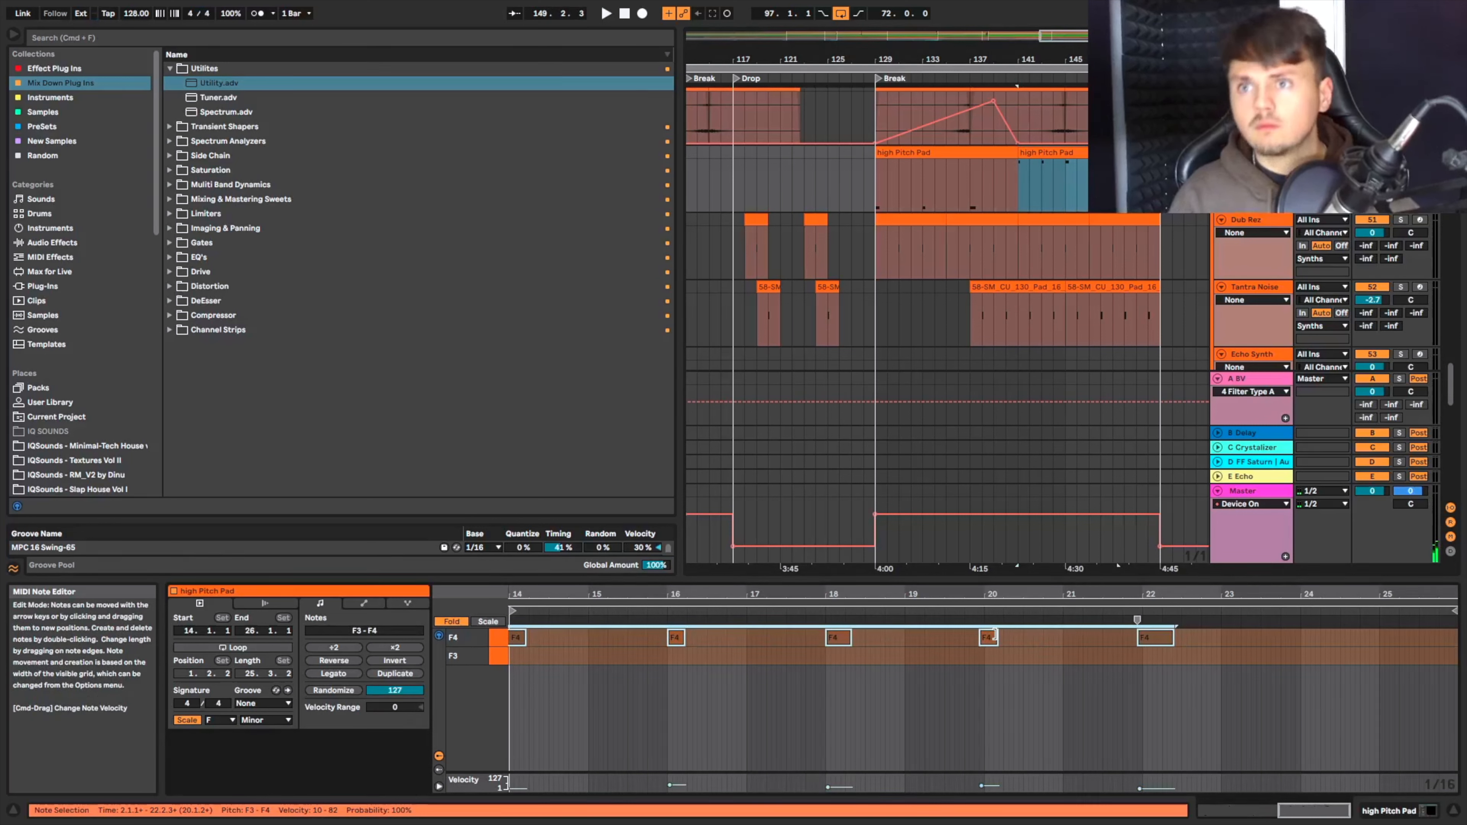
{"action": "left_click", "coordinate": [739, 708]}
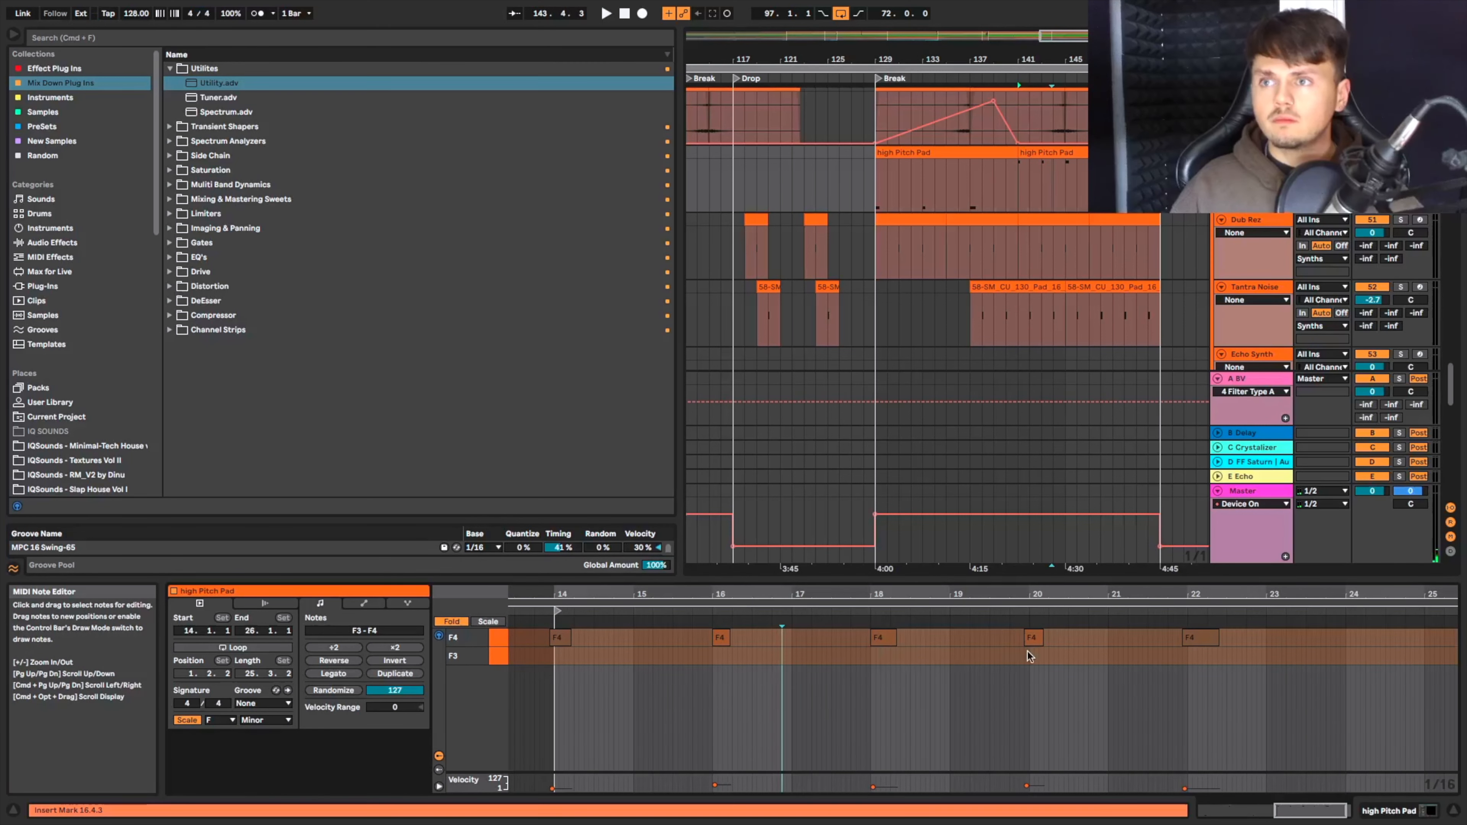
Nudge the F4 notes near clip bars 20, 22 and 14 so that each starts exactly on its bar line.
{"action": "left_click", "coordinate": [1036, 640]}
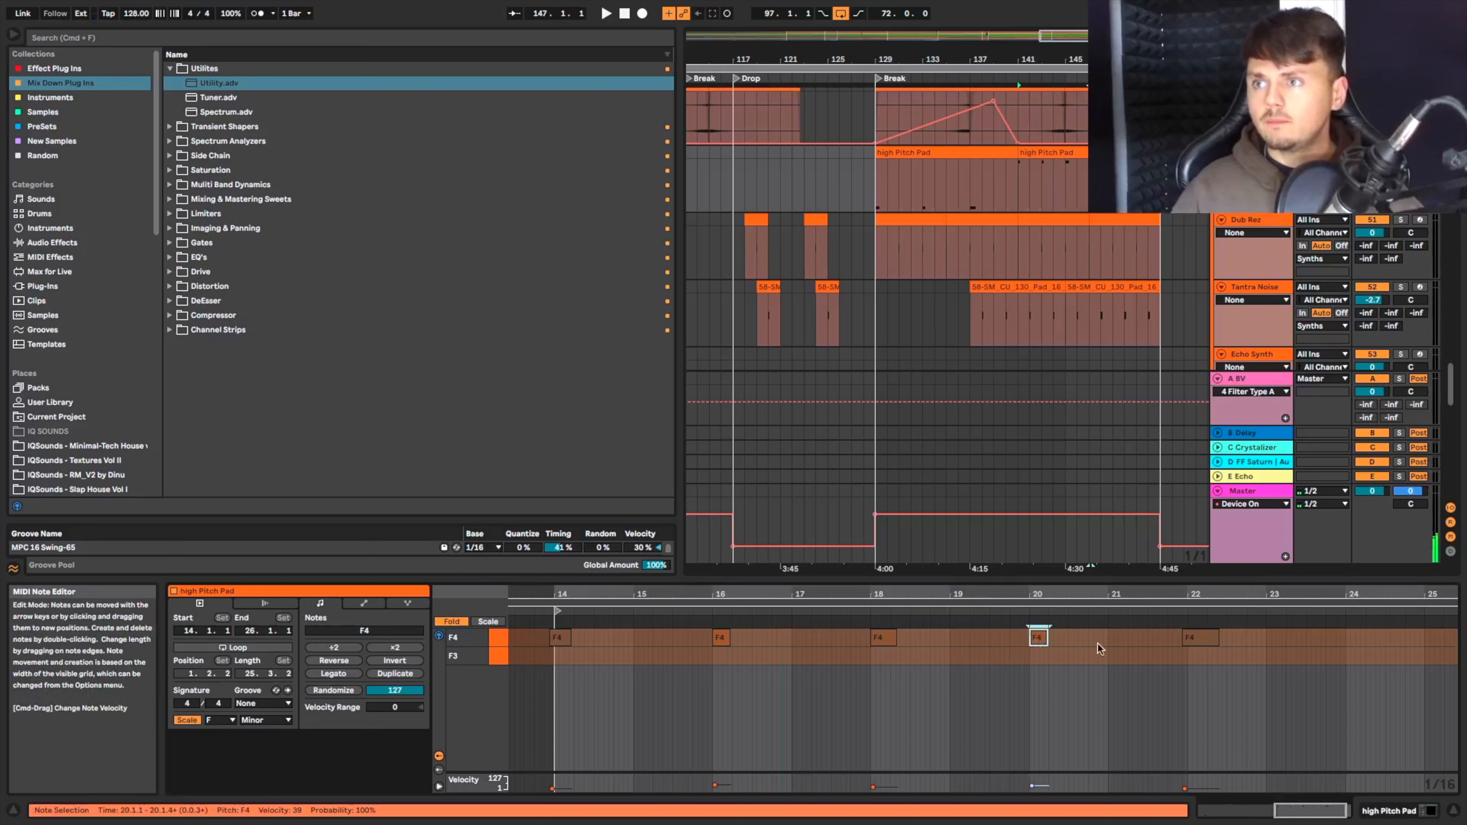
{"action": "left_click_drag", "start_coordinate": [1105, 649], "coordinate": [1397, 628]}
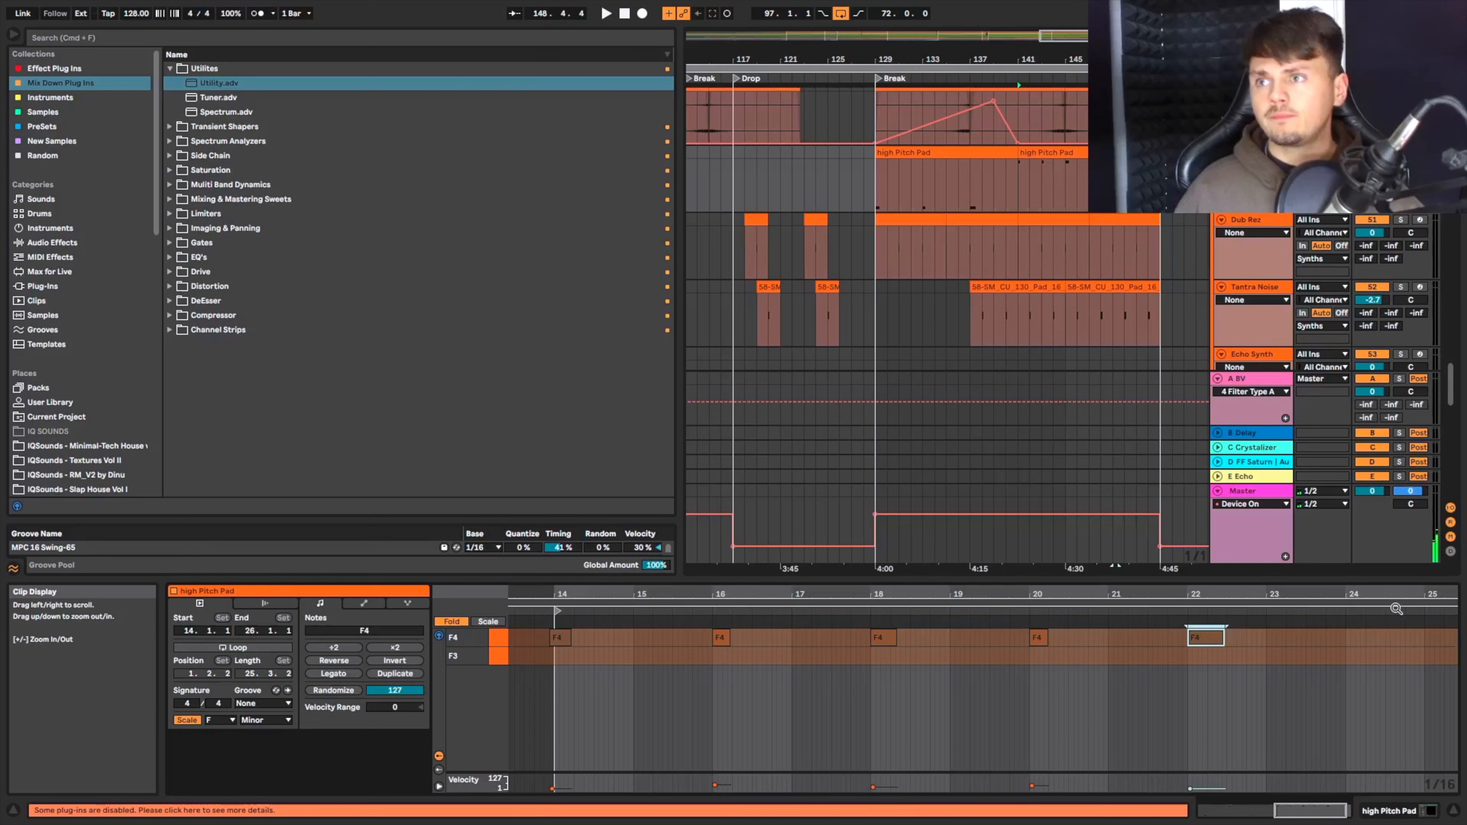
{"action": "left_click", "coordinate": [564, 640]}
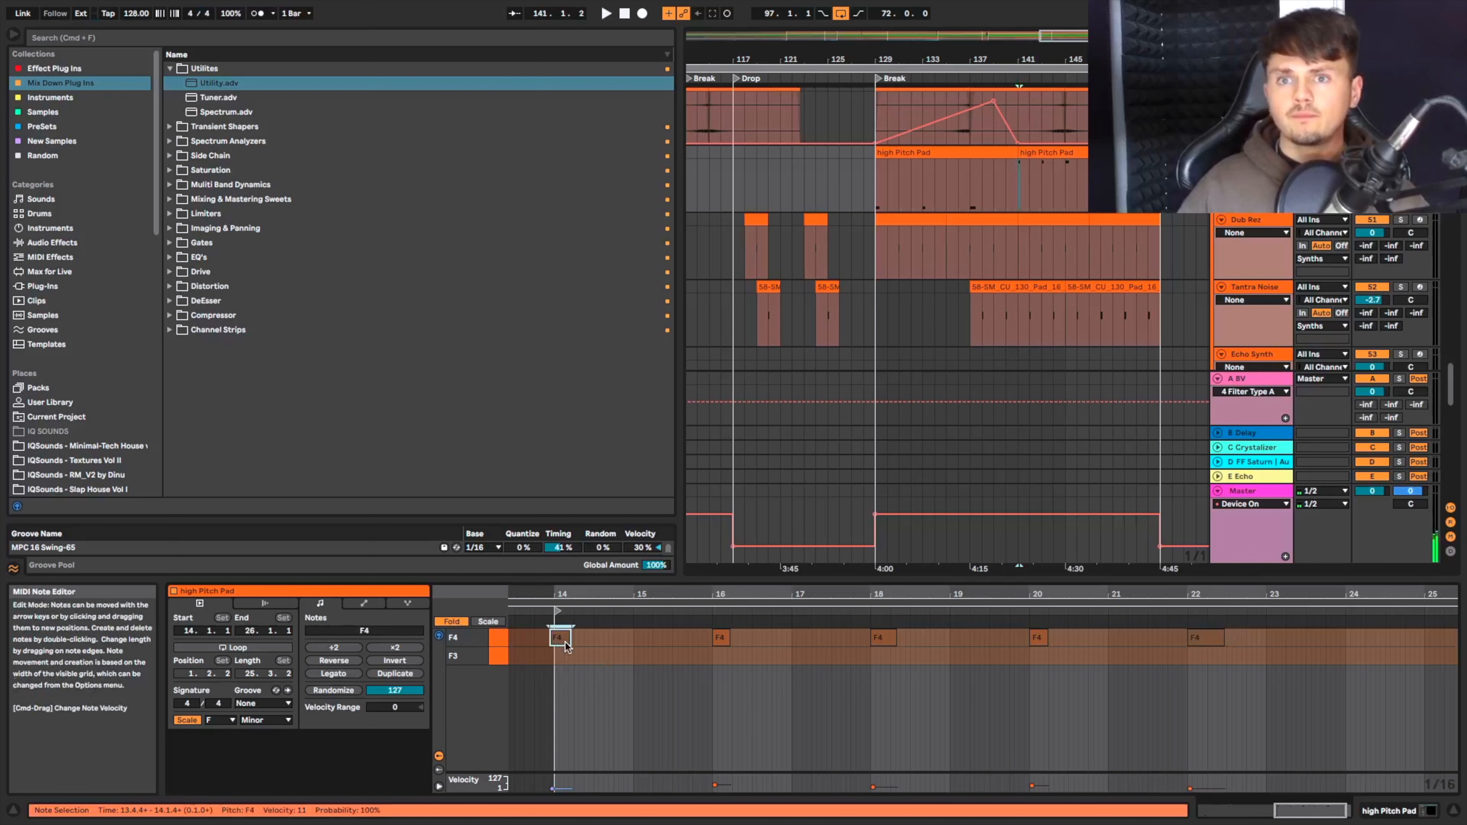
Raise the velocity of all F4 notes in the second high Pitch Pad clip and return the insert mark to bar 129.
{"action": "key", "text": "super+a"}
{"action": "left_click_drag", "start_coordinate": [877, 790], "coordinate": [878, 775]}
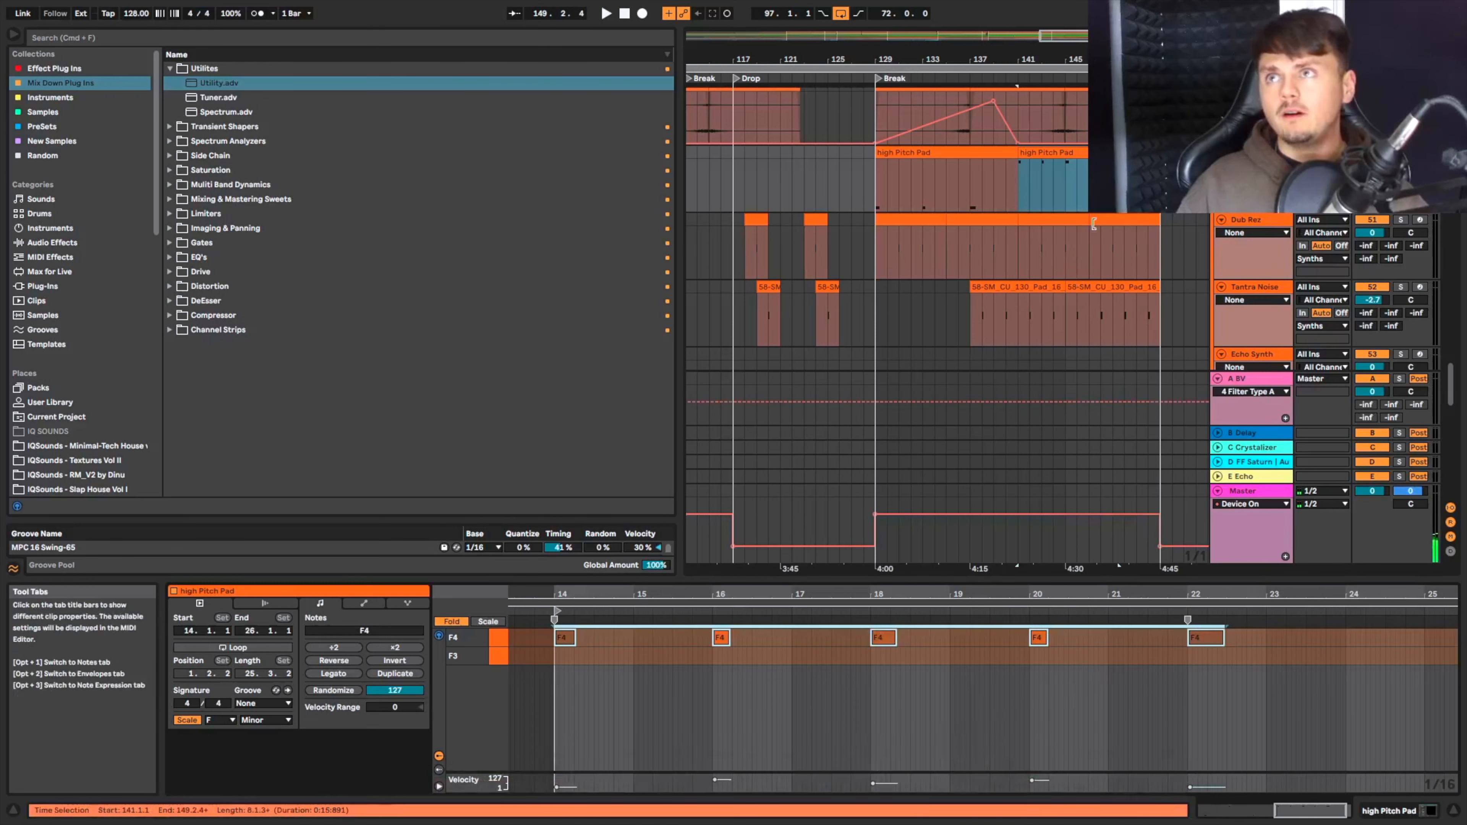
{"action": "left_click", "coordinate": [877, 188]}
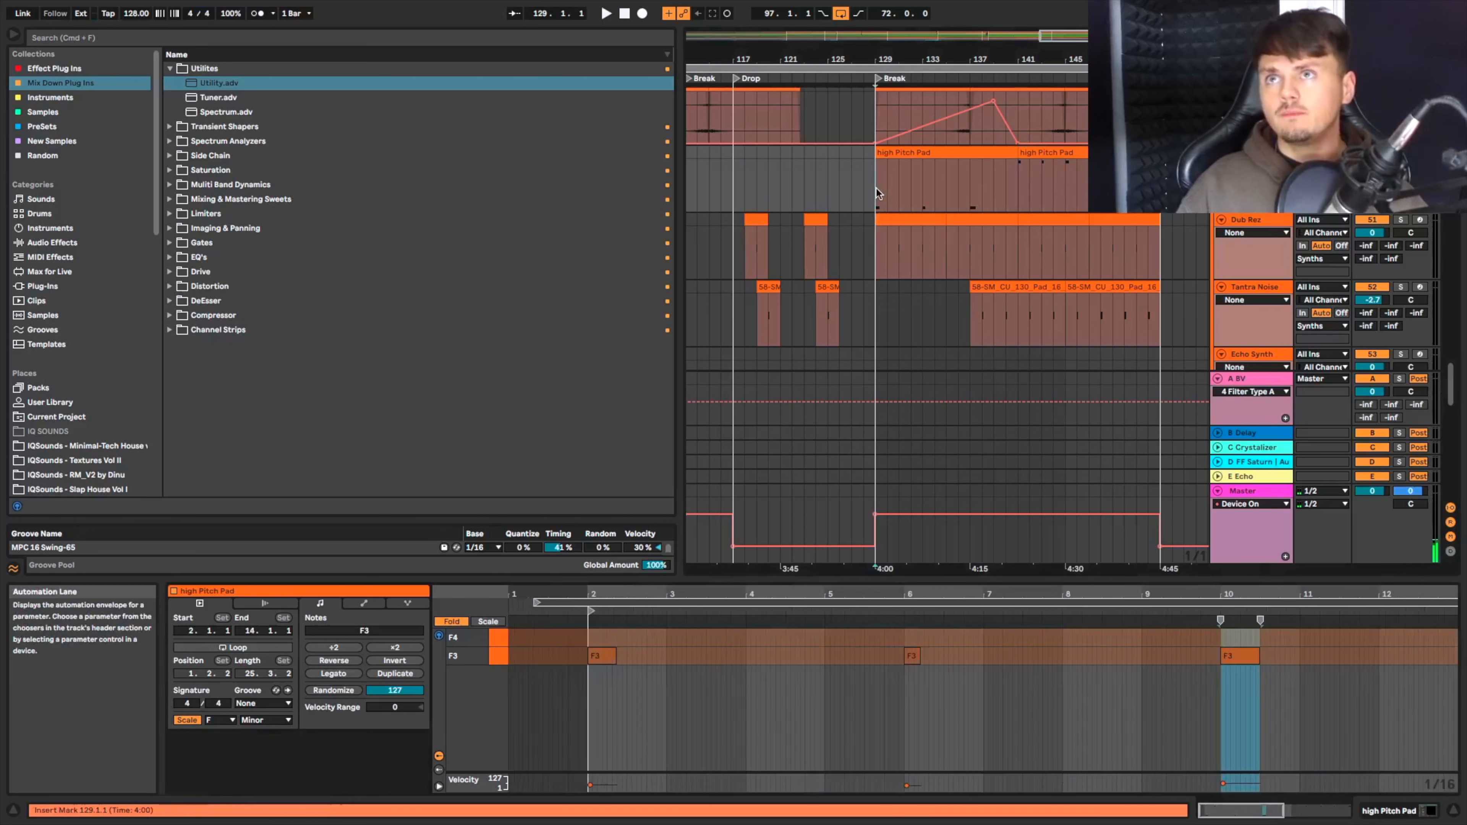
Repeat the high Pitch Pad's bars 129 to 133 up to bar 141, and consolidate bars 129 to 141 into one clip.
{"action": "key", "text": "space"}
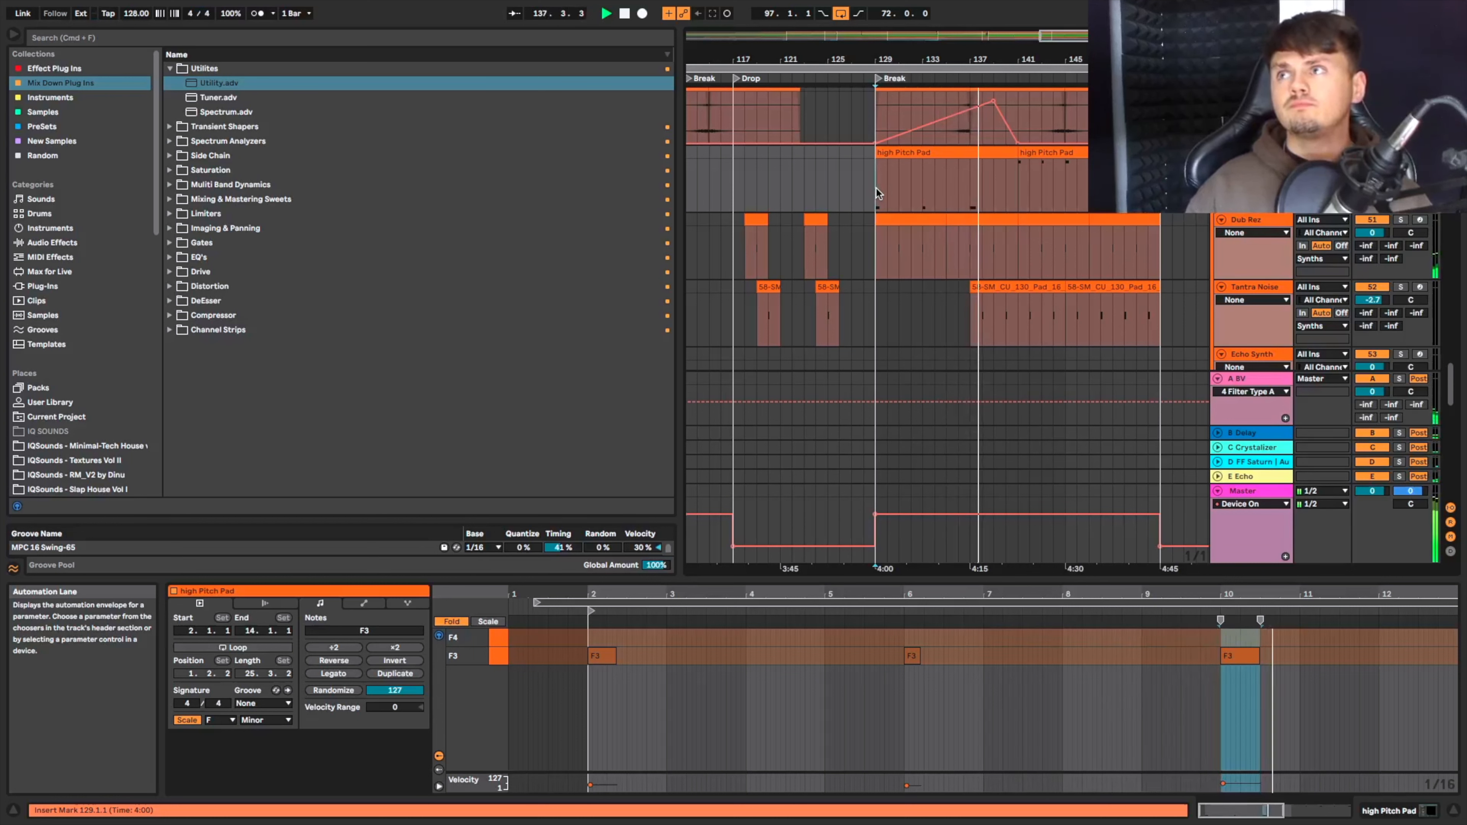
{"action": "key", "text": "space"}
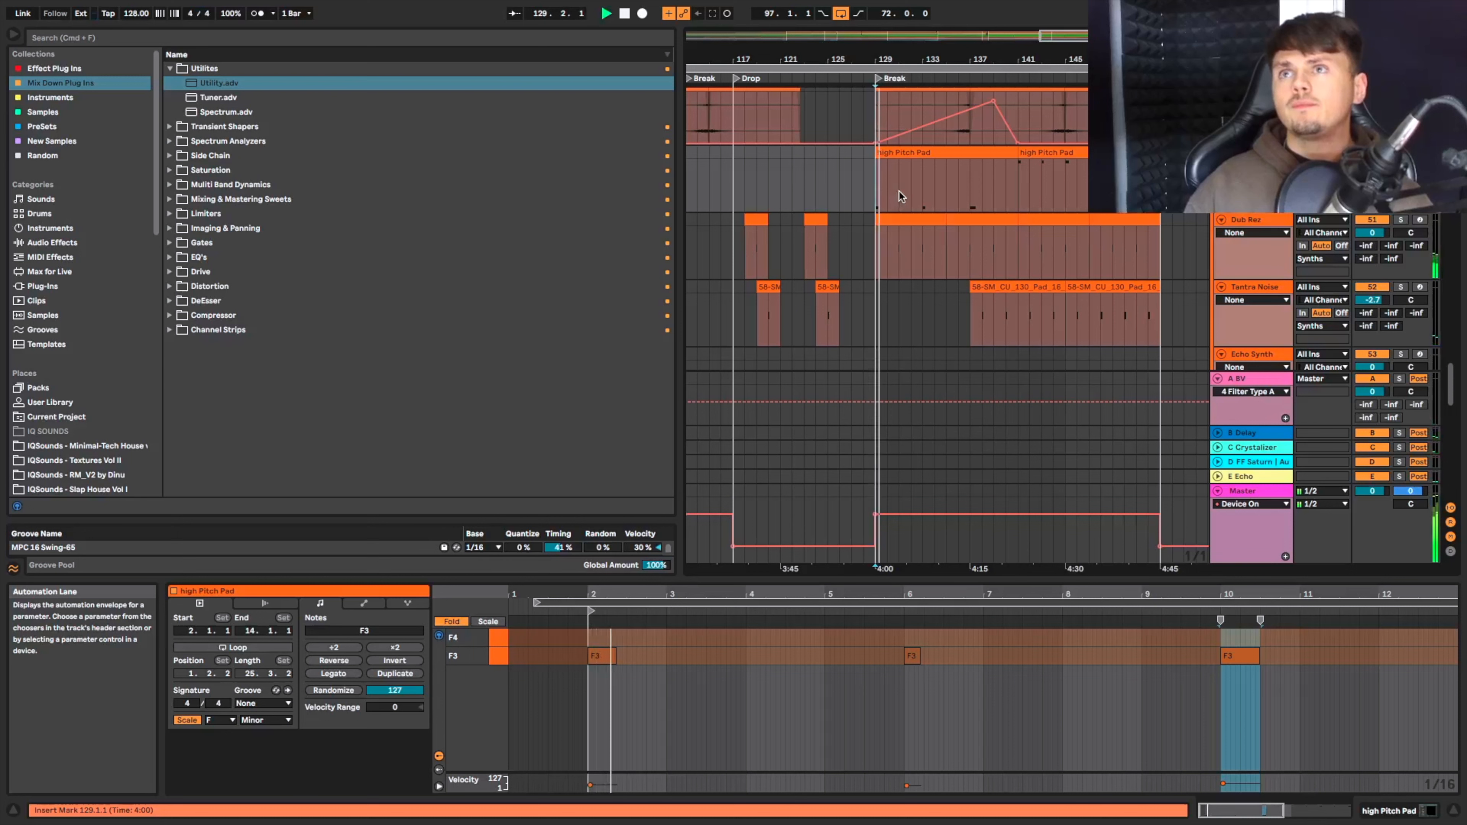
{"action": "left_click_drag", "start_coordinate": [919, 189], "coordinate": [876, 155]}
{"action": "key", "text": "super+d"}
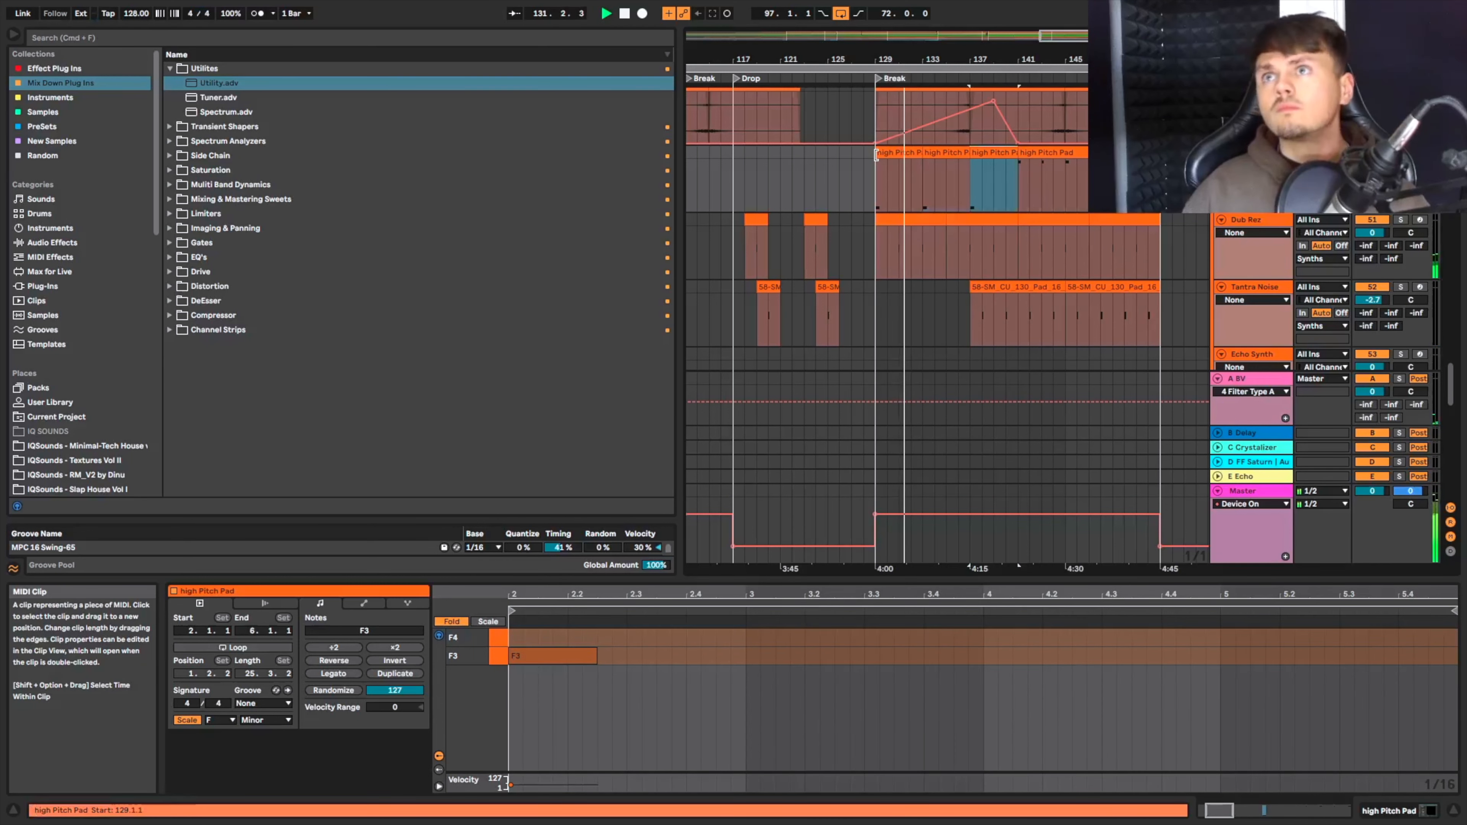
{"action": "left_click_drag", "start_coordinate": [1012, 199], "coordinate": [872, 153]}
{"action": "key", "text": "super+j"}
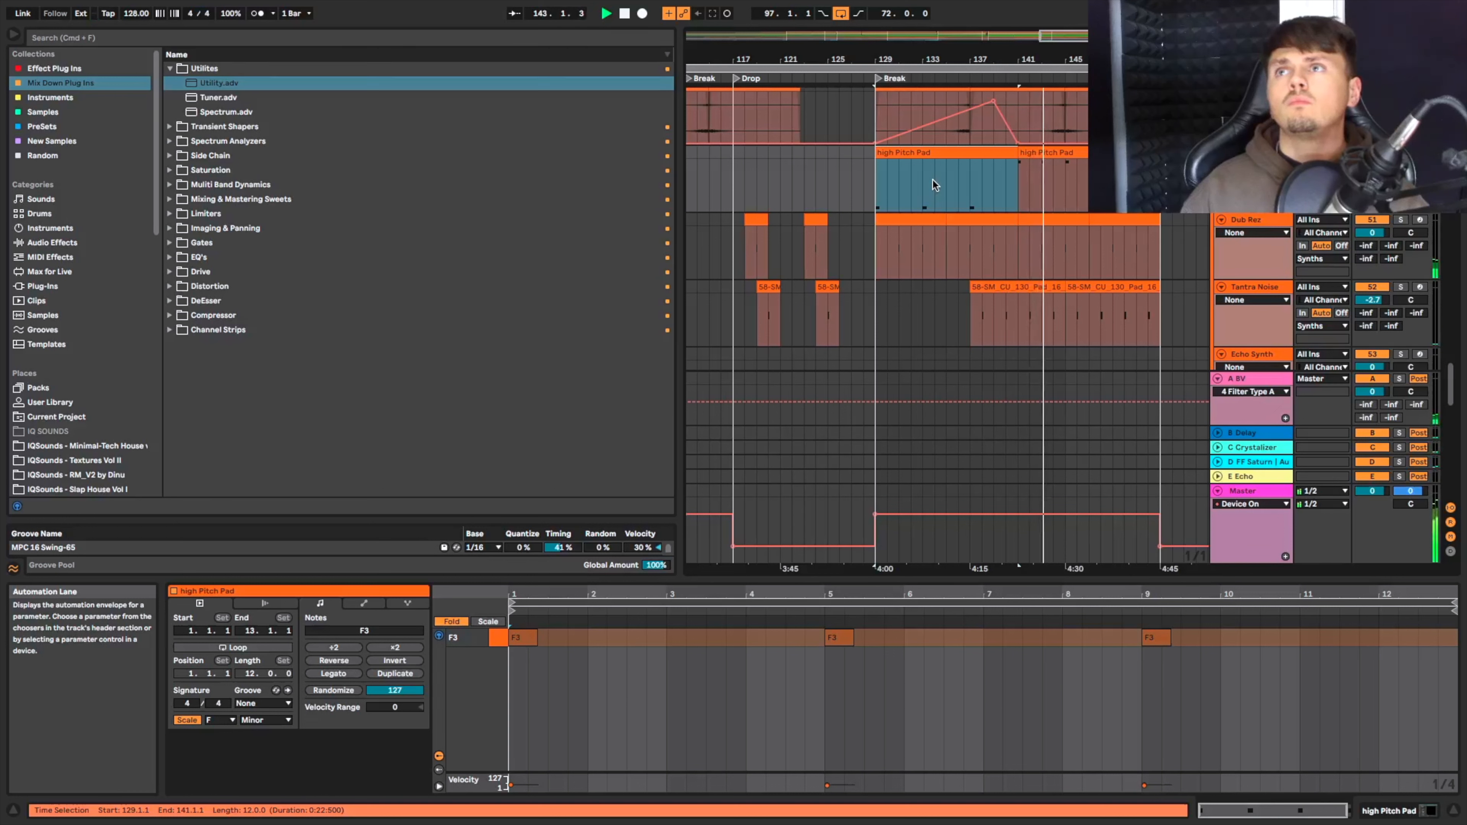
Split the first high Pitch Pad clip at bar 137, duplicate its last four bars over bars 141 to 145, and play from bar 141.
{"action": "left_click", "coordinate": [1045, 151]}
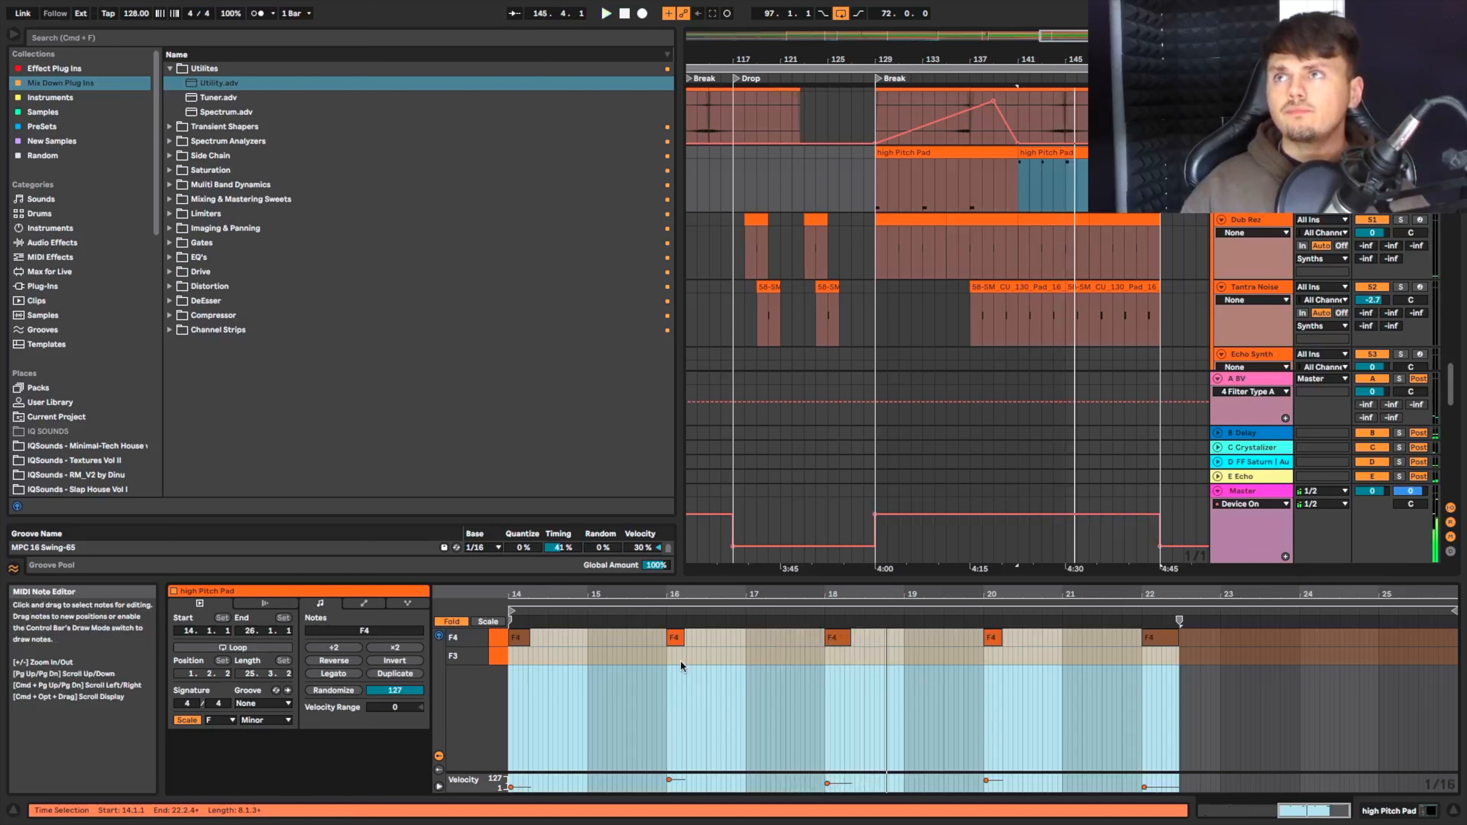
{"action": "left_click", "coordinate": [968, 195]}
{"action": "key", "text": "super+e"}
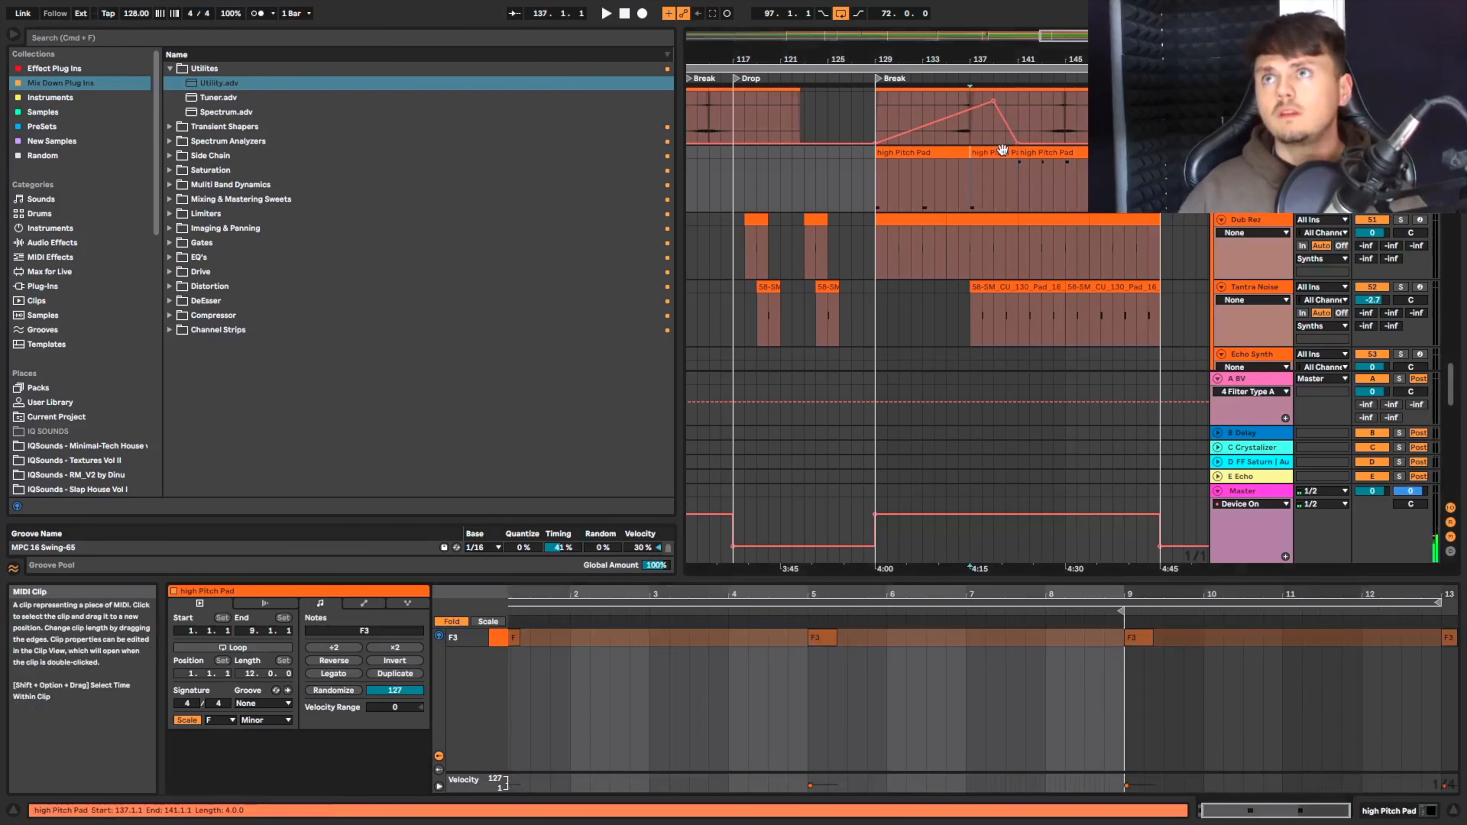
{"action": "left_click", "coordinate": [1002, 151]}
{"action": "key", "text": "super+d"}
{"action": "left_click", "coordinate": [1019, 193]}
{"action": "key", "text": "space"}
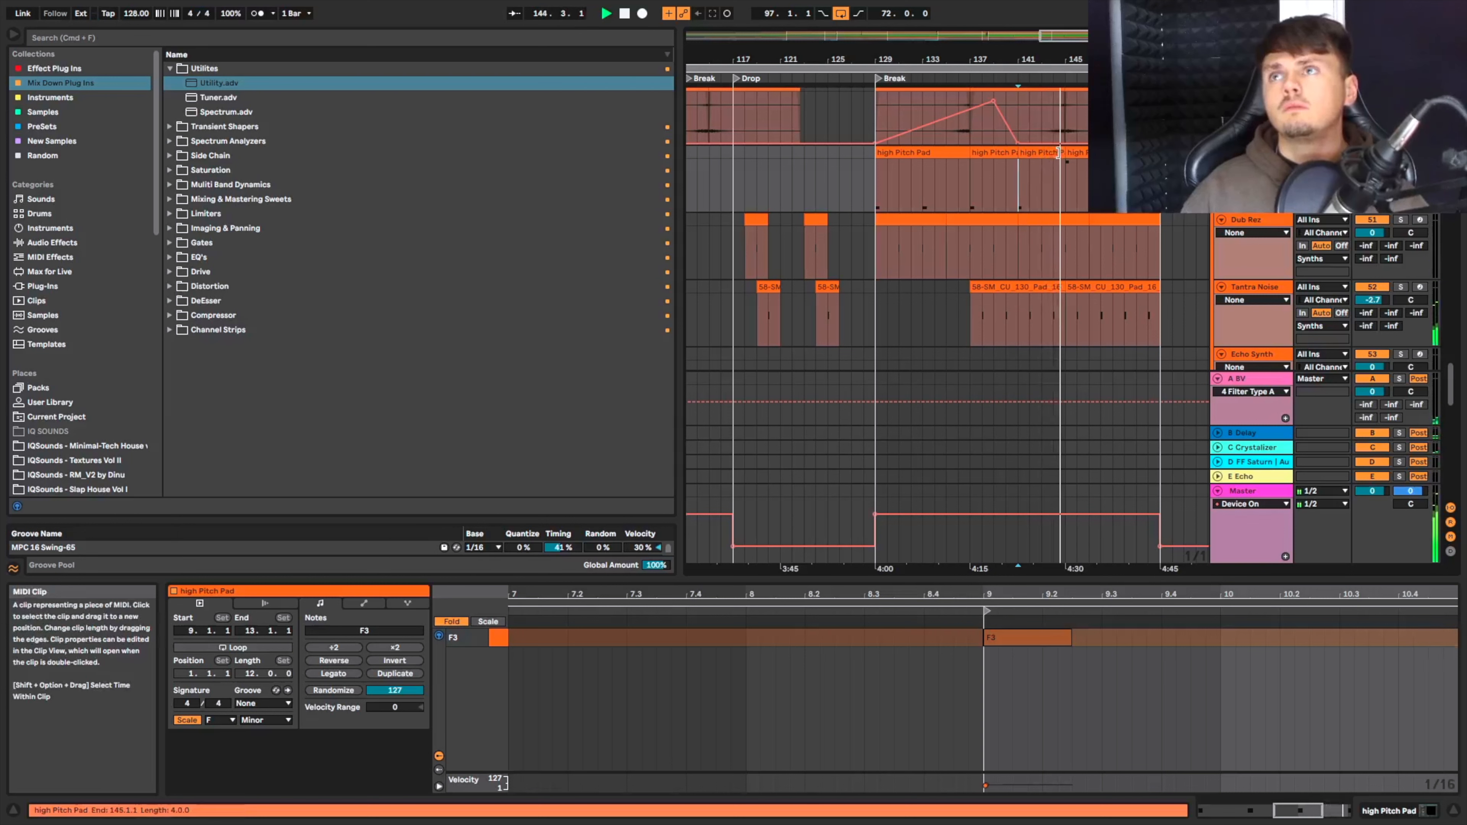
Transpose the F4 note at clip bar 22 of the last high Pitch Pad clip up an octave to F5.
{"action": "left_click", "coordinate": [1078, 151]}
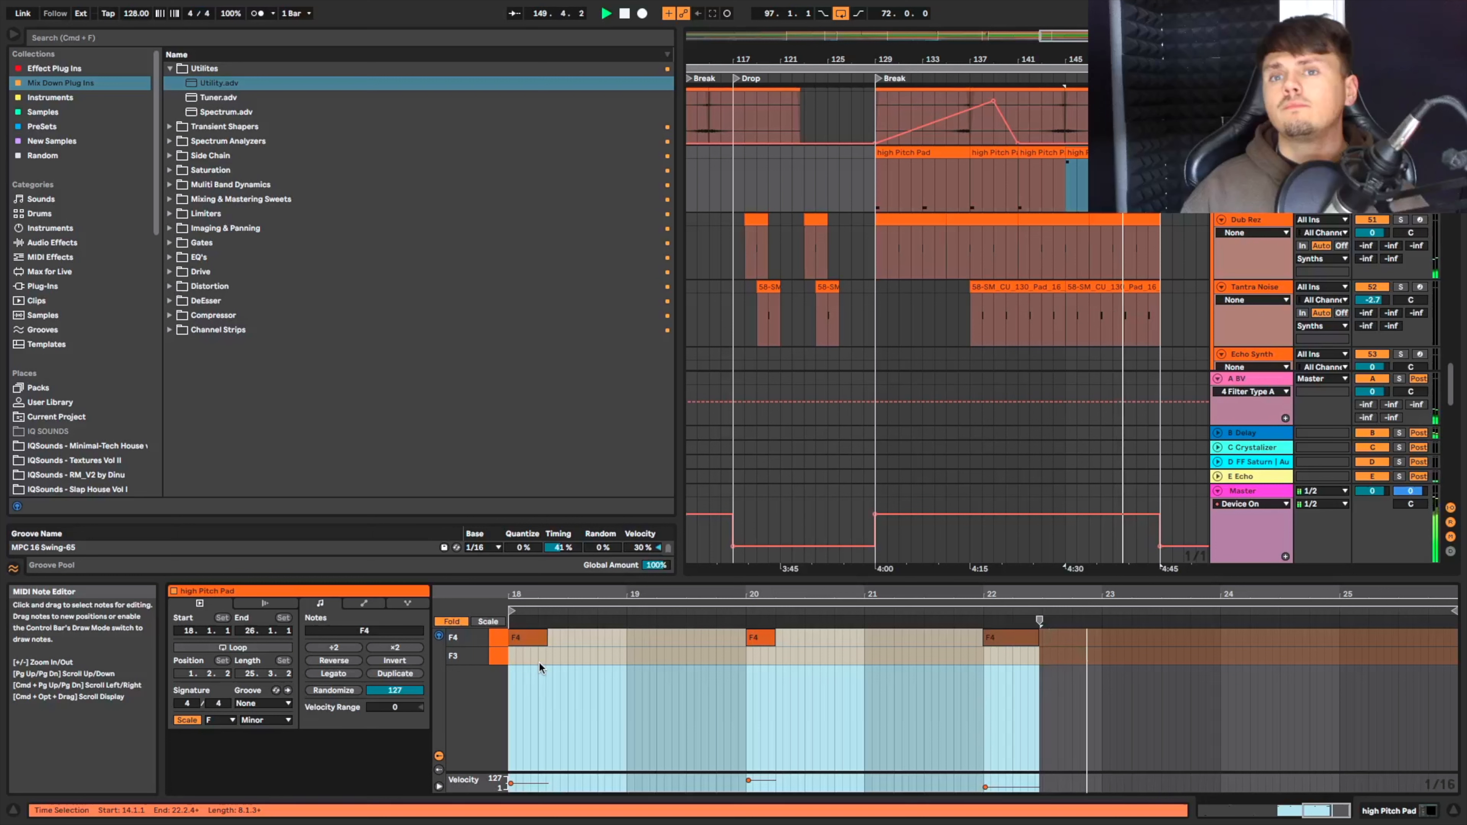
{"action": "left_click", "coordinate": [527, 638]}
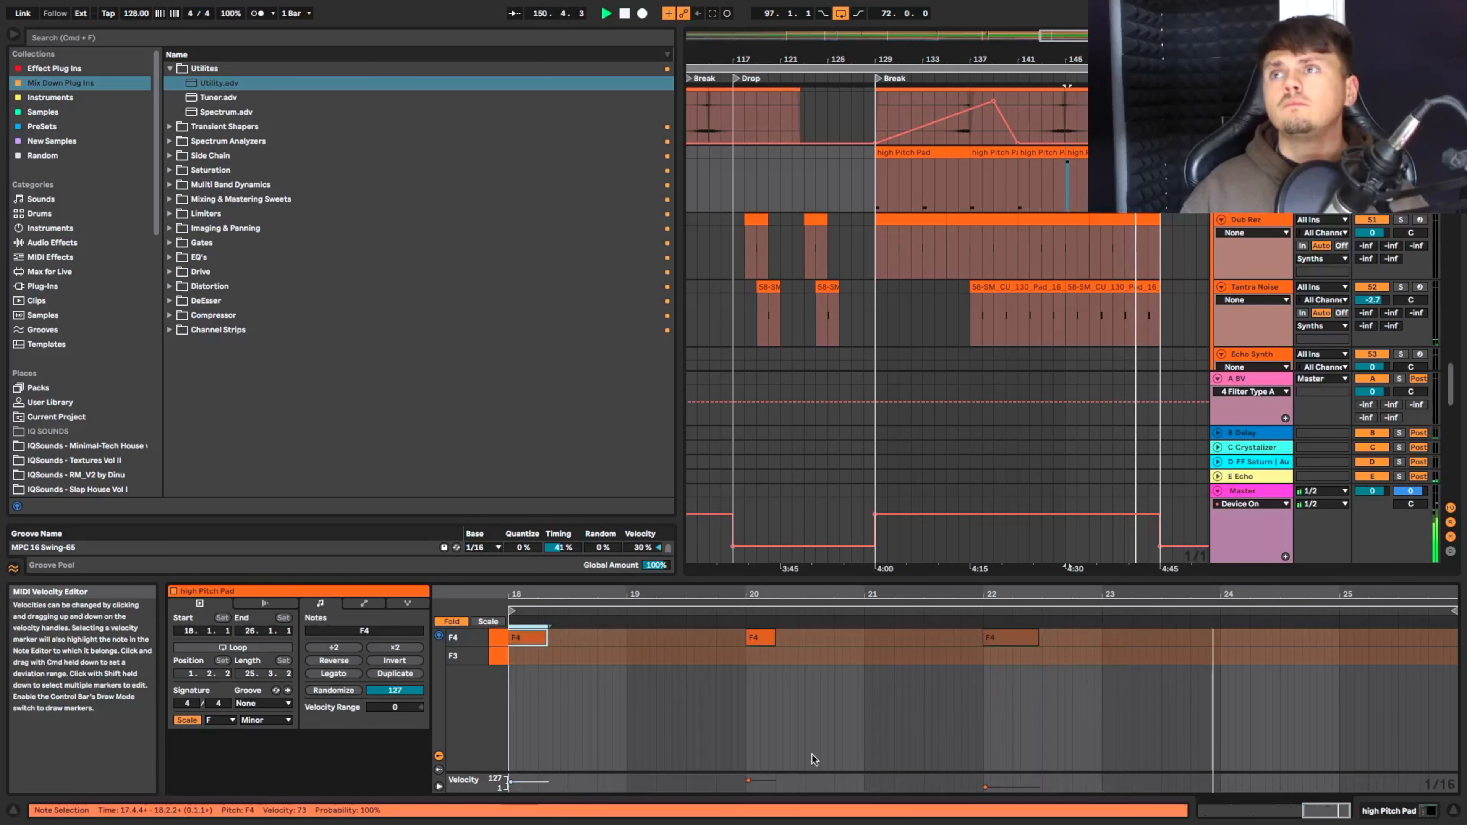
{"action": "left_click_drag", "start_coordinate": [972, 676], "coordinate": [1002, 635]}
{"action": "key", "text": "shift+Up"}
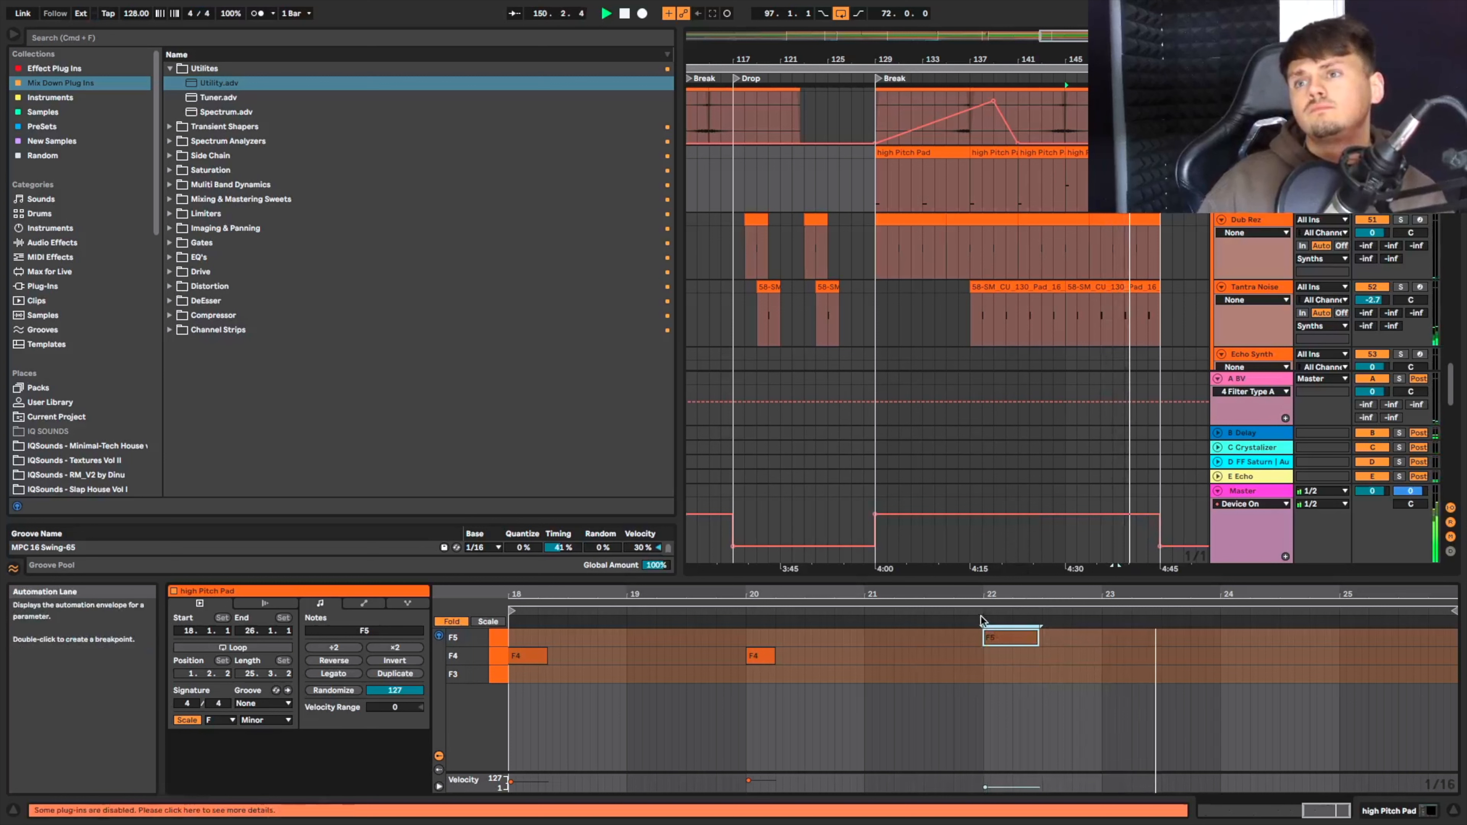
Layer a copy of the F5 note at clip bar 22 one octave below as F4, and stop playback.
{"action": "double_click", "coordinate": [988, 656]}
{"action": "double_click", "coordinate": [987, 656]}
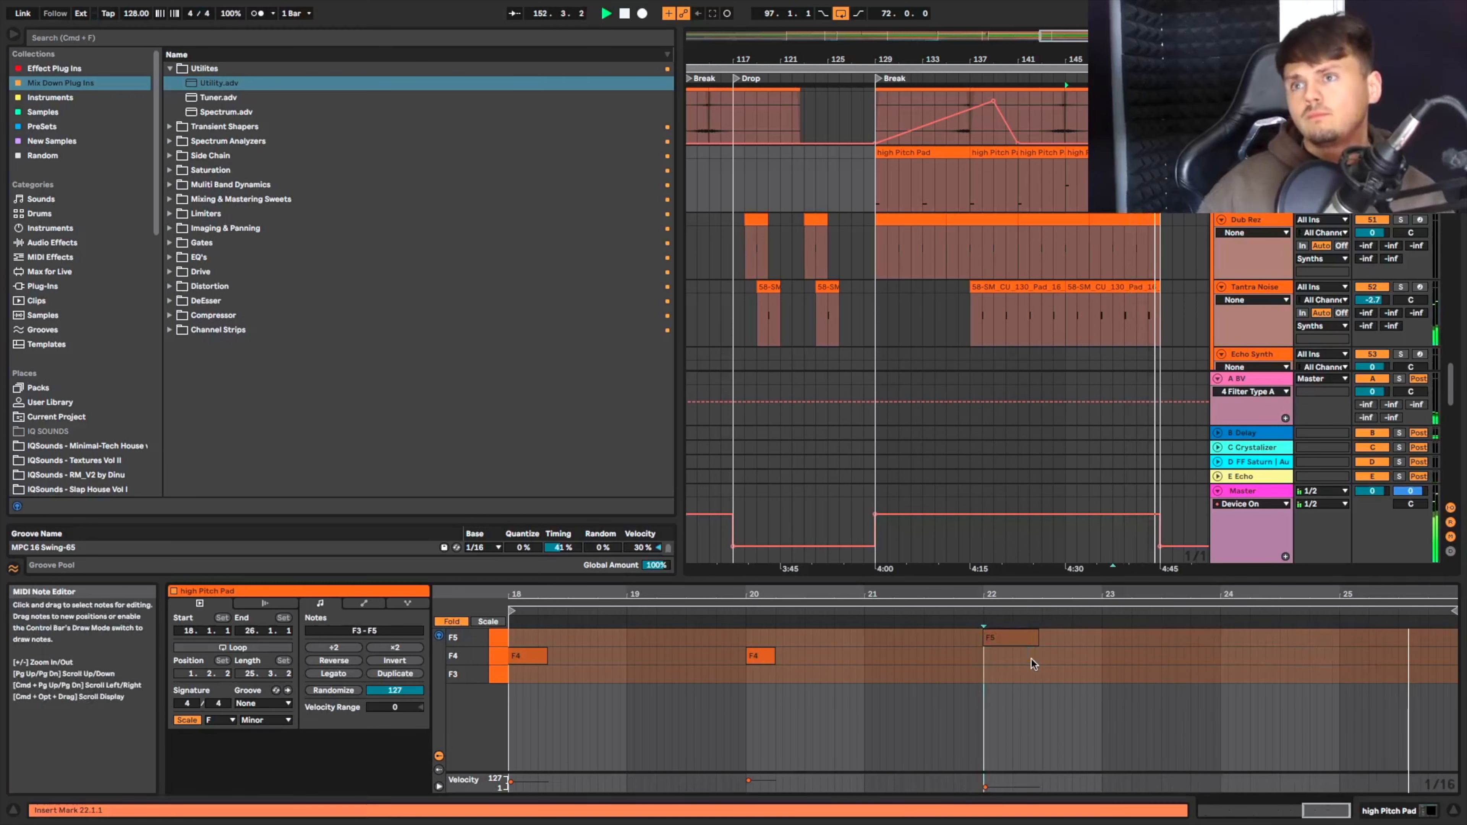
{"action": "left_click", "coordinate": [1012, 635]}
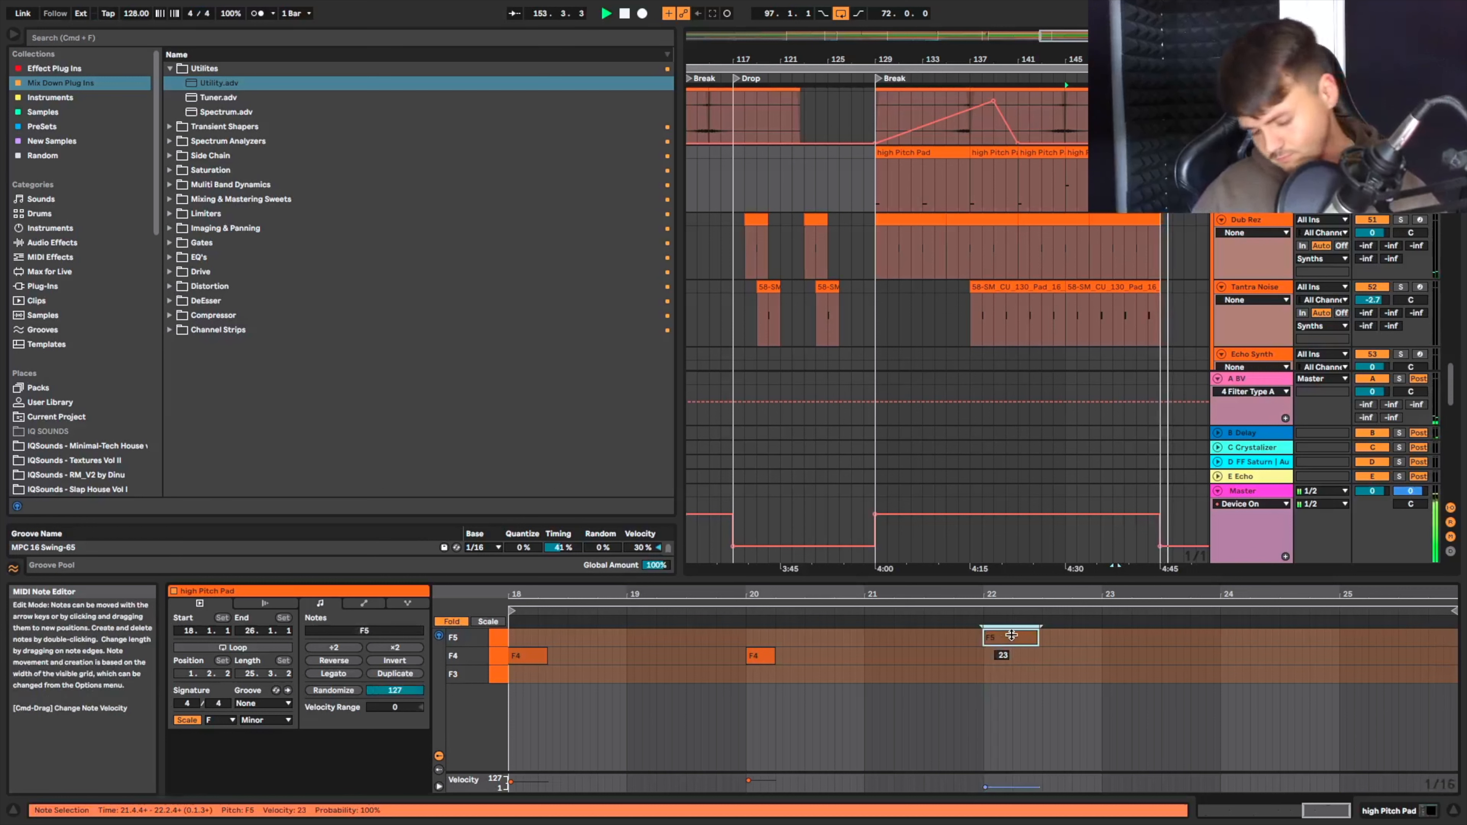
{"action": "key", "text": "super+c"}
{"action": "key", "text": "super+v"}
{"action": "key", "text": "Down"}
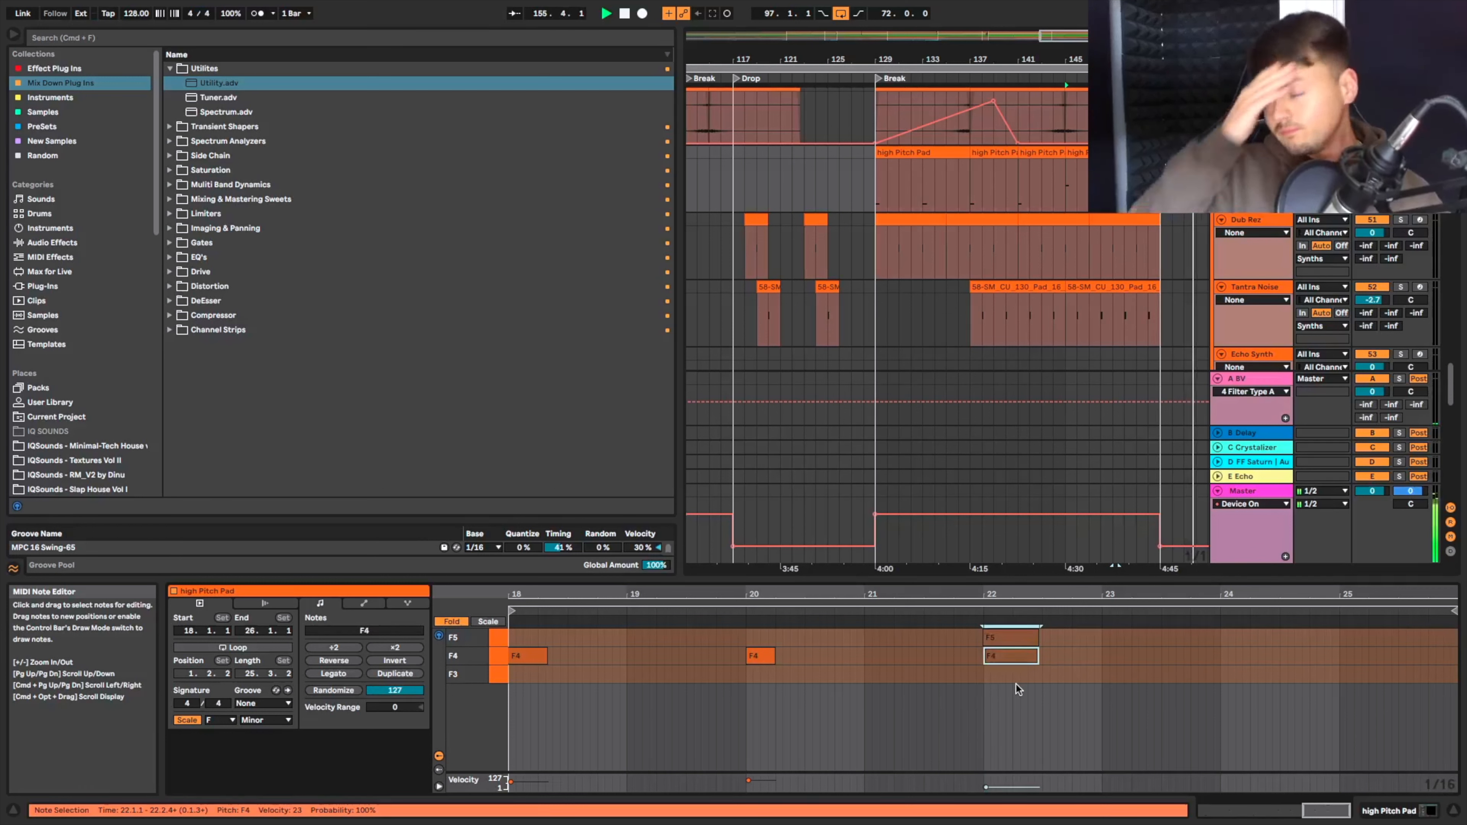
{"action": "key", "text": "space"}
Play from bar 129, open Analog Lab V on the high Pitch Pad track and raise its Movement to about 0.17.
{"action": "scroll", "coordinate": [850, 209], "scroll_direction": "left", "scroll_amount": 1}
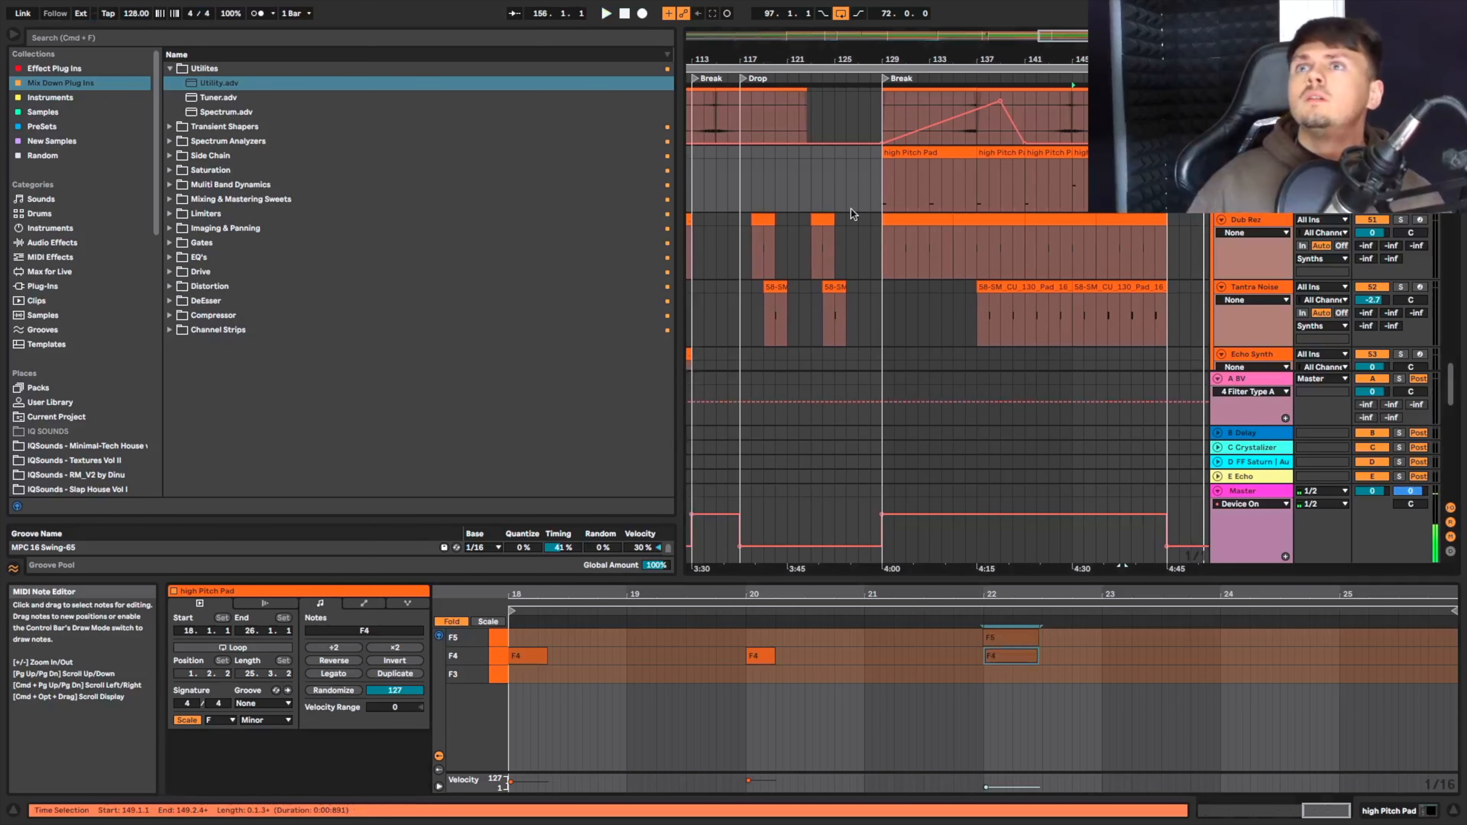
{"action": "left_click", "coordinate": [877, 178]}
{"action": "key", "text": "space"}
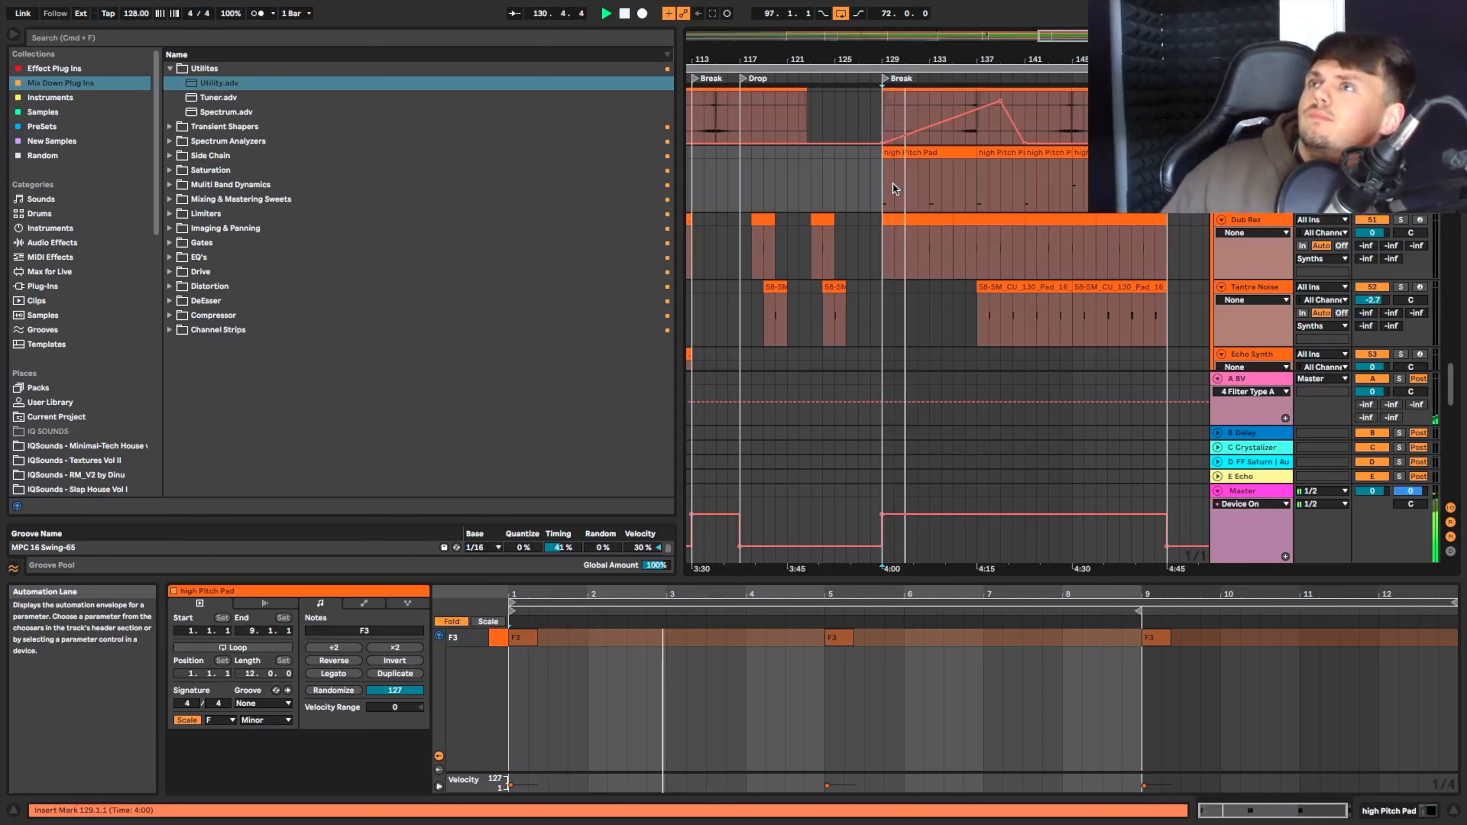
{"action": "double_click", "coordinate": [1250, 152]}
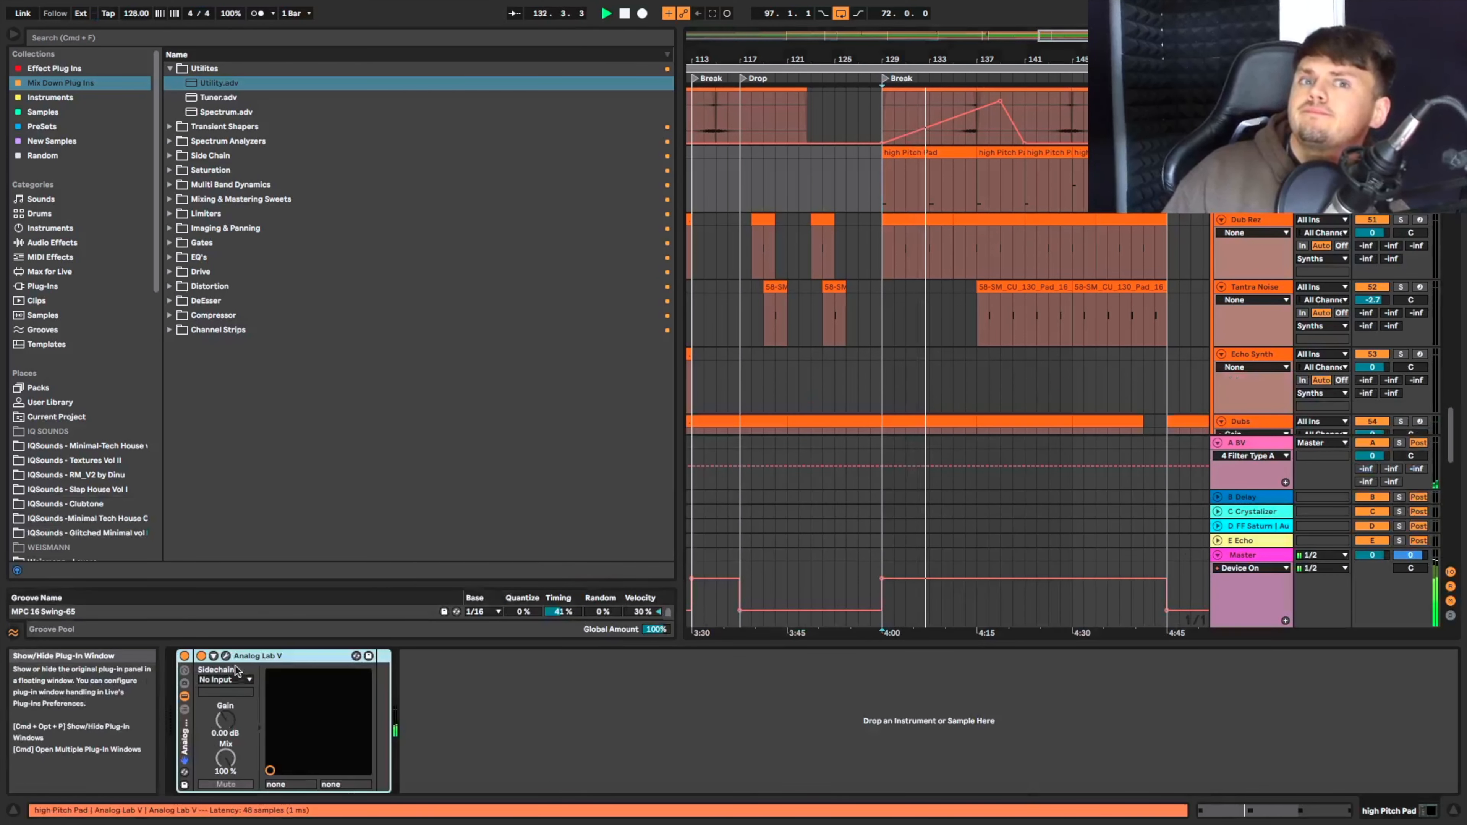
{"action": "left_click", "coordinate": [226, 656]}
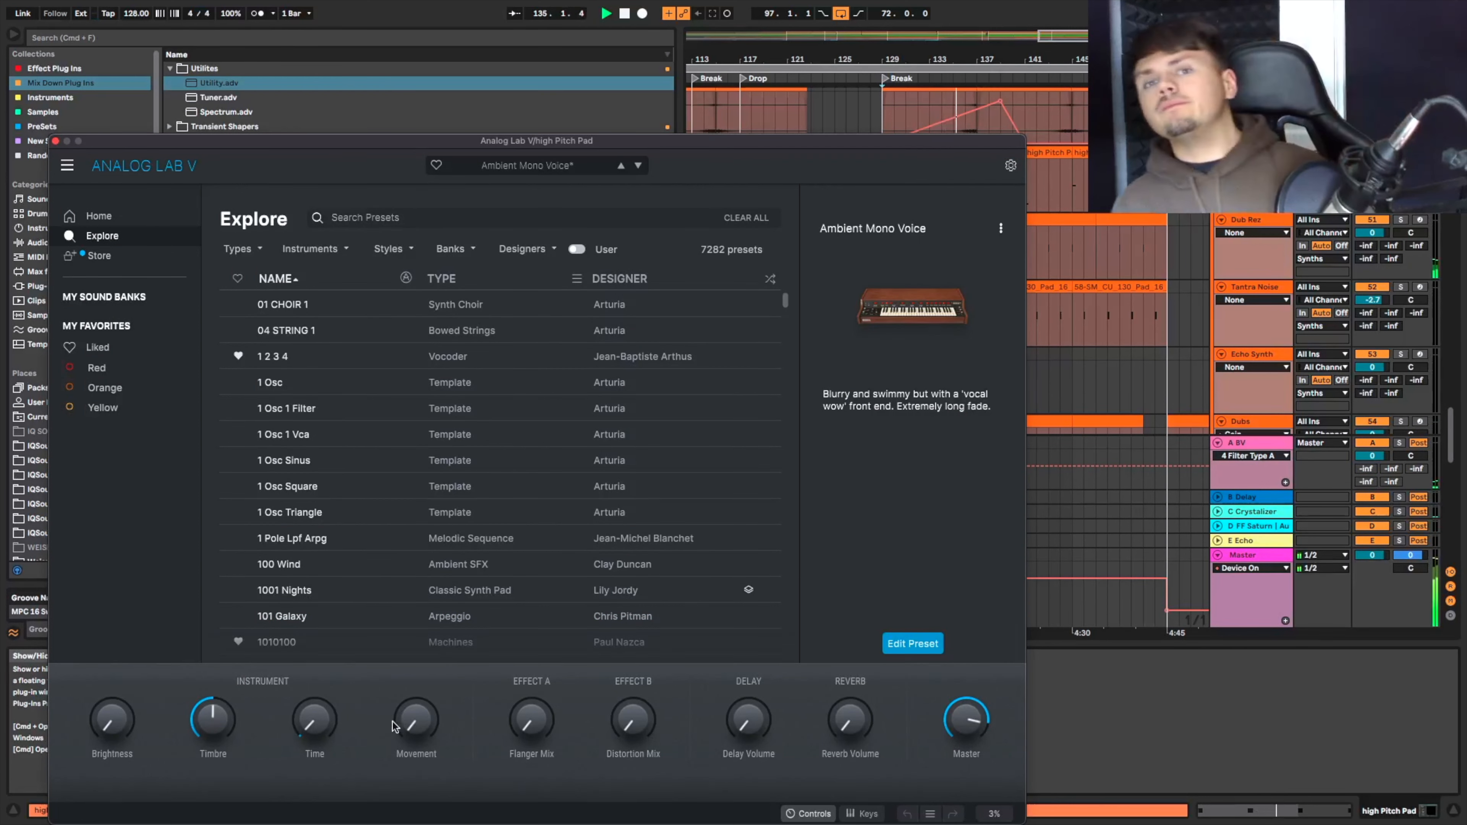
{"action": "left_click_drag", "start_coordinate": [404, 723], "coordinate": [405, 694]}
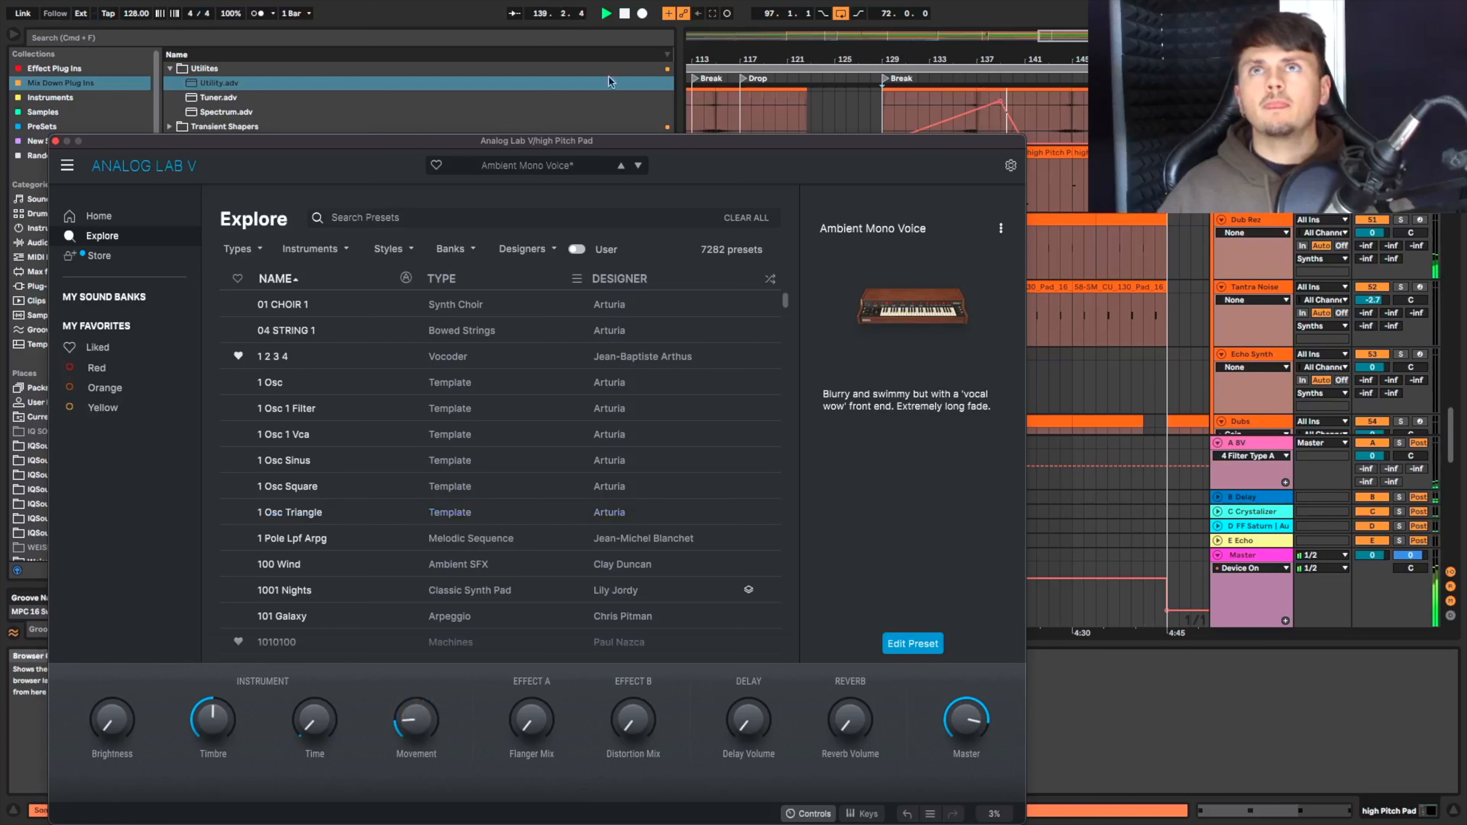
Start recording and automate the pad's Movement gradually up to about 0.936 by bar 152, also tweaking Brightness slightly.
{"action": "left_click", "coordinate": [642, 13]}
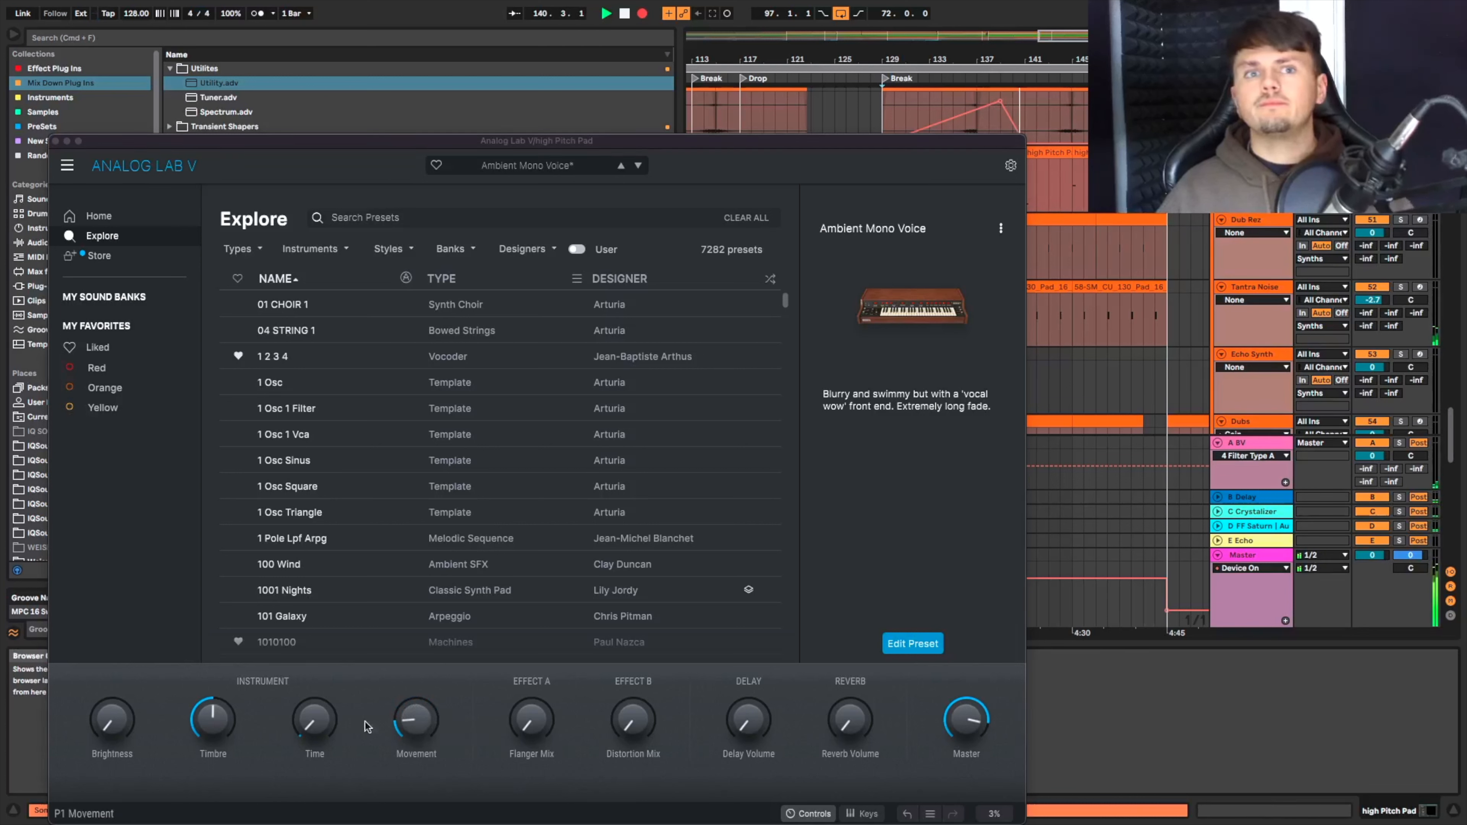
{"action": "mouse_move", "coordinate": [114, 738]}
{"action": "left_mouse_down"}
{"action": "mouse_move", "coordinate": [114, 726]}
{"action": "mouse_move", "coordinate": [113, 743]}
{"action": "left_mouse_up"}
{"action": "left_click_drag", "start_coordinate": [433, 717], "coordinate": [433, 695]}
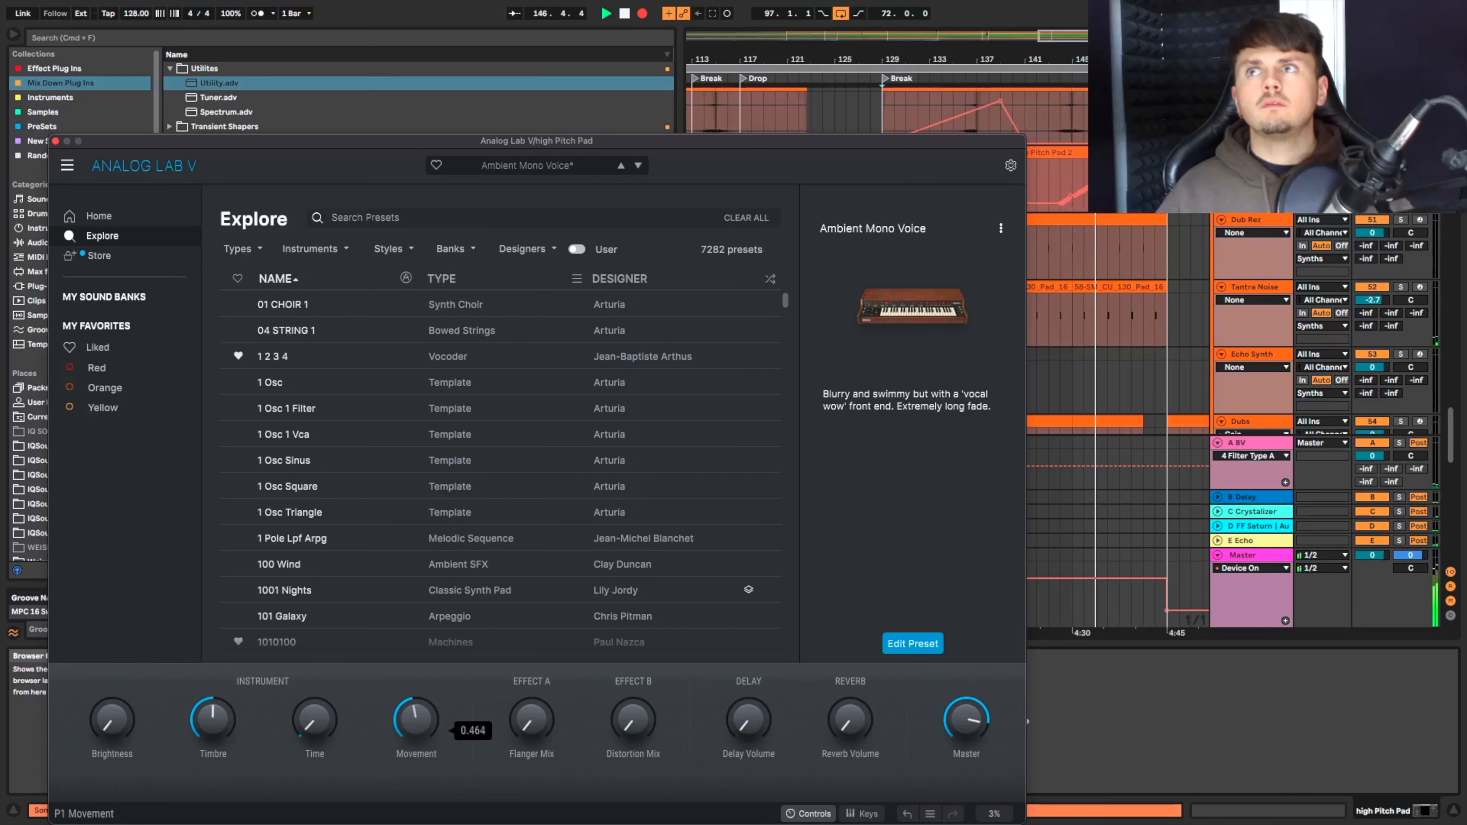
{"action": "left_click_drag", "start_coordinate": [433, 693], "coordinate": [434, 695]}
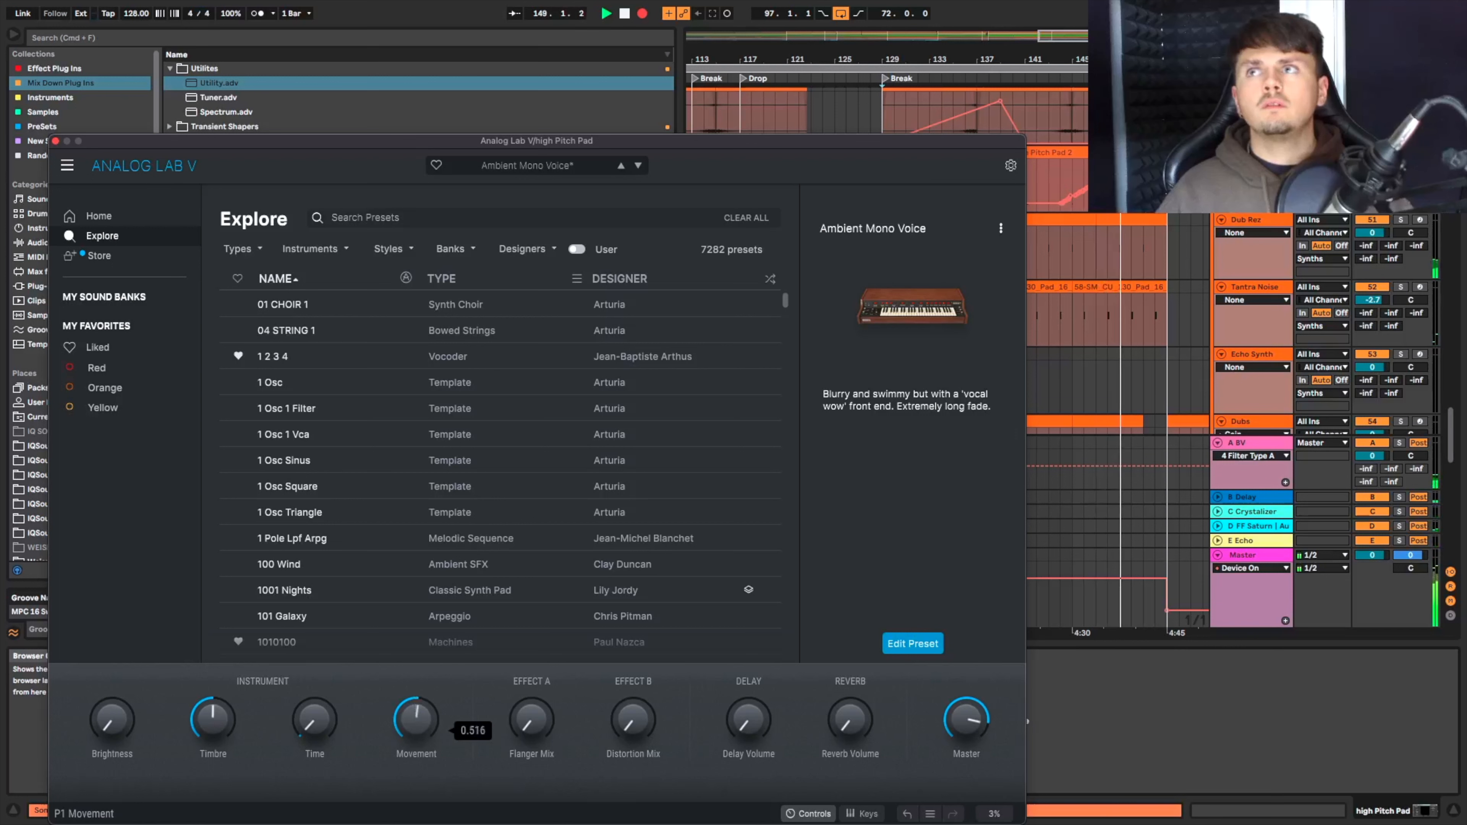
{"action": "left_click_drag", "start_coordinate": [433, 680], "coordinate": [433, 675]}
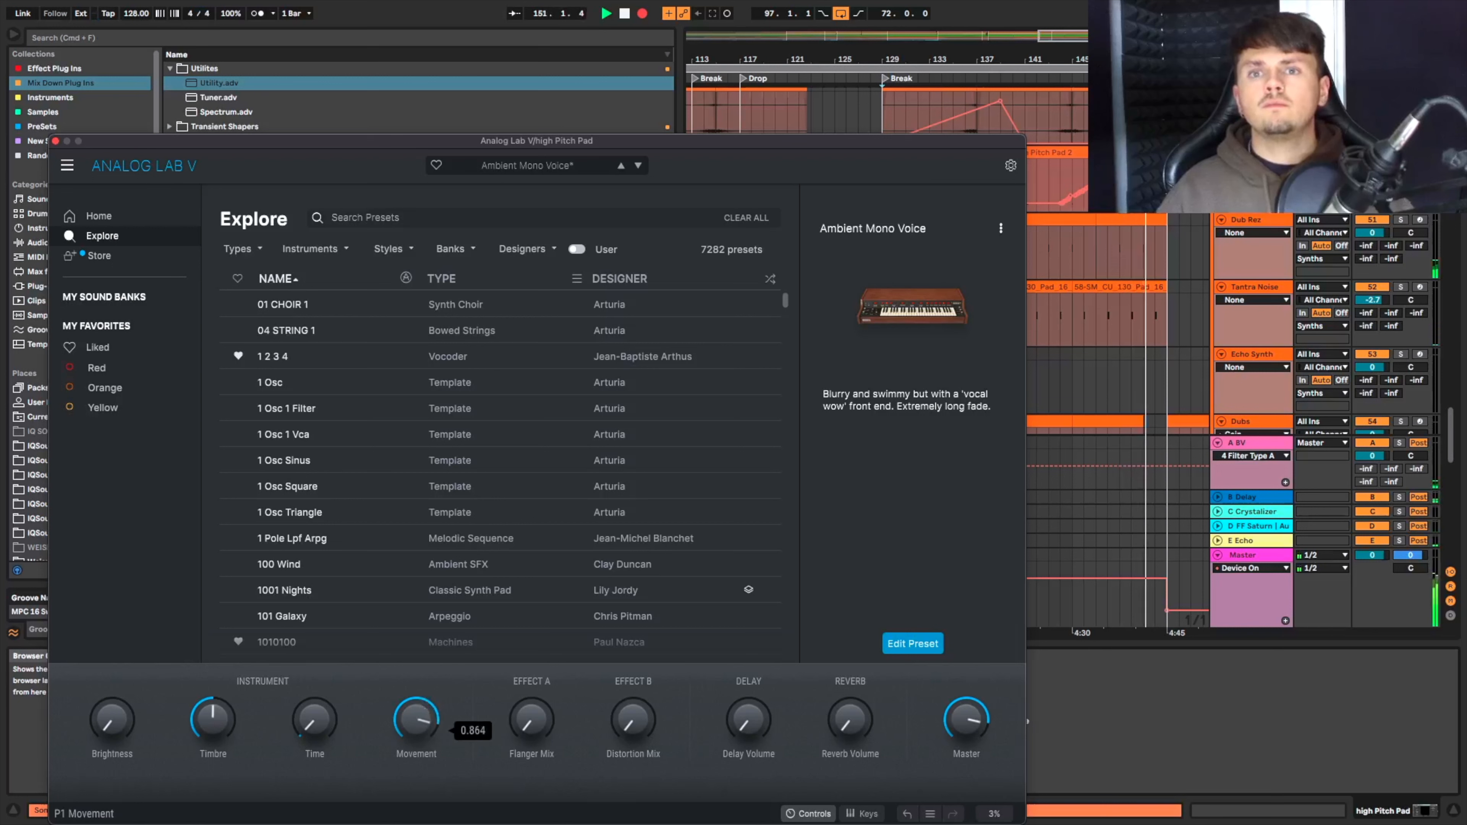
{"action": "left_click_drag", "start_coordinate": [416, 719], "coordinate": [417, 718]}
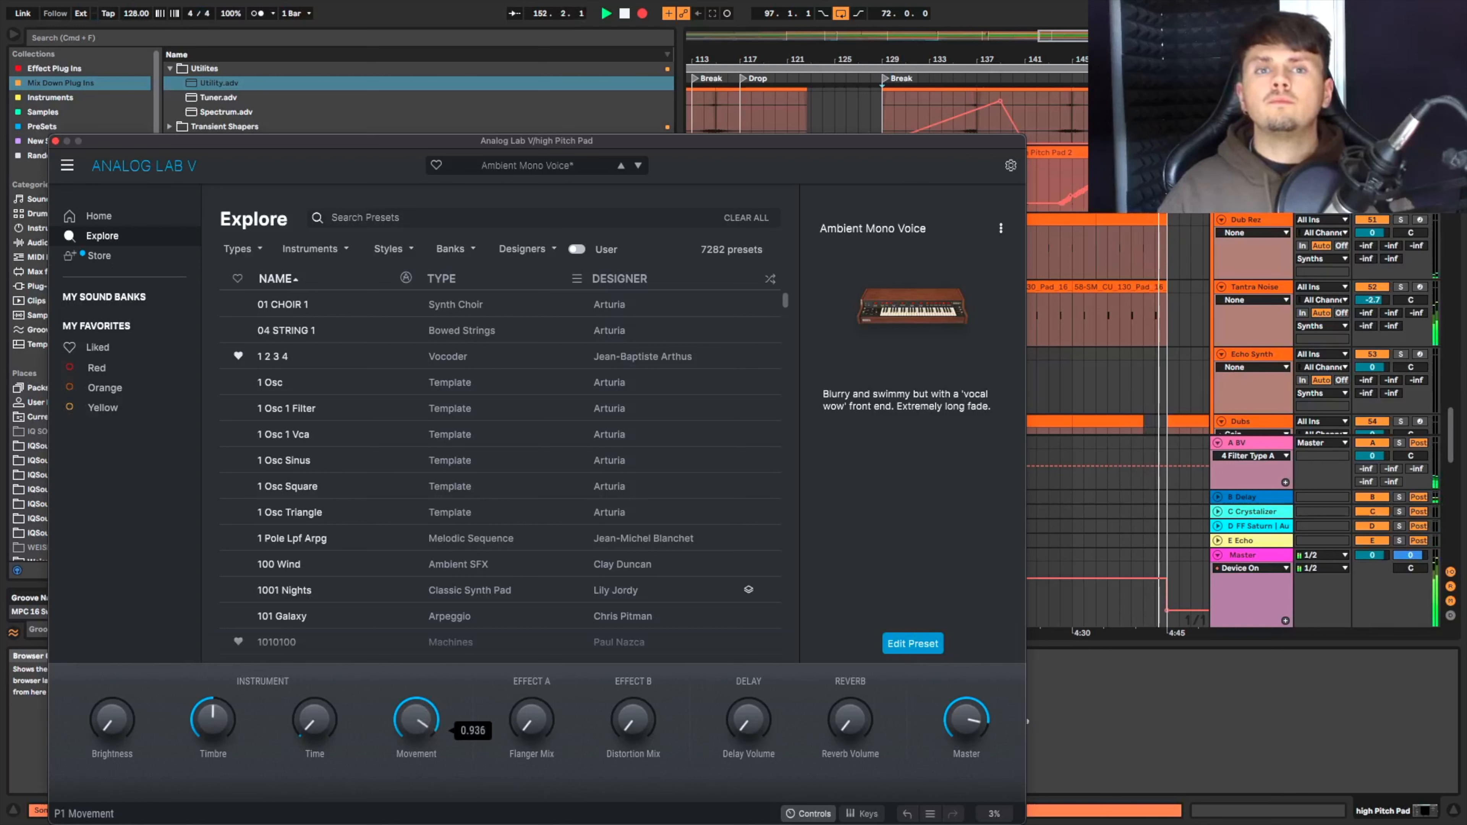
Lower the Timbre at the end of the recording, check the start of the break and close the Analog Lab V window.
{"action": "left_click_drag", "start_coordinate": [213, 719], "coordinate": [213, 729]}
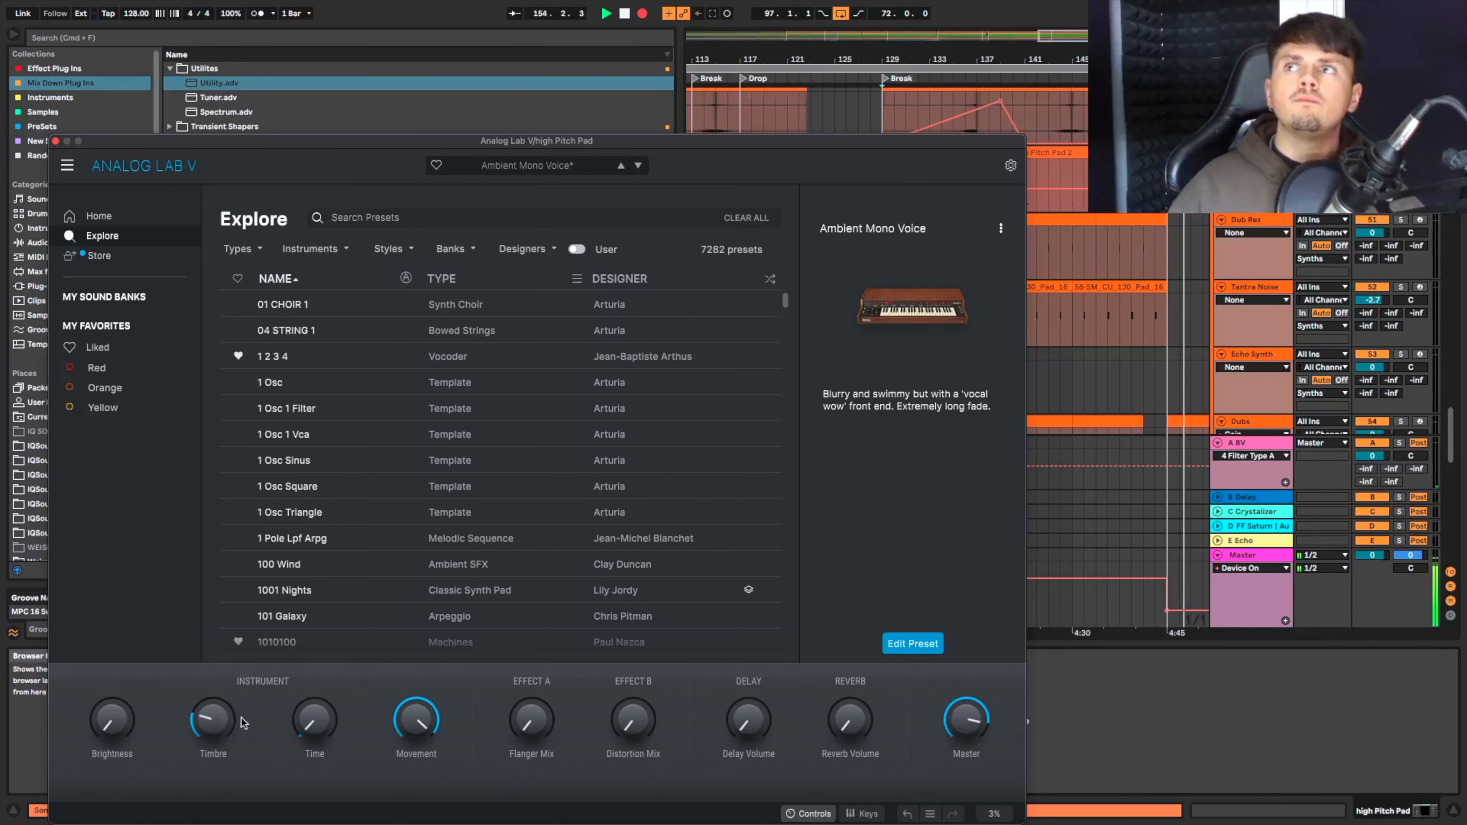
{"action": "key", "text": "space"}
{"action": "key", "text": "space"}
{"action": "left_click", "coordinate": [55, 141]}
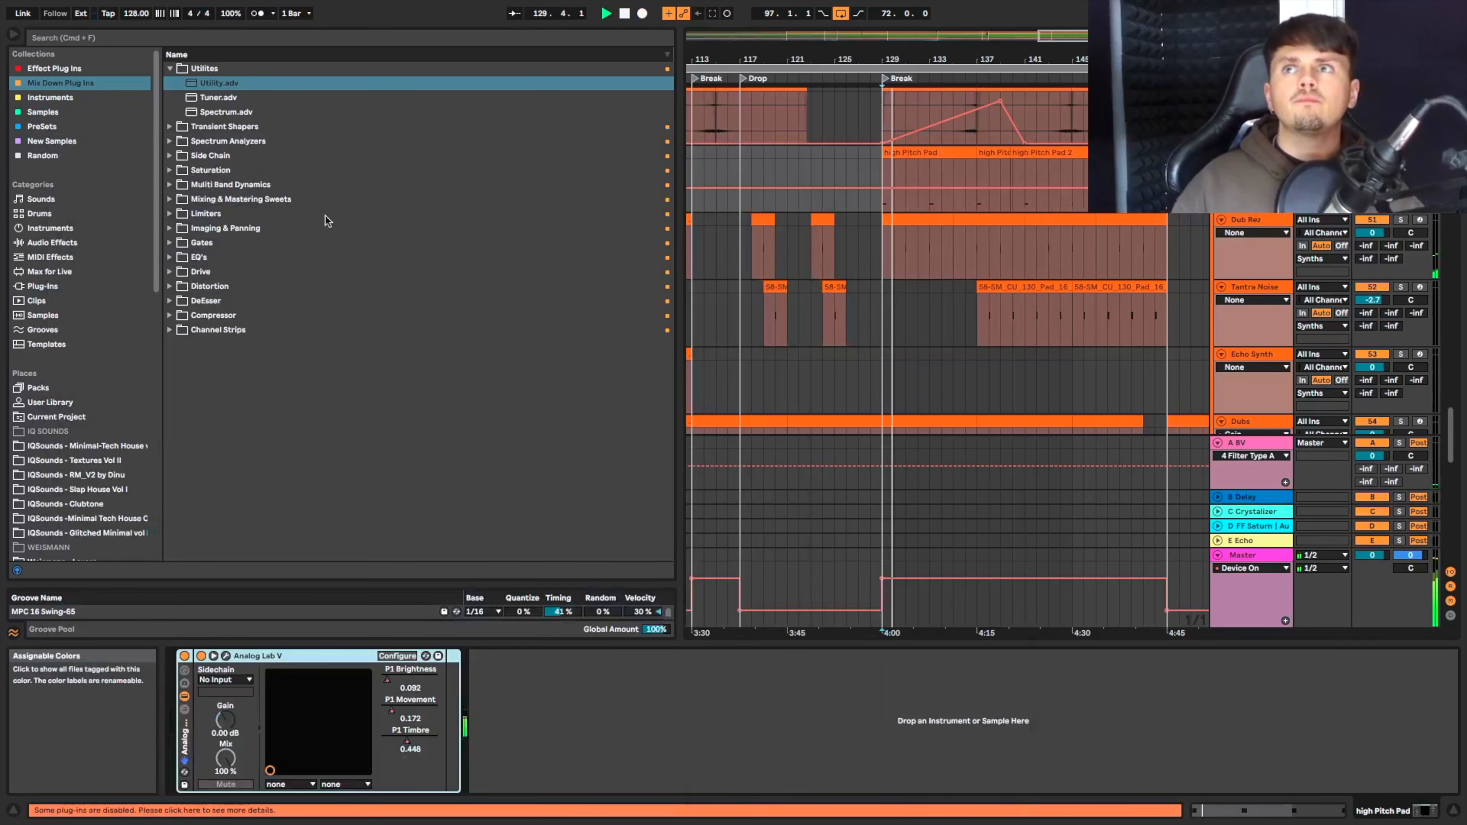
{"action": "key", "text": "space"}
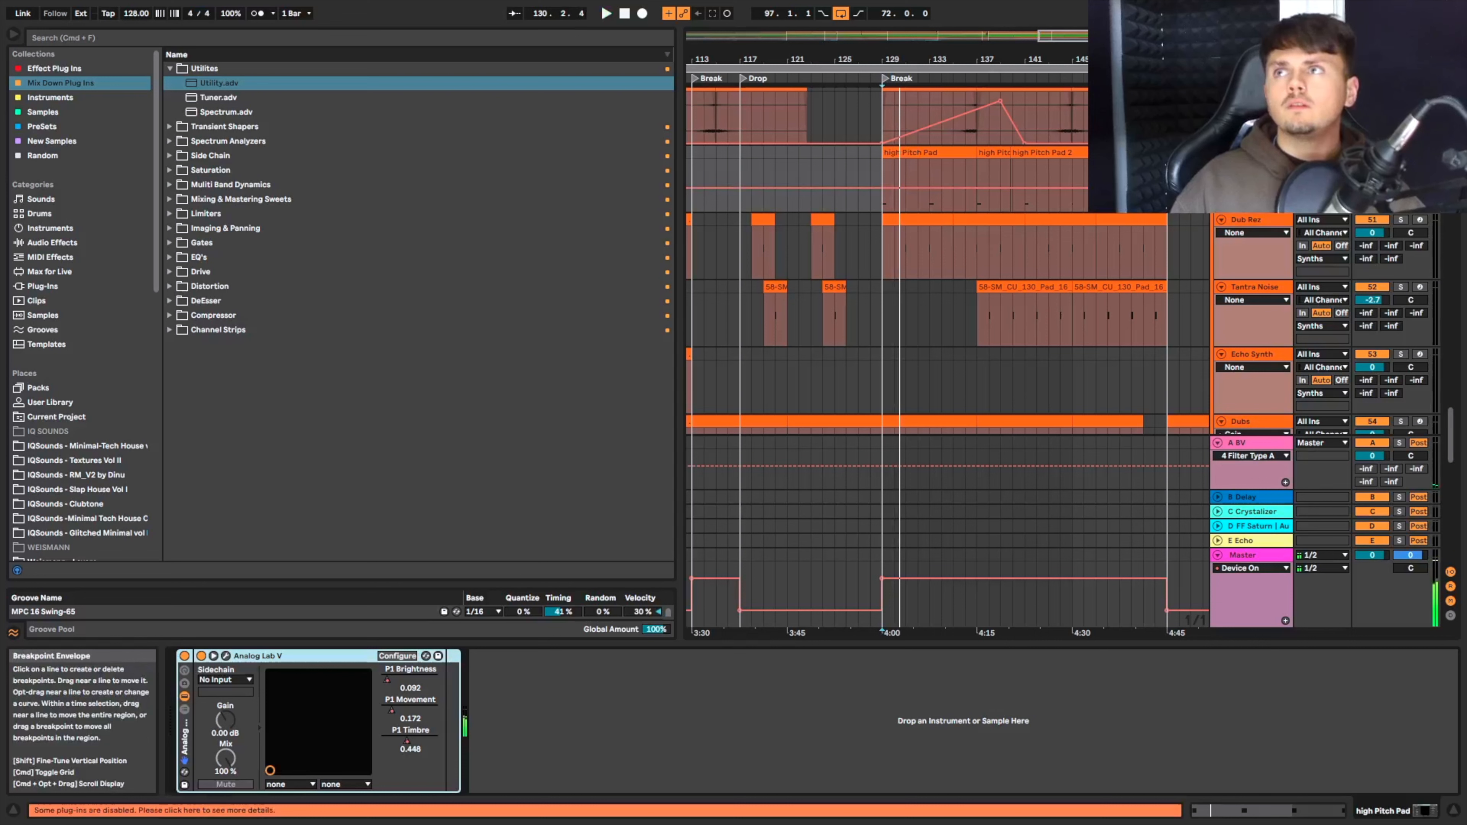
Clear the high Pitch Pad's Brightness automation from bar 129 to 144 and pull the envelope down to 0 at bar 129.
{"action": "left_click", "coordinate": [1253, 232]}
{"action": "left_click", "coordinate": [882, 200]}
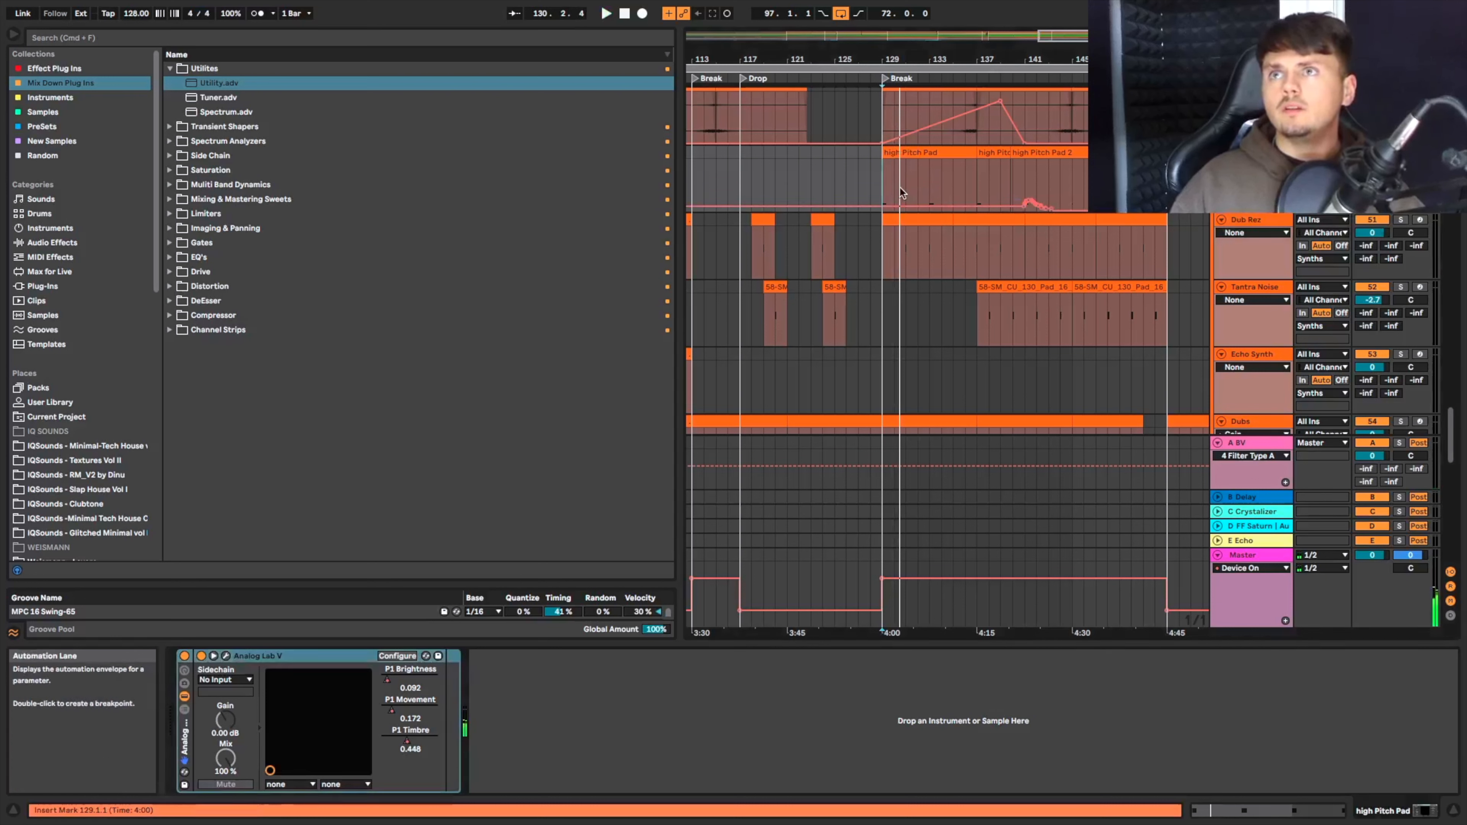
{"action": "left_click_drag", "start_coordinate": [882, 191], "coordinate": [1050, 194]}
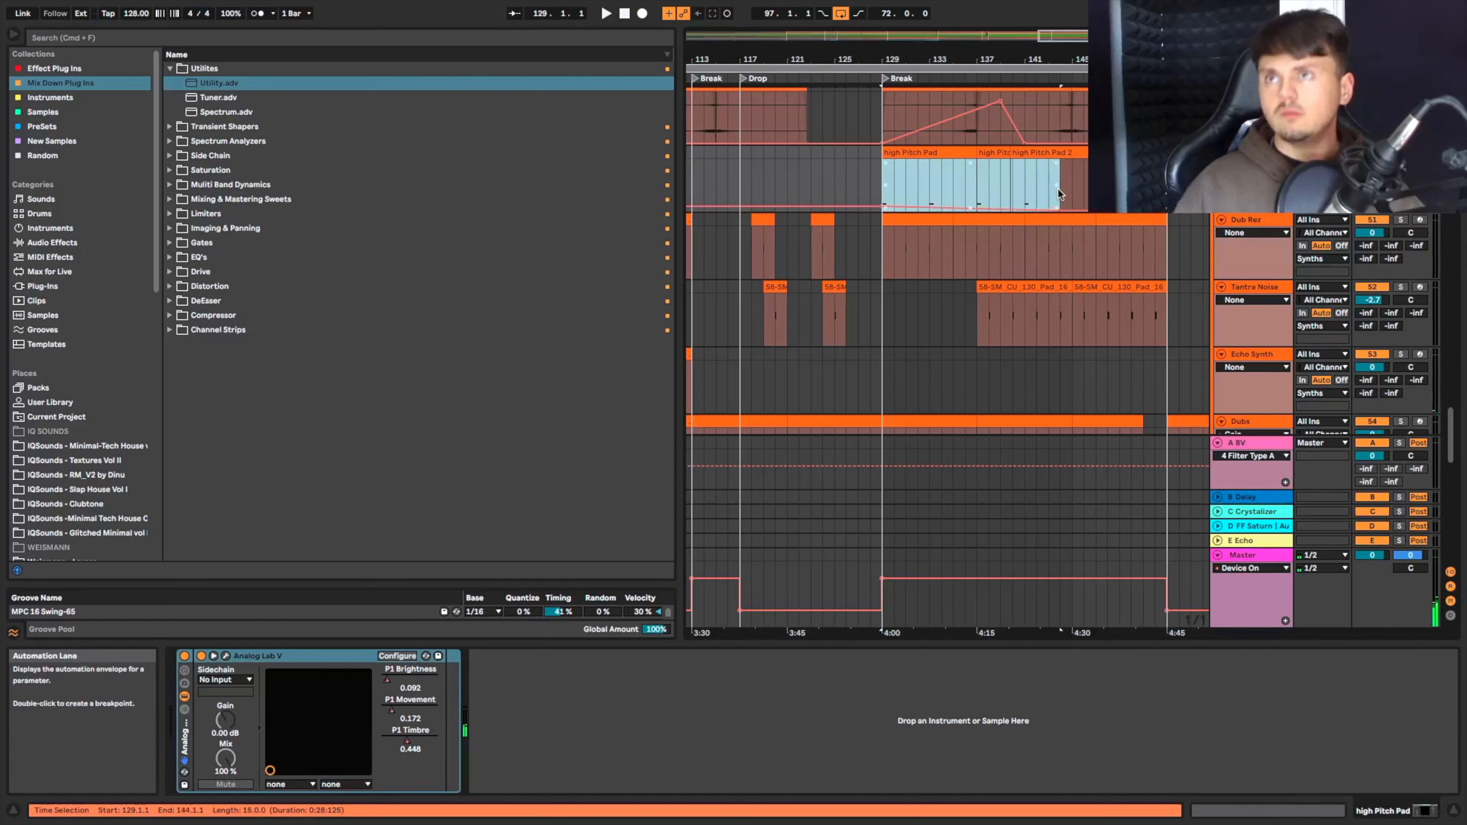
{"action": "left_click_drag", "start_coordinate": [1002, 209], "coordinate": [930, 210]}
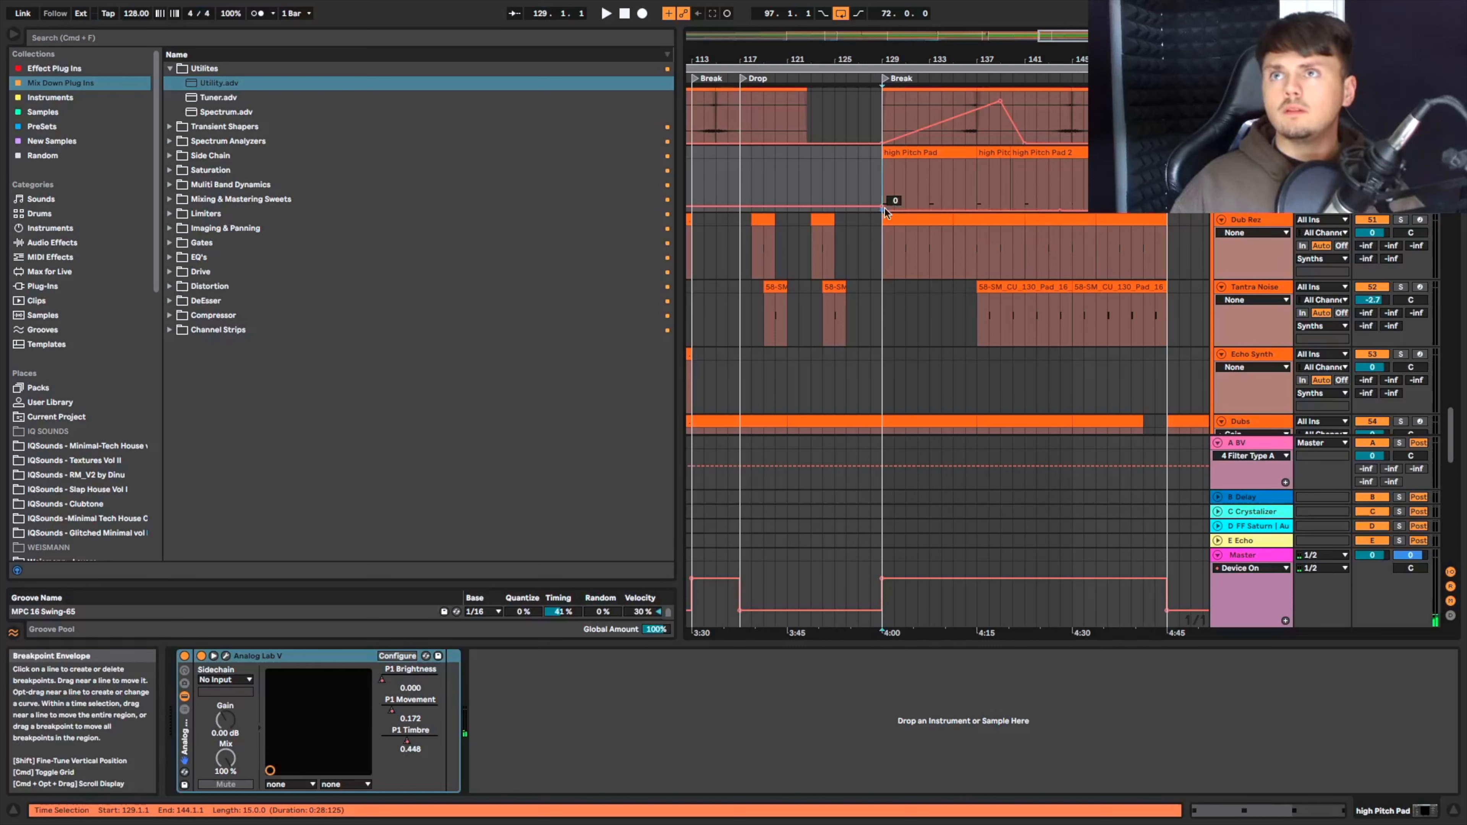
{"action": "left_click_drag", "start_coordinate": [868, 201], "coordinate": [890, 211]}
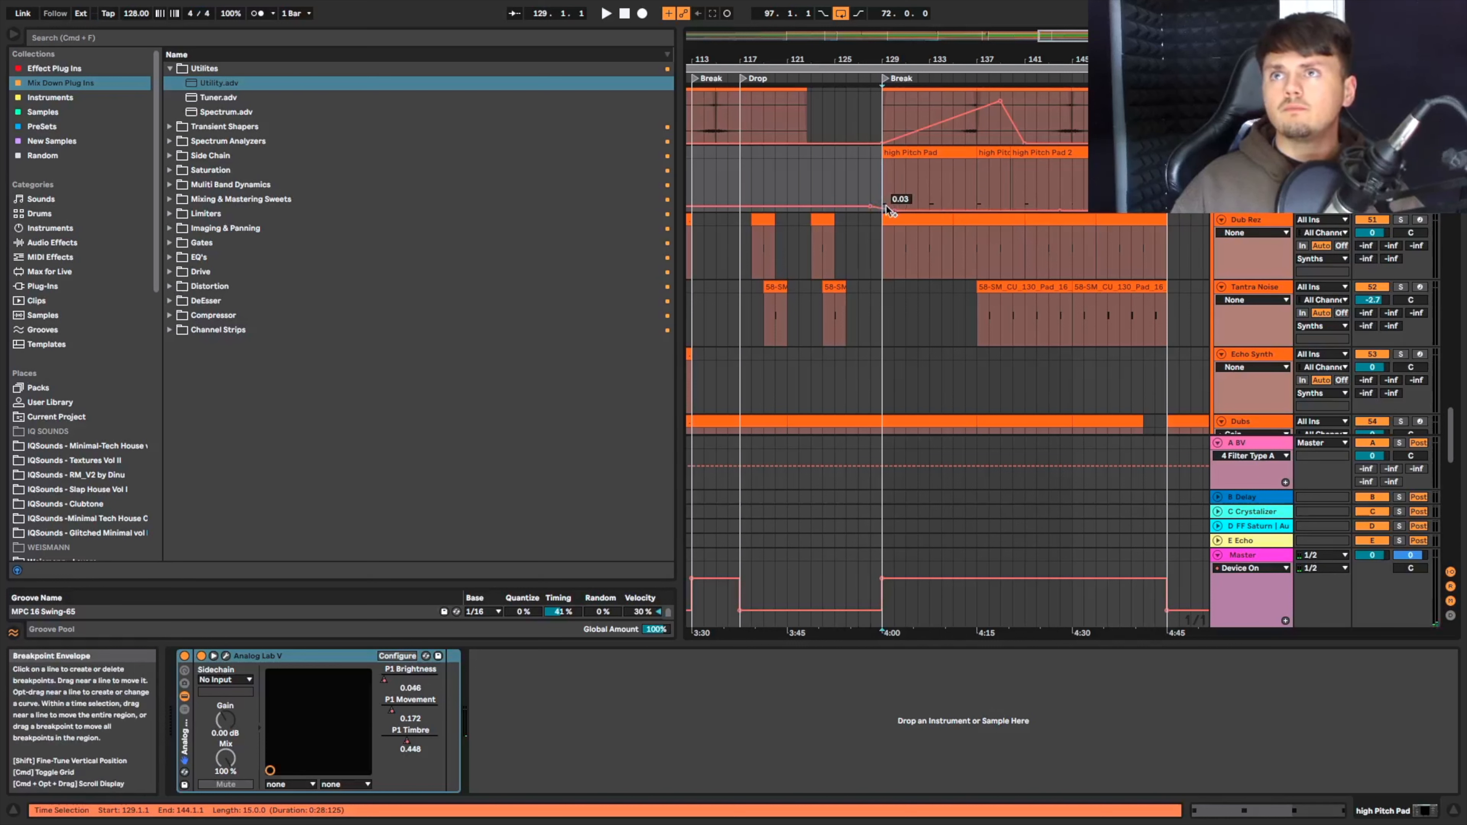
Play the break, reopen Analog Lab V on the high Pitch Pad track and raise its Time control.
{"action": "left_click", "coordinate": [886, 196]}
{"action": "key", "text": "space"}
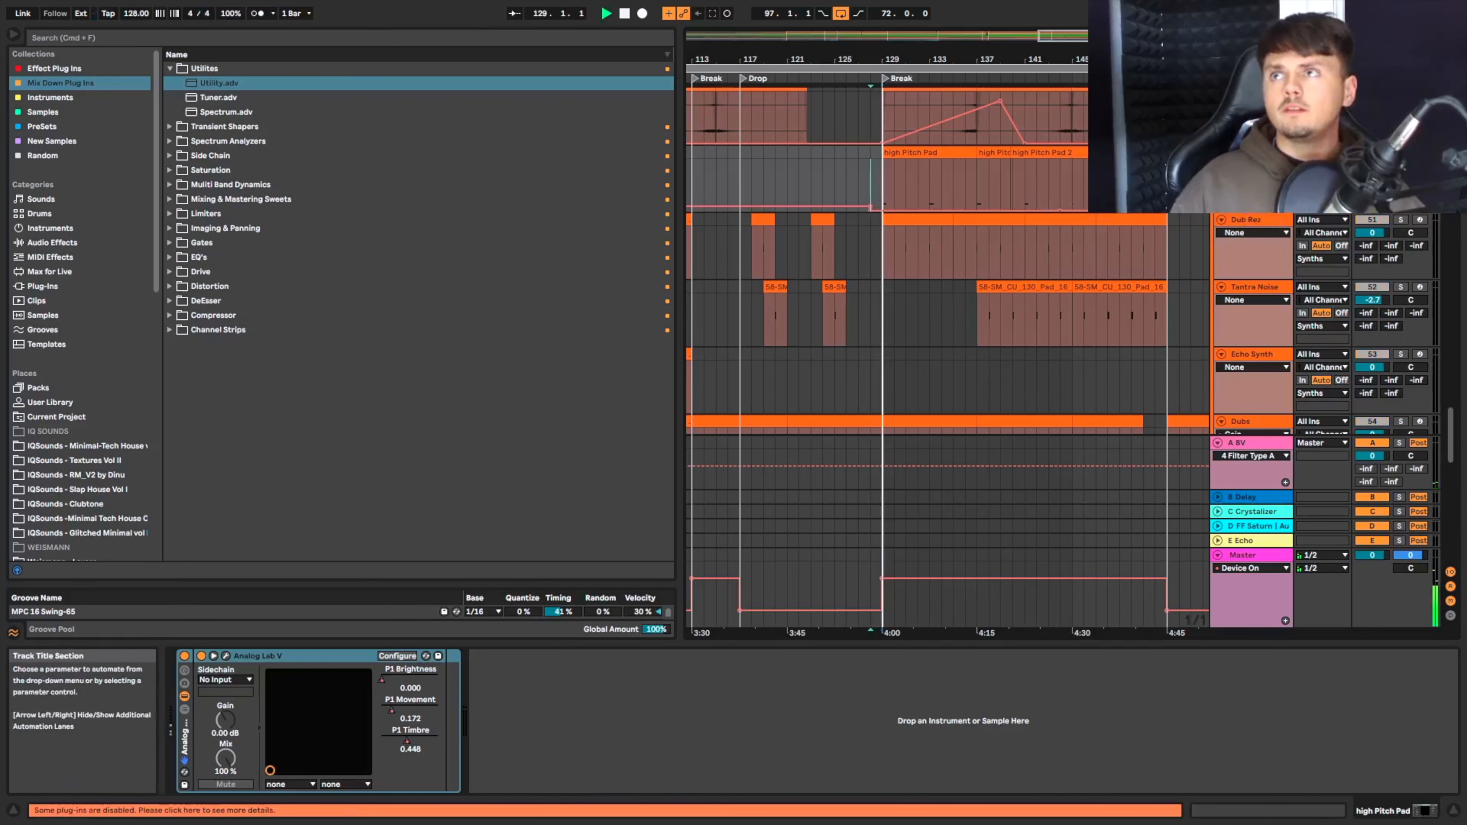
{"action": "left_click", "coordinate": [226, 657]}
{"action": "left_click", "coordinate": [301, 722]}
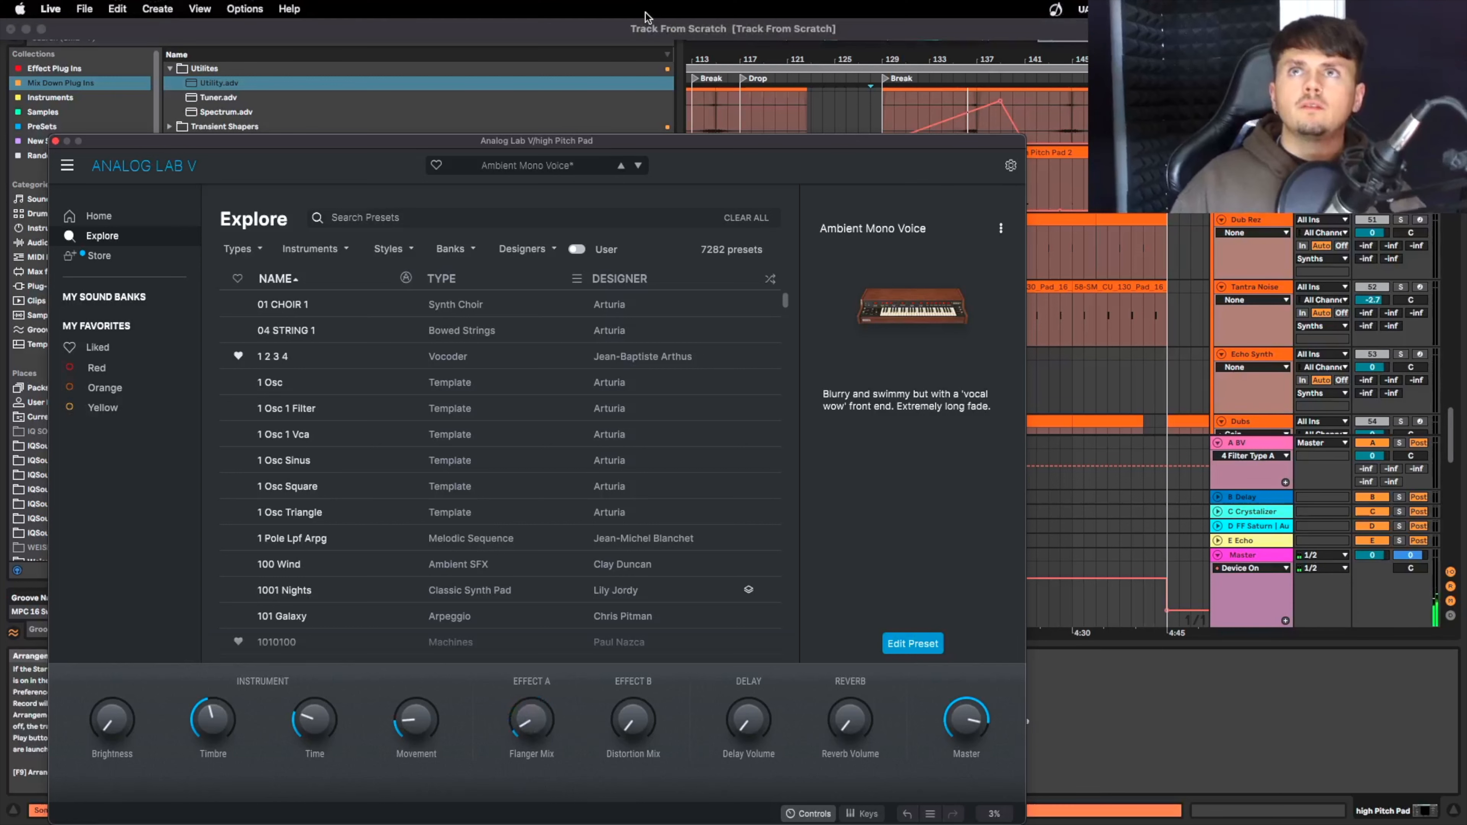
Record a Flanger Mix increase to 0.312 around bar 128, stop the recording and close the plug-in window.
{"action": "left_click", "coordinate": [641, 12]}
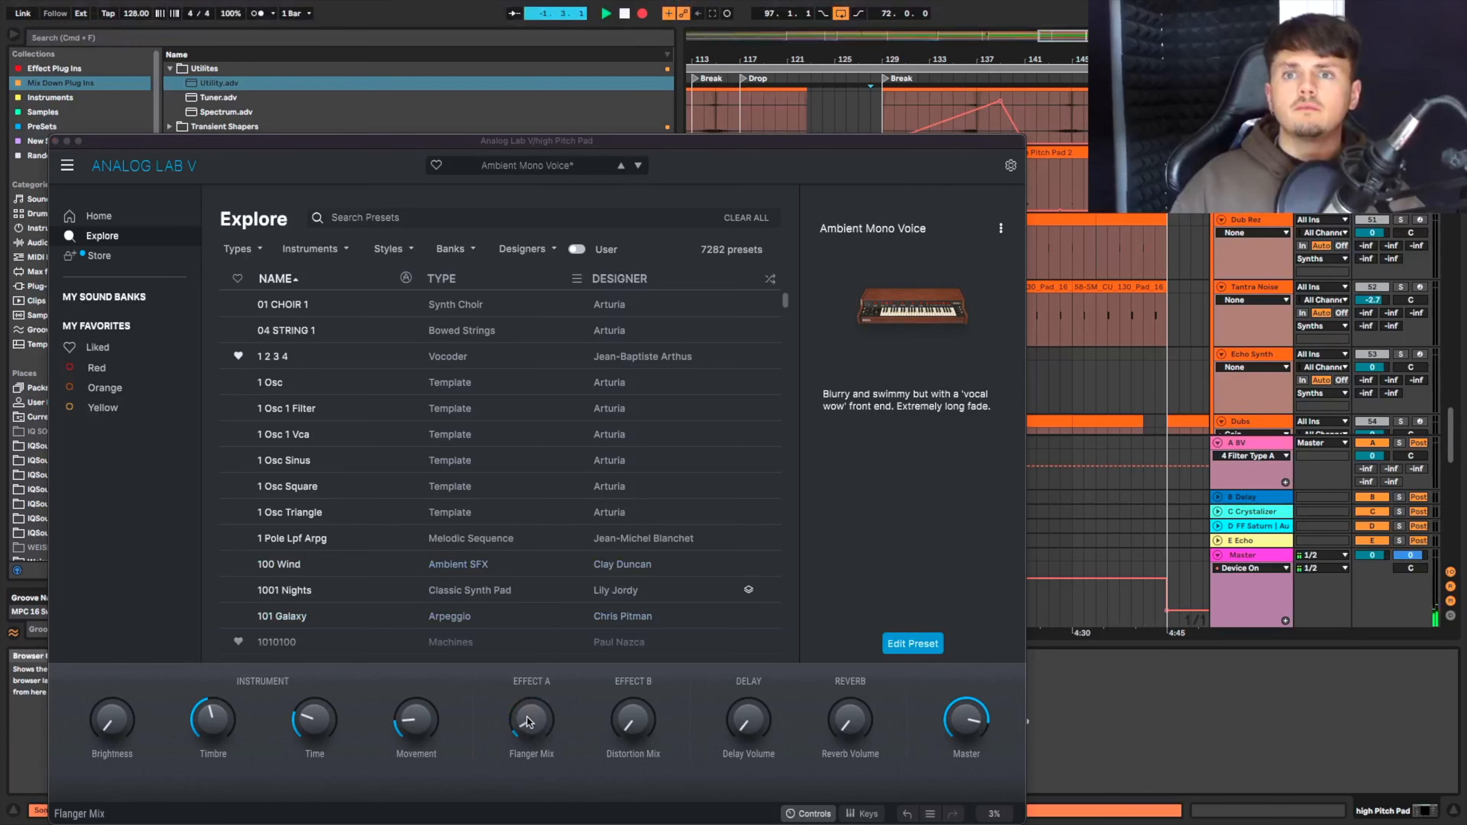
{"action": "left_click_drag", "start_coordinate": [525, 723], "coordinate": [525, 716]}
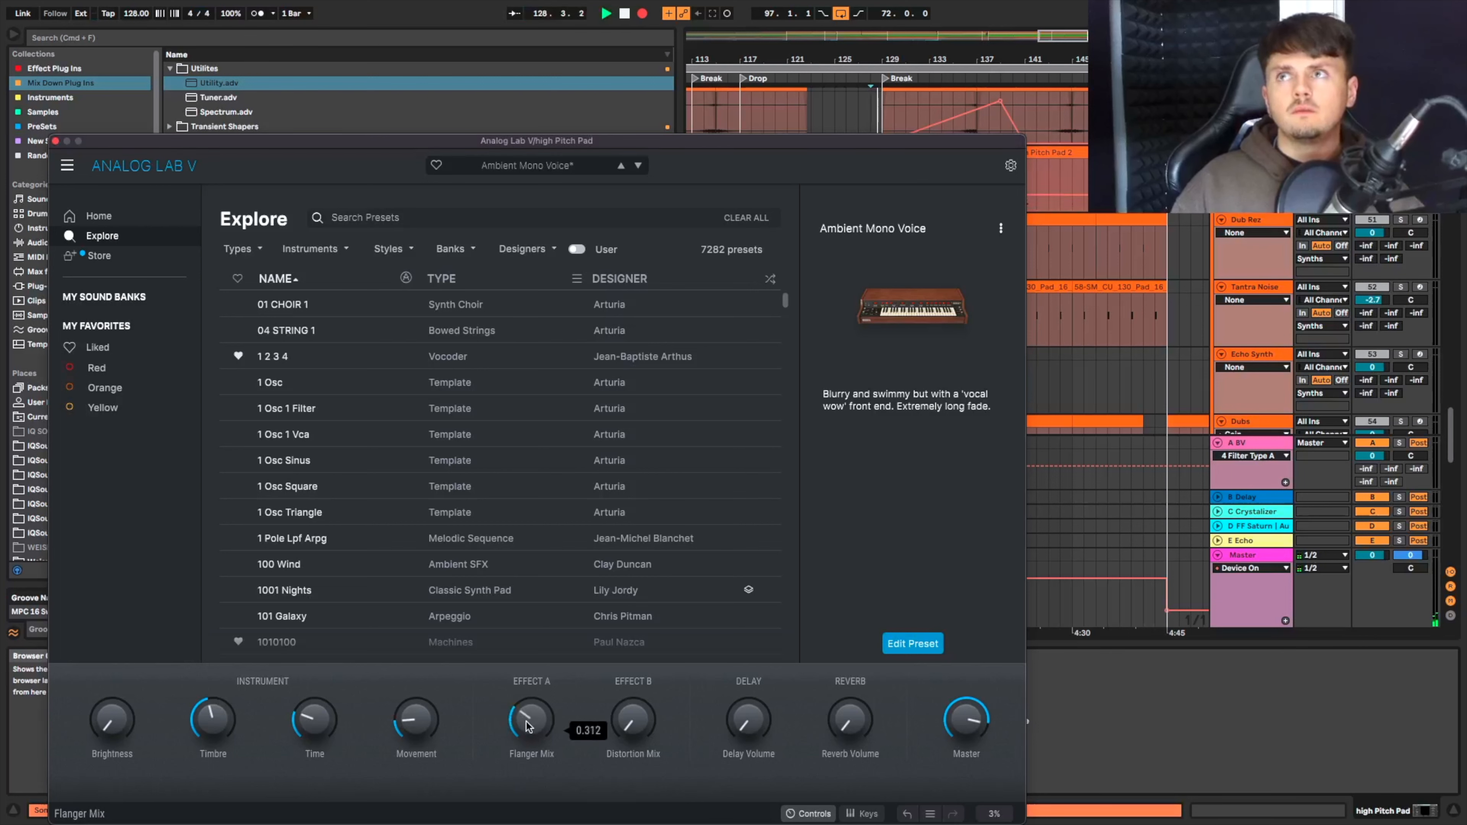
{"action": "key", "text": "space"}
{"action": "left_click", "coordinate": [55, 141]}
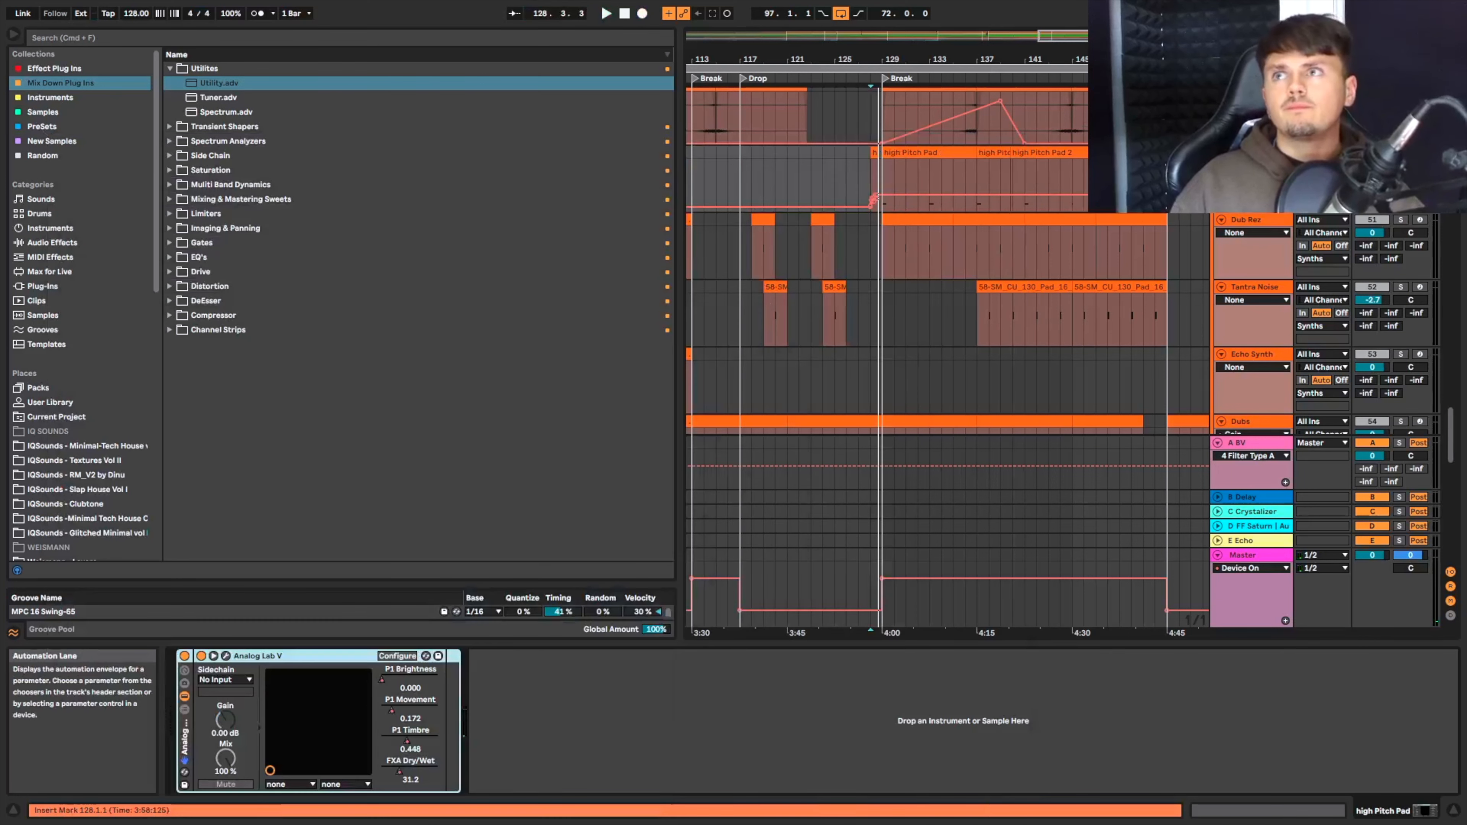
Delete the high Pitch Pad's leftover clip and automation just before the break, from bar 127 to 129.
{"action": "left_click", "coordinate": [875, 197]}
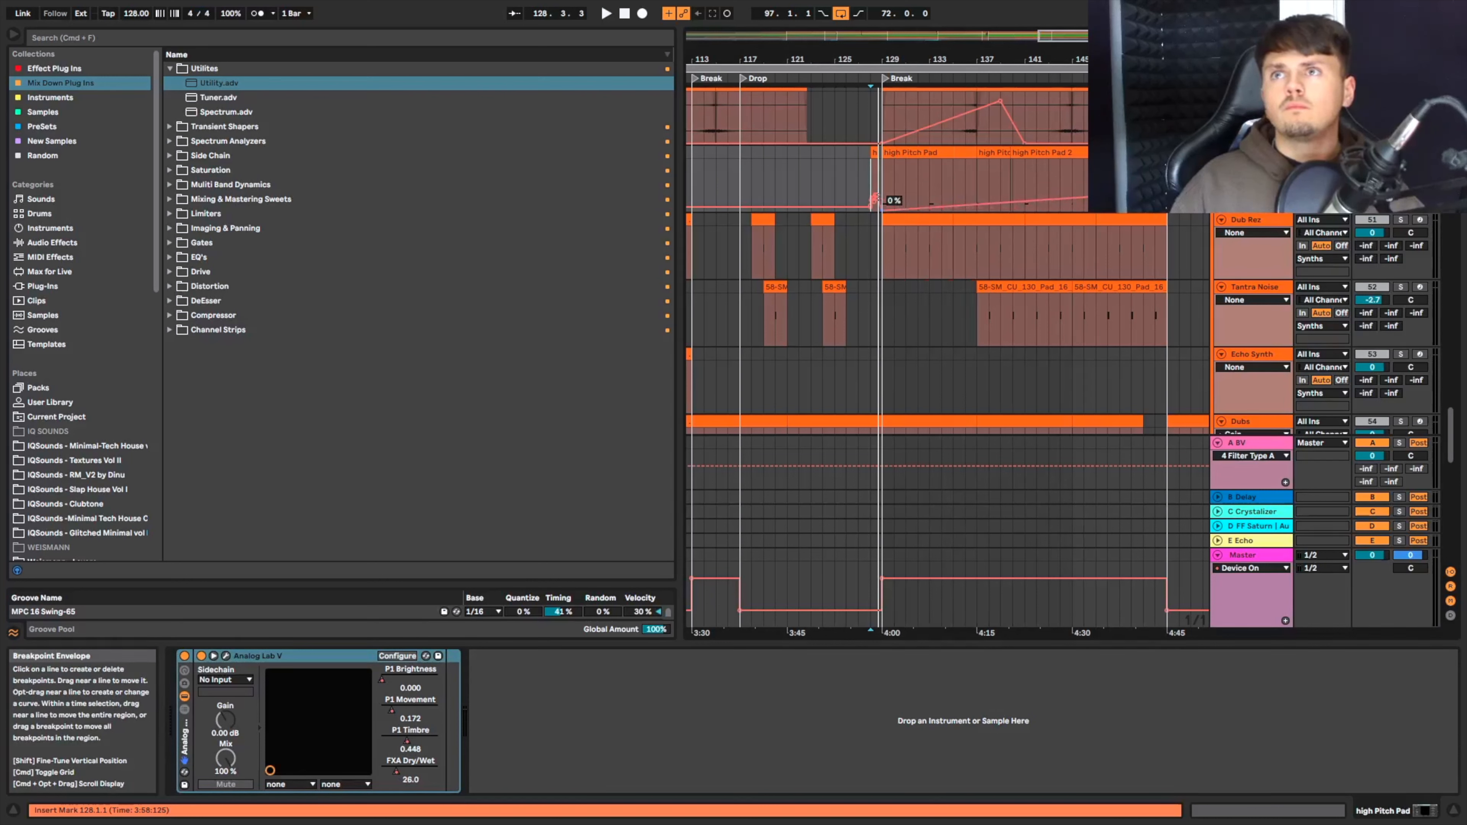
{"action": "left_click_drag", "start_coordinate": [868, 154], "coordinate": [873, 153]}
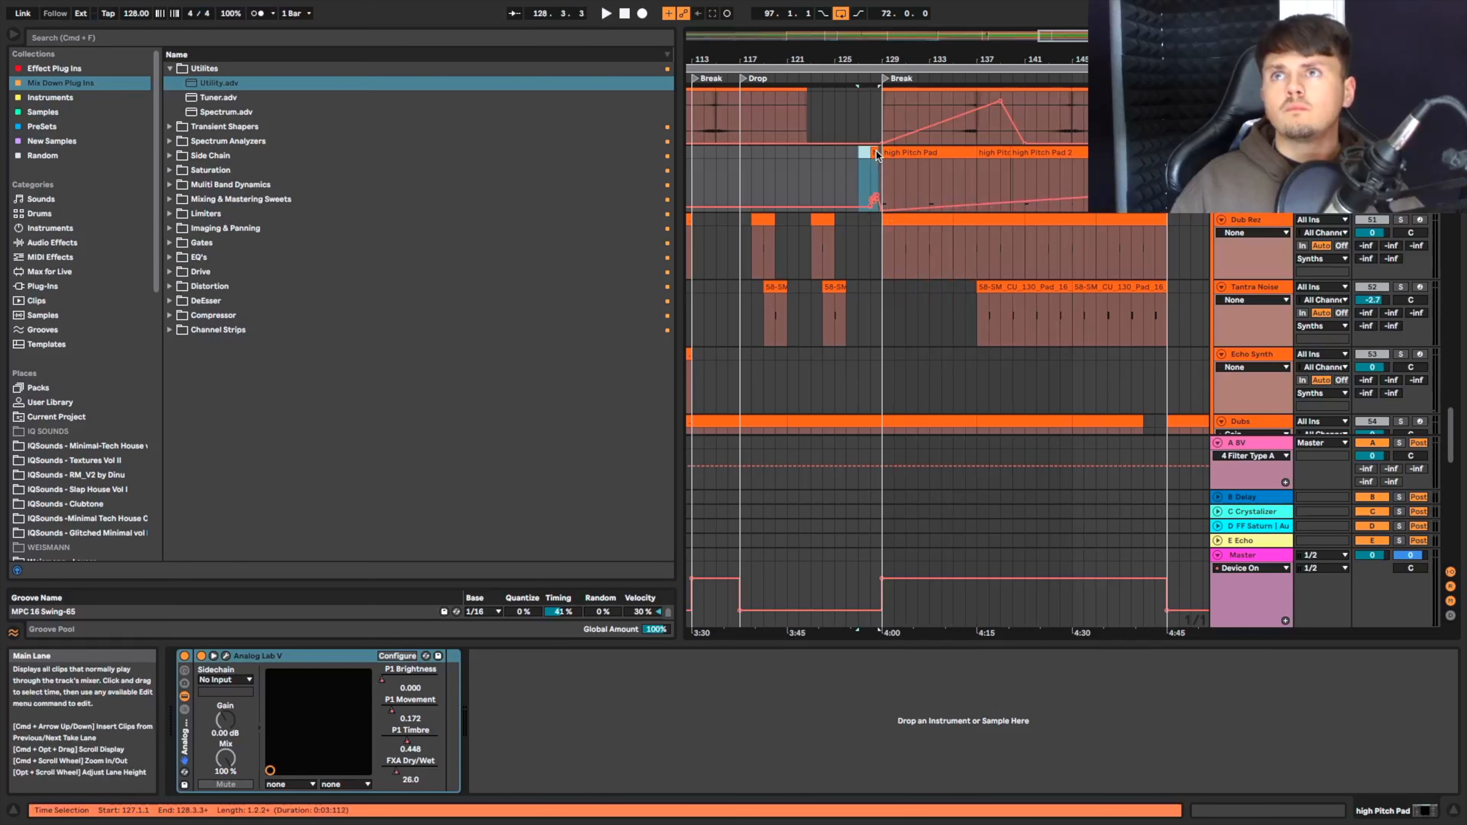
{"action": "key", "text": "Delete"}
{"action": "scroll", "coordinate": [885, 150], "scroll_direction": "left", "scroll_amount": 12}
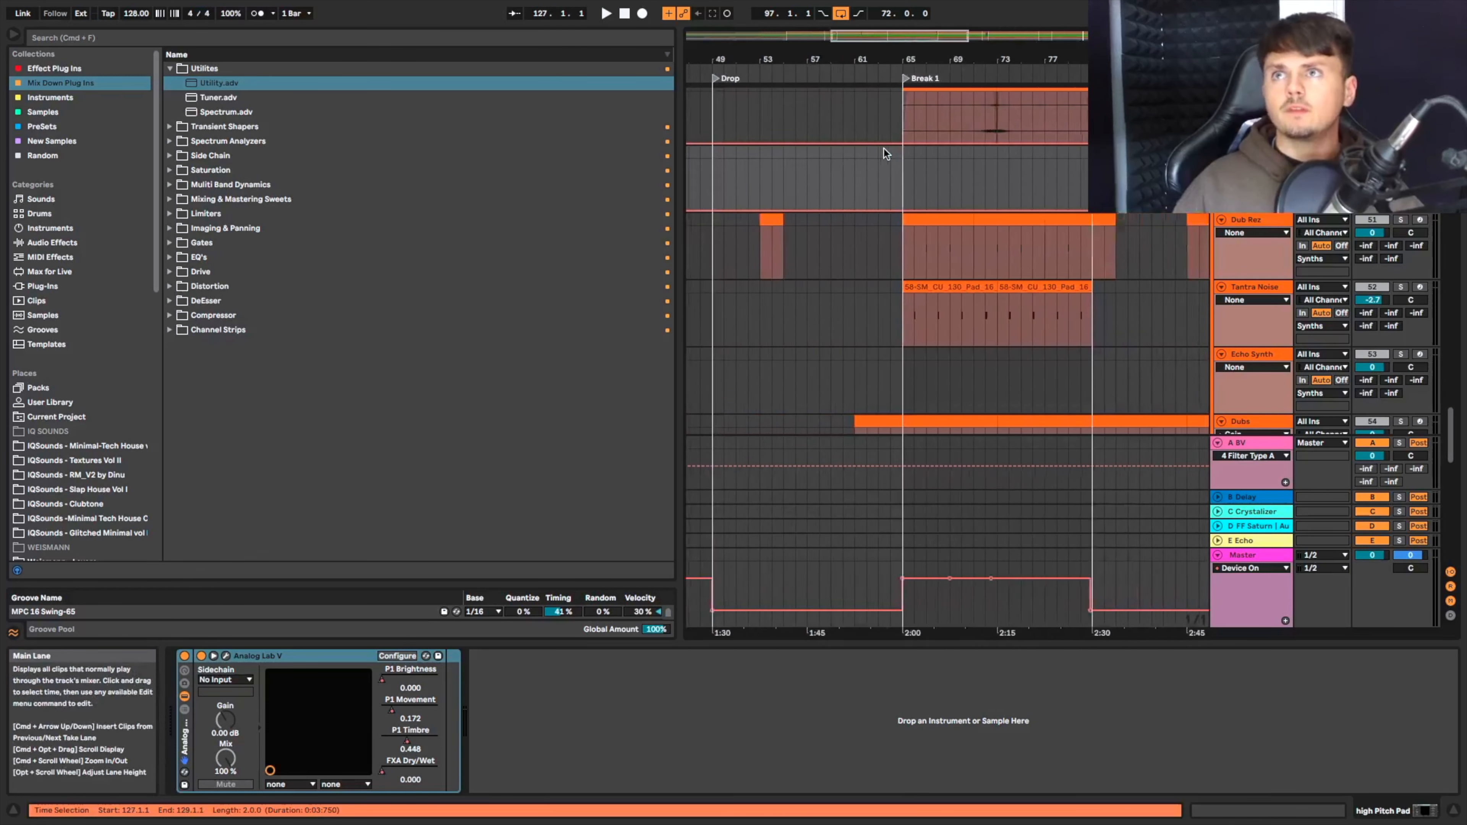
{"action": "scroll", "coordinate": [884, 150], "scroll_direction": "right", "scroll_amount": 12}
Play the break from bar 129, add the Kickstart side-chain preset to the high Pitch Pad and set its Mix to 66%.
{"action": "left_click", "coordinate": [889, 190]}
{"action": "key", "text": "space"}
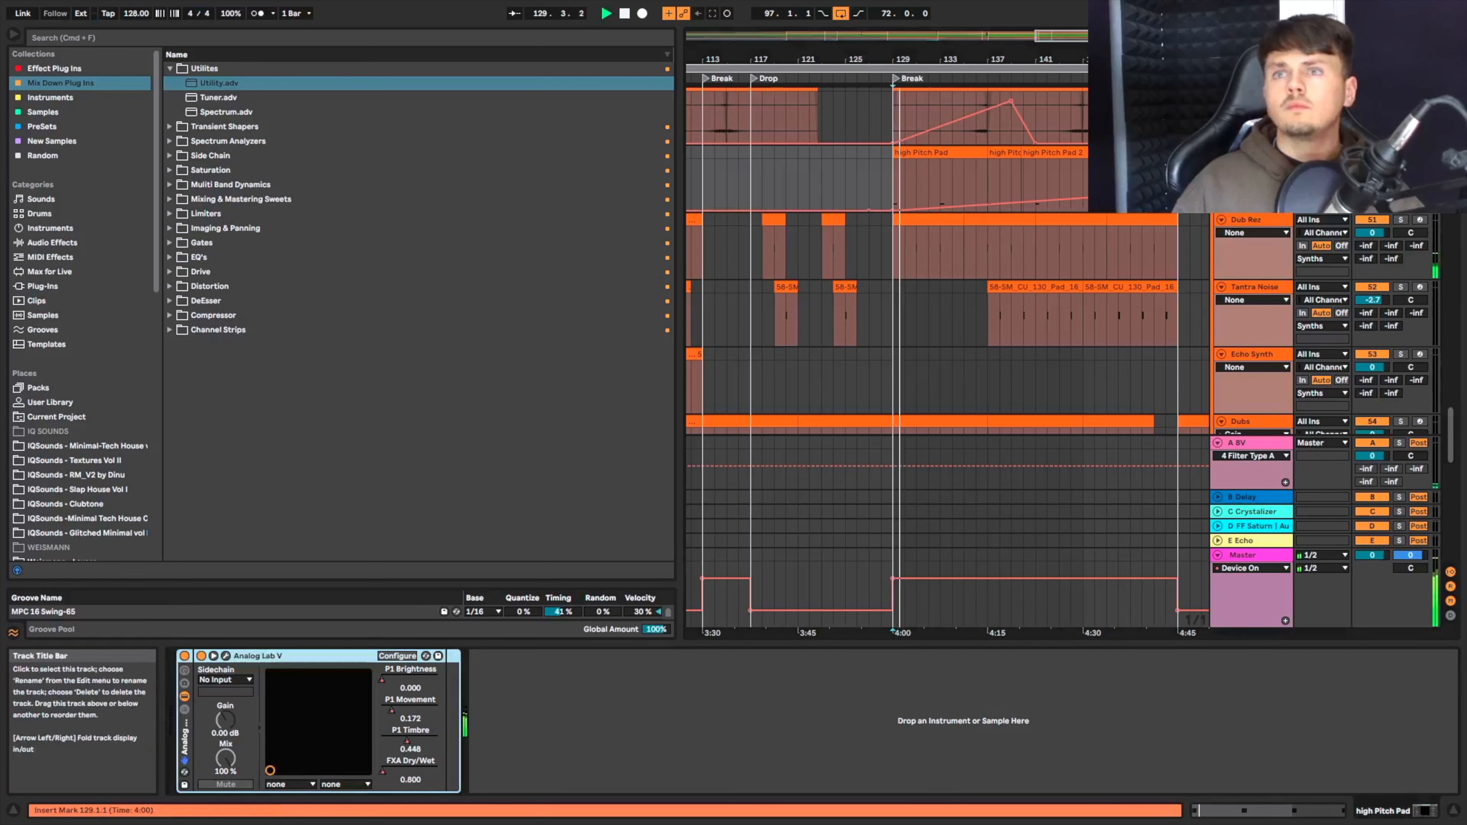
{"action": "left_click", "coordinate": [69, 69]}
{"action": "left_click", "coordinate": [65, 84]}
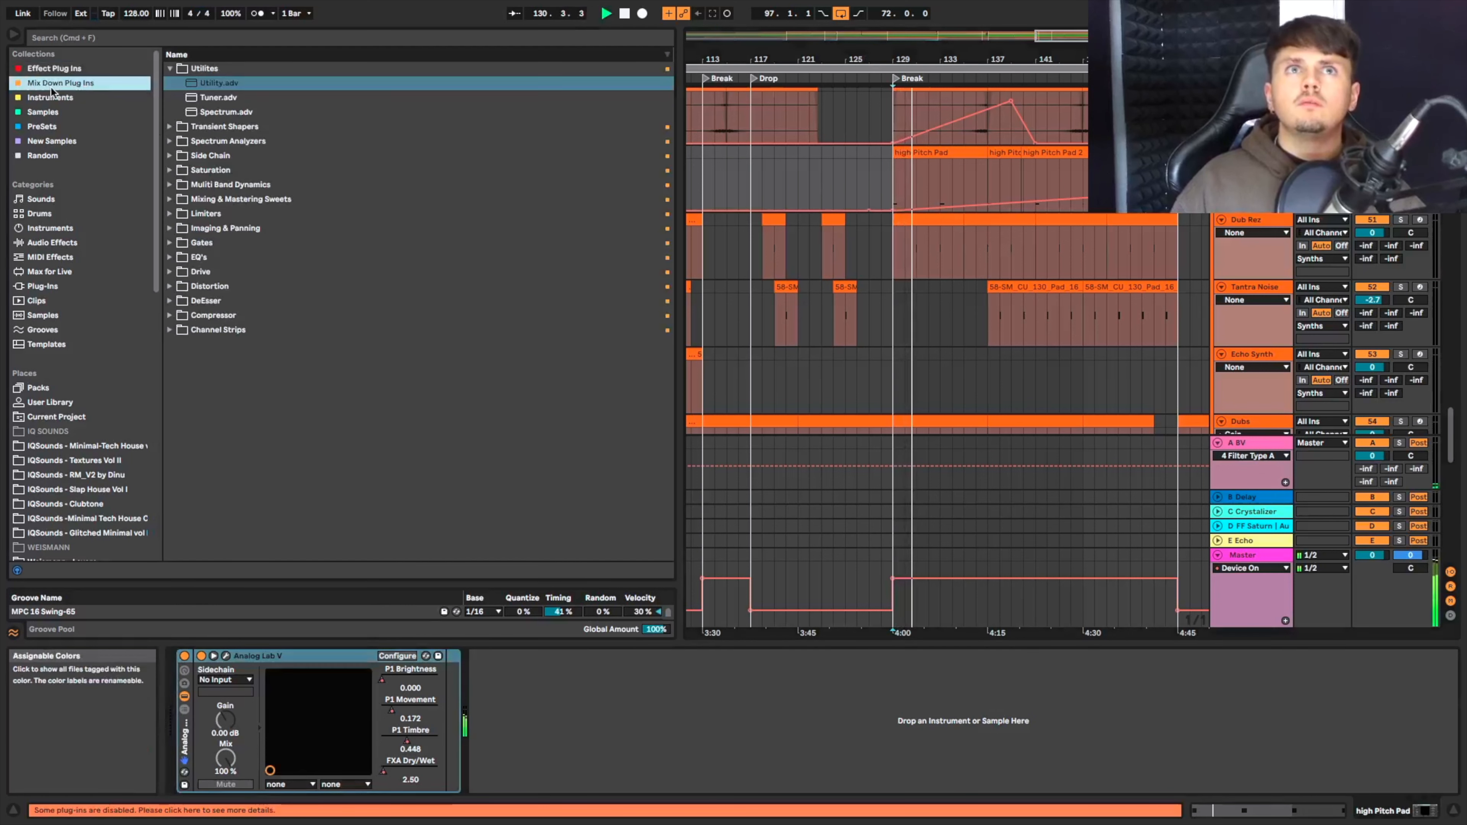
{"action": "left_click", "coordinate": [169, 156]}
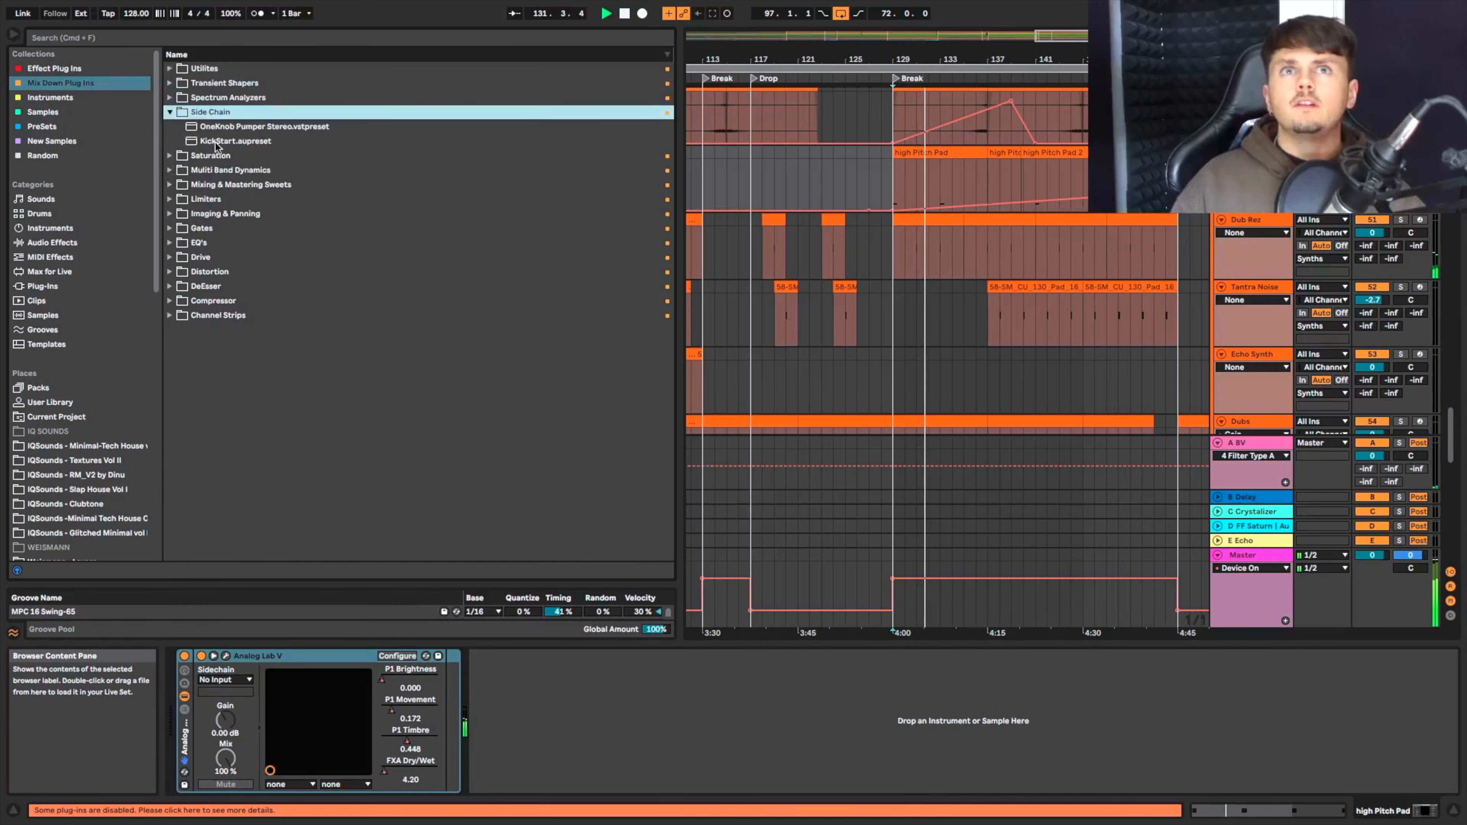
{"action": "left_click", "coordinate": [226, 141]}
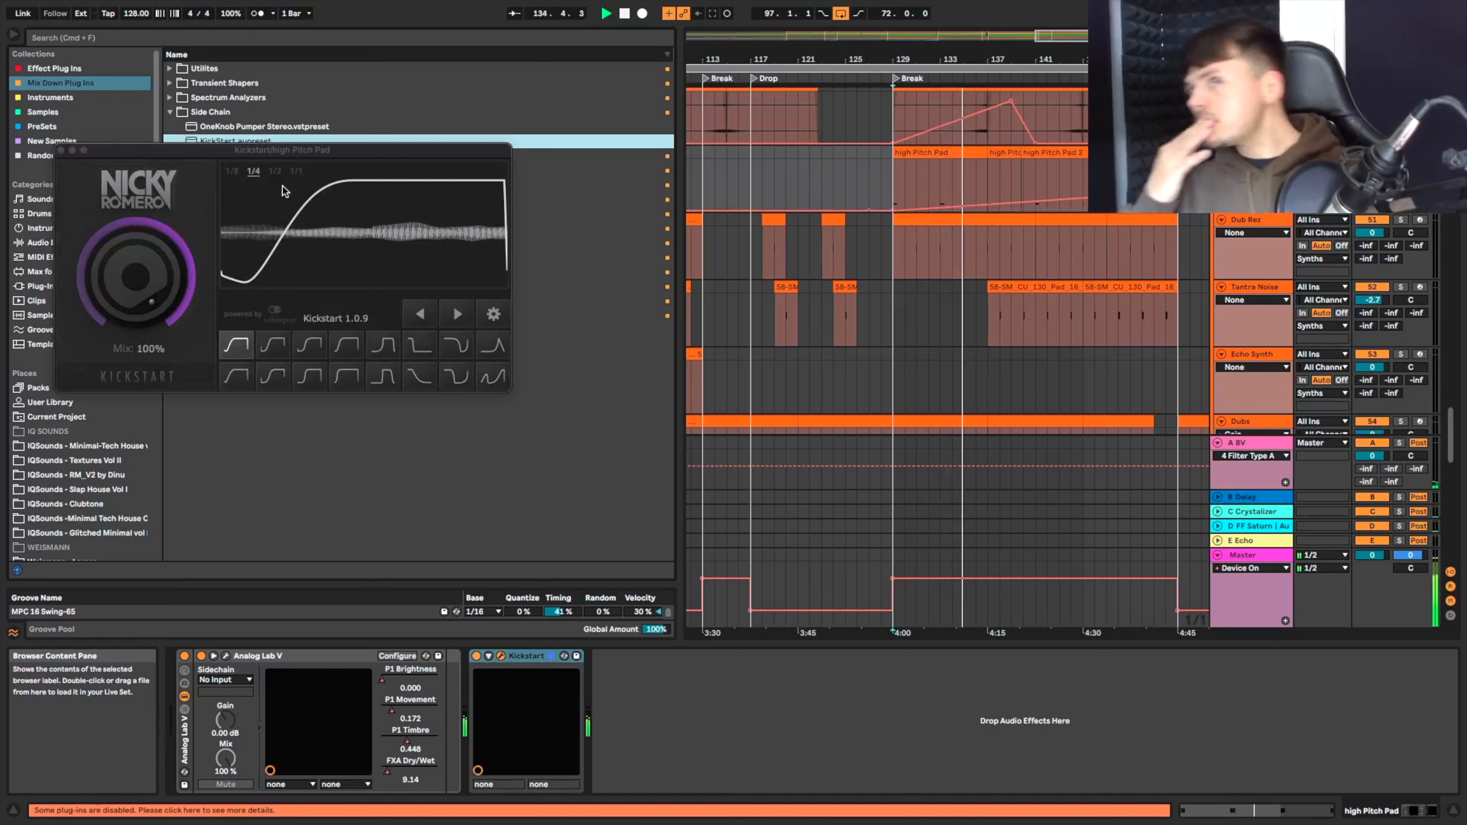
{"action": "left_click_drag", "start_coordinate": [154, 297], "coordinate": [155, 327]}
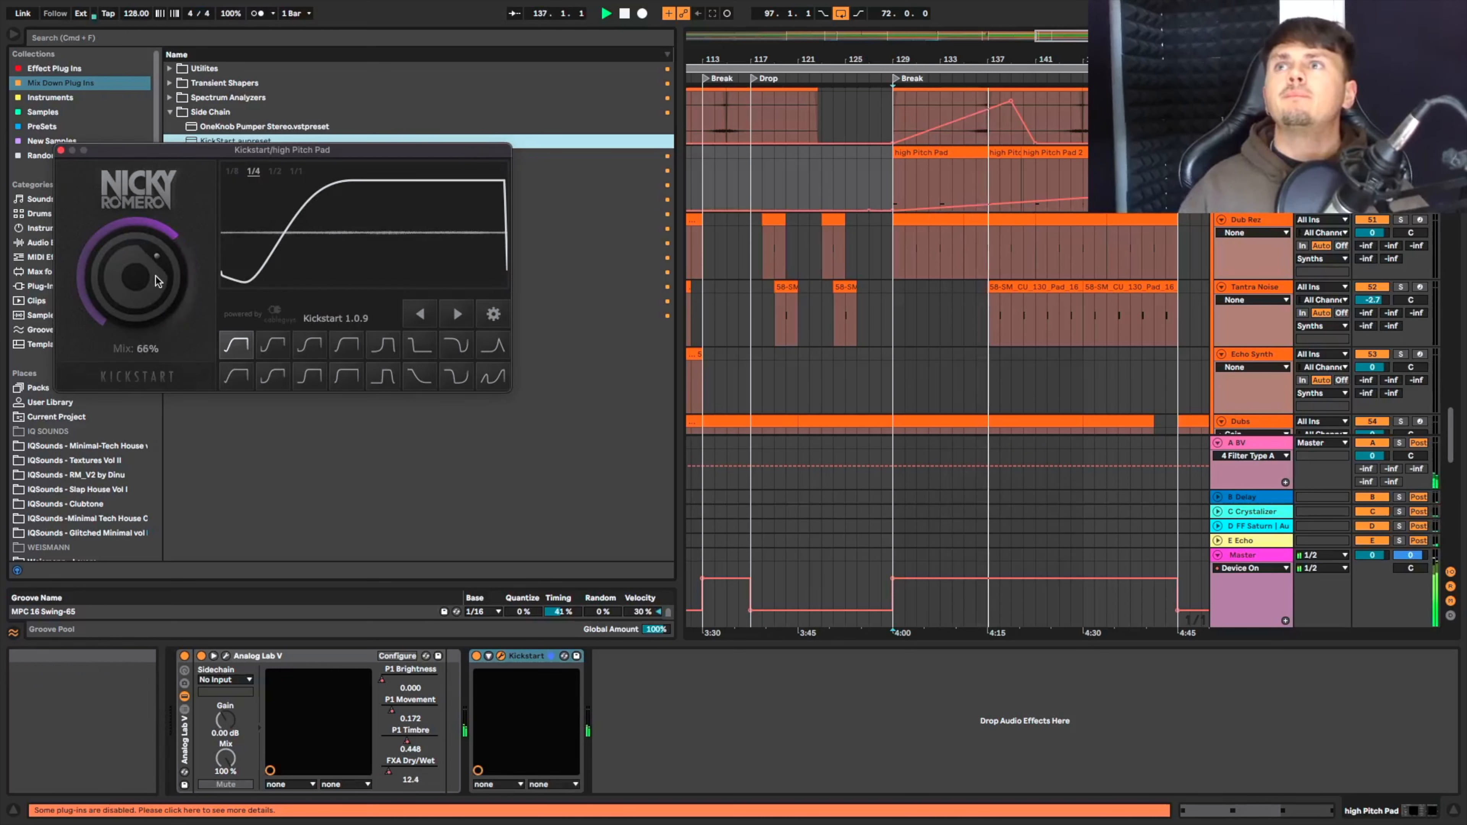
Open the high Pitch Pad 2 clip and try its very short F3 note at bar 7 an octave higher.
{"action": "left_click", "coordinate": [1035, 152]}
{"action": "left_click_drag", "start_coordinate": [1035, 152], "coordinate": [1012, 154]}
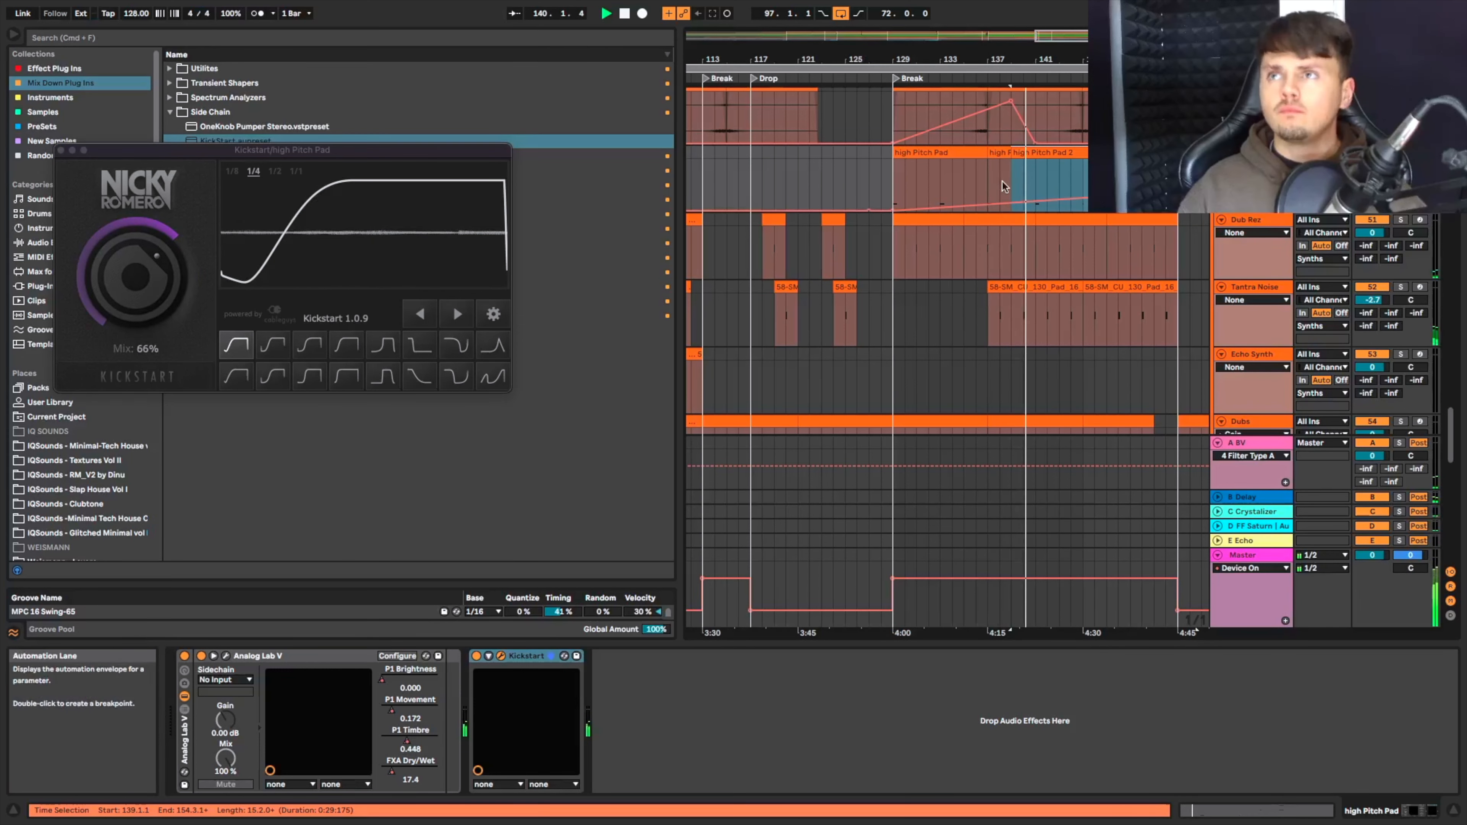
{"action": "double_click", "coordinate": [1036, 153]}
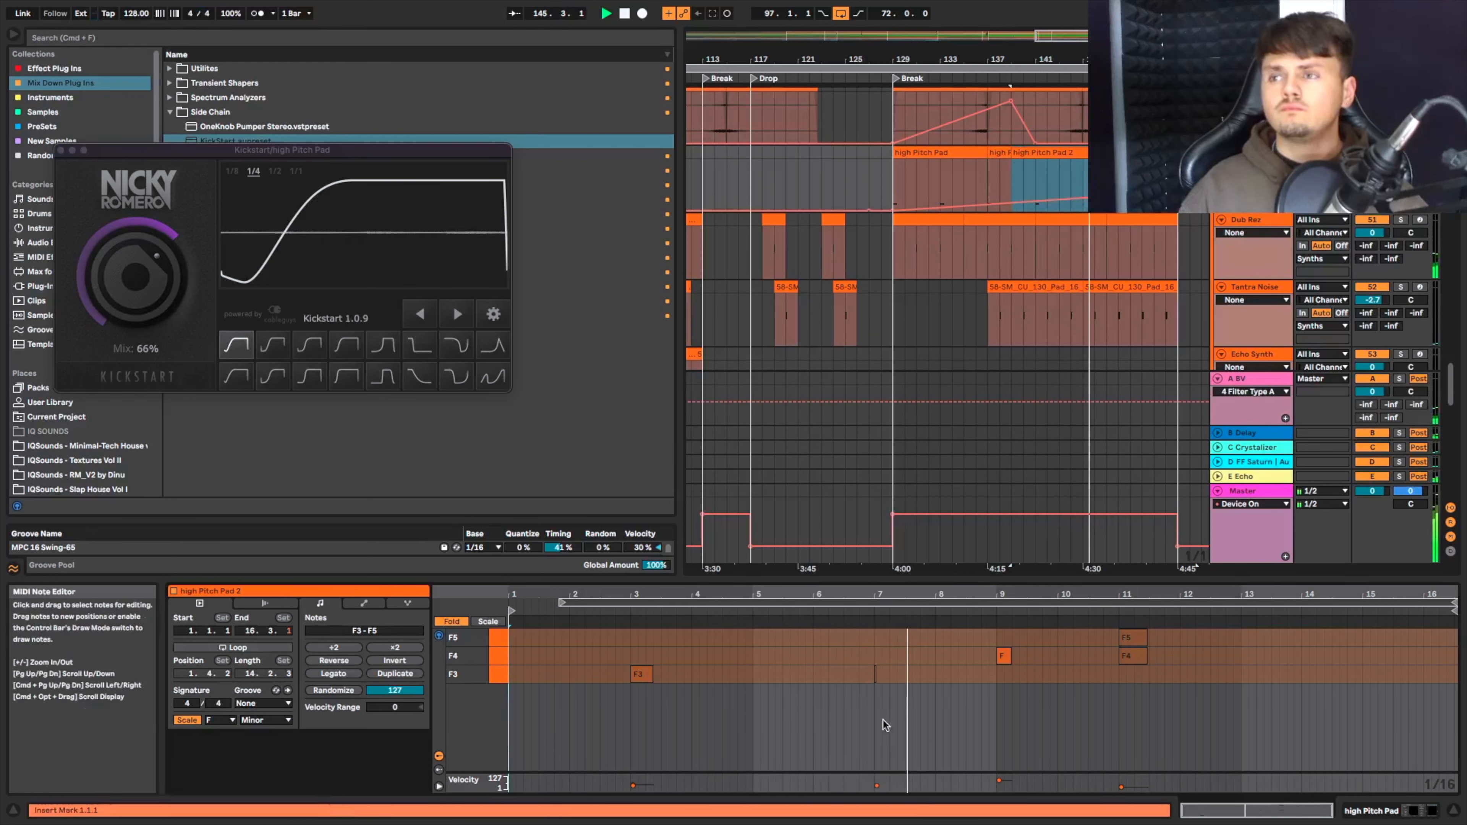
{"action": "left_click_drag", "start_coordinate": [862, 714], "coordinate": [931, 644]}
{"action": "key", "text": "shift+Up"}
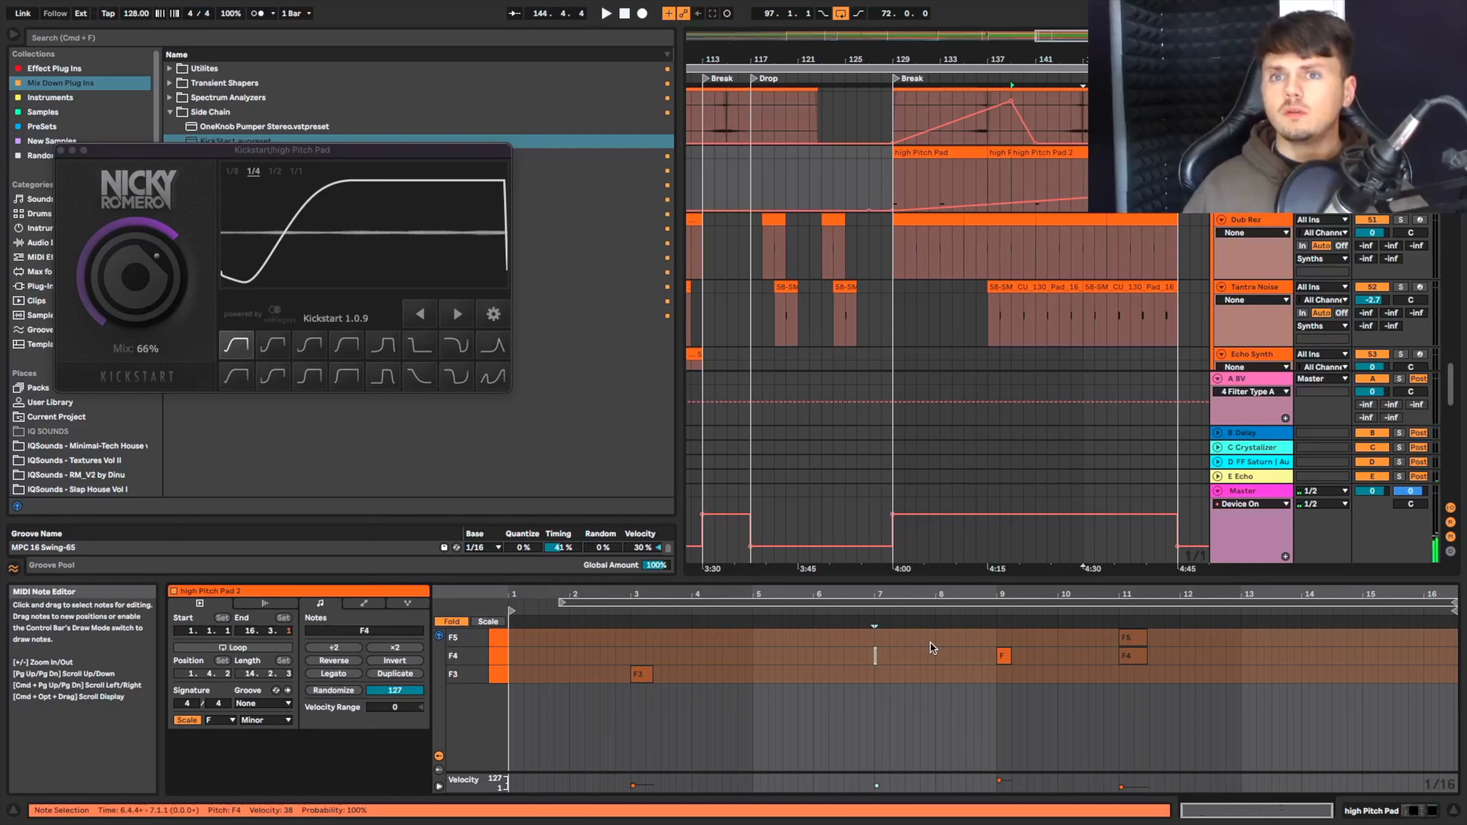
{"action": "key", "text": "shift+Down"}
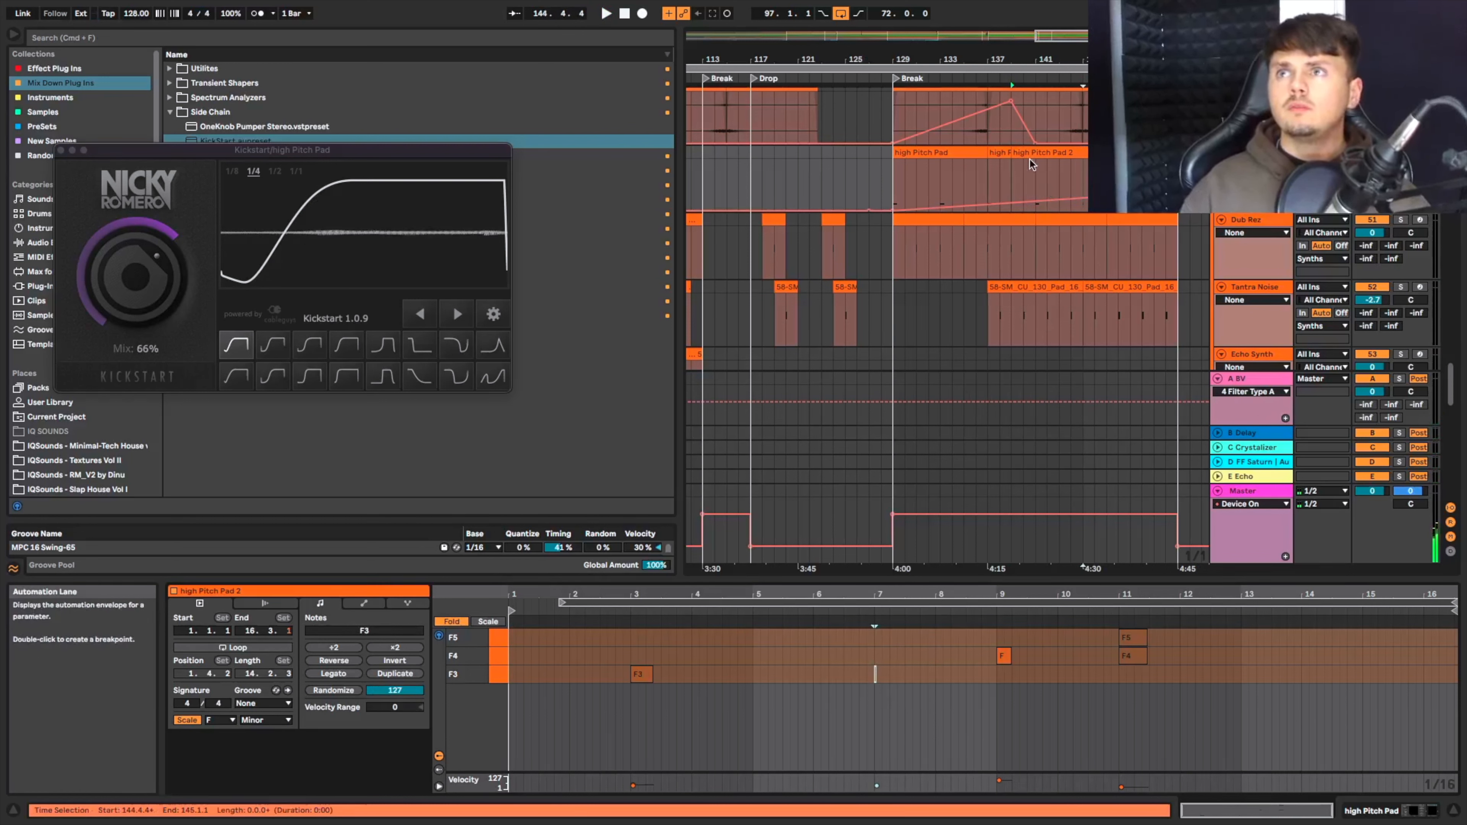
Split the high Pitch Pad clip at bar 133 and duplicate the bar 133–137 part twice, filling up to bar 145.
{"action": "left_click", "coordinate": [942, 152]}
{"action": "left_click", "coordinate": [1041, 155]}
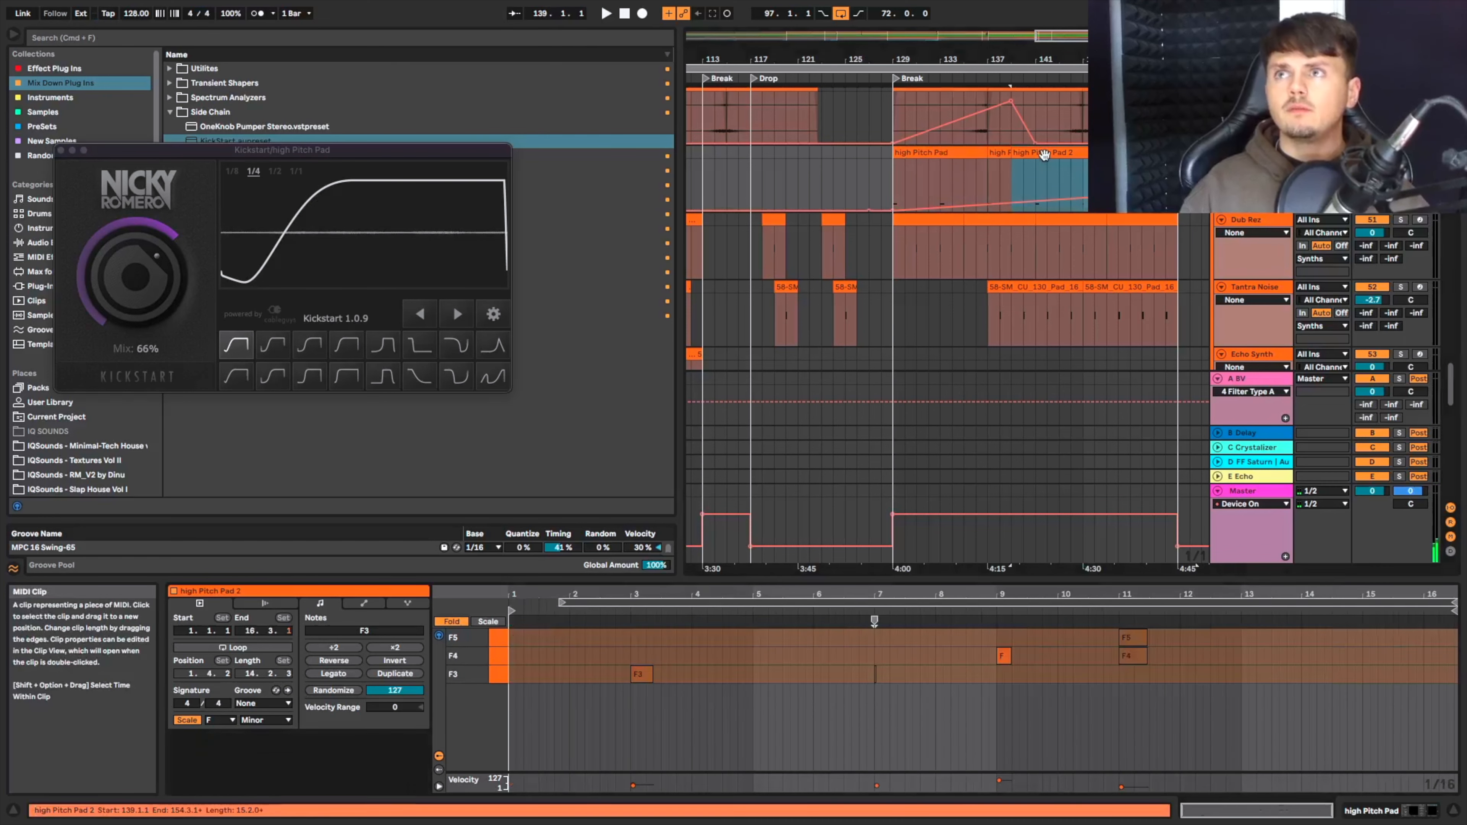
{"action": "scroll", "coordinate": [961, 175], "scroll_direction": "up", "scroll_amount": 3}
{"action": "left_click", "coordinate": [927, 182]}
{"action": "key", "text": "super+e"}
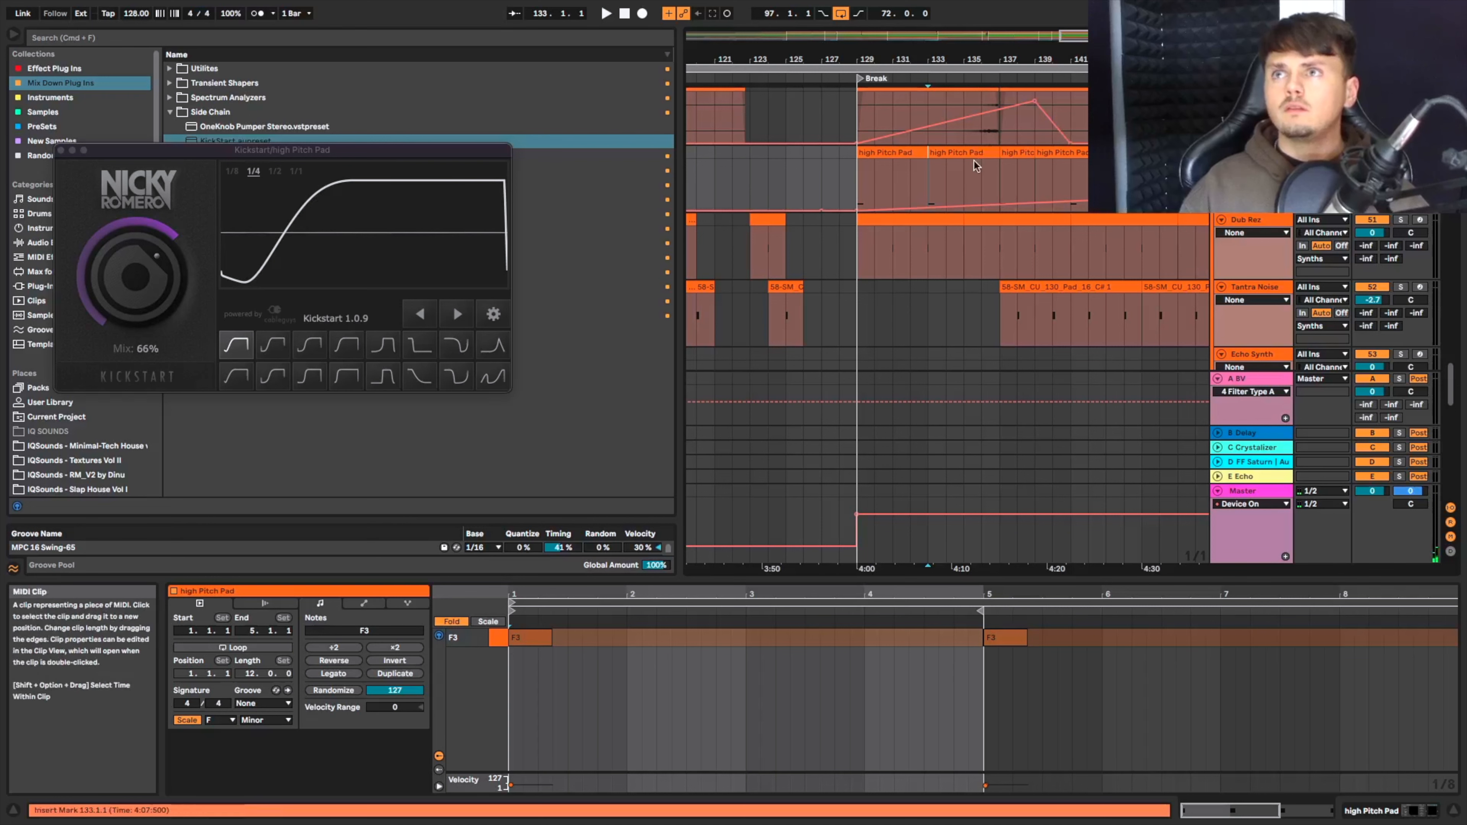
{"action": "left_click", "coordinate": [981, 152]}
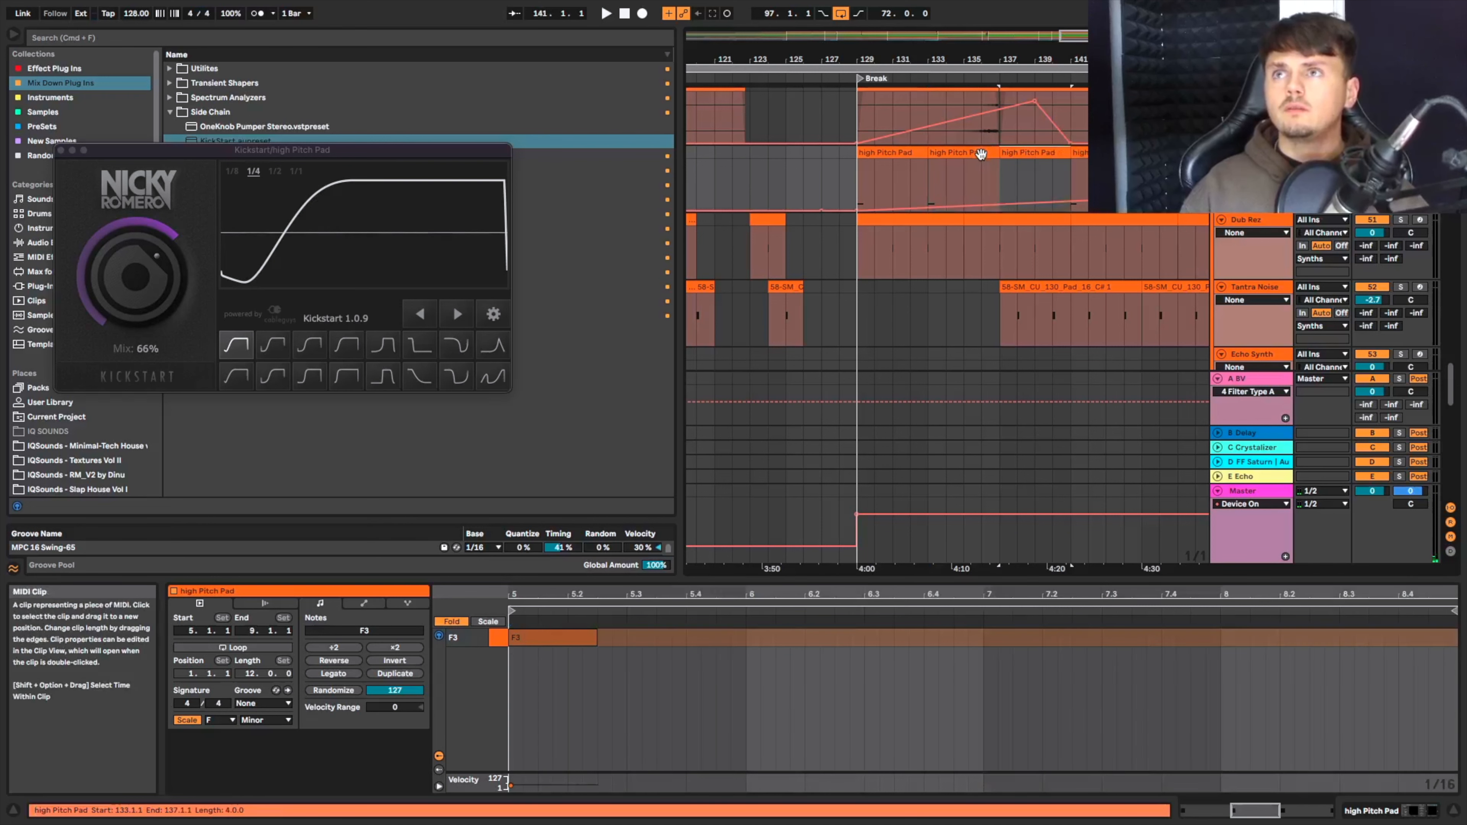
{"action": "key", "text": "super+z"}
{"action": "key", "text": "super+d"}
{"action": "key", "text": "super+d"}
Delete the very short F3 note starting the high Pitch Pad 2 clip and copy the bar 9 F4 note to bar 7.
{"action": "left_click", "coordinate": [992, 152]}
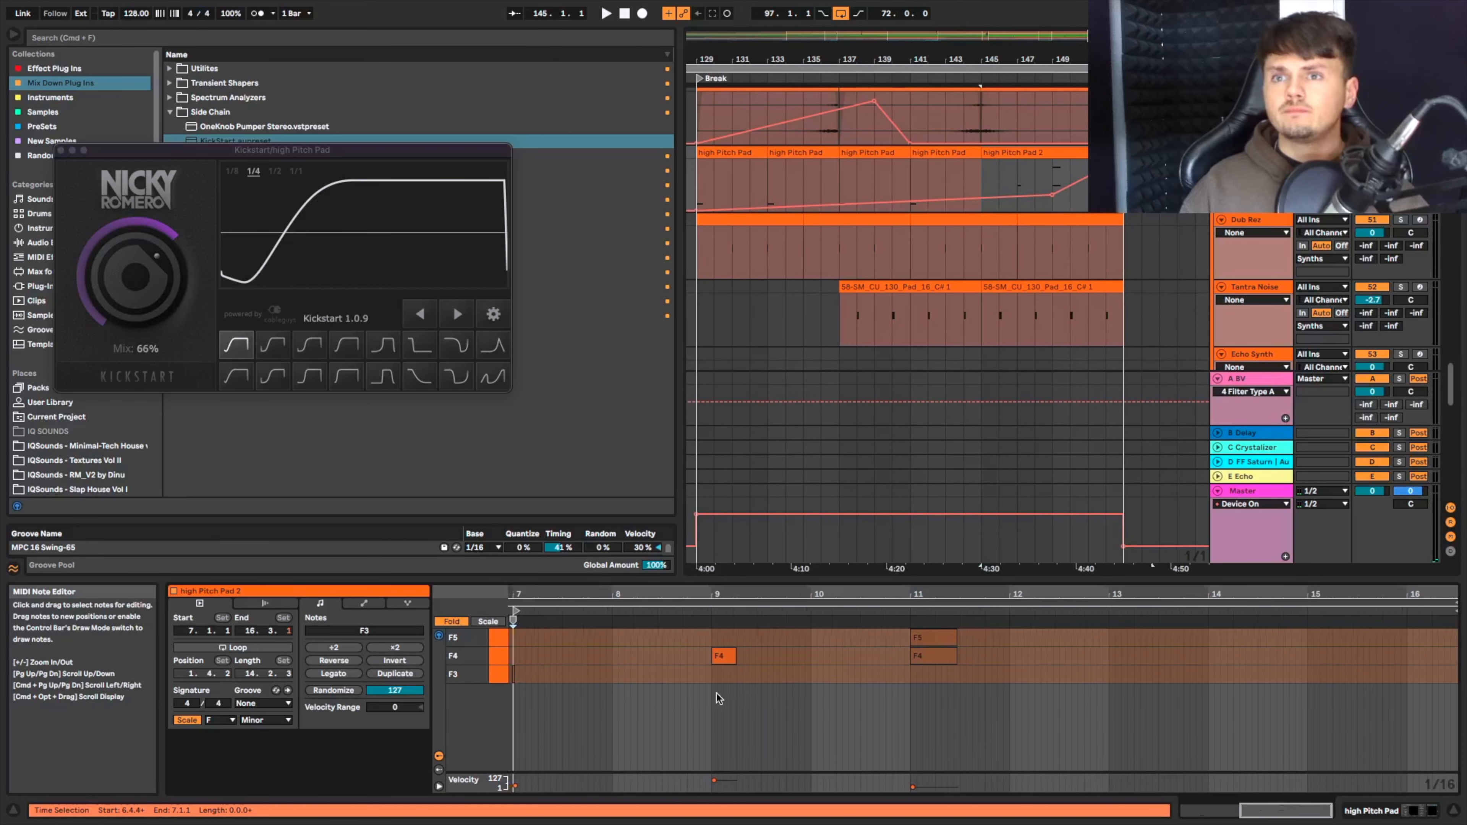
{"action": "left_click", "coordinate": [515, 670]}
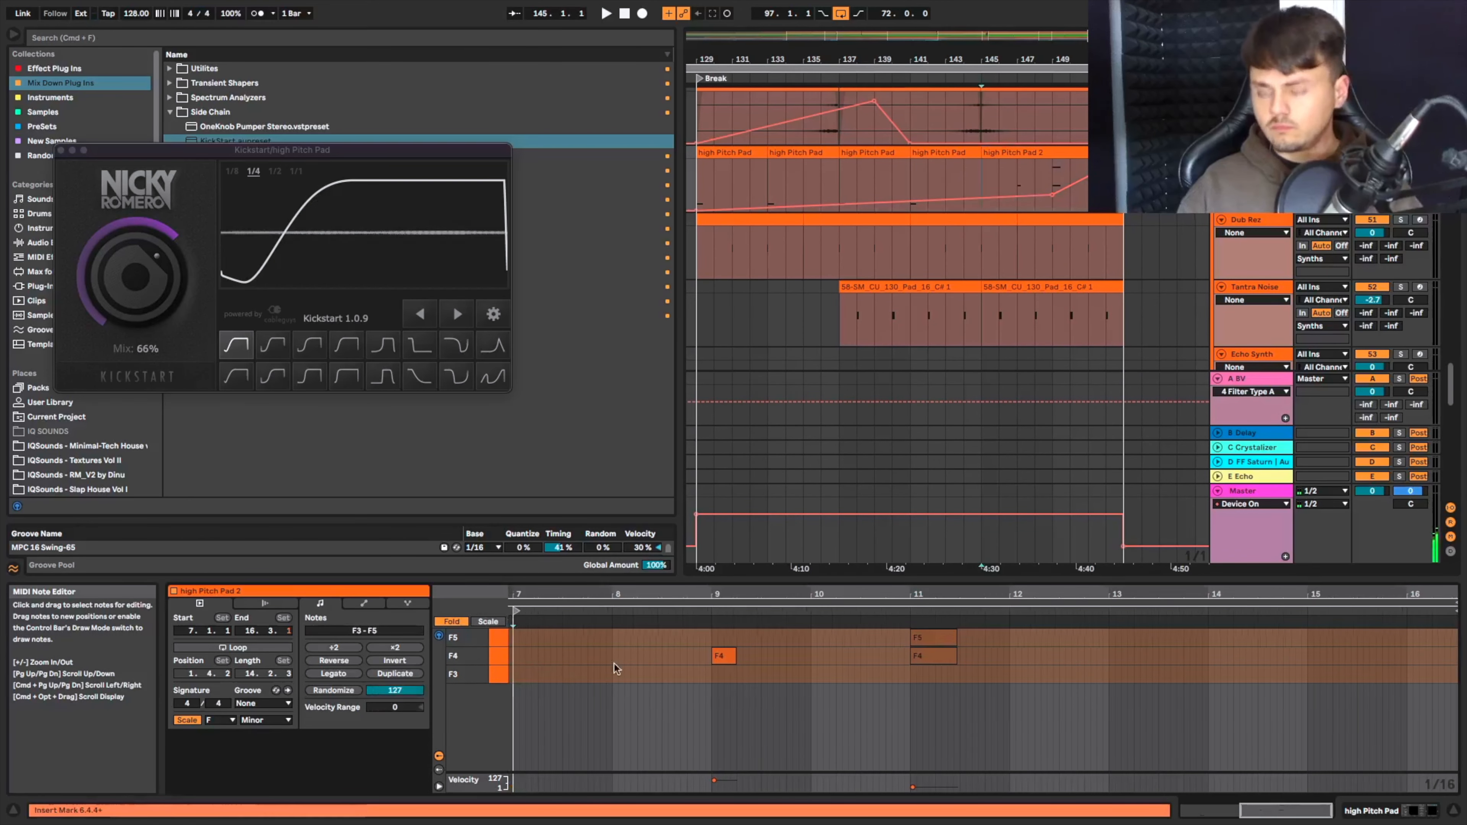
{"action": "left_click", "coordinate": [715, 650]}
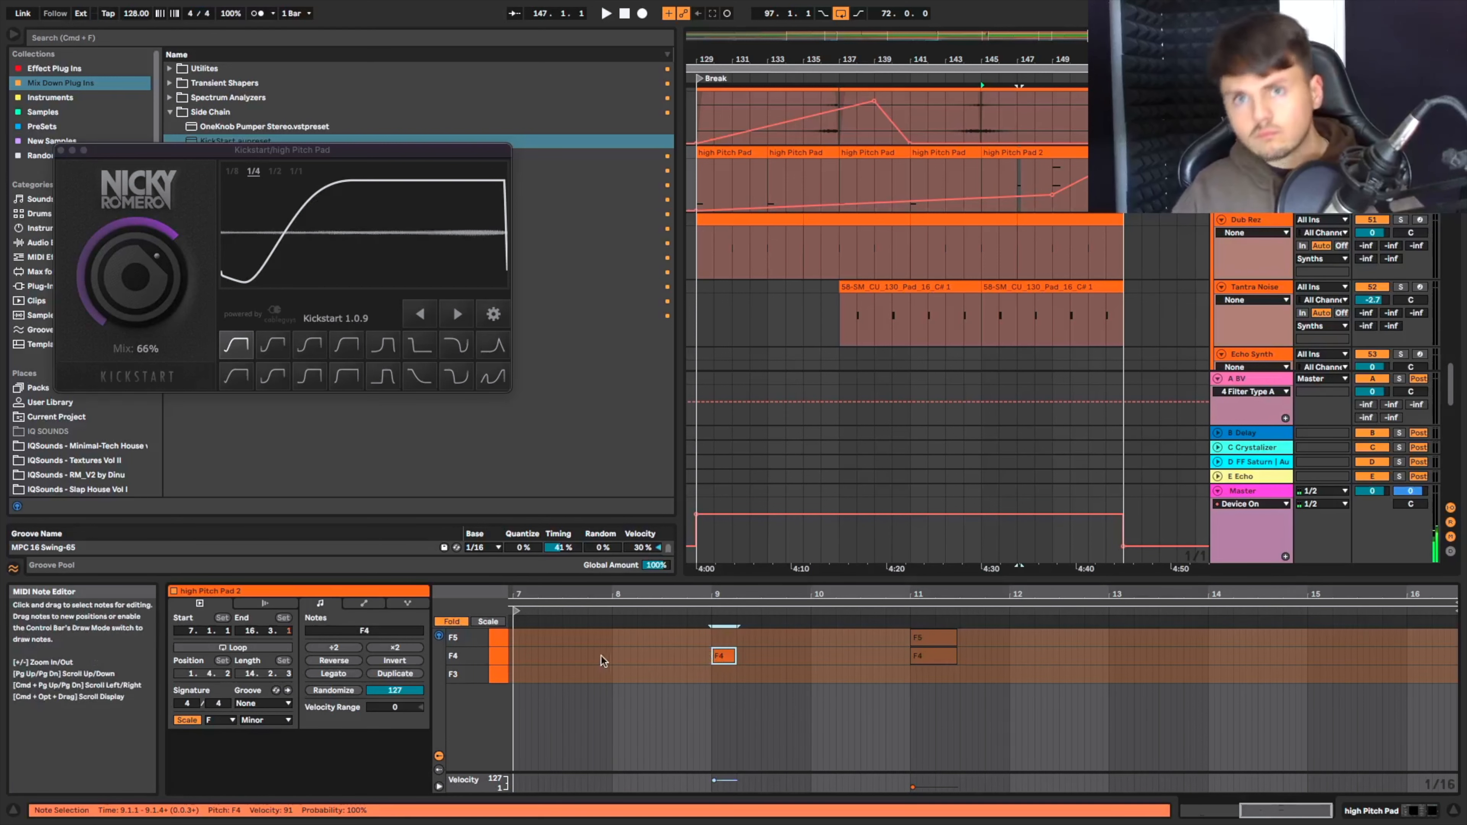
{"action": "double_click", "coordinate": [512, 655]}
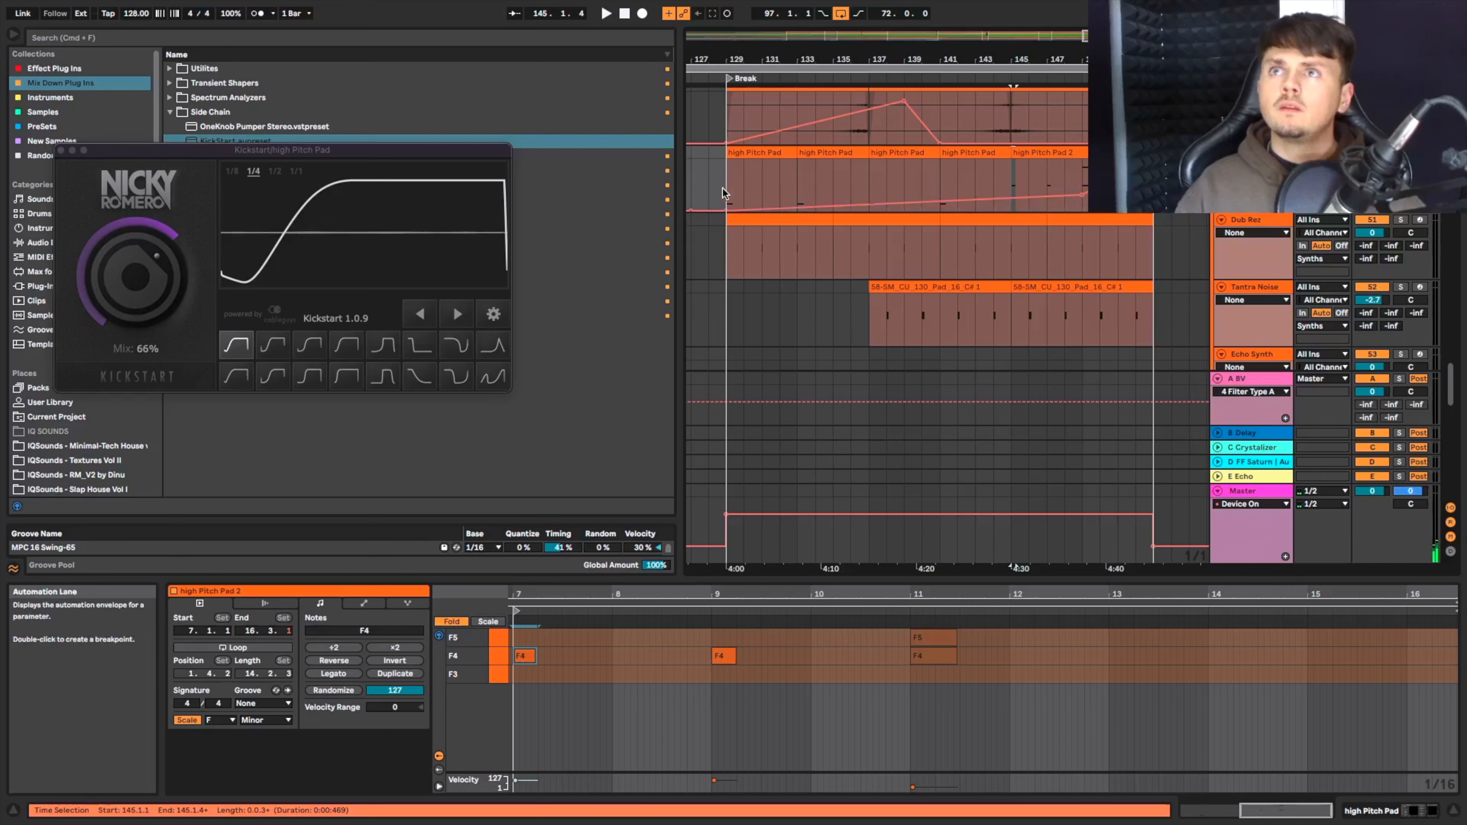
Consolidate the high Pitch Pad clips from bar 129 to 153 and delete the leftover clip after bar 153.
{"action": "left_click_drag", "start_coordinate": [726, 188], "coordinate": [1115, 188]}
{"action": "key", "text": "super+j"}
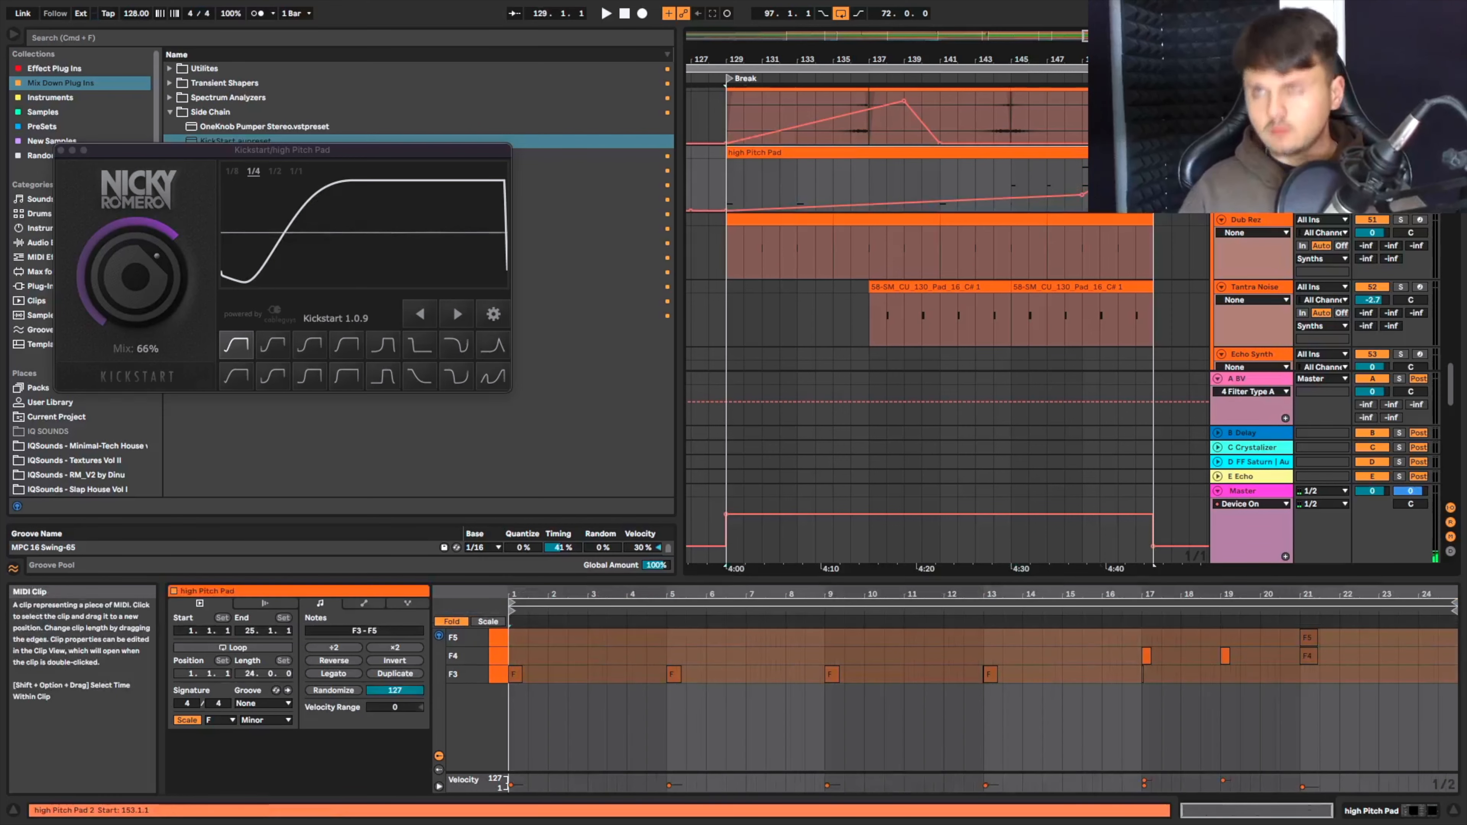
{"action": "left_click", "coordinate": [1166, 153]}
{"action": "key", "text": "Delete"}
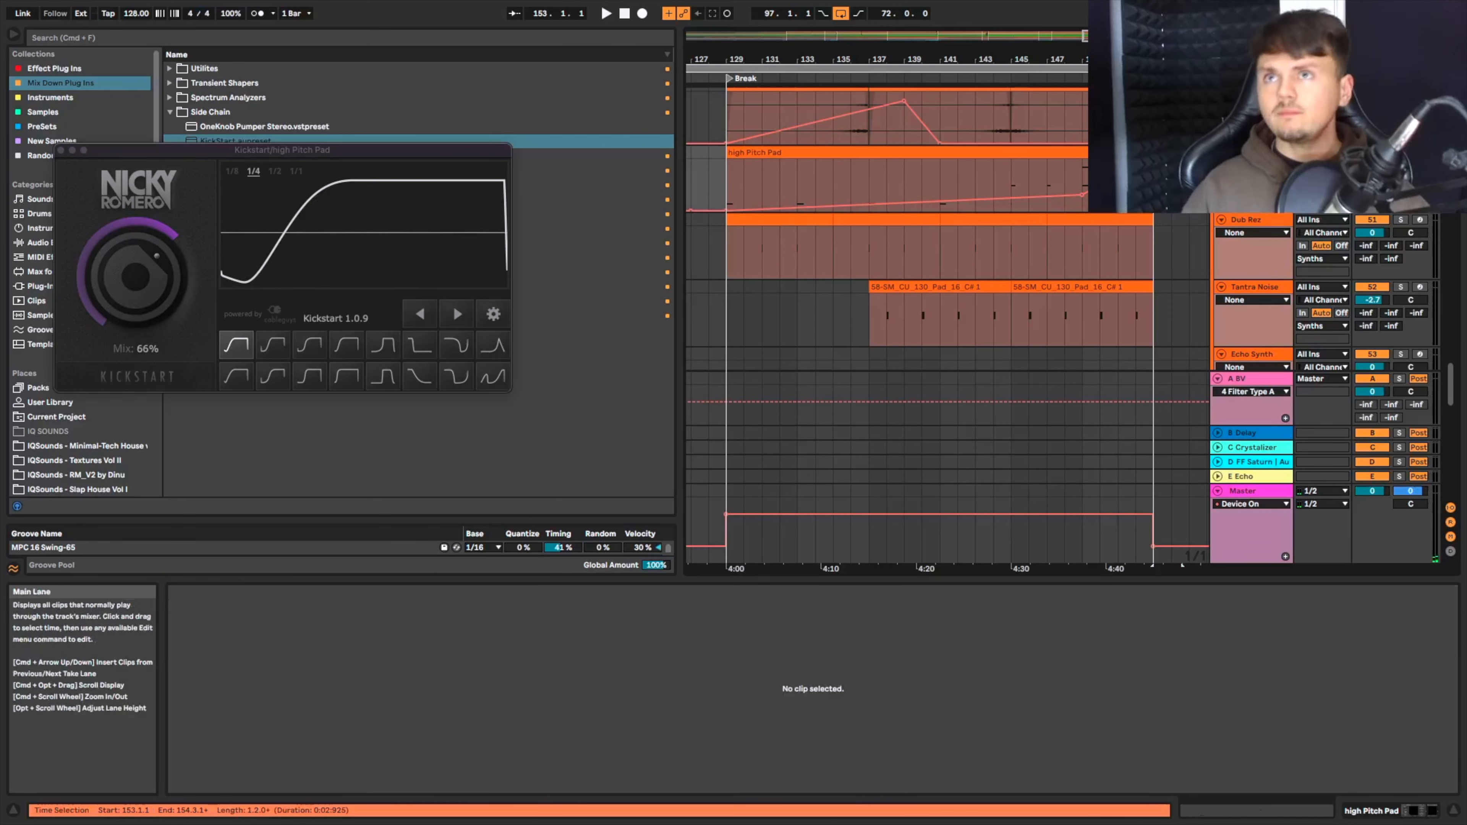
Play the break from bar 129 and close the Kickstart window.
{"action": "left_click", "coordinate": [730, 185]}
{"action": "key", "text": "space"}
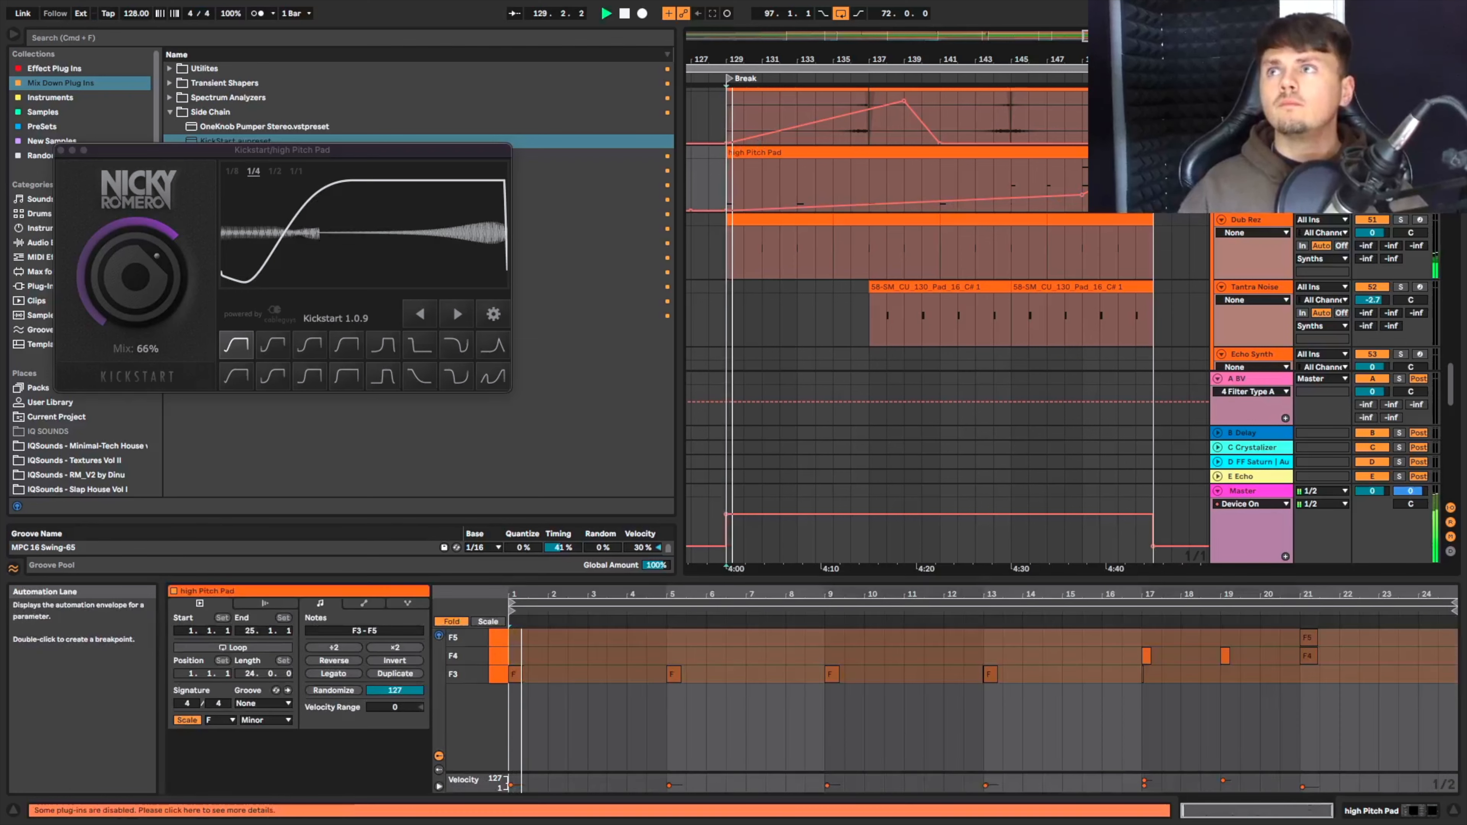
{"action": "left_click", "coordinate": [60, 151]}
Shape vocal track 60's E-Echo send automation to rise from bar 129 through bar 145 and fall to -inf around bar 150.
{"action": "scroll", "coordinate": [911, 190], "scroll_direction": "down", "scroll_amount": 10}
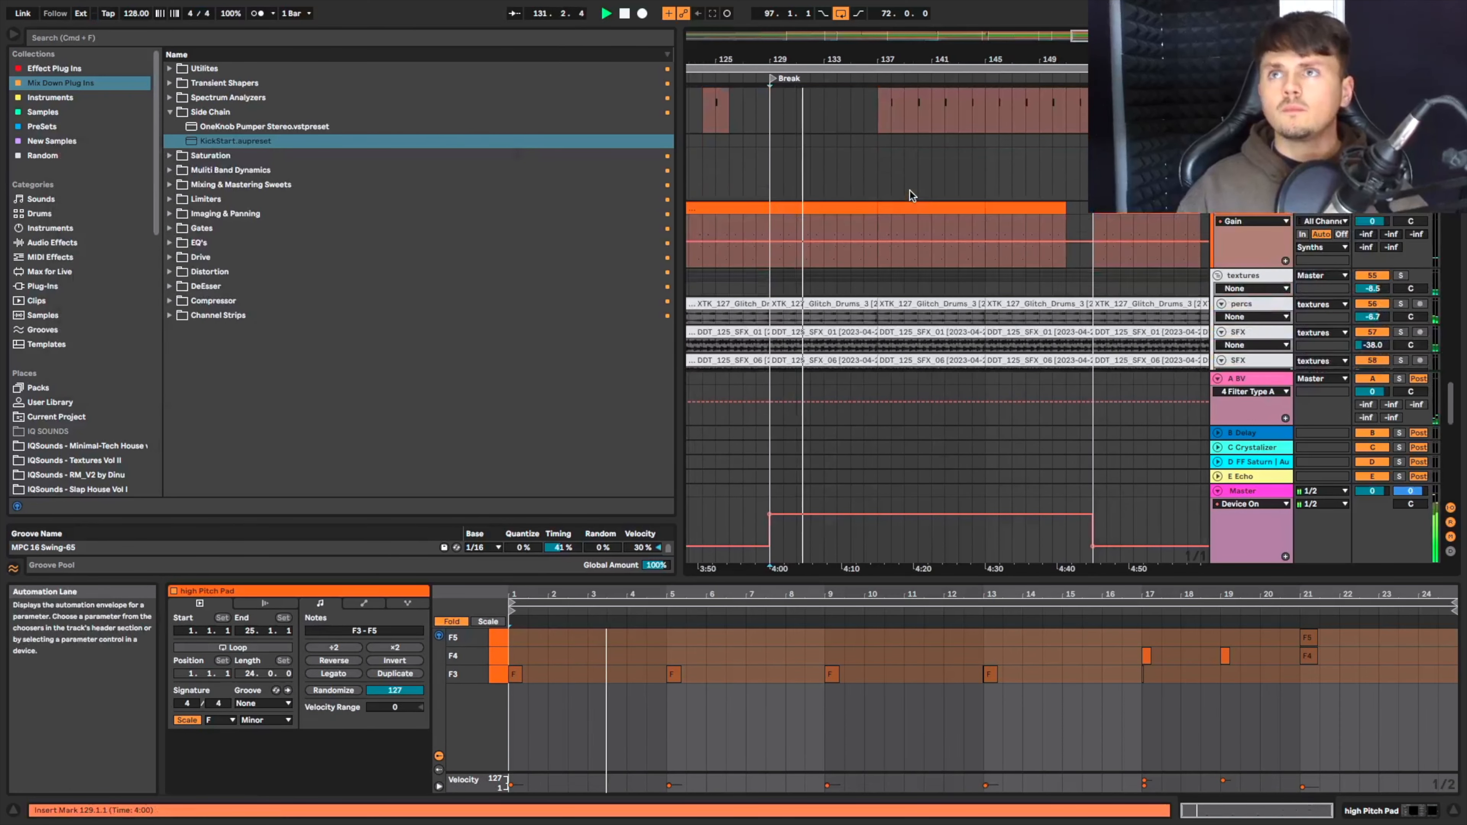
{"action": "scroll", "coordinate": [910, 190], "scroll_direction": "up", "scroll_amount": 1}
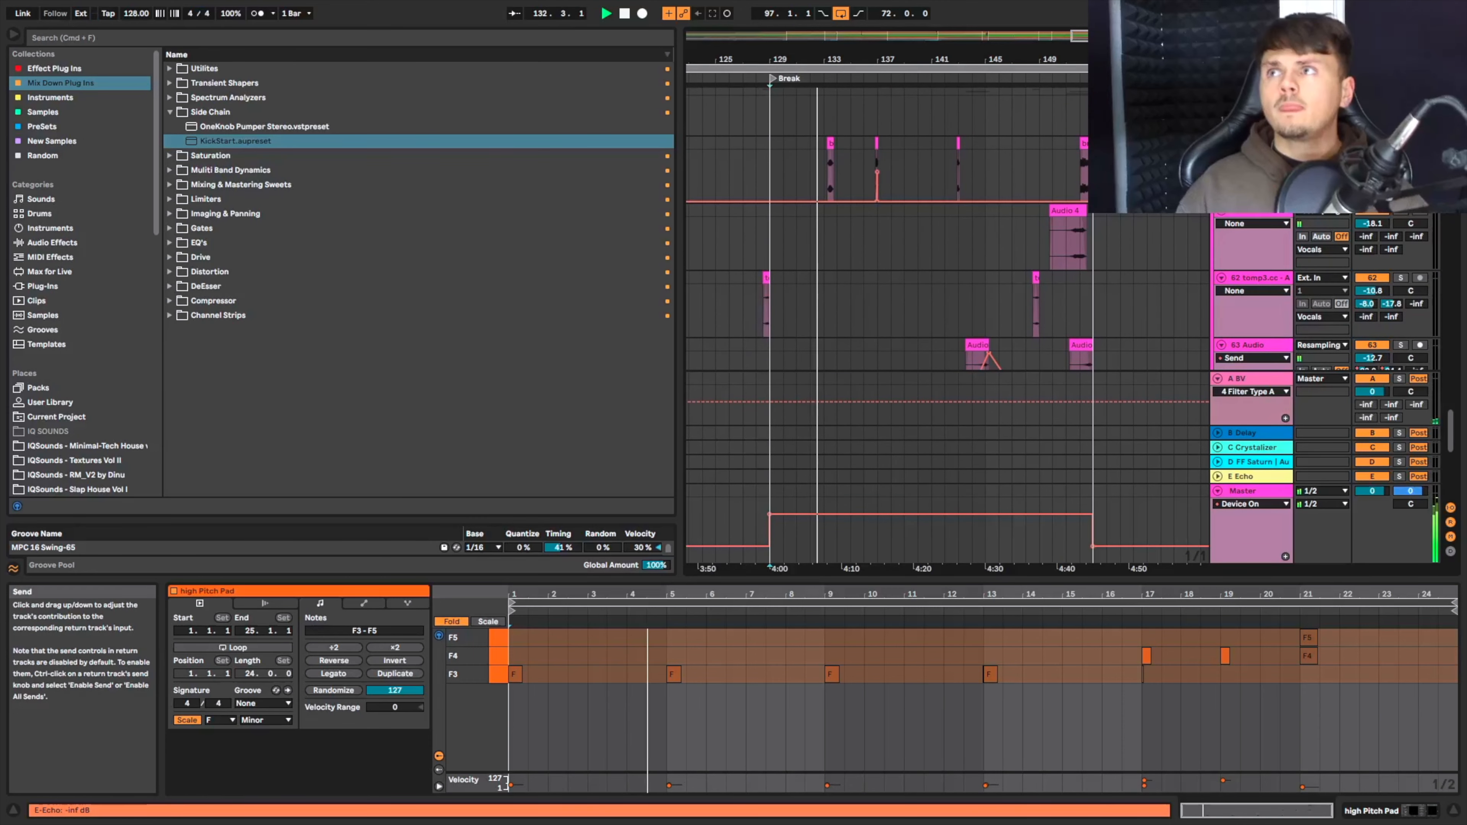
{"action": "right_click", "coordinate": [1390, 181]}
{"action": "left_click", "coordinate": [1308, 222]}
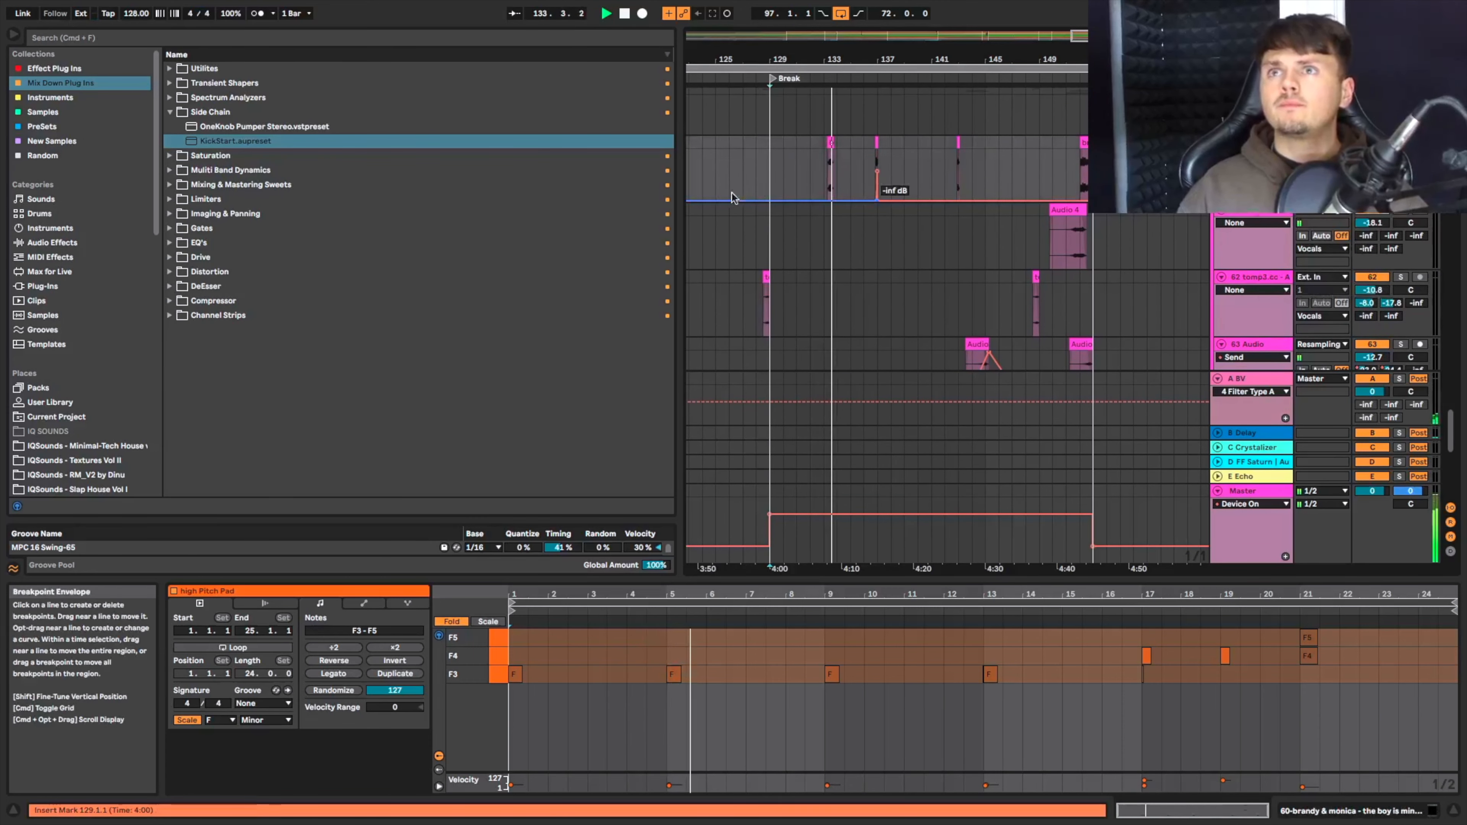
{"action": "left_click_drag", "start_coordinate": [984, 200], "coordinate": [985, 161]}
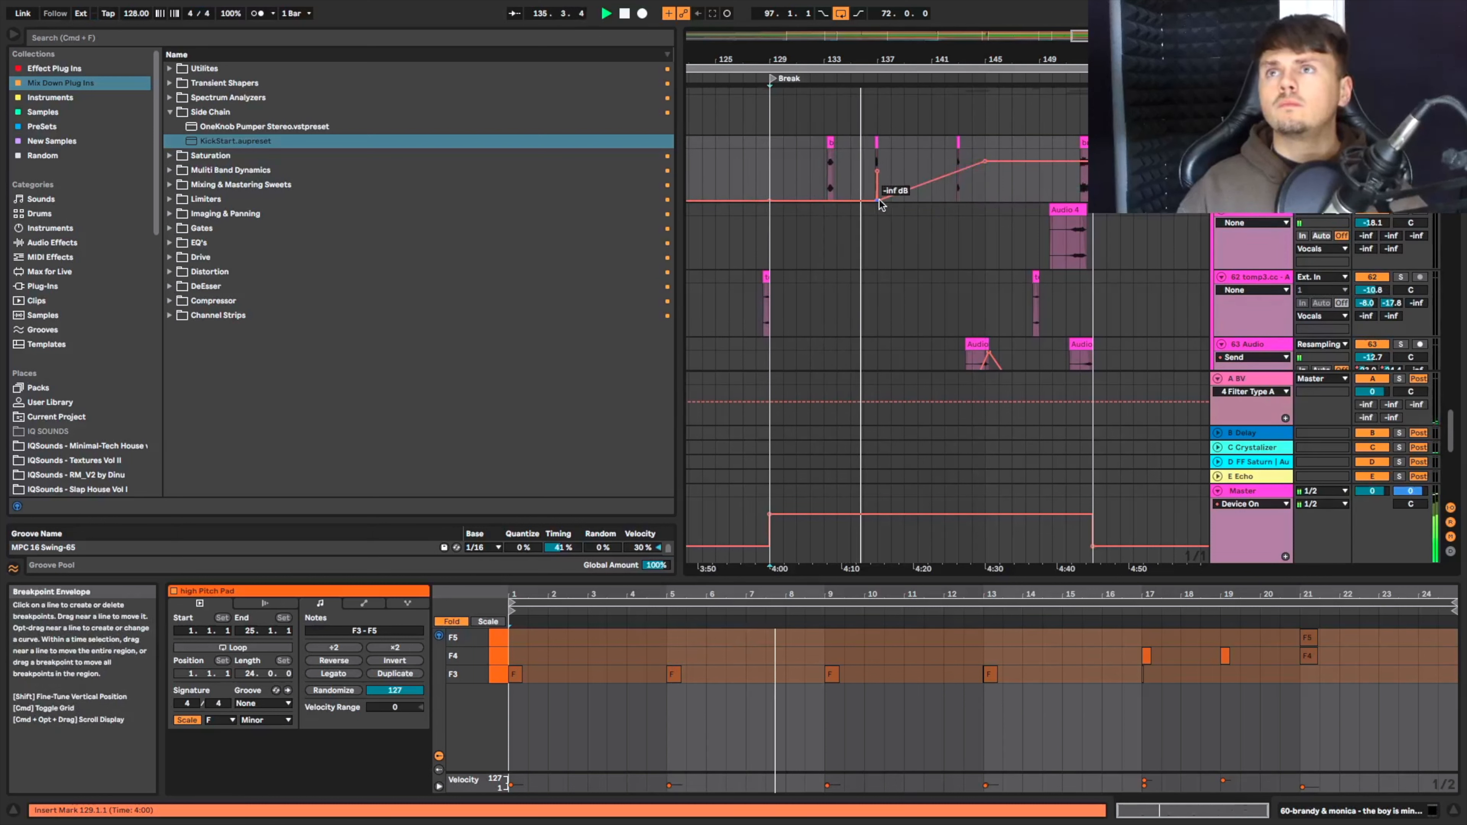
{"action": "left_click_drag", "start_coordinate": [877, 201], "coordinate": [845, 178]}
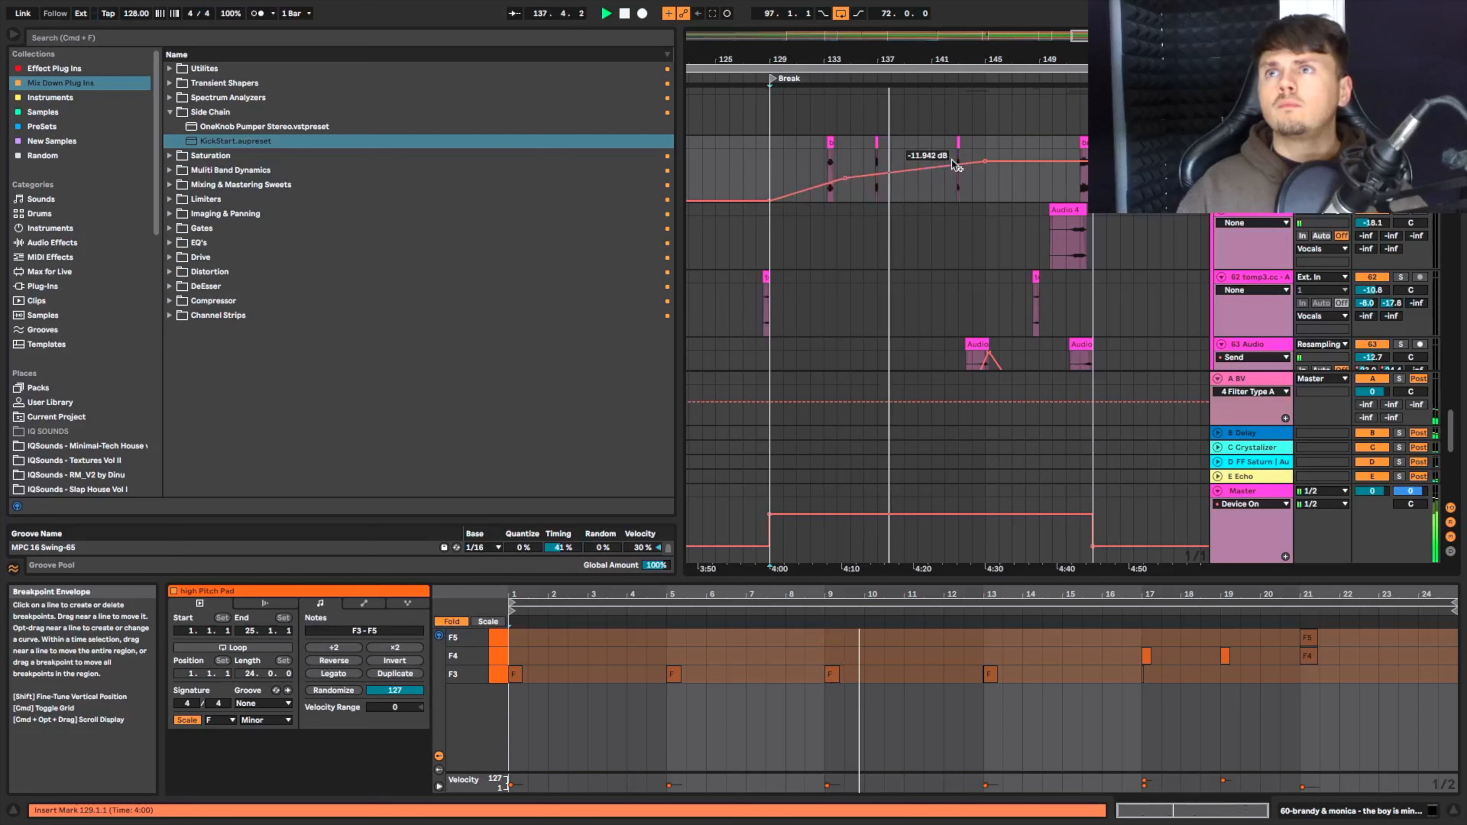
{"action": "left_click", "coordinate": [1050, 162]}
{"action": "left_click_drag", "start_coordinate": [1050, 162], "coordinate": [1050, 201]}
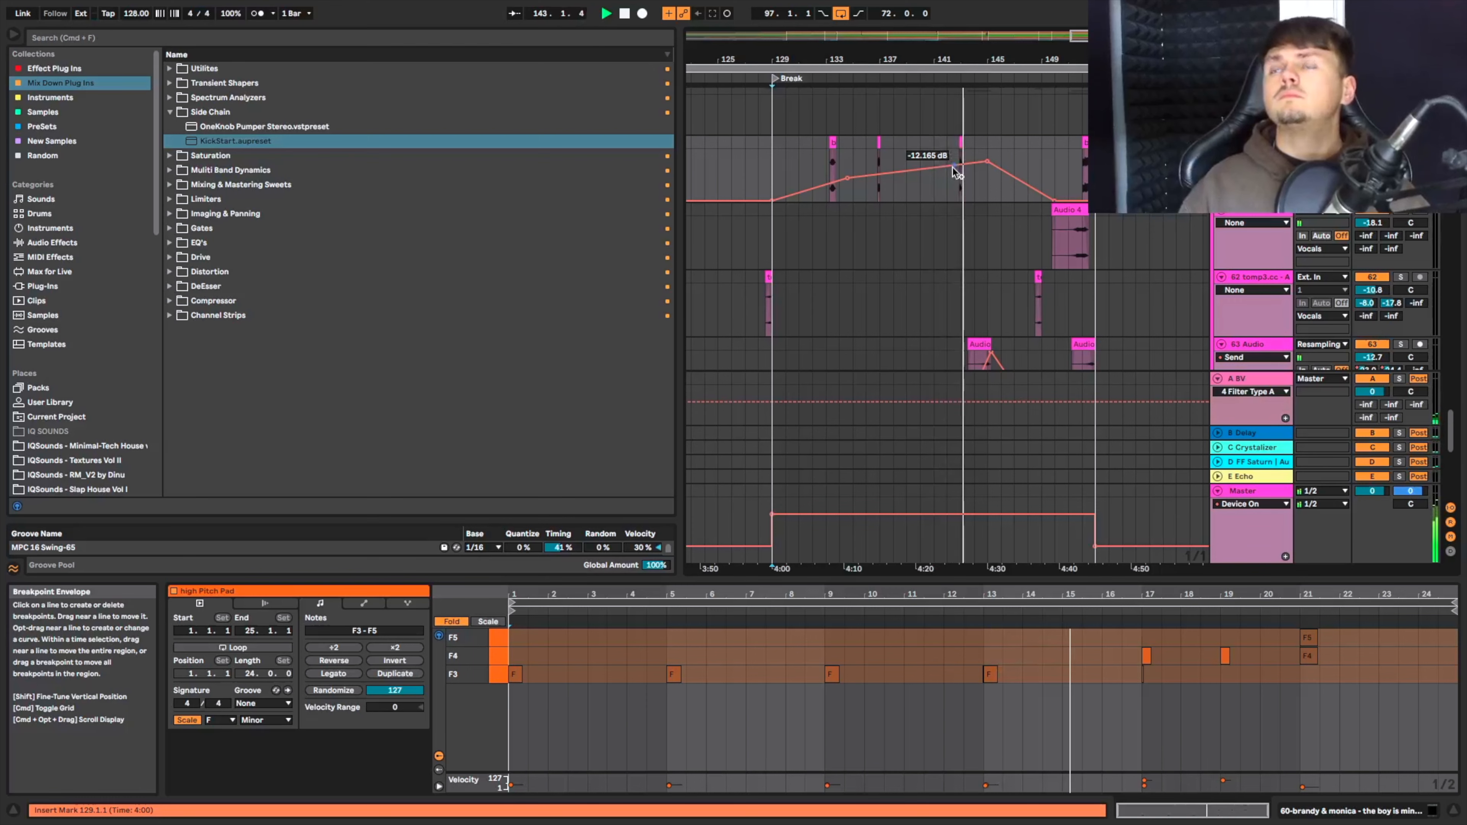
Listen to the end of the break while reviewing the SFX, percussion and synth tracks, and place the insert marker at bar 145.
{"action": "scroll", "coordinate": [959, 185], "scroll_direction": "down", "scroll_amount": 6}
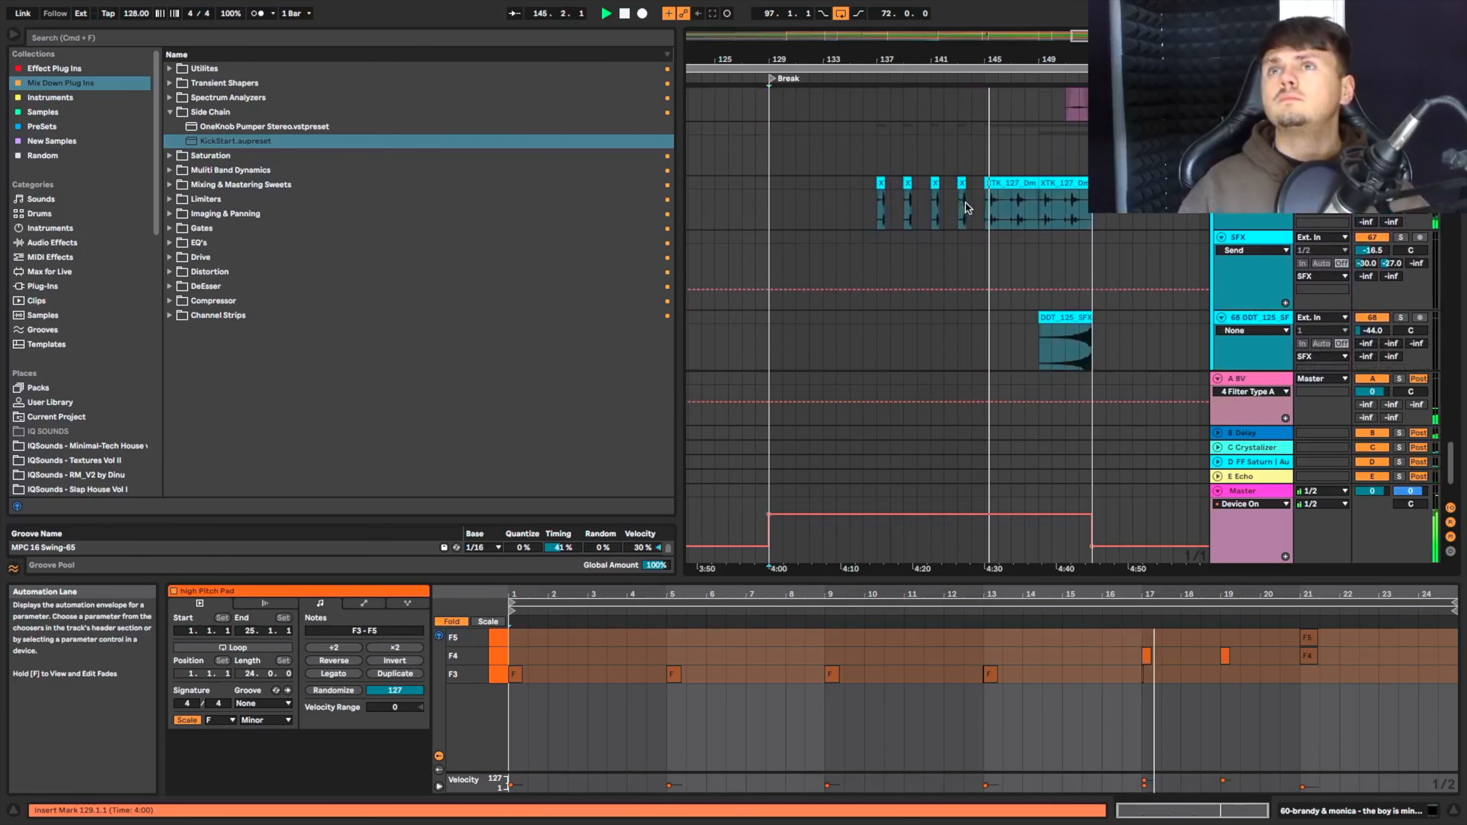
{"action": "scroll", "coordinate": [966, 203], "scroll_direction": "up", "scroll_amount": 4}
{"action": "scroll", "coordinate": [965, 203], "scroll_direction": "down", "scroll_amount": 10}
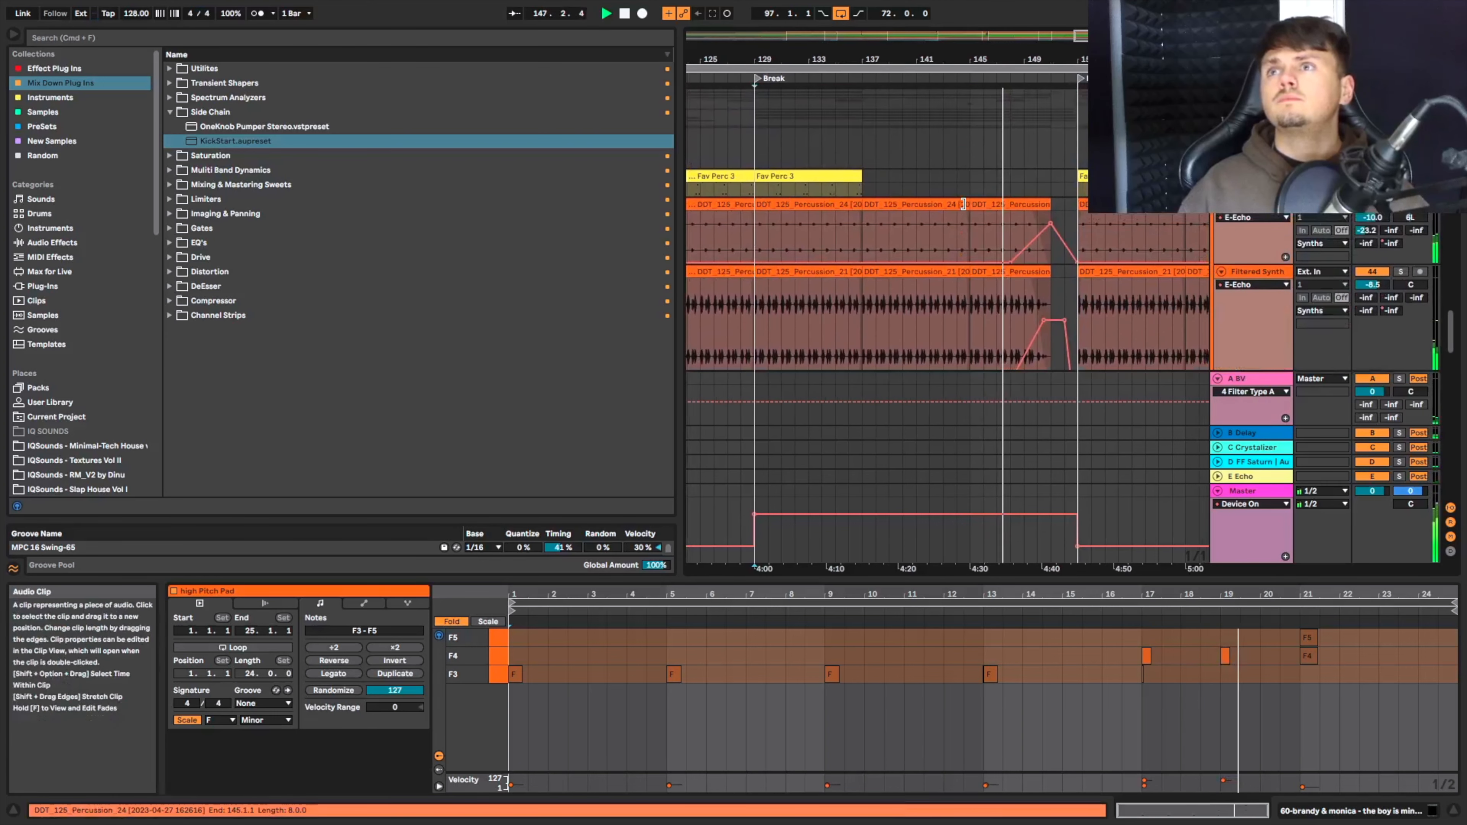
{"action": "scroll", "coordinate": [965, 203], "scroll_direction": "down", "scroll_amount": 1}
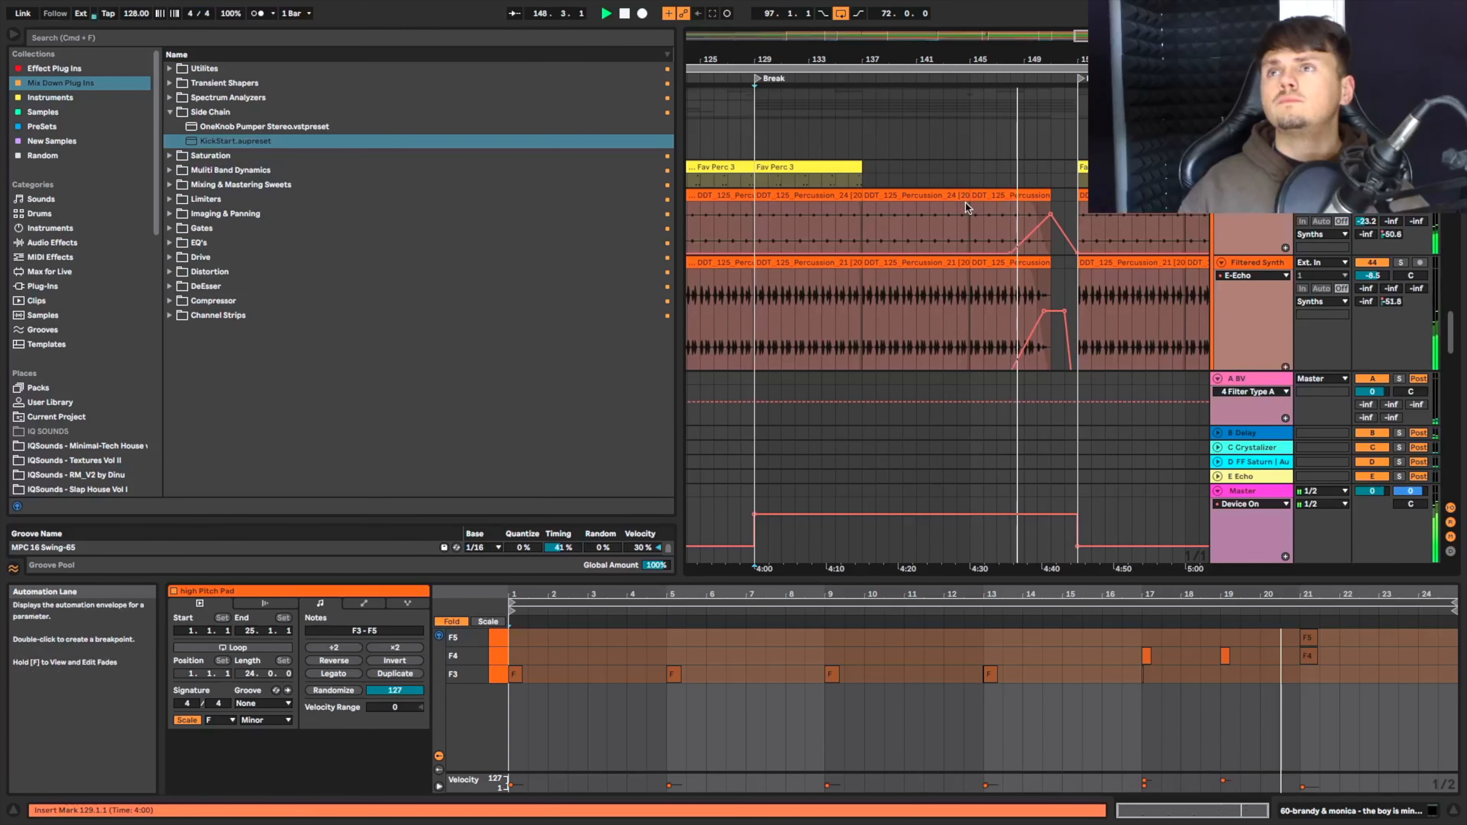
{"action": "scroll", "coordinate": [964, 203], "scroll_direction": "down", "scroll_amount": 2}
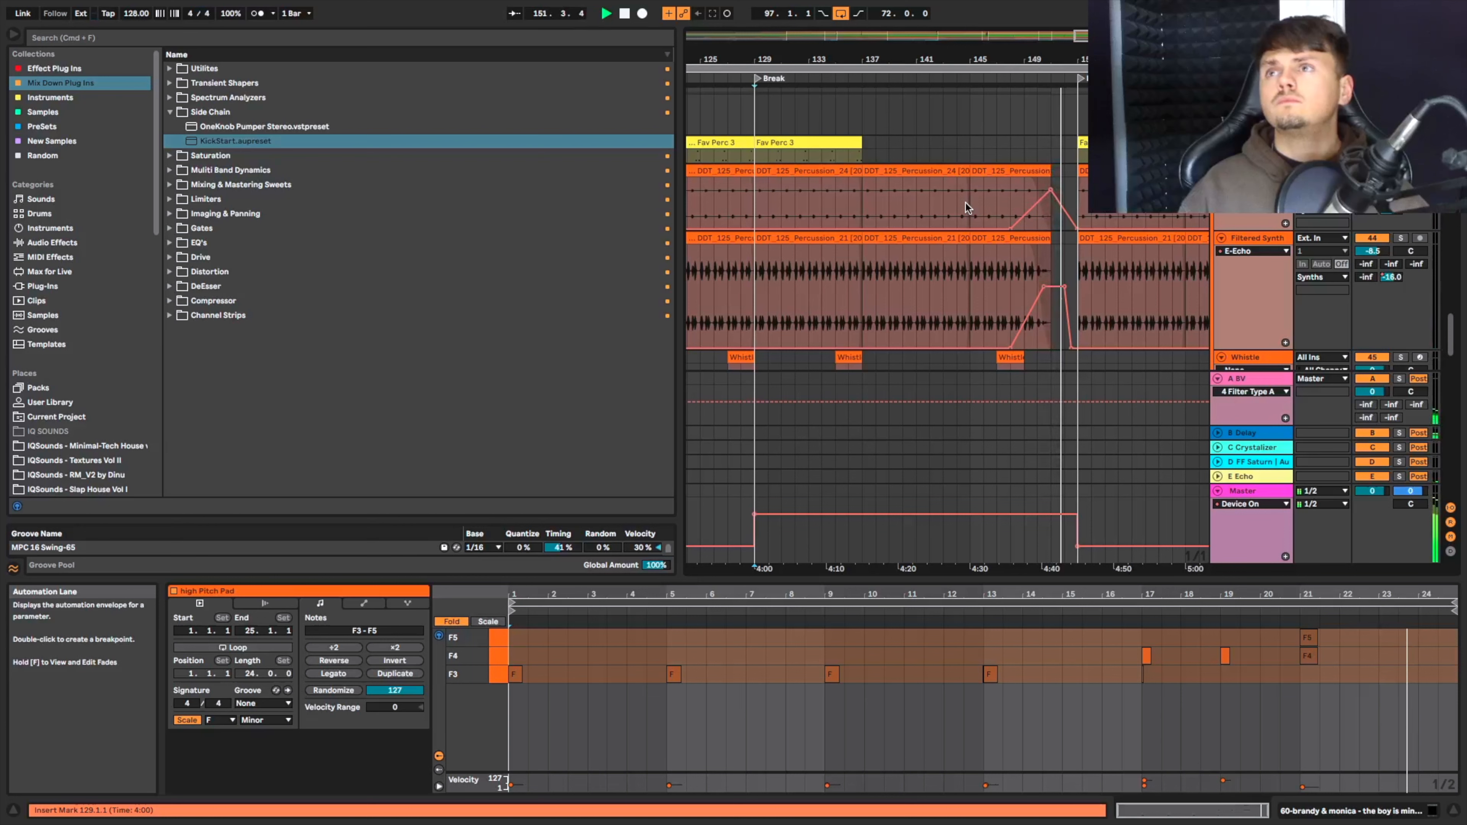
{"action": "scroll", "coordinate": [964, 203], "scroll_direction": "down", "scroll_amount": 3}
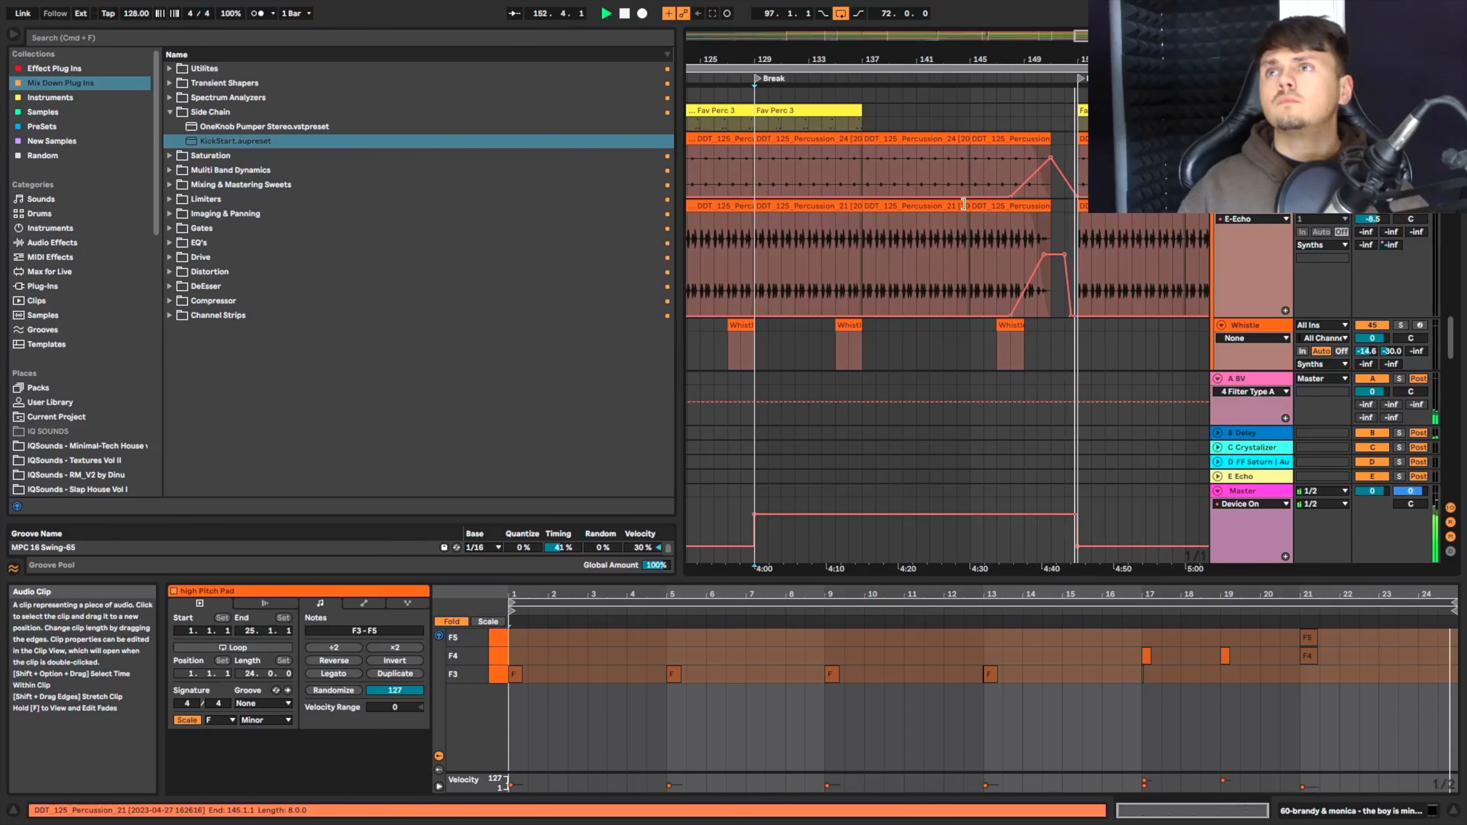
{"action": "left_click", "coordinate": [967, 284]}
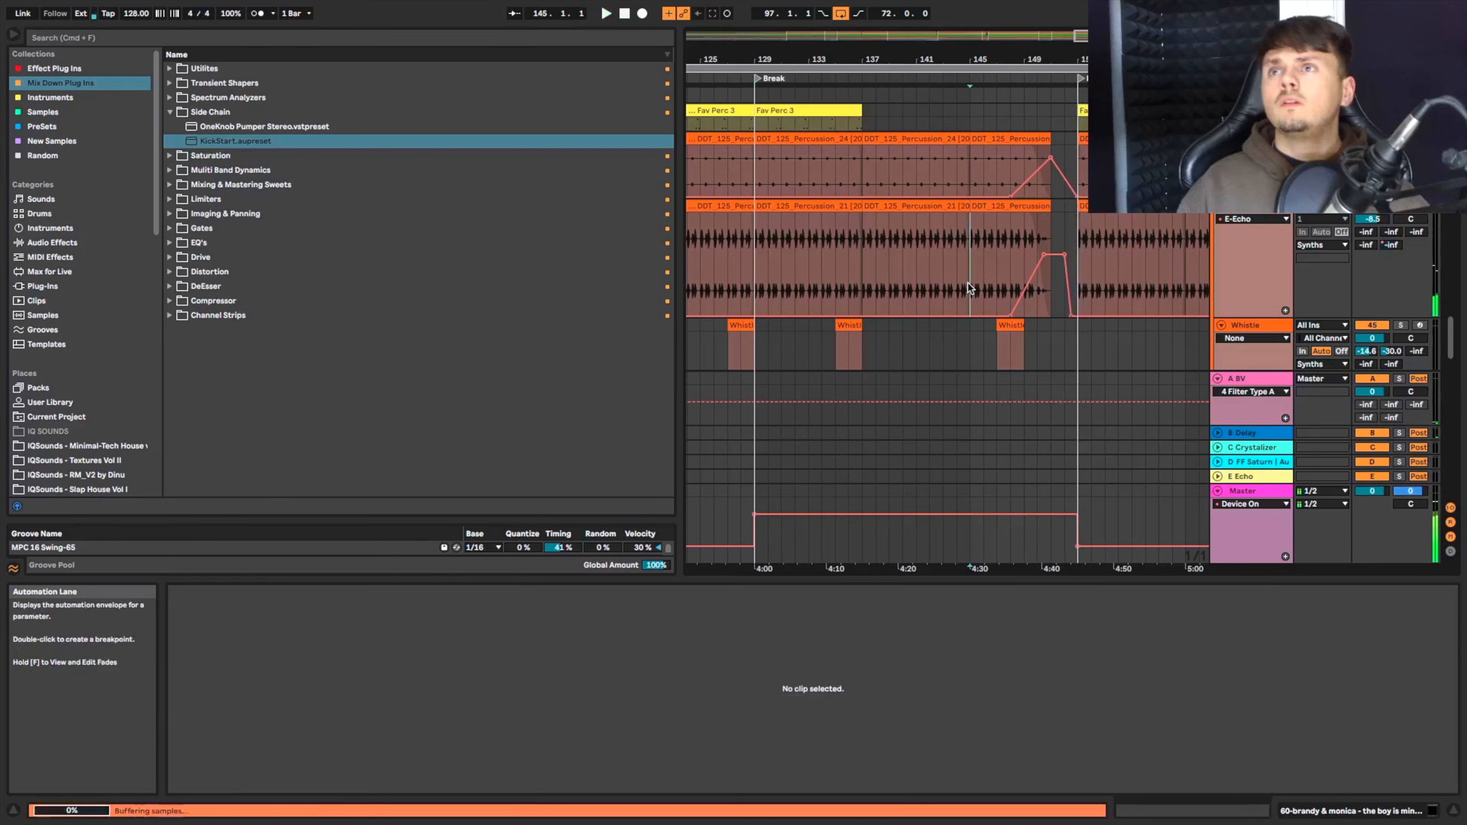
{"action": "scroll", "coordinate": [967, 283], "scroll_direction": "down", "scroll_amount": 10}
{"action": "scroll", "coordinate": [967, 283], "scroll_direction": "up", "scroll_amount": 10}
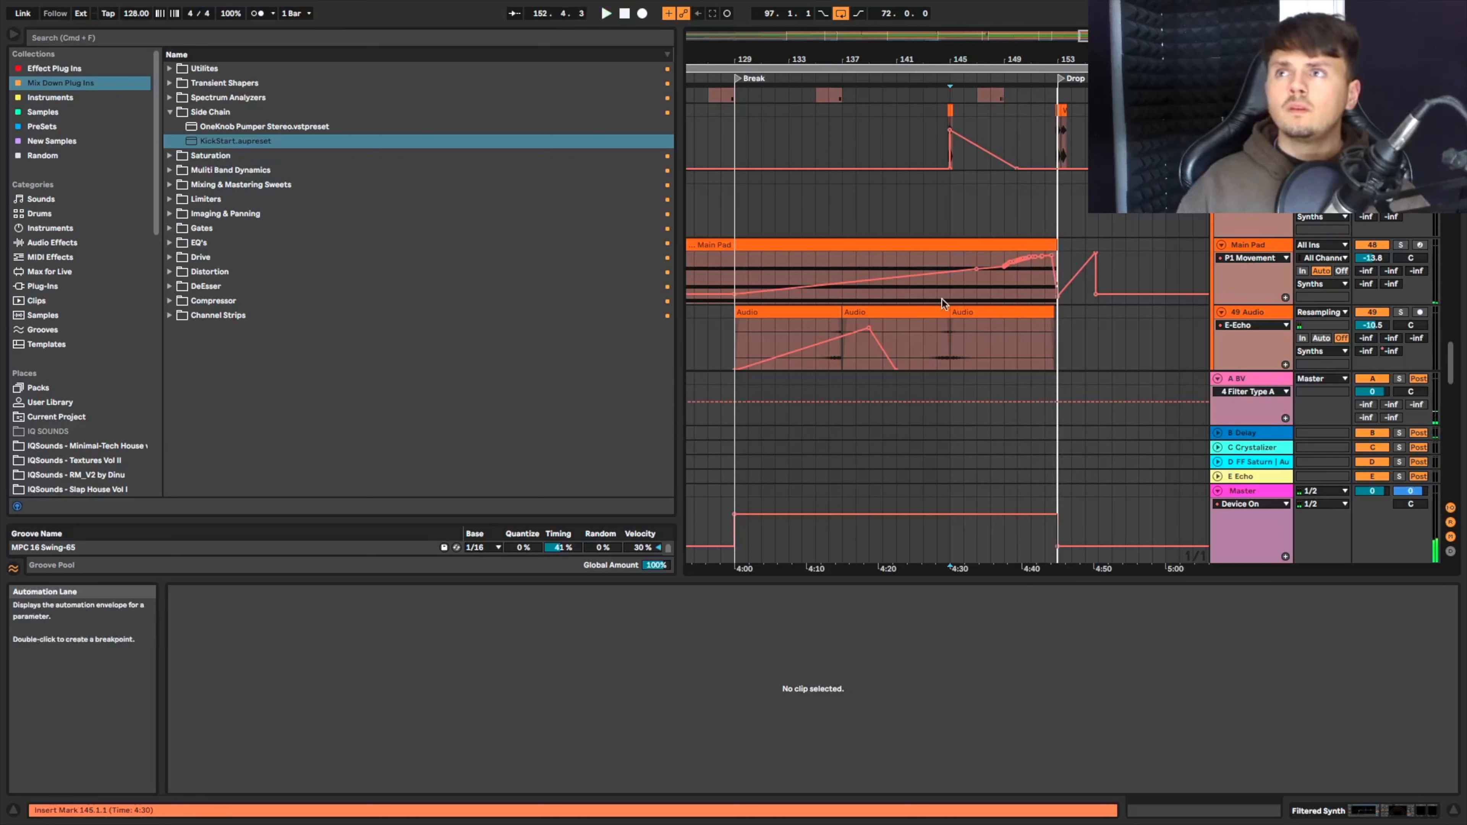
Duplicate the Main Pad track so a copy of its clips and automation sits directly below it.
{"action": "left_click", "coordinate": [1275, 244]}
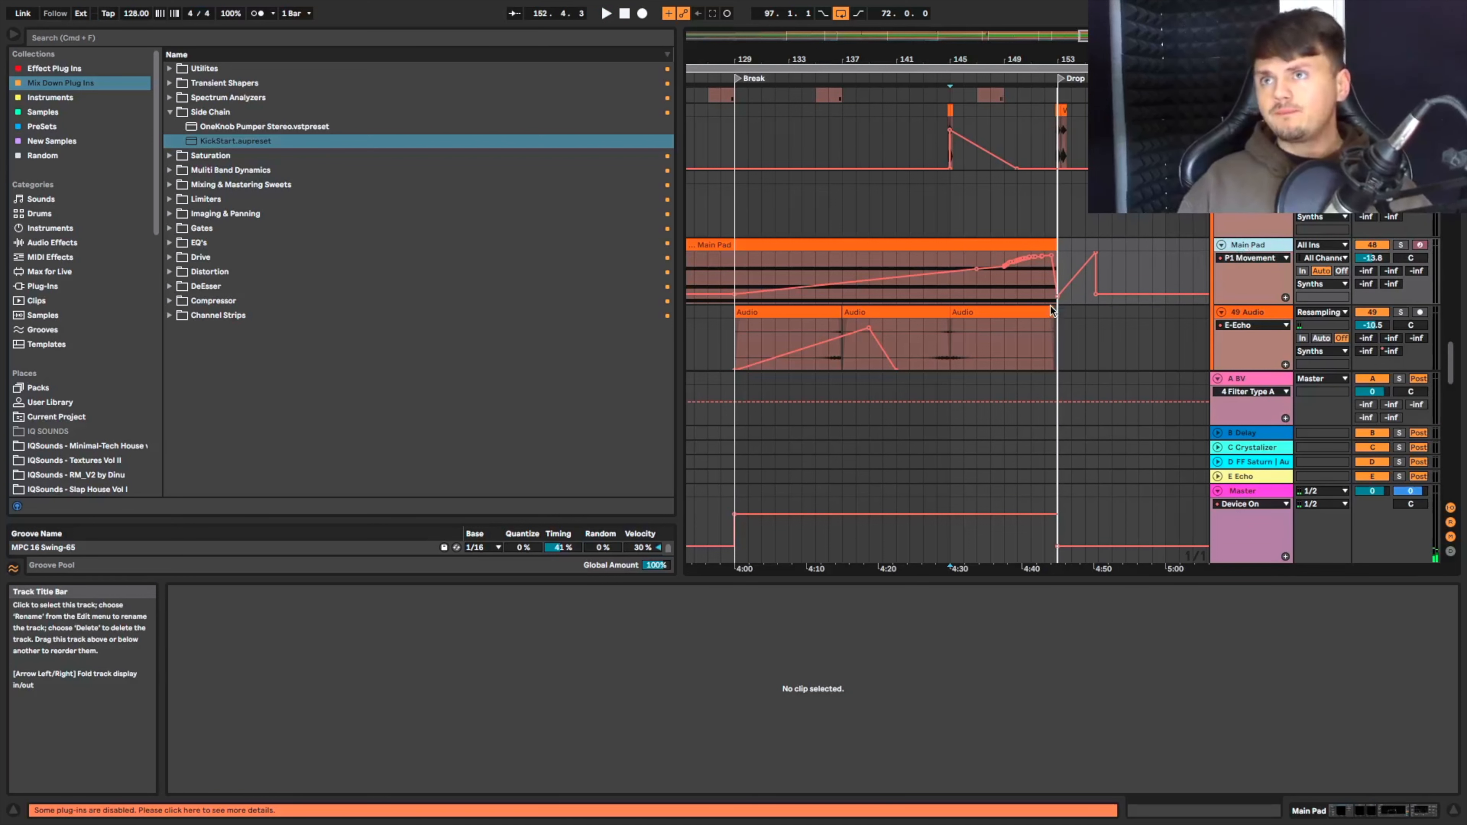
{"action": "key", "text": "super+d"}
{"action": "left_click", "coordinate": [941, 343]}
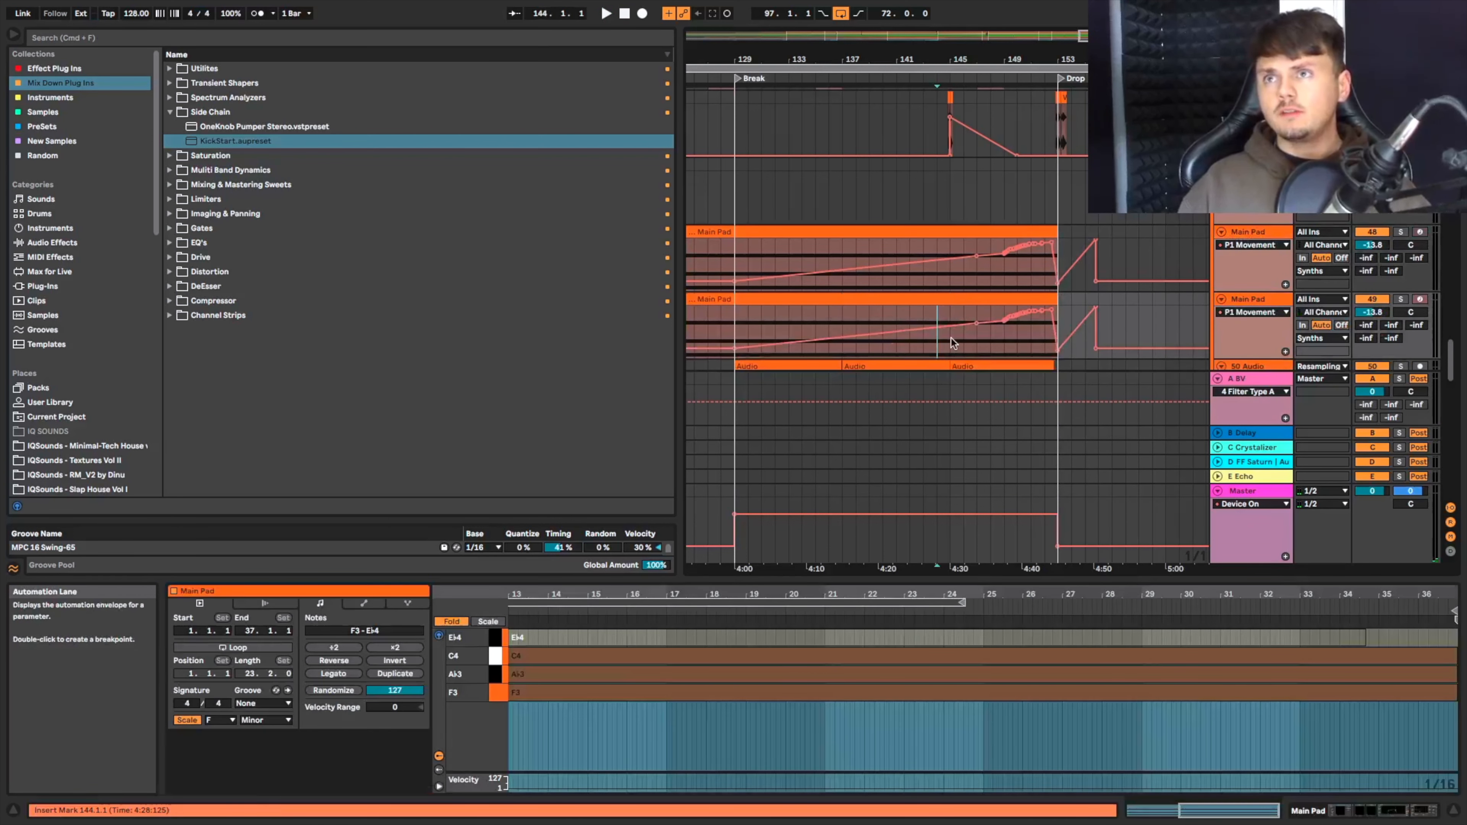
Split the duplicated Main Pad's break clip at bar 145 and delete all of the copy's clips before that bar.
{"action": "key", "text": "super+e"}
{"action": "scroll", "coordinate": [951, 338], "scroll_direction": "up", "scroll_amount": 5}
{"action": "scroll", "coordinate": [952, 335], "scroll_direction": "down", "scroll_amount": 10}
{"action": "scroll", "coordinate": [951, 334], "scroll_direction": "up", "scroll_amount": 4}
{"action": "left_click_drag", "start_coordinate": [730, 241], "coordinate": [944, 212]}
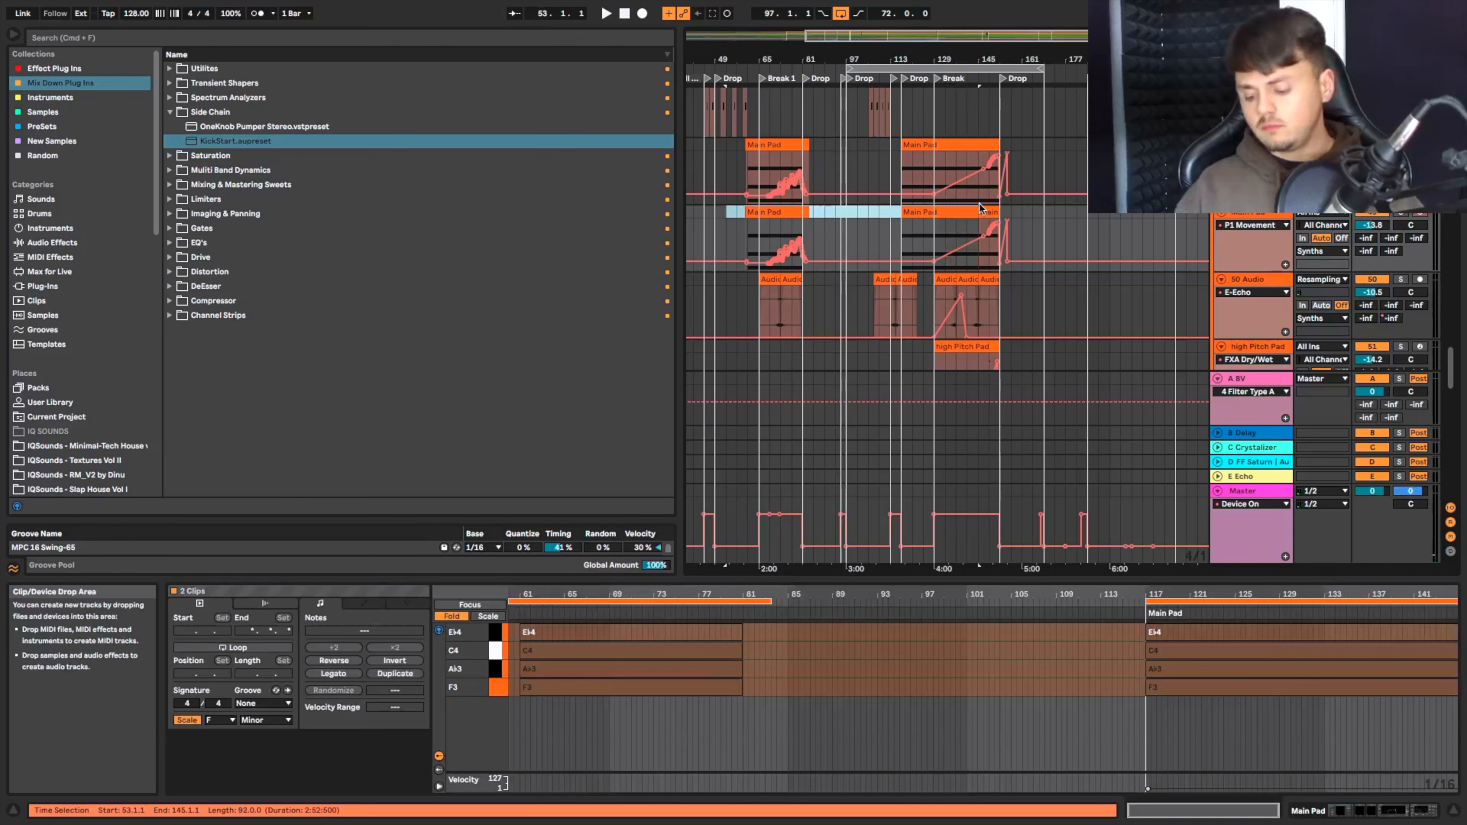
{"action": "key", "text": "Delete"}
Clear the P1 Movement automation on the duplicated Main Pad from bar 113 to beyond the drop at bar 153.
{"action": "left_click", "coordinate": [985, 212]}
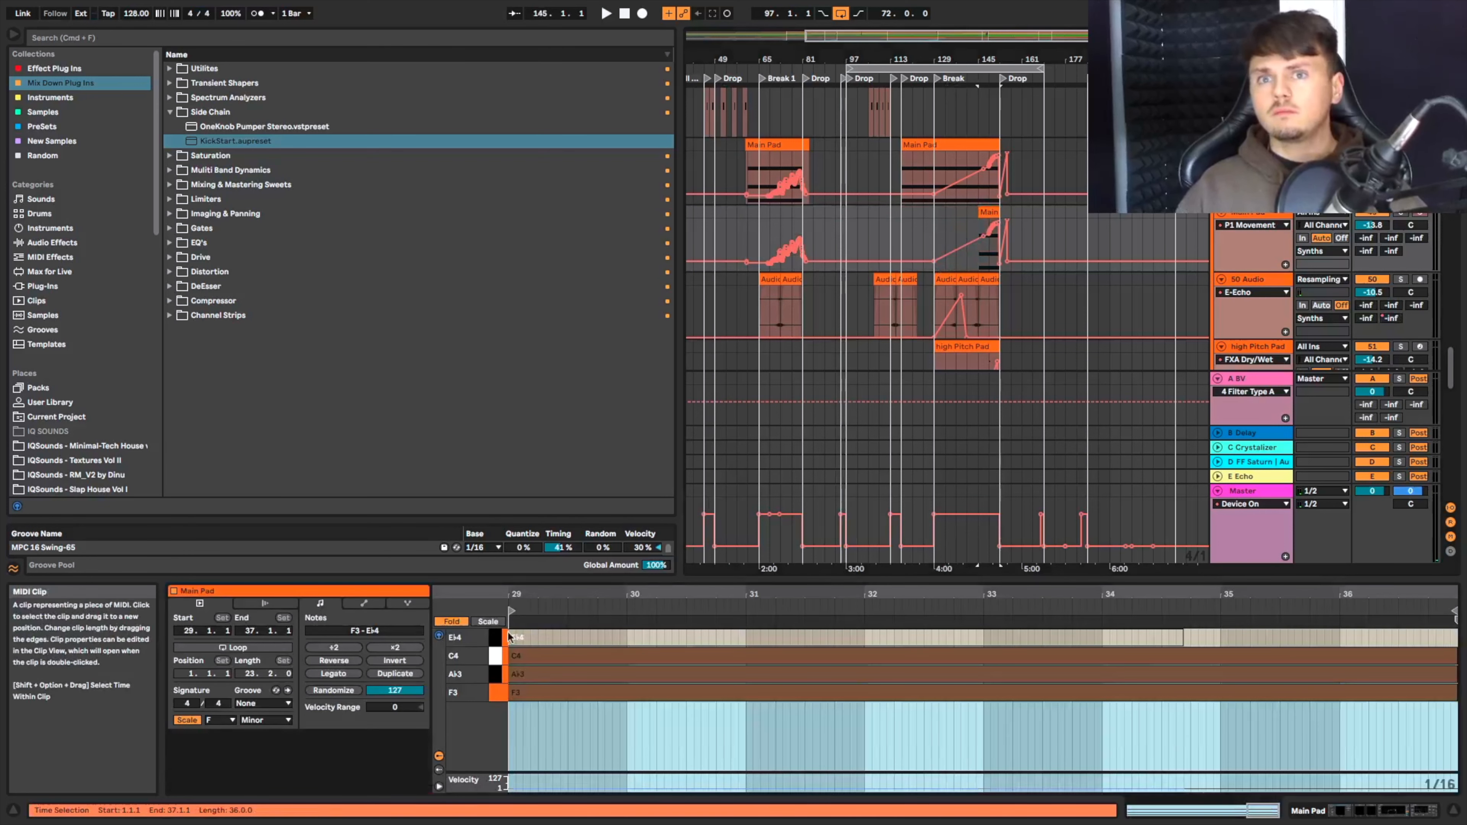
{"action": "left_click", "coordinate": [498, 637]}
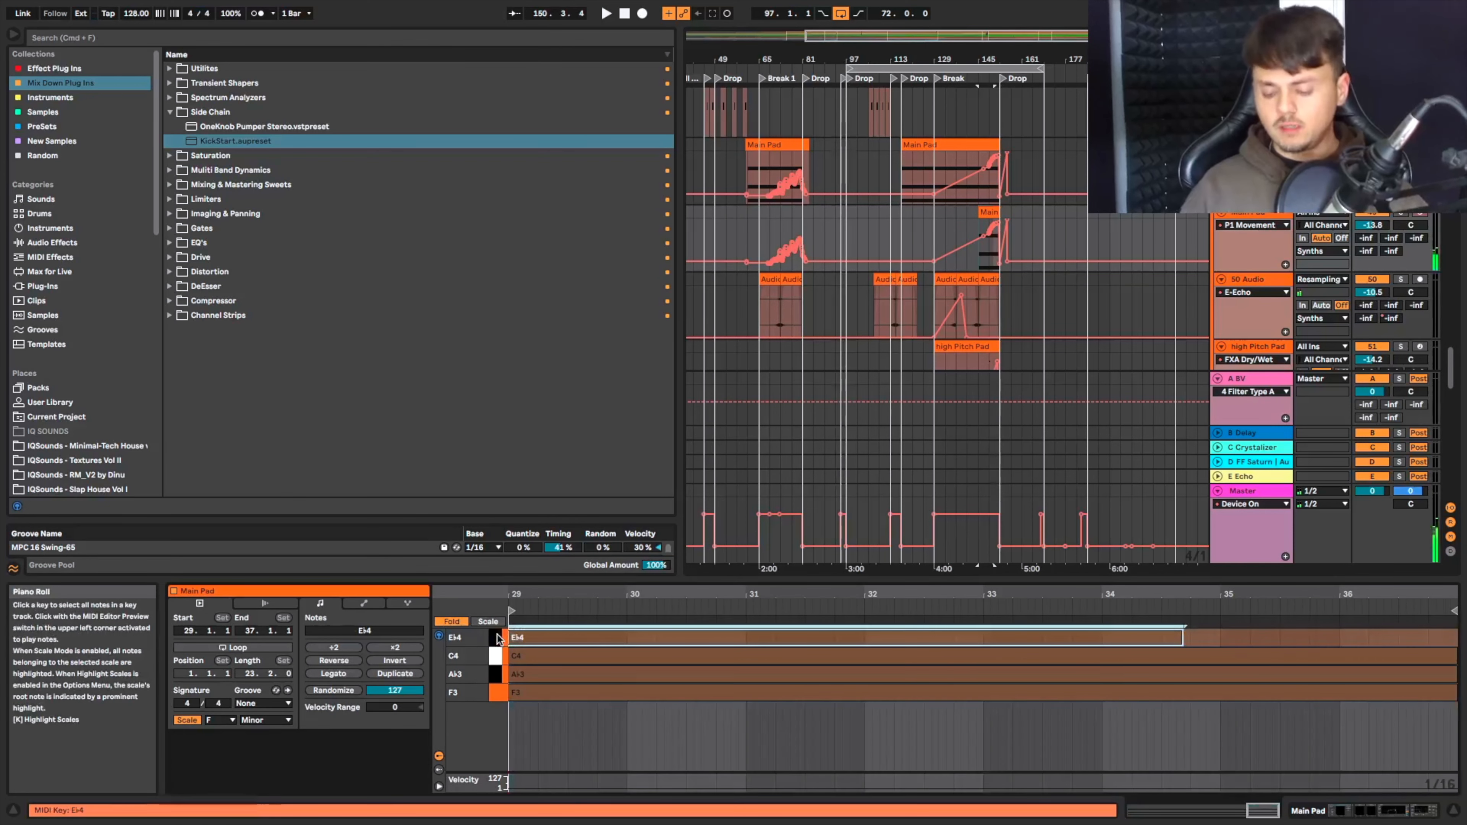
{"action": "left_click_drag", "start_coordinate": [894, 222], "coordinate": [1079, 230]}
{"action": "key", "text": "Delete"}
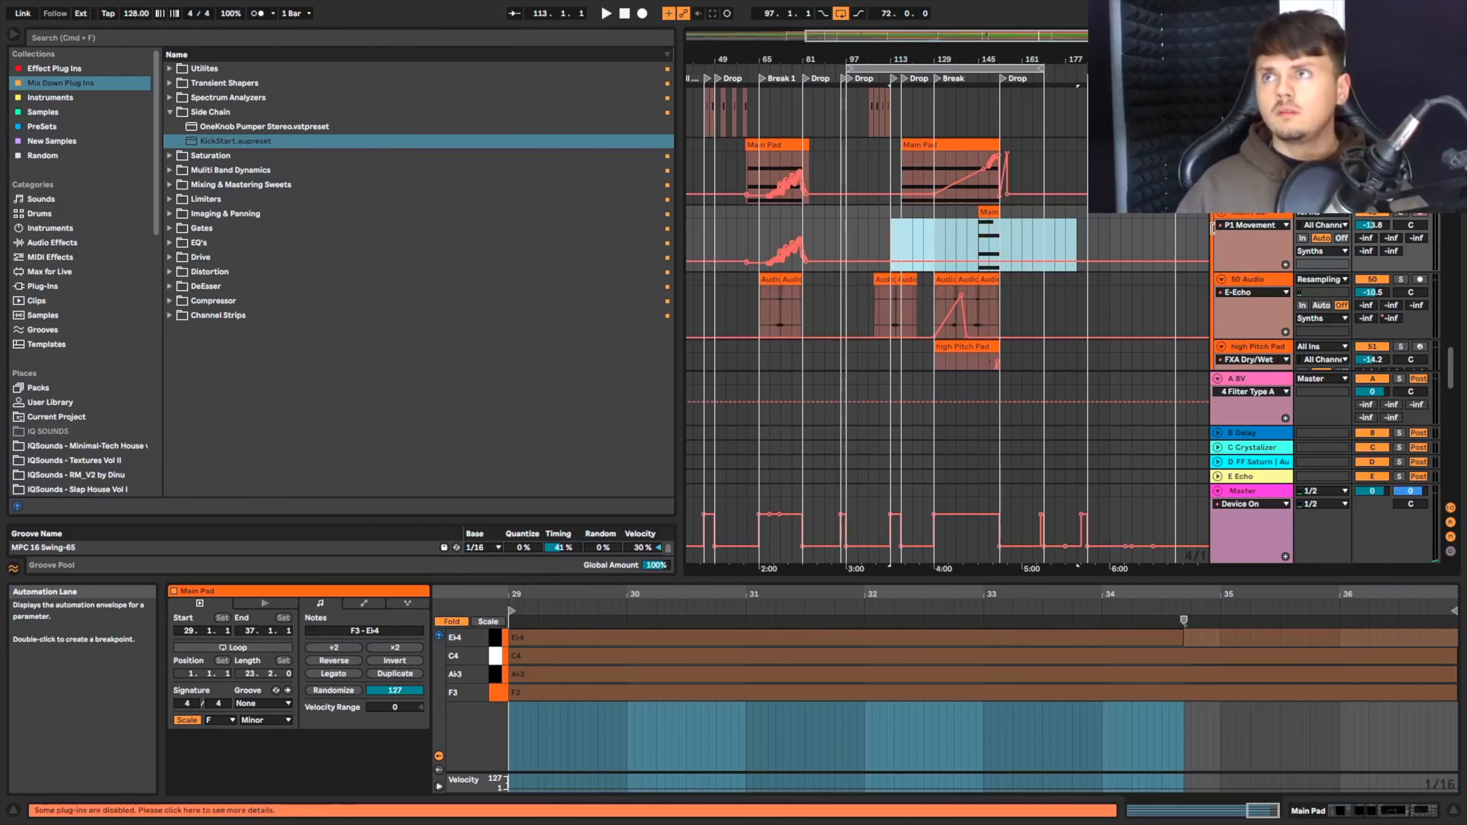
Audition the duplicated Main Pad from bar 145 and raise its Auto Filter frequency to 1.50 kHz.
{"action": "left_click", "coordinate": [984, 247]}
{"action": "key", "text": "space"}
{"action": "left_click", "coordinate": [1249, 215]}
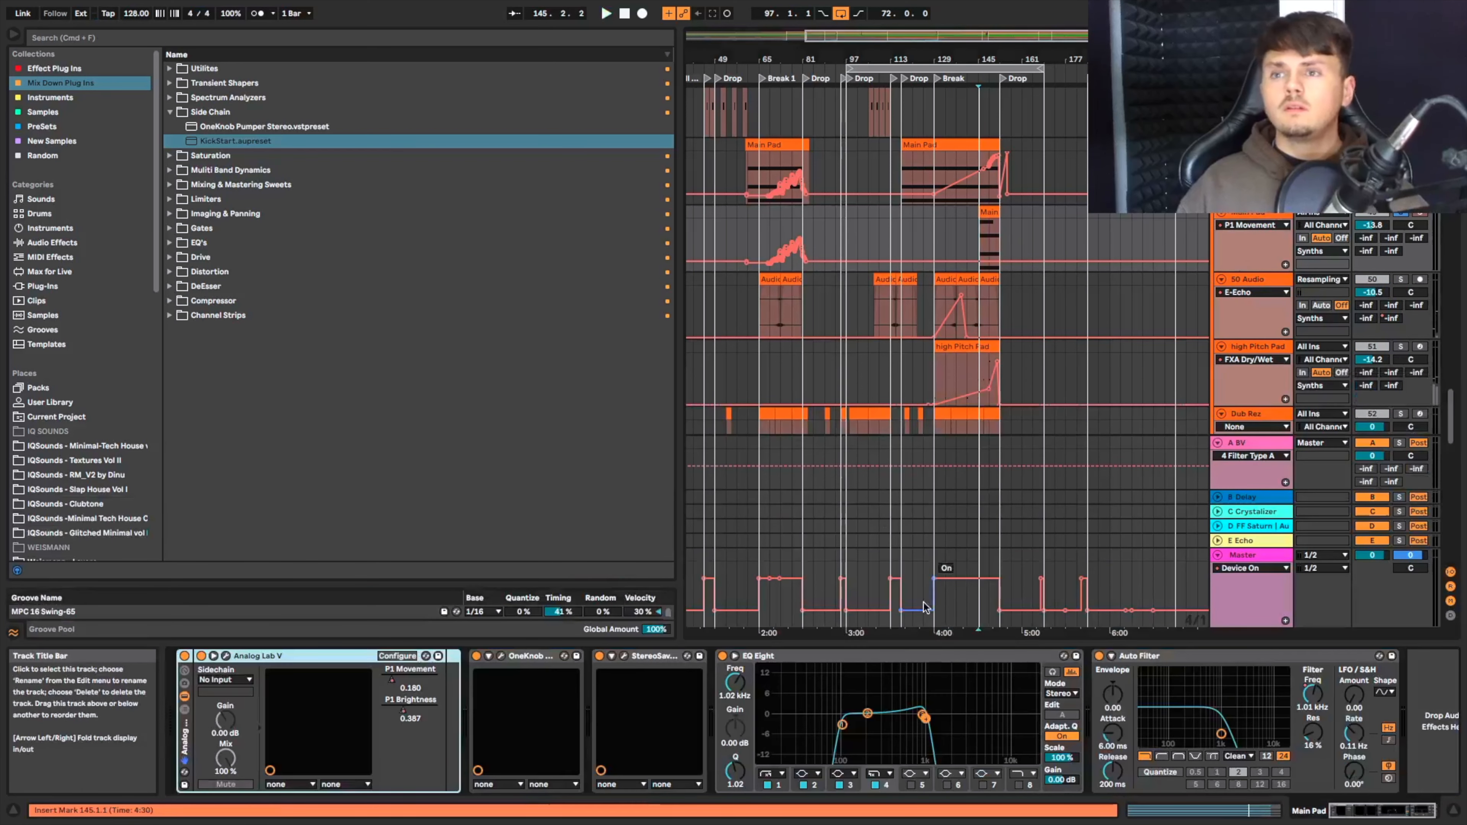
{"action": "left_click_drag", "start_coordinate": [1311, 694], "coordinate": [1311, 702]}
{"action": "key", "text": "space"}
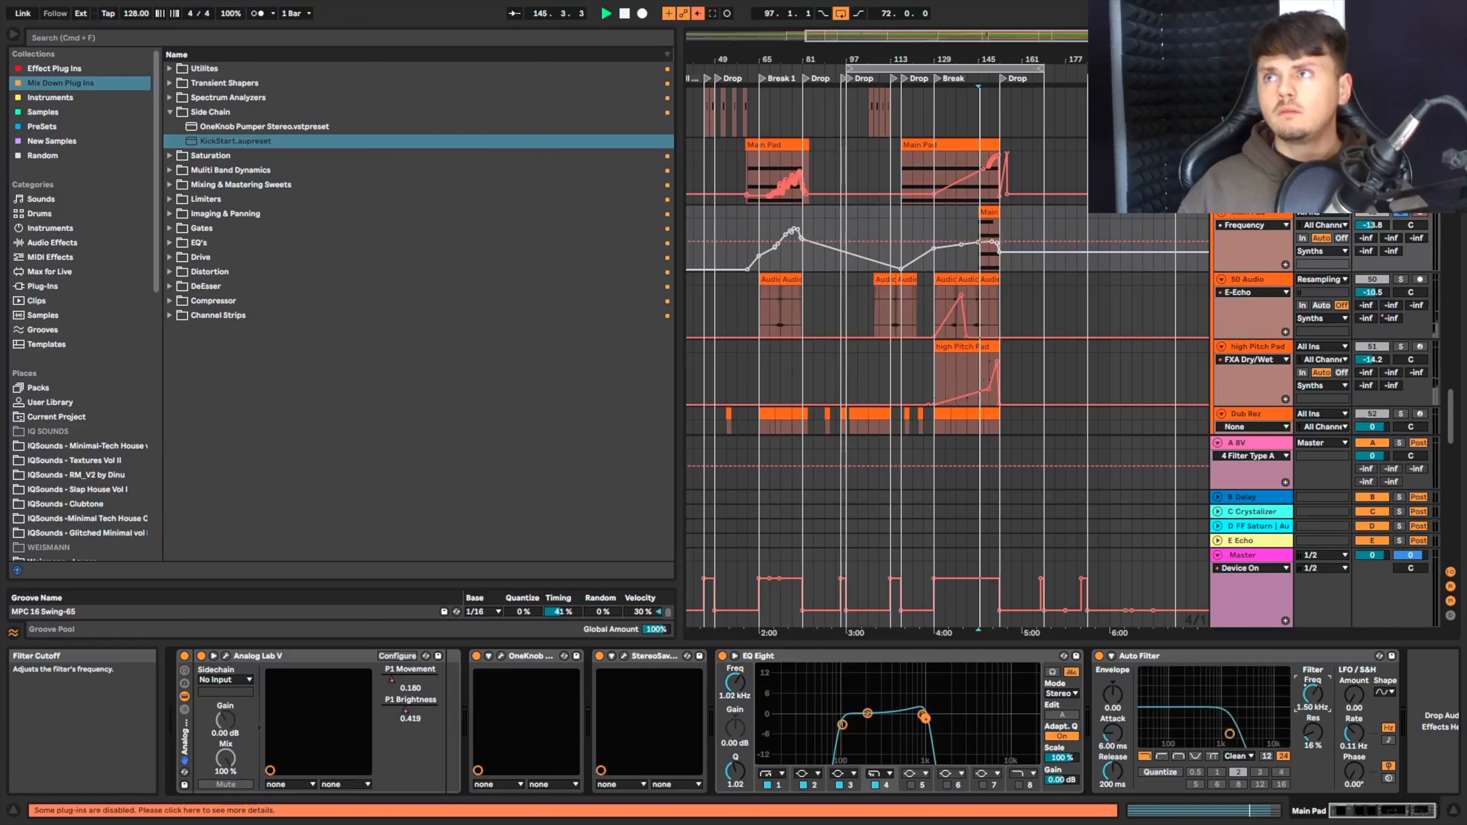
Play the end of the break and extend the duplicated Main Pad clip's start back to bar 143.
{"action": "scroll", "coordinate": [1062, 249], "scroll_direction": "up", "scroll_amount": 5}
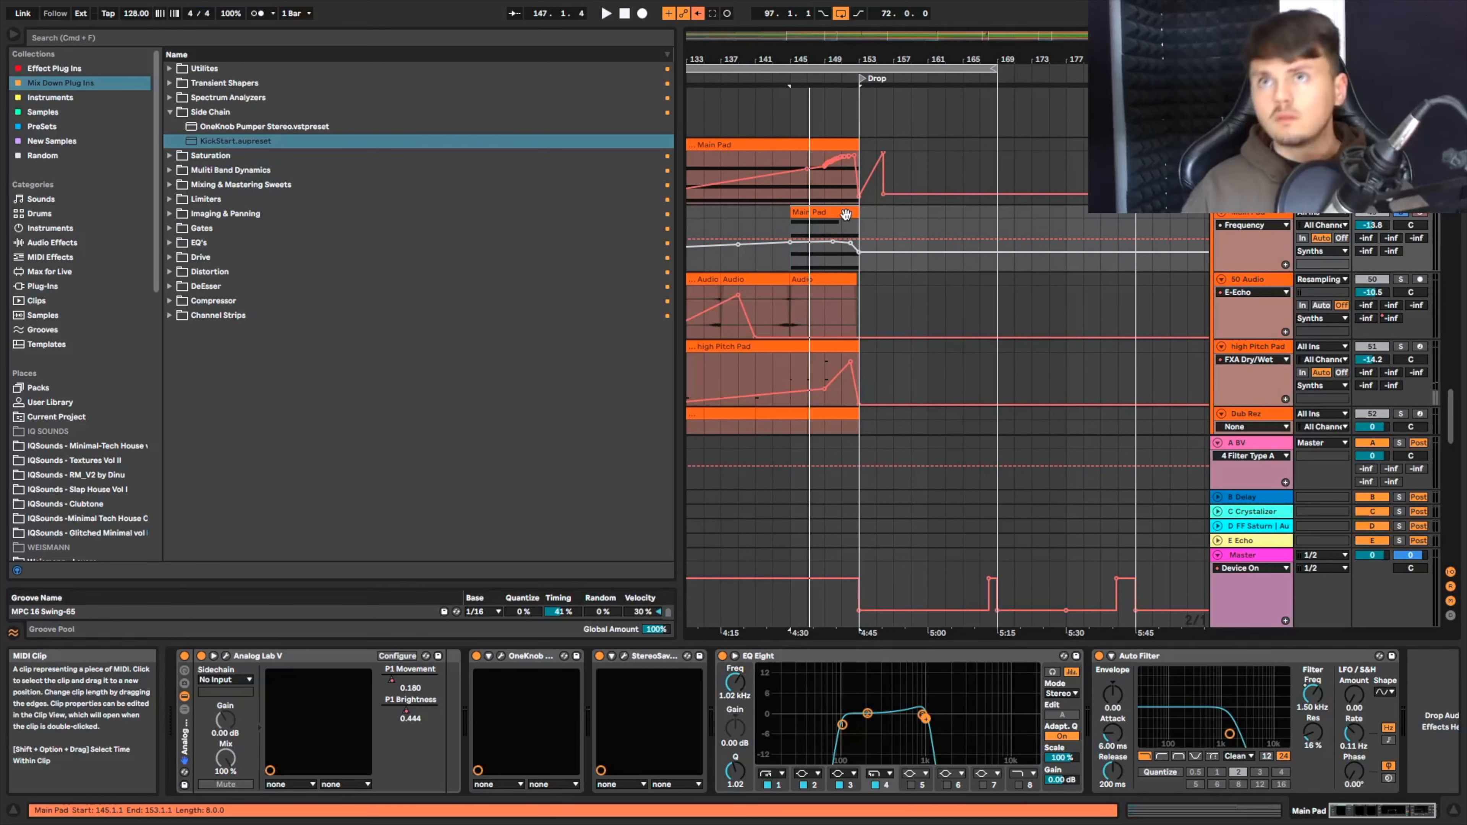
{"action": "key", "text": "space"}
{"action": "scroll", "coordinate": [890, 208], "scroll_direction": "left", "scroll_amount": 4}
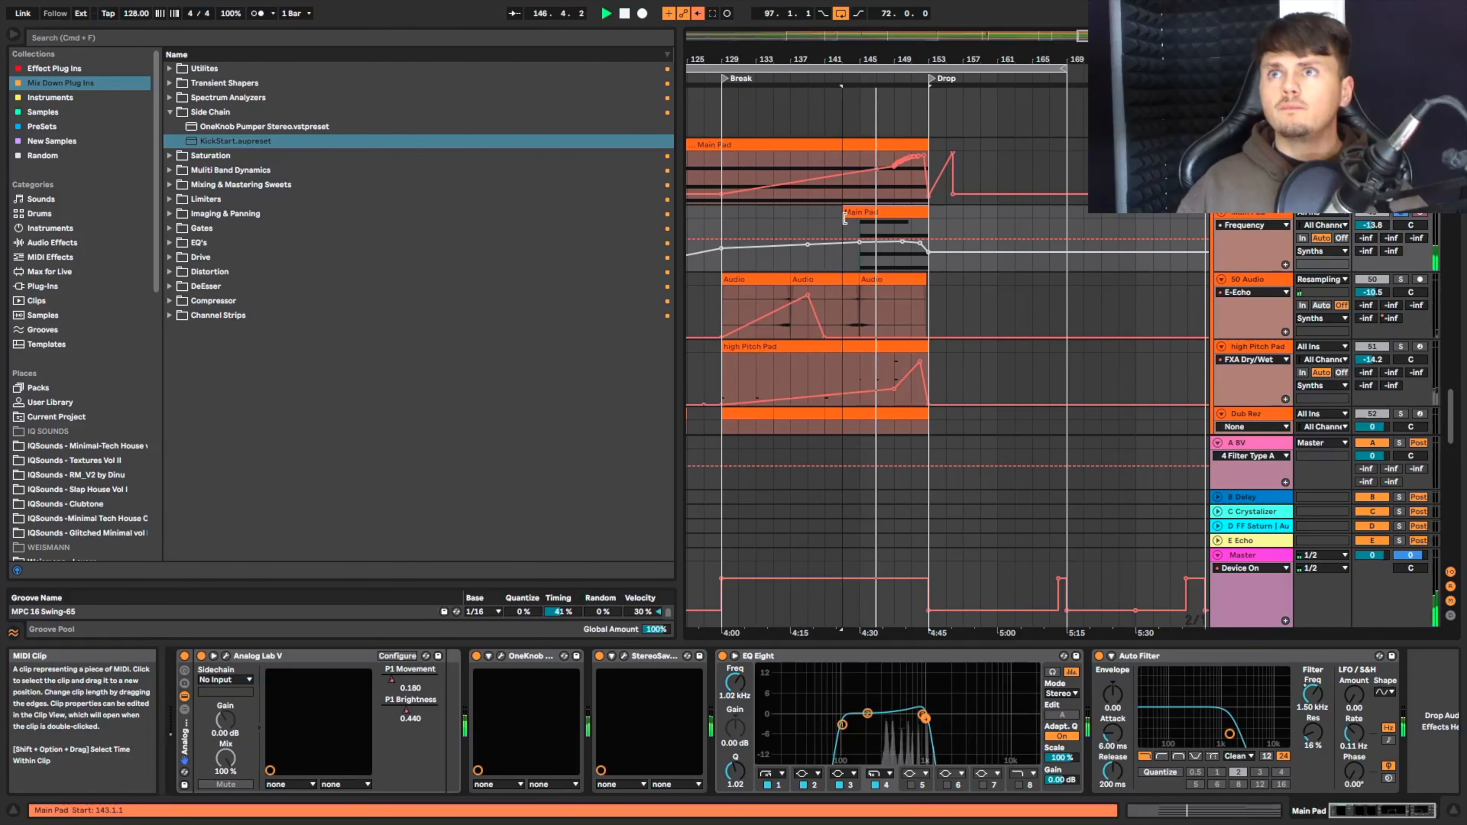
{"action": "left_click_drag", "start_coordinate": [861, 212], "coordinate": [842, 218]}
{"action": "left_click", "coordinate": [859, 227]}
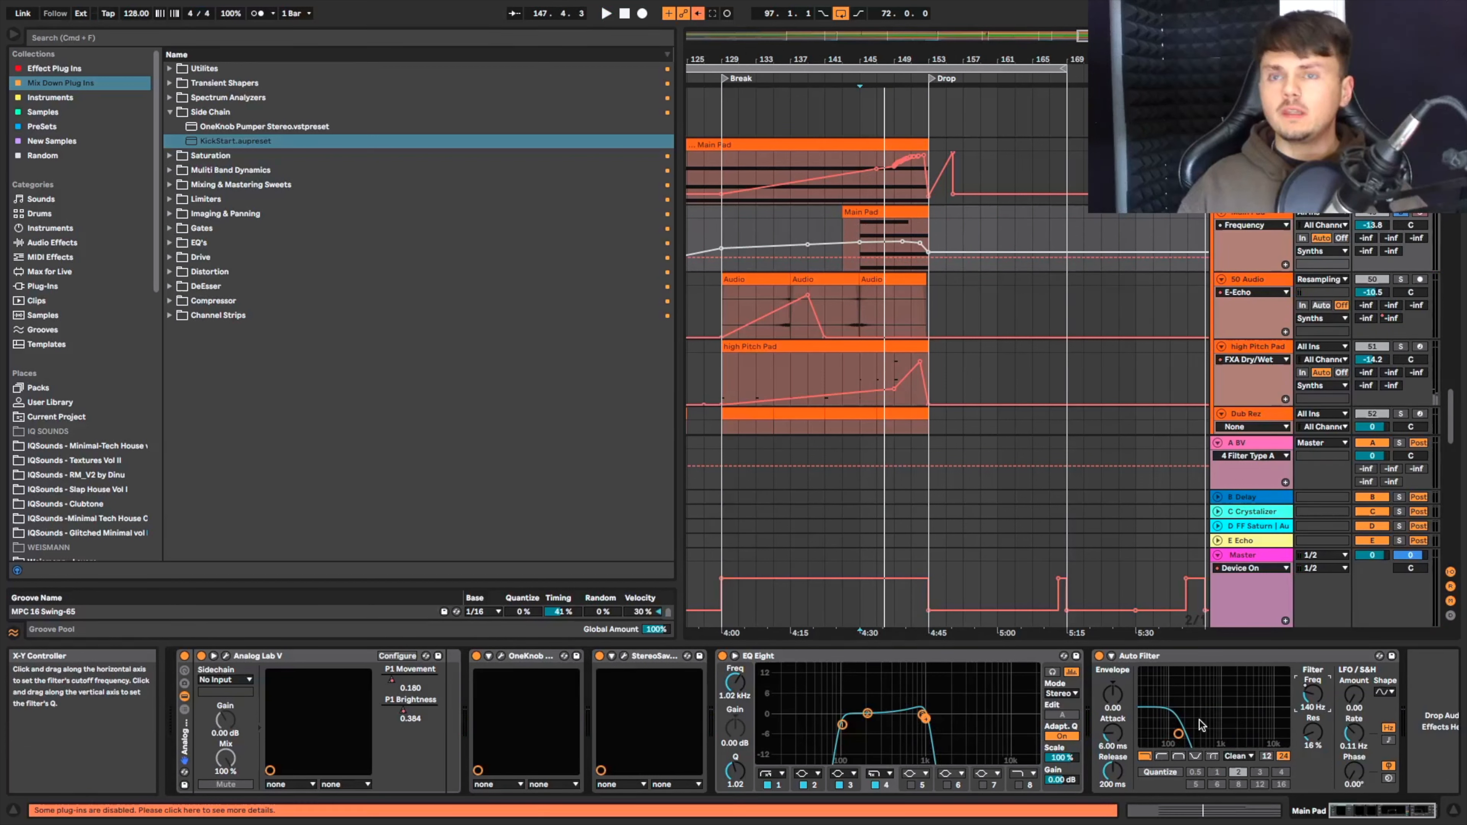
Delete the Auto Filter frequency automation on the duplicated Main Pad and check the automation options for P1 Movement.
{"action": "right_click", "coordinate": [1313, 695]}
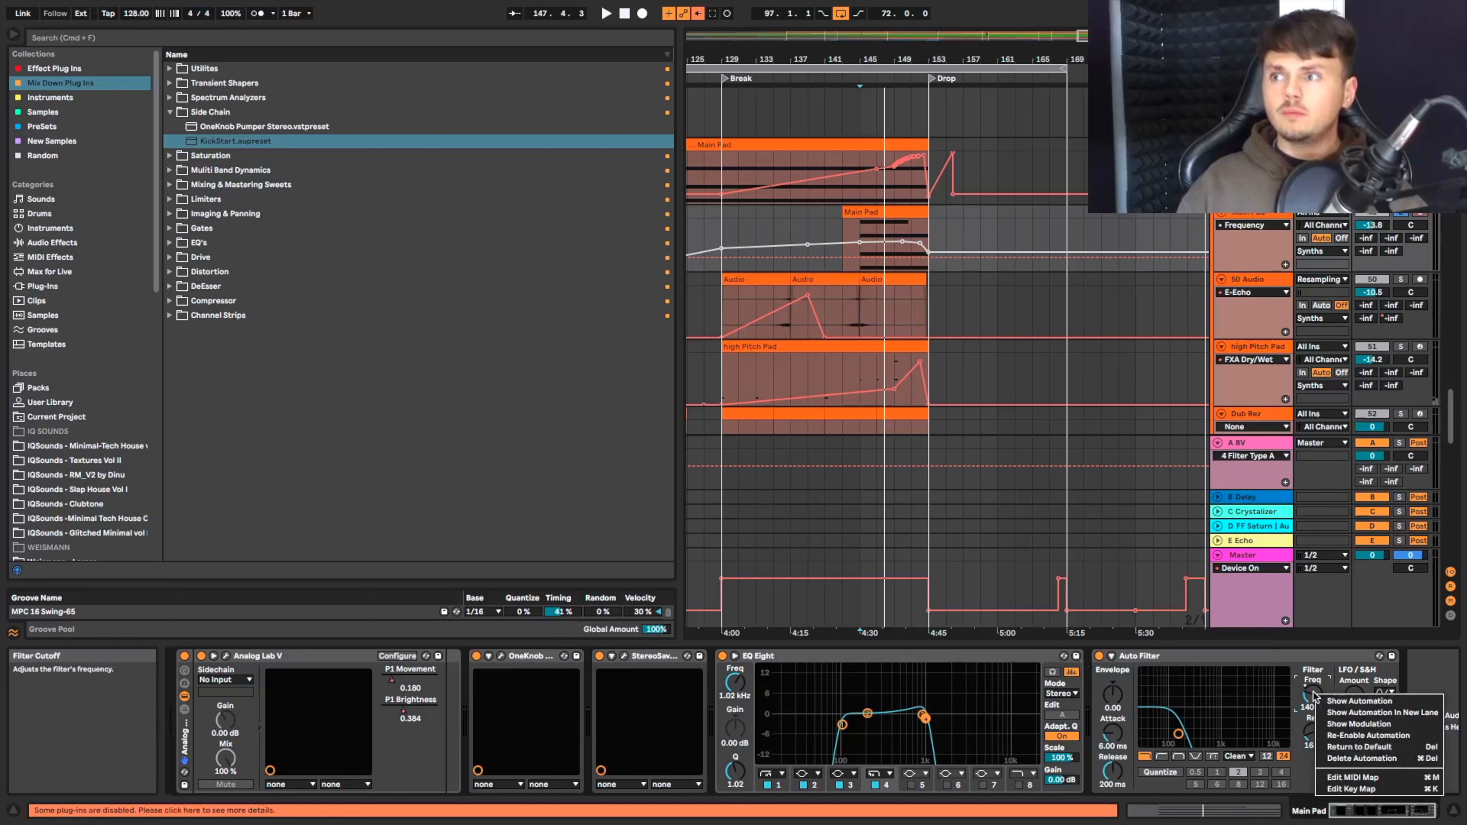
{"action": "left_click", "coordinate": [1359, 757]}
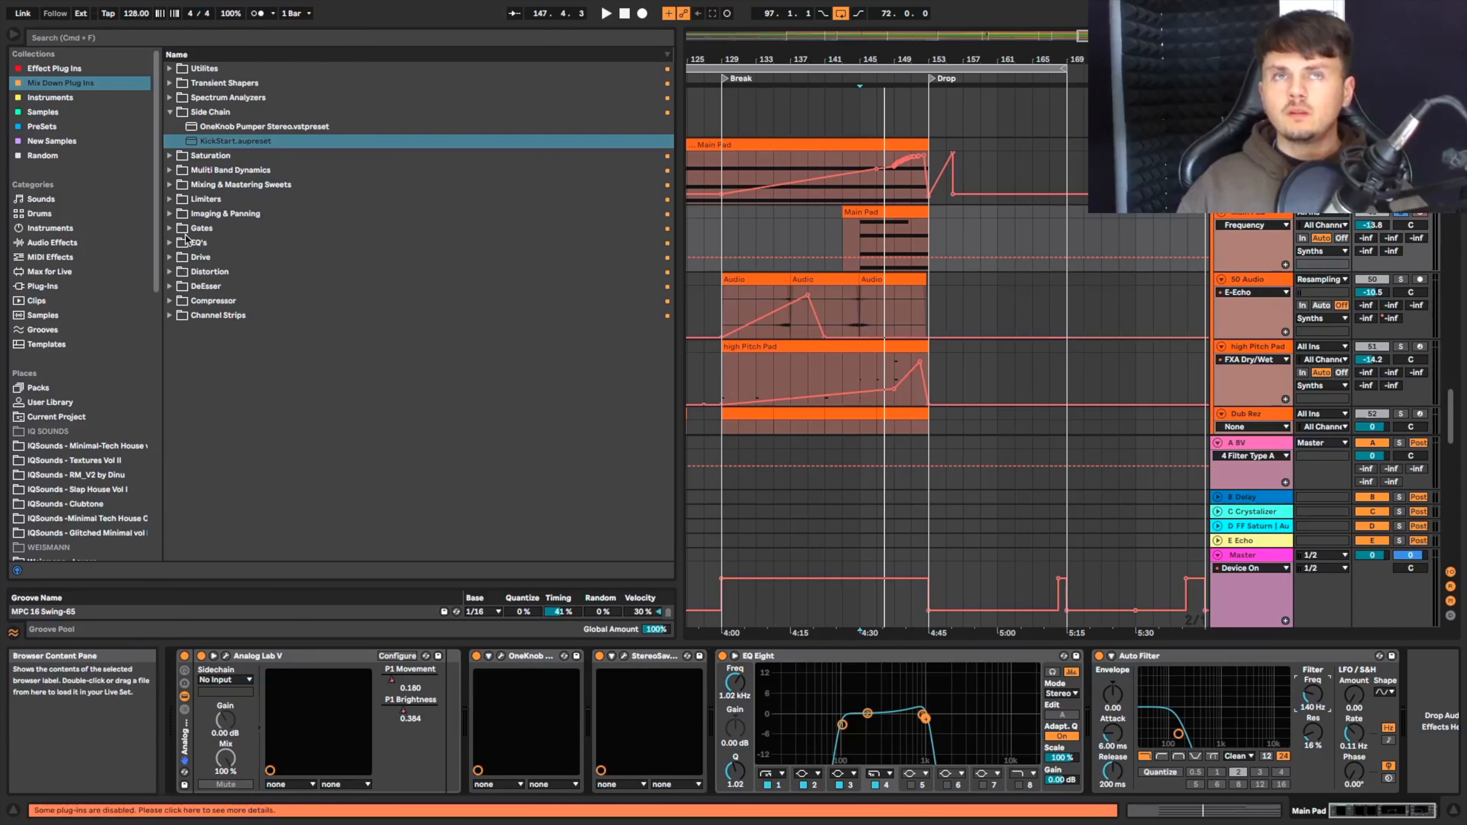
{"action": "right_click", "coordinate": [396, 686]}
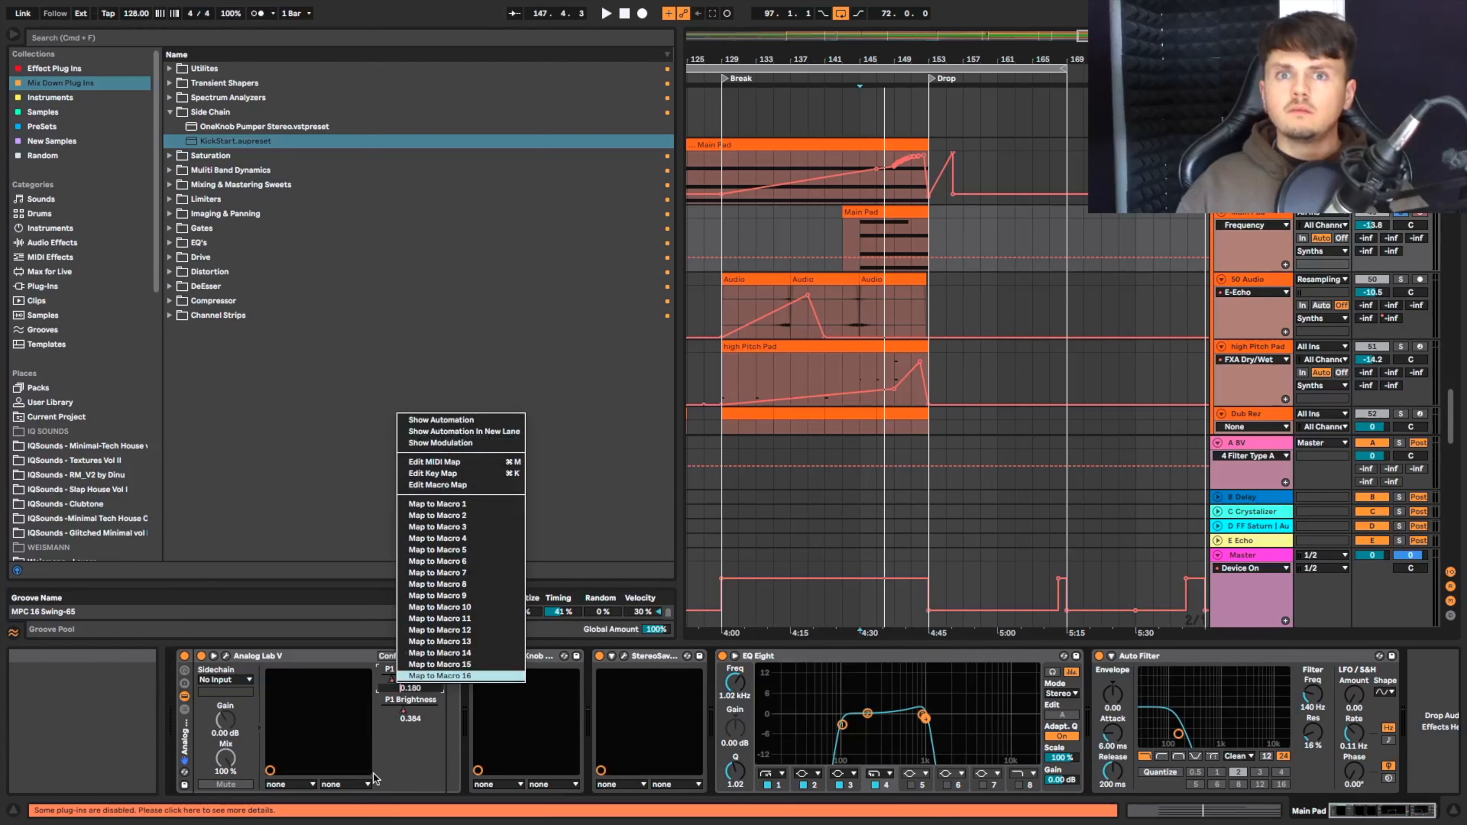
{"action": "left_click", "coordinate": [393, 757]}
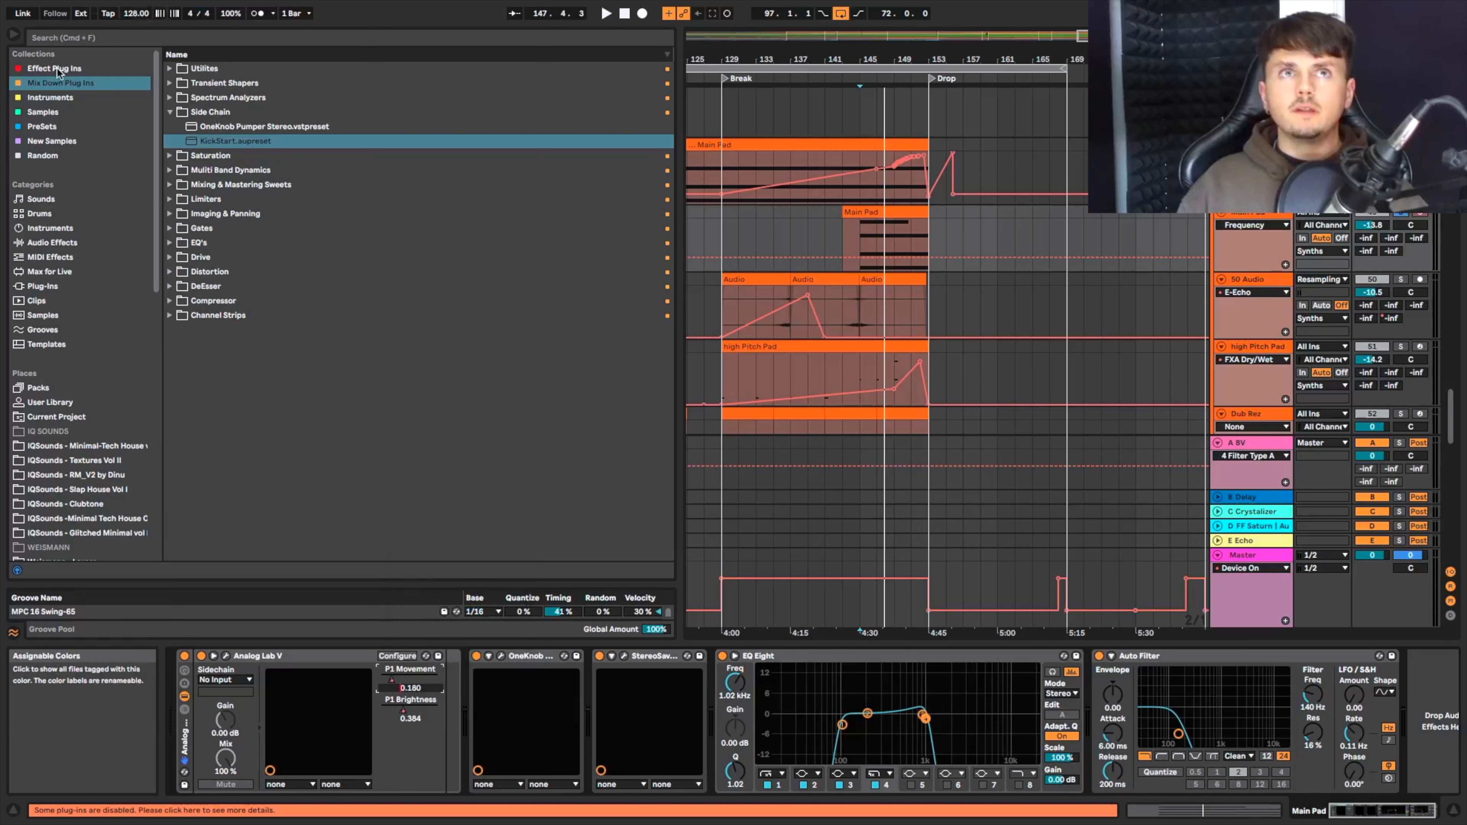
Find the LFO in the Effect Plug Ins collection and add it after the duplicated Main Pad's Auto Filter.
{"action": "left_click", "coordinate": [96, 41]}
{"action": "type", "text": "lfo"}
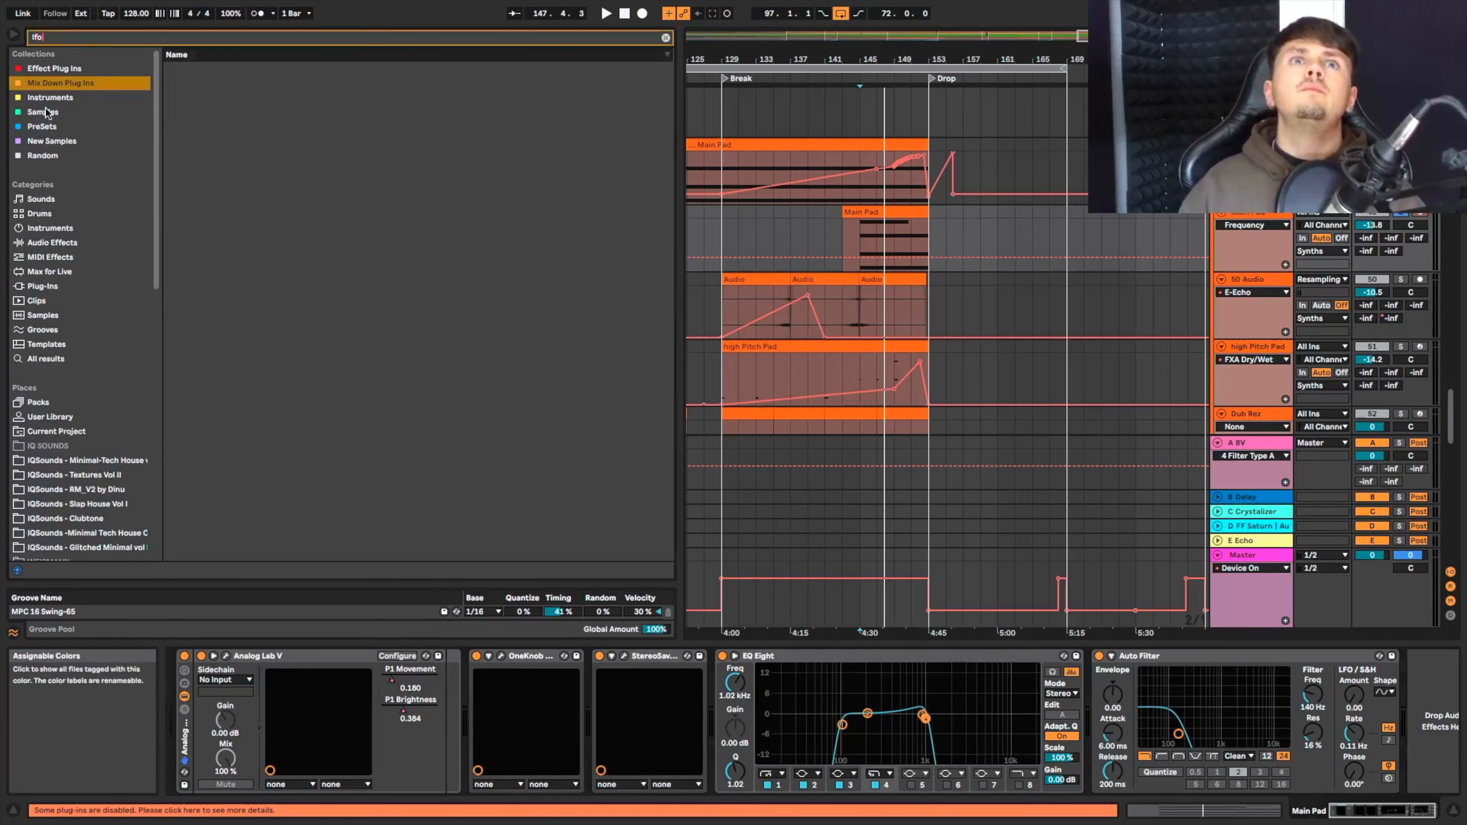
{"action": "left_click", "coordinate": [61, 69]}
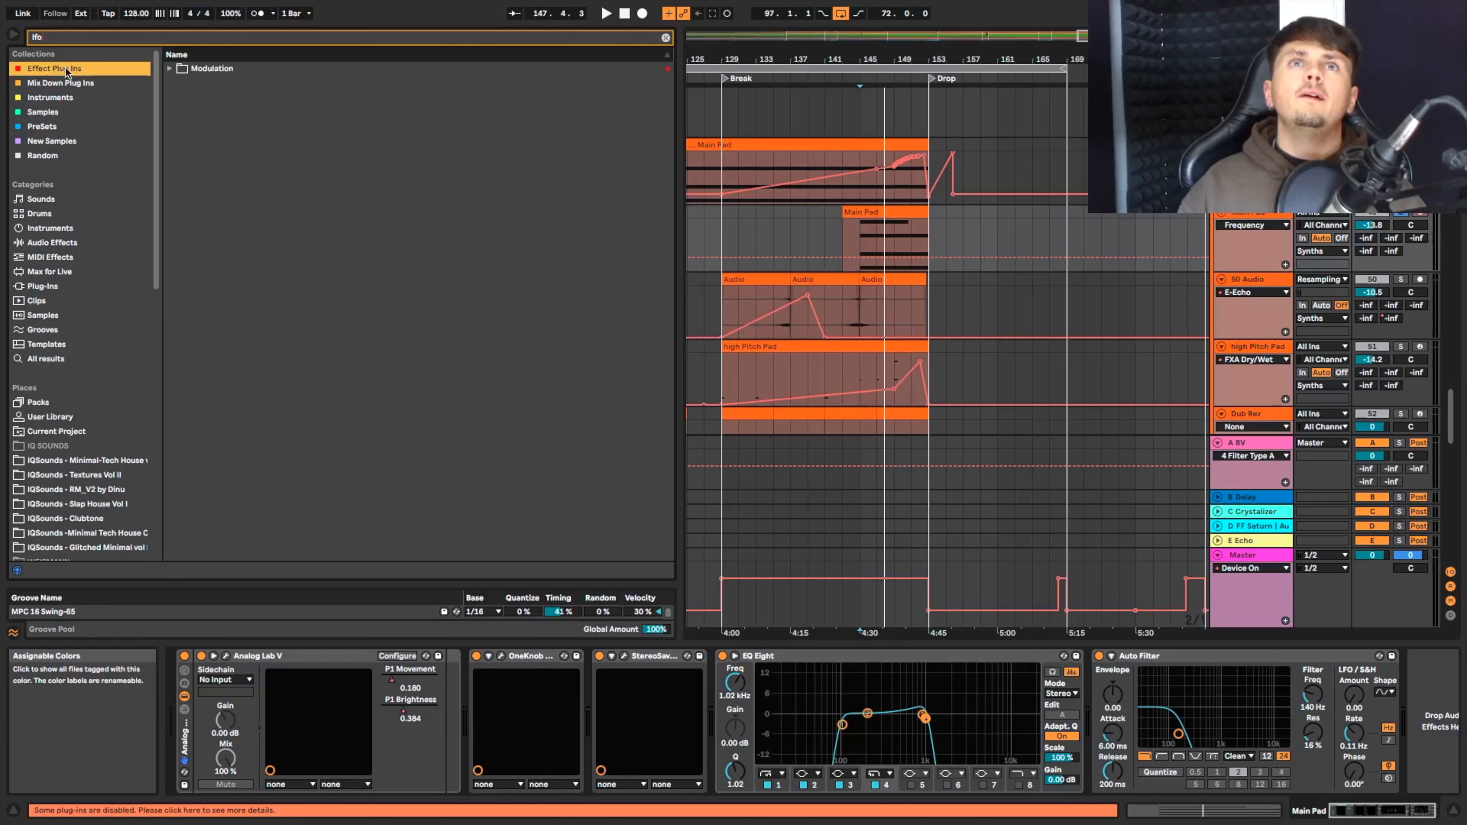
{"action": "left_click", "coordinate": [172, 69]}
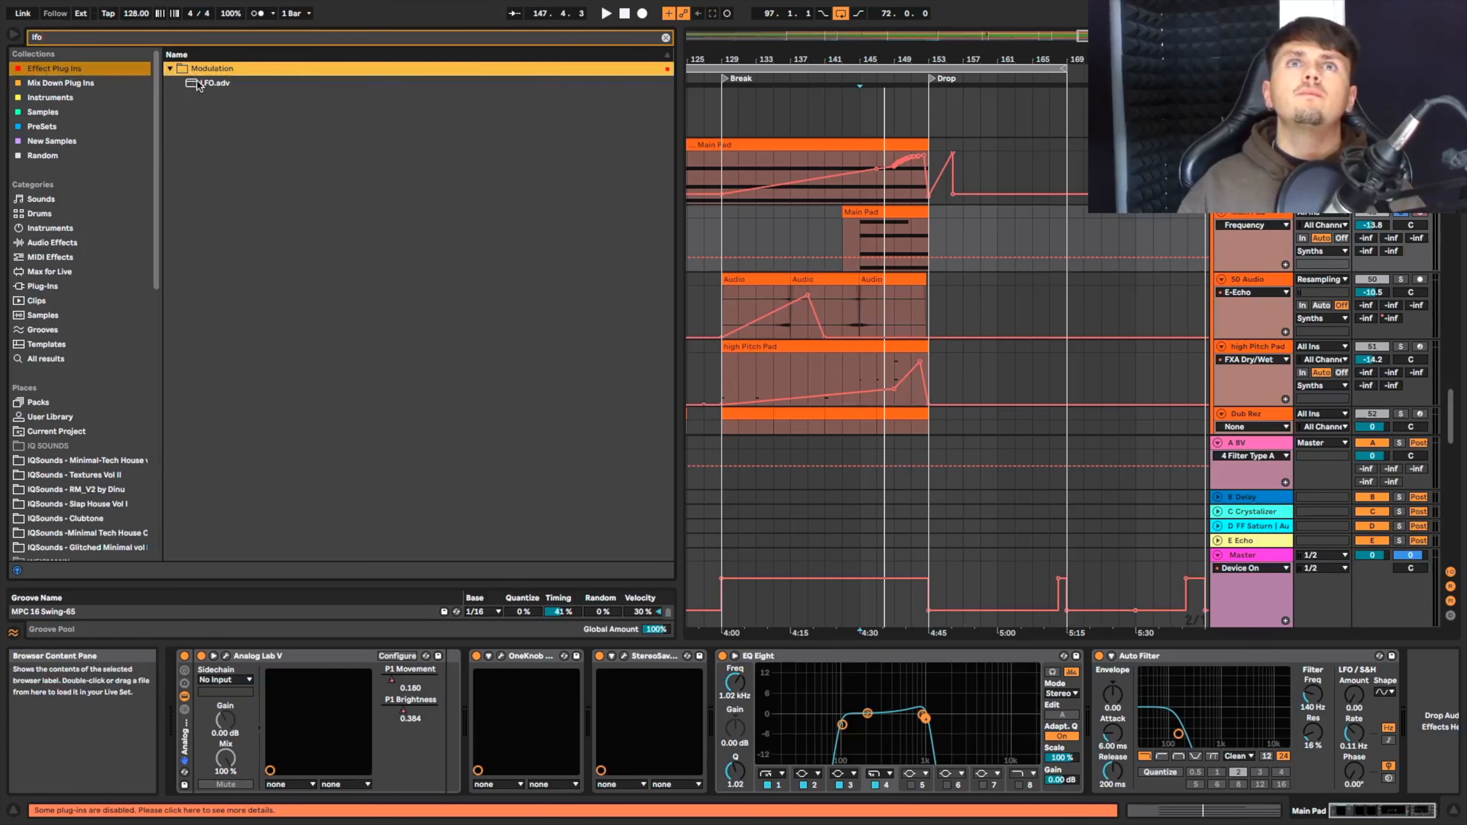
{"action": "left_click_drag", "start_coordinate": [197, 82], "coordinate": [1104, 576]}
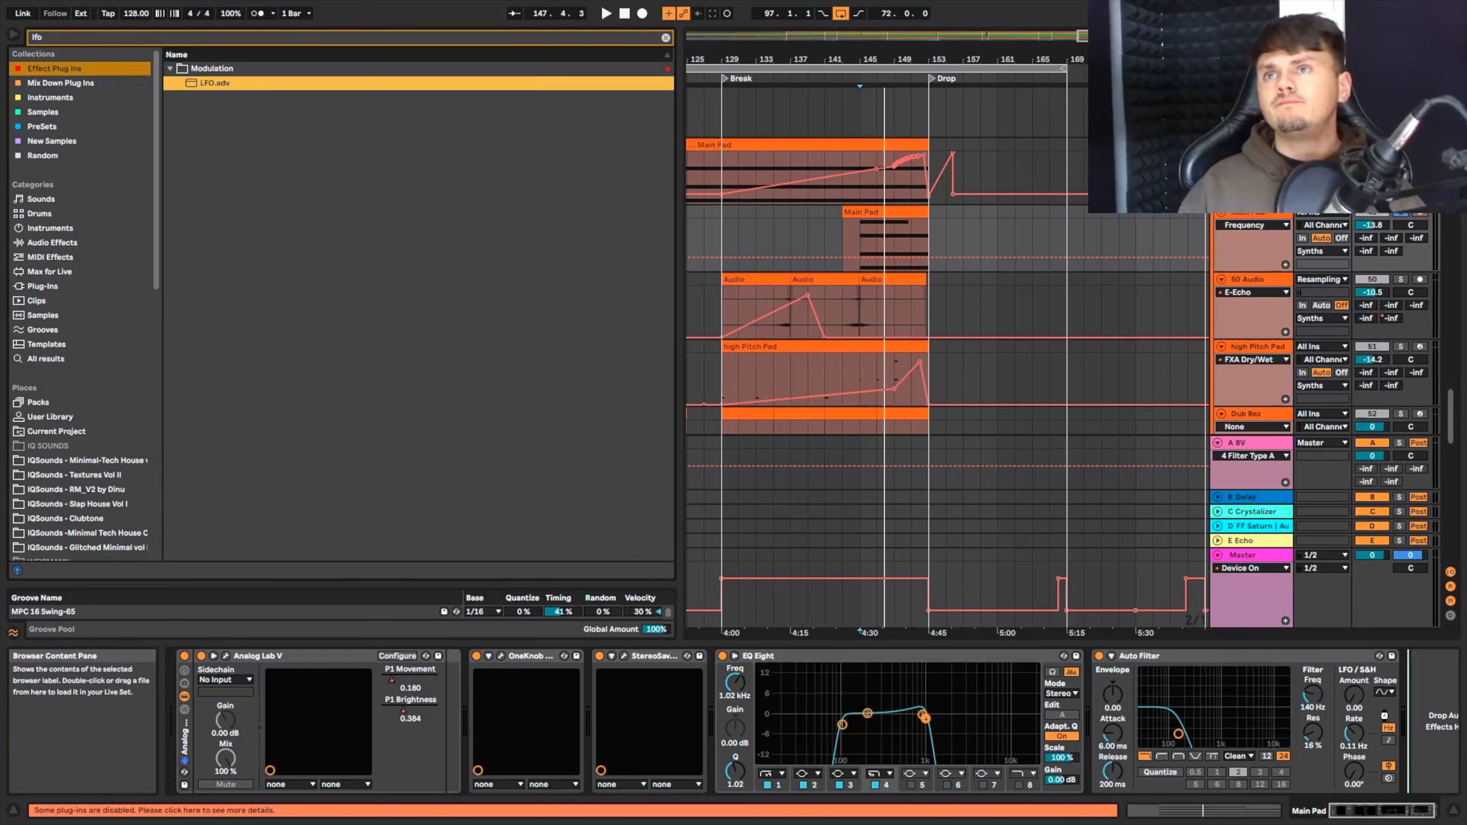
{"action": "left_click_drag", "start_coordinate": [1384, 715], "coordinate": [1386, 717]}
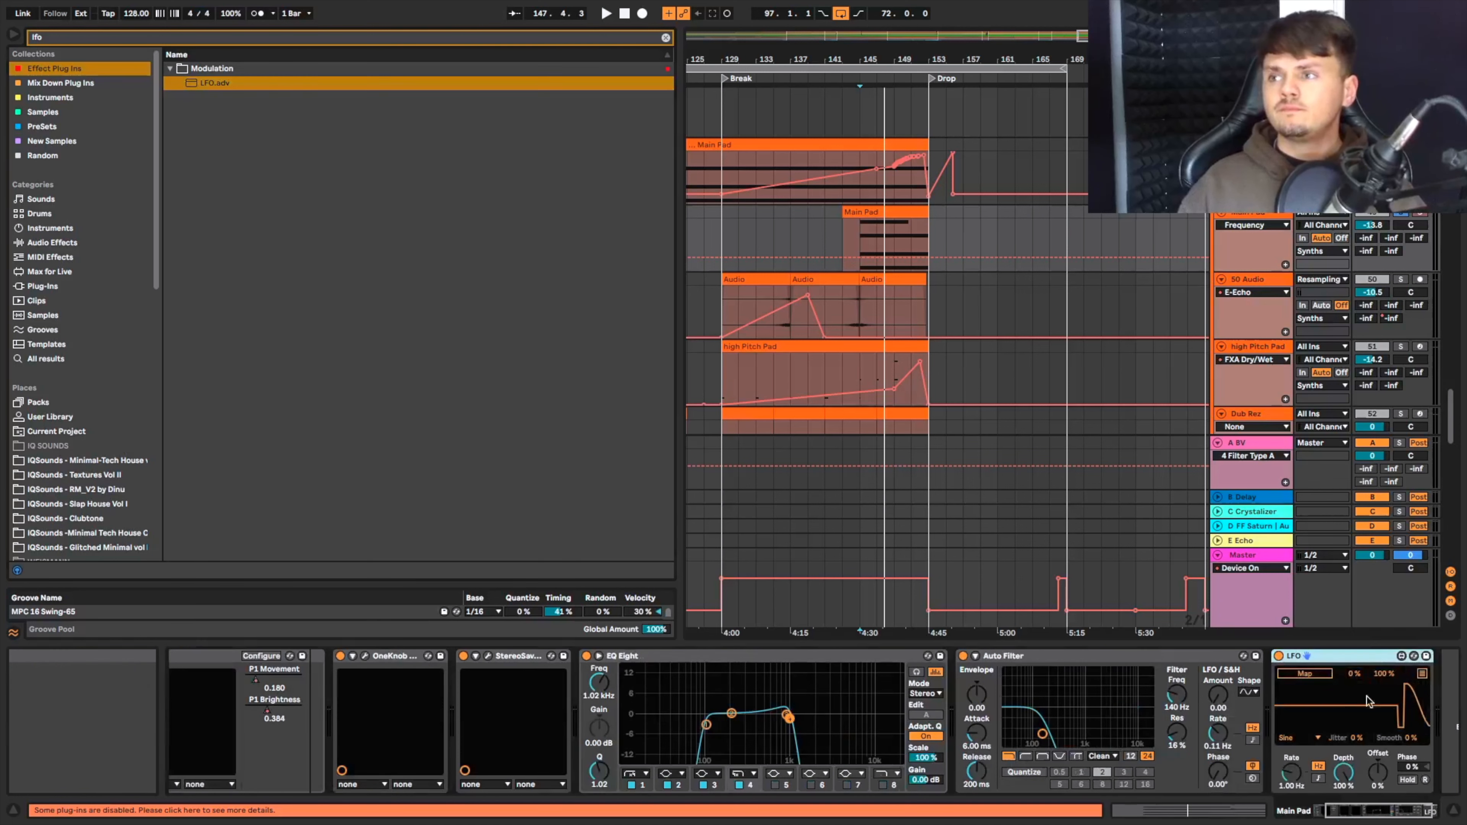
Map the LFO to the Auto Filter's frequency and set the LFO rate to 0.18 Hz during playback.
{"action": "left_click", "coordinate": [1323, 675]}
{"action": "key", "text": "space"}
{"action": "left_click_drag", "start_coordinate": [1291, 772], "coordinate": [1291, 730]}
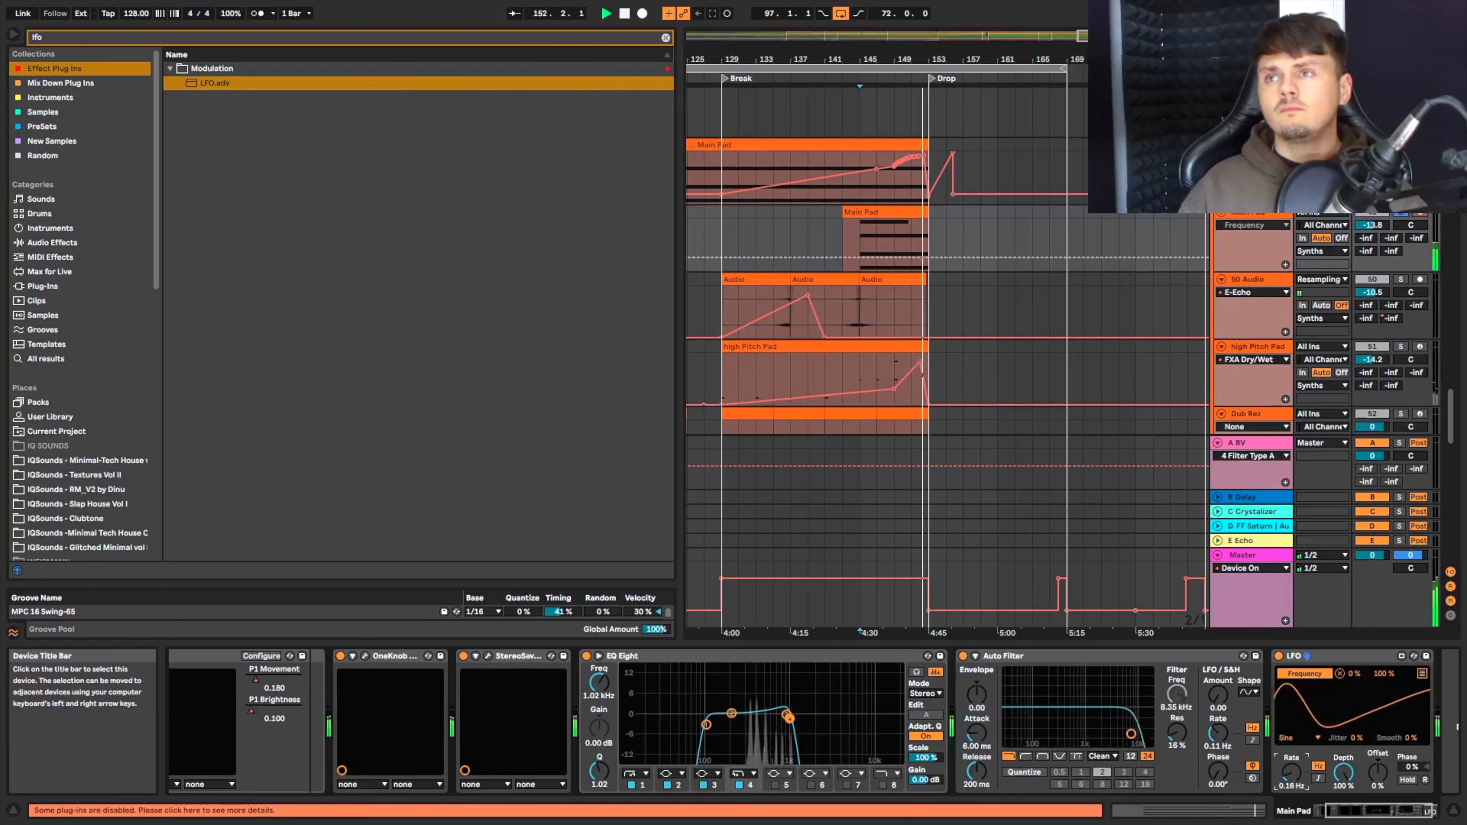
Inspect the duplicated Main Pad clip's notes and play the arrangement from bar 143 with its devices shown.
{"action": "double_click", "coordinate": [914, 214]}
{"action": "left_click_drag", "start_coordinate": [1234, 635], "coordinate": [1431, 644]}
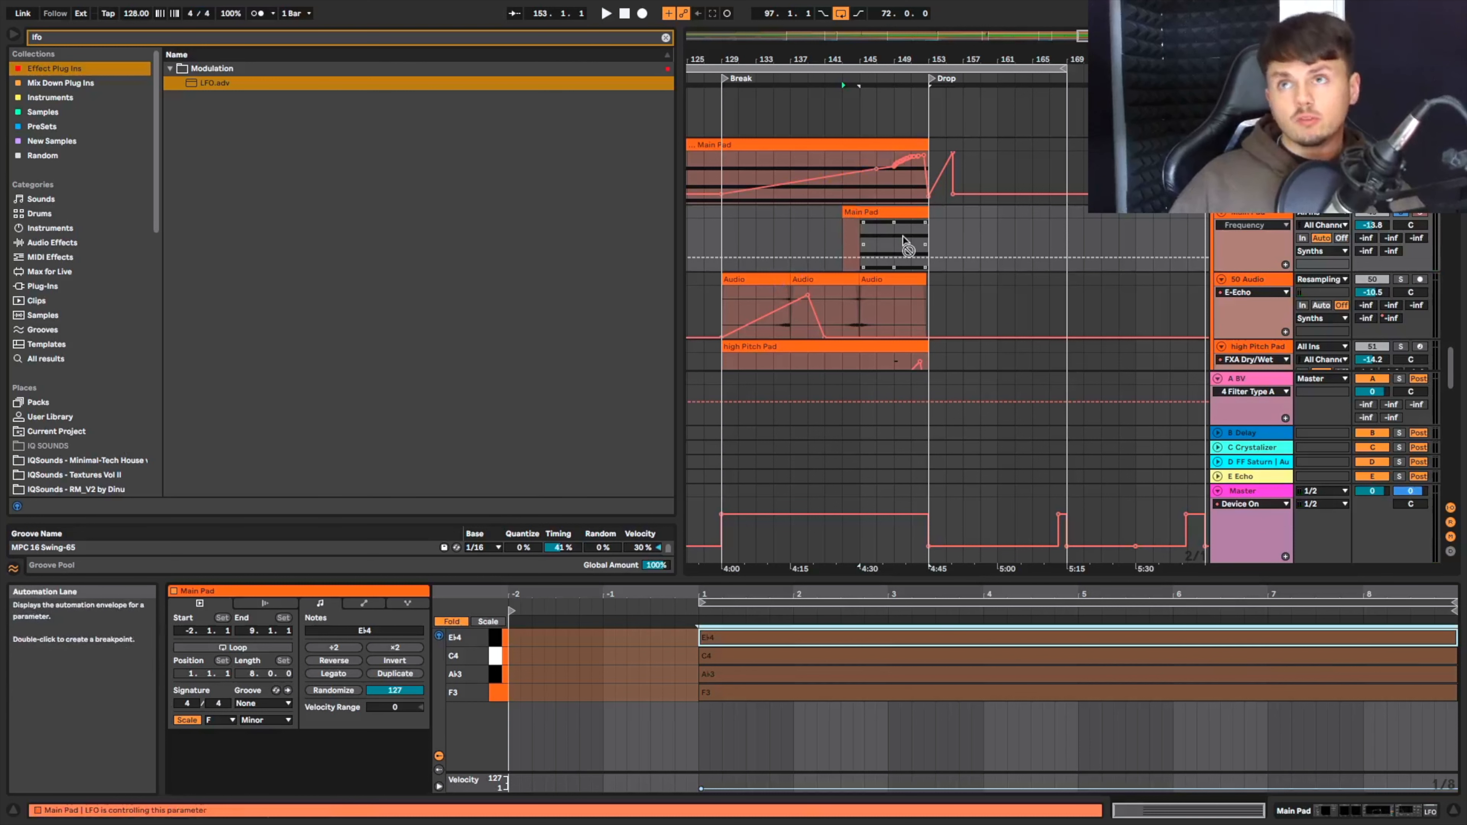
{"action": "mouse_move", "coordinate": [843, 213]}
{"action": "left_mouse_down"}
{"action": "mouse_move", "coordinate": [859, 214]}
{"action": "mouse_move", "coordinate": [842, 215]}
{"action": "left_mouse_up"}
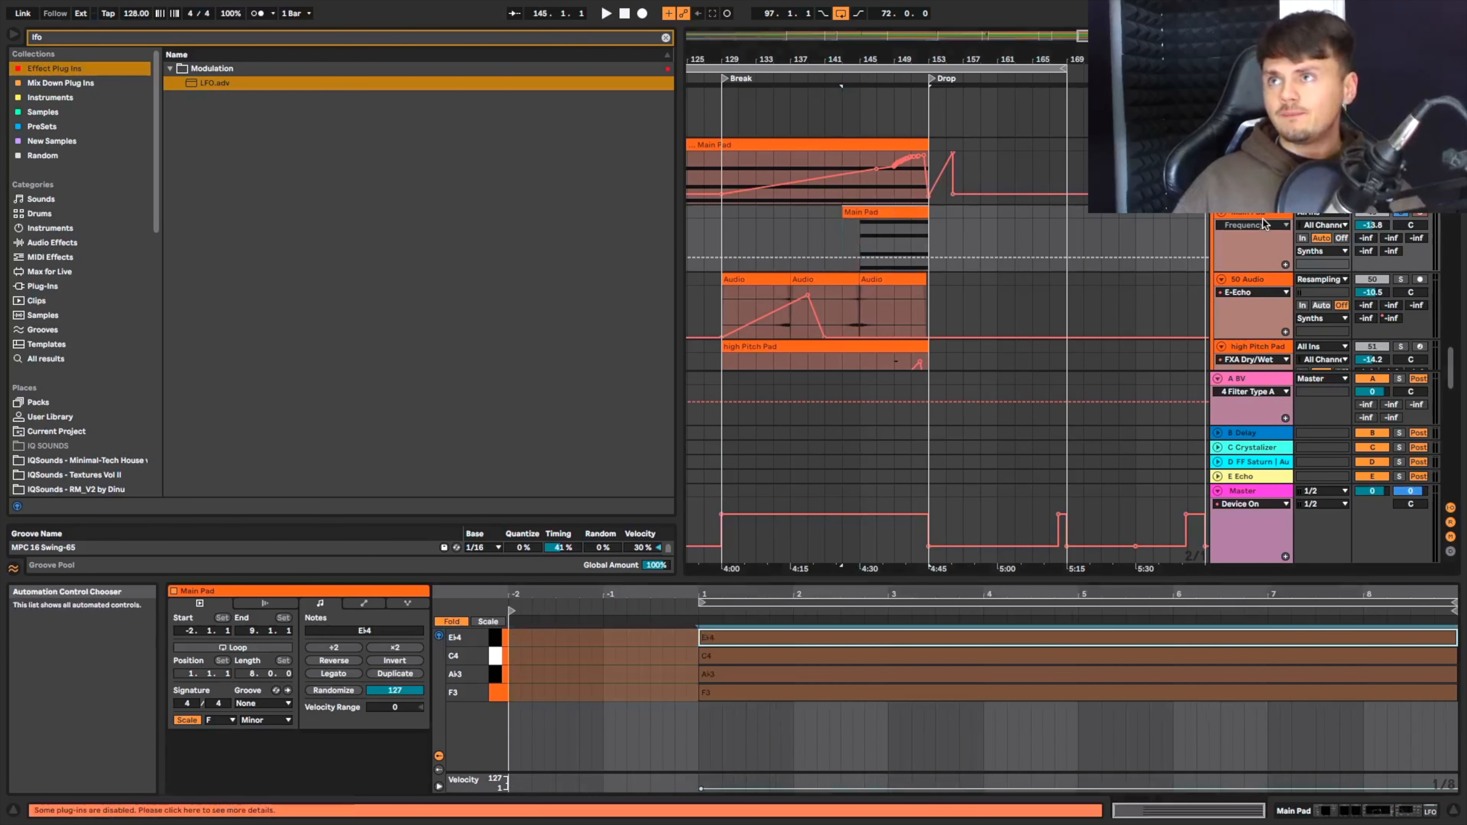
{"action": "left_click", "coordinate": [1241, 215]}
{"action": "key", "text": "space"}
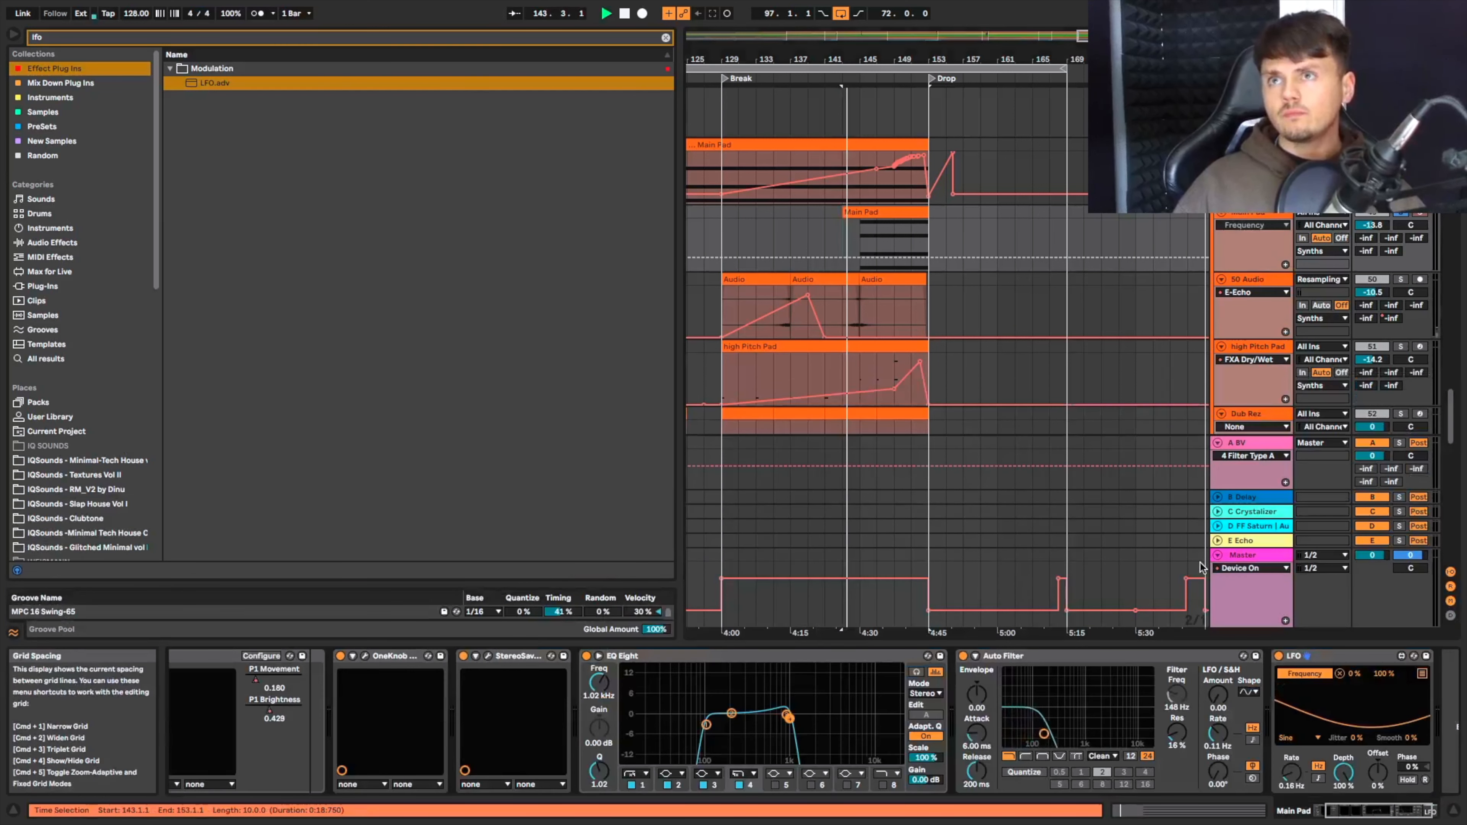
Try LFO rates of 1.60 Hz and 0.33 Hz between playbacks and bring the rate down to 0.00 Hz.
{"action": "right_click", "coordinate": [1299, 744]}
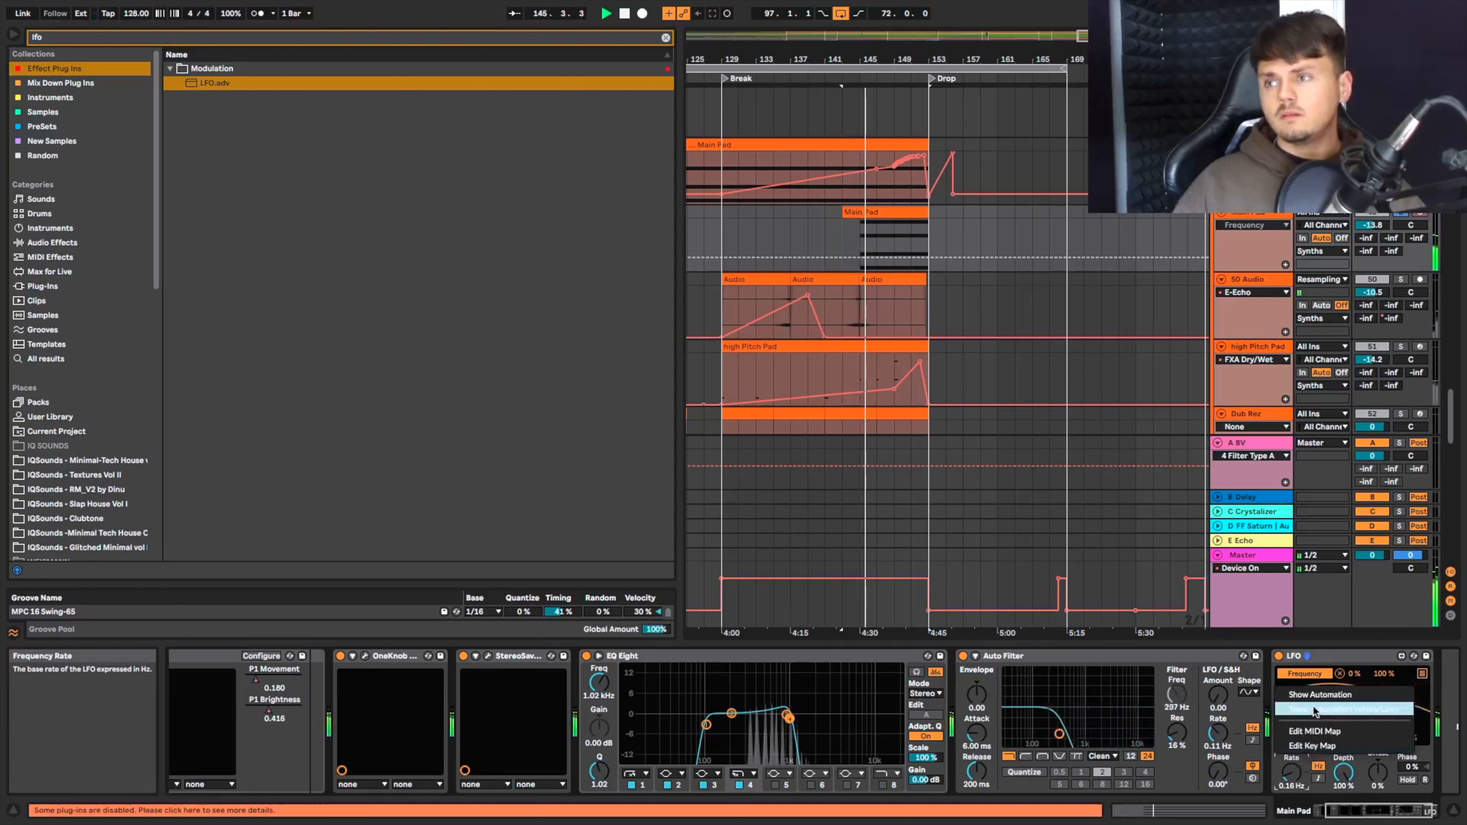
{"action": "left_click", "coordinate": [847, 219]}
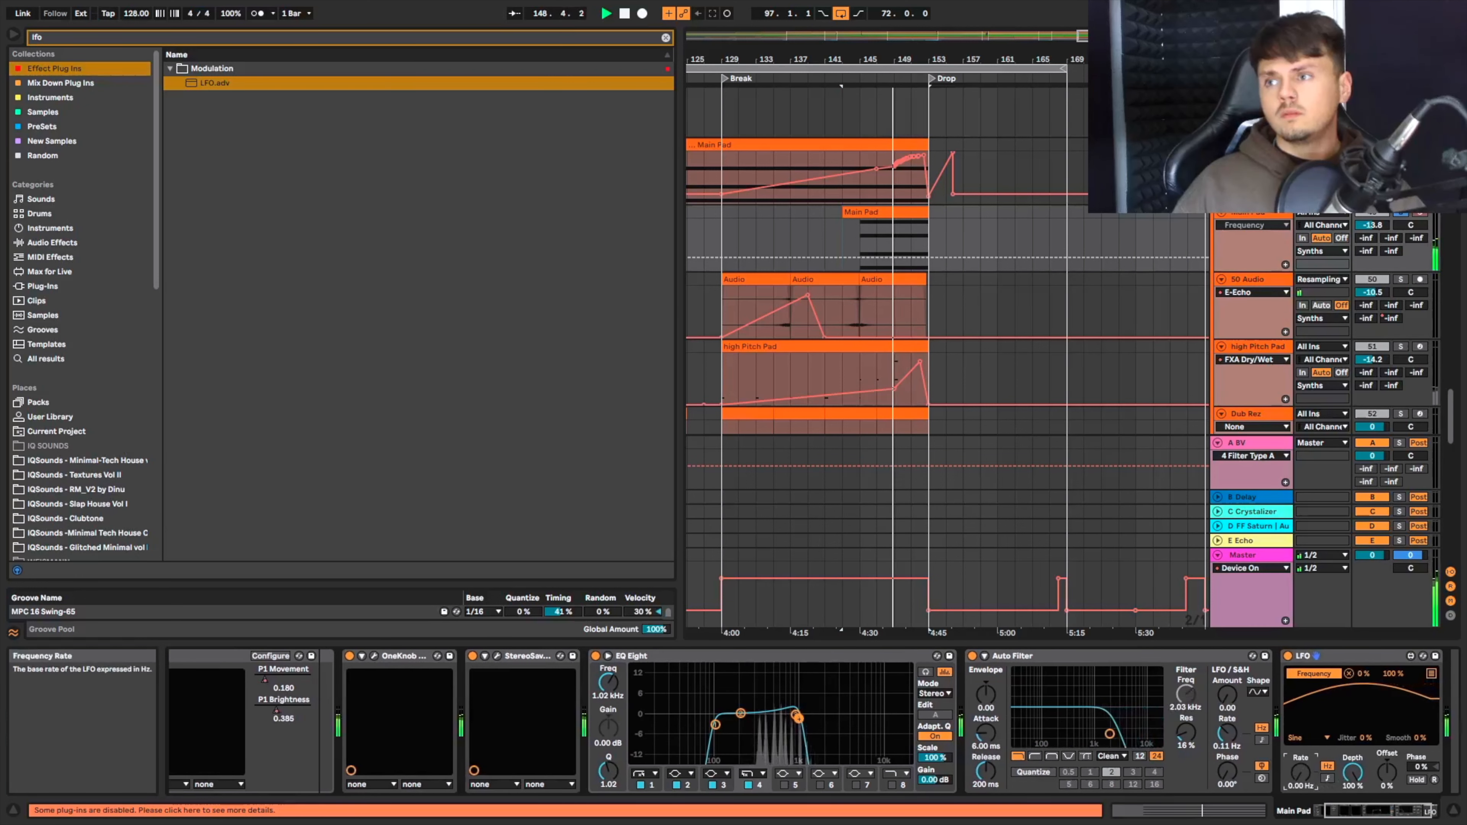
{"action": "left_click_drag", "start_coordinate": [1300, 770], "coordinate": [1303, 772]}
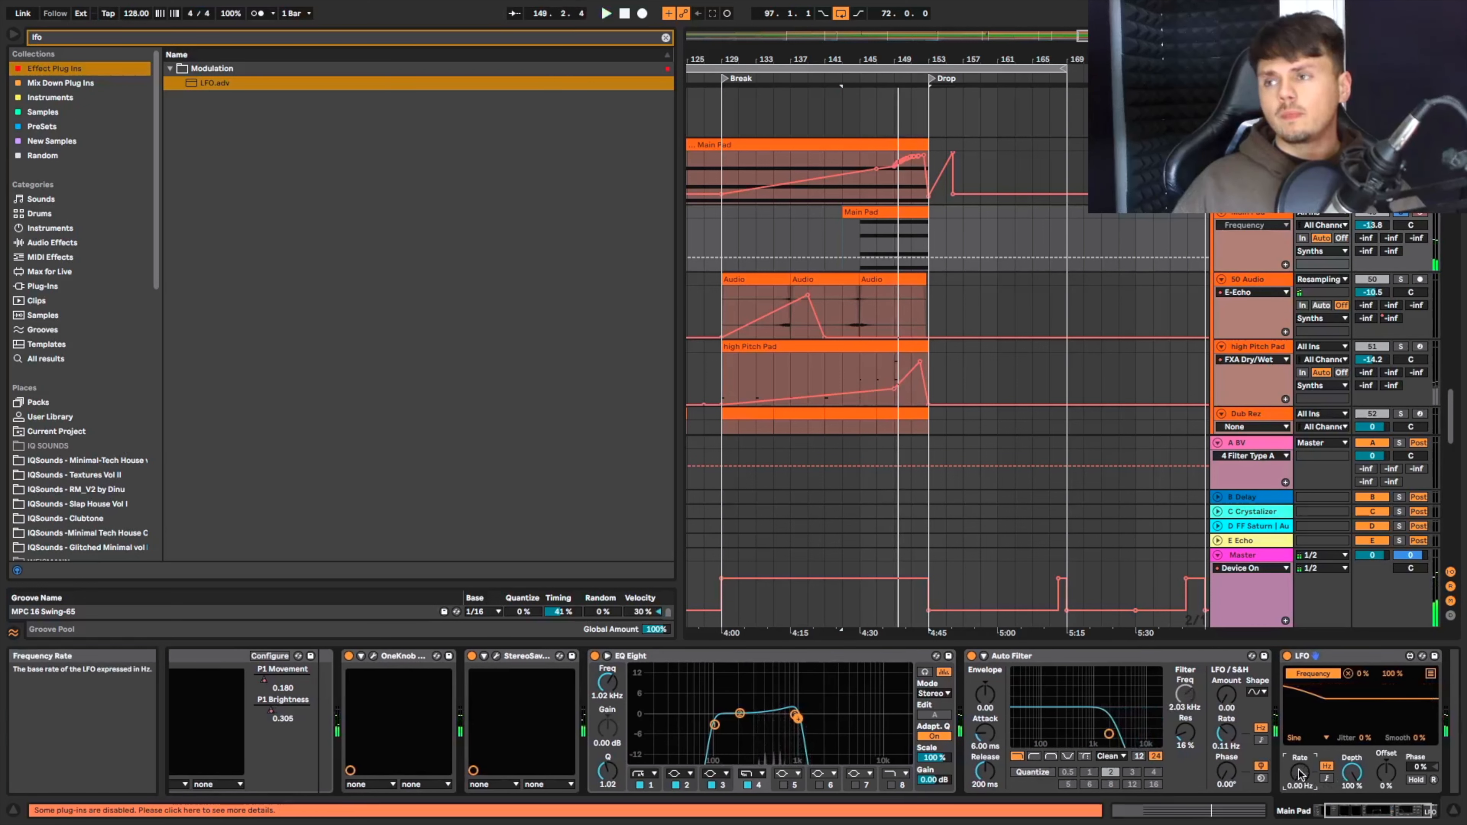
{"action": "key", "text": "space"}
{"action": "left_click_drag", "start_coordinate": [1299, 772], "coordinate": [1300, 804]}
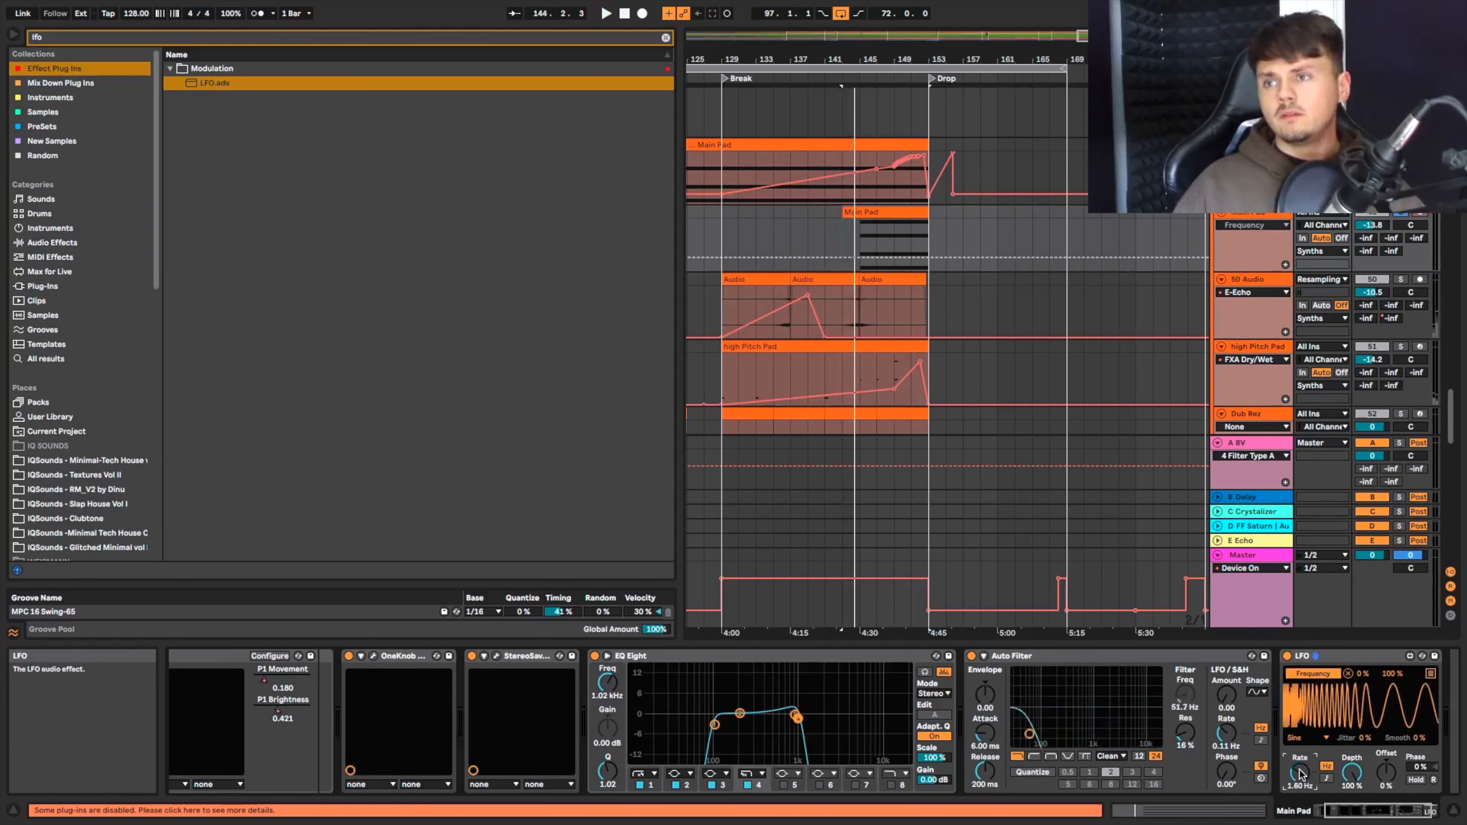
{"action": "left_click_drag", "start_coordinate": [1300, 774], "coordinate": [1300, 789]}
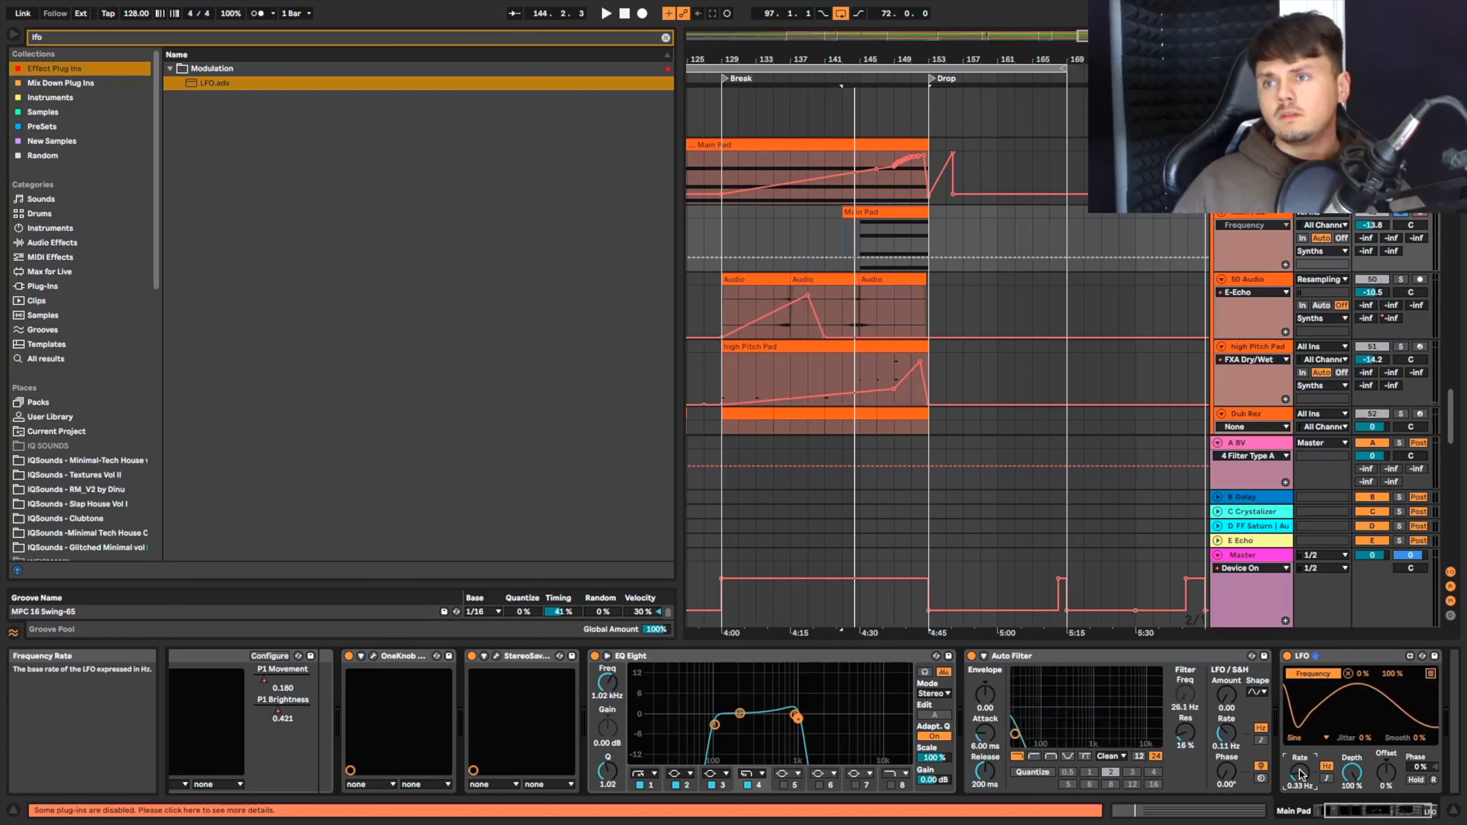
{"action": "key", "text": "space"}
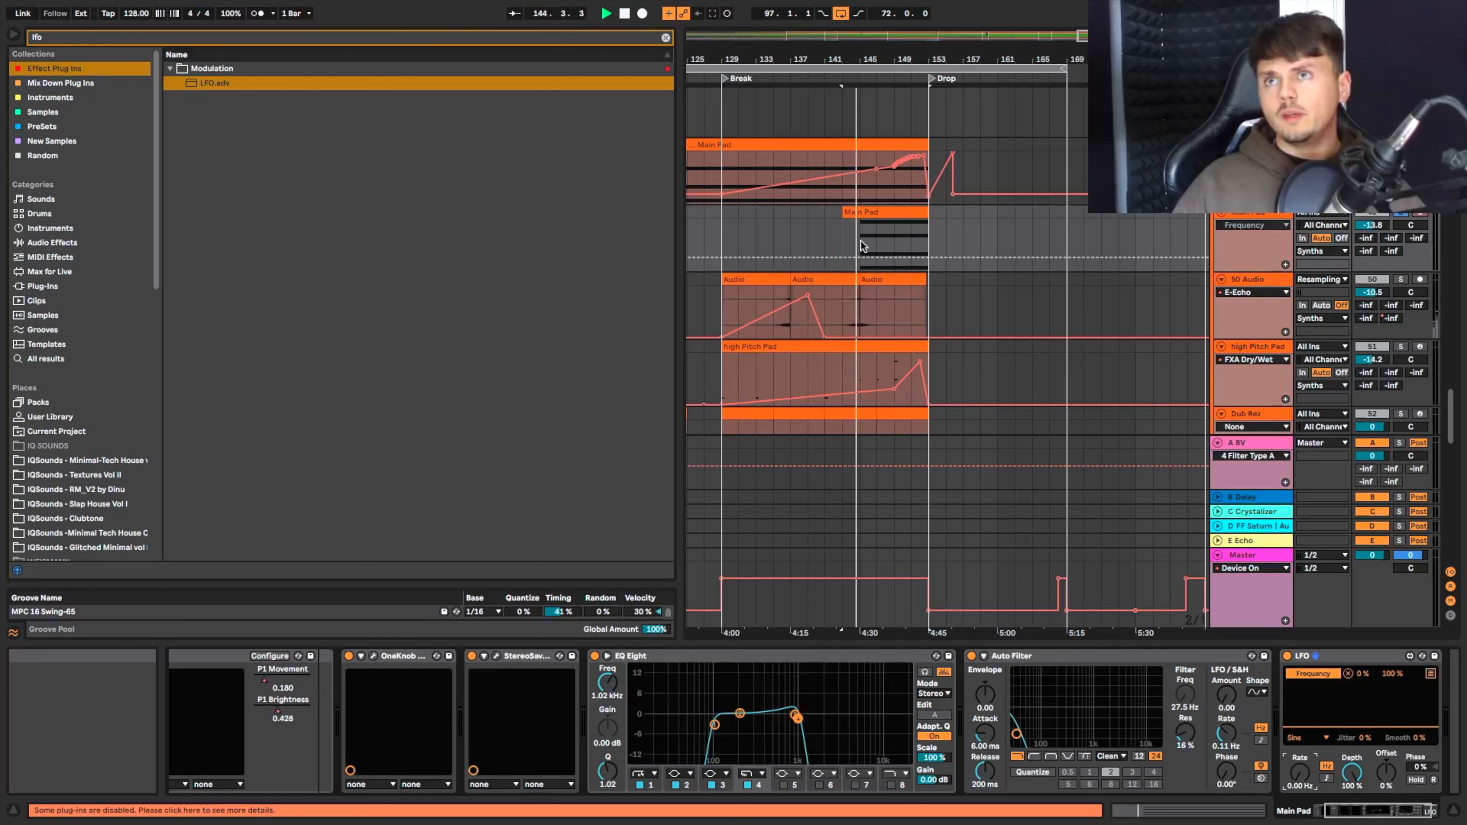
Show the LFO's Freq Rate automation and draw a ramp rising from 0 Hz at bar 145 to a peak around bar 152.
{"action": "right_click", "coordinate": [1299, 772]}
{"action": "left_click", "coordinate": [1337, 695]}
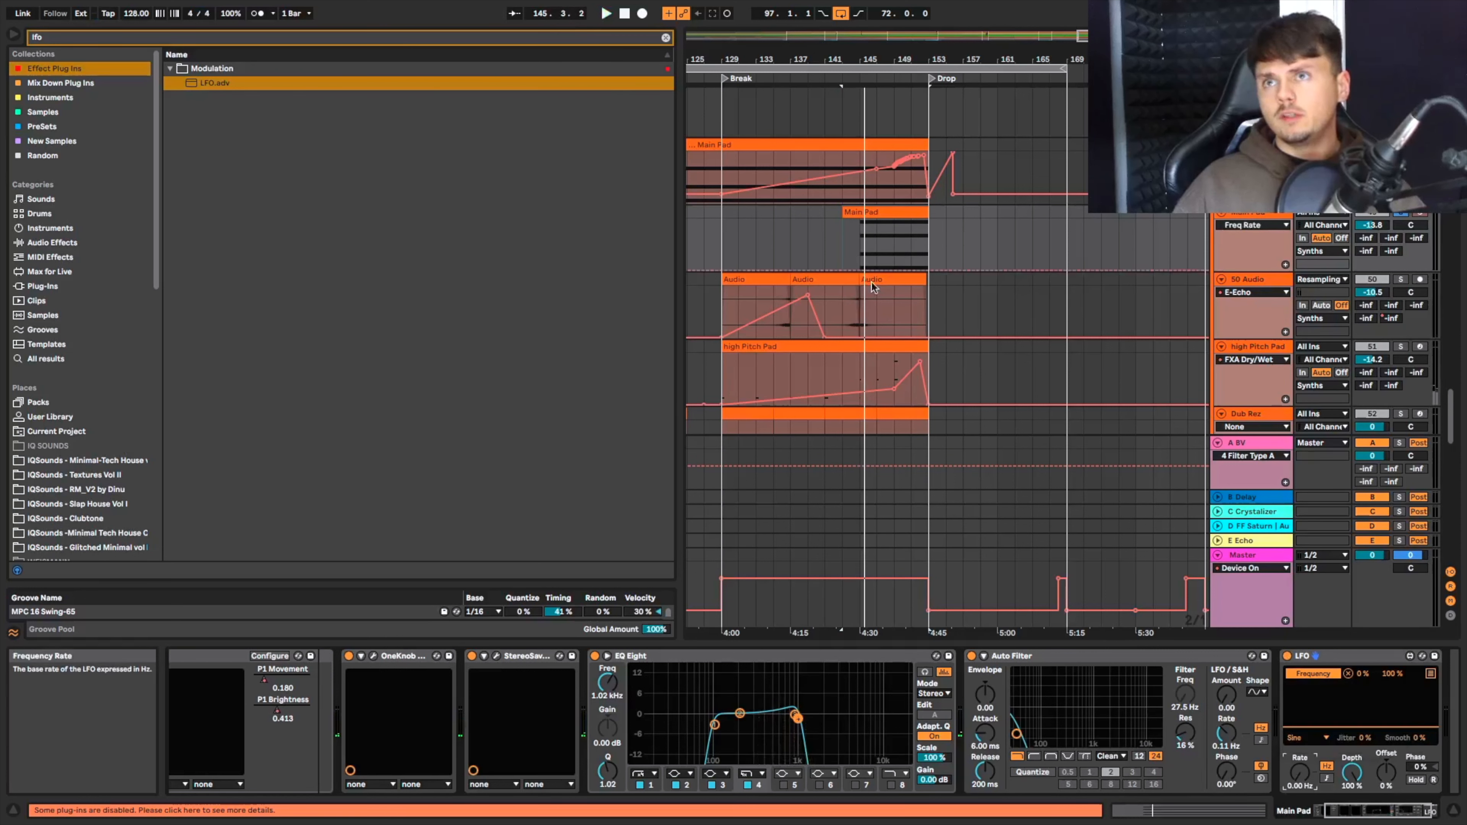
{"action": "scroll", "coordinate": [860, 270], "scroll_direction": "up", "scroll_amount": 3}
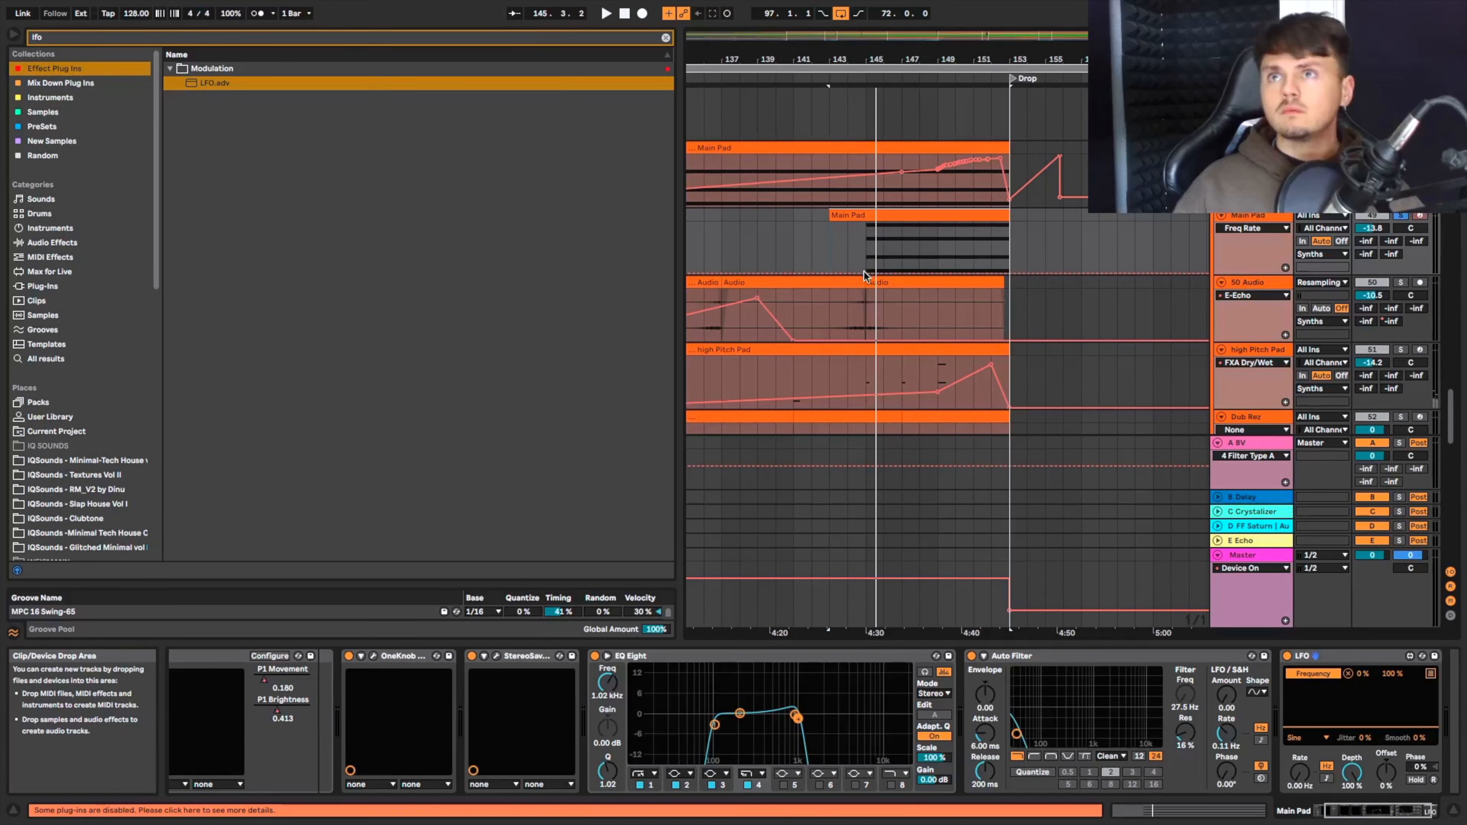
{"action": "left_click", "coordinate": [867, 270]}
{"action": "left_click_drag", "start_coordinate": [998, 267], "coordinate": [990, 239]}
{"action": "left_click", "coordinate": [866, 250]}
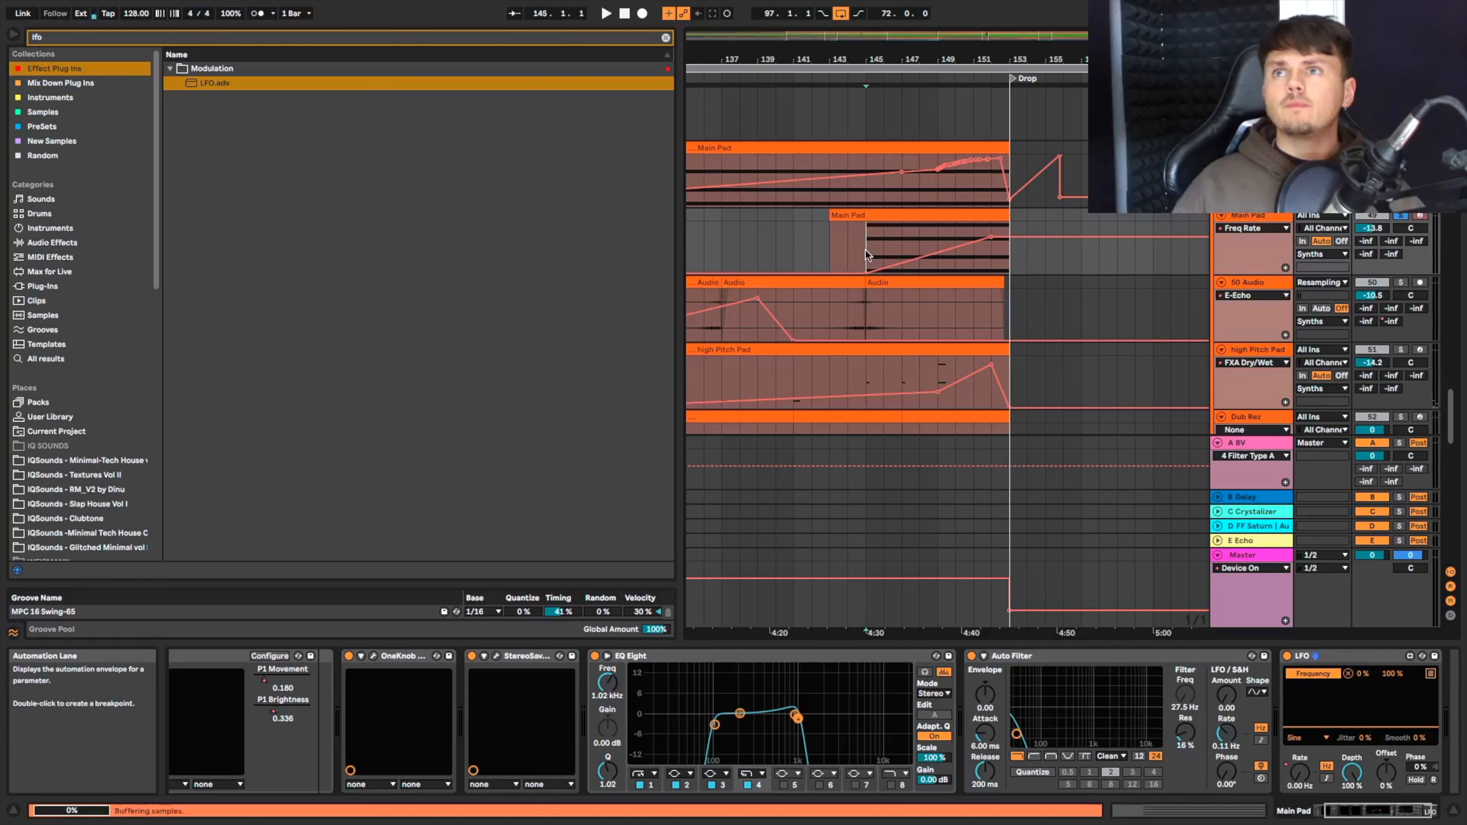
Play from bar 145, raise the LFO rate automation's peak to about 29.8 Hz and drop it to zero at bar 153.
{"action": "key", "text": "space"}
{"action": "left_click_drag", "start_coordinate": [991, 237], "coordinate": [991, 228]}
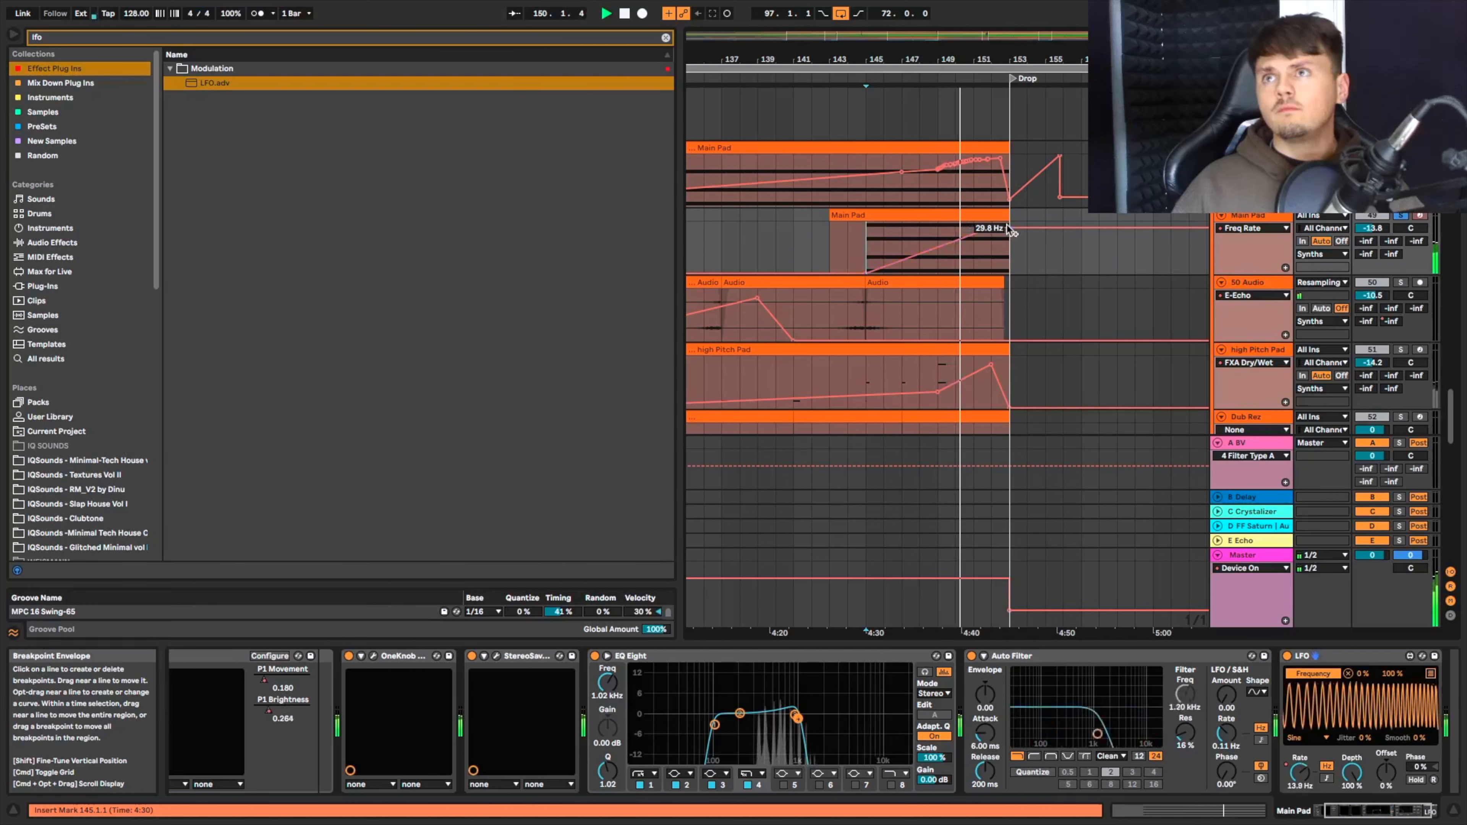
{"action": "left_click_drag", "start_coordinate": [1010, 228], "coordinate": [1010, 276]}
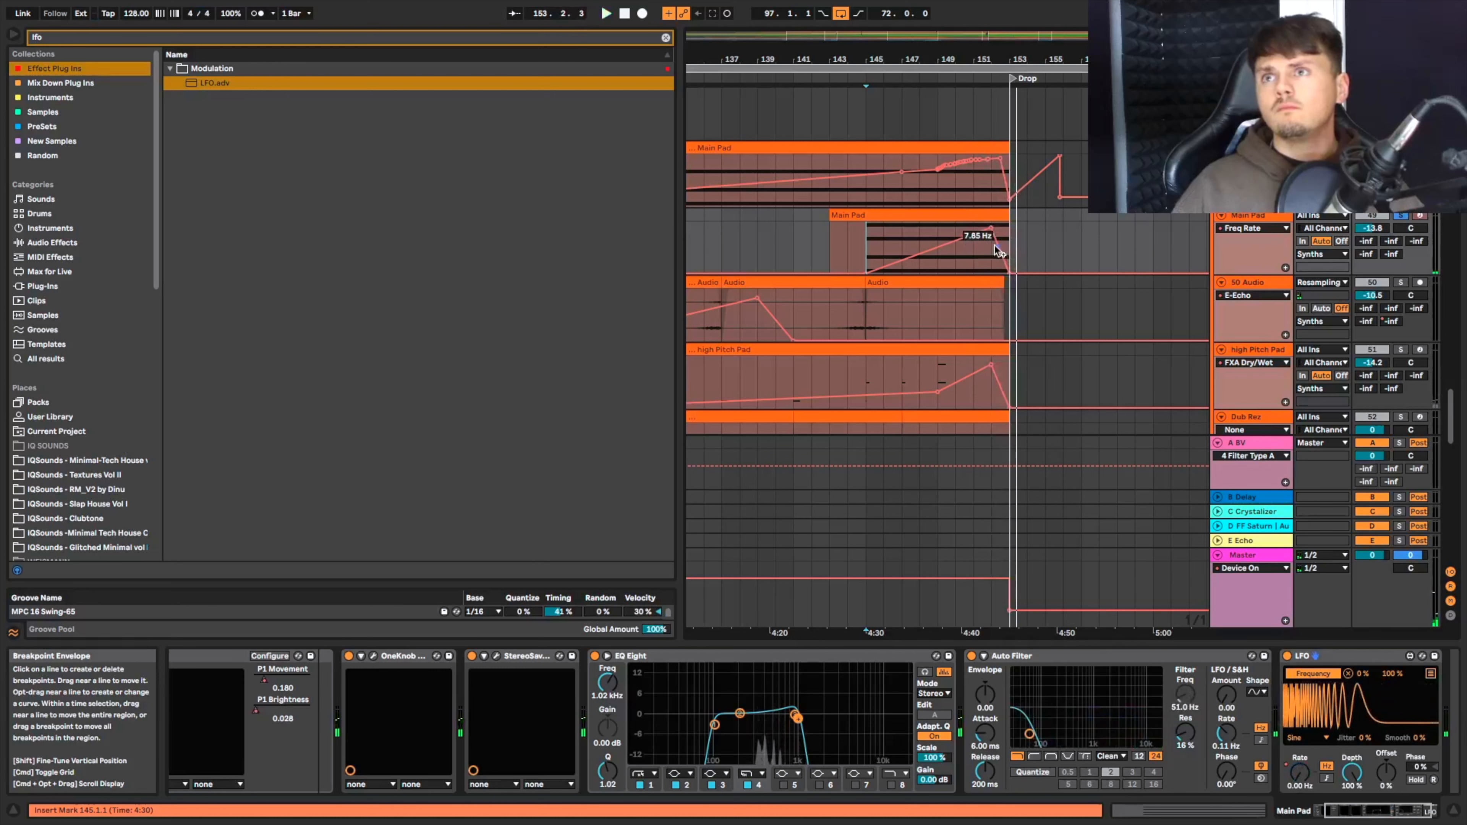
Move the peak of the LFO rate automation to about bar 152 and extend its fall past bar 153.
{"action": "left_click", "coordinate": [992, 230]}
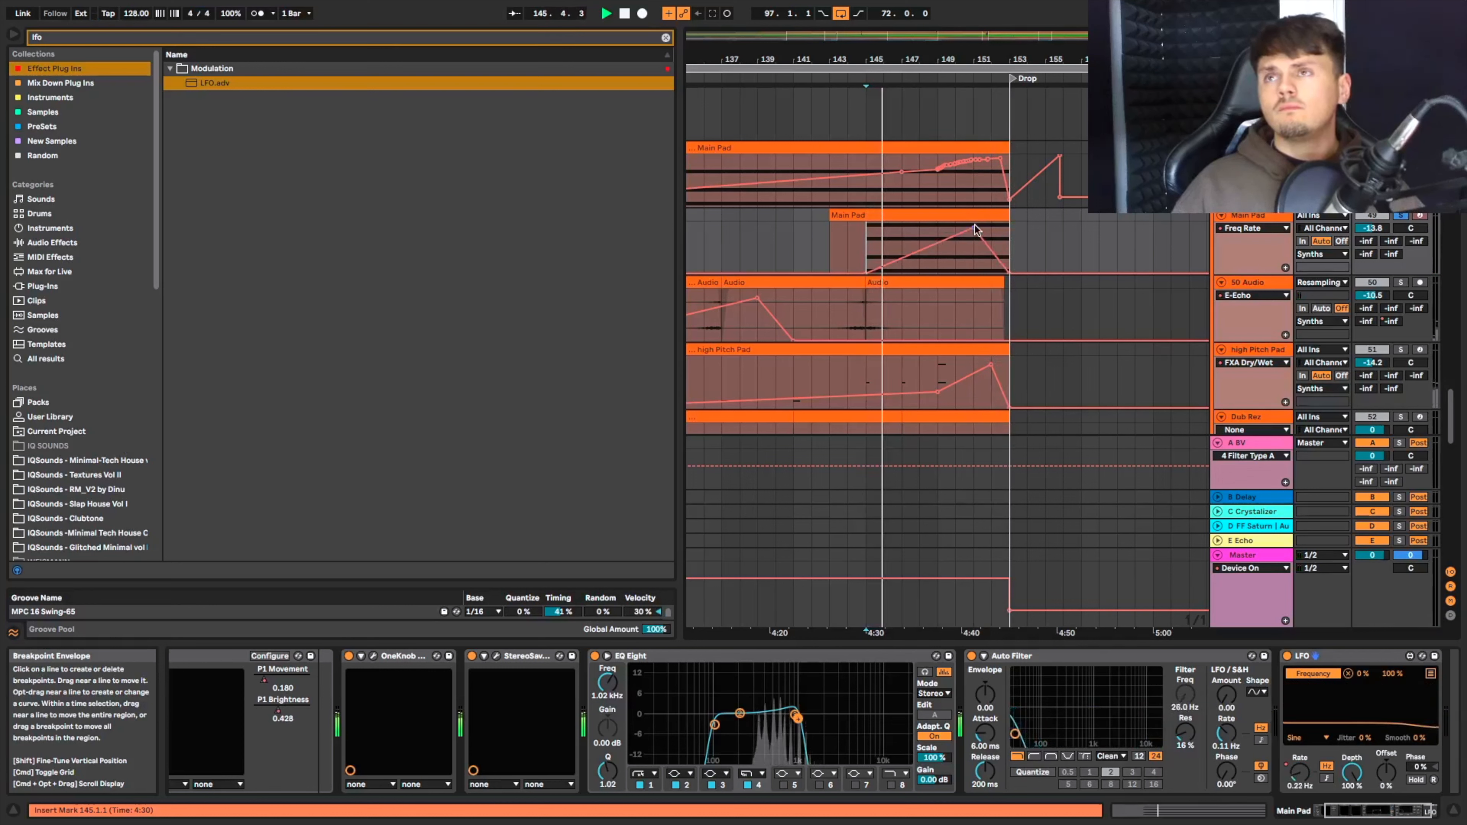
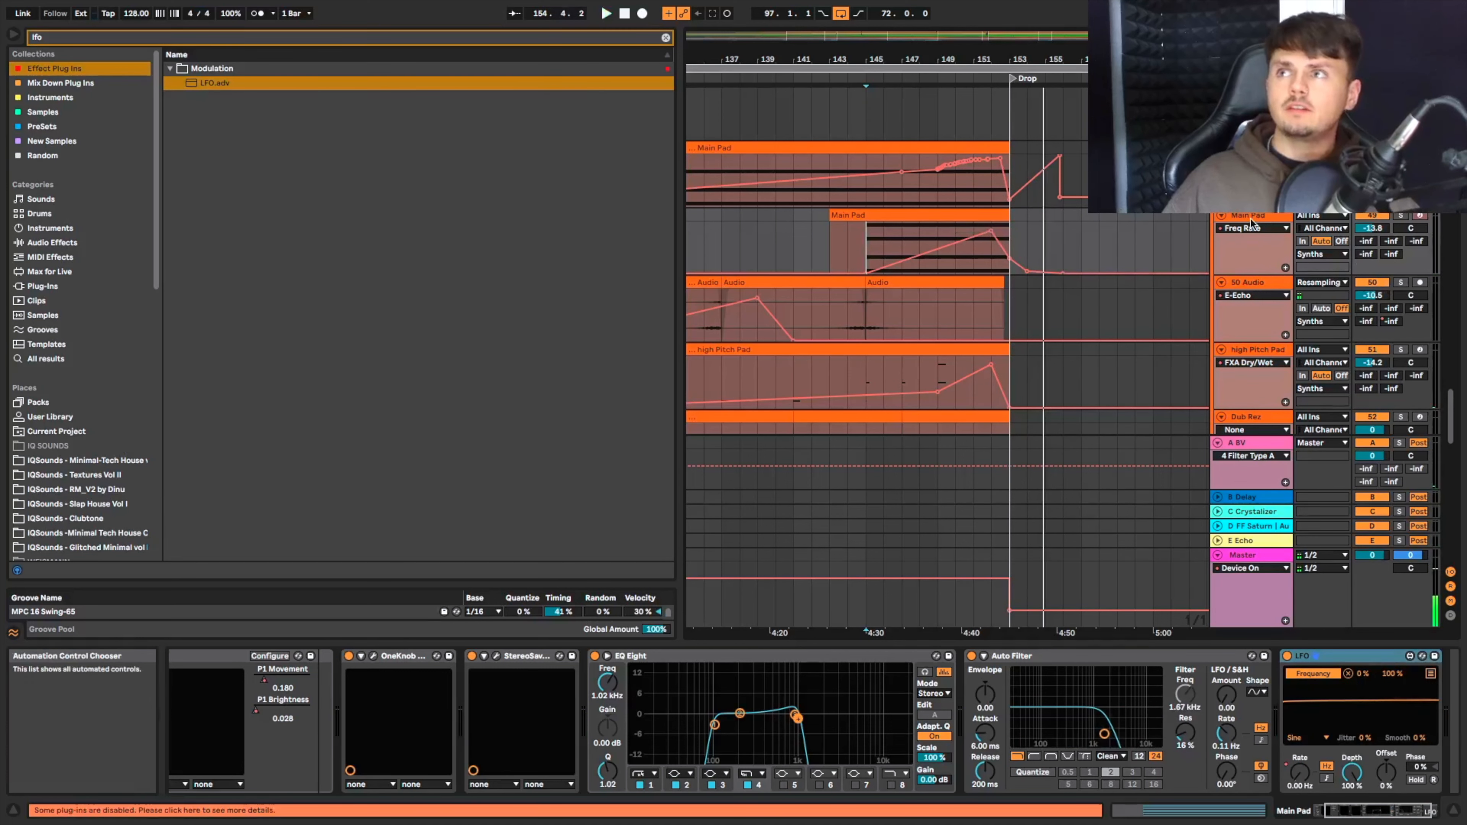
Add Echo from the Echo & Delays effects after the LFO on the duplicated Main Pad track.
{"action": "left_click", "coordinate": [1349, 741]}
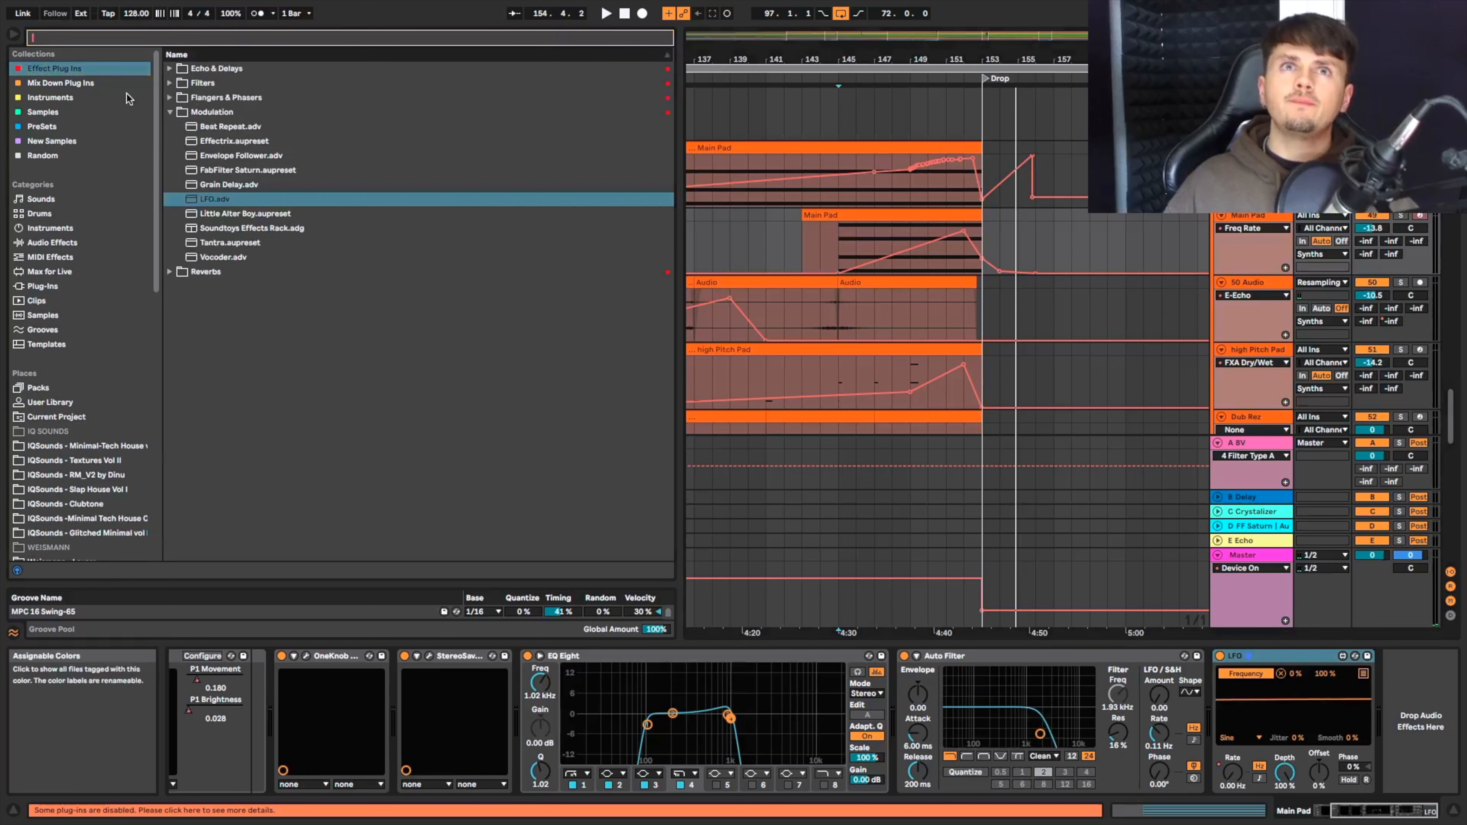
{"action": "left_click", "coordinate": [168, 68]}
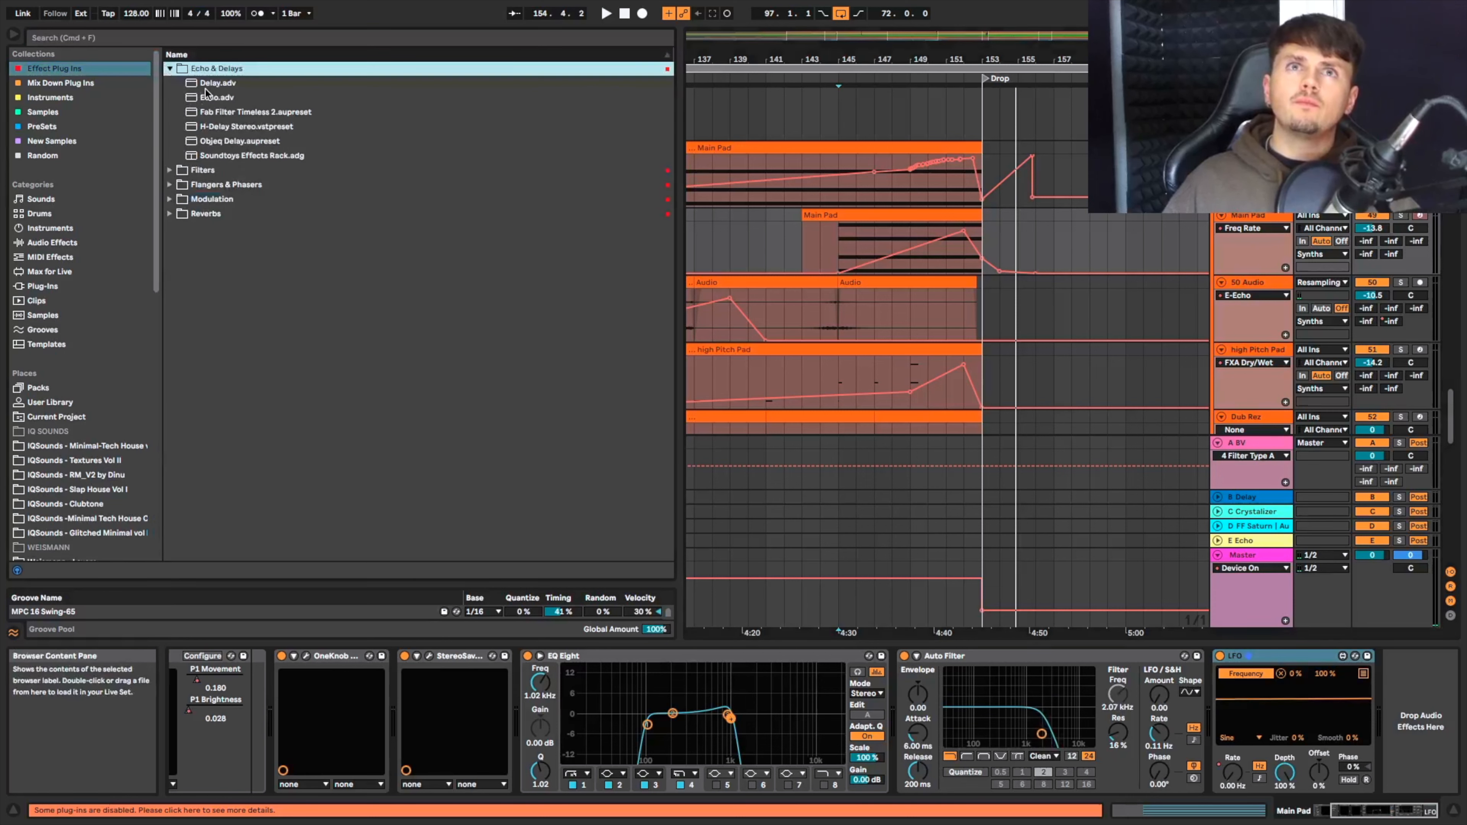
{"action": "left_click", "coordinate": [211, 98]}
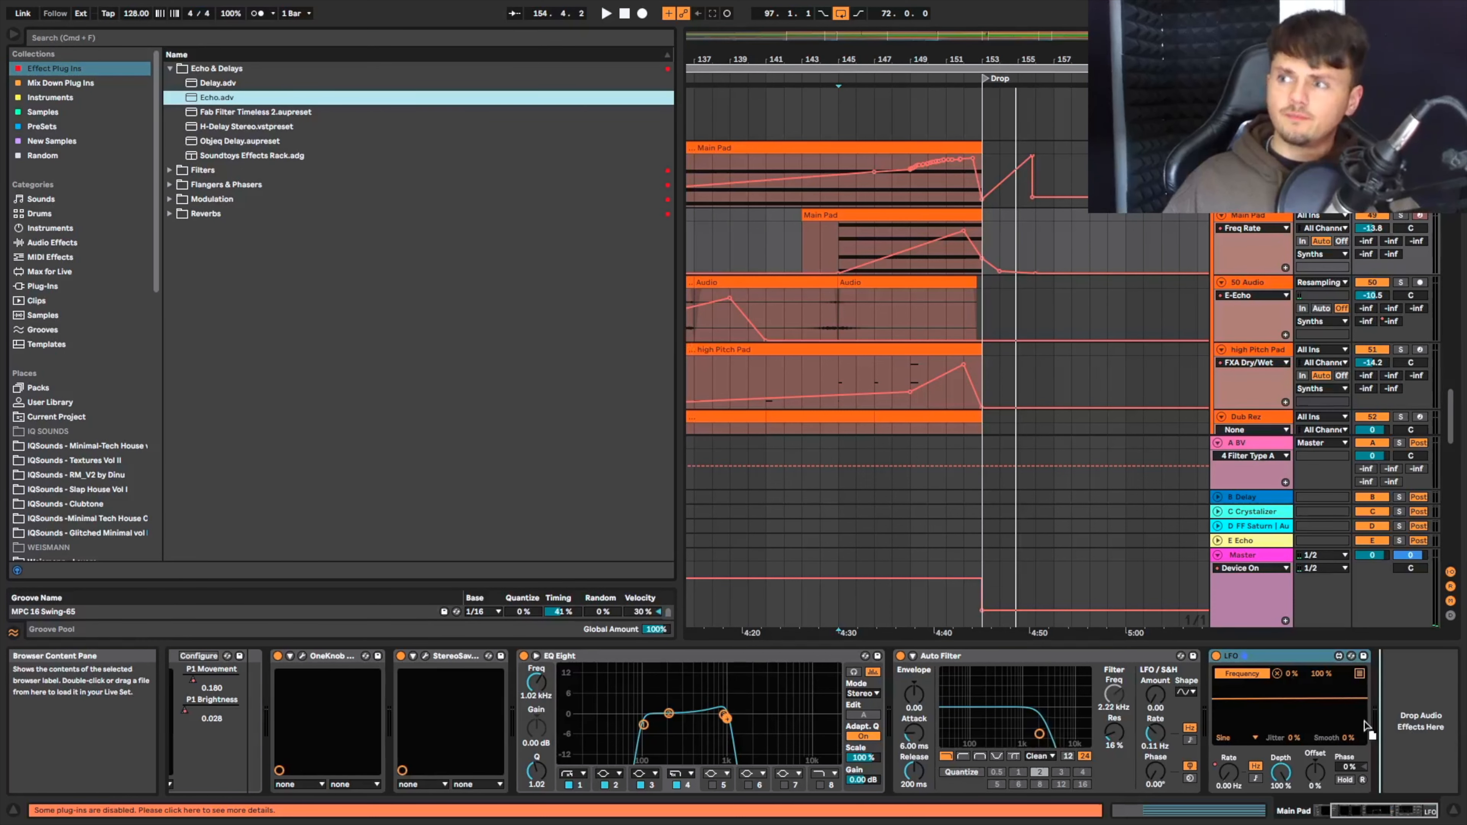
{"action": "left_click_drag", "start_coordinate": [1364, 727], "coordinate": [1362, 725]}
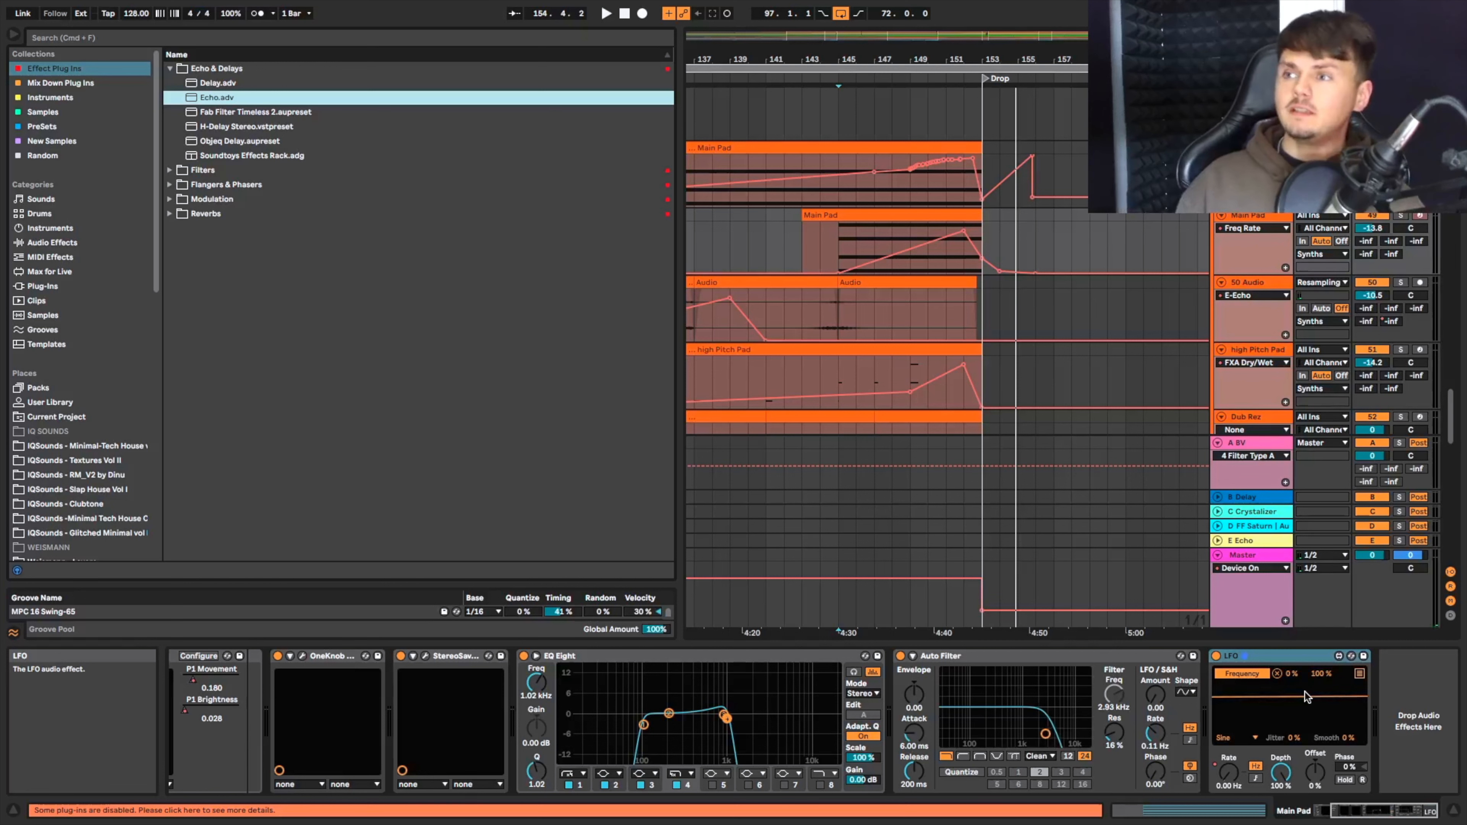
{"action": "scroll", "coordinate": [1364, 702], "scroll_direction": "left", "scroll_amount": 1}
{"action": "scroll", "coordinate": [953, 433], "scroll_direction": "right", "scroll_amount": 1}
{"action": "left_click_drag", "start_coordinate": [235, 97], "coordinate": [423, 170]}
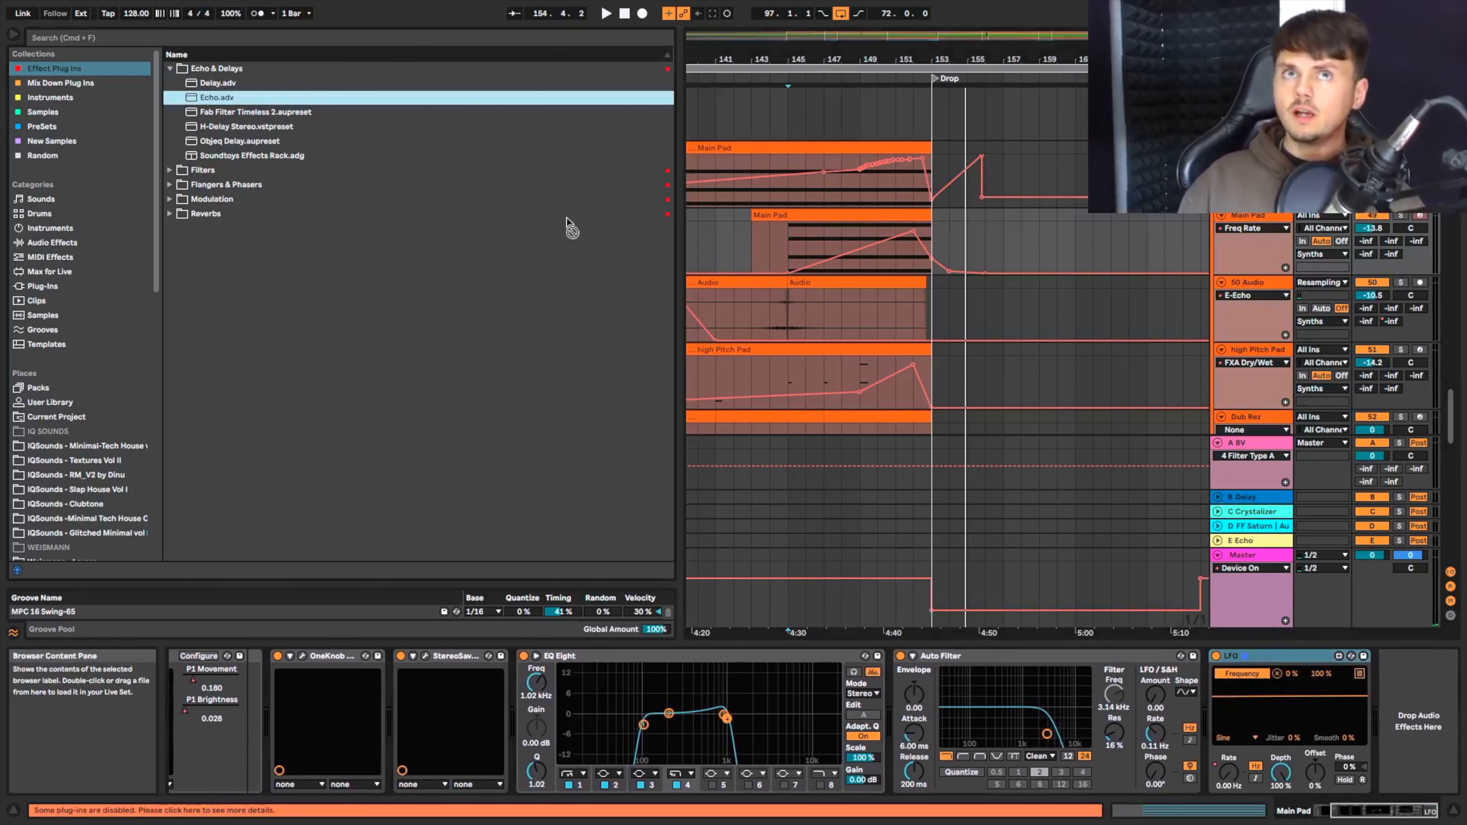
{"action": "left_click_drag", "start_coordinate": [847, 706], "coordinate": [930, 720]}
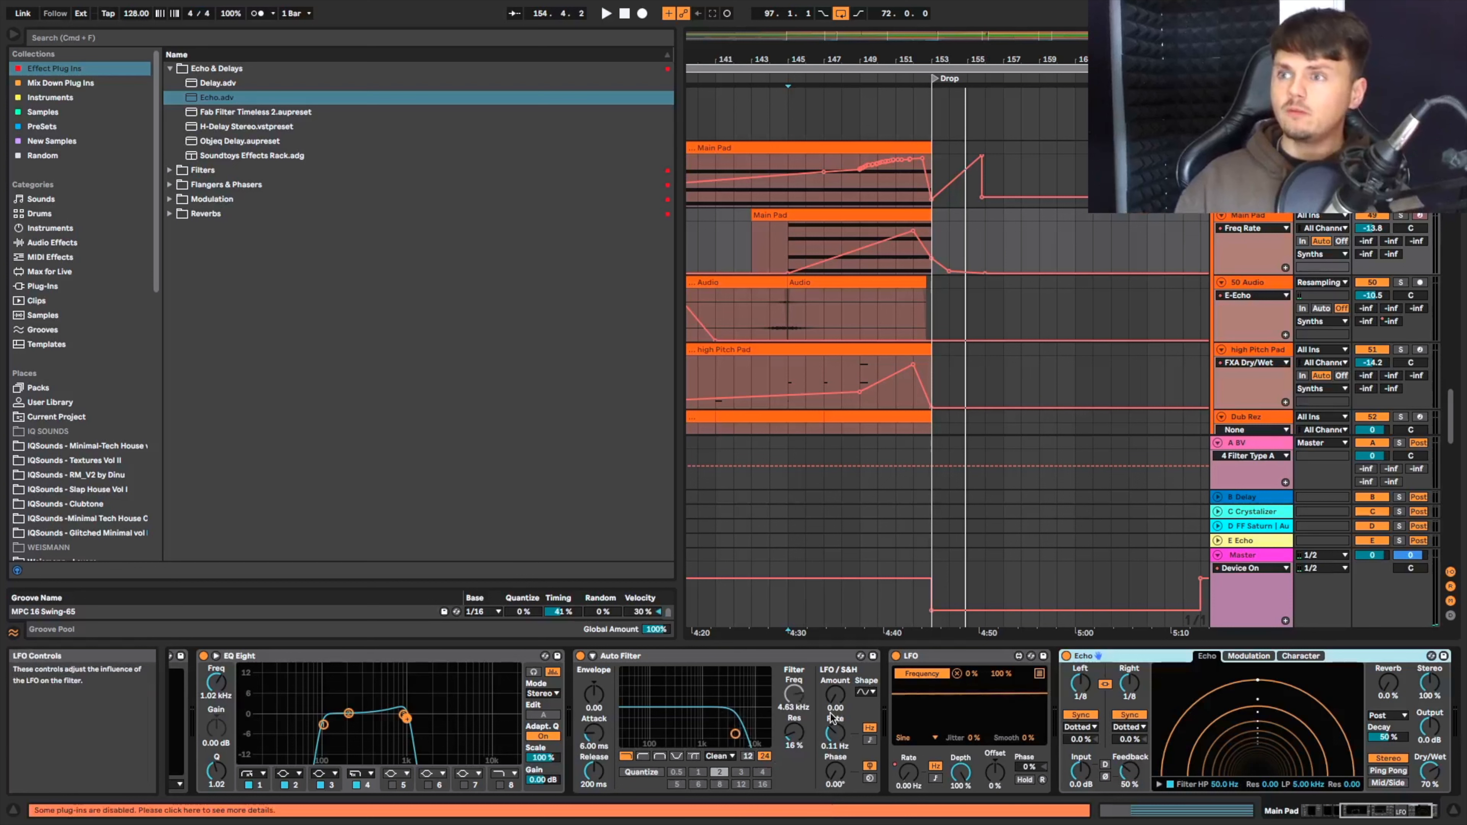
Solo the duplicated Main Pad and play from about bar 152 into the drop to hear the Echo tail.
{"action": "left_click", "coordinate": [913, 243]}
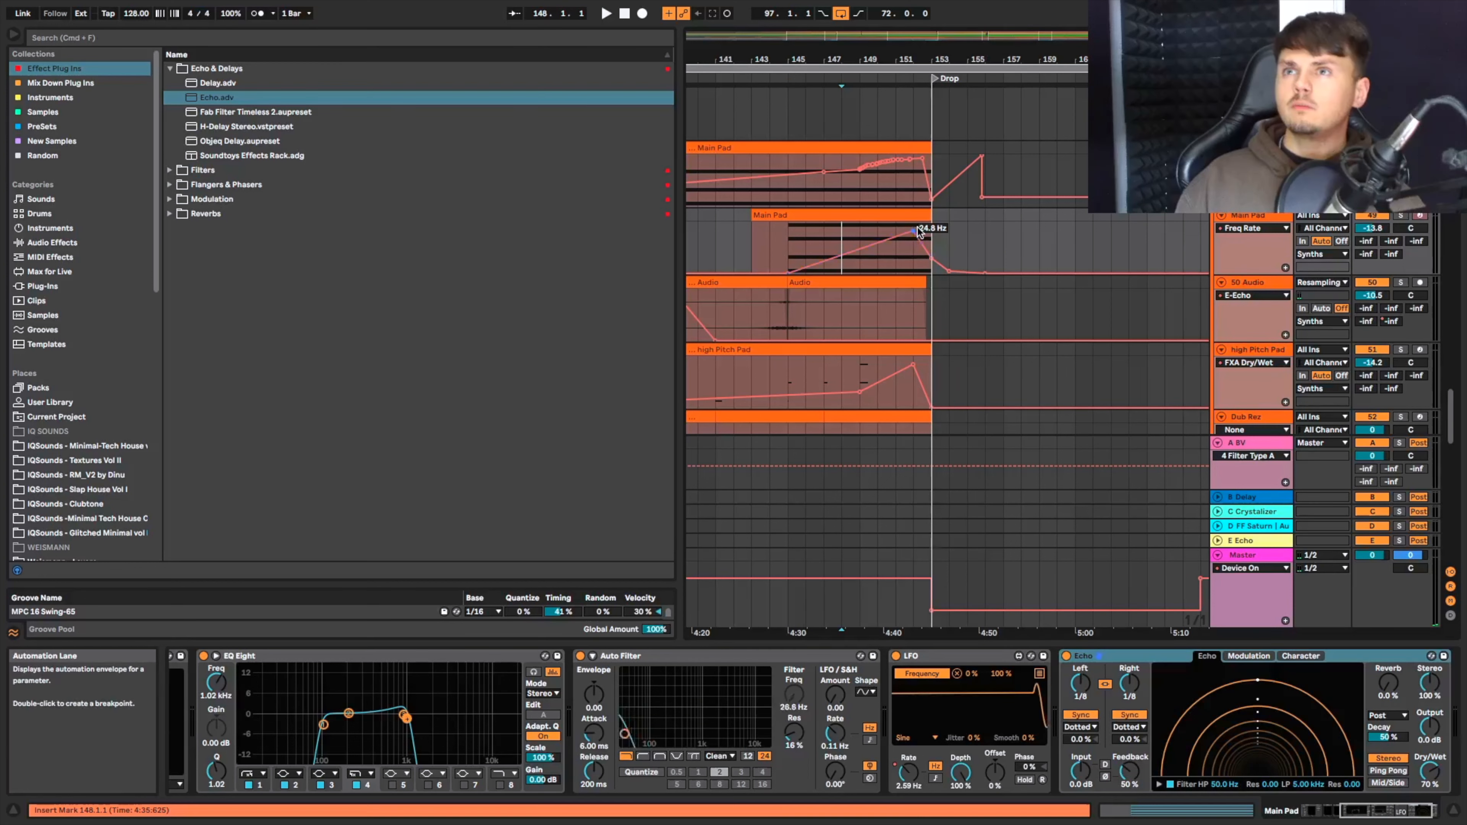
{"action": "left_click", "coordinate": [1400, 216]}
{"action": "key", "text": "space"}
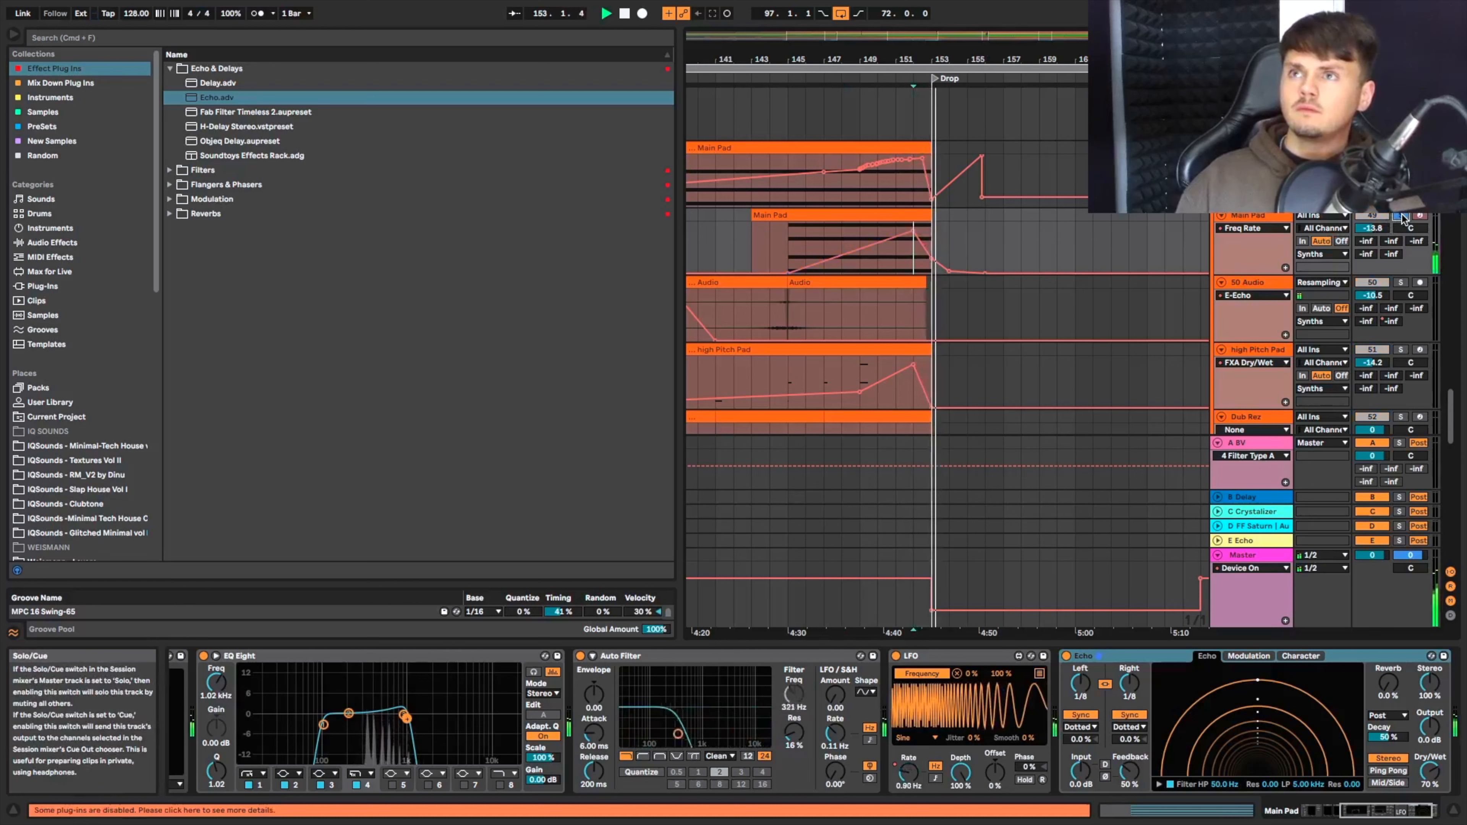
{"action": "key", "text": "space"}
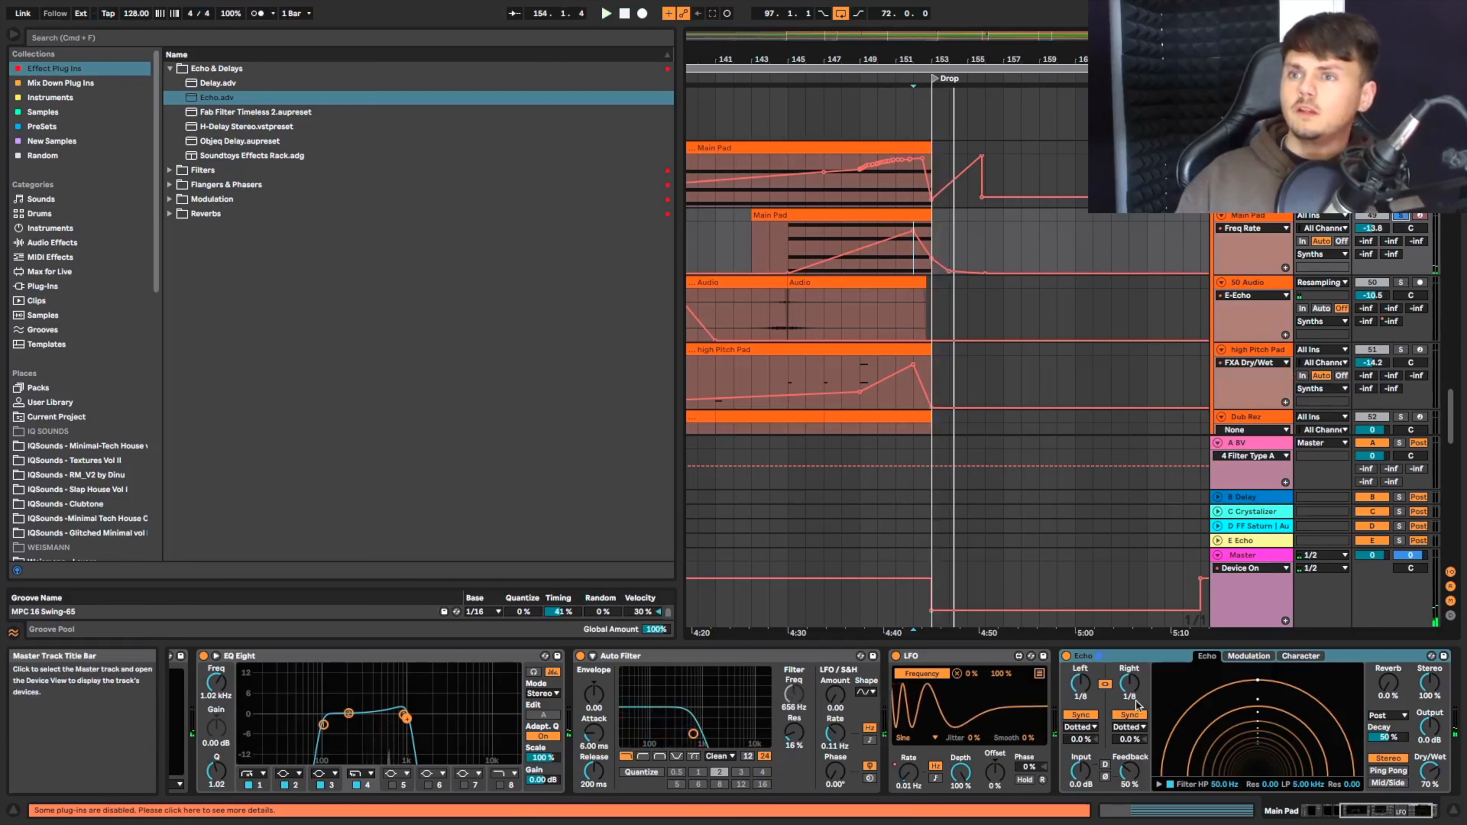
Try Echo ahead of the Auto Filter in playback and return it to the end of the device chain.
{"action": "left_click_drag", "start_coordinate": [1141, 656], "coordinate": [608, 669]}
{"action": "key", "text": "space"}
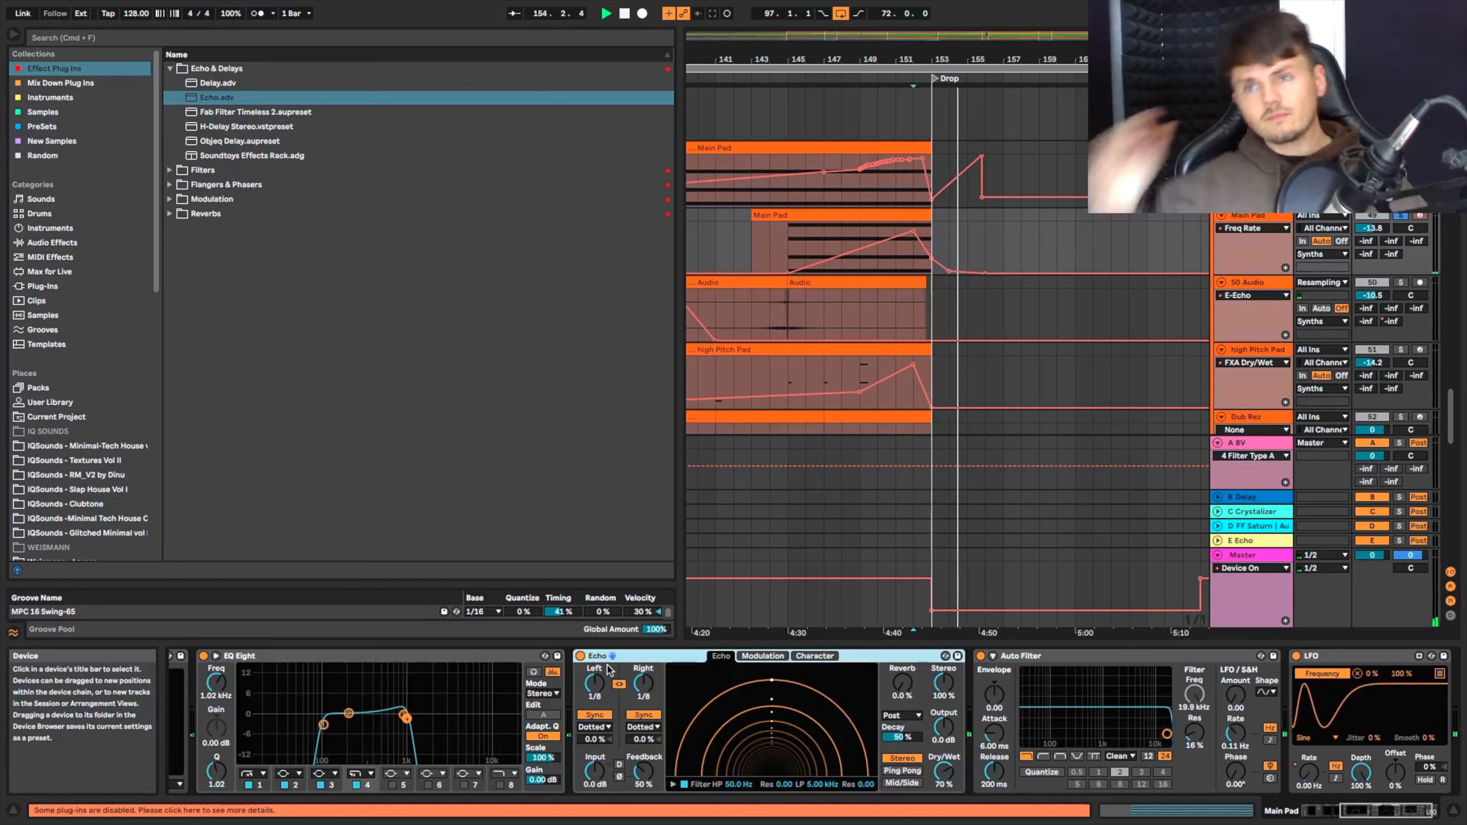
{"action": "scroll", "coordinate": [789, 745], "scroll_direction": "right", "scroll_amount": 3}
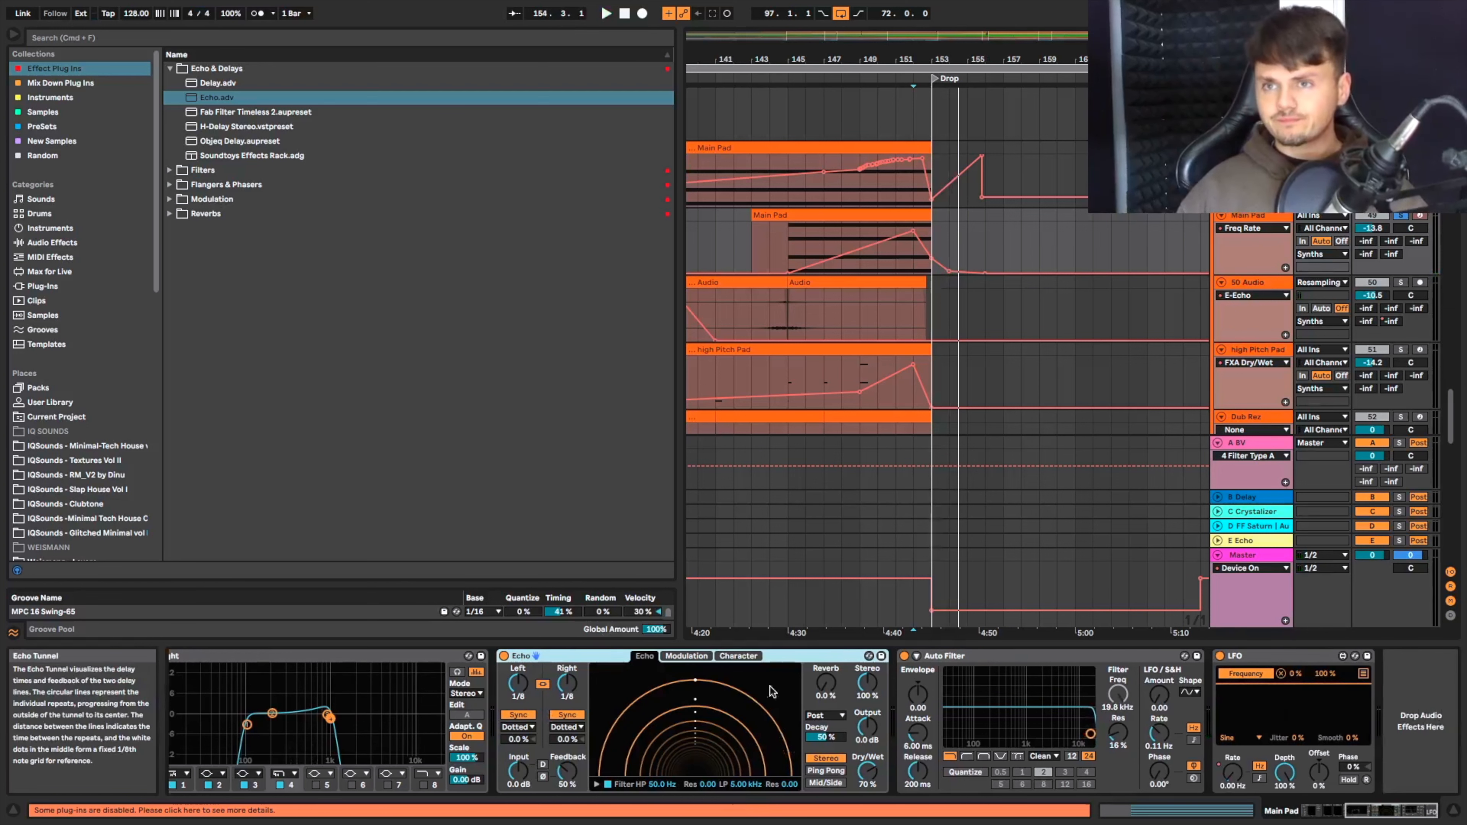
{"action": "left_click_drag", "start_coordinate": [1375, 682], "coordinate": [1421, 679]}
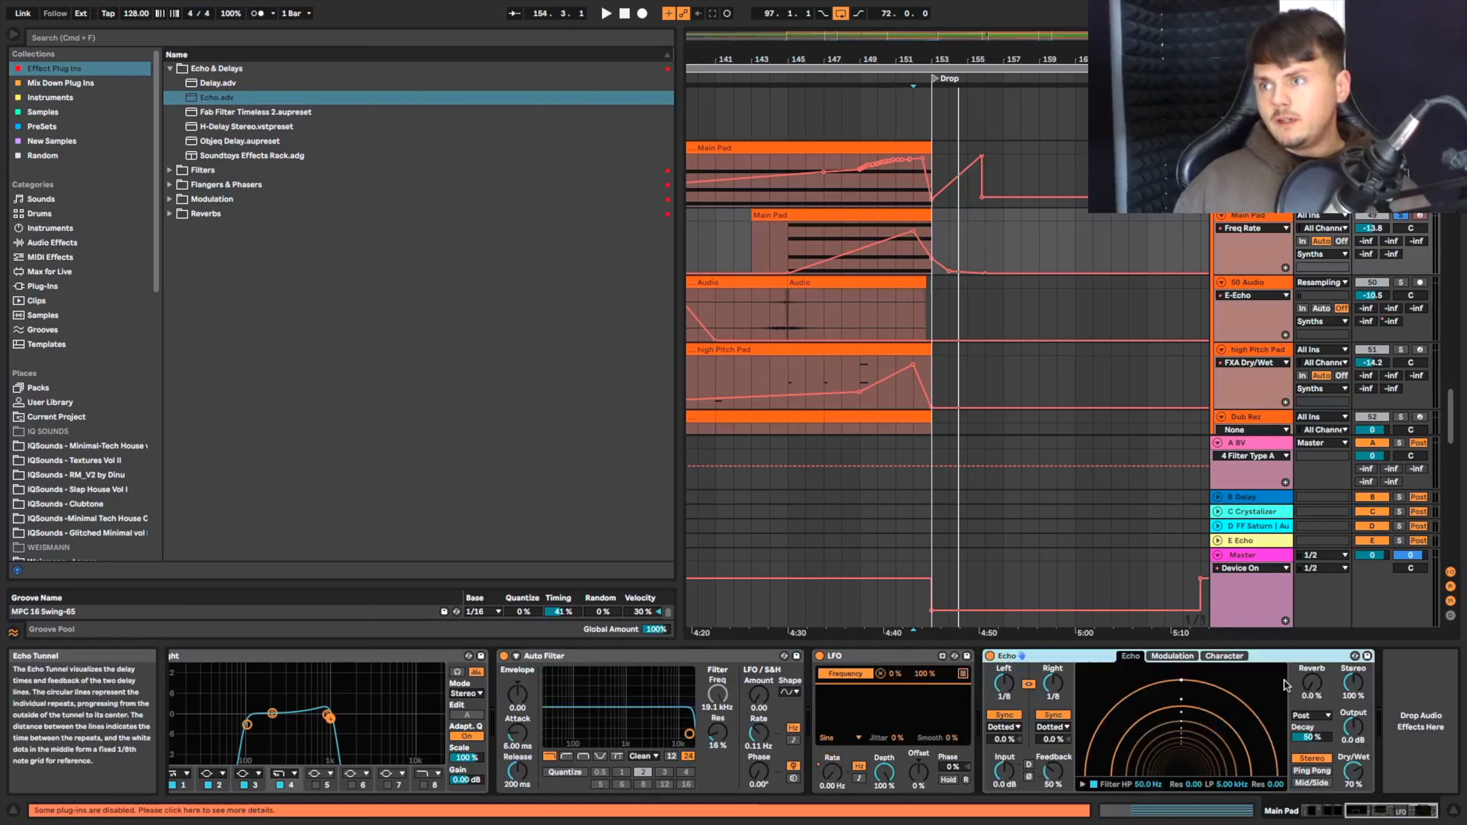
Set Echo's Reverb to 44% and Feedback to 25%, and play the duplicated Main Pad from bar 144.
{"action": "left_click_drag", "start_coordinate": [1312, 684], "coordinate": [1312, 673]}
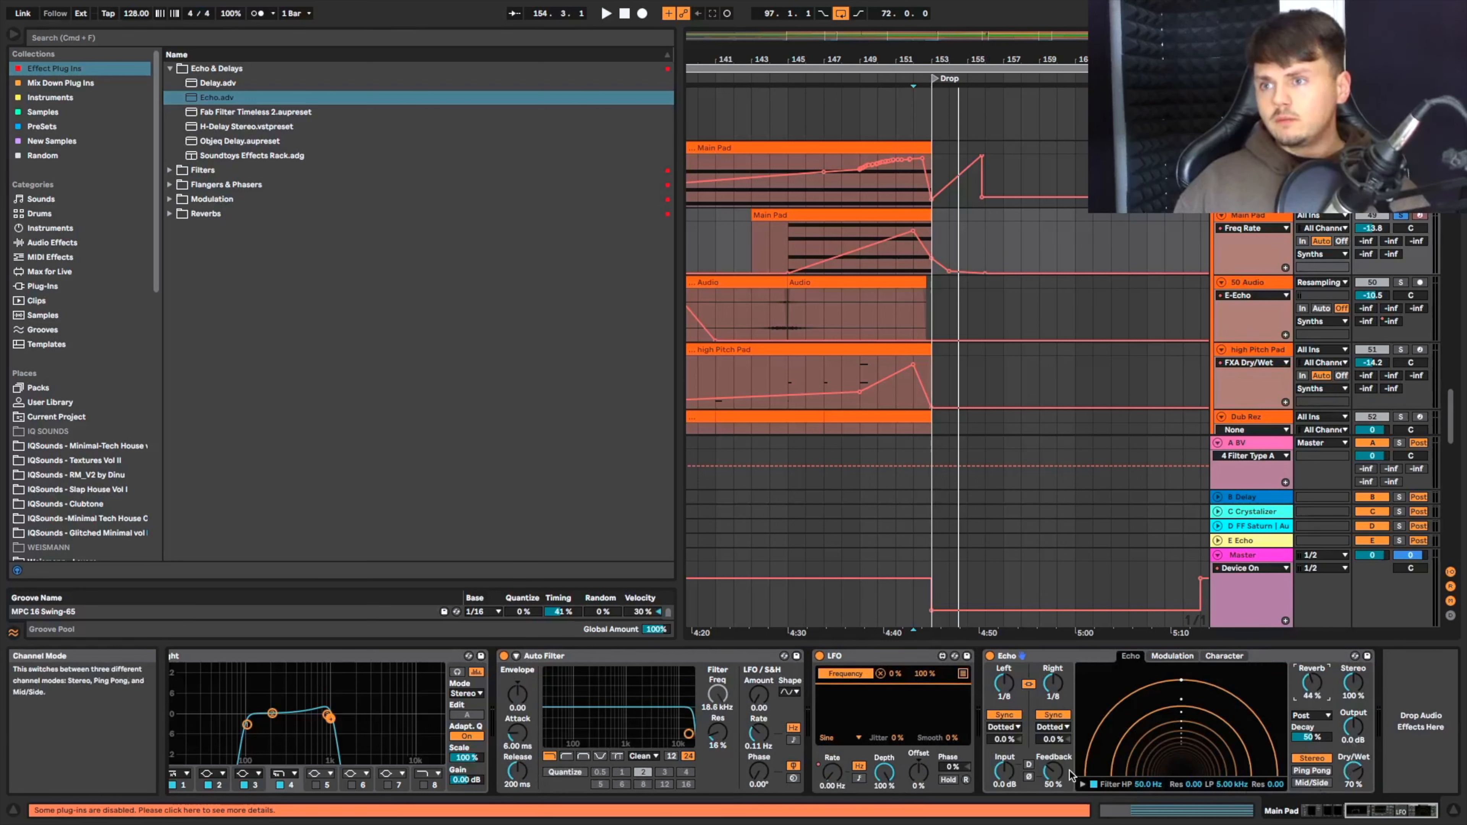
{"action": "left_click", "coordinate": [790, 255]}
{"action": "key", "text": "space"}
{"action": "scroll", "coordinate": [927, 280], "scroll_direction": "left", "scroll_amount": 2}
{"action": "left_click", "coordinate": [833, 247]}
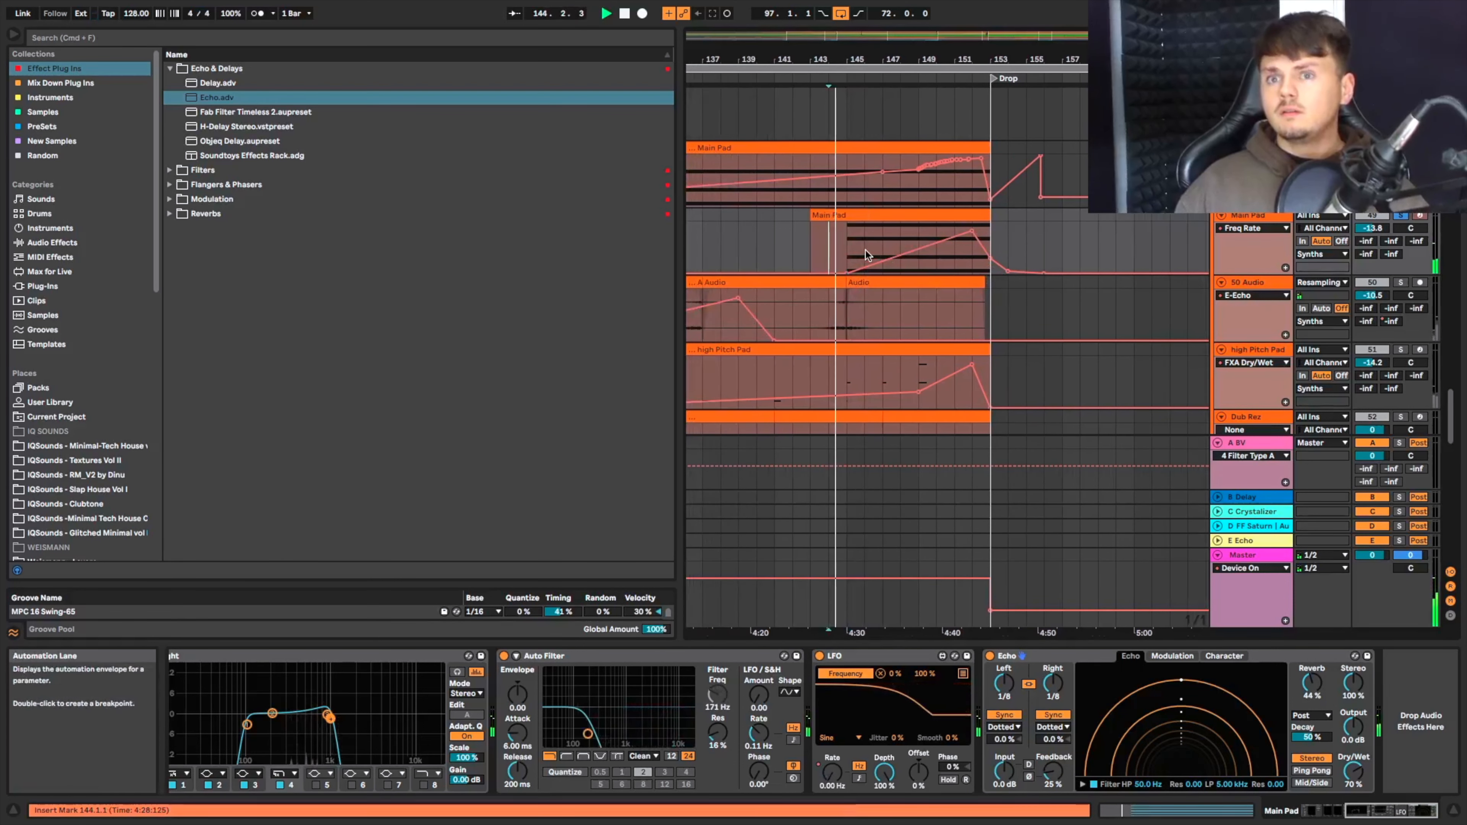
{"action": "key", "text": "space"}
{"action": "right_click", "coordinate": [1256, 221]}
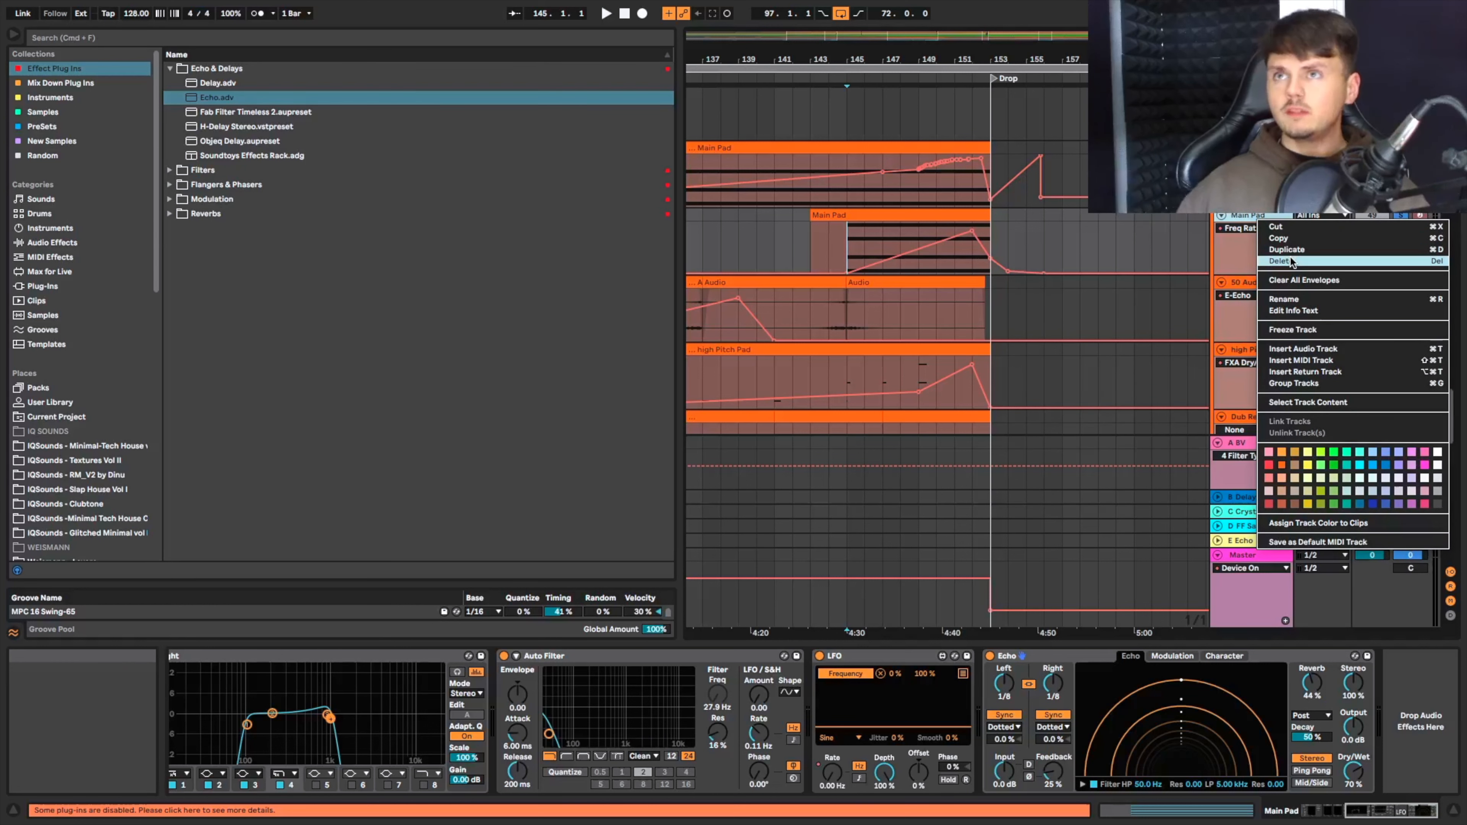
{"action": "left_click", "coordinate": [951, 259]}
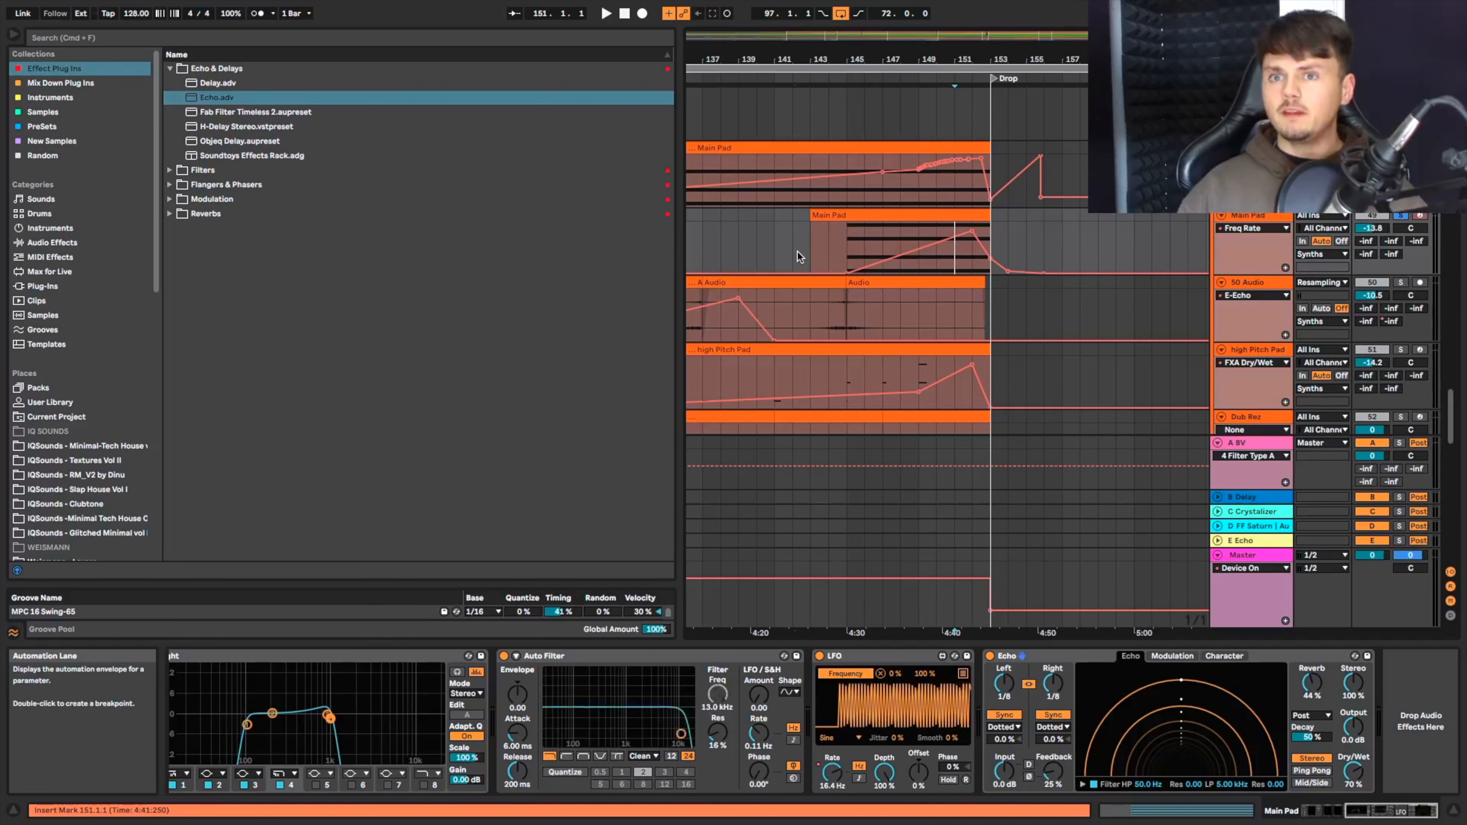
{"action": "left_click", "coordinate": [794, 233]}
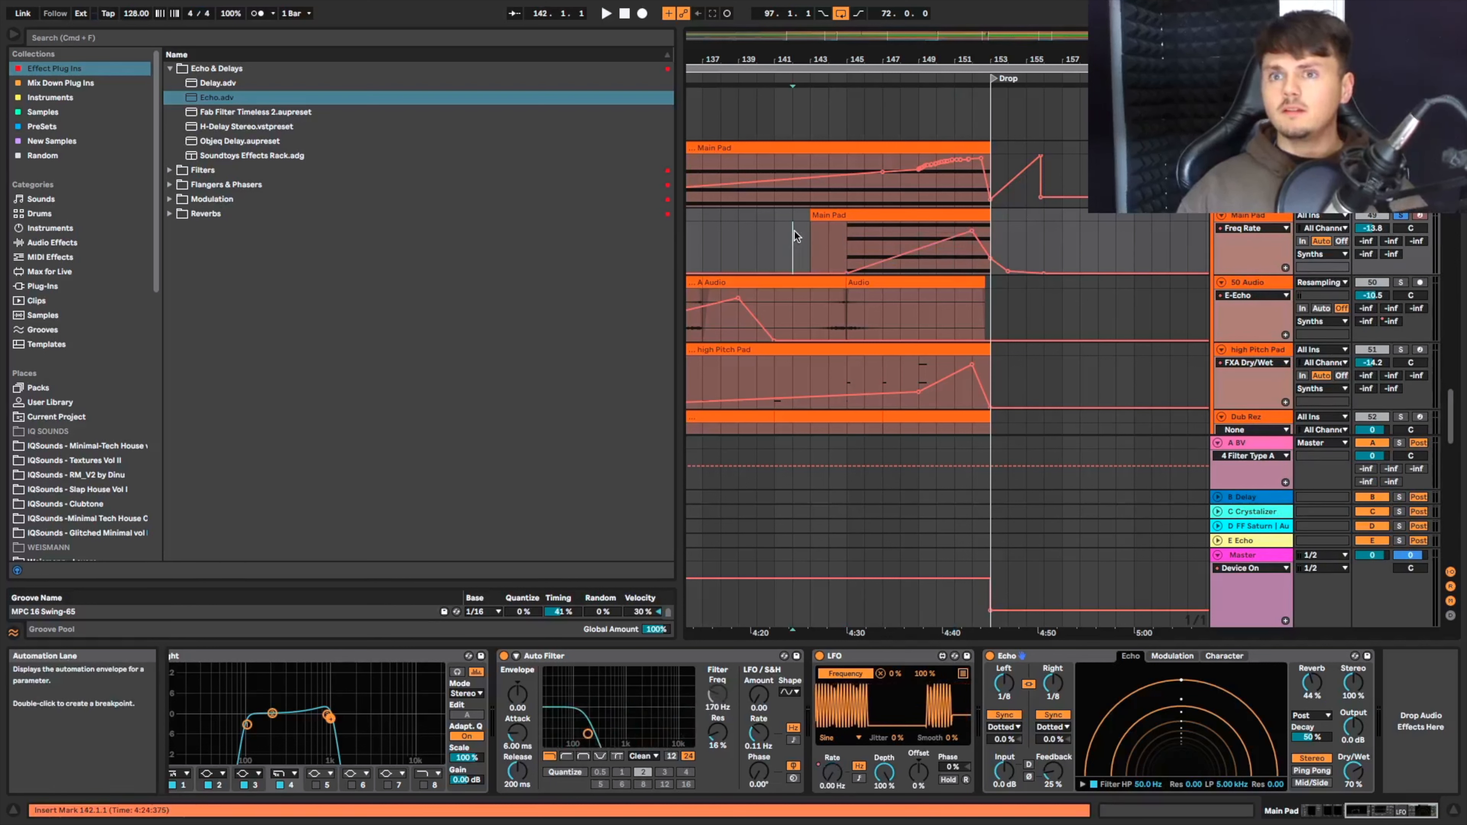
{"action": "left_click", "coordinate": [954, 242]}
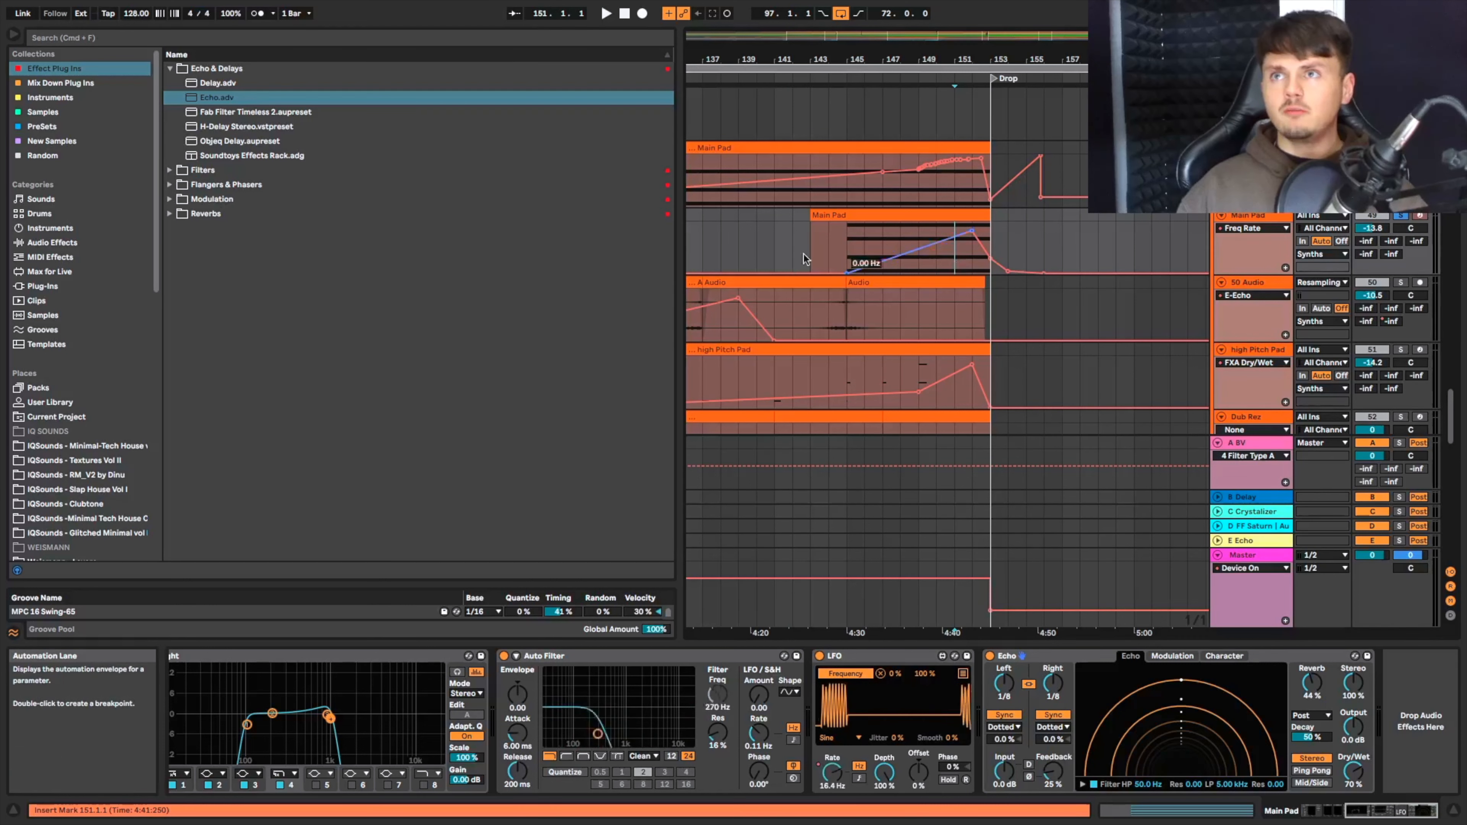
{"action": "left_click", "coordinate": [793, 247]}
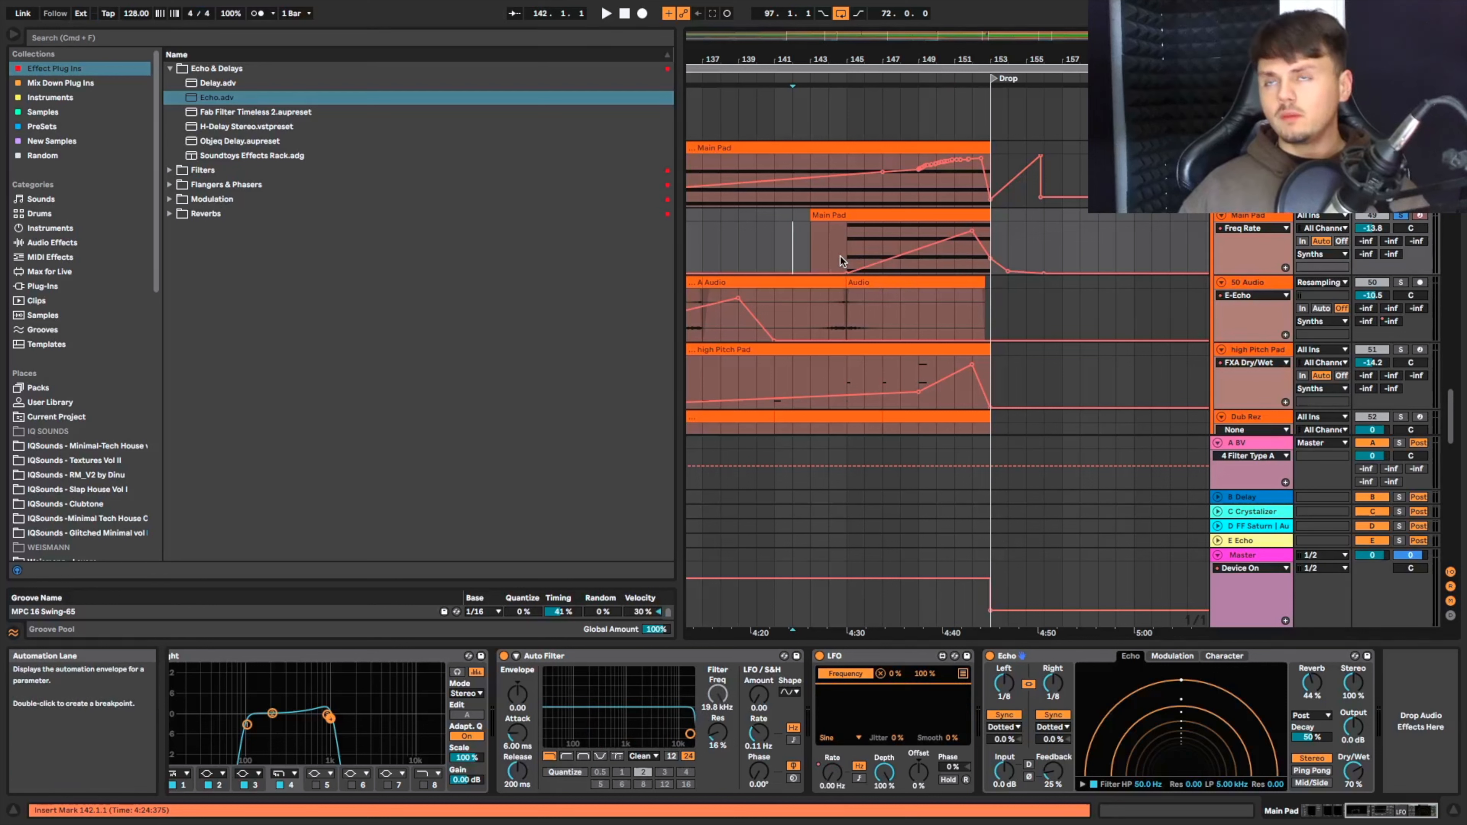
Insert an audio track below the duplicated Main Pad, set its input to Resampling and arm it for recording.
{"action": "left_click", "coordinate": [844, 242]}
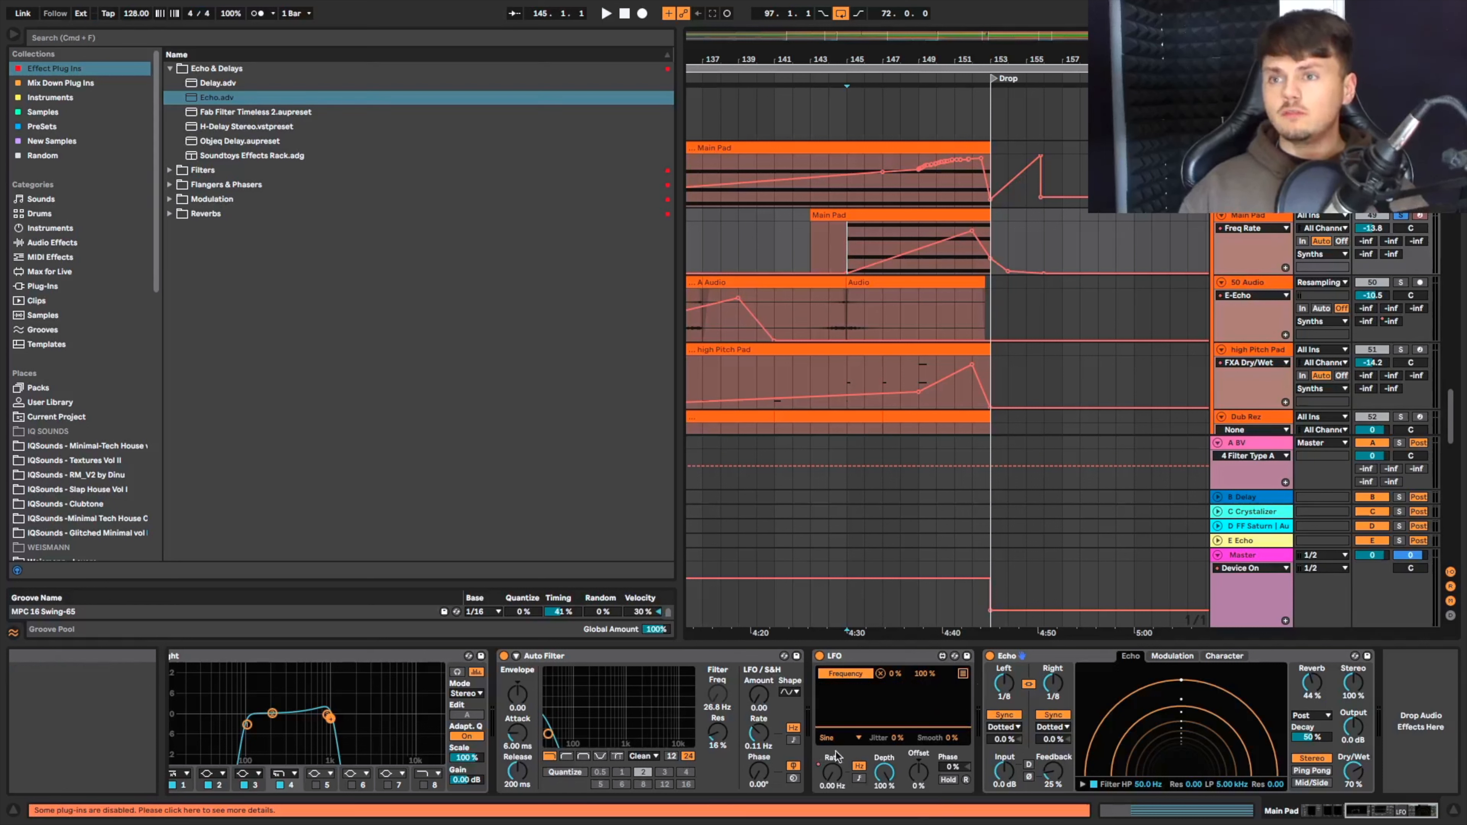
{"action": "right_click", "coordinate": [1285, 216]}
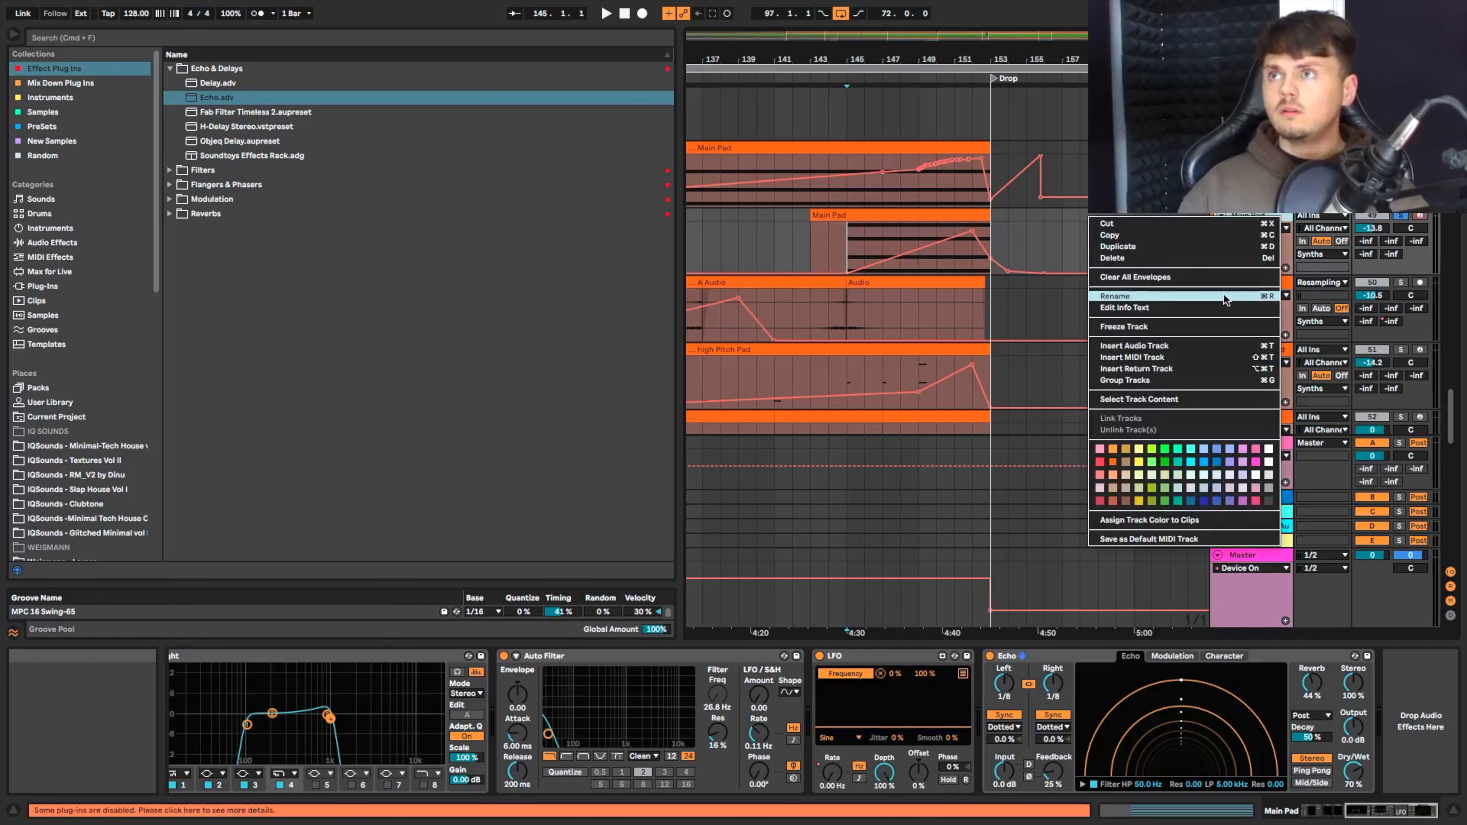
{"action": "left_click", "coordinate": [1203, 345]}
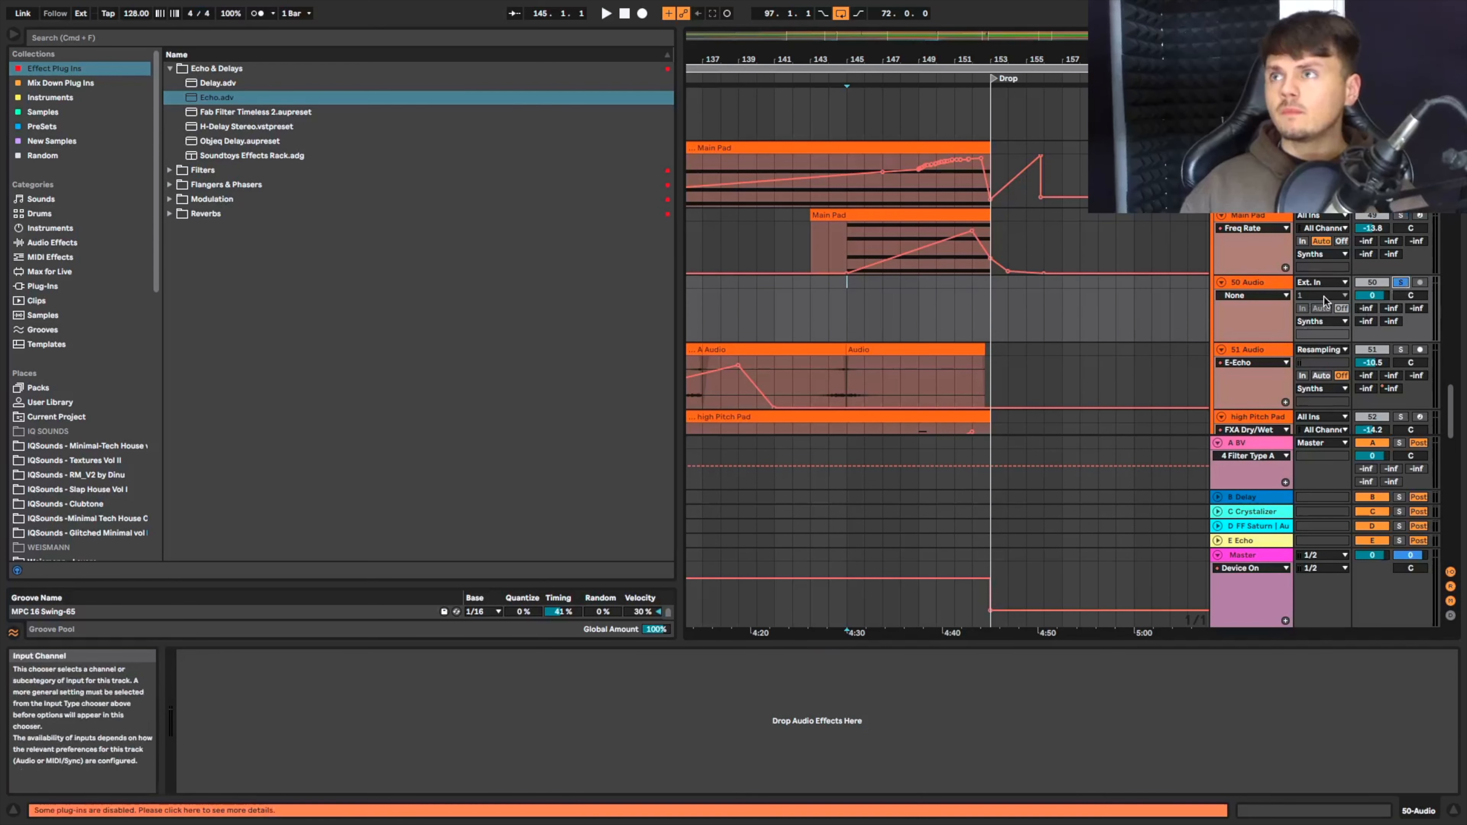
{"action": "left_click", "coordinate": [1270, 296]}
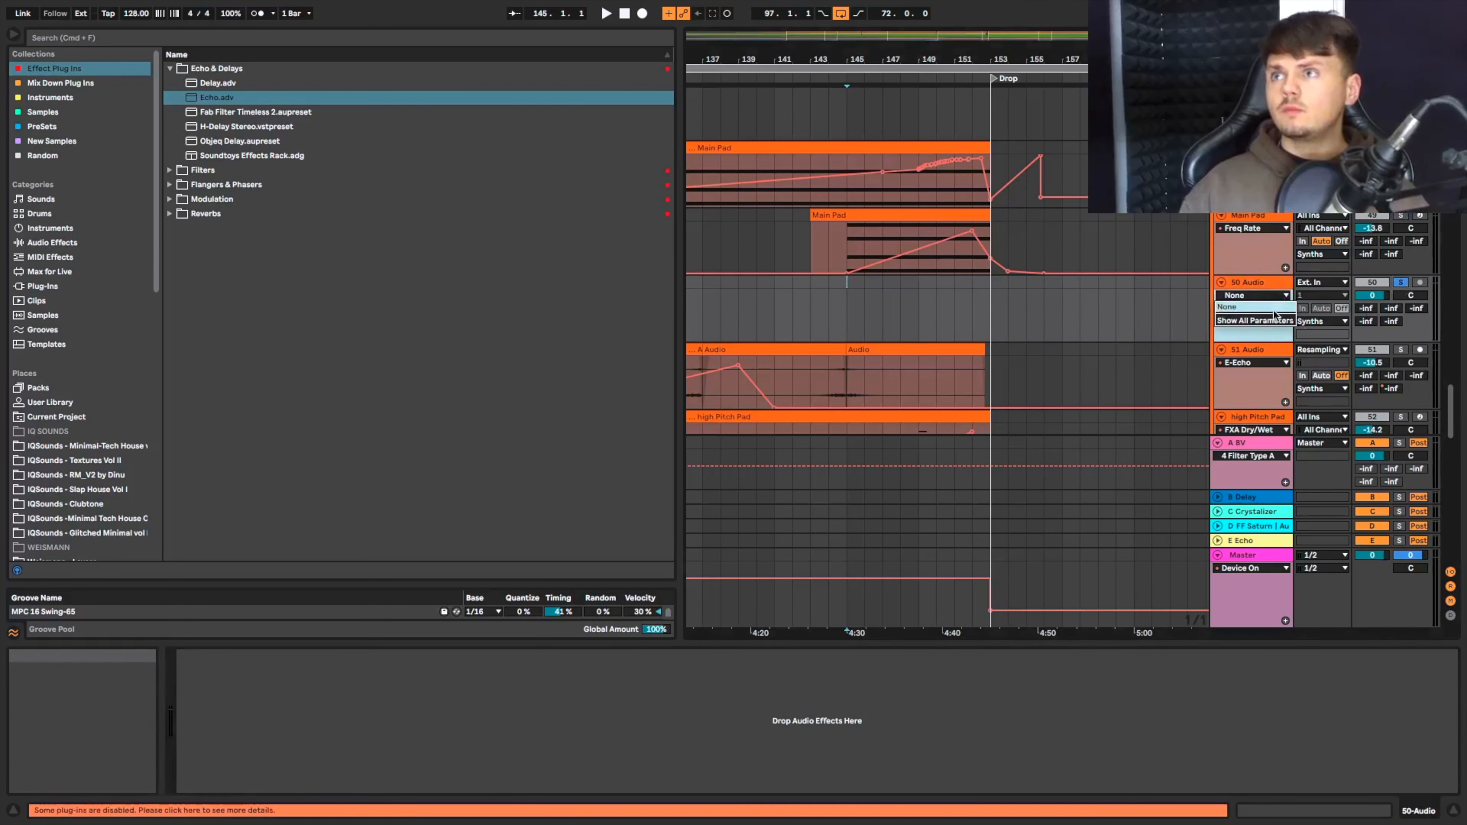
{"action": "left_click", "coordinate": [1329, 284]}
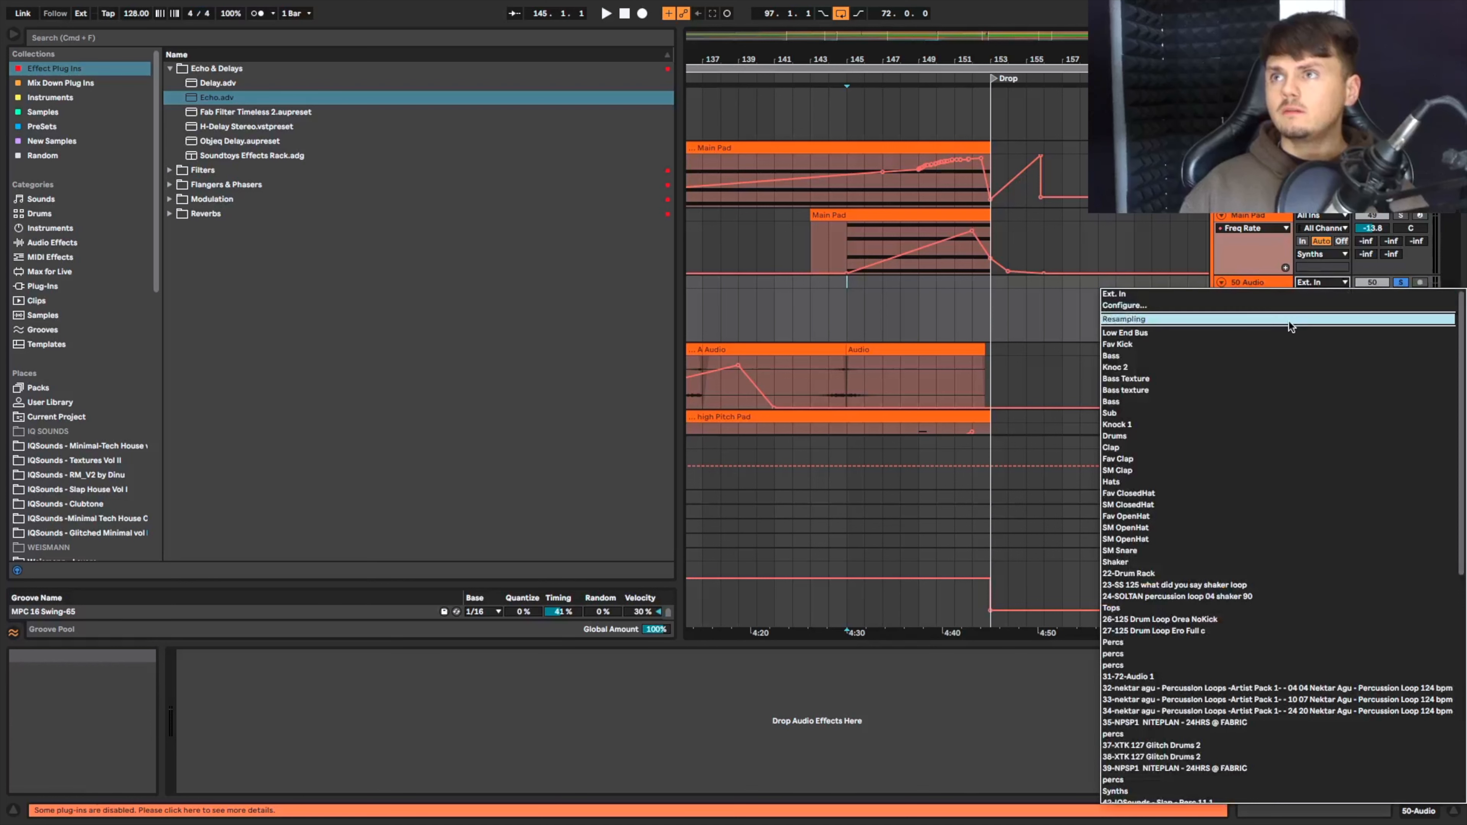
{"action": "left_click", "coordinate": [1421, 285]}
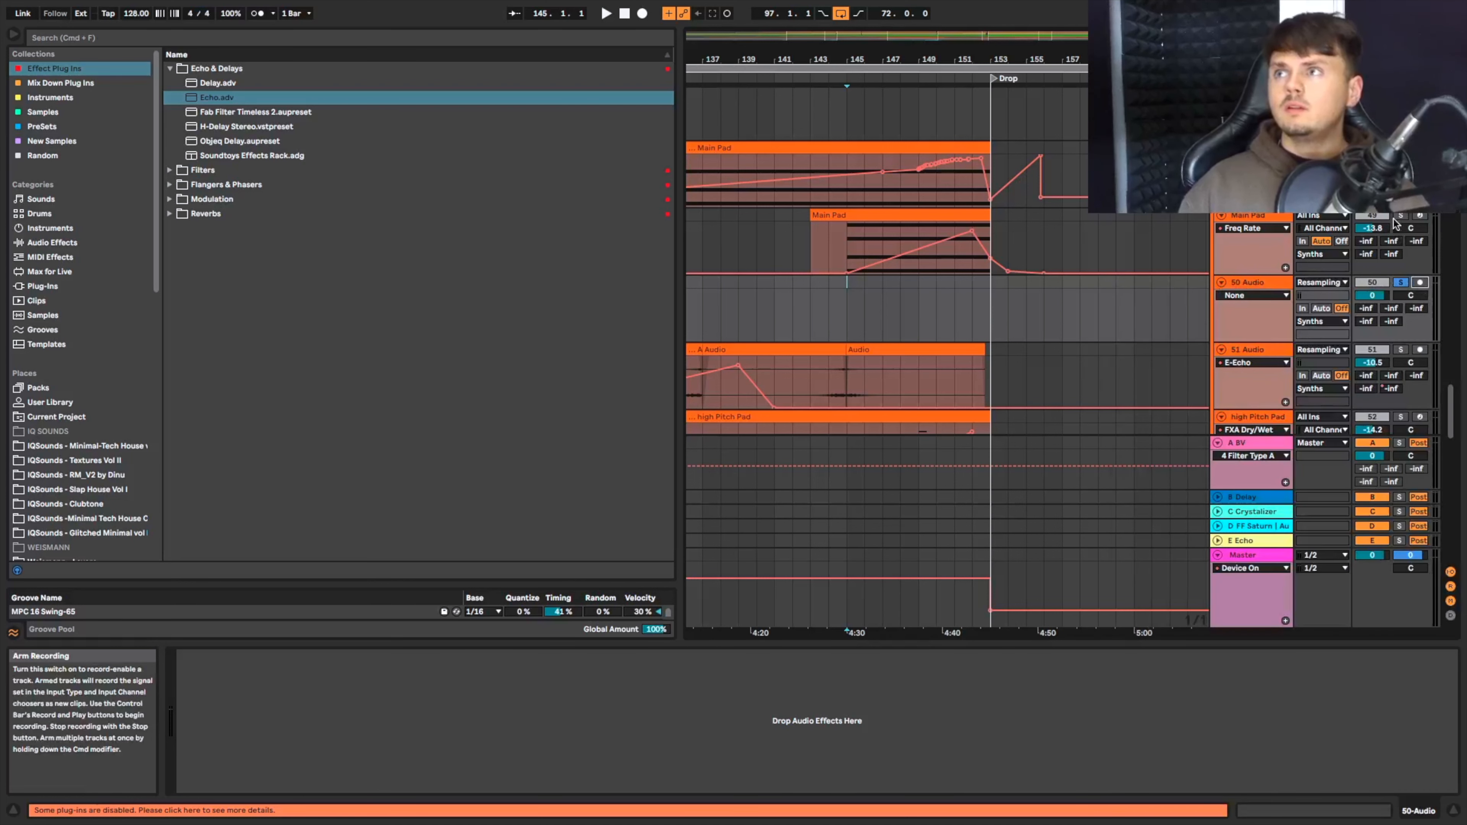
Record the soloed Main Pad from bar 145 past the drop onto the new track, riding Echo's Dry/Wet down to 26%.
{"action": "key", "text": "space"}
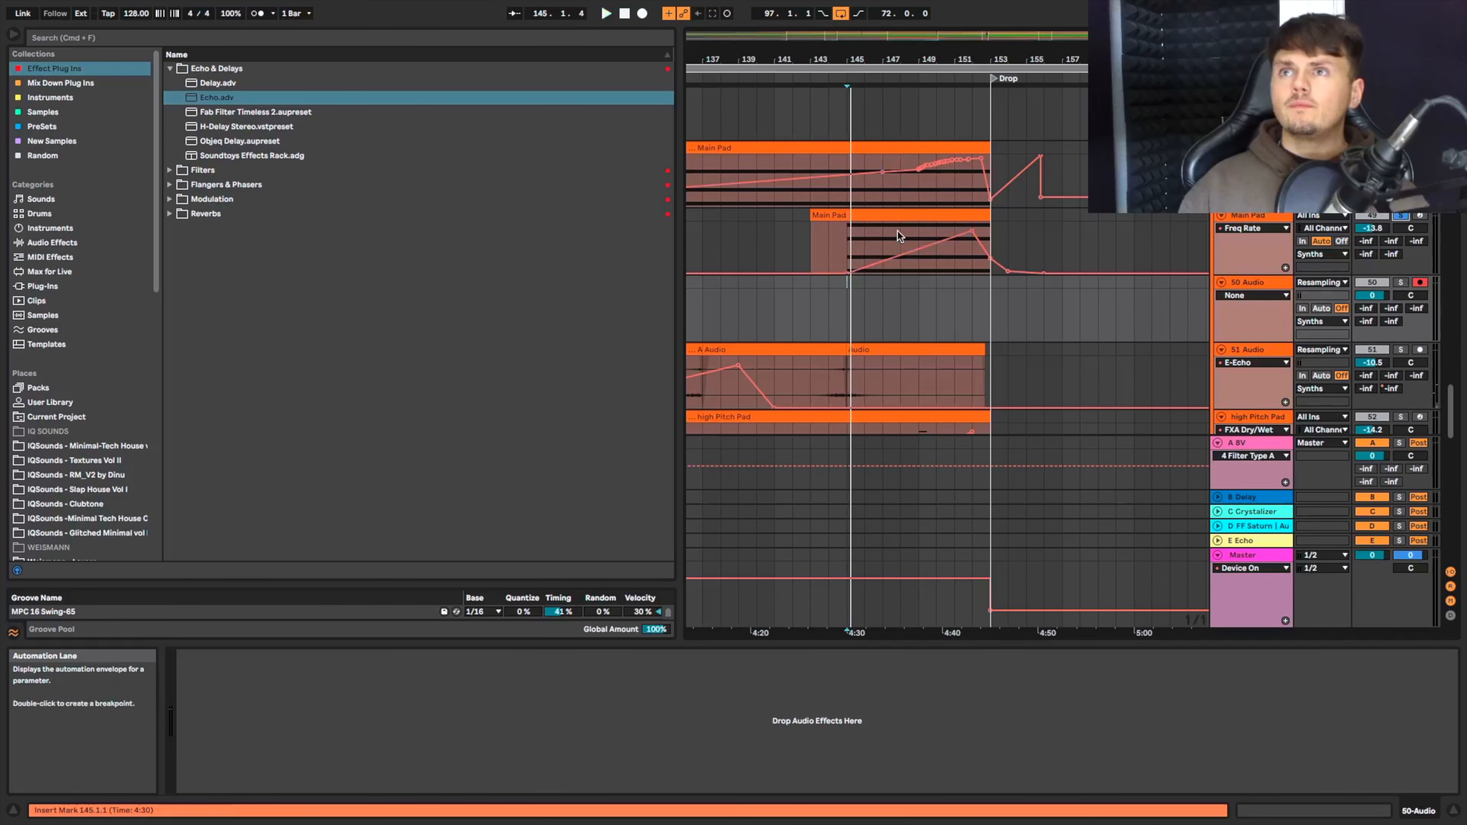
{"action": "left_click", "coordinate": [897, 232]}
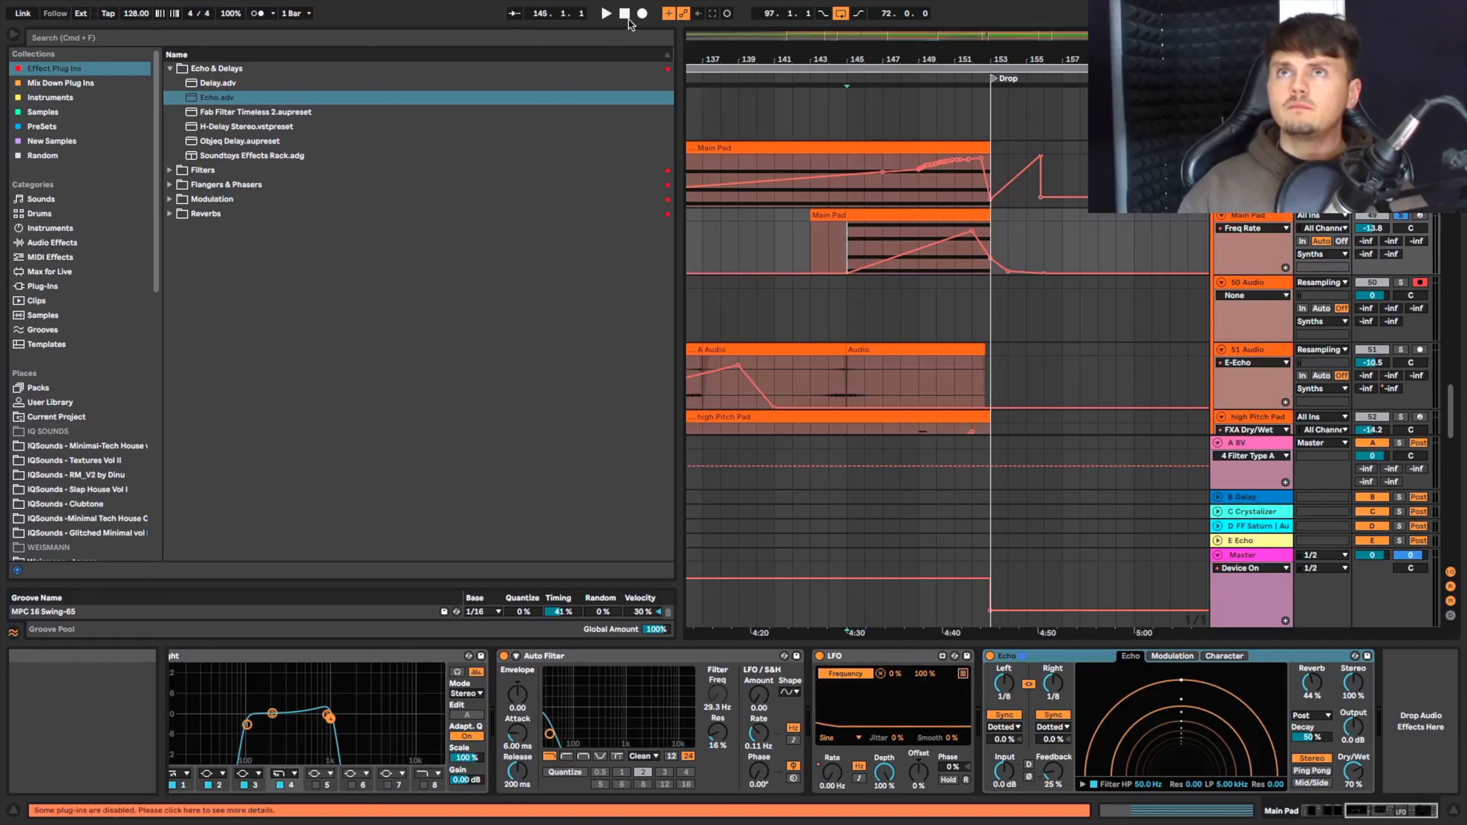
{"action": "left_click", "coordinate": [642, 13]}
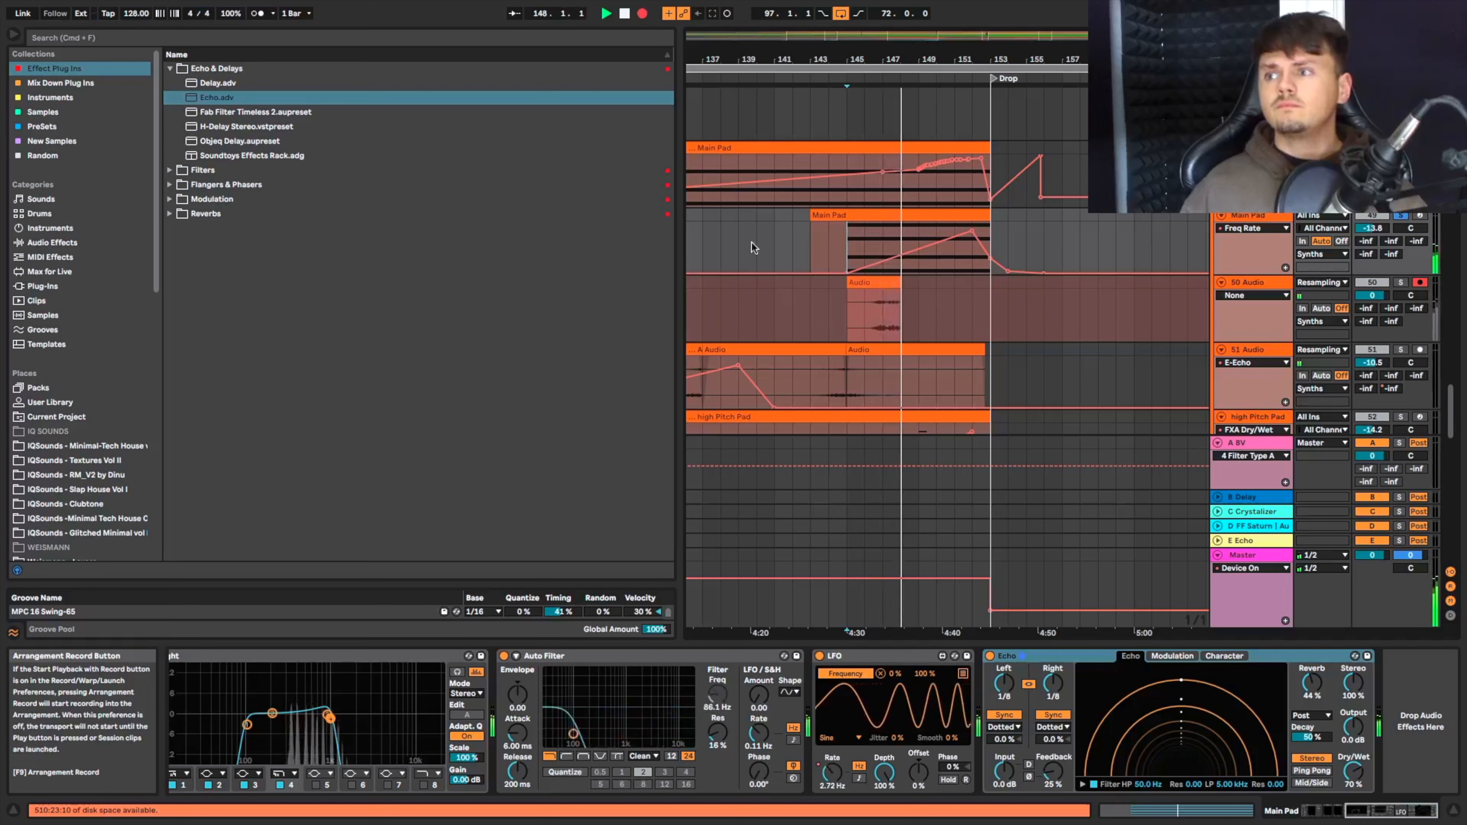
{"action": "left_click_drag", "start_coordinate": [1350, 767], "coordinate": [1350, 790]}
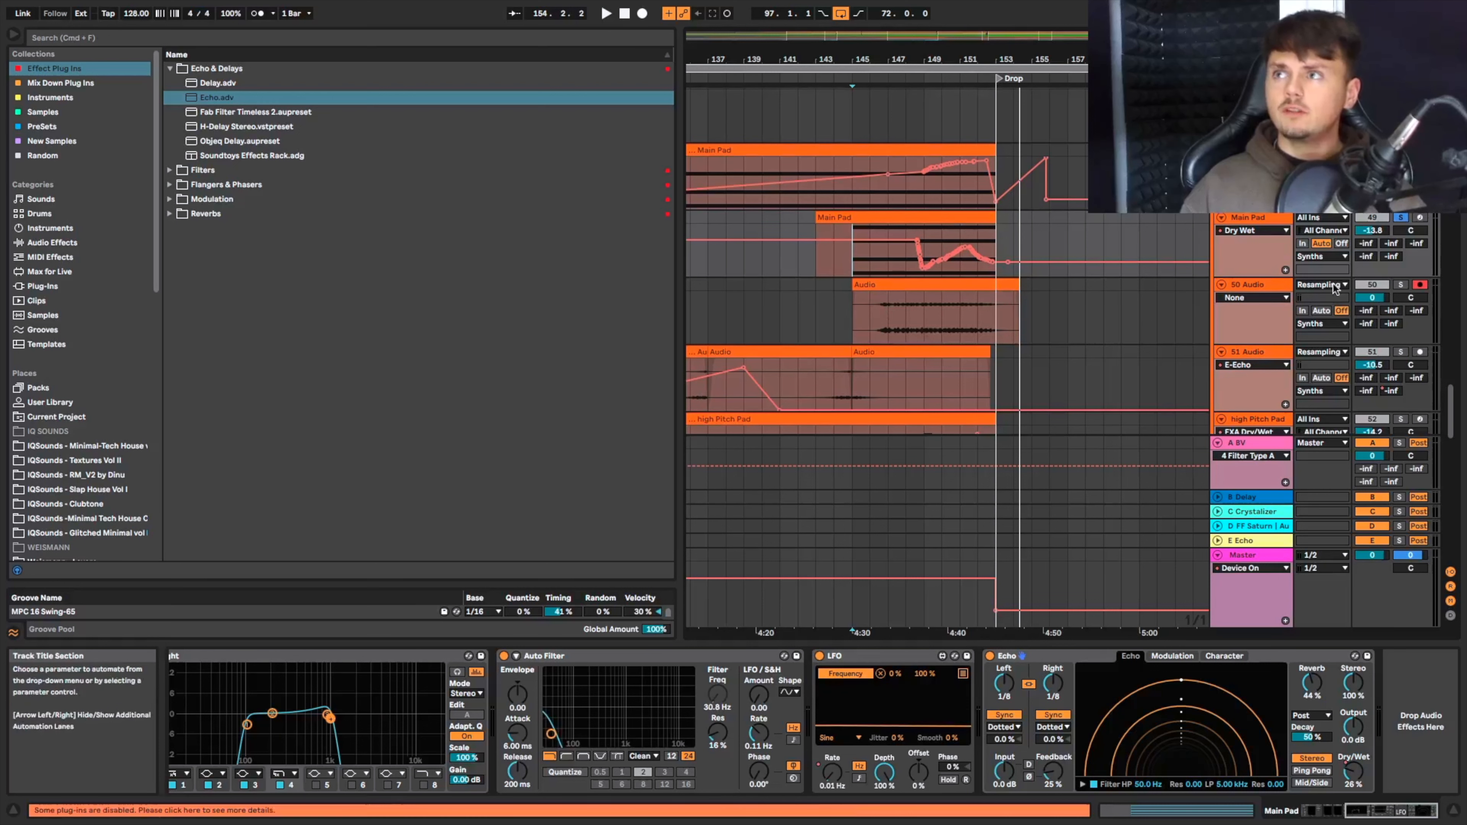
Play back the resampled audio track and lower its volume to -7.8 dB.
{"action": "left_click", "coordinate": [1401, 285]}
{"action": "key", "text": "space"}
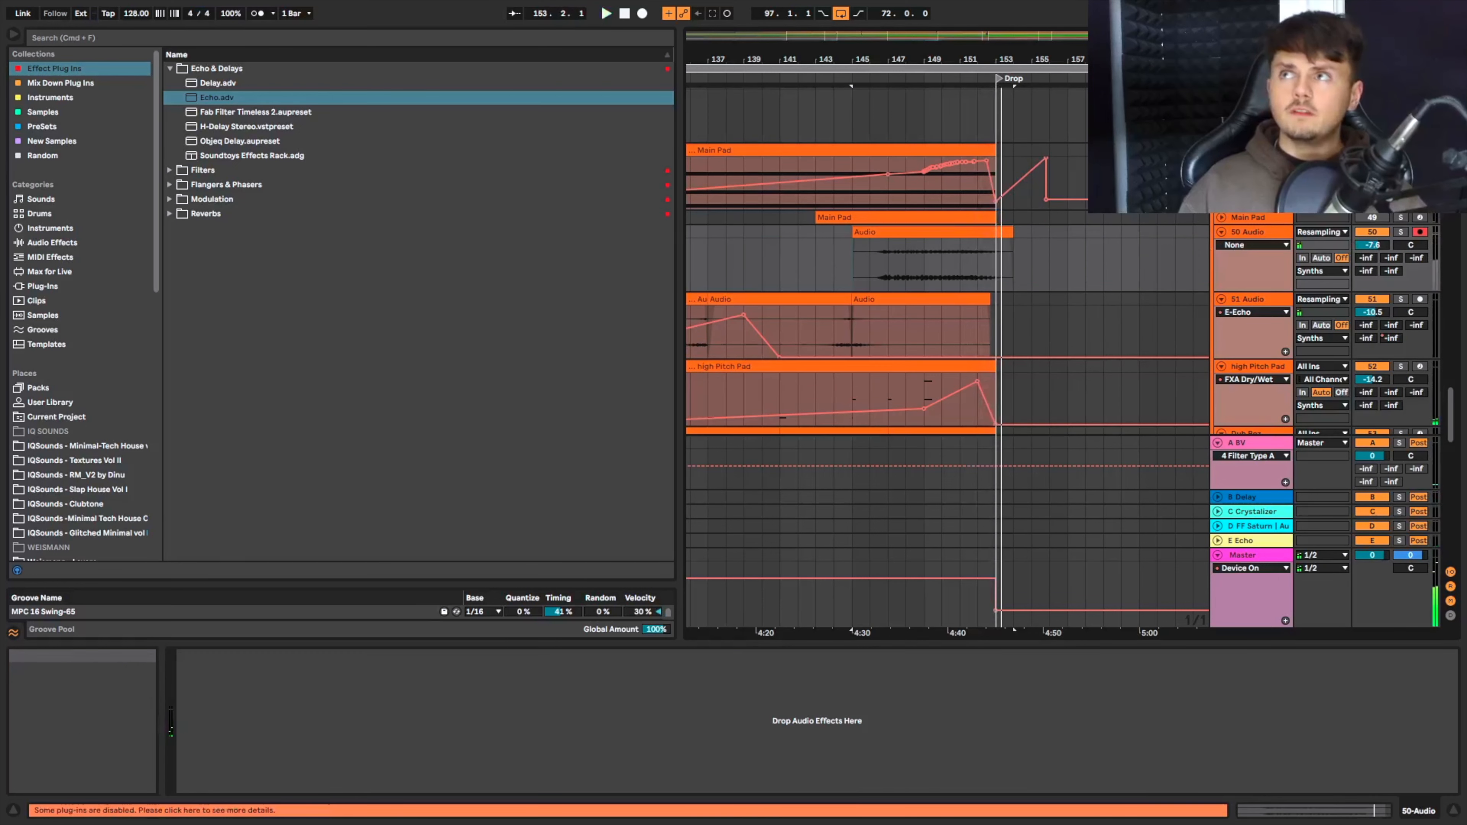
Hide the automation and fade in the resampled clip from bar 145 over about five bars while playing it.
{"action": "key", "text": "a"}
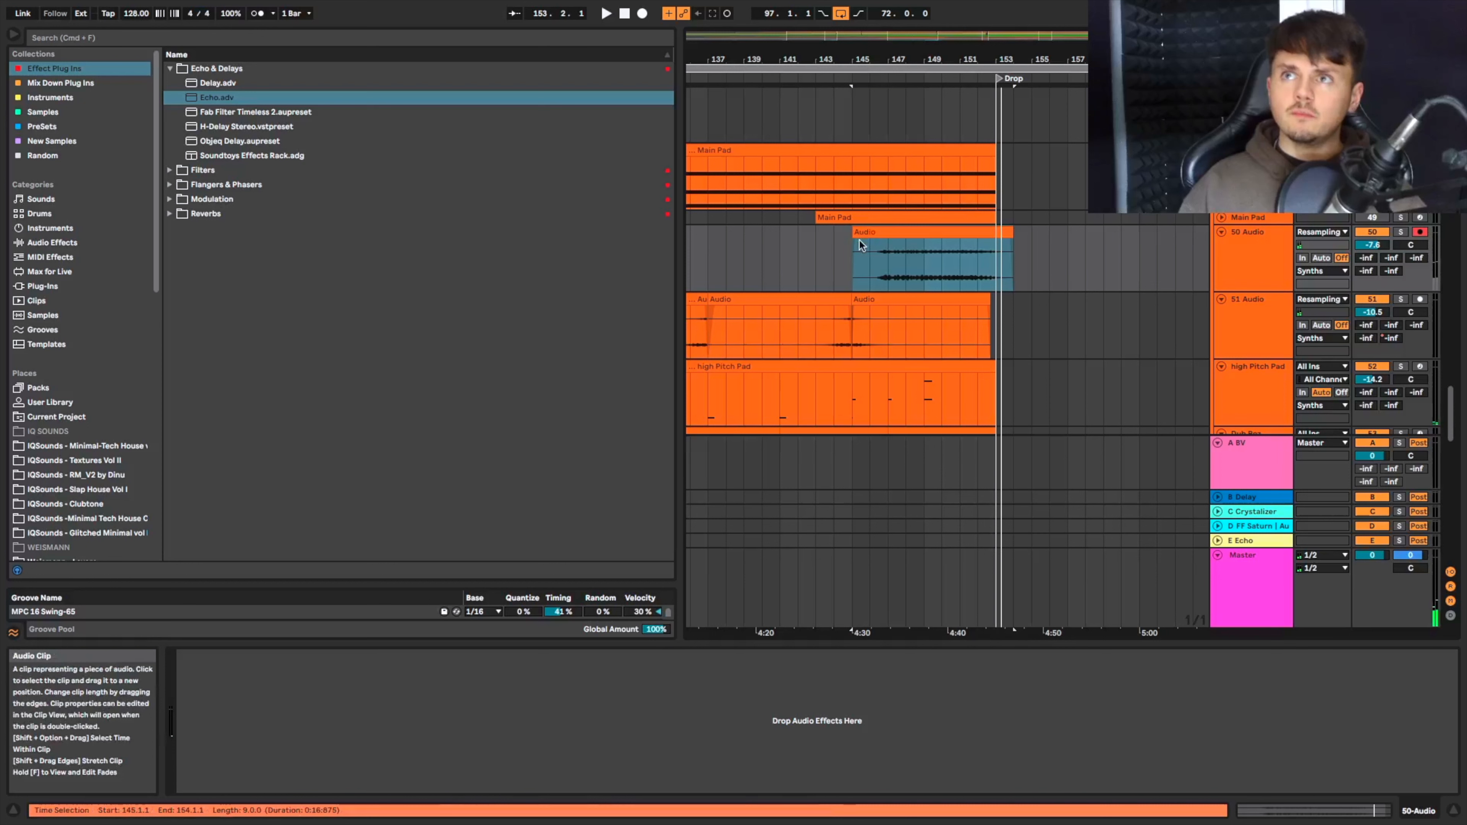
{"action": "left_click_drag", "start_coordinate": [881, 236], "coordinate": [934, 221]}
{"action": "left_click", "coordinate": [855, 249]}
{"action": "key", "text": "space"}
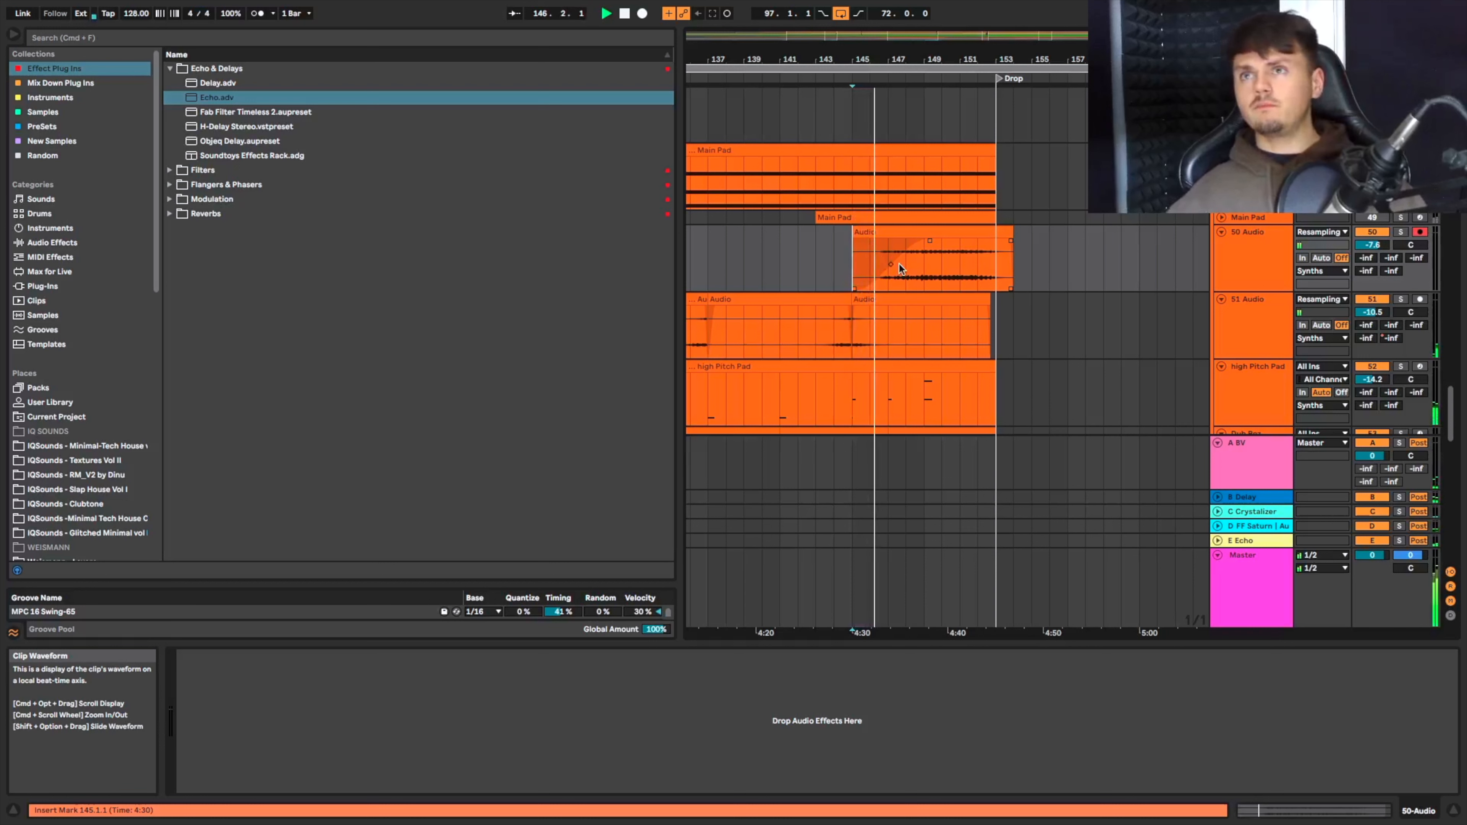
{"action": "left_click_drag", "start_coordinate": [928, 241], "coordinate": [938, 238]}
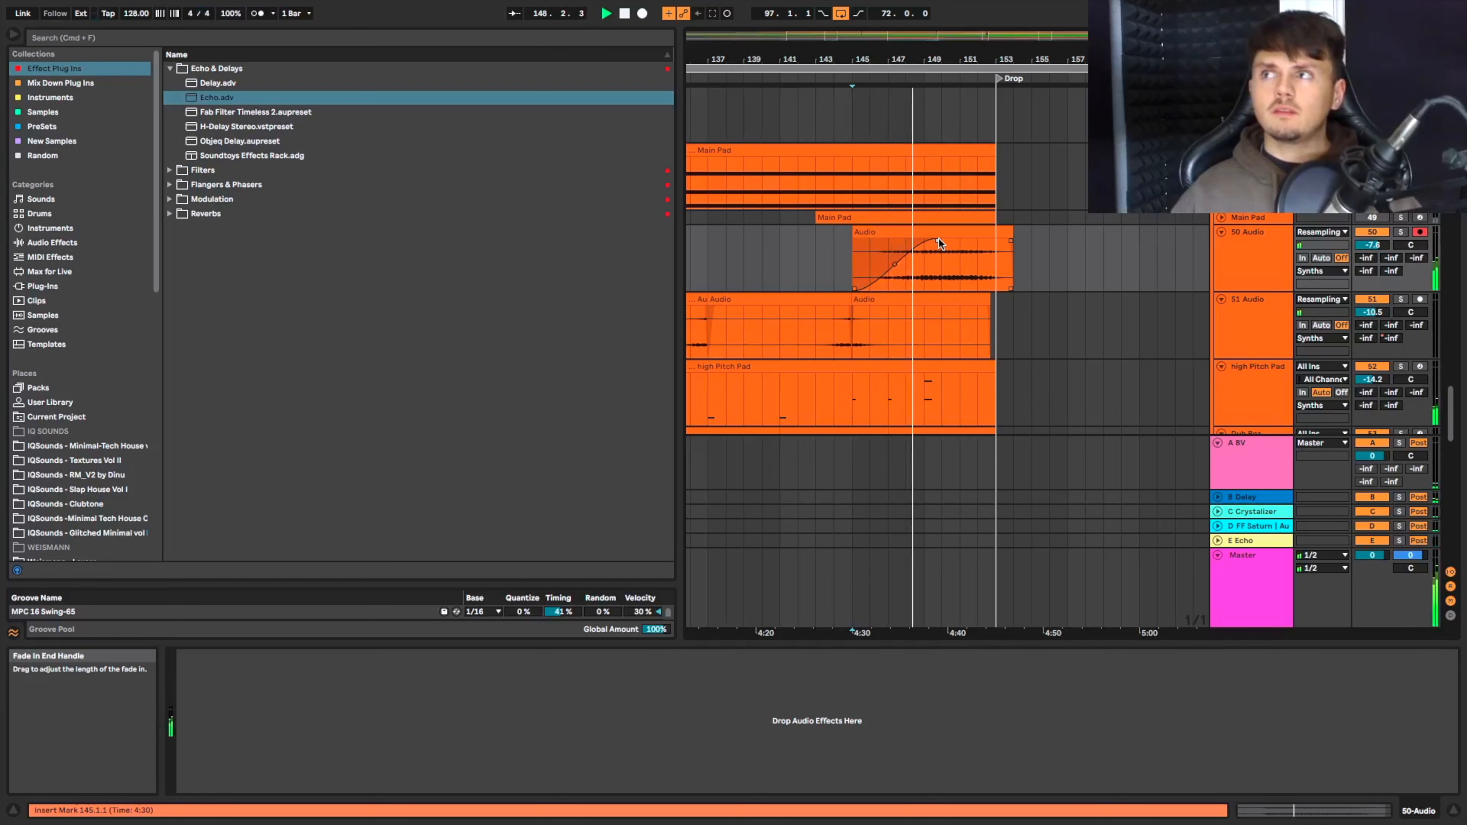
Fade out the end of the resampled clip around the drop at bar 153 and lower its track volume to -8.8 dB.
{"action": "left_click_drag", "start_coordinate": [1009, 241], "coordinate": [985, 241]}
{"action": "left_click_drag", "start_coordinate": [1363, 245], "coordinate": [1364, 252]}
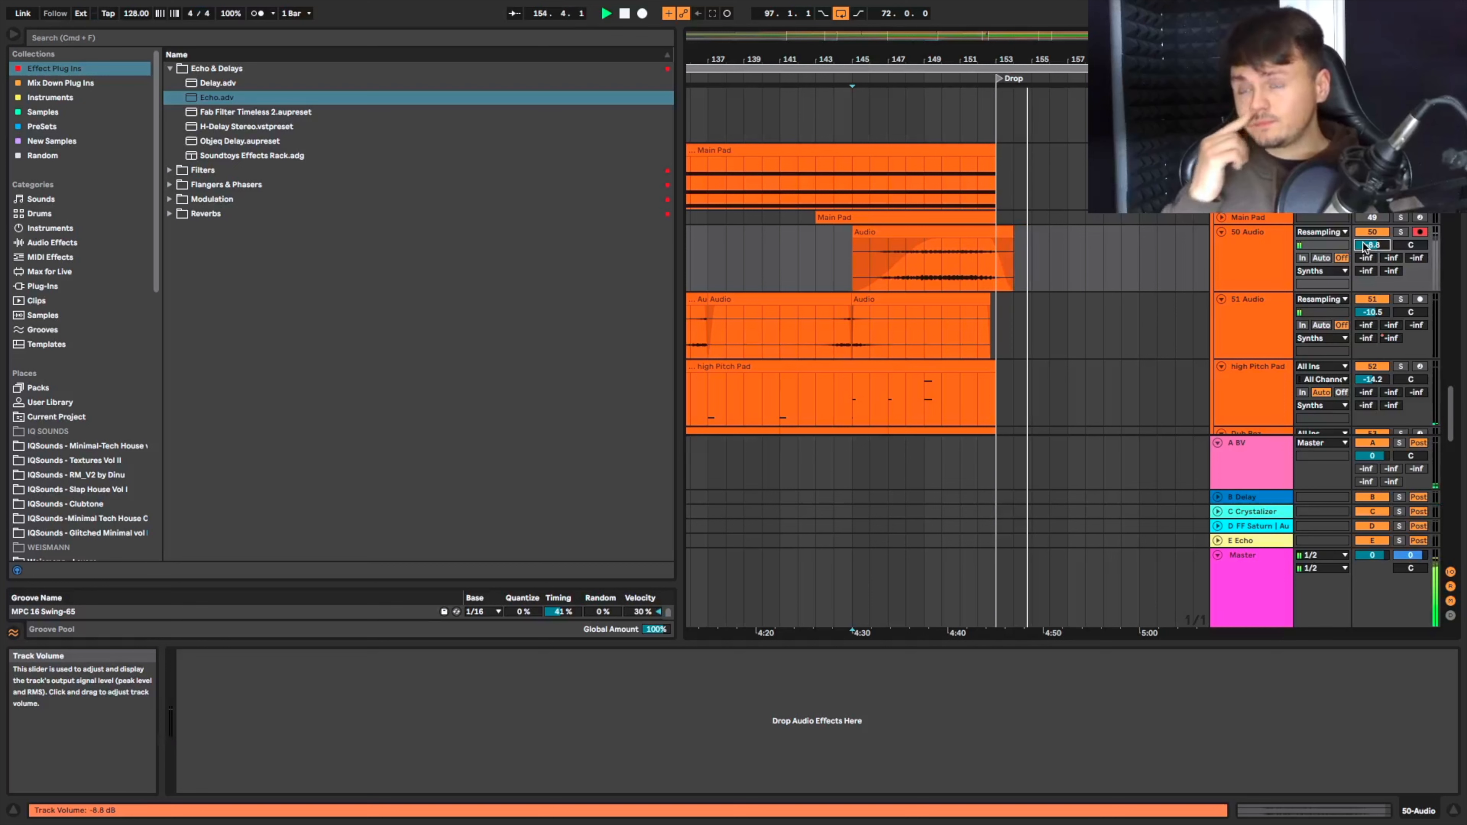
{"action": "left_click", "coordinate": [924, 402]}
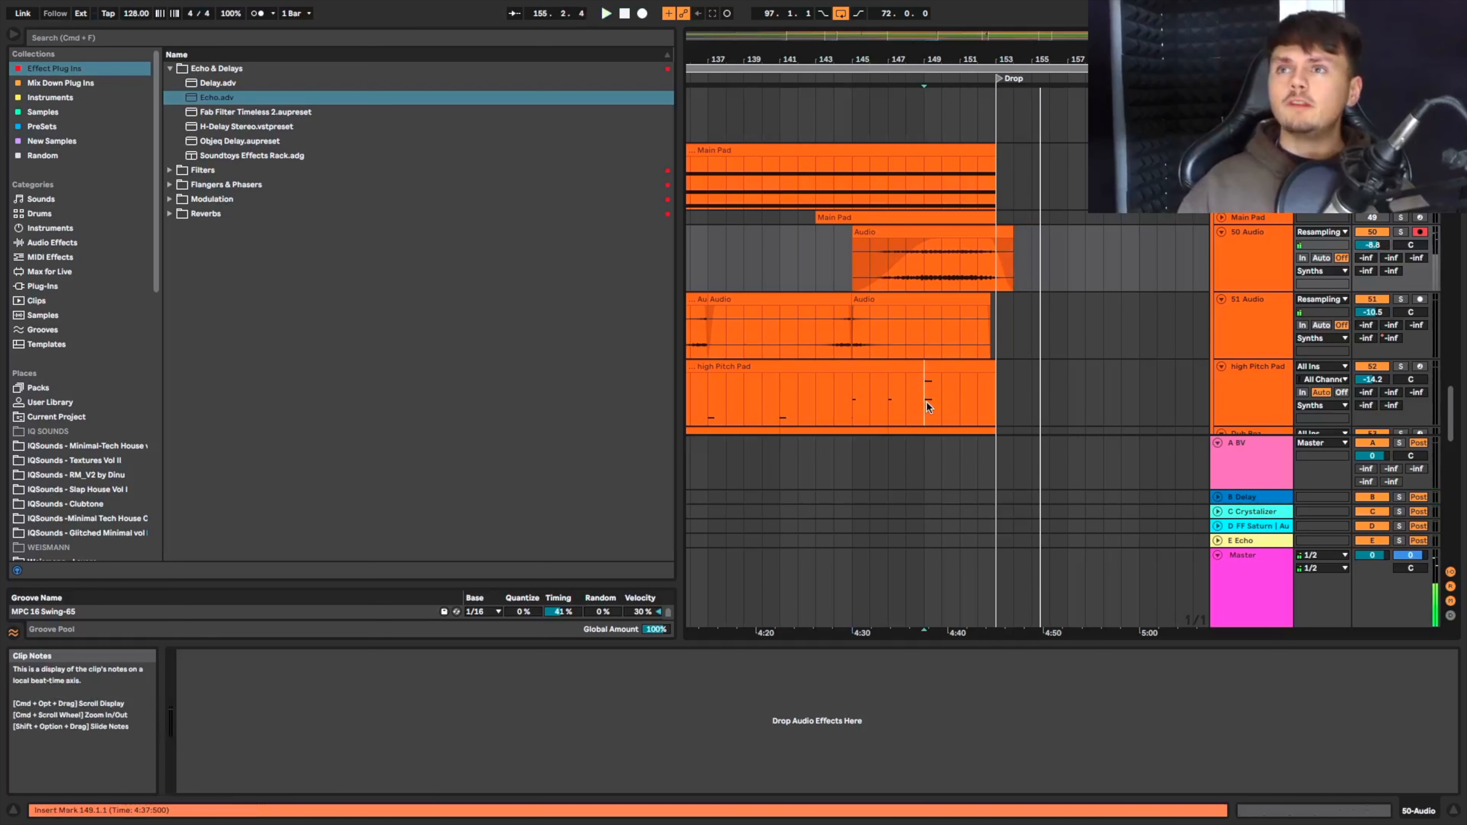
{"action": "key", "text": "space"}
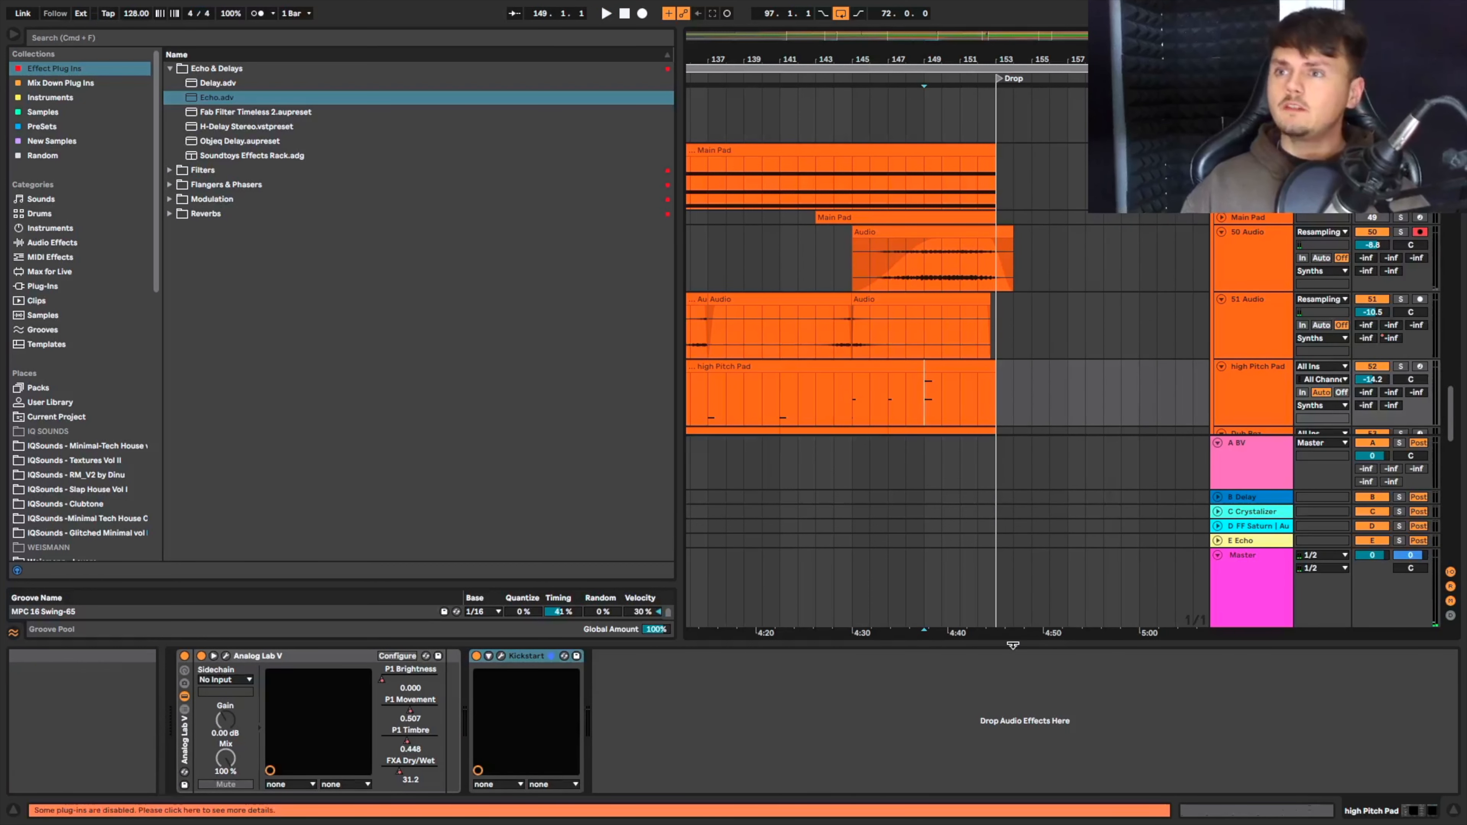
Copy the Echo Synth clip at bar 97 to the start of the break at bar 129 and play it.
{"action": "left_click_drag", "start_coordinate": [1013, 646], "coordinate": [993, 777]}
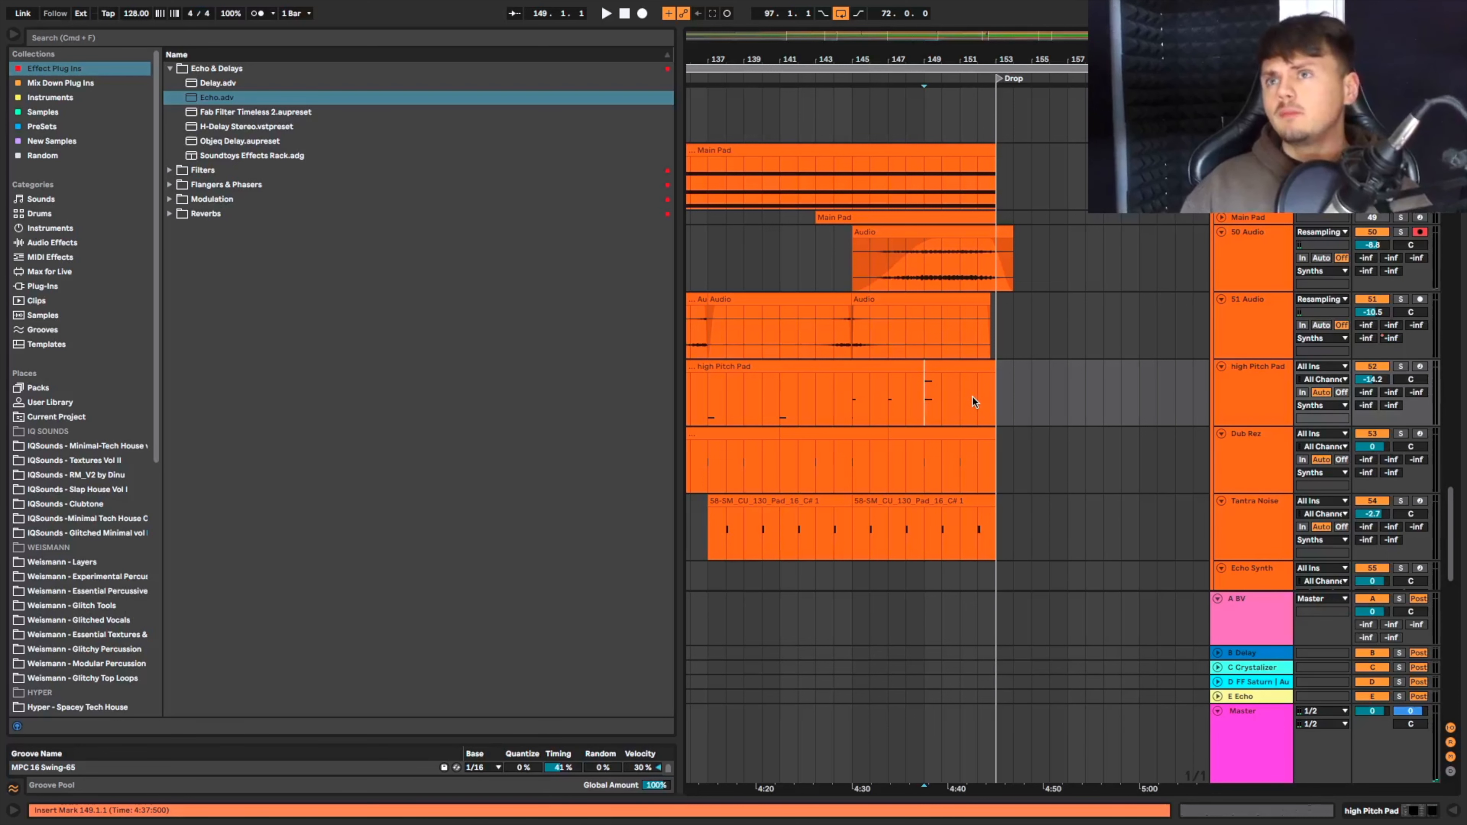
{"action": "scroll", "coordinate": [1041, 398], "scroll_direction": "up", "scroll_amount": 3}
{"action": "scroll", "coordinate": [1041, 394], "scroll_direction": "up", "scroll_amount": 5}
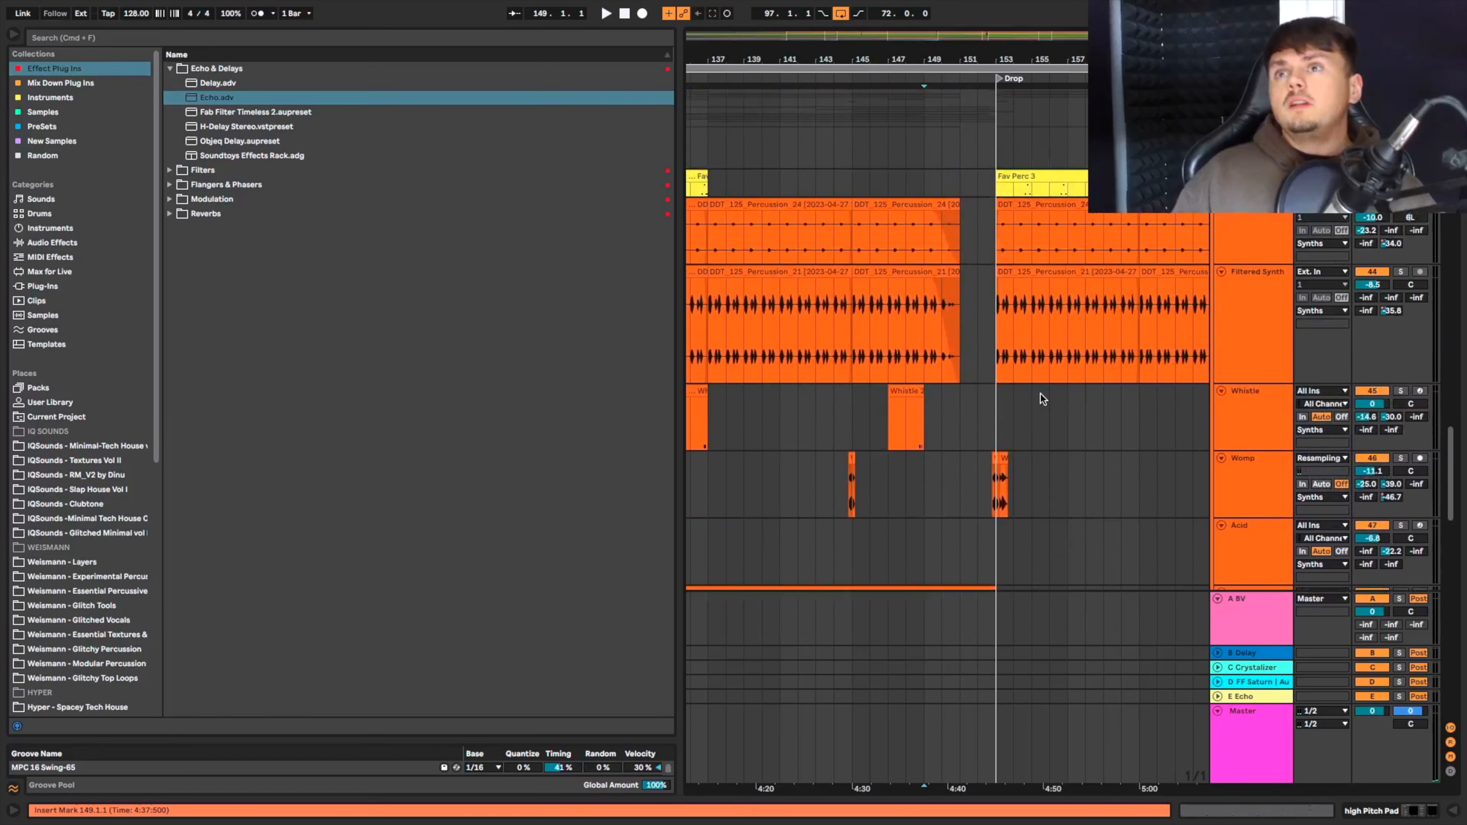
{"action": "scroll", "coordinate": [1040, 404], "scroll_direction": "left", "scroll_amount": 5}
{"action": "scroll", "coordinate": [1043, 411], "scroll_direction": "down", "scroll_amount": 6}
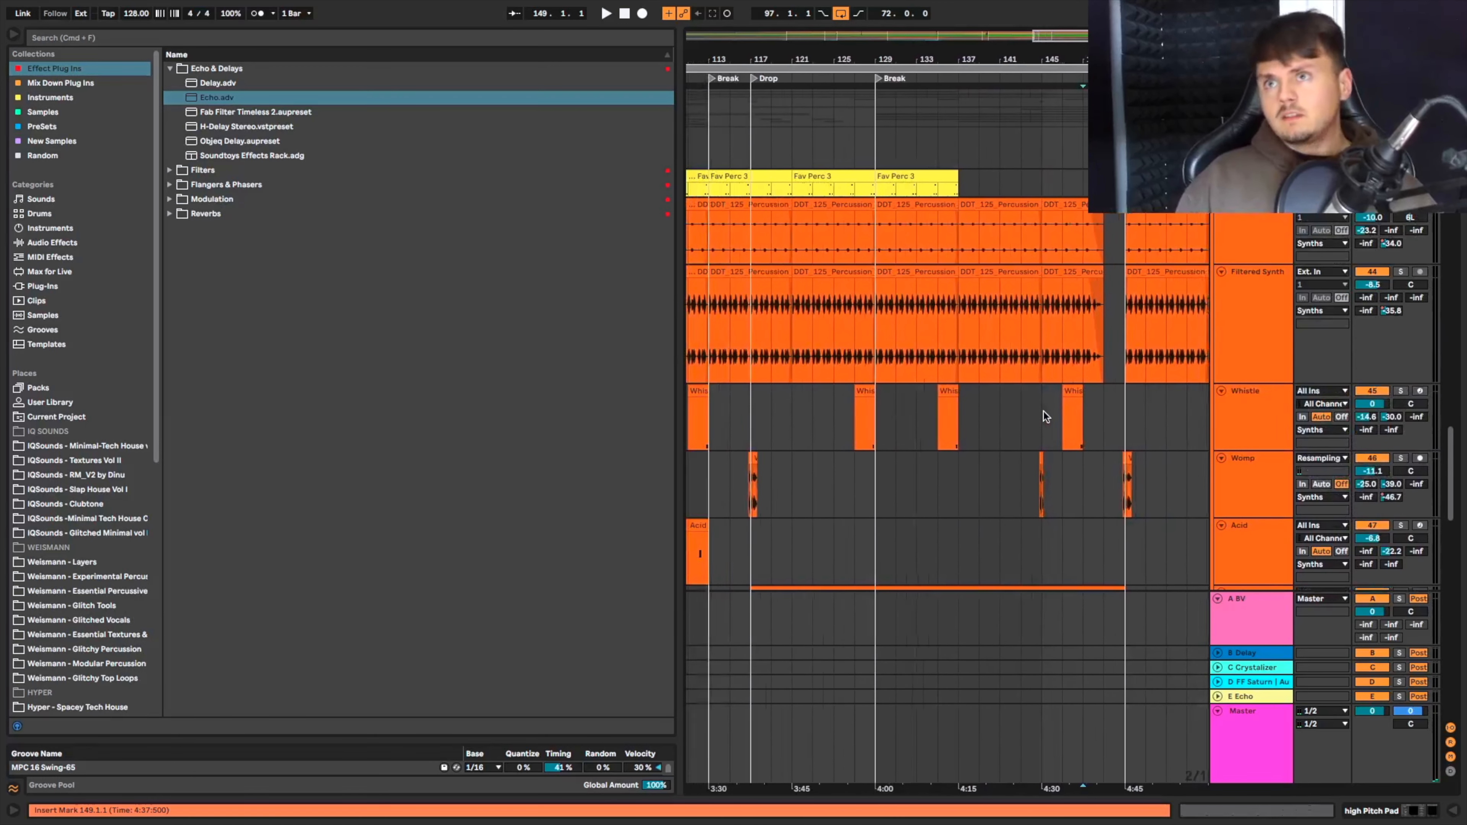
{"action": "scroll", "coordinate": [1043, 411], "scroll_direction": "down", "scroll_amount": 3}
{"action": "scroll", "coordinate": [1043, 410], "scroll_direction": "down", "scroll_amount": 8}
{"action": "scroll", "coordinate": [908, 342], "scroll_direction": "left", "scroll_amount": 10}
{"action": "left_click", "coordinate": [807, 220]}
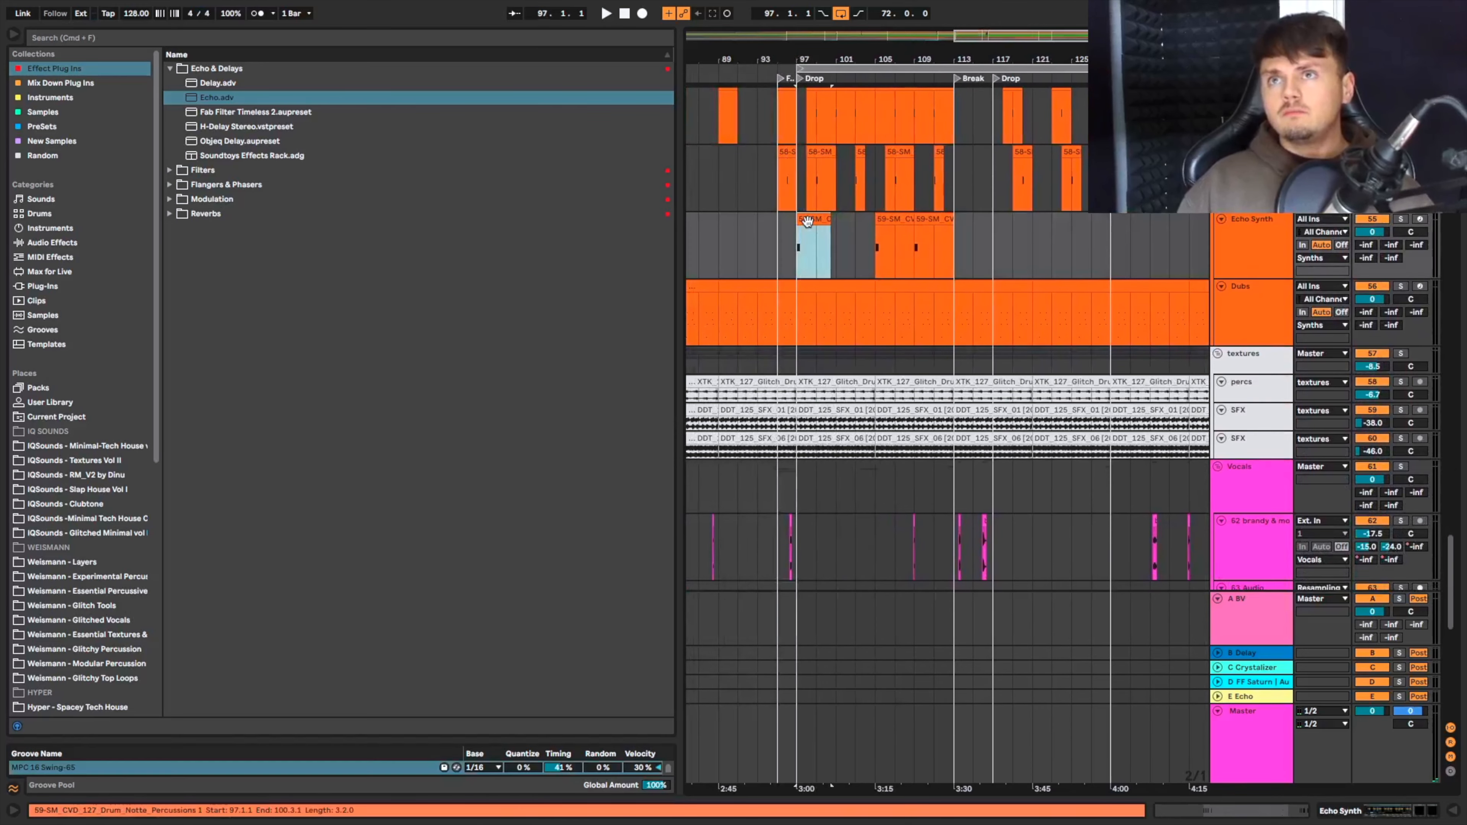
{"action": "scroll", "coordinate": [809, 222], "scroll_direction": "right", "scroll_amount": 8}
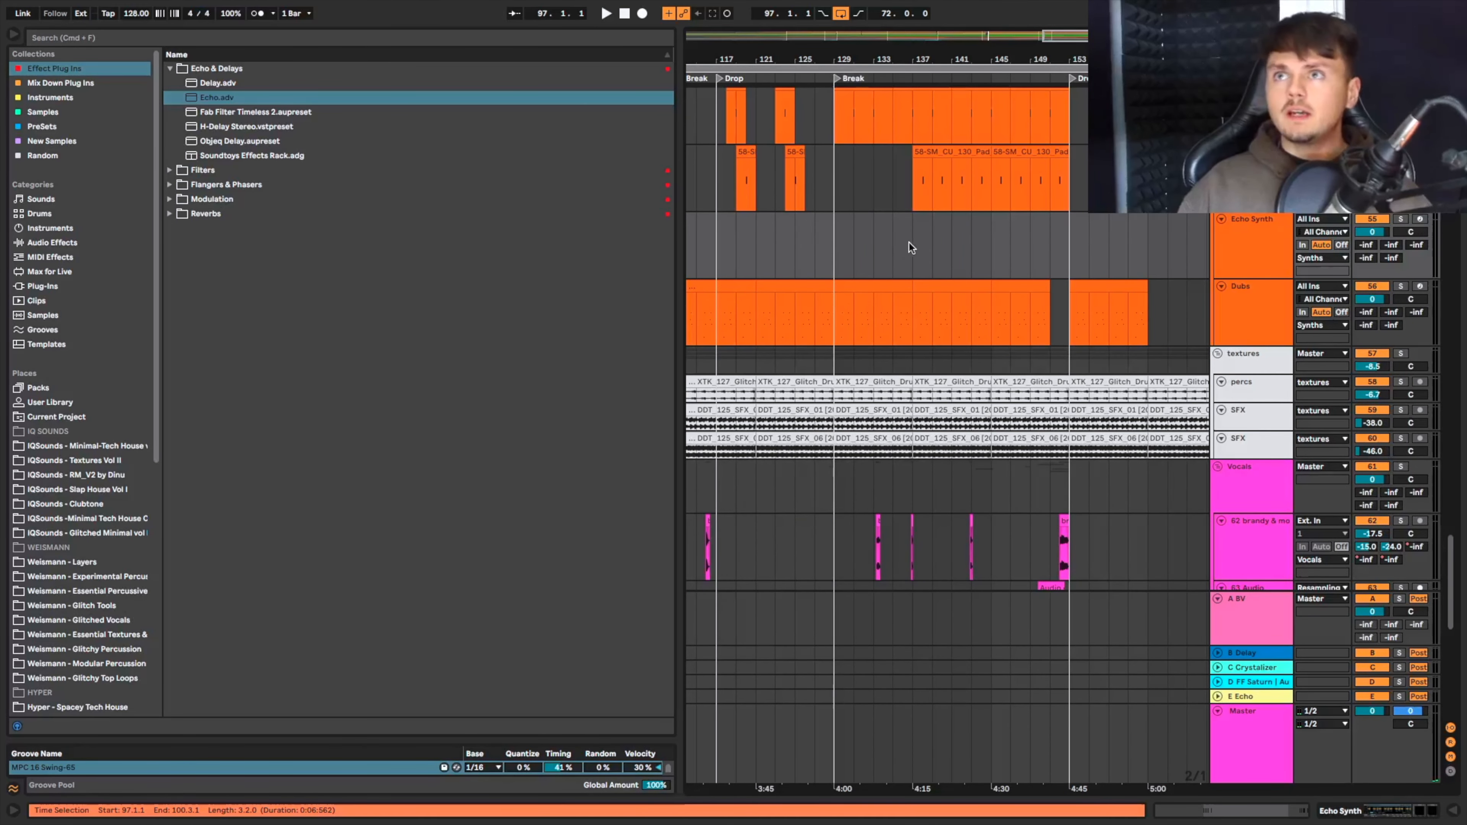
{"action": "left_click", "coordinate": [839, 253]}
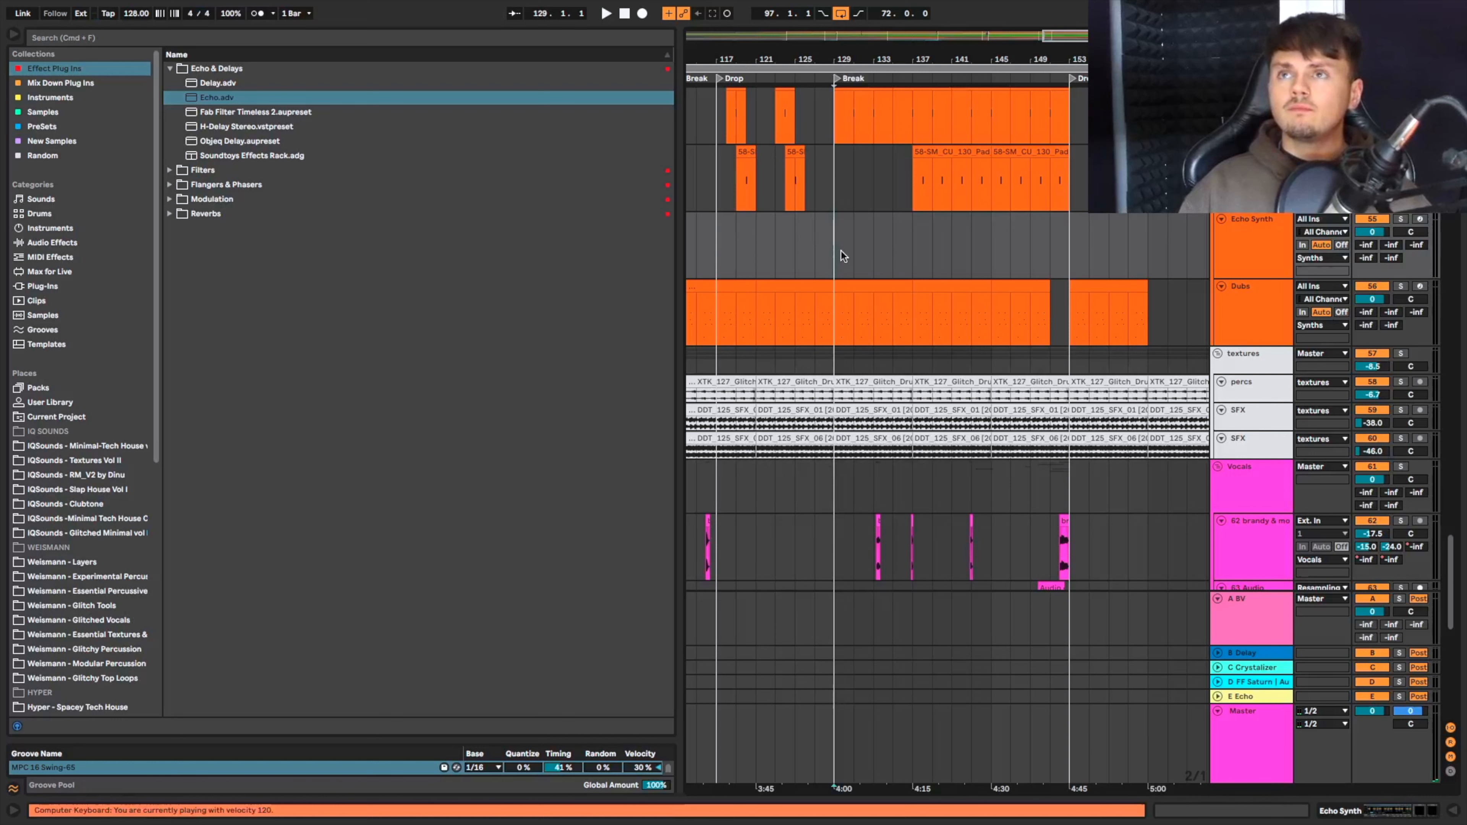
{"action": "key", "text": "super+v"}
{"action": "key", "text": "space"}
{"action": "scroll", "coordinate": [837, 247], "scroll_direction": "up", "scroll_amount": 1}
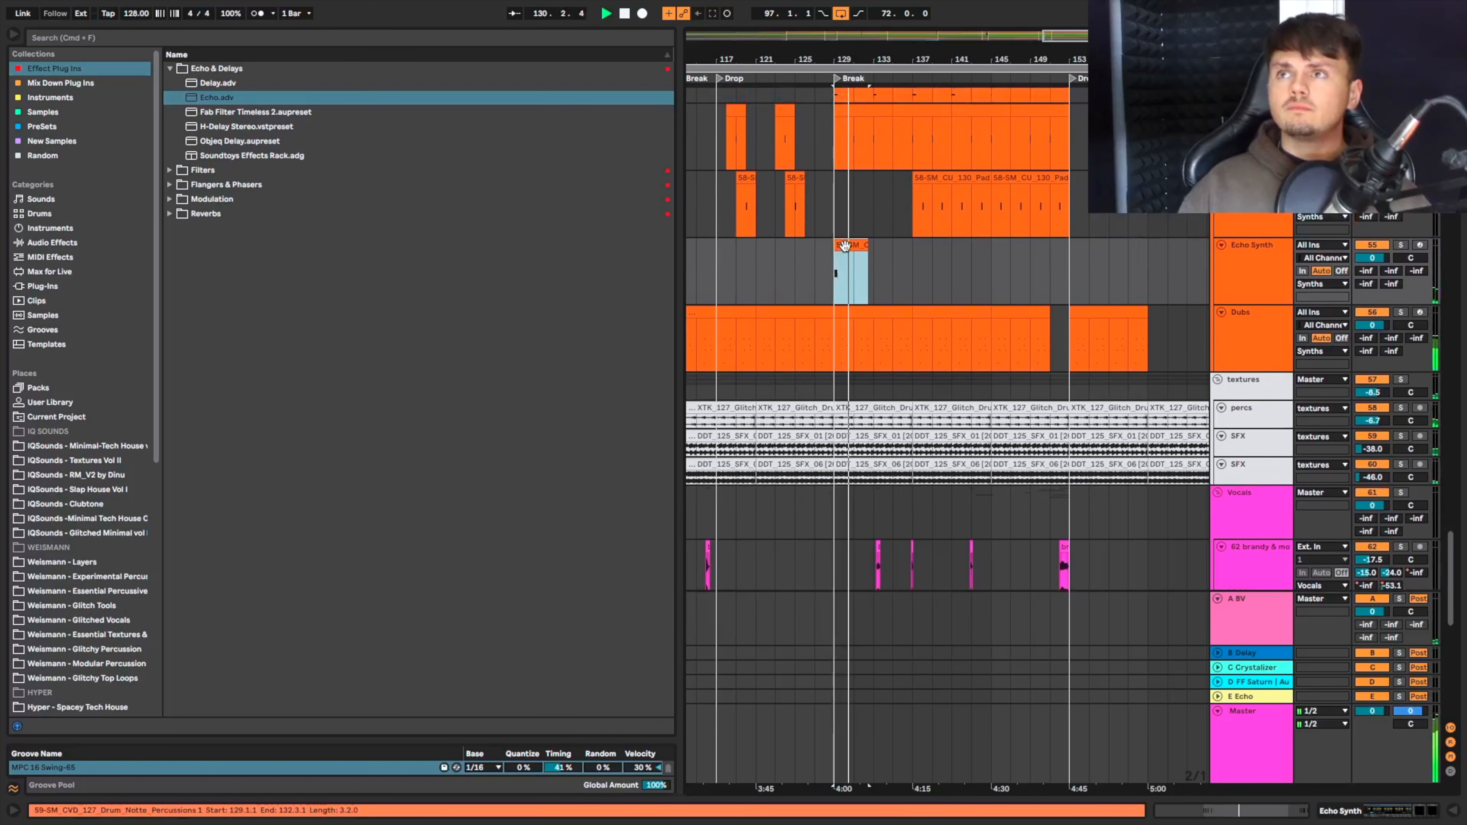
Try the copied Echo Synth clip at bar 137 and delete it.
{"action": "left_click_drag", "start_coordinate": [844, 246], "coordinate": [930, 246]}
{"action": "scroll", "coordinate": [922, 242], "scroll_direction": "up", "scroll_amount": 4}
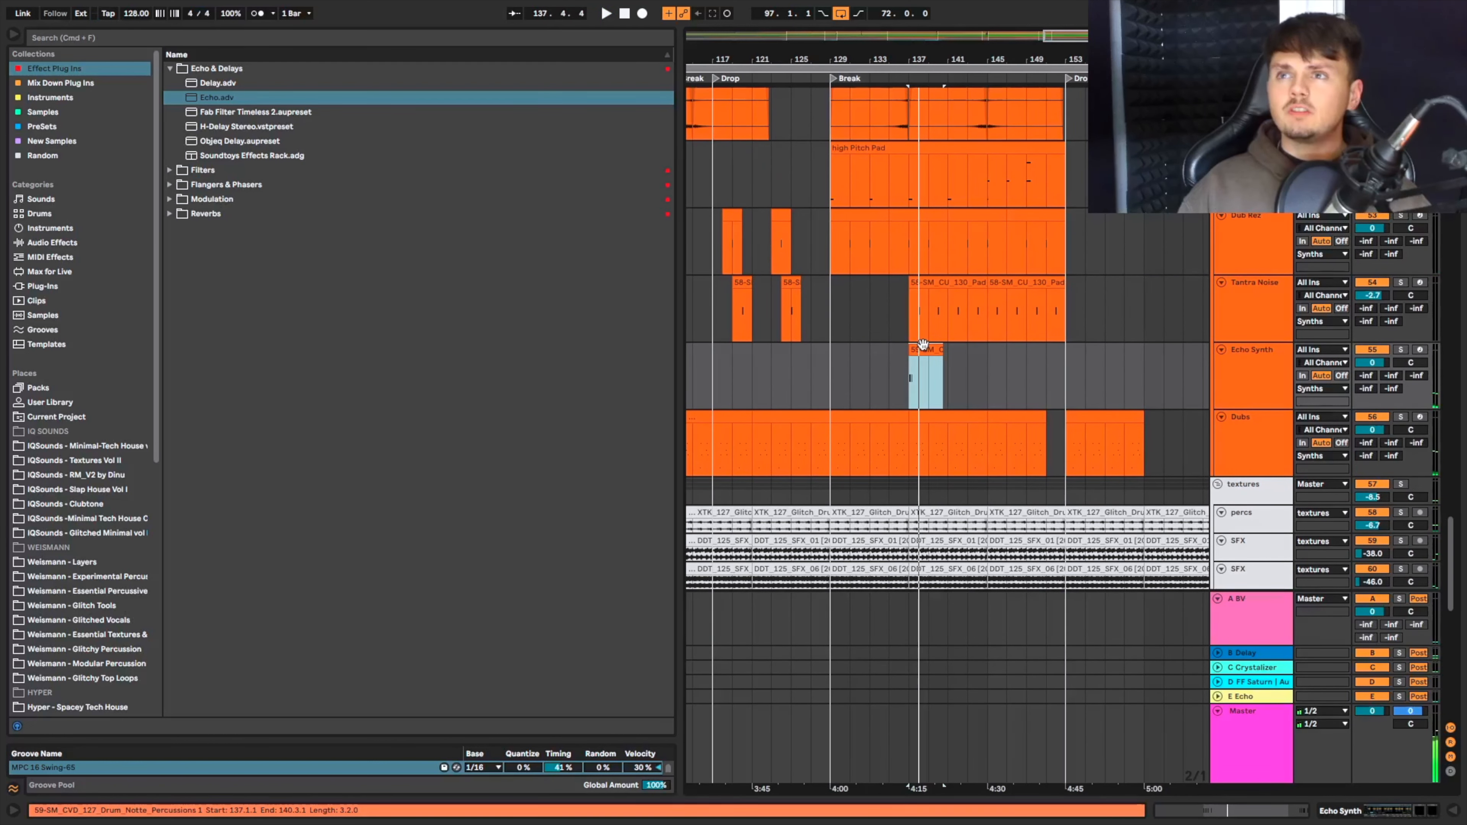
{"action": "key", "text": "Delete"}
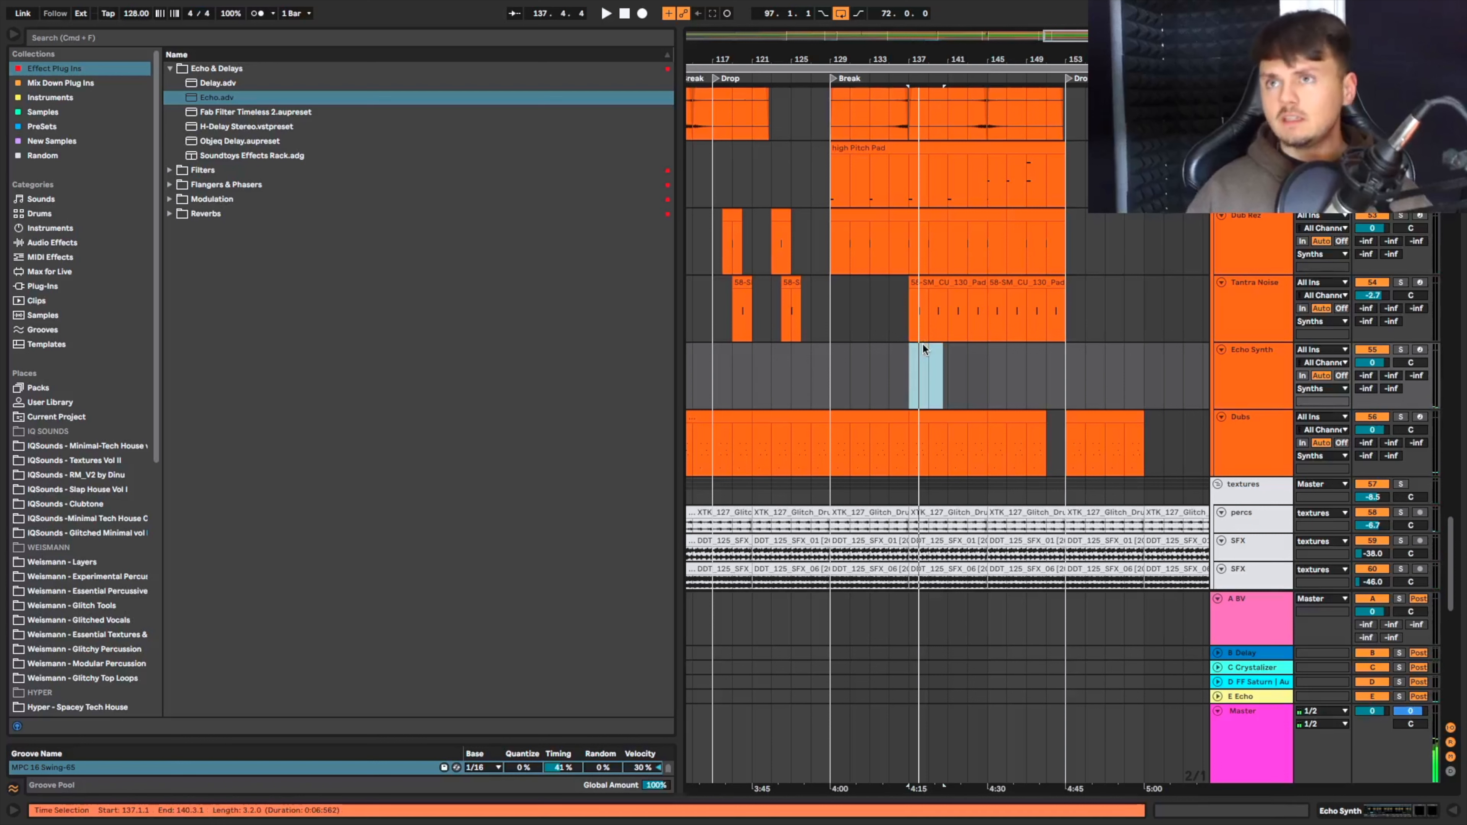
Play back the arrangement from bar 113 into the break at bar 129 while reviewing the synth and pad tracks.
{"action": "left_click", "coordinate": [800, 377]}
{"action": "key", "text": "space"}
{"action": "scroll", "coordinate": [763, 381], "scroll_direction": "left", "scroll_amount": 5}
{"action": "left_click", "coordinate": [873, 370]}
{"action": "key", "text": "space"}
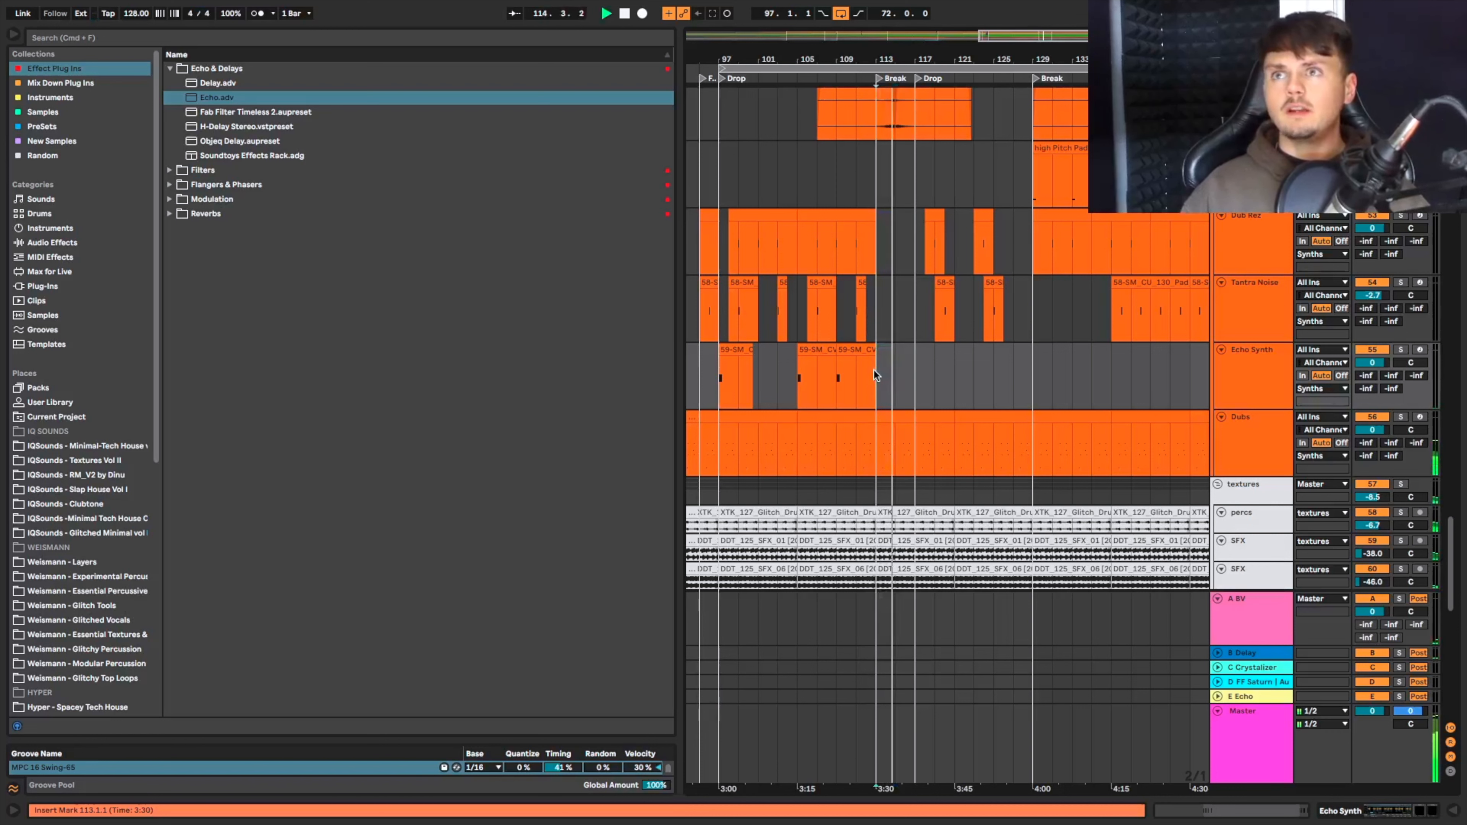
{"action": "scroll", "coordinate": [904, 364], "scroll_direction": "up", "scroll_amount": 5}
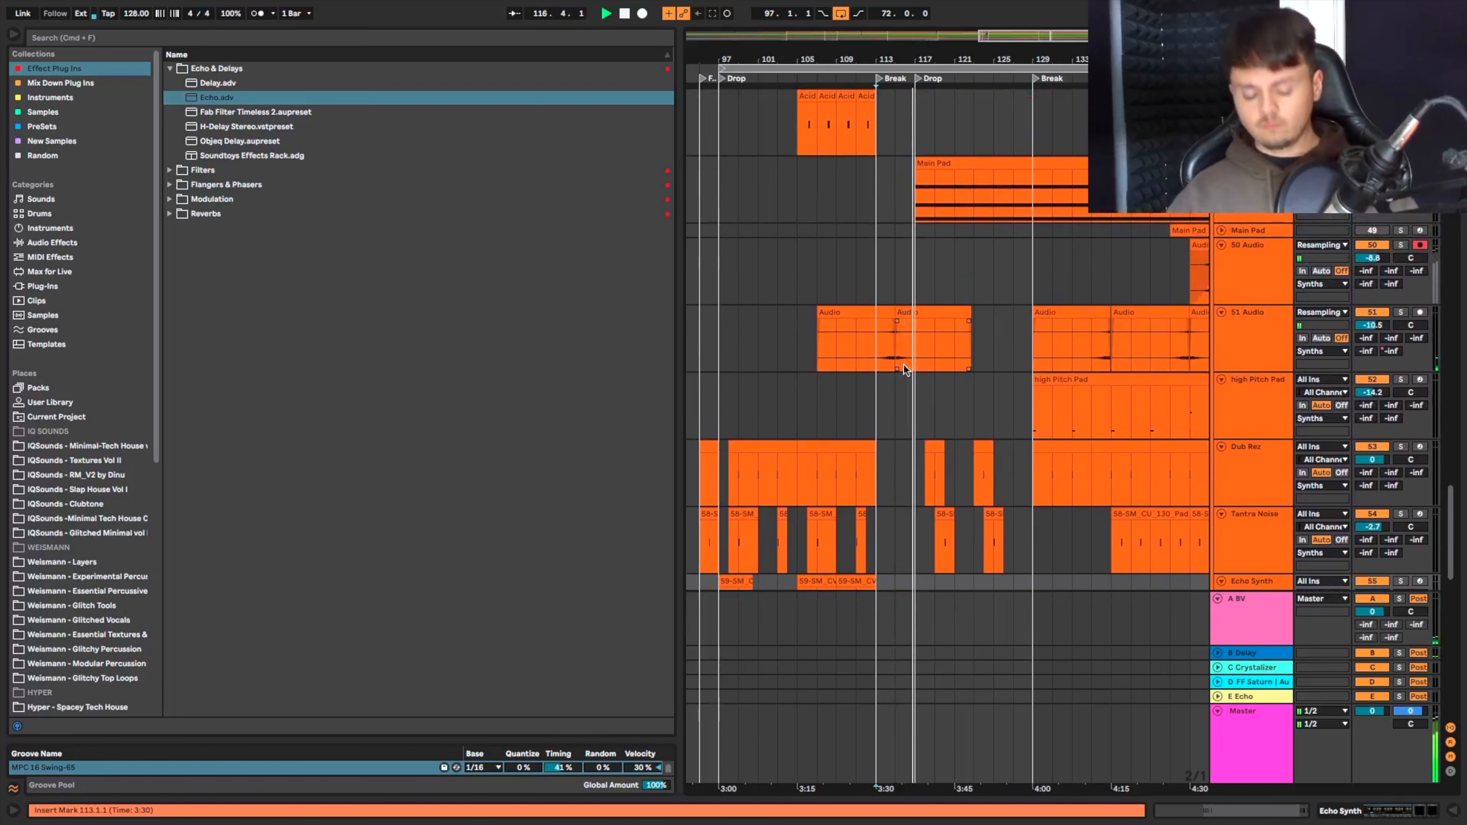
{"action": "scroll", "coordinate": [930, 362], "scroll_direction": "right", "scroll_amount": 4}
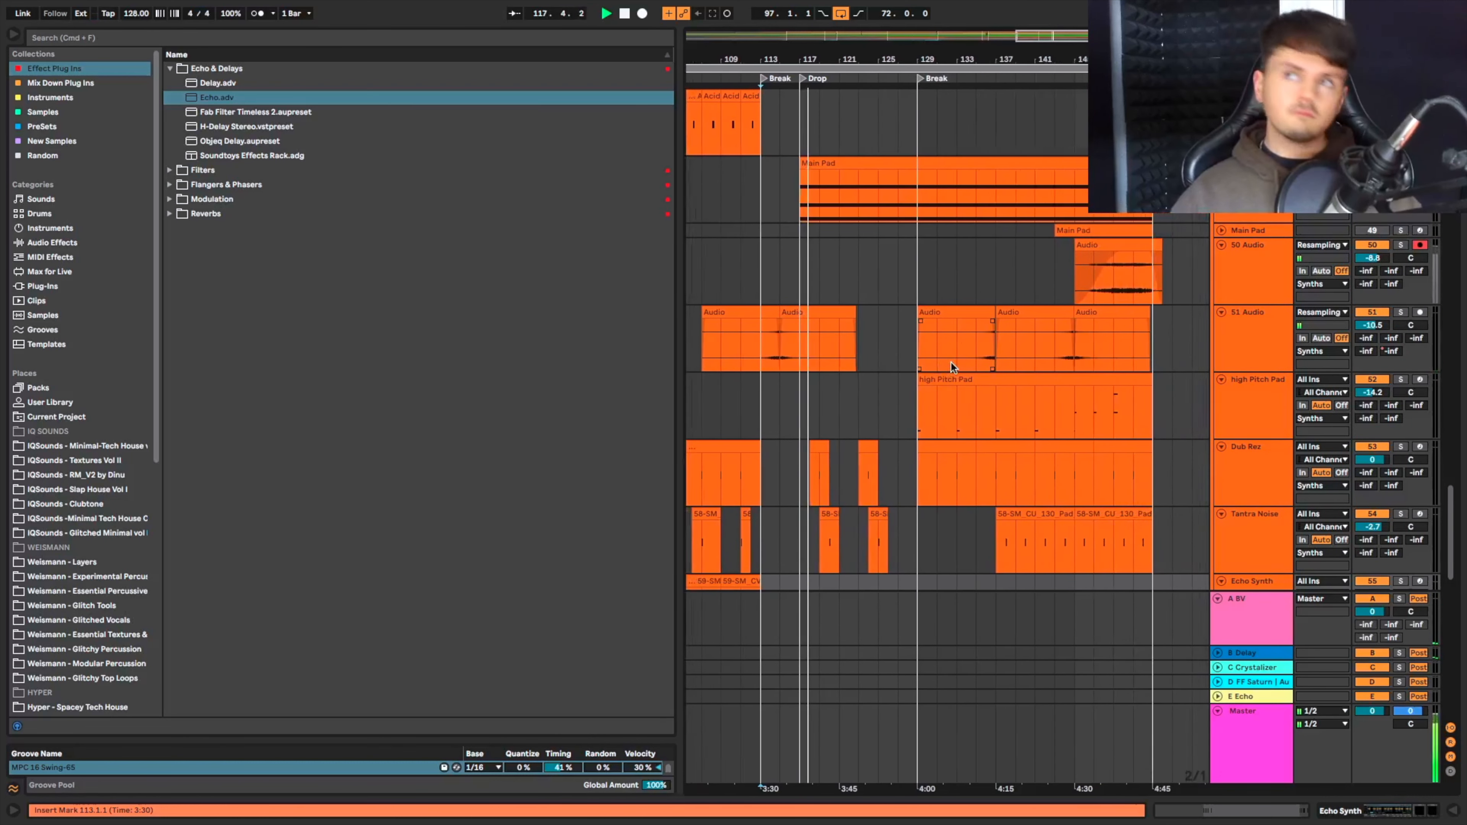
{"action": "scroll", "coordinate": [950, 362], "scroll_direction": "down", "scroll_amount": 3}
{"action": "scroll", "coordinate": [950, 362], "scroll_direction": "up", "scroll_amount": 3}
{"action": "scroll", "coordinate": [950, 363], "scroll_direction": "up", "scroll_amount": 1}
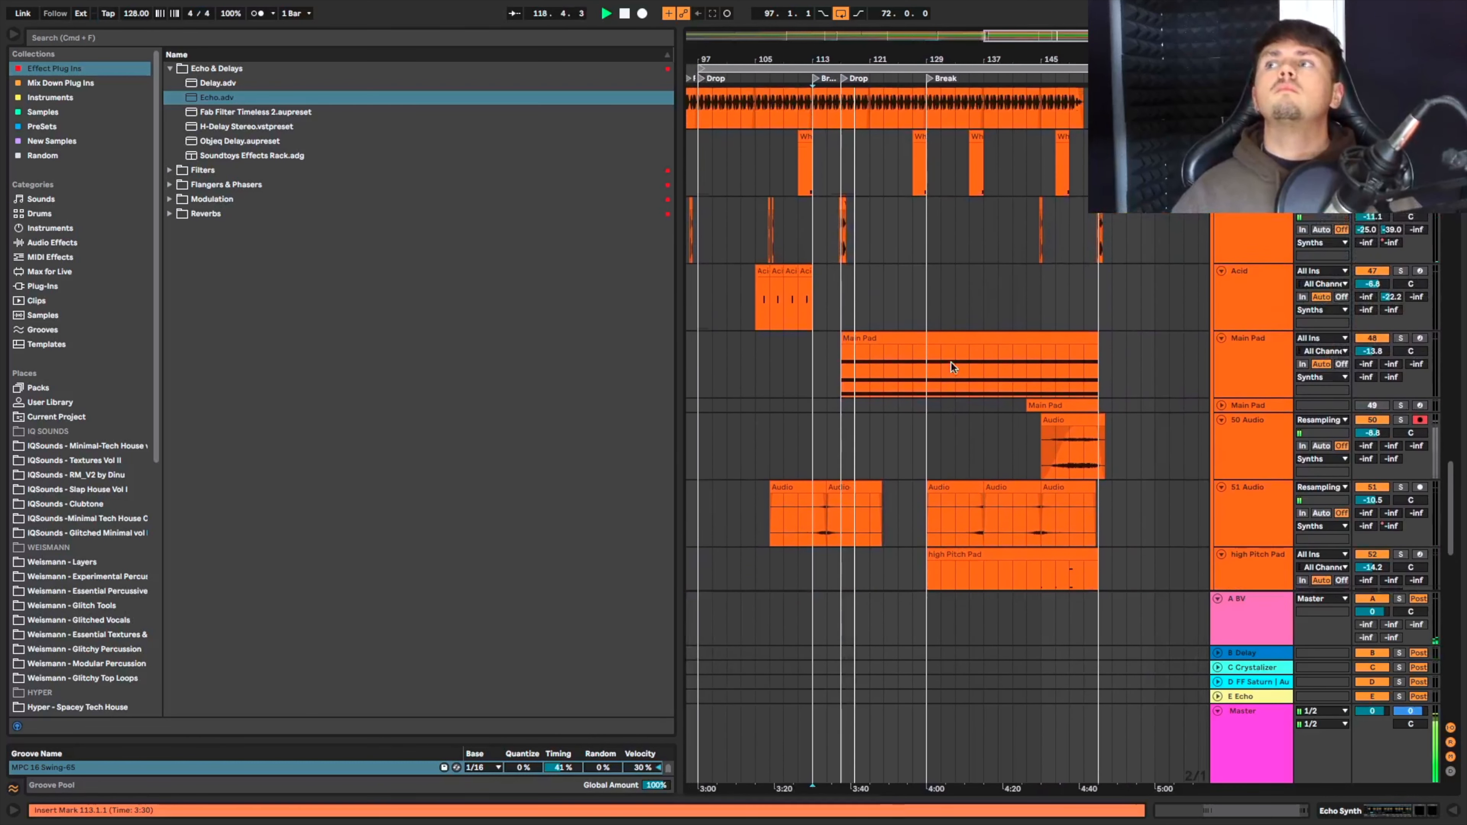
{"action": "scroll", "coordinate": [951, 364], "scroll_direction": "up", "scroll_amount": 1}
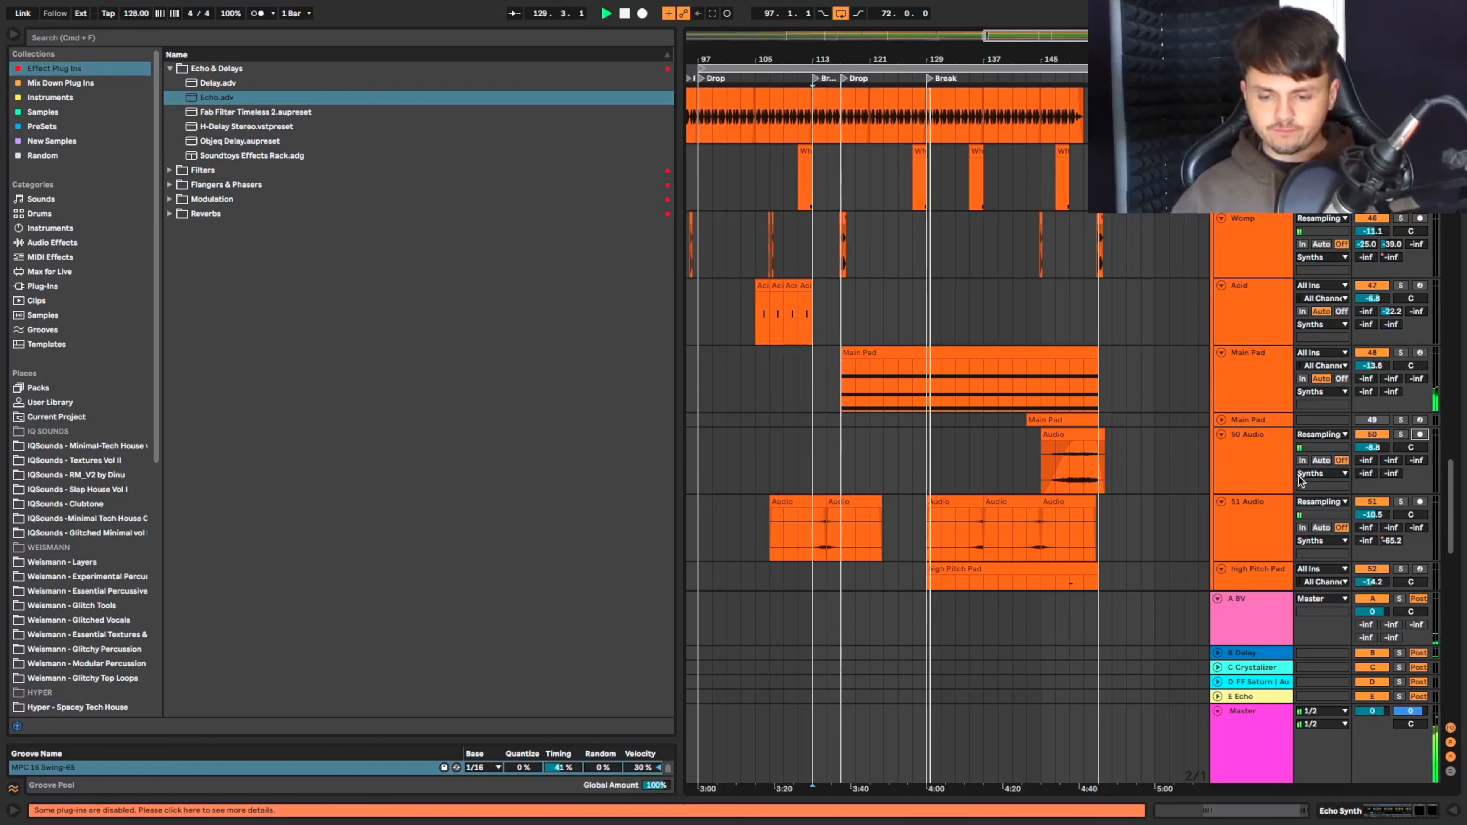
{"action": "scroll", "coordinate": [1302, 471], "scroll_direction": "down", "scroll_amount": 1}
{"action": "scroll", "coordinate": [1303, 471], "scroll_direction": "down", "scroll_amount": 3}
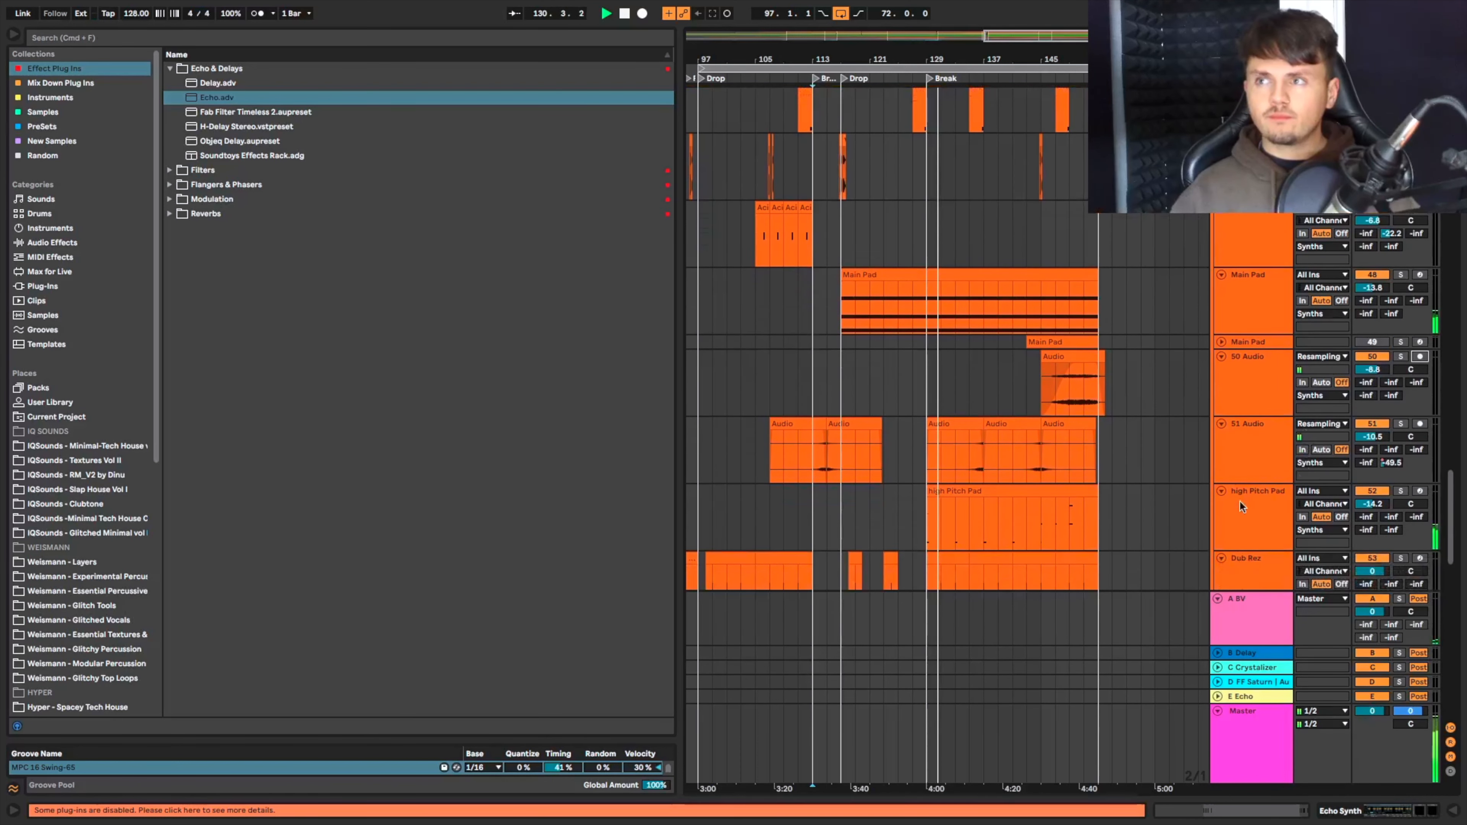
Add the Auto Filter preset to the high Pitch Pad track and lower its cutoff frequency to 1.22 kHz.
{"action": "double_click", "coordinate": [1235, 516]}
{"action": "scroll", "coordinate": [1236, 516], "scroll_direction": "down", "scroll_amount": 1}
{"action": "left_click", "coordinate": [59, 85]}
{"action": "left_click", "coordinate": [83, 68]}
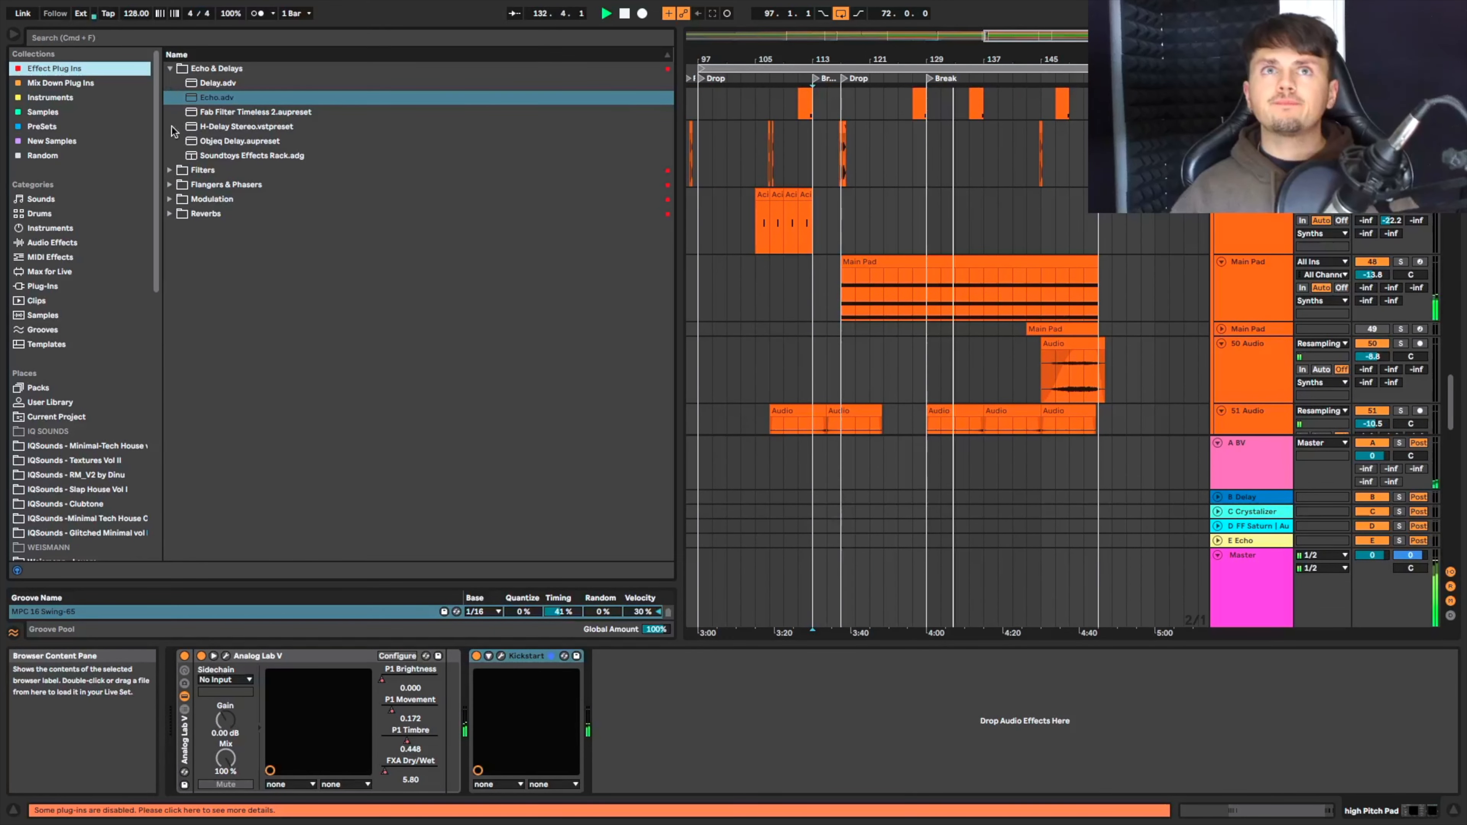
{"action": "left_click", "coordinate": [170, 171]}
{"action": "left_click_drag", "start_coordinate": [218, 98], "coordinate": [710, 718]}
{"action": "scroll", "coordinate": [1063, 345], "scroll_direction": "down", "scroll_amount": 4}
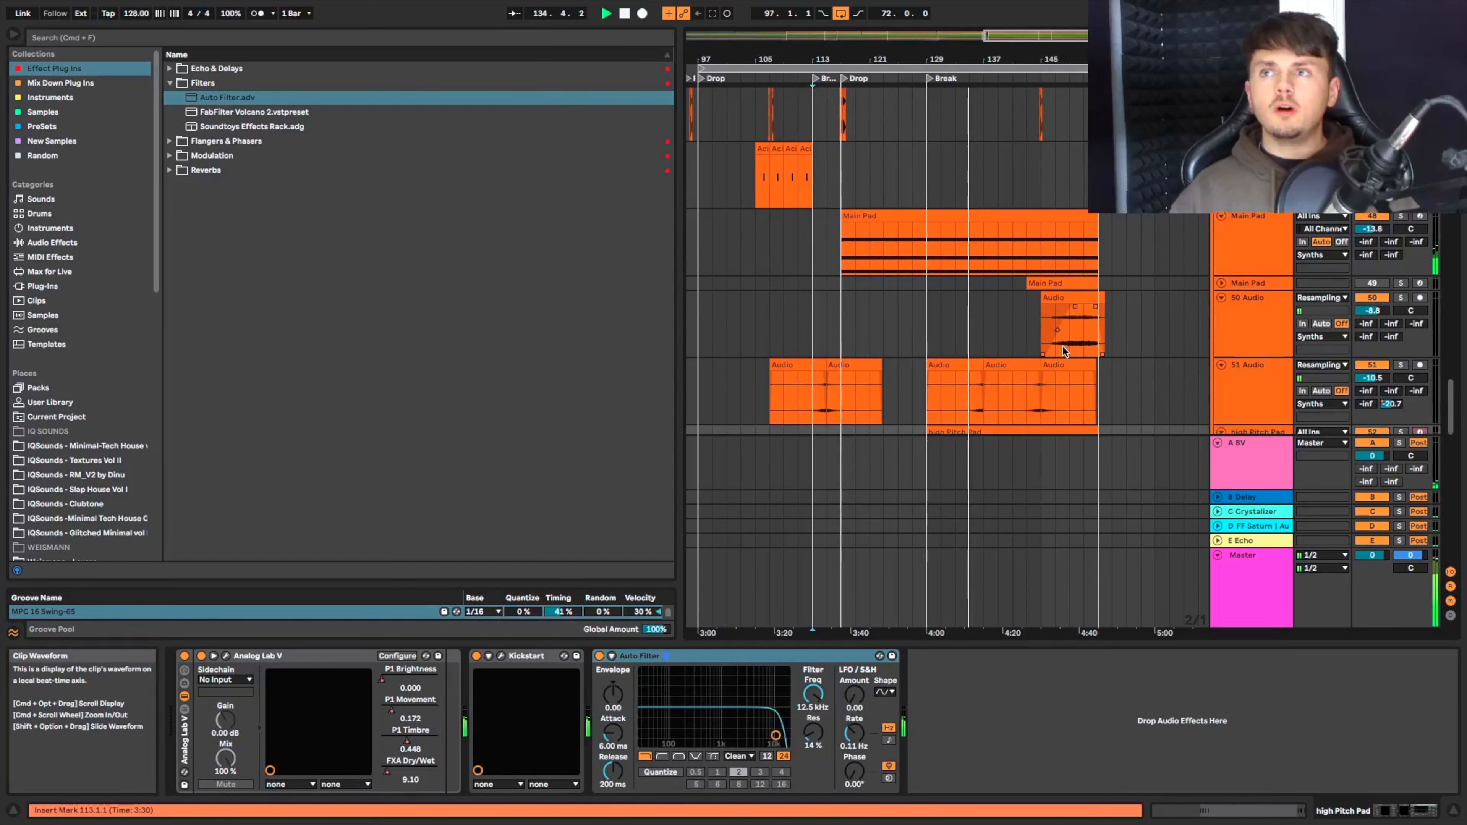
{"action": "scroll", "coordinate": [947, 260], "scroll_direction": "down", "scroll_amount": 2}
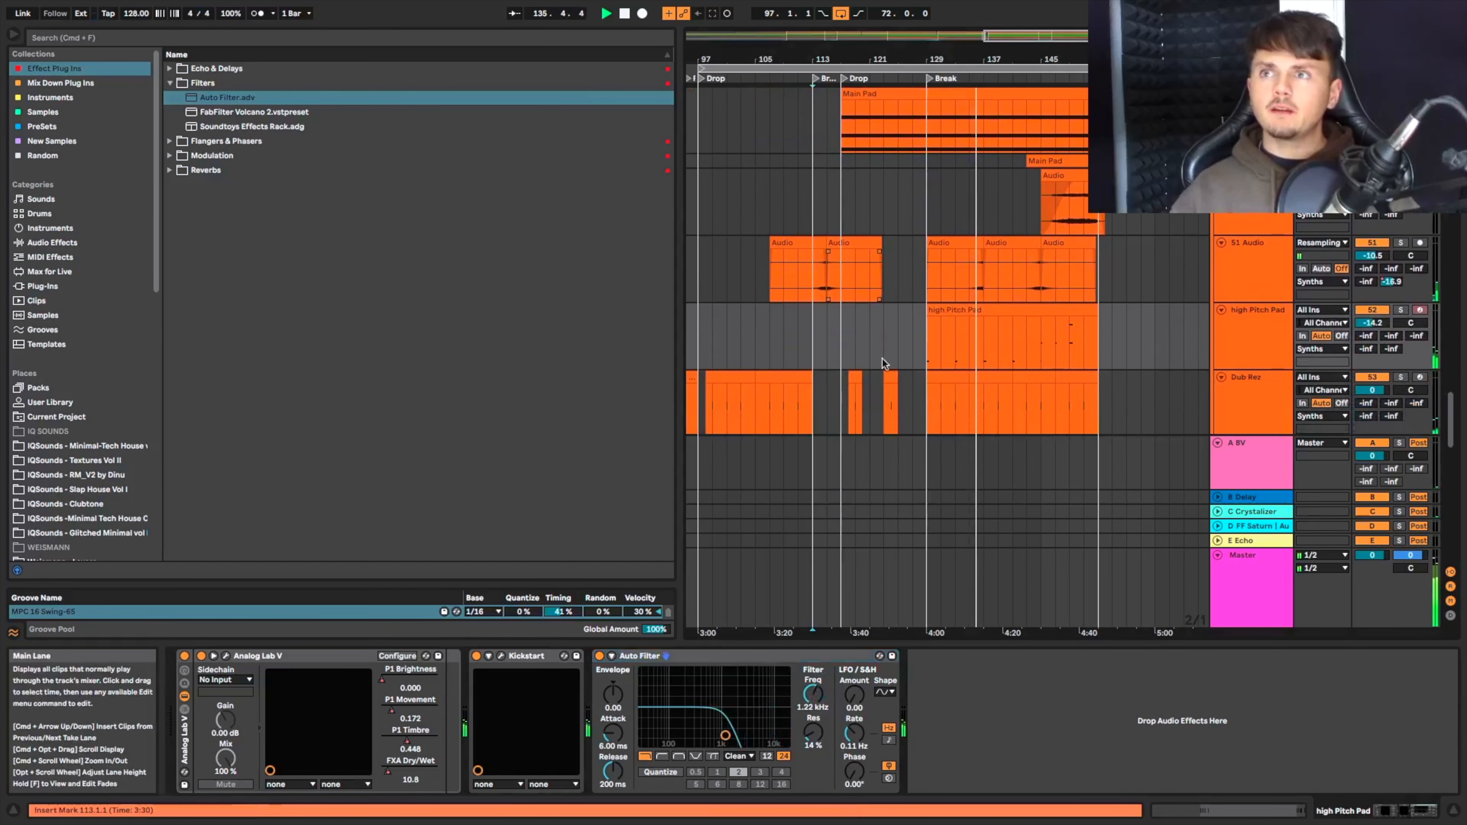
Automate the high Pitch Pad's filter frequency to rise from bar 129 to about 7.26 kHz near bar 148 and fall by bar 153.
{"action": "right_click", "coordinate": [814, 695]}
{"action": "left_click", "coordinate": [845, 705]}
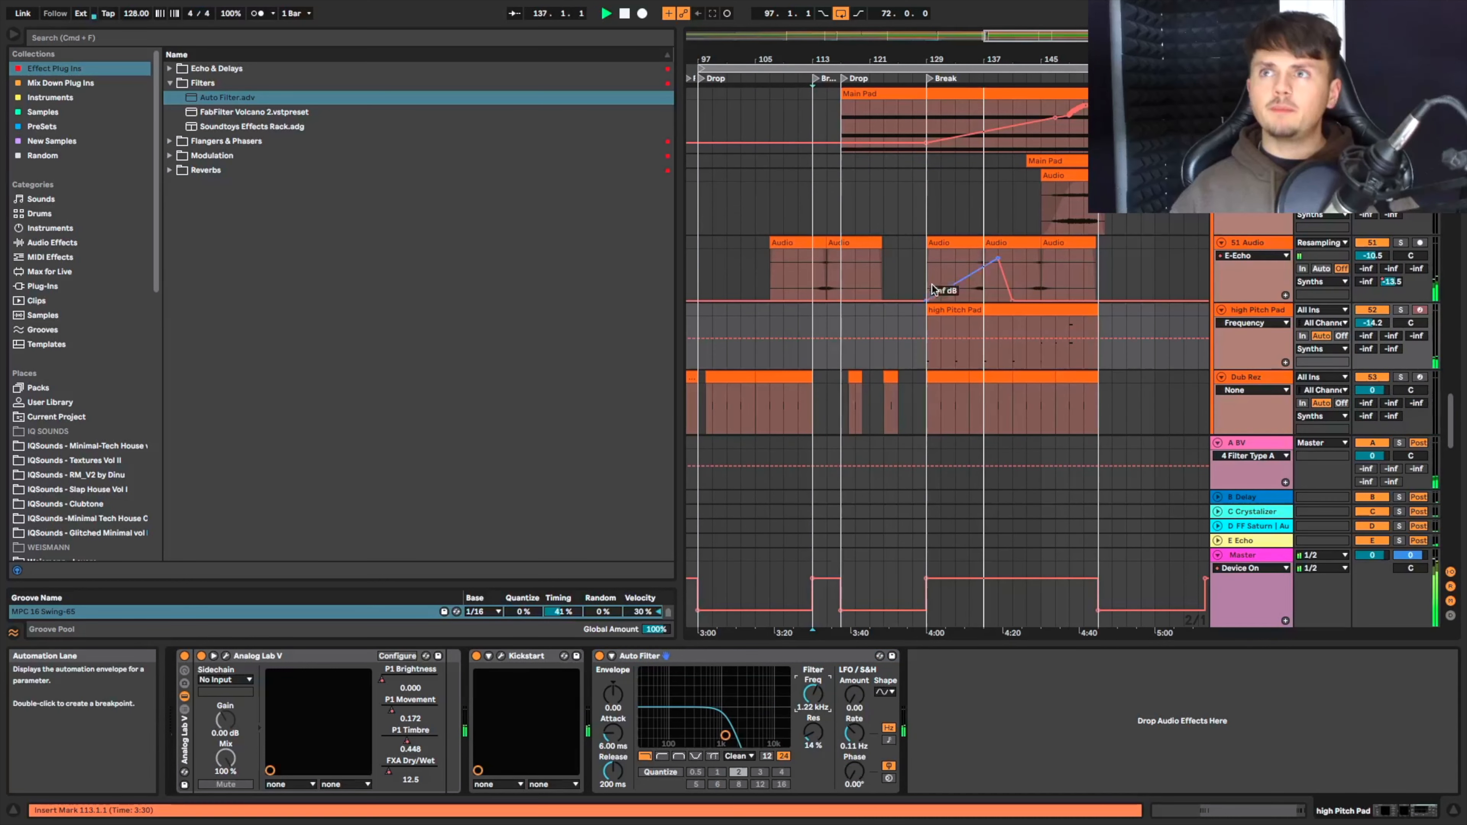
{"action": "scroll", "coordinate": [937, 321], "scroll_direction": "down", "scroll_amount": 1}
{"action": "left_click_drag", "start_coordinate": [925, 318], "coordinate": [1008, 305]}
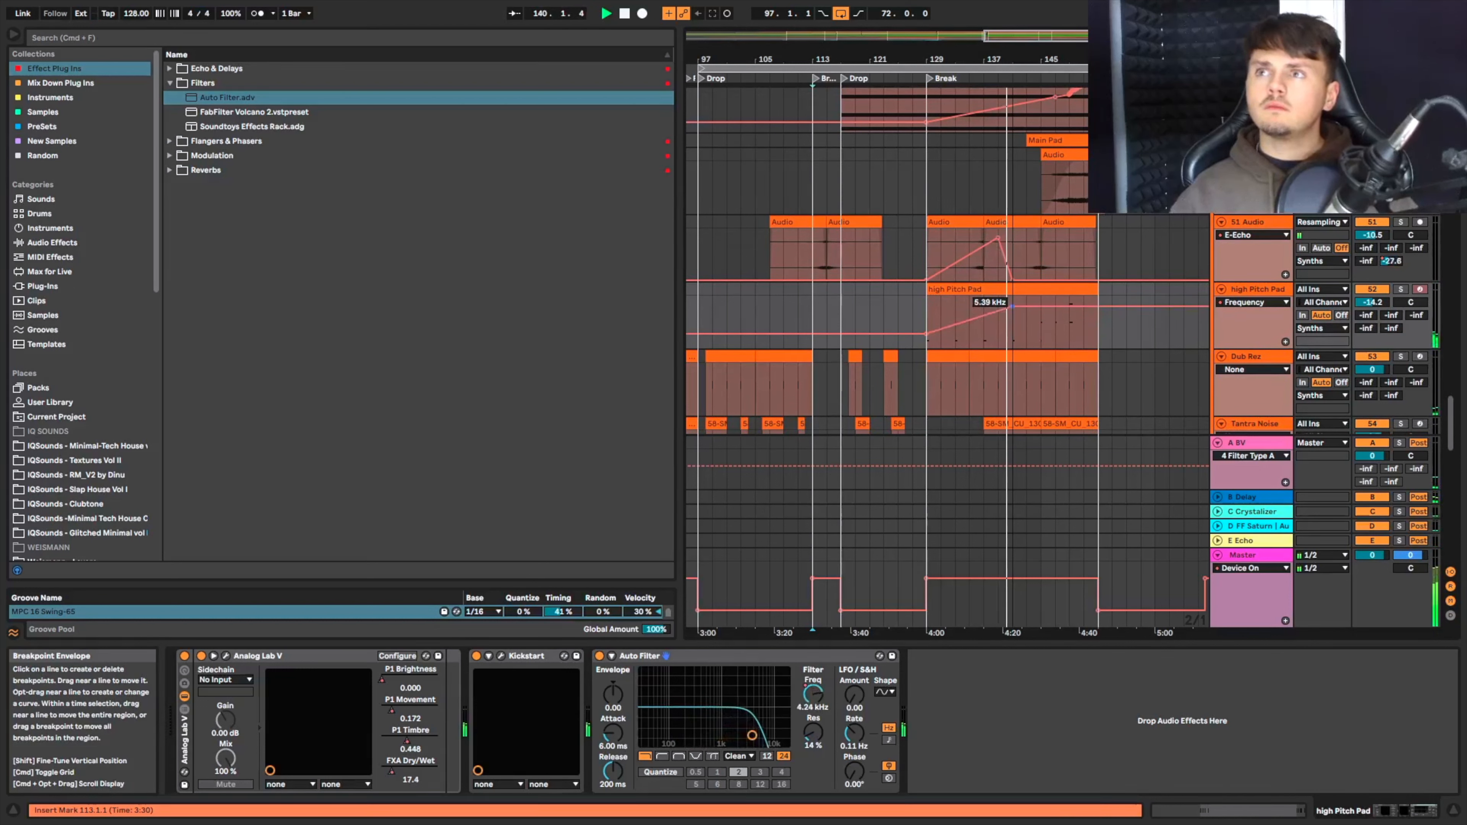
{"action": "left_click_drag", "start_coordinate": [1009, 306], "coordinate": [1069, 305]}
{"action": "left_click", "coordinate": [1012, 314]}
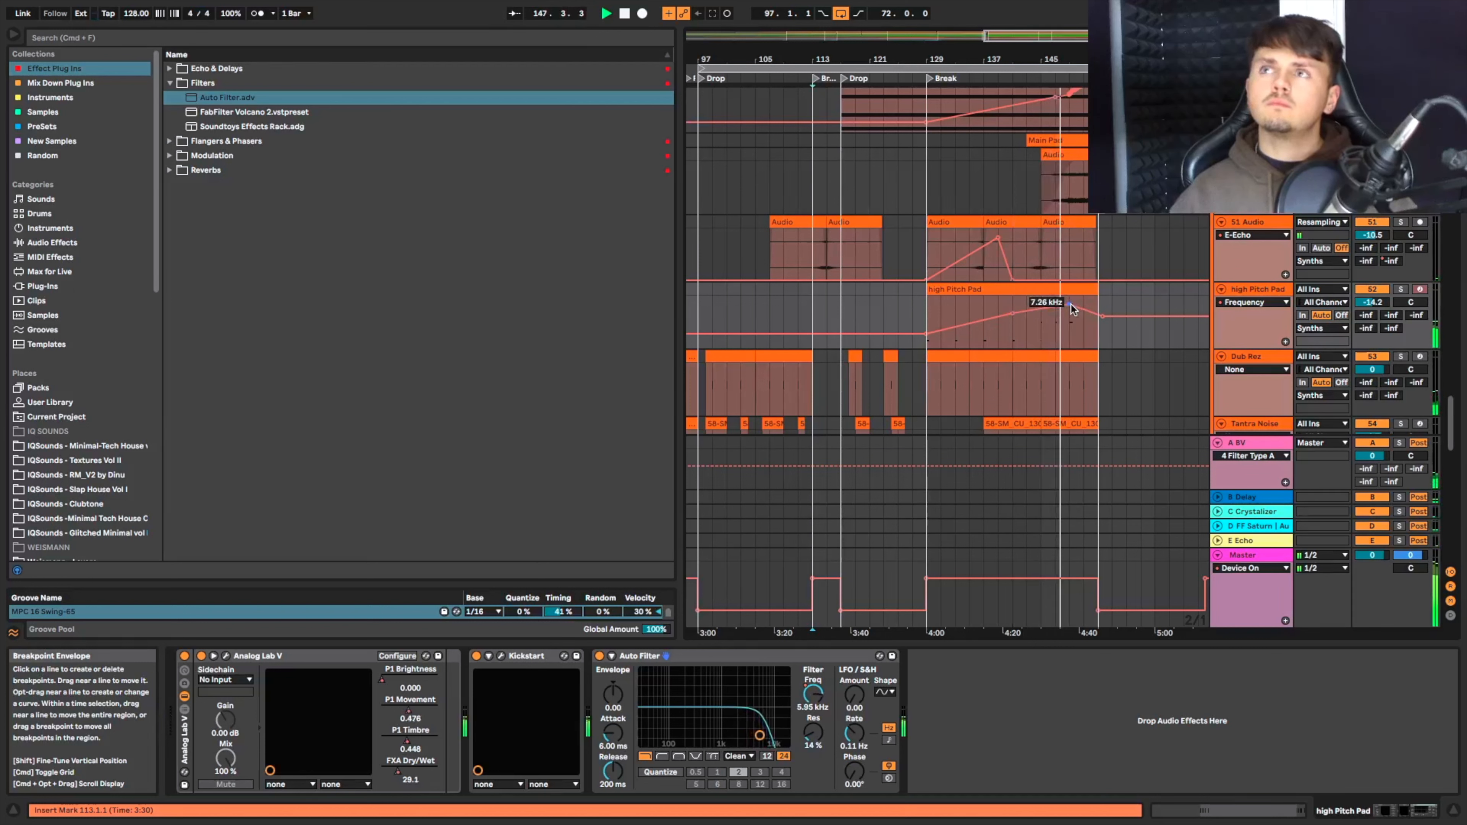
Look over the texture, vocal and SFX tracks across the drops and the break.
{"action": "scroll", "coordinate": [1074, 309], "scroll_direction": "down", "scroll_amount": 2}
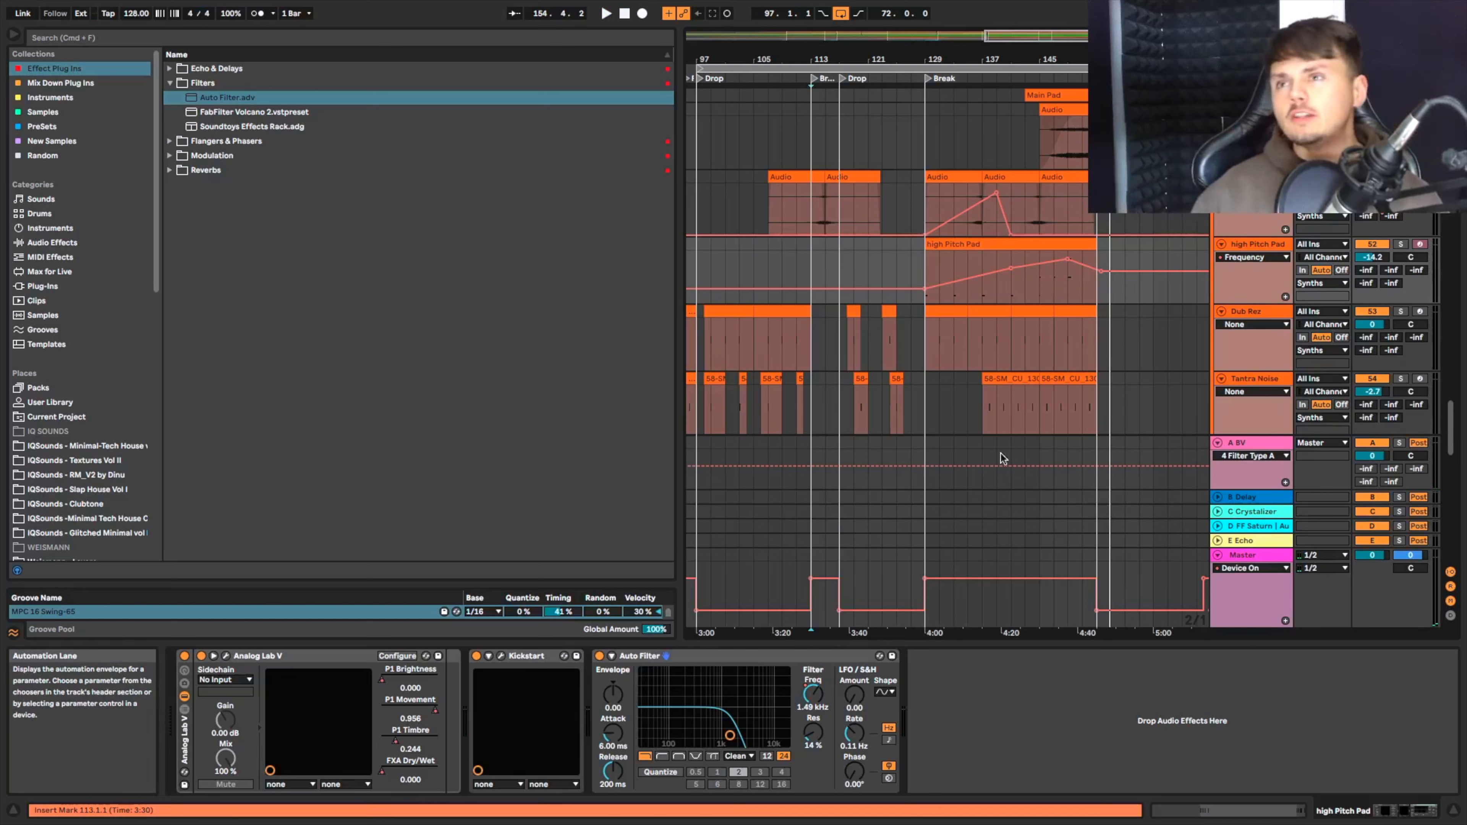
{"action": "scroll", "coordinate": [991, 459], "scroll_direction": "down", "scroll_amount": 15}
{"action": "scroll", "coordinate": [999, 475], "scroll_direction": "down", "scroll_amount": 5}
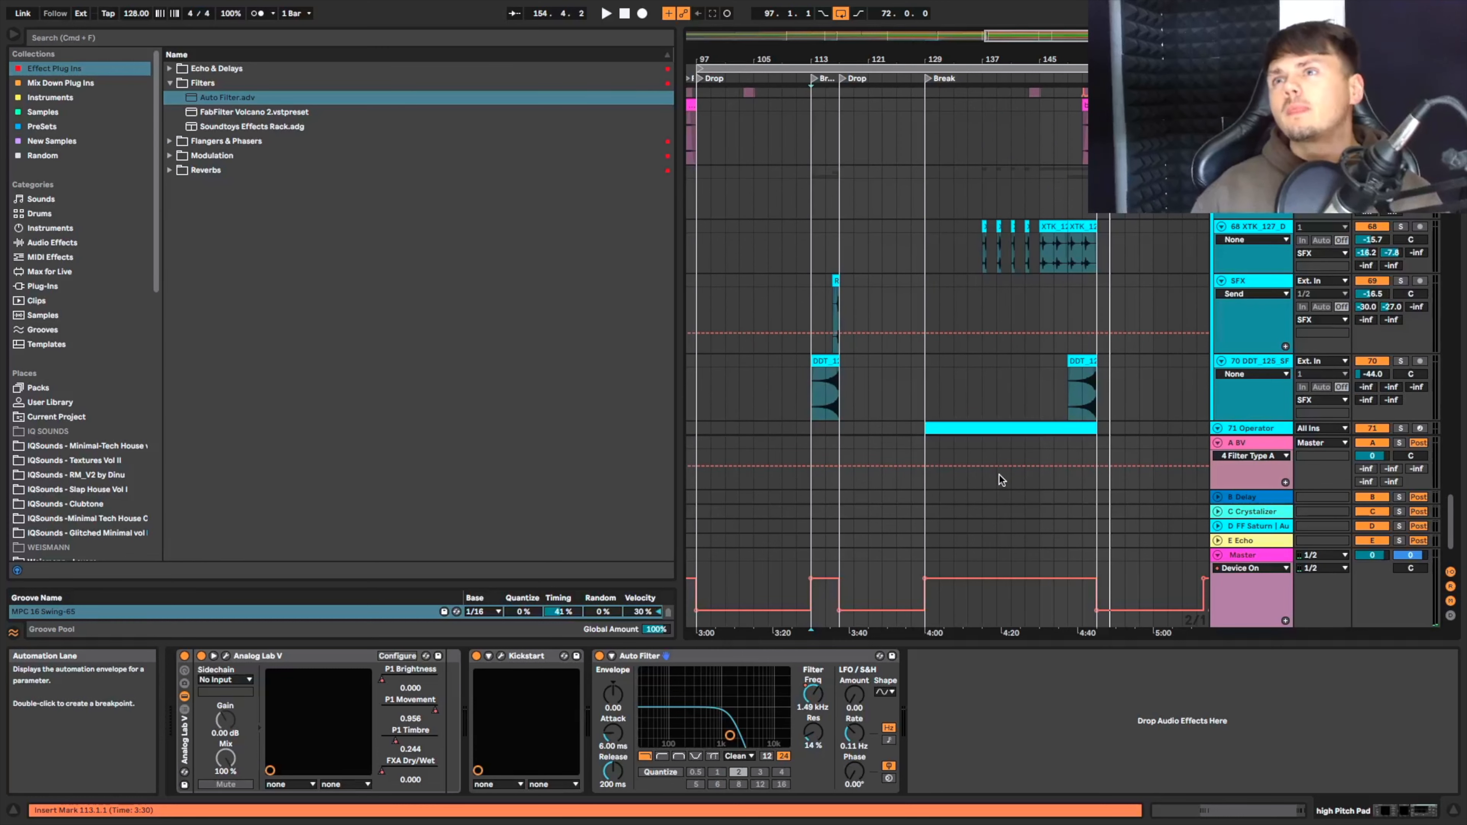
{"action": "scroll", "coordinate": [1057, 316], "scroll_direction": "up", "scroll_amount": 3}
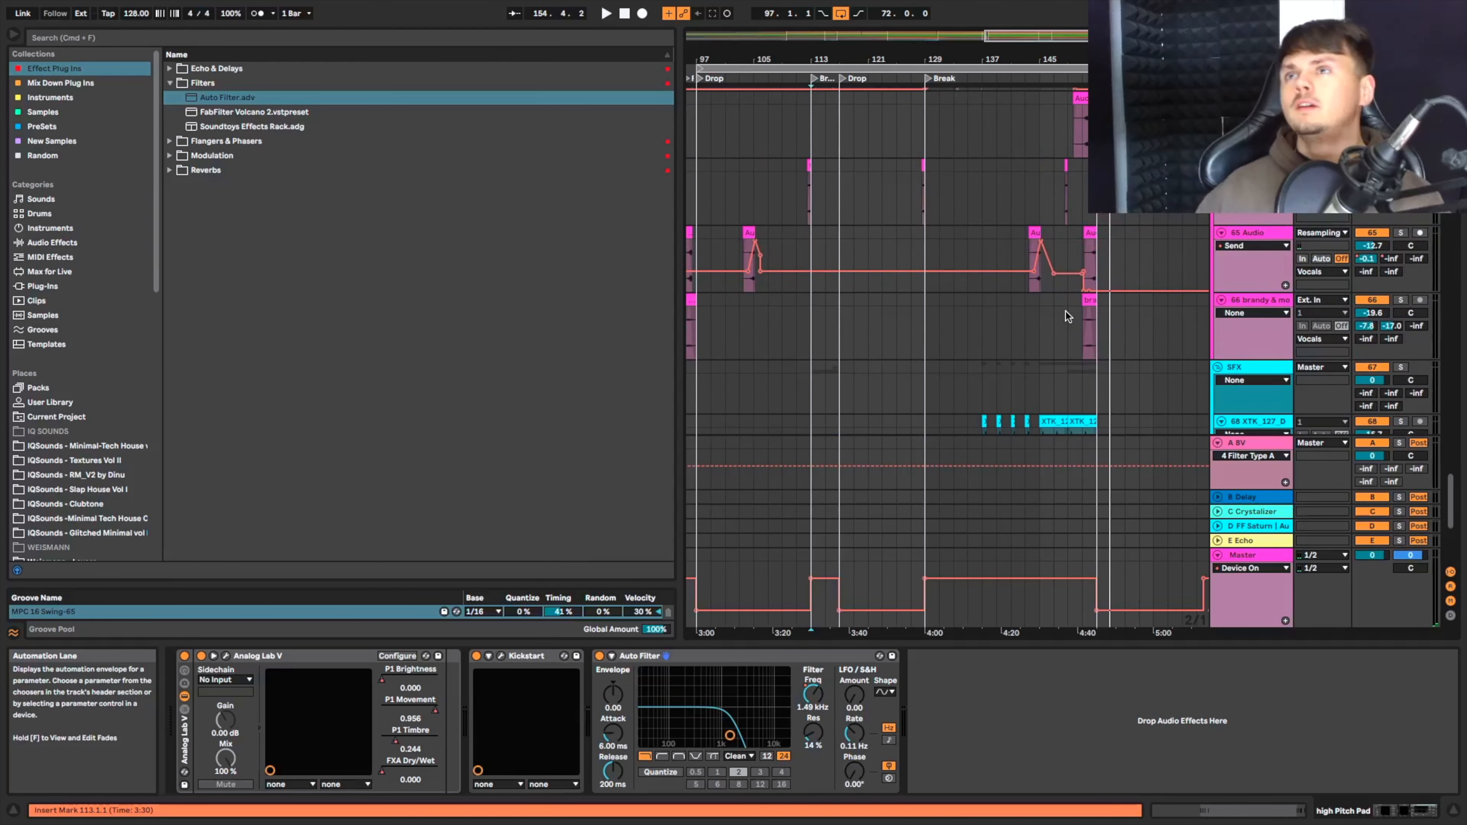
{"action": "scroll", "coordinate": [1019, 329], "scroll_direction": "up", "scroll_amount": 4}
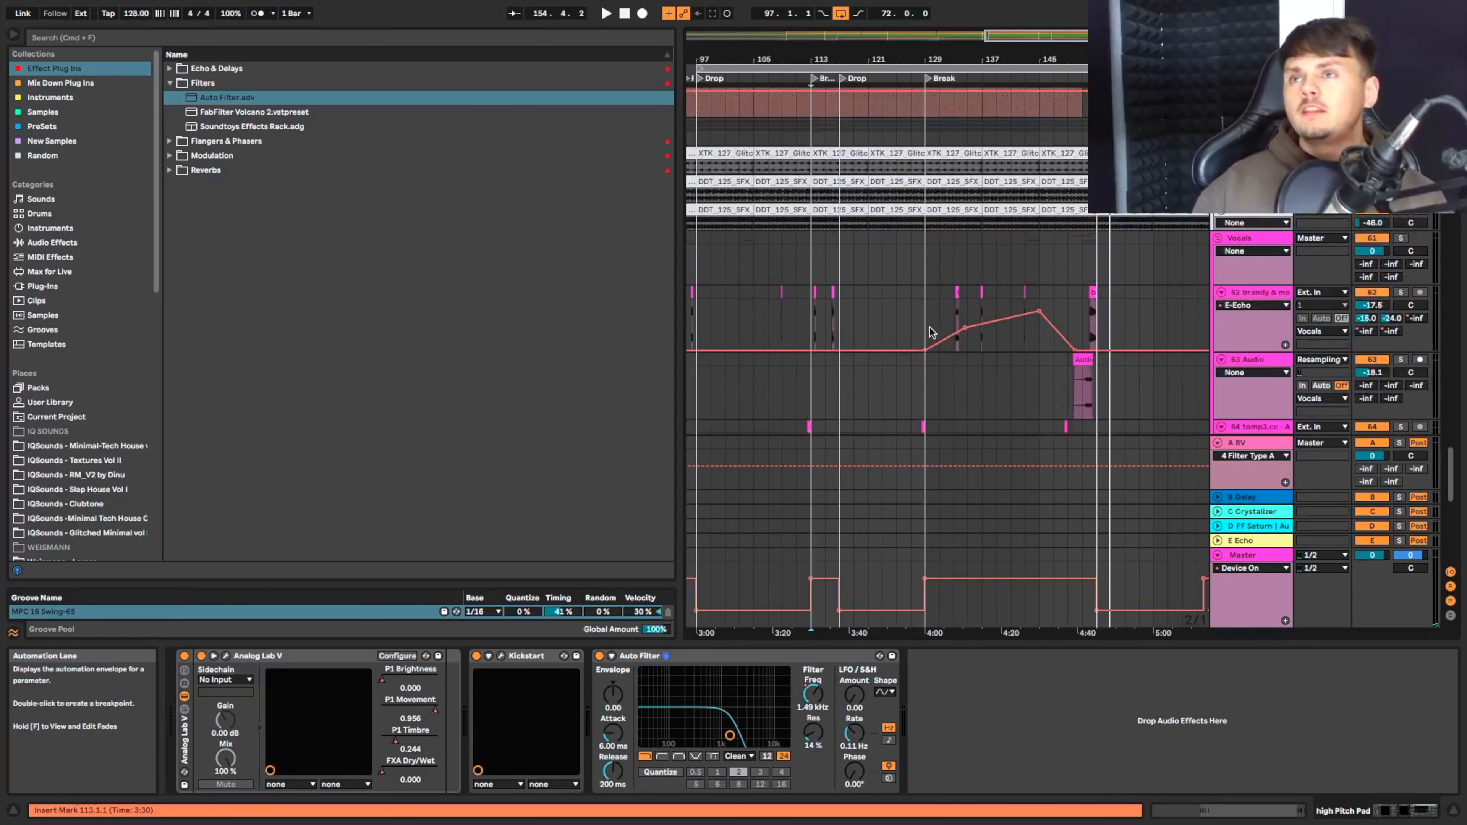
{"action": "scroll", "coordinate": [939, 312], "scroll_direction": "left", "scroll_amount": 4}
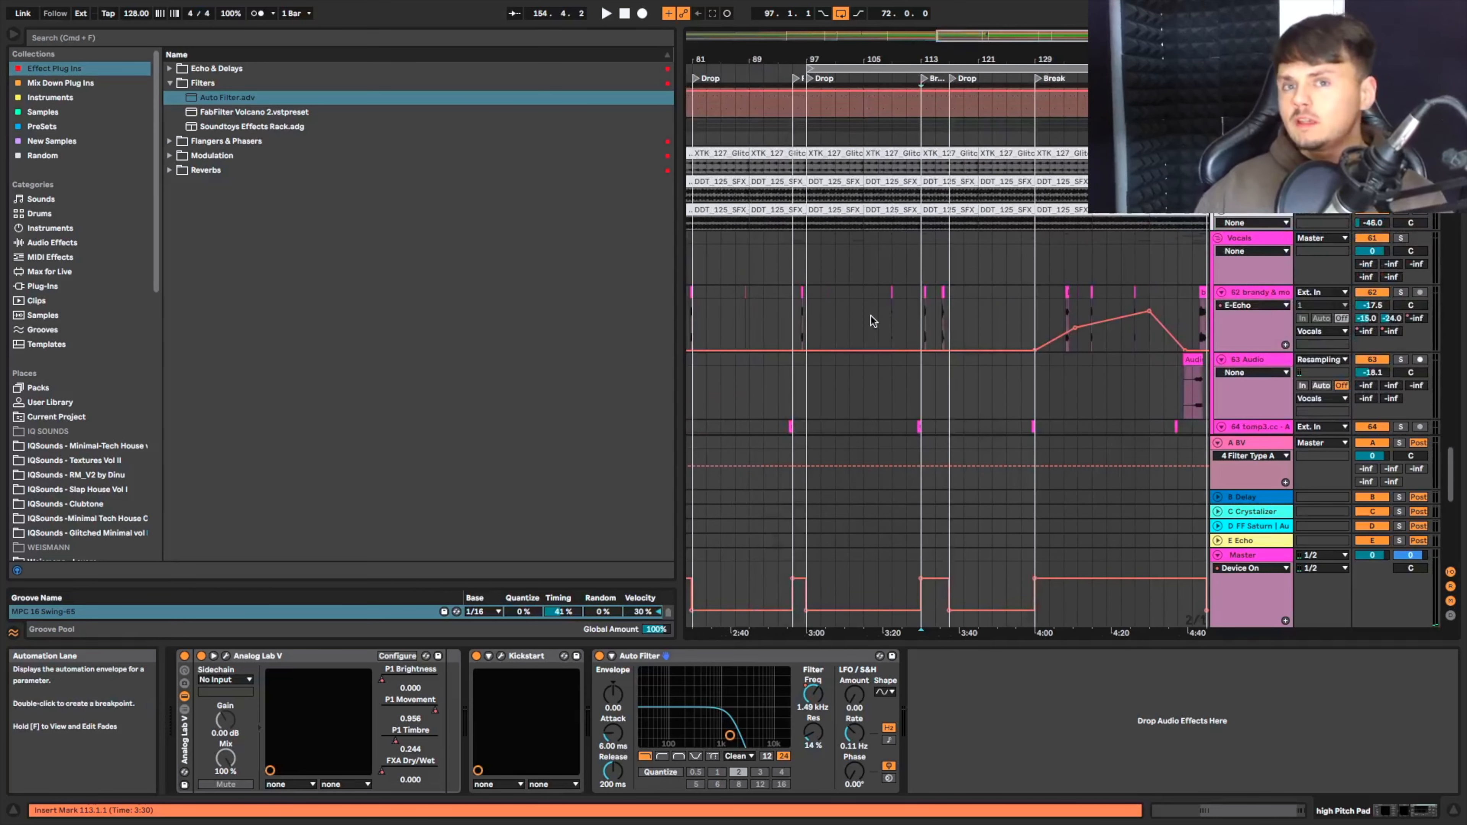
{"action": "scroll", "coordinate": [871, 317], "scroll_direction": "left", "scroll_amount": 2}
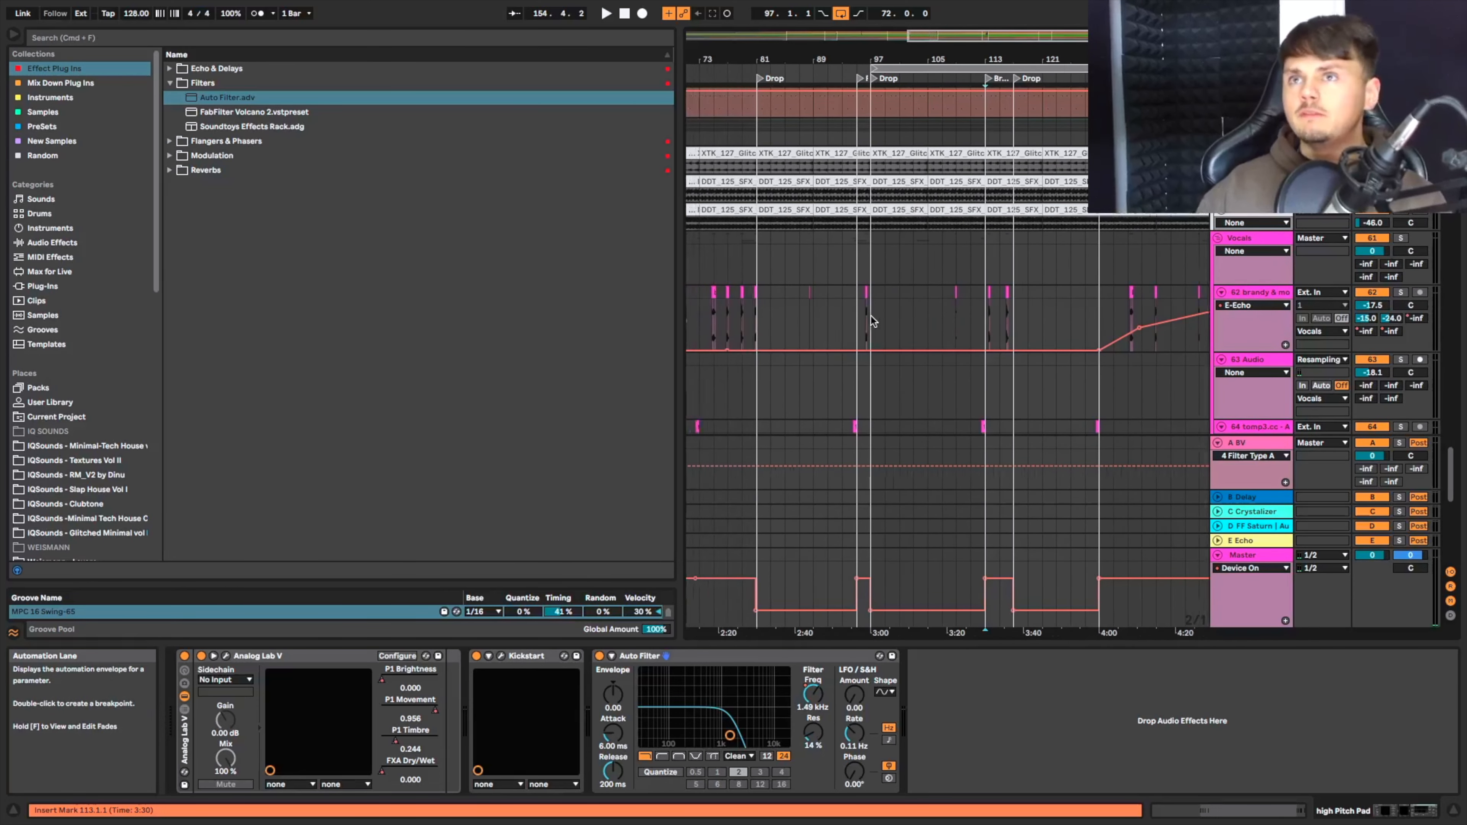
{"action": "scroll", "coordinate": [871, 317], "scroll_direction": "up", "scroll_amount": 3}
{"action": "scroll", "coordinate": [870, 314], "scroll_direction": "right", "scroll_amount": 2}
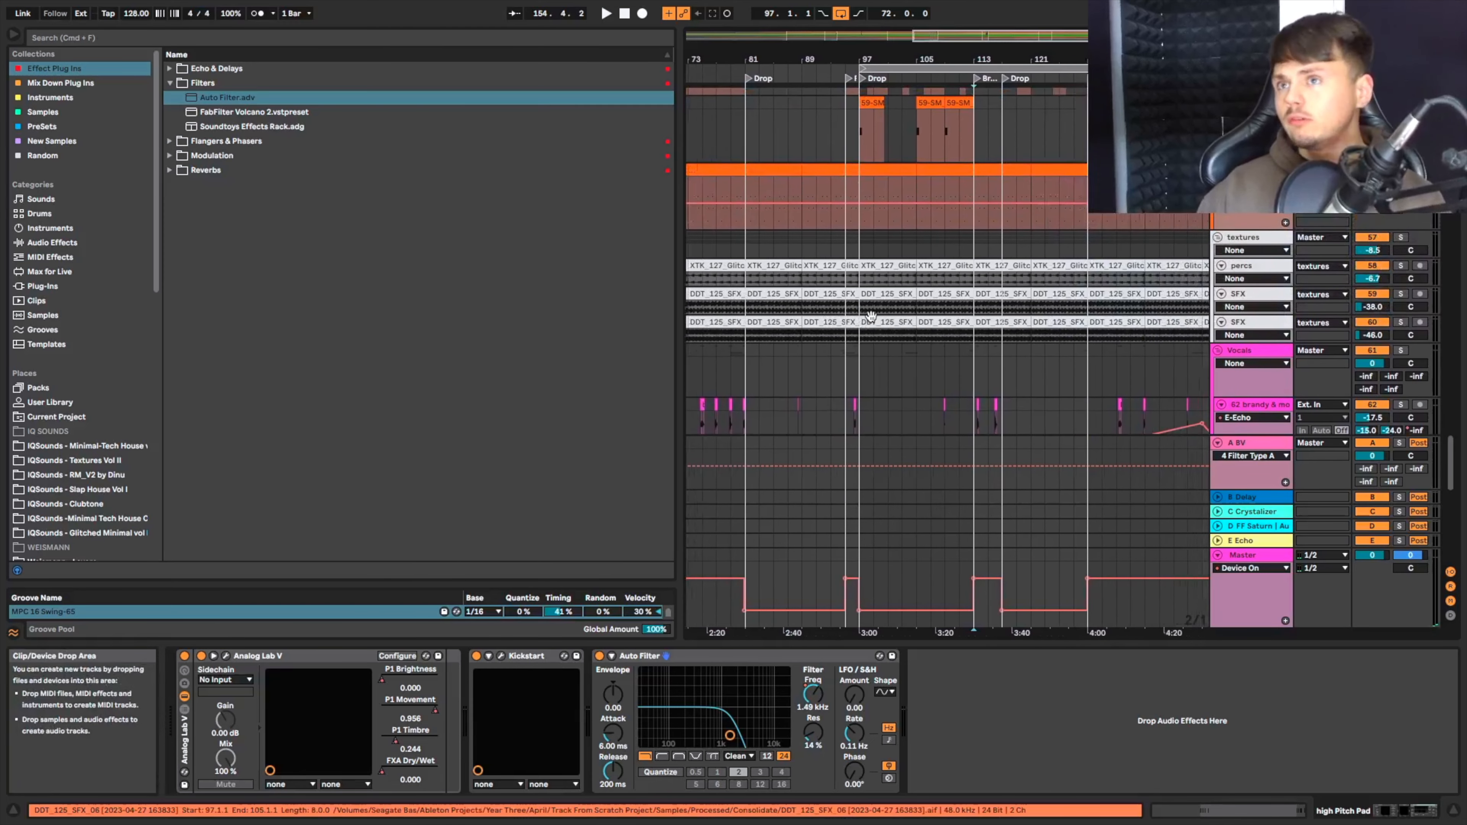
Select bars 107 to 111 on the brandy & monica vocal track and solo that track.
{"action": "scroll", "coordinate": [871, 316], "scroll_direction": "down", "scroll_amount": 3}
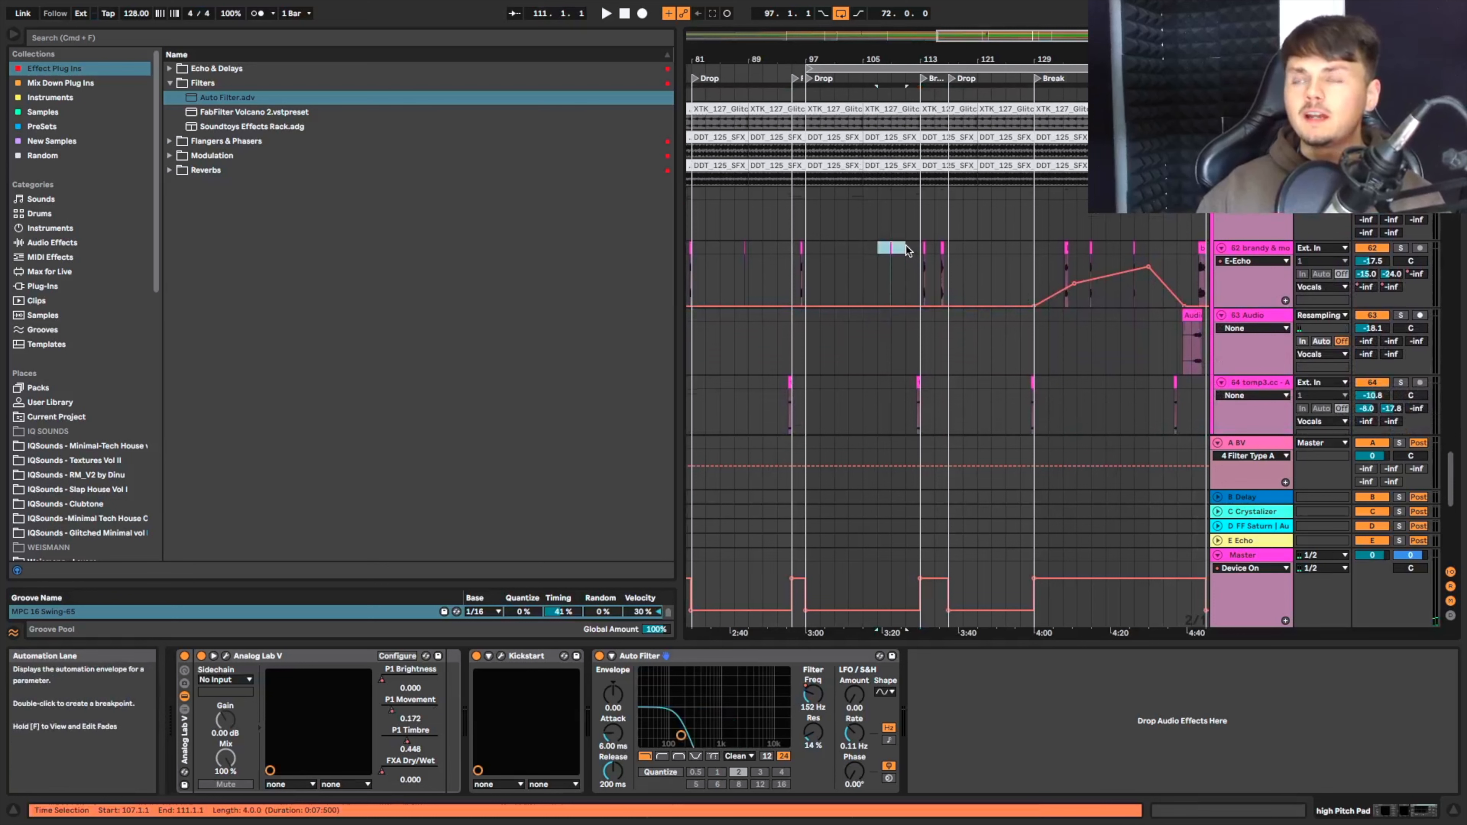
{"action": "left_click", "coordinate": [906, 248]}
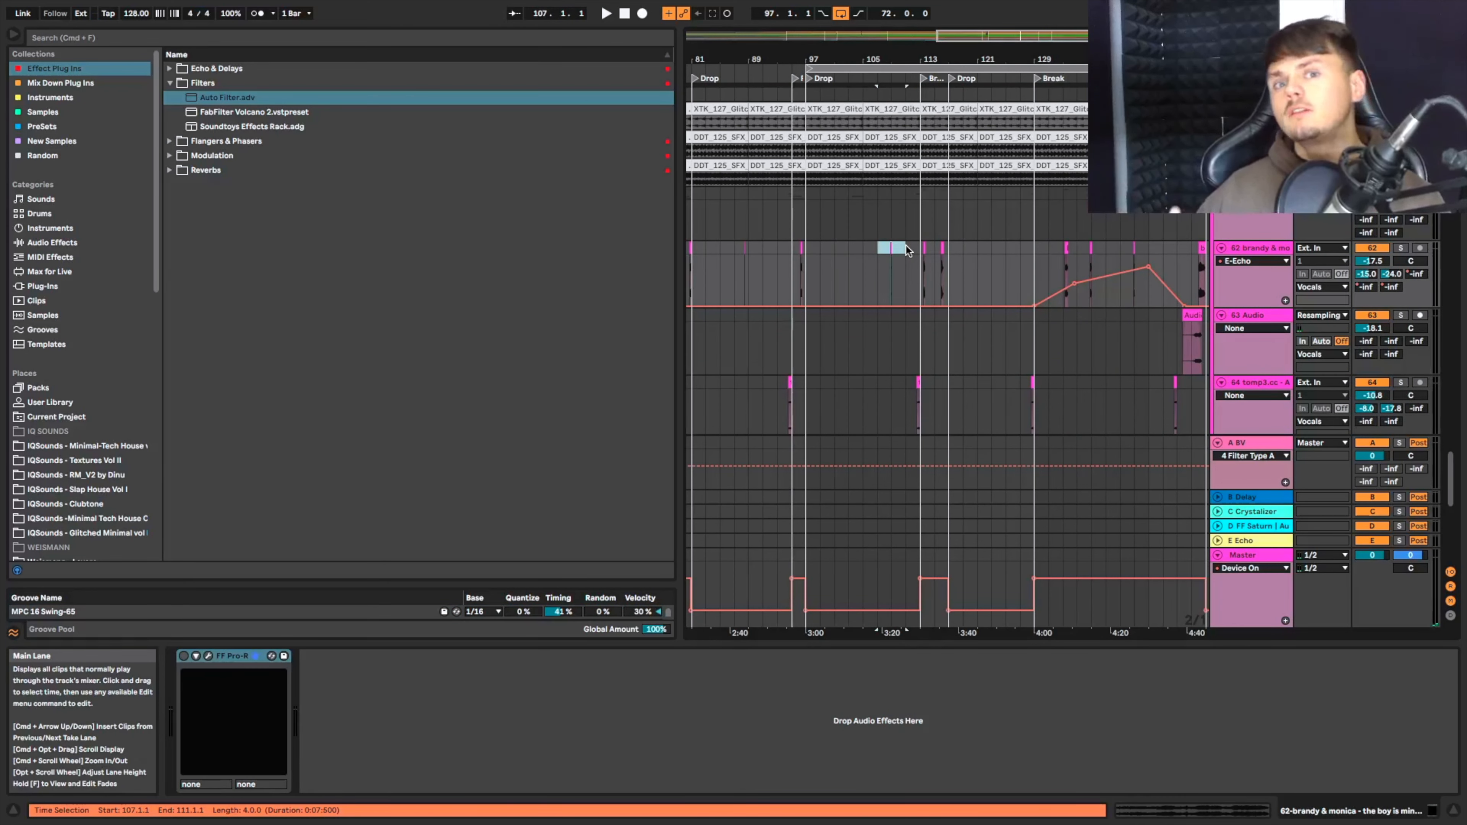
{"action": "left_click", "coordinate": [1398, 248]}
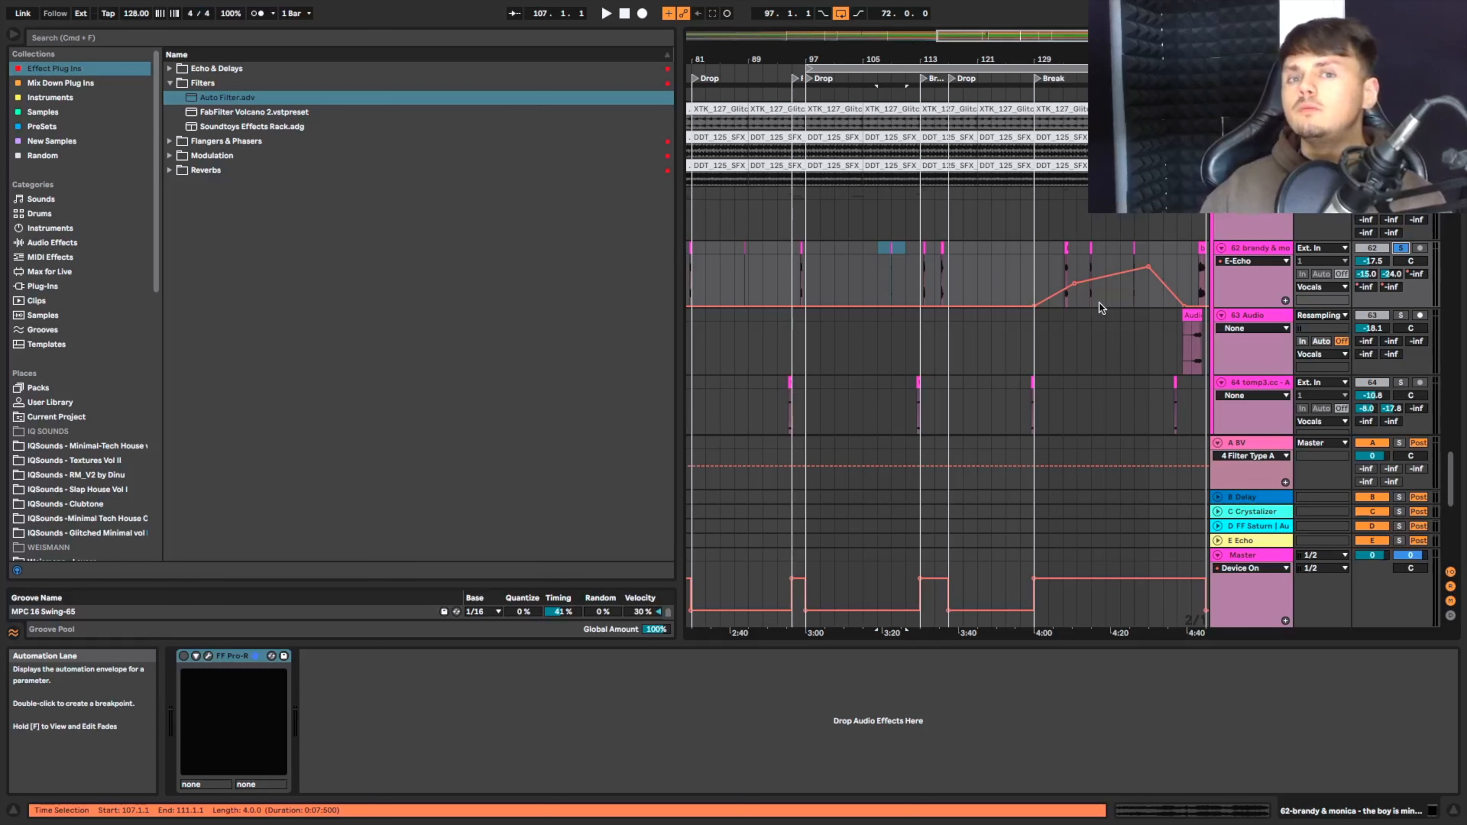
{"action": "scroll", "coordinate": [1099, 302], "scroll_direction": "right", "scroll_amount": 5}
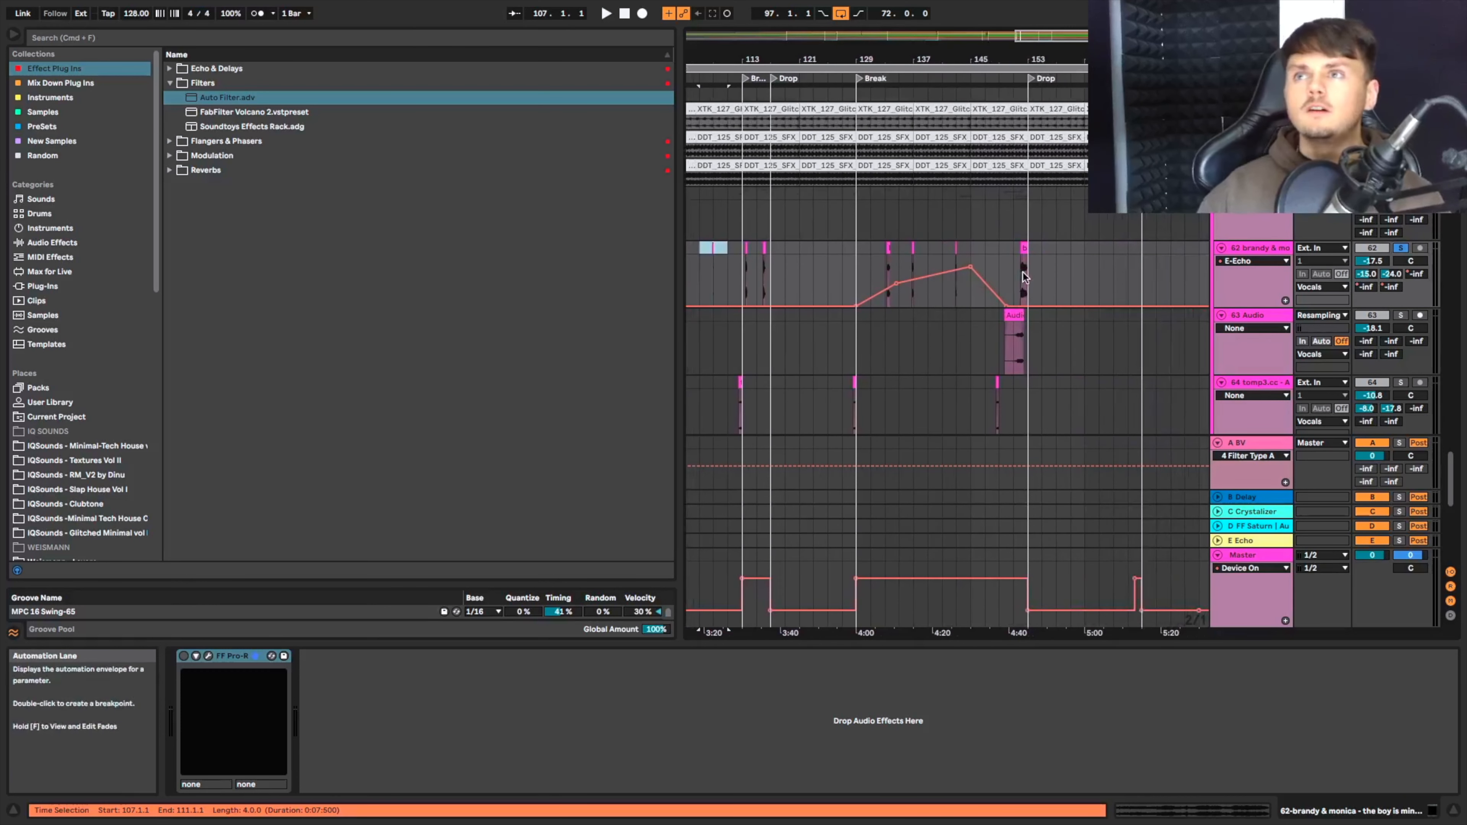
Audition the brandy & monica vocal from bar 151 into the drop at bar 153 and turn off the track's solo.
{"action": "left_click_drag", "start_coordinate": [1015, 275], "coordinate": [1042, 248]}
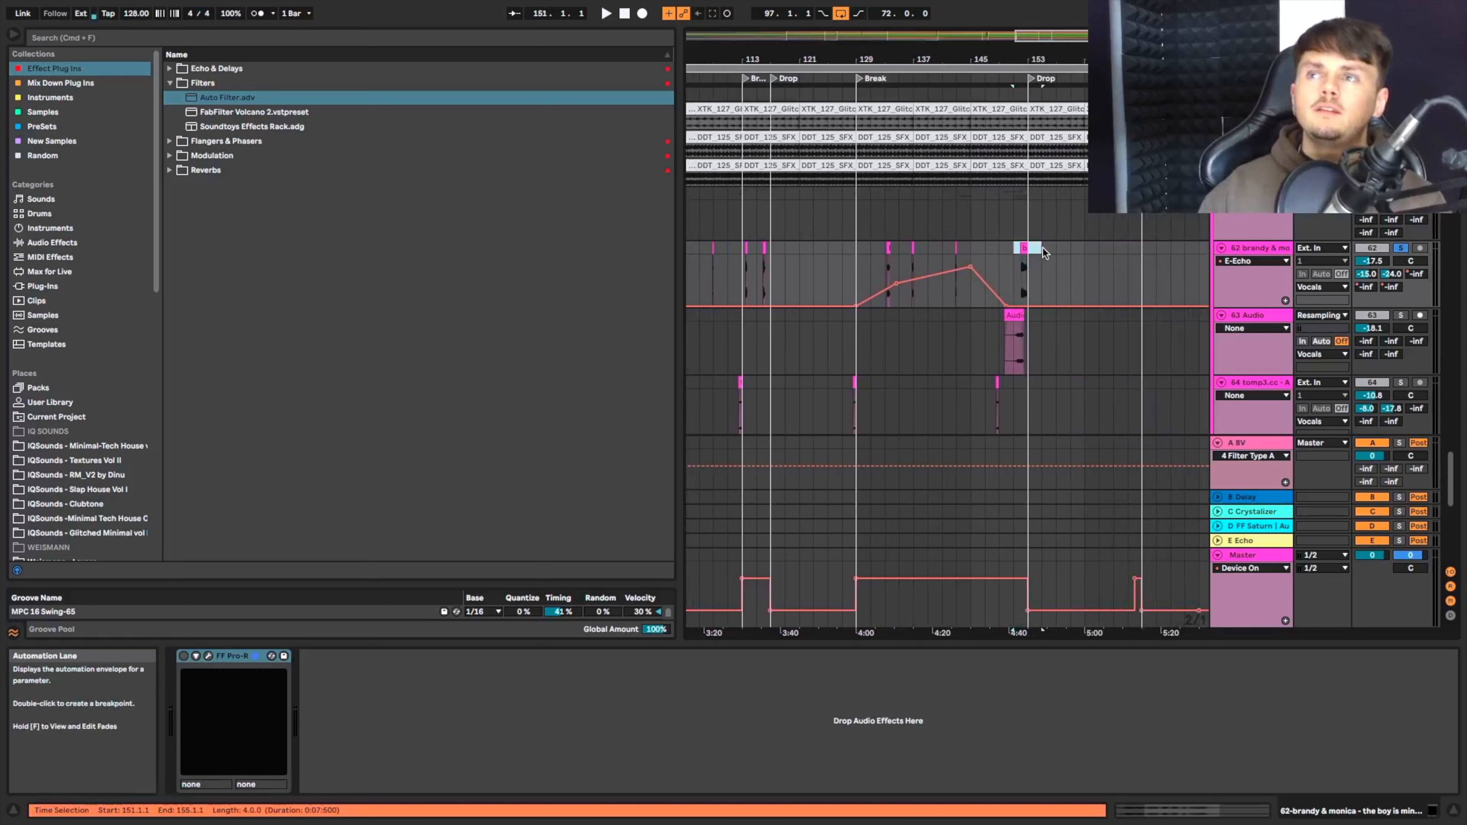
{"action": "key", "text": "space"}
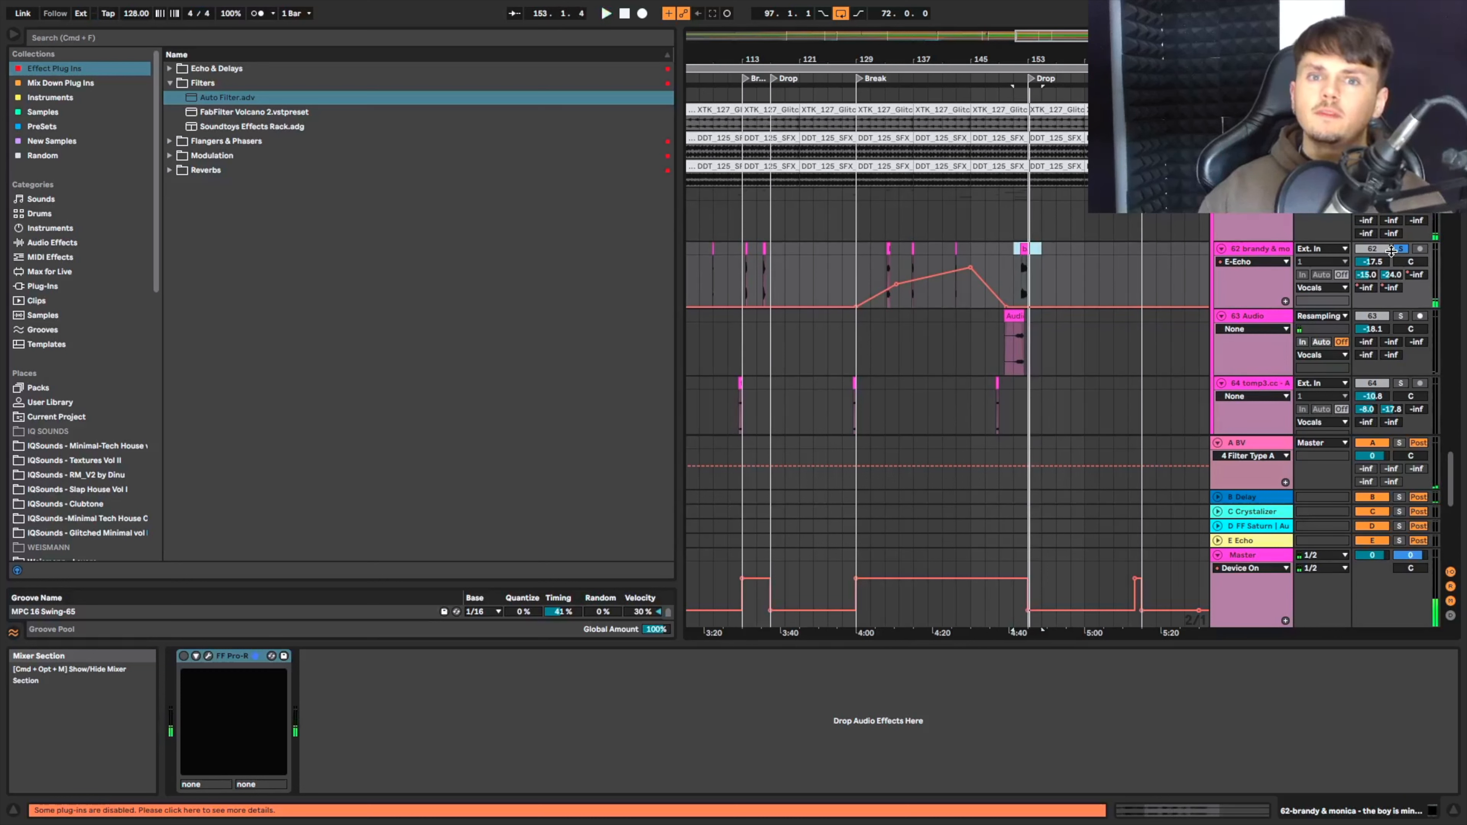
{"action": "left_click", "coordinate": [1399, 250]}
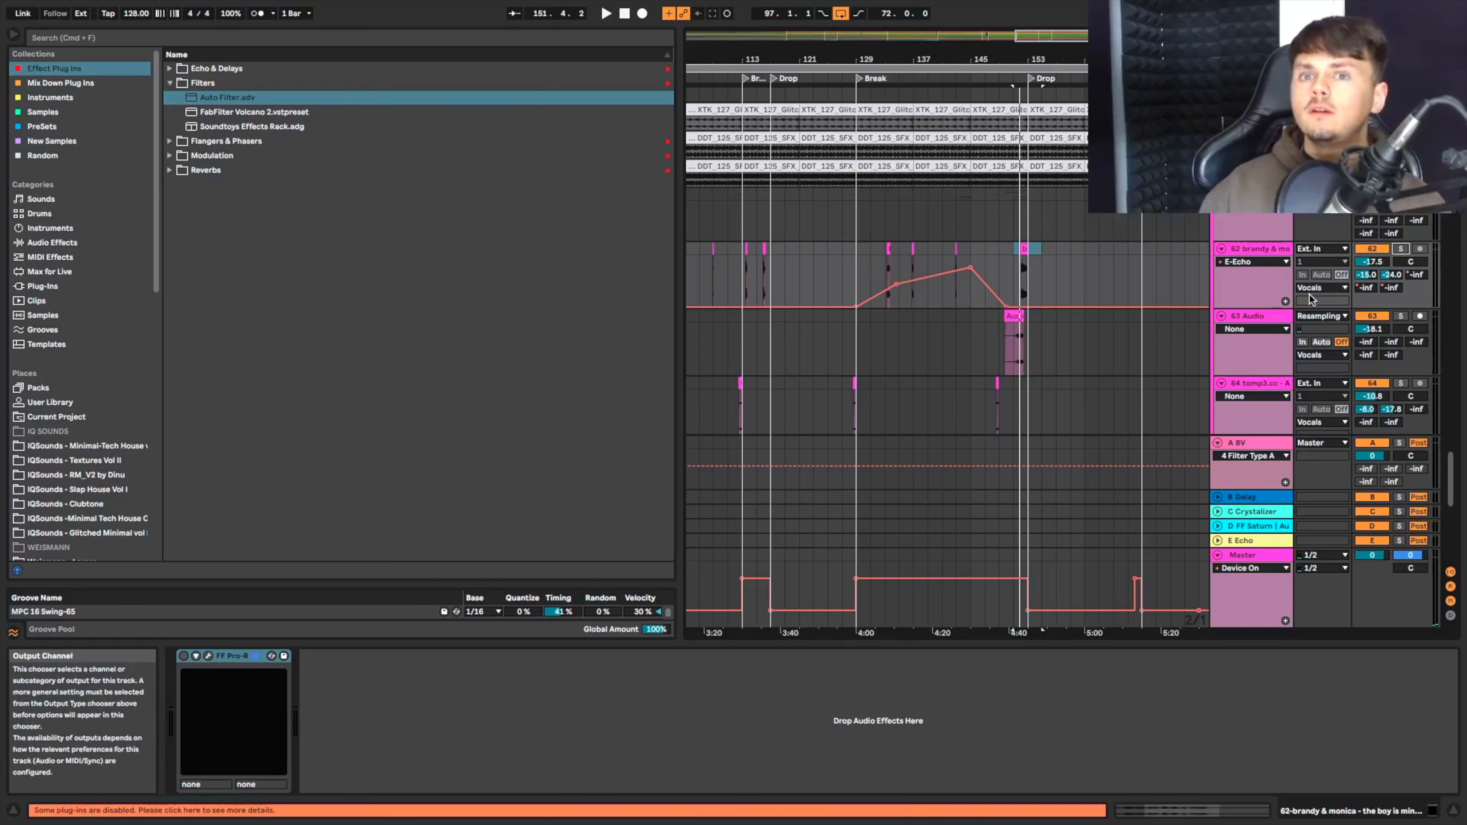
Record a moving Auto Filter frequency sweep on the Operator track from bar 129 through bar 154, and set its volume to -33.5 dB.
{"action": "scroll", "coordinate": [1310, 299], "scroll_direction": "down", "scroll_amount": 1}
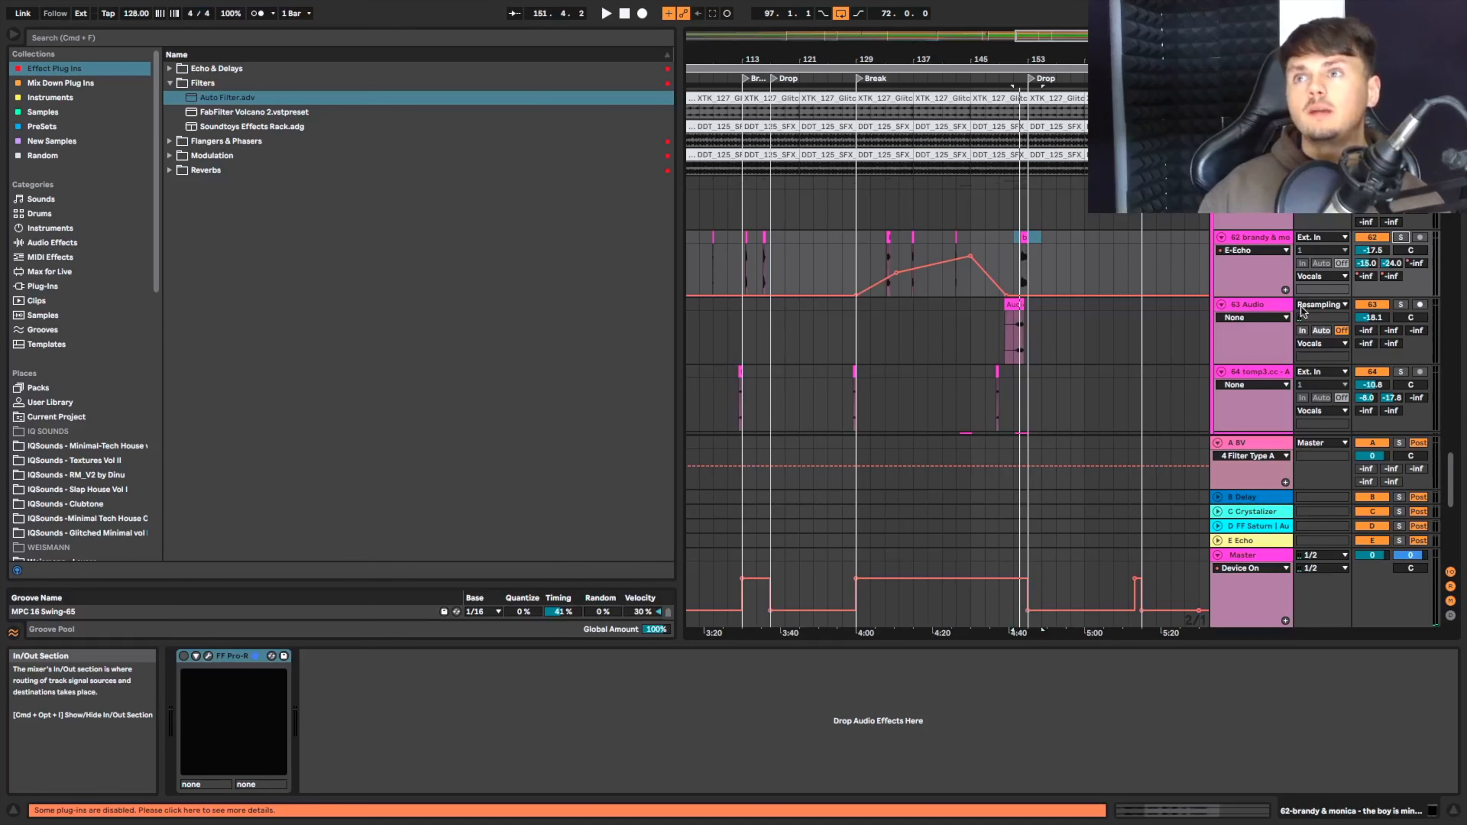
{"action": "scroll", "coordinate": [1218, 354], "scroll_direction": "down", "scroll_amount": 8}
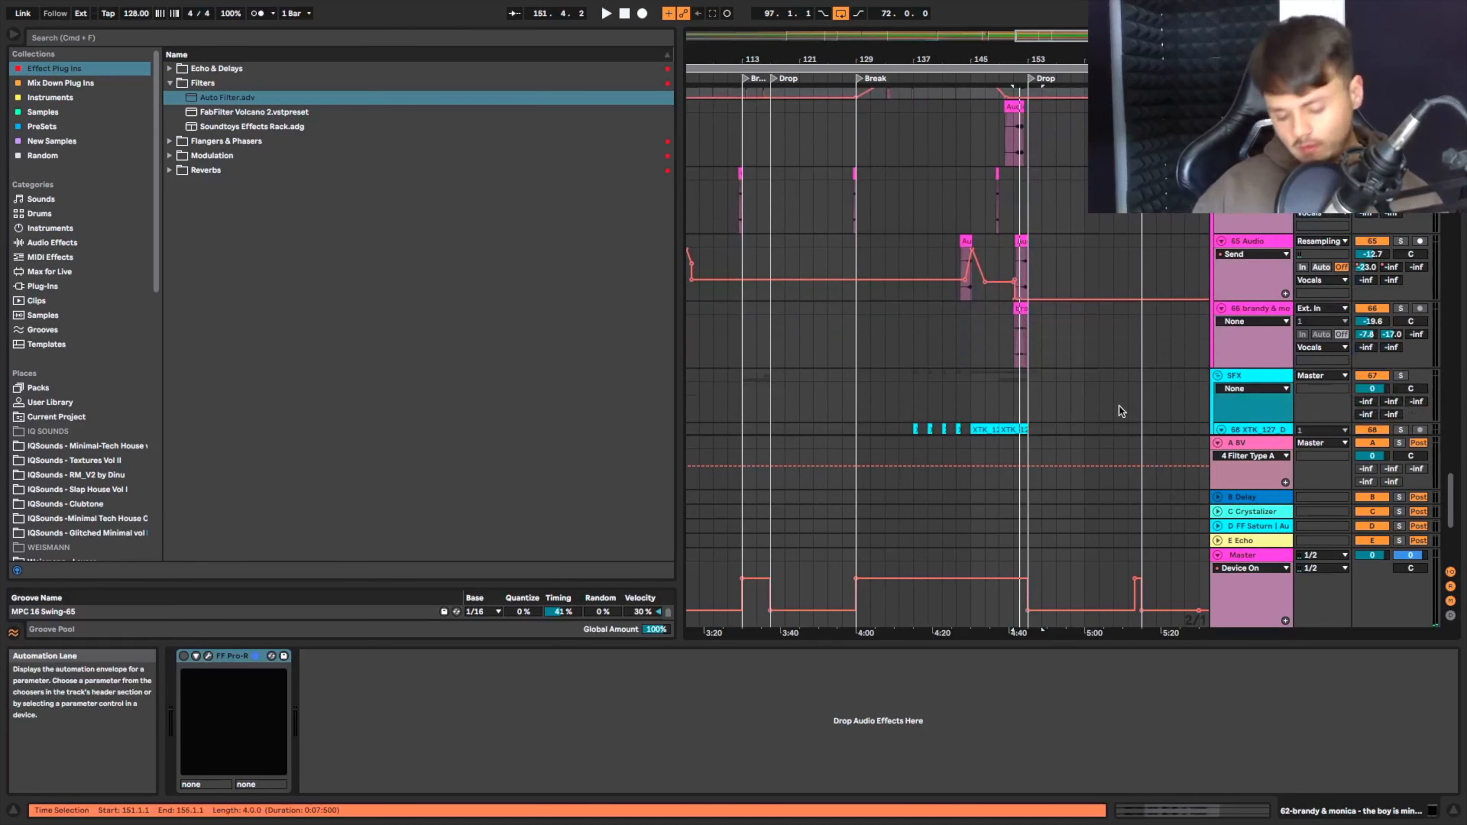
{"action": "scroll", "coordinate": [1119, 406], "scroll_direction": "down", "scroll_amount": 10}
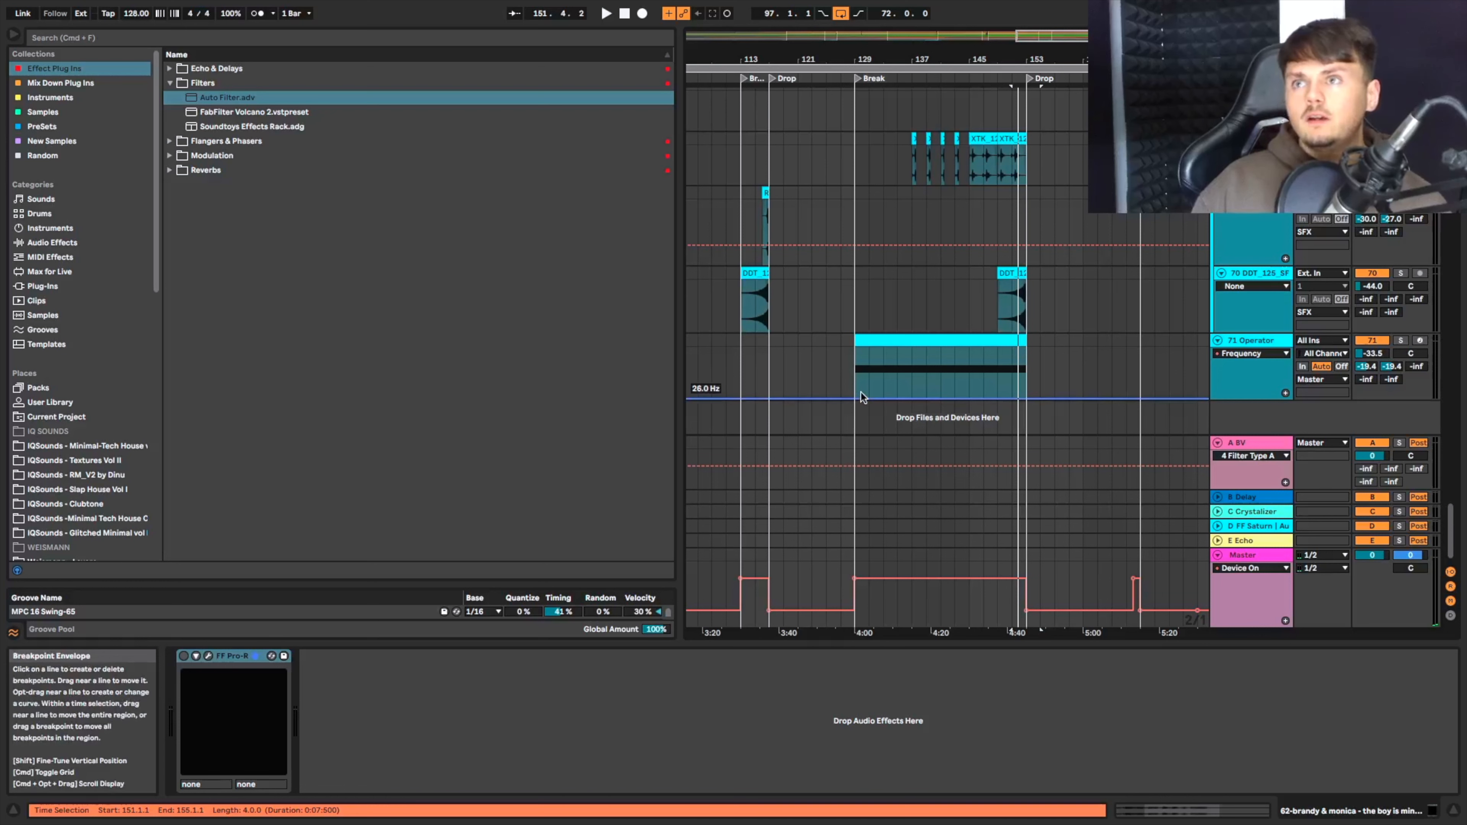
{"action": "left_click", "coordinate": [852, 378]}
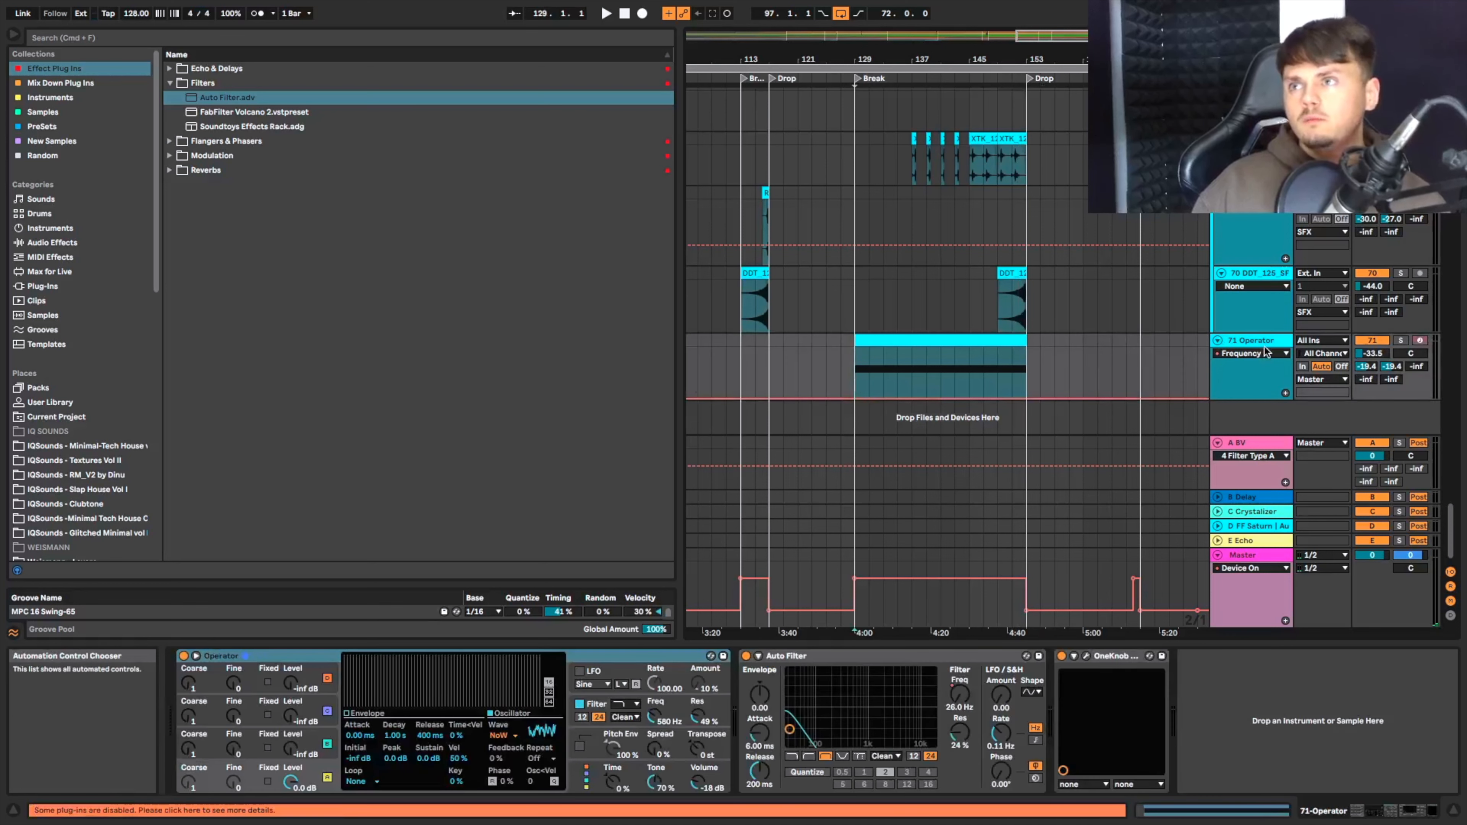
{"action": "scroll", "coordinate": [1059, 190], "scroll_direction": "right", "scroll_amount": 6}
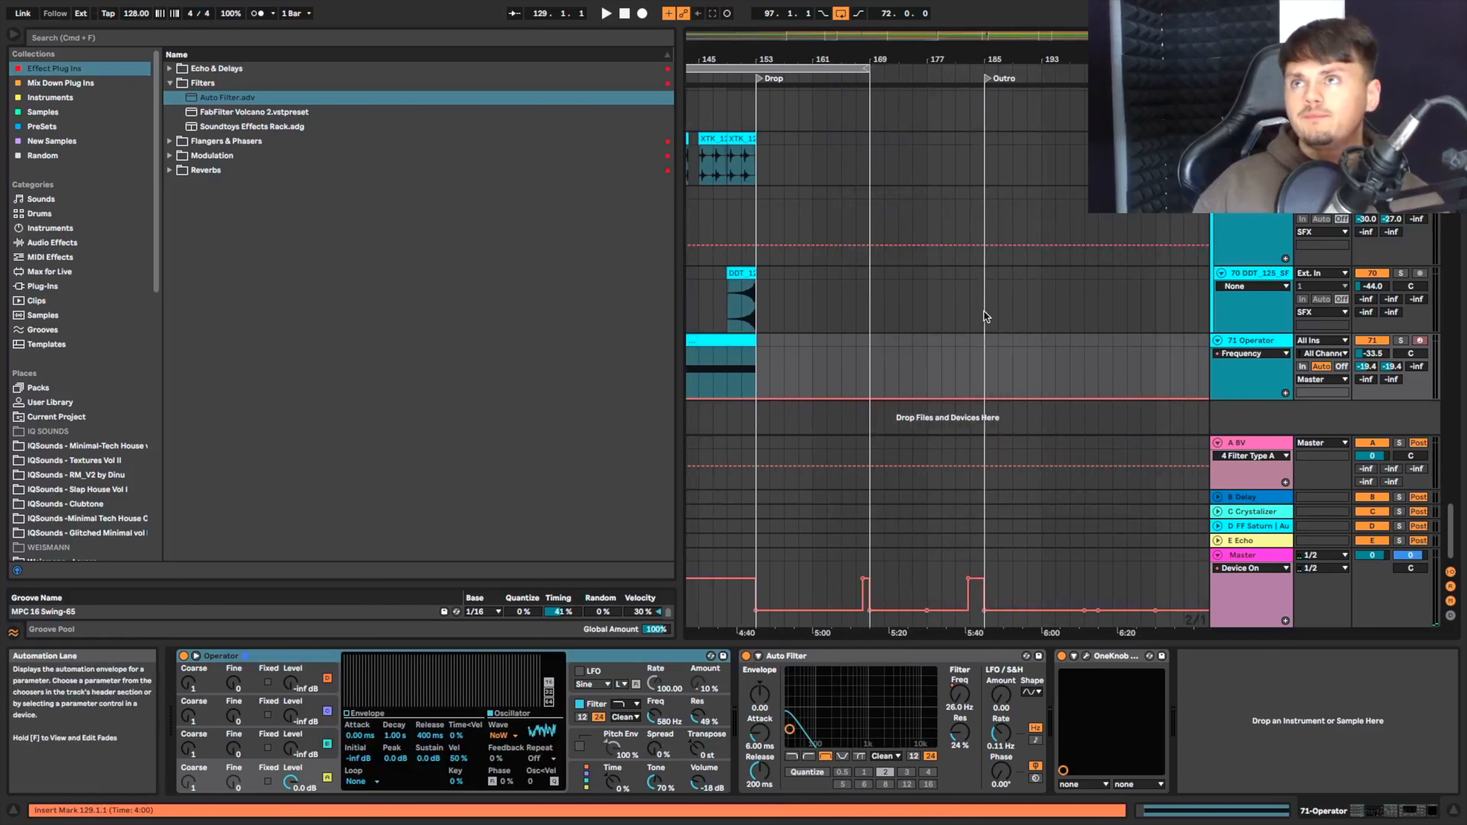
{"action": "scroll", "coordinate": [984, 312], "scroll_direction": "left", "scroll_amount": 8}
{"action": "key", "text": "space"}
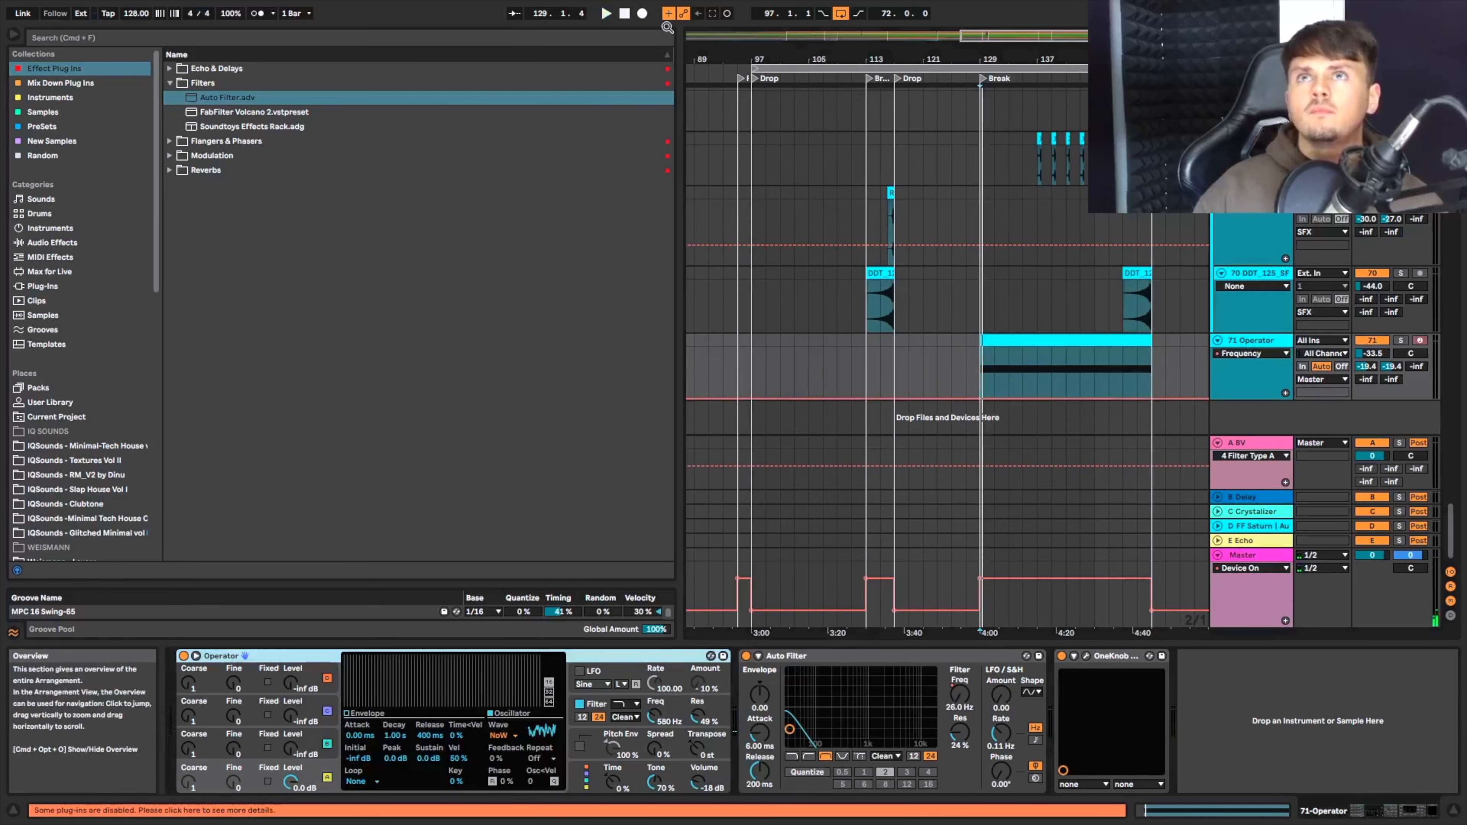
{"action": "key", "text": "F9"}
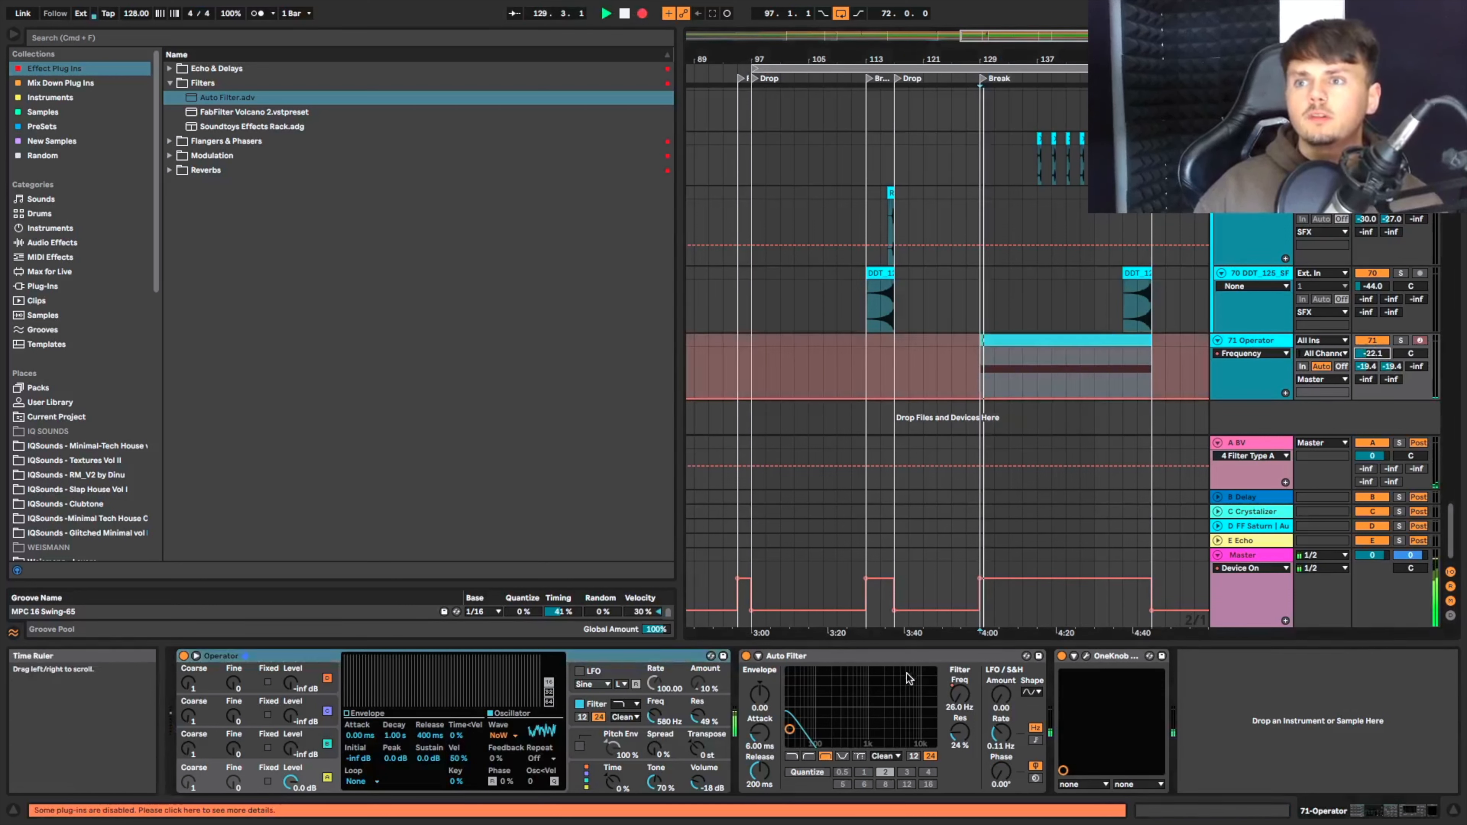
{"action": "mouse_move", "coordinate": [959, 693]}
{"action": "left_mouse_down"}
{"action": "mouse_move", "coordinate": [958, 648]}
{"action": "mouse_move", "coordinate": [959, 664]}
{"action": "left_mouse_up"}
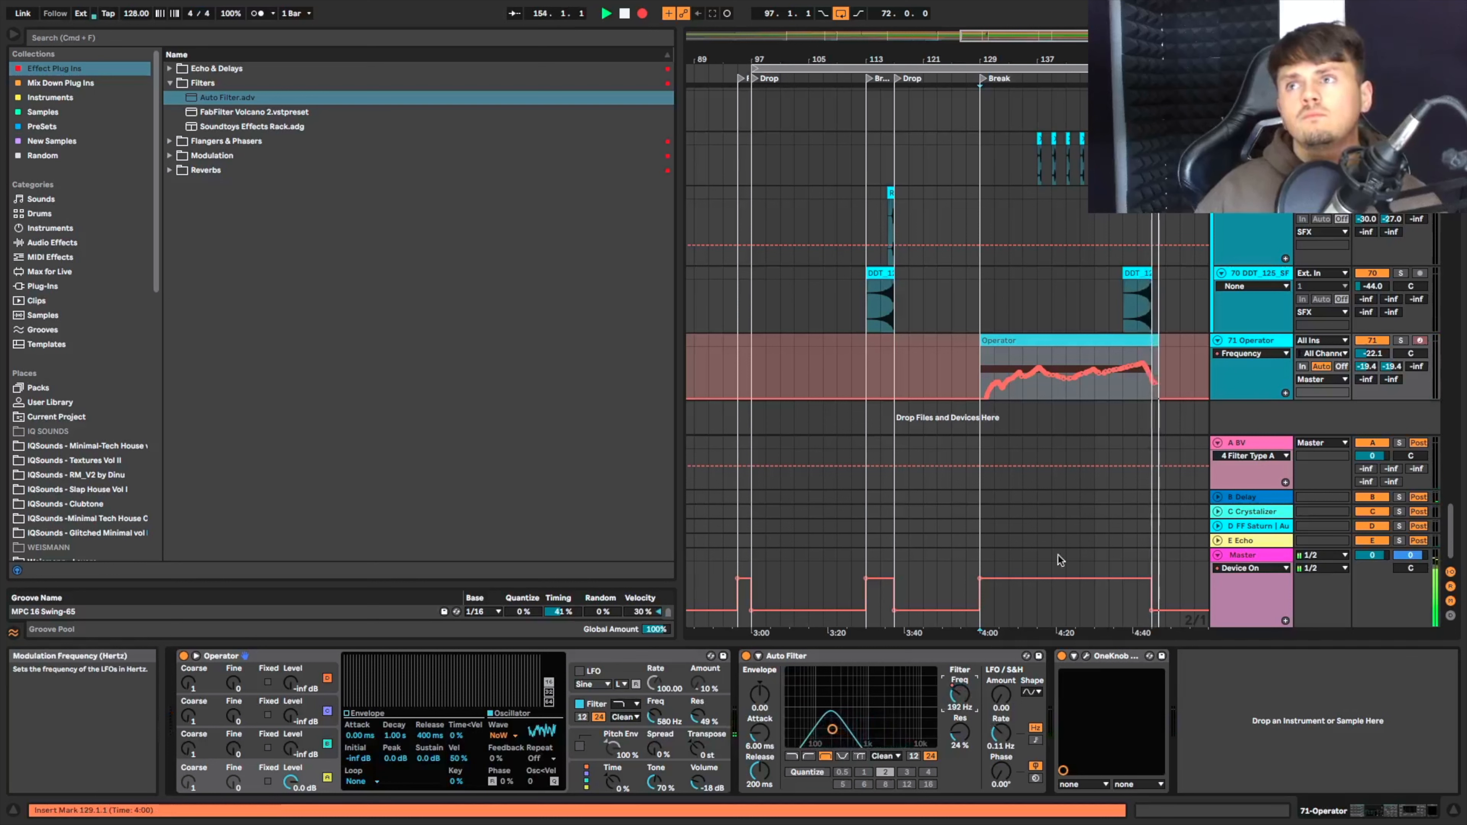
{"action": "key", "text": "space"}
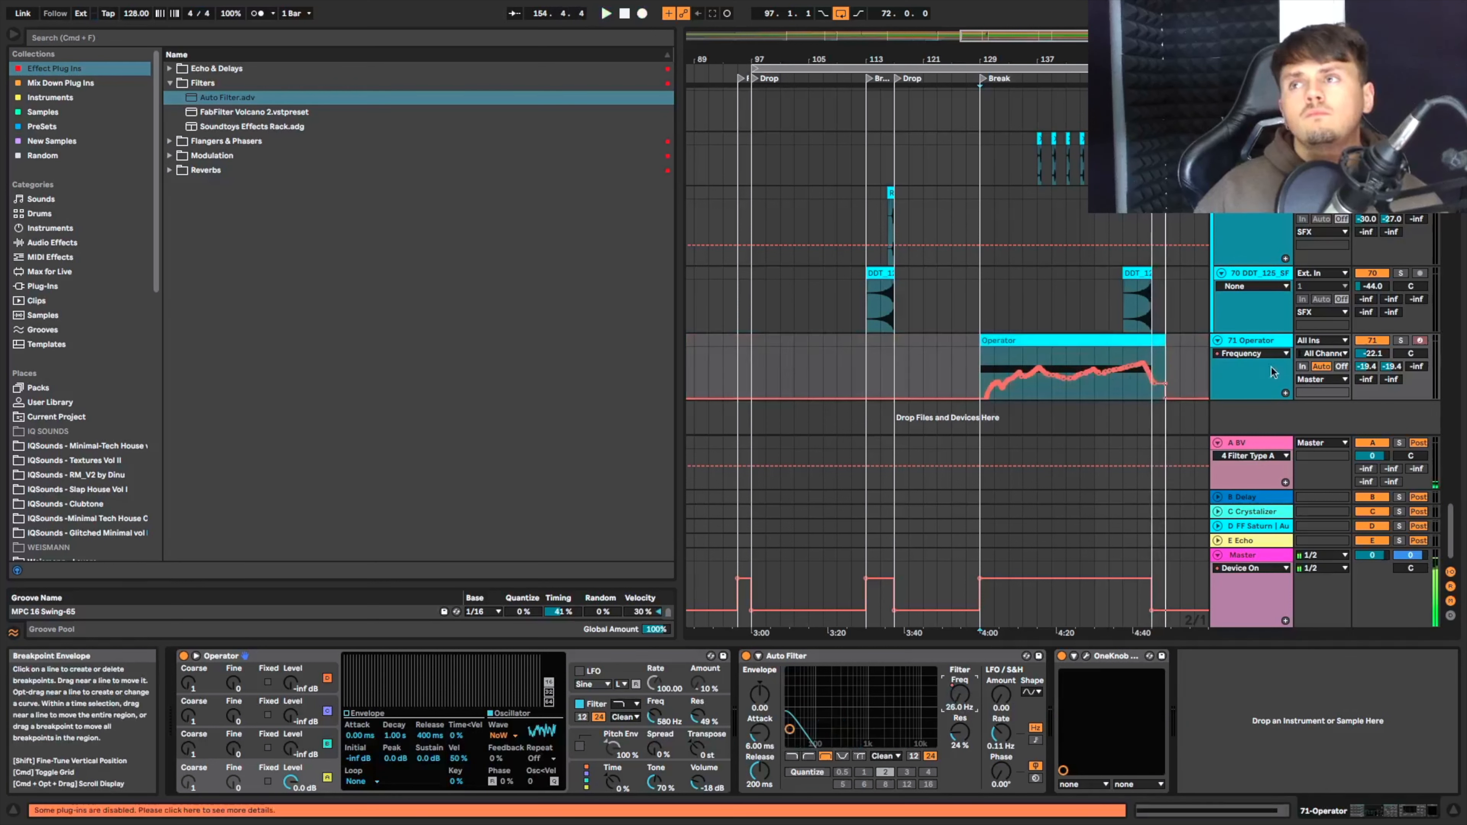
{"action": "left_click_drag", "start_coordinate": [1372, 354], "coordinate": [1373, 373]}
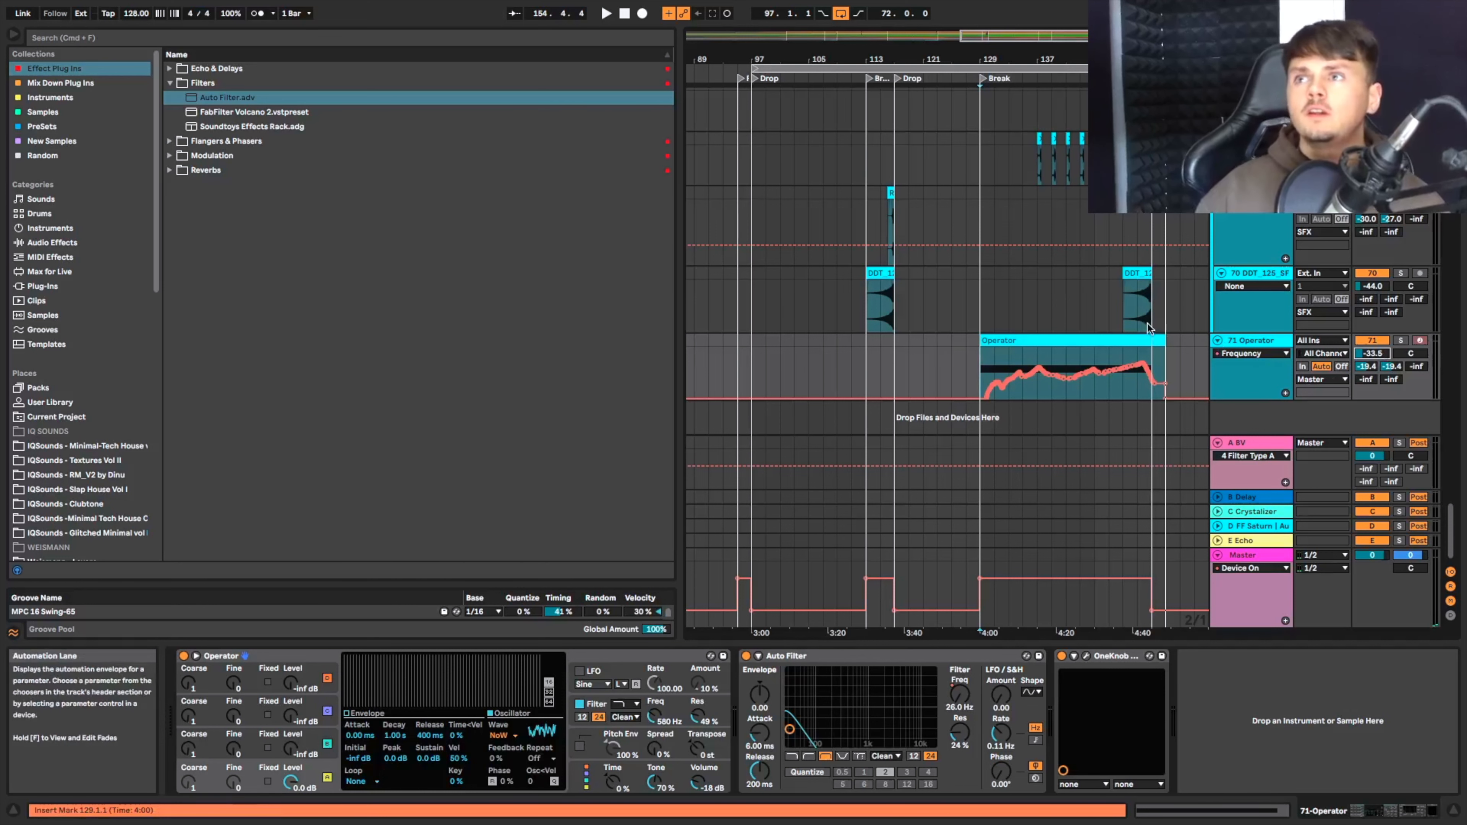
Look over the Operator automation and SFX tracks from the break through the drop at bar 153 into the outro.
{"action": "scroll", "coordinate": [824, 415], "scroll_direction": "right", "scroll_amount": 5}
{"action": "left_click", "coordinate": [824, 415]}
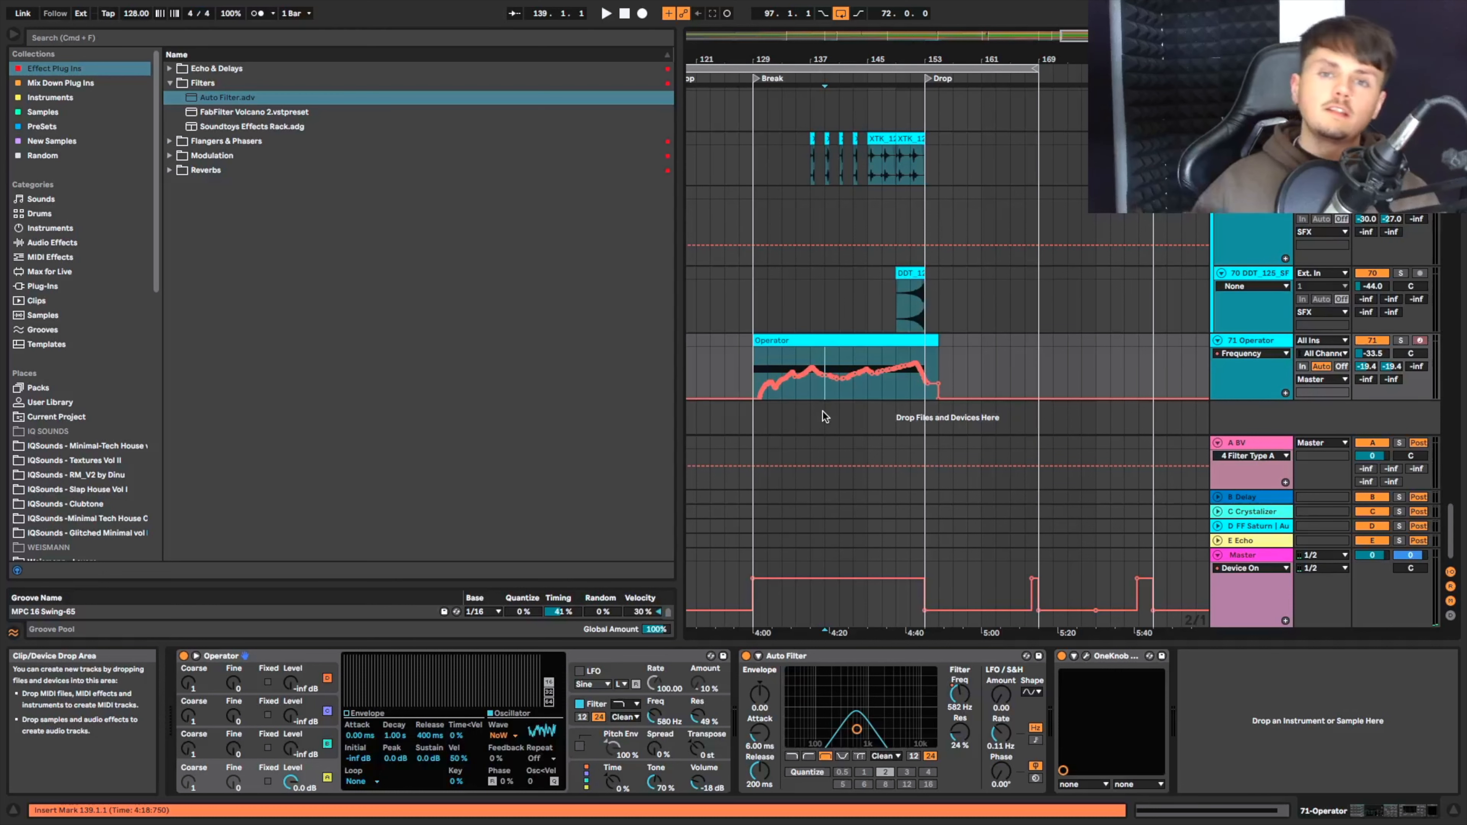
{"action": "scroll", "coordinate": [826, 410], "scroll_direction": "right", "scroll_amount": 5}
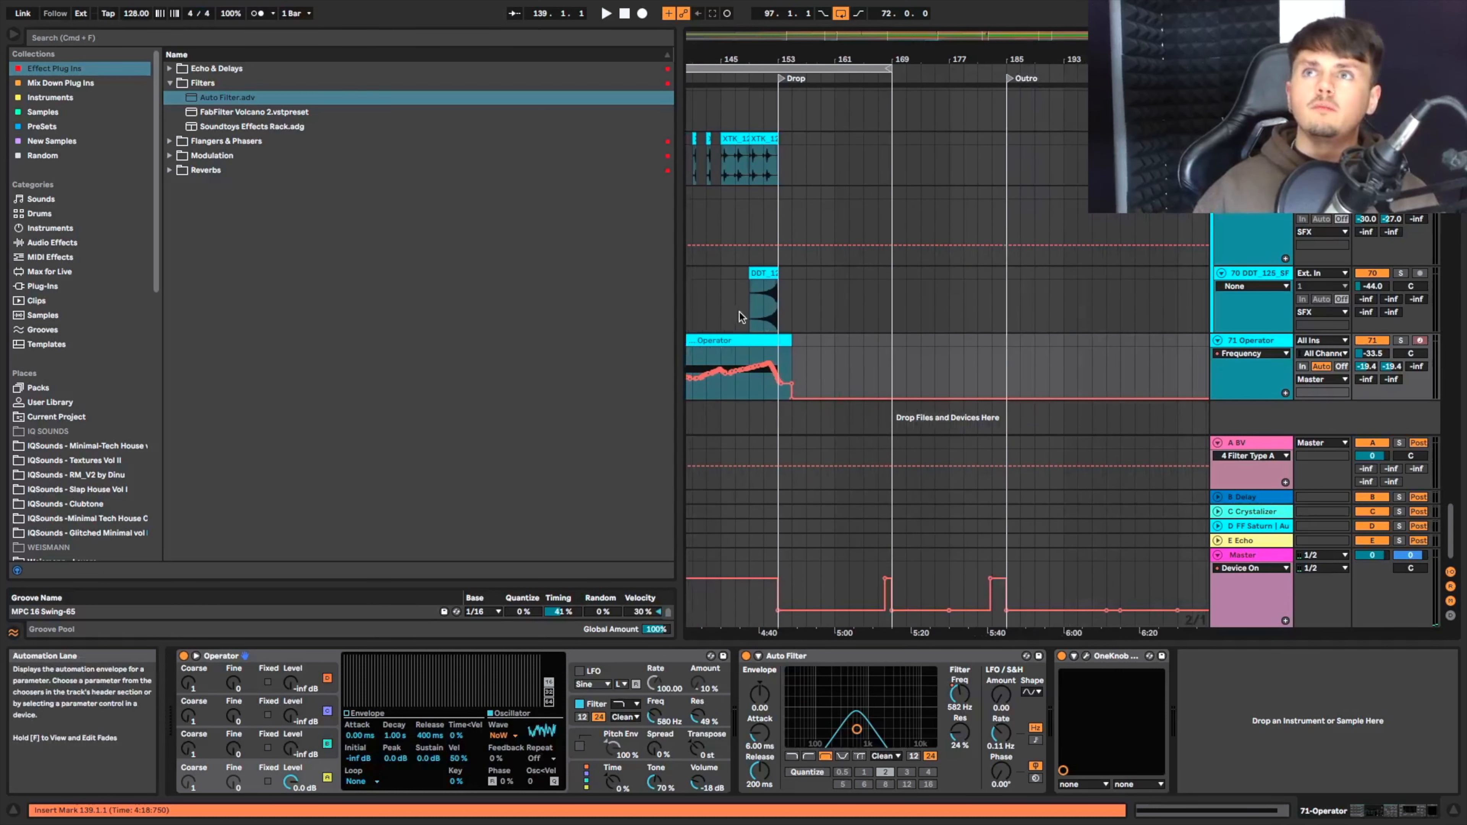
{"action": "left_click", "coordinate": [789, 325]}
{"action": "scroll", "coordinate": [791, 324], "scroll_direction": "right", "scroll_amount": 5}
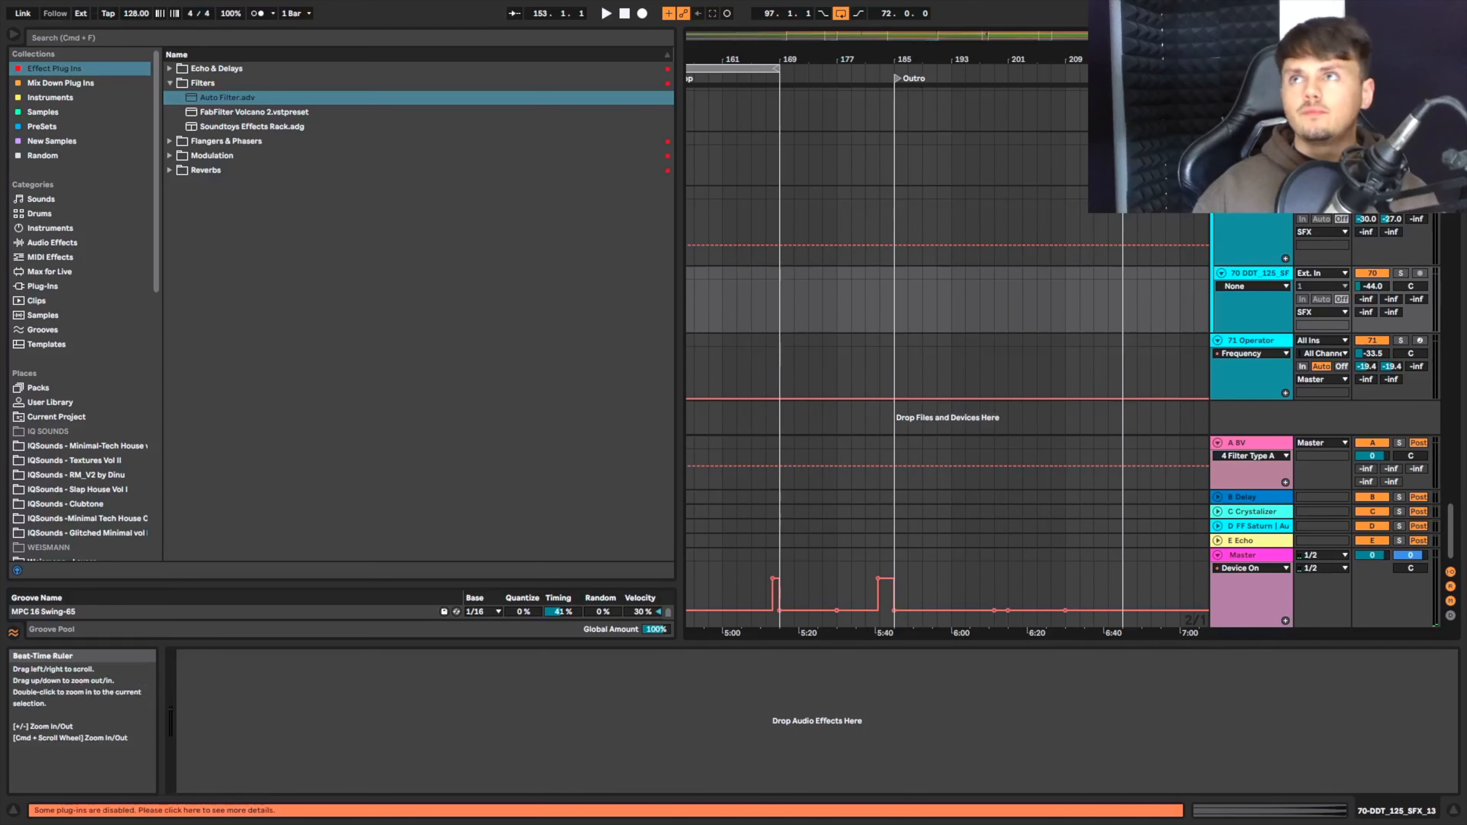